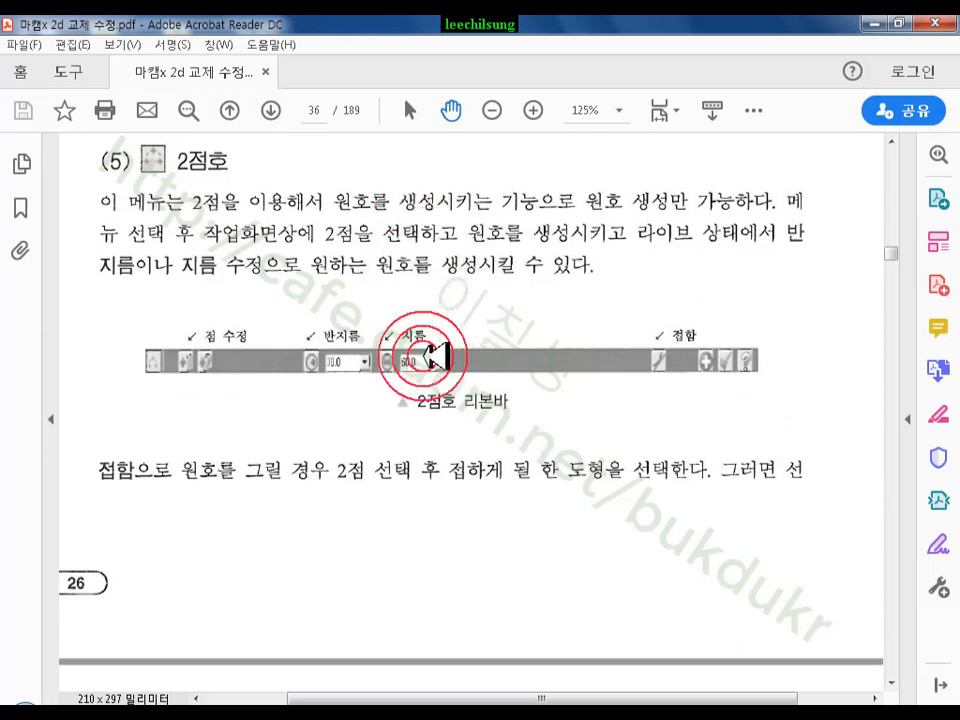
Switch to Mastercam and draw a two-point arc above the origin with a radius of about 67 mm
{"action": "left_click", "coordinate": [340, 712]}
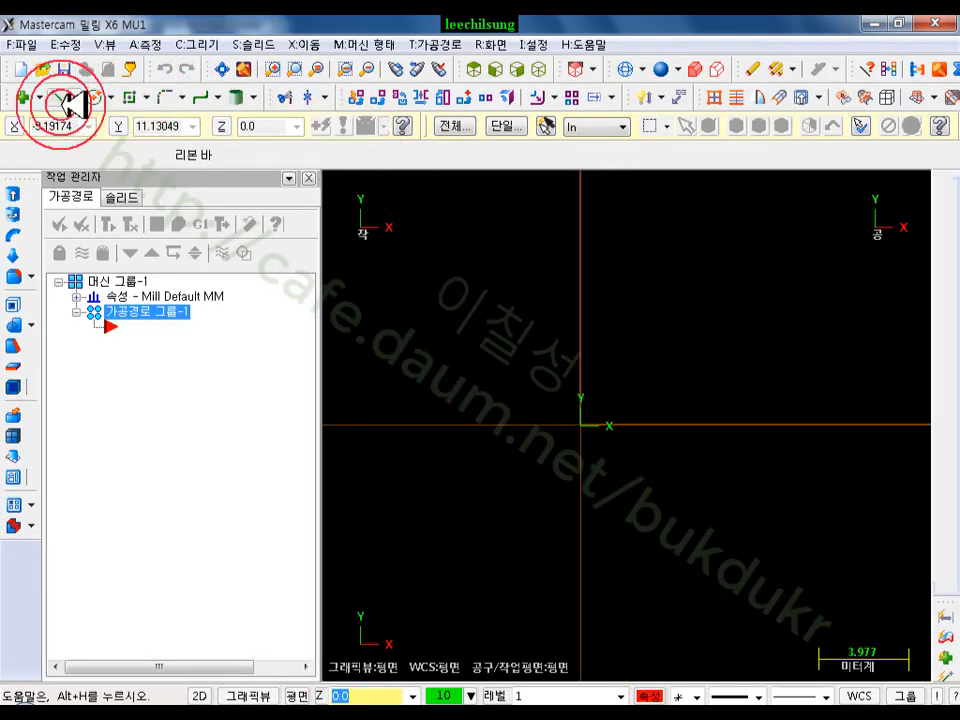
{"action": "left_click", "coordinate": [197, 44]}
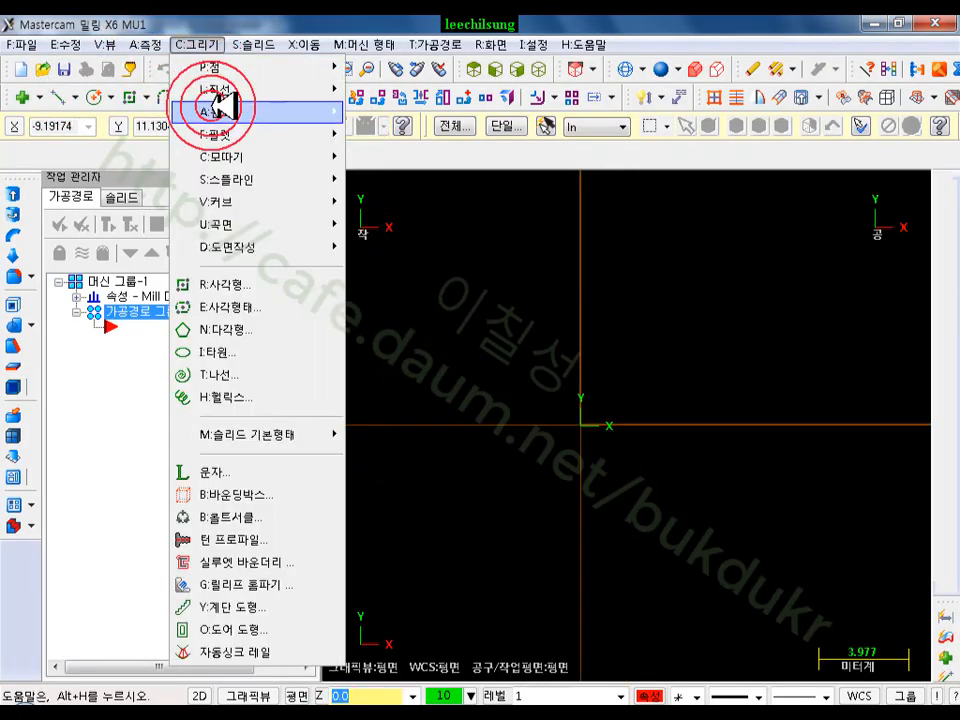
{"action": "mouse_move", "coordinate": [280, 114]}
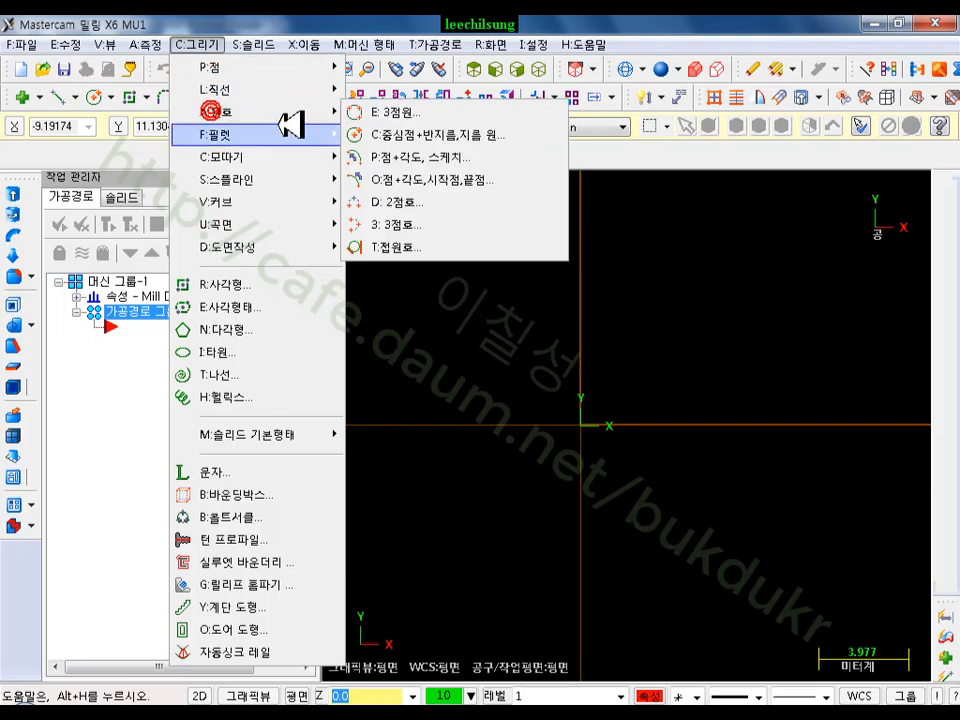
{"action": "left_click", "coordinate": [465, 182]}
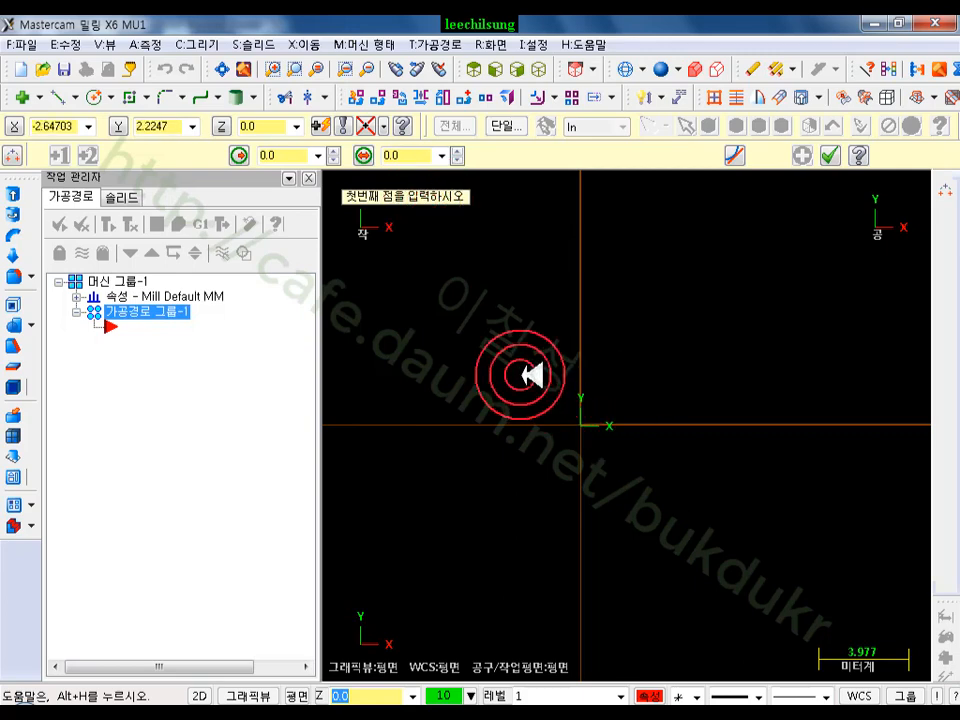
{"action": "scroll", "coordinate": [520, 390], "scroll_direction": "down", "scroll_amount": 10}
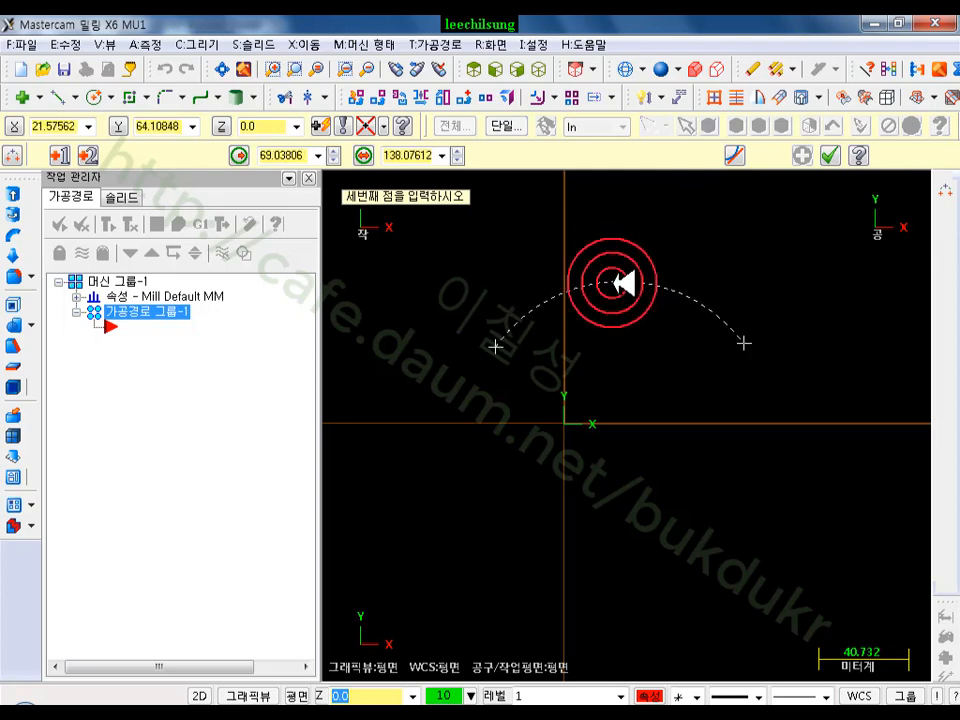
{"action": "left_click", "coordinate": [628, 279]}
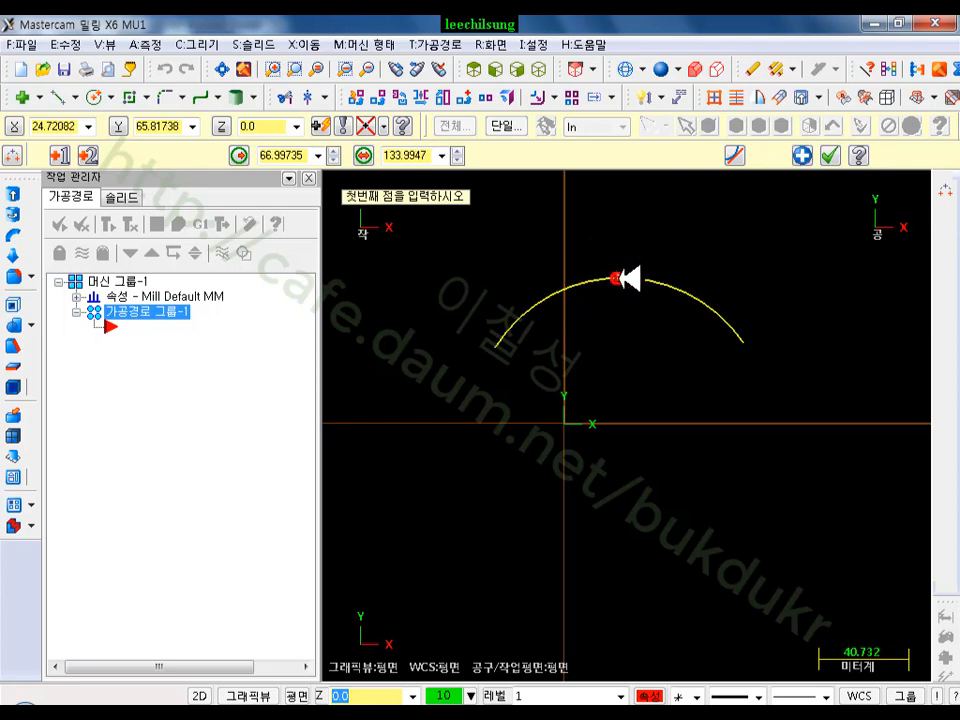
Try to set the new arc's radius to 20 mm
{"action": "left_click_drag", "start_coordinate": [403, 153], "coordinate": [412, 151]}
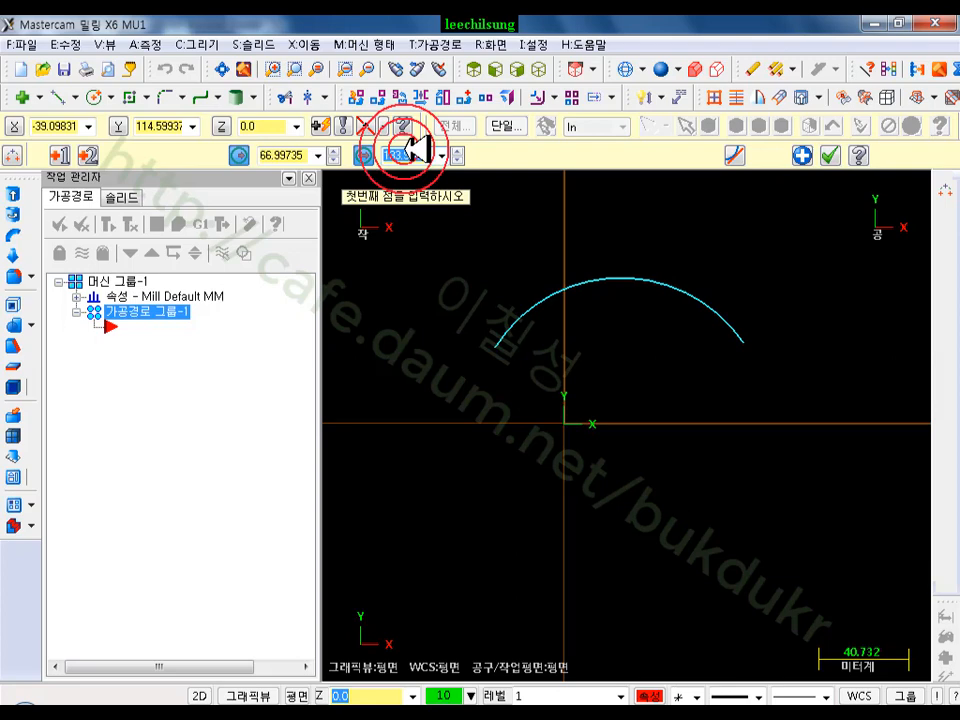
{"action": "left_click", "coordinate": [294, 152]}
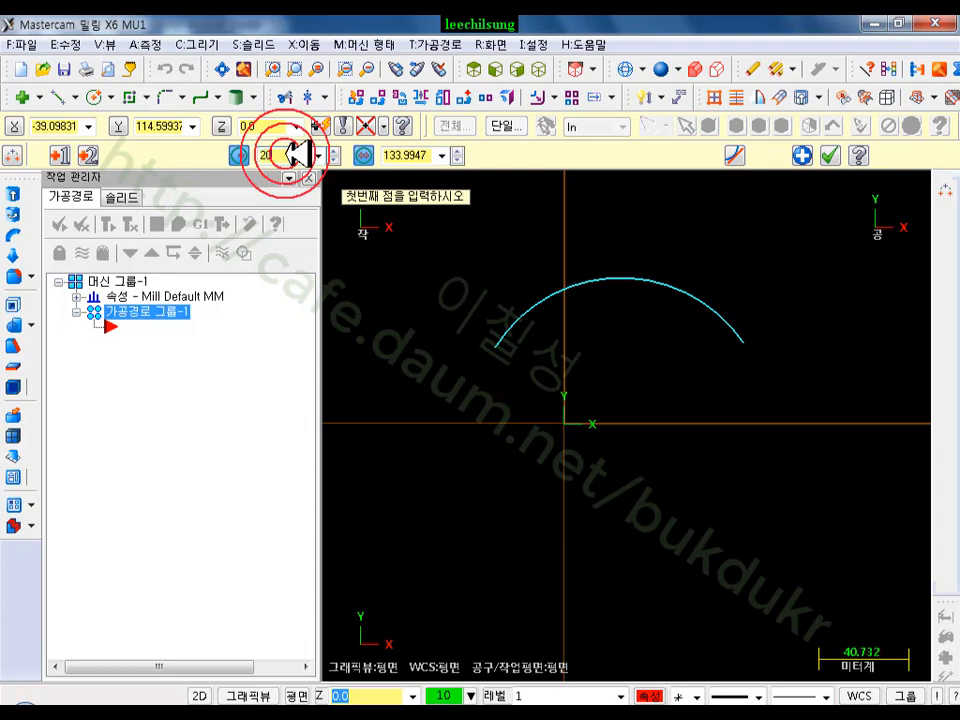
{"action": "key", "text": "Return"}
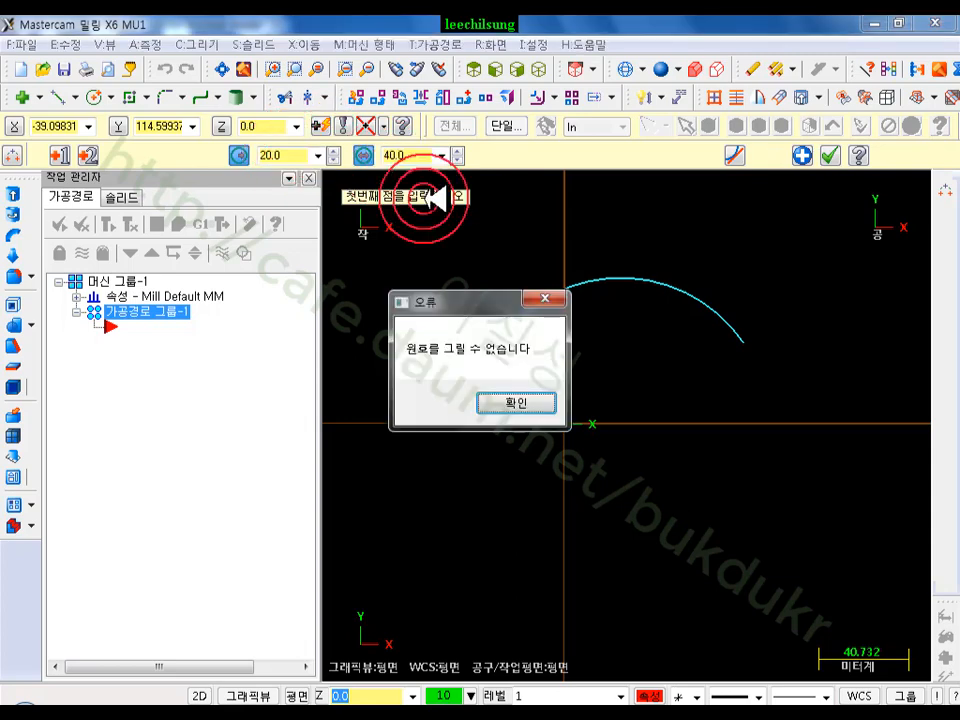
{"action": "left_click_drag", "start_coordinate": [521, 296], "coordinate": [358, 356]}
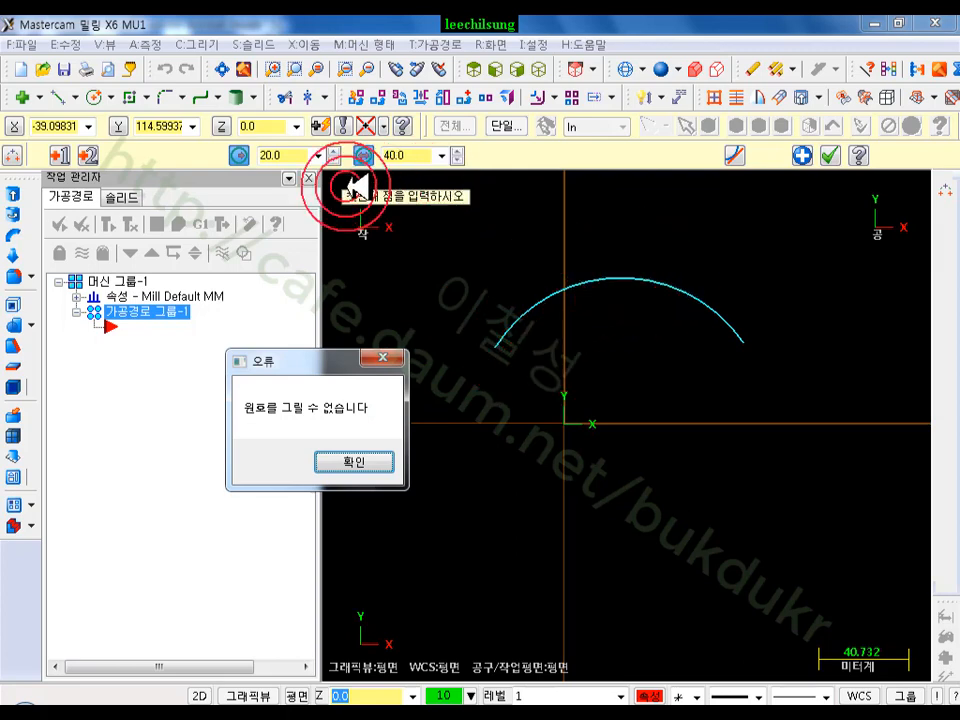
{"action": "left_click", "coordinate": [352, 461]}
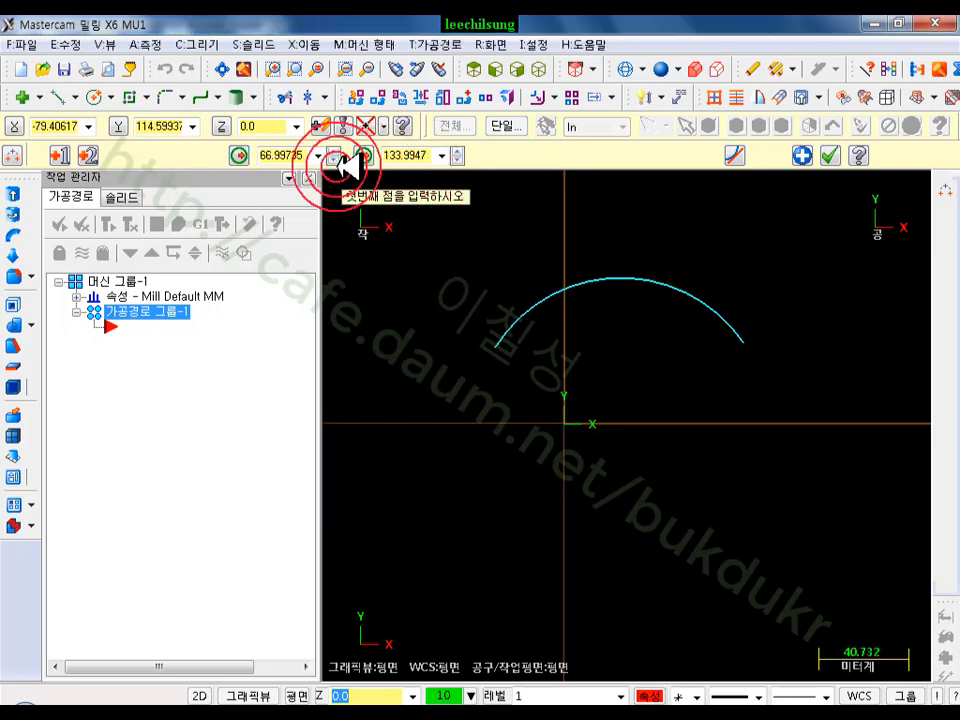
Change the new arc's diameter to a value that fits its two endpoints and fix the arc in place
{"action": "left_click", "coordinate": [425, 155]}
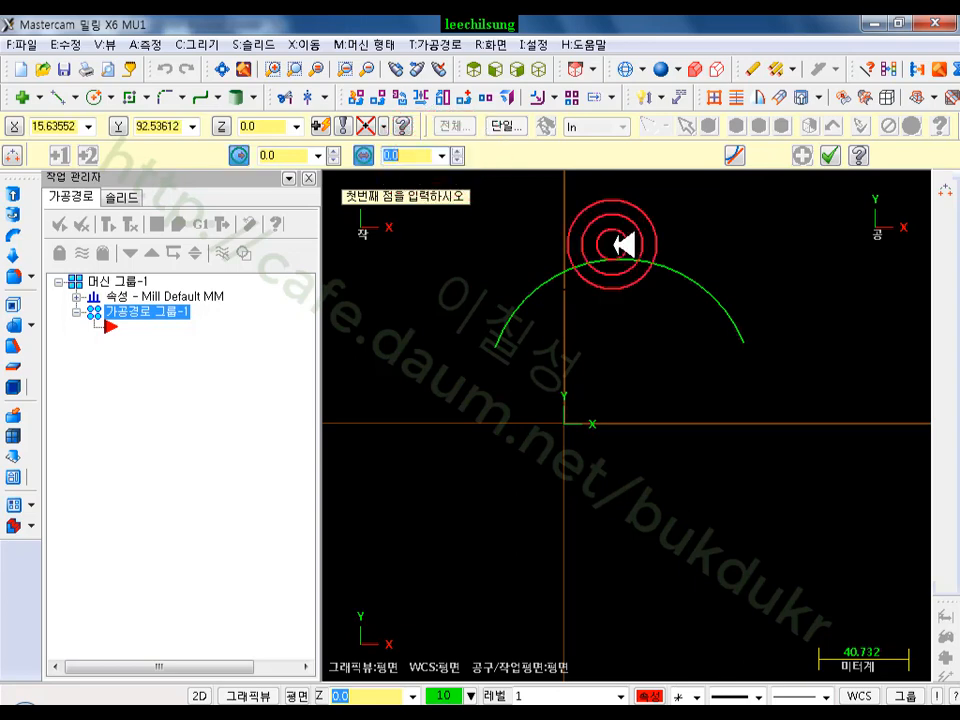
Try to draw another two-point arc beside the first with the radius and diameter locked at 0
{"action": "scroll", "coordinate": [514, 325], "scroll_direction": "down", "scroll_amount": 6}
{"action": "left_click", "coordinate": [614, 425]}
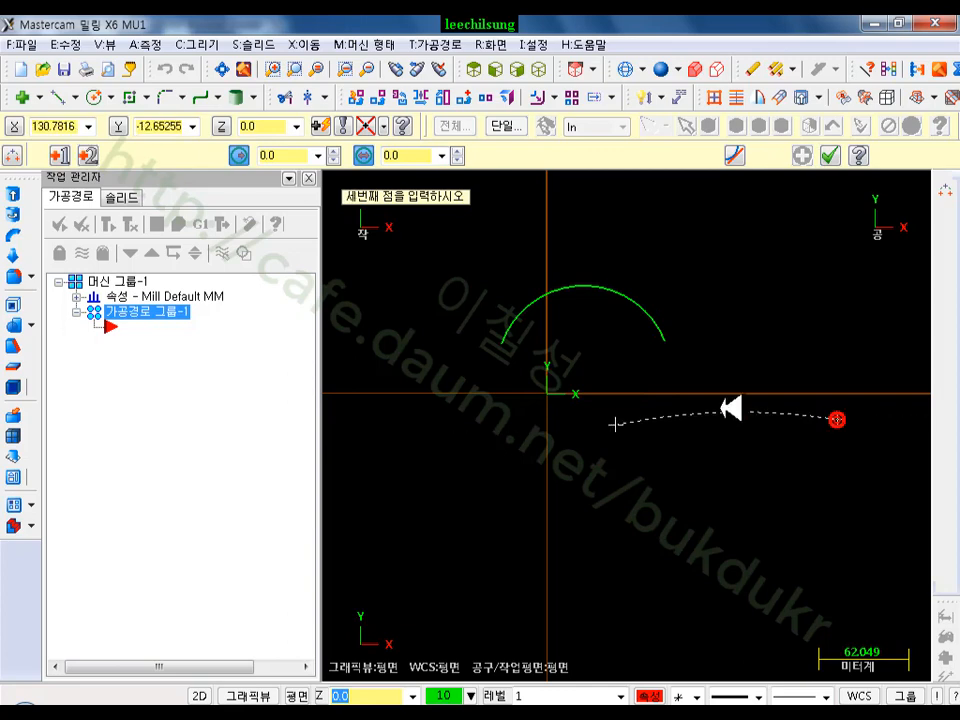
{"action": "left_click", "coordinate": [707, 369]}
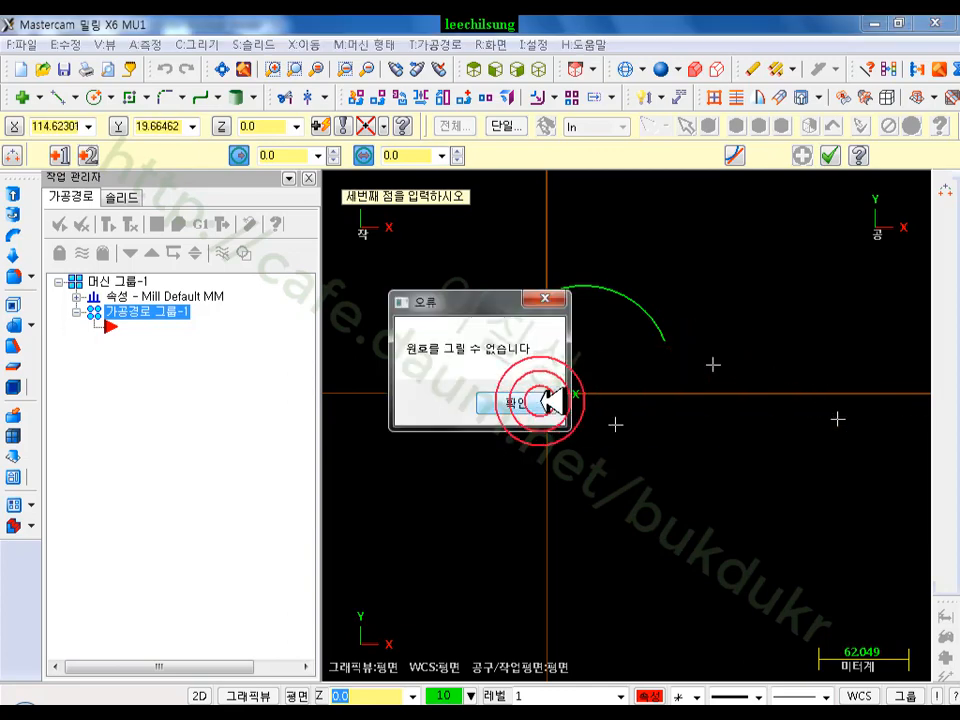
{"action": "left_click", "coordinate": [548, 401]}
{"action": "left_click", "coordinate": [393, 155]}
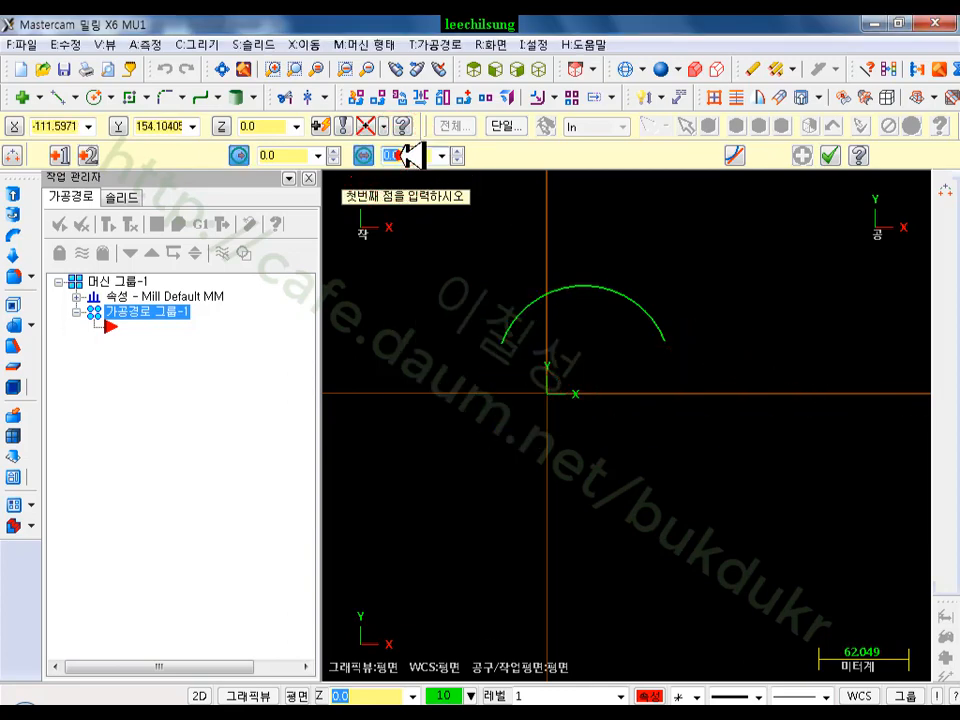
{"action": "left_click", "coordinate": [392, 317]}
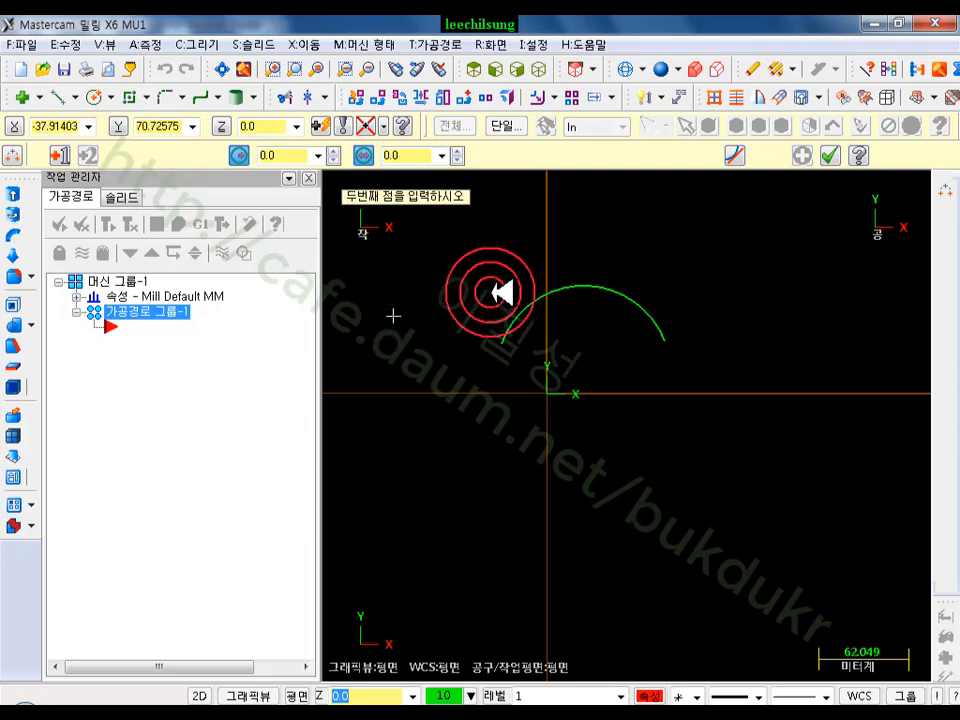
{"action": "left_click", "coordinate": [428, 282]}
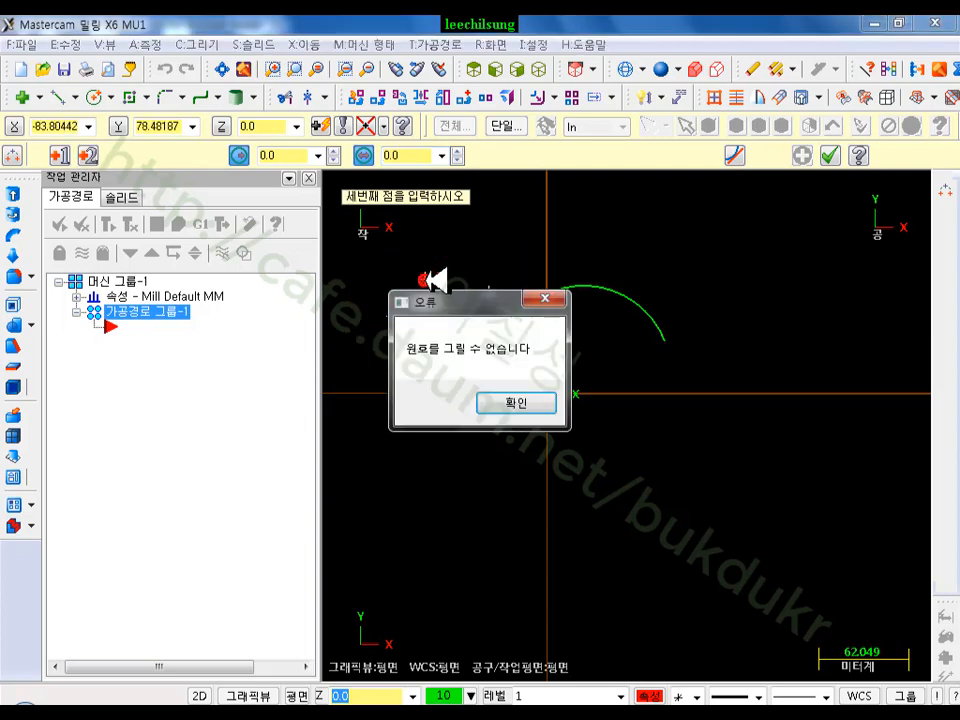
{"action": "left_click", "coordinate": [514, 401]}
Set the arc diameter to 100 mm and try to draw a two-point arc to the right of the first
{"action": "left_click", "coordinate": [408, 160]}
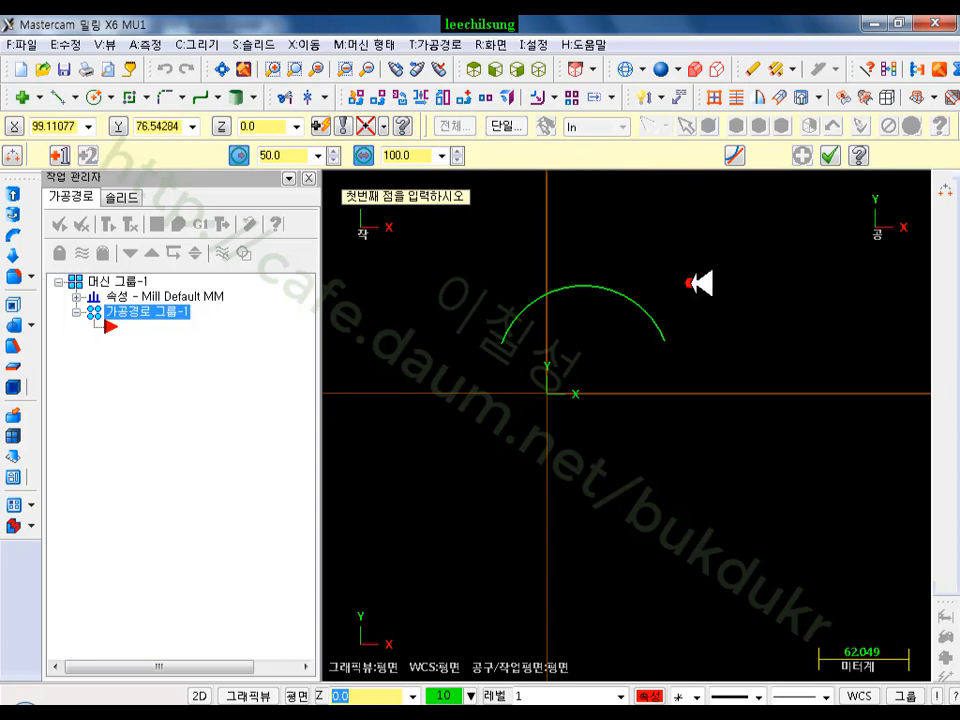
{"action": "left_click", "coordinate": [690, 282]}
{"action": "left_click", "coordinate": [846, 278]}
{"action": "left_click", "coordinate": [514, 402]}
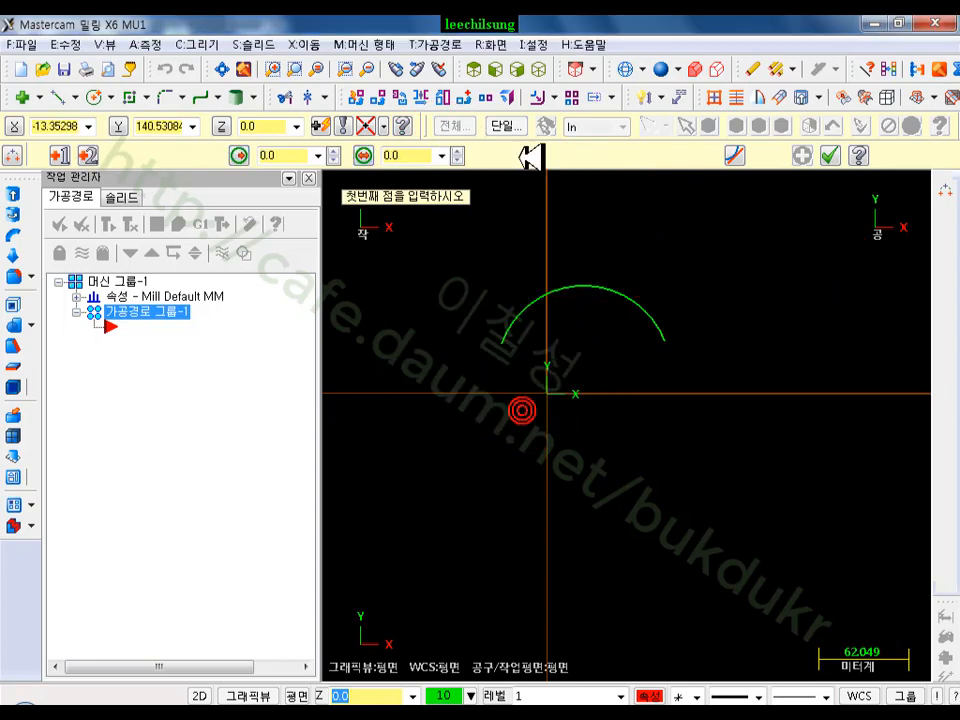
Draw a second two-point arc with a radius of about 52 mm, overlapping the right end of the first, and finish the command
{"action": "left_click", "coordinate": [225, 64]}
{"action": "scroll", "coordinate": [519, 315], "scroll_direction": "down", "scroll_amount": 5}
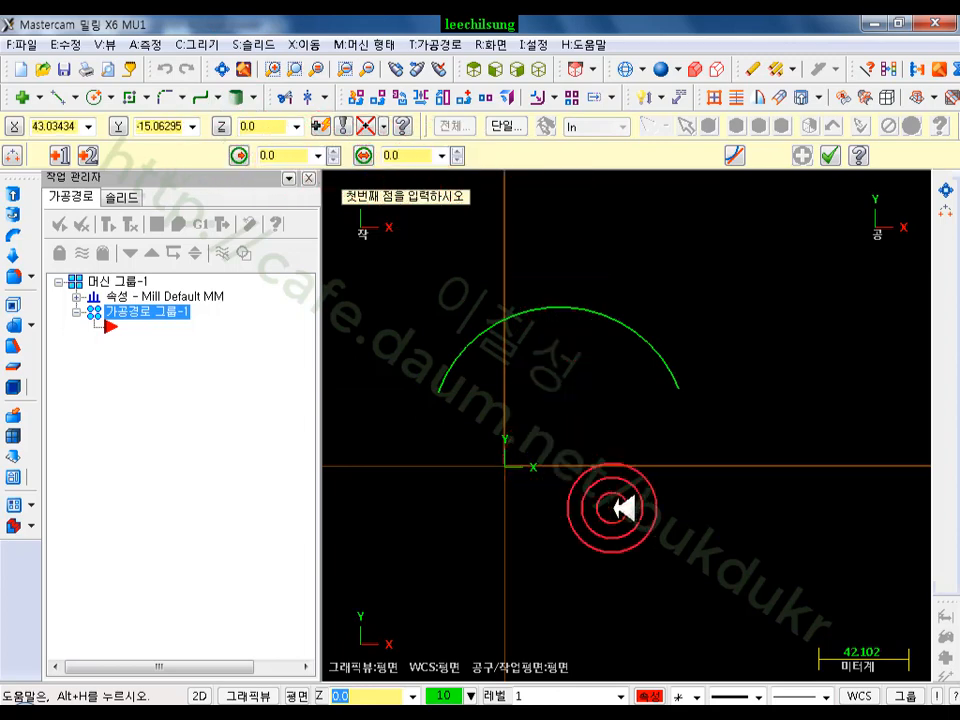
{"action": "left_click", "coordinate": [636, 439]}
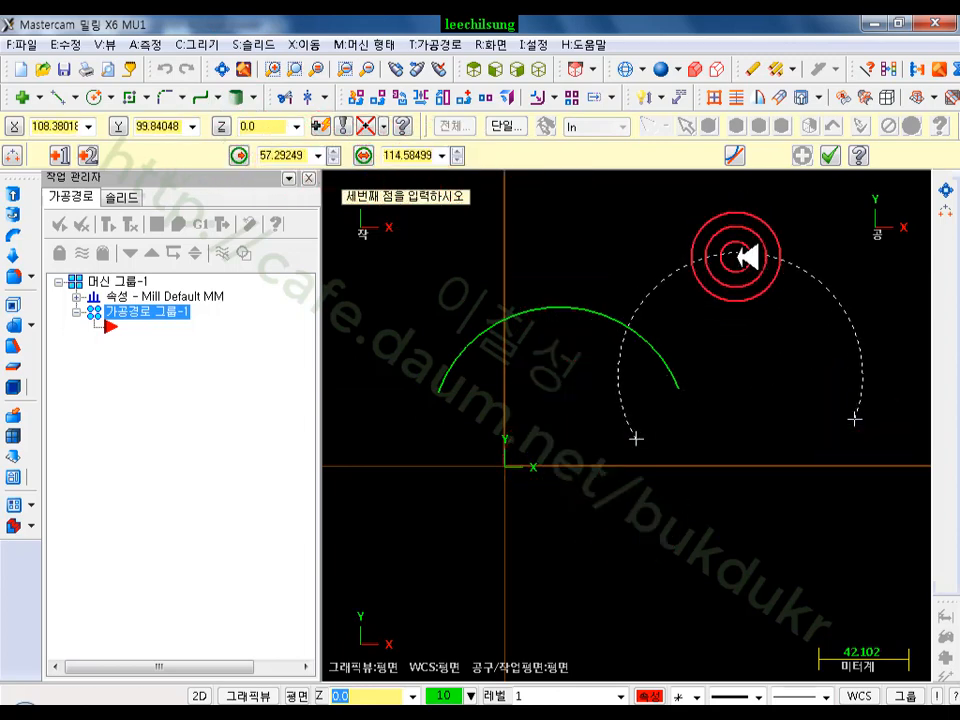
{"action": "left_click", "coordinate": [724, 306]}
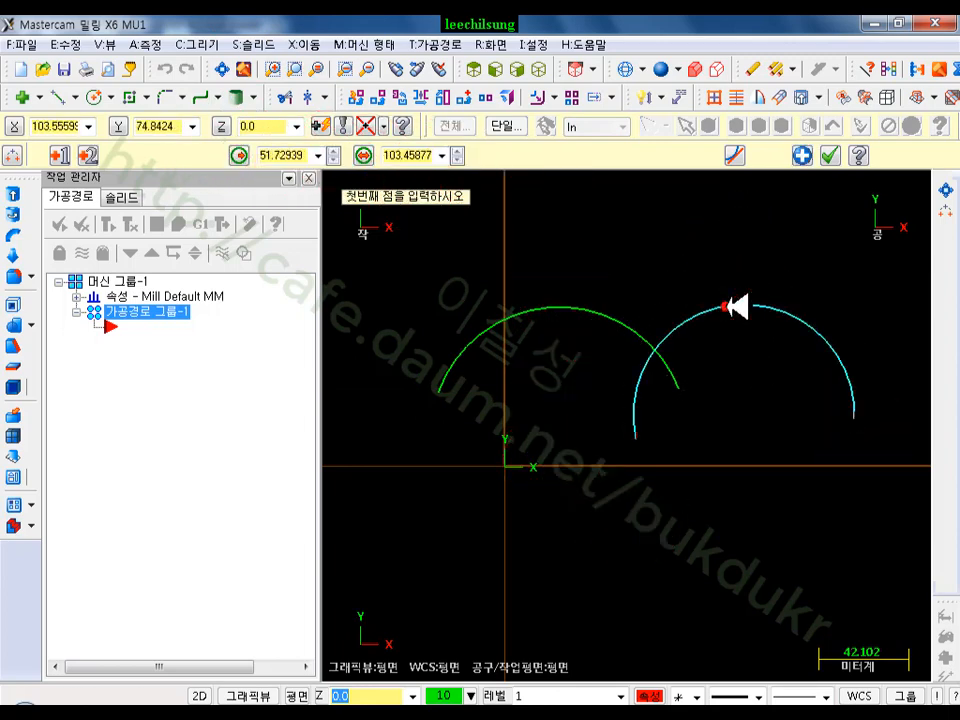
{"action": "left_click", "coordinate": [831, 155]}
{"action": "scroll", "coordinate": [568, 287], "scroll_direction": "down", "scroll_amount": 2}
{"action": "scroll", "coordinate": [766, 331], "scroll_direction": "up", "scroll_amount": 3}
{"action": "scroll", "coordinate": [728, 290], "scroll_direction": "down", "scroll_amount": 5}
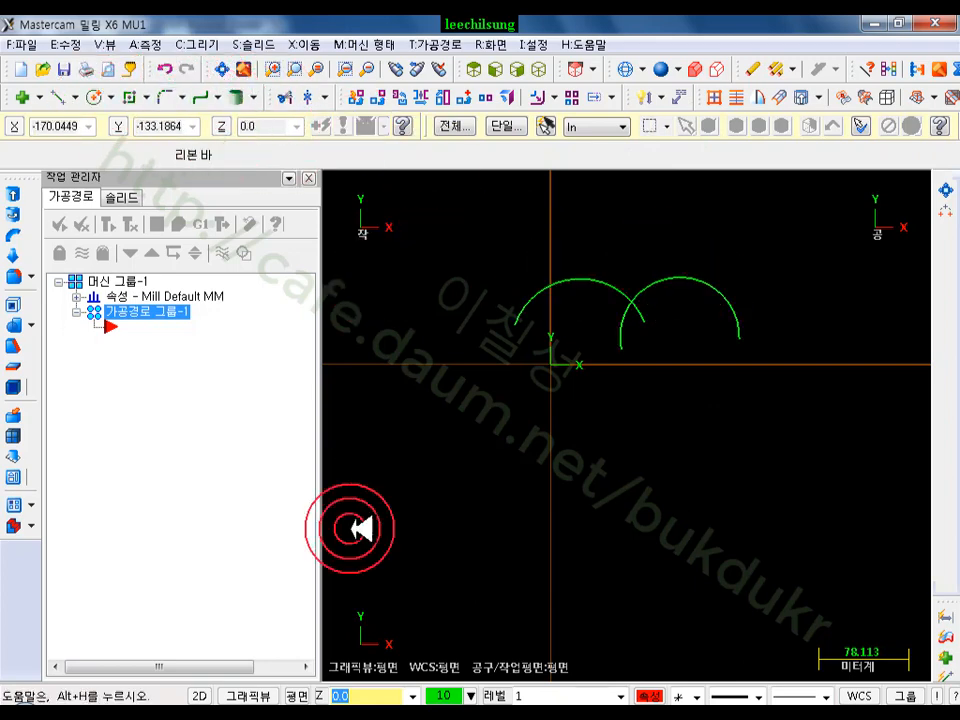
Switch to the PDF manual in Acrobat Reader and read the sections on the three-point arc and the tangent arc
{"action": "left_click", "coordinate": [330, 719]}
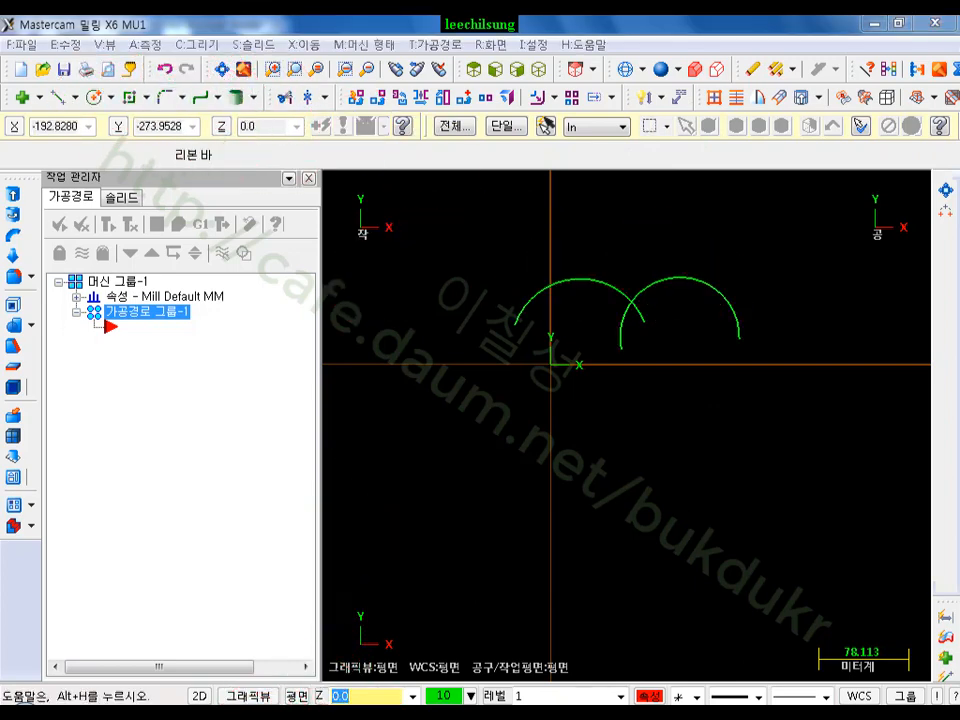
{"action": "scroll", "coordinate": [388, 385], "scroll_direction": "down", "scroll_amount": 5}
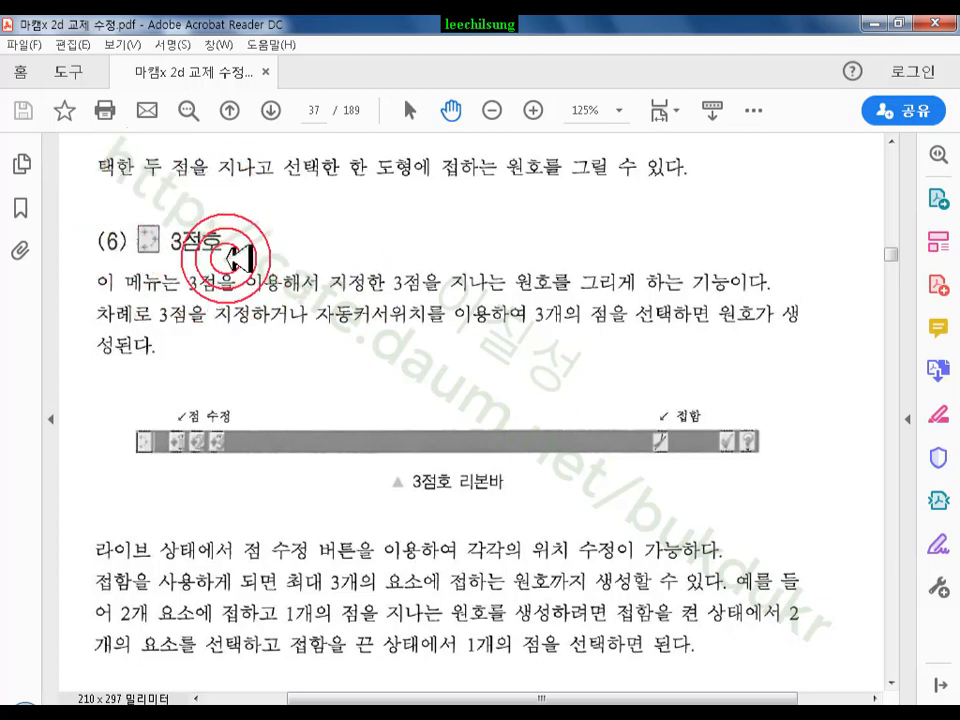
{"action": "scroll", "coordinate": [508, 317], "scroll_direction": "down", "scroll_amount": 5}
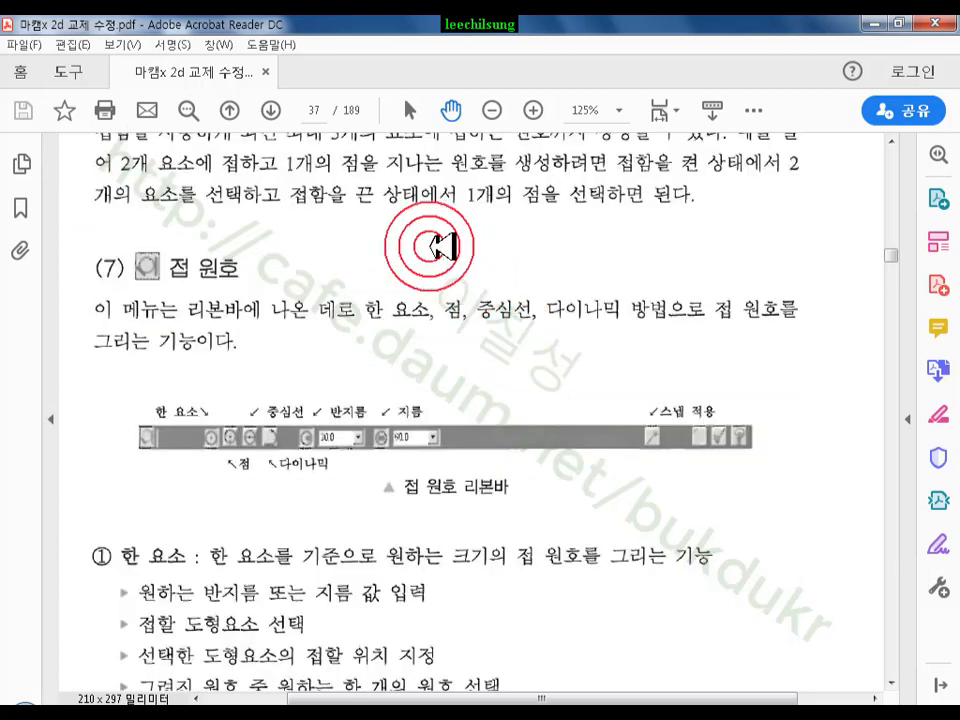
{"action": "scroll", "coordinate": [262, 265], "scroll_direction": "down", "scroll_amount": 1}
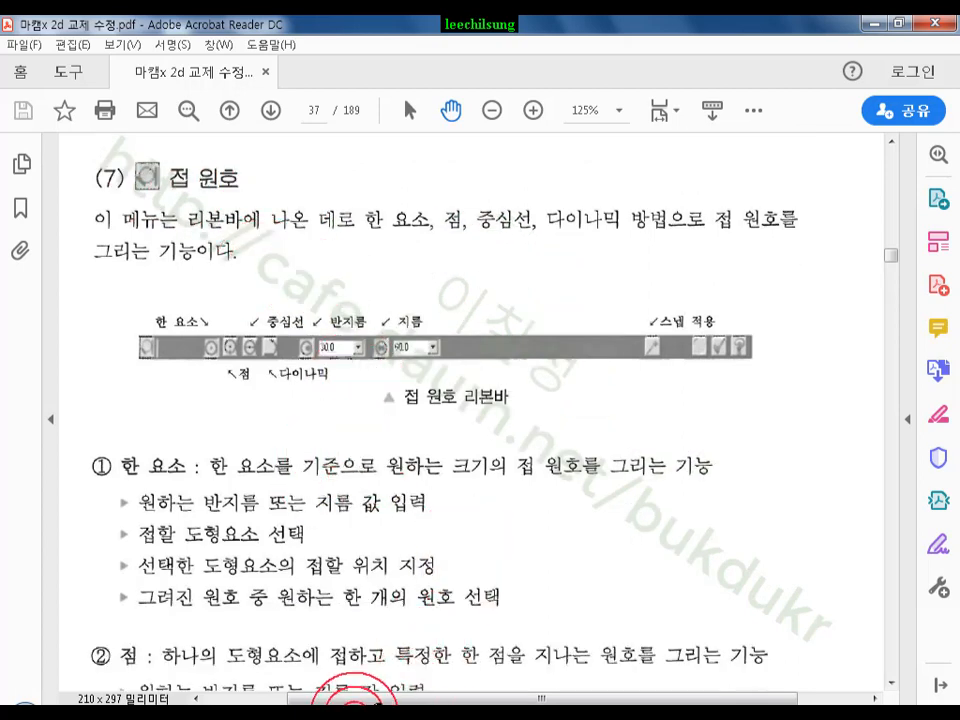
Return to Mastercam and draw two sloping lines, one rising above both arcs and one descending across the second arc
{"action": "left_click", "coordinate": [340, 718]}
{"action": "scroll", "coordinate": [442, 434], "scroll_direction": "down", "scroll_amount": 2}
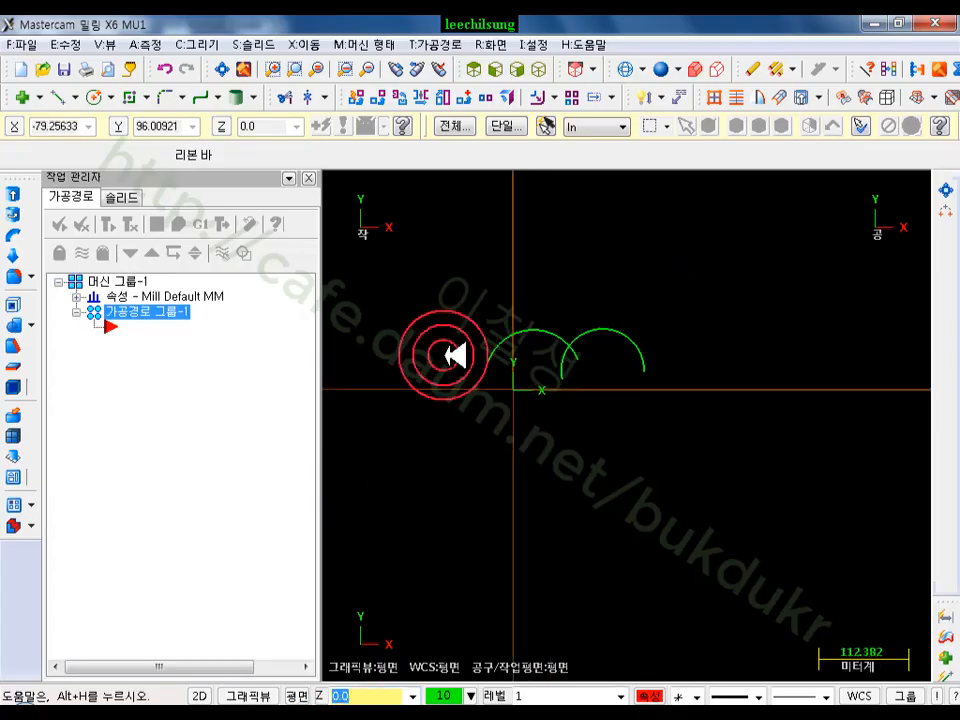
{"action": "scroll", "coordinate": [729, 347], "scroll_direction": "up", "scroll_amount": 5}
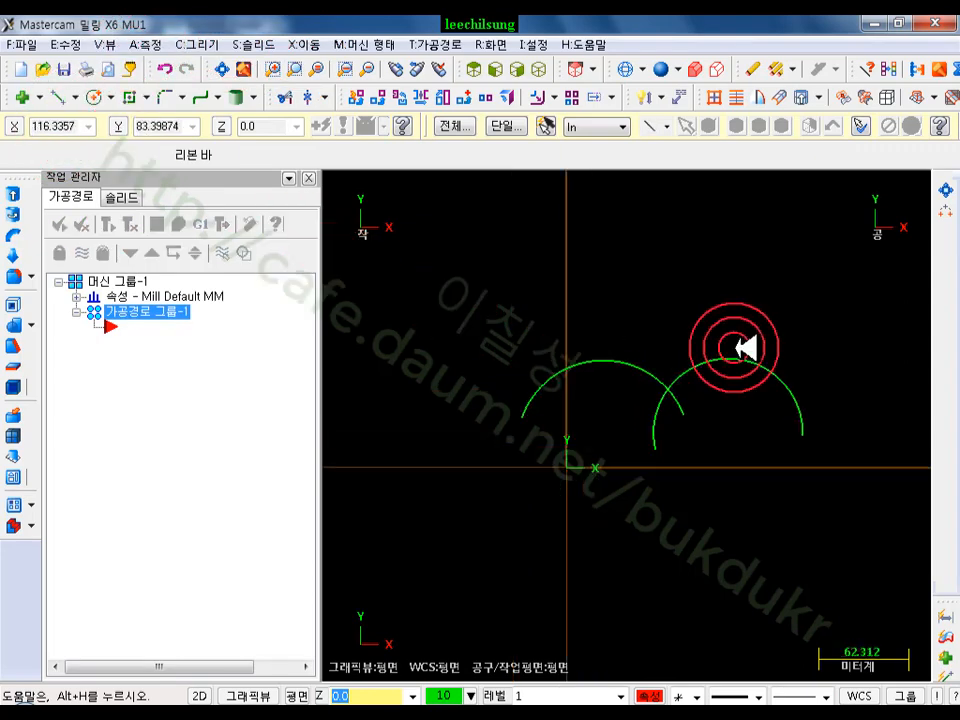
{"action": "left_click", "coordinate": [53, 97]}
{"action": "left_click", "coordinate": [361, 270]}
{"action": "left_click", "coordinate": [804, 207]}
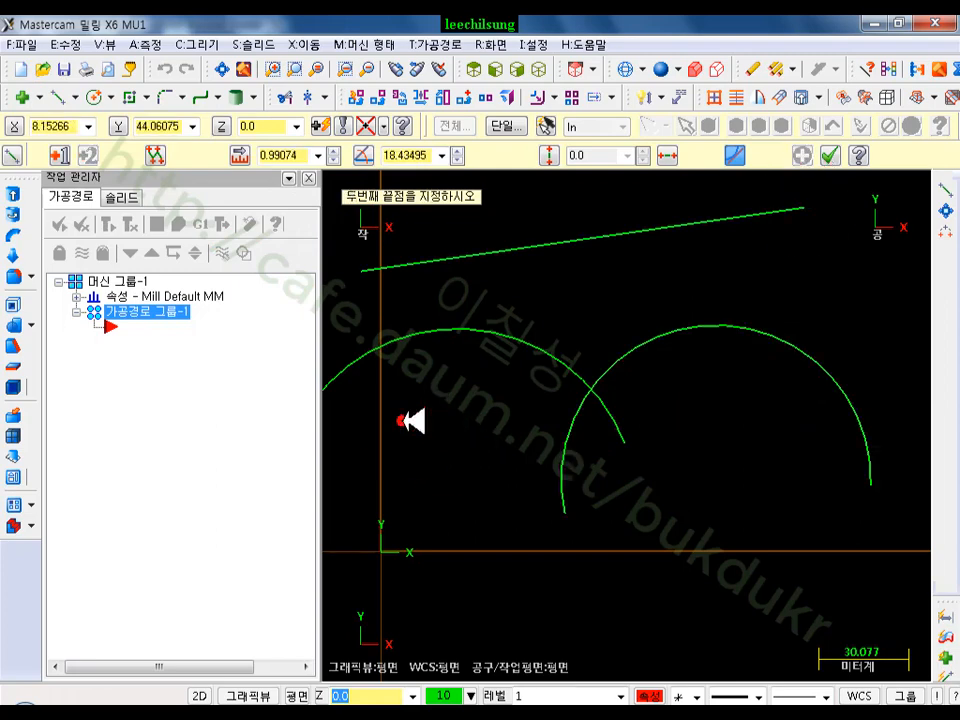
{"action": "left_click", "coordinate": [403, 421]}
{"action": "left_click", "coordinate": [855, 571]}
{"action": "key", "text": "Escape"}
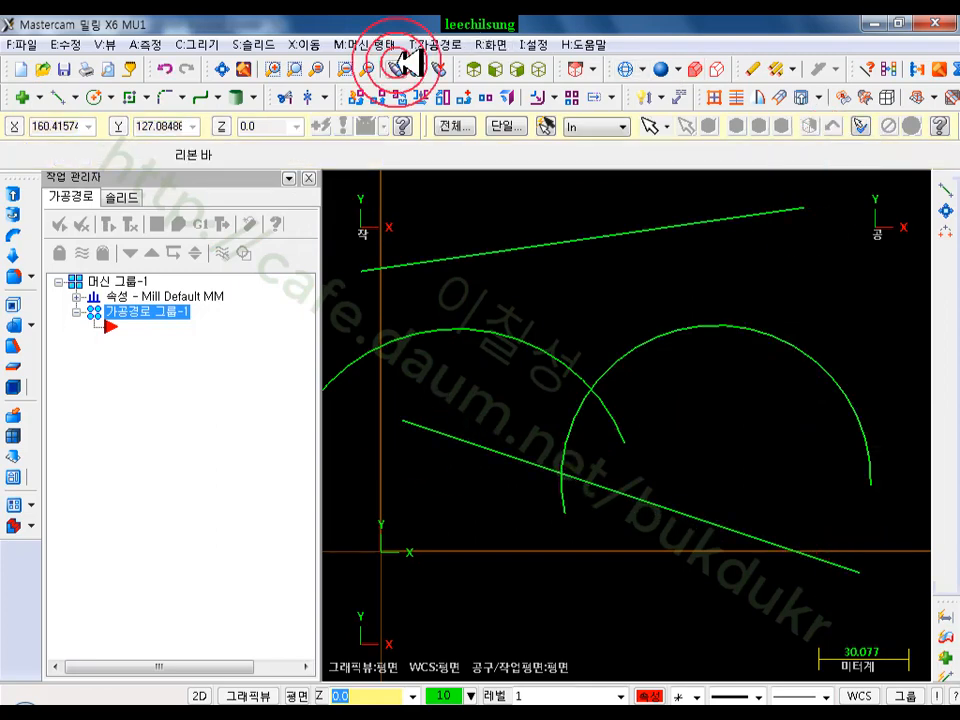
Create an arc tangent to the upper sloping line near its middle, keeping the right half below the line, and set its radius to 10 mm
{"action": "left_click", "coordinate": [218, 45]}
{"action": "left_click", "coordinate": [238, 112]}
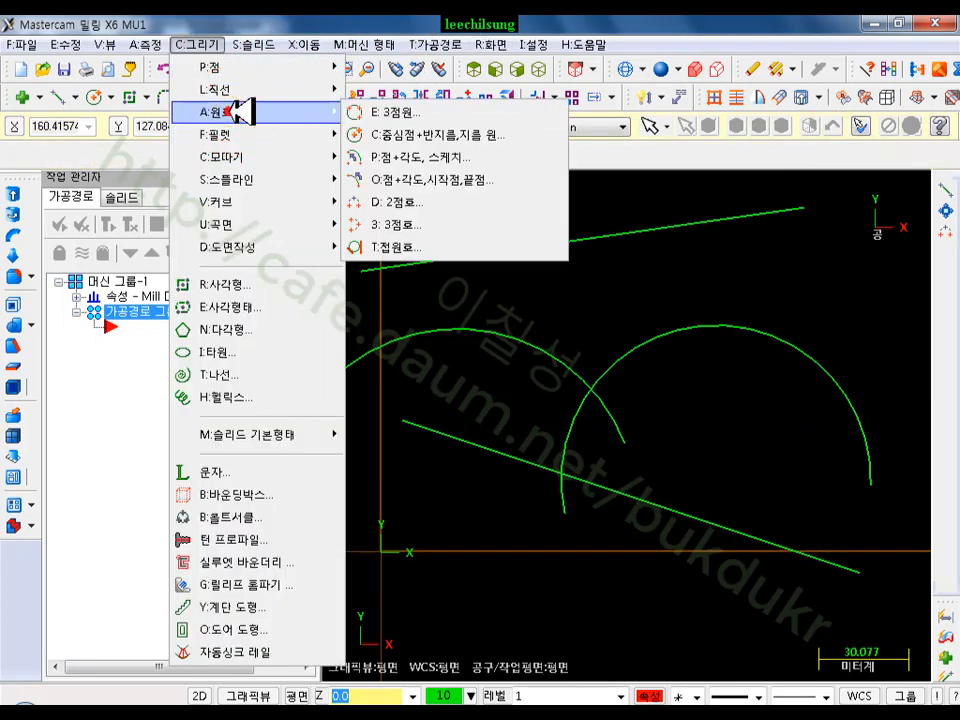
{"action": "left_click", "coordinate": [415, 228]}
{"action": "left_click", "coordinate": [405, 247]}
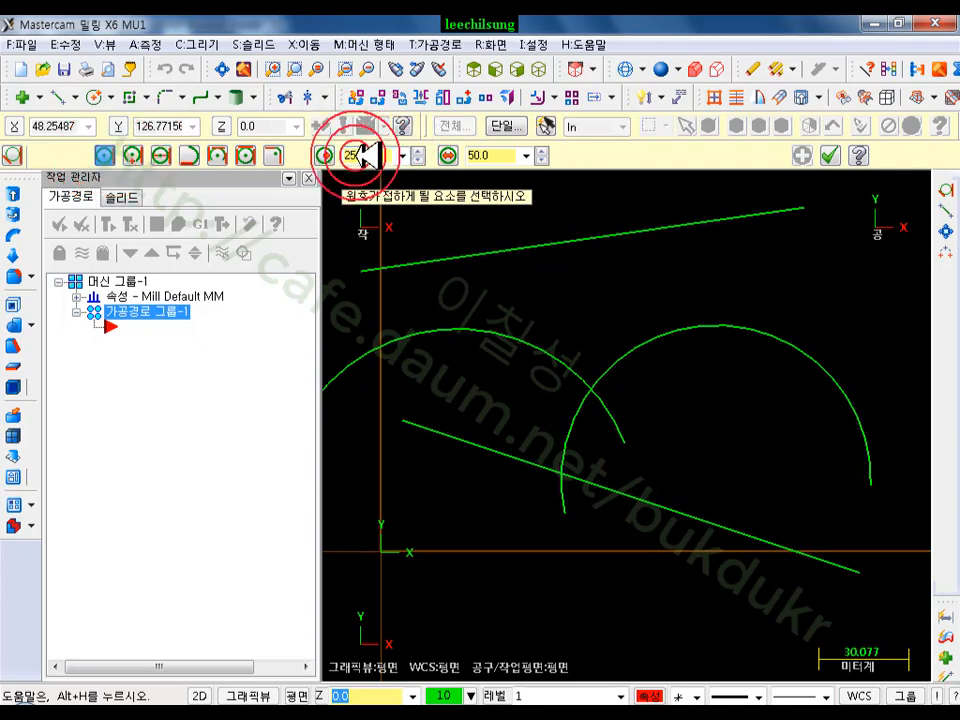
{"action": "left_click", "coordinate": [693, 230]}
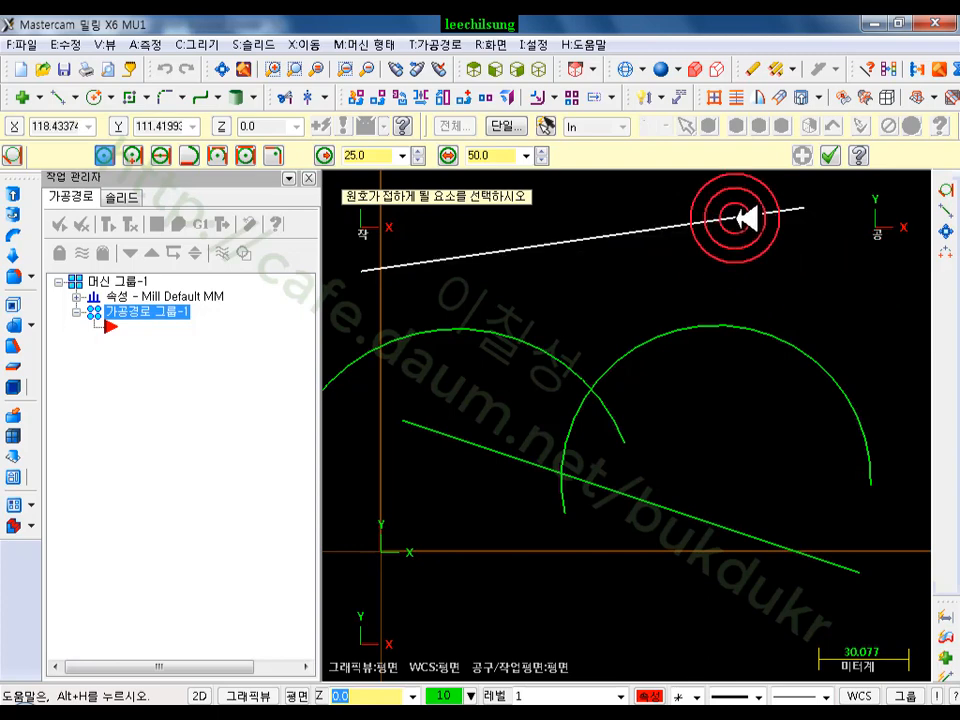
{"action": "left_click", "coordinate": [742, 218]}
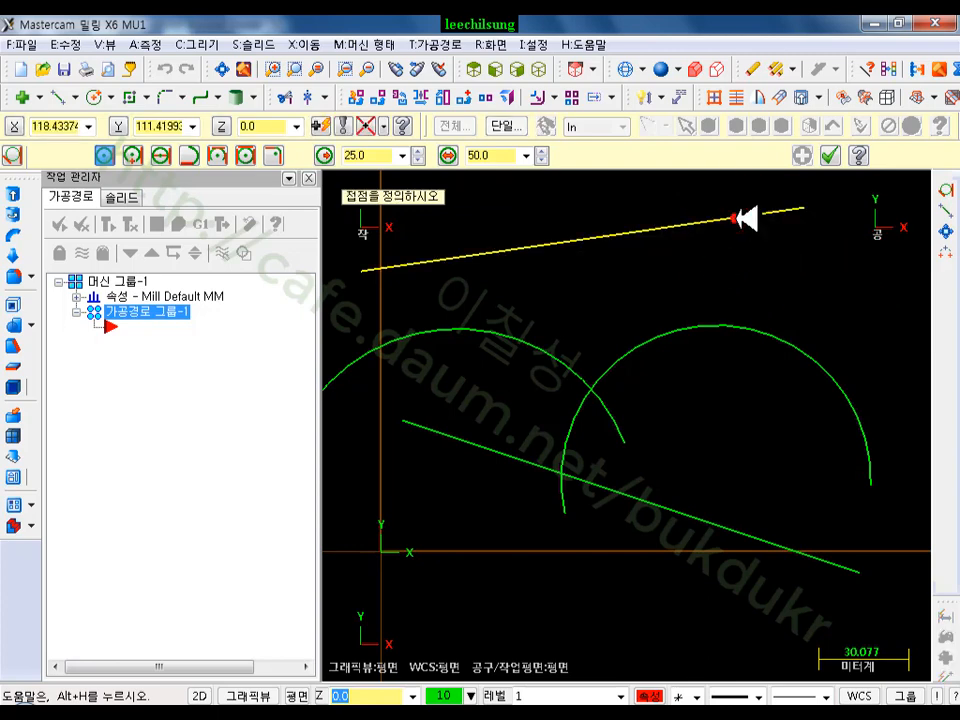
{"action": "left_click", "coordinate": [590, 242]}
{"action": "scroll", "coordinate": [647, 435], "scroll_direction": "up", "scroll_amount": 2}
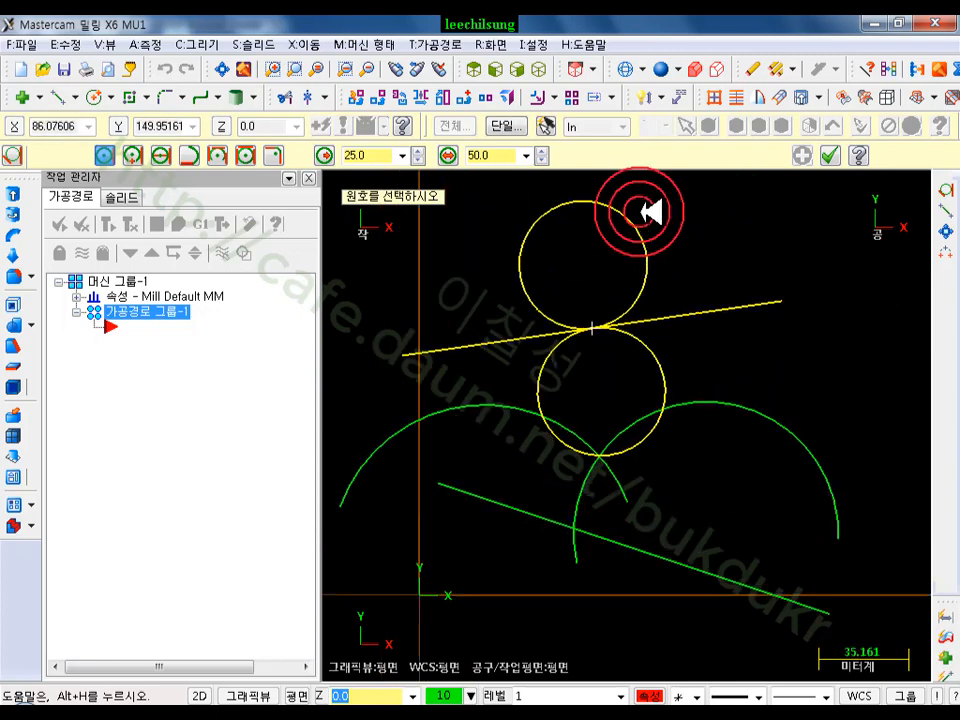
{"action": "left_click", "coordinate": [656, 351]}
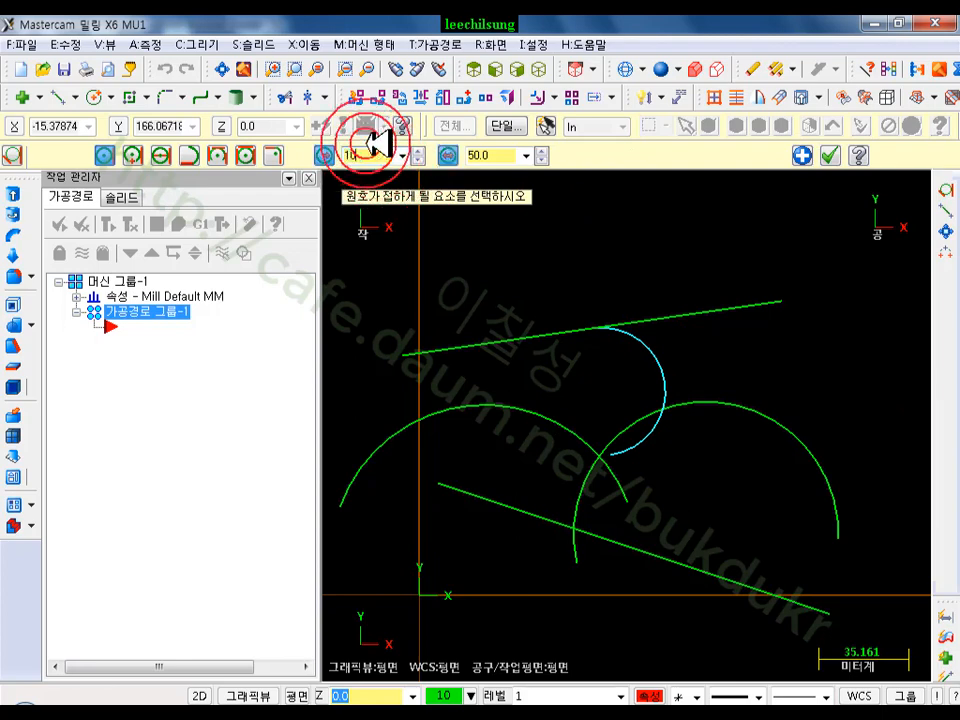
{"action": "scroll", "coordinate": [605, 340], "scroll_direction": "up", "scroll_amount": 3}
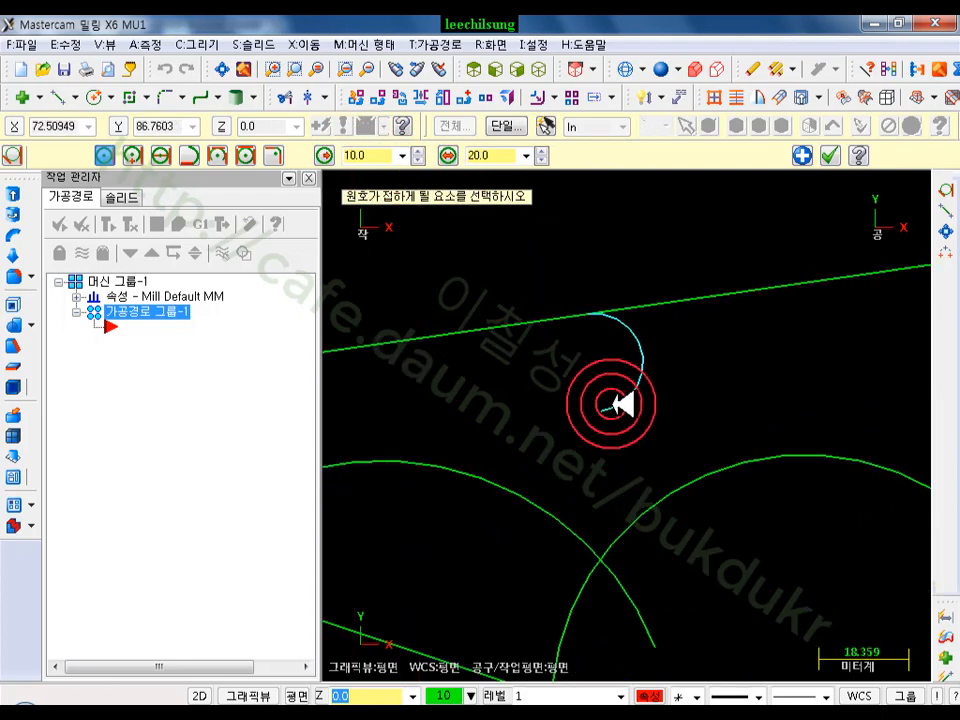
{"action": "scroll", "coordinate": [700, 395], "scroll_direction": "down", "scroll_amount": 2}
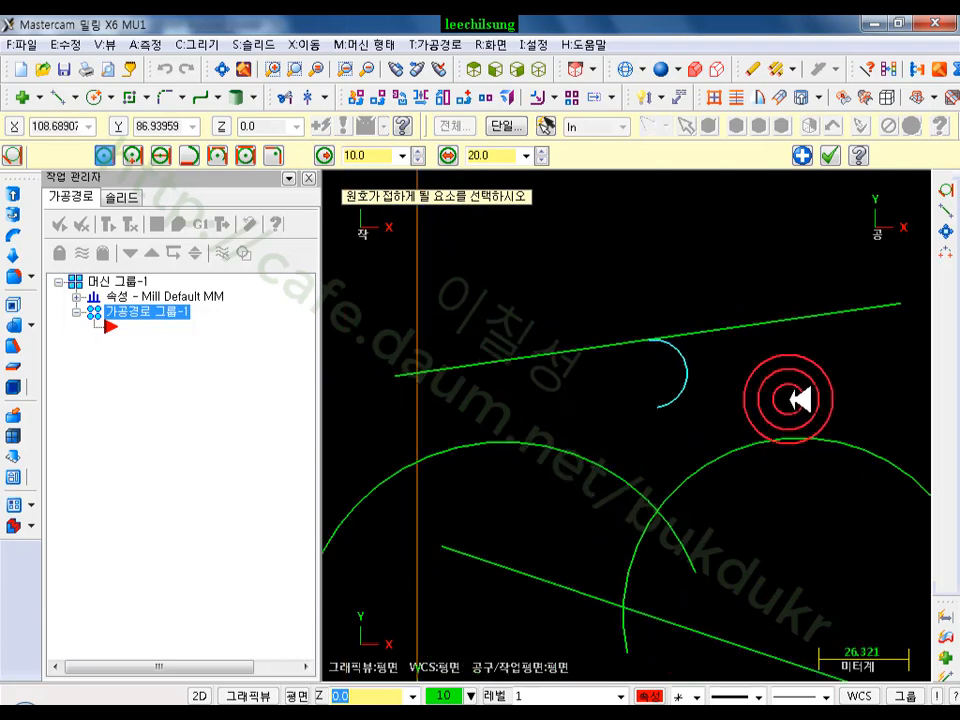
Create a second 10 mm radius tangent arc at the same point, keeping the left half above the upper line, and finish the command
{"action": "left_click", "coordinate": [600, 348]}
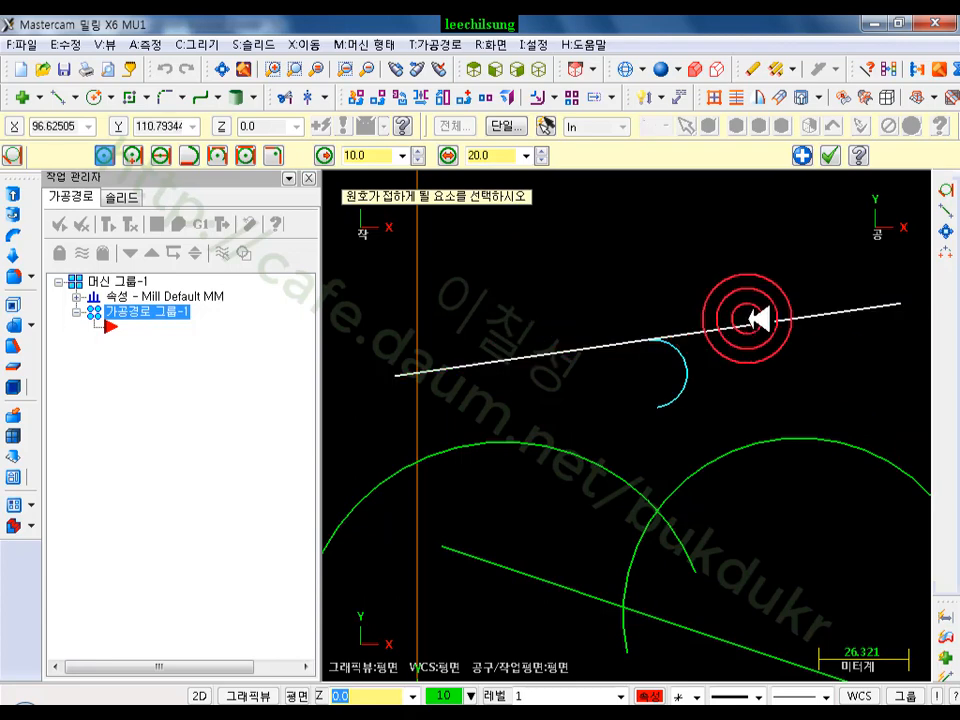
{"action": "left_click", "coordinate": [768, 324]}
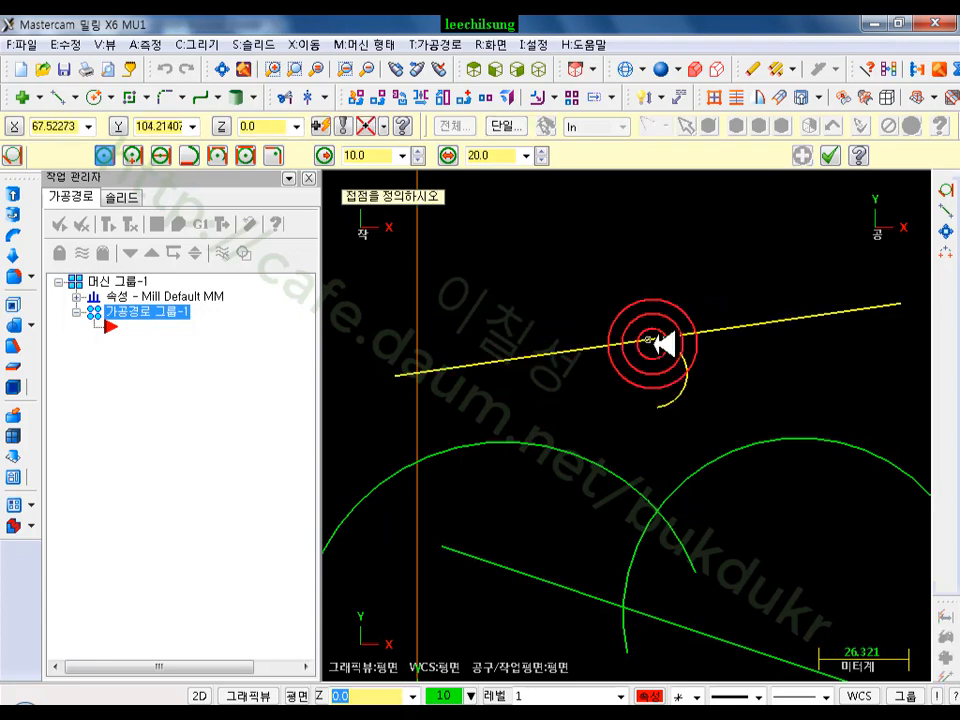
{"action": "left_click", "coordinate": [655, 343]}
{"action": "left_click", "coordinate": [612, 316]}
{"action": "scroll", "coordinate": [716, 285], "scroll_direction": "up", "scroll_amount": 1}
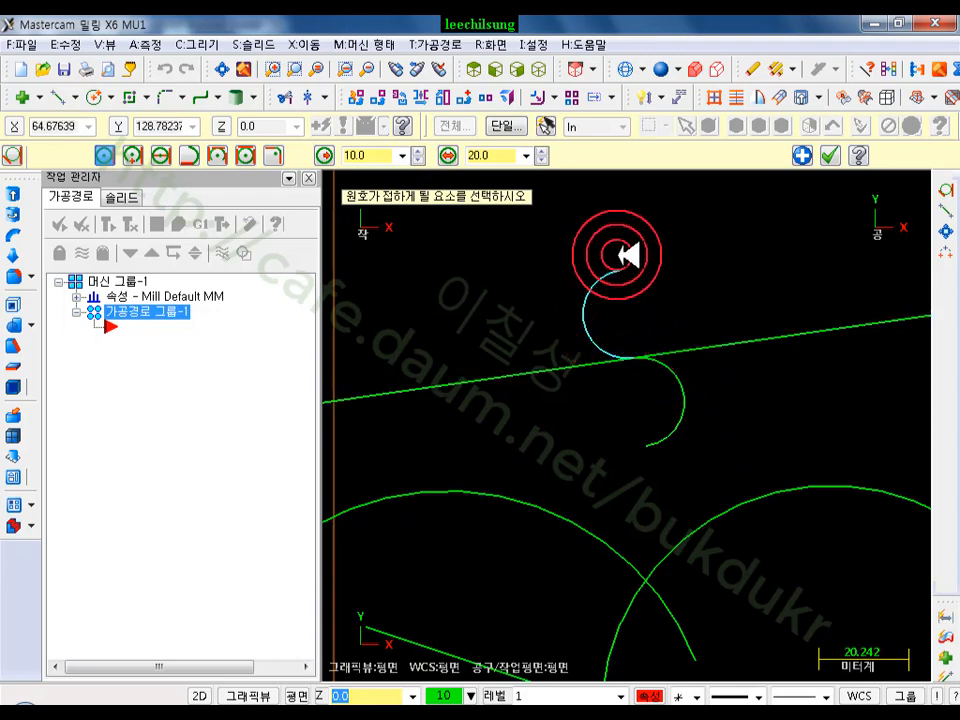
{"action": "left_click", "coordinate": [829, 155]}
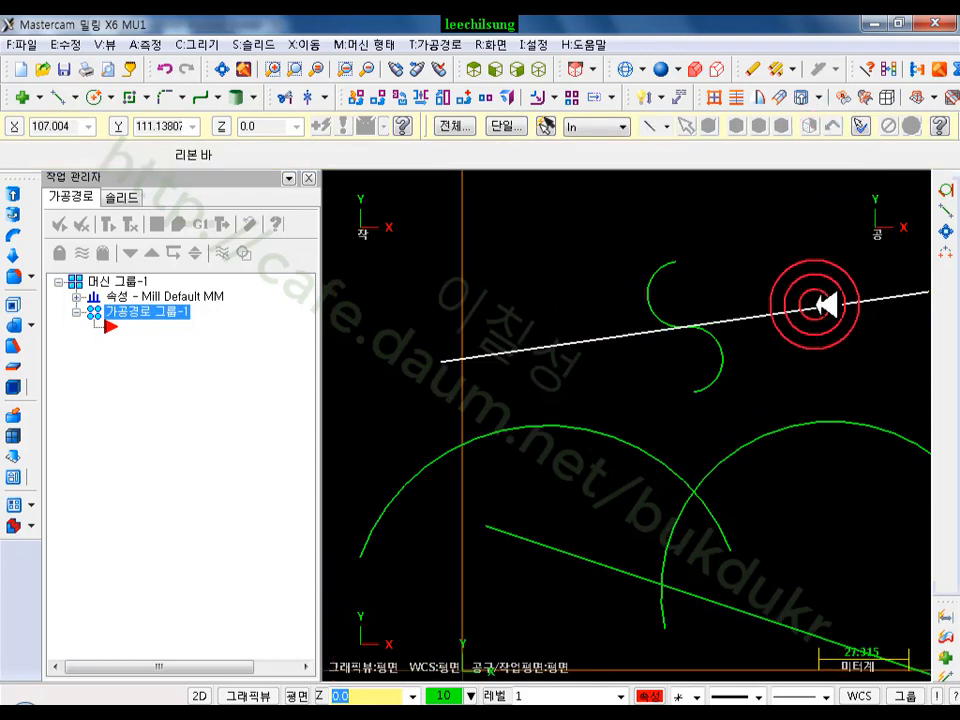
{"action": "left_click", "coordinate": [823, 307]}
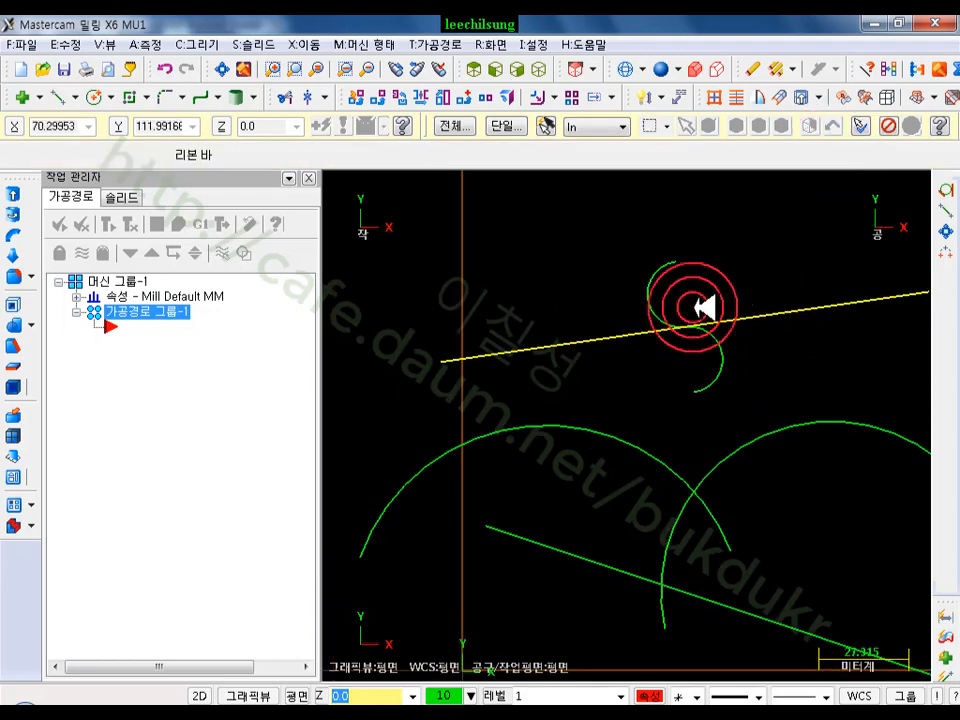
{"action": "scroll", "coordinate": [476, 371], "scroll_direction": "down", "scroll_amount": 5}
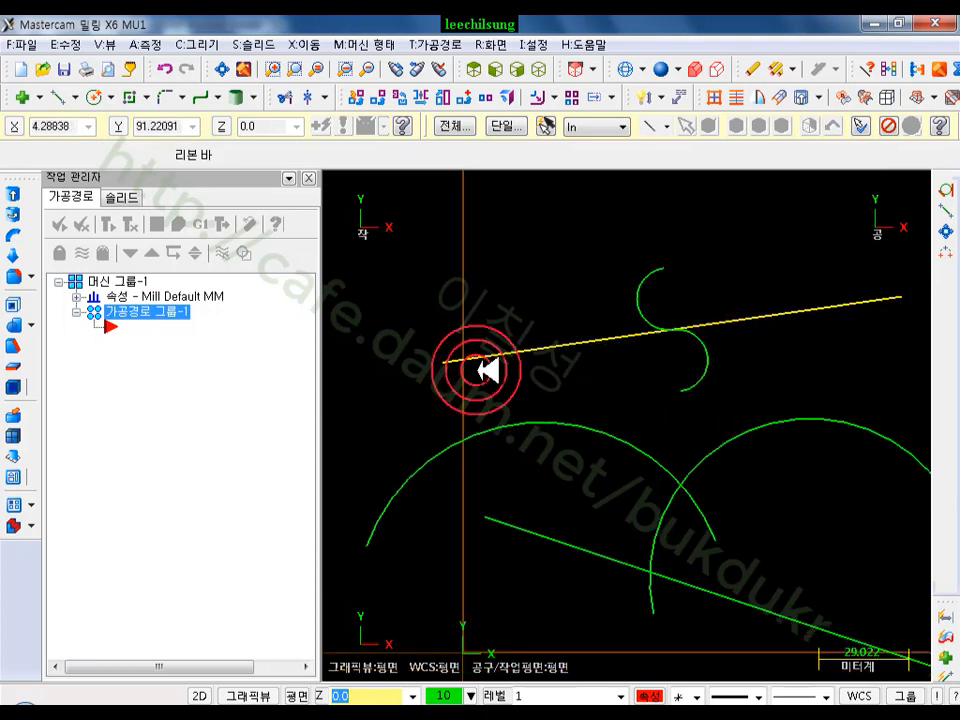
{"action": "scroll", "coordinate": [680, 351], "scroll_direction": "up", "scroll_amount": 3}
Switch to the PDF manual in Acrobat Reader, read the tangent arc's one-entity and point methods, and return to Mastercam
{"action": "left_click", "coordinate": [375, 706]}
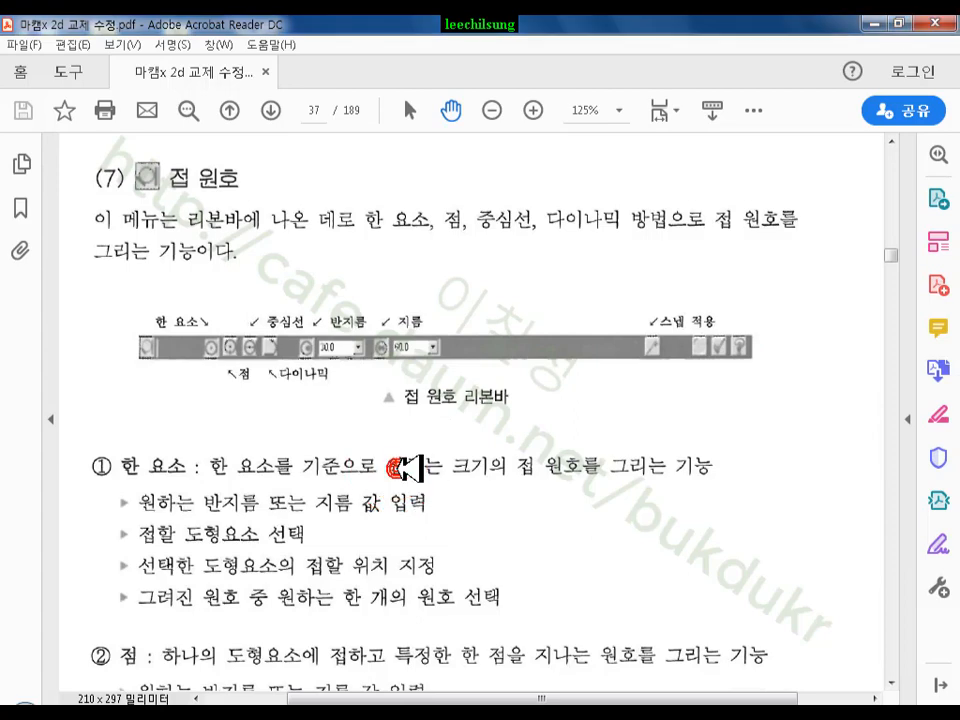
{"action": "scroll", "coordinate": [300, 403], "scroll_direction": "down", "scroll_amount": 5}
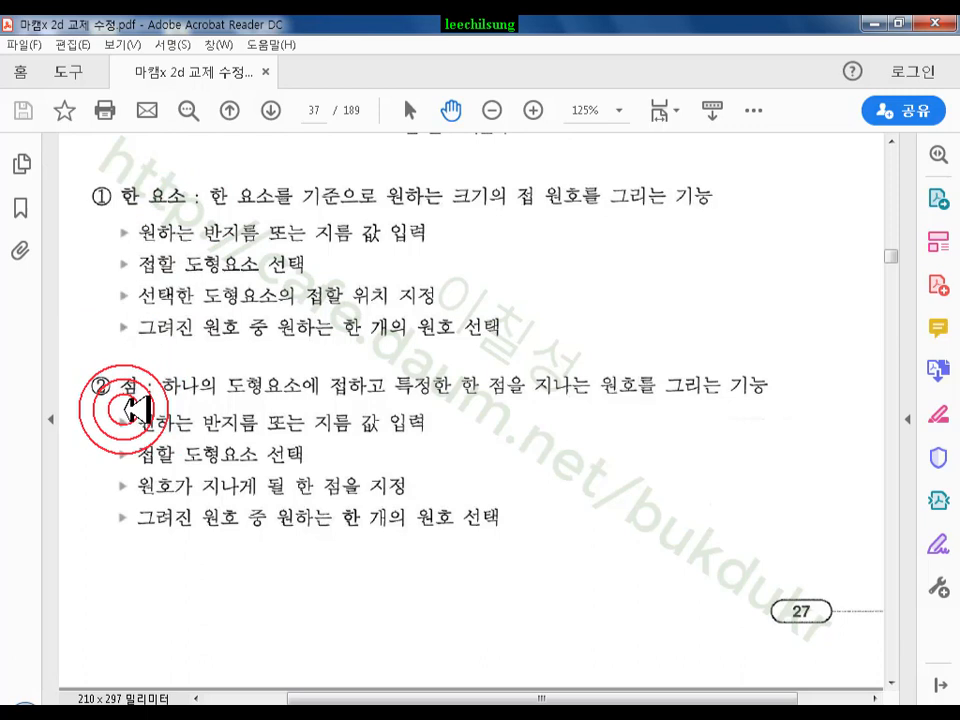
{"action": "left_click", "coordinate": [327, 712]}
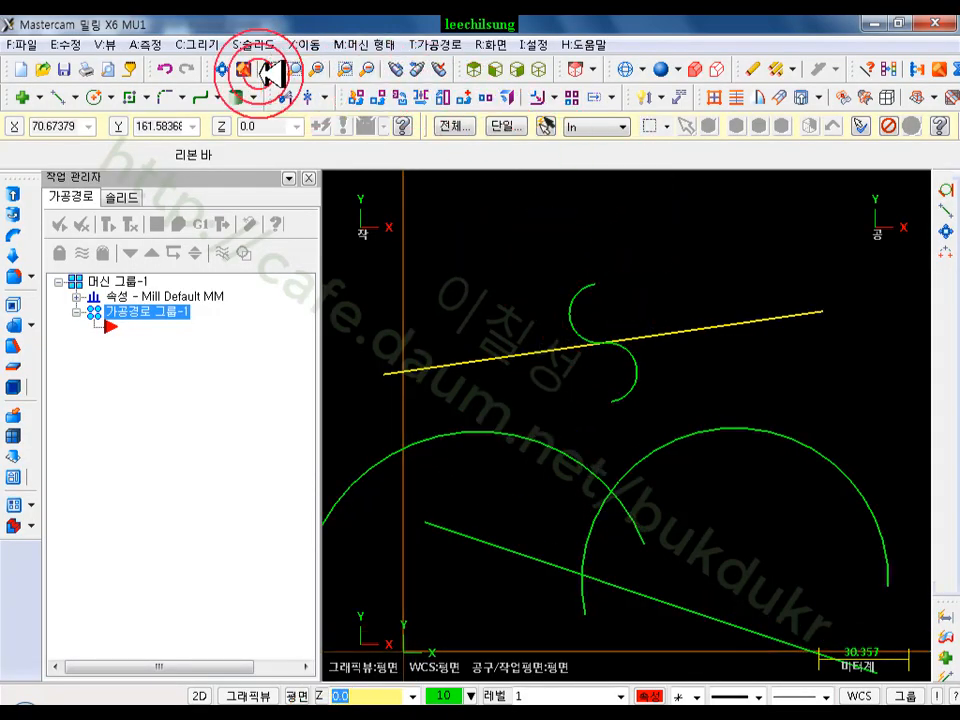
Generate 25 mm radius tangent arc candidates with the point method, tangent to the upper line and passing through the upper small arc's free end
{"action": "left_click", "coordinate": [210, 44]}
{"action": "mouse_move", "coordinate": [258, 118]}
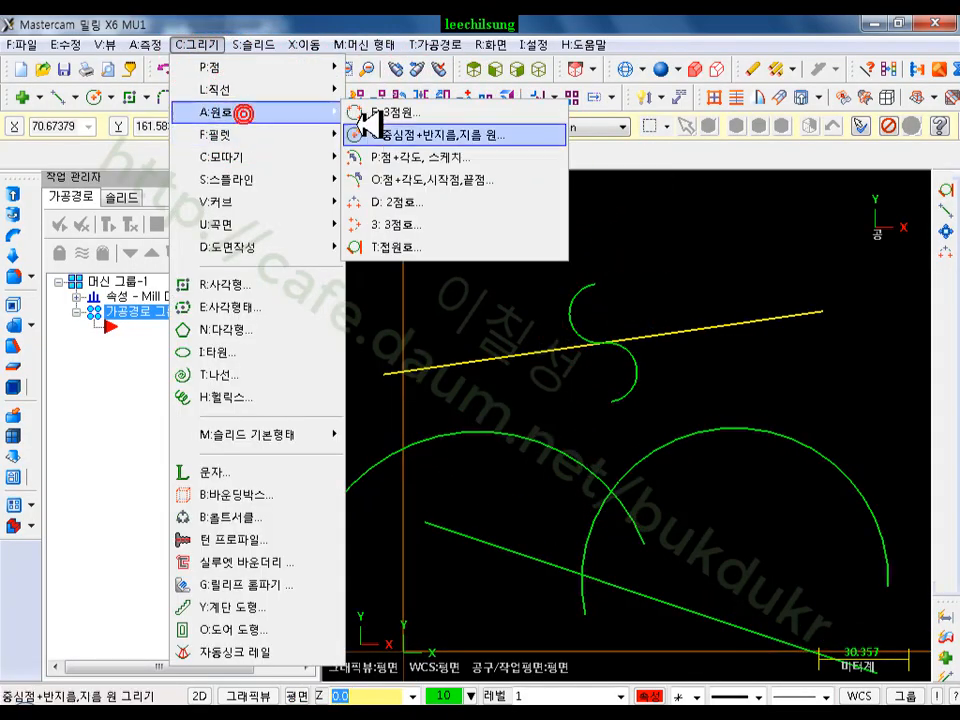
{"action": "left_click", "coordinate": [408, 244]}
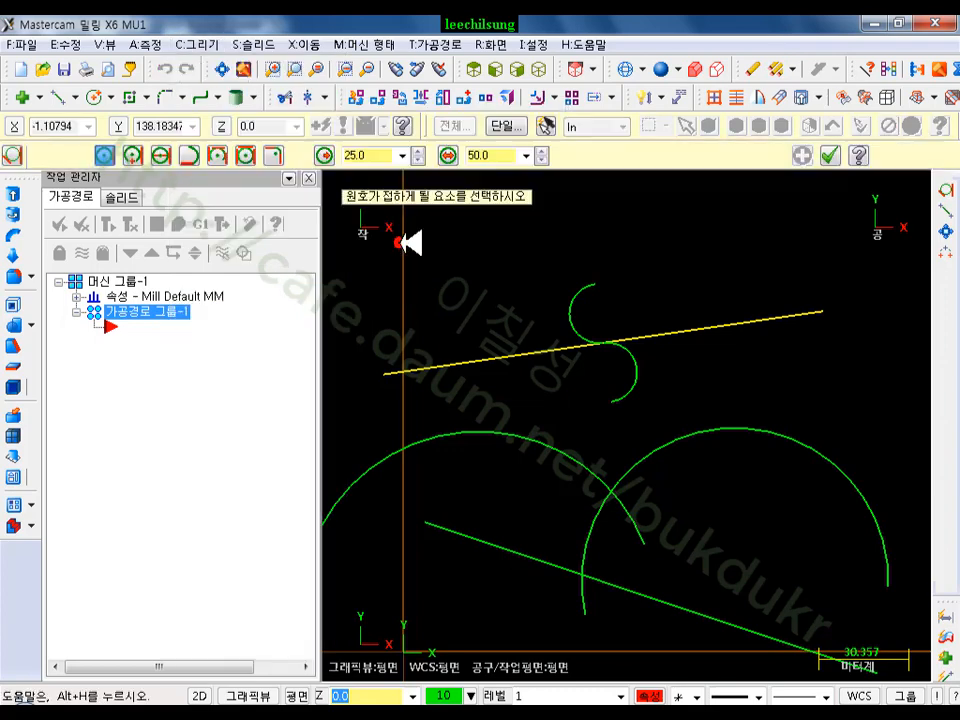
{"action": "left_click", "coordinate": [133, 155]}
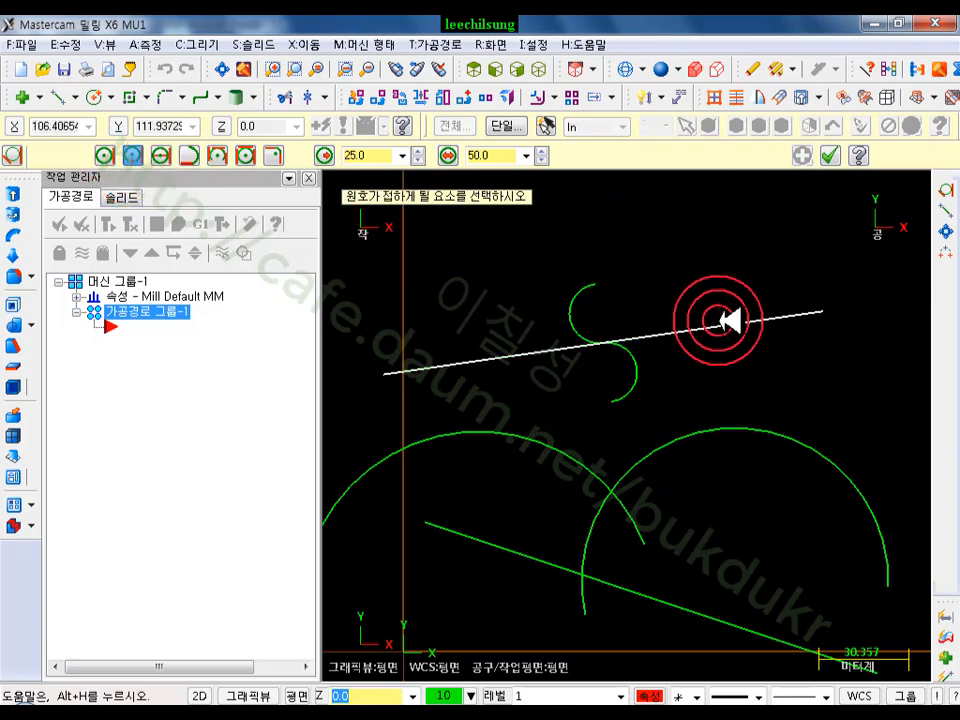
{"action": "left_click", "coordinate": [728, 321]}
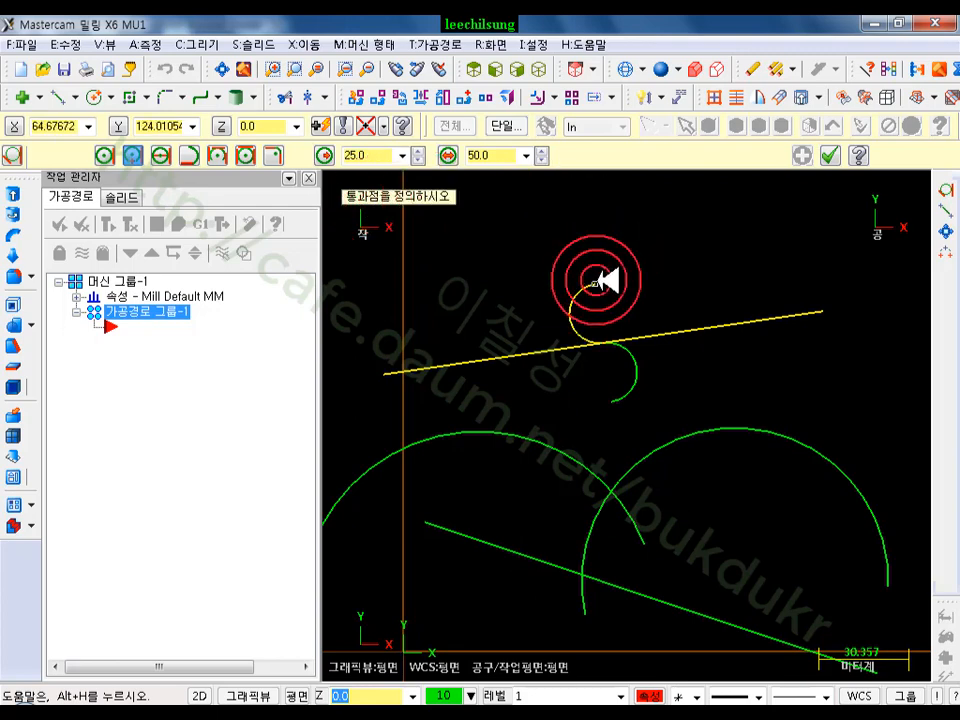
{"action": "left_click", "coordinate": [596, 281]}
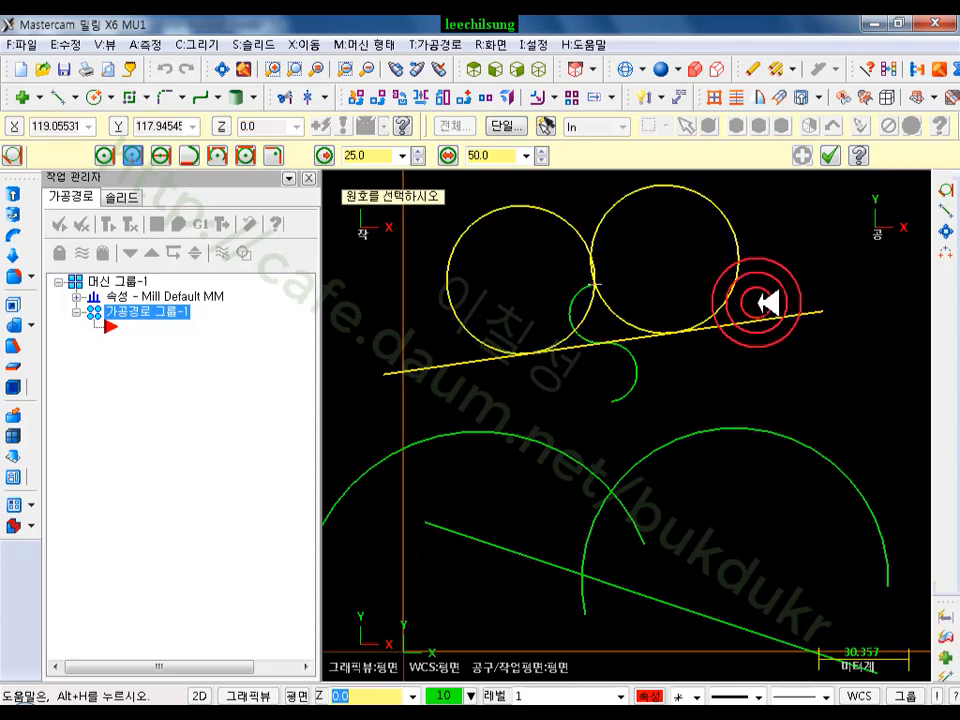
{"action": "scroll", "coordinate": [583, 221], "scroll_direction": "up", "scroll_amount": 3}
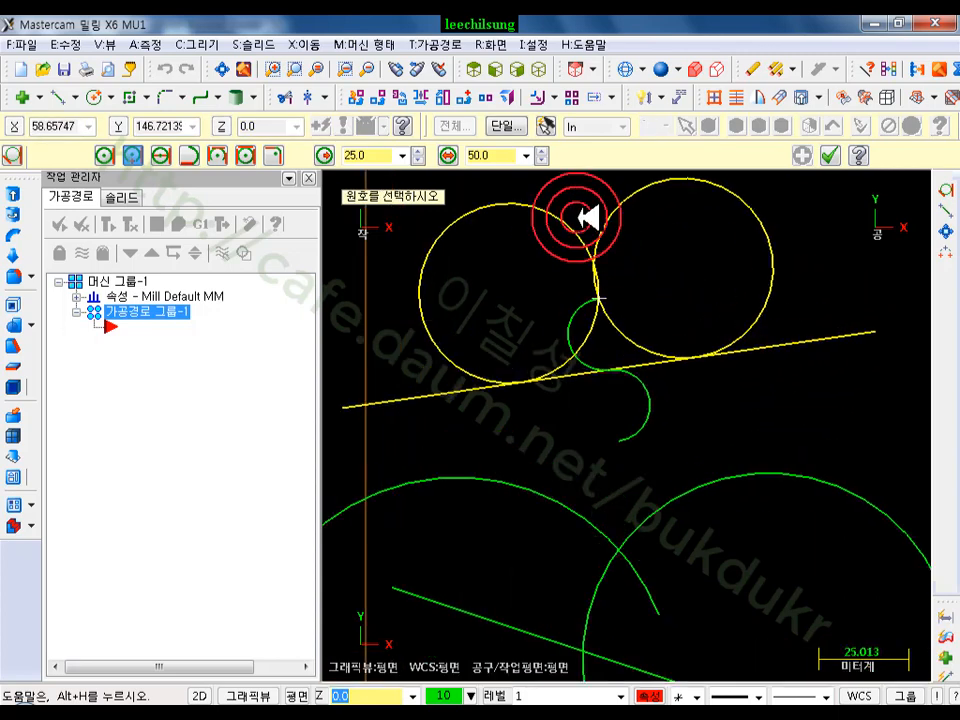
{"action": "scroll", "coordinate": [635, 215], "scroll_direction": "down", "scroll_amount": 1}
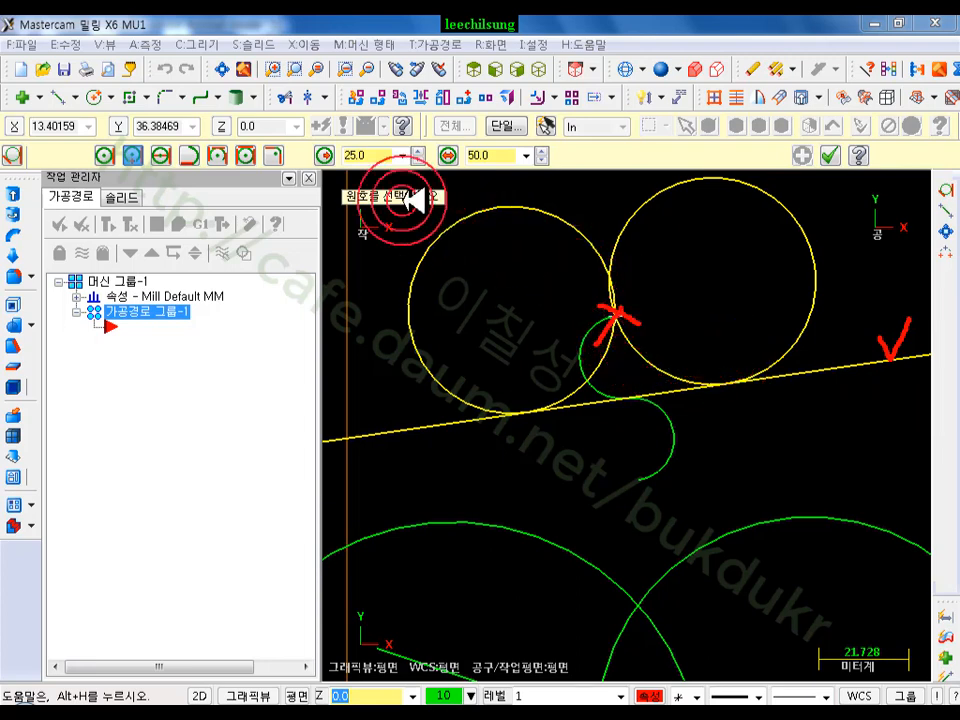
{"action": "mouse_move", "coordinate": [305, 172]}
{"action": "left_mouse_down"}
{"action": "mouse_move", "coordinate": [317, 146]}
{"action": "mouse_move", "coordinate": [427, 143]}
{"action": "mouse_move", "coordinate": [431, 153]}
{"action": "mouse_move", "coordinate": [397, 168]}
{"action": "left_mouse_up"}
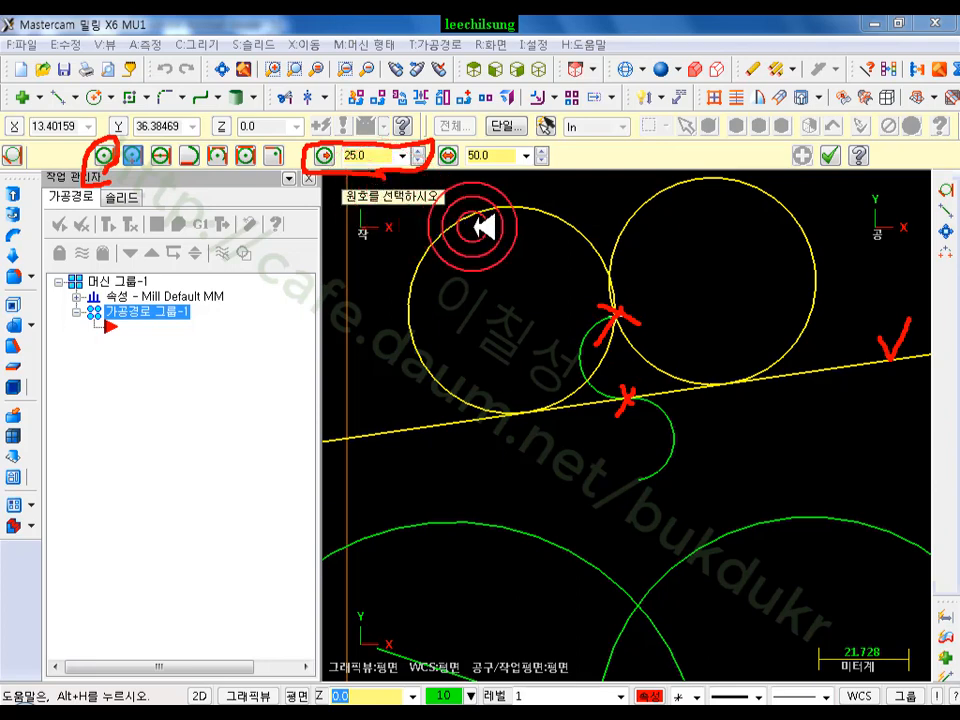
{"action": "right_click", "coordinate": [607, 482]}
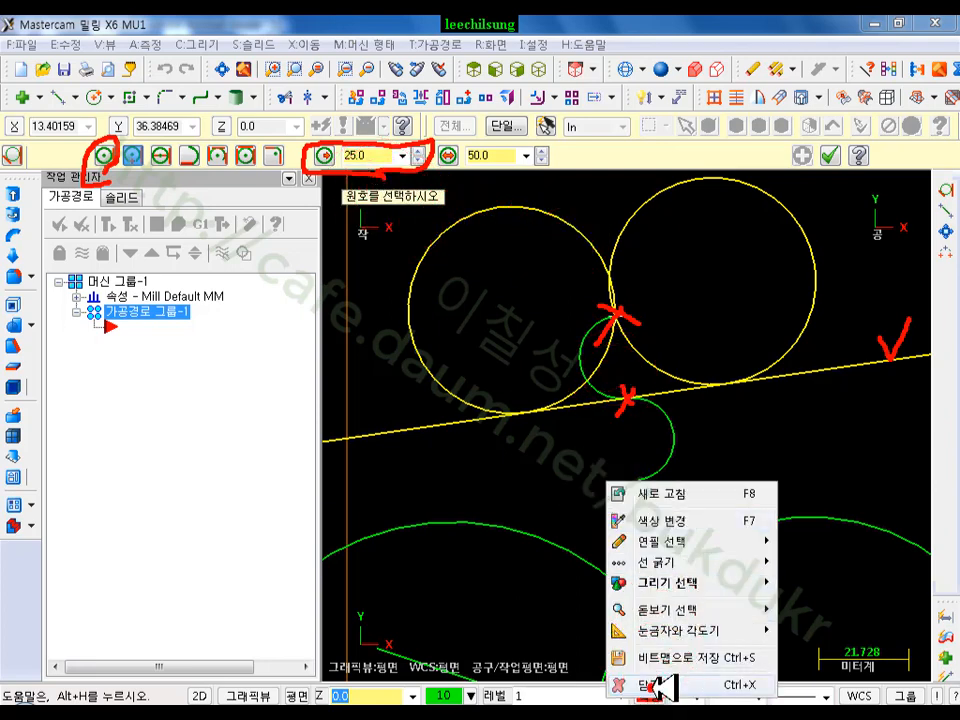
{"action": "left_click", "coordinate": [652, 686]}
Keep the candidate arc between the upper small arc's end and the line, and try to reduce its radius to 10 mm
{"action": "left_click", "coordinate": [648, 357]}
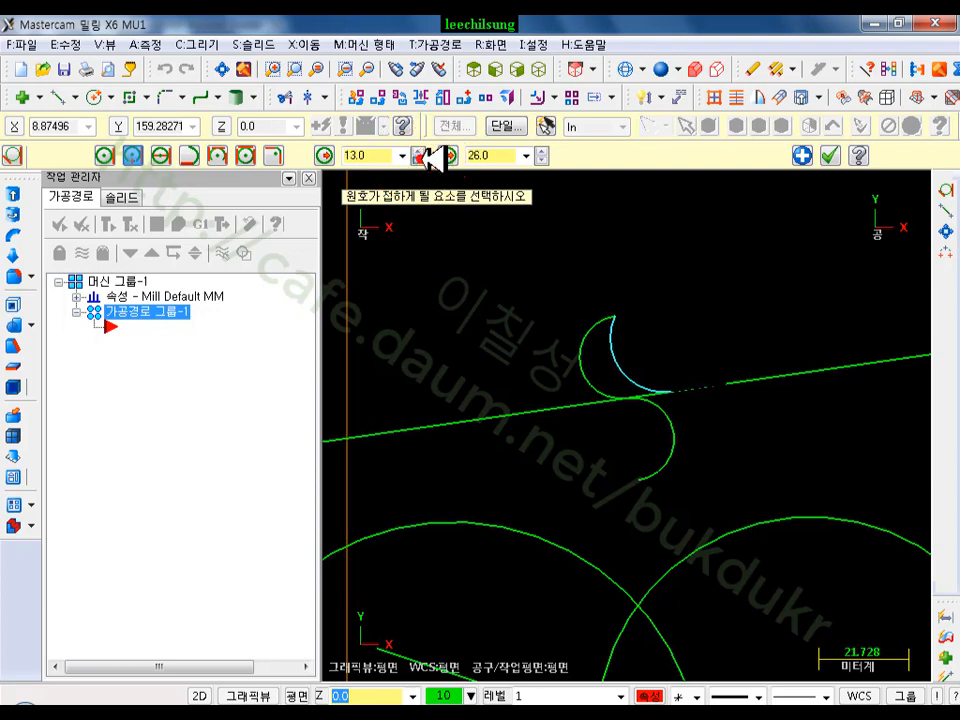
{"action": "left_click", "coordinate": [419, 159]}
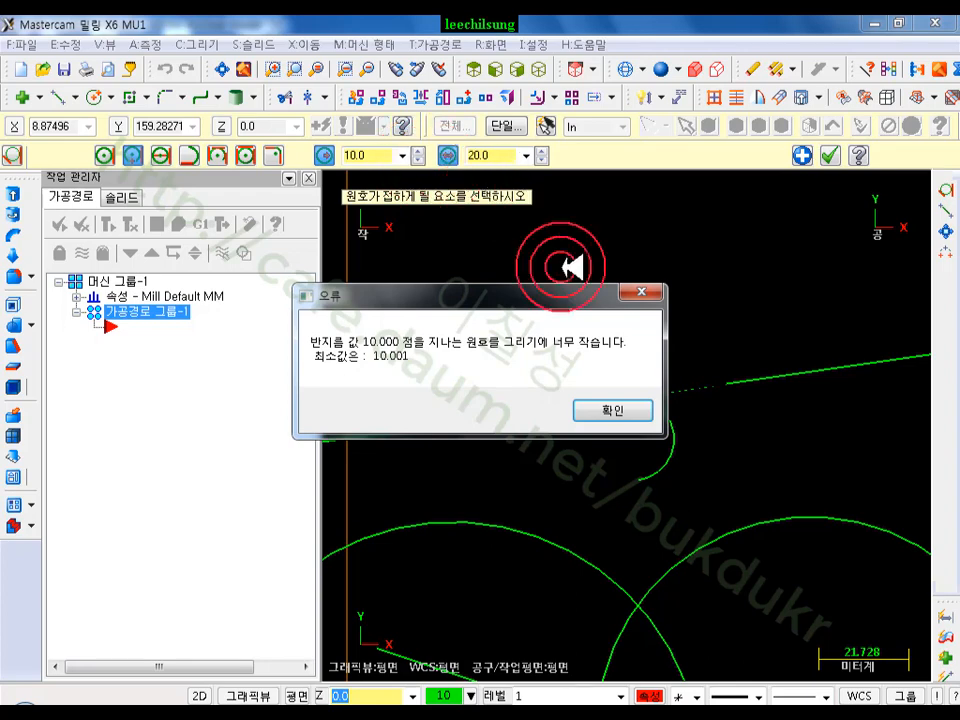
{"action": "left_click", "coordinate": [614, 408]}
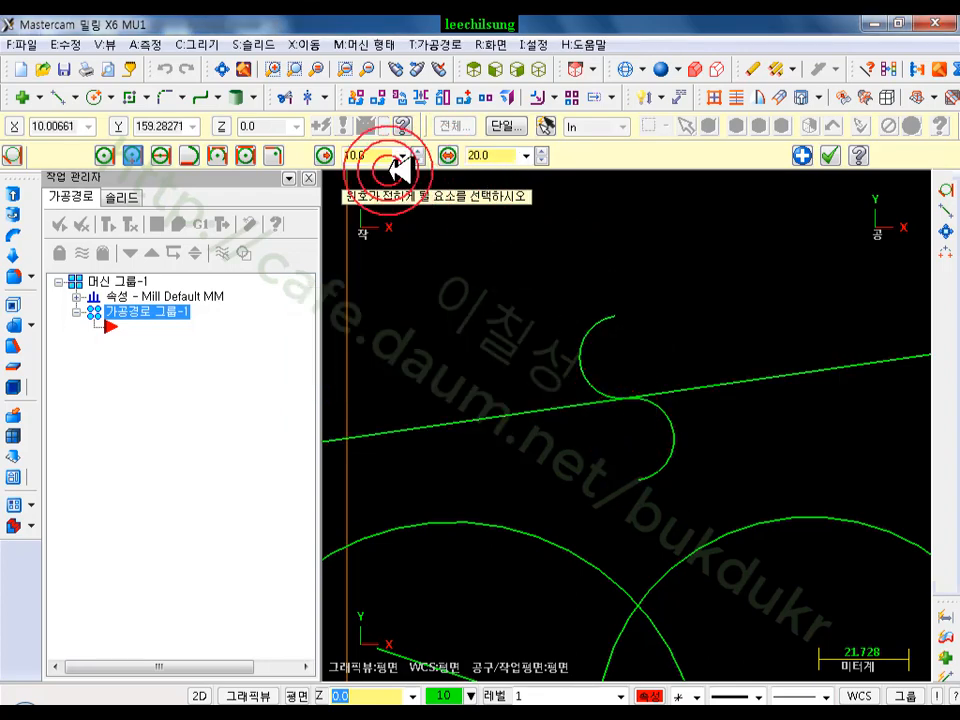
Create a 12 mm radius arc tangent to the upper line through the upper small arc's free end, keeping the short portion inside the curve
{"action": "scroll", "coordinate": [611, 279], "scroll_direction": "up", "scroll_amount": 1}
{"action": "left_click", "coordinate": [378, 156]}
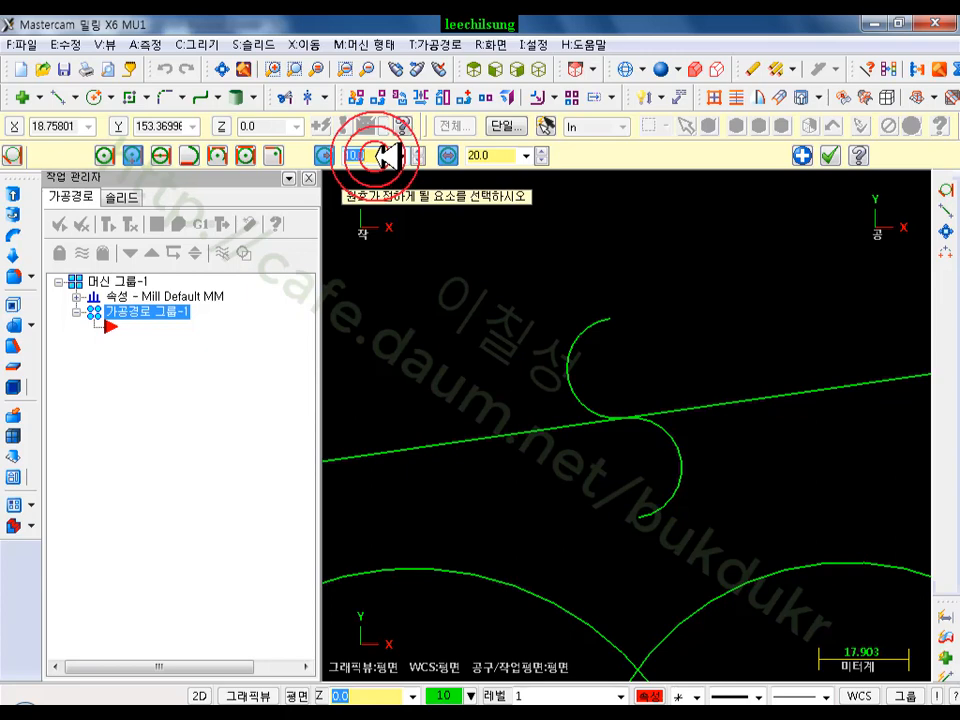
{"action": "key", "text": "Return"}
{"action": "scroll", "coordinate": [563, 275], "scroll_direction": "down", "scroll_amount": 2}
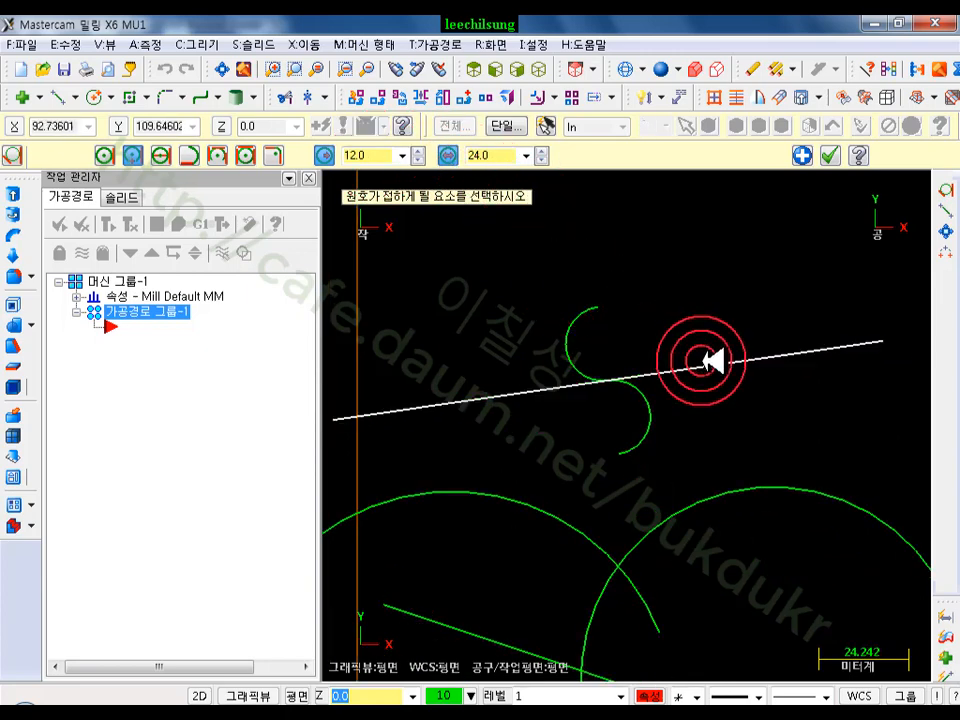
{"action": "left_click", "coordinate": [706, 362]}
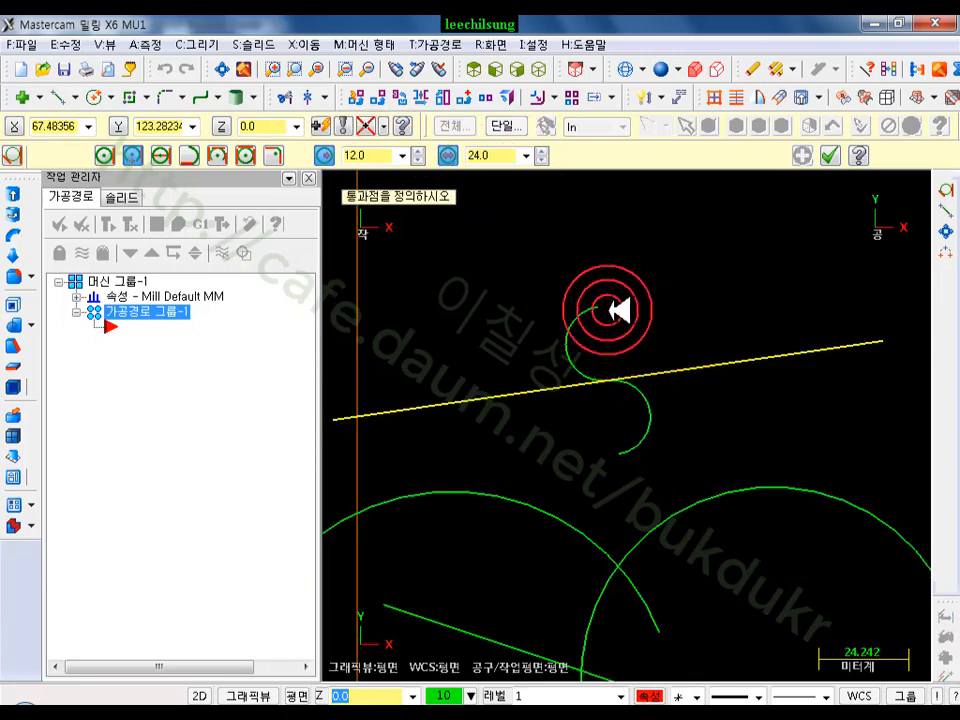
{"action": "left_click", "coordinate": [600, 308]}
{"action": "left_click", "coordinate": [600, 334]}
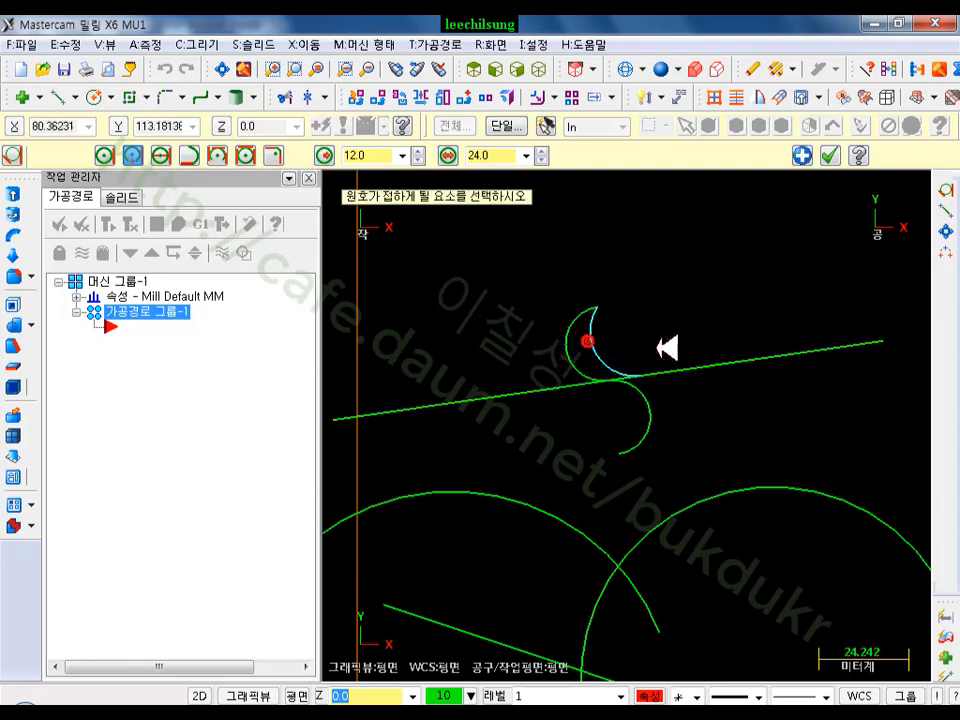
Set the upper tangent arc's radius to 11 mm and keep it, leaving the one-entity method ready with a 10 mm radius
{"action": "left_click", "coordinate": [380, 152]}
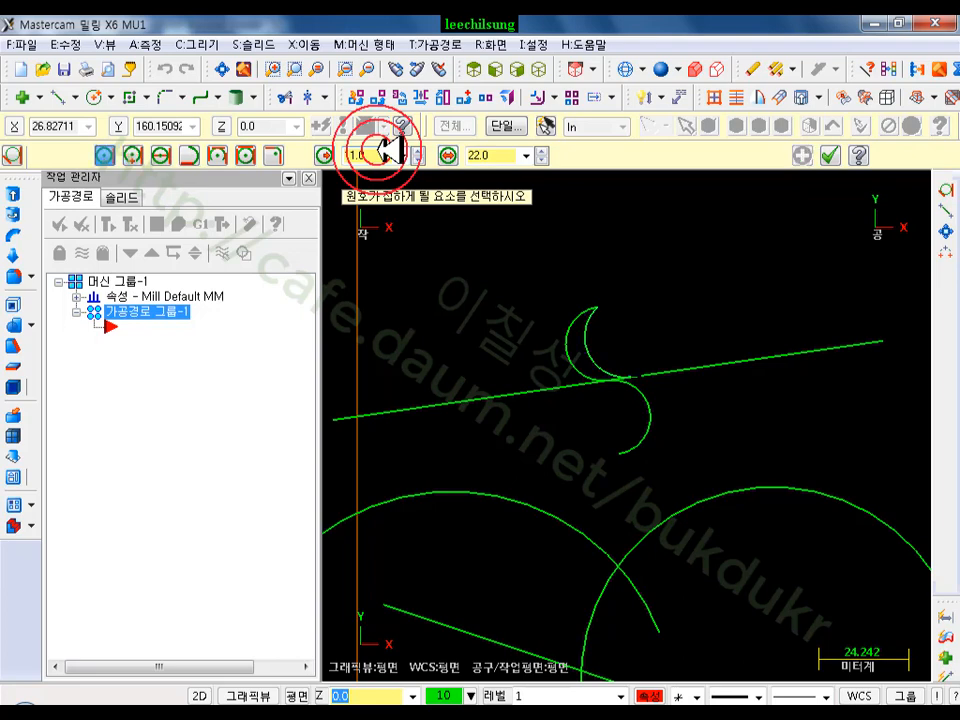
{"action": "left_click", "coordinate": [374, 150]}
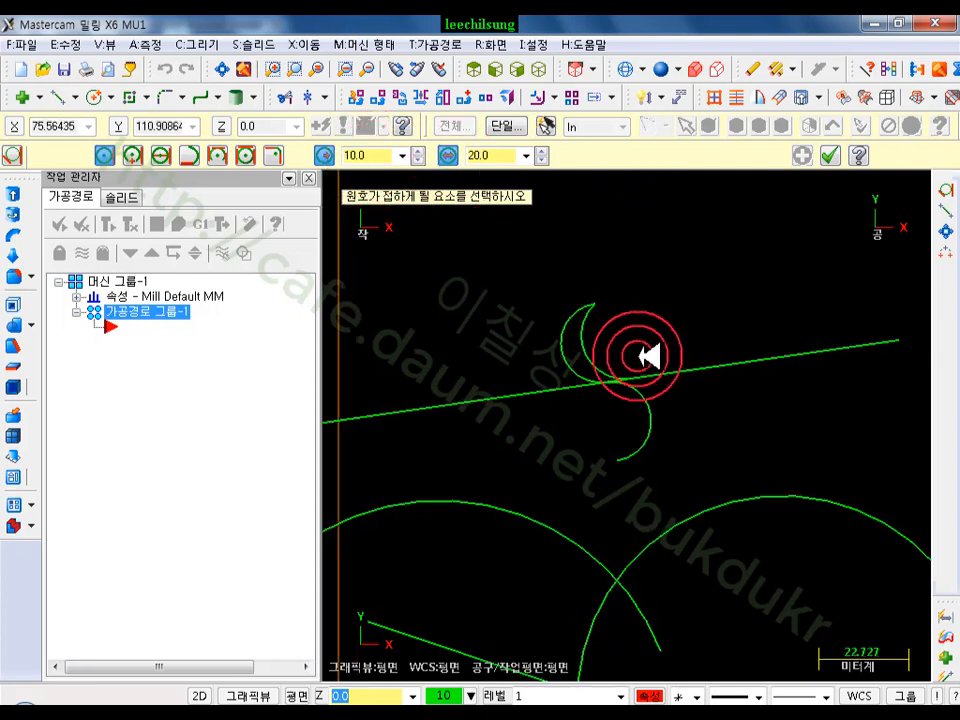
{"action": "scroll", "coordinate": [652, 355], "scroll_direction": "up", "scroll_amount": 2}
{"action": "left_click", "coordinate": [378, 157]}
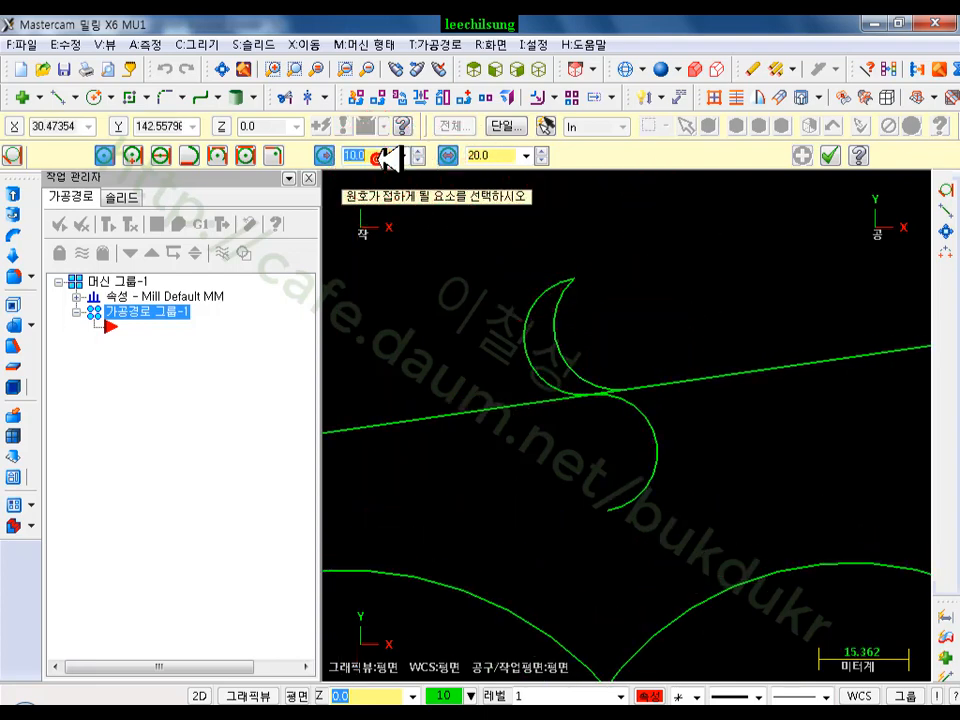
{"action": "scroll", "coordinate": [720, 345], "scroll_direction": "up", "scroll_amount": 4}
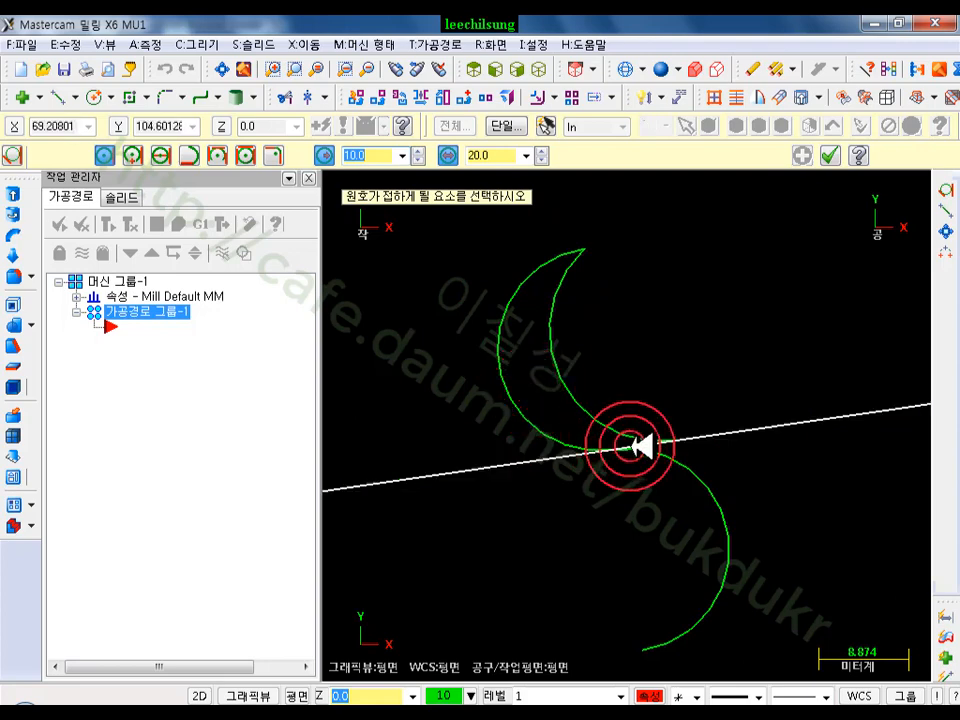
{"action": "scroll", "coordinate": [686, 456], "scroll_direction": "up", "scroll_amount": 5}
{"action": "scroll", "coordinate": [718, 425], "scroll_direction": "down", "scroll_amount": 8}
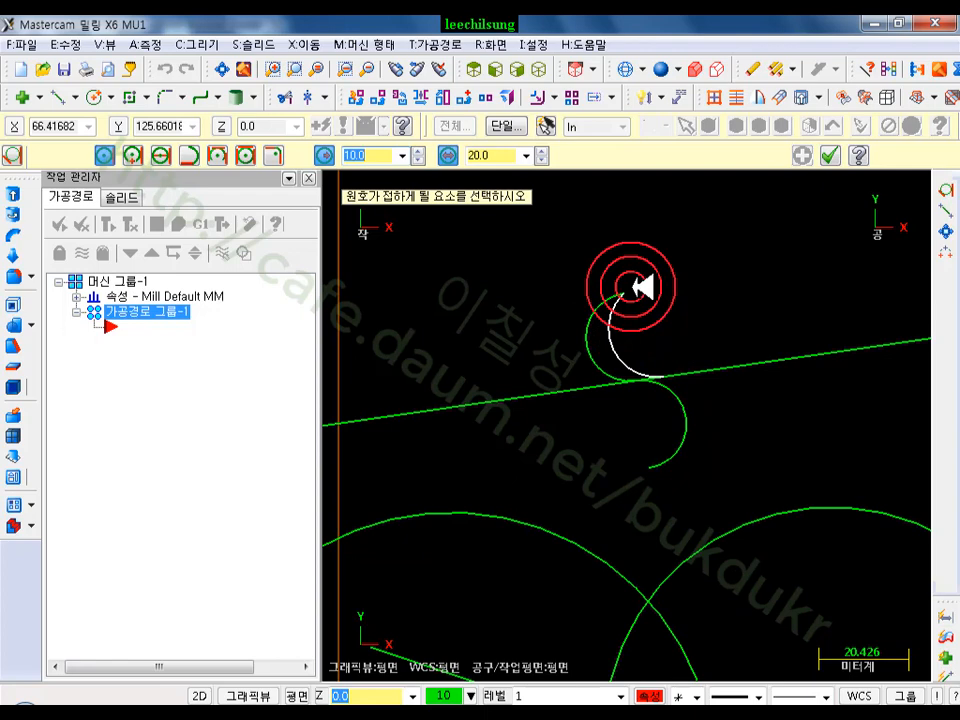
{"action": "left_click", "coordinate": [632, 288]}
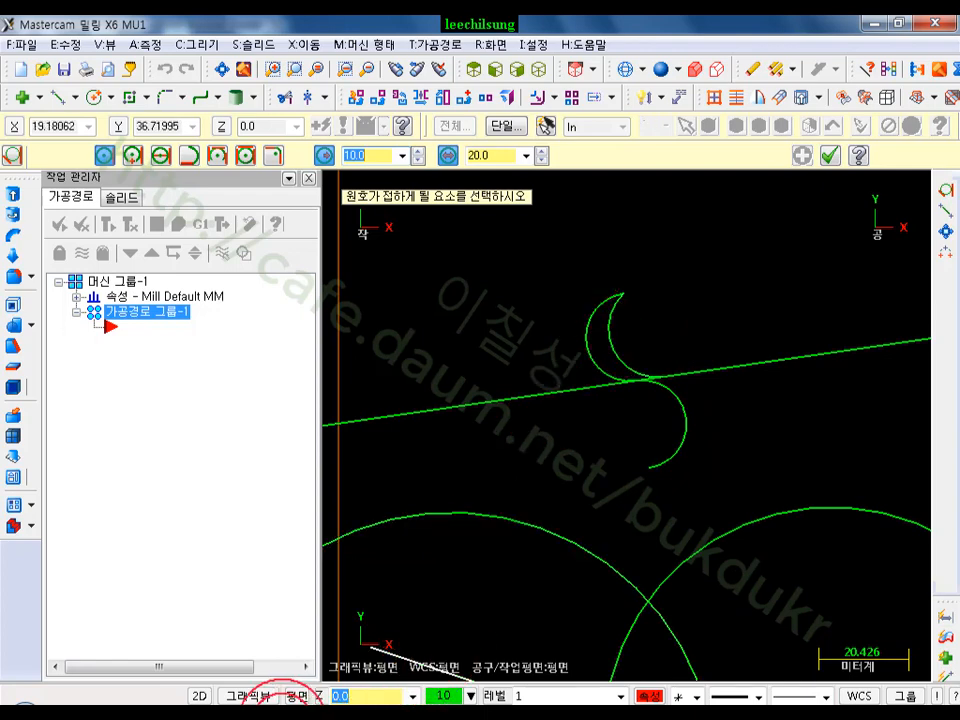
{"action": "left_click", "coordinate": [105, 156]}
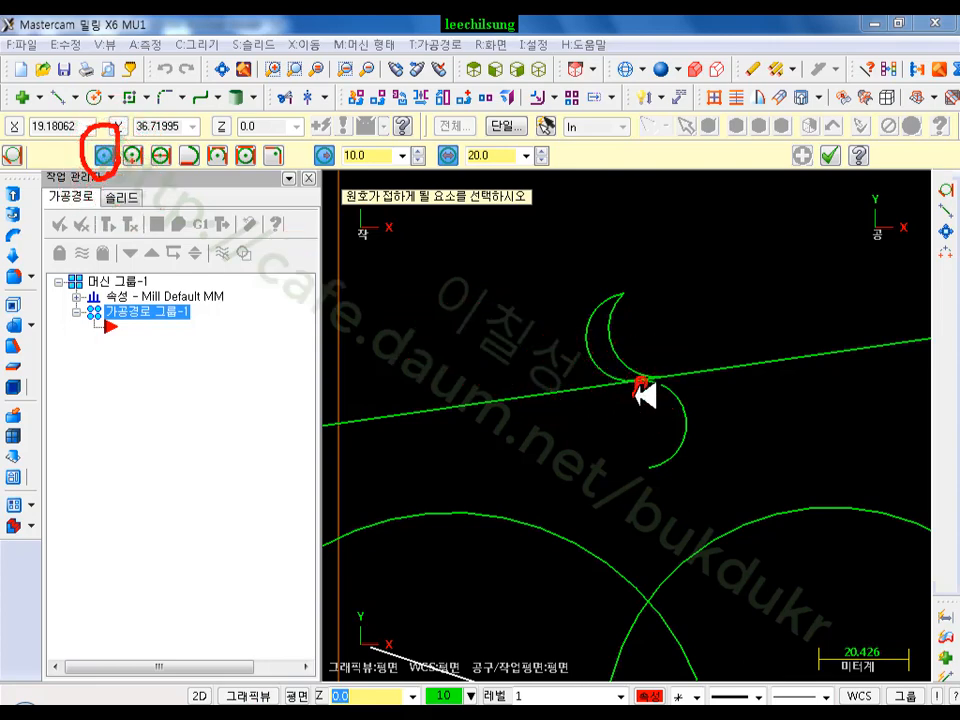
{"action": "left_click_drag", "start_coordinate": [640, 382], "coordinate": [659, 395]}
{"action": "mouse_move", "coordinate": [194, 162]}
{"action": "left_mouse_down"}
{"action": "mouse_move", "coordinate": [152, 162]}
{"action": "mouse_move", "coordinate": [152, 127]}
{"action": "mouse_move", "coordinate": [145, 182]}
{"action": "left_mouse_up"}
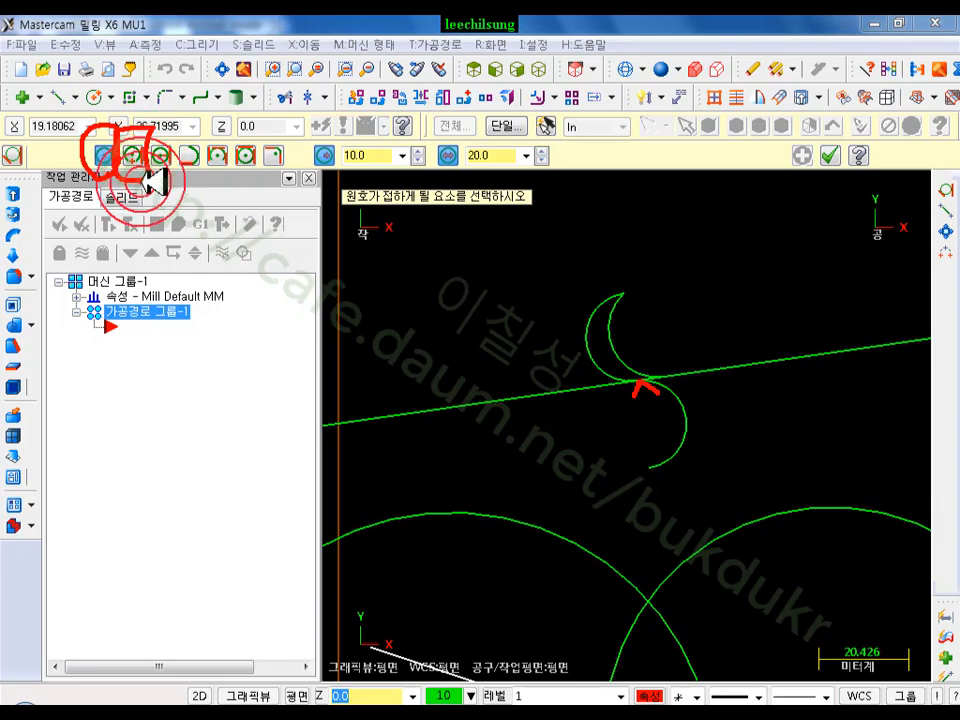
{"action": "left_click_drag", "start_coordinate": [603, 289], "coordinate": [645, 302]}
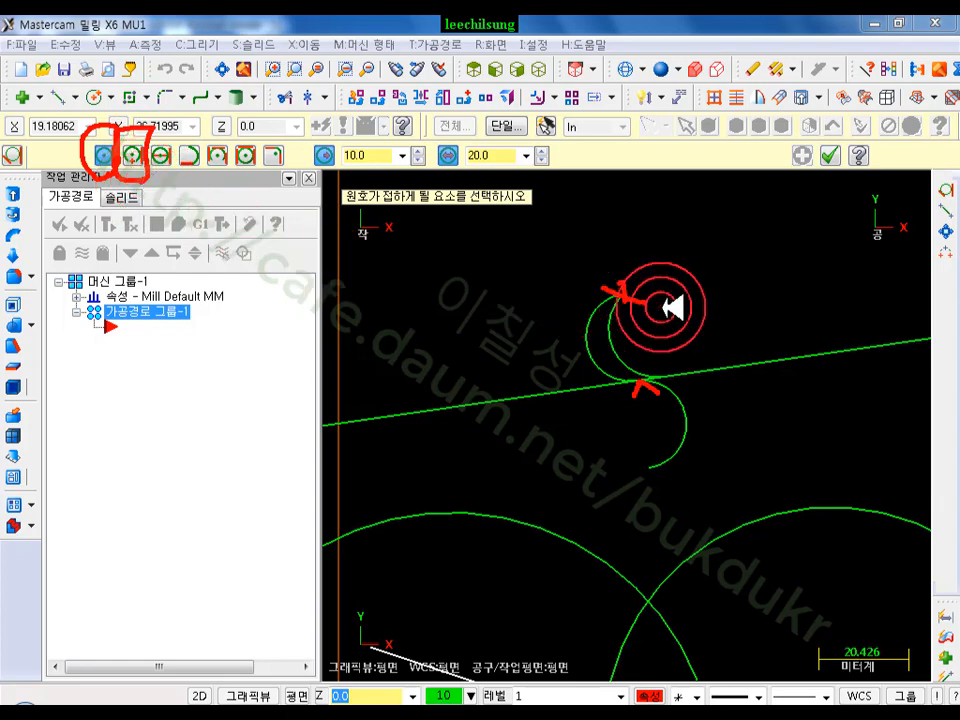
{"action": "left_click_drag", "start_coordinate": [146, 130], "coordinate": [120, 177]}
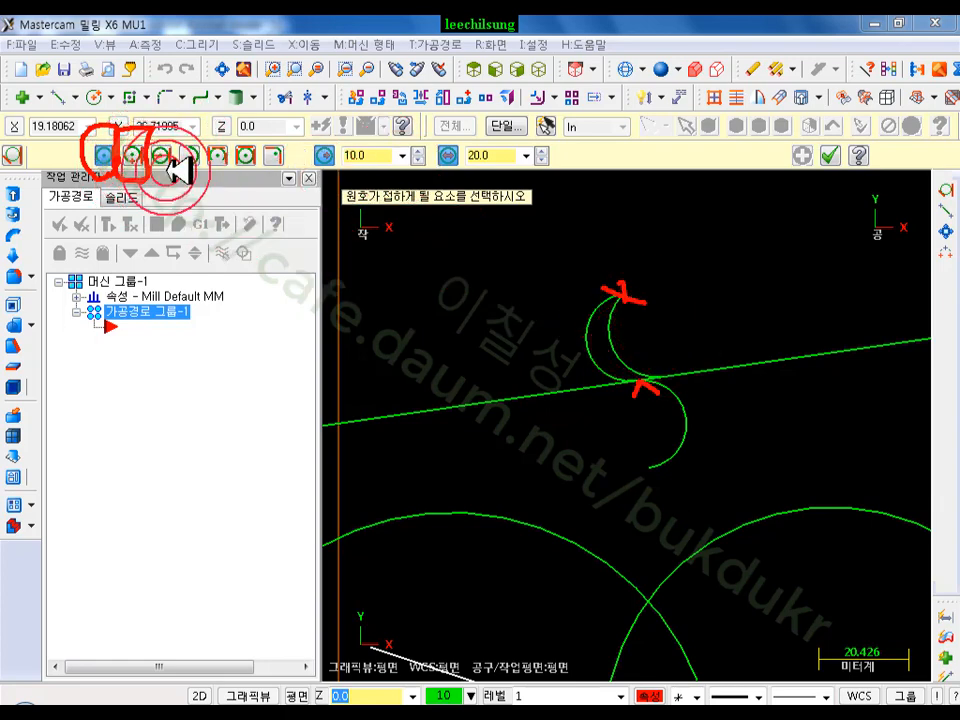
{"action": "right_click", "coordinate": [497, 321]}
{"action": "left_click", "coordinate": [533, 521]}
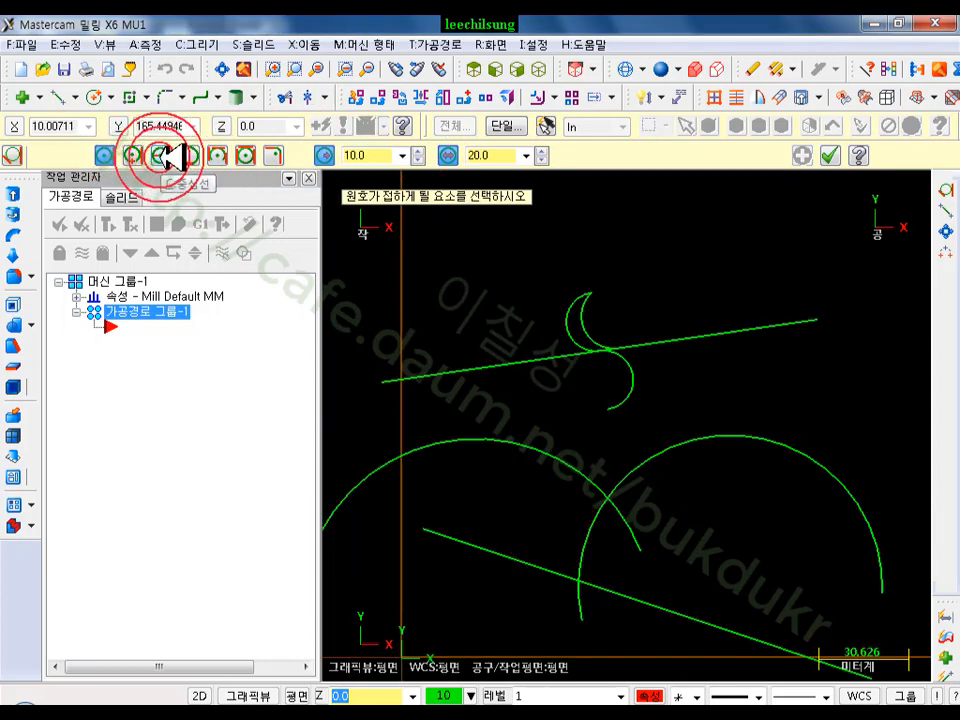
Create a 10 mm radius circle with the centre-line method, tangent to the upper line and centred on the lower line, keeping the candidate nearest the geometry
{"action": "scroll", "coordinate": [493, 514], "scroll_direction": "down", "scroll_amount": 1}
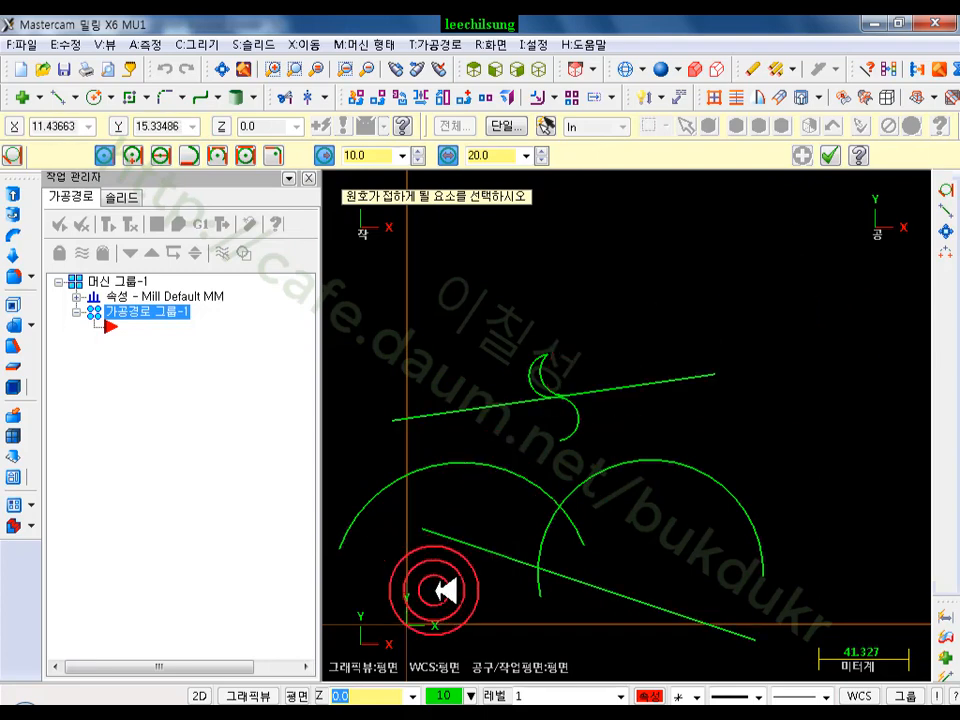
{"action": "scroll", "coordinate": [699, 290], "scroll_direction": "down", "scroll_amount": 1}
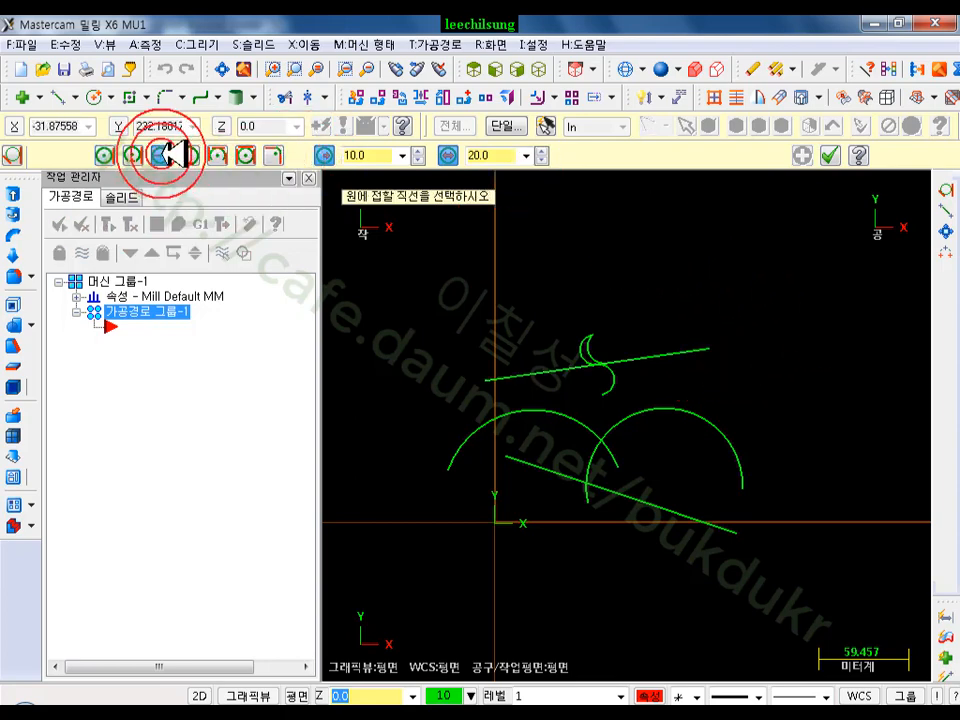
{"action": "left_click", "coordinate": [645, 352]}
{"action": "left_click", "coordinate": [831, 428]}
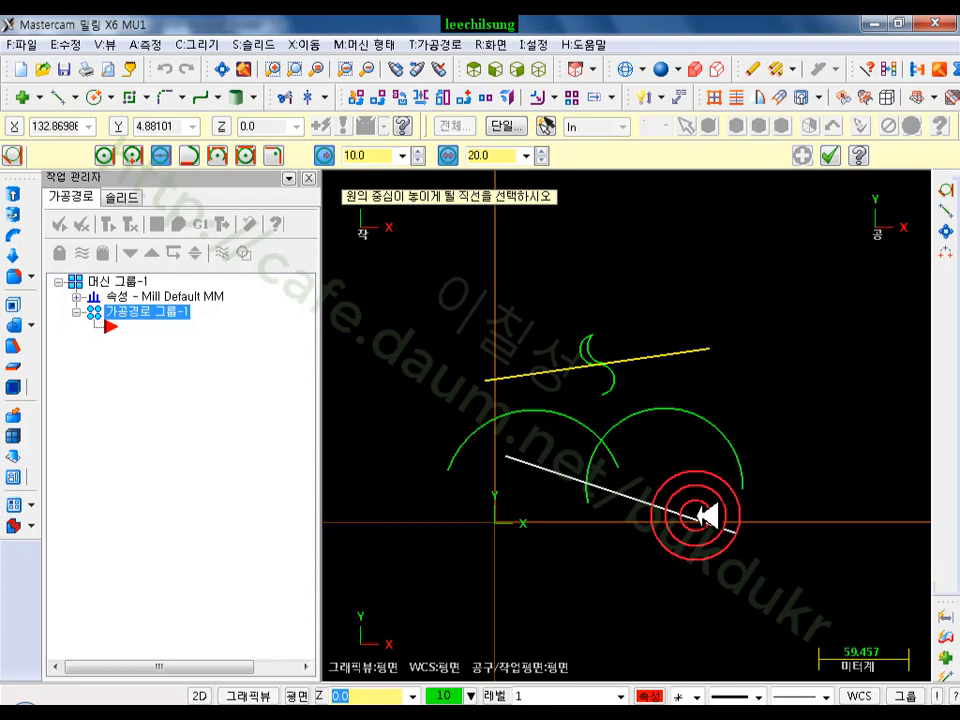
{"action": "left_click", "coordinate": [708, 515]}
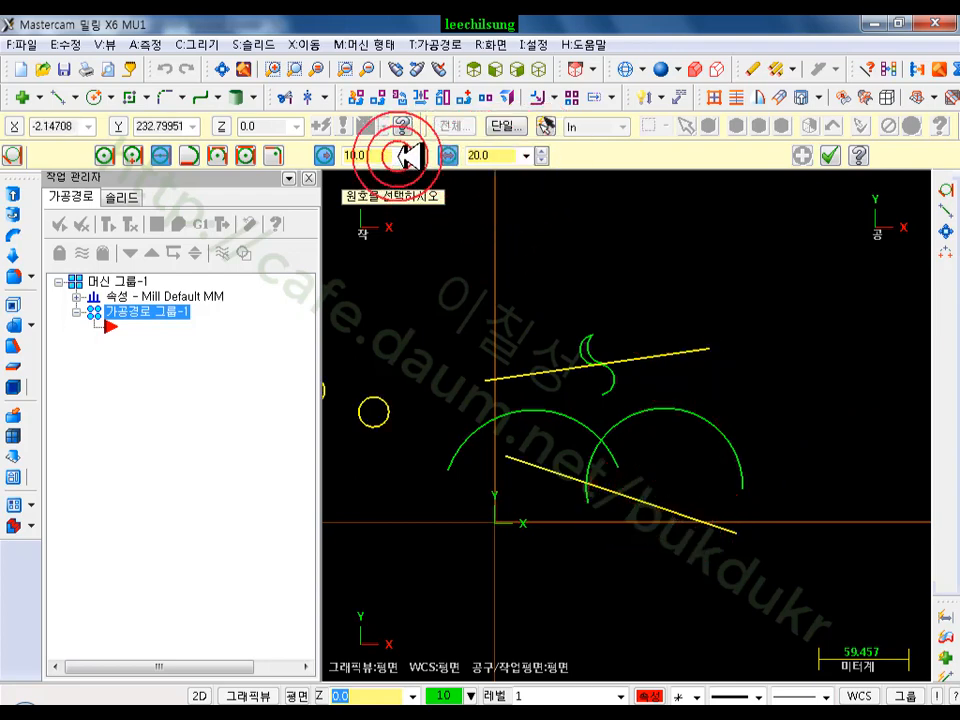
{"action": "left_click", "coordinate": [389, 414]}
Enlarge the tangent circle's diameter to 133 mm and finish the tangent arc command
{"action": "left_click", "coordinate": [538, 156]}
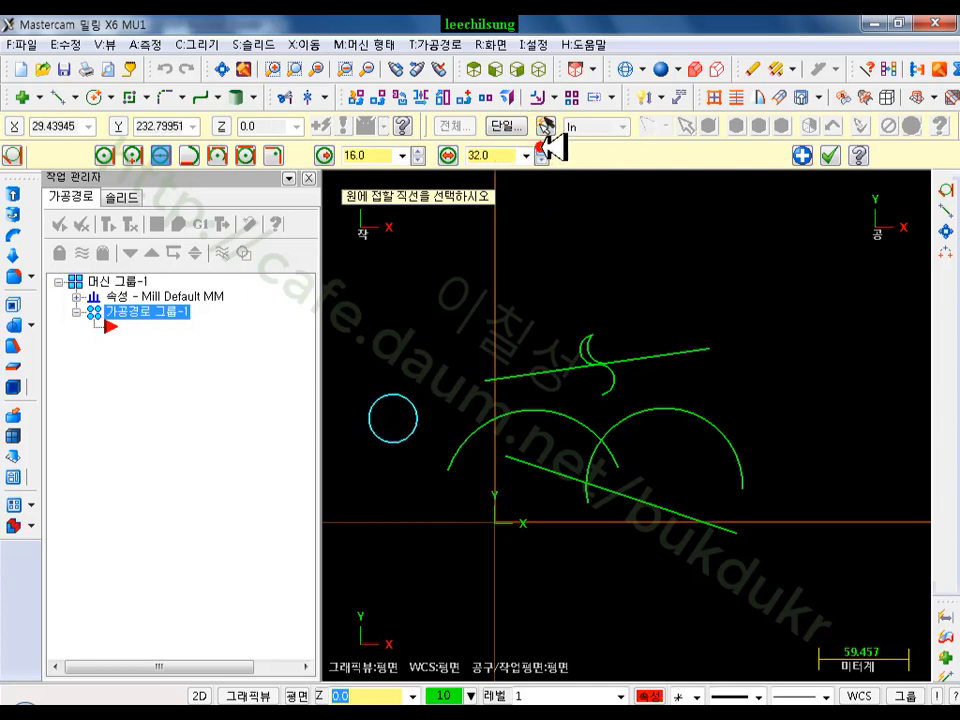
{"action": "left_click", "coordinate": [541, 152]}
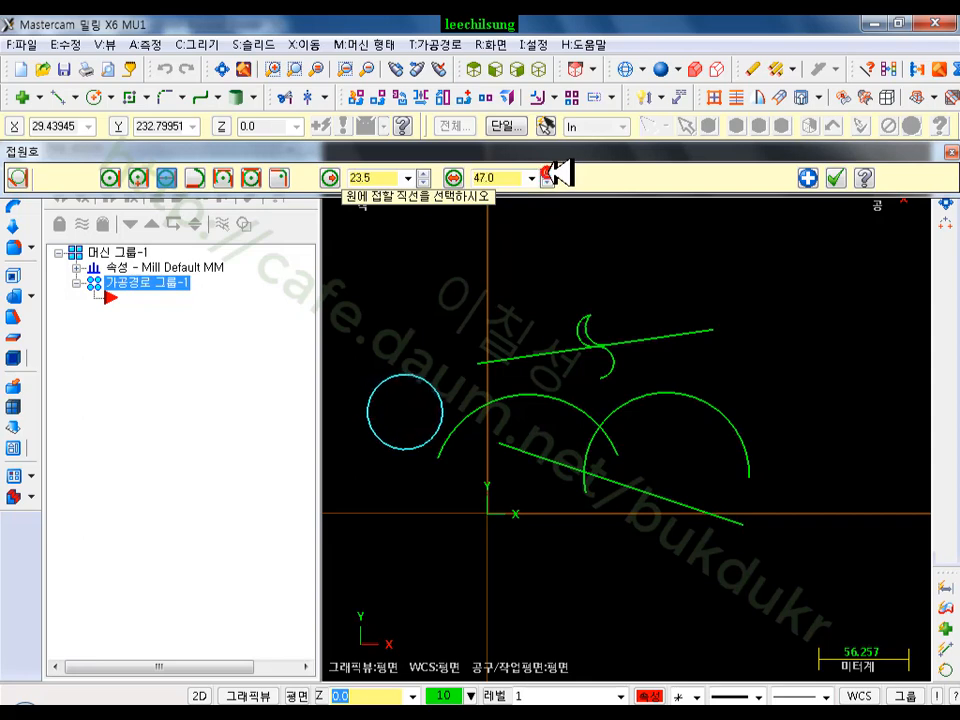
{"action": "left_click", "coordinate": [550, 174]}
{"action": "left_click", "coordinate": [550, 174]}
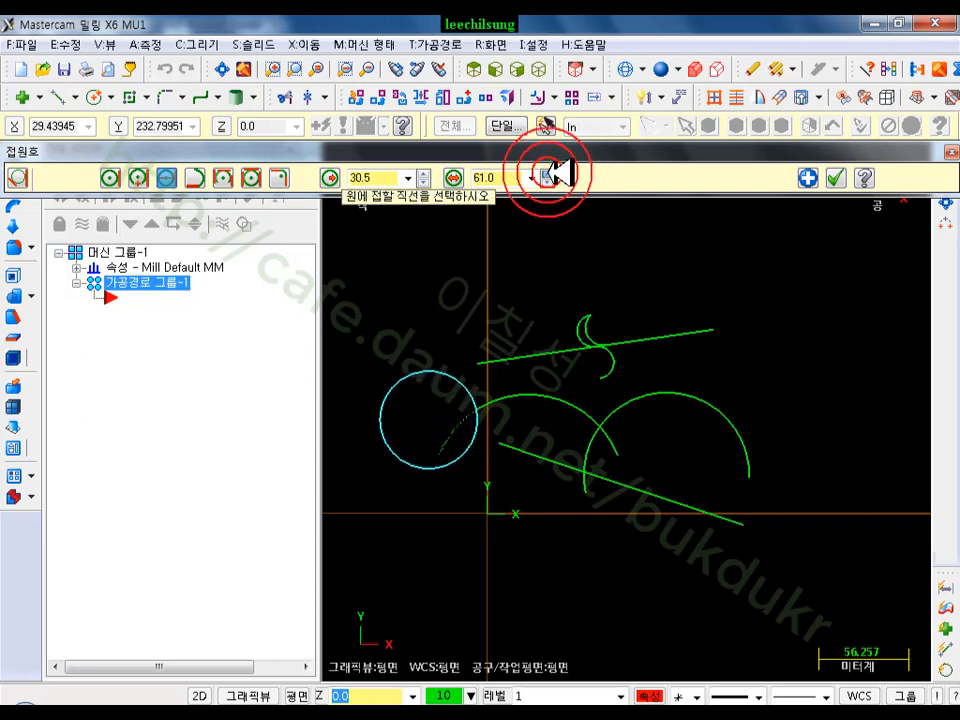
{"action": "left_click_drag", "start_coordinate": [555, 174], "coordinate": [548, 173]}
{"action": "scroll", "coordinate": [600, 296], "scroll_direction": "down", "scroll_amount": 4}
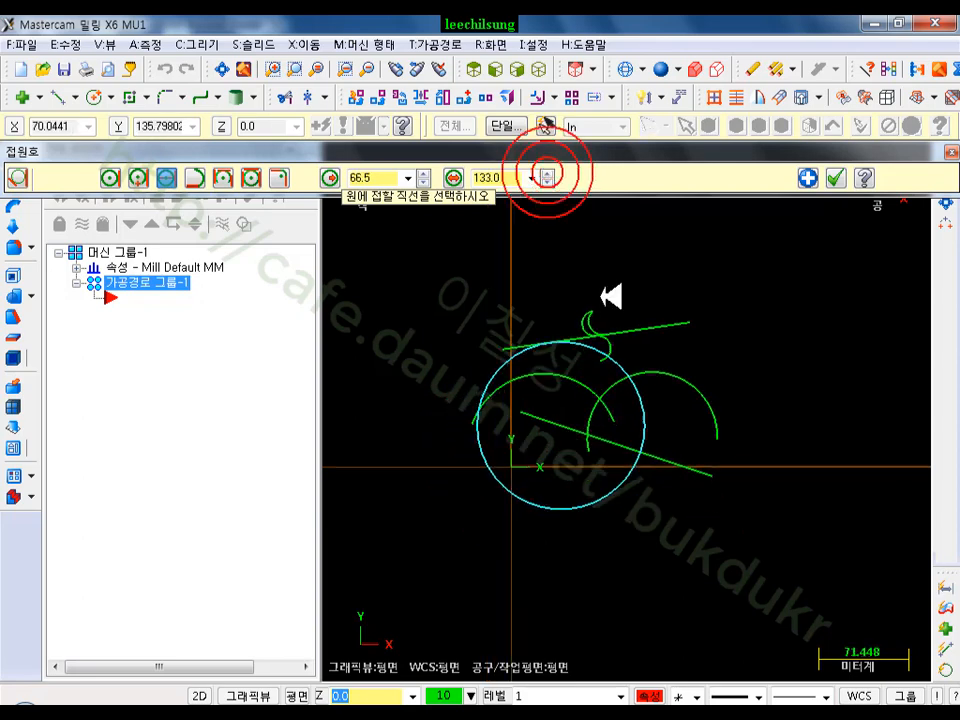
{"action": "scroll", "coordinate": [640, 390], "scroll_direction": "up", "scroll_amount": 5}
{"action": "left_click", "coordinate": [838, 180]}
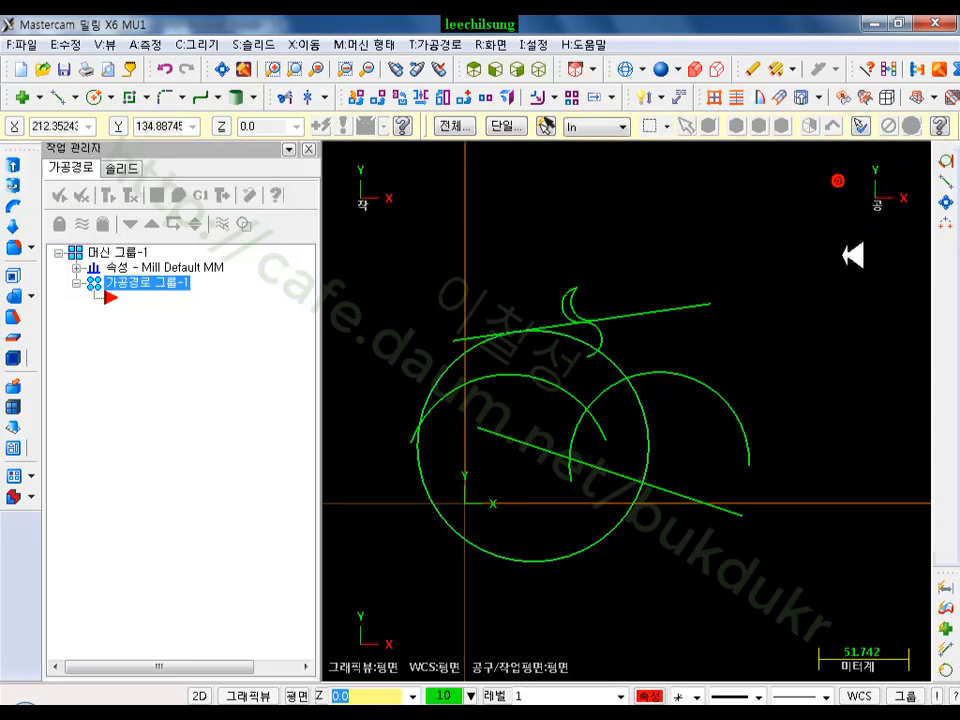
Select the upper sloping line and the large circle to examine their tangency
{"action": "left_click", "coordinate": [718, 592]}
{"action": "left_click", "coordinate": [726, 461]}
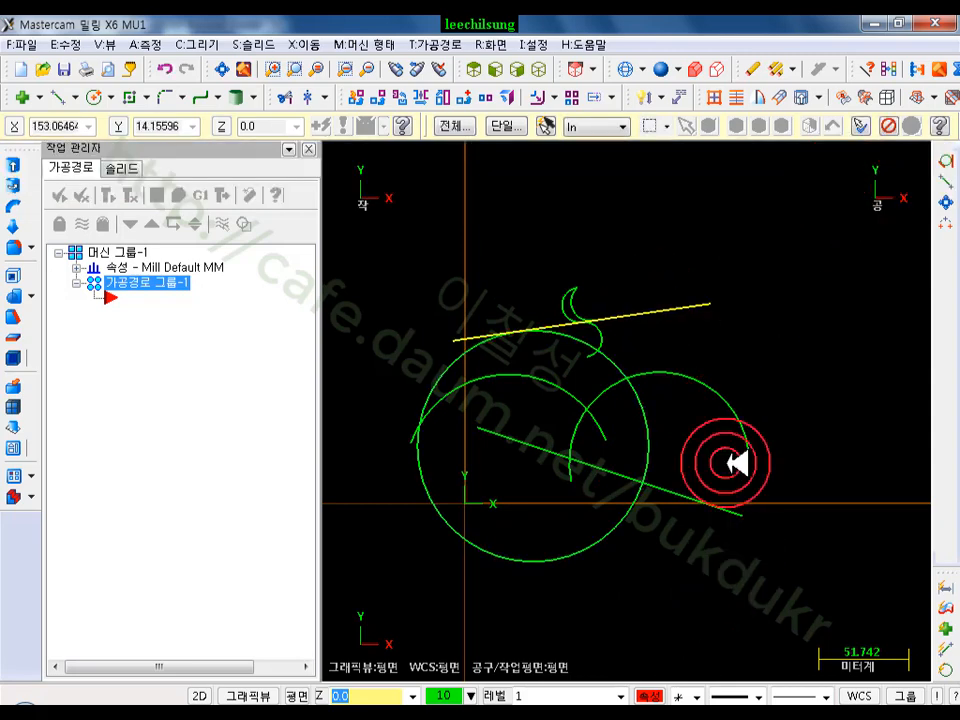
{"action": "left_click", "coordinate": [660, 434]}
{"action": "left_click", "coordinate": [537, 451]}
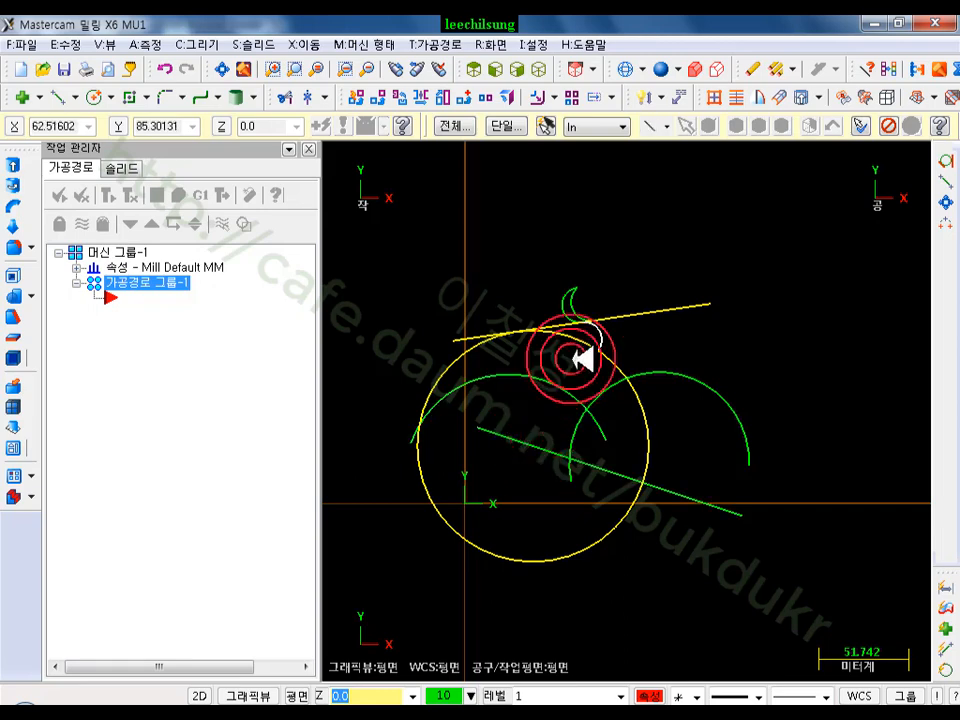
Create a dynamic tangent arc of about 56 mm radius from the upper line to the free end shared by the upper small arcs
{"action": "left_click", "coordinate": [210, 44]}
{"action": "left_click", "coordinate": [242, 113]}
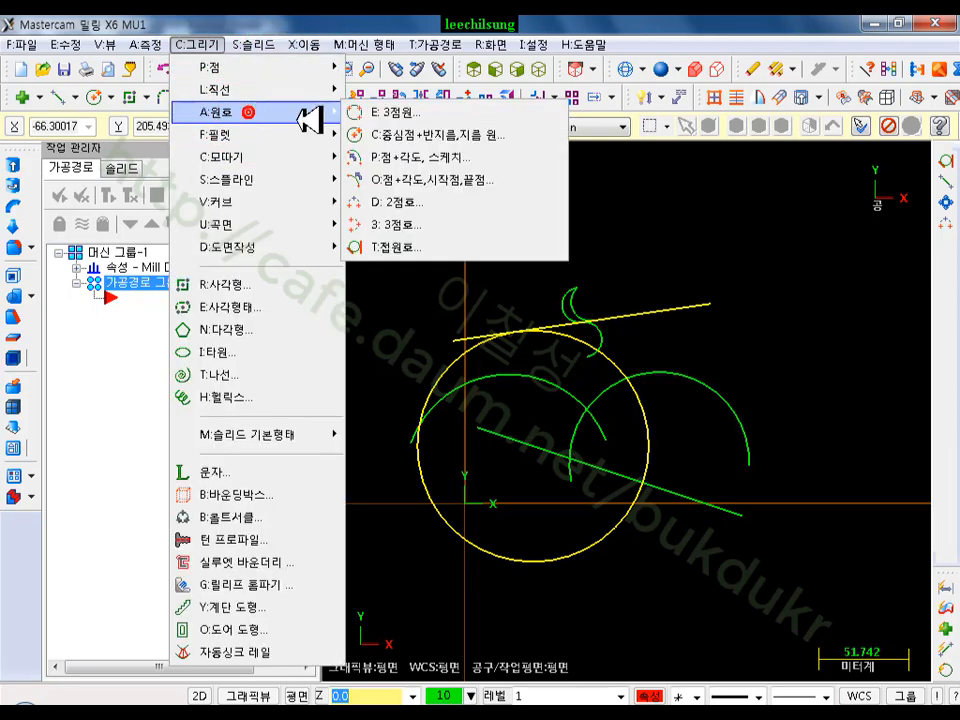
{"action": "left_click", "coordinate": [420, 246]}
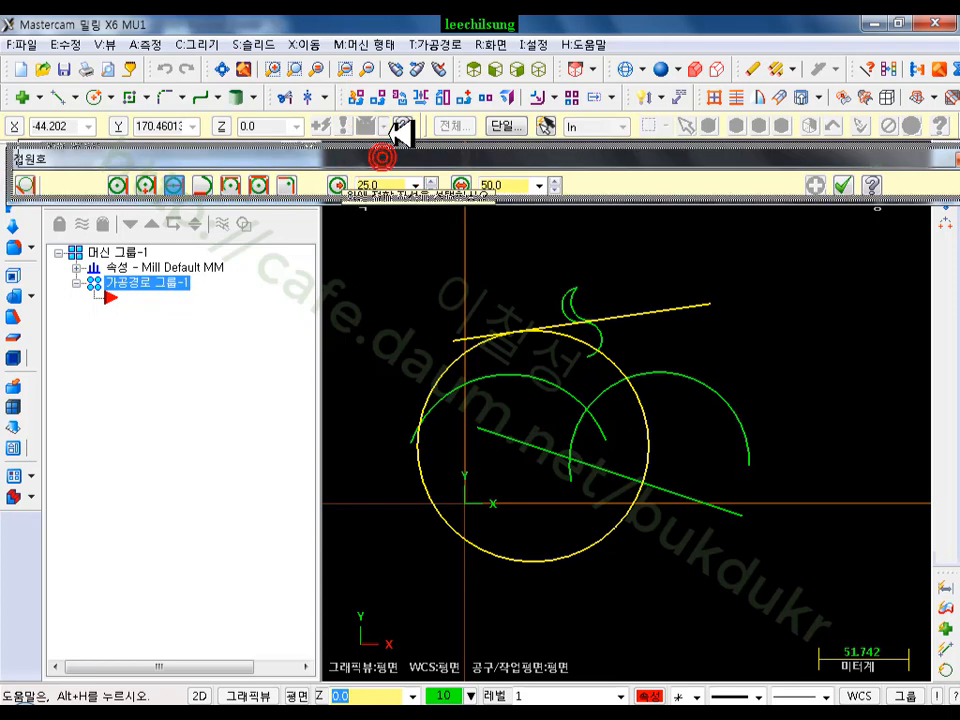
{"action": "left_click", "coordinate": [193, 157]}
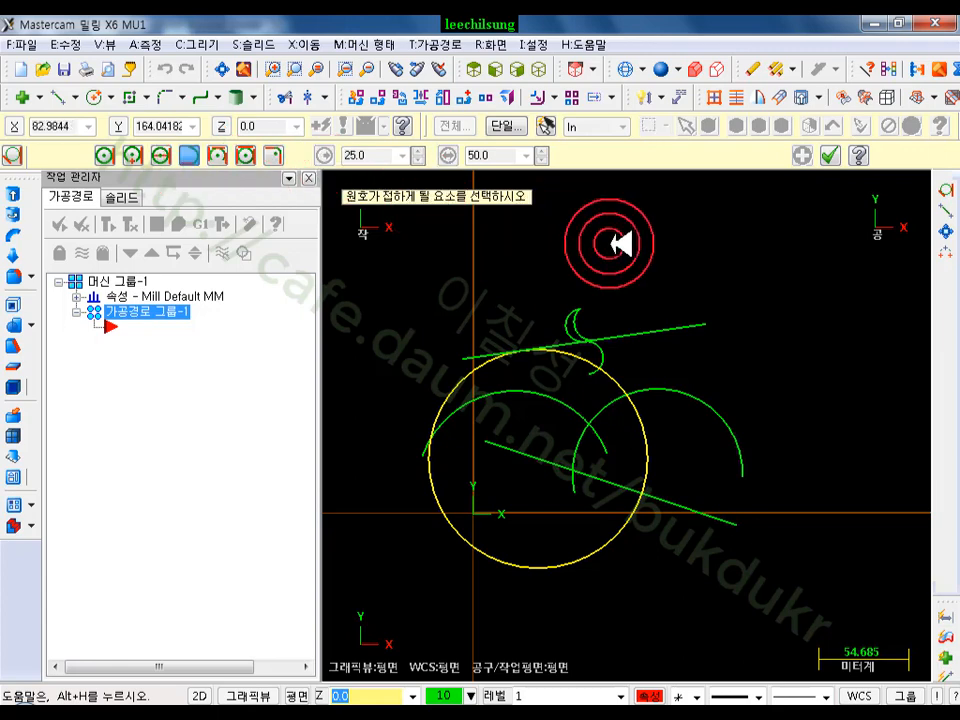
{"action": "left_click", "coordinate": [698, 323]}
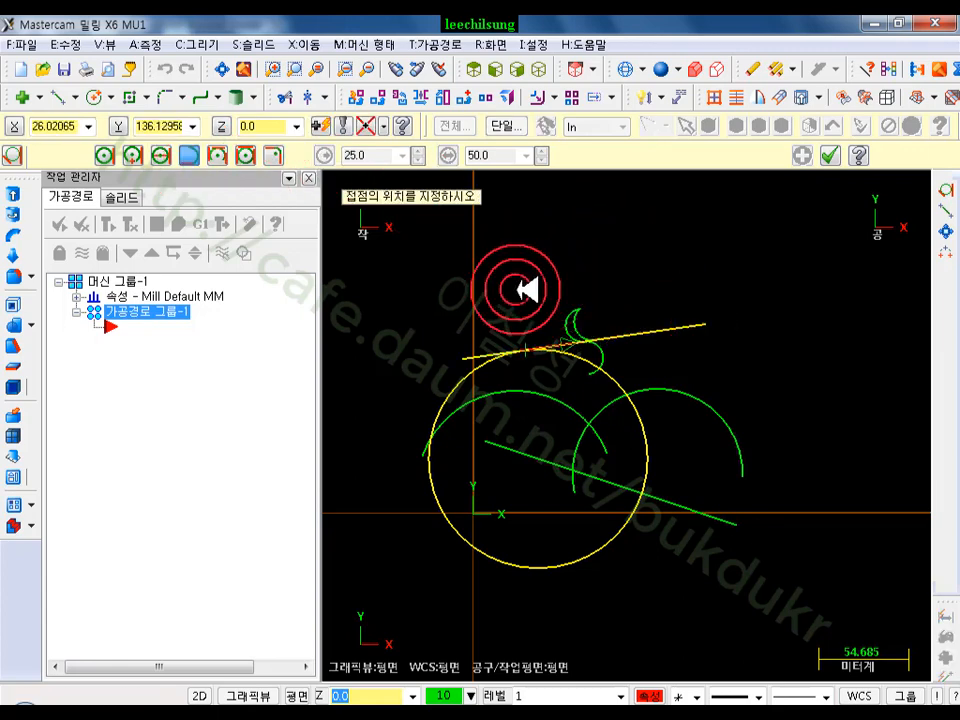
{"action": "left_click", "coordinate": [652, 264]}
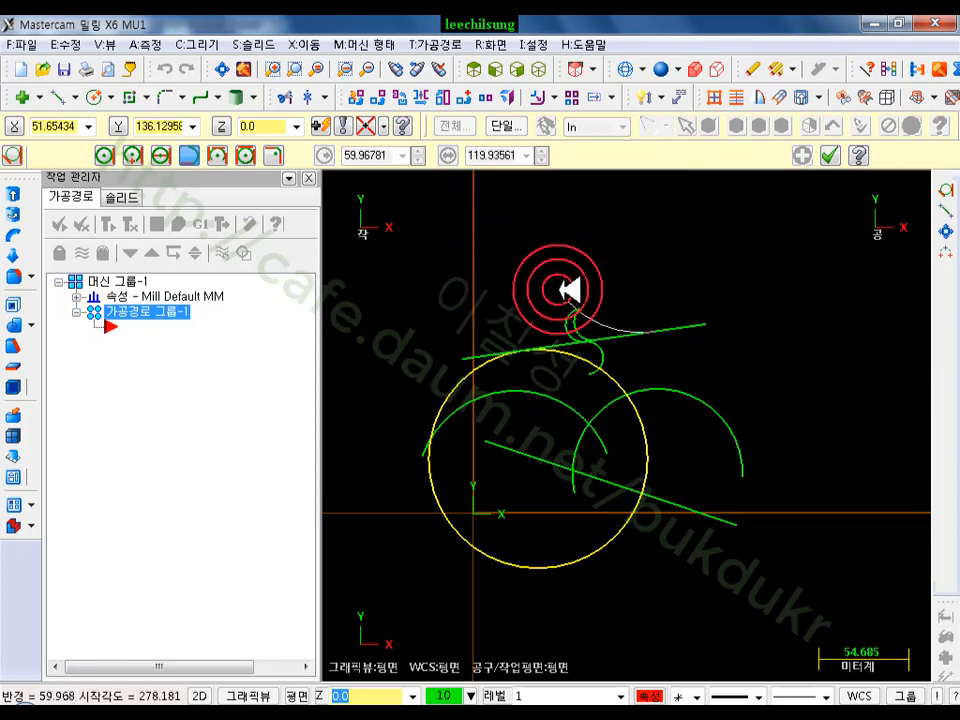
{"action": "scroll", "coordinate": [640, 310], "scroll_direction": "up", "scroll_amount": 5}
{"action": "scroll", "coordinate": [456, 306], "scroll_direction": "up", "scroll_amount": 2}
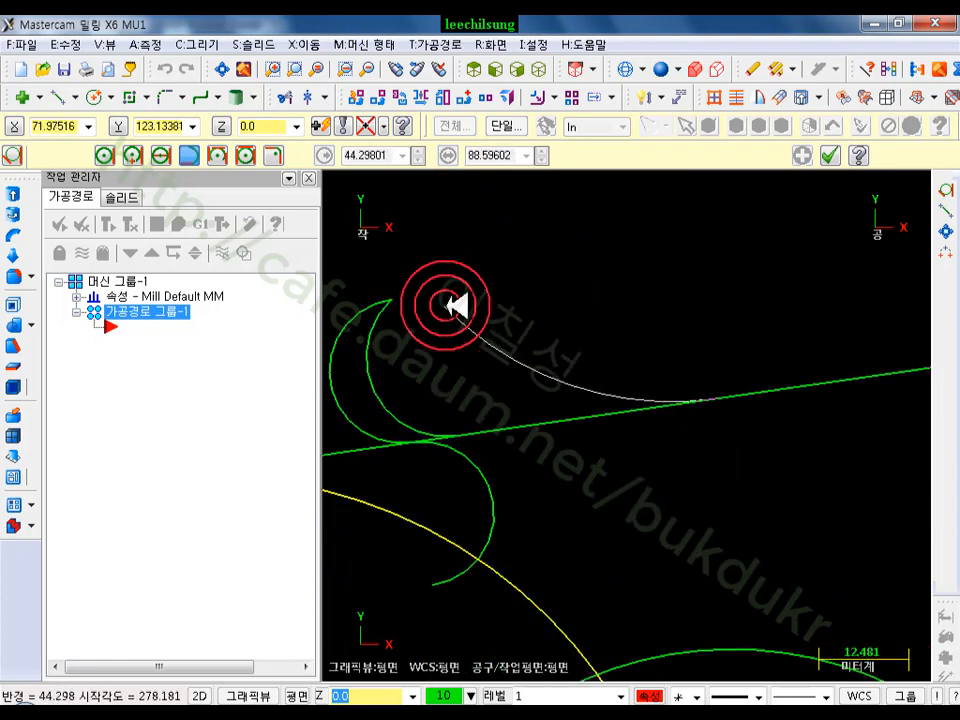
{"action": "left_click", "coordinate": [395, 308]}
Create two more dynamic tangent arcs from the upper line to the same free end, with radii of about 14 mm and 19 mm
{"action": "scroll", "coordinate": [735, 375], "scroll_direction": "down", "scroll_amount": 2}
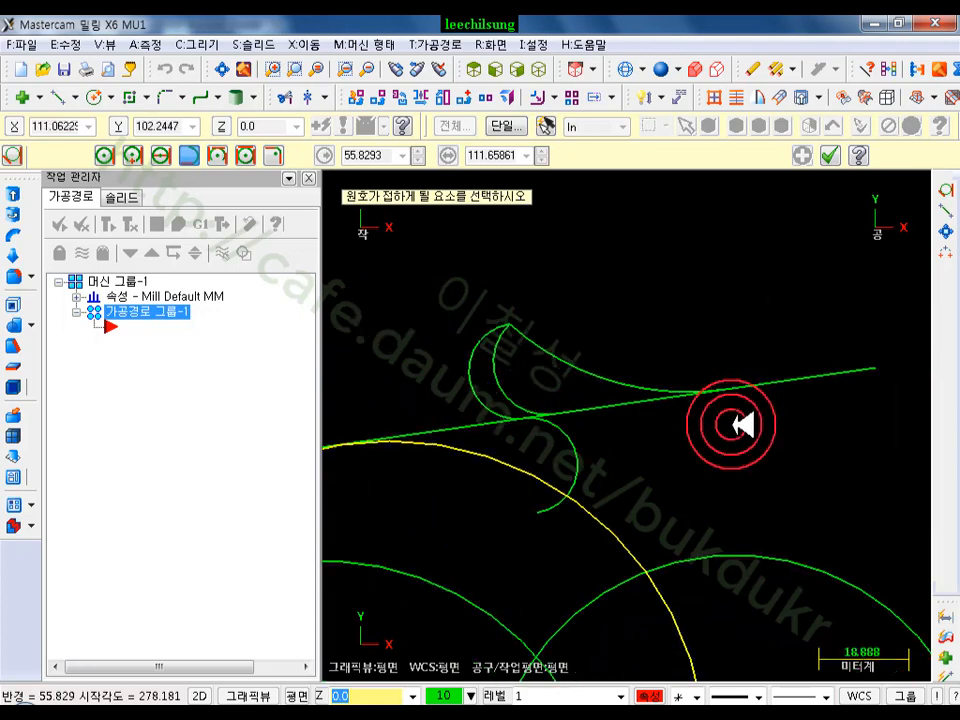
{"action": "left_click", "coordinate": [804, 380]}
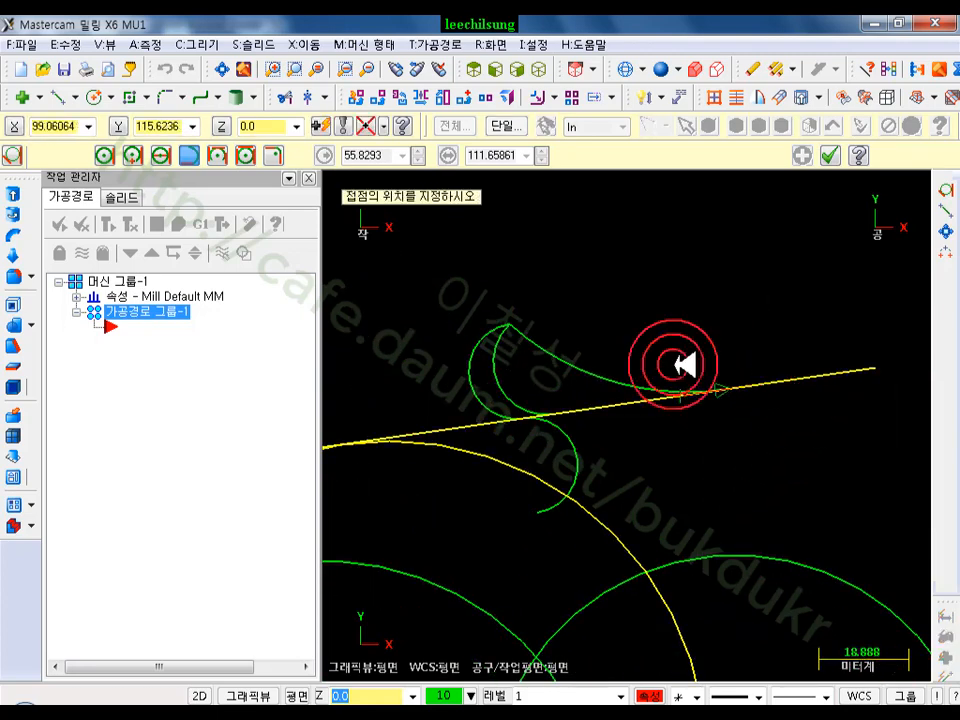
{"action": "left_click", "coordinate": [507, 320]}
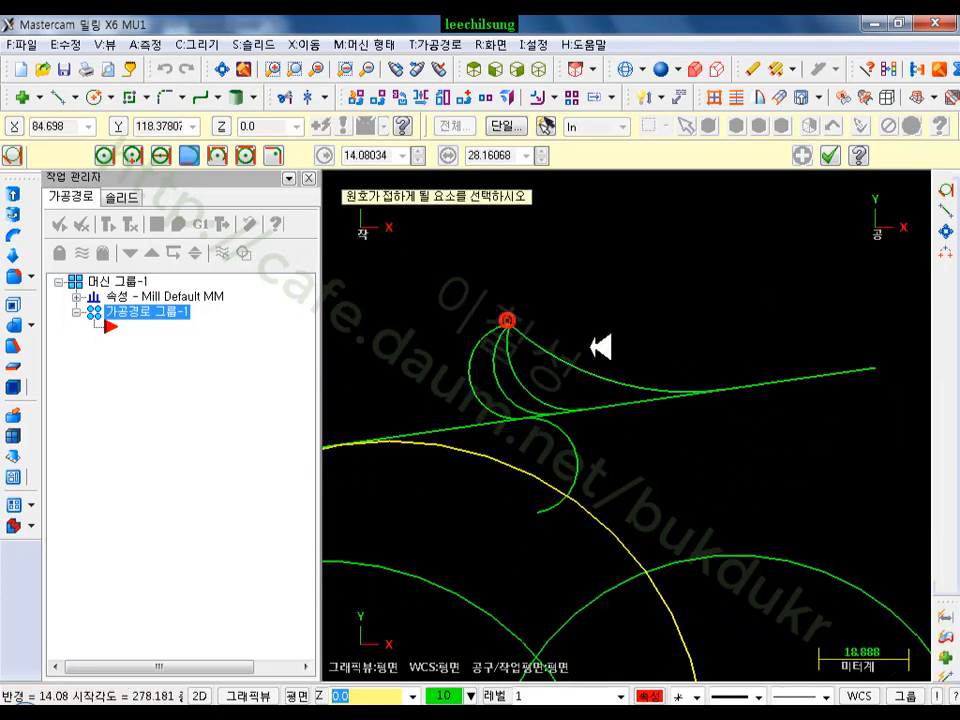
{"action": "left_click", "coordinate": [662, 400]}
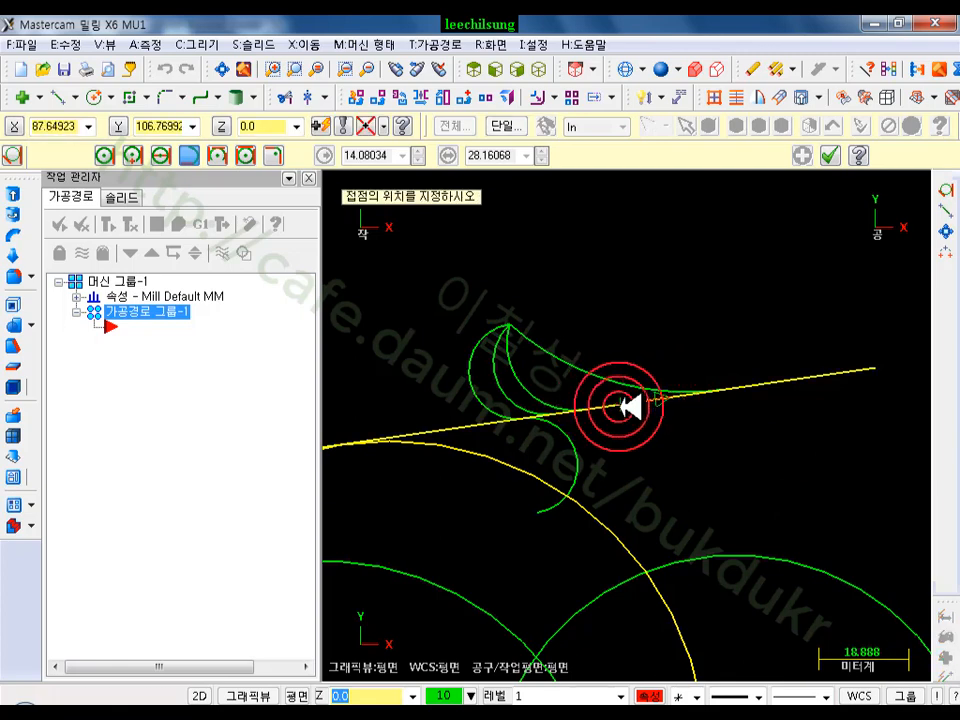
{"action": "left_click", "coordinate": [614, 406]}
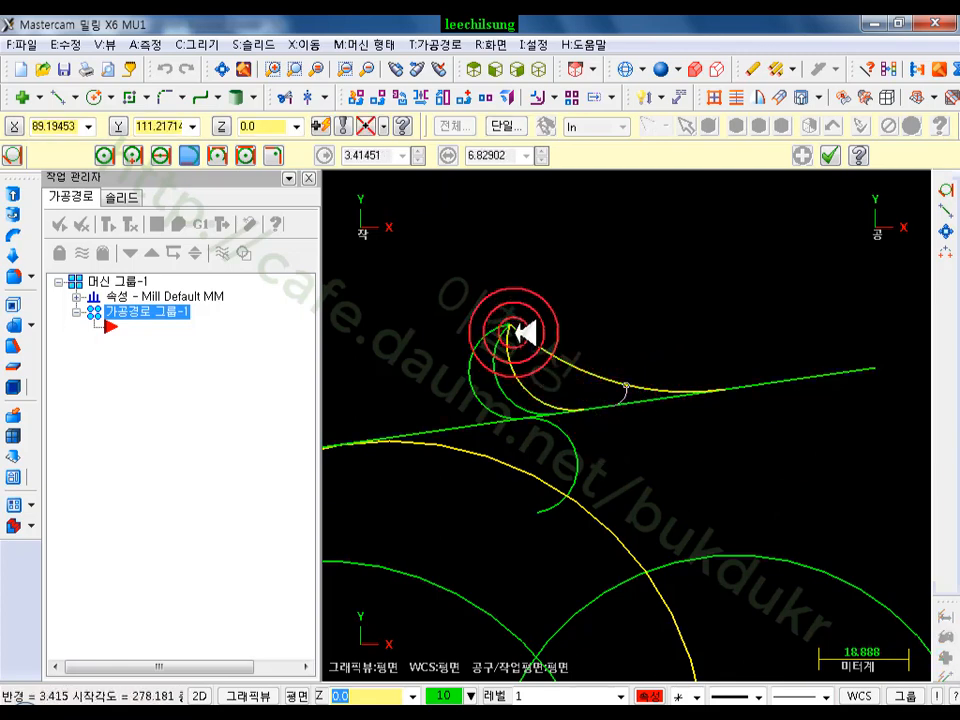
{"action": "left_click", "coordinate": [520, 326]}
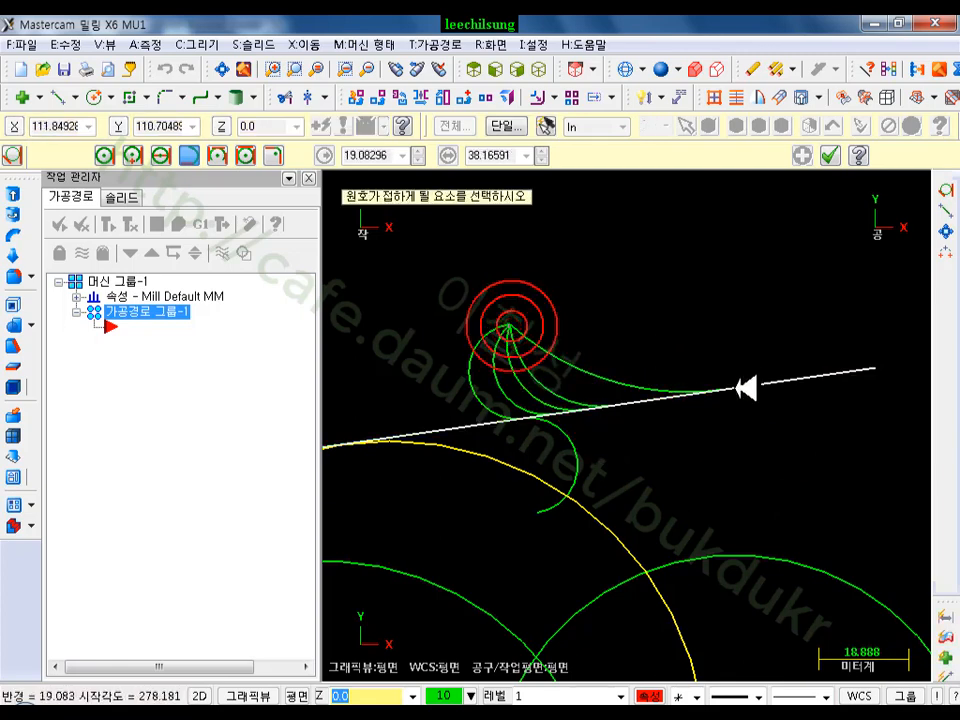
Create another dynamic tangent arc of about 28.7 mm radius from the upper sloping line to the small arcs' shared free end
{"action": "left_click", "coordinate": [774, 384]}
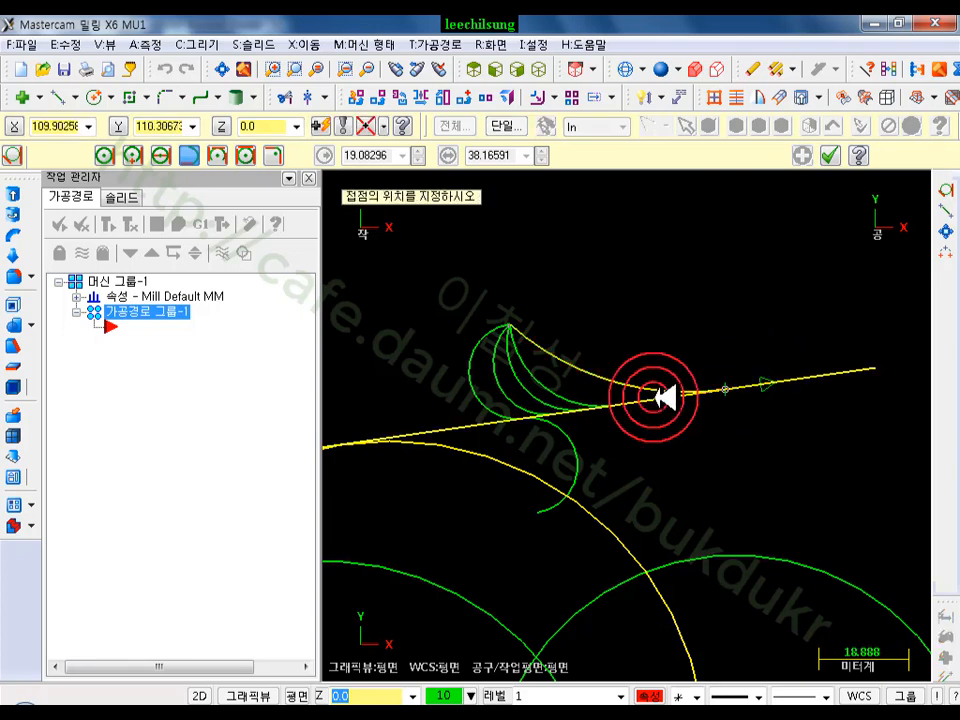
{"action": "left_click", "coordinate": [658, 404]}
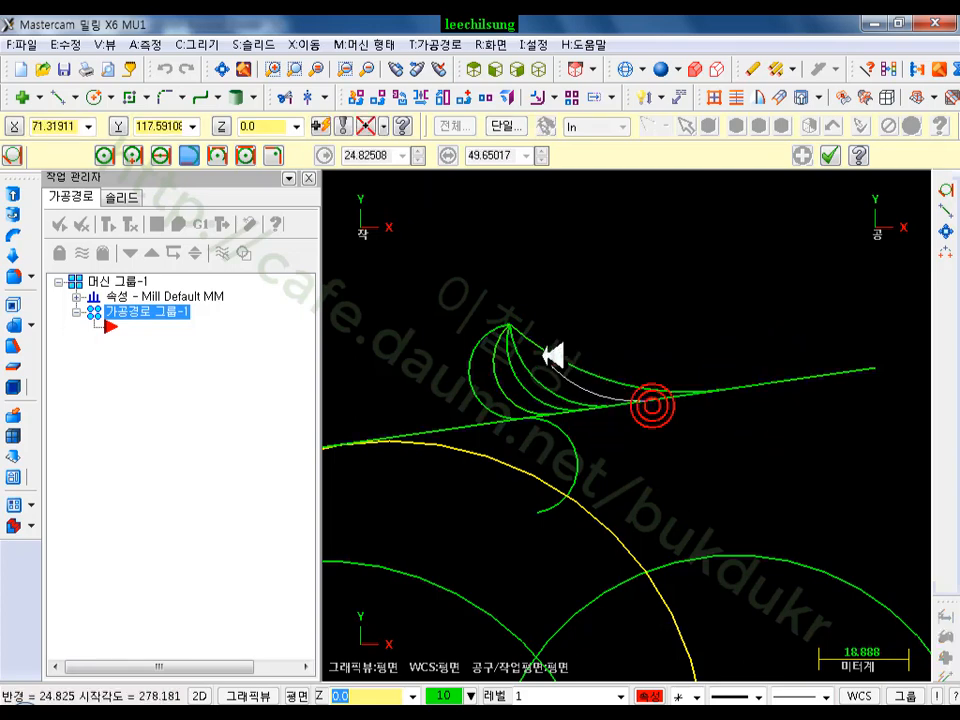
{"action": "left_click", "coordinate": [513, 330]}
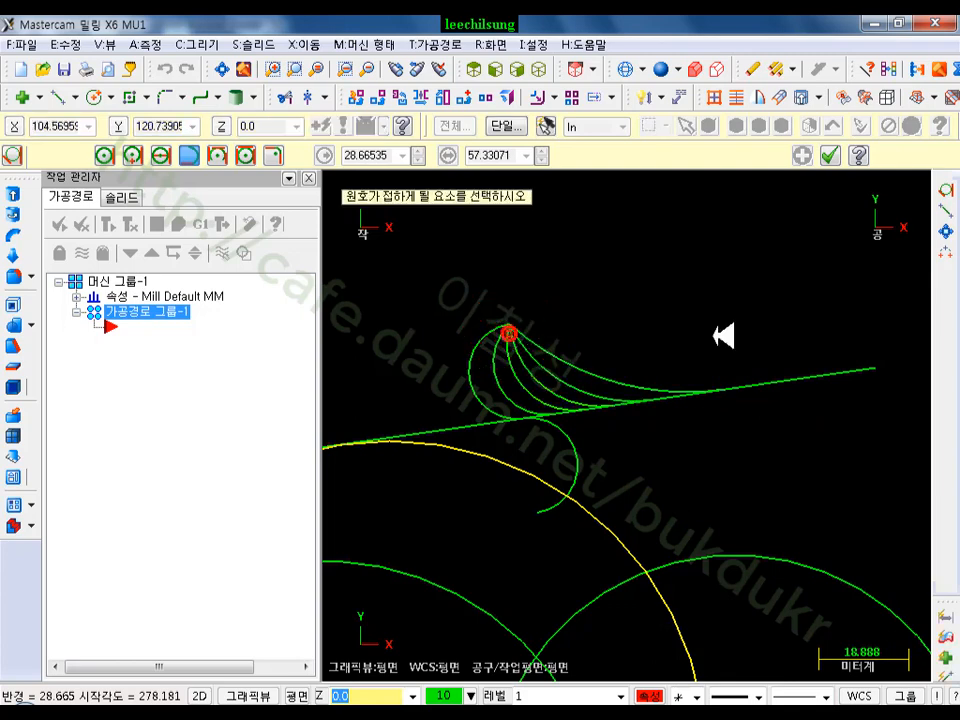
Create a three-entity tangent arc touching the large circle, the right-hand arc and the left-hand arc
{"action": "scroll", "coordinate": [480, 325], "scroll_direction": "up", "scroll_amount": 4}
{"action": "scroll", "coordinate": [458, 374], "scroll_direction": "down", "scroll_amount": 1}
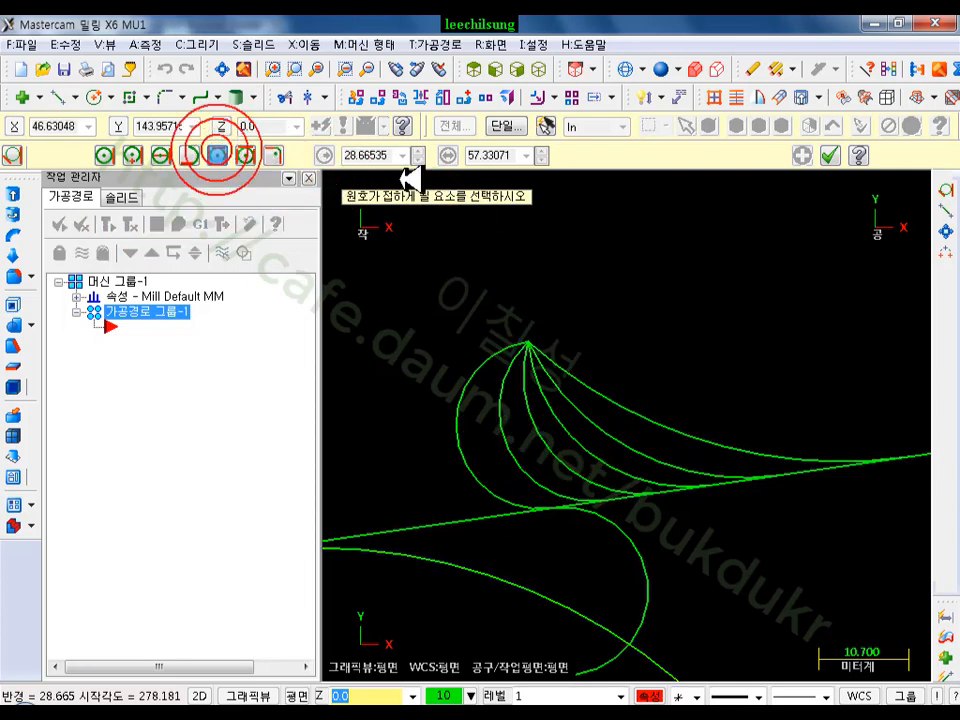
{"action": "scroll", "coordinate": [589, 257], "scroll_direction": "down", "scroll_amount": 4}
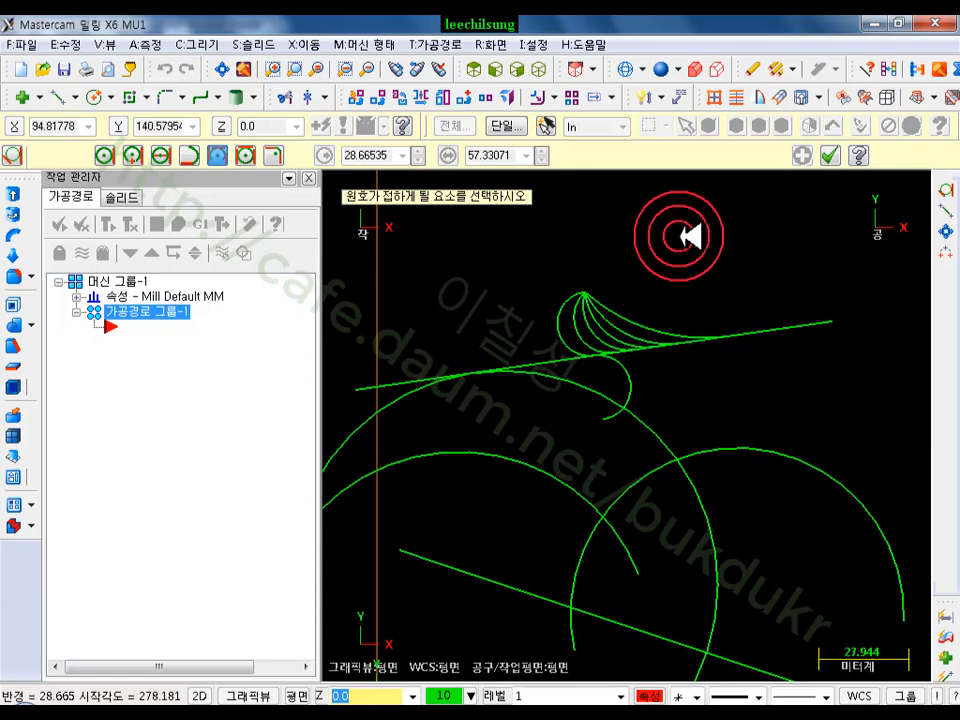
{"action": "scroll", "coordinate": [717, 319], "scroll_direction": "down", "scroll_amount": 1}
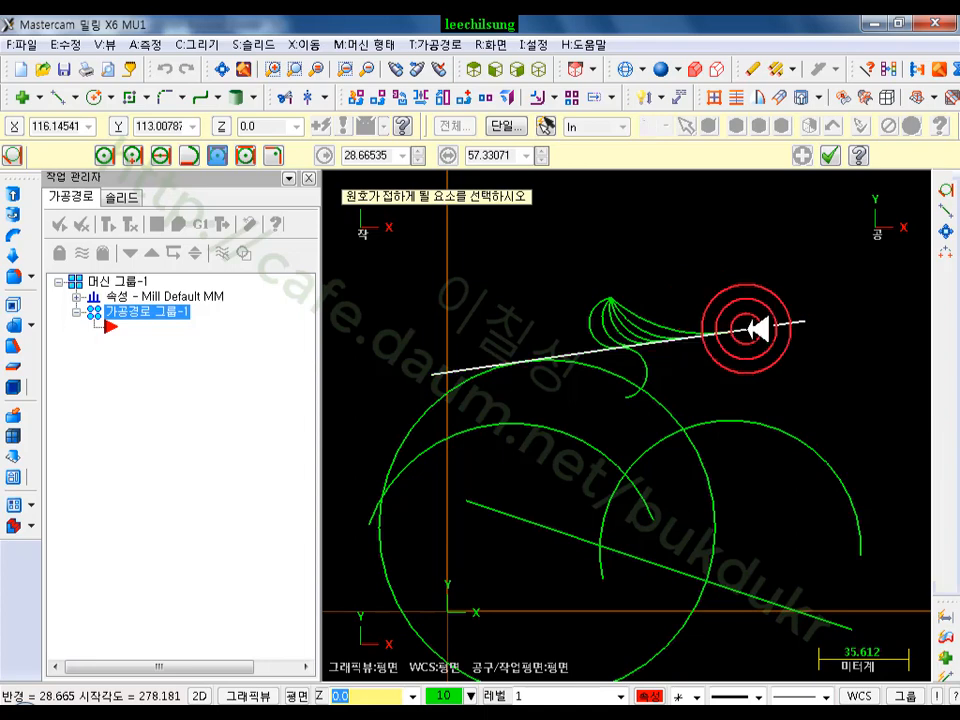
{"action": "scroll", "coordinate": [636, 504], "scroll_direction": "up", "scroll_amount": 3}
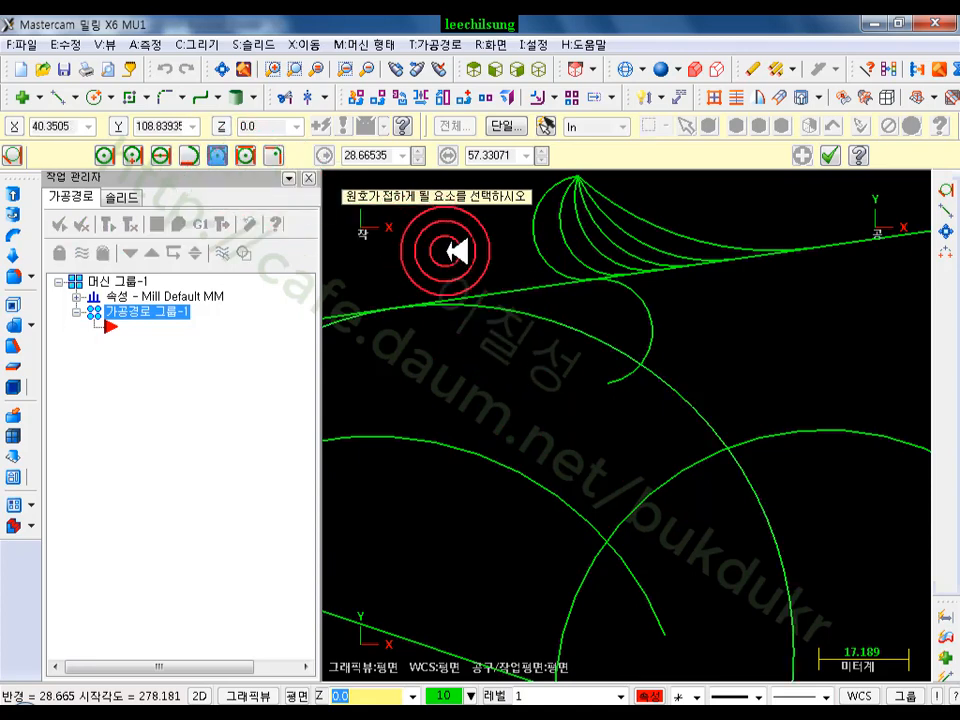
{"action": "left_click", "coordinate": [584, 335]}
{"action": "left_click", "coordinate": [660, 482]}
{"action": "left_click", "coordinate": [542, 486]}
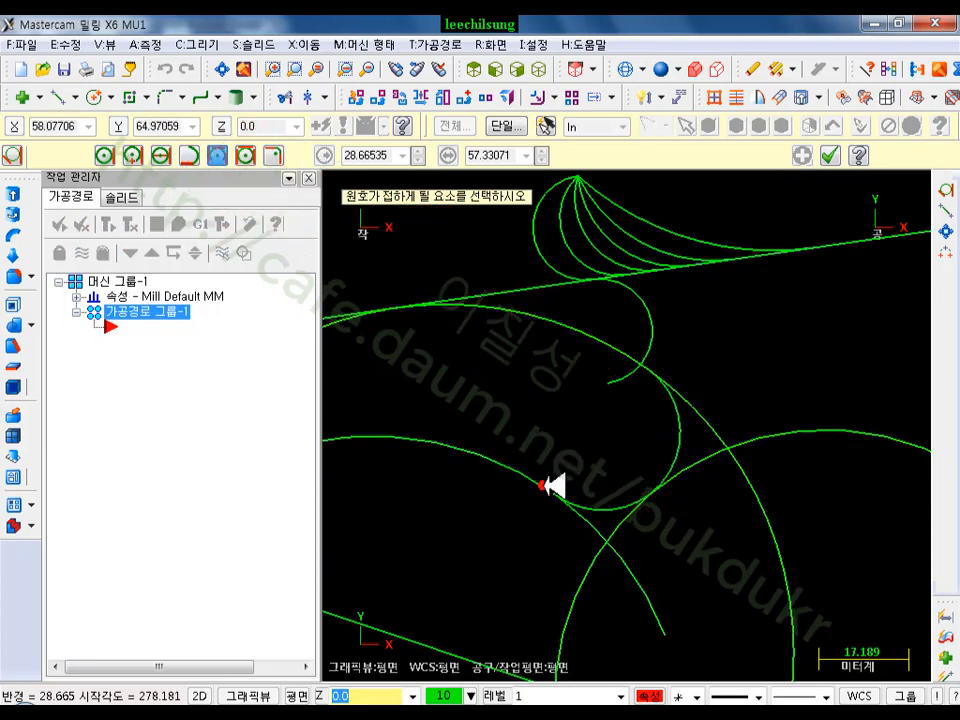
Create a full circle tangent to the same three entities: the large circle, the left-hand arc and the right-hand arc
{"action": "scroll", "coordinate": [709, 341], "scroll_direction": "up", "scroll_amount": 1}
{"action": "scroll", "coordinate": [573, 323], "scroll_direction": "up", "scroll_amount": 1}
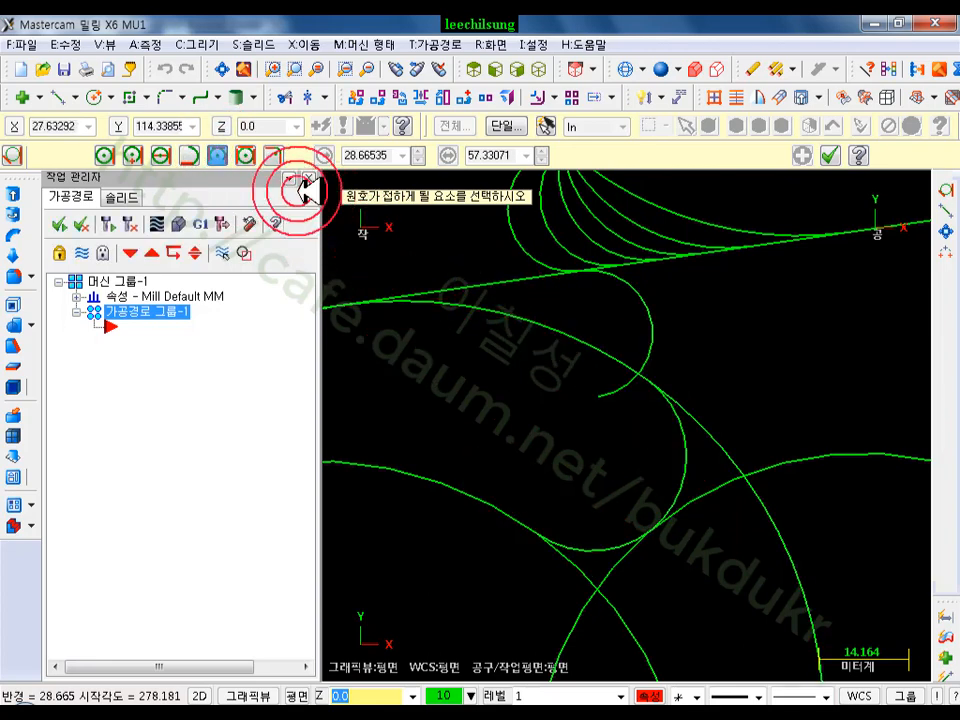
{"action": "left_click", "coordinate": [248, 154]}
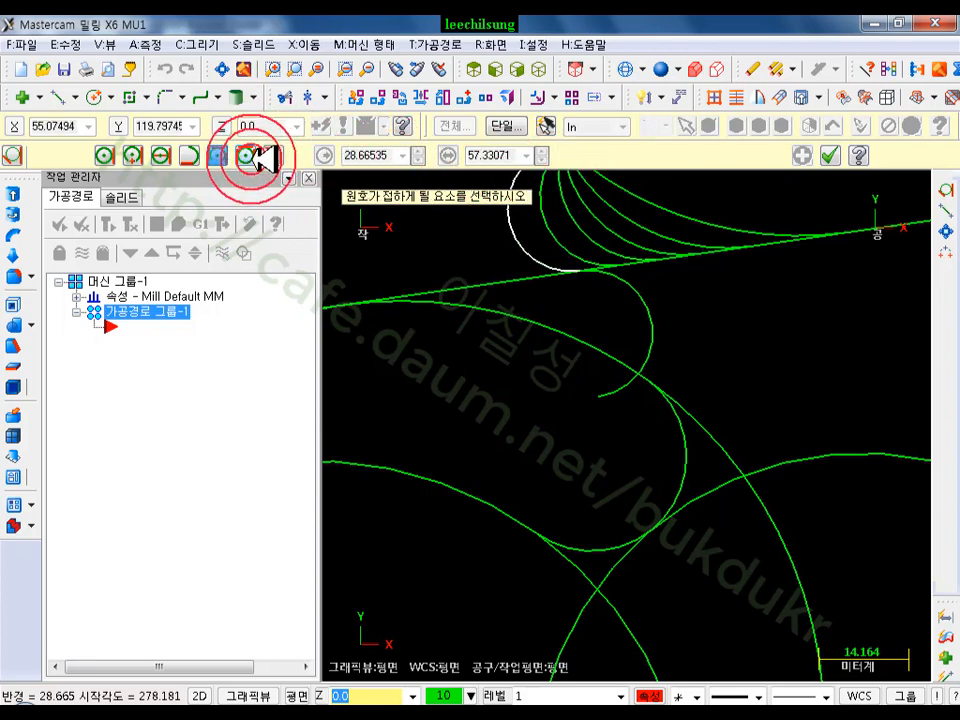
{"action": "left_click", "coordinate": [247, 157]}
{"action": "left_click", "coordinate": [606, 340]}
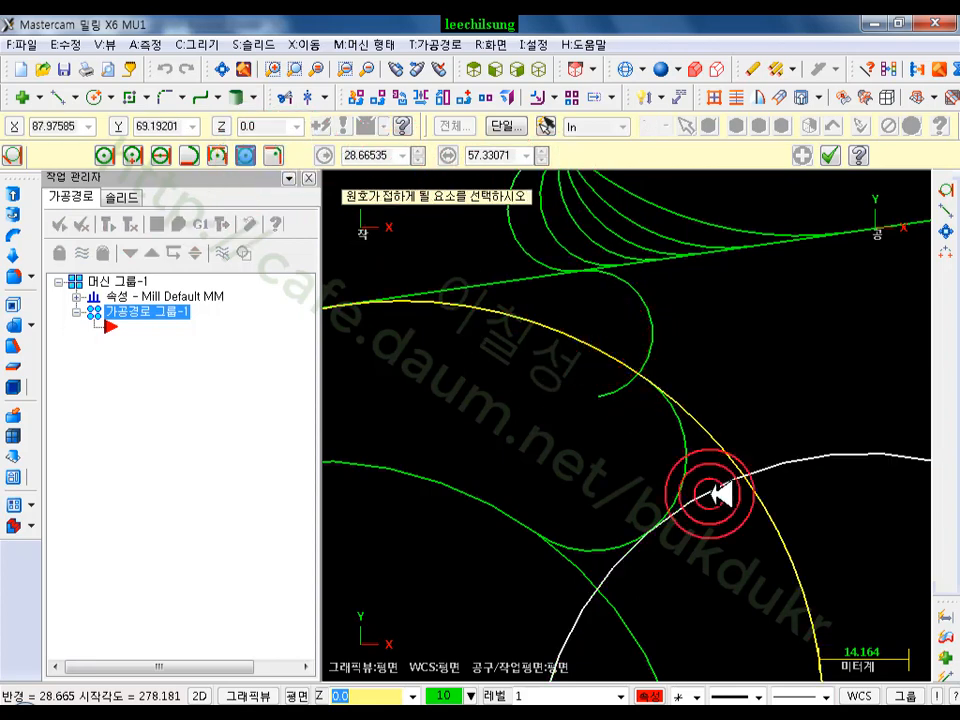
{"action": "left_click", "coordinate": [487, 502]}
{"action": "left_click", "coordinate": [746, 576]}
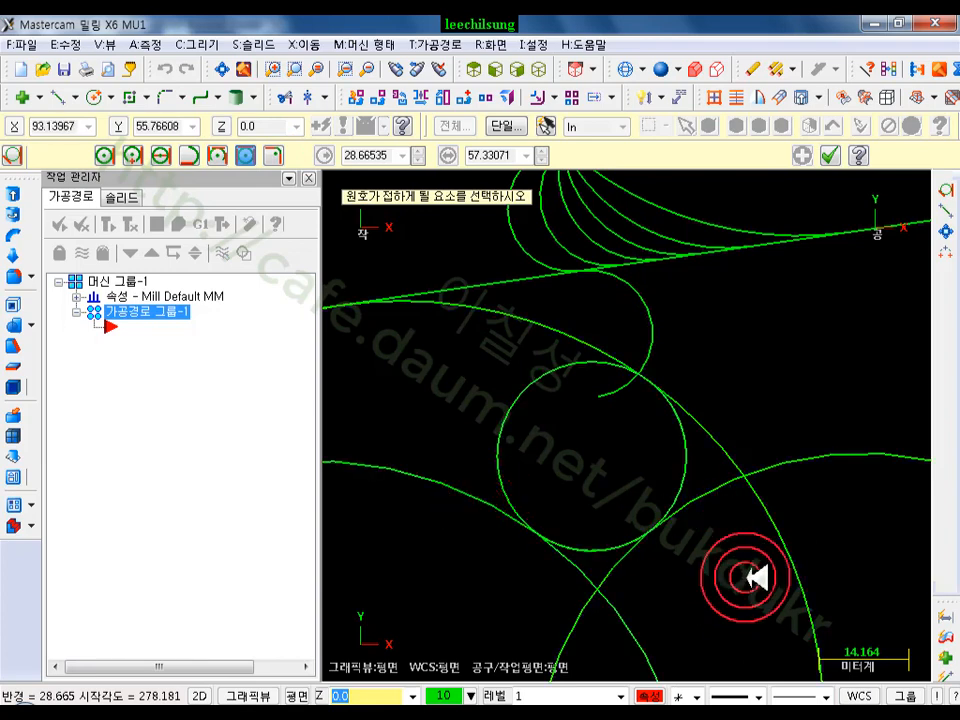
Create a two-entity tangent arc of 28.66535 mm radius joining the outside of the large circle to the top of the right-hand arc
{"action": "left_click", "coordinate": [774, 546]}
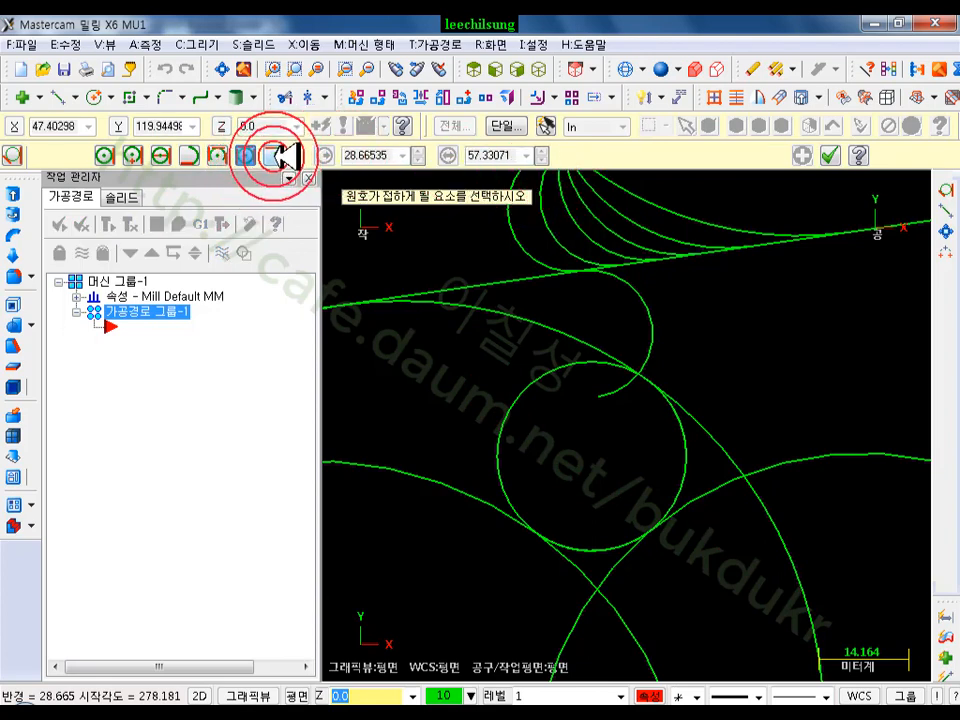
{"action": "scroll", "coordinate": [640, 265], "scroll_direction": "down", "scroll_amount": 2}
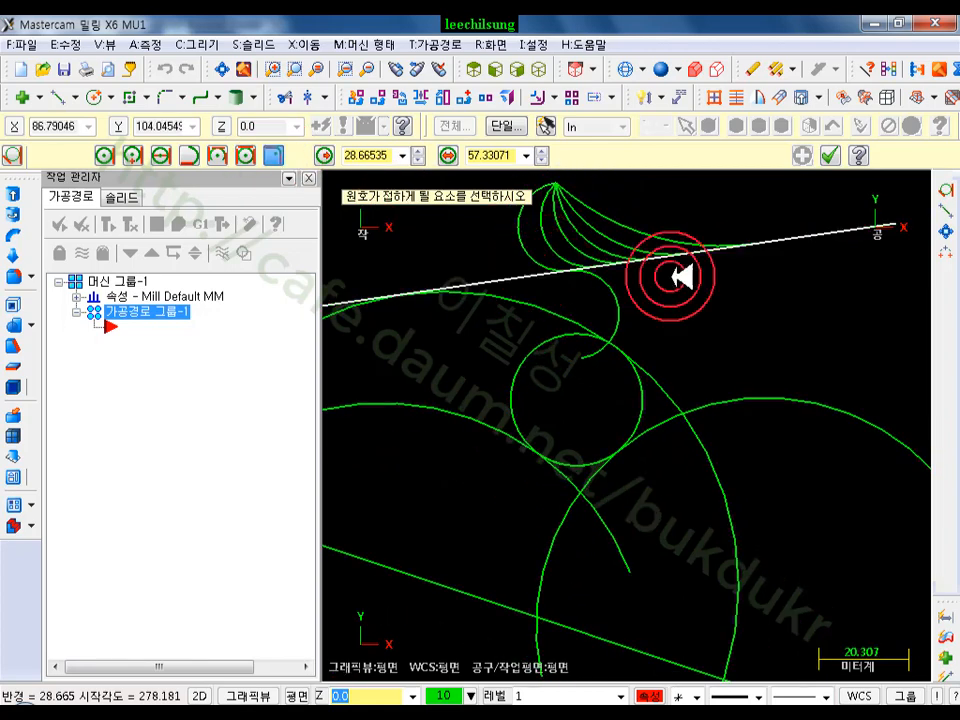
{"action": "left_click", "coordinate": [673, 386]}
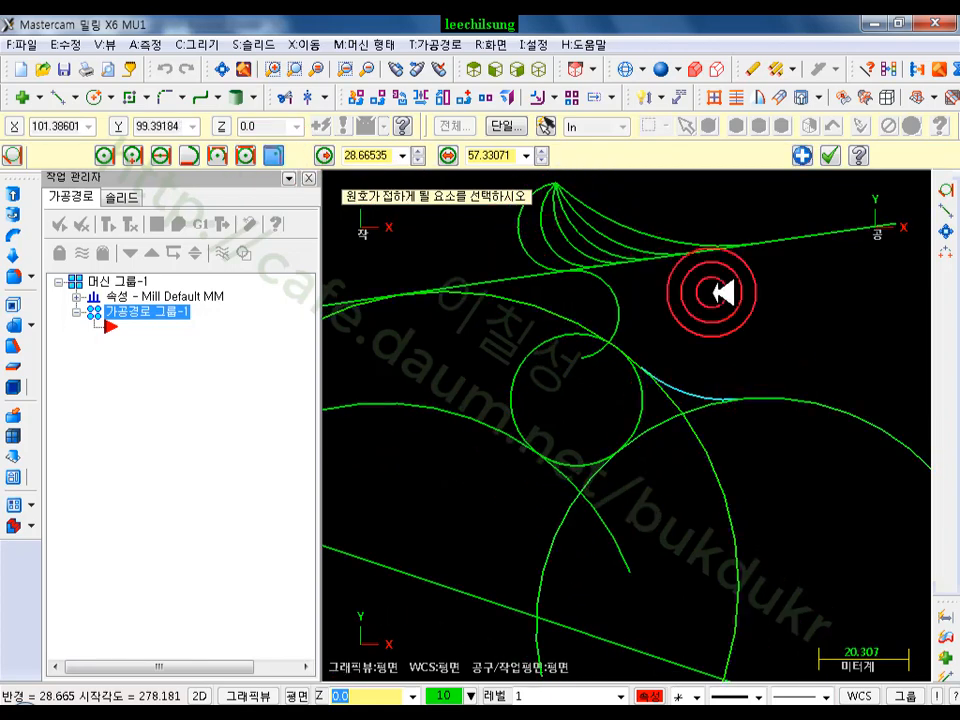
{"action": "scroll", "coordinate": [728, 317], "scroll_direction": "up", "scroll_amount": 3}
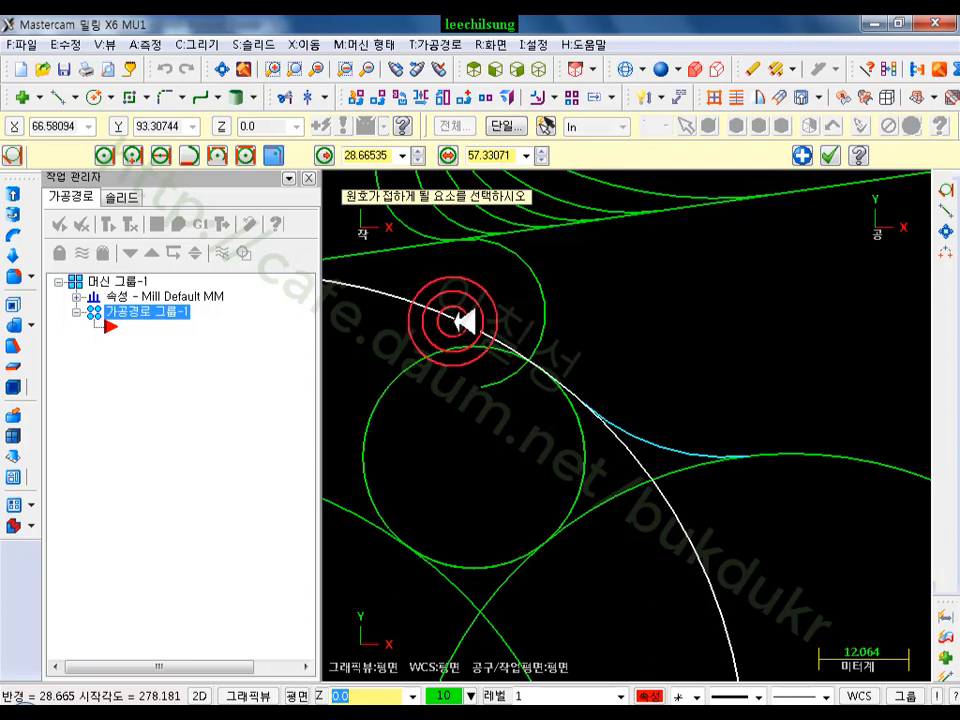
{"action": "left_click", "coordinate": [817, 456]}
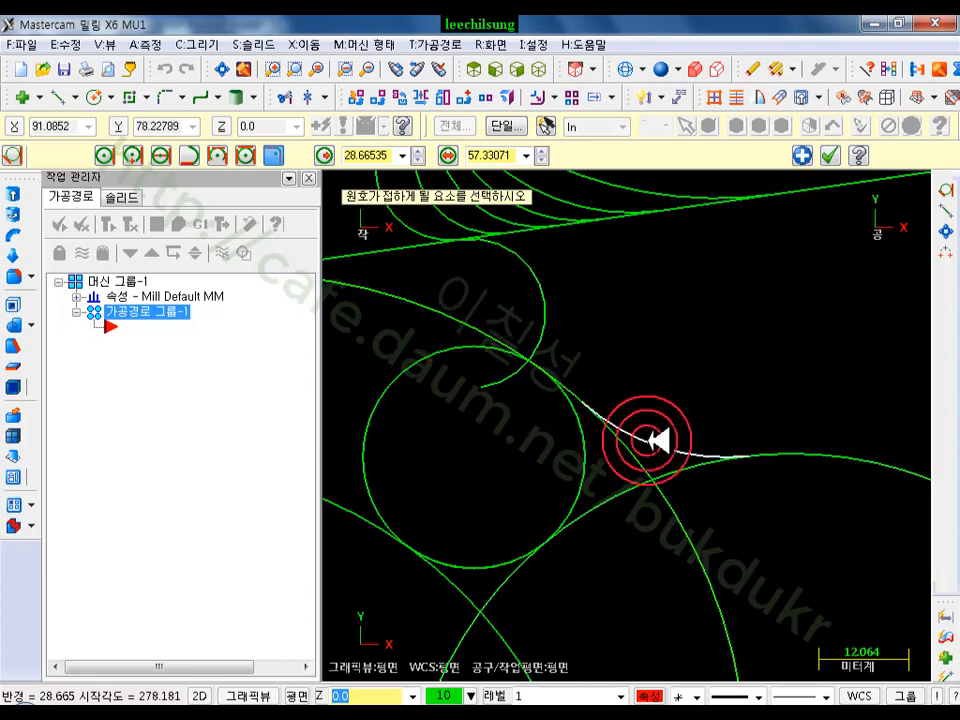
Try to create a 28.66535 mm radius tangent arc between the right-hand arc's lower-left portion and the large circle
{"action": "scroll", "coordinate": [707, 300], "scroll_direction": "down", "scroll_amount": 5}
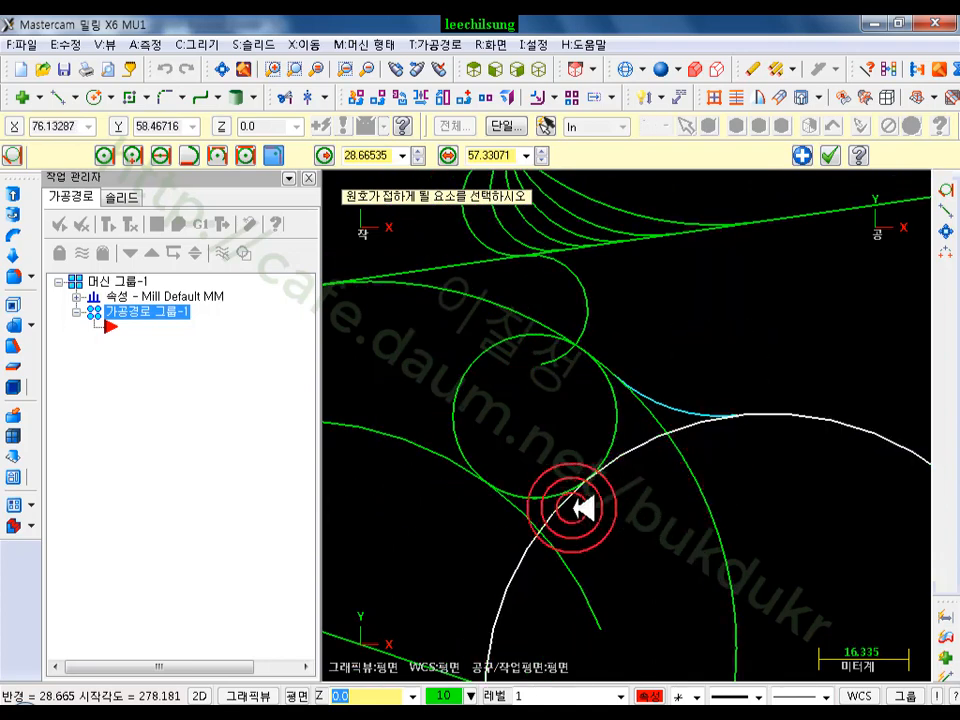
{"action": "left_click", "coordinate": [562, 510]}
{"action": "left_click", "coordinate": [692, 531]}
{"action": "left_click", "coordinate": [606, 413]}
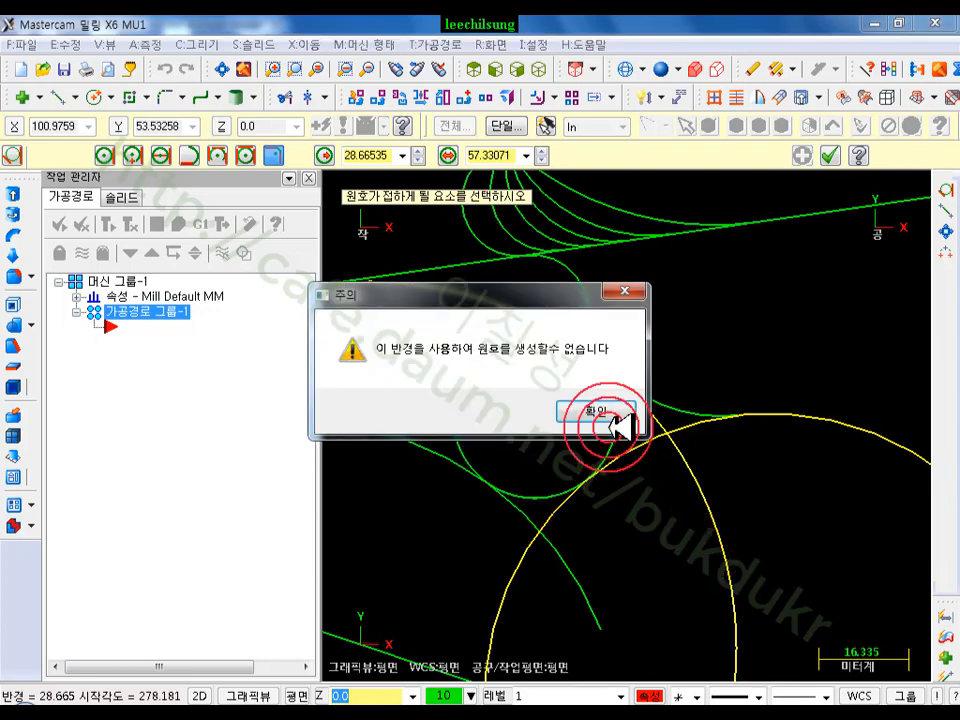
Create a tangent arc between the large circle and the inside of the right-hand arc, and reduce its radius to 15.66535 mm
{"action": "left_click", "coordinate": [710, 494]}
{"action": "left_click", "coordinate": [789, 423]}
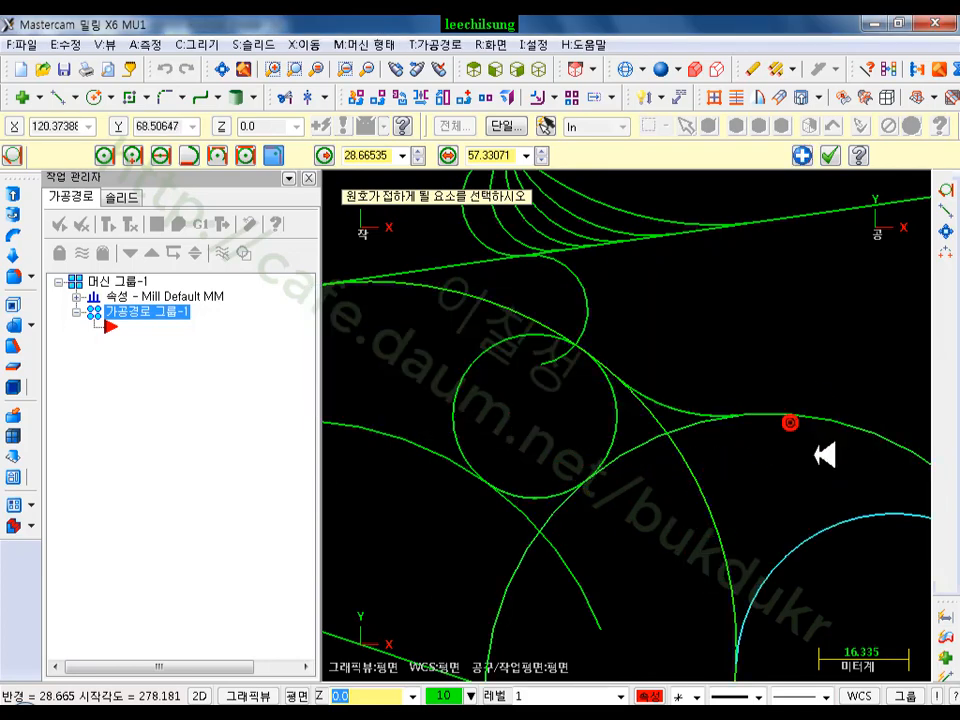
{"action": "scroll", "coordinate": [636, 389], "scroll_direction": "down", "scroll_amount": 9}
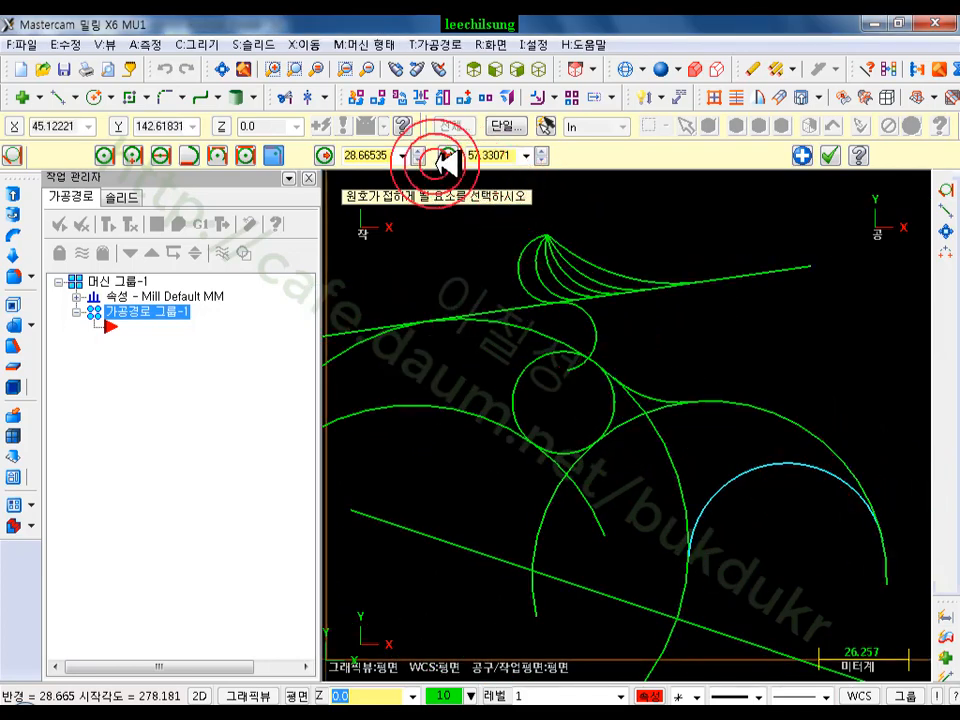
{"action": "left_click", "coordinate": [418, 160]}
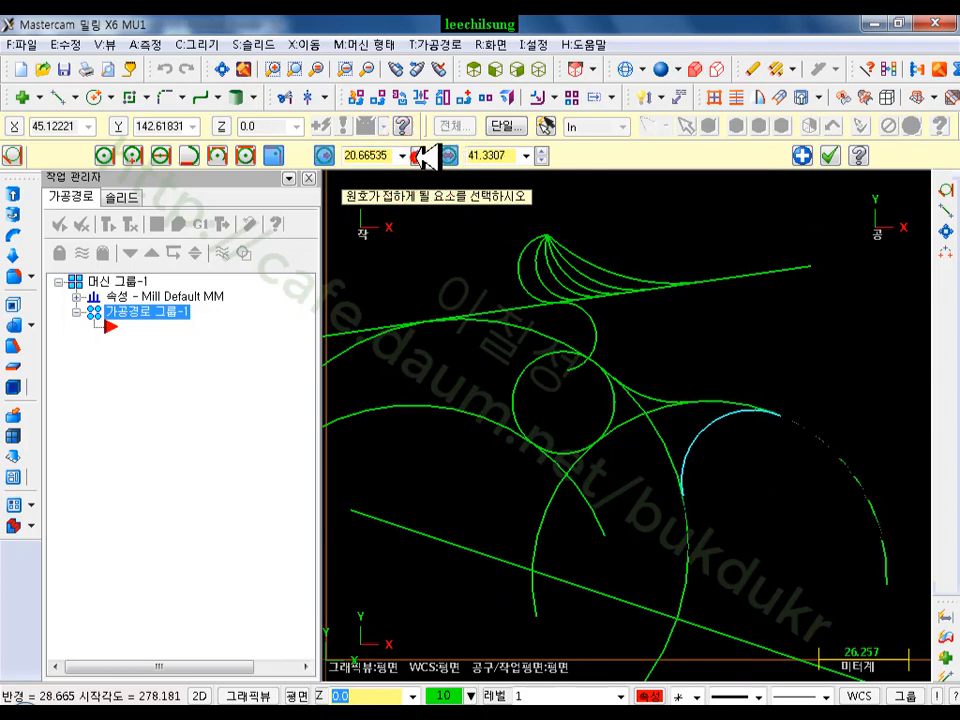
{"action": "scroll", "coordinate": [786, 499], "scroll_direction": "up", "scroll_amount": 5}
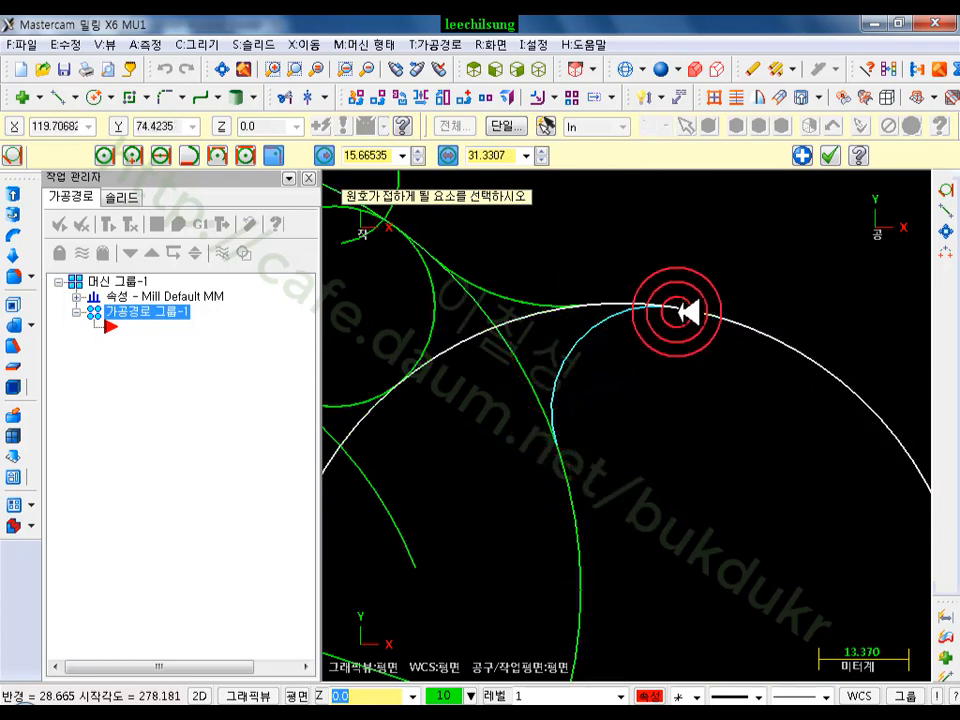
{"action": "left_click", "coordinate": [578, 368]}
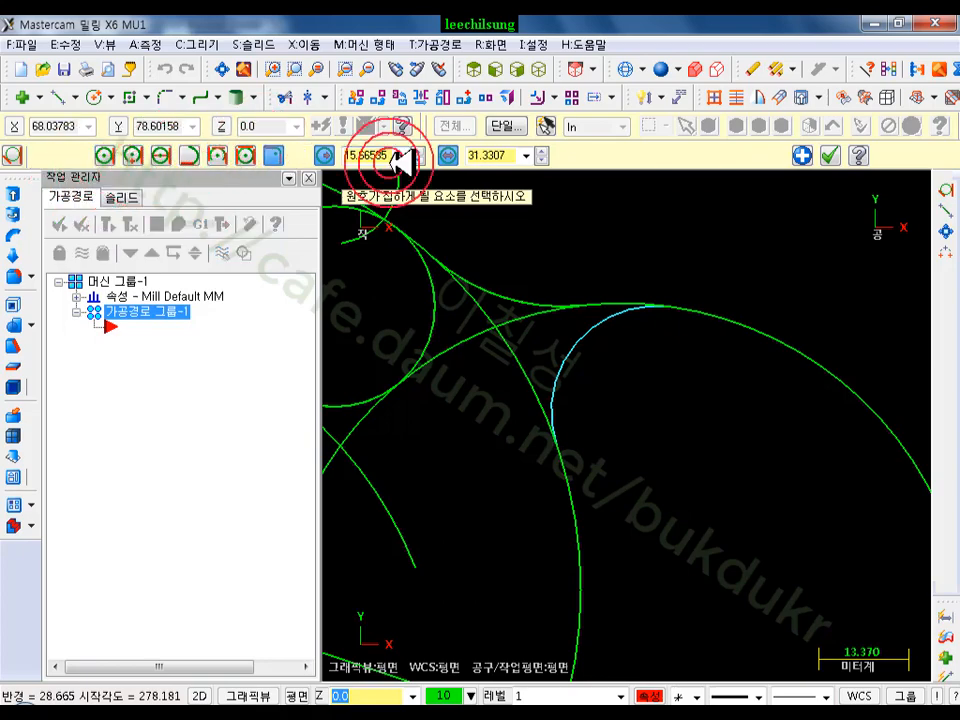
Switch to the PDF manual in Adobe Acrobat Reader to check the fillet section, and return to Mastercam
{"action": "key", "text": "alt+Tab"}
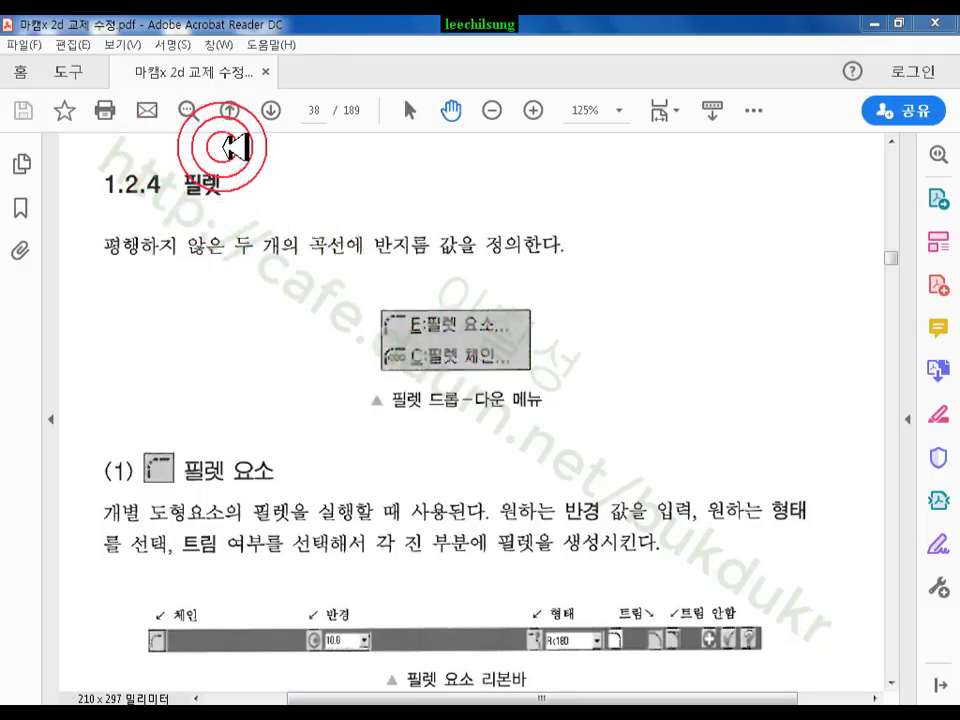
{"action": "key", "text": "alt+Tab"}
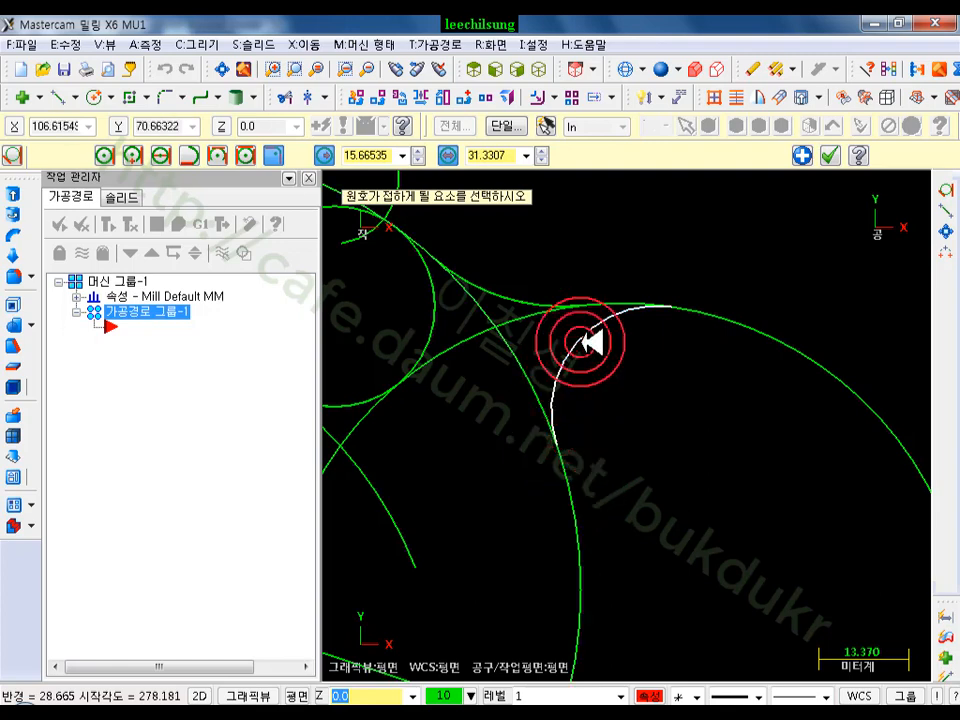
Finish the tangent arc command and delete the small arc inside the right-hand arc
{"action": "left_click", "coordinate": [830, 155]}
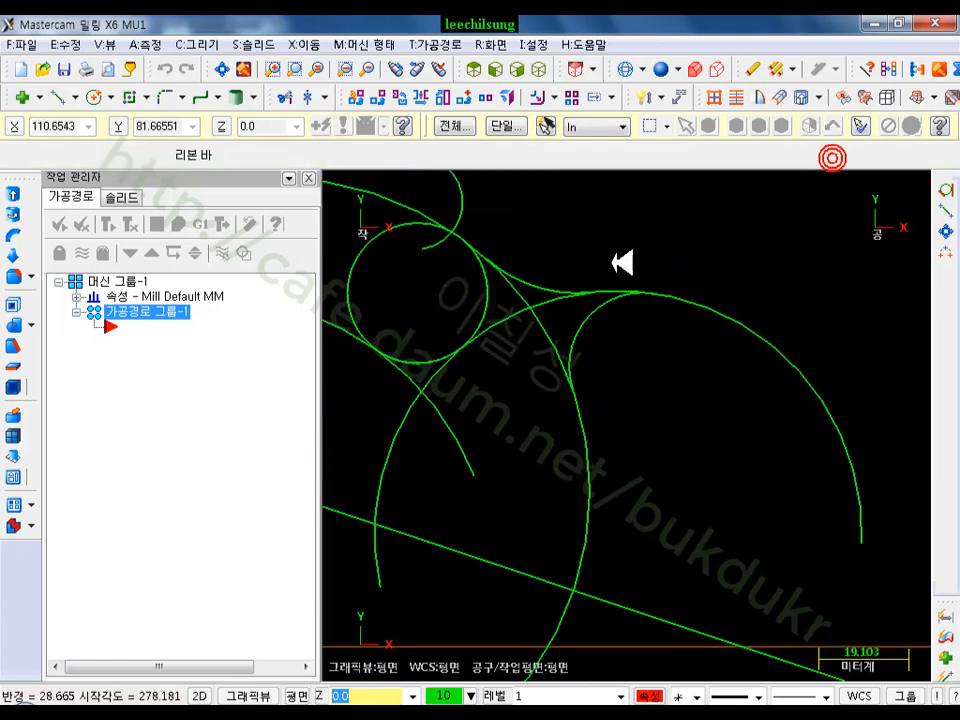
{"action": "left_click", "coordinate": [589, 326]}
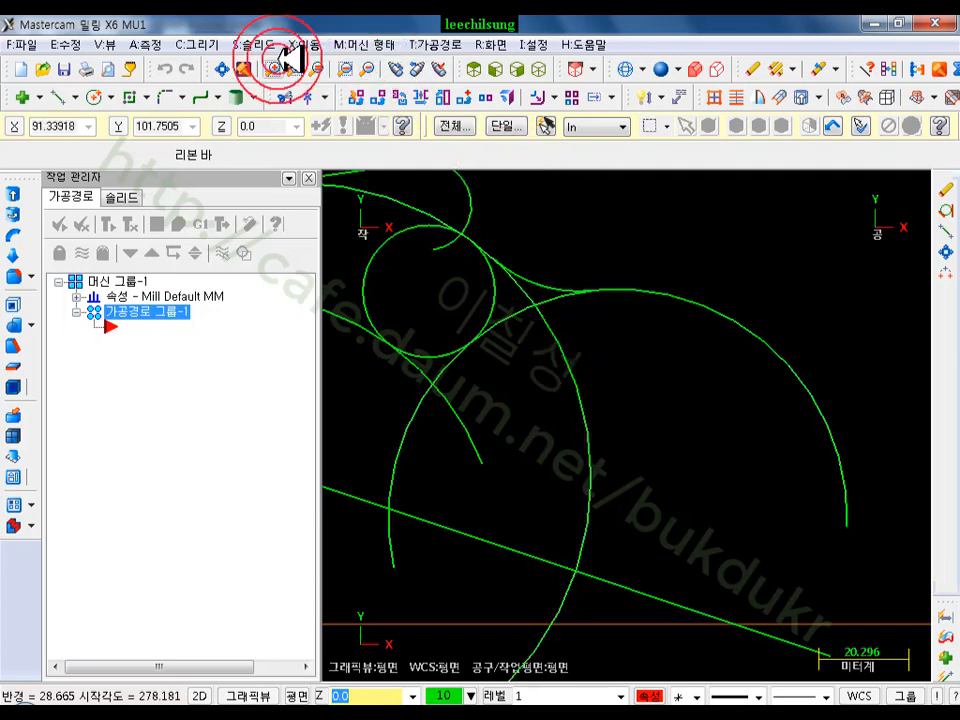
Create a single fillet of 5 mm radius between the right-hand arc and the large circle, trimming both
{"action": "left_click", "coordinate": [220, 44]}
{"action": "left_click", "coordinate": [236, 132]}
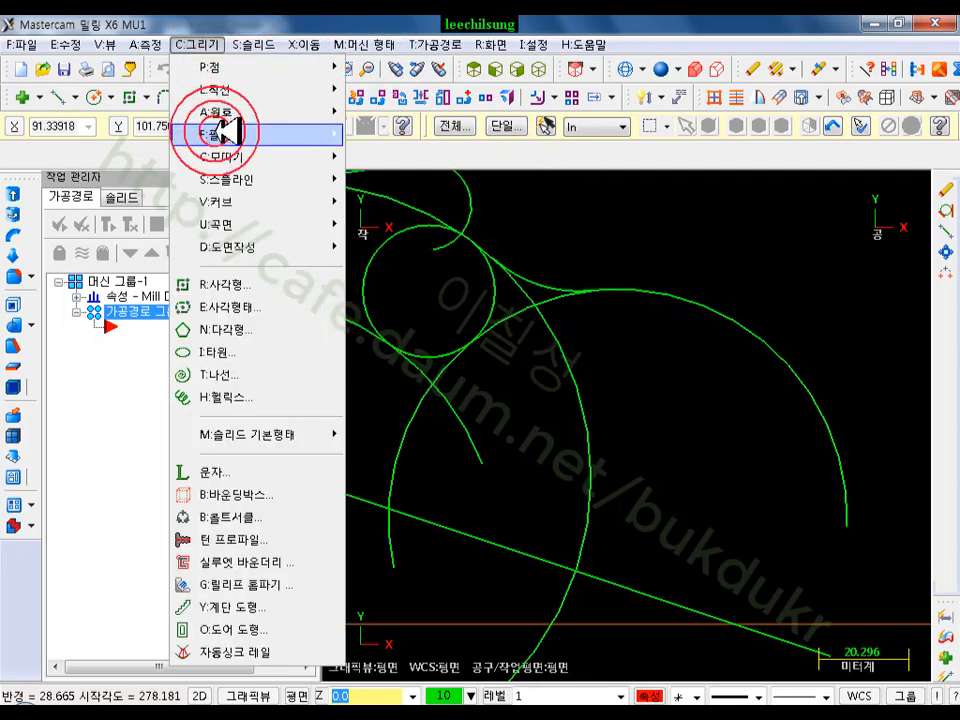
{"action": "left_click", "coordinate": [436, 143]}
{"action": "left_click", "coordinate": [440, 156]}
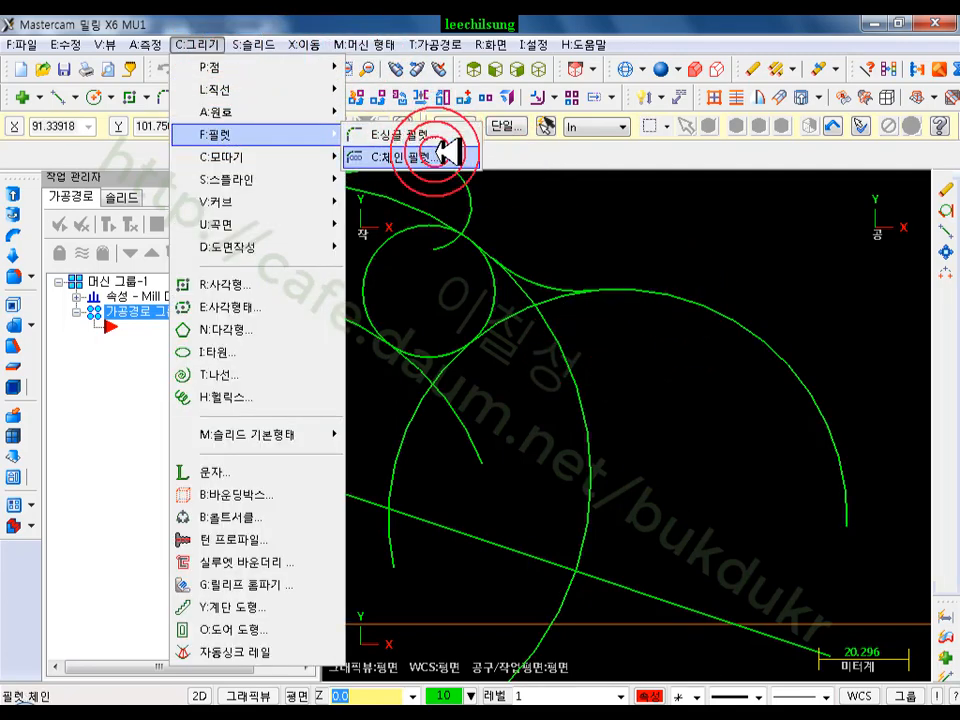
{"action": "left_click", "coordinate": [447, 140]}
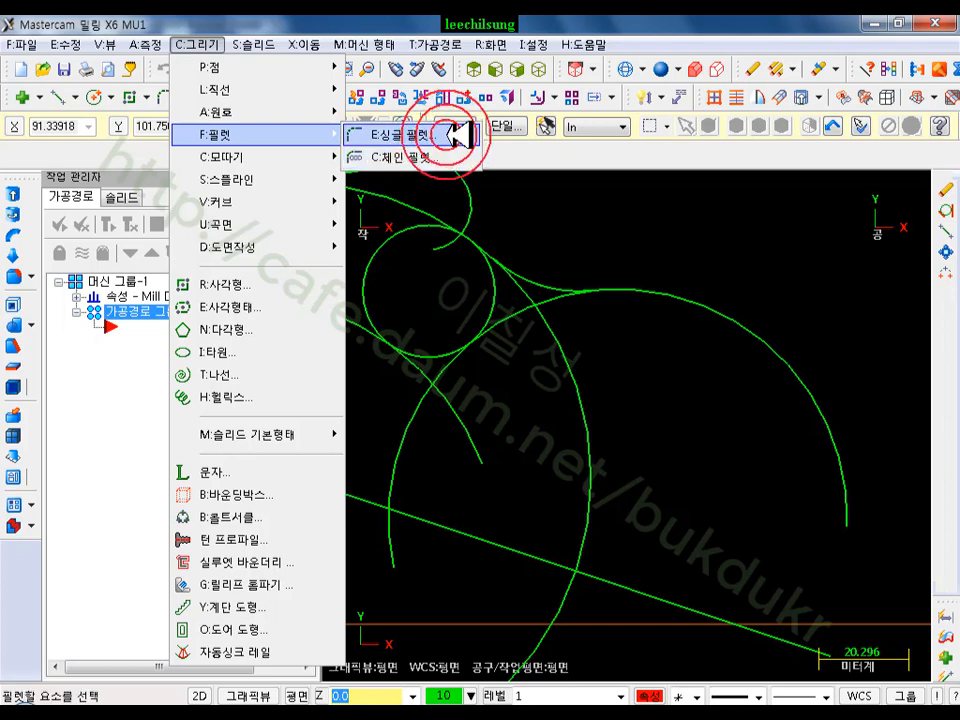
{"action": "left_click", "coordinate": [455, 136]}
{"action": "left_click", "coordinate": [797, 357]}
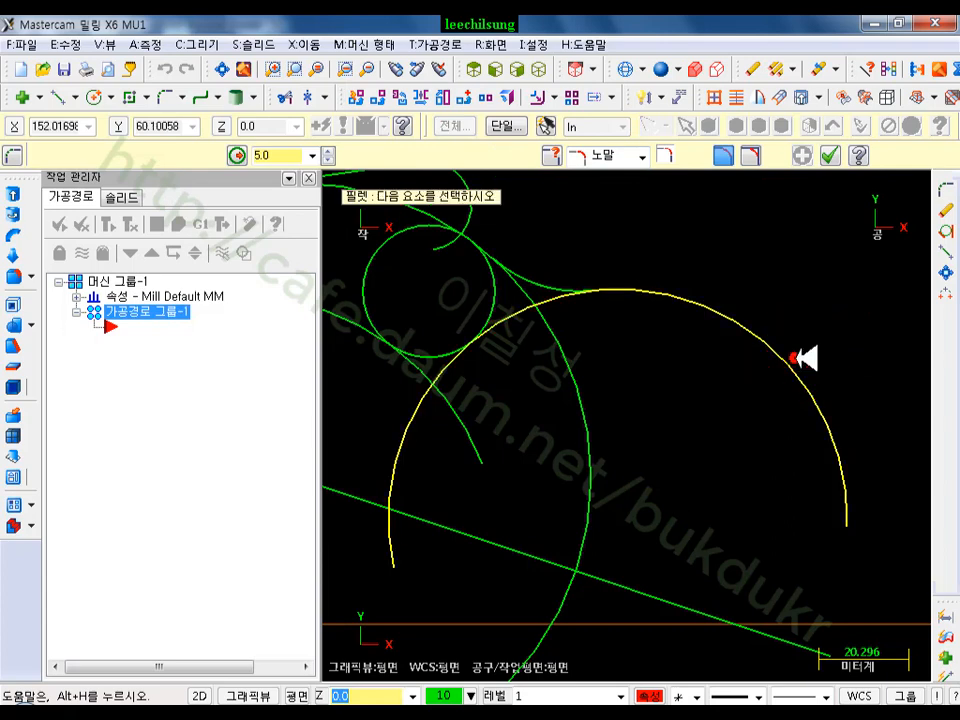
{"action": "left_click", "coordinate": [600, 475]}
{"action": "scroll", "coordinate": [612, 270], "scroll_direction": "up", "scroll_amount": 5}
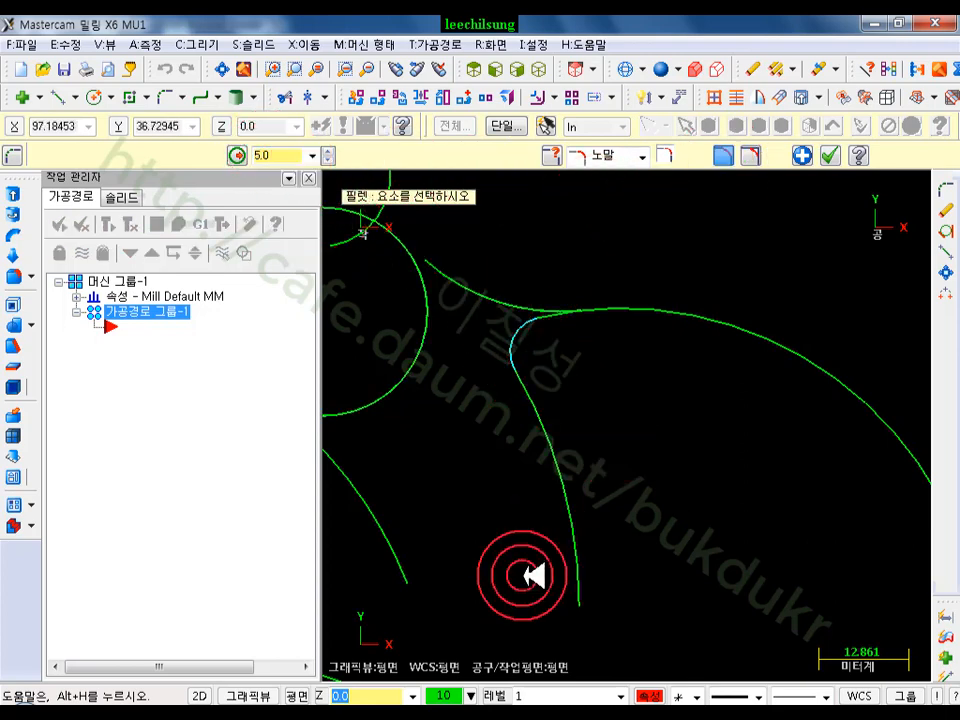
{"action": "left_click", "coordinate": [305, 714]}
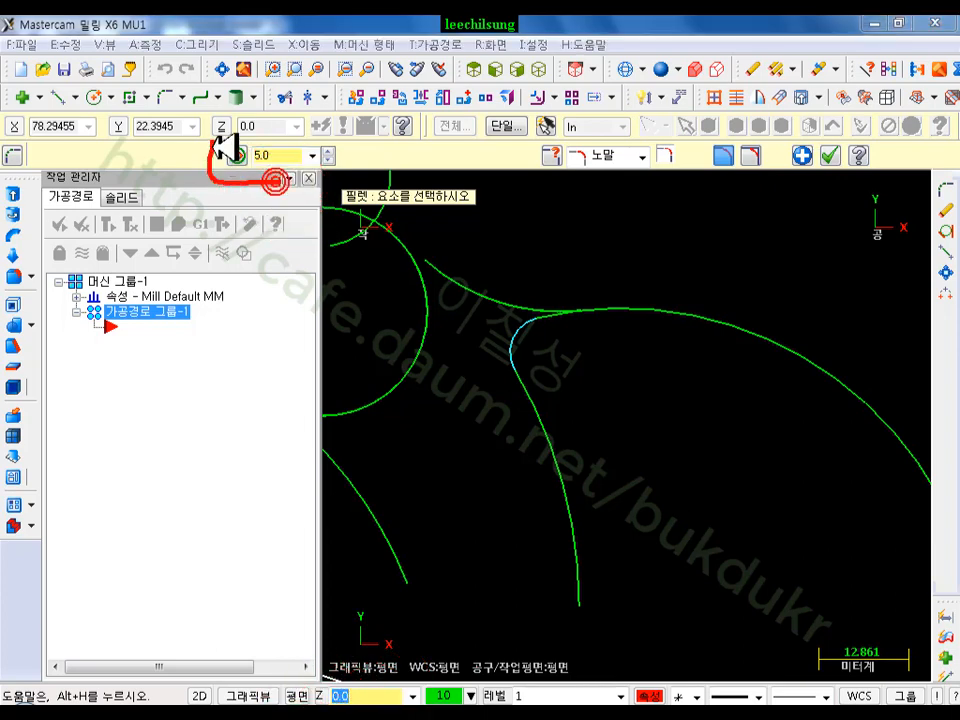
{"action": "mouse_move", "coordinate": [213, 148]}
{"action": "left_mouse_down"}
{"action": "mouse_move", "coordinate": [332, 134]}
{"action": "mouse_move", "coordinate": [304, 197]}
{"action": "mouse_move", "coordinate": [275, 185]}
{"action": "left_mouse_up"}
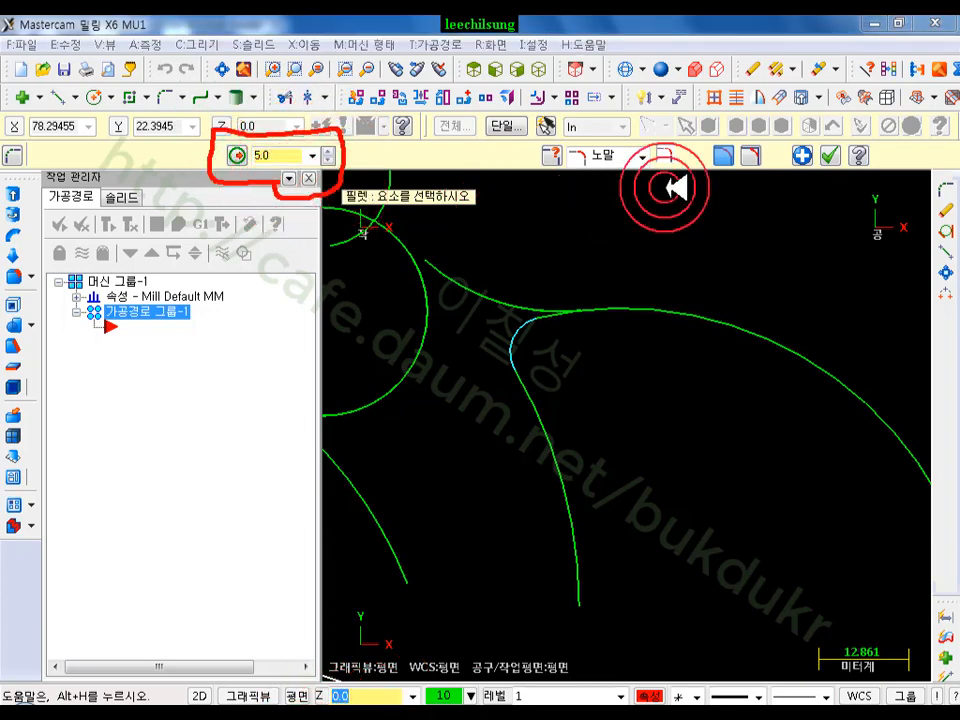
{"action": "mouse_move", "coordinate": [696, 150]}
{"action": "left_mouse_down"}
{"action": "mouse_move", "coordinate": [737, 158]}
{"action": "mouse_move", "coordinate": [716, 187]}
{"action": "mouse_move", "coordinate": [764, 192]}
{"action": "left_mouse_up"}
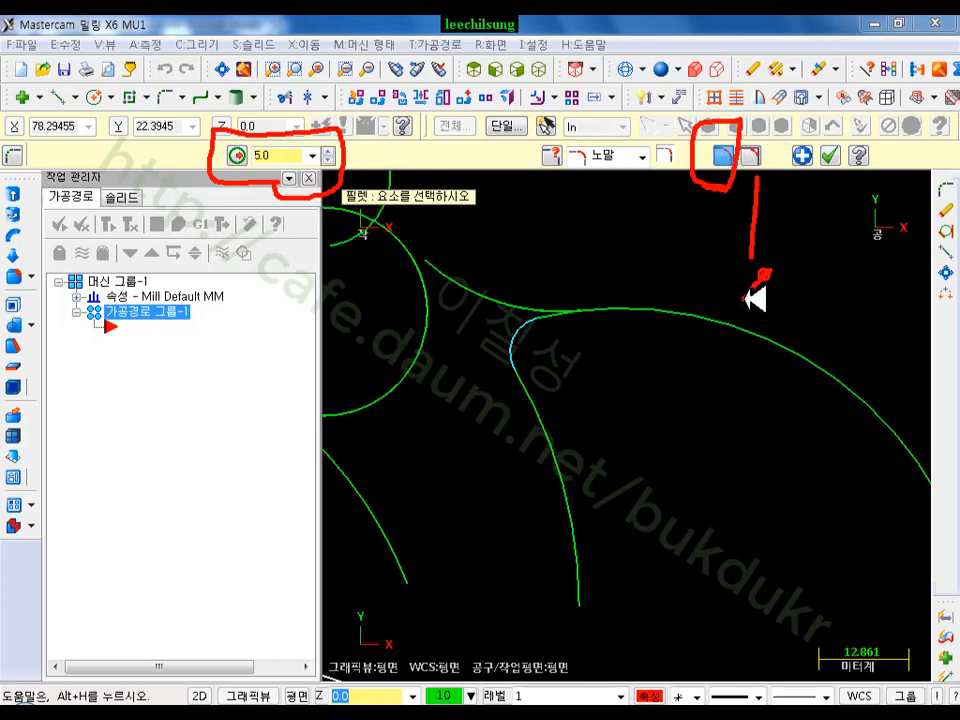
{"action": "left_click_drag", "start_coordinate": [681, 210], "coordinate": [689, 227]}
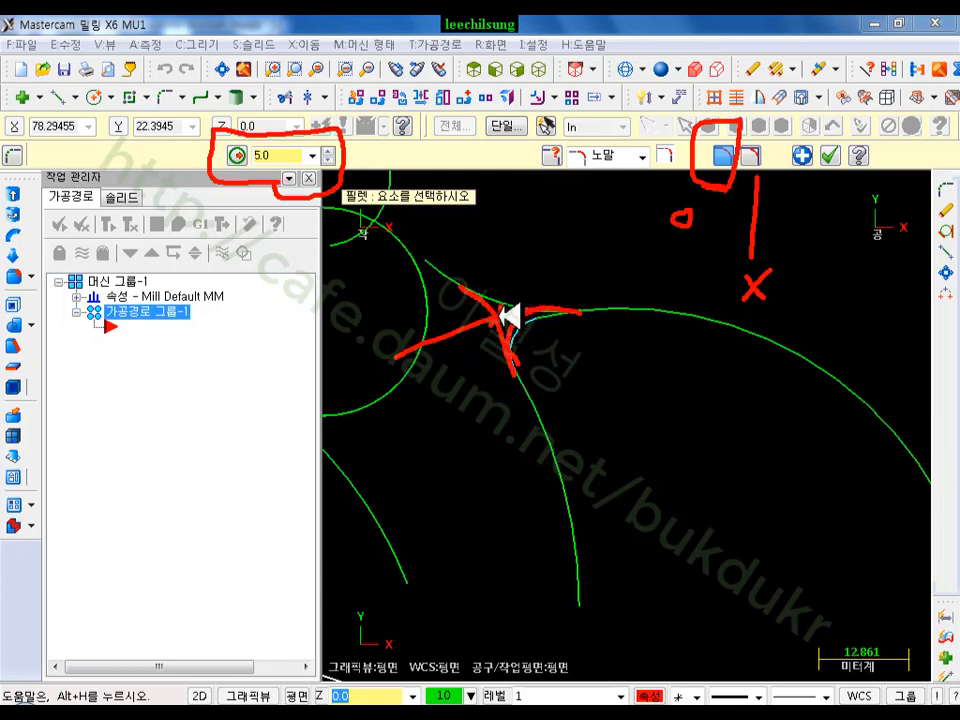
{"action": "right_click", "coordinate": [583, 267]}
{"action": "left_click", "coordinate": [606, 466]}
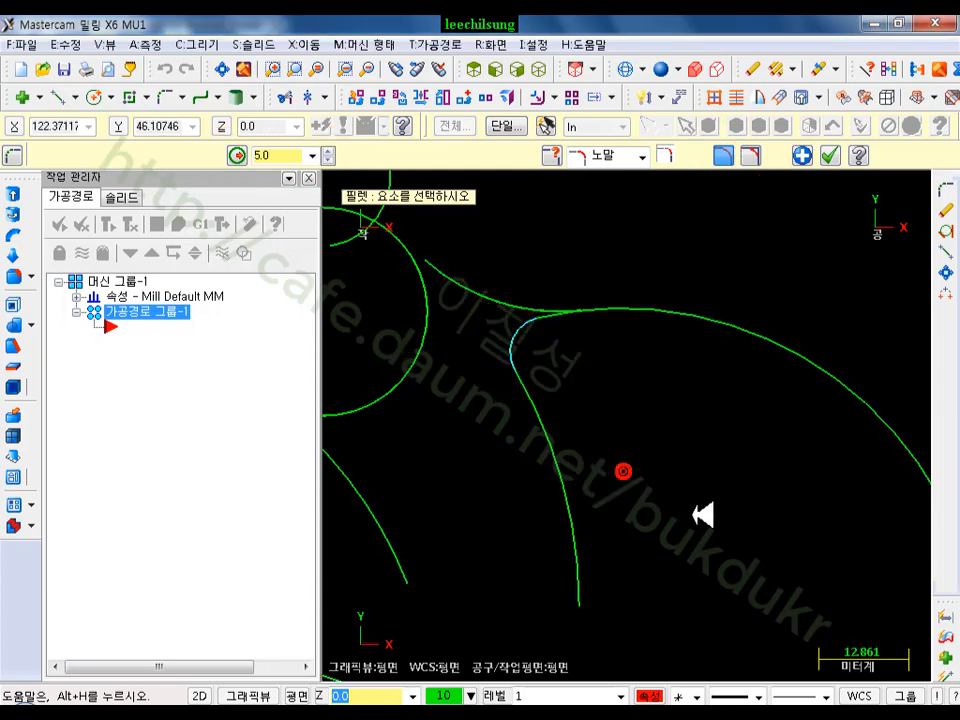
Switch the 5 mm fillet between the right-hand arc and the large circle to no trimming
{"action": "left_click", "coordinate": [751, 160]}
{"action": "left_click", "coordinate": [806, 406]}
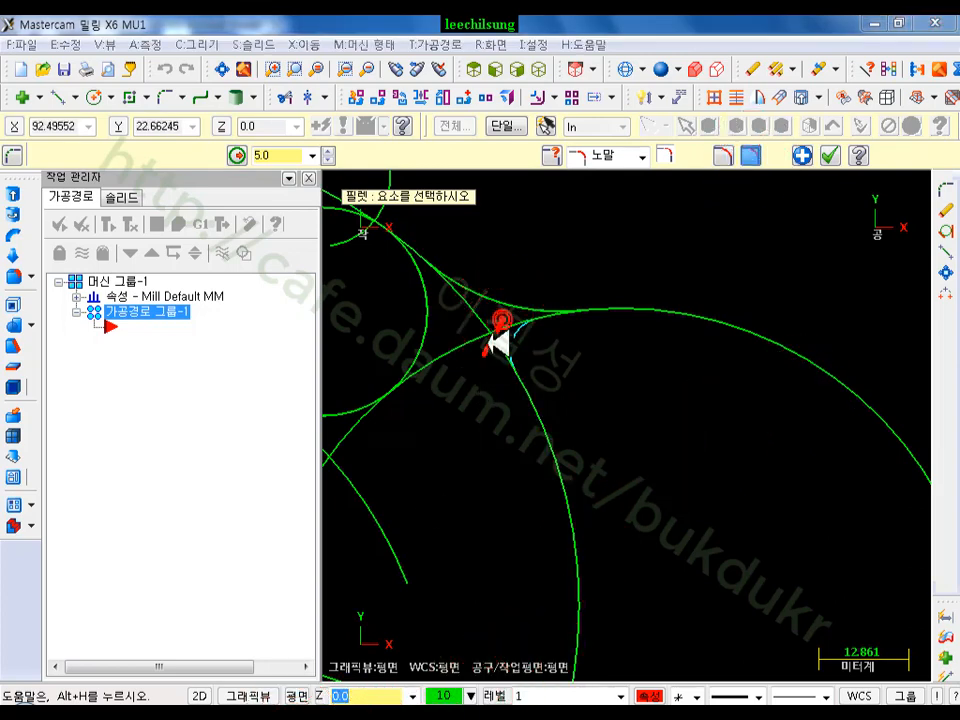
{"action": "left_click", "coordinate": [527, 333]}
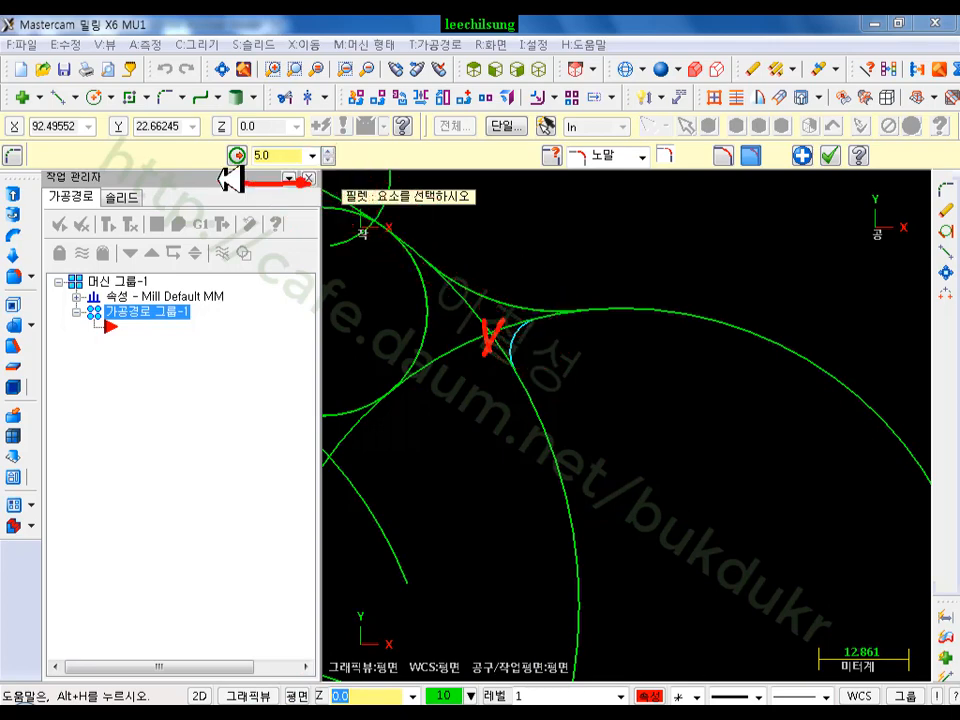
{"action": "left_click_drag", "start_coordinate": [318, 283], "coordinate": [512, 368]}
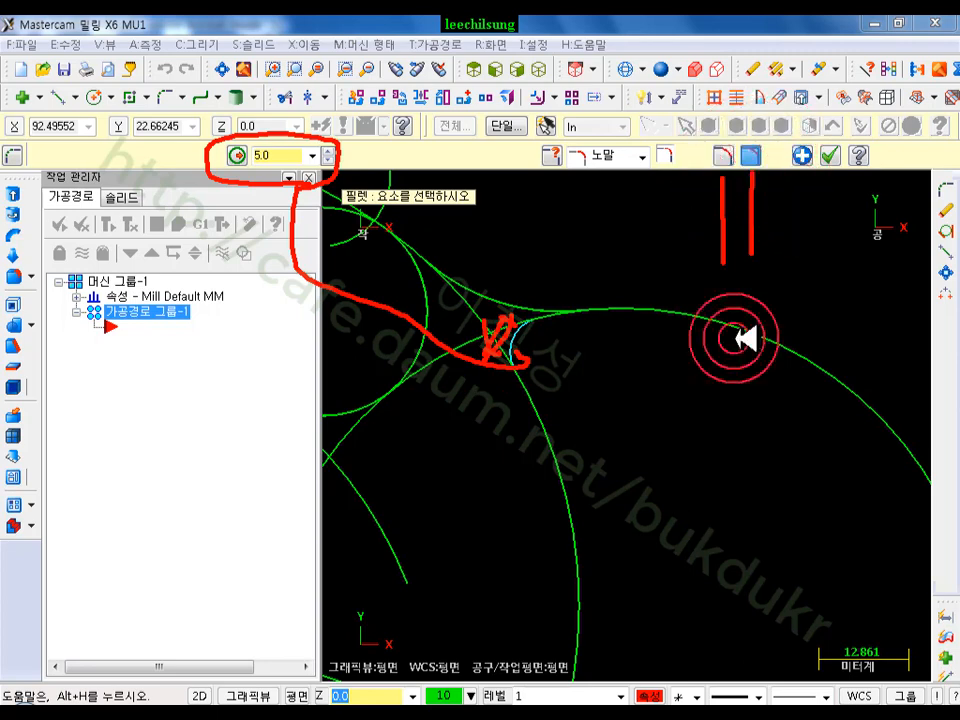
{"action": "right_click", "coordinate": [684, 365]}
{"action": "left_click", "coordinate": [733, 569]}
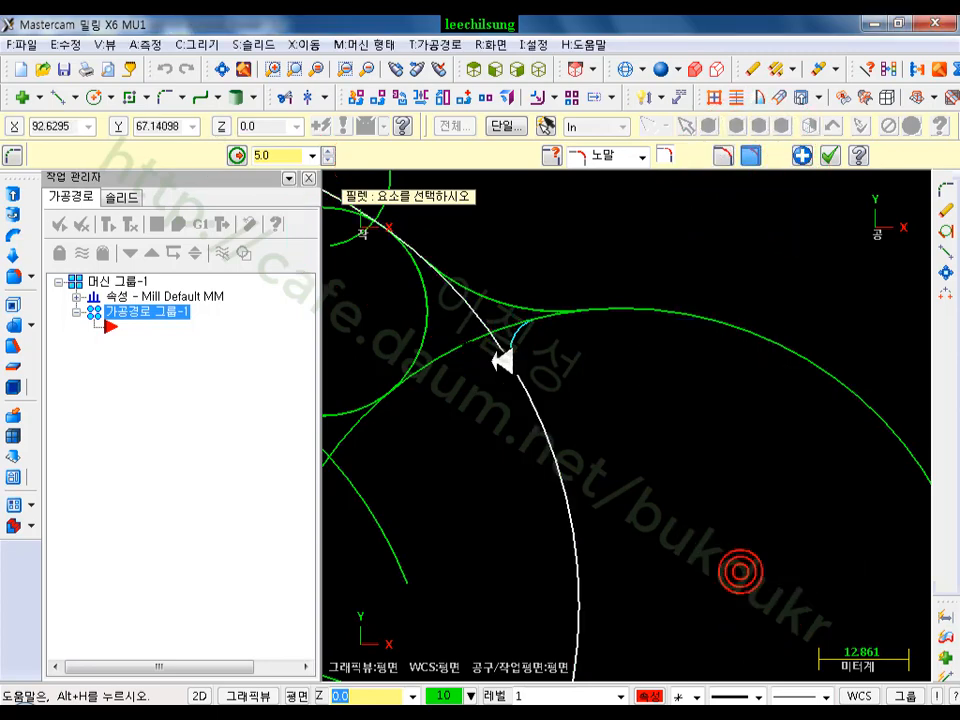
Try the inverse (인벌스), circle (원호) and clearance (여유) styles on the untrimmed fillet, and return it to normal (노말)
{"action": "left_click", "coordinate": [614, 158]}
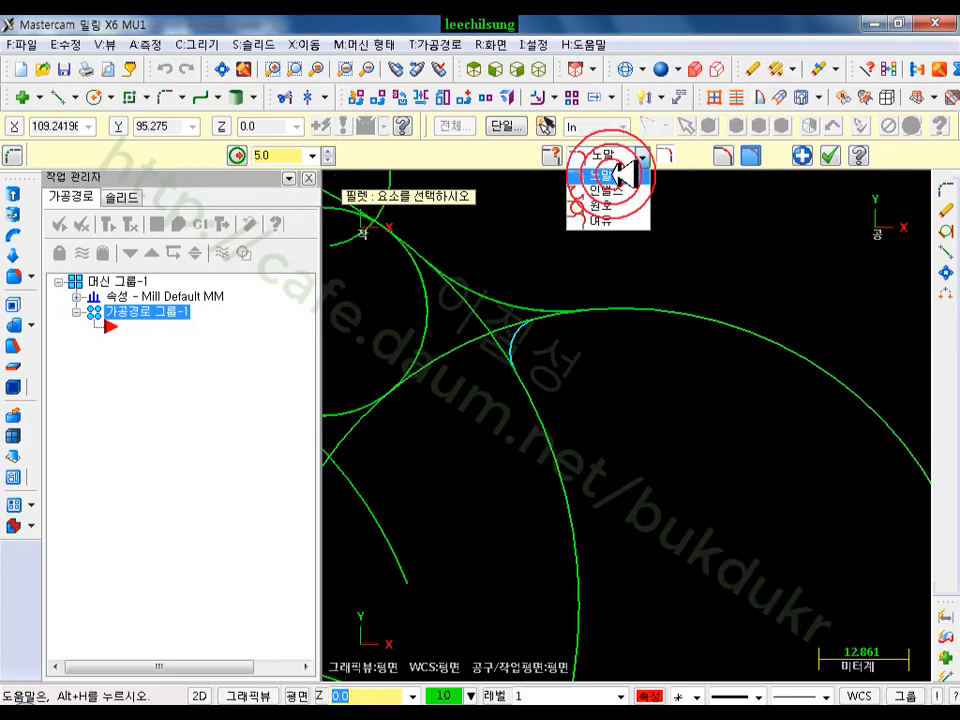
{"action": "left_click", "coordinate": [612, 190]}
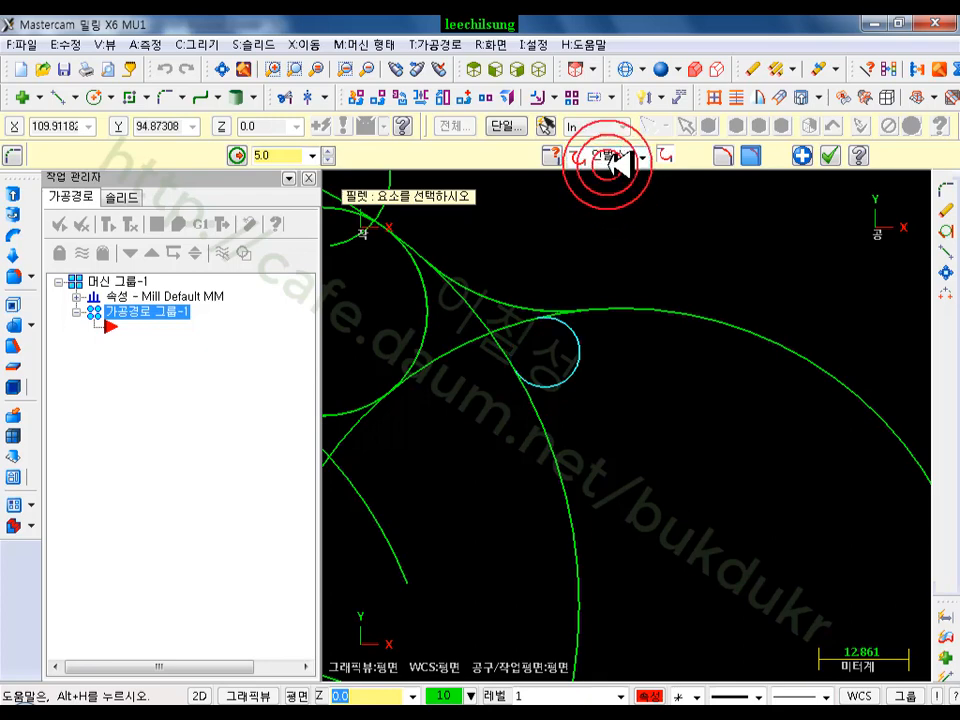
{"action": "left_click", "coordinate": [614, 157]}
{"action": "left_click", "coordinate": [606, 206]}
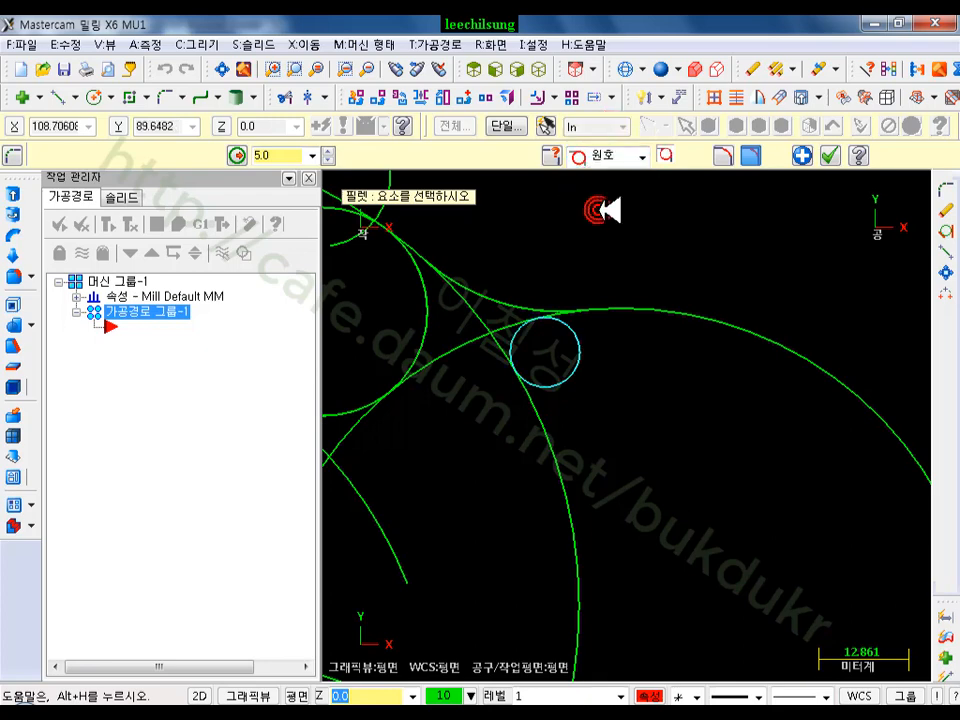
{"action": "left_click", "coordinate": [614, 157]}
{"action": "left_click", "coordinate": [612, 220]}
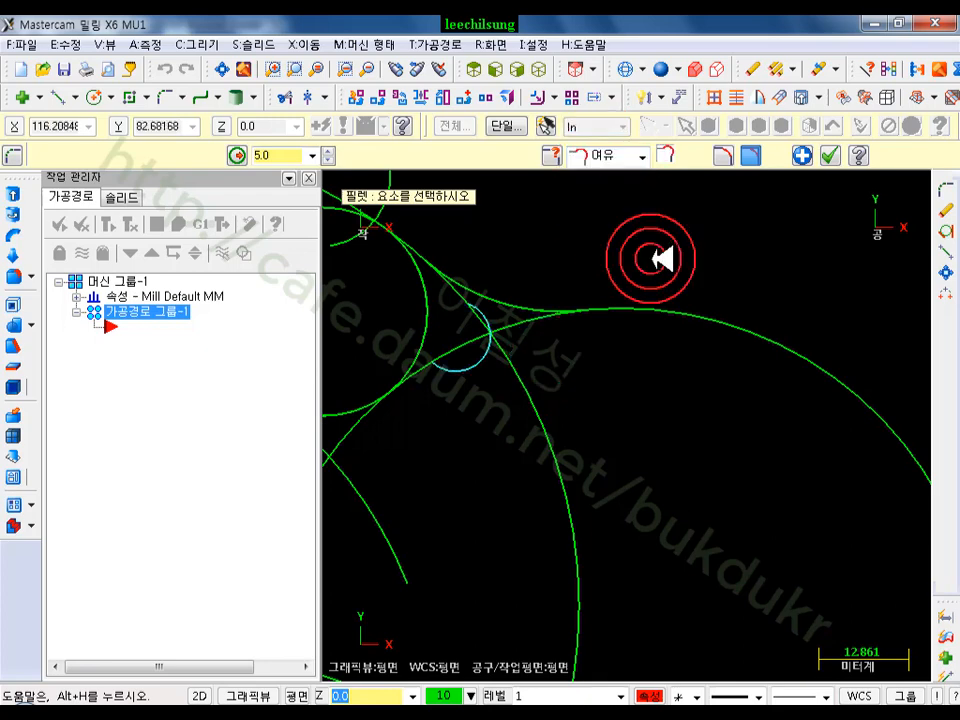
{"action": "left_click", "coordinate": [642, 157]}
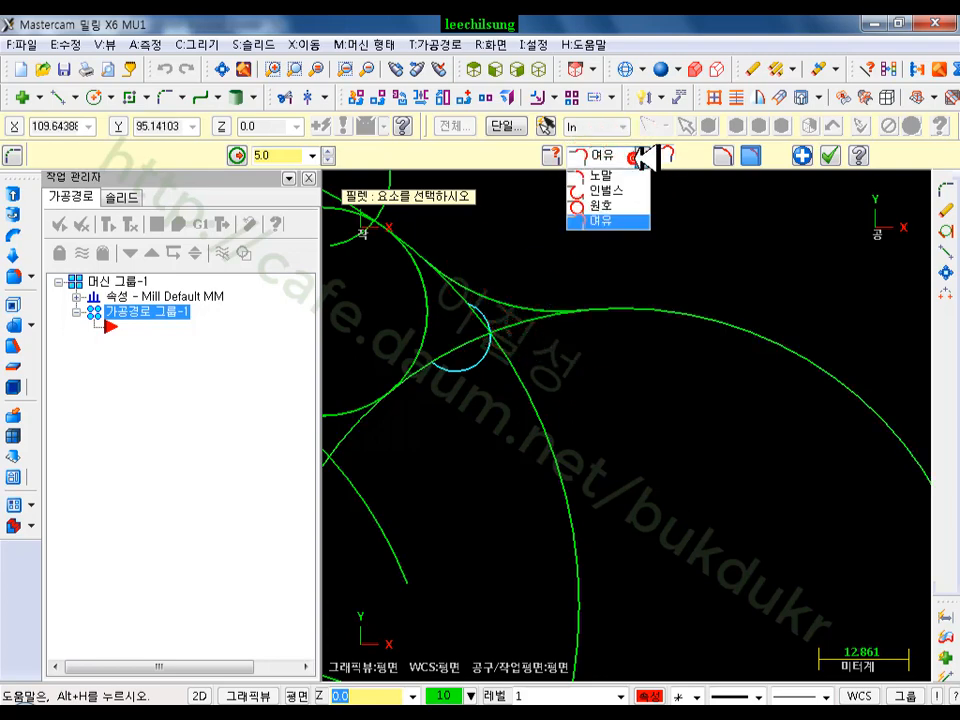
{"action": "left_click", "coordinate": [610, 174]}
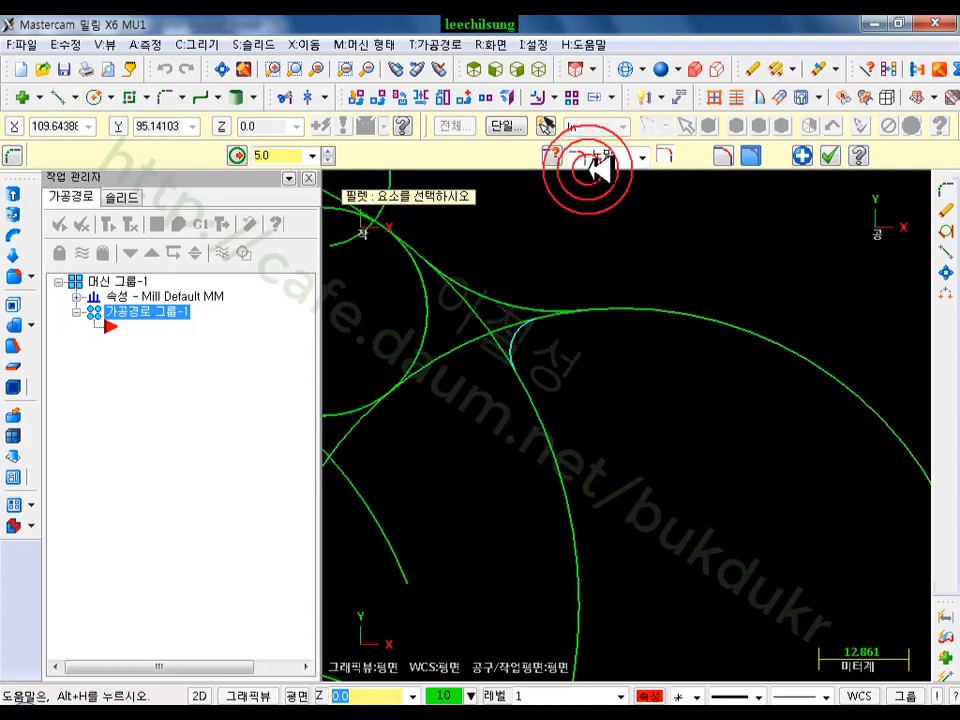
Try the inverse style on the fillet between the two arcs, set it to the full-circle style (원호), and finish the fillet command
{"action": "scroll", "coordinate": [648, 298], "scroll_direction": "up", "scroll_amount": 1}
{"action": "scroll", "coordinate": [648, 298], "scroll_direction": "up", "scroll_amount": 1}
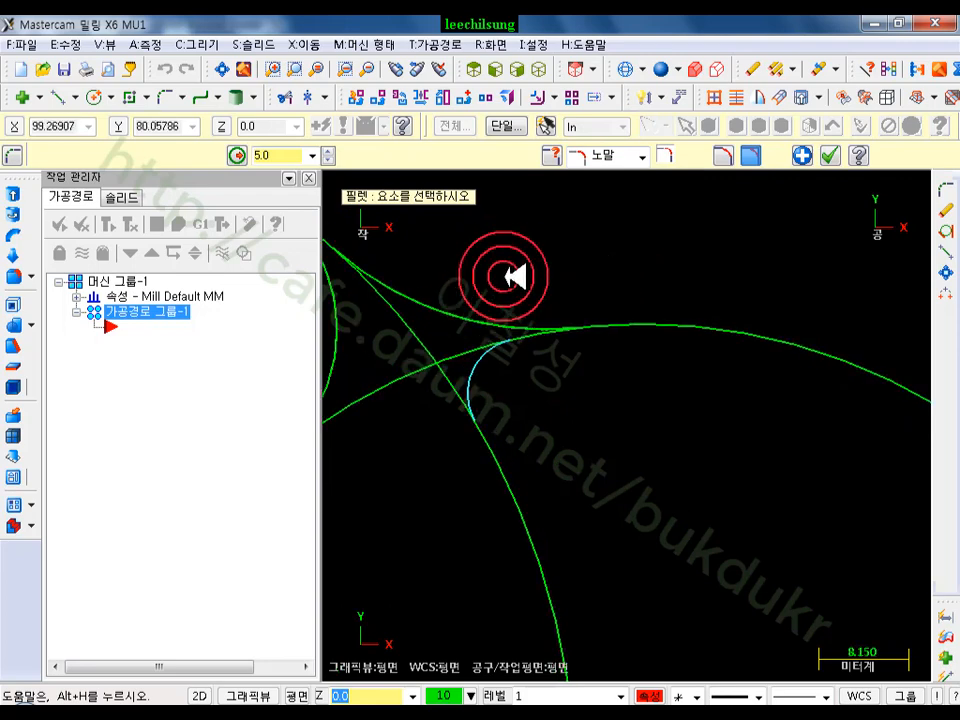
{"action": "left_click", "coordinate": [641, 158]}
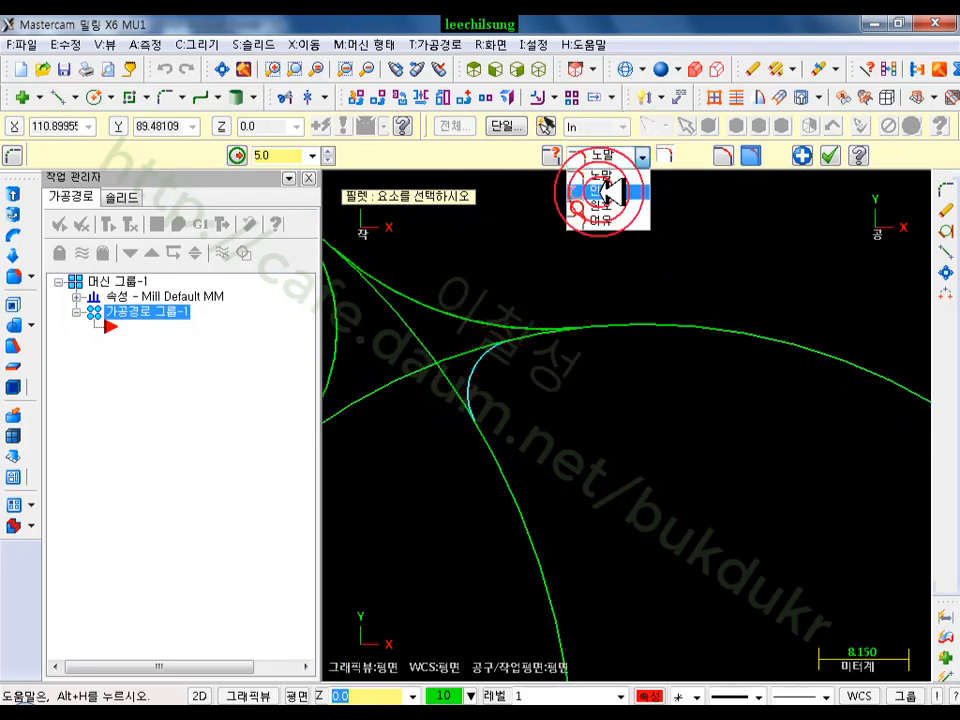
{"action": "left_click", "coordinate": [608, 191]}
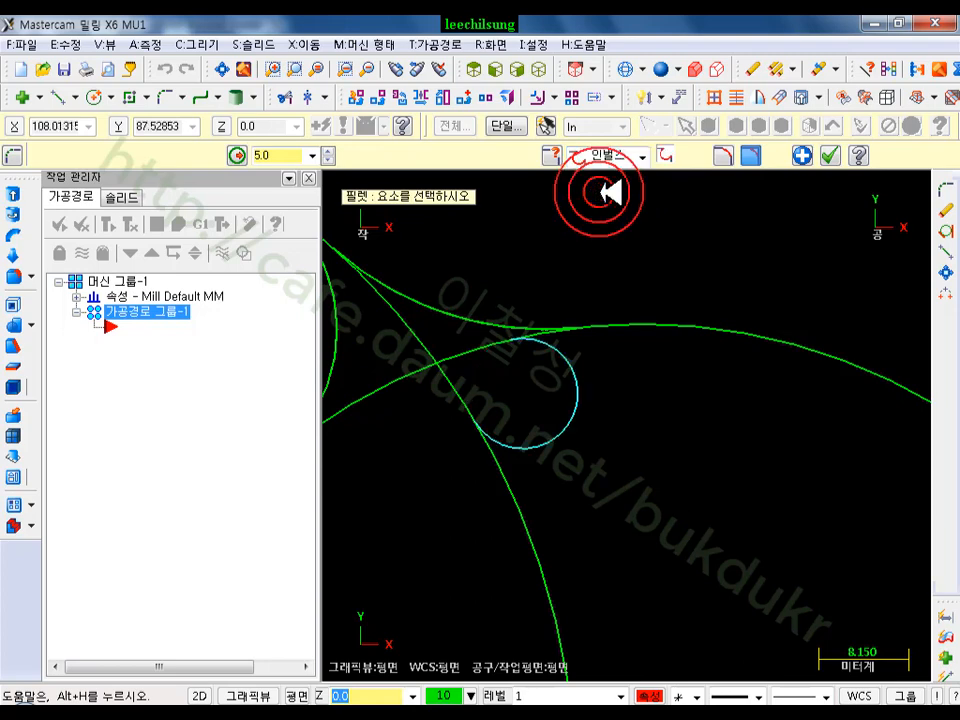
{"action": "left_click", "coordinate": [640, 157]}
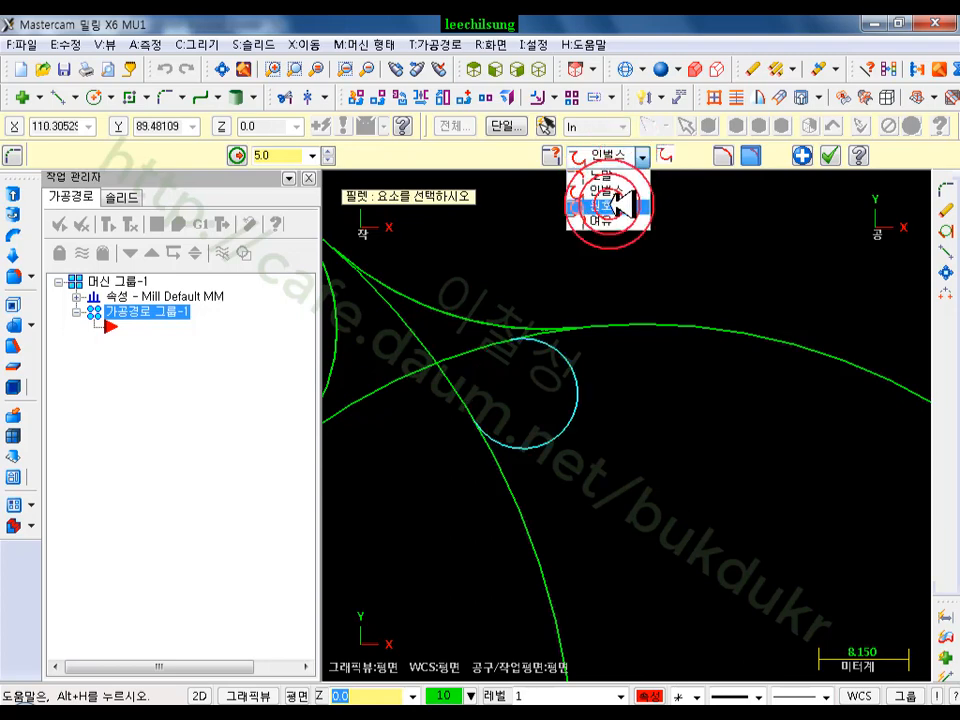
{"action": "left_click", "coordinate": [610, 204]}
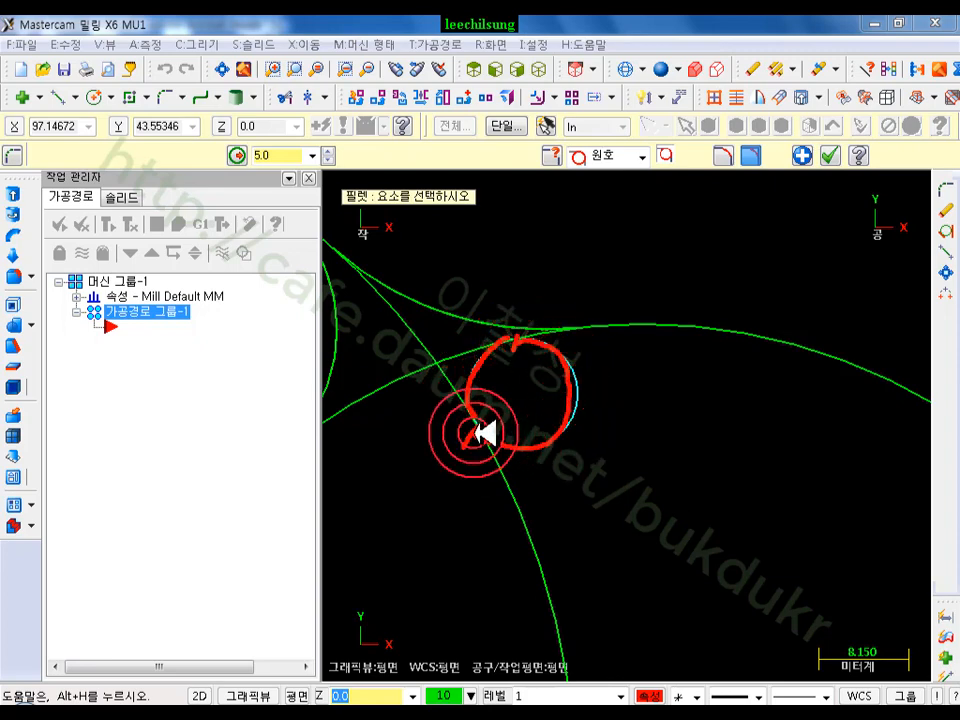
{"action": "right_click", "coordinate": [647, 249]}
{"action": "left_click", "coordinate": [710, 449]}
{"action": "scroll", "coordinate": [429, 343], "scroll_direction": "down", "scroll_amount": 4}
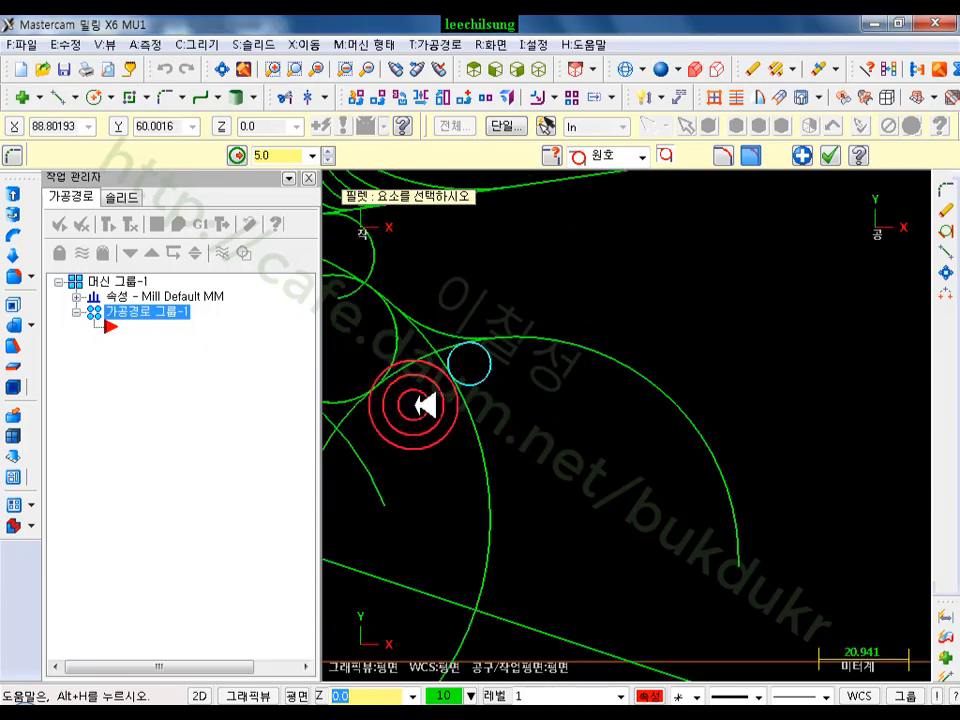
{"action": "left_click", "coordinate": [598, 156]}
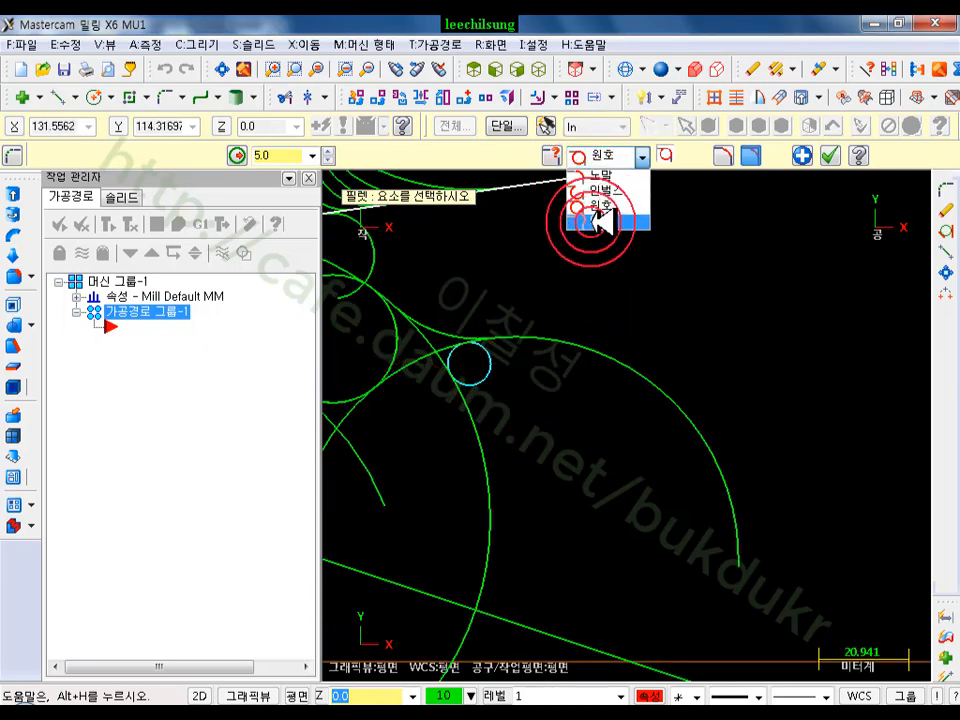
{"action": "left_click", "coordinate": [835, 166]}
{"action": "left_click", "coordinate": [826, 156]}
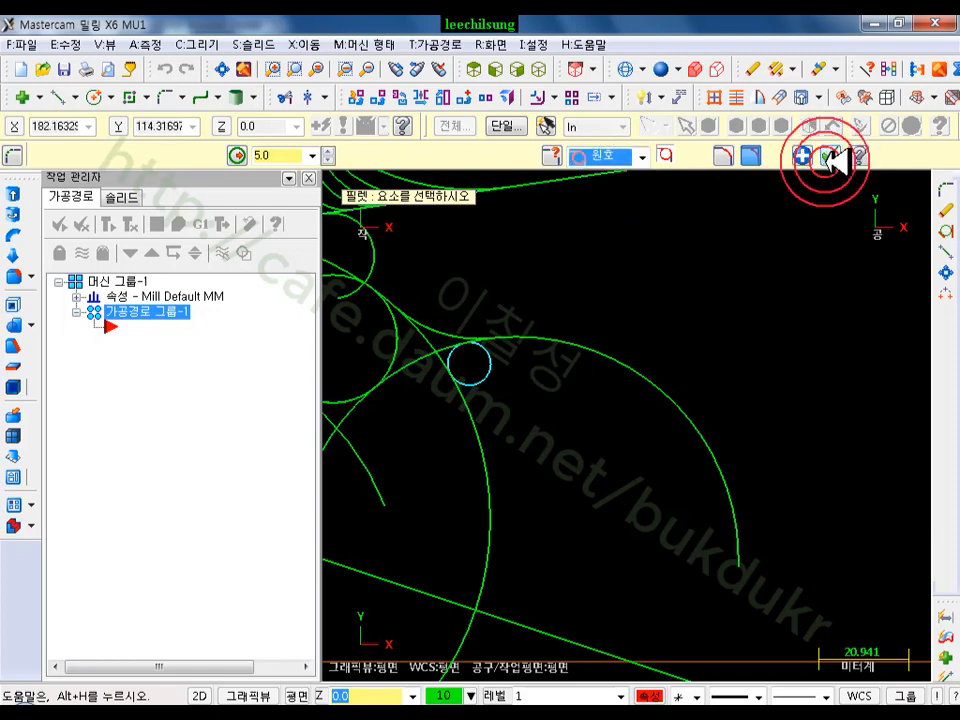
Draw a rectangle about 82 mm wide and 69 mm high in the empty area beside the existing arcs
{"action": "scroll", "coordinate": [470, 290], "scroll_direction": "down", "scroll_amount": 1}
{"action": "scroll", "coordinate": [440, 280], "scroll_direction": "down", "scroll_amount": 2}
{"action": "left_click", "coordinate": [129, 97]}
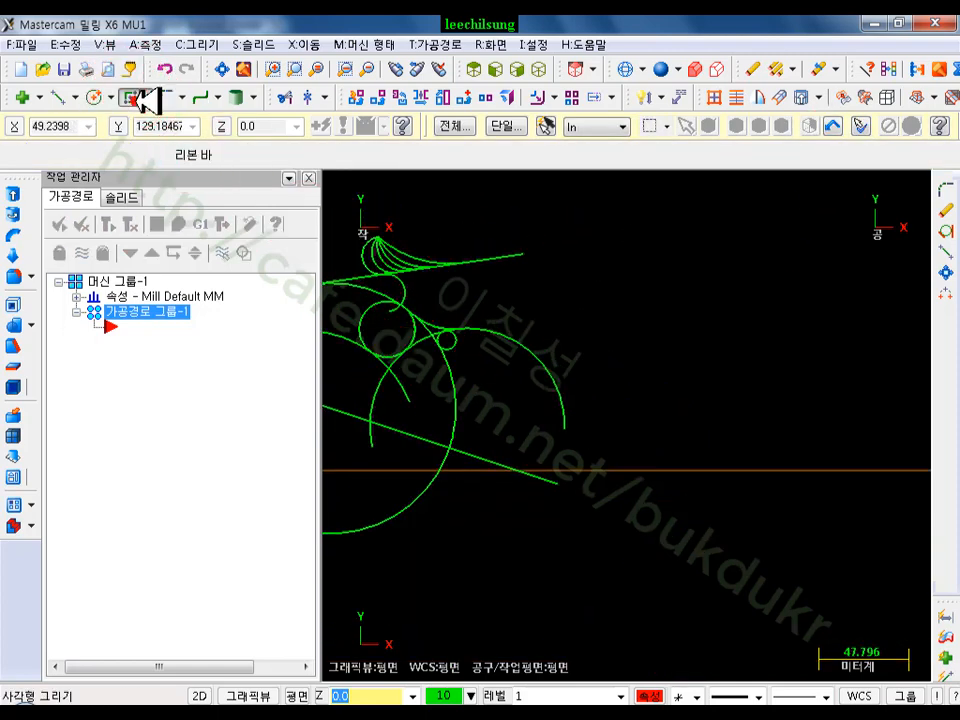
{"action": "left_click", "coordinate": [814, 415]}
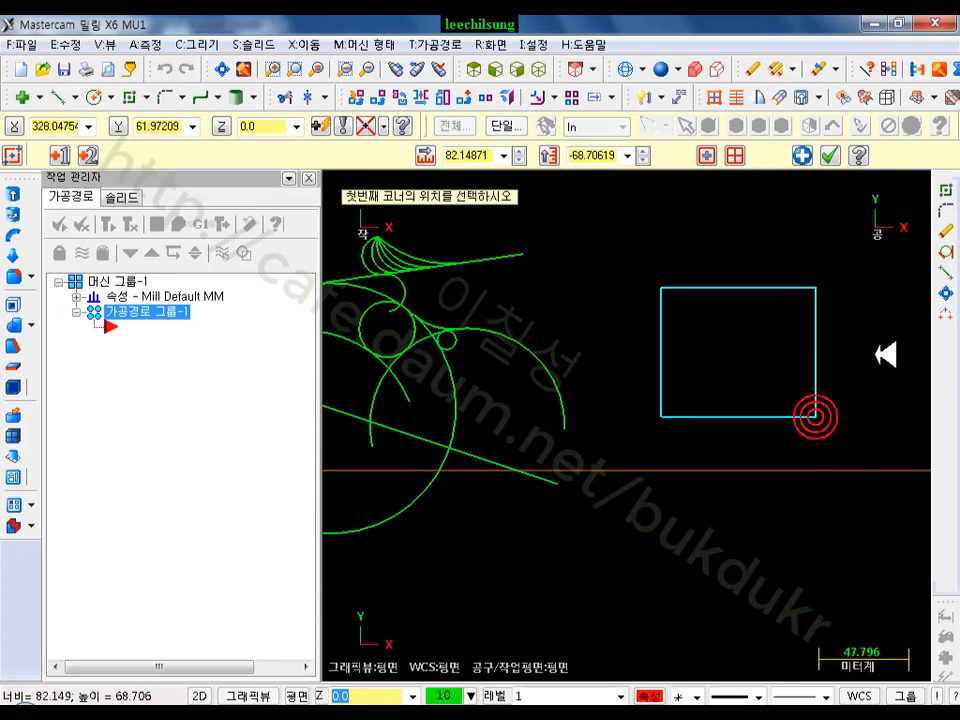
{"action": "scroll", "coordinate": [868, 347], "scroll_direction": "up", "scroll_amount": 2}
{"action": "left_click", "coordinate": [565, 245]}
{"action": "scroll", "coordinate": [654, 236], "scroll_direction": "down", "scroll_amount": 1}
{"action": "scroll", "coordinate": [650, 226], "scroll_direction": "up", "scroll_amount": 1}
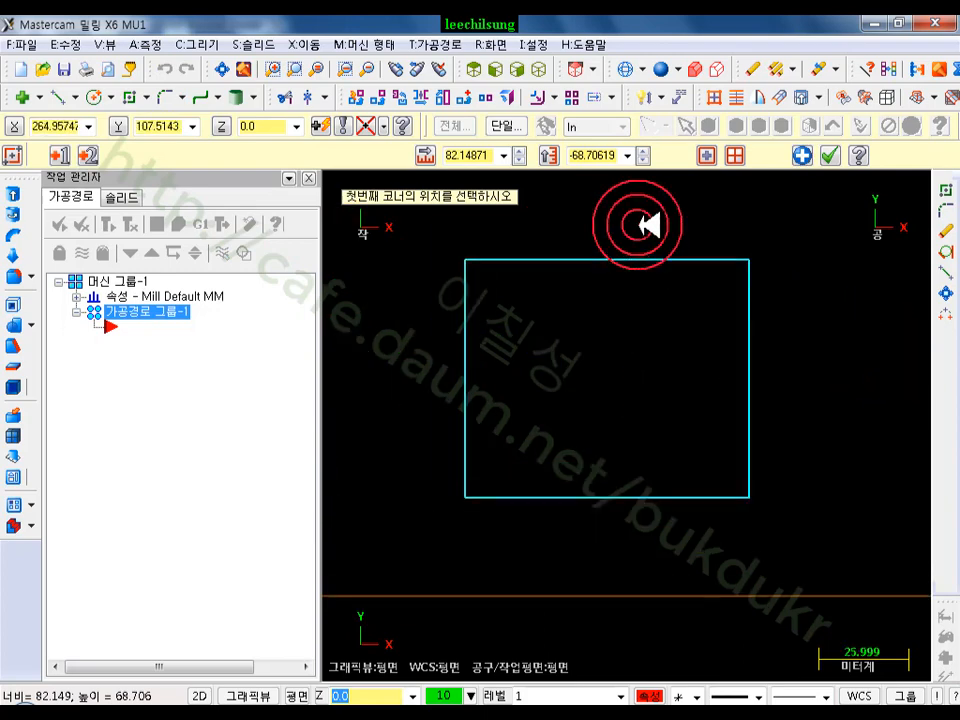
{"action": "left_click", "coordinate": [829, 155]}
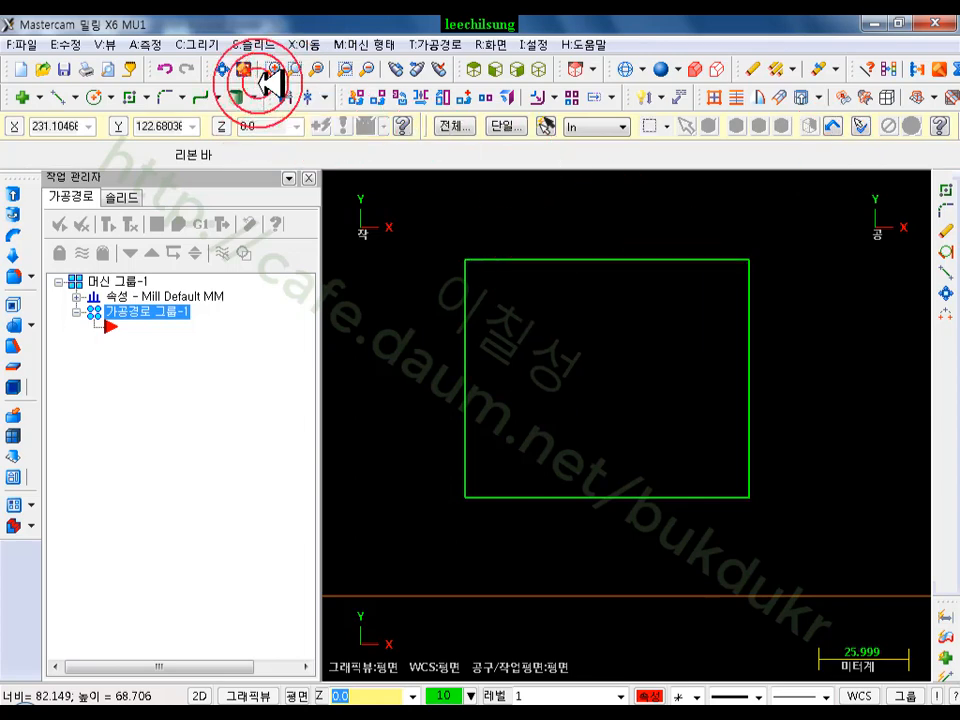
Create a full-circle fillet of 5 mm radius in the rectangle's upper-right corner without trimming, and hide the operations manager
{"action": "left_click", "coordinate": [166, 97]}
{"action": "left_click", "coordinate": [664, 261]}
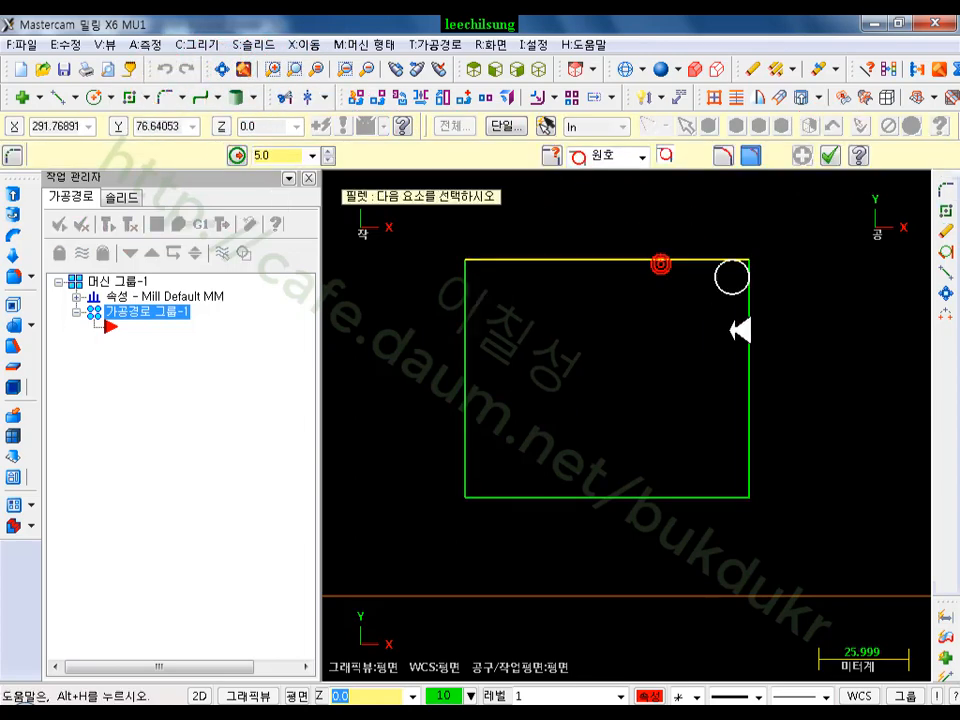
{"action": "left_click", "coordinate": [745, 349]}
{"action": "scroll", "coordinate": [766, 231], "scroll_direction": "up", "scroll_amount": 1}
{"action": "scroll", "coordinate": [700, 260], "scroll_direction": "up", "scroll_amount": 4}
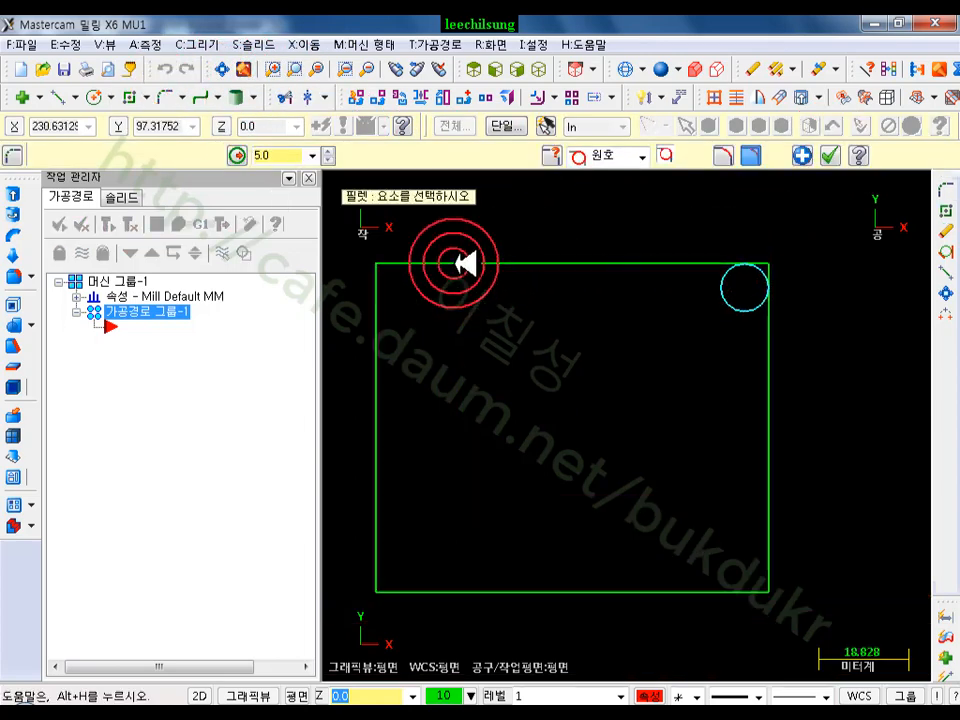
{"action": "left_click", "coordinate": [311, 180]}
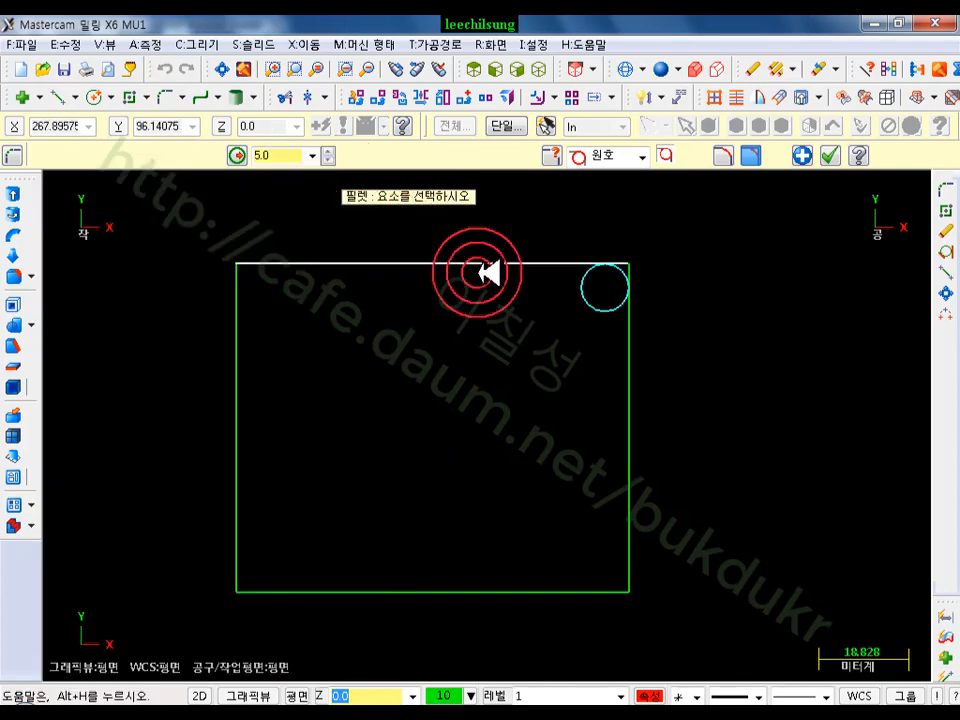
{"action": "scroll", "coordinate": [489, 270], "scroll_direction": "up", "scroll_amount": 1}
Try the inverse and circle styles on the rectangle's corner fillet, and set it to the clearance style (여유)
{"action": "left_click", "coordinate": [643, 156]}
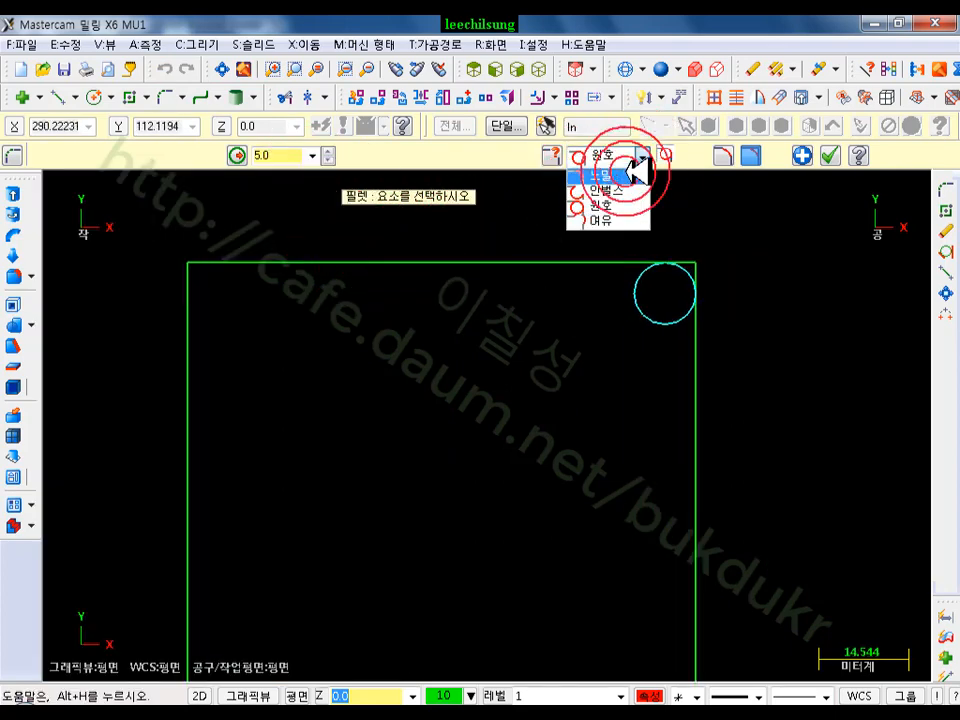
{"action": "left_click", "coordinate": [607, 188]}
{"action": "scroll", "coordinate": [860, 292], "scroll_direction": "down", "scroll_amount": 1}
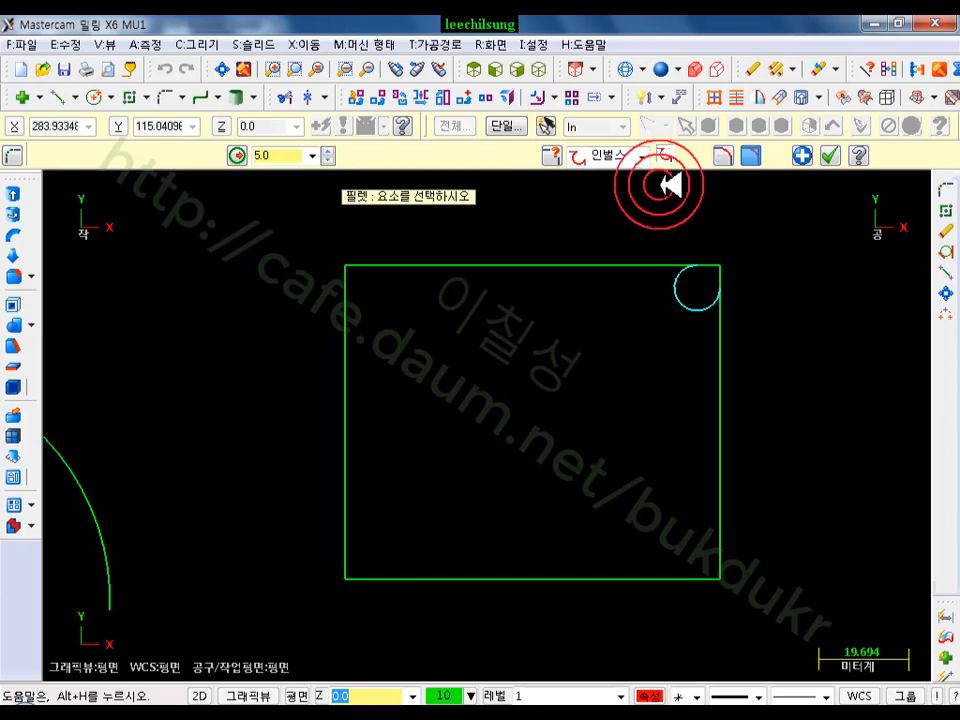
{"action": "left_click", "coordinate": [645, 156]}
{"action": "left_click", "coordinate": [600, 204]}
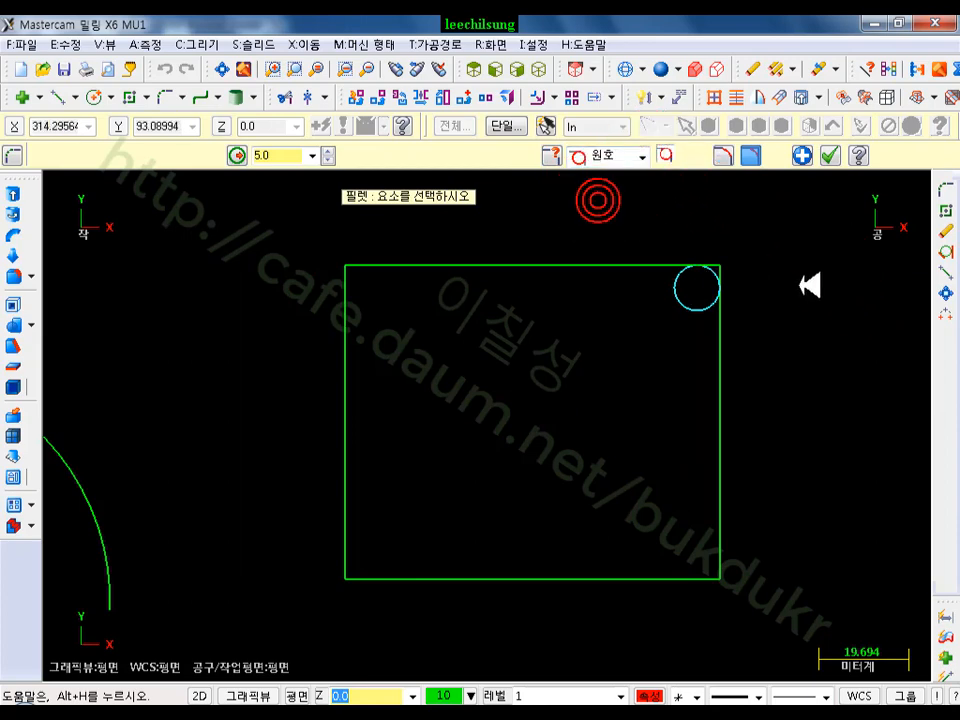
{"action": "left_click", "coordinate": [643, 156]}
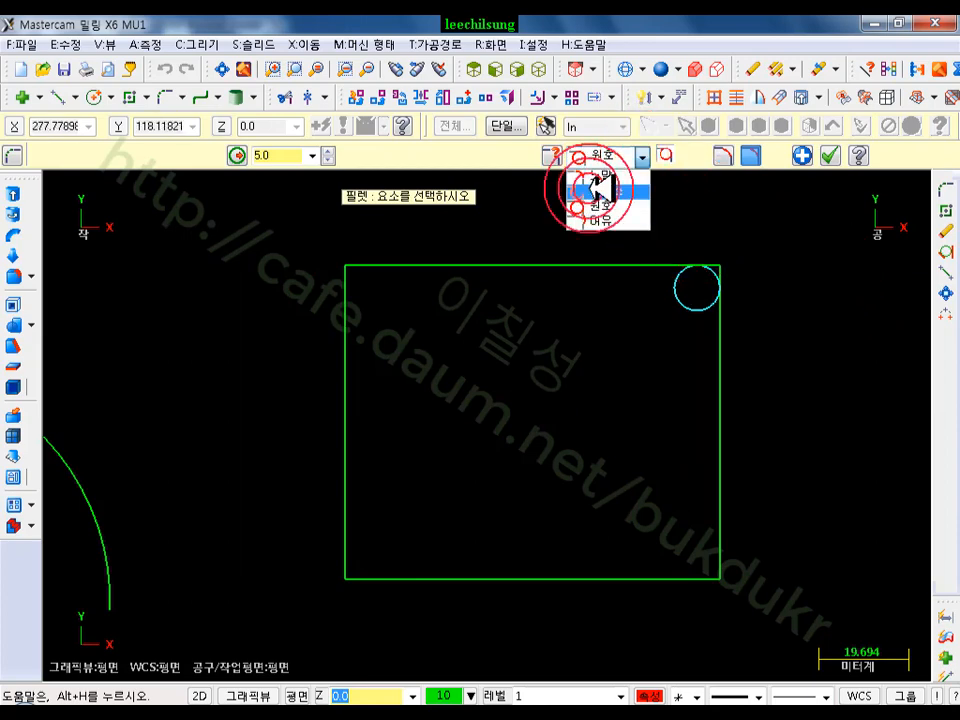
{"action": "left_click", "coordinate": [600, 221]}
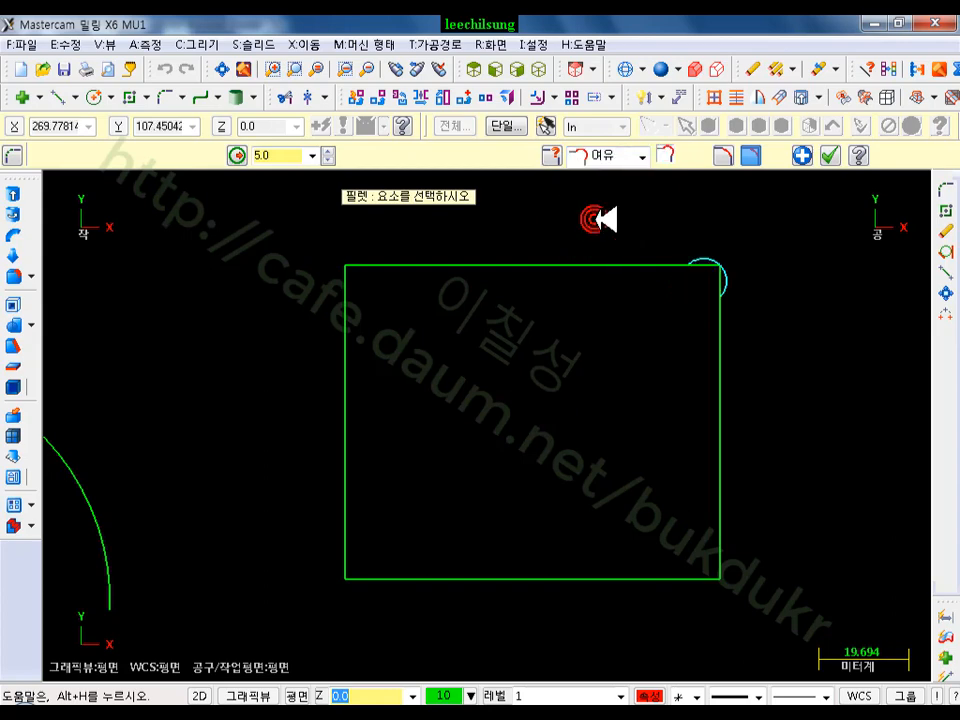
{"action": "left_click", "coordinate": [823, 400]}
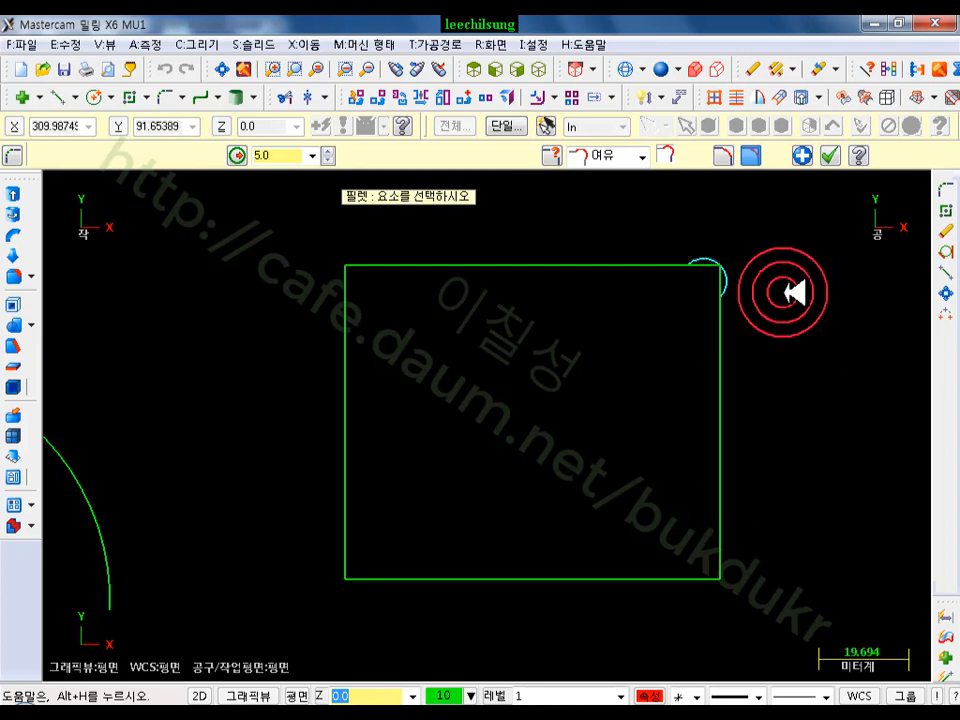
Create clearance-style fillets of 5 mm radius on the rectangle's remaining three corners and finish the fillet command
{"action": "left_click", "coordinate": [430, 262]}
{"action": "left_click", "coordinate": [346, 480]}
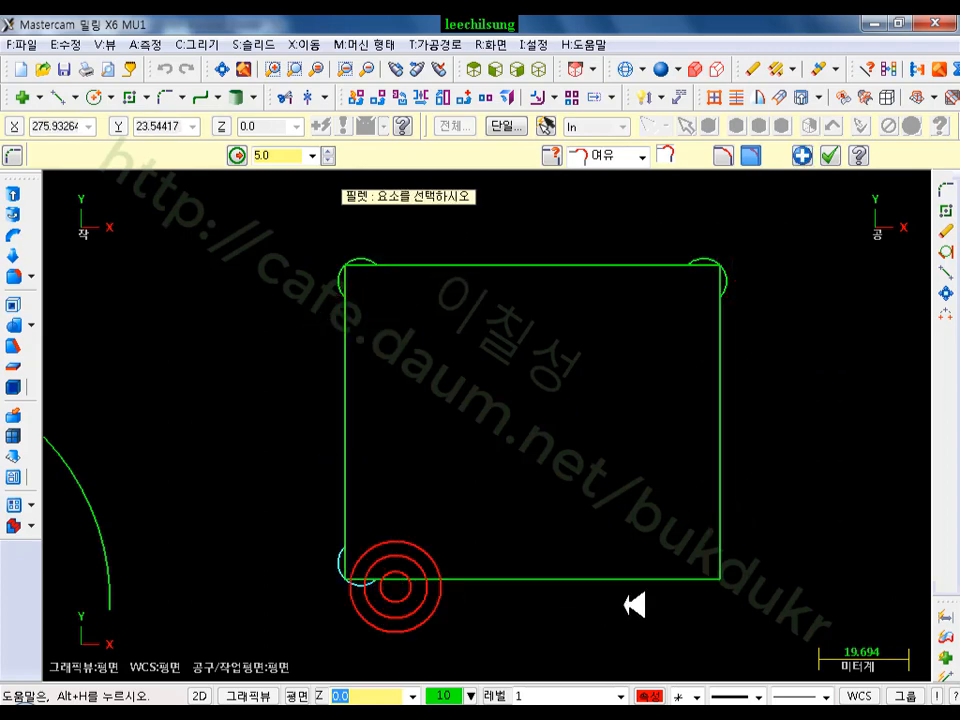
{"action": "left_click", "coordinate": [628, 580]}
{"action": "left_click", "coordinate": [716, 474]}
{"action": "left_click", "coordinate": [829, 155]}
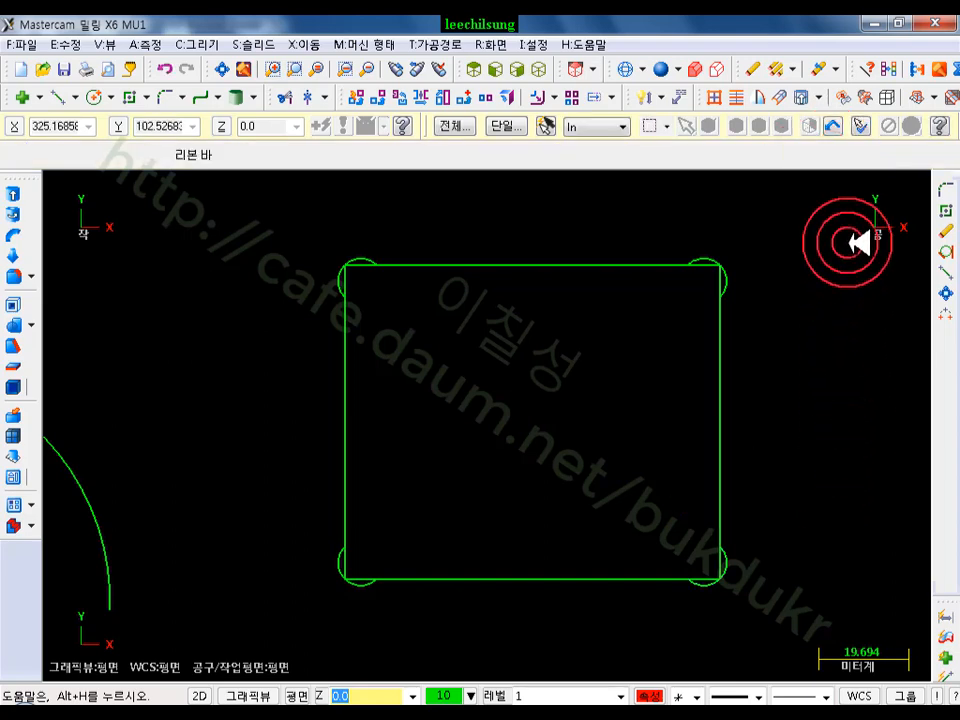
Select the four clearance fillet arcs at the rectangle's corners
{"action": "scroll", "coordinate": [858, 242], "scroll_direction": "up", "scroll_amount": 3}
{"action": "scroll", "coordinate": [692, 208], "scroll_direction": "down", "scroll_amount": 4}
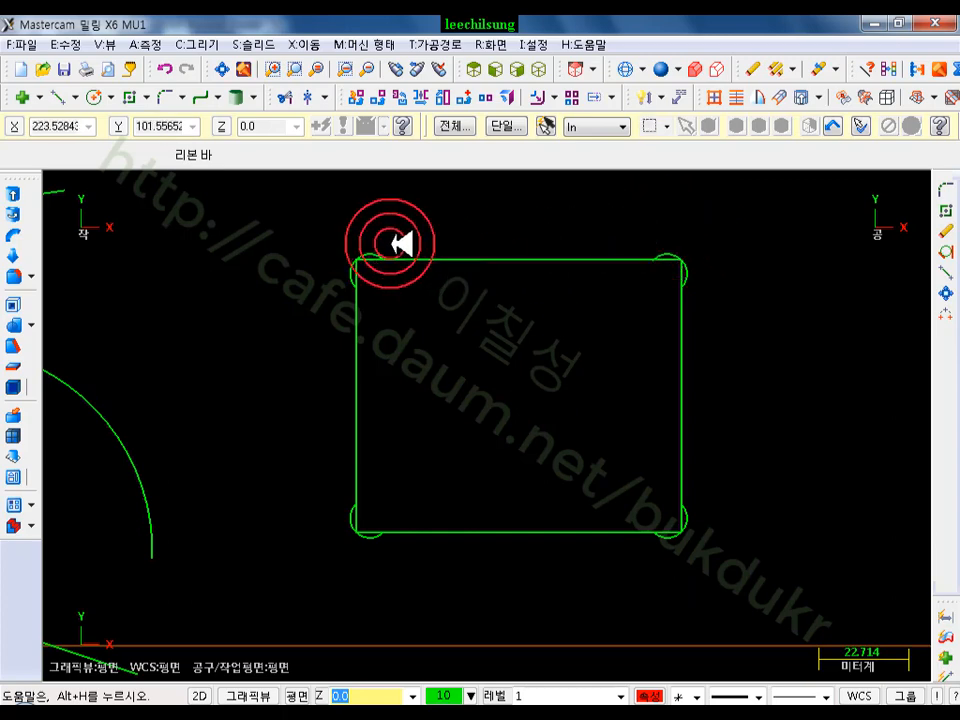
{"action": "left_click", "coordinate": [670, 252]}
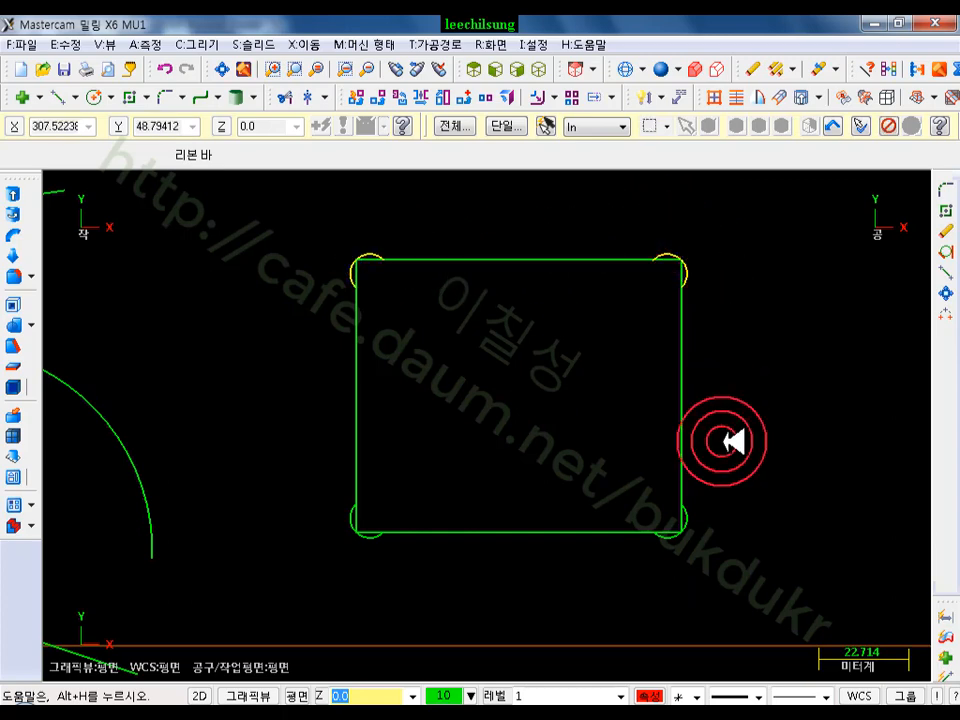
{"action": "left_click", "coordinate": [691, 533]}
{"action": "left_click", "coordinate": [364, 553]}
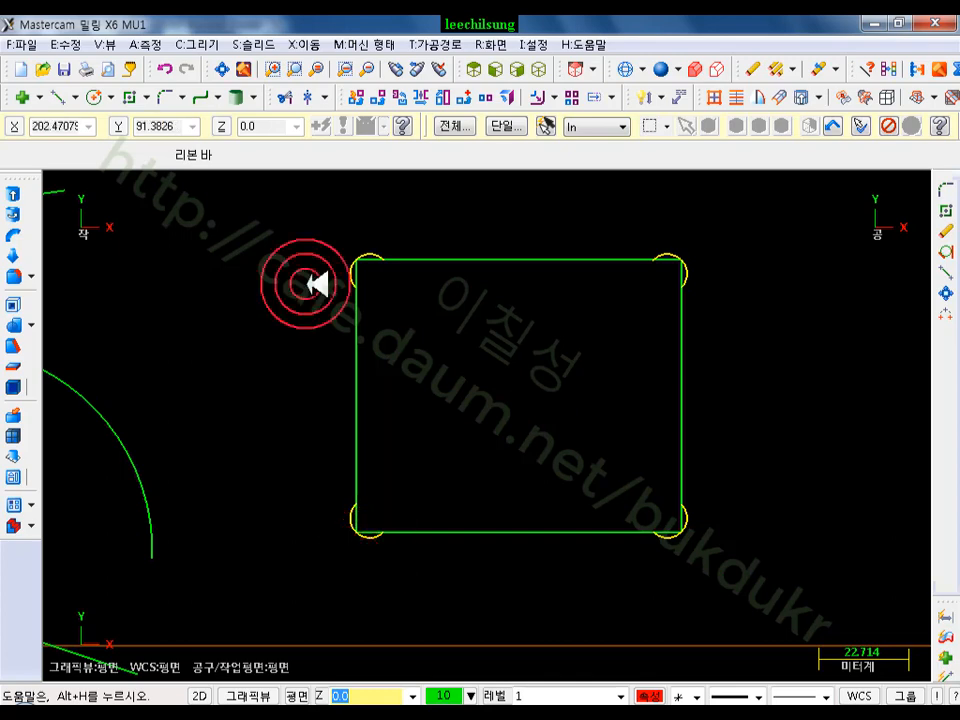
Draw lines along the rectangle's four sides between the fillet arc ends, about 68 mm long horizontally and 54.6 mm vertically
{"action": "left_click", "coordinate": [52, 97]}
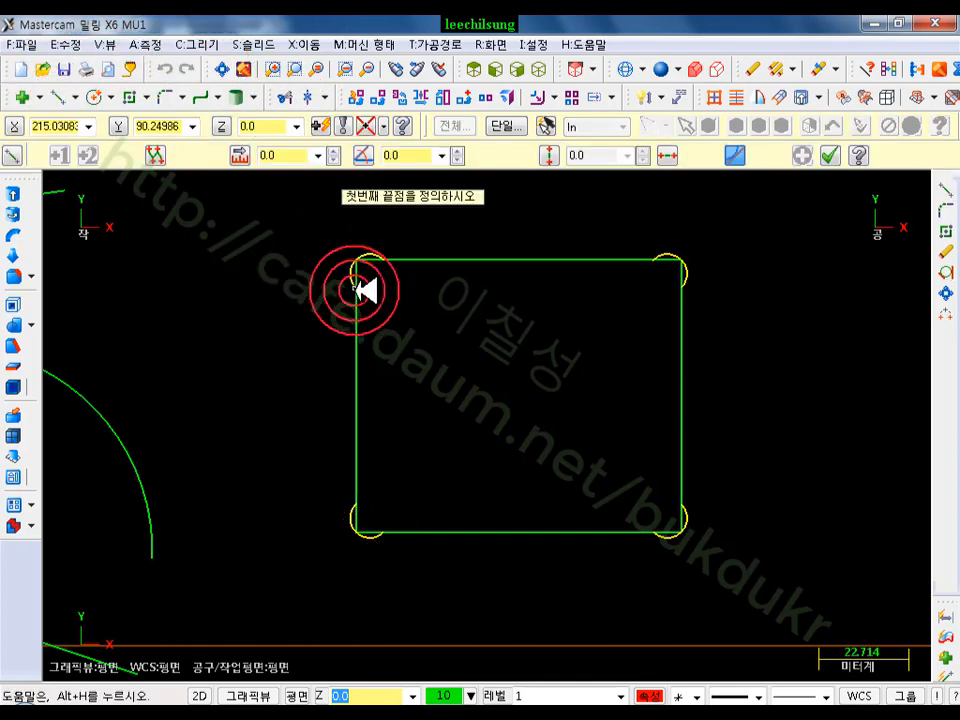
{"action": "left_click", "coordinate": [357, 289]}
{"action": "left_click", "coordinate": [356, 504]}
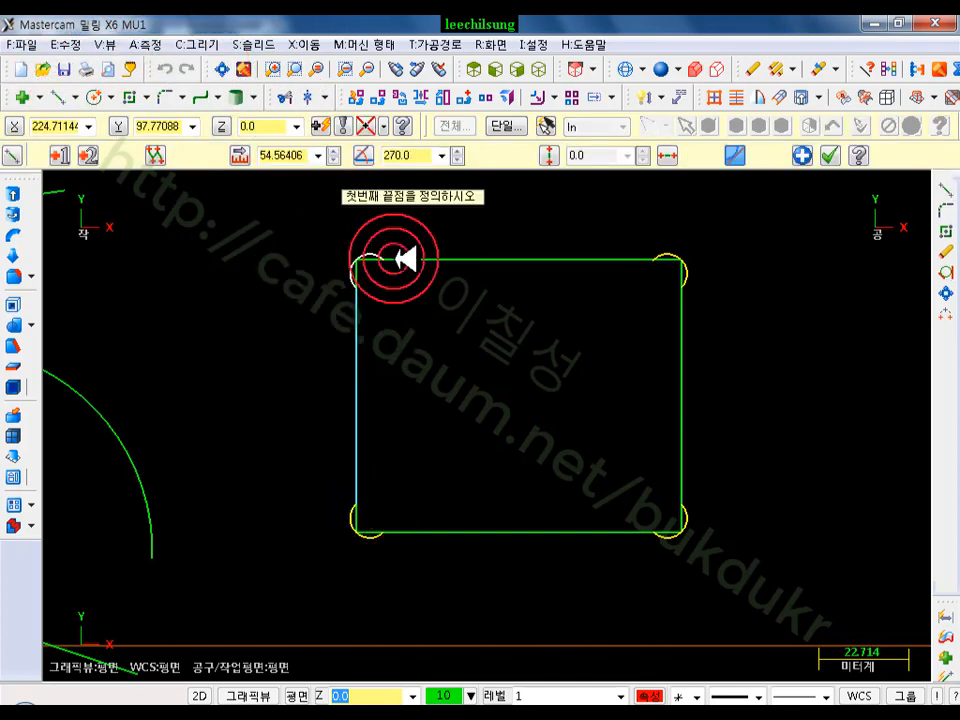
{"action": "left_click", "coordinate": [383, 262]}
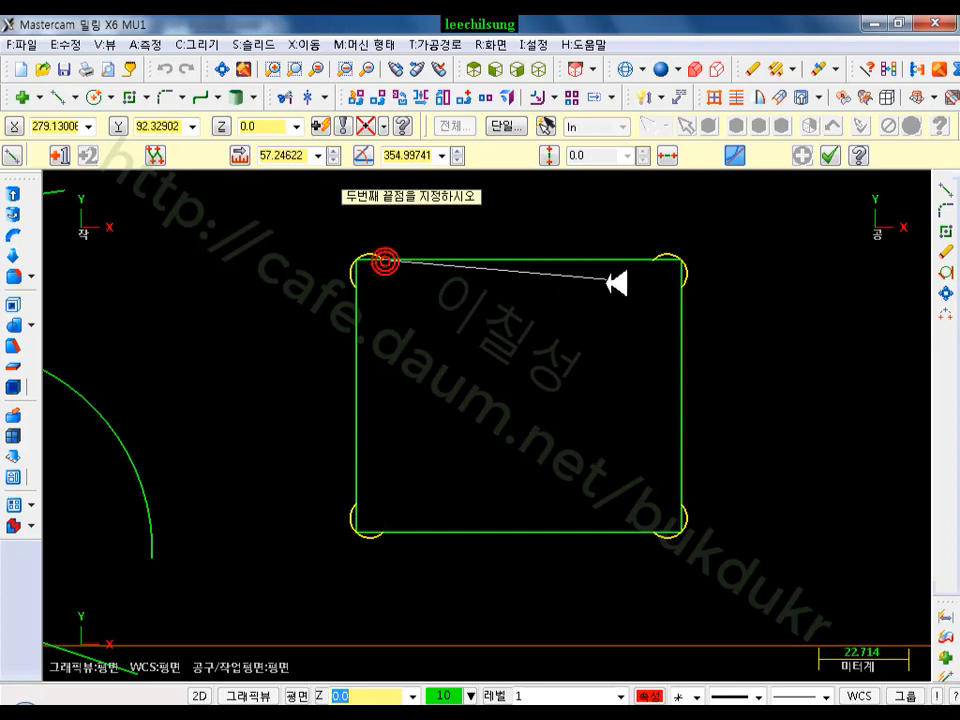
{"action": "left_click", "coordinate": [657, 258]}
{"action": "left_click", "coordinate": [686, 291]}
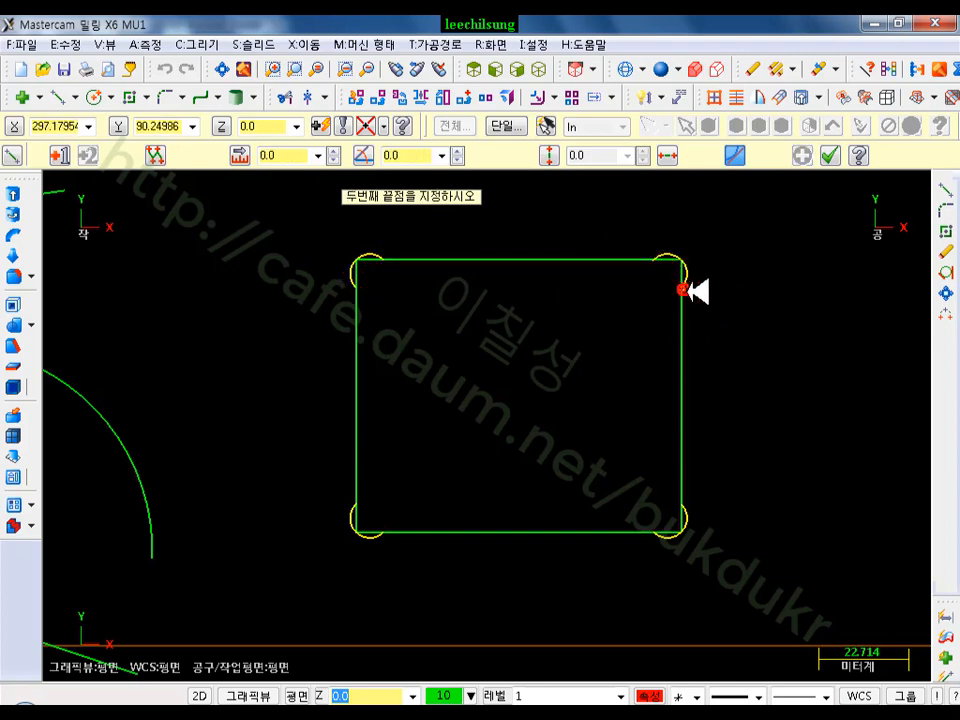
{"action": "left_click", "coordinate": [692, 510]}
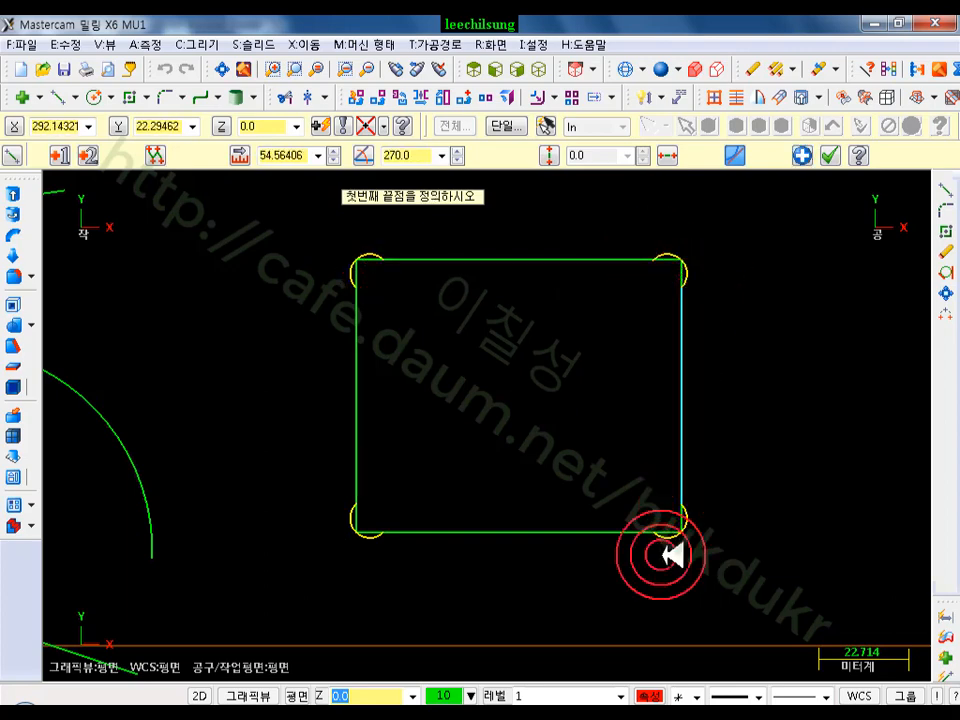
{"action": "left_click", "coordinate": [655, 534]}
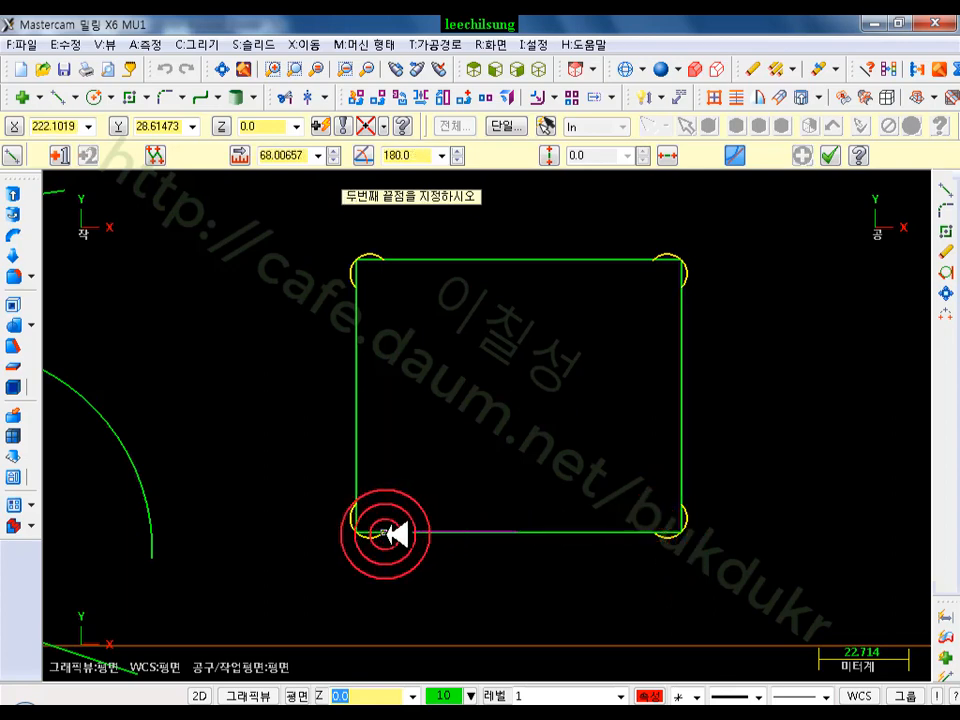
{"action": "left_click", "coordinate": [385, 533]}
{"action": "left_click", "coordinate": [829, 155]}
{"action": "left_click", "coordinate": [733, 315]}
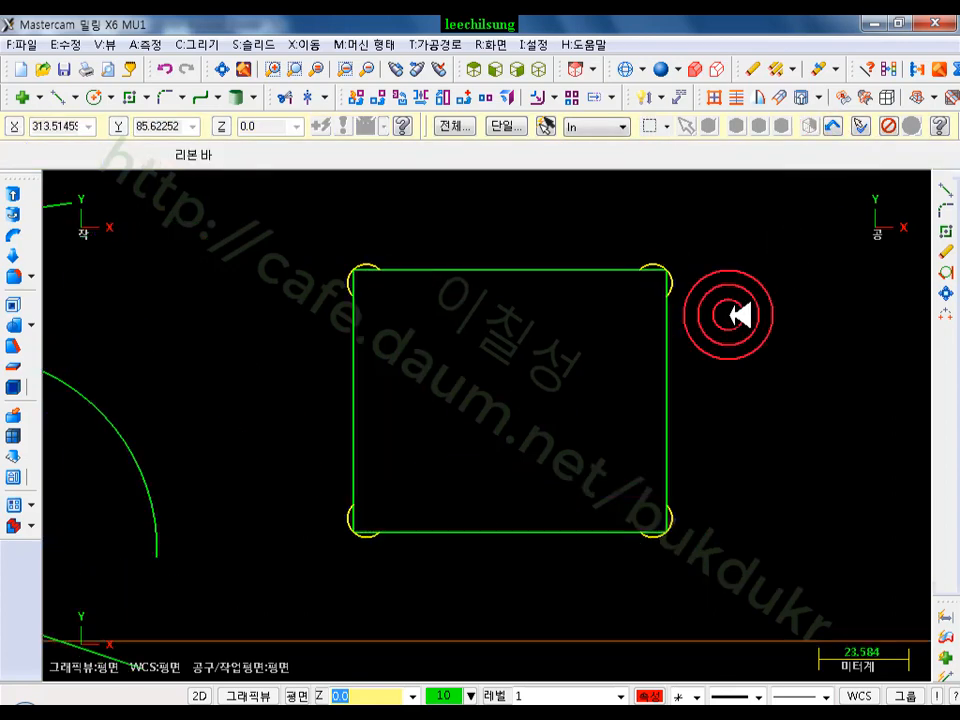
Clear the selection and chain-select the closed outline made of the four corner arcs and the shortened side lines
{"action": "key", "text": "Escape"}
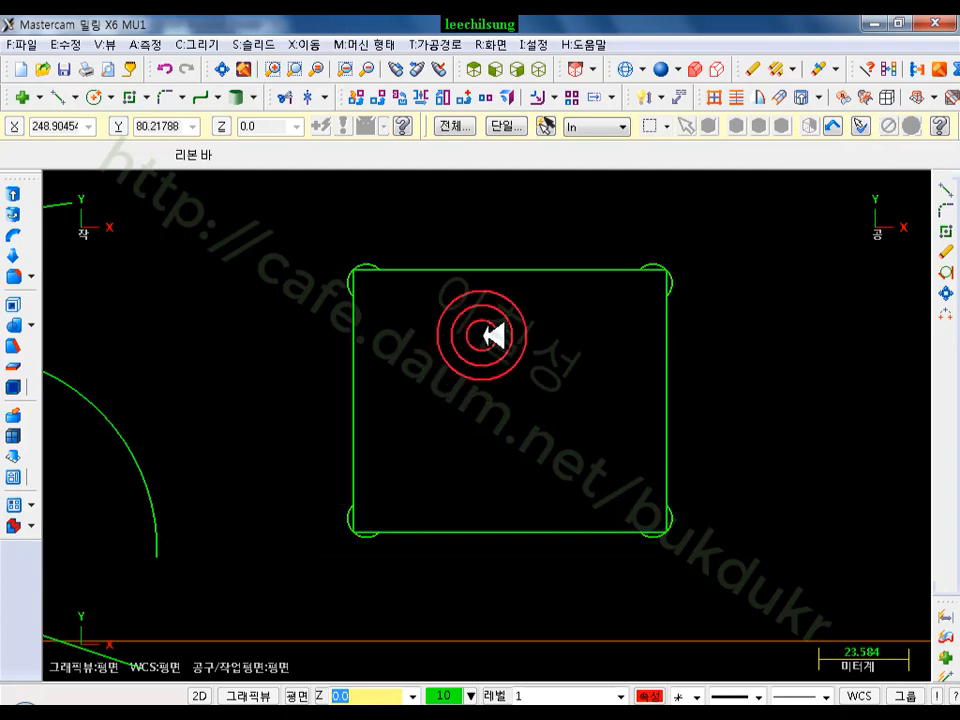
{"action": "left_click", "coordinate": [347, 282]}
{"action": "scroll", "coordinate": [474, 410], "scroll_direction": "up", "scroll_amount": 1}
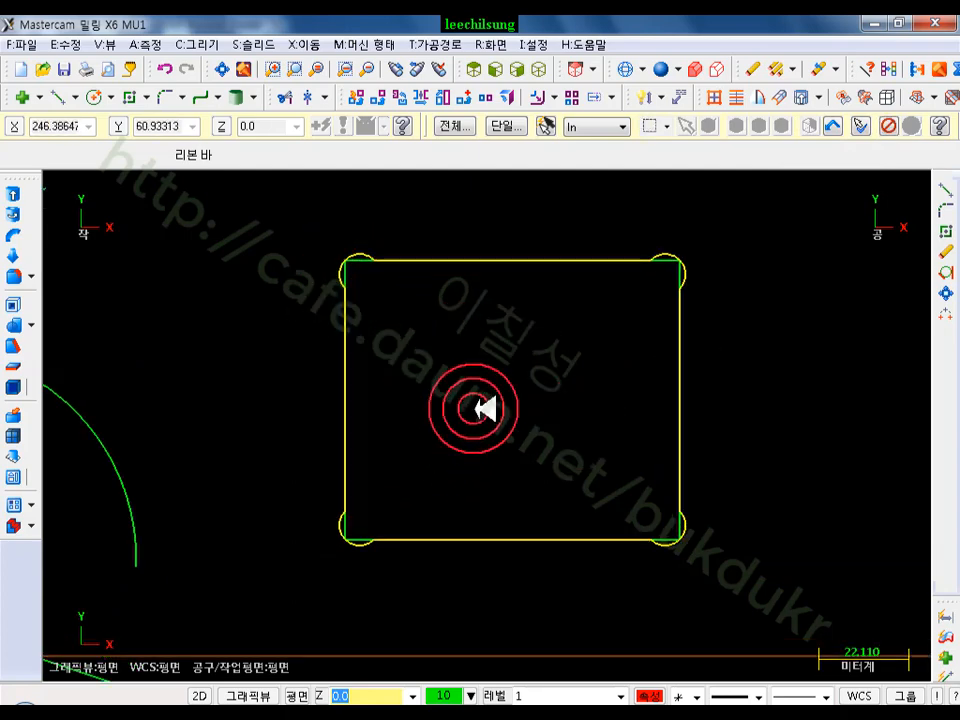
{"action": "scroll", "coordinate": [497, 428], "scroll_direction": "up", "scroll_amount": 2}
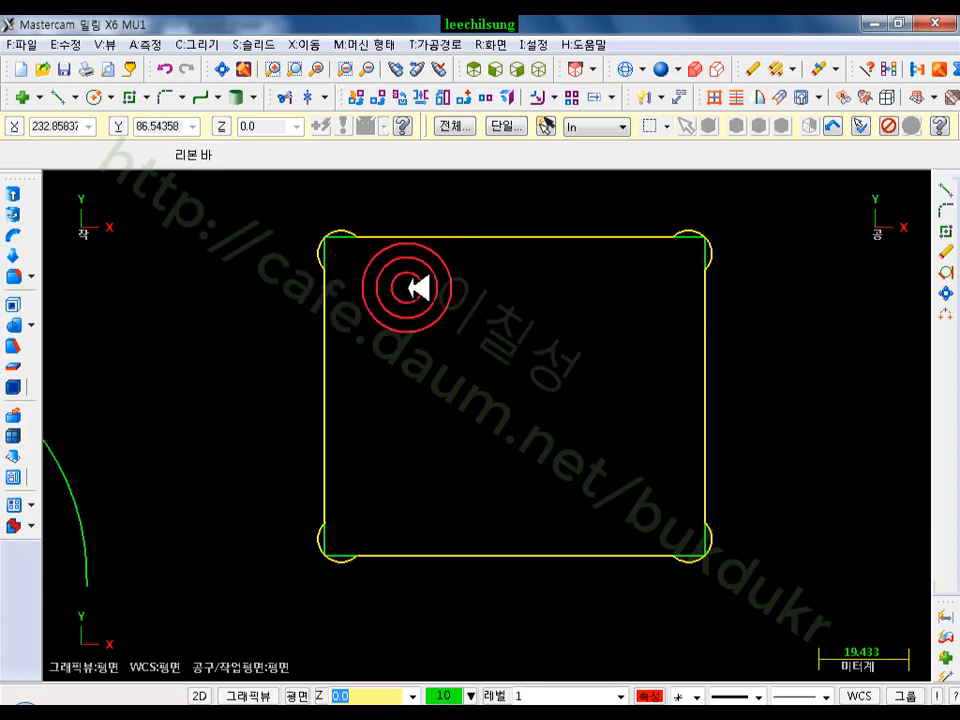
{"action": "scroll", "coordinate": [360, 220], "scroll_direction": "up", "scroll_amount": 1}
{"action": "scroll", "coordinate": [360, 218], "scroll_direction": "up", "scroll_amount": 3}
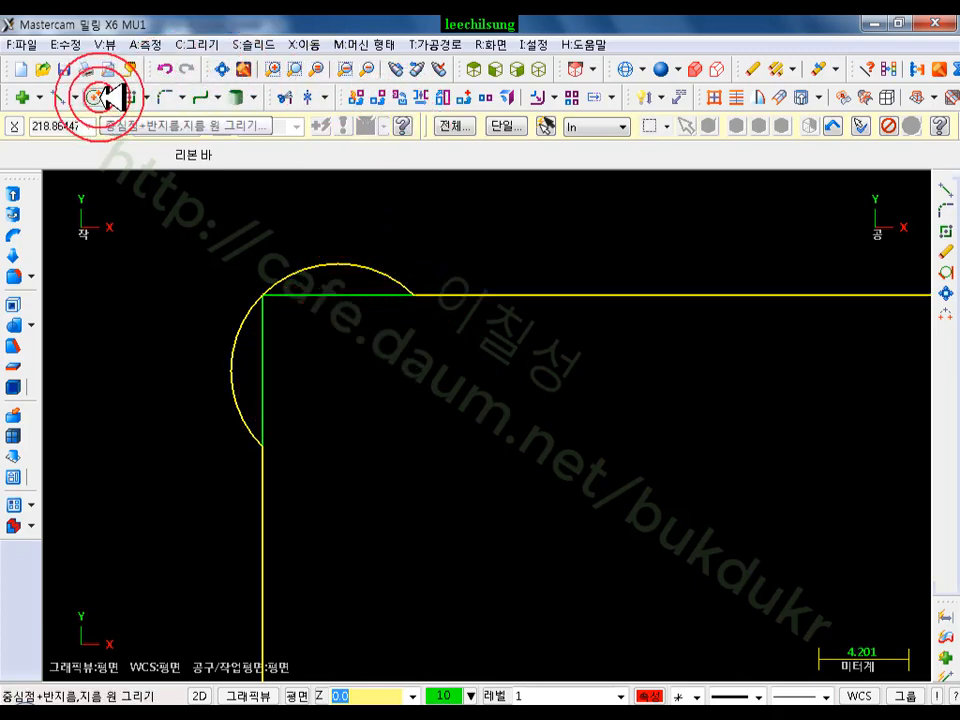
Draw three overlapping circles of 10 mm diameter inside the rectangle's upper-left corner, two above each other and one beside the first
{"action": "left_click", "coordinate": [95, 97]}
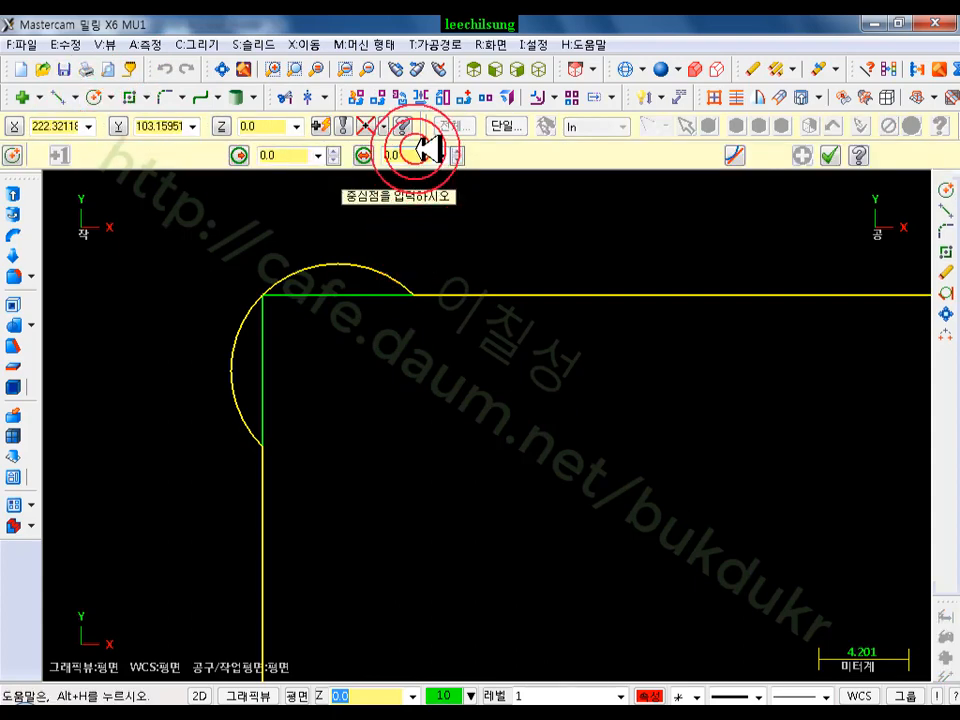
{"action": "left_click", "coordinate": [400, 154]}
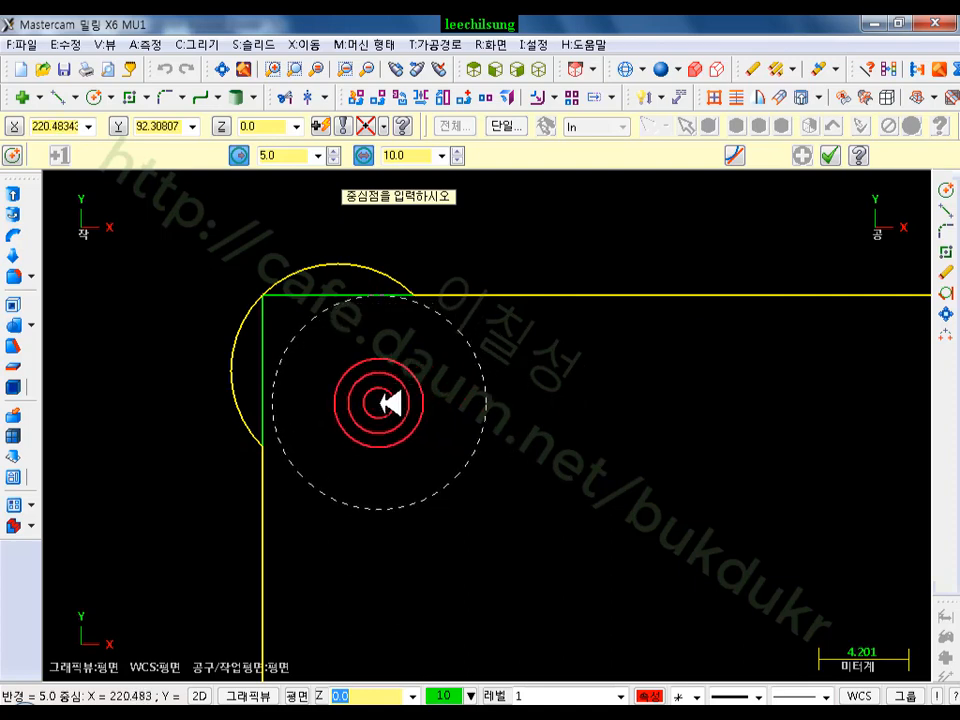
{"action": "left_click", "coordinate": [377, 405]}
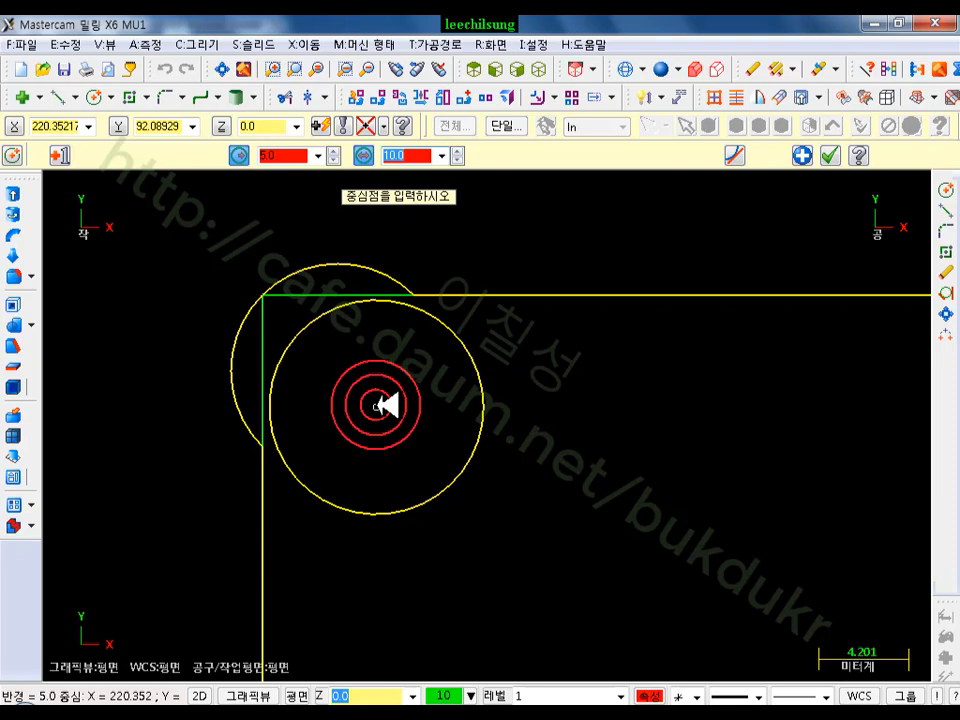
{"action": "left_click", "coordinate": [381, 513]}
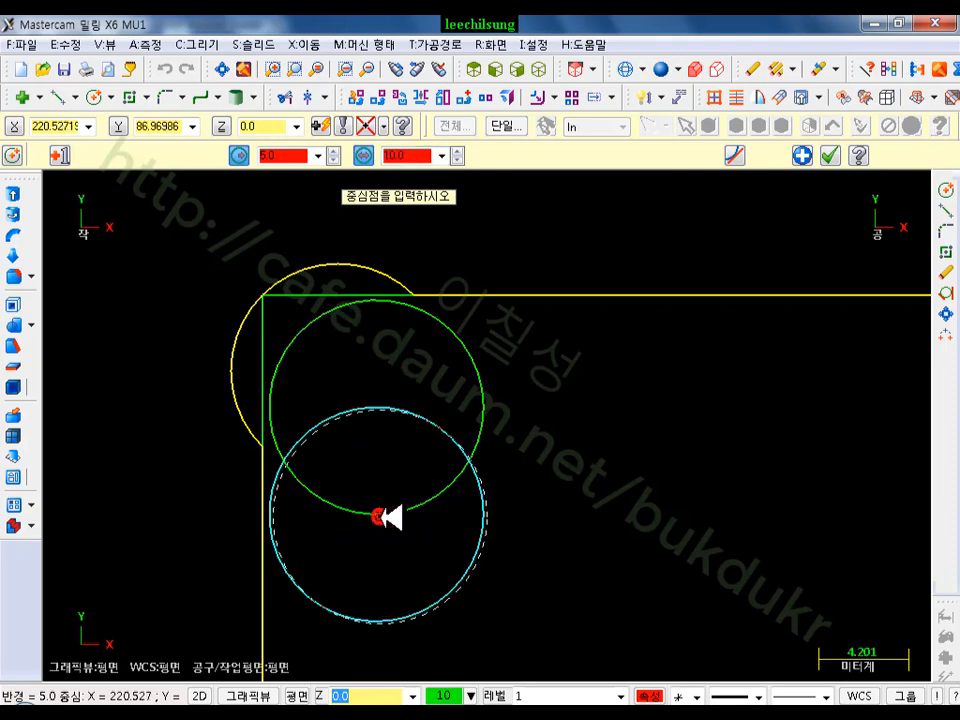
{"action": "left_click", "coordinate": [489, 404]}
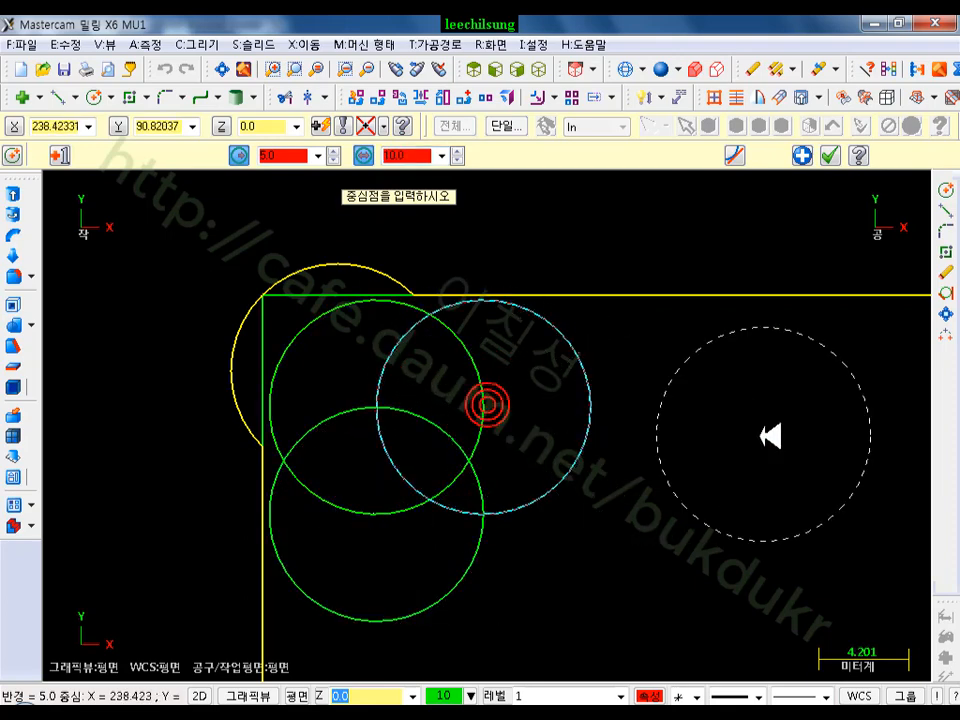
{"action": "left_click", "coordinate": [829, 155]}
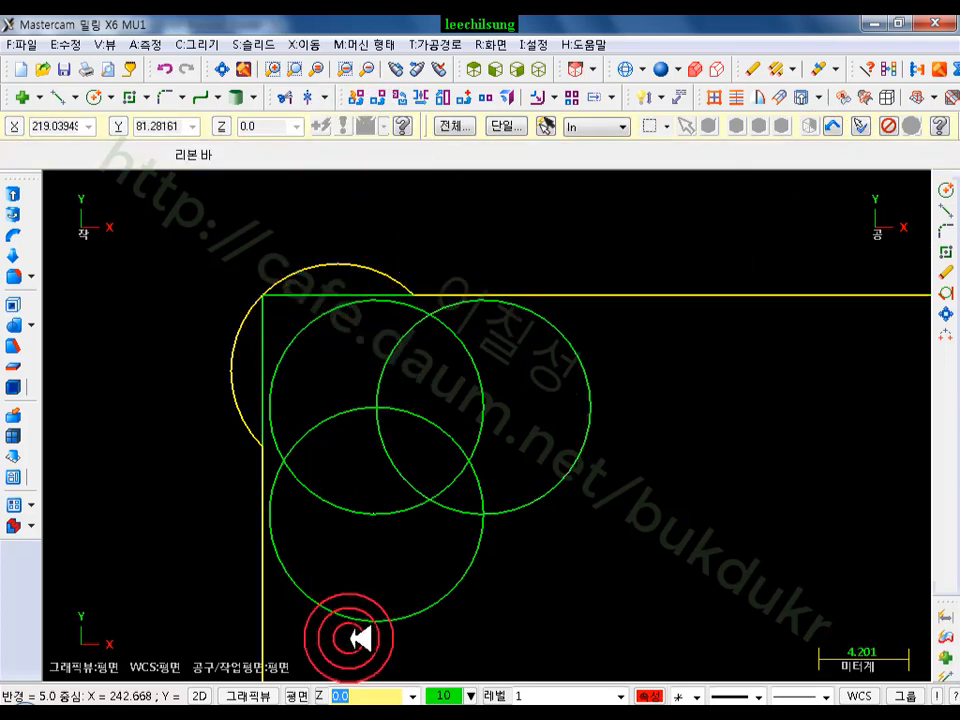
{"action": "left_click", "coordinate": [276, 305]}
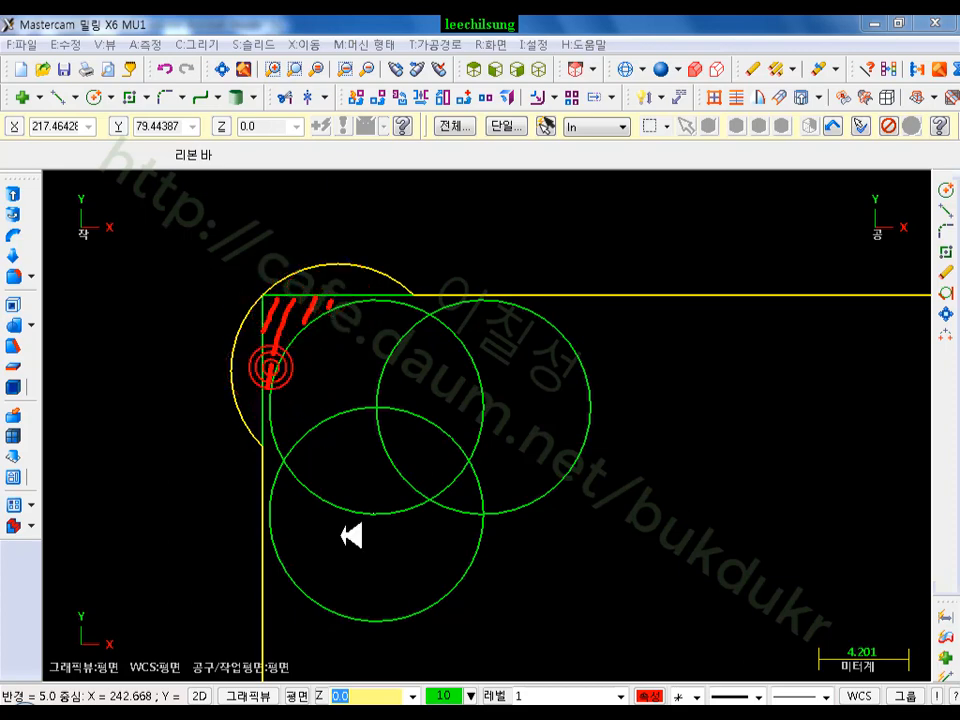
{"action": "left_click", "coordinate": [331, 352]}
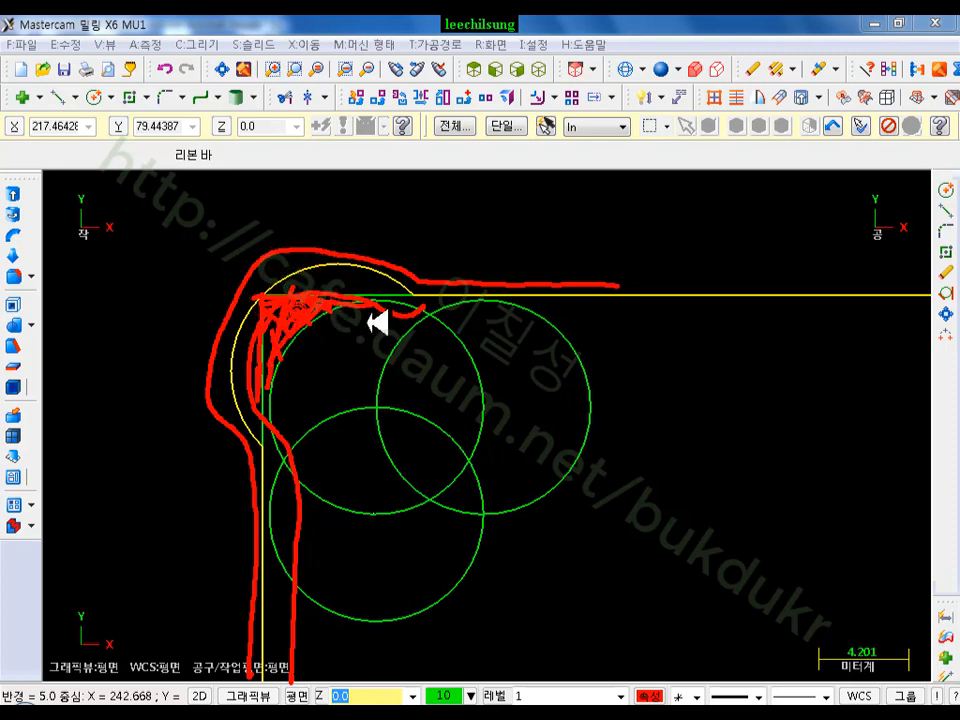
{"action": "right_click", "coordinate": [516, 240]}
{"action": "left_click", "coordinate": [572, 438]}
{"action": "left_click", "coordinate": [465, 145]}
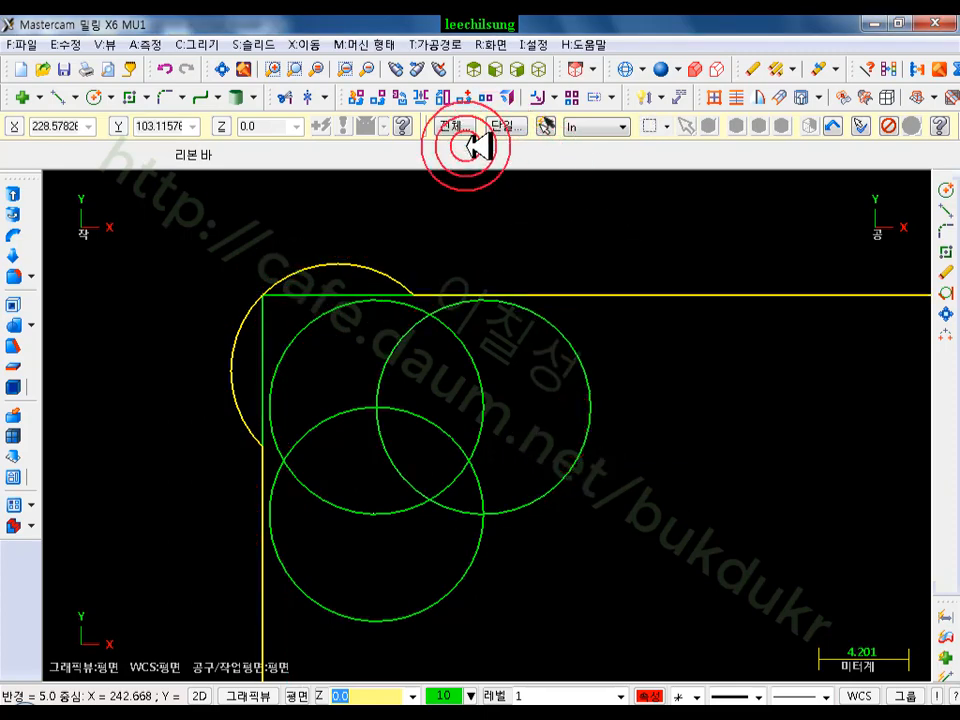
Switch to the PDF manual in Acrobat Reader and read on from the single fillet section to the chain fillet section (필렛 체인)
{"action": "scroll", "coordinate": [290, 238], "scroll_direction": "down", "scroll_amount": 2}
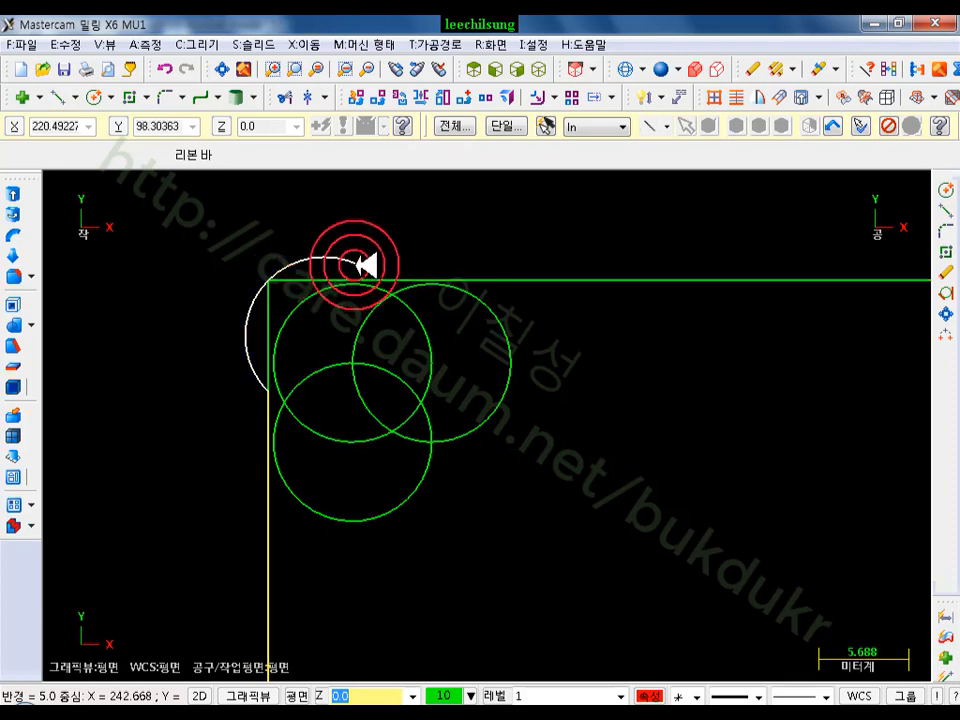
{"action": "scroll", "coordinate": [332, 231], "scroll_direction": "down", "scroll_amount": 1}
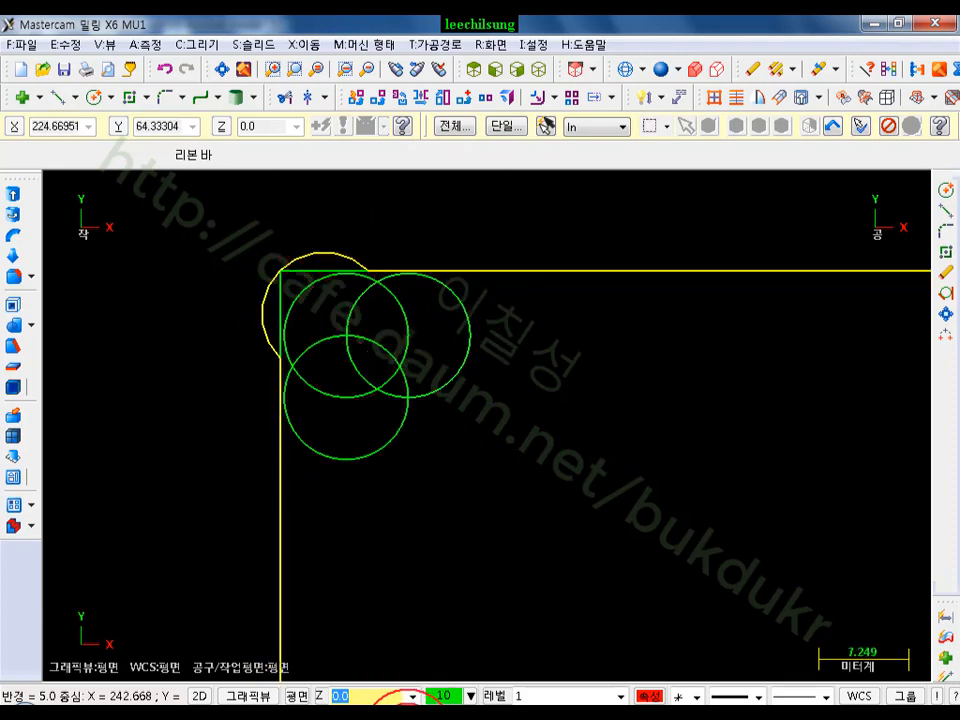
{"action": "left_click", "coordinate": [405, 712]}
{"action": "scroll", "coordinate": [546, 340], "scroll_direction": "down", "scroll_amount": 4}
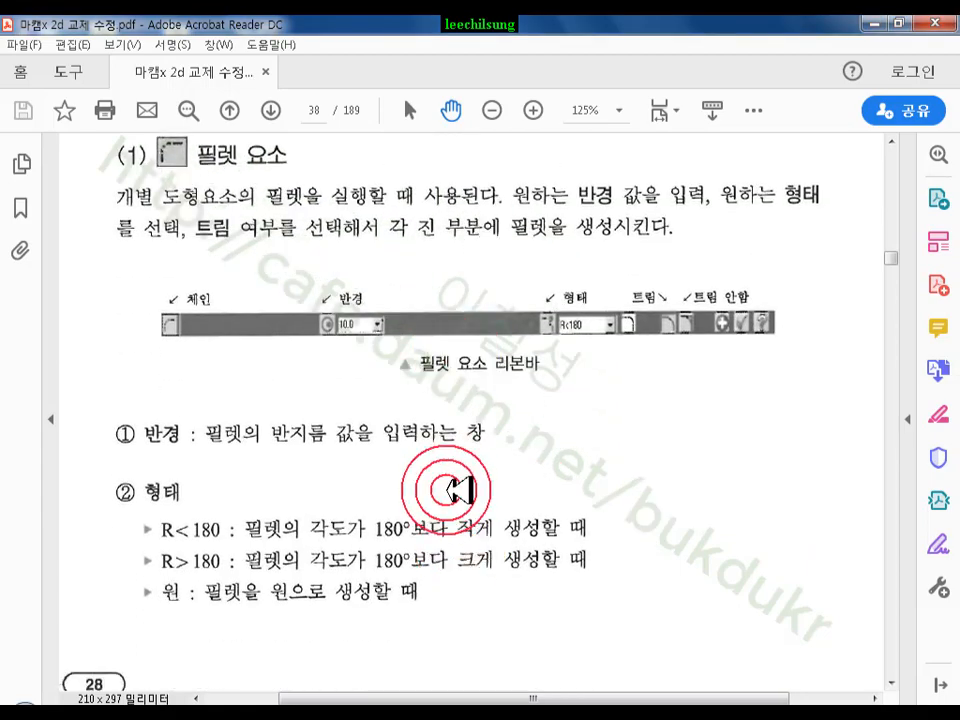
{"action": "scroll", "coordinate": [456, 310], "scroll_direction": "down", "scroll_amount": 8}
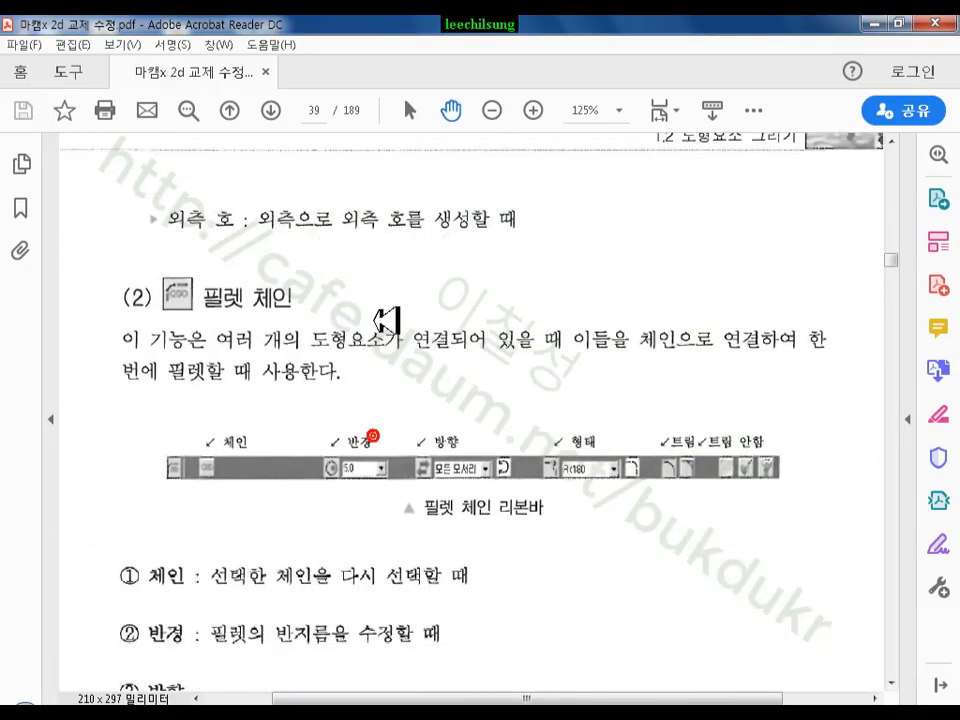
{"action": "scroll", "coordinate": [385, 320], "scroll_direction": "down", "scroll_amount": 1}
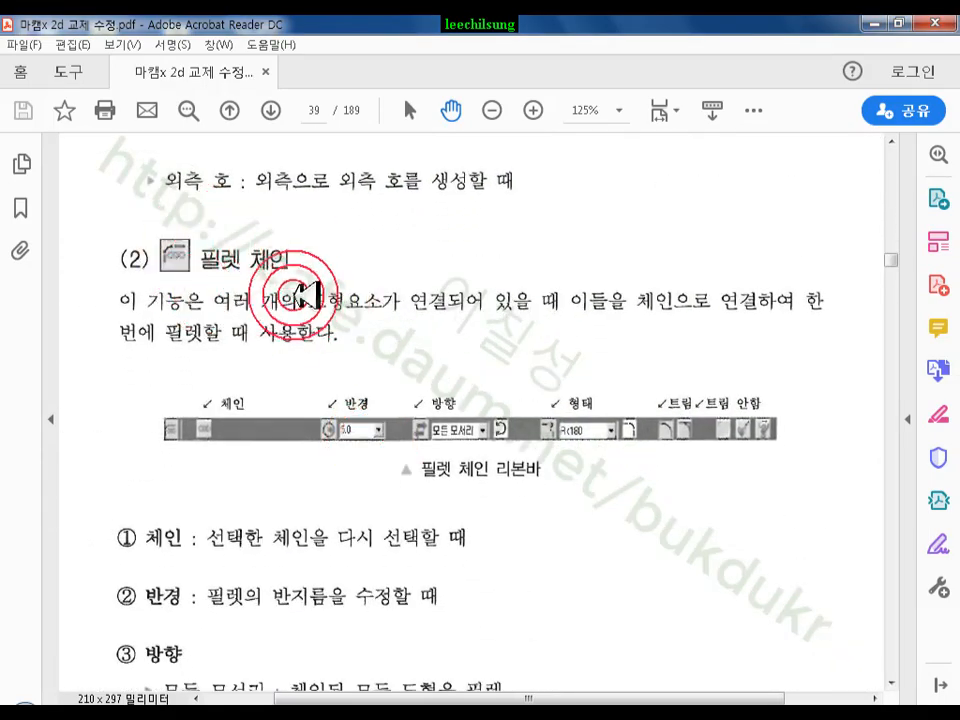
Return to Mastercam, select the plain rectangle's outline, and clear the corner arcs and circles from view so only the rectangle is left
{"action": "left_click", "coordinate": [380, 712]}
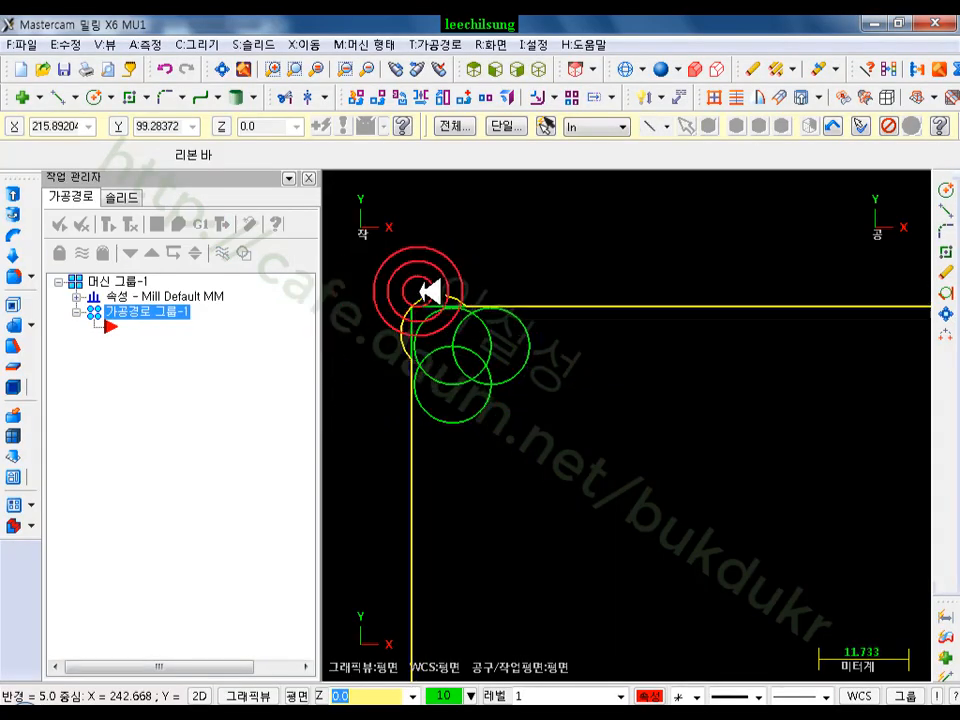
{"action": "scroll", "coordinate": [420, 290], "scroll_direction": "down", "scroll_amount": 3}
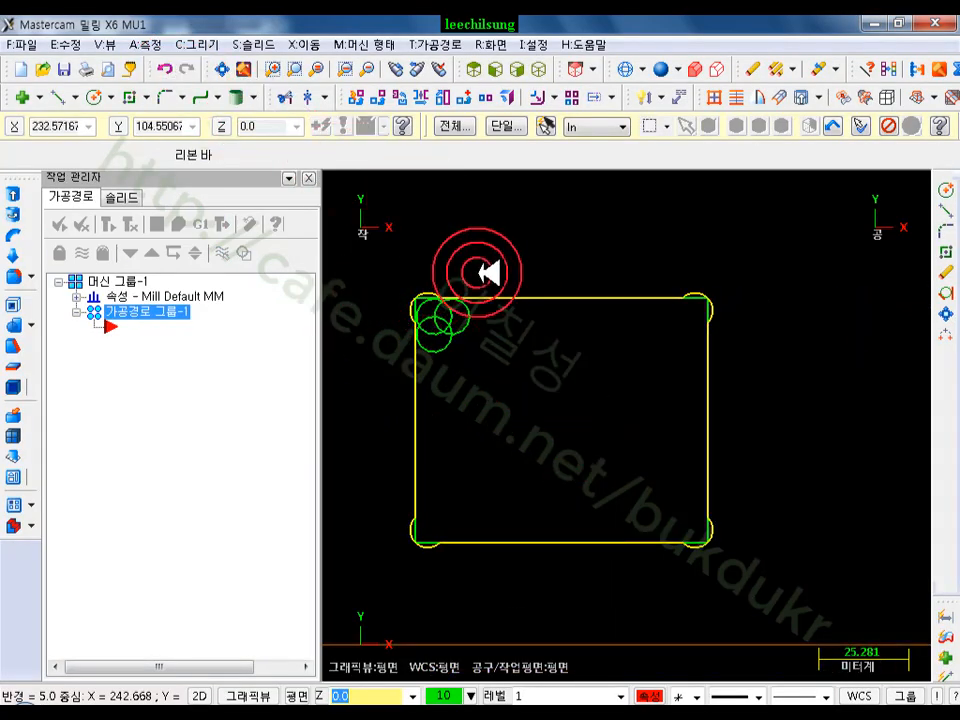
{"action": "key", "text": "Escape"}
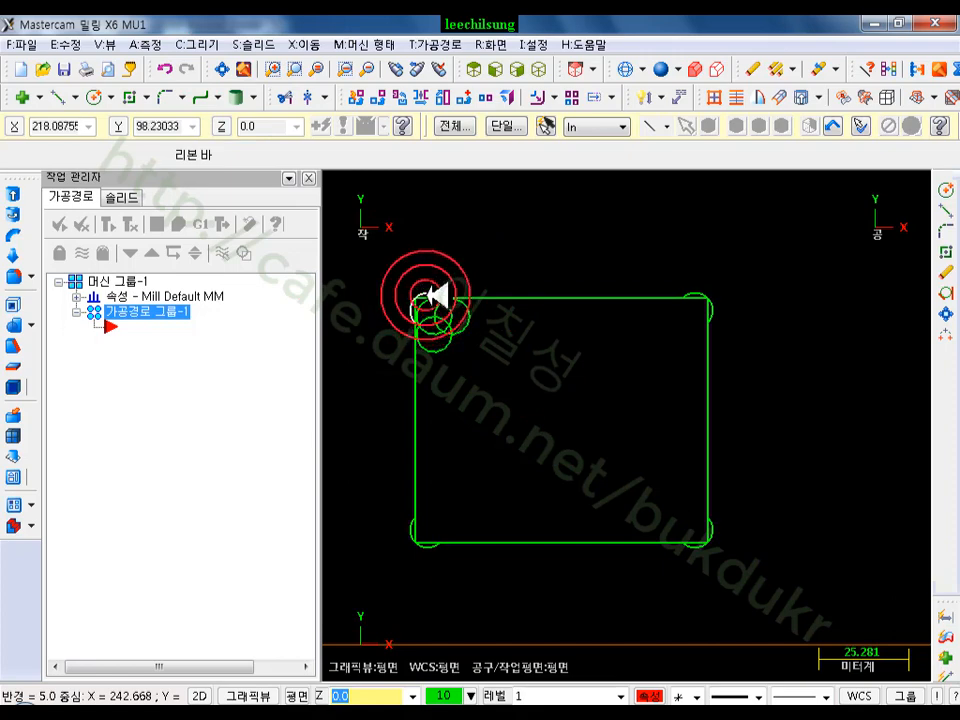
{"action": "left_click", "coordinate": [420, 297]}
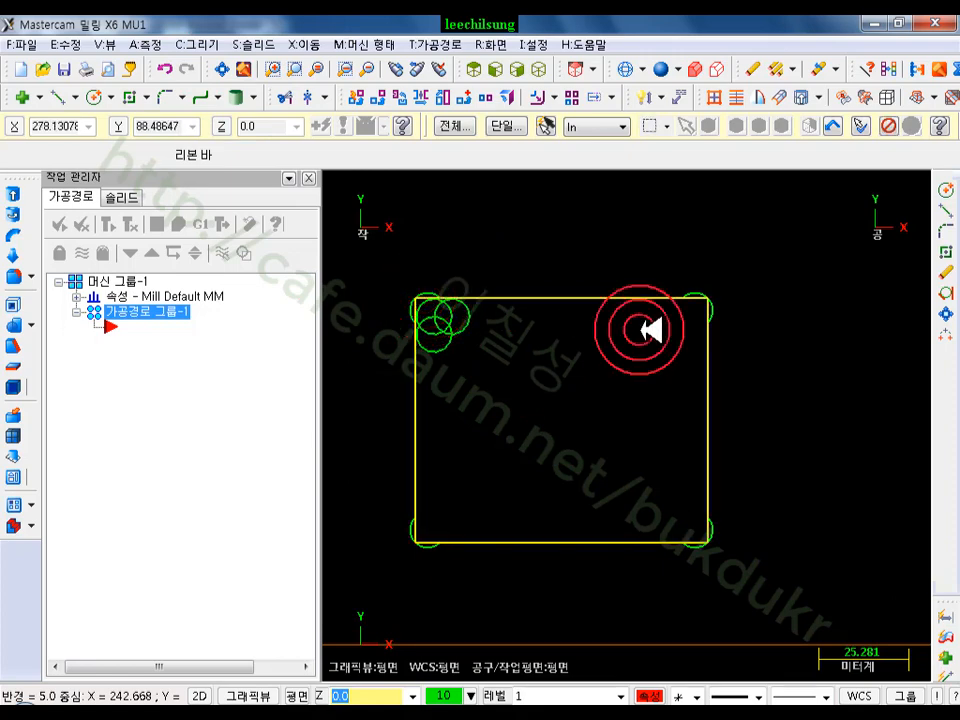
{"action": "key", "text": "Escape"}
{"action": "scroll", "coordinate": [444, 439], "scroll_direction": "up", "scroll_amount": 1}
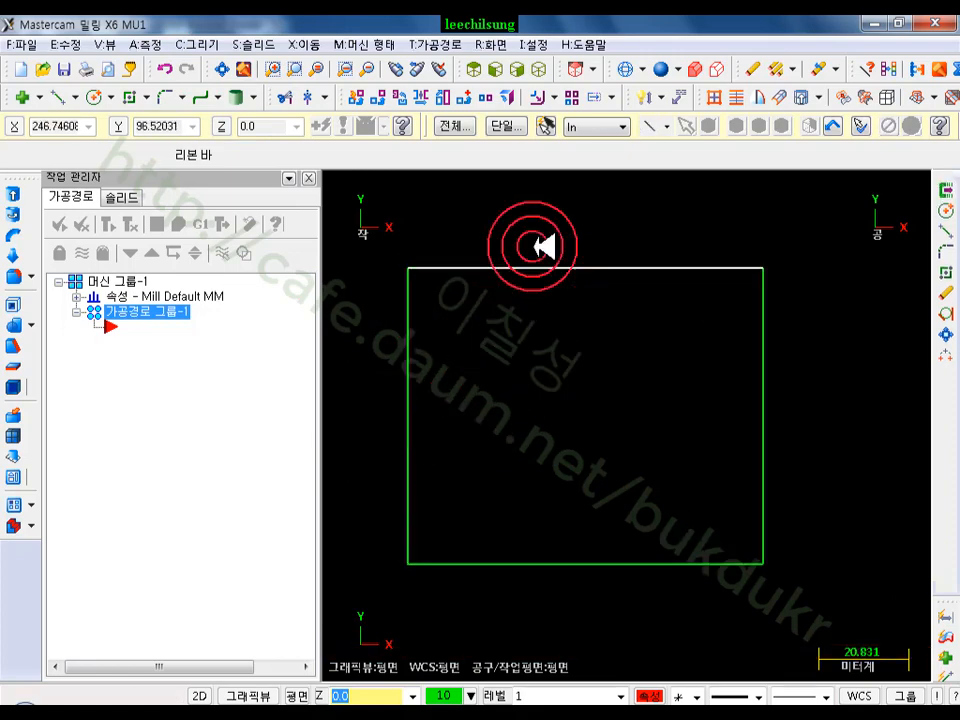
Apply a chain fillet of radius 5.0 to the plain rectangle's whole outline in the normal style (노말)
{"action": "left_click", "coordinate": [190, 97]}
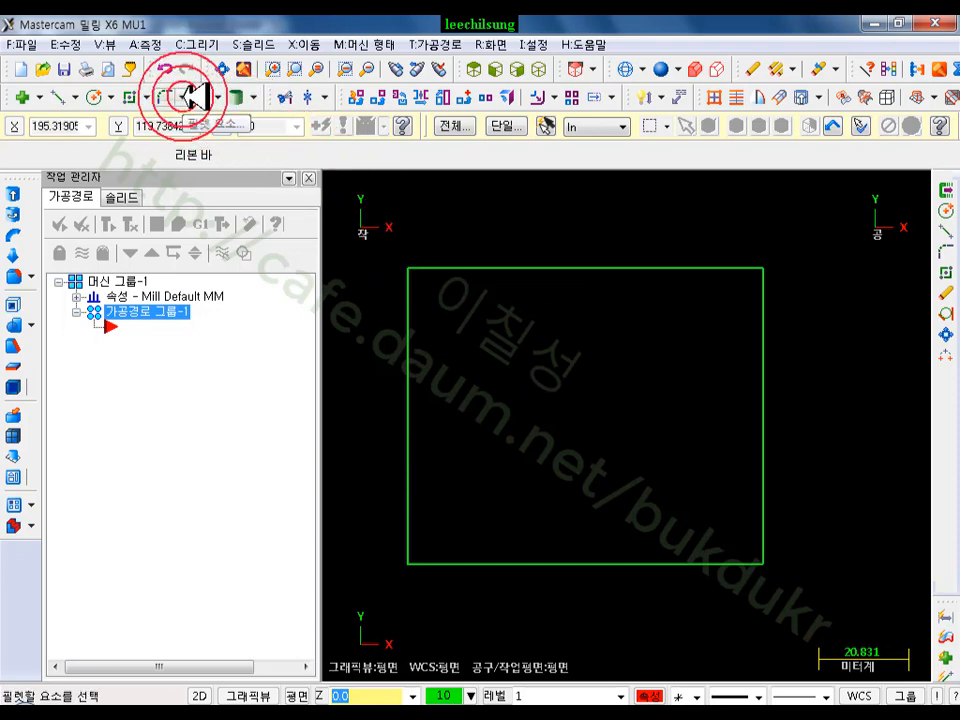
{"action": "left_click", "coordinate": [182, 97]}
{"action": "left_click", "coordinate": [238, 147]}
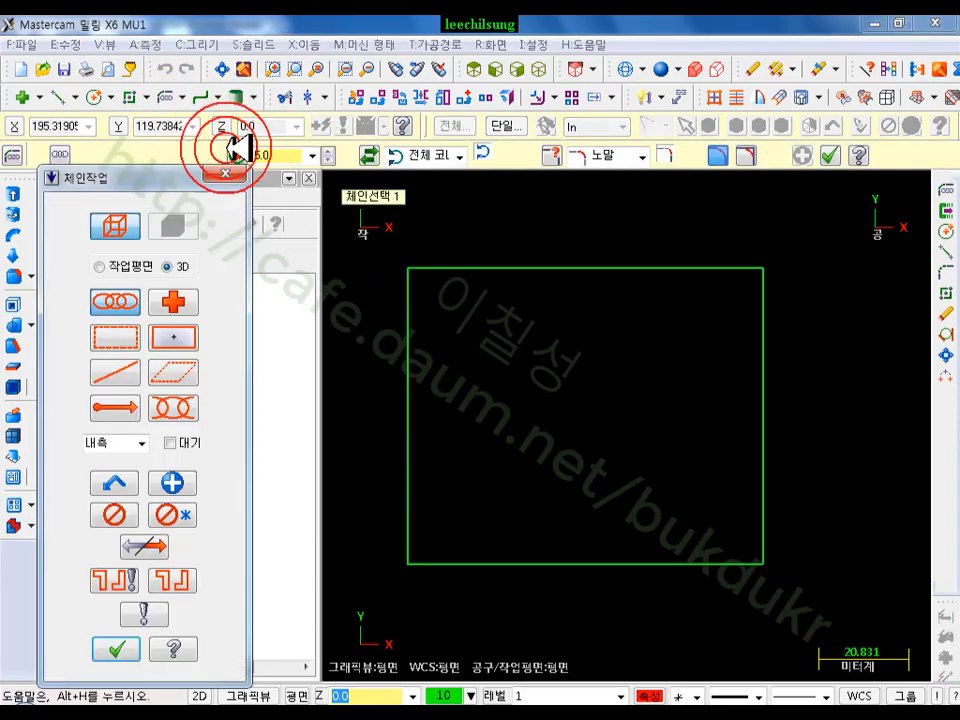
{"action": "left_click", "coordinate": [491, 264]}
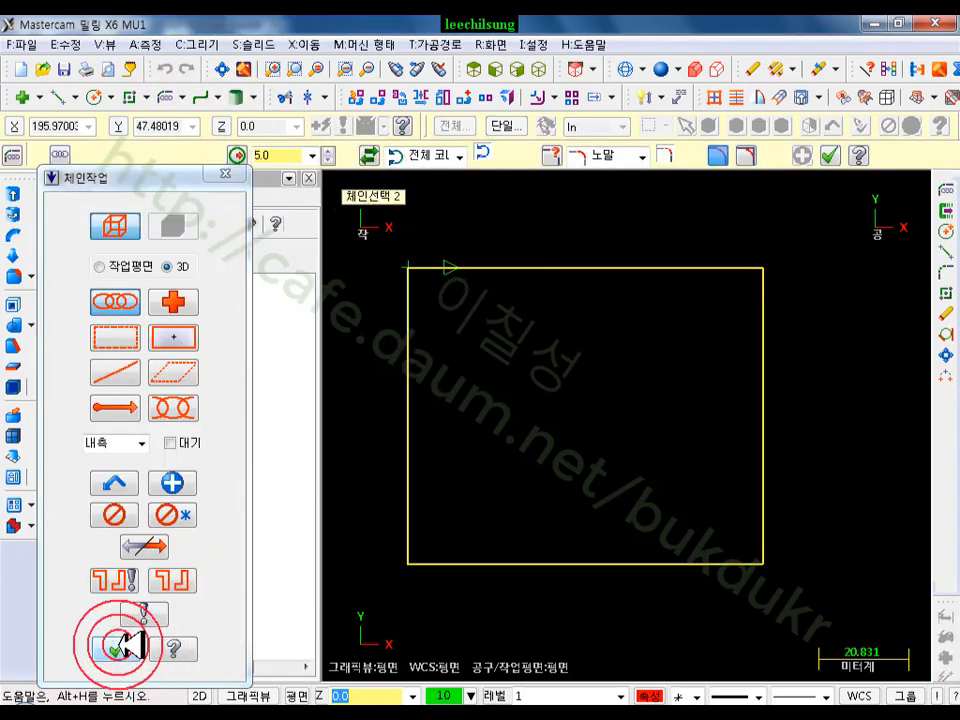
{"action": "left_click", "coordinate": [117, 649]}
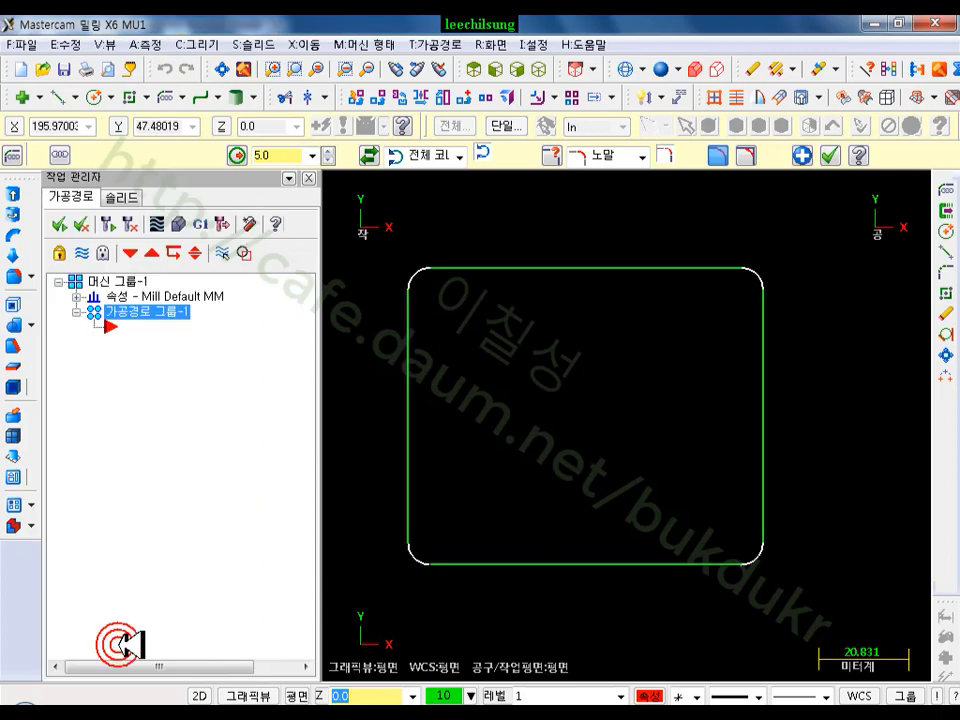
Change the chain fillet style to clearance (여유) and set it to leave the rectangle's sides untrimmed
{"action": "left_click", "coordinate": [611, 155]}
{"action": "left_click", "coordinate": [612, 220]}
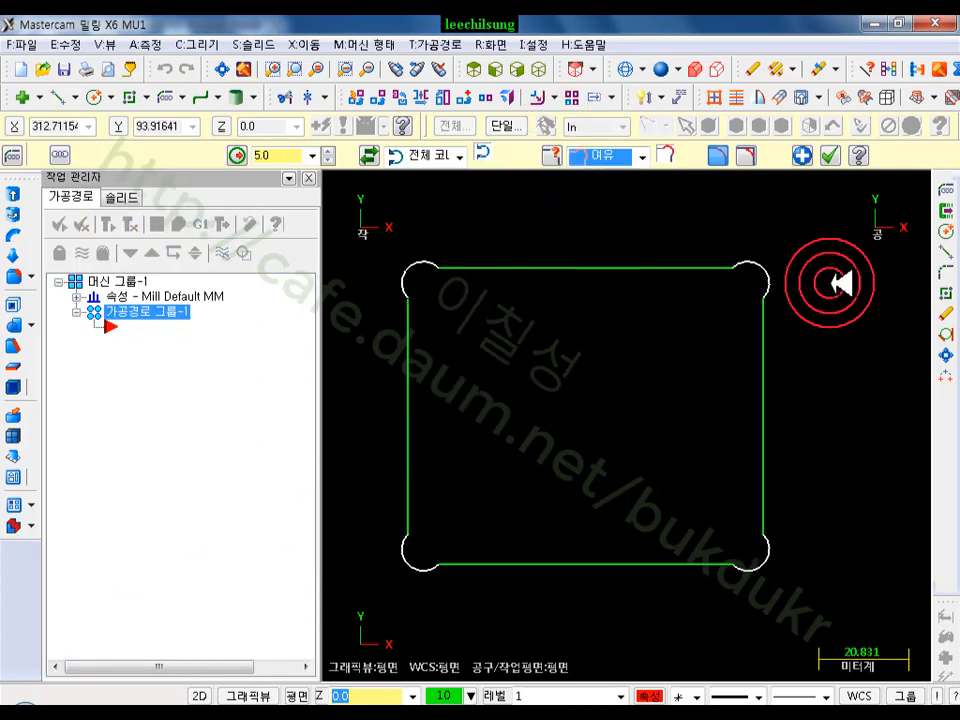
{"action": "left_click", "coordinate": [760, 152]}
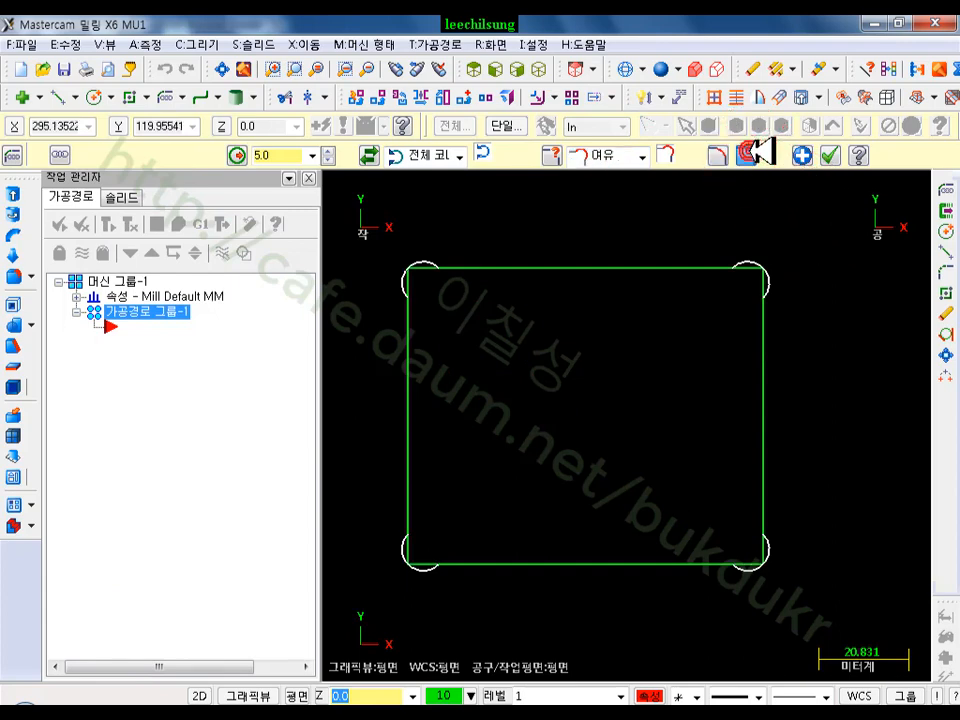
{"action": "left_click", "coordinate": [885, 306]}
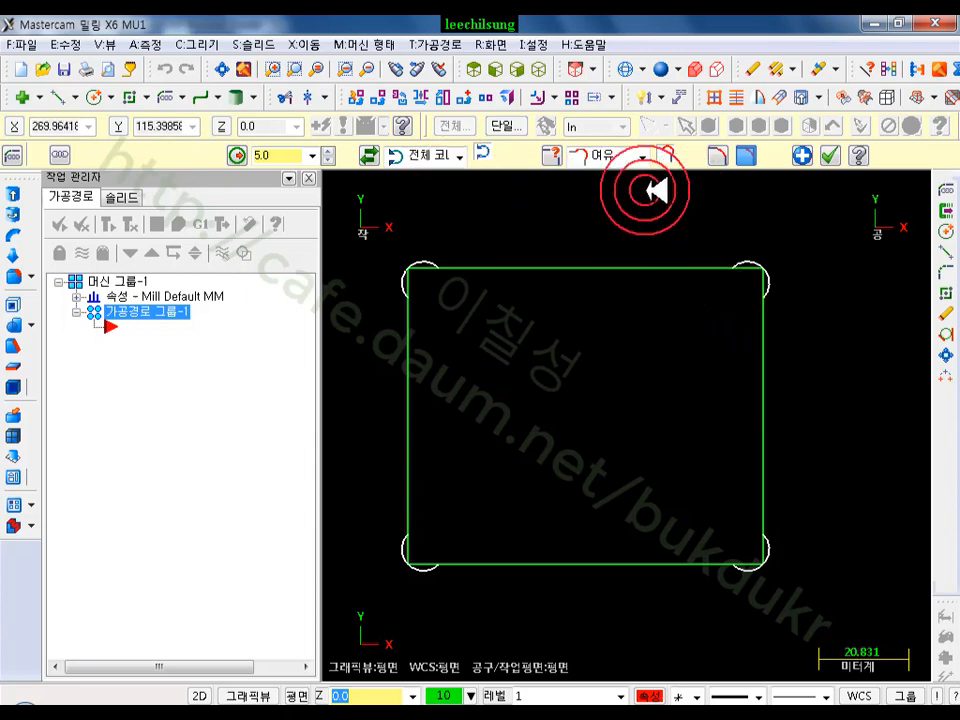
Check the corner options (전체 코너, + Sweeps, - Sweeps), finish the chain fillet, and undo it on the rectangle
{"action": "left_click", "coordinate": [458, 157]}
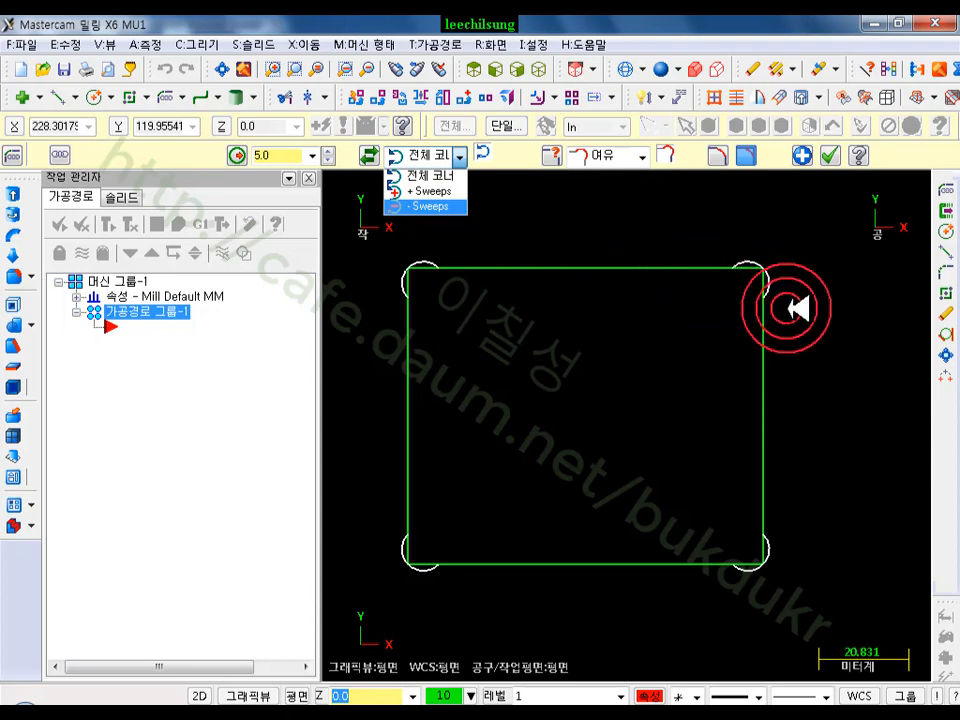
{"action": "left_click", "coordinate": [833, 150]}
{"action": "scroll", "coordinate": [500, 421], "scroll_direction": "down", "scroll_amount": 8}
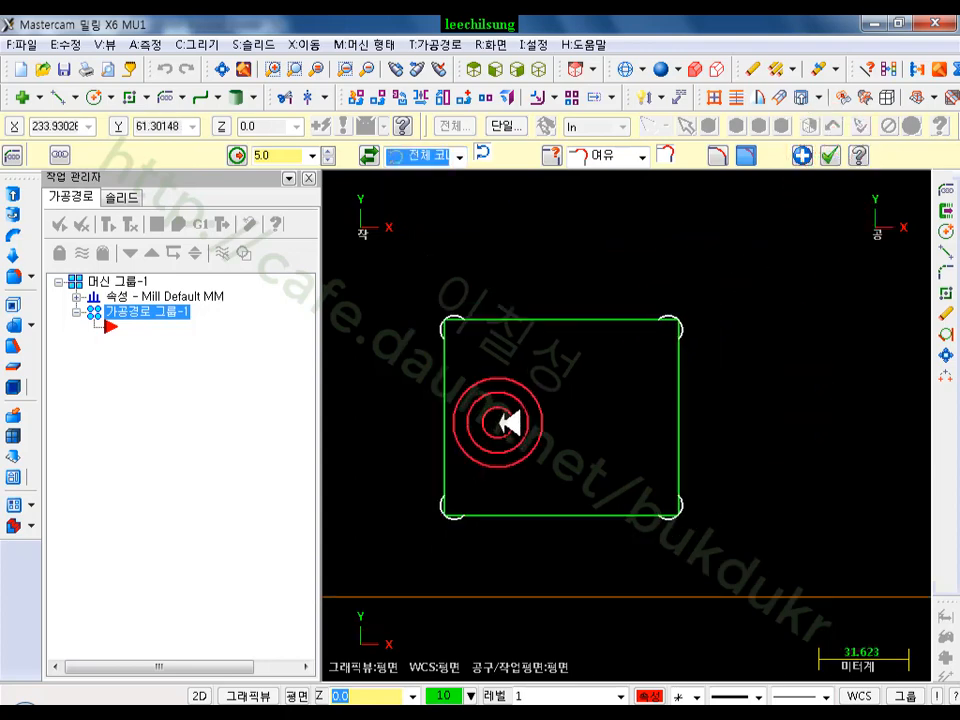
{"action": "key", "text": "Escape"}
{"action": "scroll", "coordinate": [664, 392], "scroll_direction": "up", "scroll_amount": 3}
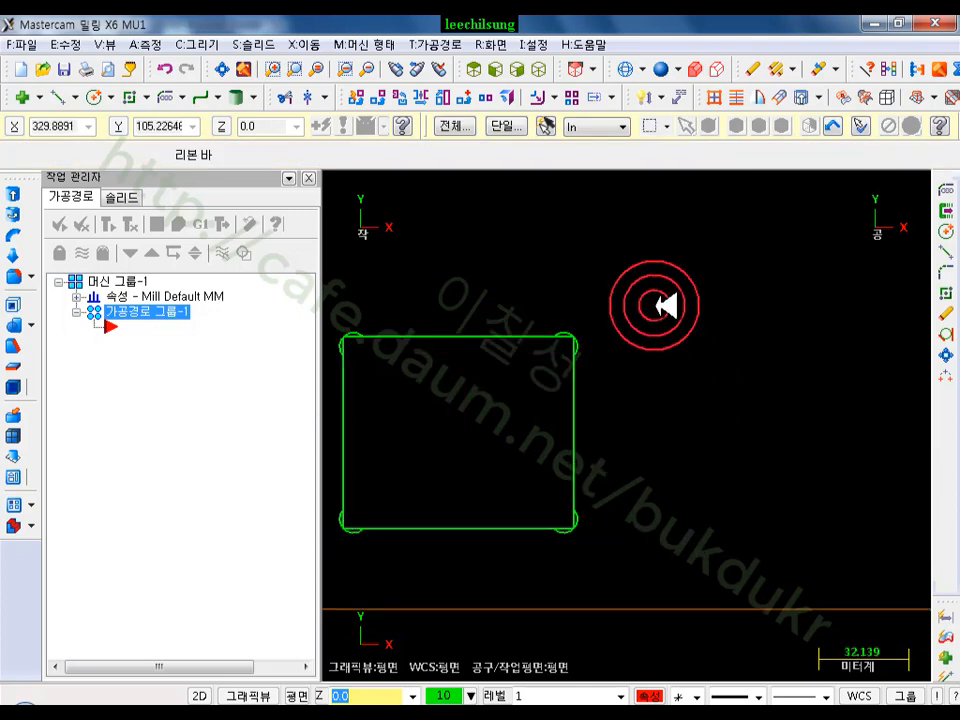
{"action": "left_click", "coordinate": [166, 69]}
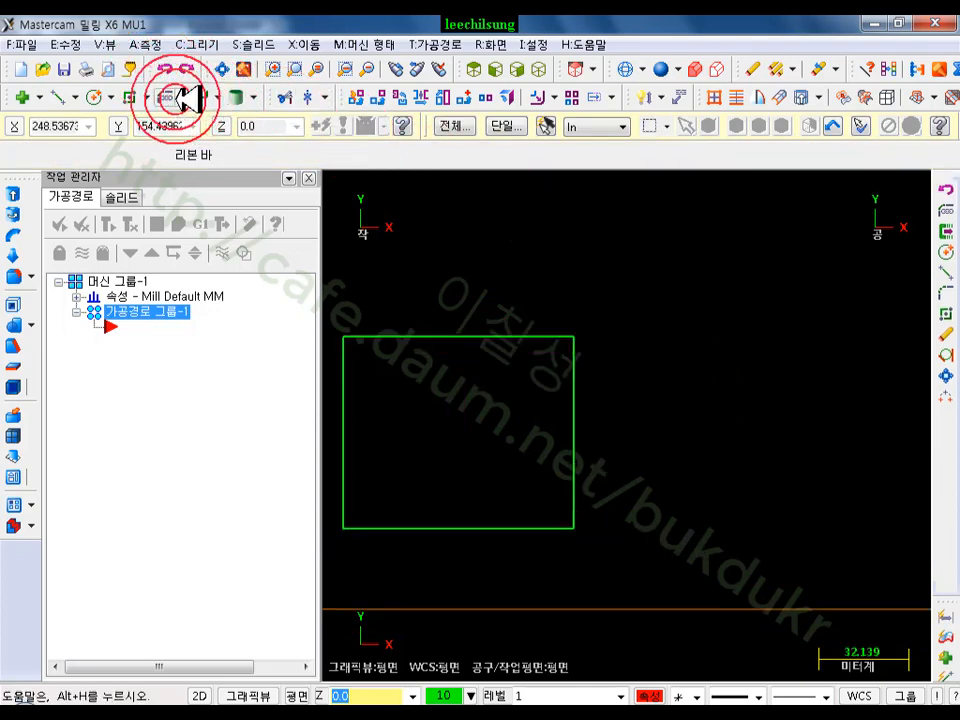
Draw two more rectangles, one about 86 × 71 mm overlapping the first and one about 68 × 80 mm beside it
{"action": "left_click", "coordinate": [126, 98]}
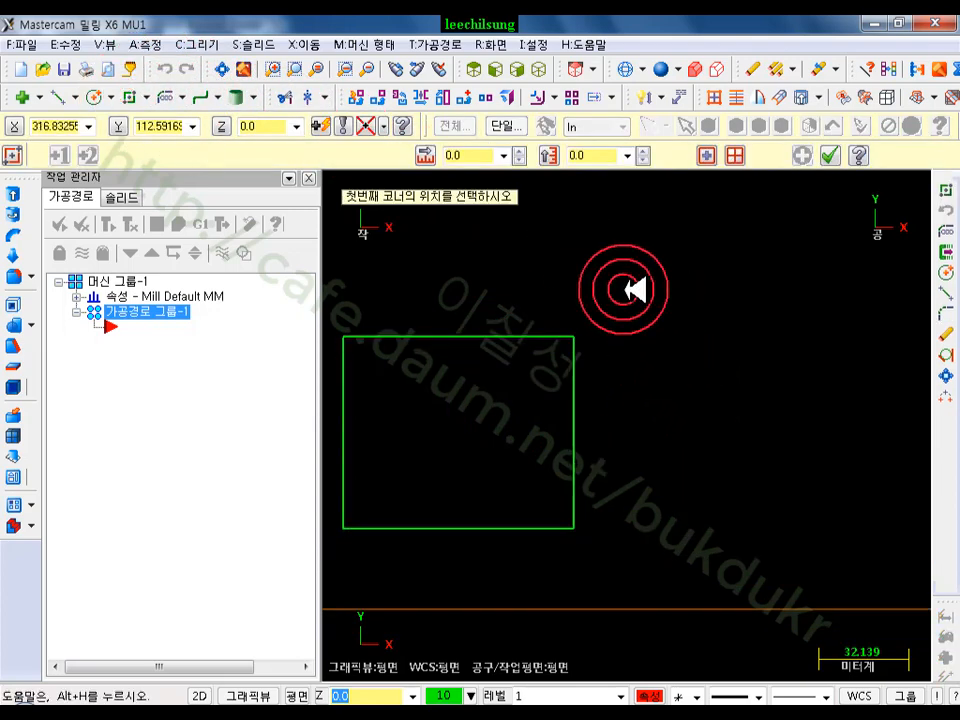
{"action": "left_click", "coordinate": [672, 249]}
{"action": "left_click", "coordinate": [432, 446]}
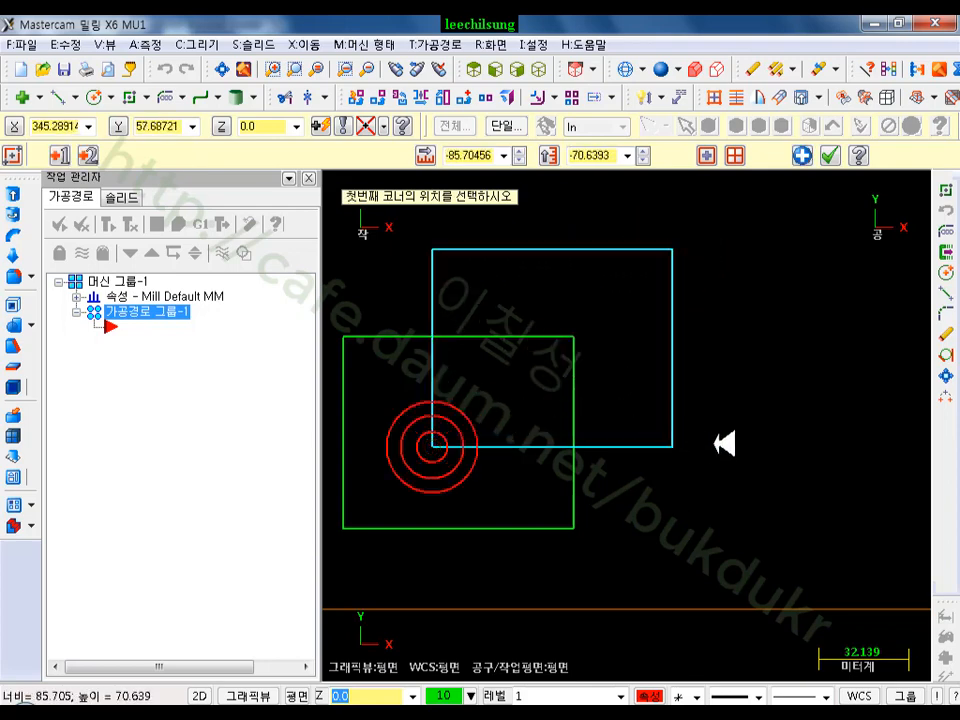
{"action": "left_click", "coordinate": [811, 331]}
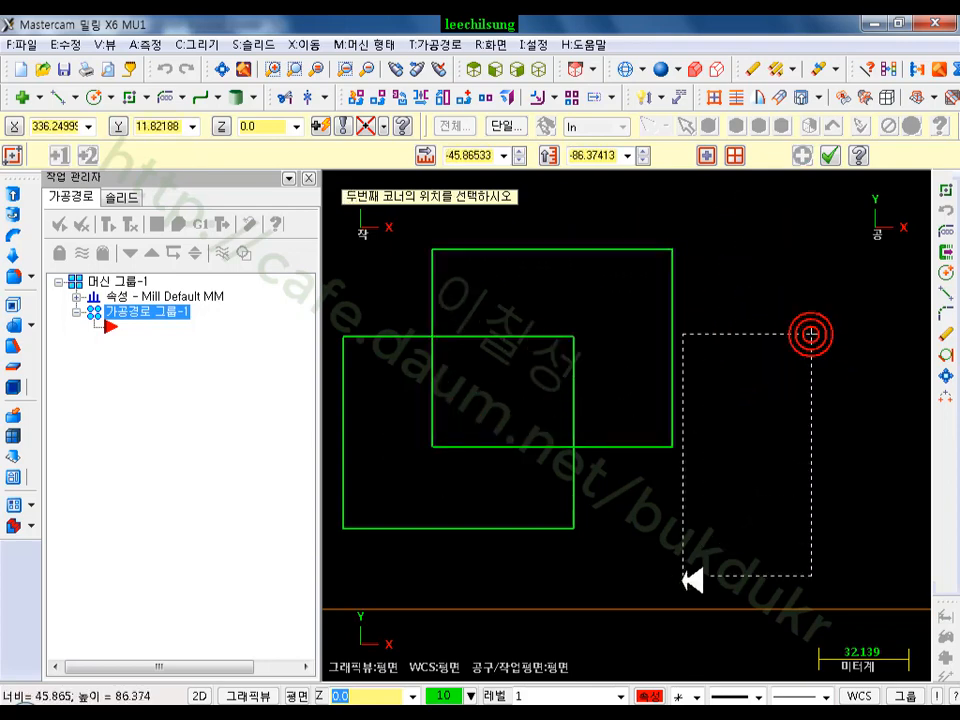
{"action": "left_click", "coordinate": [620, 559]}
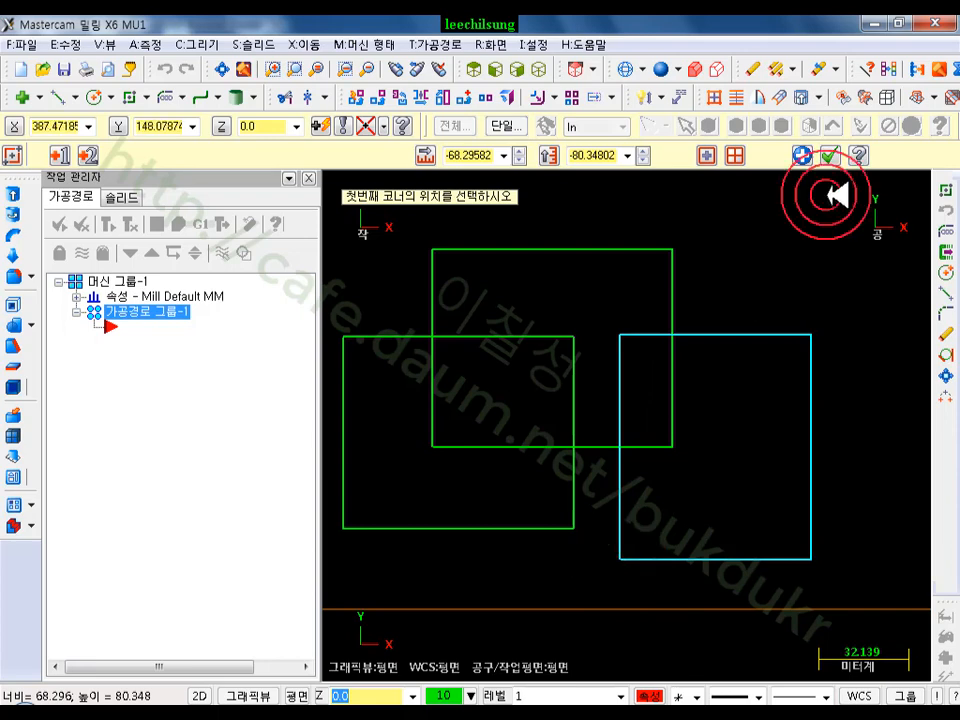
{"action": "left_click", "coordinate": [831, 155]}
Draw a connected stepped run of four lines in the empty area beside the rectangles, alternating horizontal and vertical
{"action": "scroll", "coordinate": [725, 389], "scroll_direction": "down", "scroll_amount": 1}
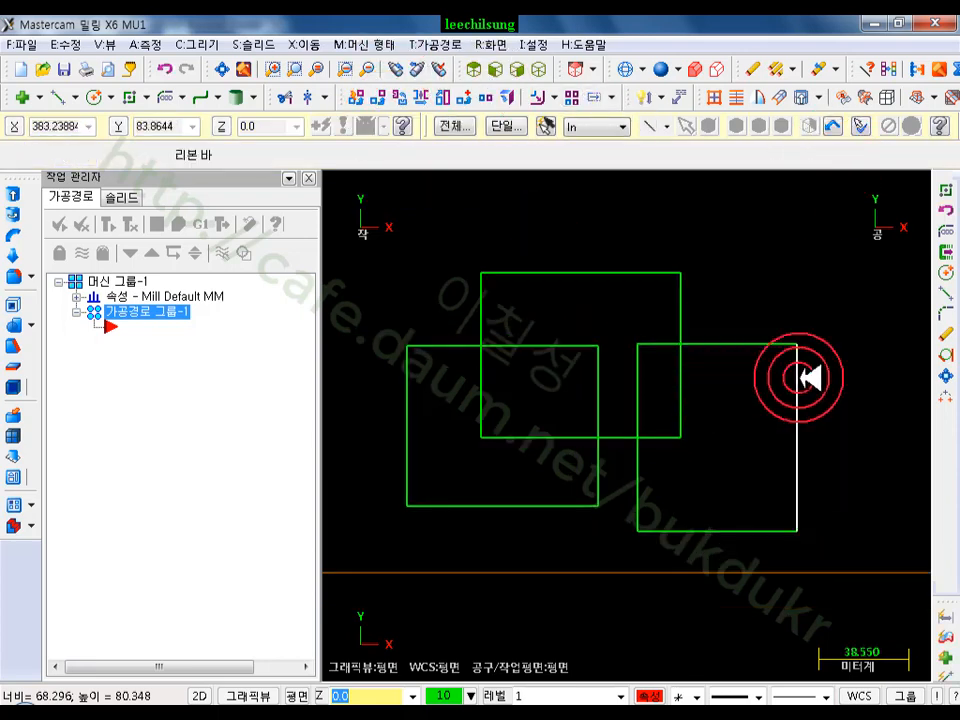
{"action": "scroll", "coordinate": [514, 444], "scroll_direction": "down", "scroll_amount": 2}
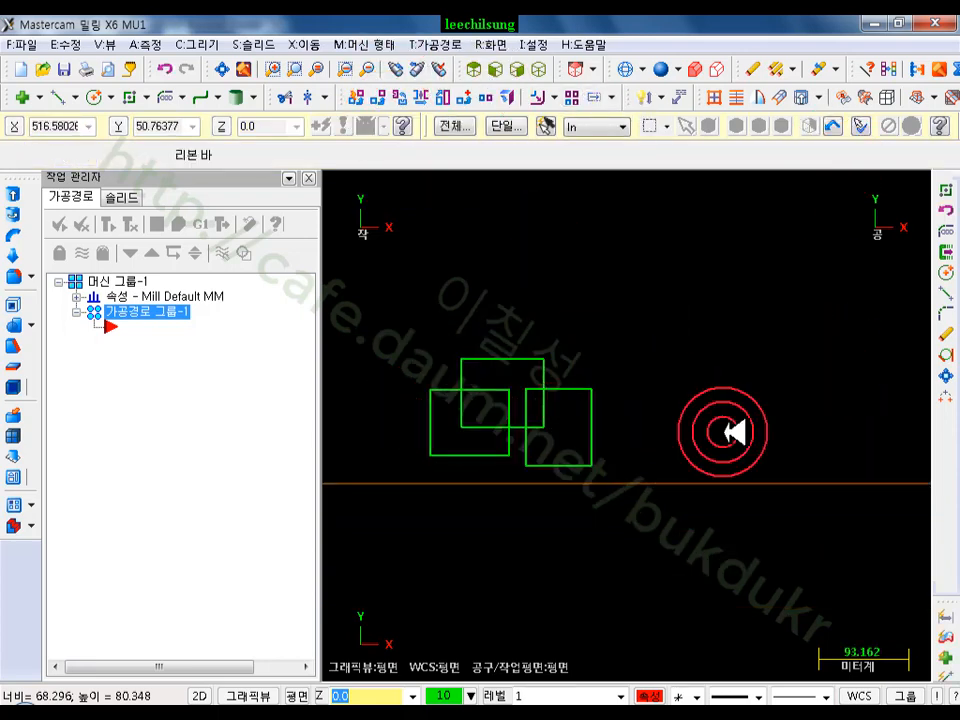
{"action": "scroll", "coordinate": [713, 435], "scroll_direction": "up", "scroll_amount": 1}
{"action": "left_click", "coordinate": [62, 96]}
{"action": "left_click", "coordinate": [160, 156]}
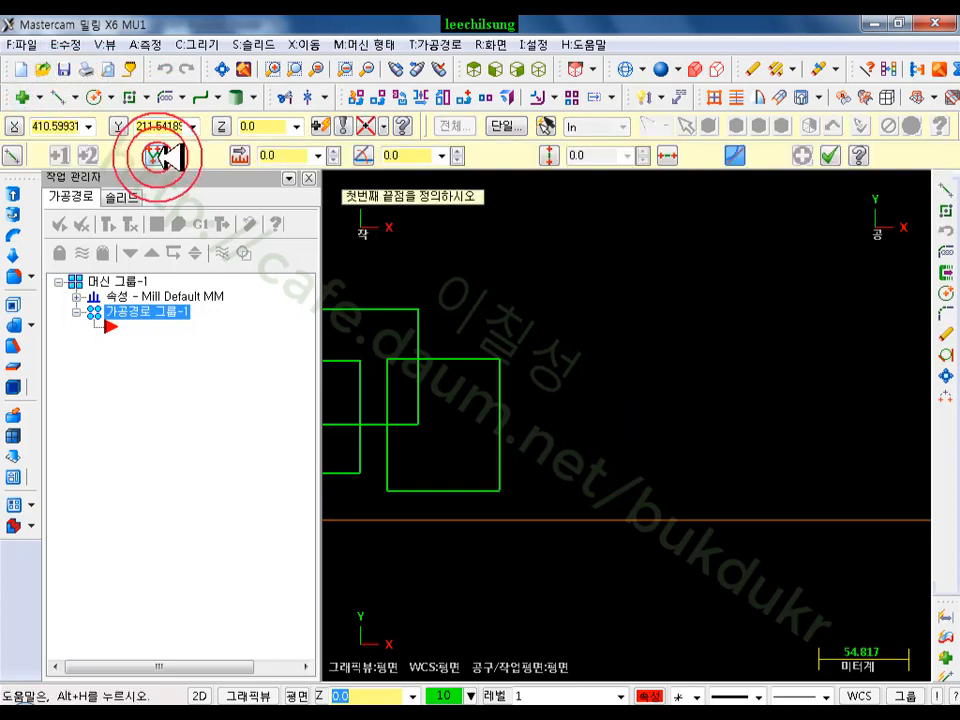
{"action": "left_click", "coordinate": [616, 291]}
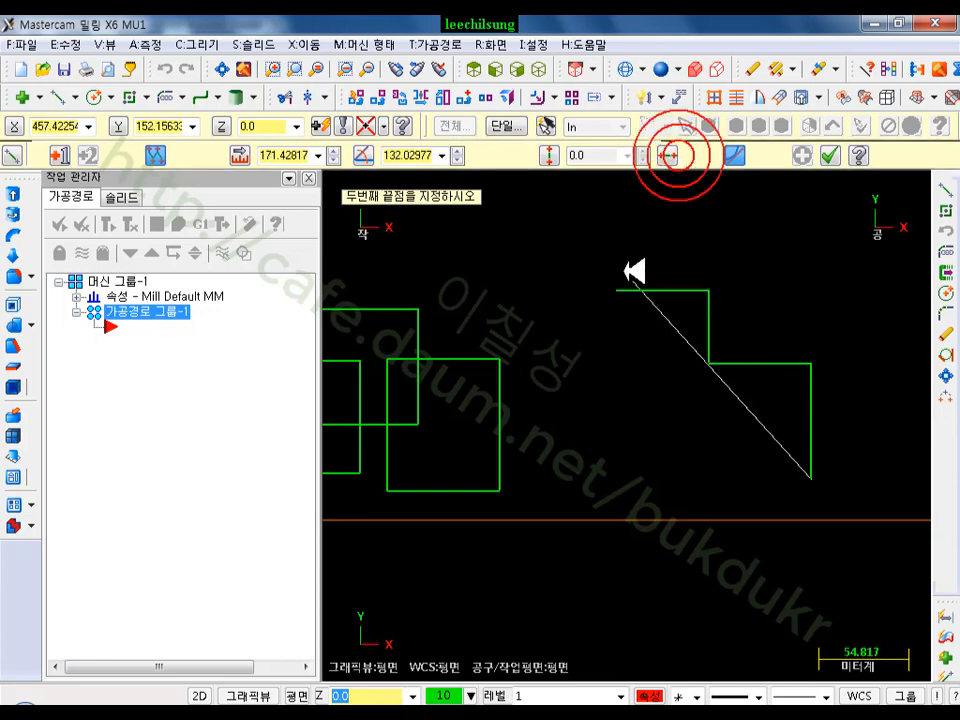
Close the stepped lines into an L-shaped outline with a horizontal base about 119 mm long and a vertical side about 115 mm long
{"action": "left_click", "coordinate": [668, 155]}
{"action": "left_click", "coordinate": [619, 289]}
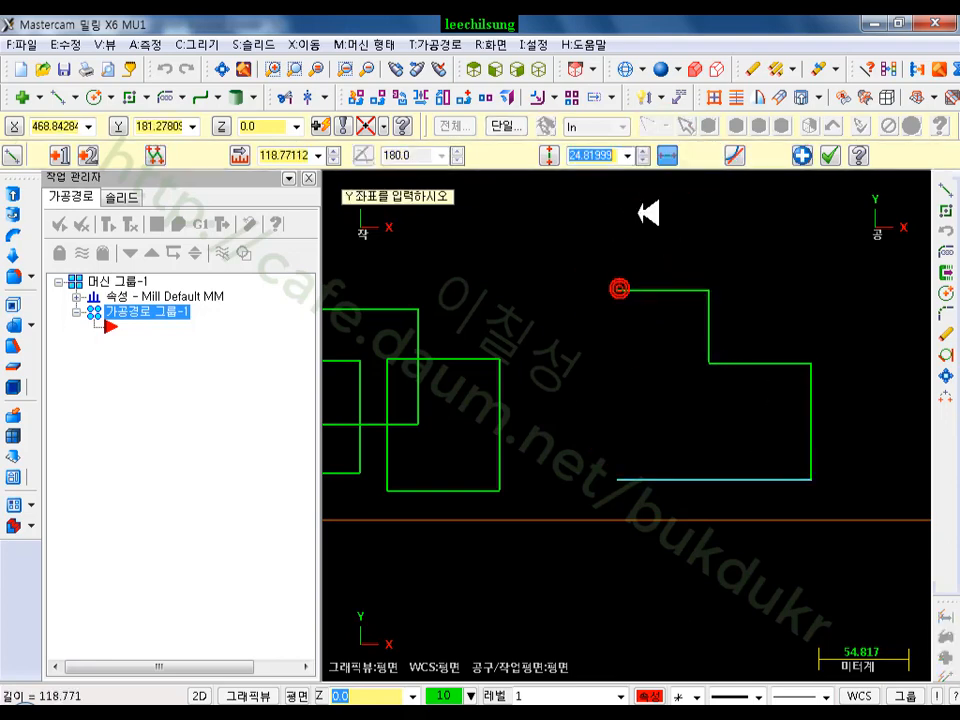
{"action": "left_click", "coordinate": [549, 155]}
{"action": "left_click", "coordinate": [613, 479]}
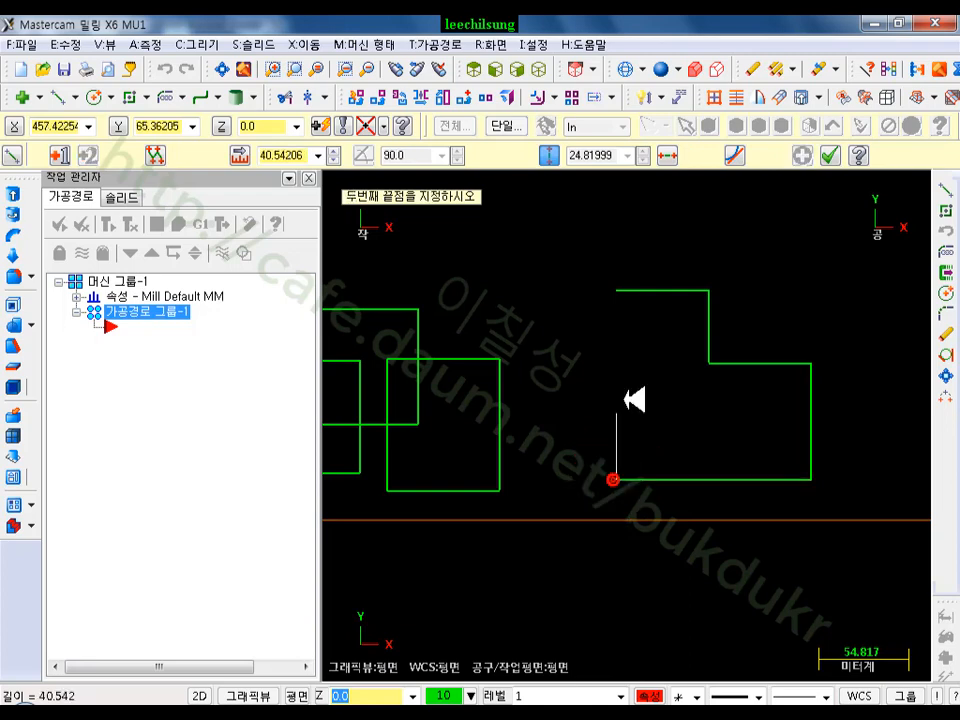
{"action": "left_click", "coordinate": [628, 298]}
{"action": "left_click", "coordinate": [826, 154]}
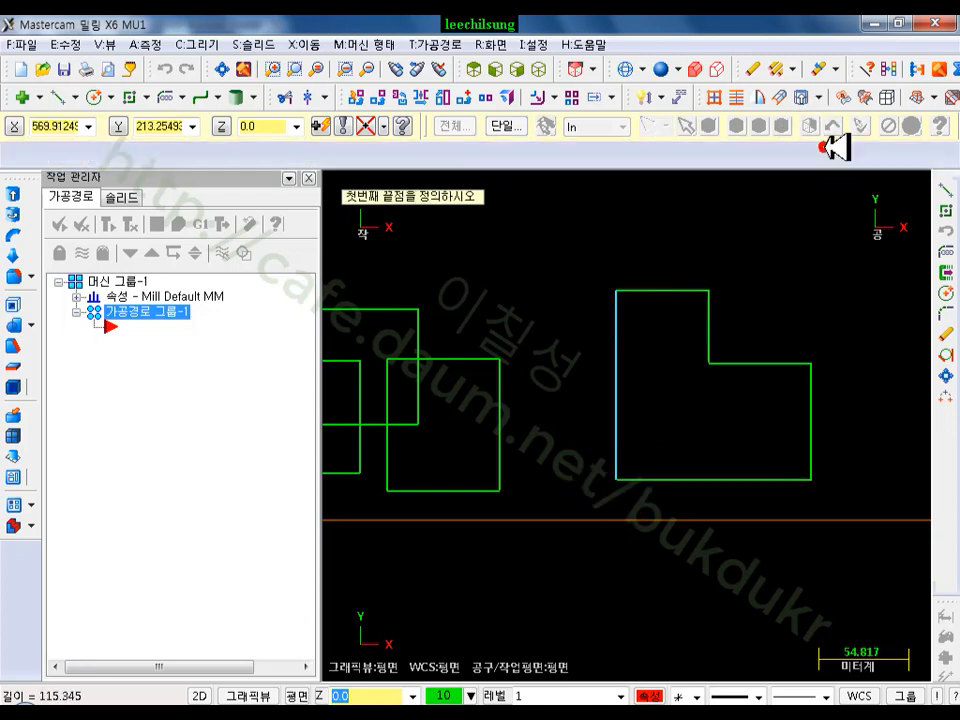
Chain-select the L-shaped outline and fillet all its corners (전체 코너) with radius 5.0 in the untrimmed clearance style
{"action": "scroll", "coordinate": [857, 385], "scroll_direction": "up", "scroll_amount": 2}
{"action": "scroll", "coordinate": [803, 380], "scroll_direction": "down", "scroll_amount": 1}
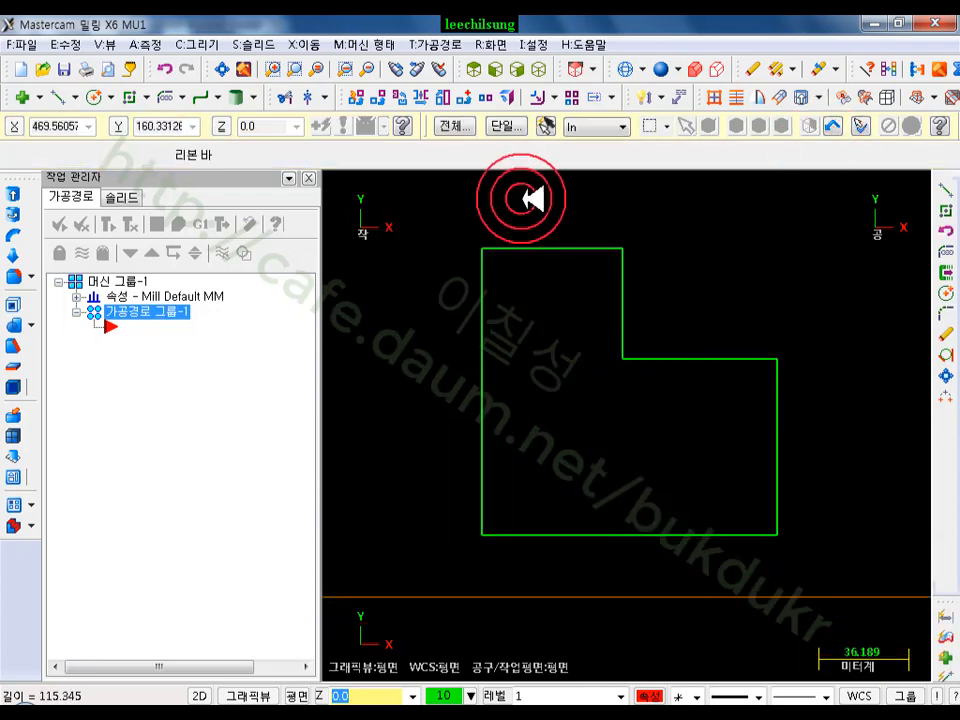
{"action": "left_click", "coordinate": [168, 96]}
{"action": "left_click", "coordinate": [522, 248]}
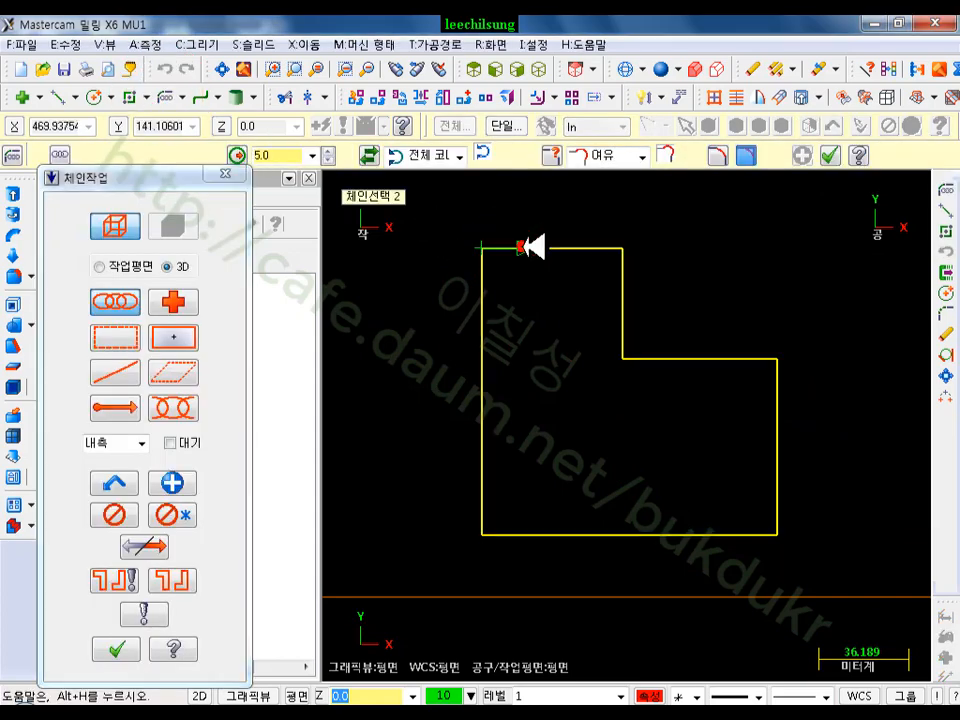
{"action": "left_click", "coordinate": [118, 645]}
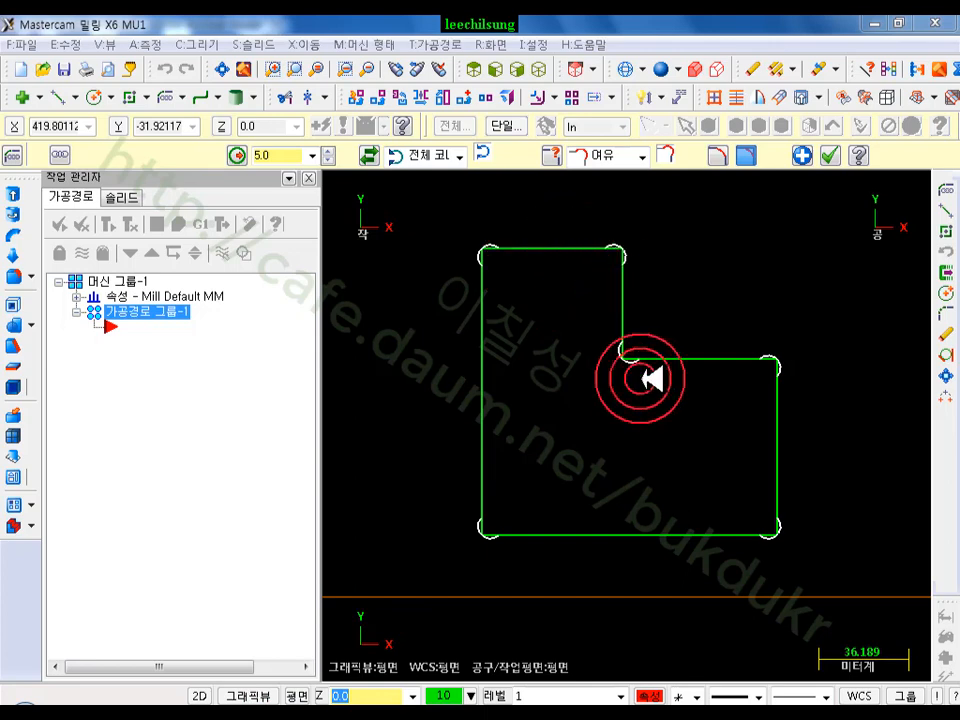
{"action": "mouse_move", "coordinate": [660, 336]}
{"action": "left_mouse_down"}
{"action": "mouse_move", "coordinate": [621, 386]}
{"action": "mouse_move", "coordinate": [650, 345]}
{"action": "left_mouse_up"}
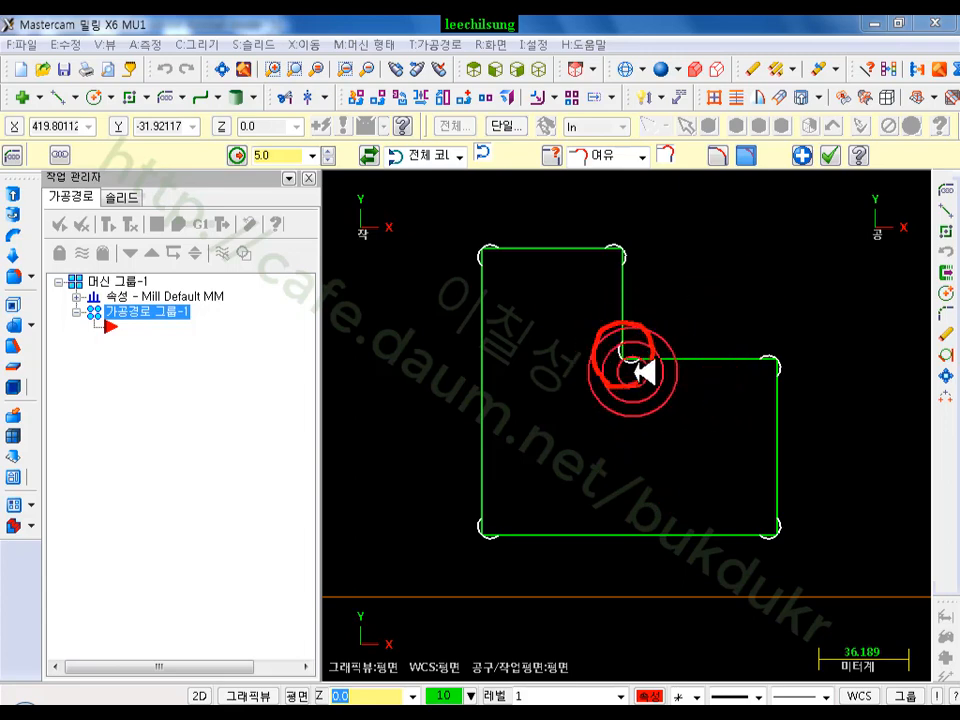
{"action": "right_click", "coordinate": [722, 276]}
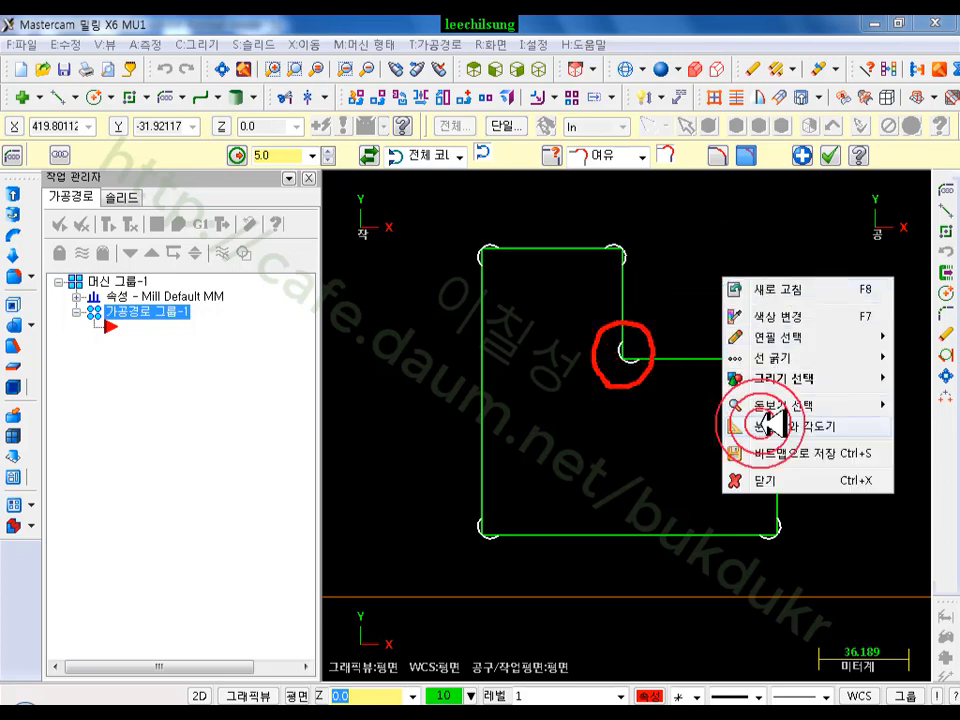
{"action": "left_click", "coordinate": [752, 478]}
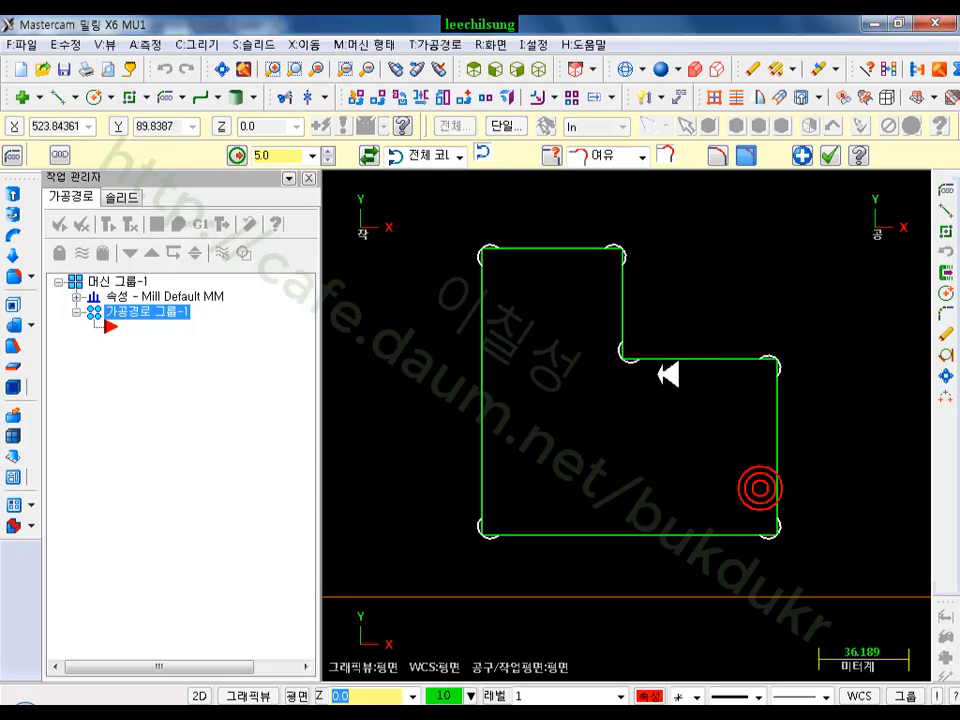
Limit the L-shape's chain fillet to the - Sweeps corners, and switch it to + Sweeps with trimming on
{"action": "left_click", "coordinate": [463, 155]}
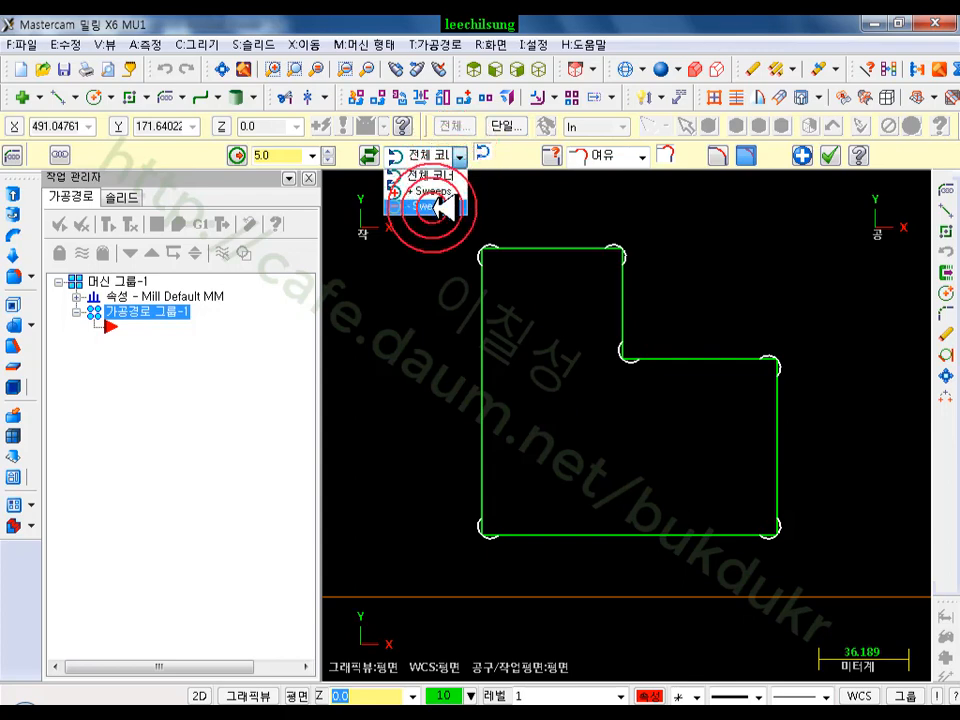
{"action": "left_click", "coordinate": [441, 207]}
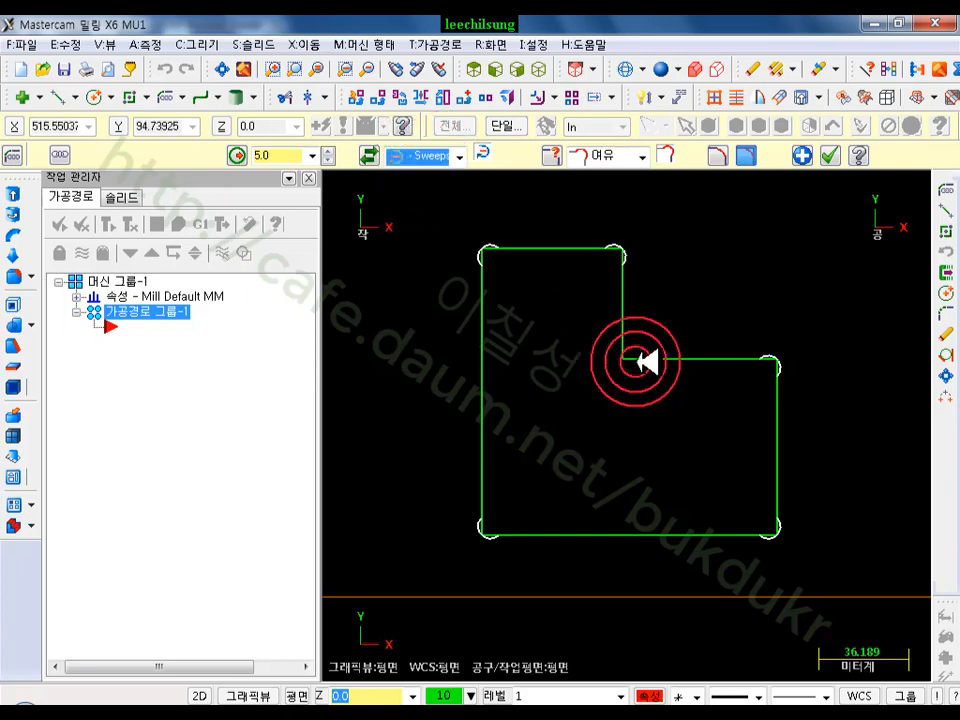
{"action": "left_click", "coordinate": [458, 157]}
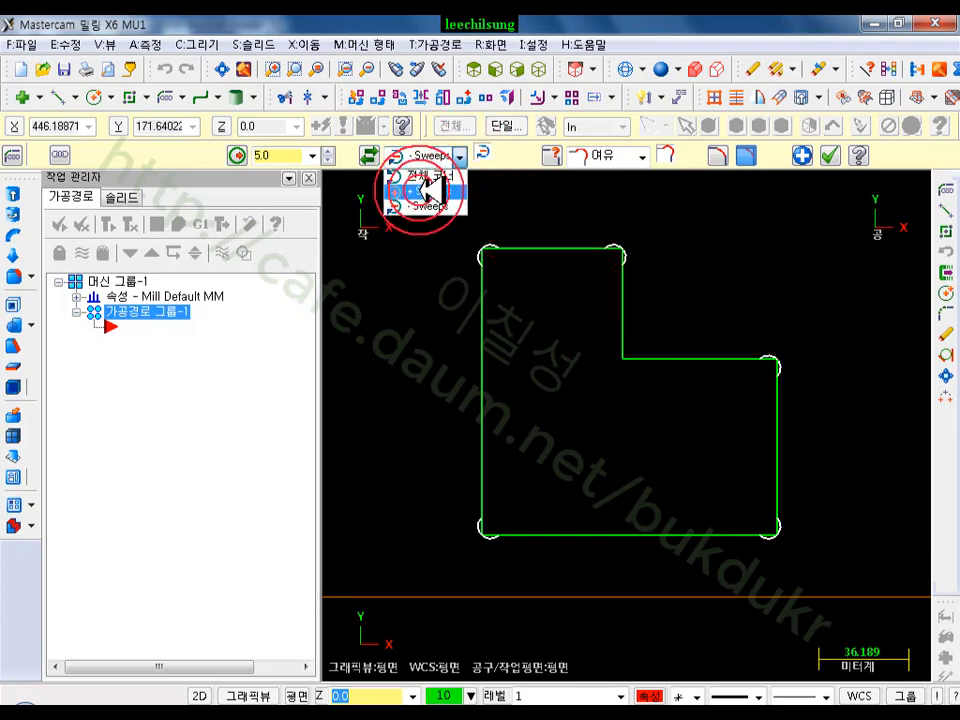
{"action": "left_click", "coordinate": [428, 190]}
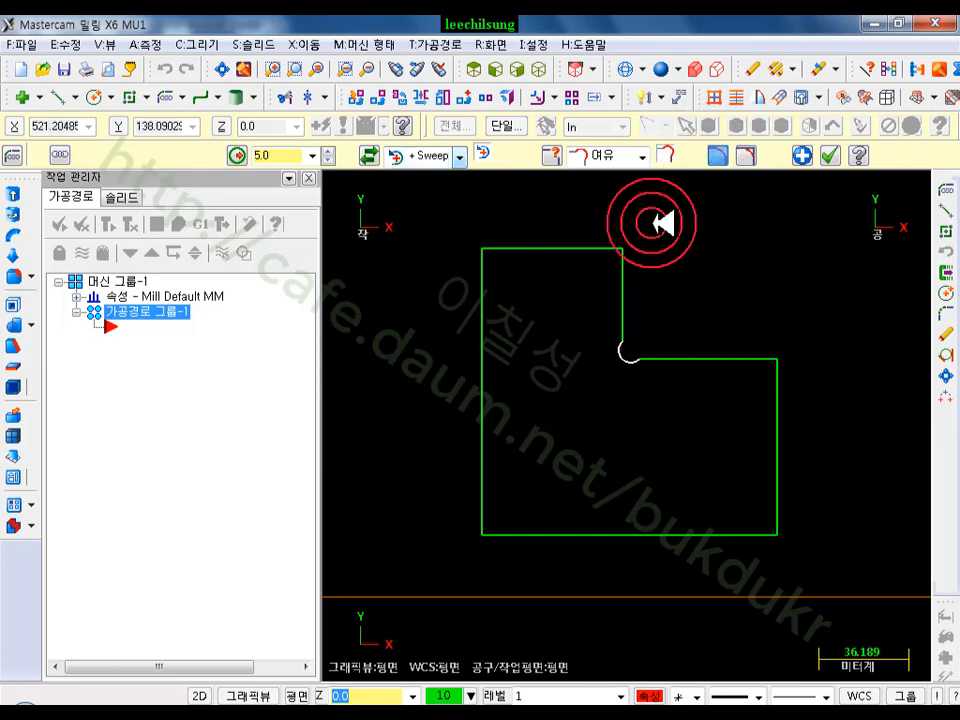
Set the L-shape's trimmed chain fillet back to the - Sweeps corners
{"action": "left_click", "coordinate": [461, 157]}
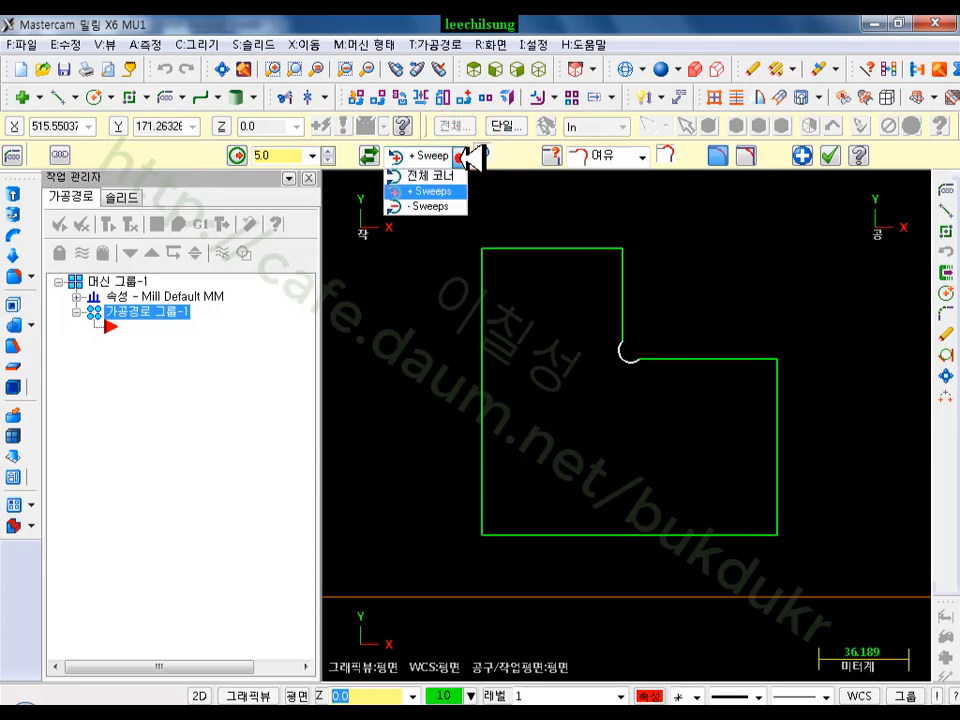
{"action": "left_click", "coordinate": [425, 206]}
{"action": "left_click", "coordinate": [775, 405]}
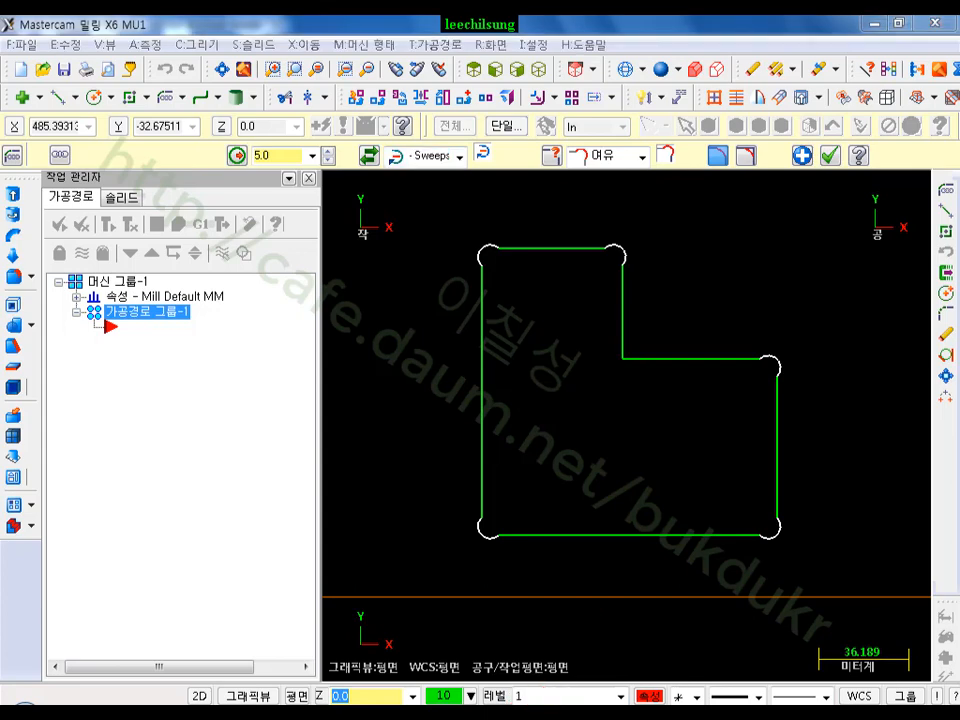
Switch to the PDF manual in Acrobat Reader and go on to the chamfer section (1.2.5 모따기)
{"action": "left_click", "coordinate": [413, 715]}
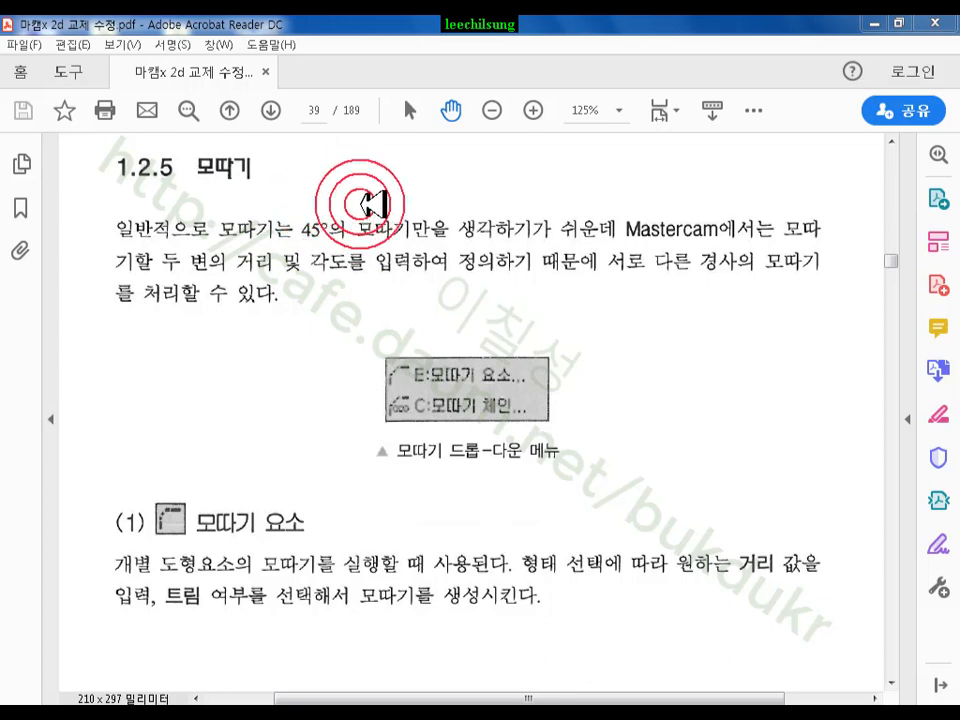
Read the manual's chamfer element options (거리 1, 거리 2, 각도, 형태) and switch back to Mastercam
{"action": "scroll", "coordinate": [409, 589], "scroll_direction": "down", "scroll_amount": 5}
{"action": "scroll", "coordinate": [414, 457], "scroll_direction": "down", "scroll_amount": 5}
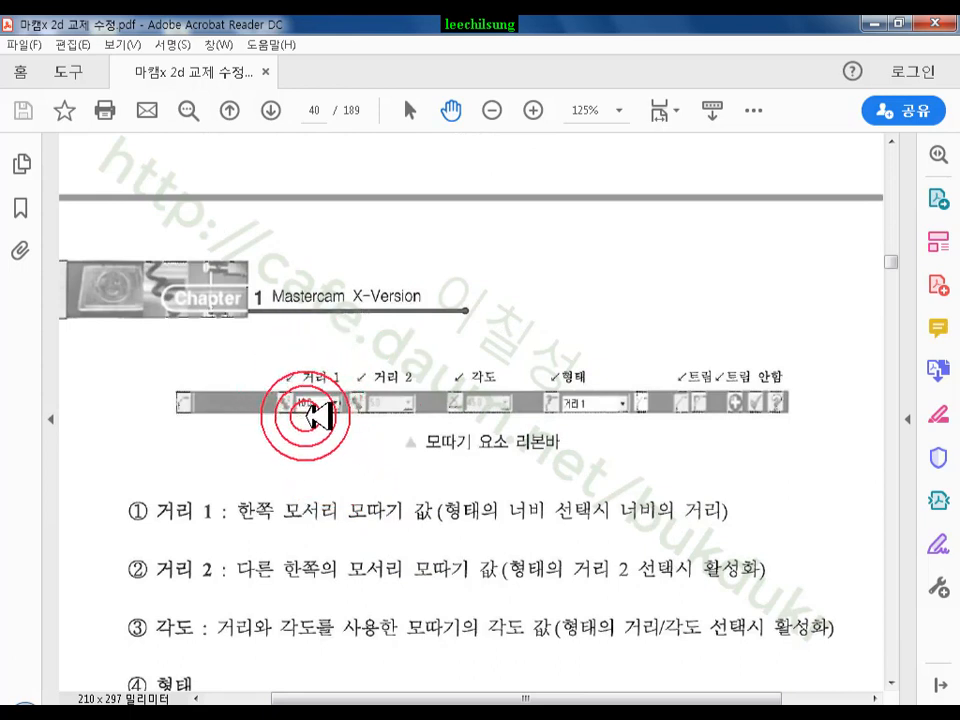
{"action": "scroll", "coordinate": [377, 377], "scroll_direction": "down", "scroll_amount": 2}
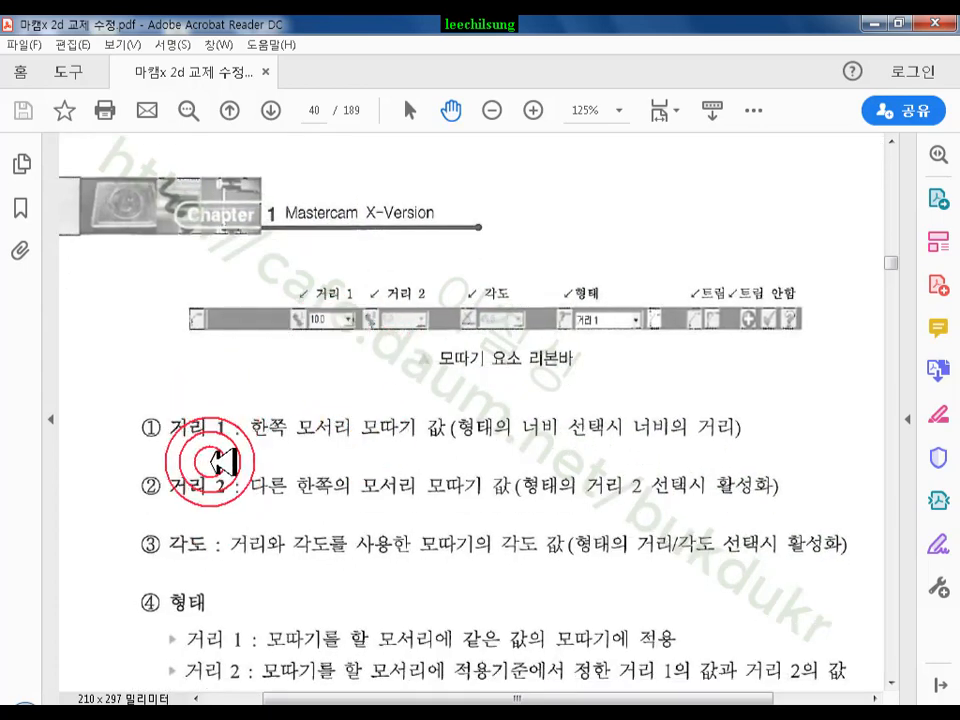
{"action": "left_click_drag", "start_coordinate": [298, 495], "coordinate": [295, 380]}
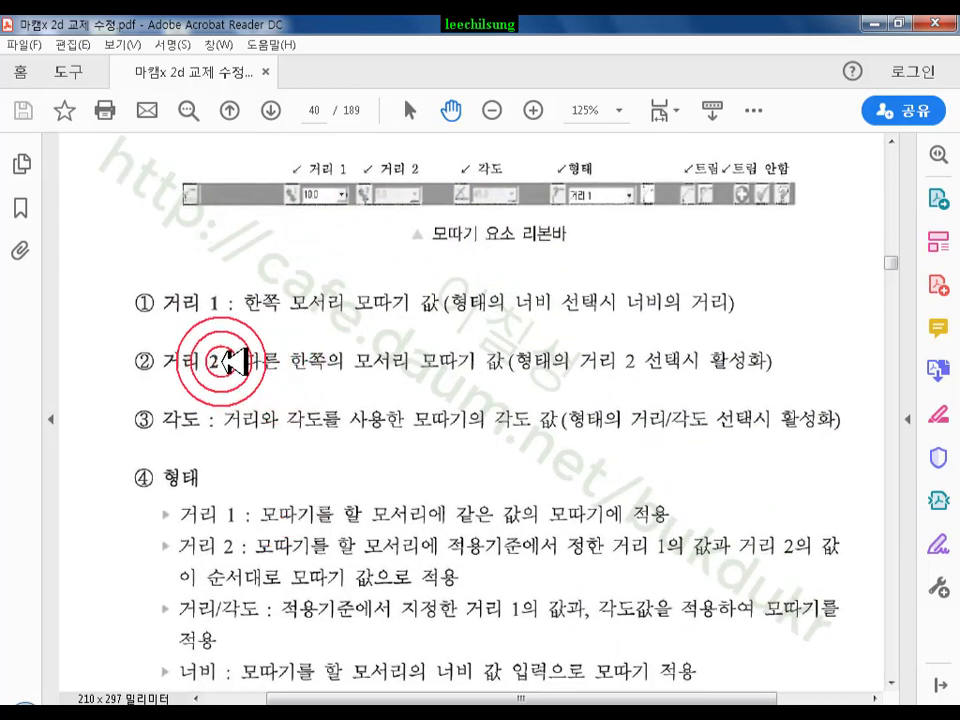
{"action": "left_click_drag", "start_coordinate": [361, 545], "coordinate": [345, 320]}
{"action": "left_click", "coordinate": [350, 711]}
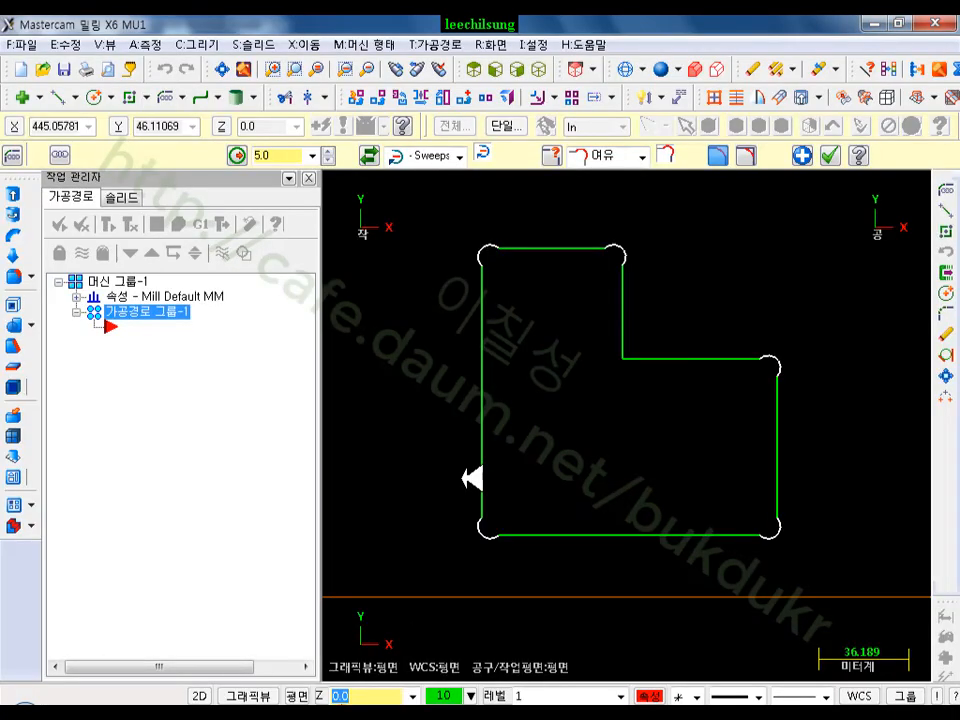
Accept the L-shape's chain fillet and undo it to restore the sharp corners
{"action": "scroll", "coordinate": [463, 480], "scroll_direction": "down", "scroll_amount": 4}
{"action": "left_click", "coordinate": [843, 155]}
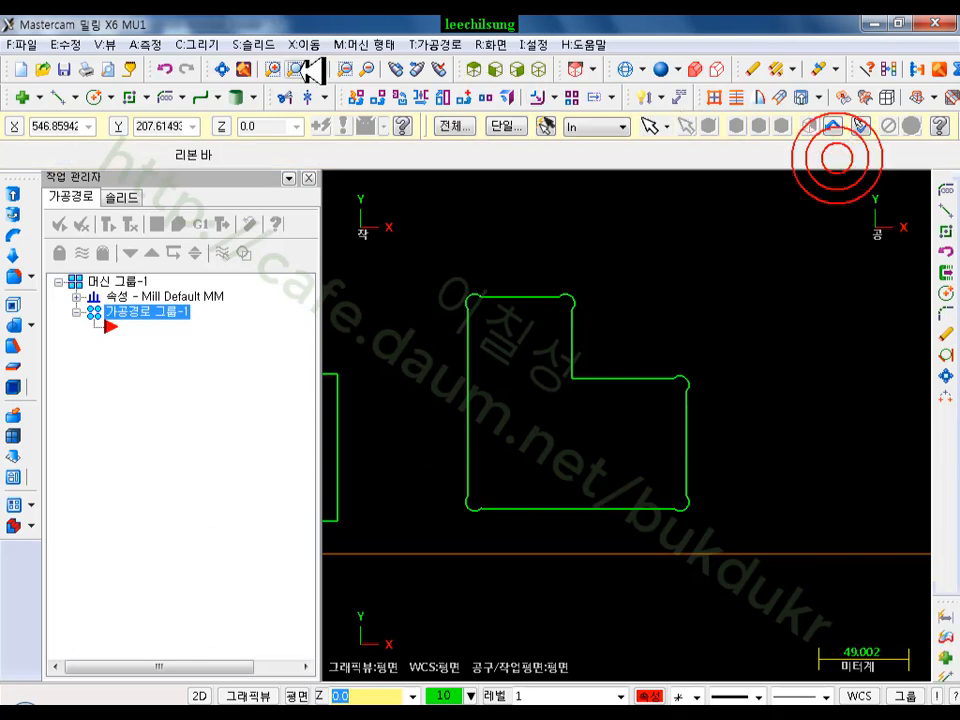
{"action": "left_click", "coordinate": [165, 68]}
{"action": "scroll", "coordinate": [537, 427], "scroll_direction": "up", "scroll_amount": 7}
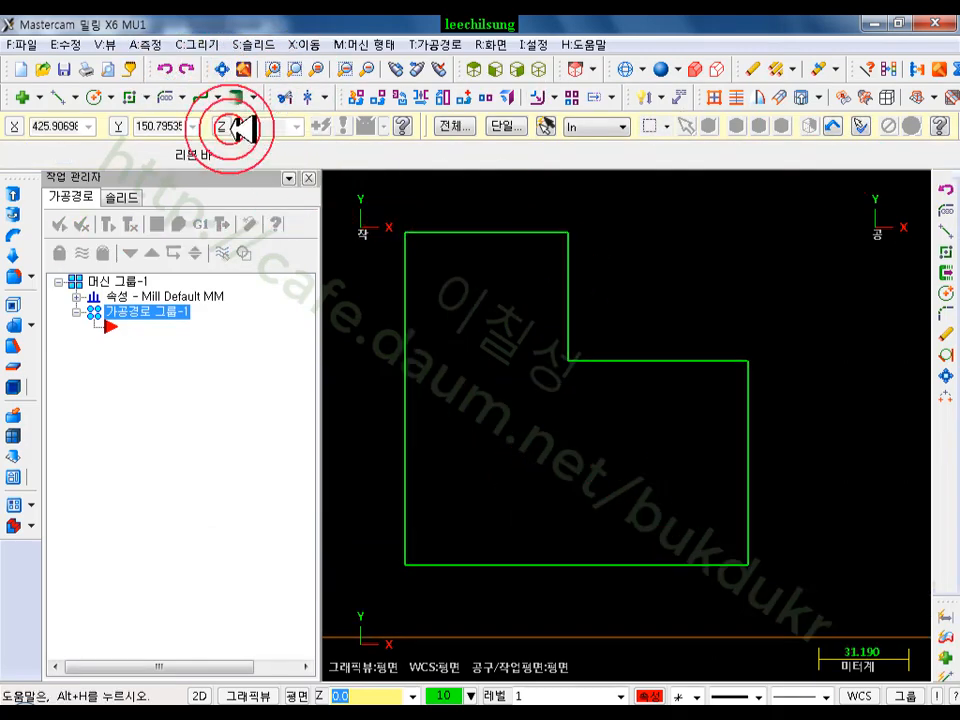
Chamfer the upper-right corner of the L-shape's upright arm with a 5.0 one-distance (1 거리) chamfer, leaving the lines untrimmed
{"action": "left_click", "coordinate": [196, 97]}
{"action": "left_click", "coordinate": [197, 45]}
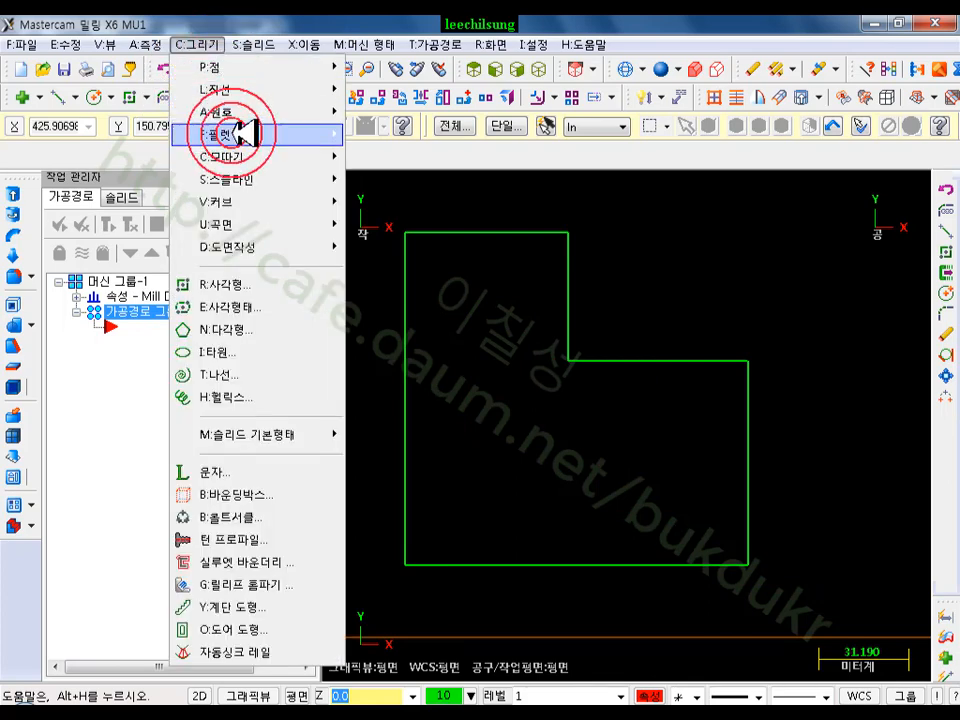
{"action": "left_click", "coordinate": [225, 157]}
{"action": "left_click", "coordinate": [428, 158]}
{"action": "left_click", "coordinate": [519, 229]}
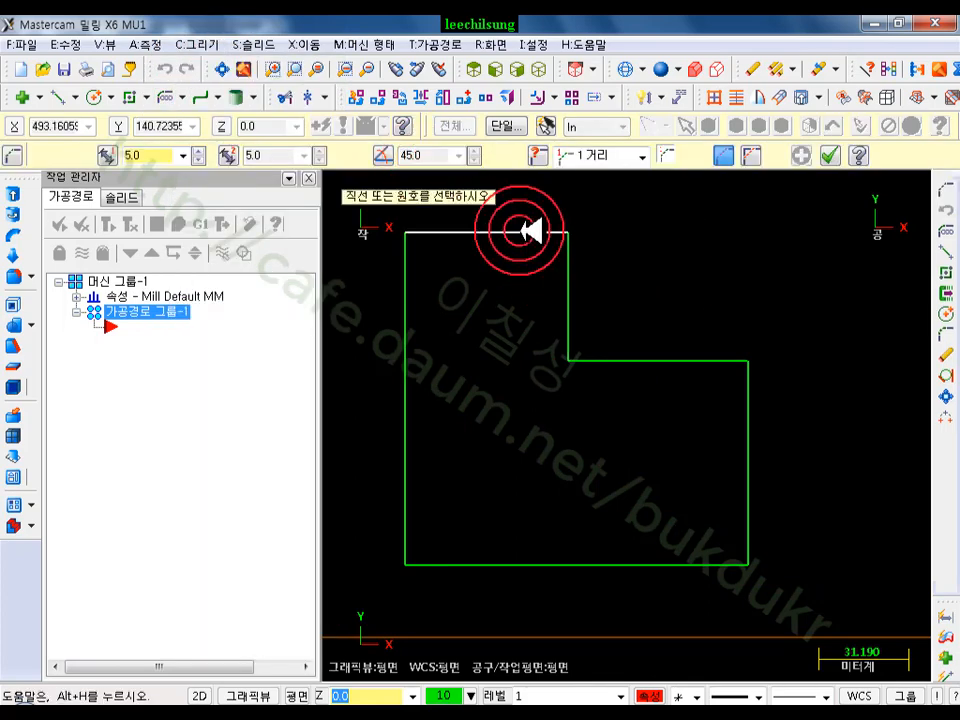
{"action": "left_click", "coordinate": [757, 296]}
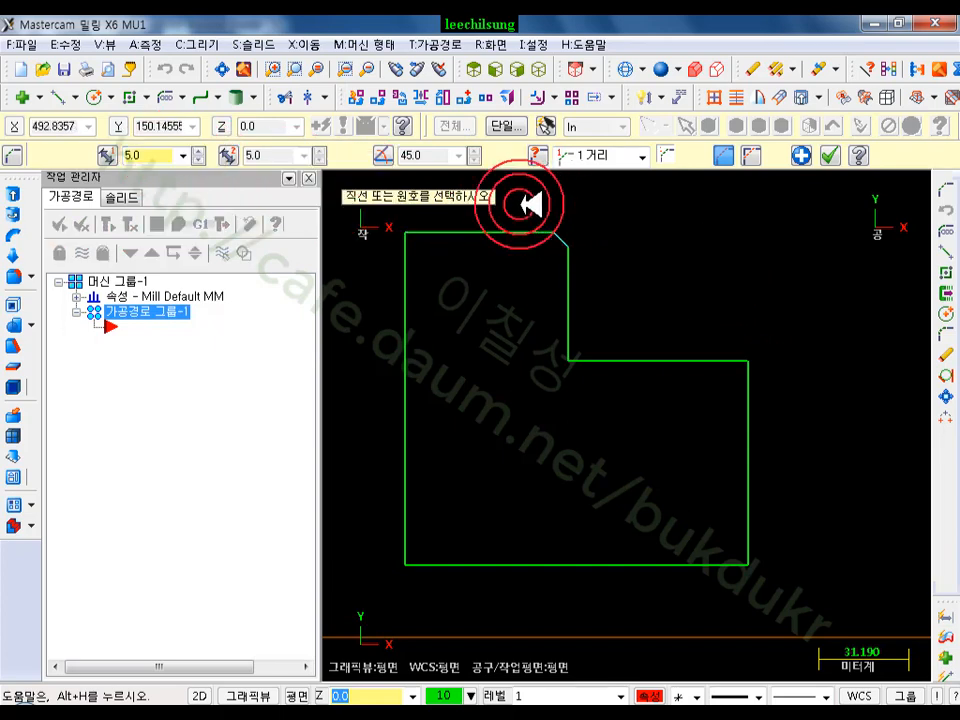
{"action": "scroll", "coordinate": [540, 210], "scroll_direction": "up", "scroll_amount": 3}
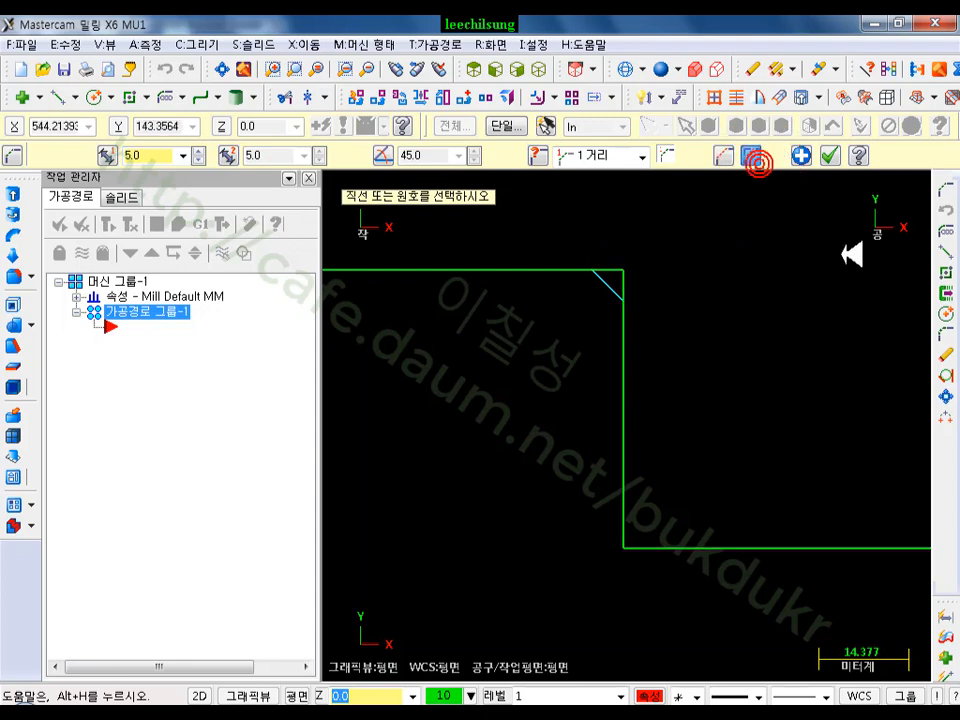
{"action": "scroll", "coordinate": [761, 274], "scroll_direction": "down", "scroll_amount": 2}
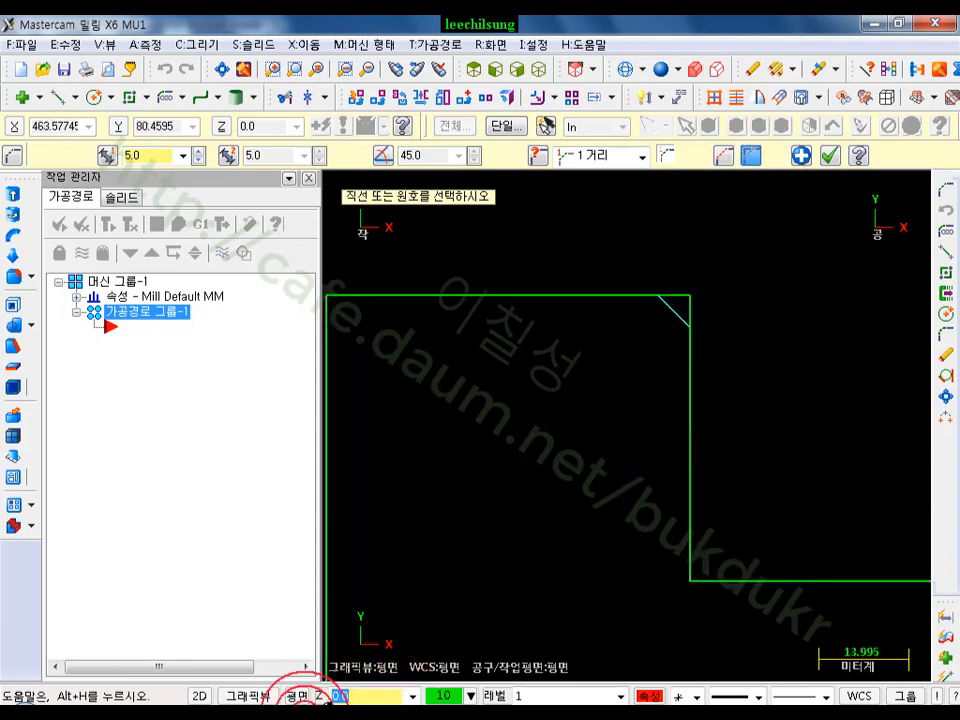
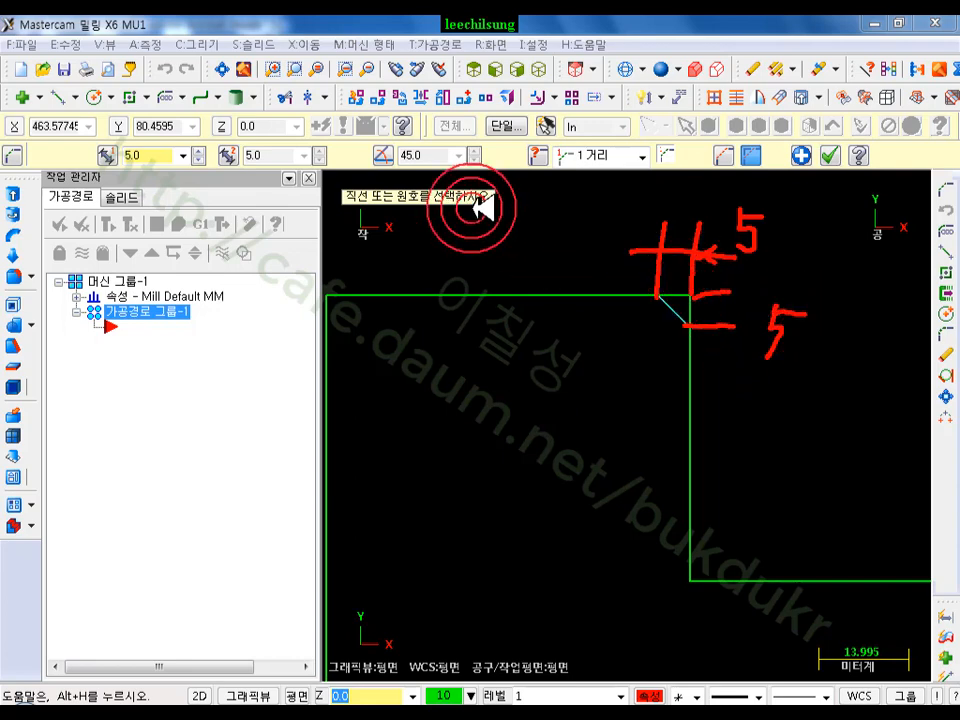
Annotate the 5.0 chamfer with the screen pen, circling the 45.0 angle and sketching a pointed tool outline, and close the pen
{"action": "mouse_move", "coordinate": [386, 161]}
{"action": "left_mouse_down"}
{"action": "mouse_move", "coordinate": [439, 139]}
{"action": "mouse_move", "coordinate": [455, 170]}
{"action": "left_mouse_up"}
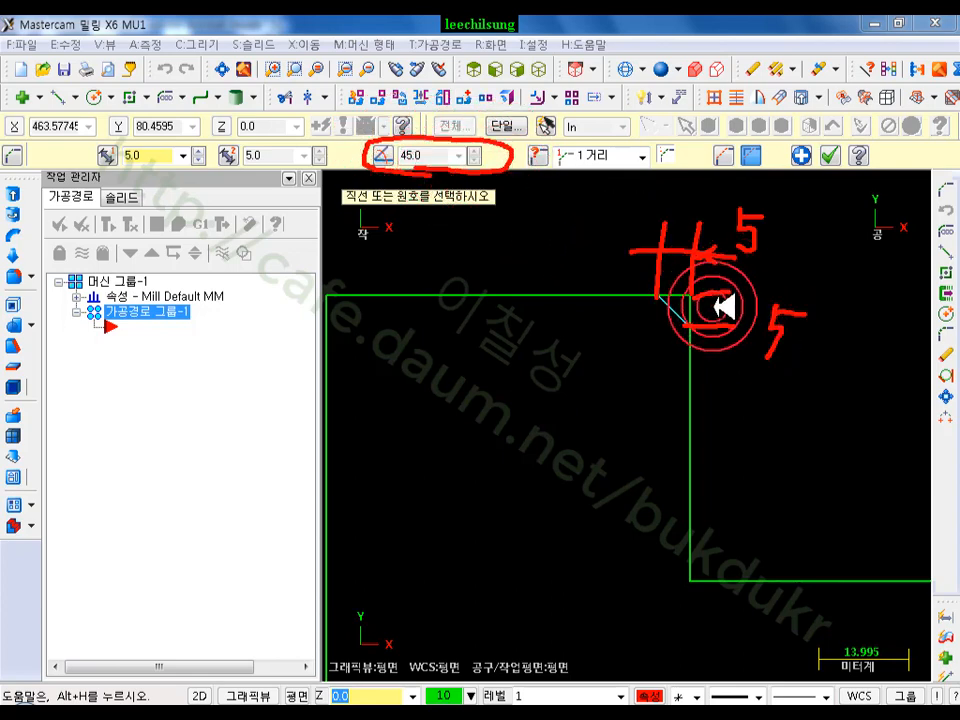
{"action": "mouse_move", "coordinate": [590, 469]}
{"action": "left_mouse_down"}
{"action": "mouse_move", "coordinate": [630, 514]}
{"action": "mouse_move", "coordinate": [696, 484]}
{"action": "mouse_move", "coordinate": [720, 322]}
{"action": "left_mouse_up"}
{"action": "left_click_drag", "start_coordinate": [613, 313], "coordinate": [603, 378]}
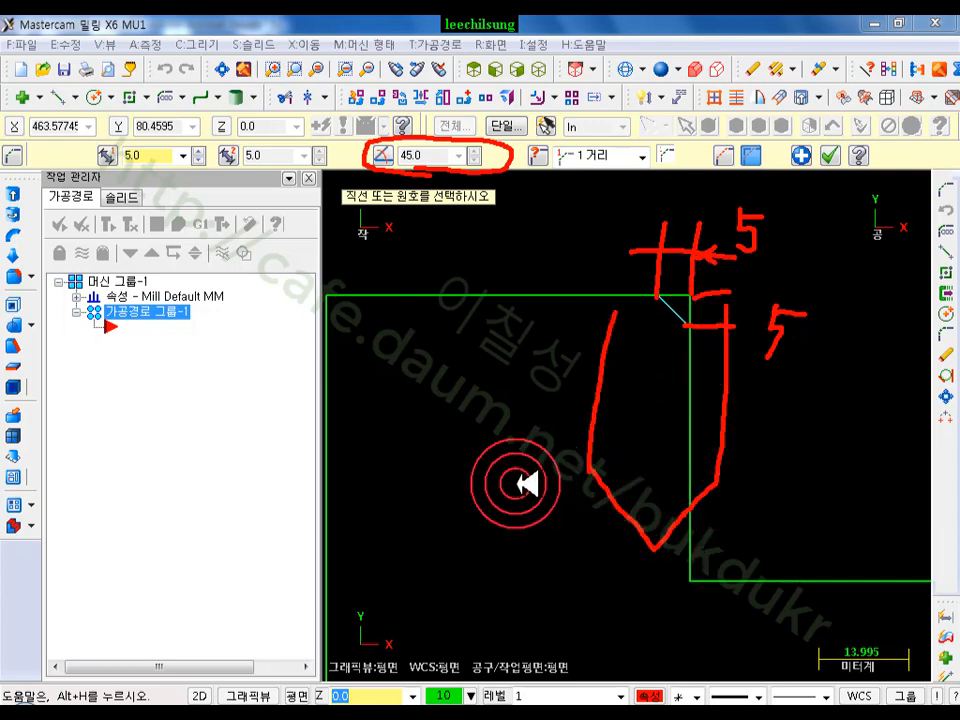
{"action": "left_click_drag", "start_coordinate": [630, 500], "coordinate": [626, 596]}
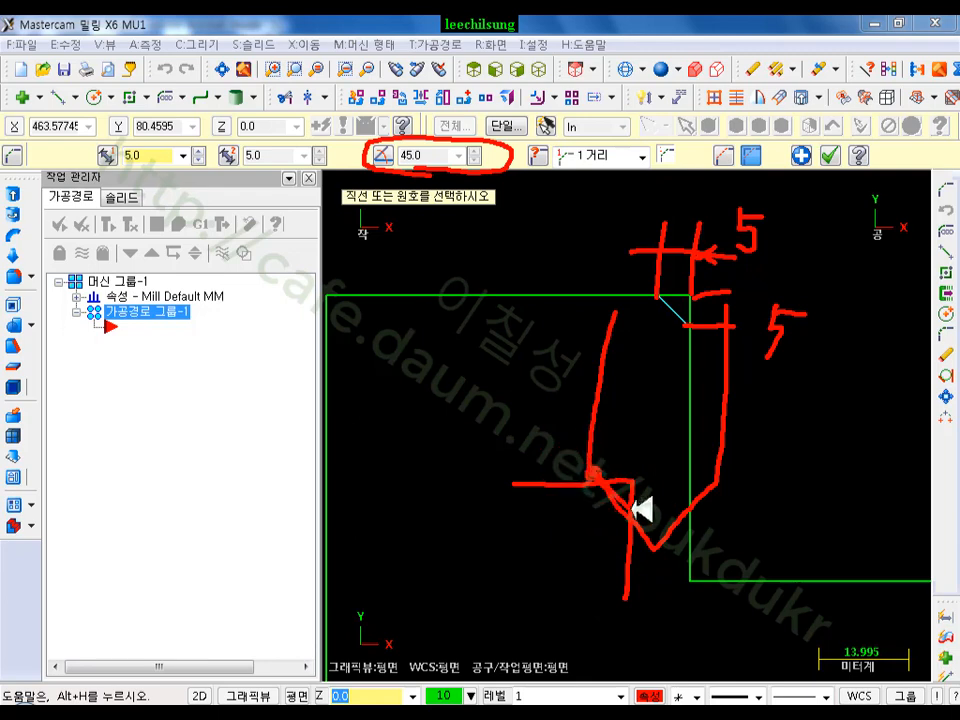
{"action": "right_click", "coordinate": [506, 350]}
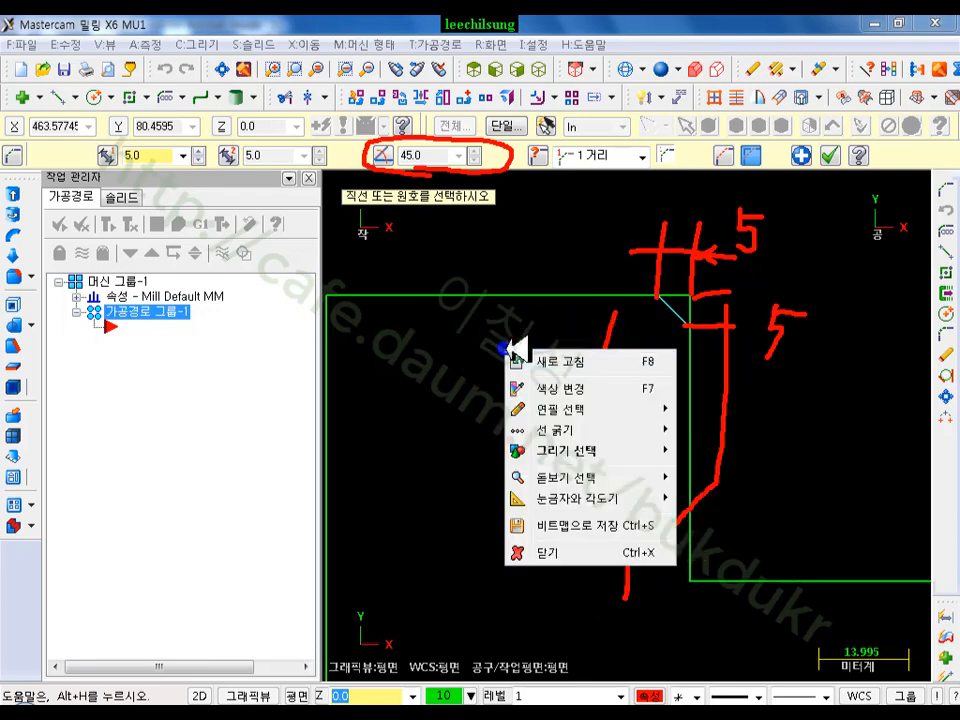
{"action": "left_click", "coordinate": [568, 553]}
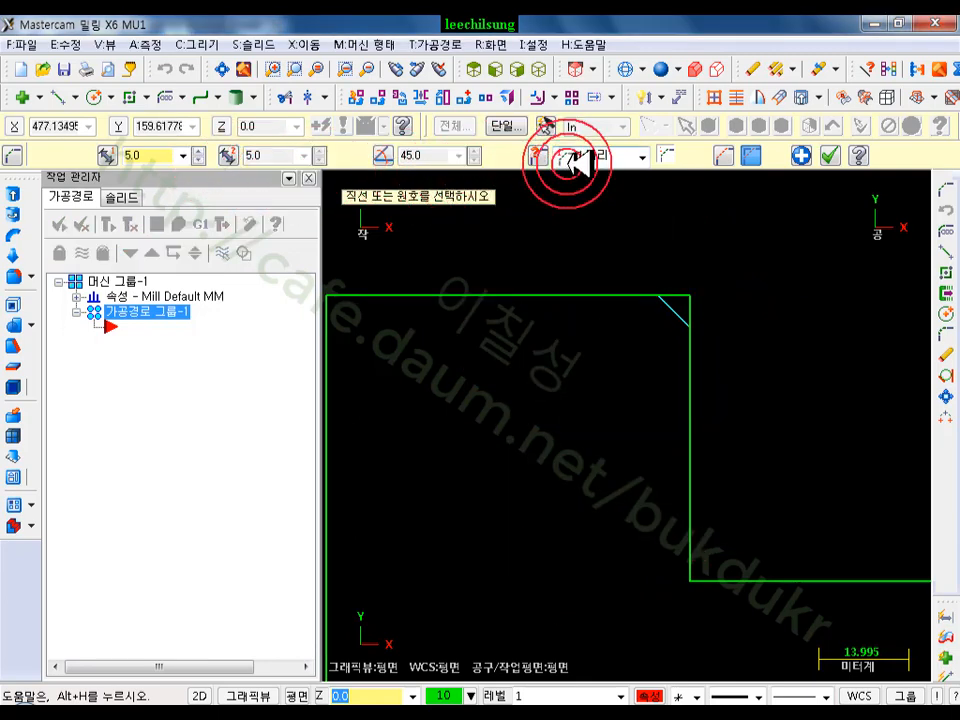
Switch the corner chamfer to the two-distance style (2 거리) with a second distance of 10.0
{"action": "left_click", "coordinate": [641, 157]}
{"action": "left_click", "coordinate": [590, 189]}
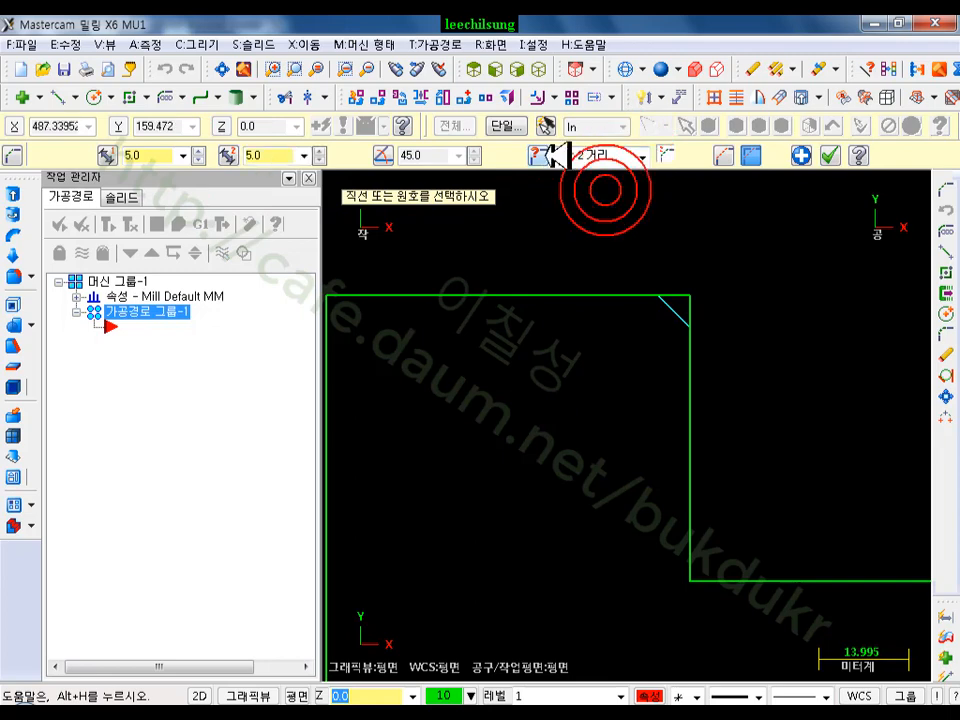
{"action": "left_click", "coordinate": [299, 154]}
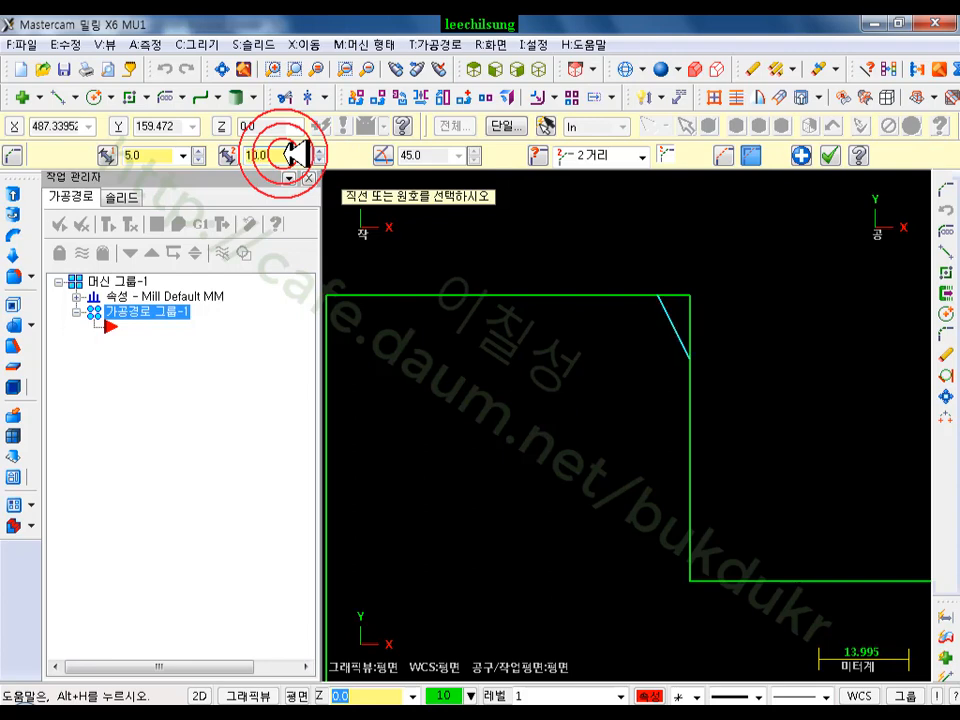
{"action": "type", "text": "10.0"}
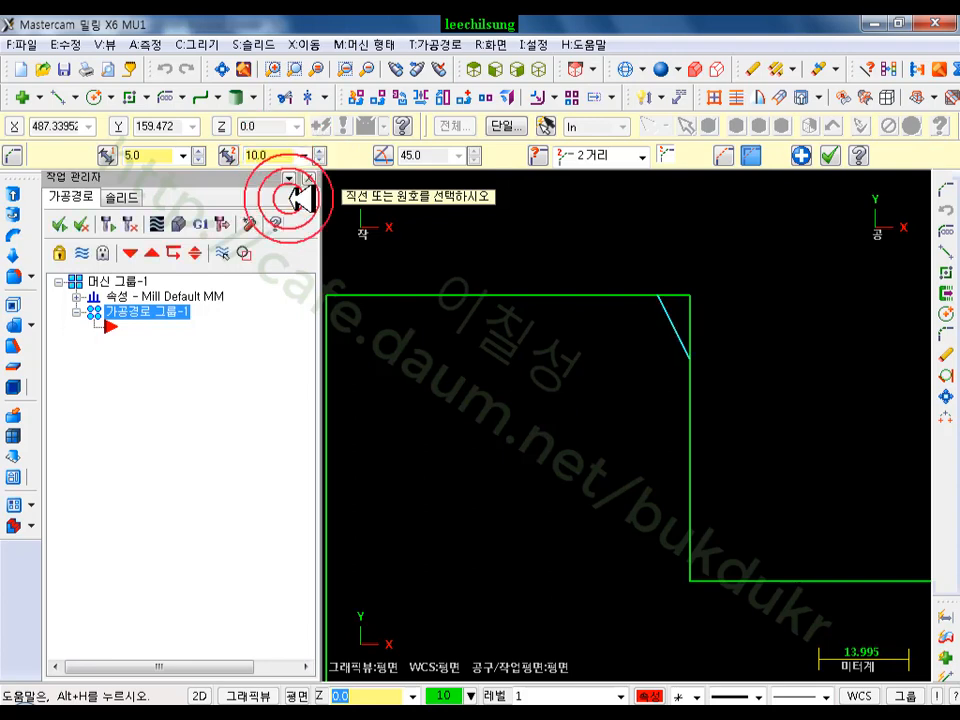
Mark the chamfer's 5 and 10 sides with the screen pen, circle the matching distance and style settings, and close the pen
{"action": "left_click", "coordinate": [561, 297]}
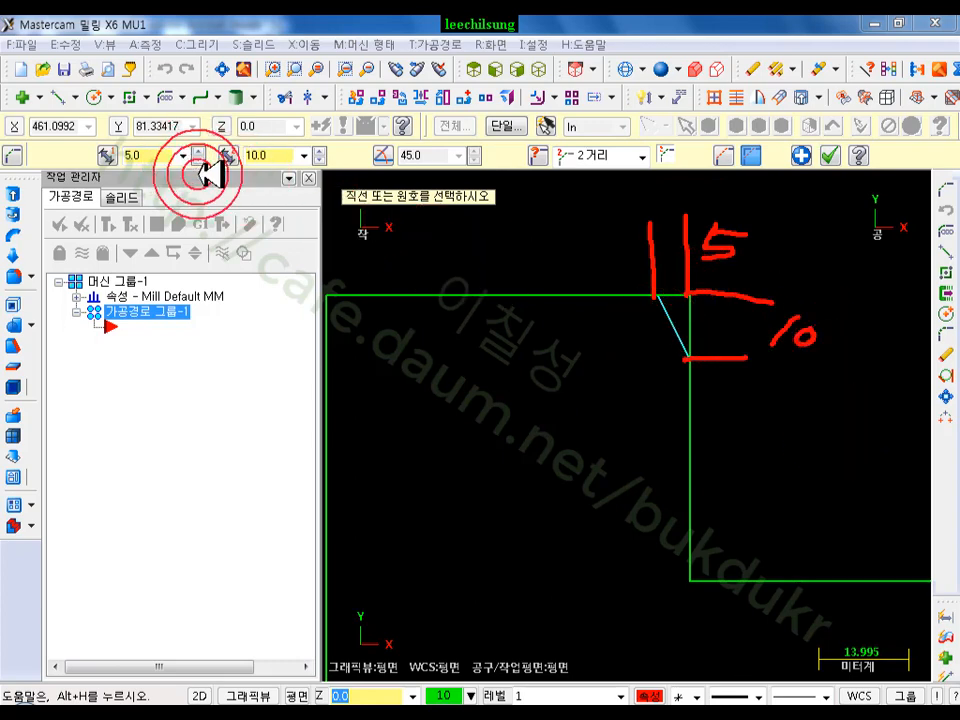
{"action": "left_click_drag", "start_coordinate": [248, 191], "coordinate": [264, 187]}
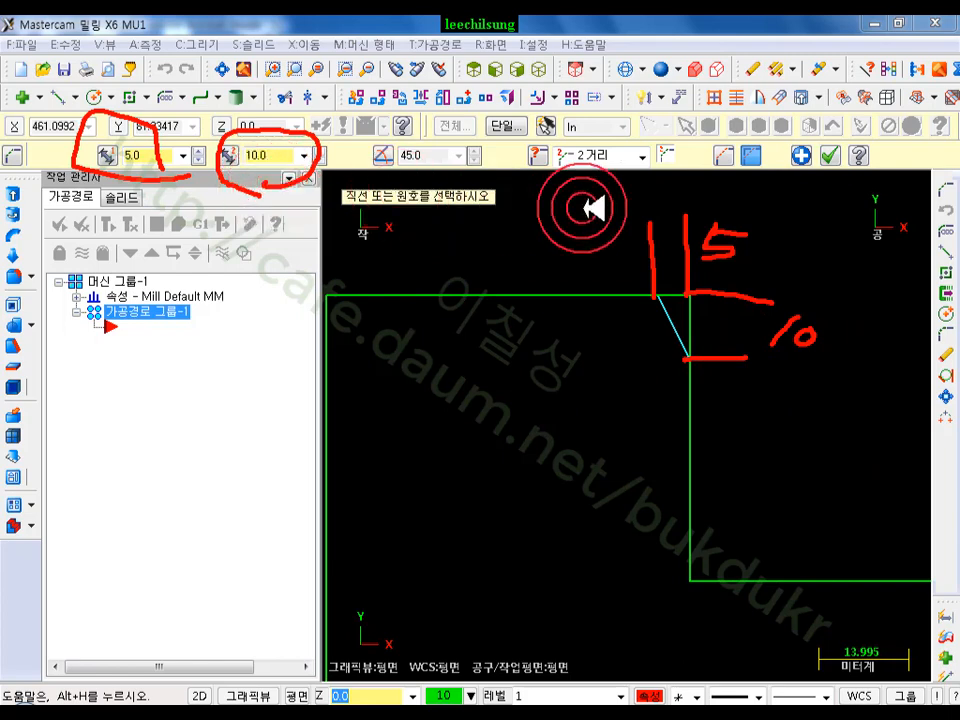
{"action": "mouse_move", "coordinate": [513, 165]}
{"action": "left_mouse_down"}
{"action": "mouse_move", "coordinate": [636, 135]}
{"action": "mouse_move", "coordinate": [570, 165]}
{"action": "mouse_move", "coordinate": [630, 183]}
{"action": "left_mouse_up"}
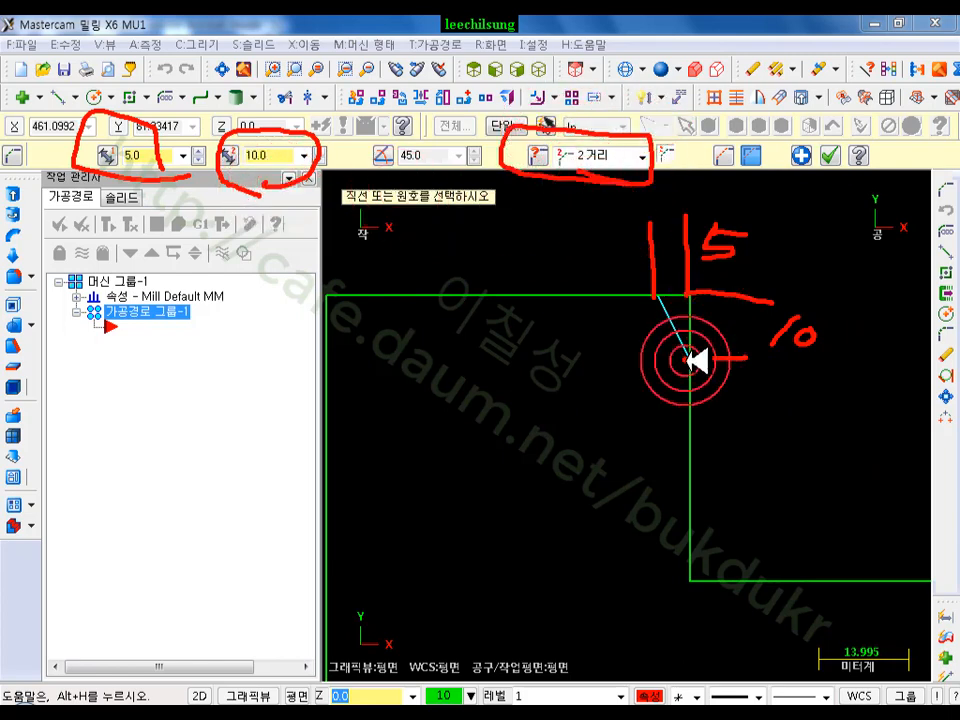
{"action": "right_click", "coordinate": [545, 414]}
{"action": "left_click", "coordinate": [590, 617]}
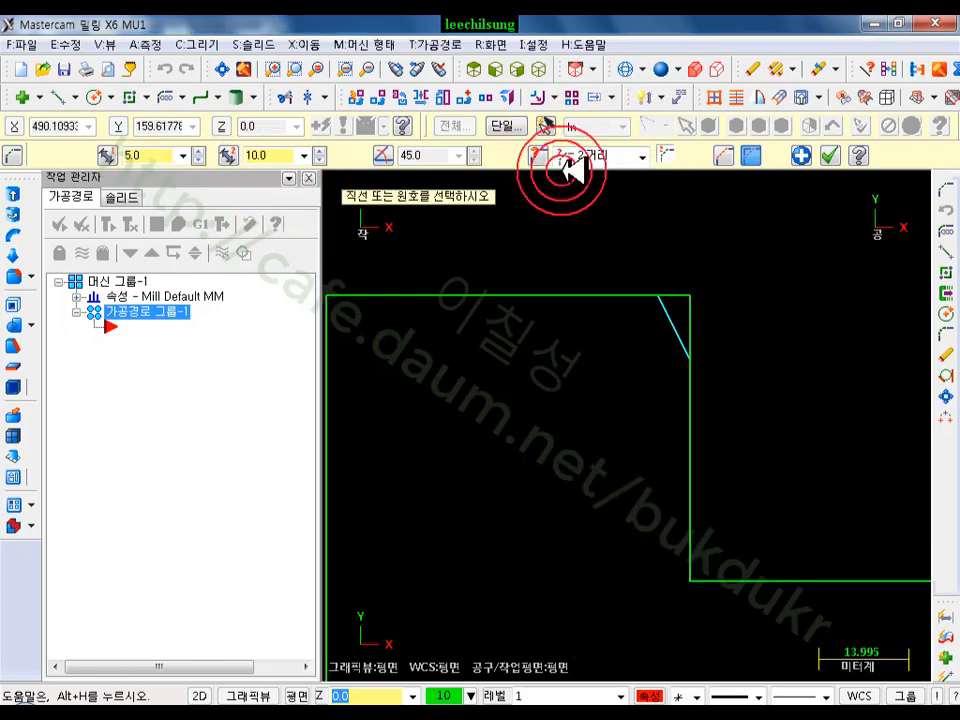
Switch the corner chamfer to the distance/angle style (거리/각도) with distance 10.0 and angle 30.0
{"action": "left_click", "coordinate": [640, 155]}
{"action": "left_click", "coordinate": [590, 205]}
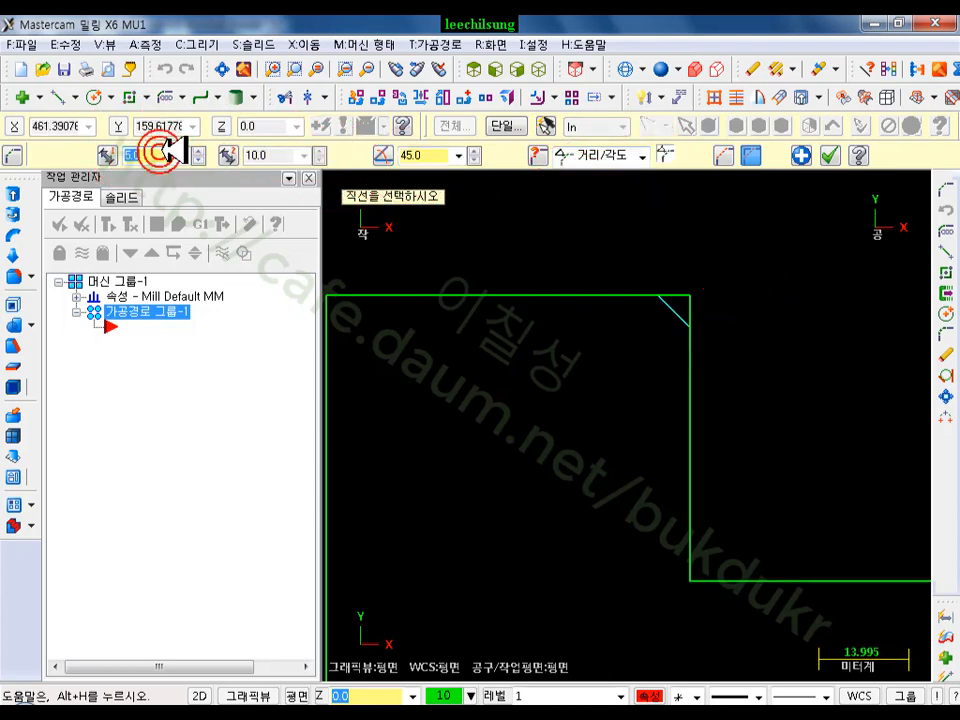
{"action": "left_click", "coordinate": [440, 155]}
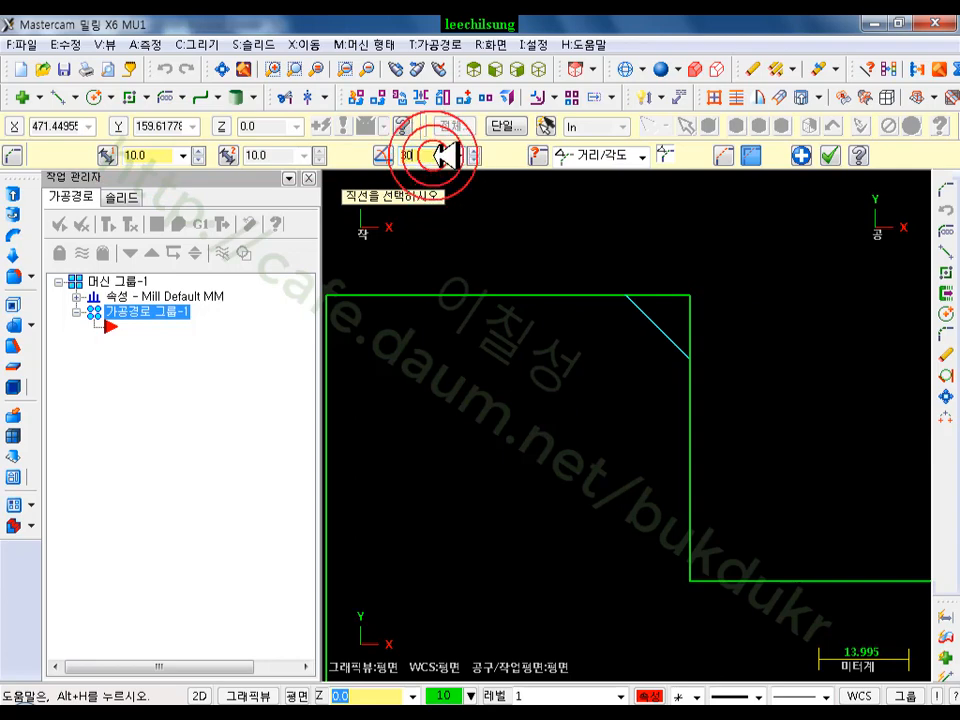
{"action": "scroll", "coordinate": [640, 260], "scroll_direction": "up", "scroll_amount": 2}
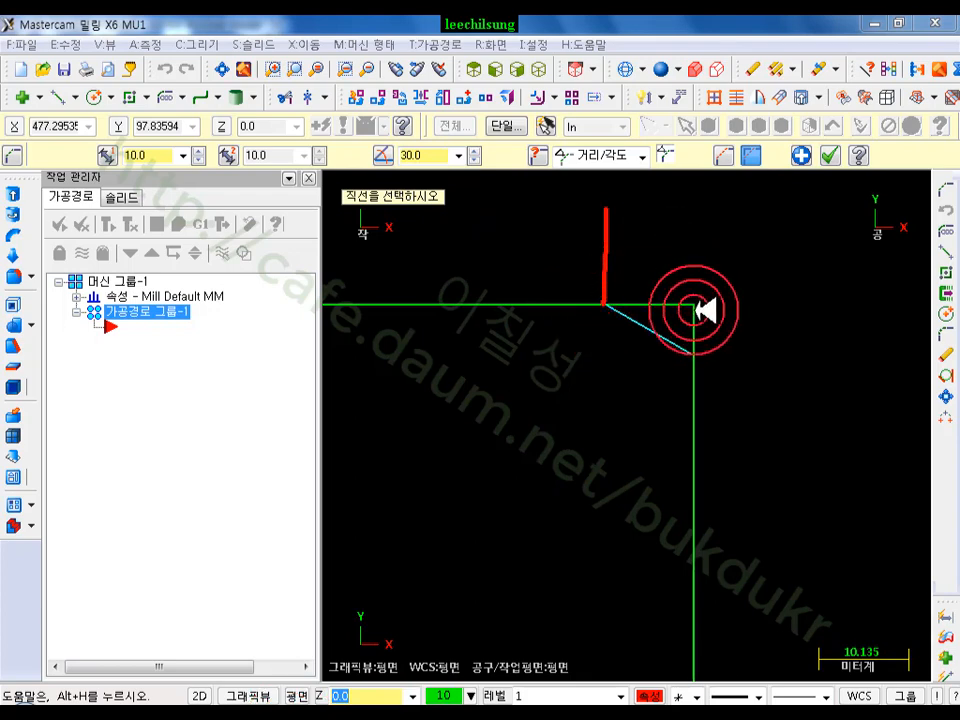
Annotate the chamfer's 10 distance and its angle with the screen pen, linking each to its setting with an arrow, and close the pen
{"action": "left_click", "coordinate": [626, 244]}
{"action": "left_click_drag", "start_coordinate": [699, 240], "coordinate": [730, 241]}
{"action": "left_click", "coordinate": [662, 213]}
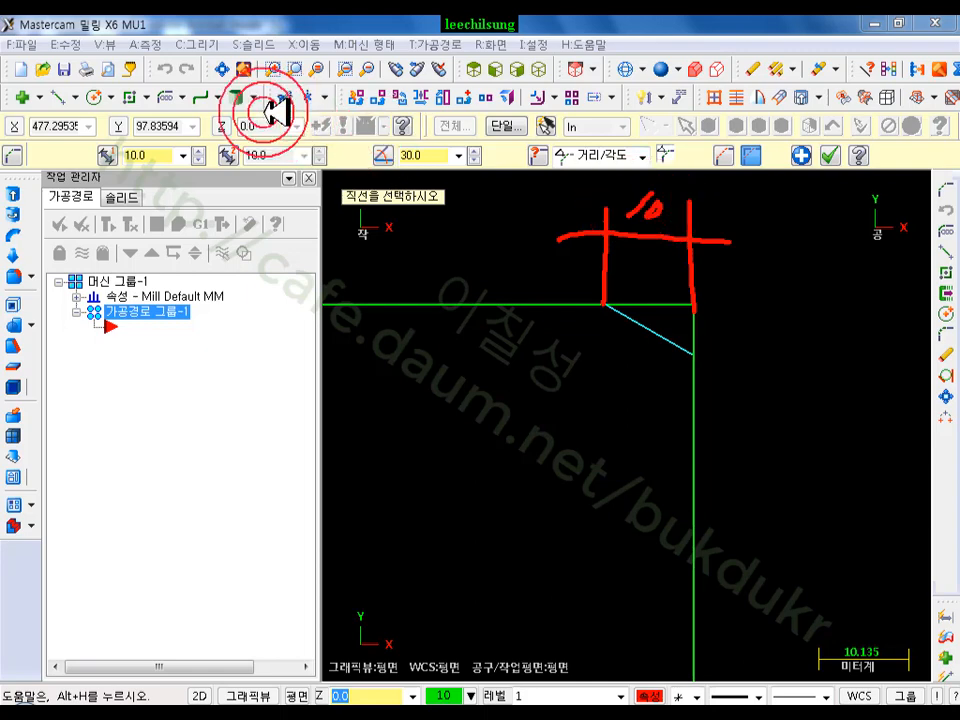
{"action": "mouse_move", "coordinate": [184, 157]}
{"action": "left_mouse_down"}
{"action": "mouse_move", "coordinate": [103, 160]}
{"action": "mouse_move", "coordinate": [340, 98]}
{"action": "mouse_move", "coordinate": [636, 206]}
{"action": "left_mouse_up"}
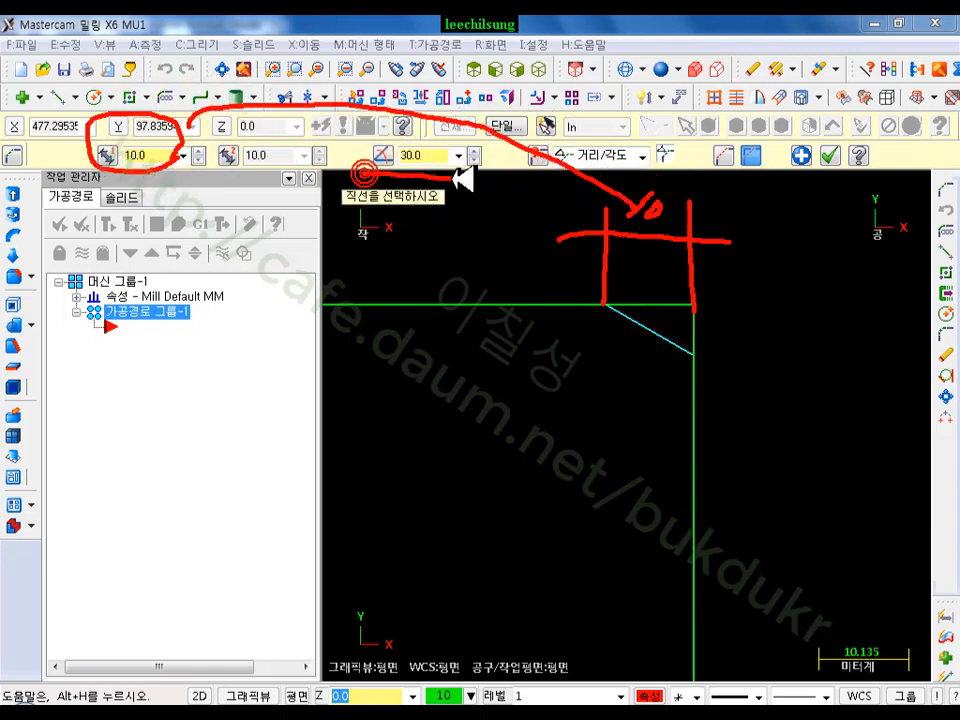
{"action": "mouse_move", "coordinate": [597, 304]}
{"action": "left_mouse_down"}
{"action": "mouse_move", "coordinate": [621, 290]}
{"action": "mouse_move", "coordinate": [611, 296]}
{"action": "mouse_move", "coordinate": [762, 313]}
{"action": "left_mouse_up"}
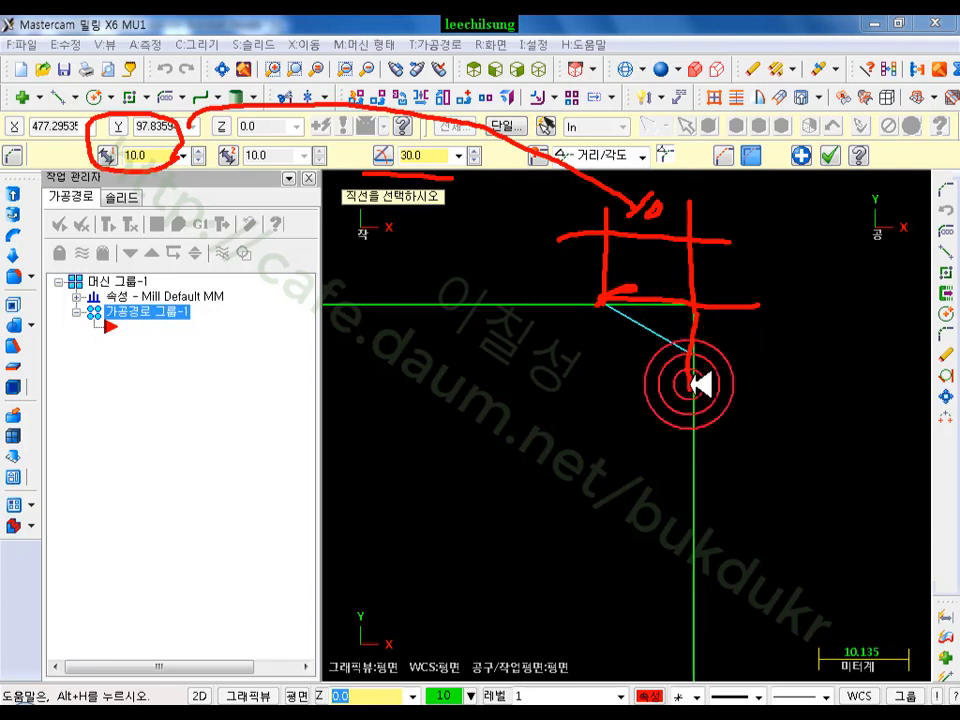
{"action": "left_click_drag", "start_coordinate": [690, 384], "coordinate": [690, 418]}
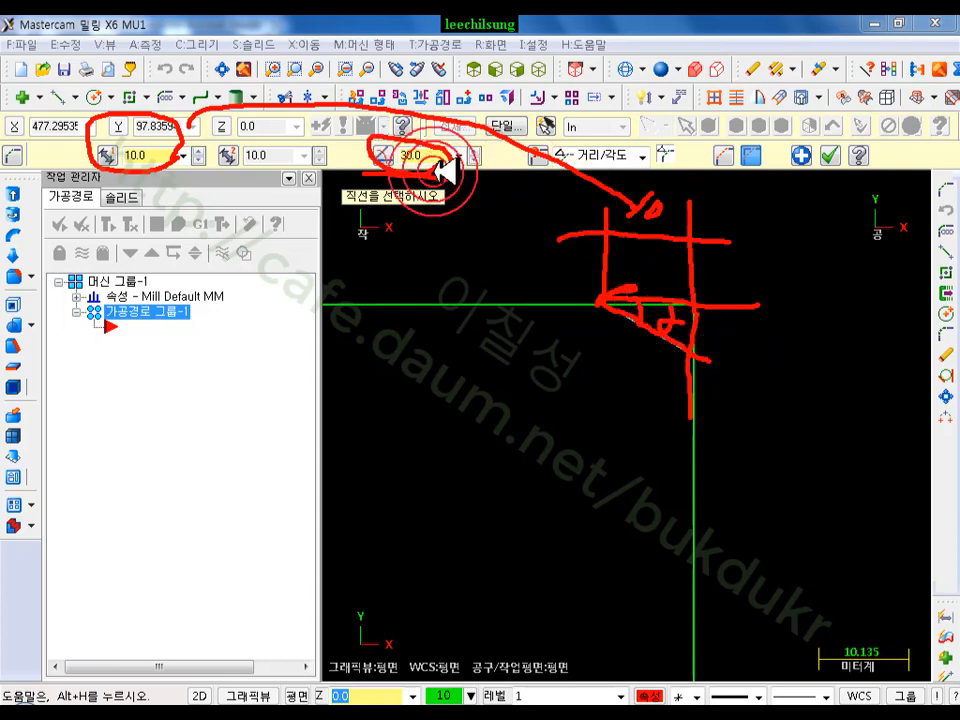
{"action": "left_click_drag", "start_coordinate": [551, 408], "coordinate": [652, 344]}
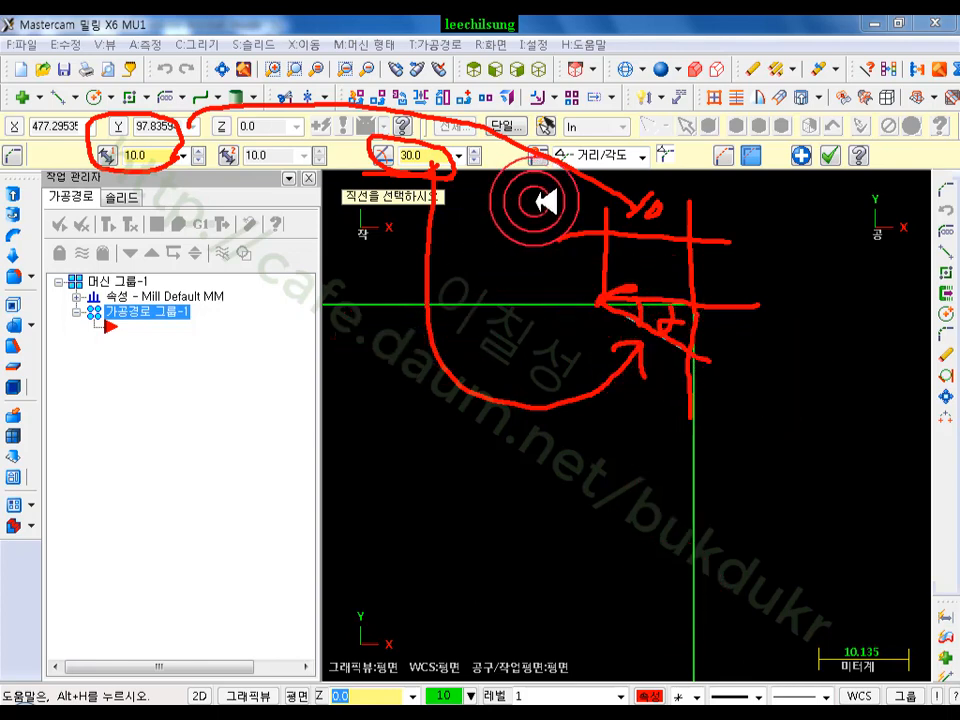
{"action": "right_click", "coordinate": [846, 346]}
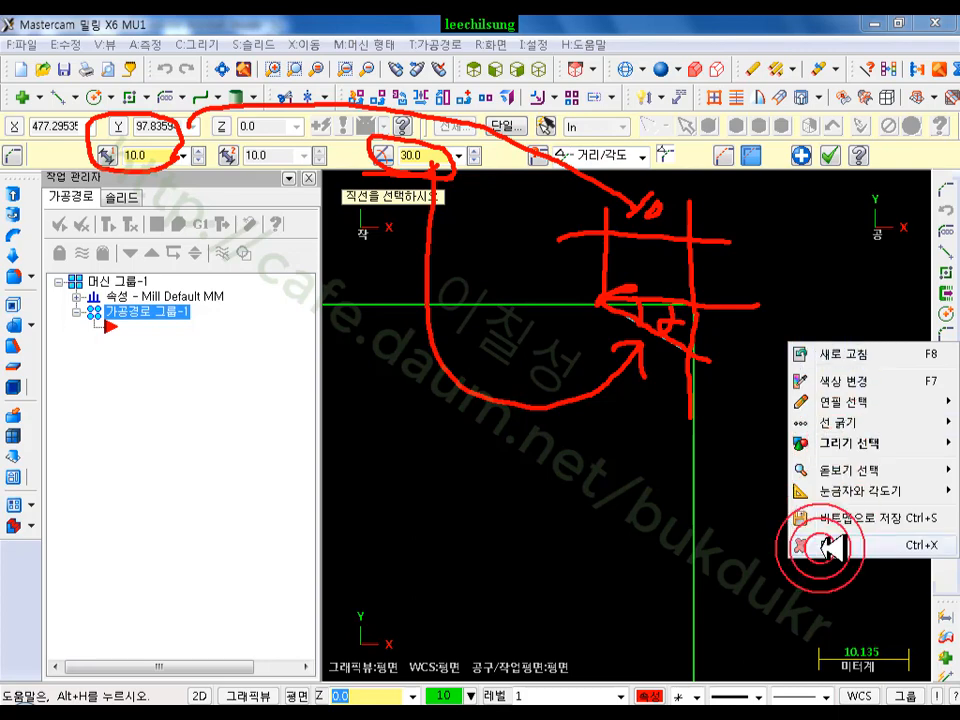
{"action": "left_click", "coordinate": [830, 546]}
Switch the corner chamfer to the width style (너비), keeping 10.0 as its value
{"action": "left_click", "coordinate": [589, 155]}
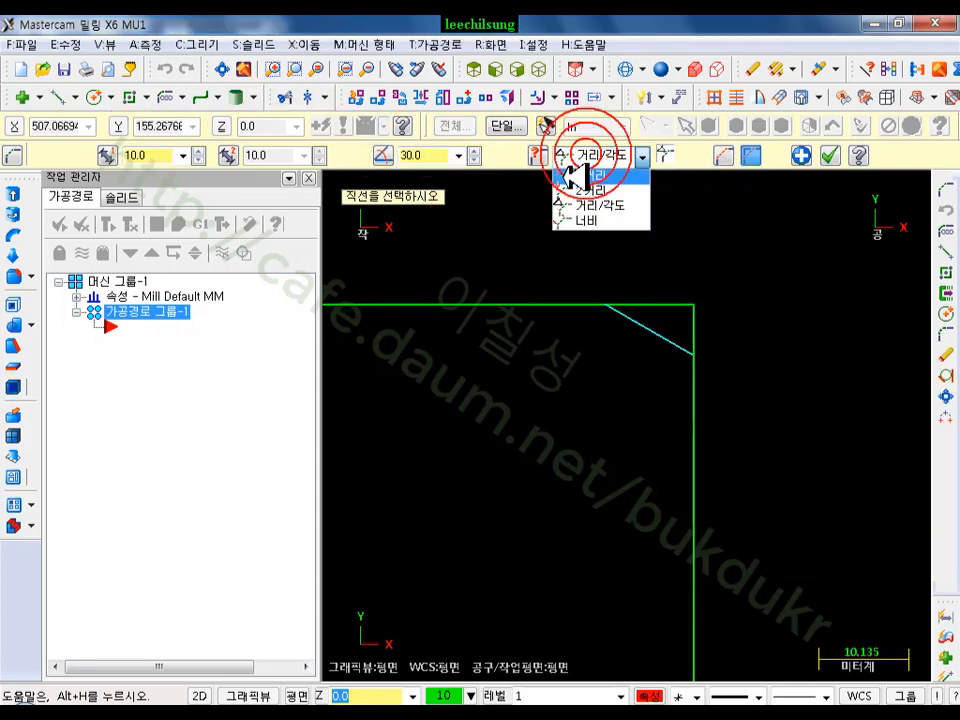
{"action": "left_click", "coordinate": [583, 220]}
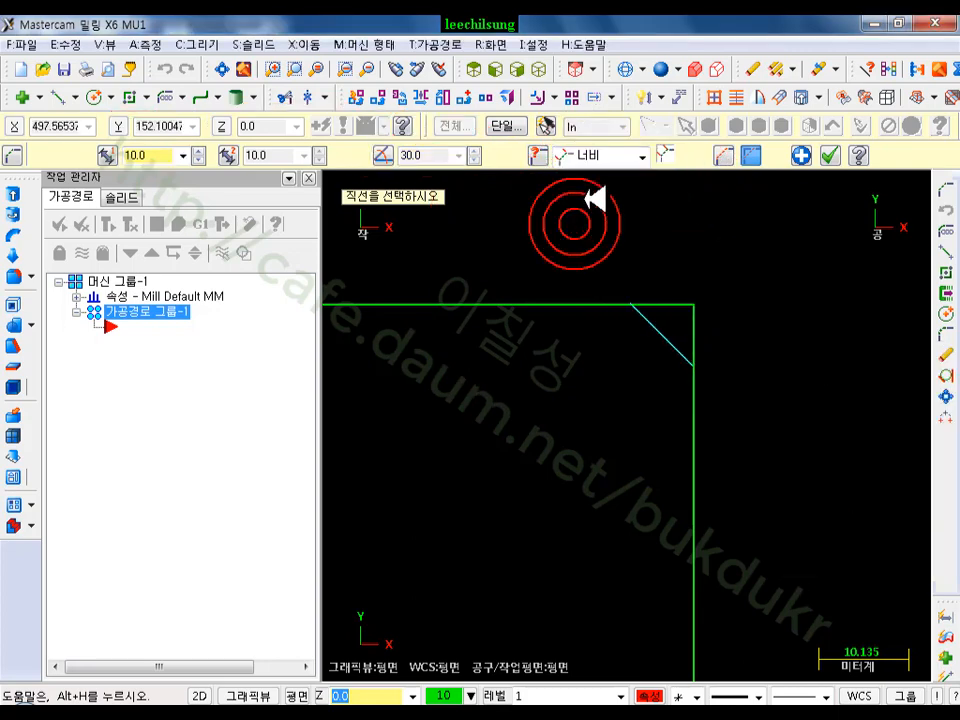
Annotate the chamfer's 10 width with the screen pen, box the matching 10.0 setting, and close the pen
{"action": "right_click", "coordinate": [318, 668]}
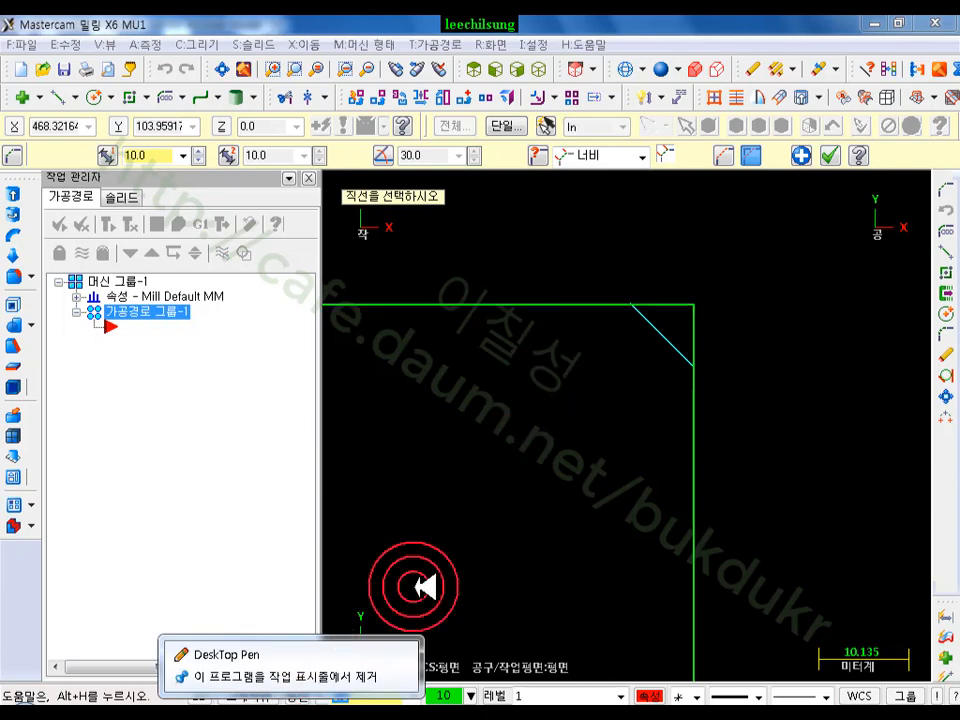
{"action": "left_click", "coordinate": [217, 649]}
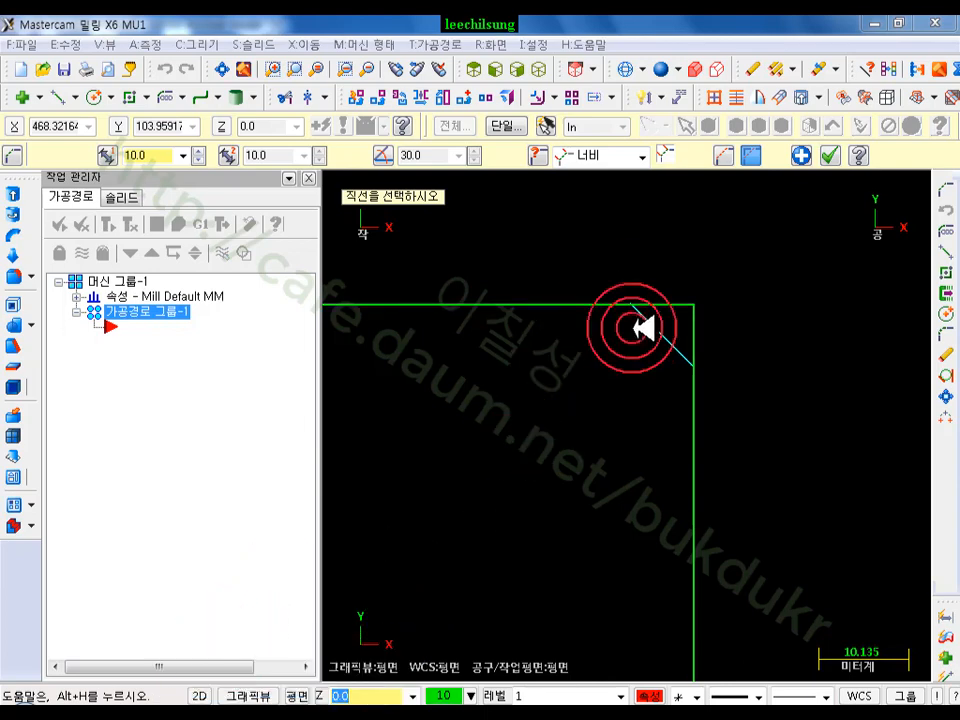
{"action": "left_click", "coordinate": [634, 306]}
{"action": "left_click", "coordinate": [694, 370]}
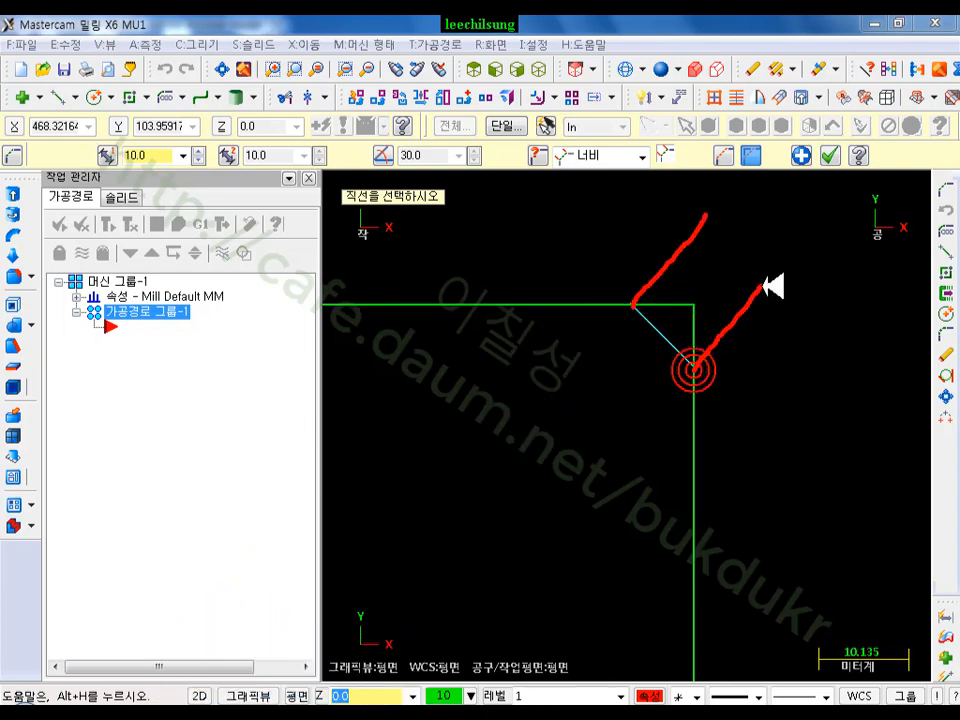
{"action": "left_click", "coordinate": [657, 232]}
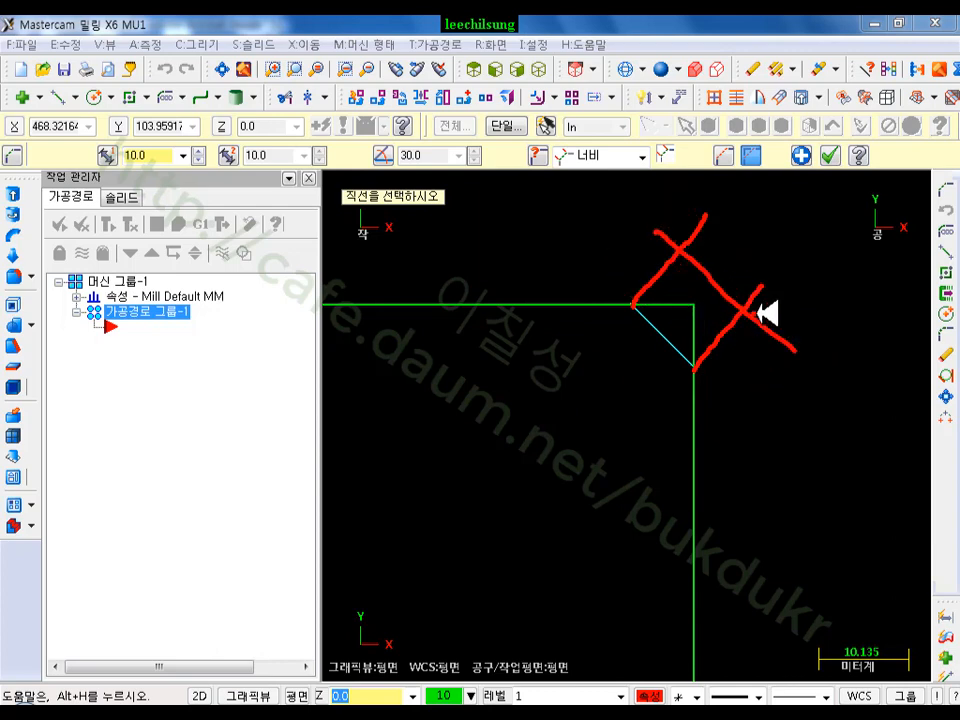
{"action": "left_click_drag", "start_coordinate": [676, 258], "coordinate": [617, 243]}
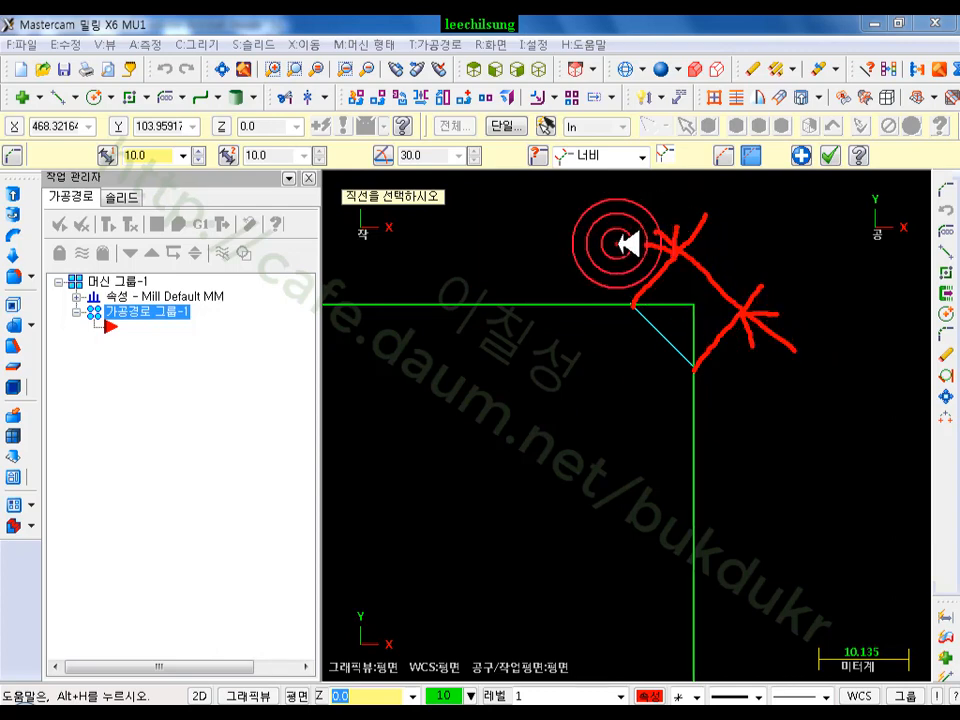
{"action": "left_click_drag", "start_coordinate": [117, 182], "coordinate": [130, 181]}
{"action": "left_click_drag", "start_coordinate": [190, 115], "coordinate": [178, 168]}
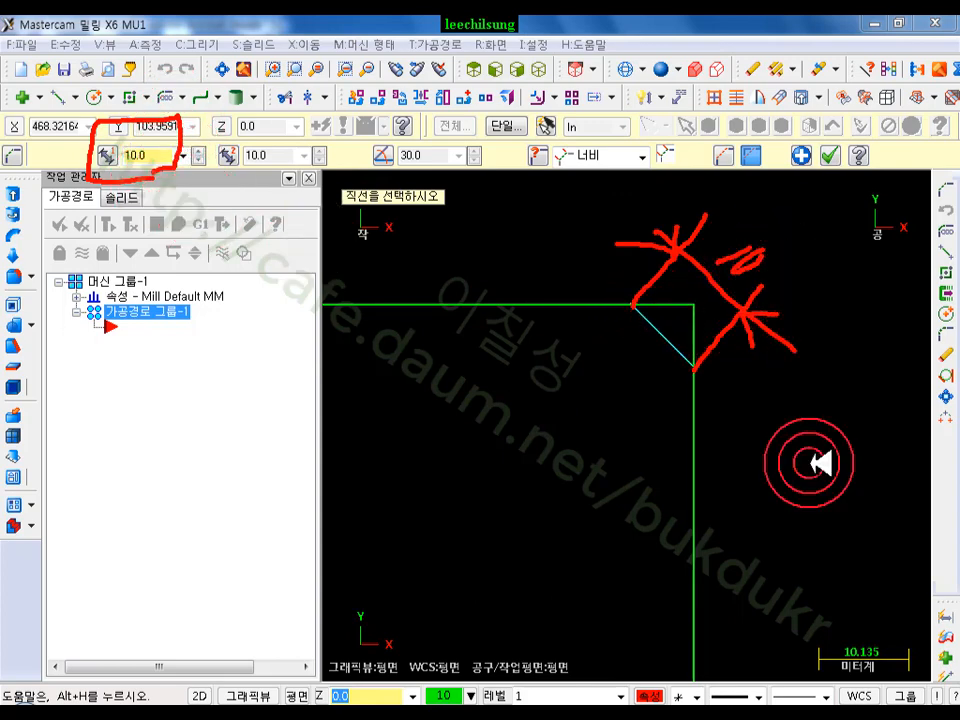
{"action": "right_click", "coordinate": [790, 421]}
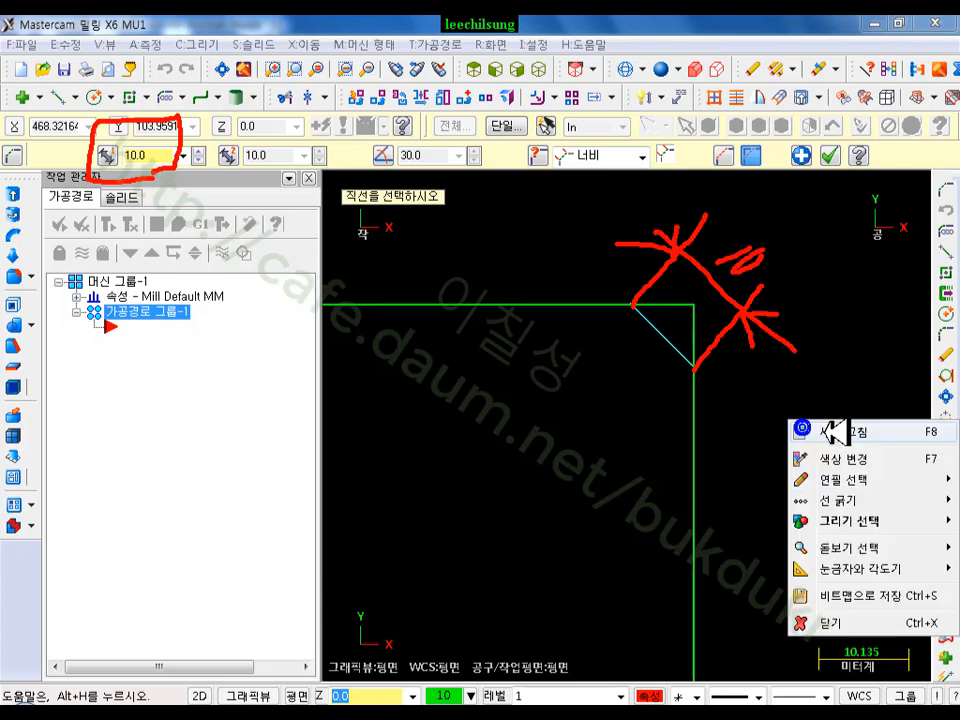
{"action": "left_click", "coordinate": [826, 621]}
Accept the 10.0 width-style chamfer on the L-shape's corner and finish the chamfer command
{"action": "scroll", "coordinate": [707, 343], "scroll_direction": "down", "scroll_amount": 2}
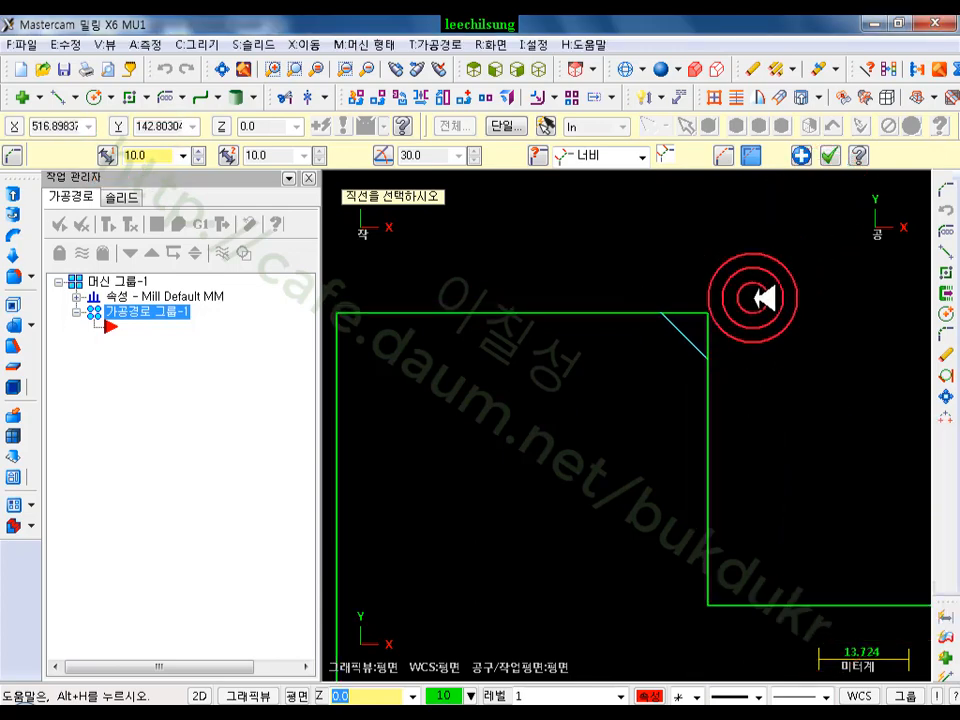
{"action": "scroll", "coordinate": [556, 254], "scroll_direction": "down", "scroll_amount": 1}
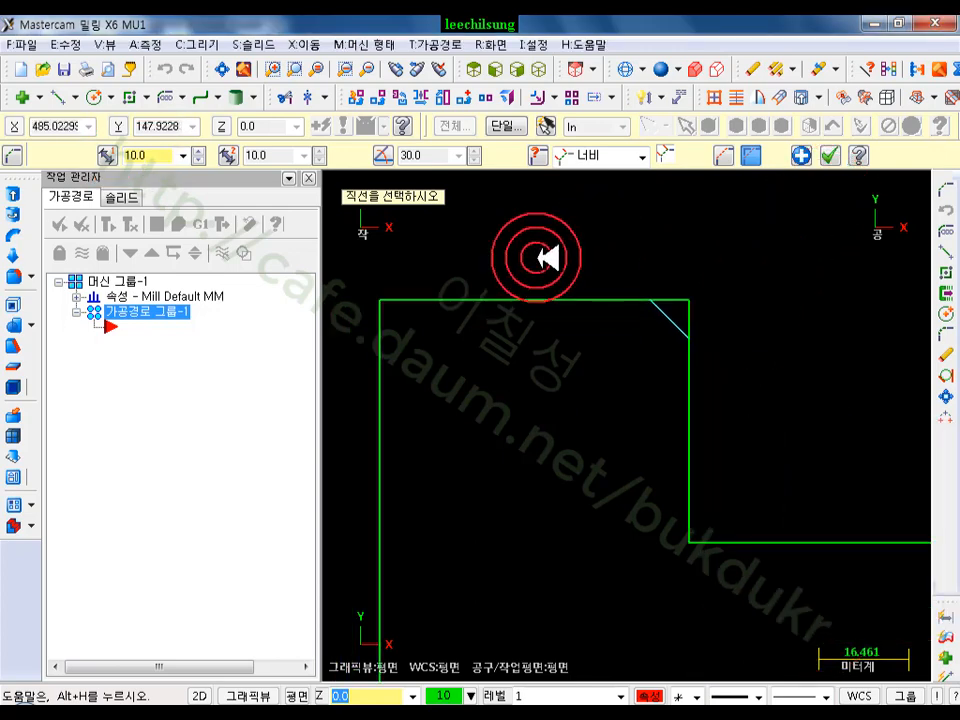
{"action": "left_click", "coordinate": [836, 155]}
Switch to the PDF manual in Adobe Acrobat Reader, check section 1.2.6 on splines (스플라인), and return to Mastercam
{"action": "left_click", "coordinate": [408, 703]}
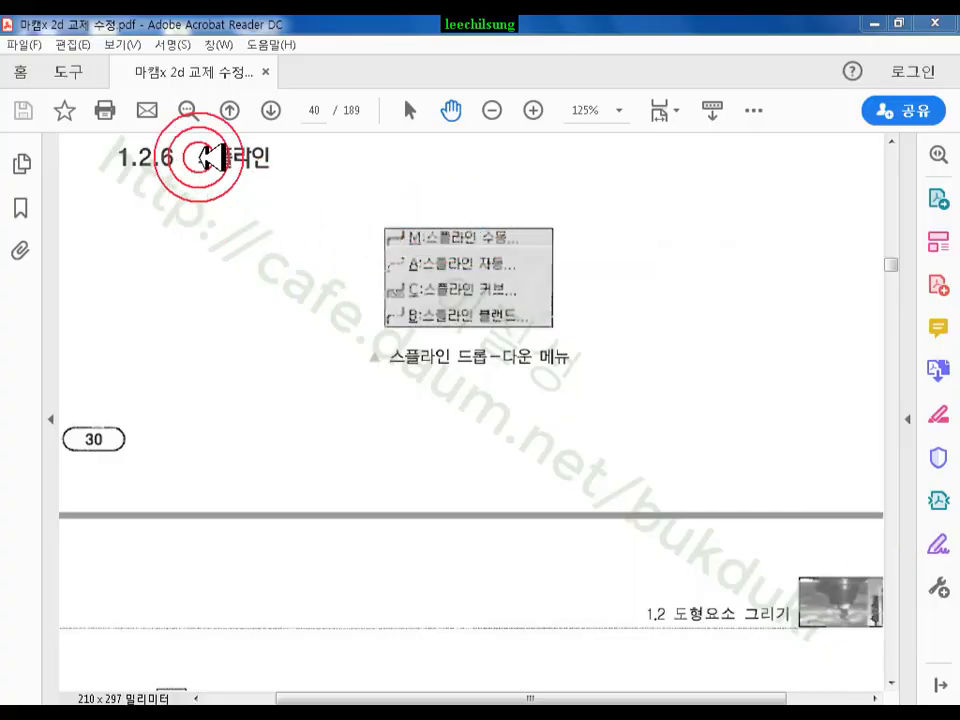
{"action": "left_click", "coordinate": [409, 613]}
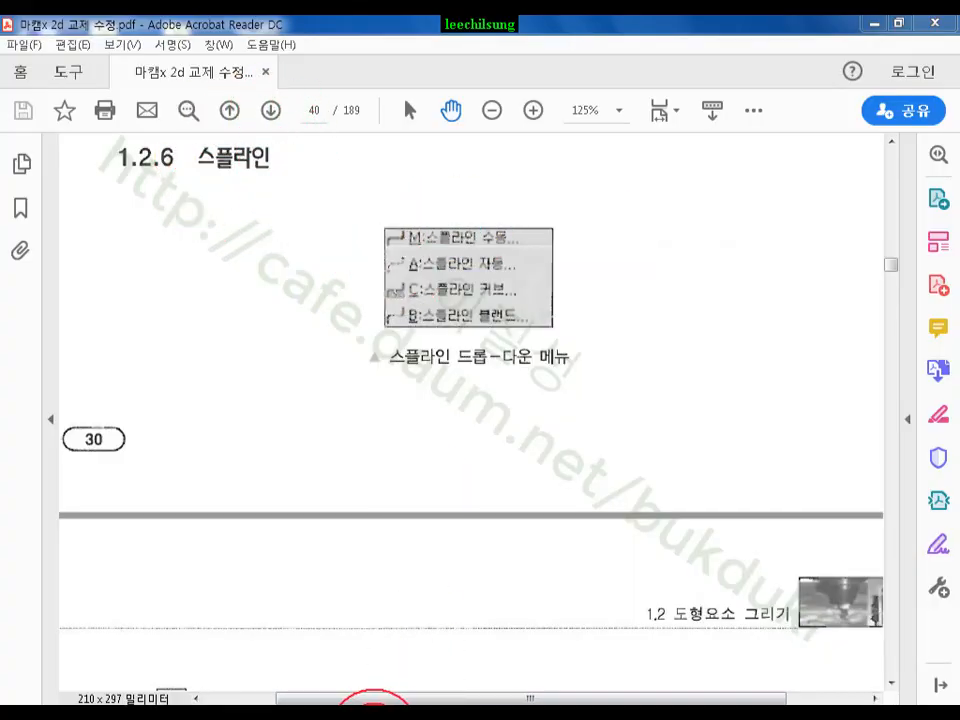
{"action": "left_click", "coordinate": [410, 710]}
Draw a wavy manual spline (수동) through five points above the L-shape, with two crests and a trough between them
{"action": "scroll", "coordinate": [414, 452], "scroll_direction": "down", "scroll_amount": 6}
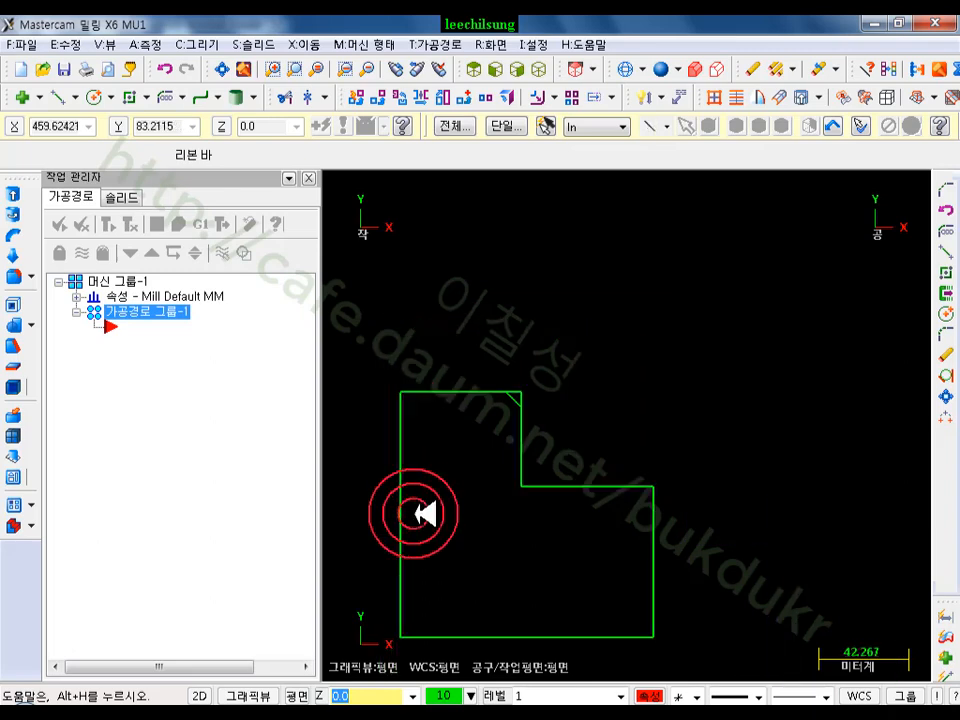
{"action": "left_click", "coordinate": [205, 45]}
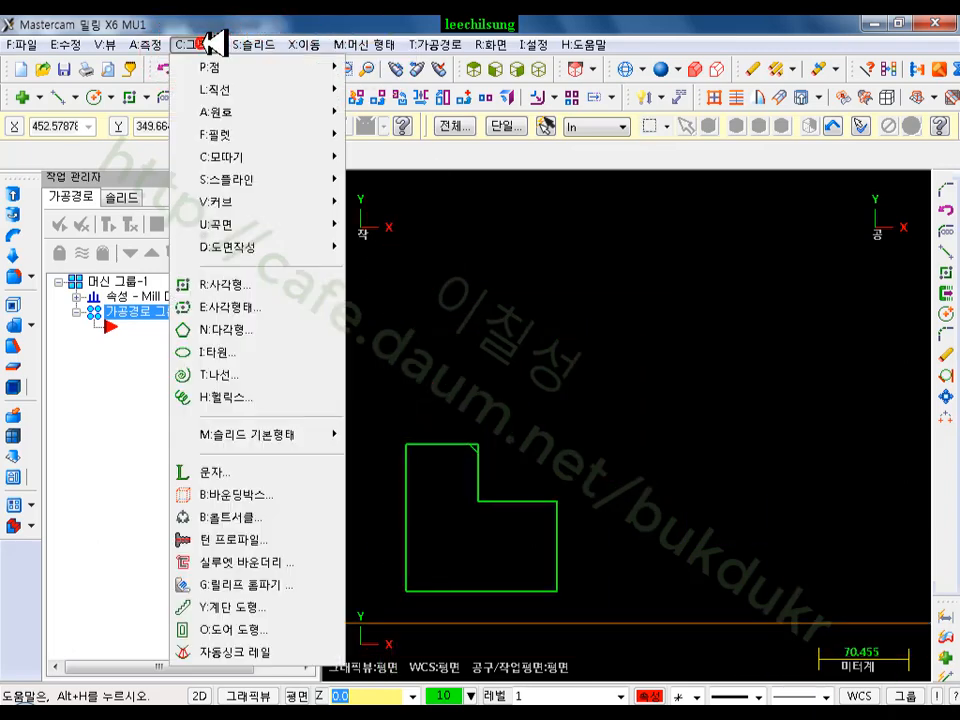
{"action": "mouse_move", "coordinate": [246, 180]}
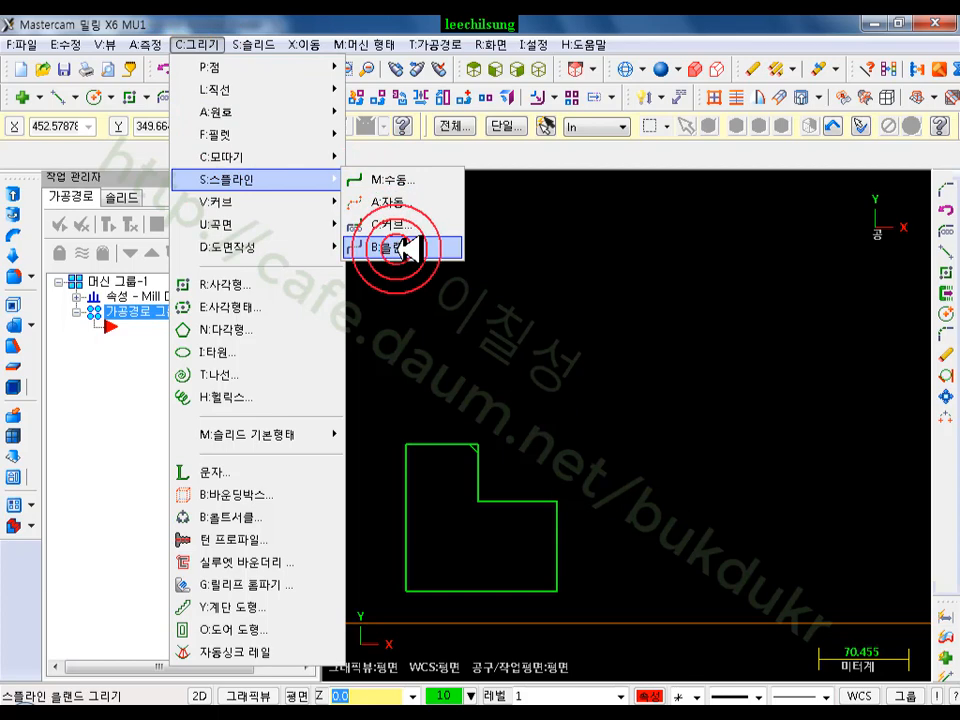
{"action": "left_click", "coordinate": [407, 180]}
{"action": "left_click", "coordinate": [442, 366]}
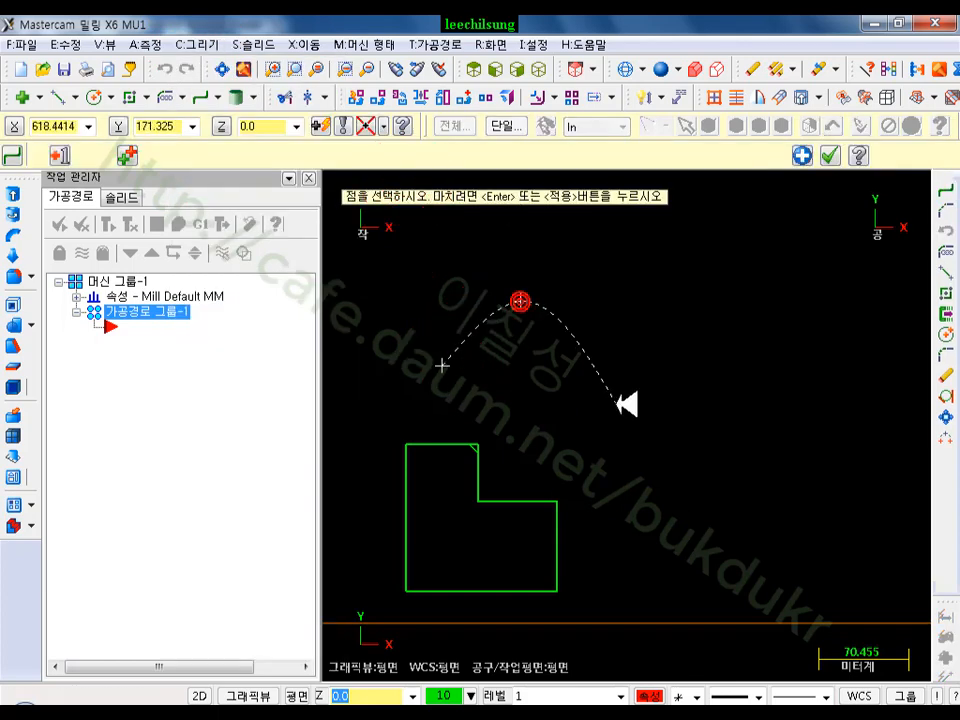
{"action": "left_click", "coordinate": [724, 282]}
{"action": "left_click", "coordinate": [814, 426]}
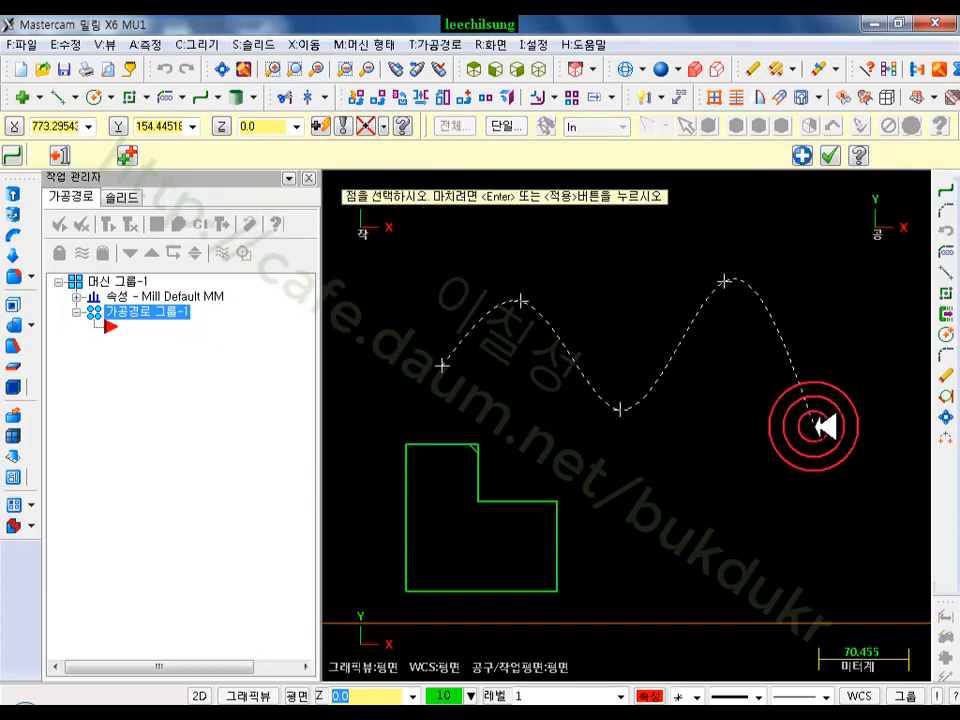
{"action": "scroll", "coordinate": [470, 388], "scroll_direction": "down", "scroll_amount": 5}
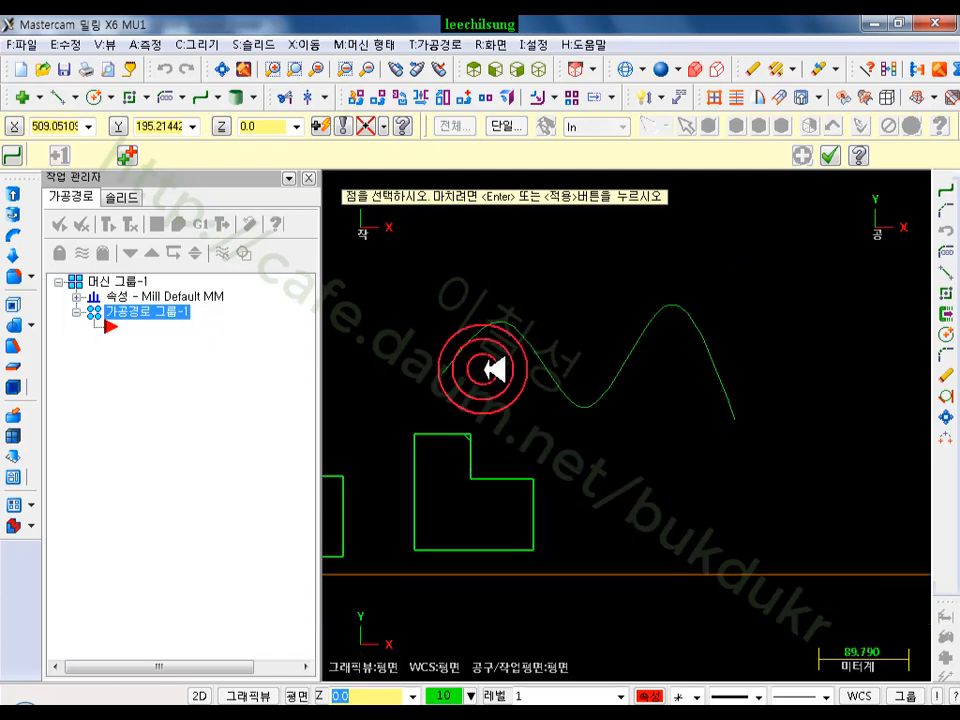
{"action": "scroll", "coordinate": [632, 276], "scroll_direction": "up", "scroll_amount": 5}
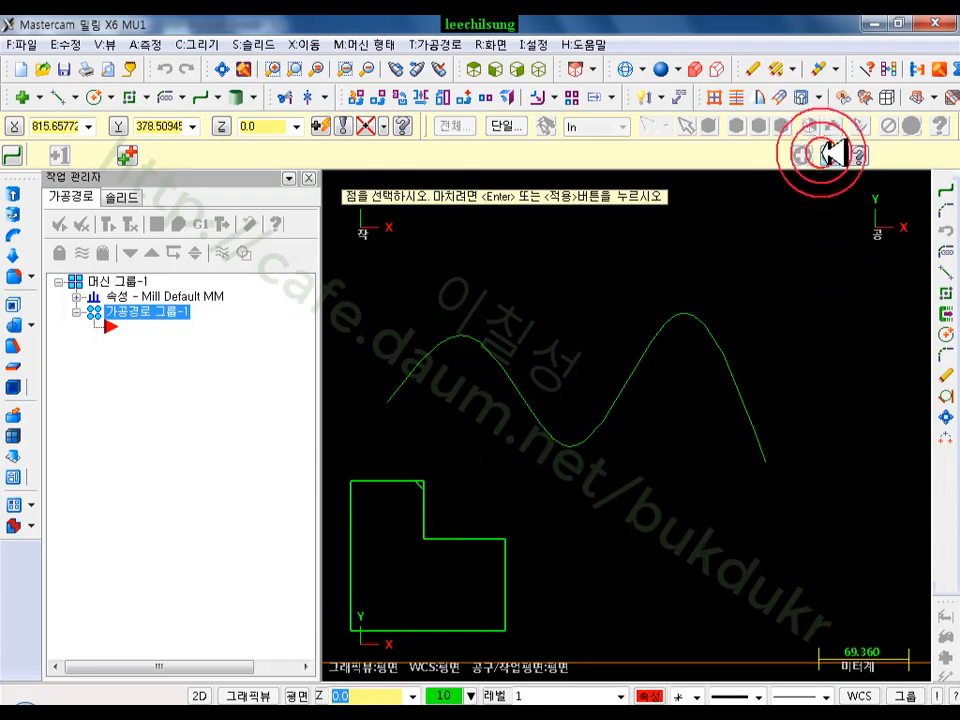
{"action": "scroll", "coordinate": [521, 455], "scroll_direction": "down", "scroll_amount": 3}
{"action": "scroll", "coordinate": [577, 303], "scroll_direction": "up", "scroll_amount": 2}
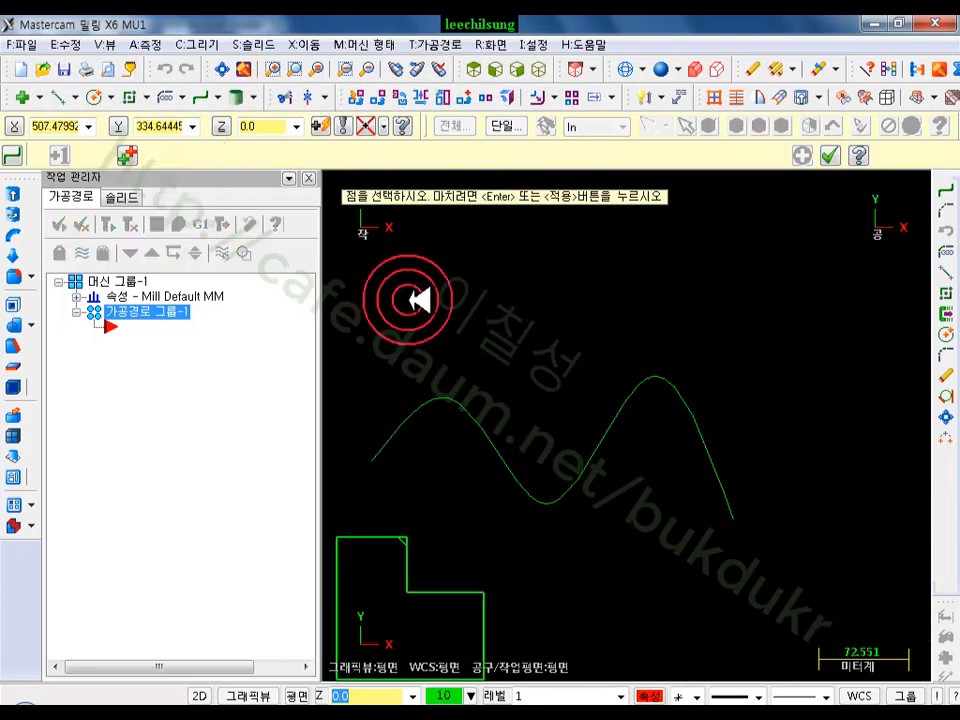
{"action": "left_click", "coordinate": [820, 155]}
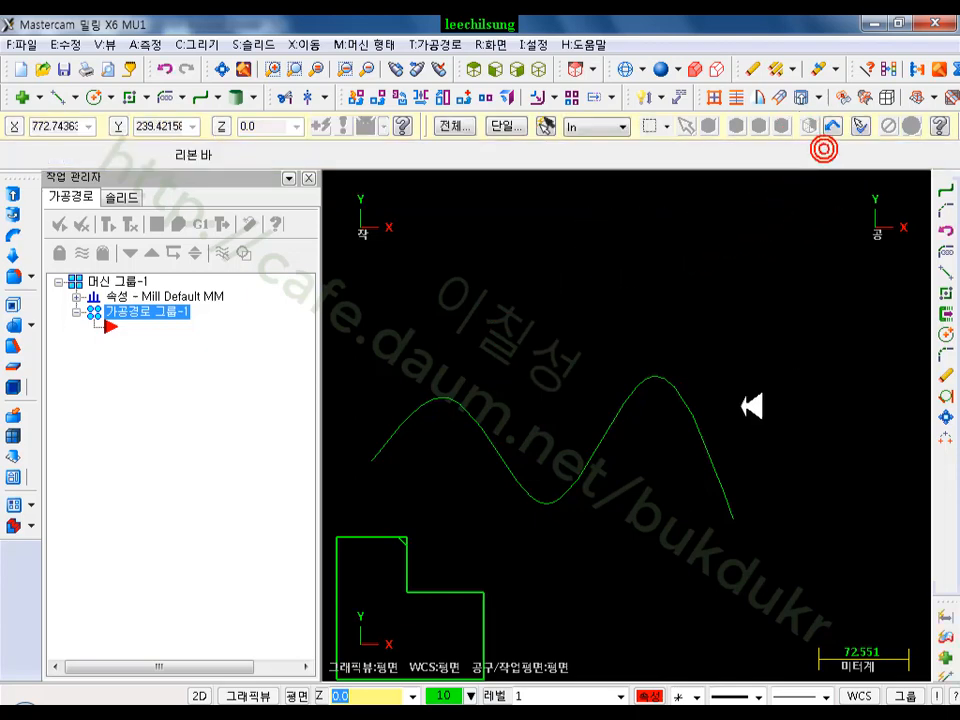
Divide the wavy spline with 50 evenly spaced points using the point element-division command (요소분할)
{"action": "left_click", "coordinate": [612, 447]}
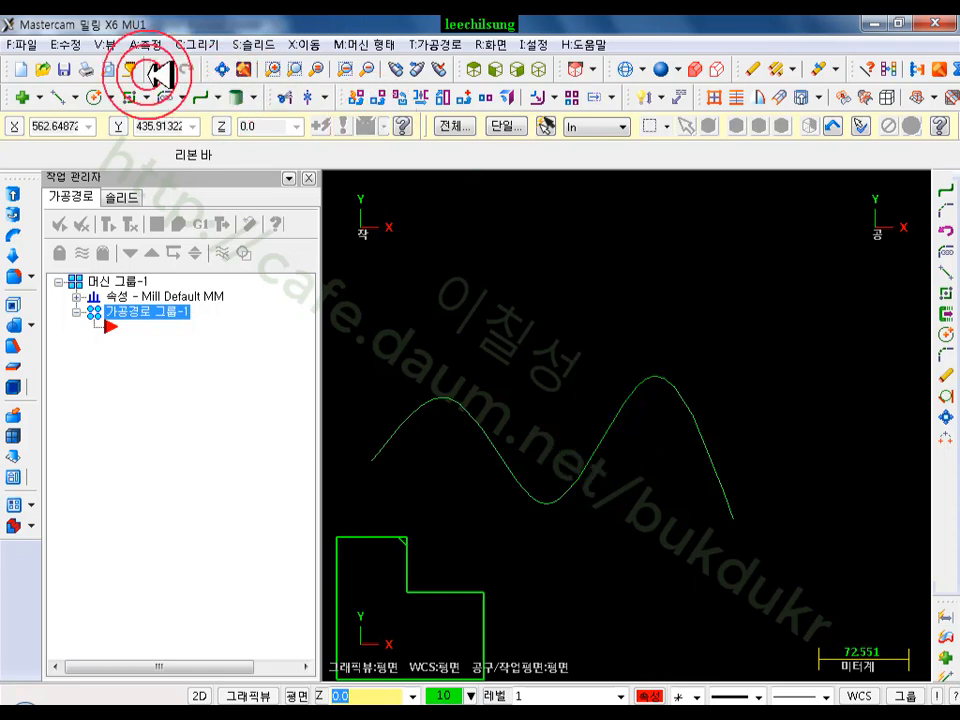
{"action": "left_click", "coordinate": [205, 45]}
{"action": "left_click", "coordinate": [300, 66]}
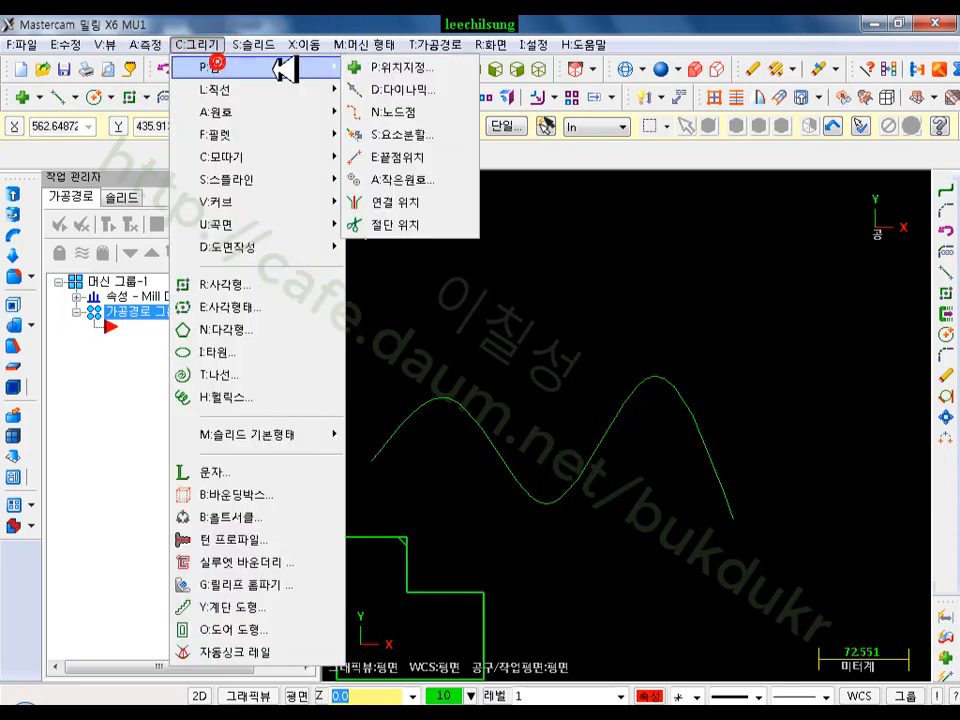
{"action": "left_click", "coordinate": [430, 134]}
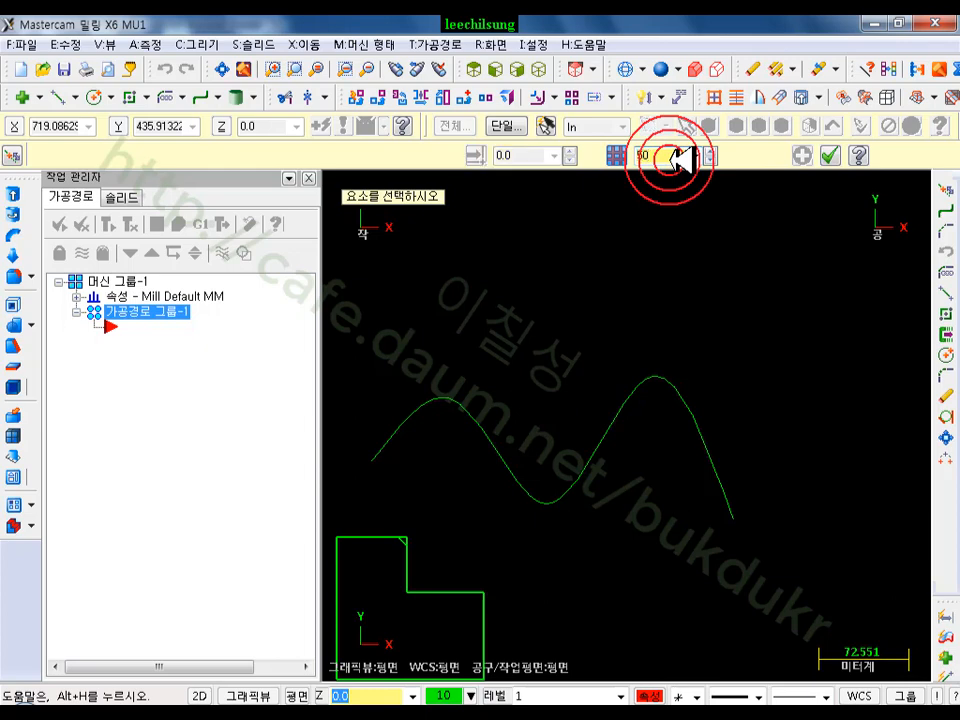
{"action": "left_click", "coordinate": [460, 405]}
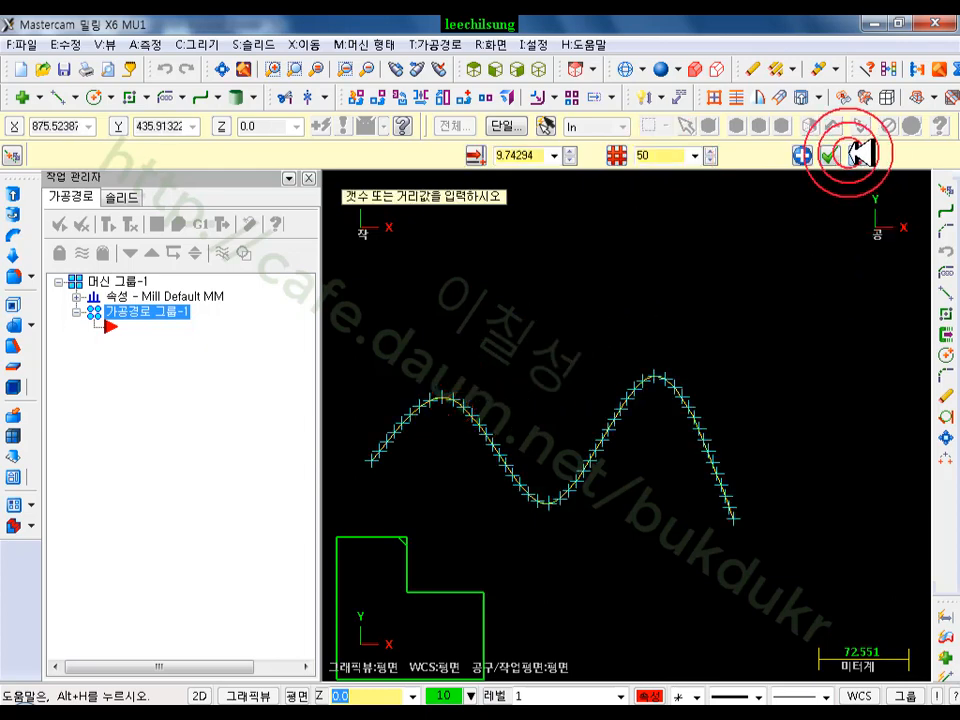
{"action": "scroll", "coordinate": [470, 489], "scroll_direction": "up", "scroll_amount": 3}
{"action": "scroll", "coordinate": [754, 437], "scroll_direction": "down", "scroll_amount": 1}
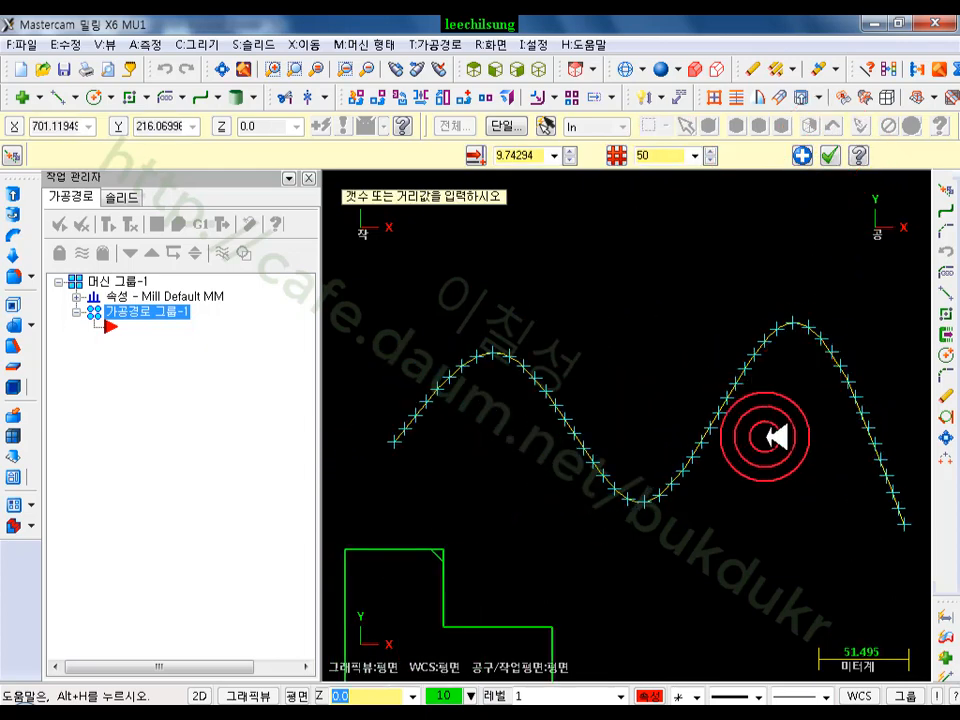
{"action": "scroll", "coordinate": [568, 523], "scroll_direction": "up", "scroll_amount": 1}
{"action": "scroll", "coordinate": [638, 487], "scroll_direction": "down", "scroll_amount": 1}
{"action": "key", "text": "Return"}
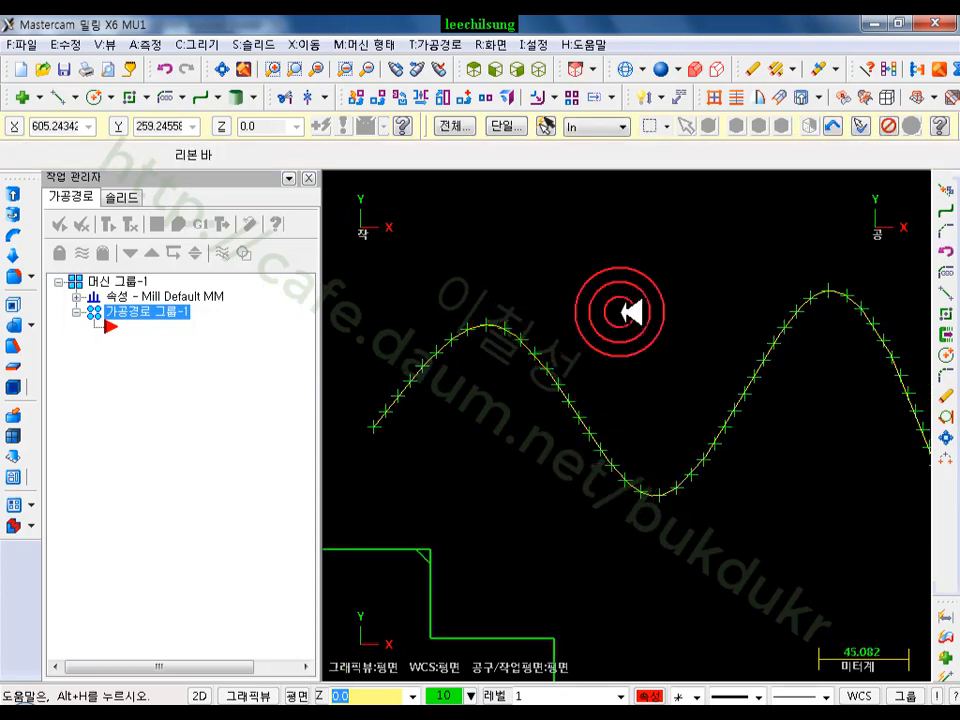
Delete the wavy spline curve, keeping only the division points along it
{"action": "scroll", "coordinate": [574, 317], "scroll_direction": "down", "scroll_amount": 1}
{"action": "scroll", "coordinate": [542, 311], "scroll_direction": "down", "scroll_amount": 1}
{"action": "scroll", "coordinate": [615, 257], "scroll_direction": "down", "scroll_amount": 1}
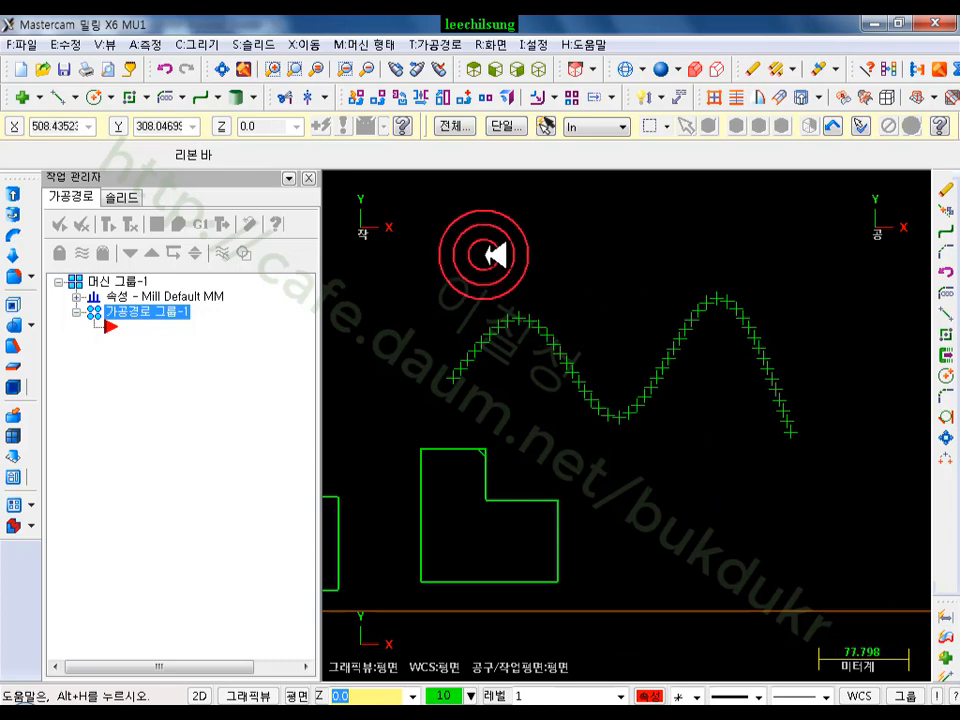
{"action": "scroll", "coordinate": [600, 320], "scroll_direction": "up", "scroll_amount": 2}
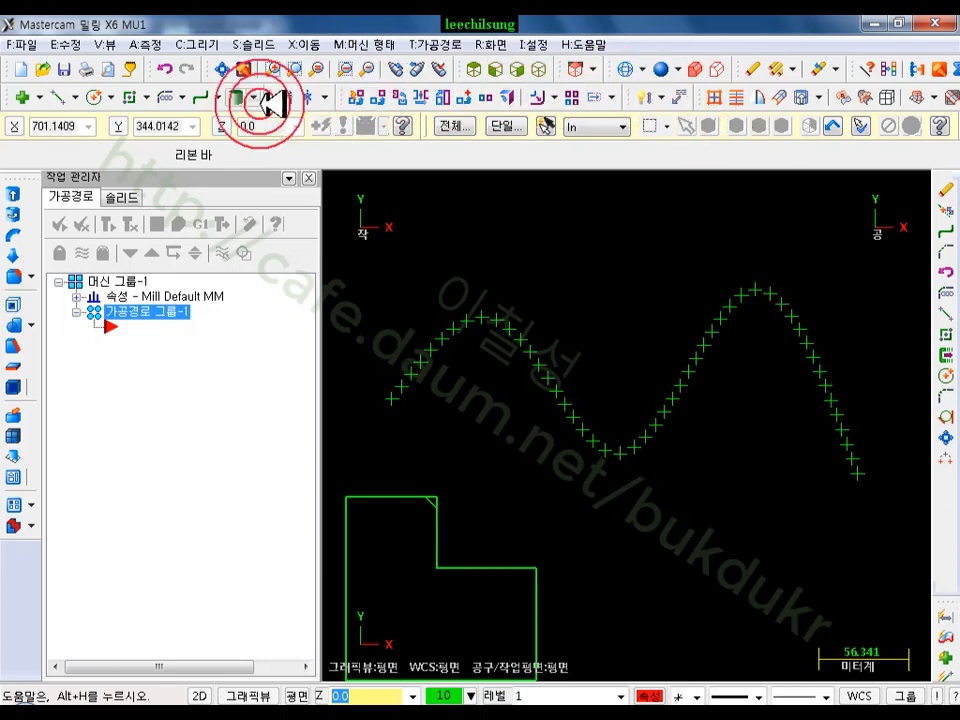
Create an automatic spline (자동) through the row of points, picking the first, second and last points, and accept it
{"action": "left_click", "coordinate": [229, 98]}
{"action": "left_click", "coordinate": [277, 147]}
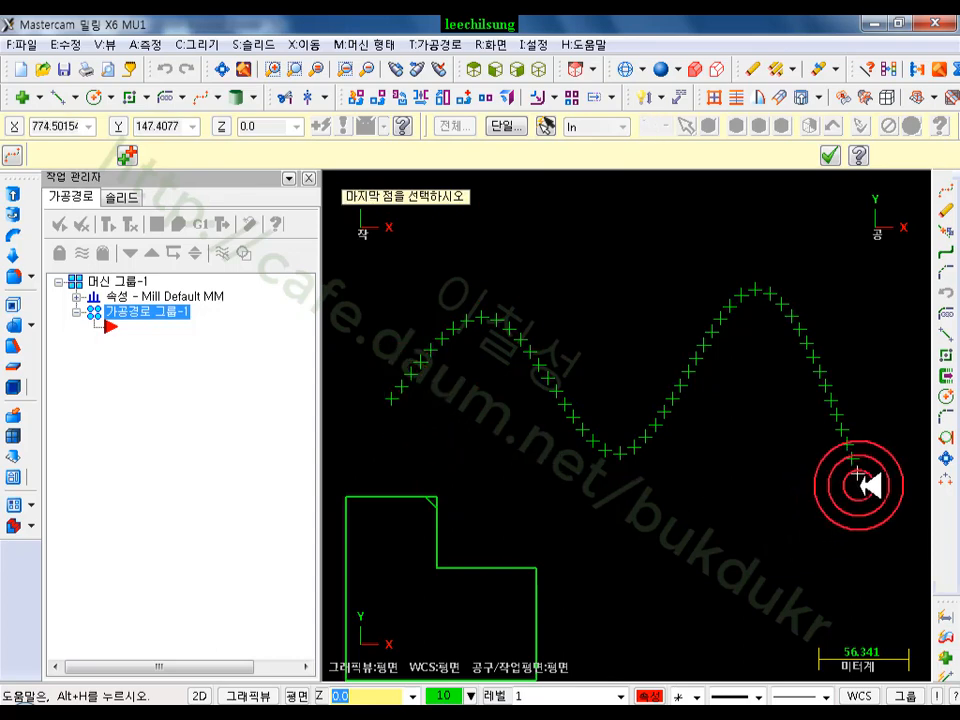
{"action": "left_click", "coordinate": [859, 480]}
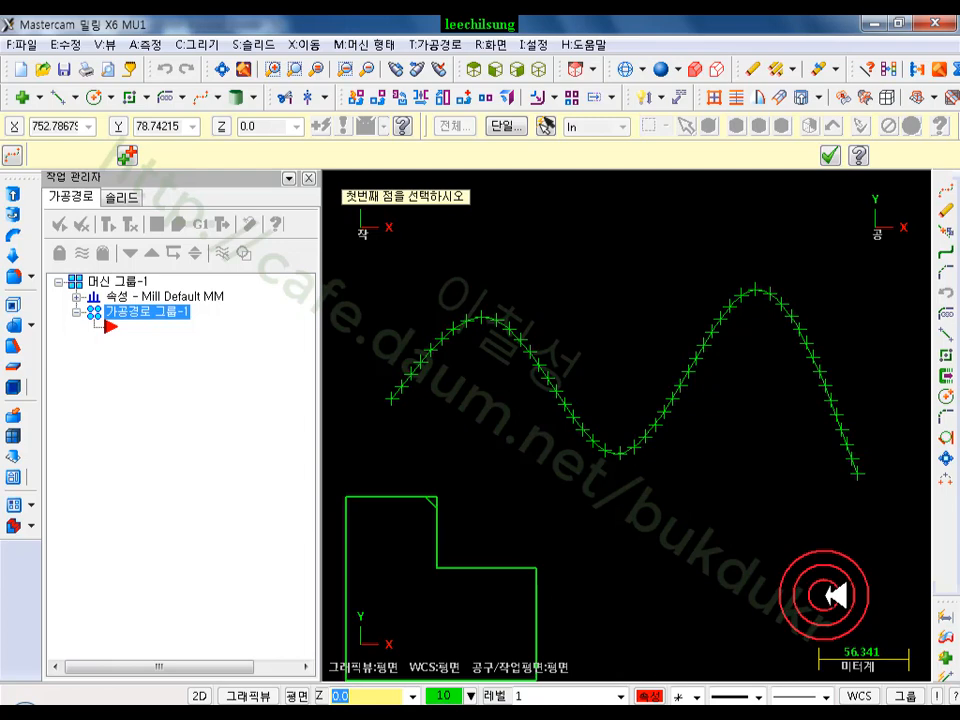
{"action": "left_click", "coordinate": [829, 155]}
Examine closely how the automatic spline passes through the individual points along the wave
{"action": "scroll", "coordinate": [718, 407], "scroll_direction": "up", "scroll_amount": 1}
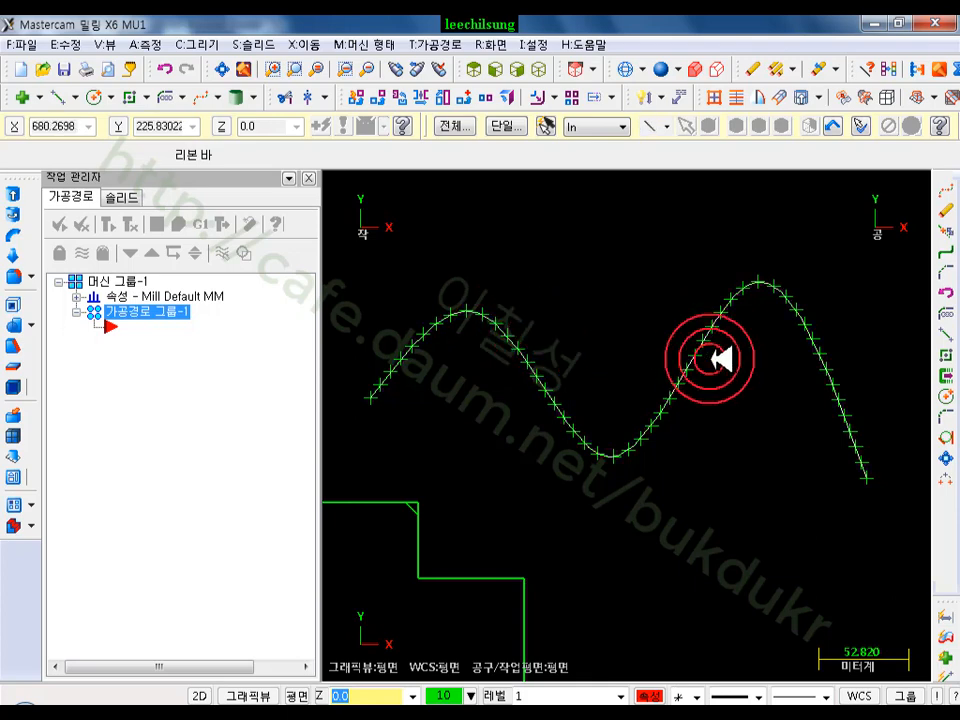
{"action": "scroll", "coordinate": [443, 451], "scroll_direction": "up", "scroll_amount": 3}
{"action": "scroll", "coordinate": [442, 452], "scroll_direction": "up", "scroll_amount": 4}
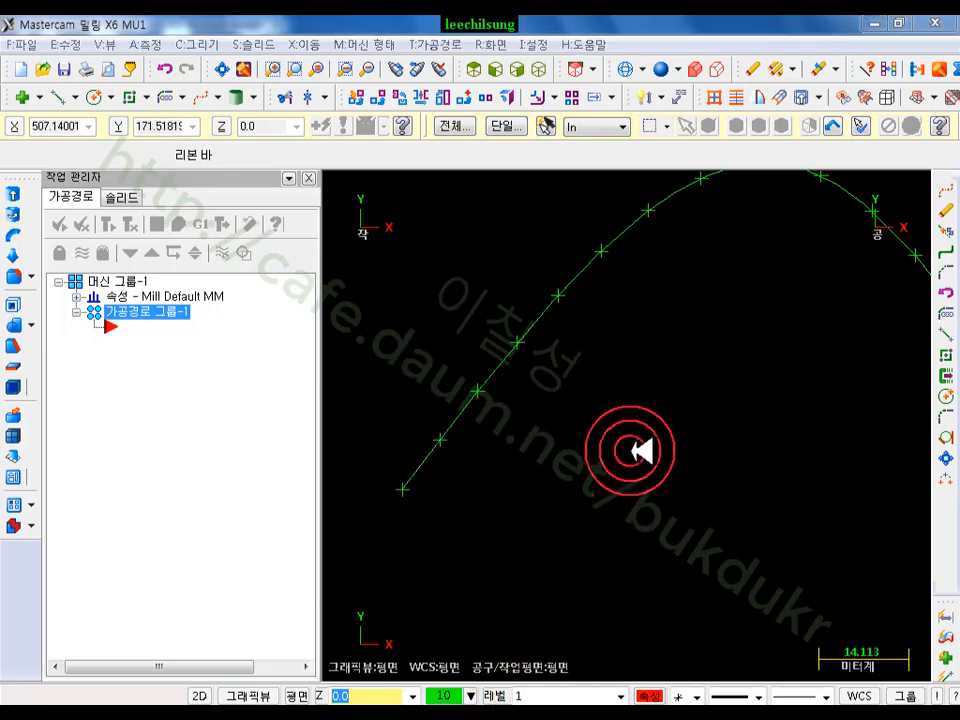
{"action": "scroll", "coordinate": [471, 459], "scroll_direction": "down", "scroll_amount": 5}
{"action": "scroll", "coordinate": [436, 286], "scroll_direction": "down", "scroll_amount": 2}
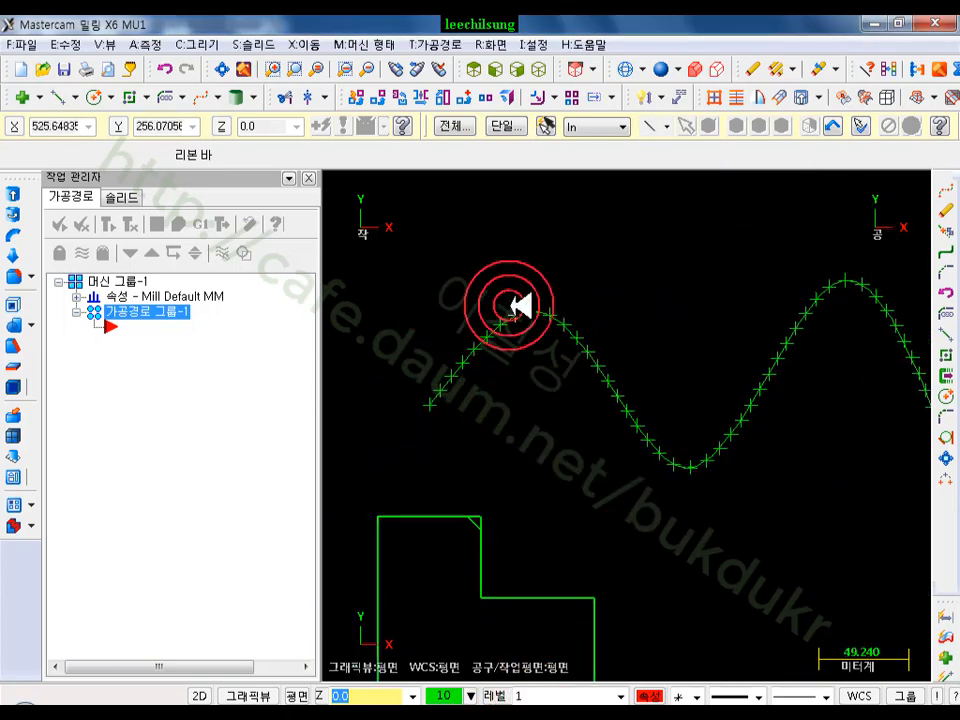
{"action": "scroll", "coordinate": [486, 287], "scroll_direction": "down", "scroll_amount": 2}
{"action": "scroll", "coordinate": [628, 339], "scroll_direction": "up", "scroll_amount": 4}
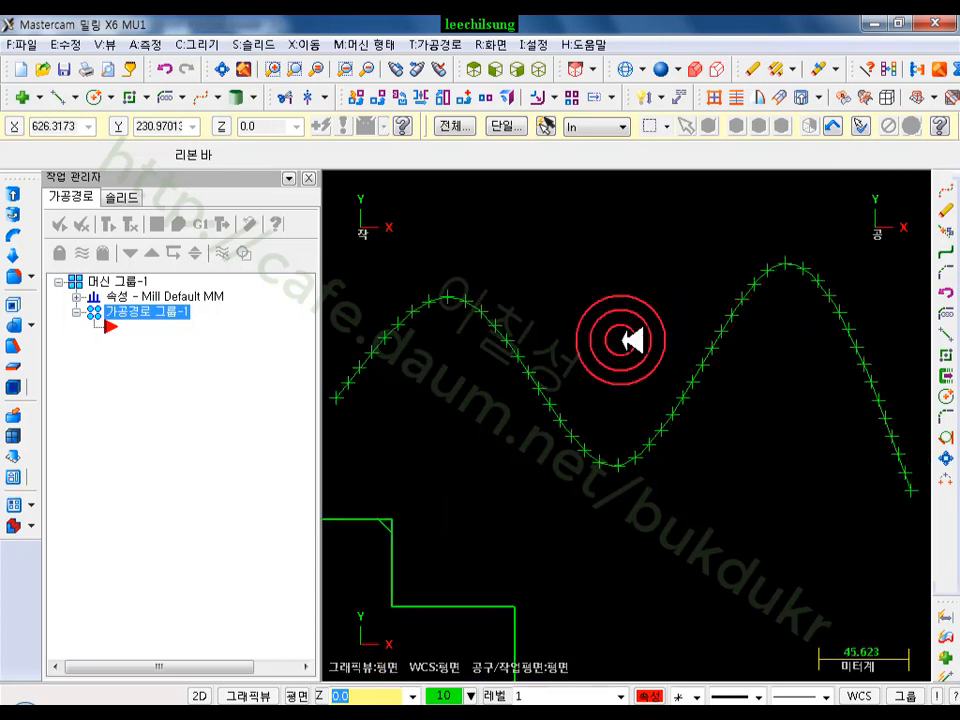
{"action": "scroll", "coordinate": [553, 328], "scroll_direction": "up", "scroll_amount": 6}
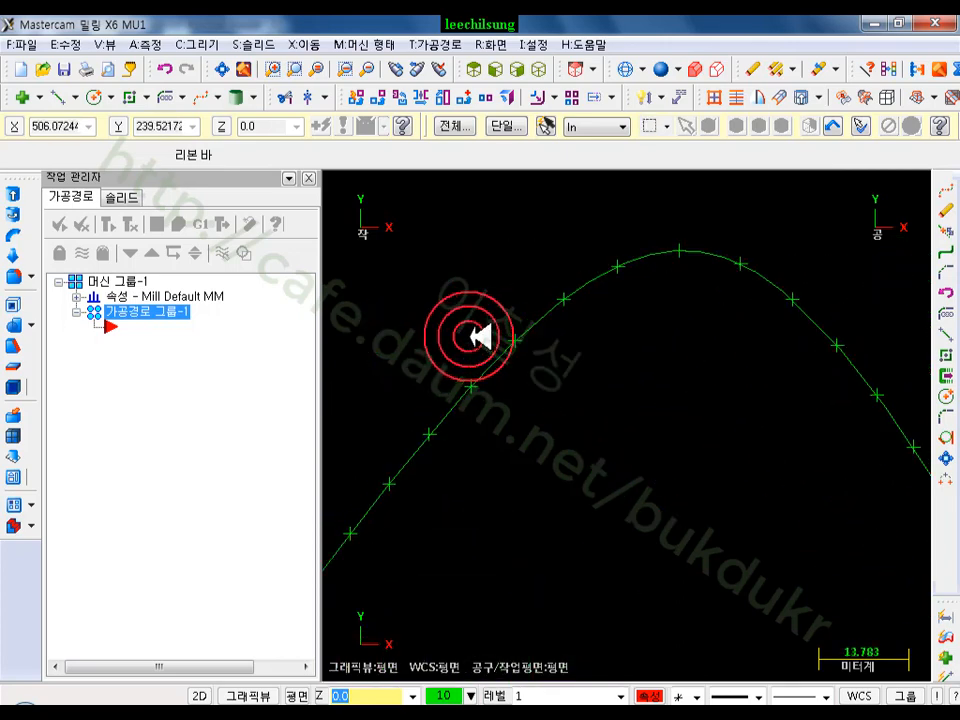
Select the automatic spline that runs through the row of division points
{"action": "left_click", "coordinate": [536, 319]}
{"action": "scroll", "coordinate": [507, 260], "scroll_direction": "down", "scroll_amount": 2}
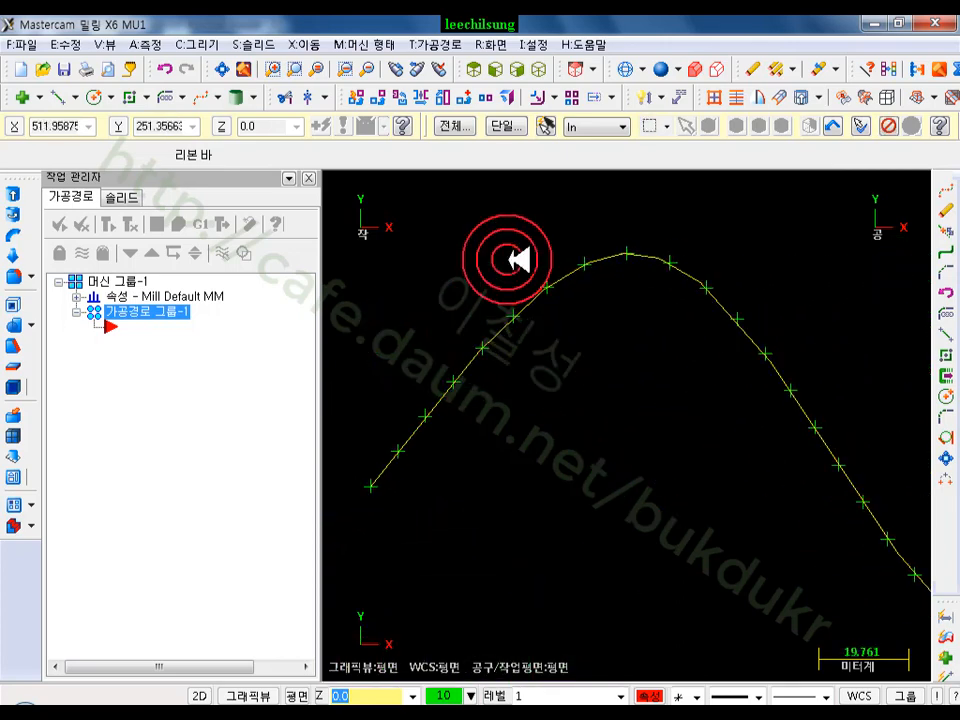
{"action": "left_click", "coordinate": [385, 676]}
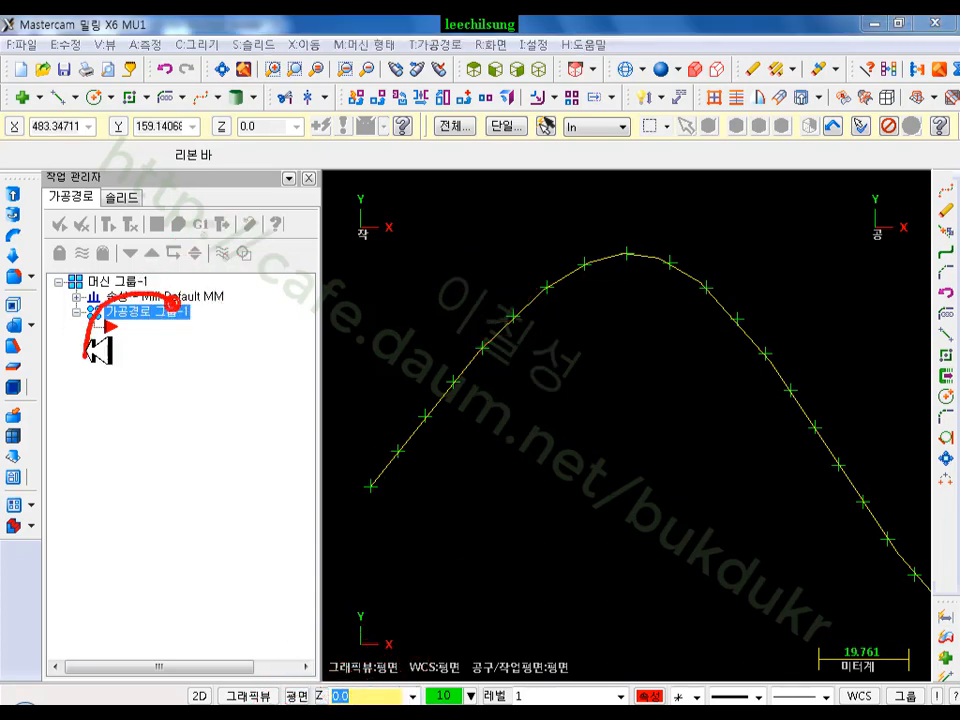
{"action": "left_click", "coordinate": [134, 325]}
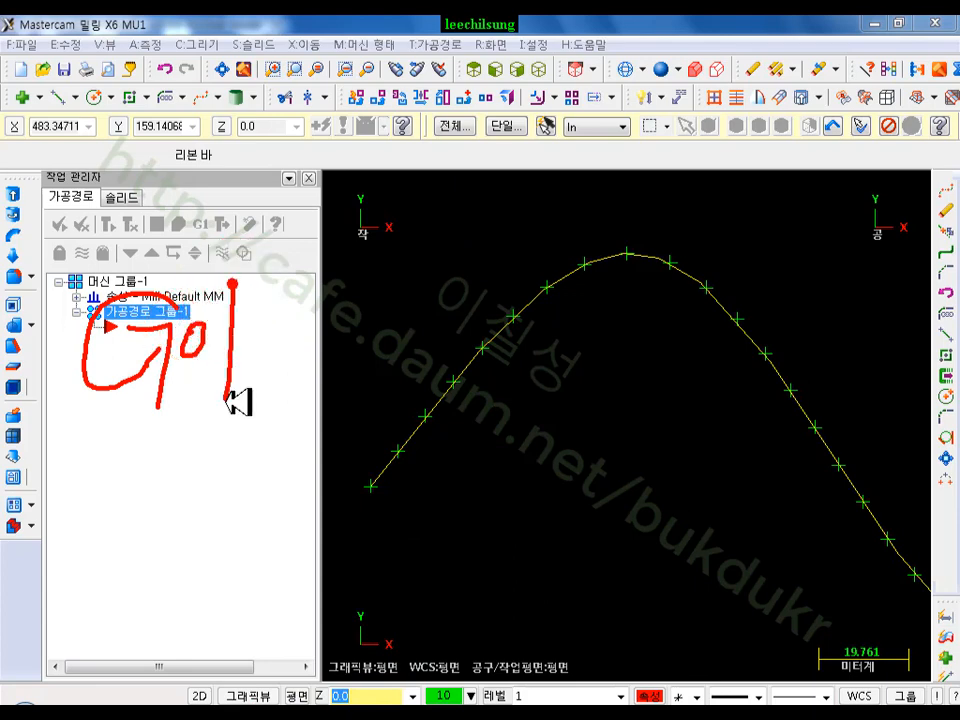
{"action": "left_click_drag", "start_coordinate": [153, 449], "coordinate": [143, 493]}
{"action": "left_click_drag", "start_coordinate": [212, 480], "coordinate": [226, 486]}
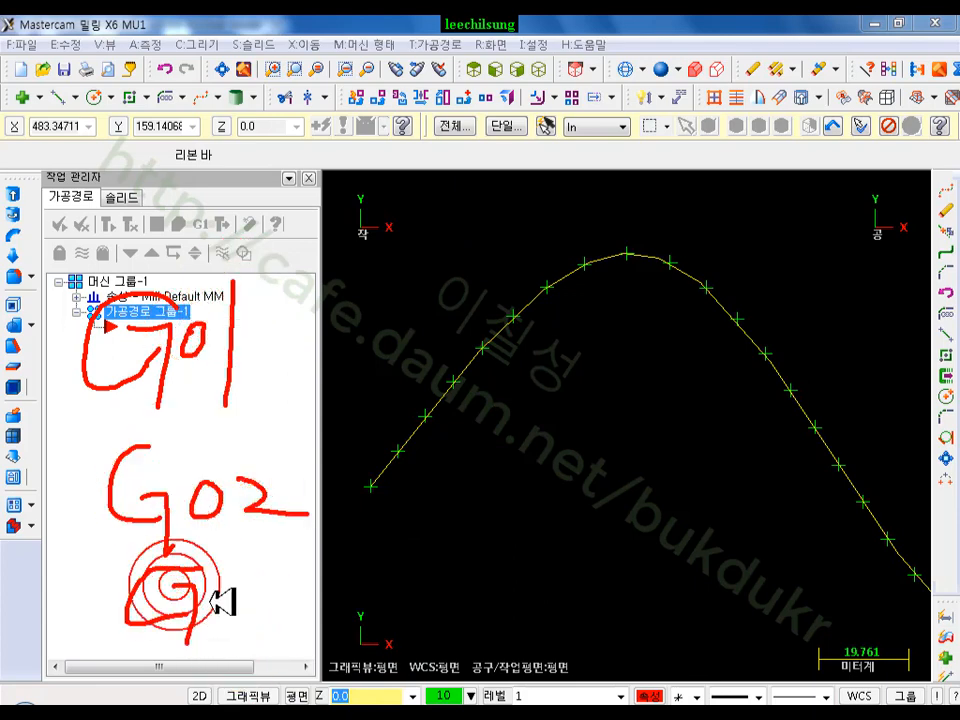
{"action": "mouse_move", "coordinate": [240, 575]}
{"action": "left_mouse_down"}
{"action": "mouse_move", "coordinate": [250, 570]}
{"action": "mouse_move", "coordinate": [259, 619]}
{"action": "left_mouse_up"}
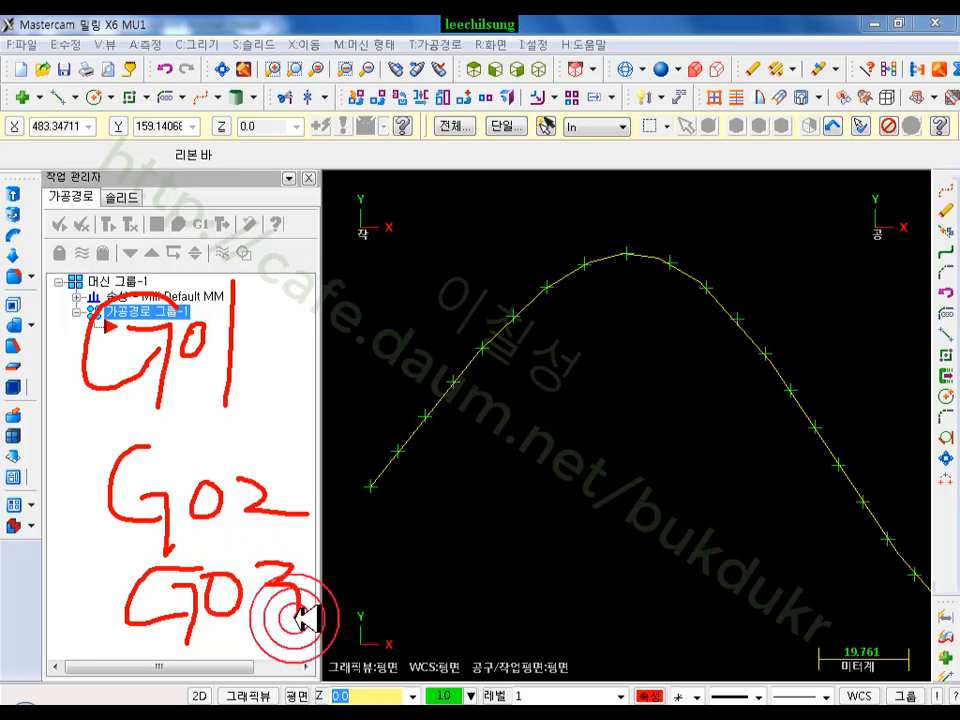
{"action": "left_click_drag", "start_coordinate": [40, 435], "coordinate": [310, 407]}
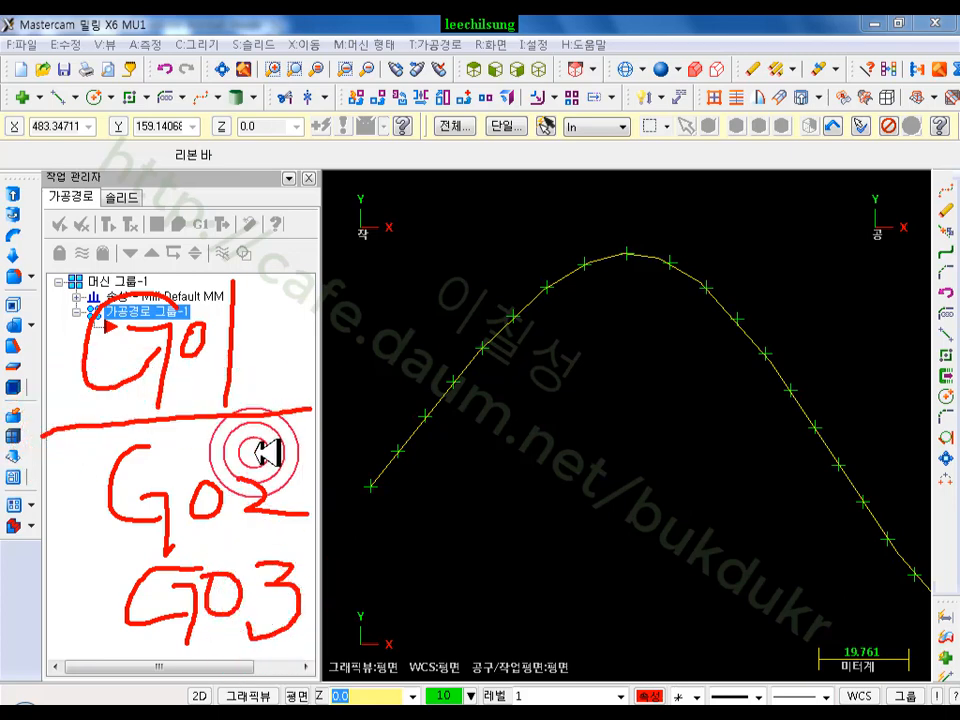
{"action": "left_click_drag", "start_coordinate": [42, 548], "coordinate": [318, 527]}
{"action": "left_click_drag", "start_coordinate": [95, 663], "coordinate": [335, 650]}
{"action": "left_click_drag", "start_coordinate": [68, 522], "coordinate": [132, 702]}
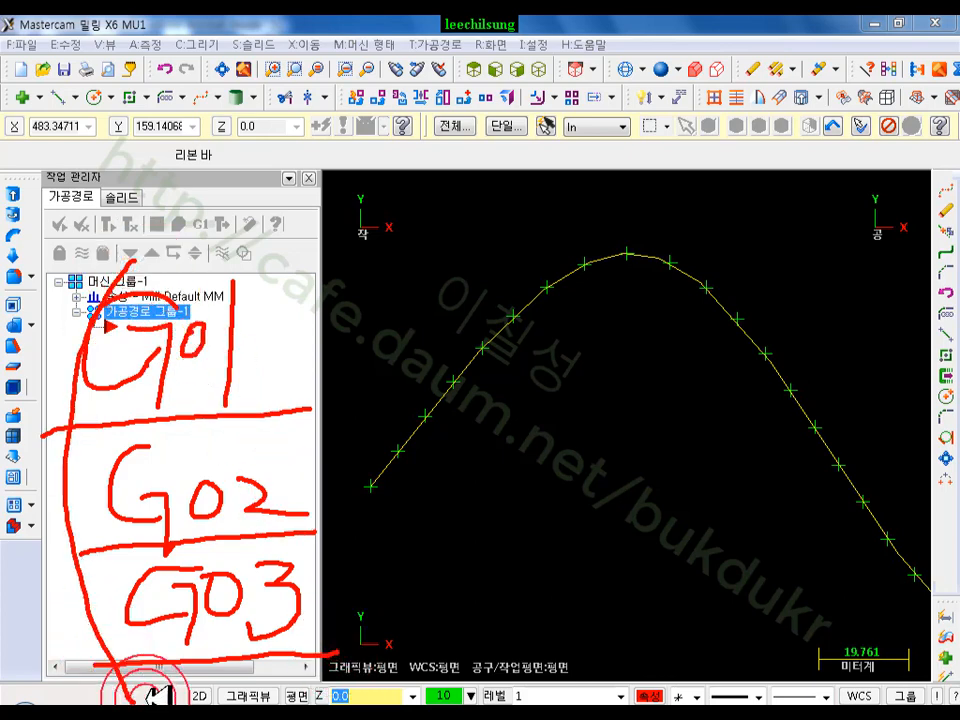
{"action": "left_click_drag", "start_coordinate": [184, 168], "coordinate": [355, 93]}
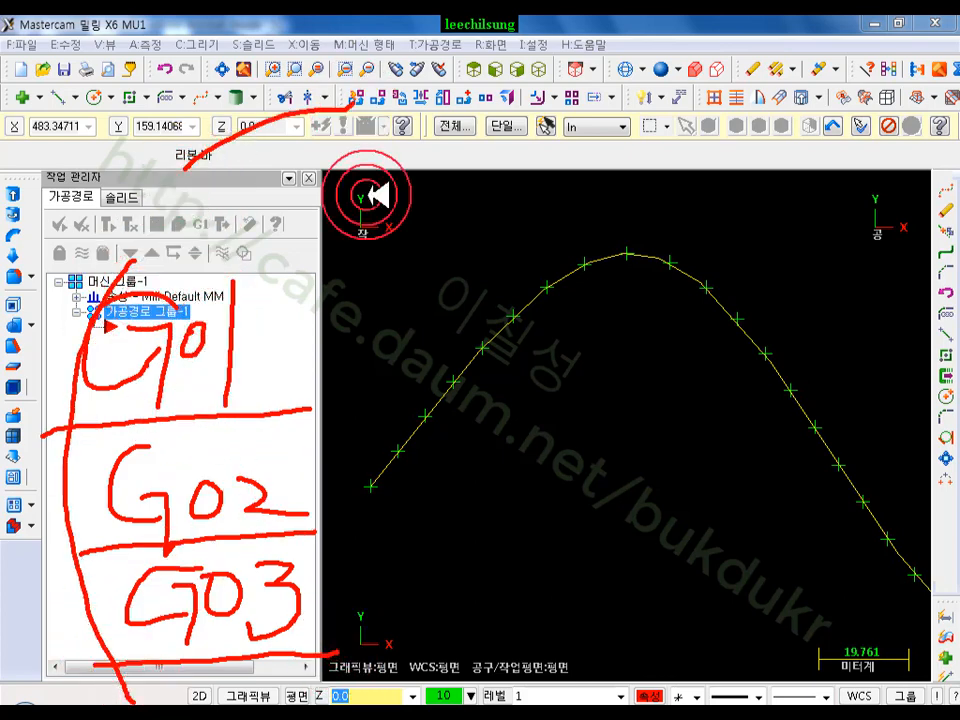
{"action": "left_click_drag", "start_coordinate": [485, 243], "coordinate": [565, 292]}
{"action": "left_click", "coordinate": [408, 413]}
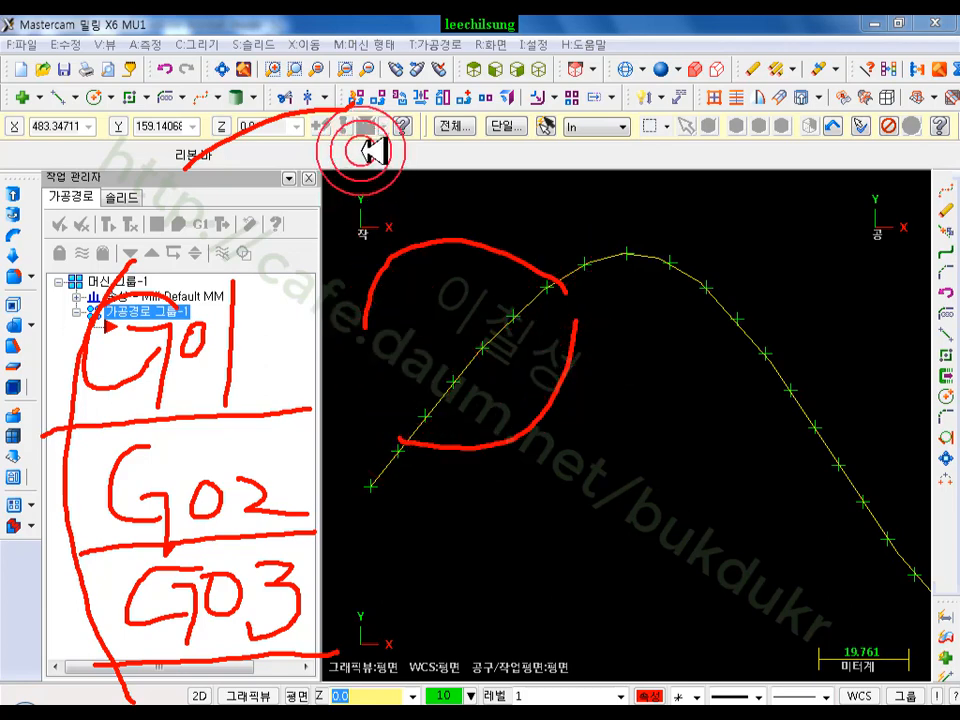
{"action": "left_click_drag", "start_coordinate": [358, 405], "coordinate": [521, 540]}
{"action": "left_click_drag", "start_coordinate": [361, 30], "coordinate": [681, 359]}
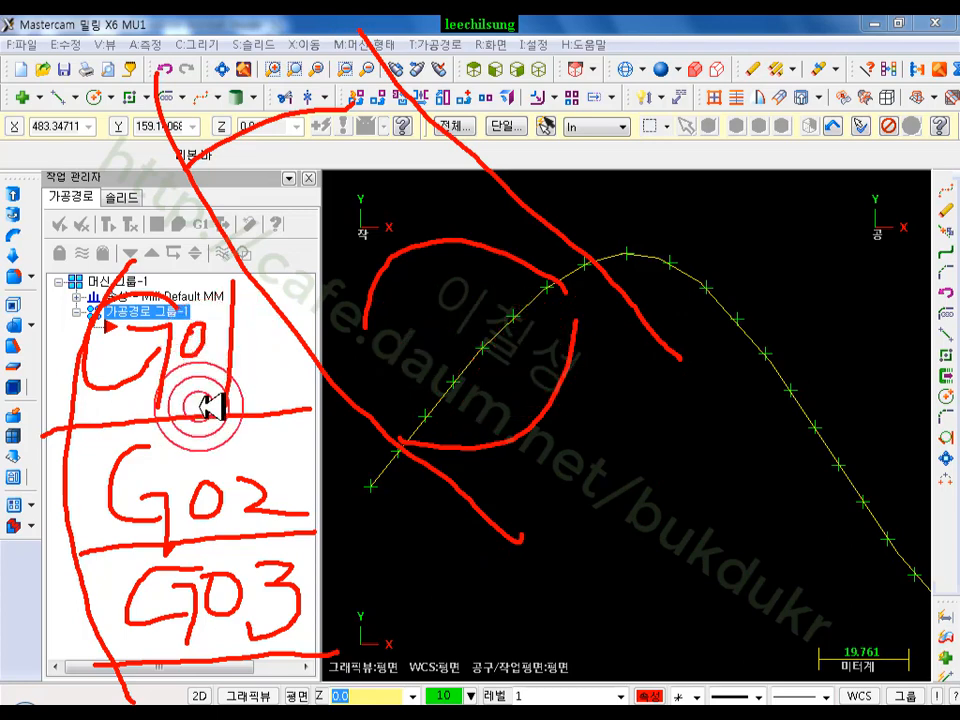
{"action": "mouse_move", "coordinate": [72, 355]}
{"action": "left_mouse_down"}
{"action": "mouse_move", "coordinate": [253, 266]}
{"action": "mouse_move", "coordinate": [242, 407]}
{"action": "mouse_move", "coordinate": [189, 420]}
{"action": "mouse_move", "coordinate": [90, 405]}
{"action": "left_mouse_up"}
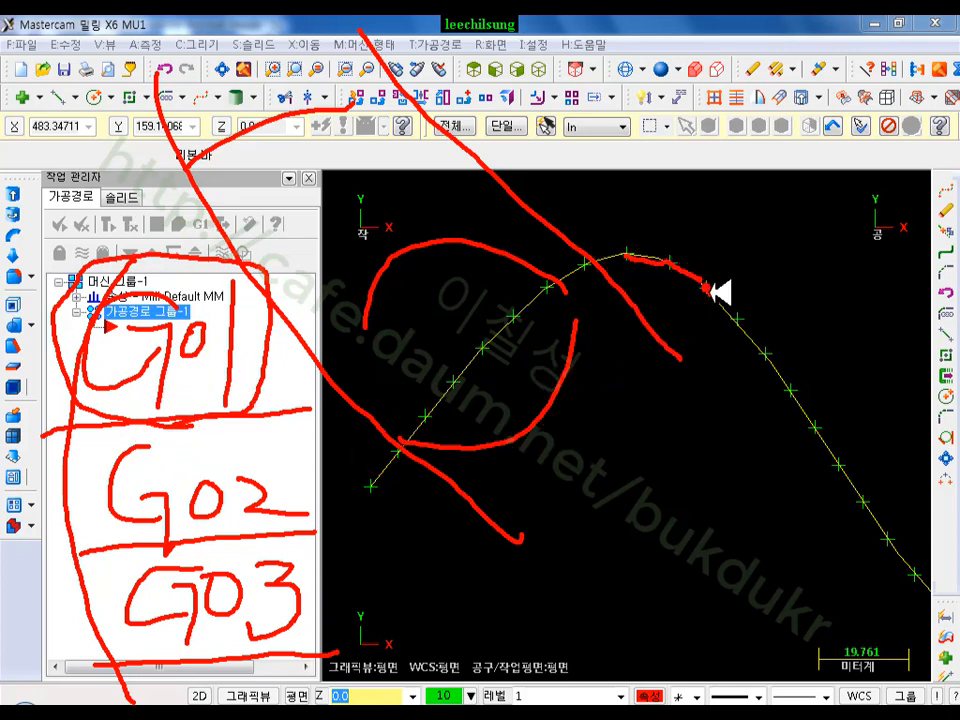
{"action": "right_click", "coordinate": [561, 381]}
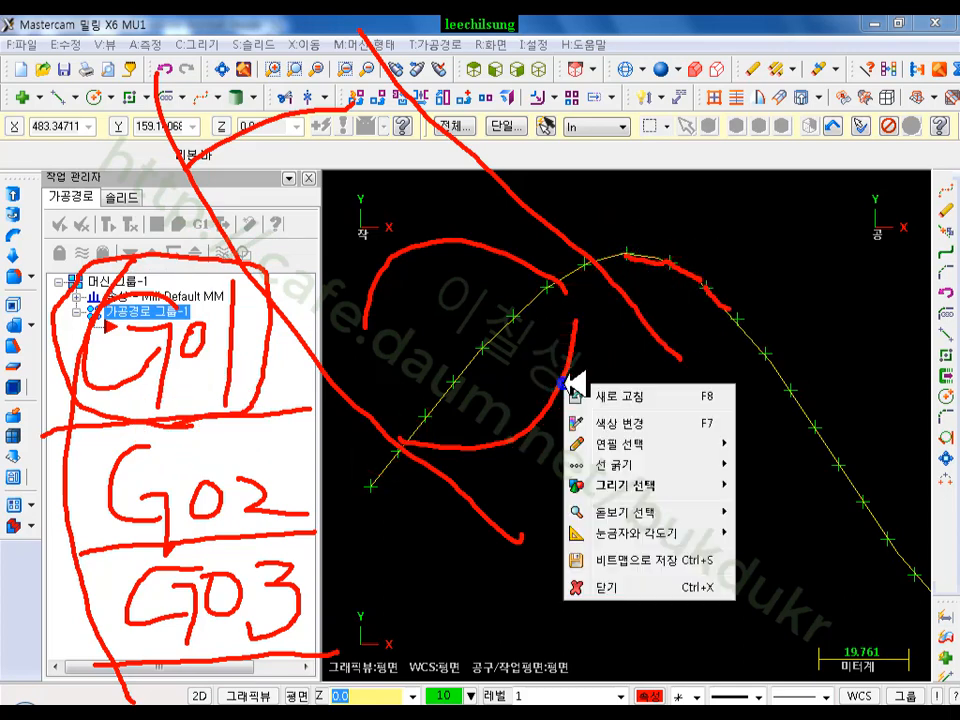
{"action": "left_click", "coordinate": [625, 588]}
Examine how the automatic spline curves between neighbouring division points at the first crest, compared with the whole wave
{"action": "scroll", "coordinate": [490, 343], "scroll_direction": "down", "scroll_amount": 2}
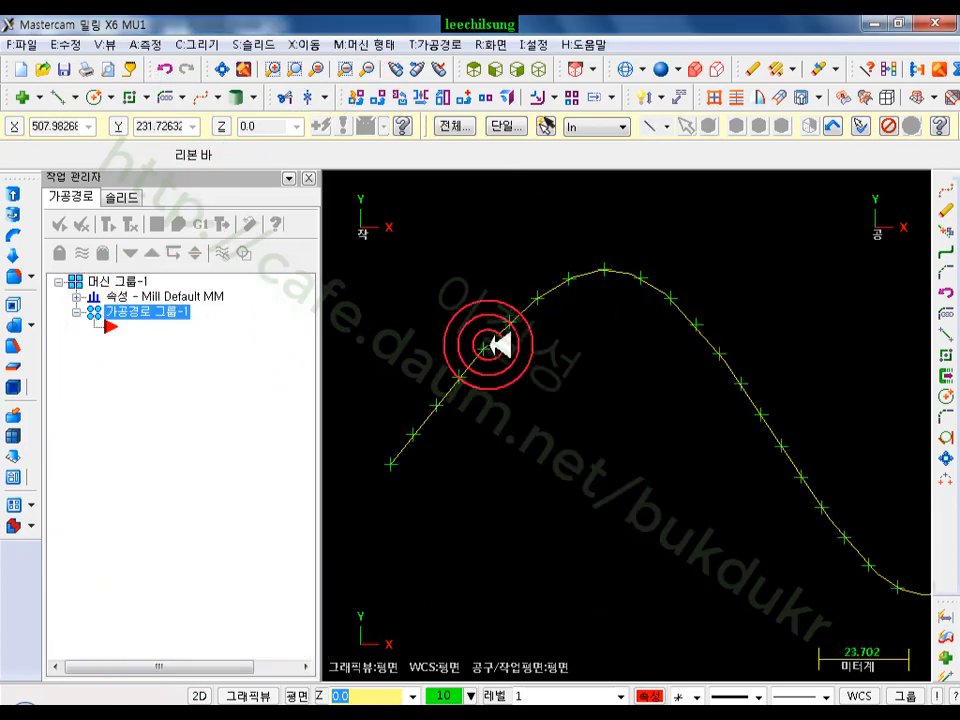
{"action": "scroll", "coordinate": [609, 364], "scroll_direction": "up", "scroll_amount": 3}
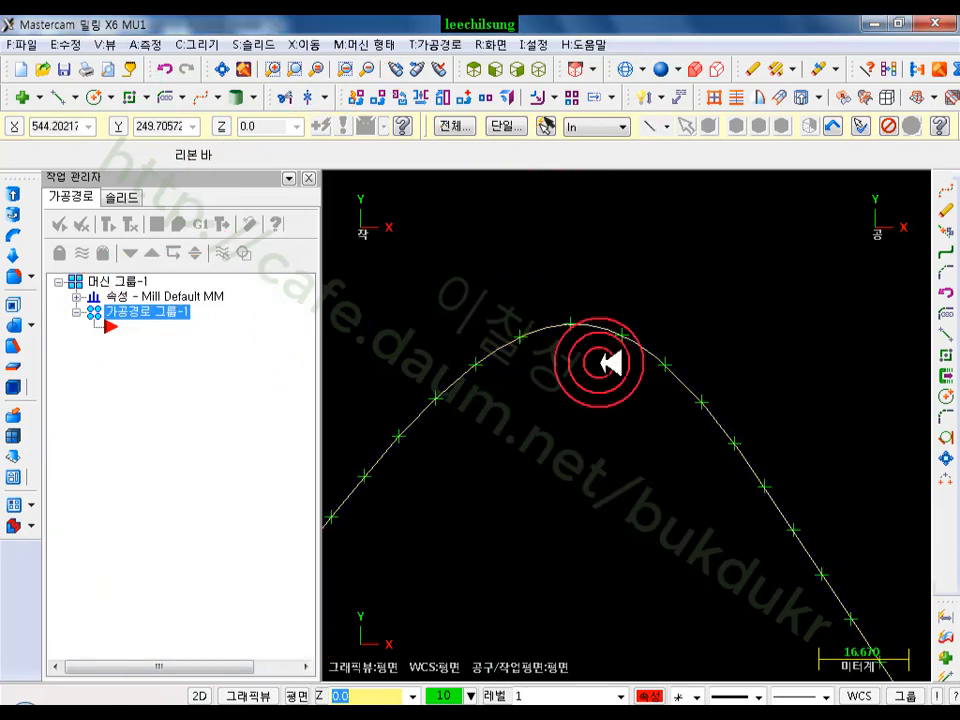
{"action": "scroll", "coordinate": [604, 268], "scroll_direction": "up", "scroll_amount": 5}
{"action": "scroll", "coordinate": [600, 396], "scroll_direction": "up", "scroll_amount": 3}
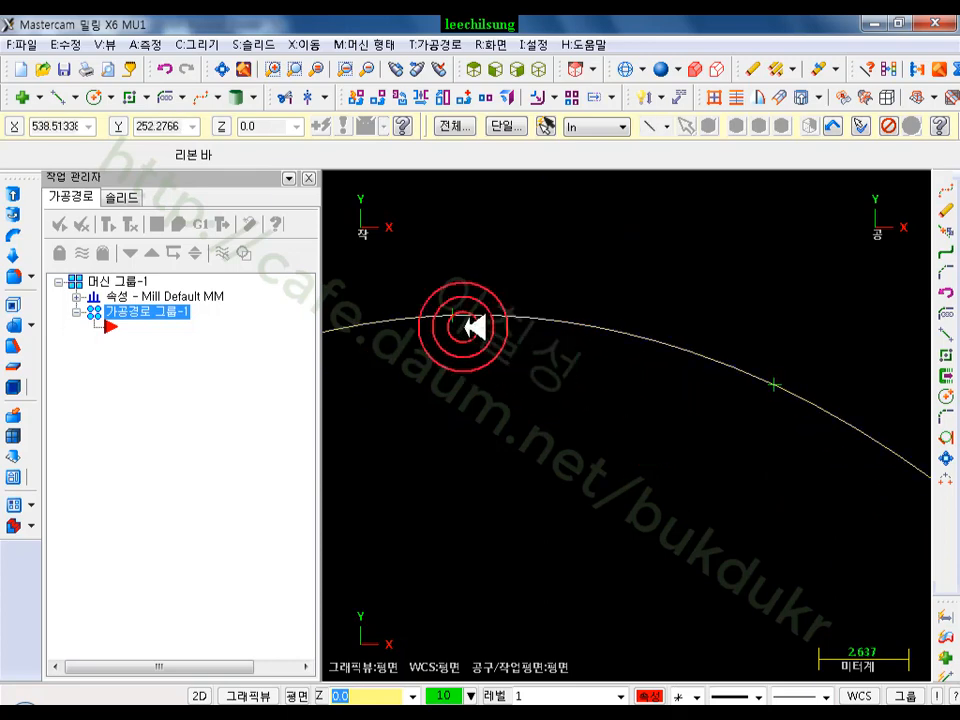
{"action": "scroll", "coordinate": [810, 395], "scroll_direction": "up", "scroll_amount": 1}
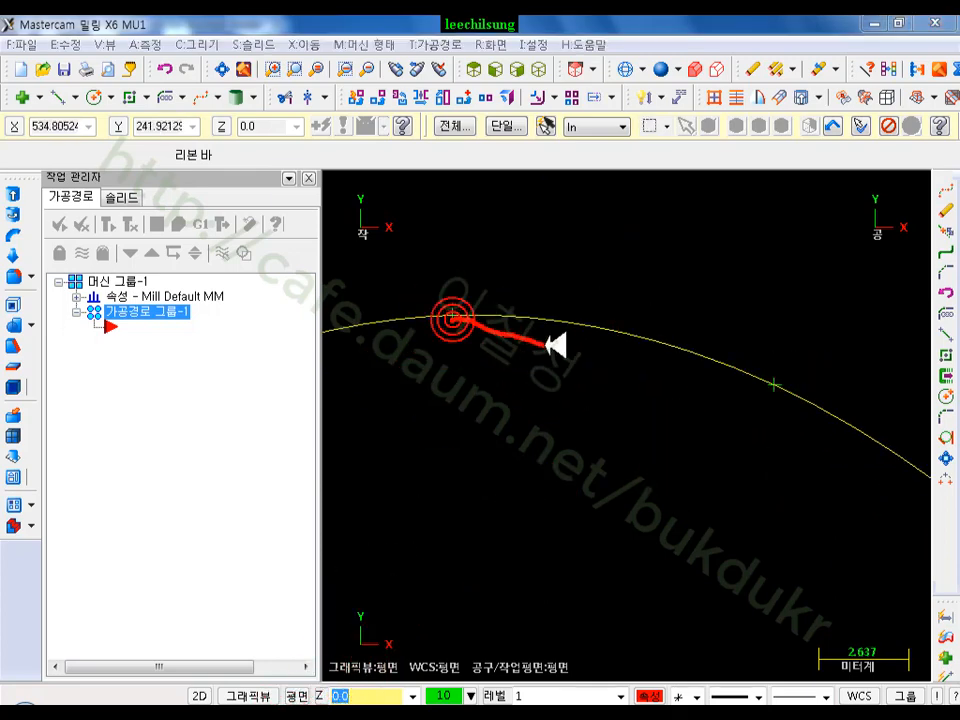
{"action": "left_click_drag", "start_coordinate": [547, 345], "coordinate": [783, 386]}
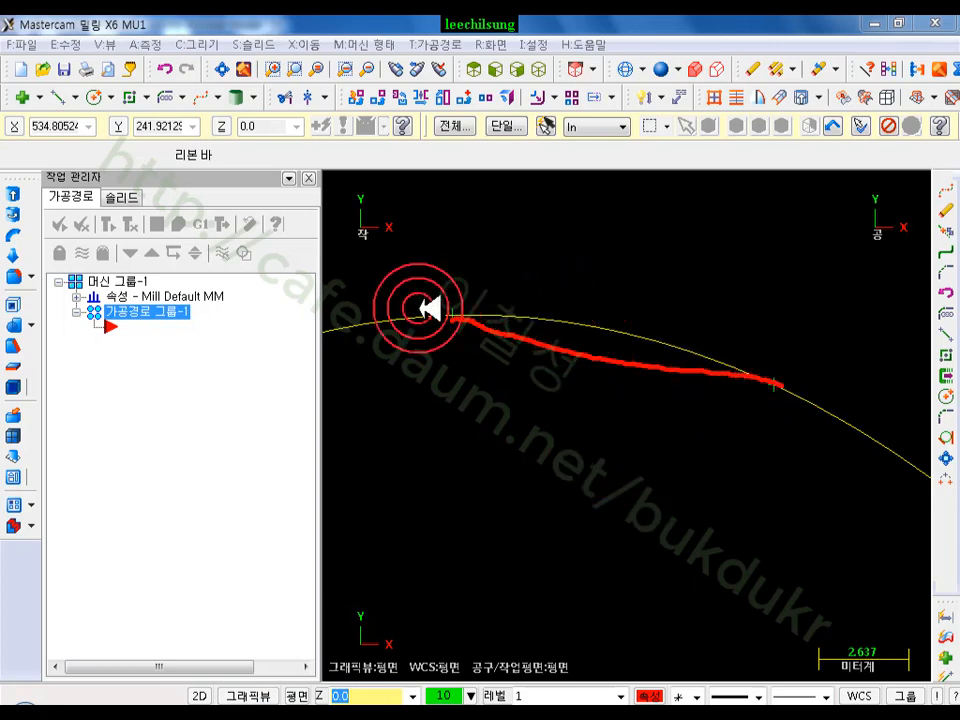
{"action": "right_click", "coordinate": [650, 243]}
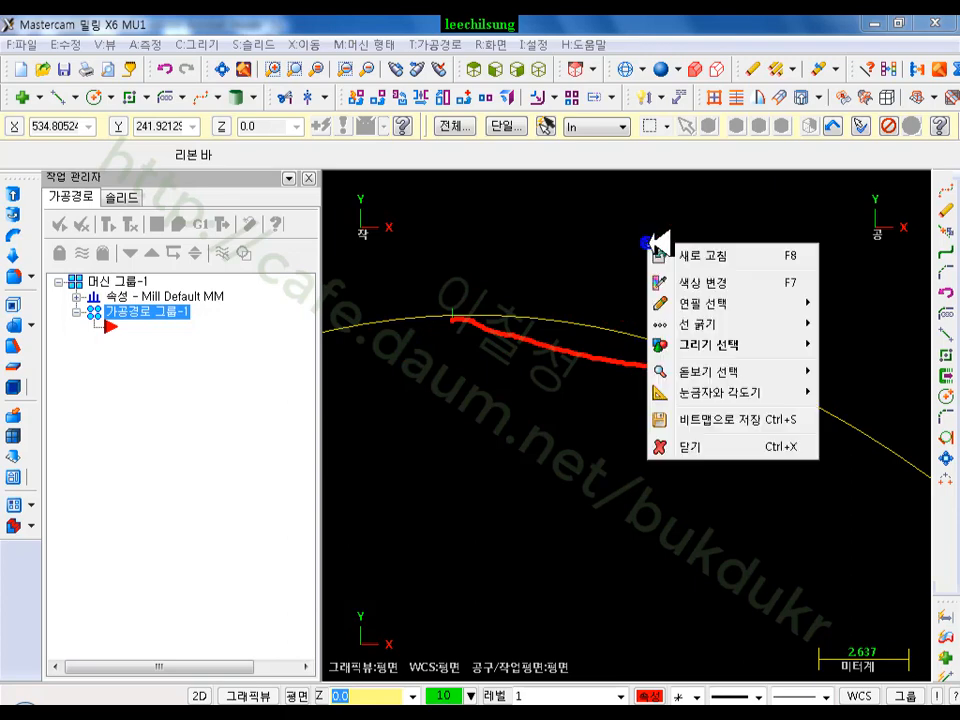
{"action": "left_click", "coordinate": [683, 445]}
{"action": "scroll", "coordinate": [660, 258], "scroll_direction": "down", "scroll_amount": 3}
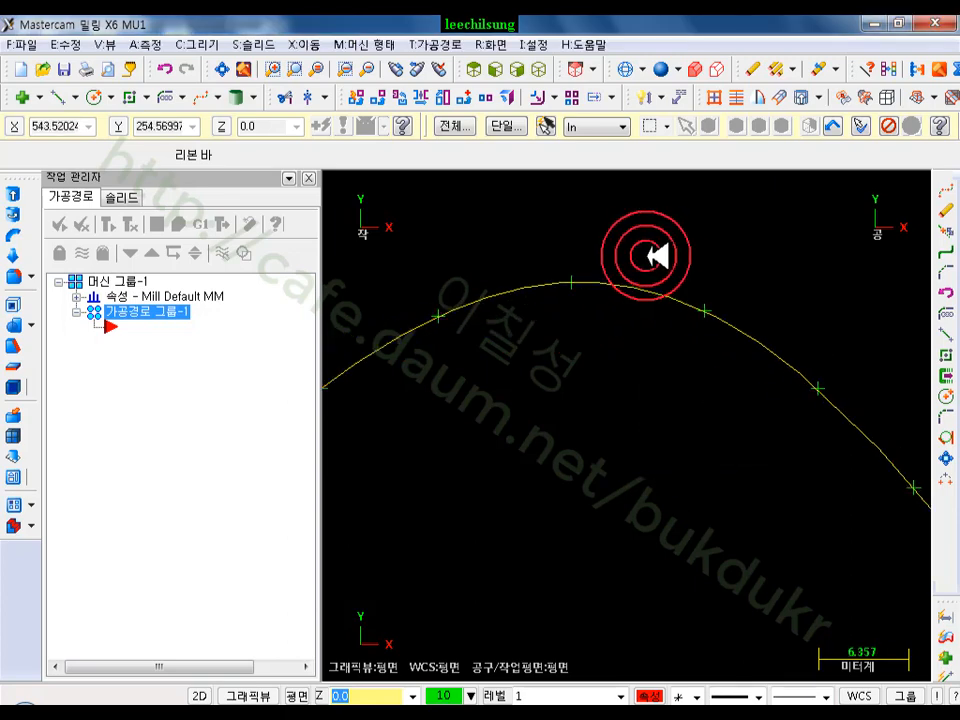
{"action": "scroll", "coordinate": [658, 240], "scroll_direction": "down", "scroll_amount": 5}
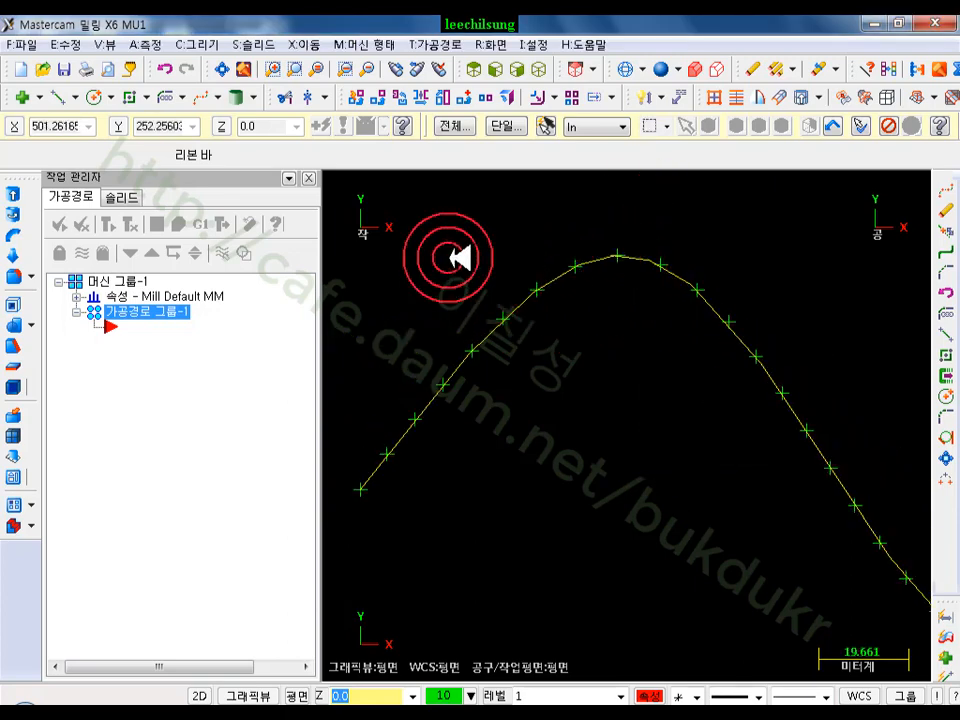
{"action": "scroll", "coordinate": [449, 258], "scroll_direction": "down", "scroll_amount": 1}
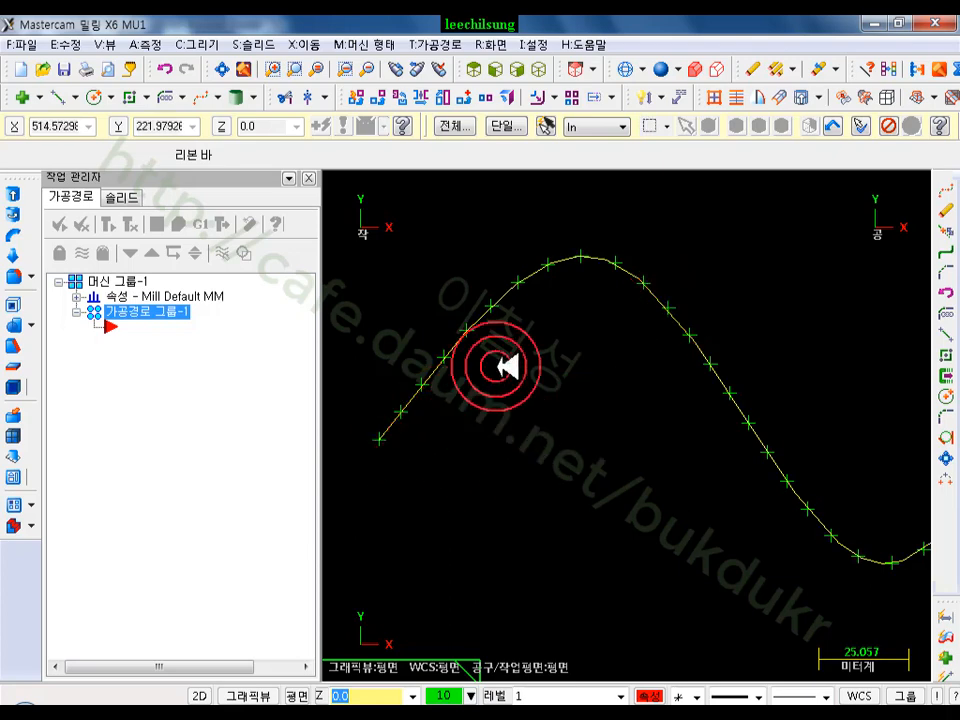
{"action": "scroll", "coordinate": [482, 306], "scroll_direction": "down", "scroll_amount": 4}
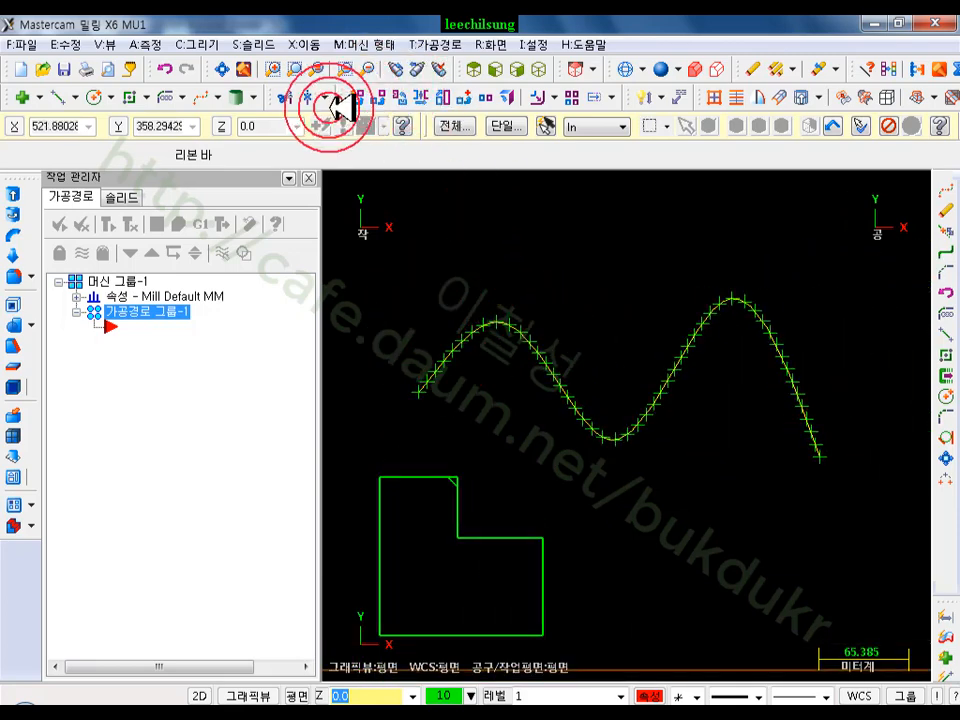
Clear the spline selection and draw a wavy manual spline (스플라인 수동) with two crests above the row of points
{"action": "left_click", "coordinate": [222, 98]}
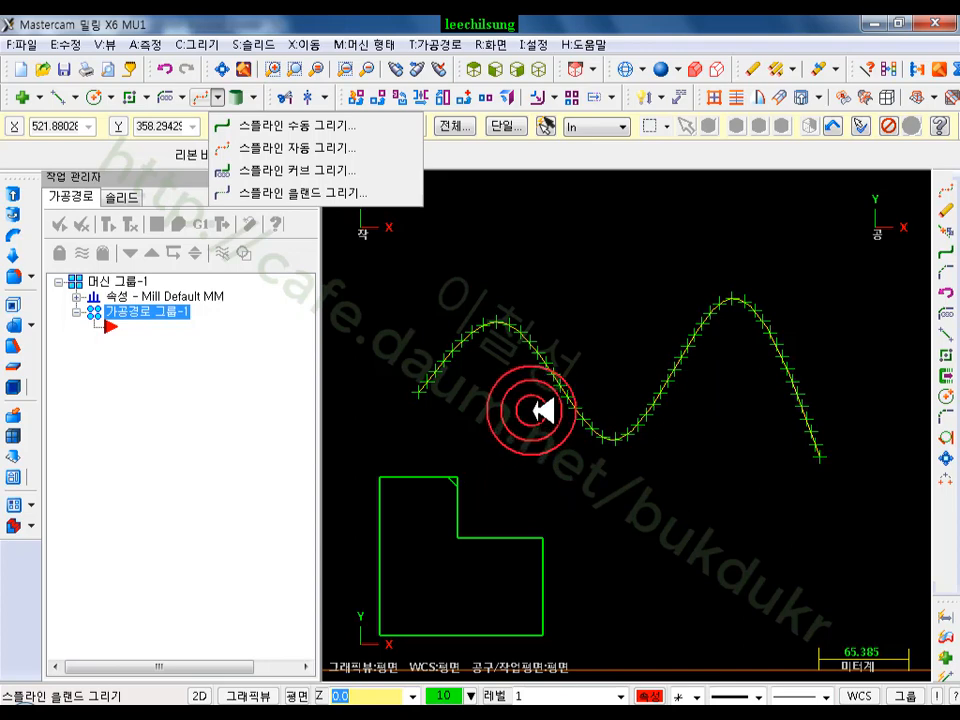
{"action": "left_click", "coordinate": [668, 332]}
{"action": "scroll", "coordinate": [671, 333], "scroll_direction": "down", "scroll_amount": 3}
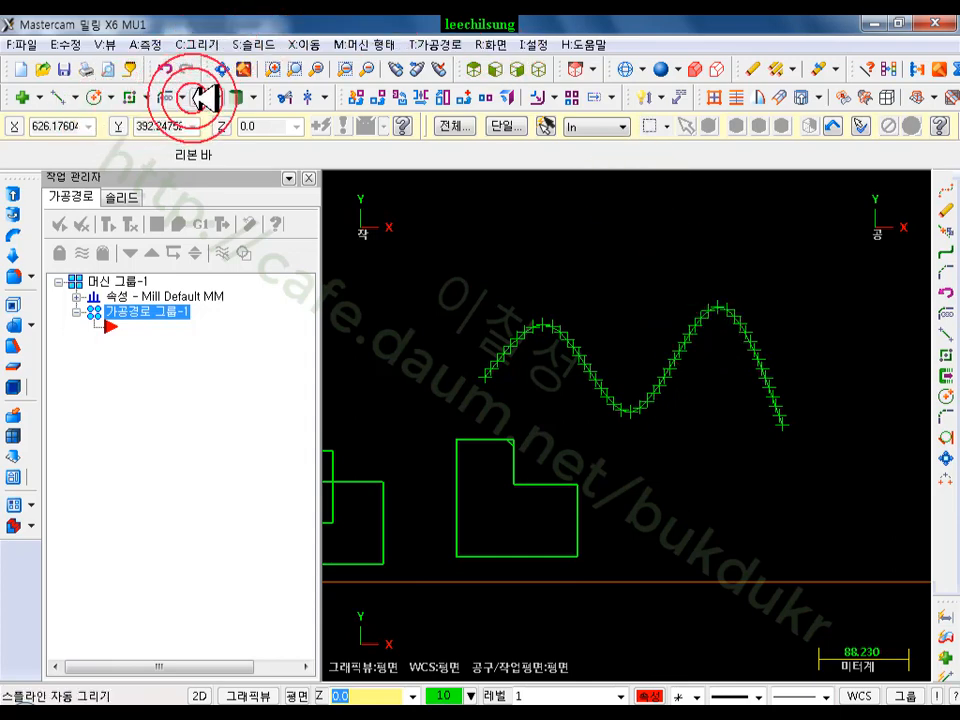
{"action": "left_click", "coordinate": [200, 97]}
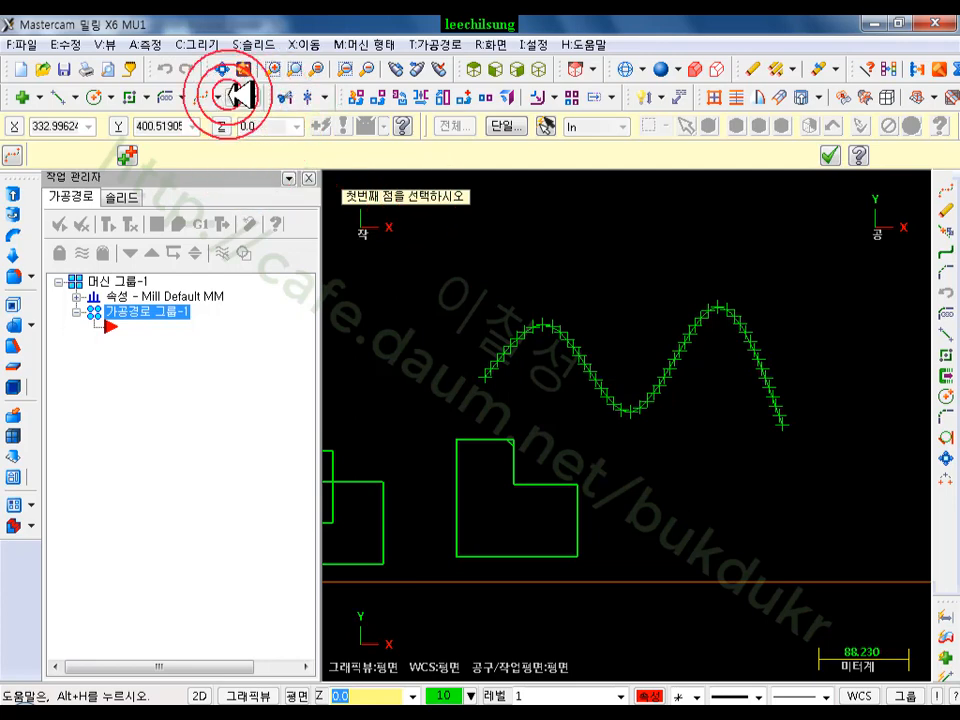
{"action": "left_click", "coordinate": [238, 97]}
{"action": "left_click", "coordinate": [244, 124]}
{"action": "left_click", "coordinate": [494, 268]}
{"action": "left_click", "coordinate": [565, 246]}
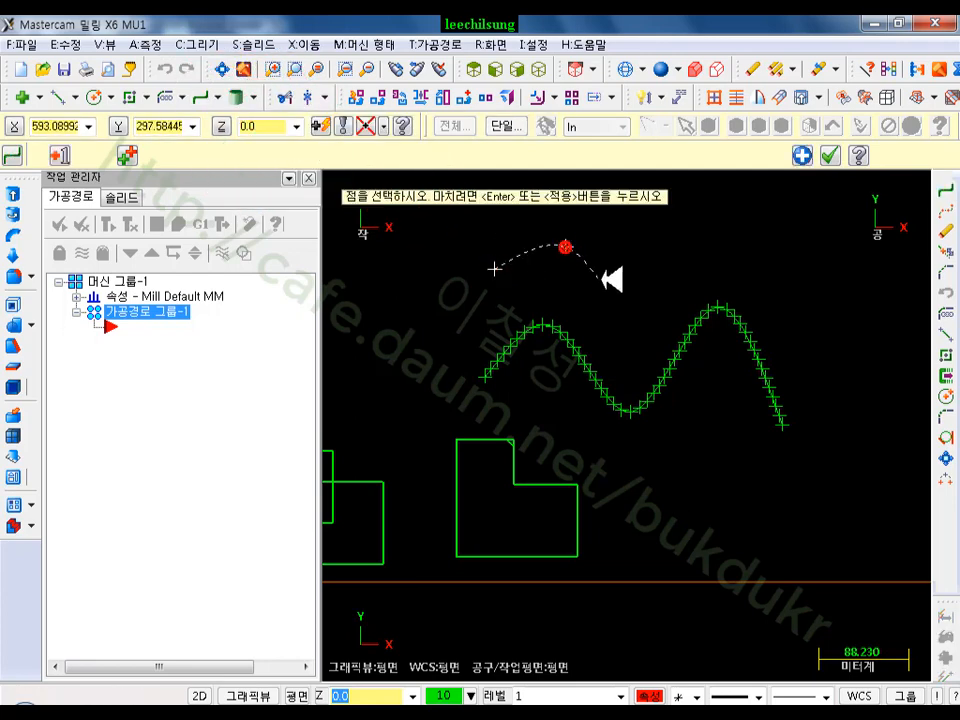
{"action": "double_click", "coordinate": [744, 262]}
{"action": "scroll", "coordinate": [562, 410], "scroll_direction": "down", "scroll_amount": 3}
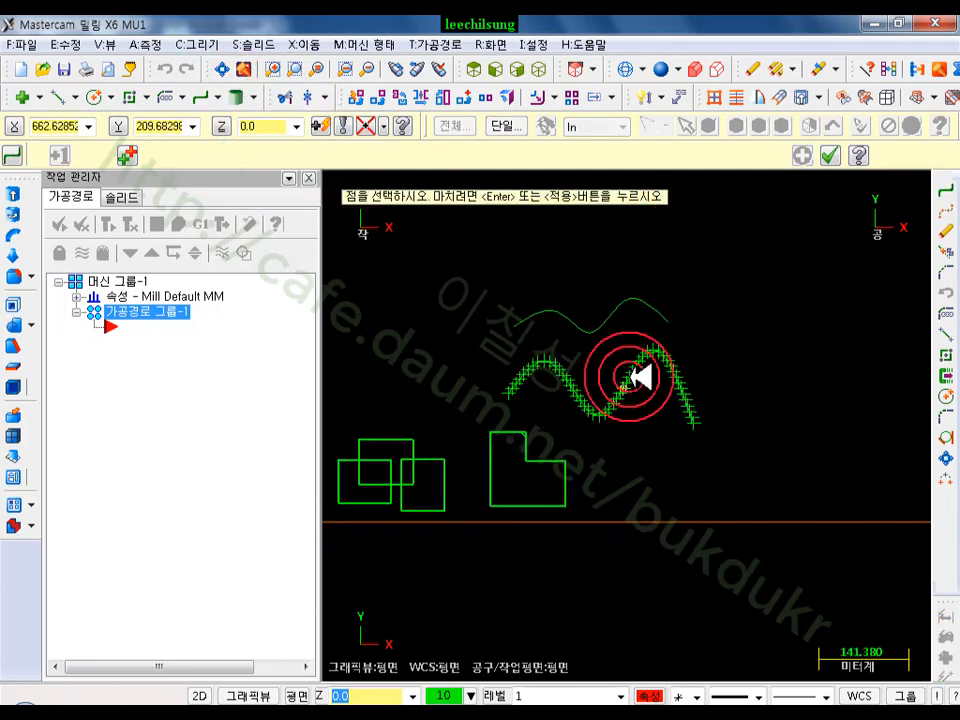
Extend the wave with further manual splines starting from the previous end point, and accept them
{"action": "scroll", "coordinate": [681, 290], "scroll_direction": "up", "scroll_amount": 3}
{"action": "double_click", "coordinate": [666, 339]}
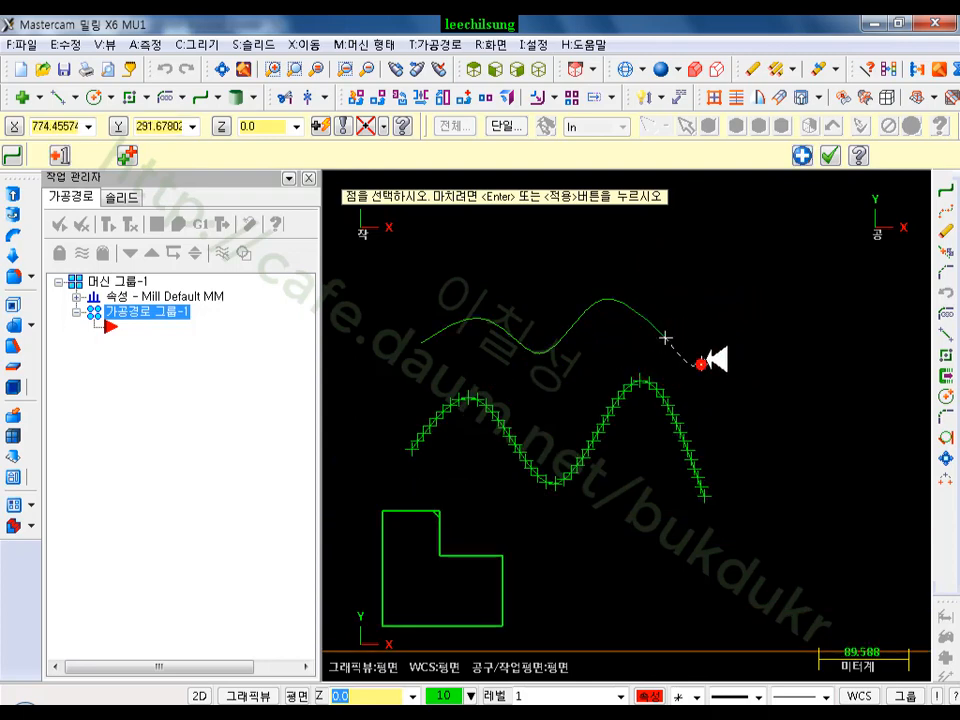
{"action": "double_click", "coordinate": [769, 352]}
{"action": "left_click", "coordinate": [772, 358]}
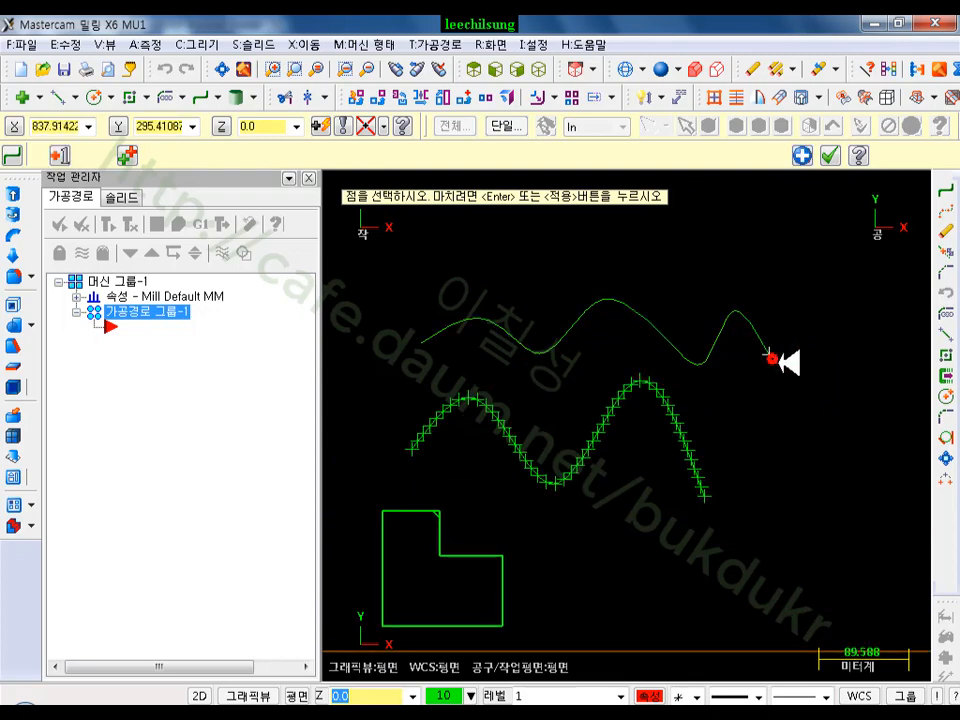
{"action": "left_click", "coordinate": [829, 155]}
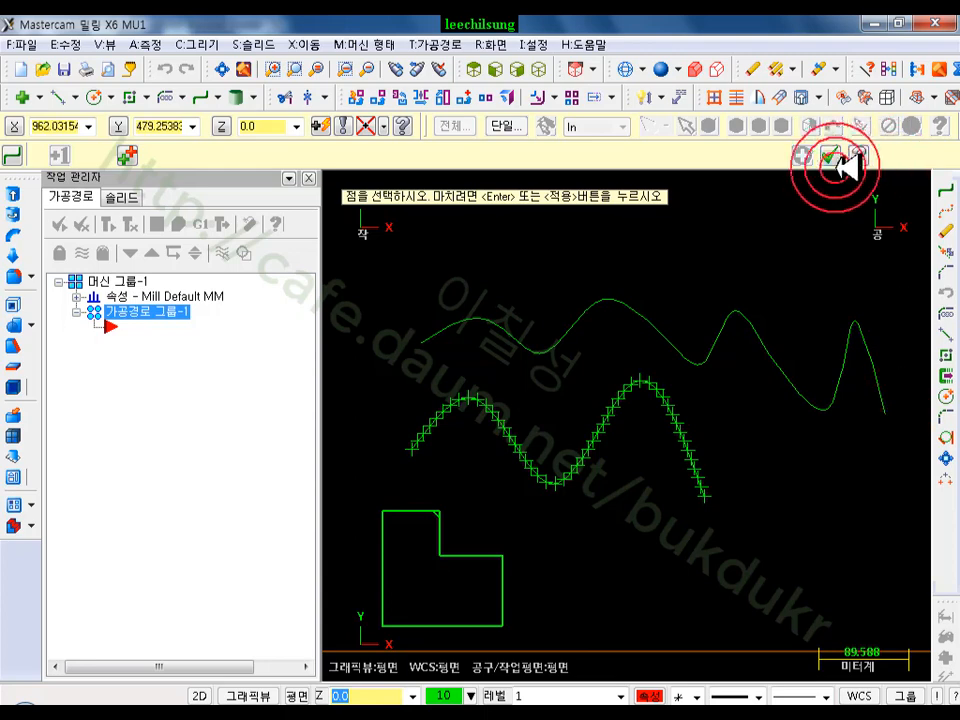
Select the connected manual splines to check that they are separate curves, and clear the selection
{"action": "left_click", "coordinate": [763, 253]}
{"action": "left_click", "coordinate": [850, 390]}
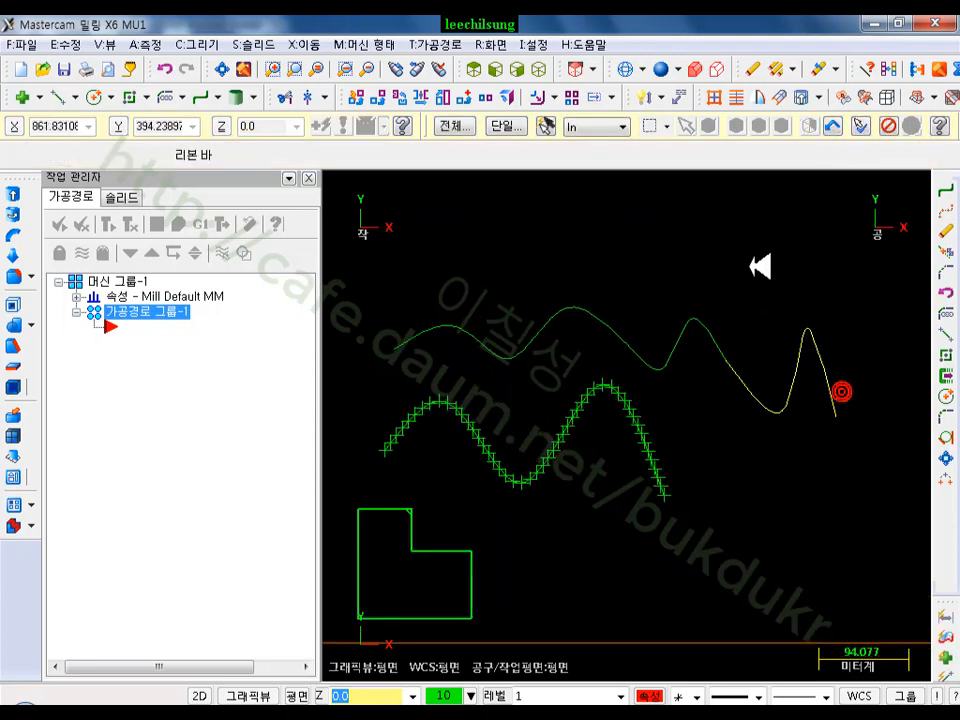
{"action": "left_click", "coordinate": [666, 490]}
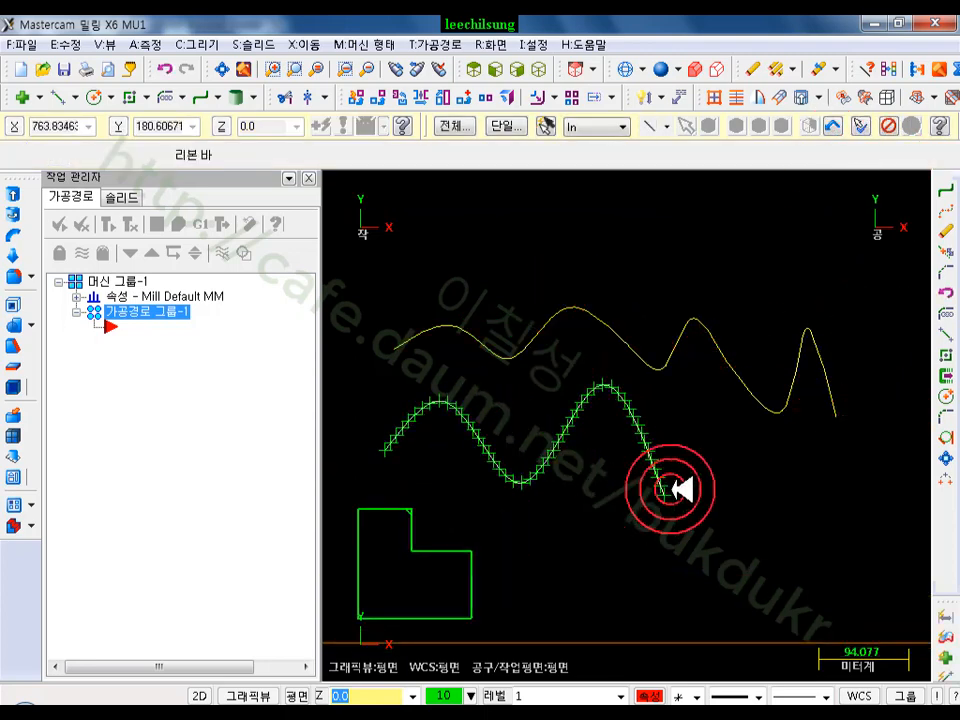
{"action": "left_click", "coordinate": [652, 413]}
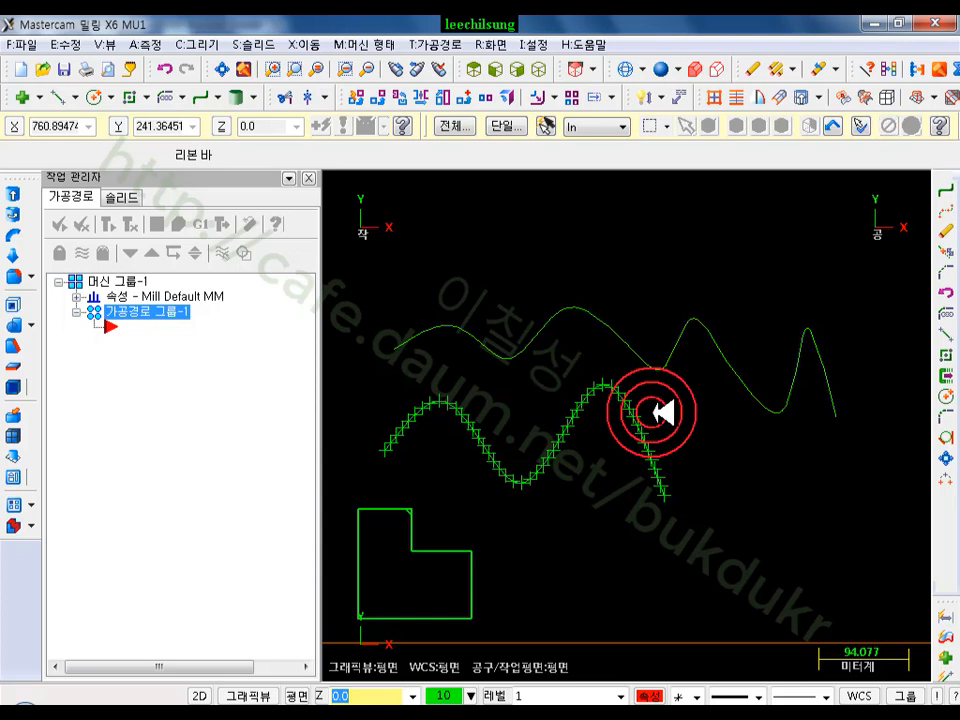
Convert the connected manual splines into one curve spline (스플라인 커브) with tolerance 0.02 and Delete Curves, and select it to check
{"action": "left_click", "coordinate": [218, 97]}
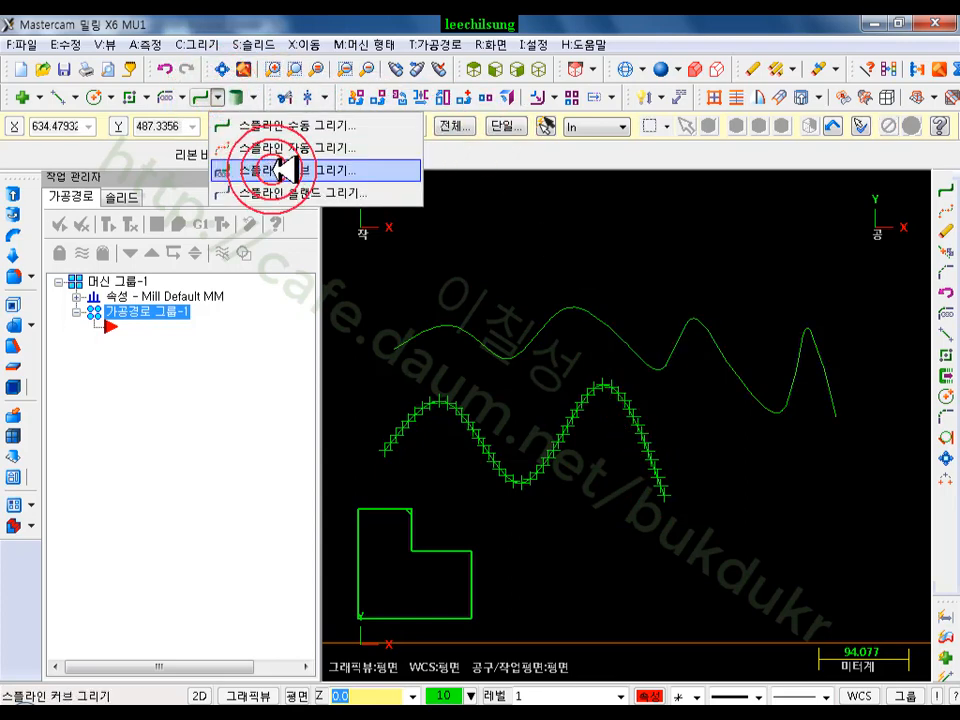
{"action": "left_click", "coordinate": [280, 168]}
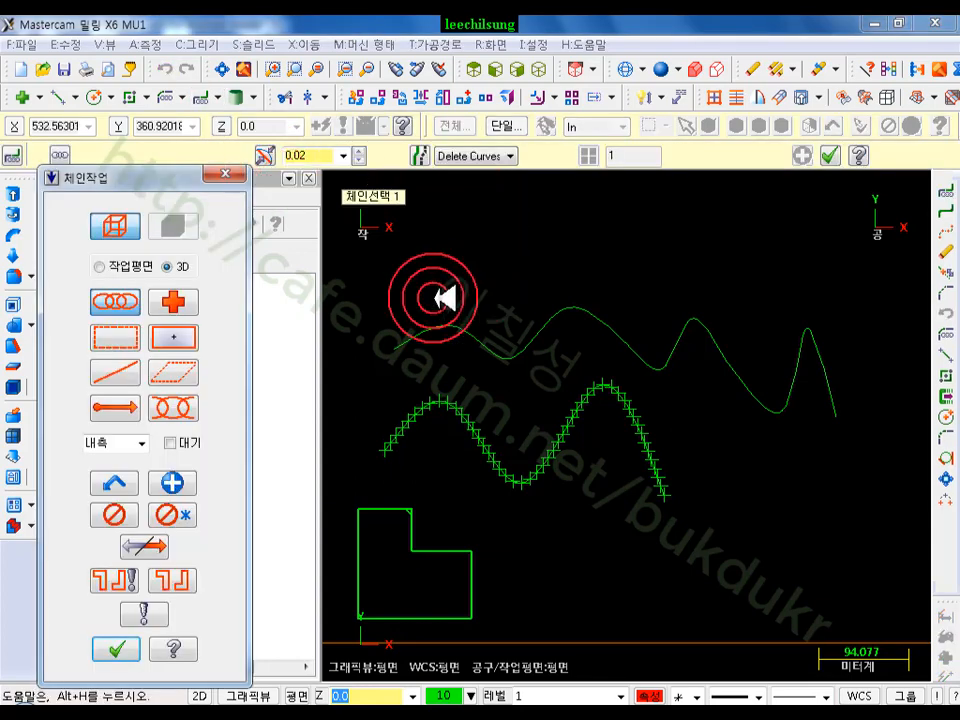
{"action": "left_click_drag", "start_coordinate": [137, 174], "coordinate": [121, 44]}
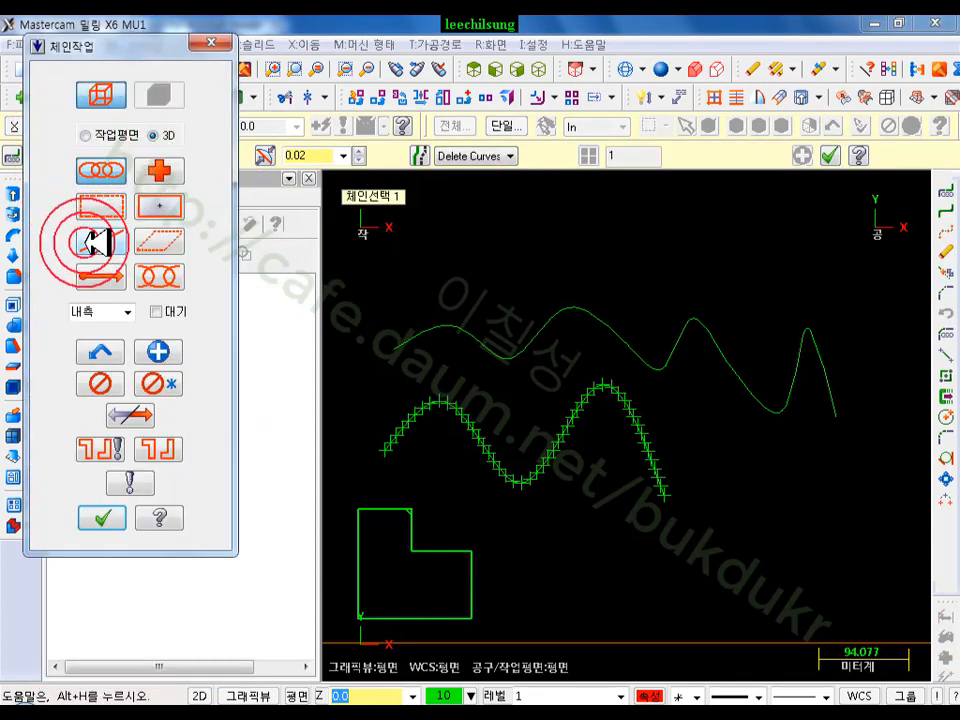
{"action": "left_click", "coordinate": [401, 332]}
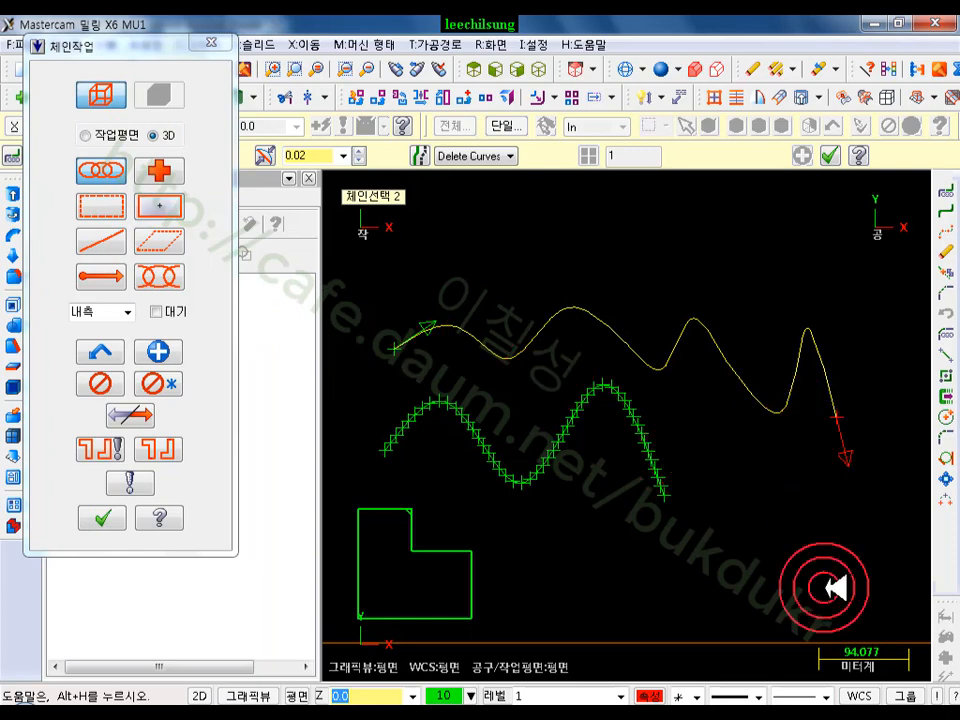
{"action": "left_click", "coordinate": [100, 516]}
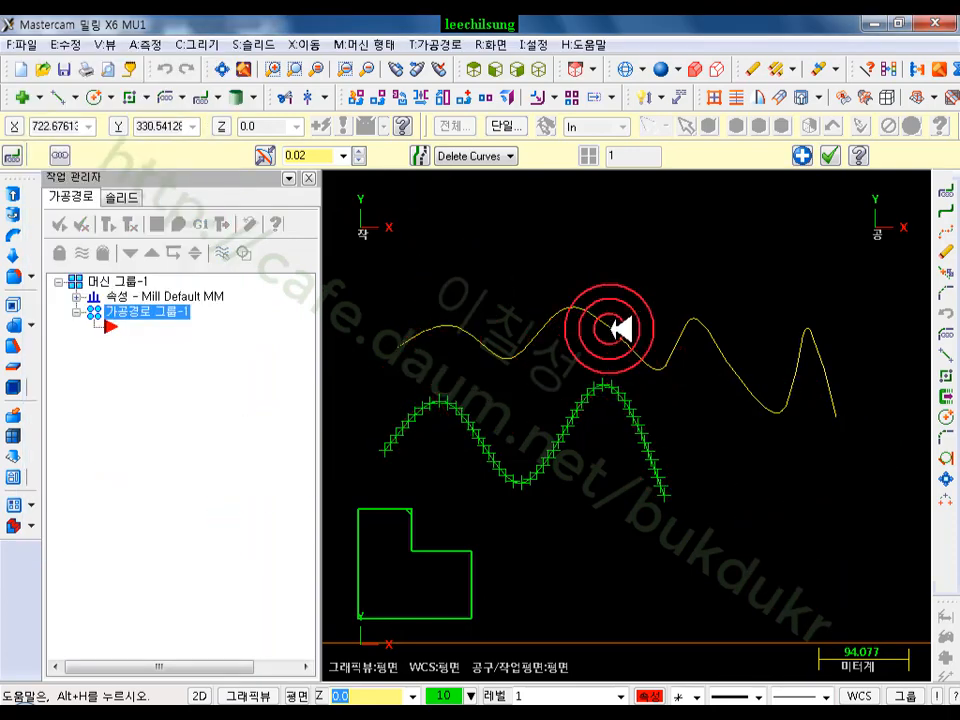
{"action": "left_click", "coordinate": [829, 155]}
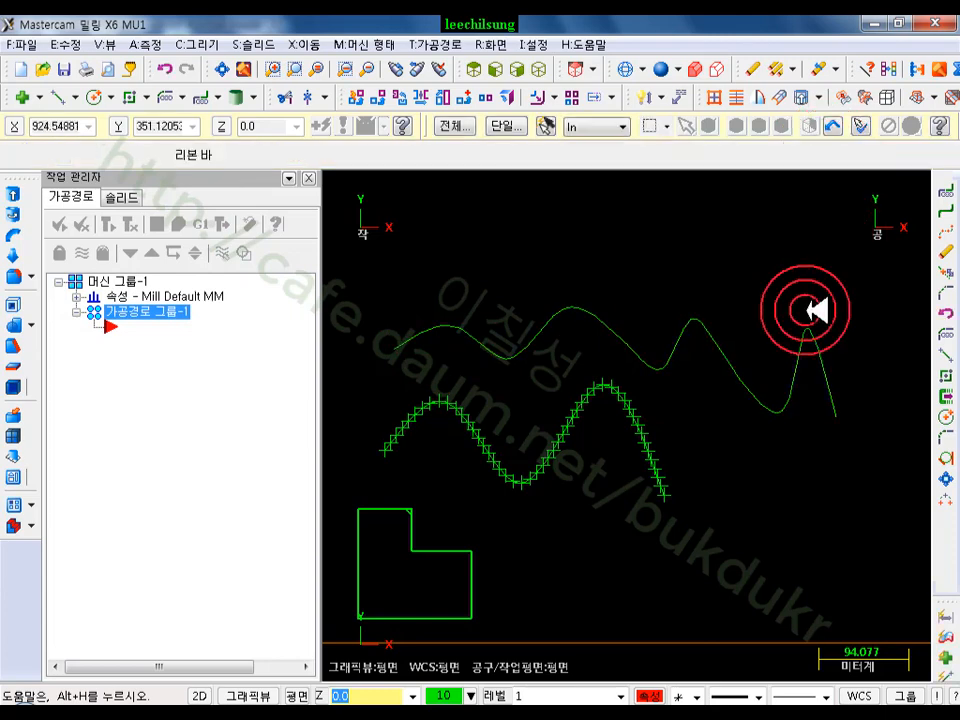
{"action": "left_click", "coordinate": [729, 343]}
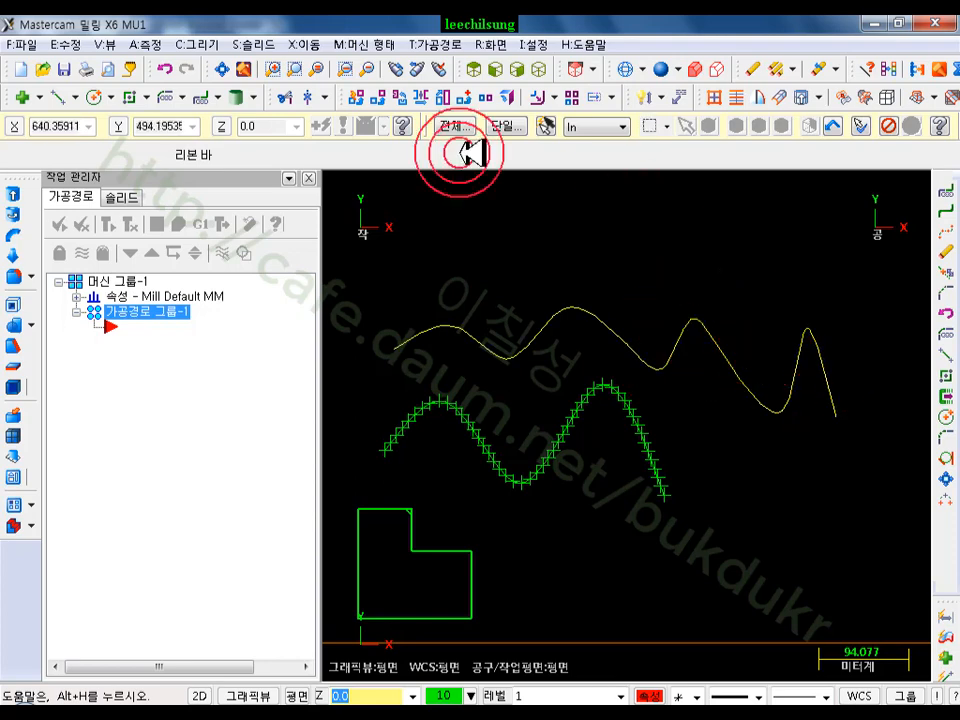
Draw two separate wavy manual splines (스플라인 수동) above the converted spline, leaving a small gap between them, and accept them
{"action": "left_click", "coordinate": [220, 97]}
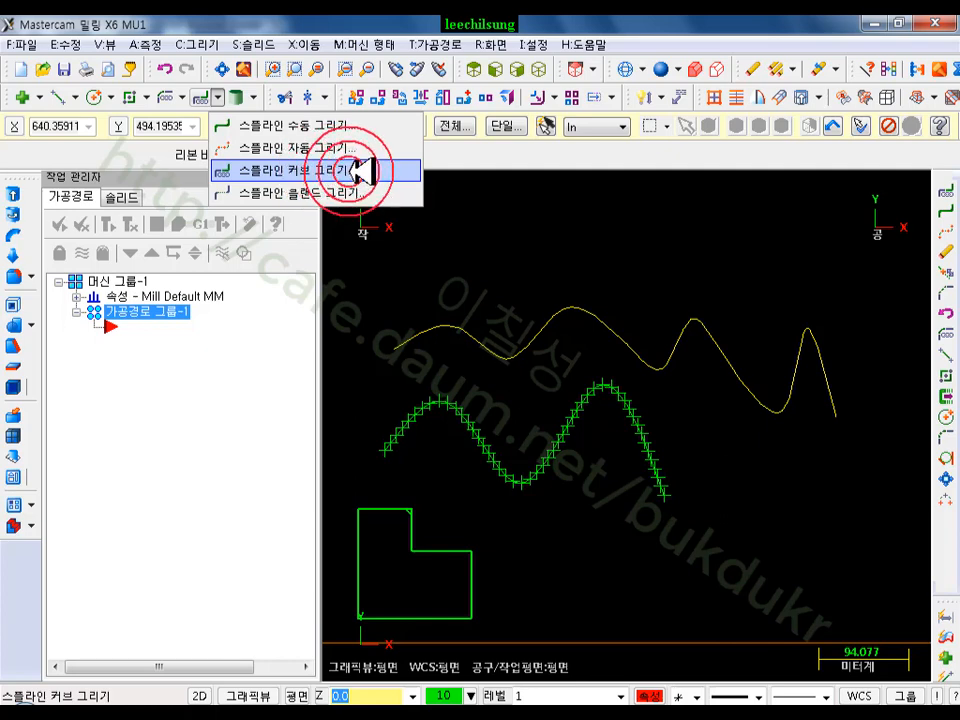
{"action": "left_click", "coordinate": [552, 244]}
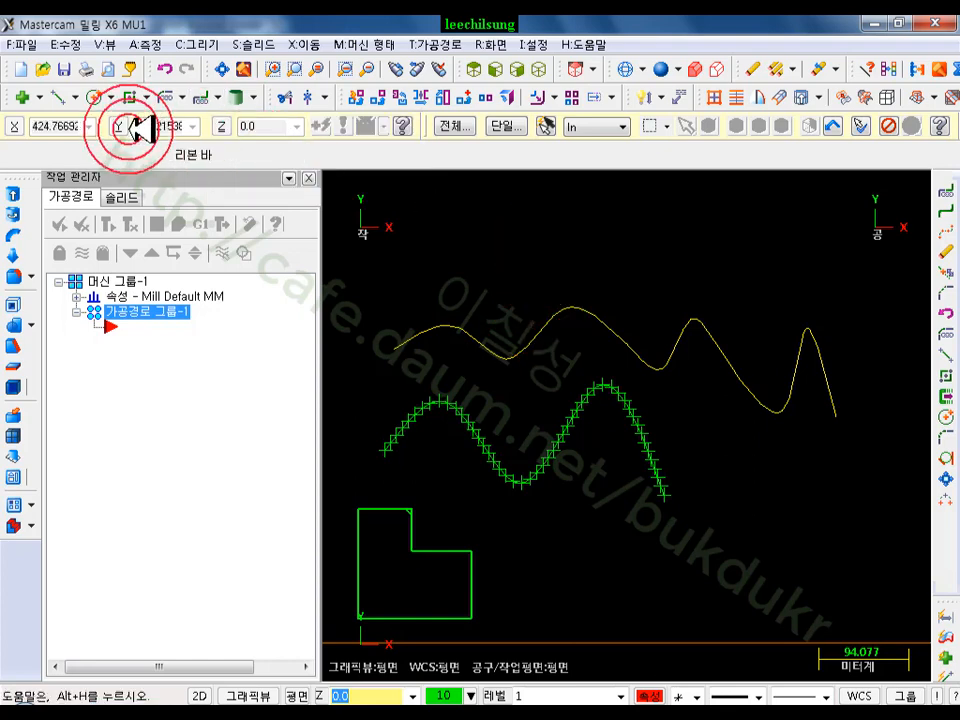
{"action": "left_click", "coordinate": [226, 95]}
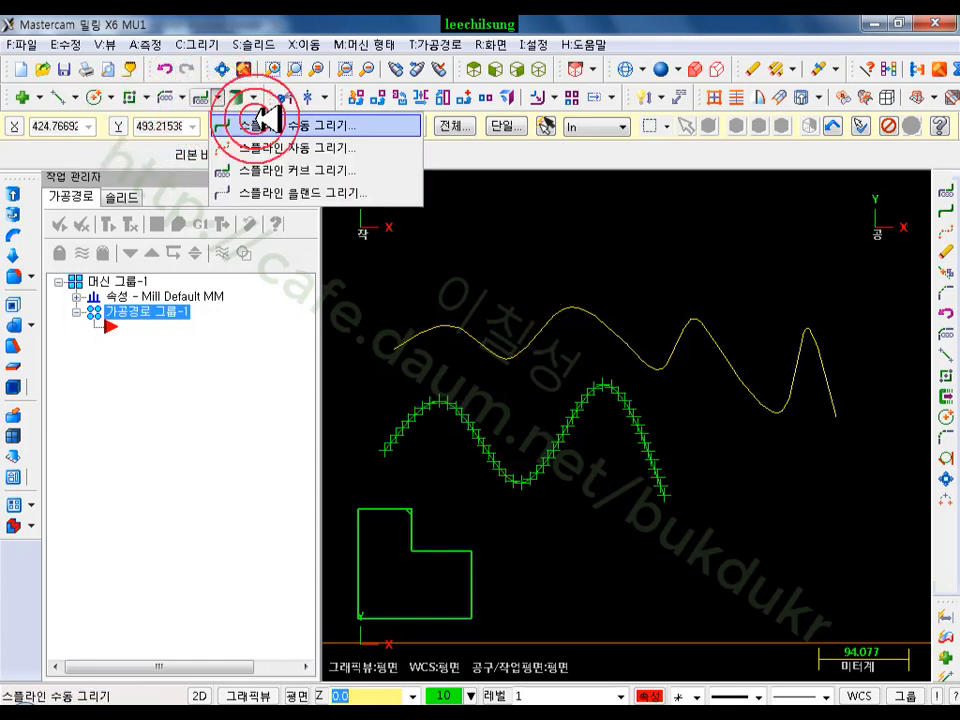
{"action": "left_click", "coordinate": [241, 124]}
{"action": "left_click", "coordinate": [437, 293]}
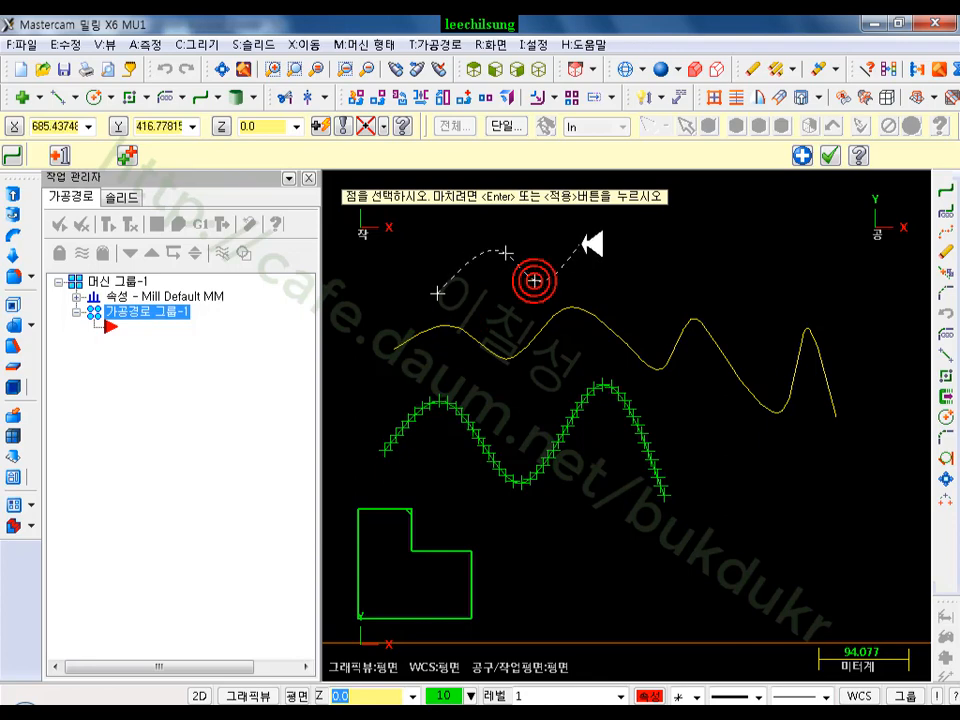
{"action": "left_click", "coordinate": [589, 234]}
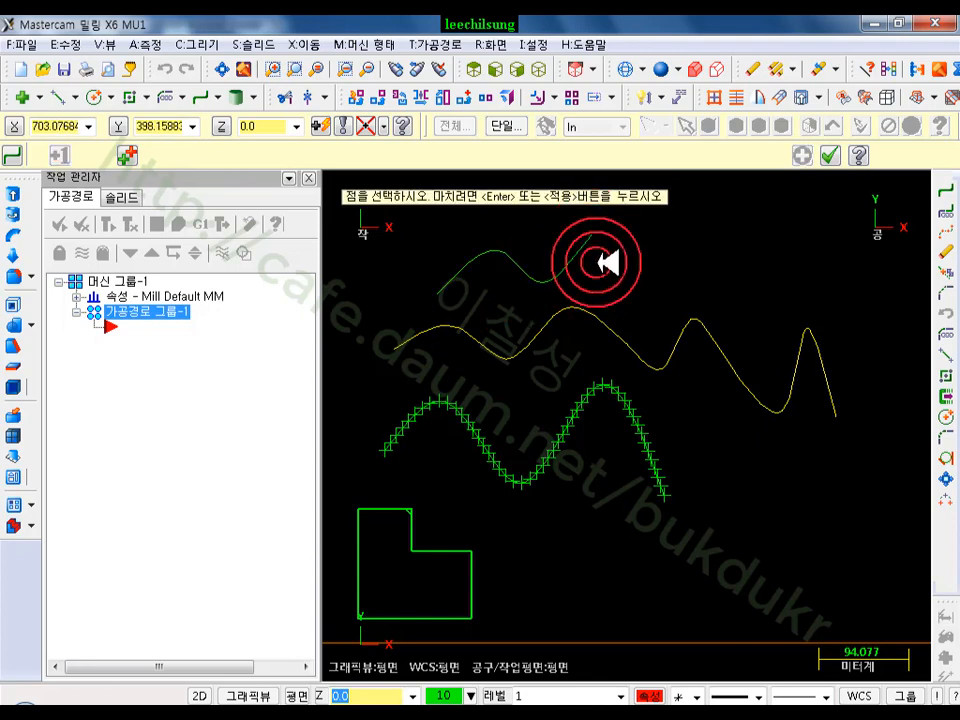
{"action": "left_click", "coordinate": [597, 262]}
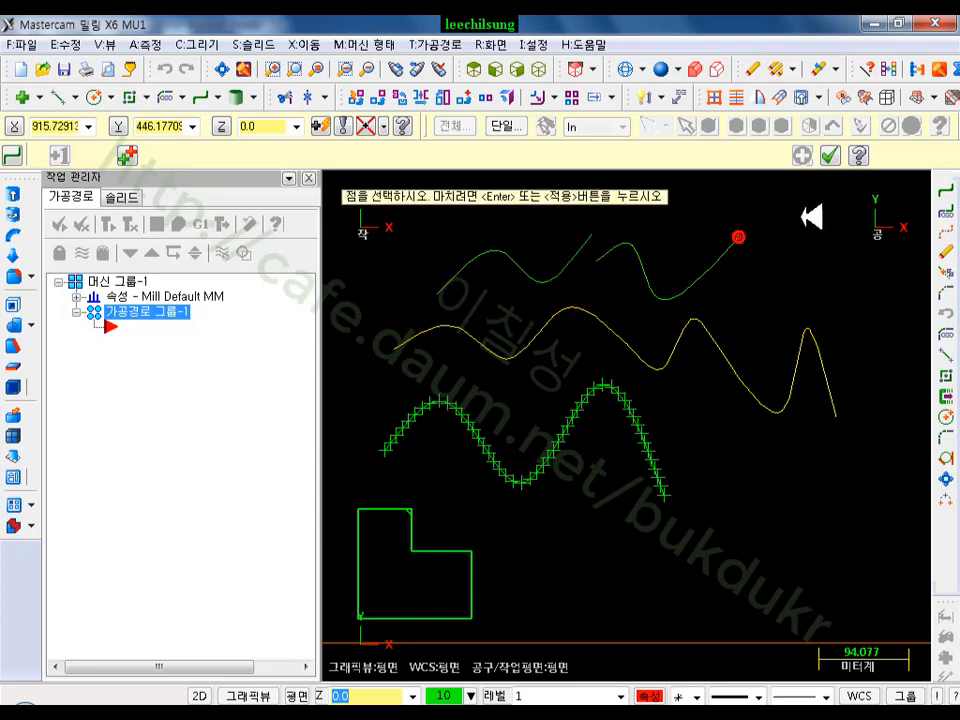
{"action": "left_click", "coordinate": [829, 155]}
Clear the converted spline's selection and select the two new splines on either side of the gap to check them
{"action": "scroll", "coordinate": [761, 401], "scroll_direction": "up", "scroll_amount": 5}
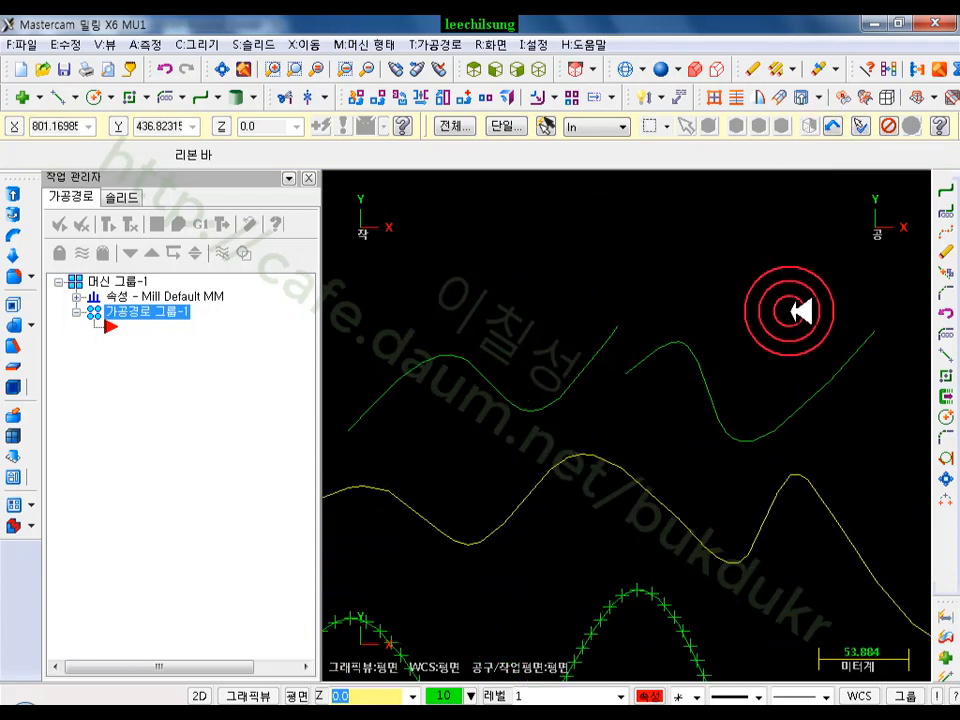
{"action": "left_click", "coordinate": [598, 359]}
{"action": "left_click", "coordinate": [795, 270]}
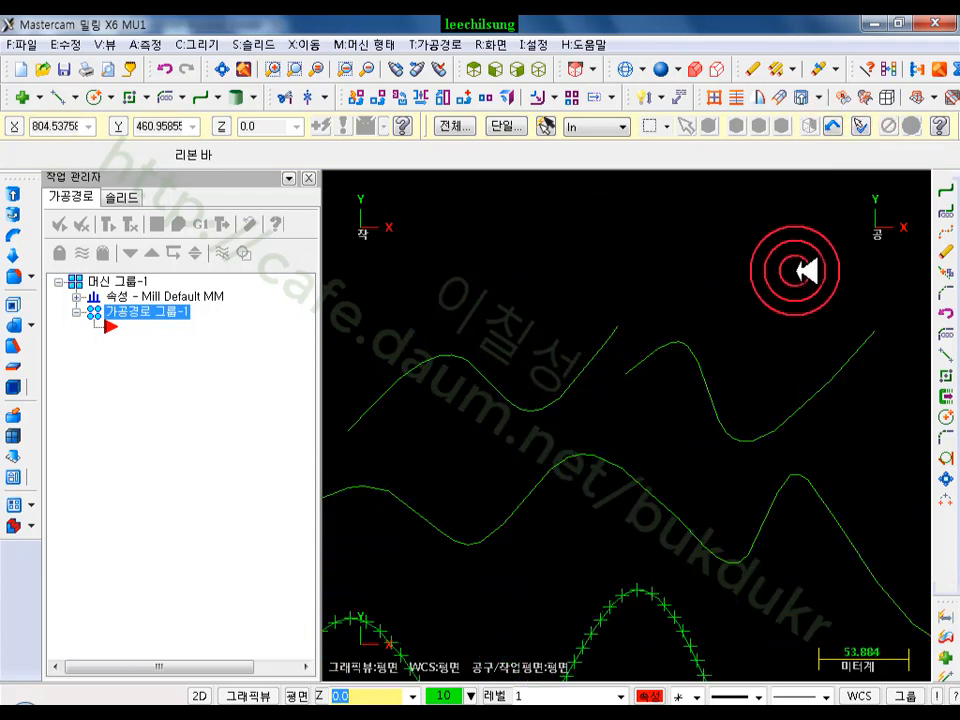
{"action": "left_click", "coordinate": [697, 302]}
{"action": "left_click", "coordinate": [603, 350]}
{"action": "left_click", "coordinate": [662, 347]}
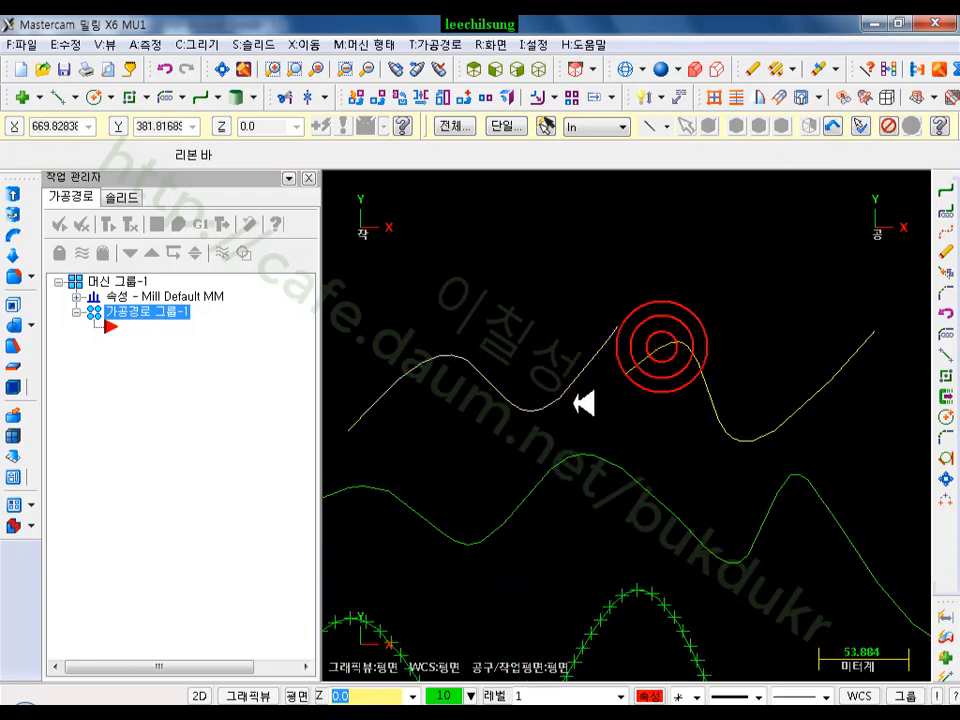
{"action": "left_click", "coordinate": [572, 371]}
{"action": "left_click", "coordinate": [703, 336]}
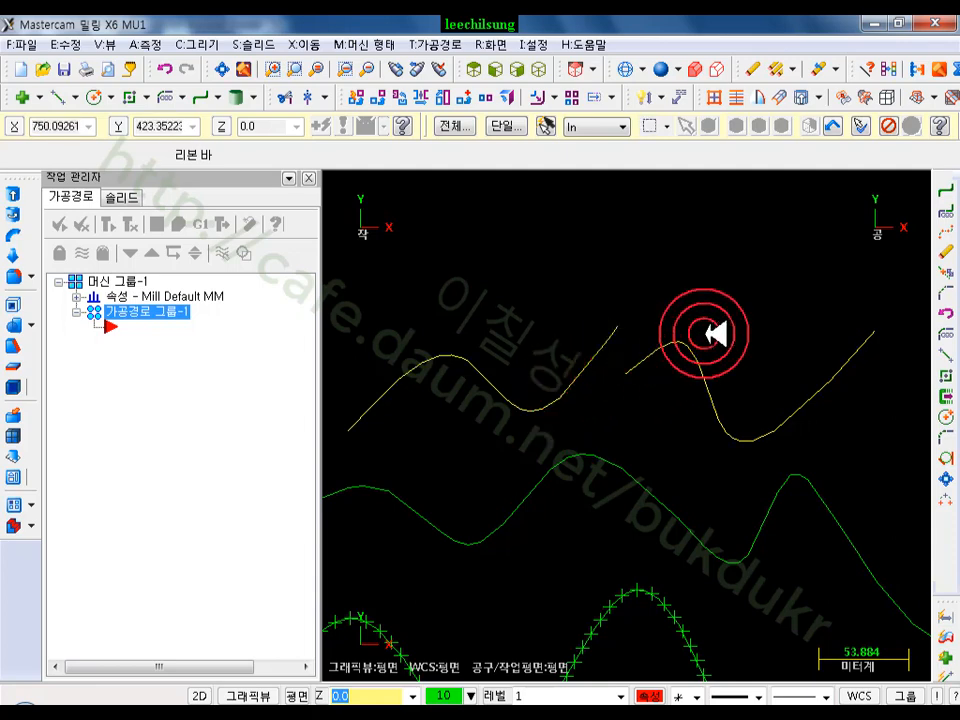
Bridge the gap between the two splines with a blend spline (스플라인 블랜드), using magnitudes 1.0 and Both trimming, and accept it
{"action": "left_click", "coordinate": [226, 97]}
{"action": "left_click", "coordinate": [262, 191]}
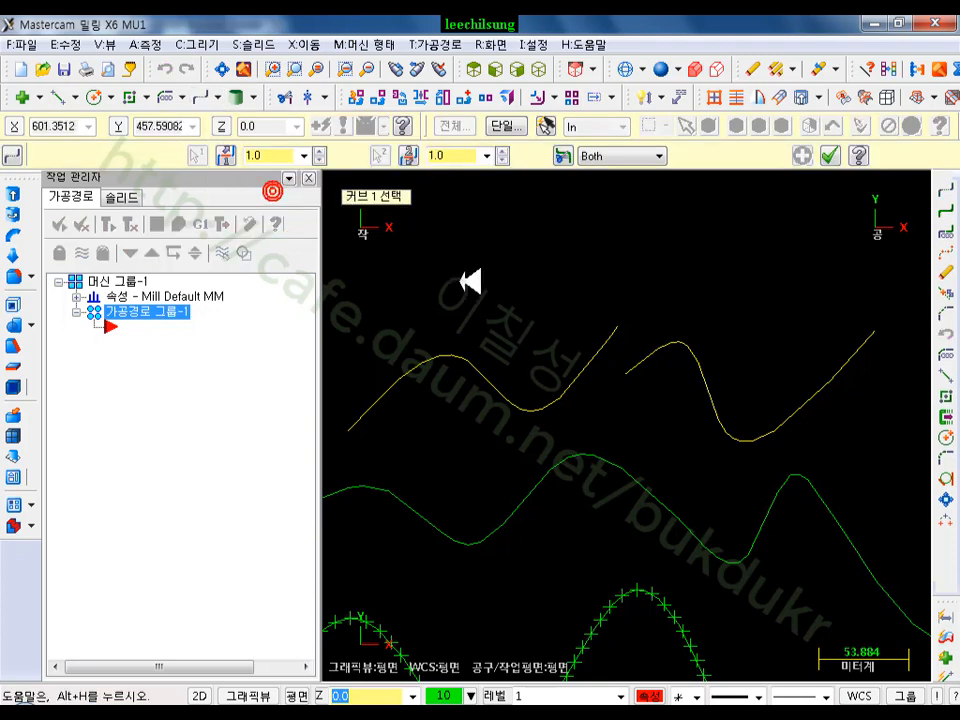
{"action": "left_click", "coordinate": [567, 390]}
{"action": "left_click", "coordinate": [580, 376]}
{"action": "left_click", "coordinate": [645, 355]}
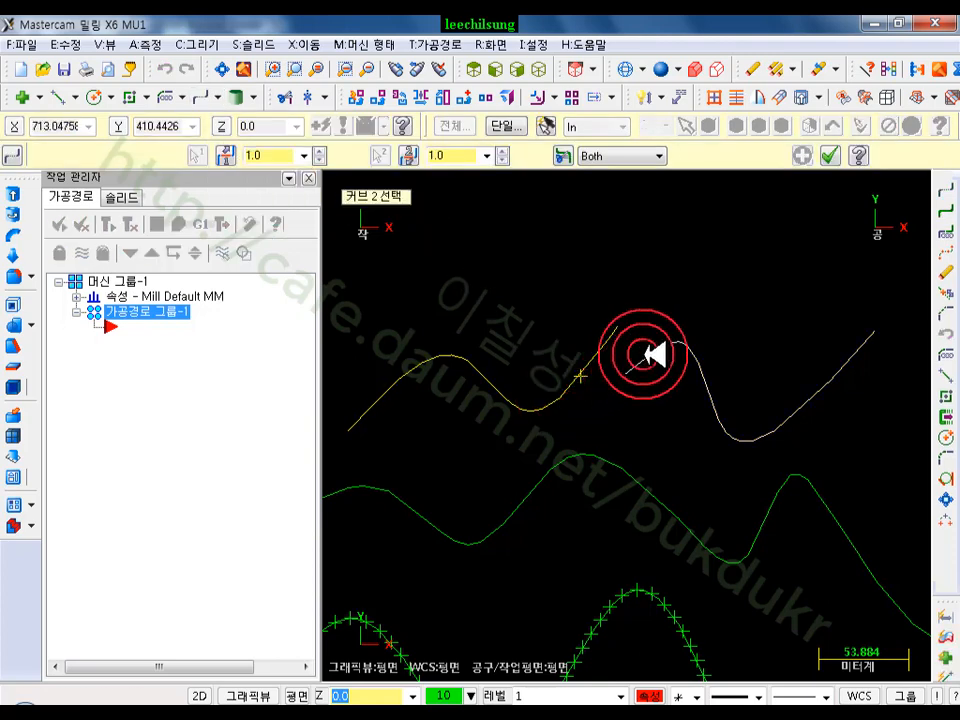
{"action": "left_click", "coordinate": [651, 359]}
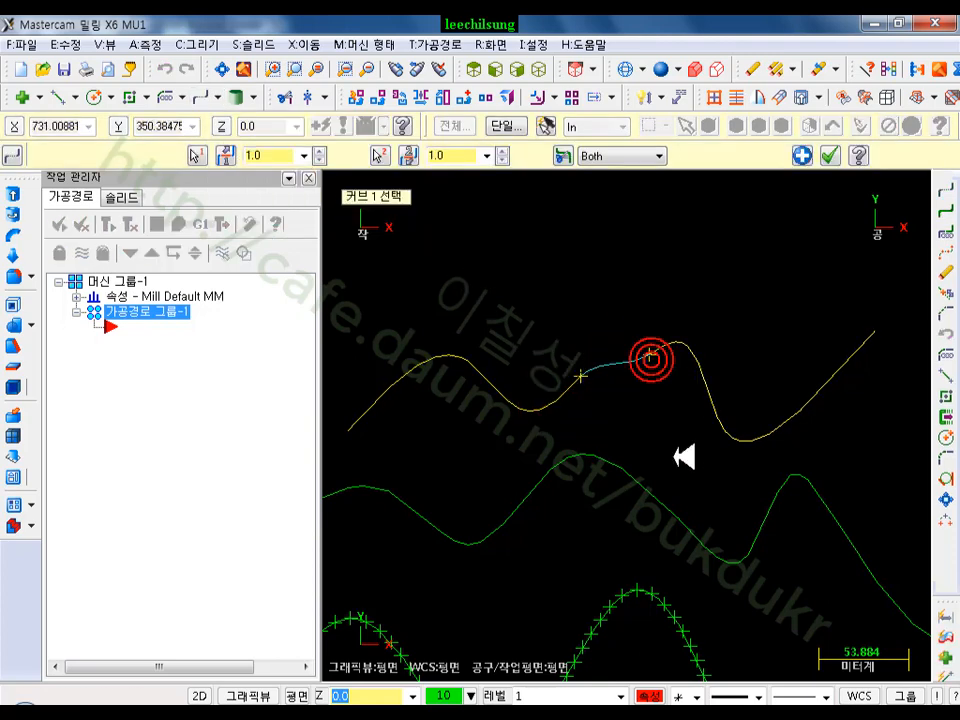
{"action": "scroll", "coordinate": [668, 458], "scroll_direction": "up", "scroll_amount": 1}
{"action": "scroll", "coordinate": [755, 457], "scroll_direction": "down", "scroll_amount": 1}
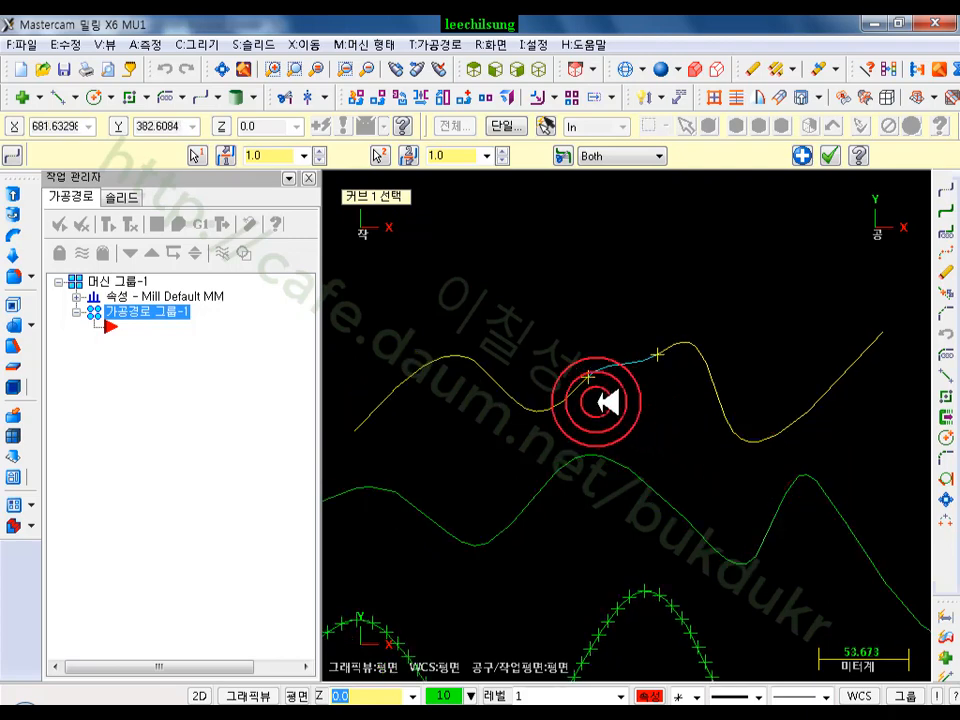
{"action": "scroll", "coordinate": [600, 371], "scroll_direction": "up", "scroll_amount": 3}
{"action": "scroll", "coordinate": [605, 339], "scroll_direction": "up", "scroll_amount": 2}
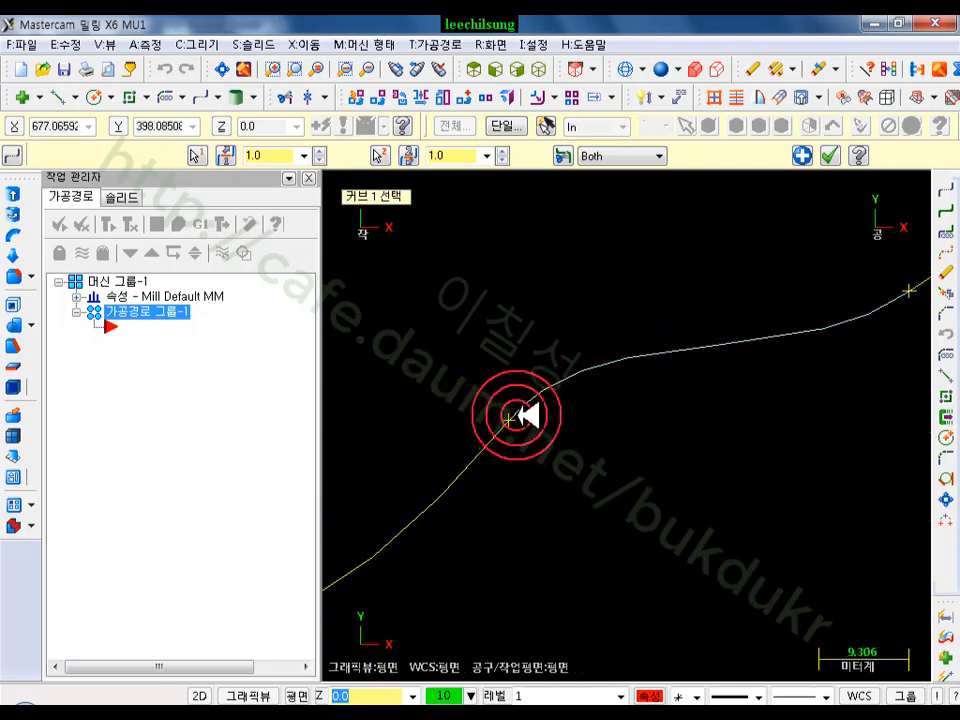
{"action": "scroll", "coordinate": [551, 369], "scroll_direction": "down", "scroll_amount": 3}
{"action": "scroll", "coordinate": [567, 361], "scroll_direction": "down", "scroll_amount": 4}
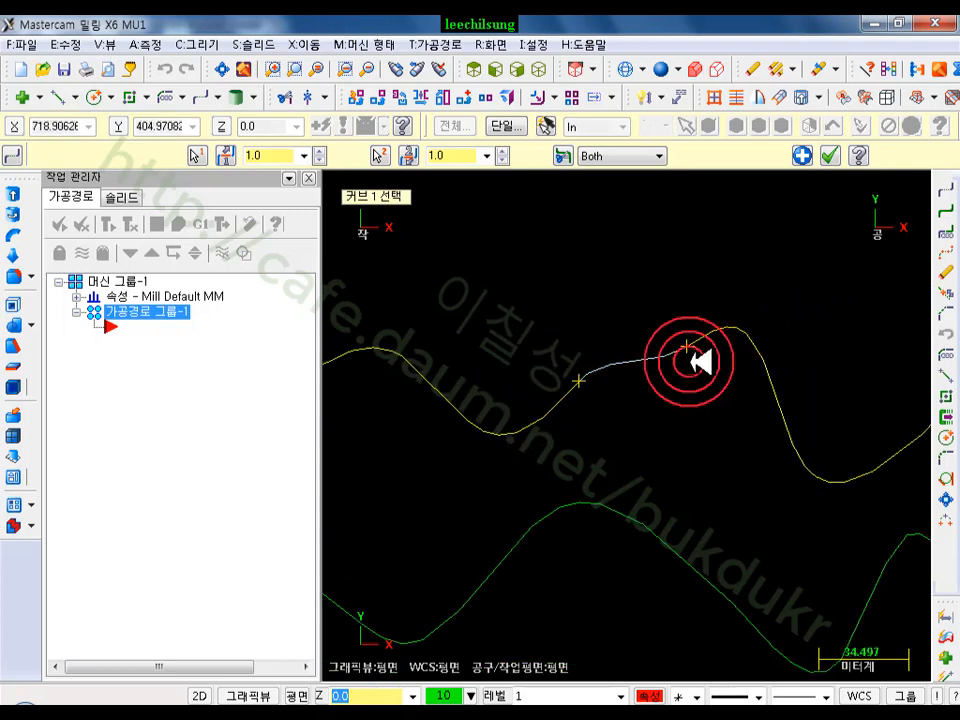
{"action": "left_click", "coordinate": [836, 156]}
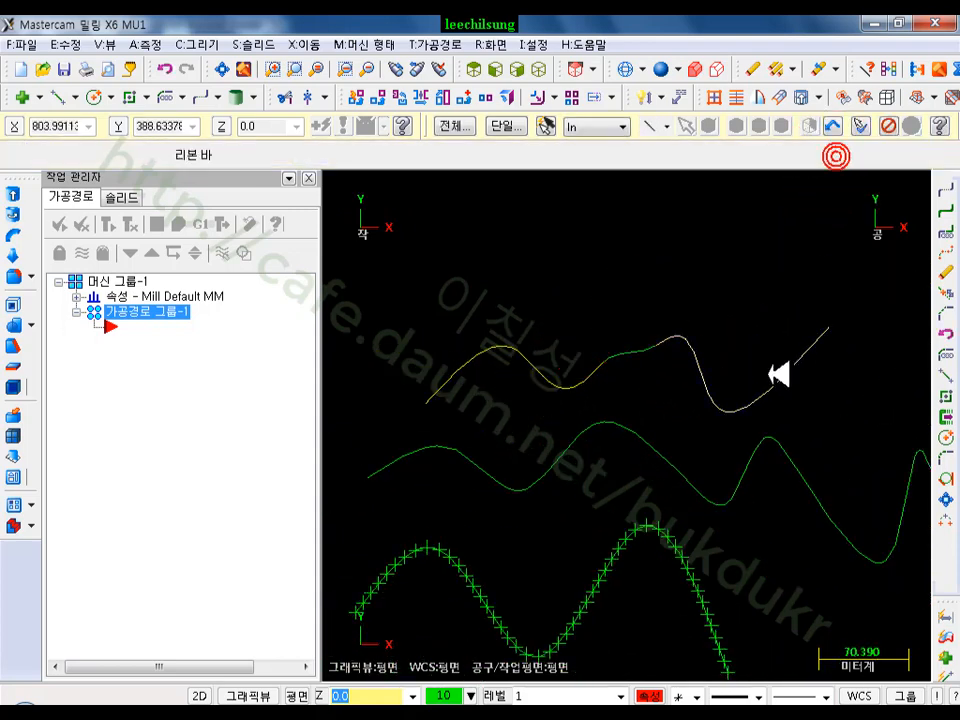
Select the blend segment between the two splines to check that it is a separate curve
{"action": "left_click", "coordinate": [640, 350]}
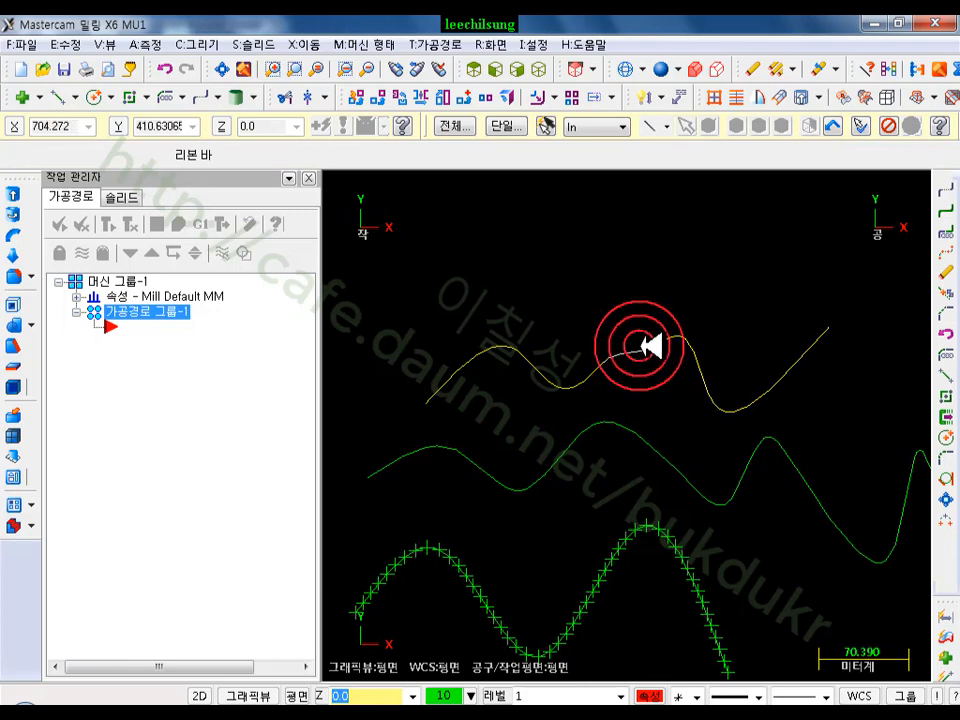
{"action": "left_click", "coordinate": [590, 486]}
{"action": "left_click", "coordinate": [562, 474]}
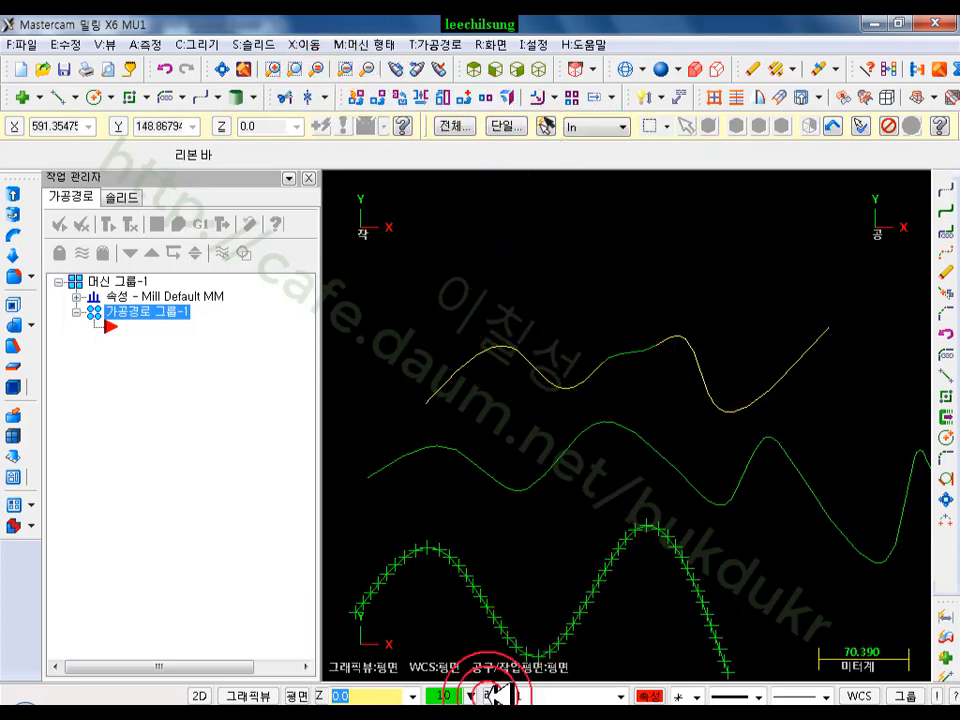
Switch to Acrobat Reader to check manual section 1.2.7 on drawing other shapes (기타 도형 그리기), and return to Mastercam
{"action": "left_click", "coordinate": [468, 712]}
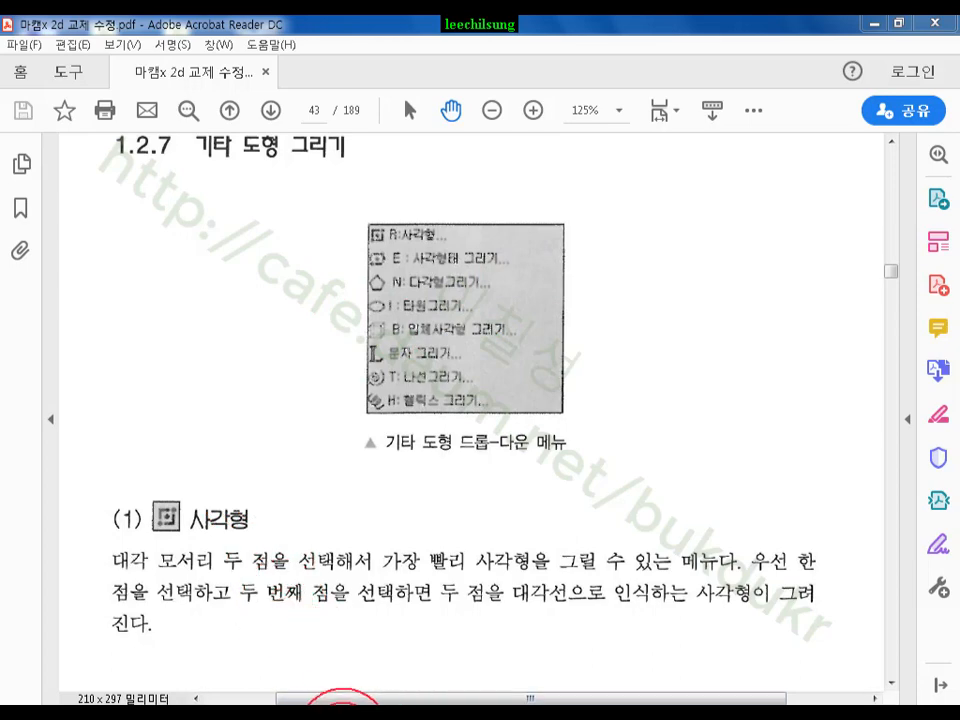
{"action": "left_click", "coordinate": [400, 712]}
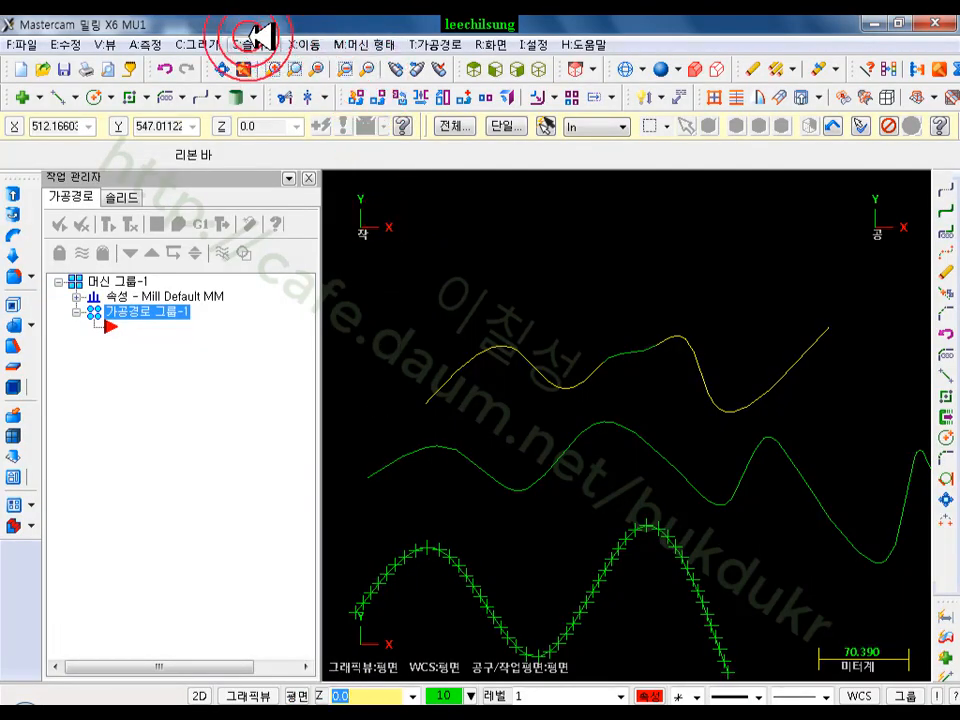
Draw a rectangle (사각형) about 117 mm wide and 63 mm high by two opposite corners above the yellow spline
{"action": "left_click", "coordinate": [204, 44]}
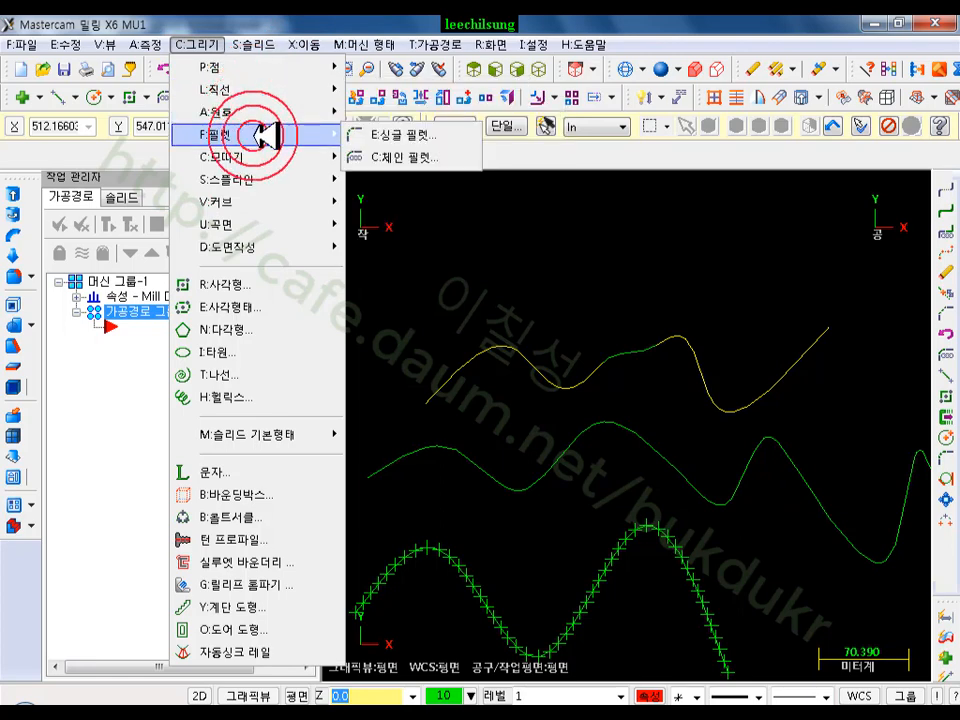
{"action": "mouse_move", "coordinate": [266, 158]}
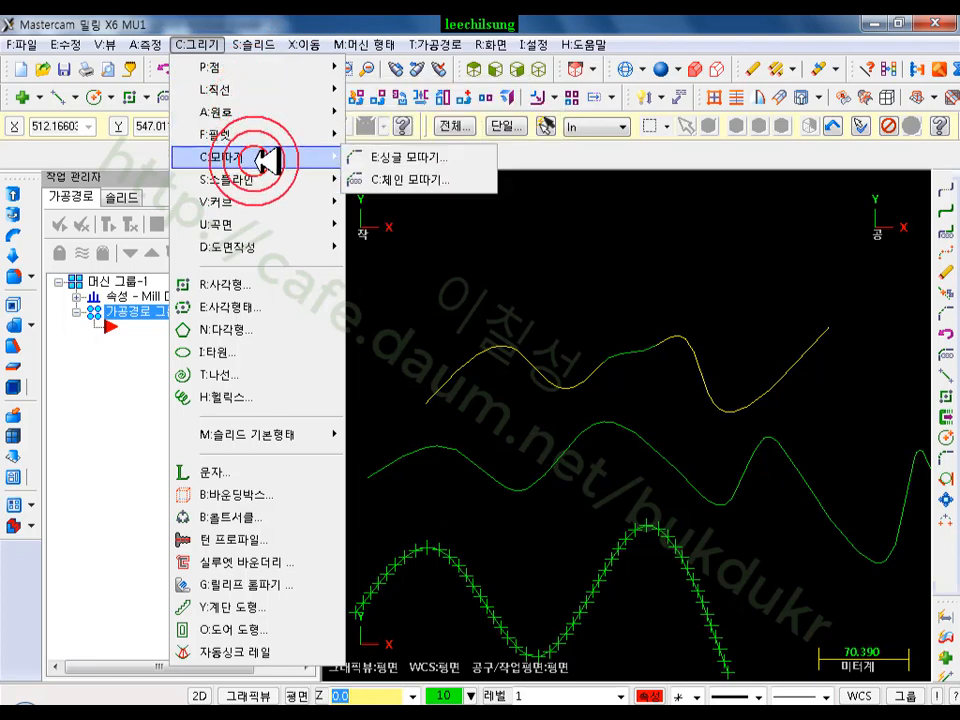
{"action": "mouse_move", "coordinate": [272, 202]}
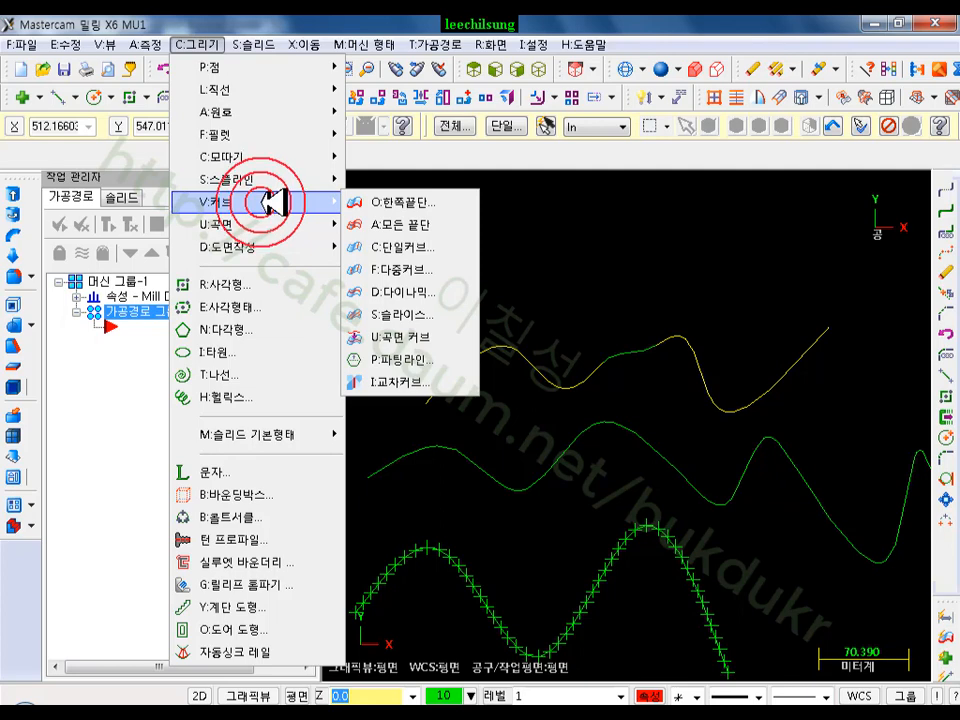
{"action": "mouse_move", "coordinate": [265, 225]}
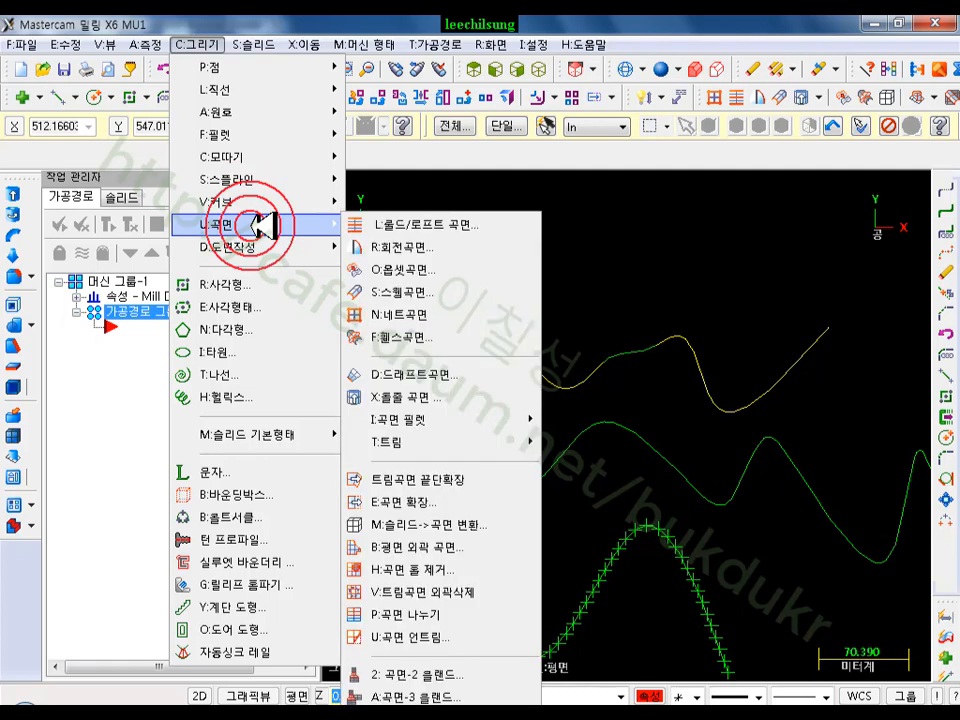
{"action": "mouse_move", "coordinate": [298, 250]}
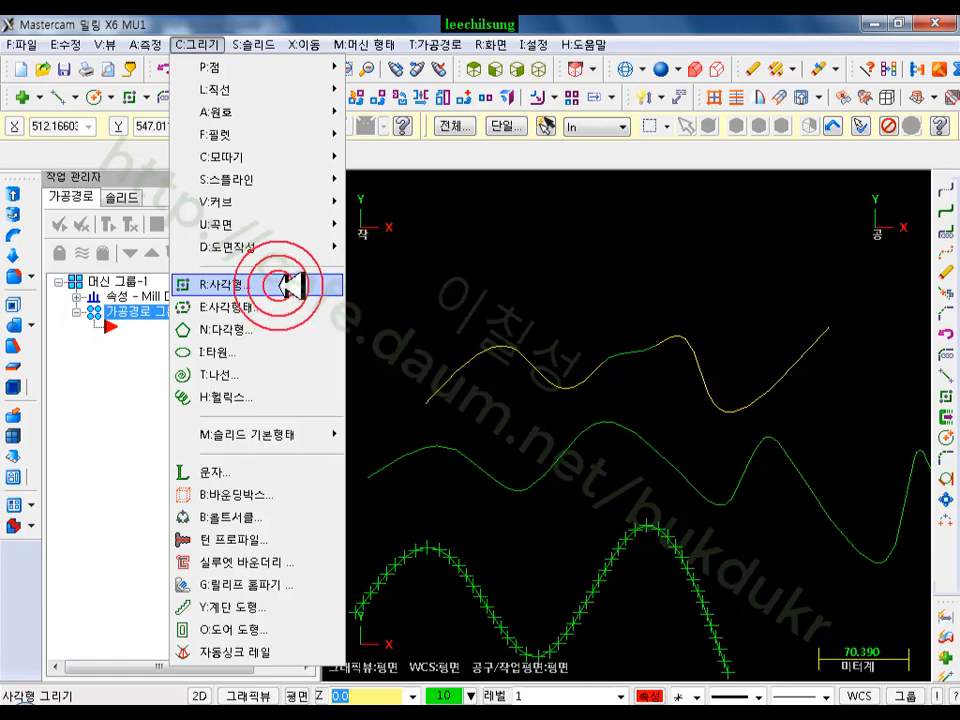
{"action": "left_click", "coordinate": [283, 285]}
{"action": "left_click", "coordinate": [478, 244]}
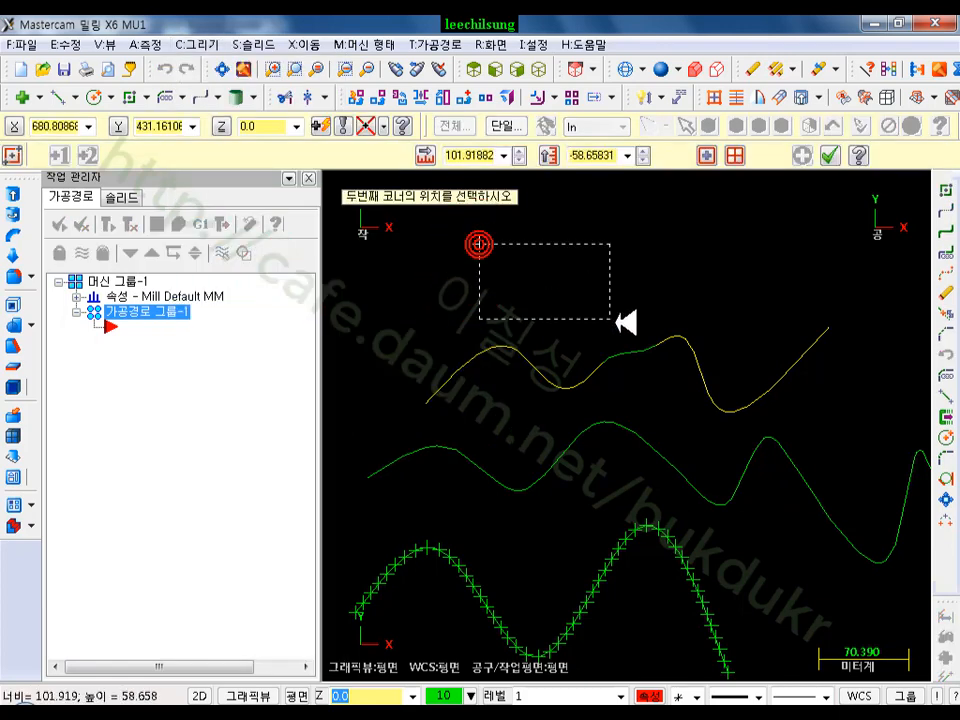
{"action": "left_click", "coordinate": [628, 324]}
Set the new rectangle's width and height to 50 mm each
{"action": "left_click", "coordinate": [474, 157]}
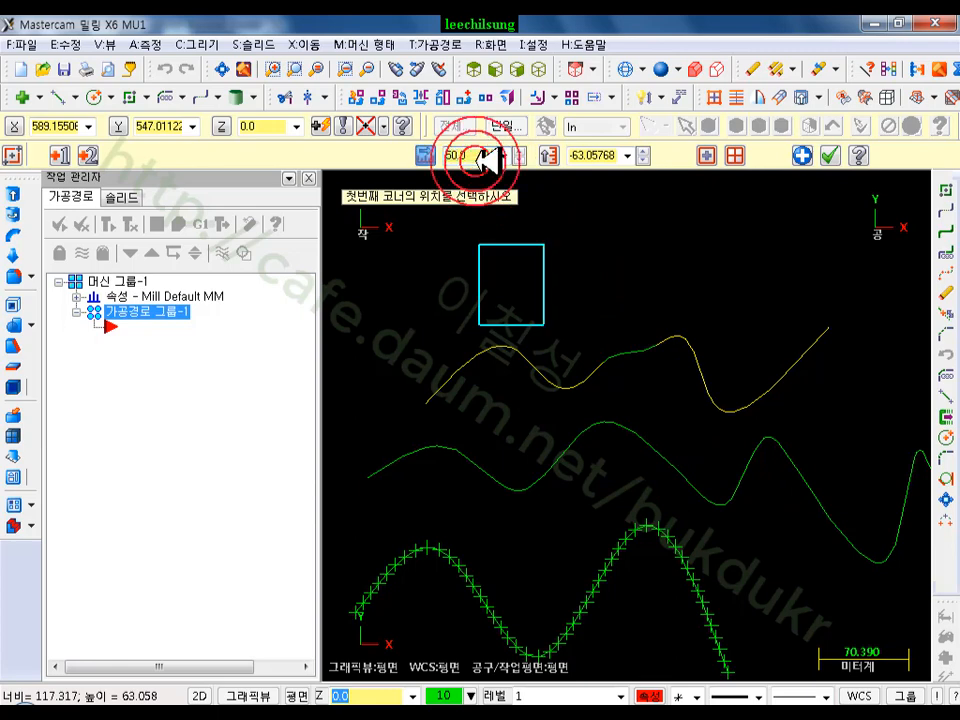
{"action": "left_click", "coordinate": [583, 155]}
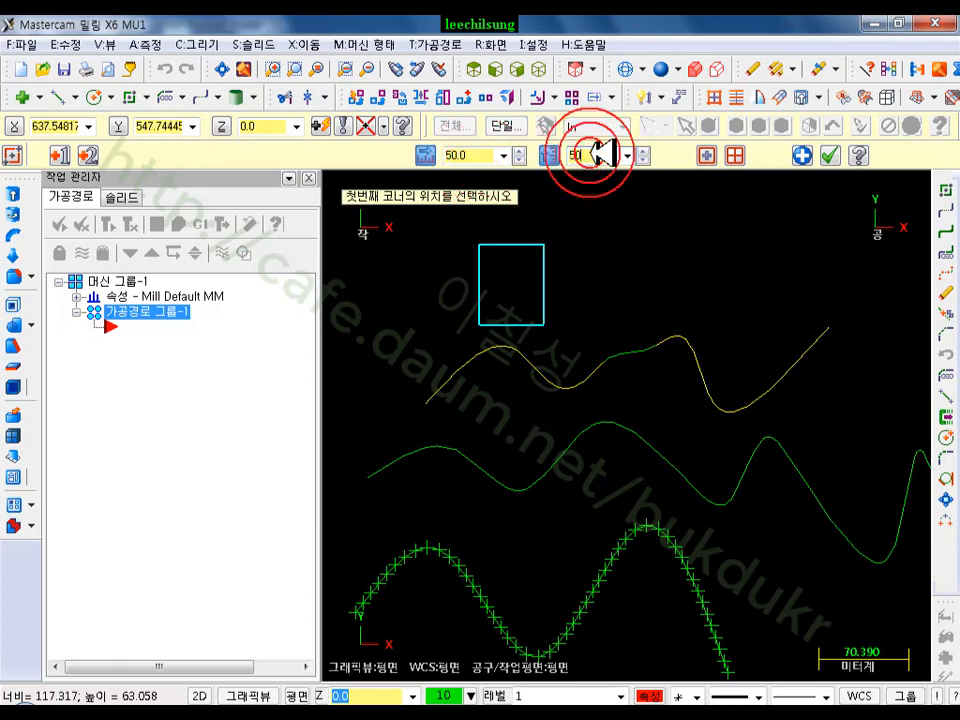
{"action": "scroll", "coordinate": [735, 470], "scroll_direction": "down", "scroll_amount": 2}
{"action": "scroll", "coordinate": [560, 235], "scroll_direction": "up", "scroll_amount": 5}
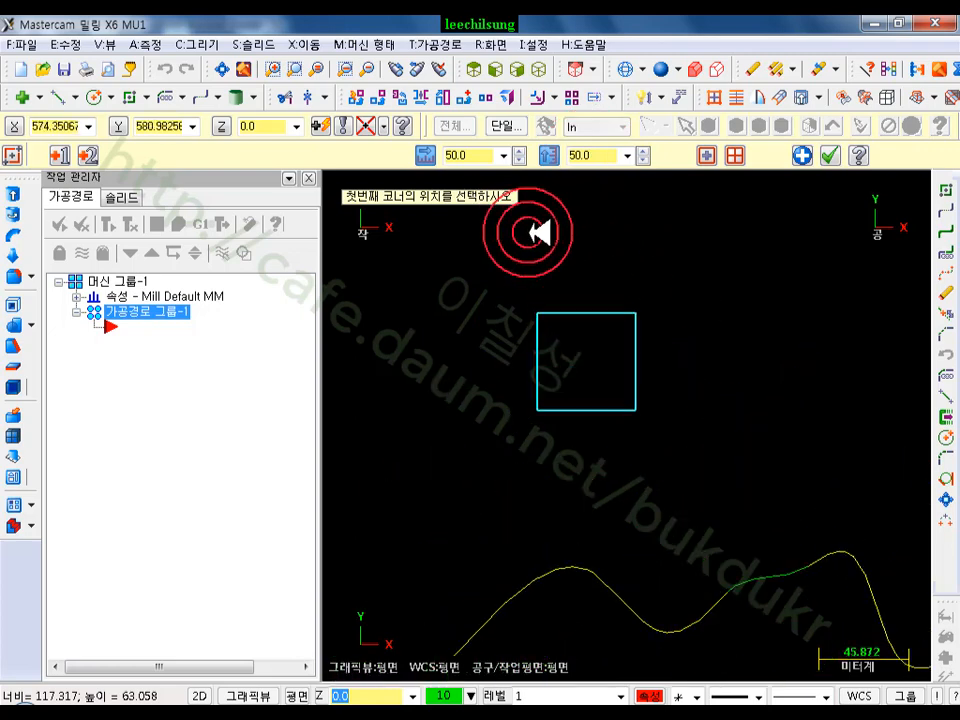
{"action": "scroll", "coordinate": [545, 315], "scroll_direction": "up", "scroll_amount": 1}
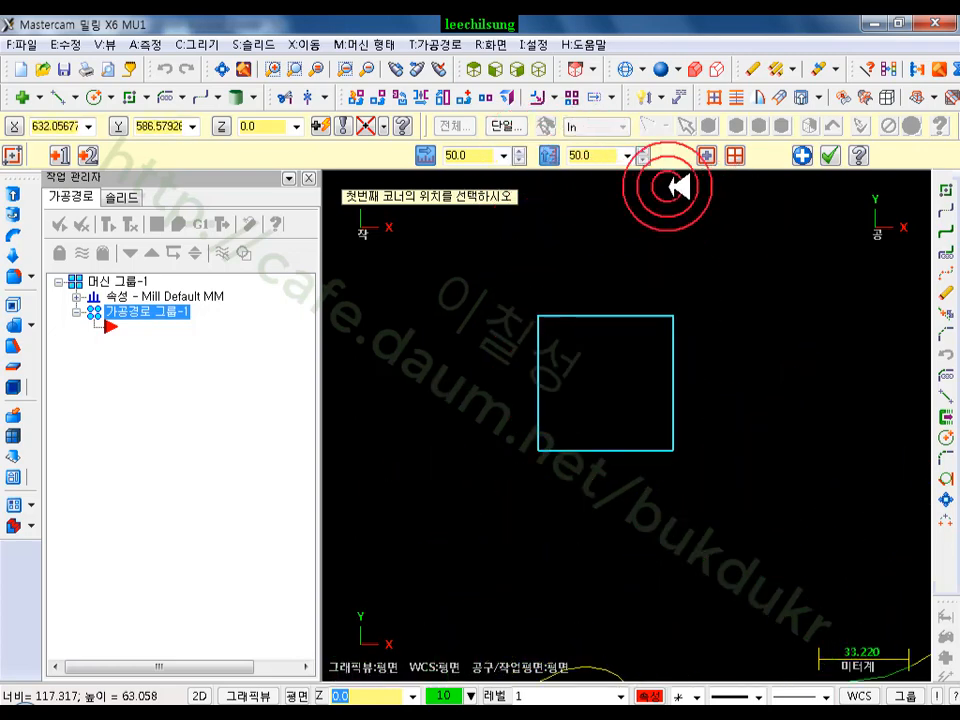
Lock the rectangle width and height at 50 mm and place several more squares around the first one by corner point
{"action": "left_click", "coordinate": [428, 155]}
{"action": "left_click", "coordinate": [549, 155]}
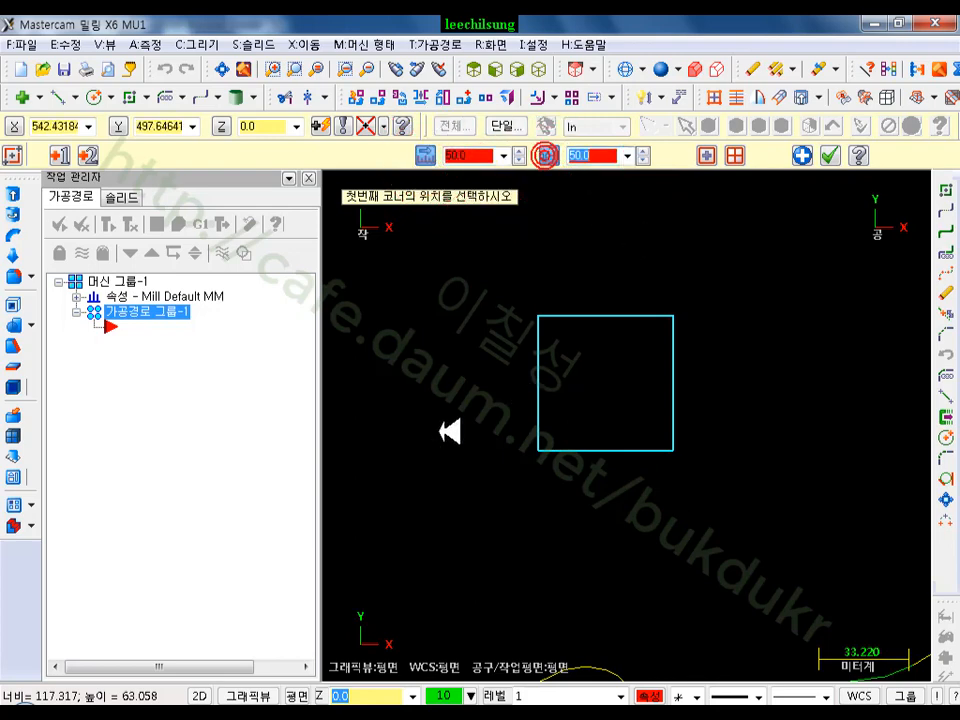
{"action": "scroll", "coordinate": [448, 433], "scroll_direction": "down", "scroll_amount": 3}
{"action": "left_click", "coordinate": [652, 390]}
{"action": "left_click", "coordinate": [574, 278]}
{"action": "left_click", "coordinate": [427, 299]}
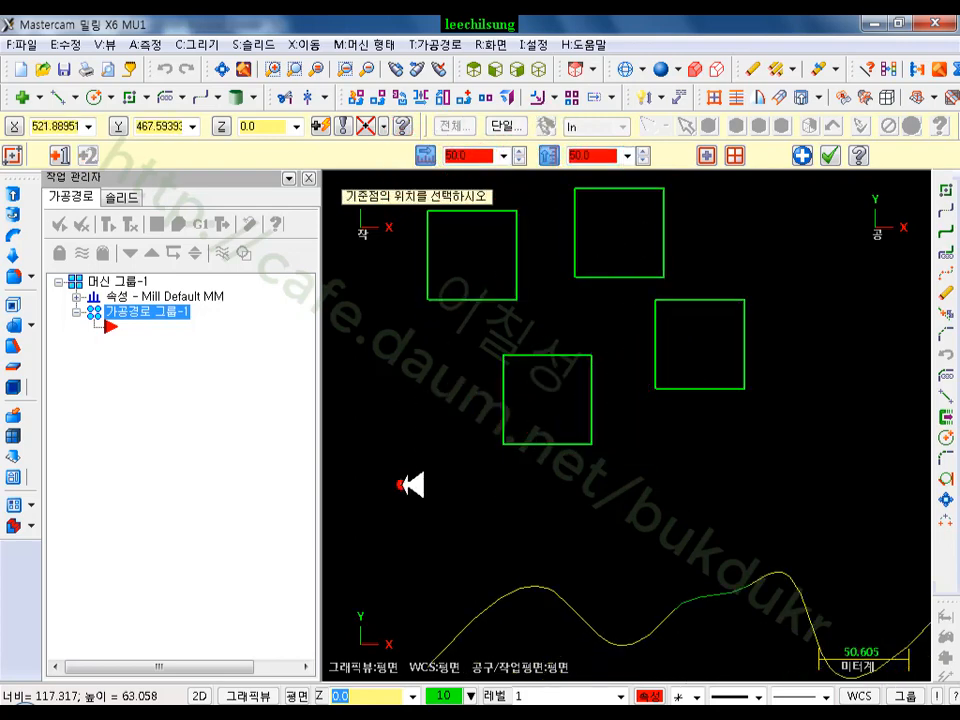
{"action": "left_click", "coordinate": [401, 483]}
{"action": "left_click", "coordinate": [650, 532]}
{"action": "left_click", "coordinate": [840, 492]}
{"action": "scroll", "coordinate": [515, 425], "scroll_direction": "down", "scroll_amount": 3}
{"action": "scroll", "coordinate": [761, 321], "scroll_direction": "up", "scroll_amount": 2}
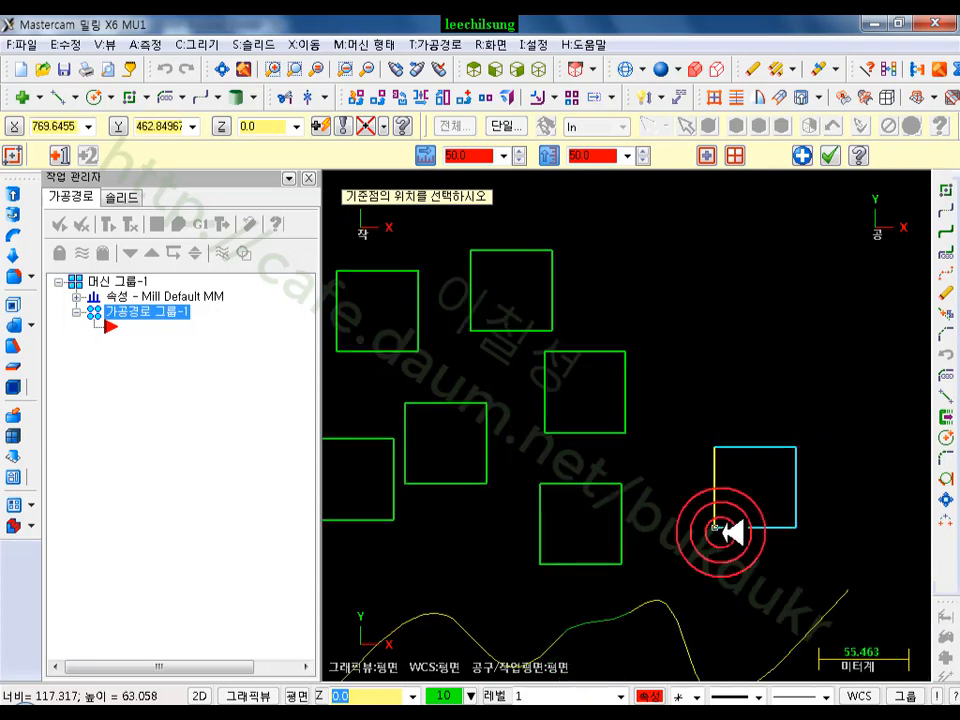
{"action": "left_click", "coordinate": [715, 527]}
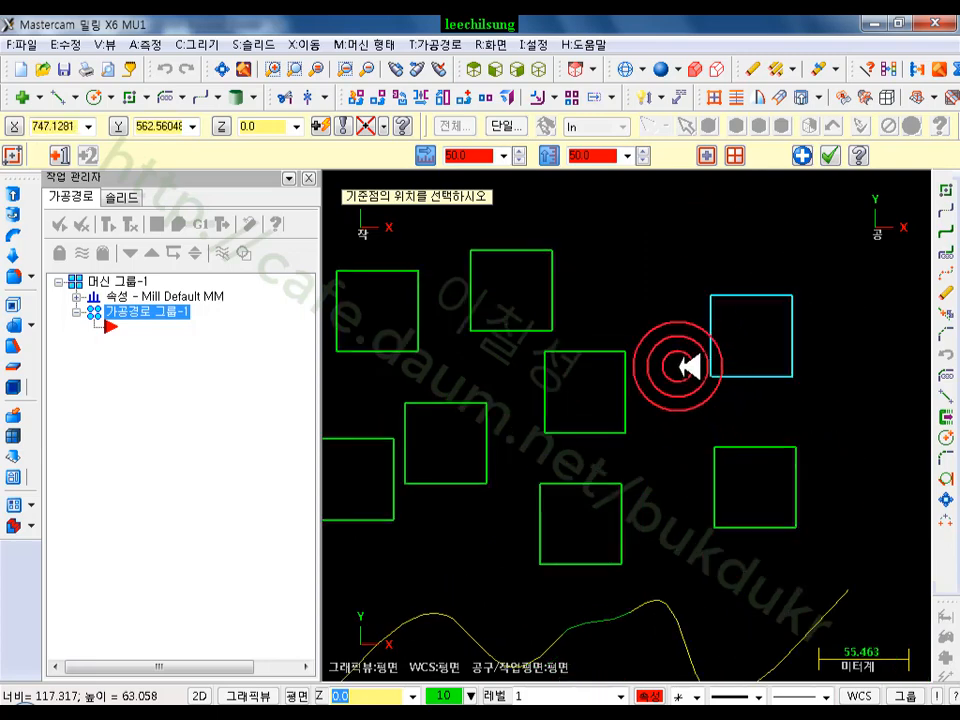
Switch the rectangle's anchor to its center and place 50 mm squares by center point above the existing ones
{"action": "left_click", "coordinate": [708, 154]}
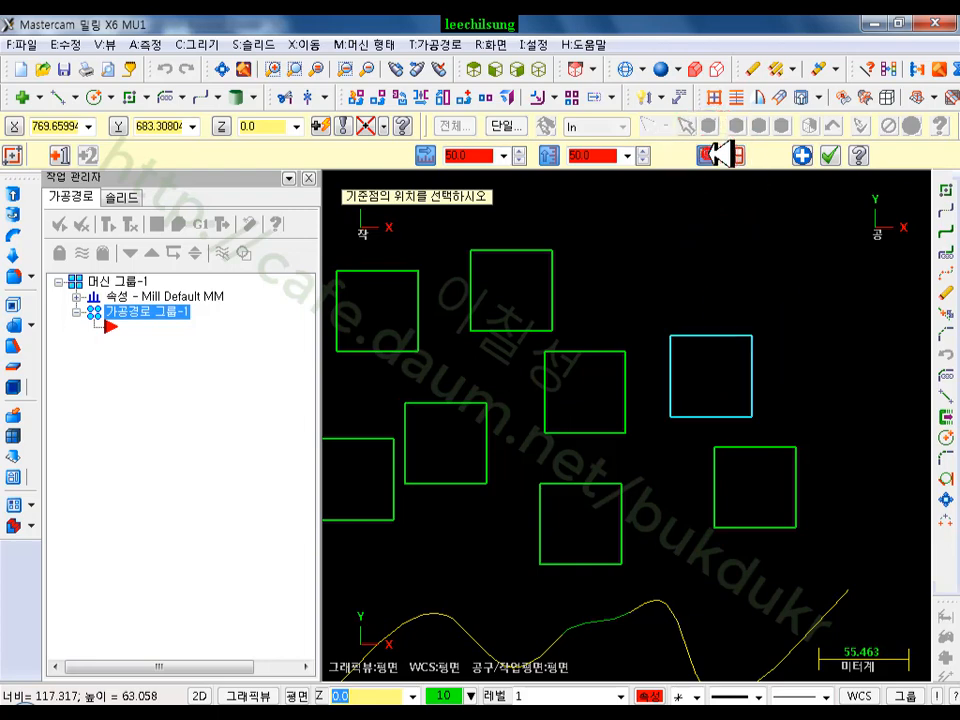
{"action": "scroll", "coordinate": [707, 307], "scroll_direction": "down", "scroll_amount": 3}
{"action": "left_click", "coordinate": [706, 284]}
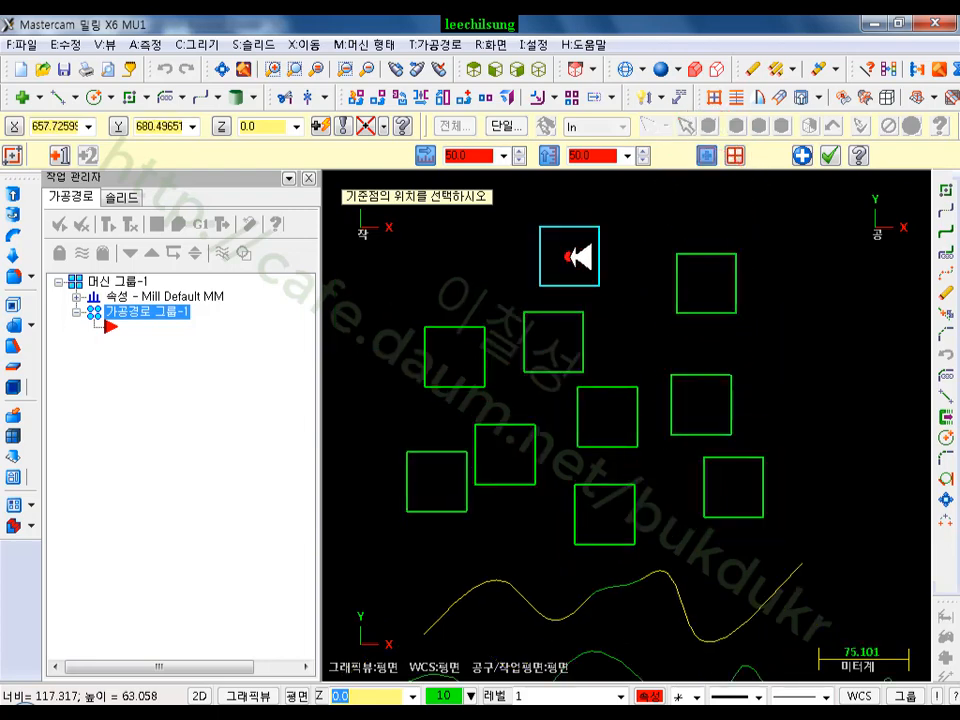
{"action": "left_click", "coordinate": [569, 256]}
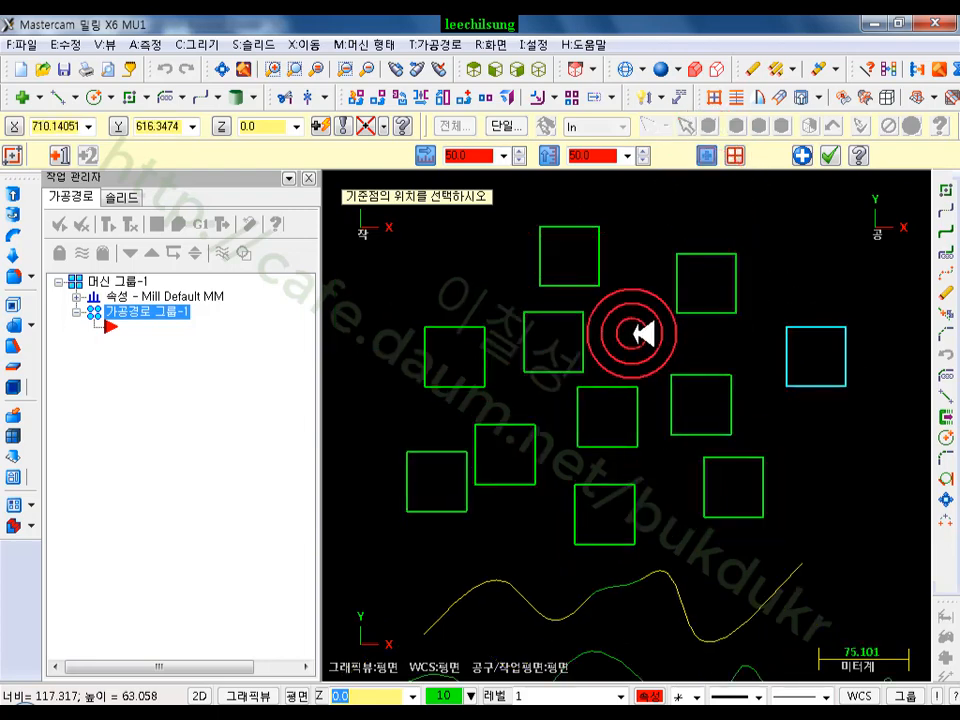
Enable surface creation for the rectangles, place filled 50 mm squares in two columns beside the outlined ones, and accept them
{"action": "scroll", "coordinate": [905, 375], "scroll_direction": "up", "scroll_amount": 3}
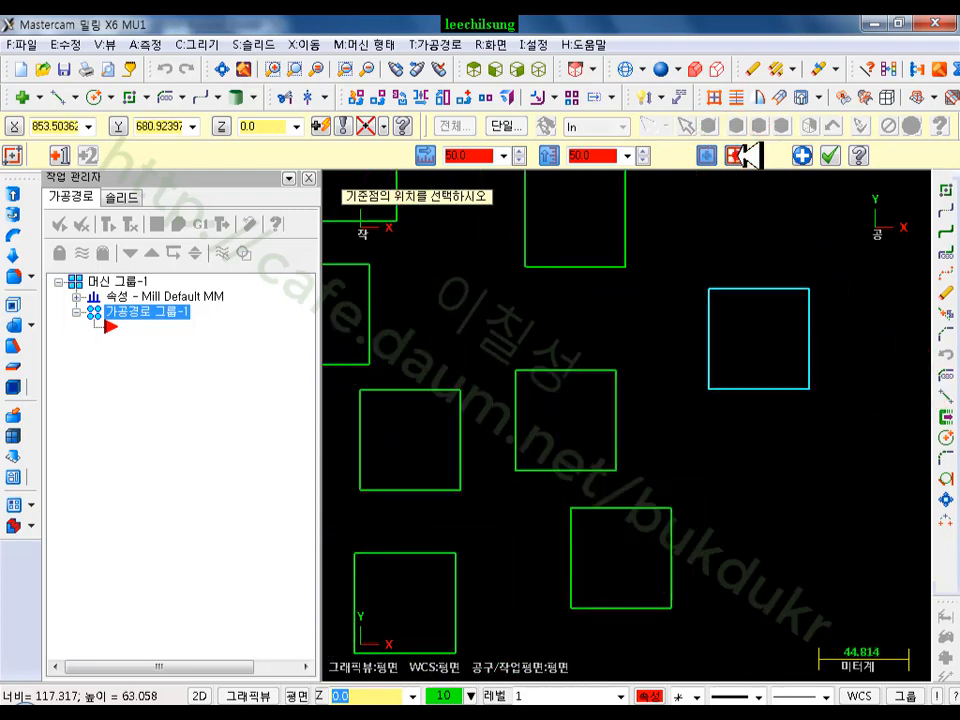
{"action": "left_click", "coordinate": [735, 155]}
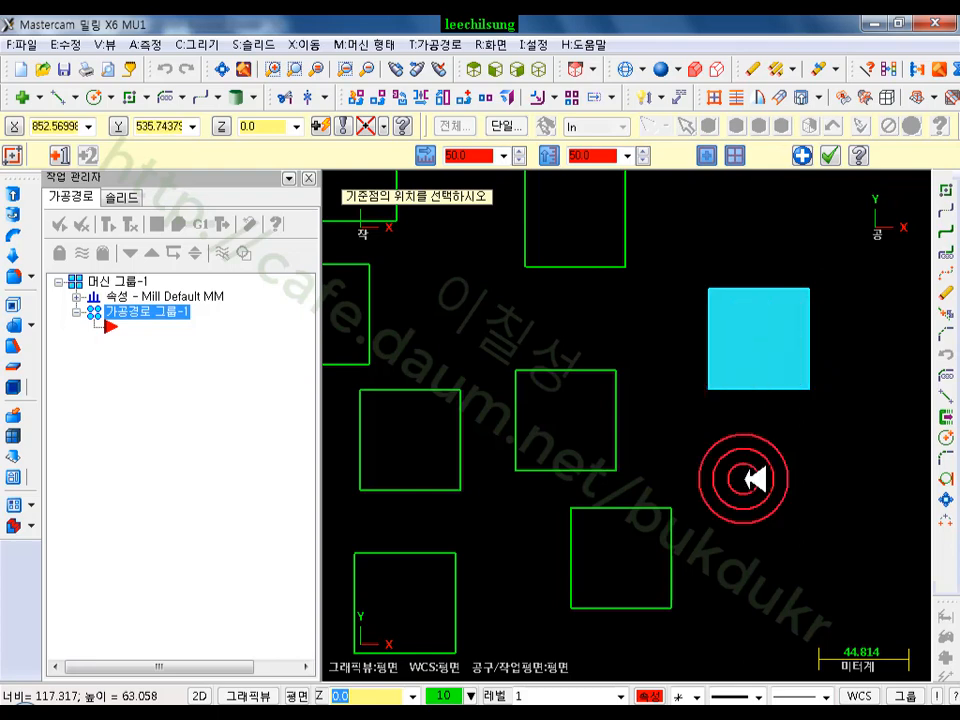
{"action": "left_click", "coordinate": [782, 497]}
{"action": "scroll", "coordinate": [461, 418], "scroll_direction": "down", "scroll_amount": 2}
{"action": "left_click", "coordinate": [674, 257]}
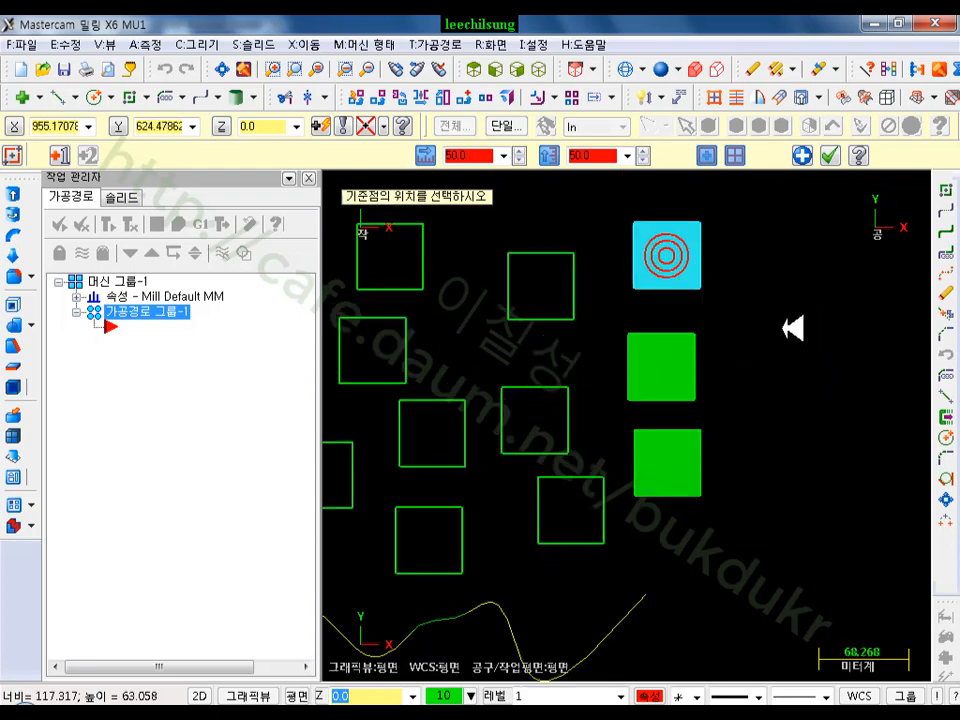
{"action": "left_click", "coordinate": [784, 351]}
{"action": "left_click", "coordinate": [791, 478]}
{"action": "left_click", "coordinate": [778, 258]}
{"action": "left_click", "coordinate": [829, 155]}
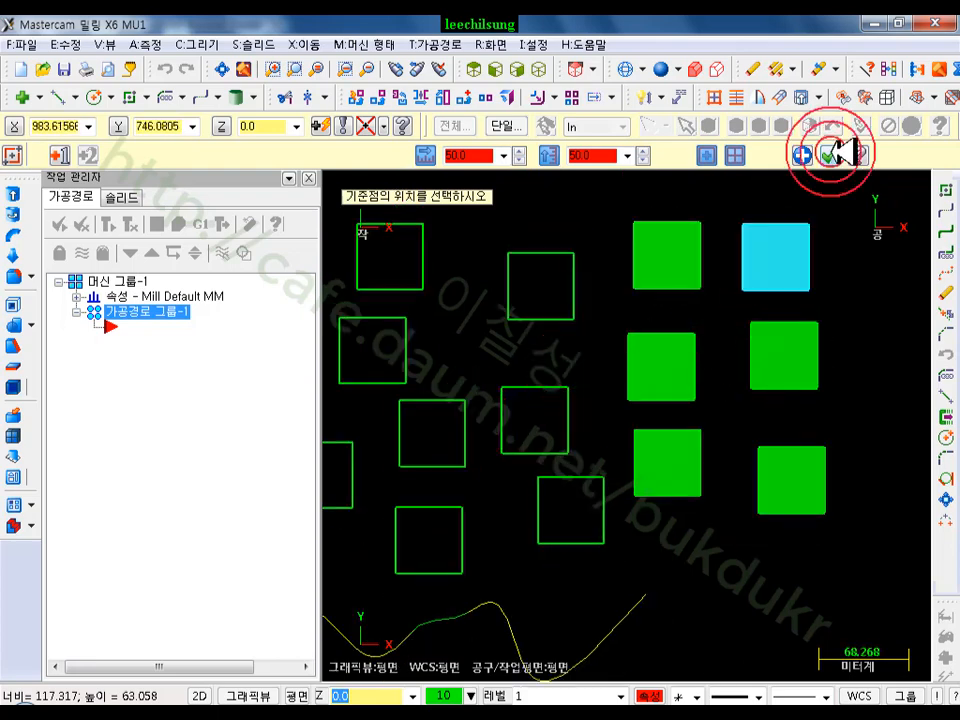
{"action": "scroll", "coordinate": [724, 317], "scroll_direction": "up", "scroll_amount": 1}
{"action": "scroll", "coordinate": [728, 312], "scroll_direction": "down", "scroll_amount": 2}
{"action": "scroll", "coordinate": [722, 312], "scroll_direction": "down", "scroll_amount": 7}
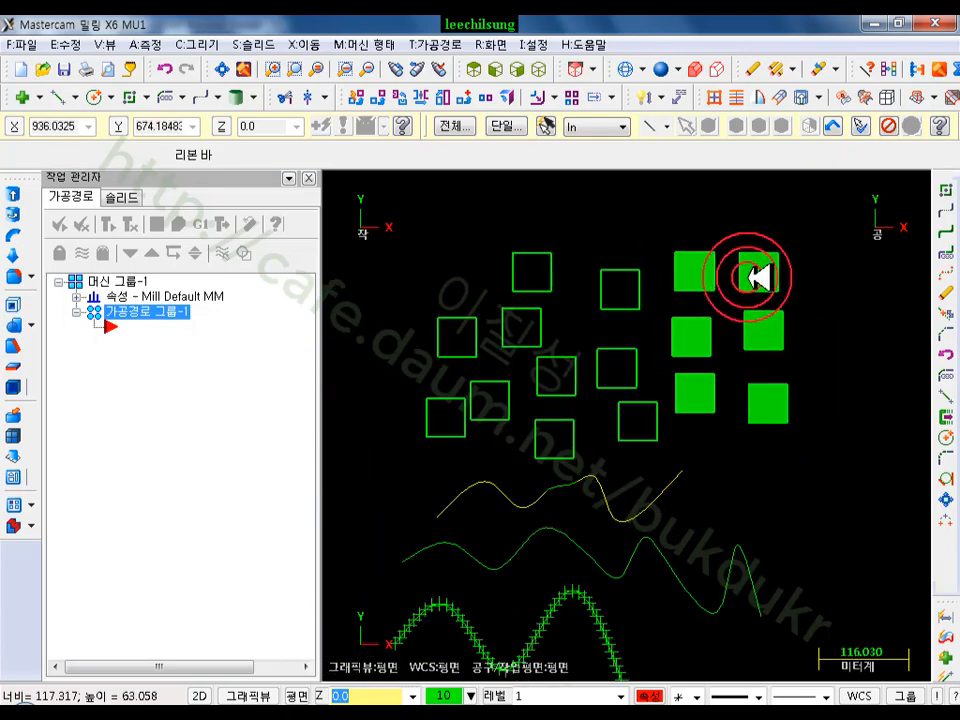
{"action": "scroll", "coordinate": [697, 451], "scroll_direction": "up", "scroll_amount": 1}
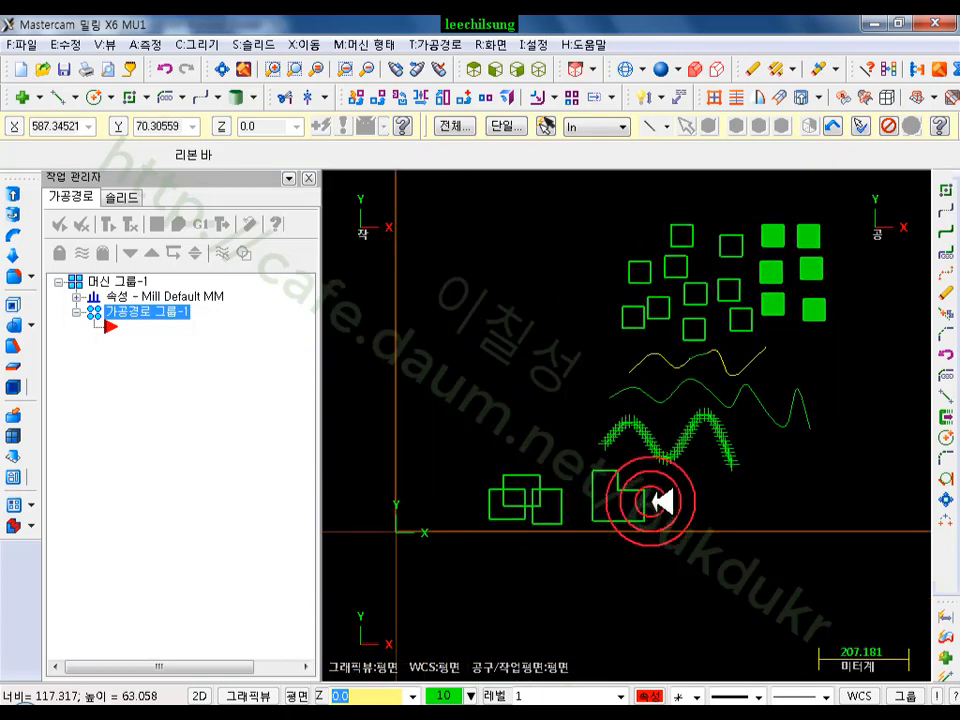
{"action": "scroll", "coordinate": [645, 500], "scroll_direction": "down", "scroll_amount": 1}
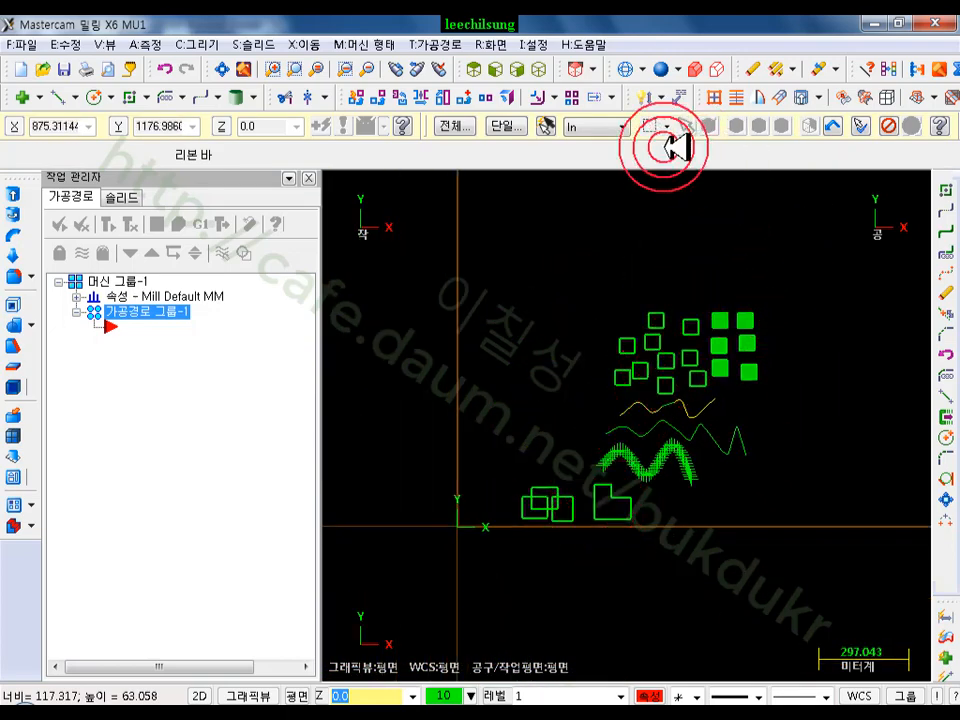
Delete the squares, polylines and outlines, keeping only the two separate wavy spline segments
{"action": "left_click", "coordinate": [549, 127]}
{"action": "key", "text": "Delete"}
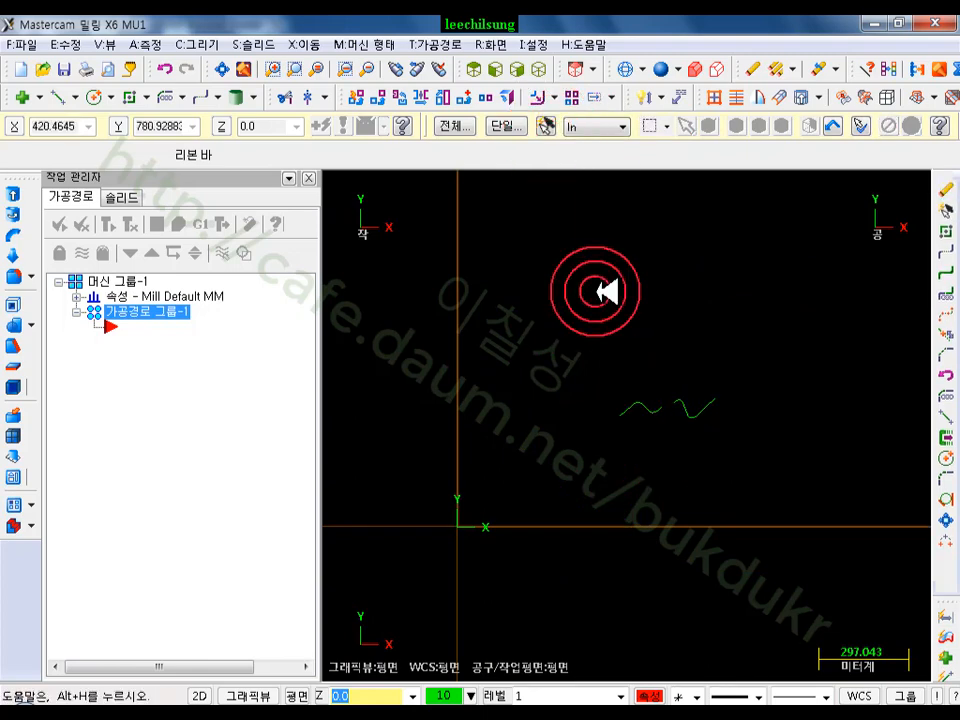
{"action": "scroll", "coordinate": [567, 289], "scroll_direction": "up", "scroll_amount": 6}
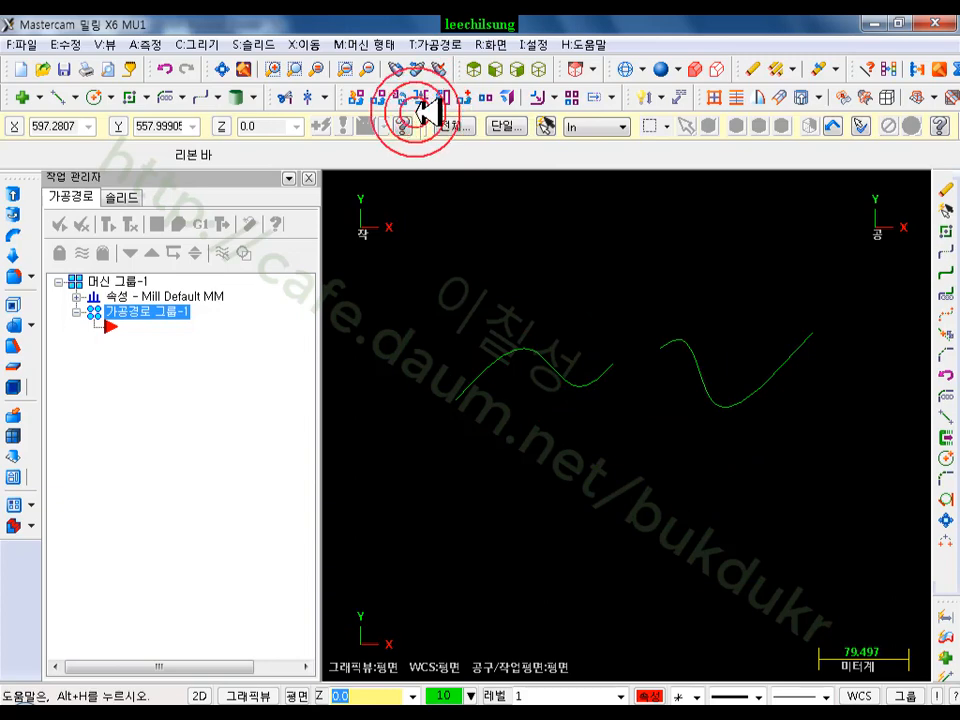
Start a rectangular shape in base point mode with width 50 and height 100
{"action": "left_click", "coordinate": [195, 45]}
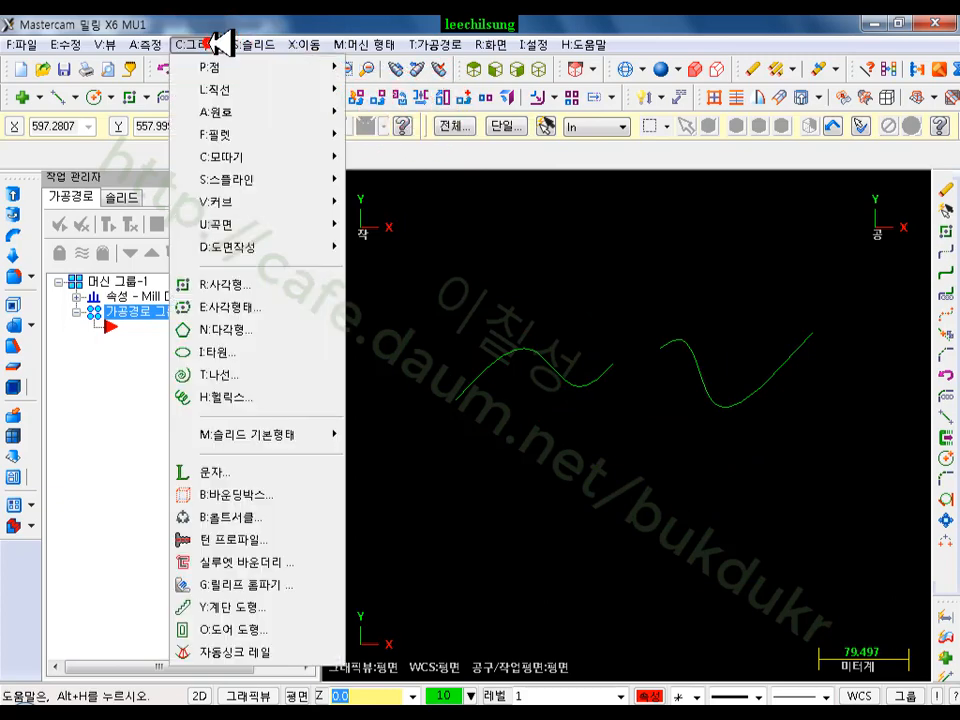
{"action": "left_click", "coordinate": [258, 307]}
{"action": "left_click_drag", "start_coordinate": [144, 168], "coordinate": [205, 97]}
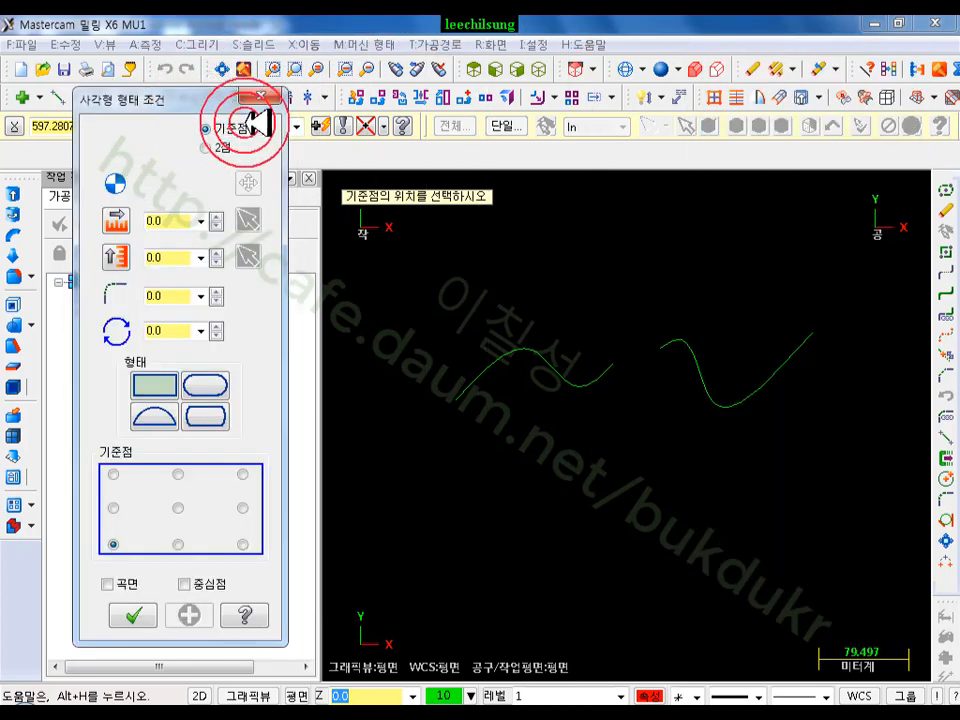
{"action": "left_click", "coordinate": [180, 224]}
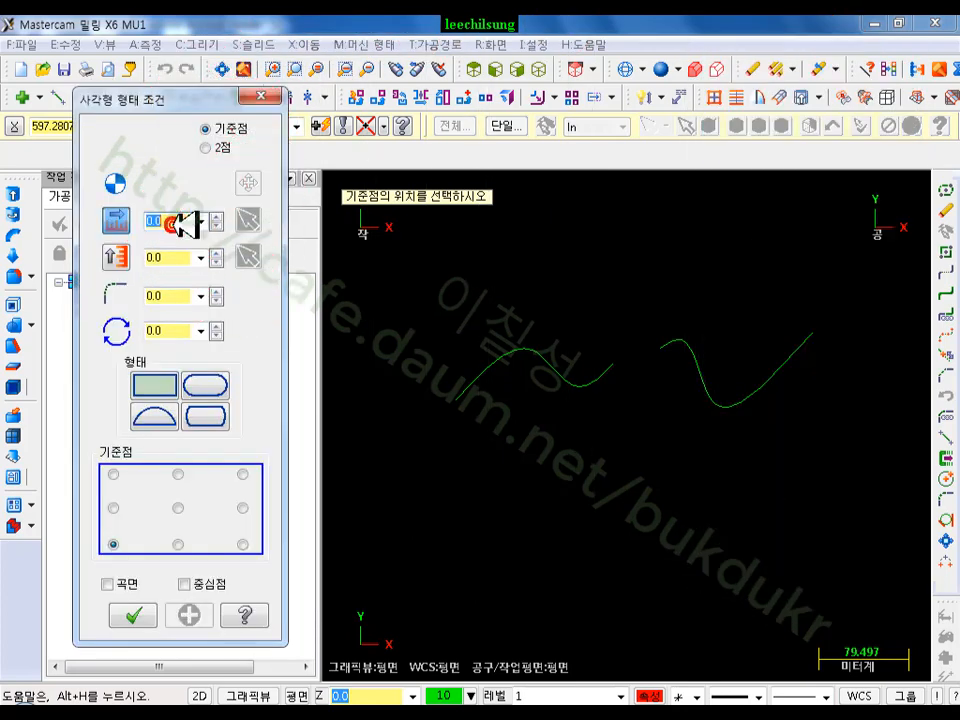
{"action": "left_click", "coordinate": [185, 260]}
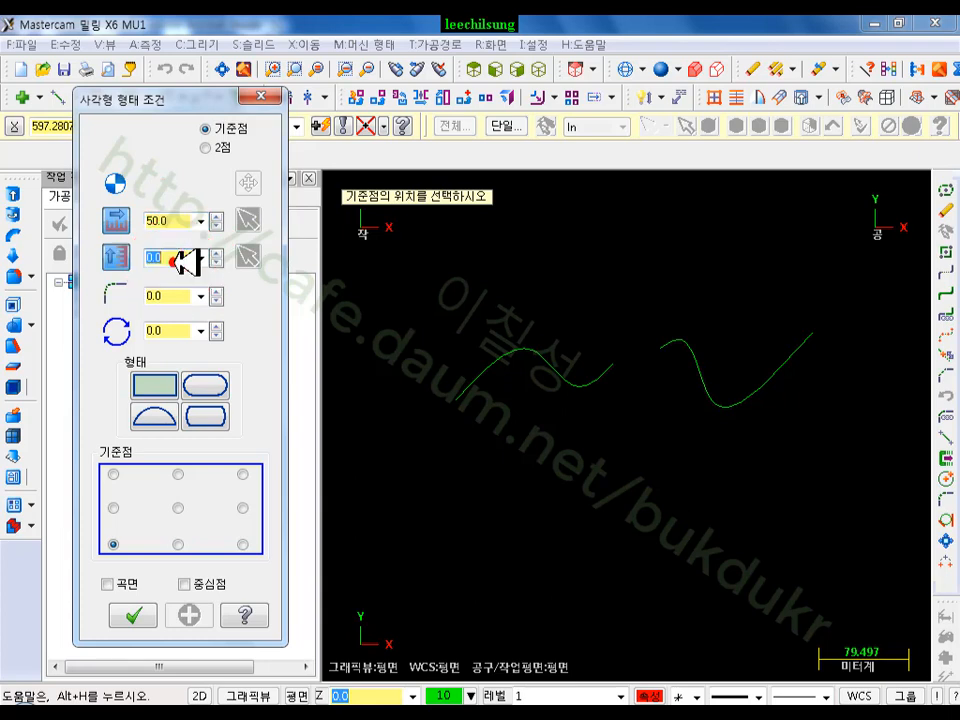
{"action": "left_click", "coordinate": [130, 217]}
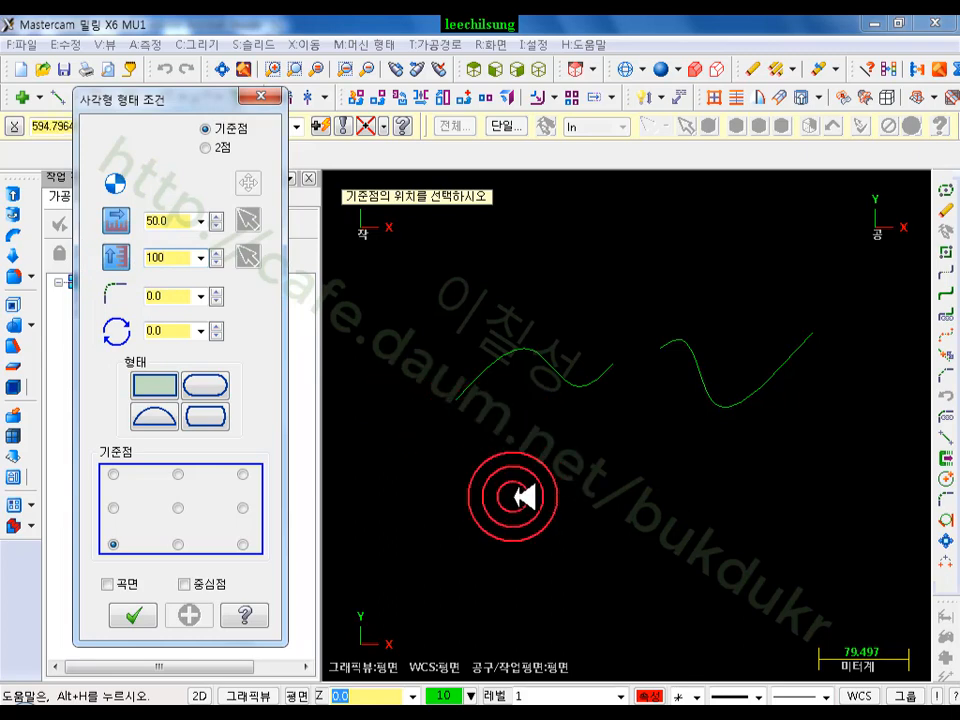
{"action": "left_click", "coordinate": [114, 543]}
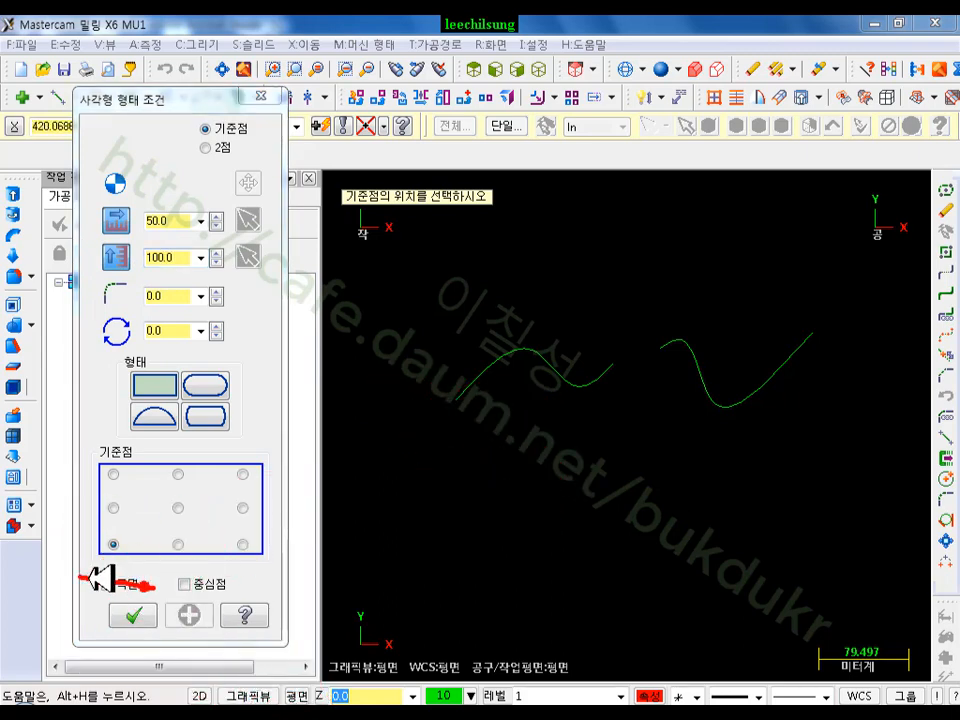
{"action": "mouse_move", "coordinate": [155, 458]}
{"action": "left_mouse_down"}
{"action": "mouse_move", "coordinate": [274, 574]}
{"action": "mouse_move", "coordinate": [105, 592]}
{"action": "left_mouse_up"}
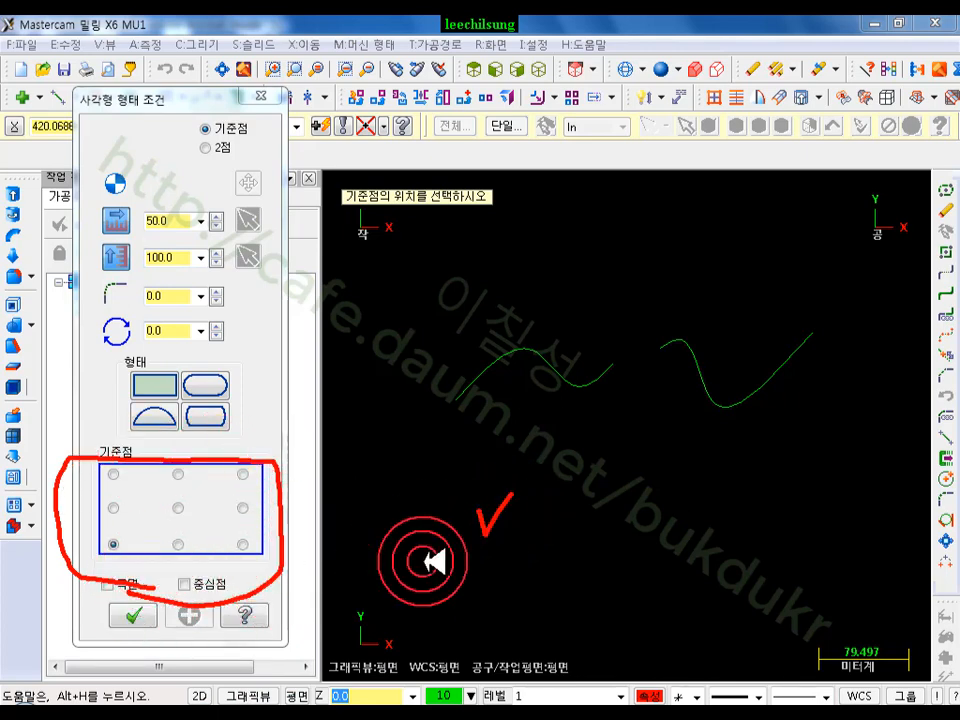
{"action": "mouse_move", "coordinate": [493, 547]}
{"action": "left_mouse_down"}
{"action": "mouse_move", "coordinate": [497, 407]}
{"action": "mouse_move", "coordinate": [625, 358]}
{"action": "mouse_move", "coordinate": [810, 379]}
{"action": "mouse_move", "coordinate": [757, 515]}
{"action": "mouse_move", "coordinate": [486, 510]}
{"action": "left_mouse_up"}
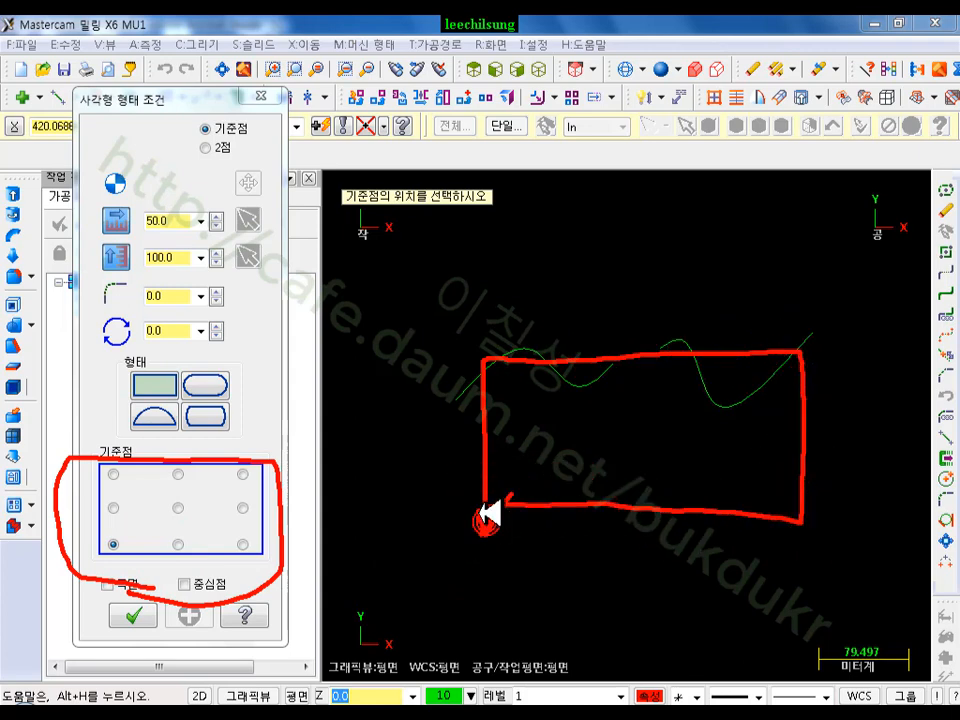
{"action": "left_click_drag", "start_coordinate": [187, 490], "coordinate": [167, 520]}
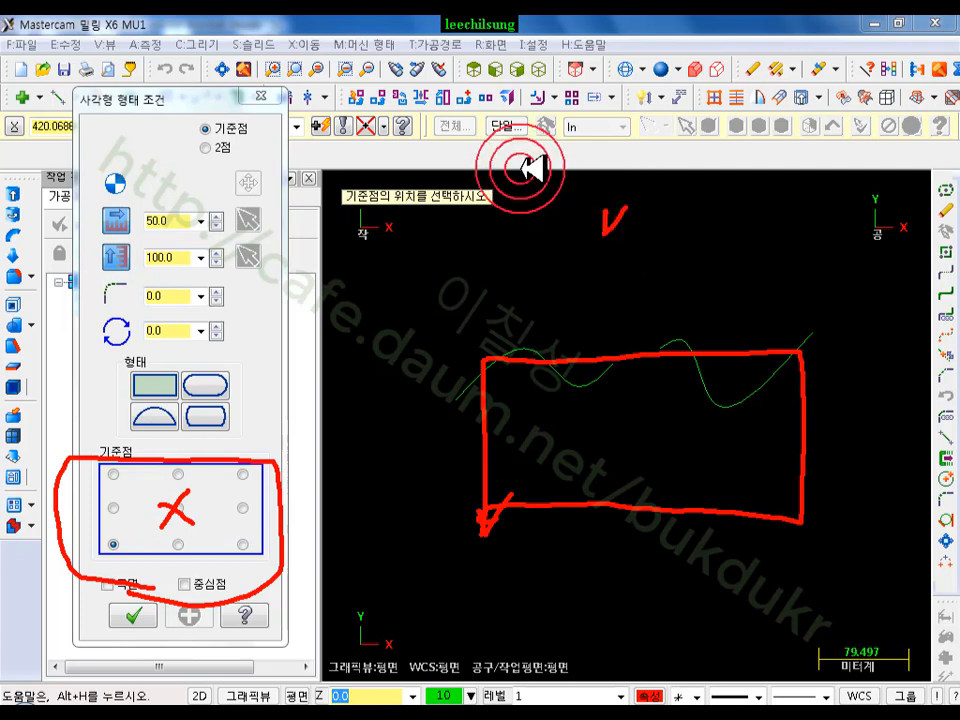
{"action": "mouse_move", "coordinate": [533, 291]}
{"action": "left_mouse_down"}
{"action": "mouse_move", "coordinate": [714, 302]}
{"action": "mouse_move", "coordinate": [722, 154]}
{"action": "mouse_move", "coordinate": [508, 133]}
{"action": "mouse_move", "coordinate": [547, 256]}
{"action": "left_mouse_up"}
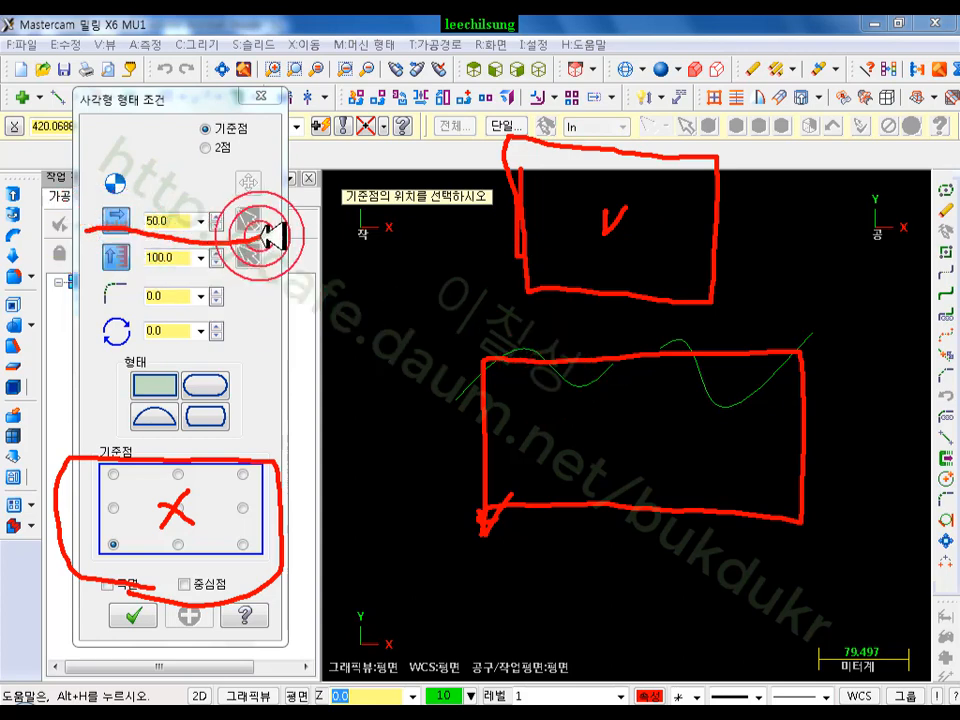
{"action": "left_click_drag", "start_coordinate": [92, 270], "coordinate": [101, 270]}
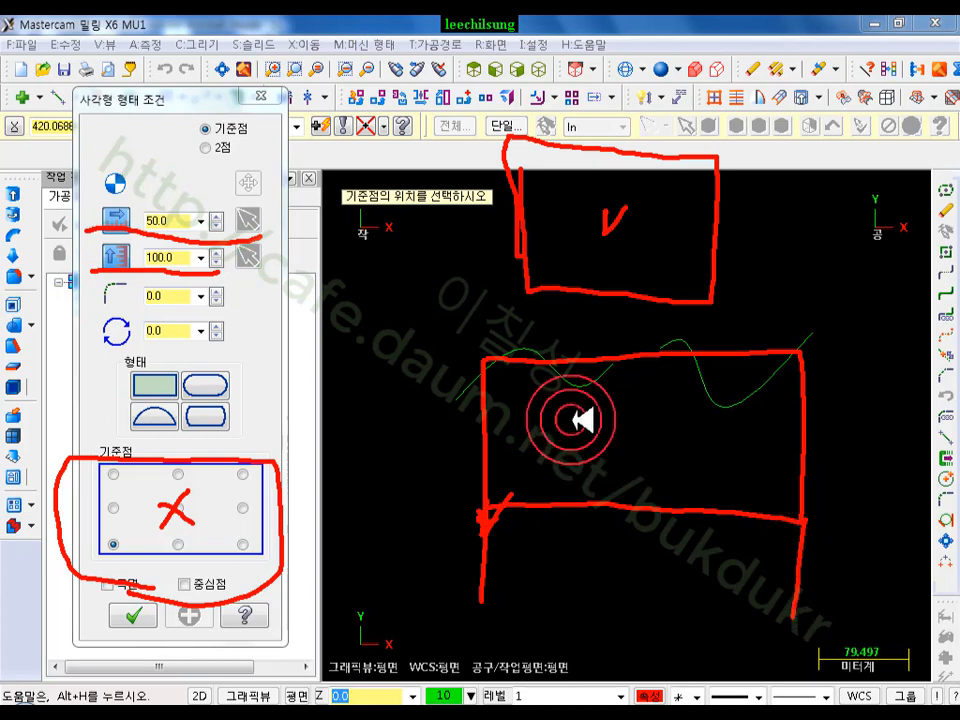
{"action": "left_click_drag", "start_coordinate": [478, 500], "coordinate": [362, 498]}
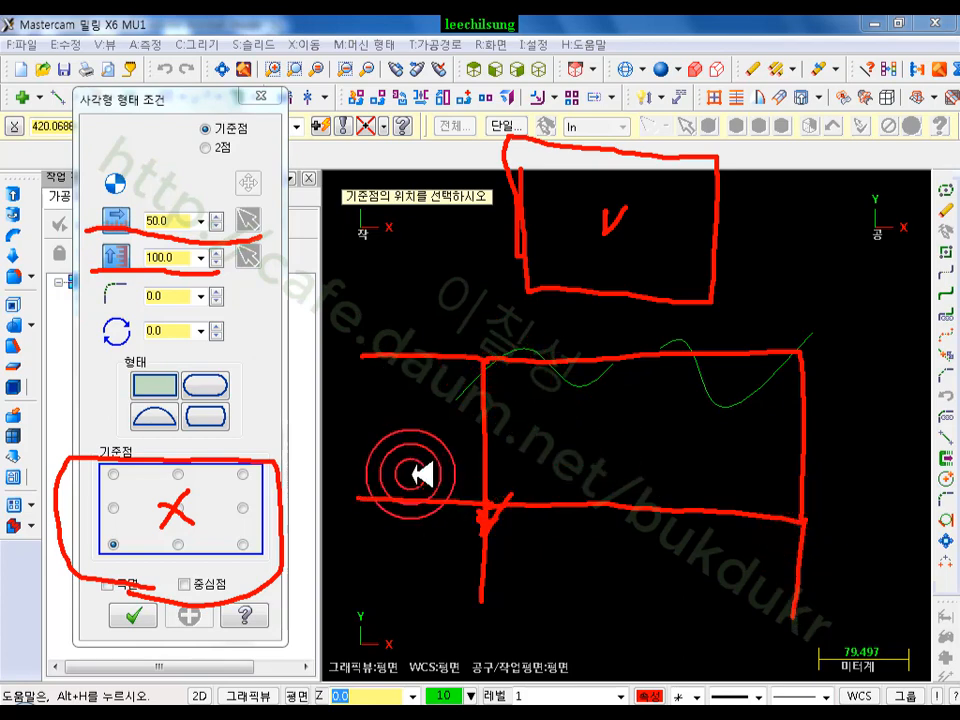
{"action": "left_click", "coordinate": [88, 313]}
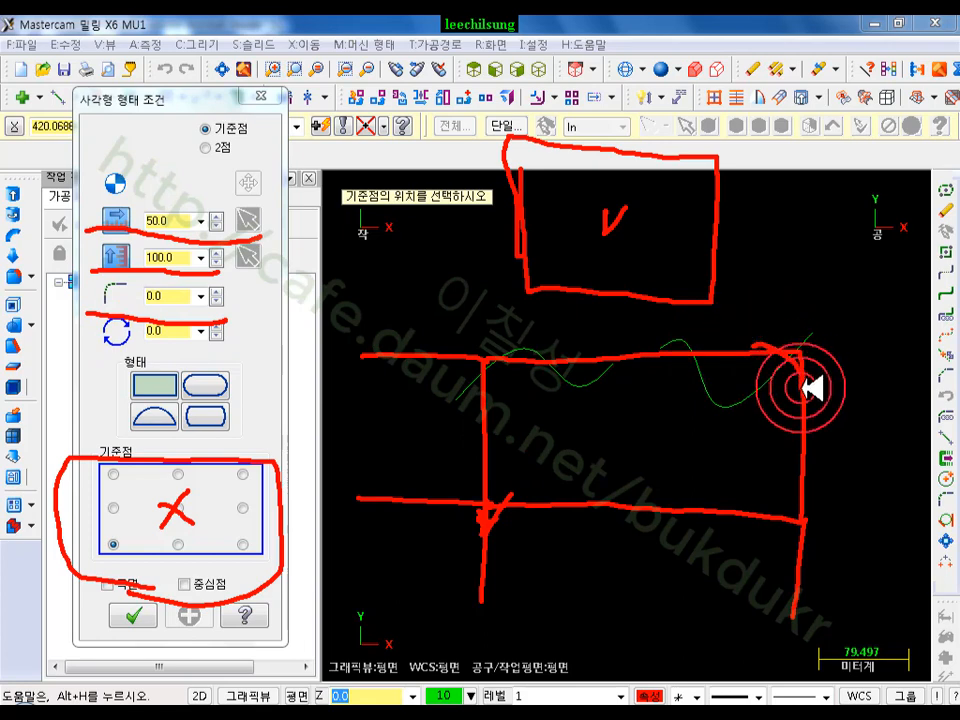
{"action": "mouse_move", "coordinate": [105, 300]}
{"action": "left_mouse_down"}
{"action": "mouse_move", "coordinate": [253, 336]}
{"action": "mouse_move", "coordinate": [180, 355]}
{"action": "left_mouse_up"}
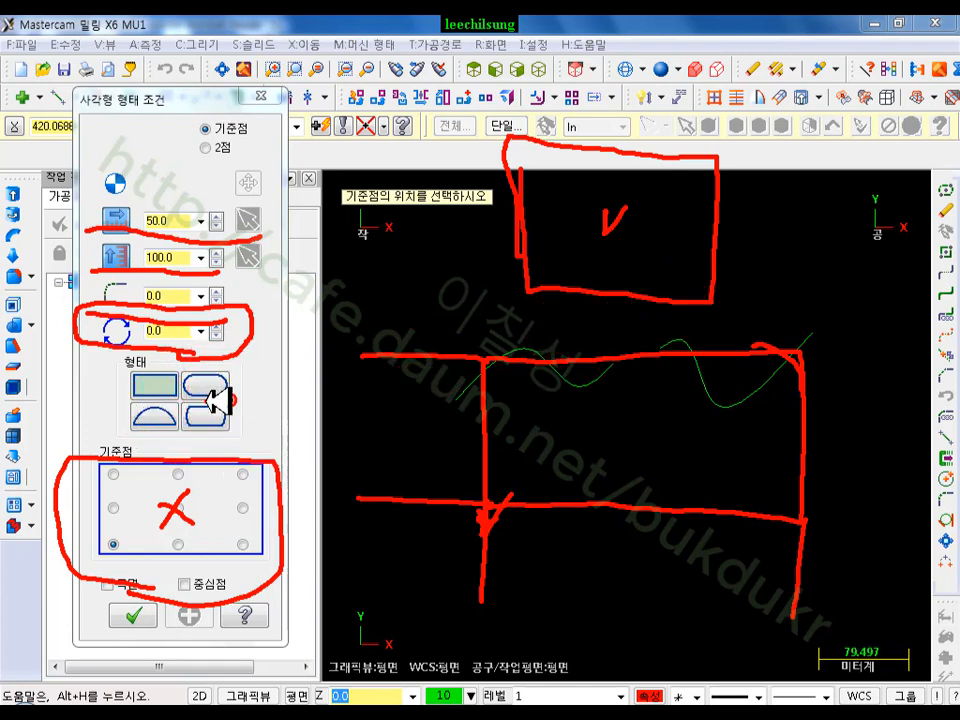
{"action": "mouse_move", "coordinate": [203, 397]}
{"action": "left_mouse_down"}
{"action": "mouse_move", "coordinate": [250, 372]}
{"action": "mouse_move", "coordinate": [197, 392]}
{"action": "left_mouse_up"}
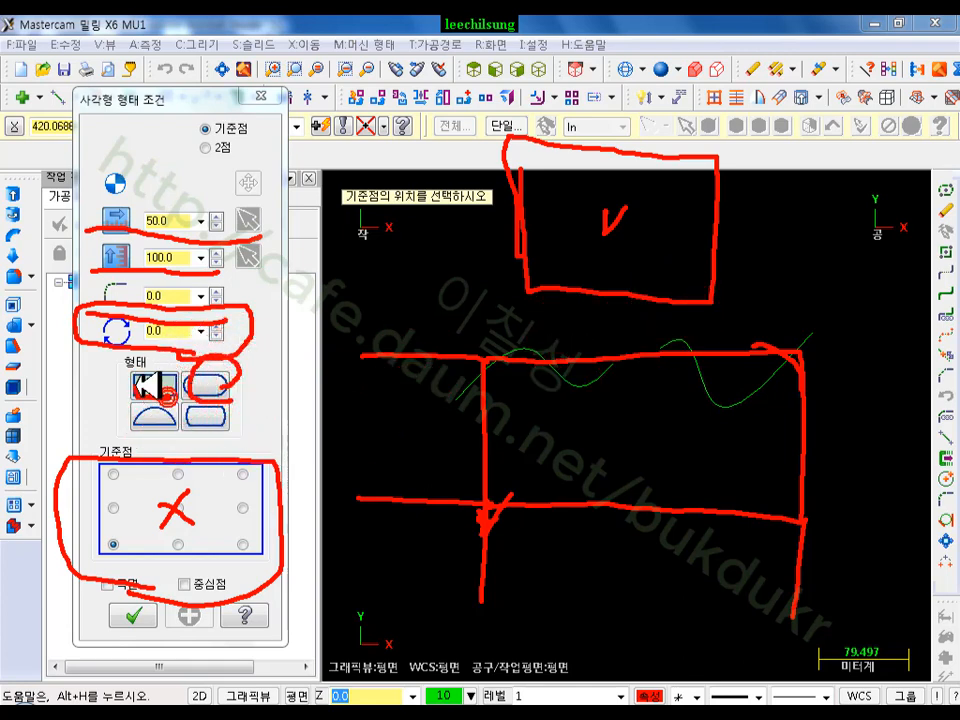
{"action": "left_click_drag", "start_coordinate": [150, 430], "coordinate": [161, 407]}
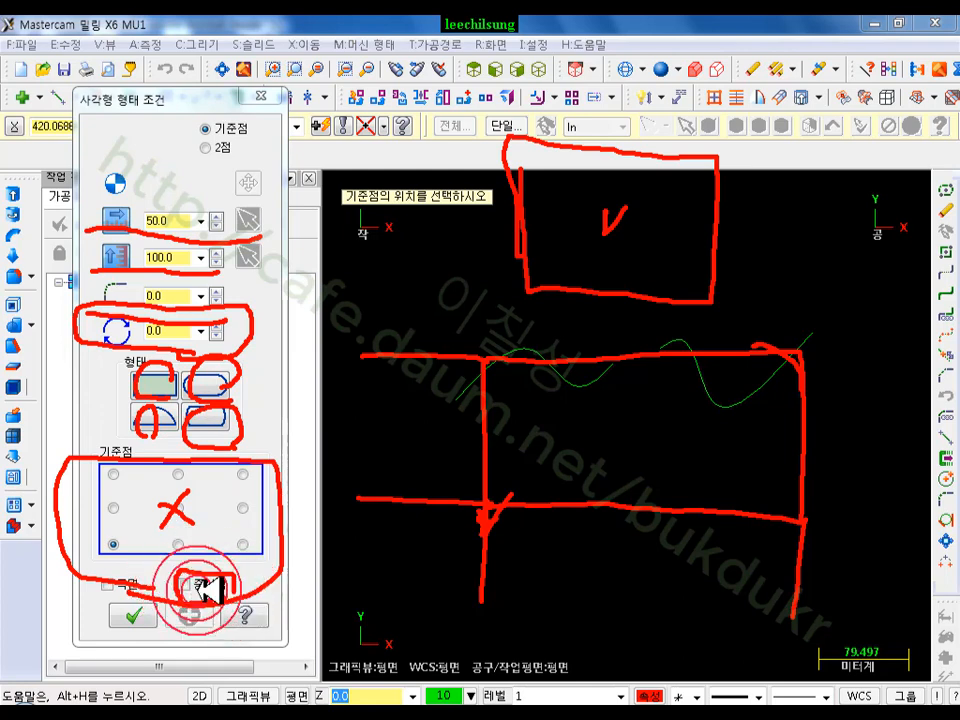
{"action": "mouse_move", "coordinate": [110, 580]}
{"action": "left_mouse_down"}
{"action": "mouse_move", "coordinate": [124, 568]}
{"action": "mouse_move", "coordinate": [148, 583]}
{"action": "mouse_move", "coordinate": [133, 604]}
{"action": "left_mouse_up"}
{"action": "right_click", "coordinate": [405, 469]}
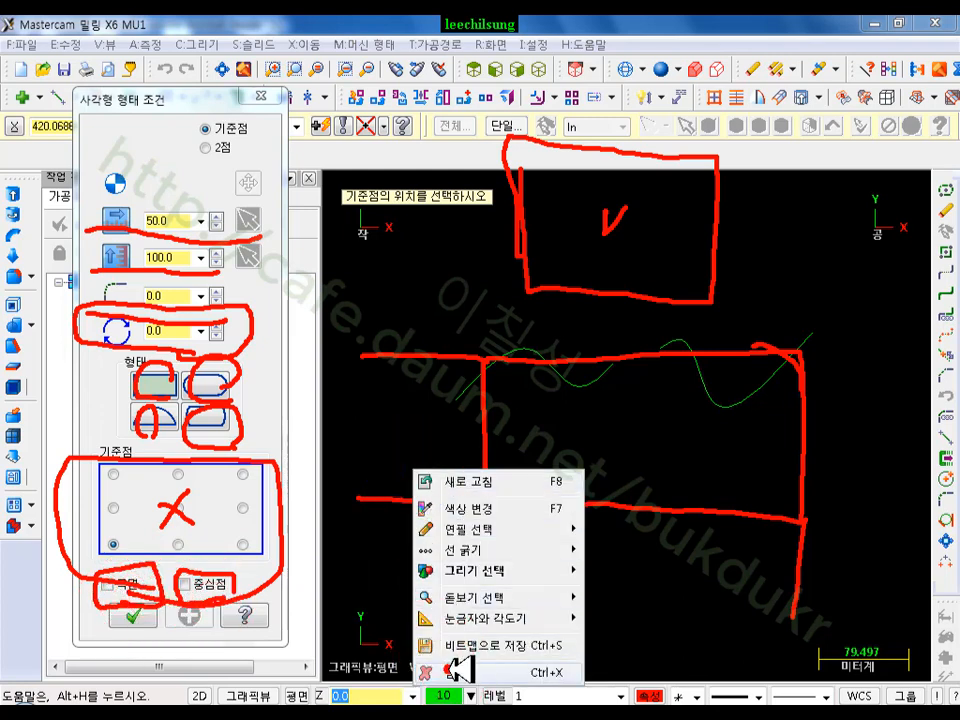
{"action": "left_click", "coordinate": [425, 669]}
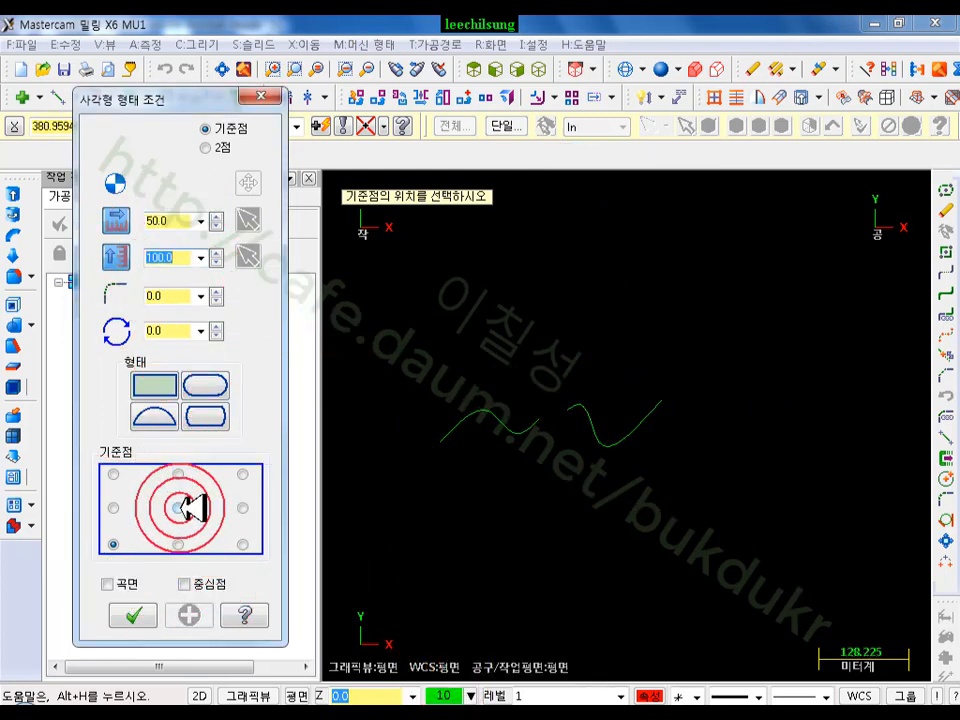
Place the 50 by 100 shape above the splines by its lower-left base point and change it to an obround
{"action": "left_click", "coordinate": [585, 321]}
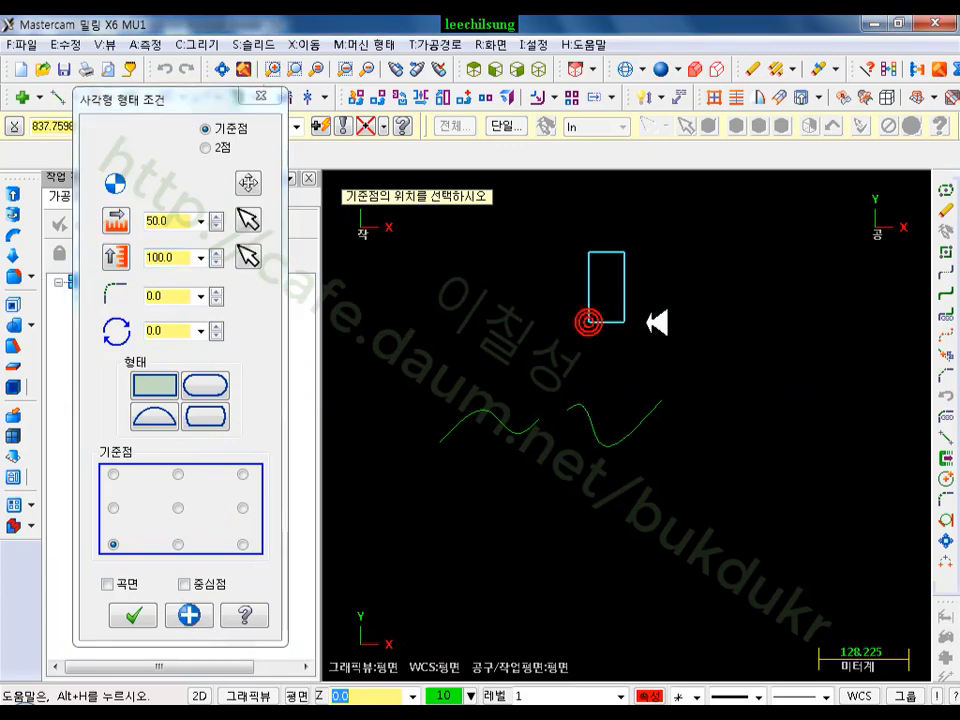
{"action": "scroll", "coordinate": [660, 225], "scroll_direction": "up", "scroll_amount": 4}
{"action": "scroll", "coordinate": [611, 232], "scroll_direction": "up", "scroll_amount": 1}
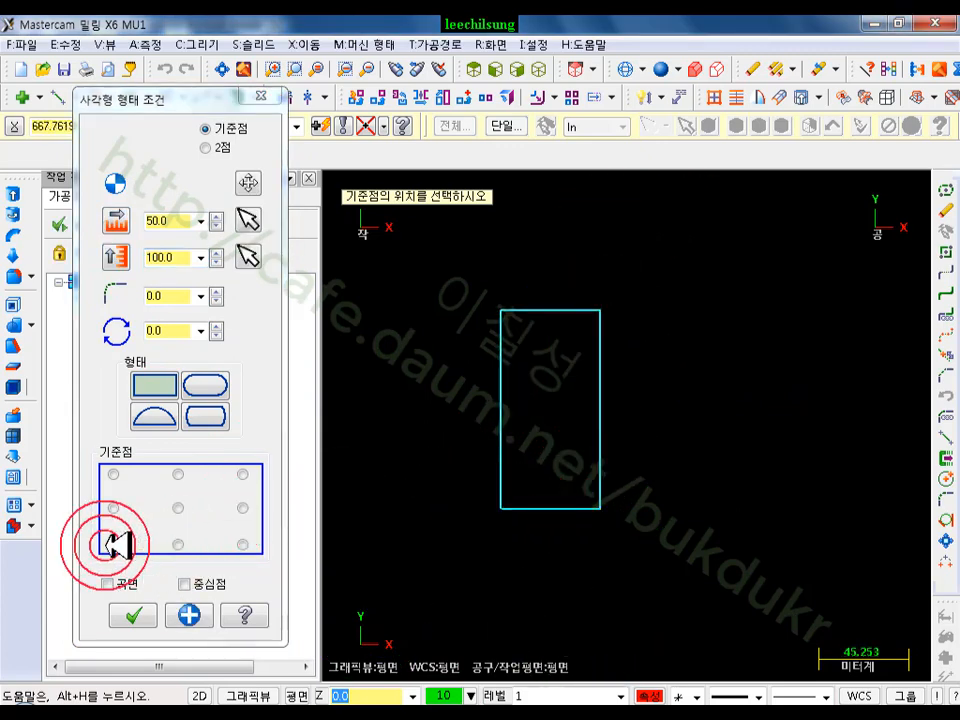
{"action": "left_click", "coordinate": [215, 380]}
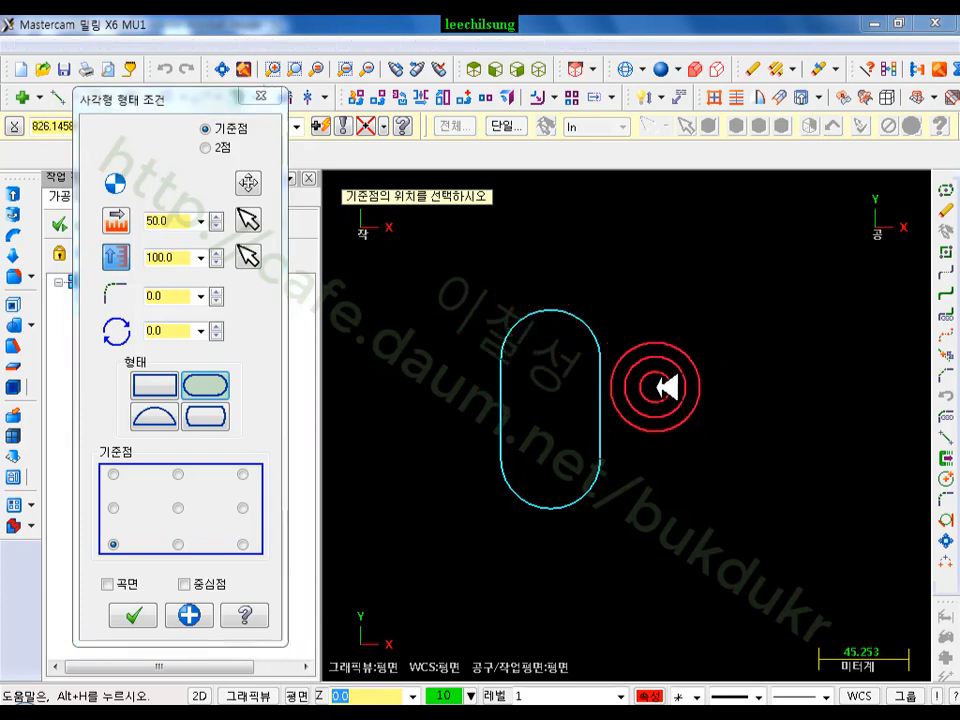
Draw a second obround about 110 wide and 35 high beside the first, trying the single-D and double-D shapes on it
{"action": "left_click", "coordinate": [655, 386]}
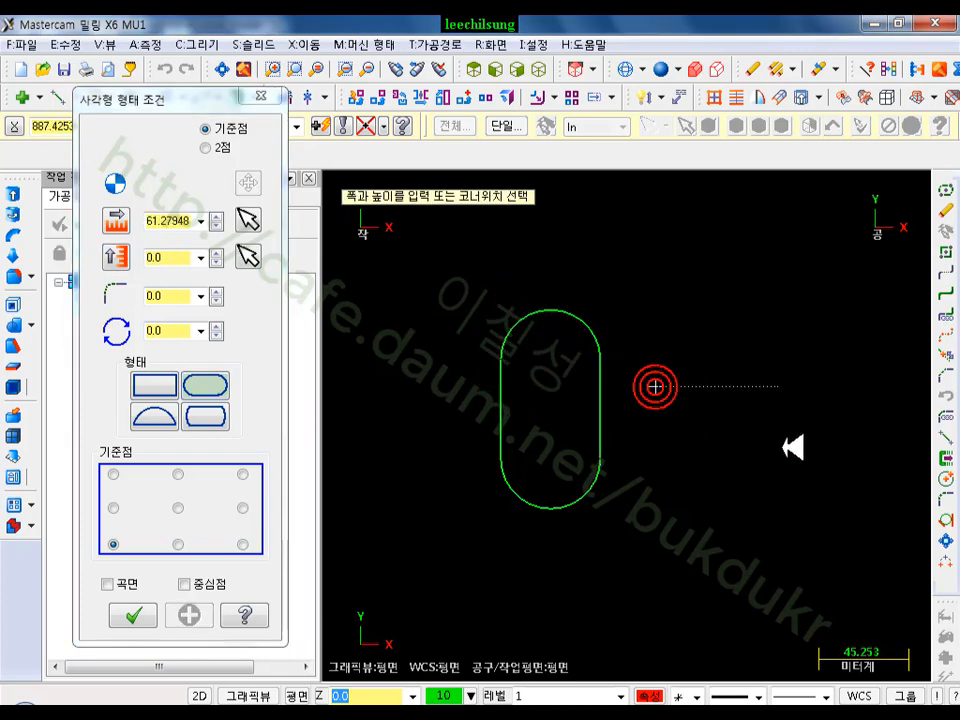
{"action": "left_click", "coordinate": [876, 318]}
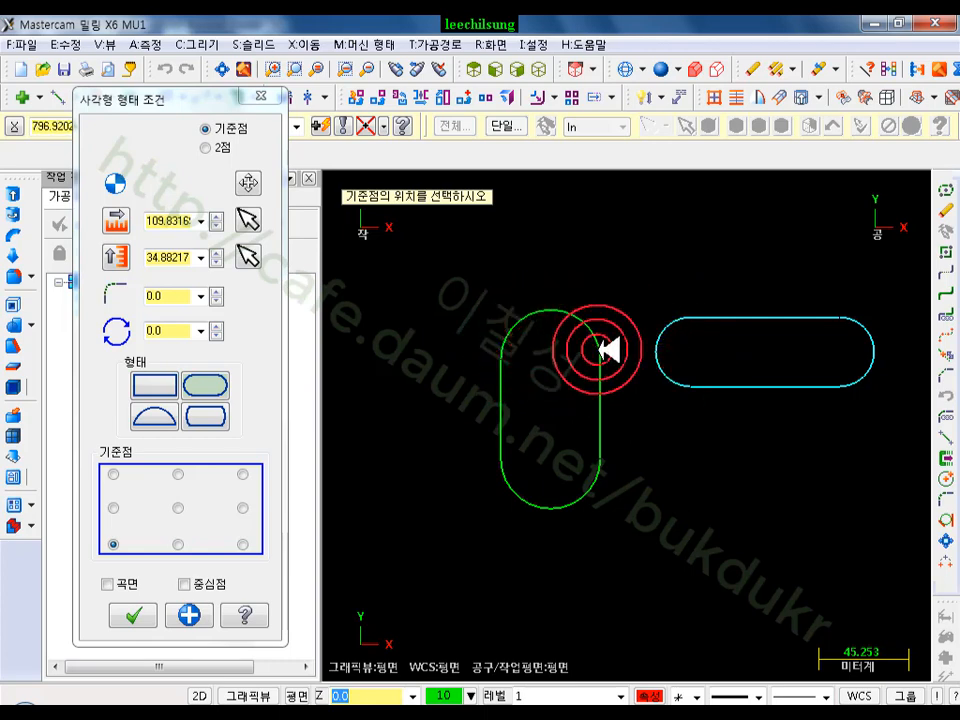
{"action": "left_click", "coordinate": [163, 419]}
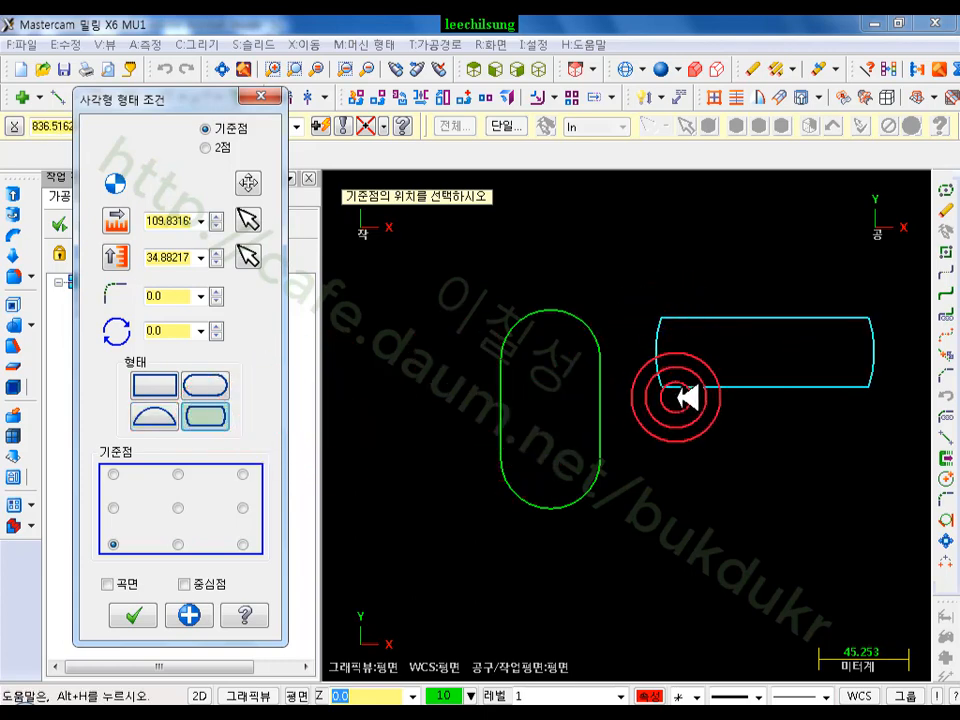
{"action": "left_click", "coordinate": [214, 378]}
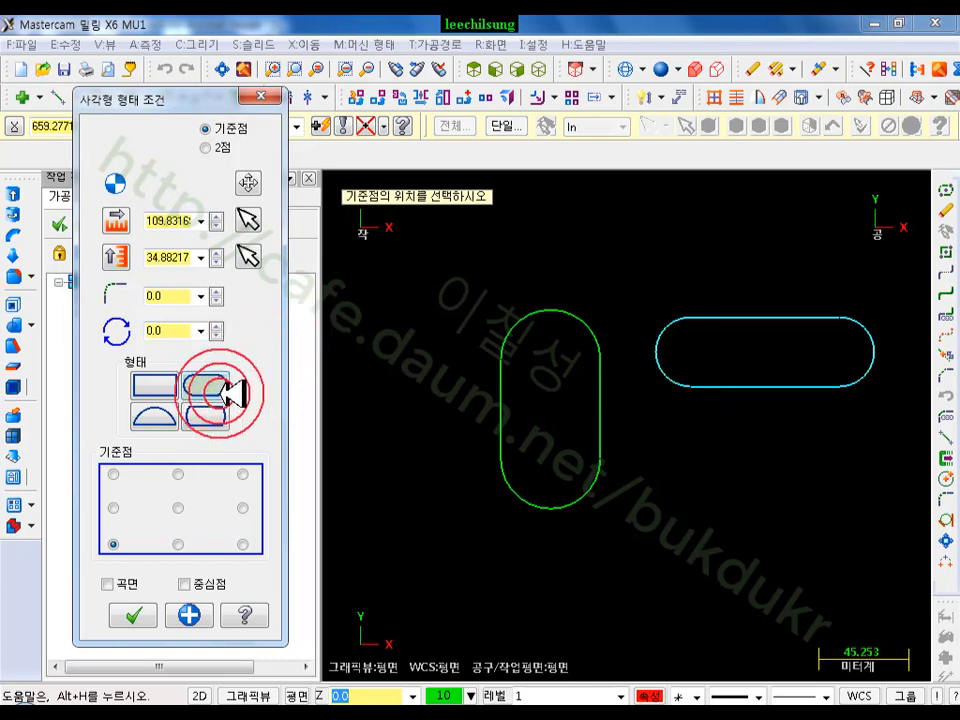
Change the second shape to a rectangle with a center point, trying the surface option on the rectangle and obround
{"action": "left_click", "coordinate": [155, 385]}
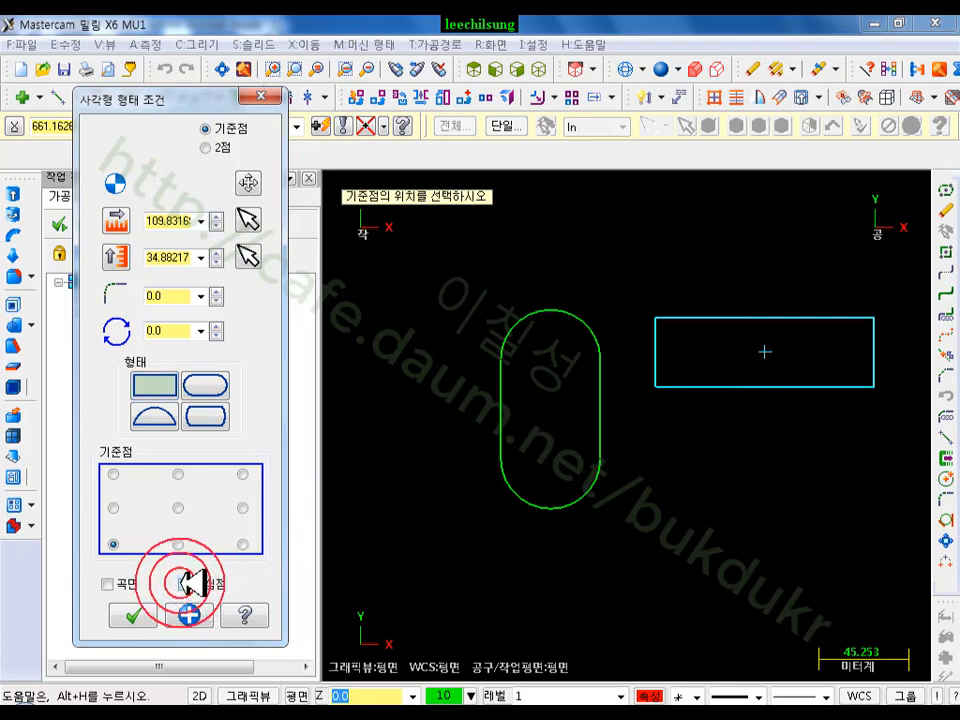
{"action": "left_click", "coordinate": [105, 583]}
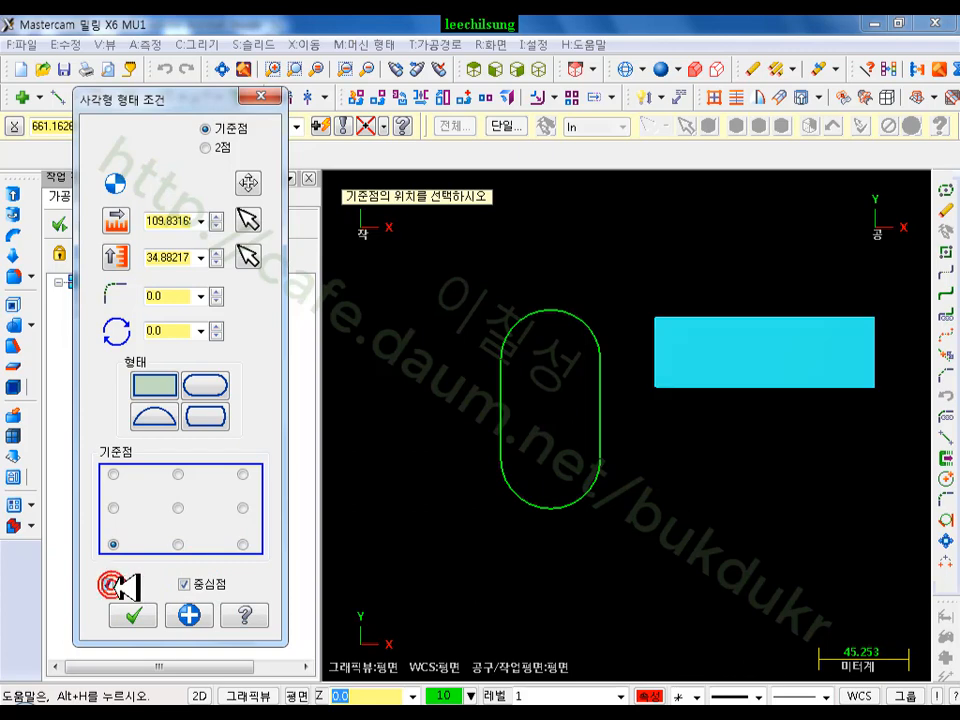
{"action": "left_click", "coordinate": [210, 386]}
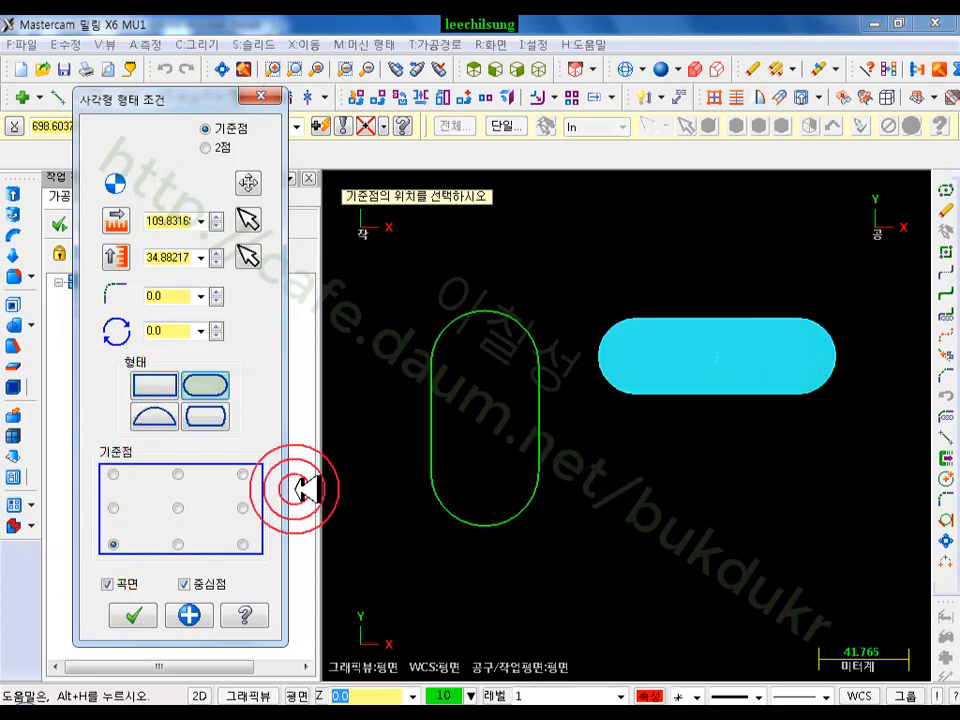
{"action": "left_click", "coordinate": [165, 388]}
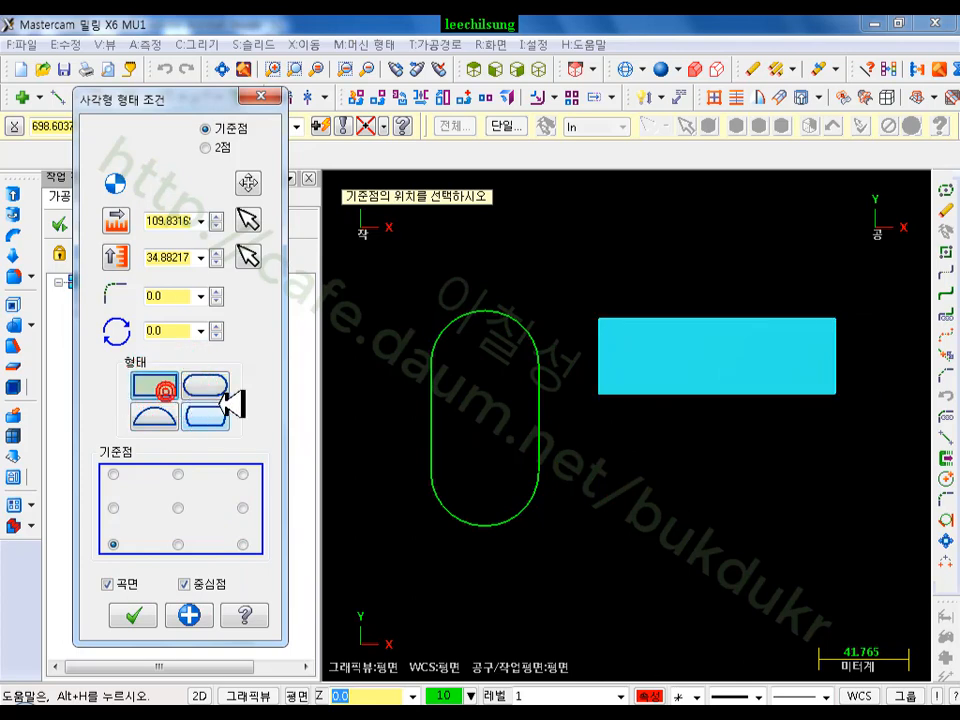
{"action": "left_click", "coordinate": [107, 584]}
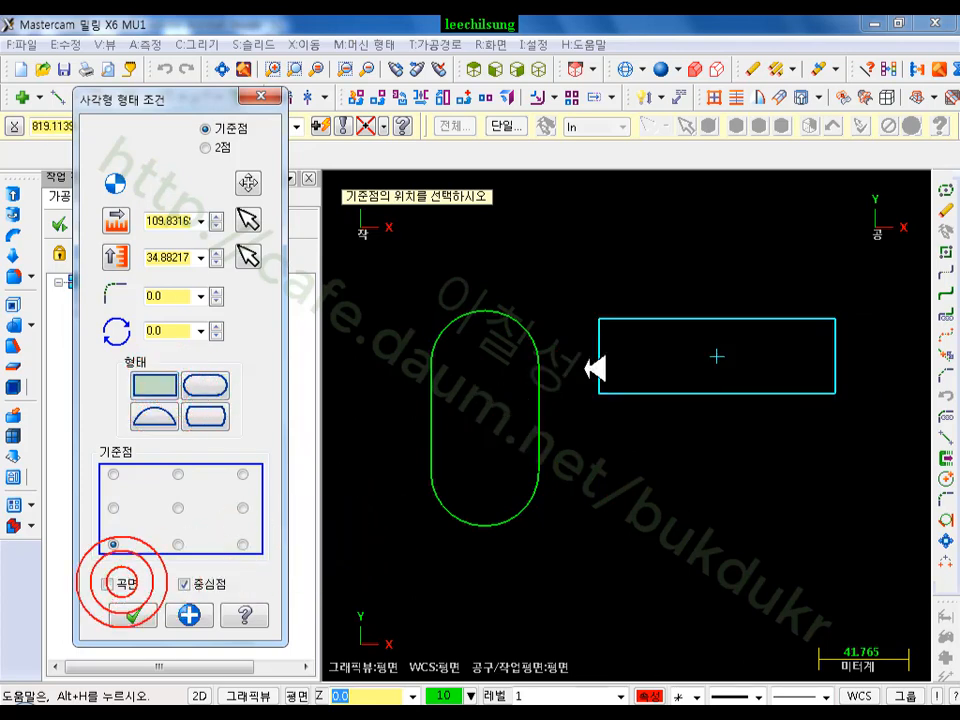
Set the rectangle's corner fillet radius to 5
{"action": "scroll", "coordinate": [639, 314], "scroll_direction": "up", "scroll_amount": 3}
{"action": "left_click", "coordinate": [180, 296]}
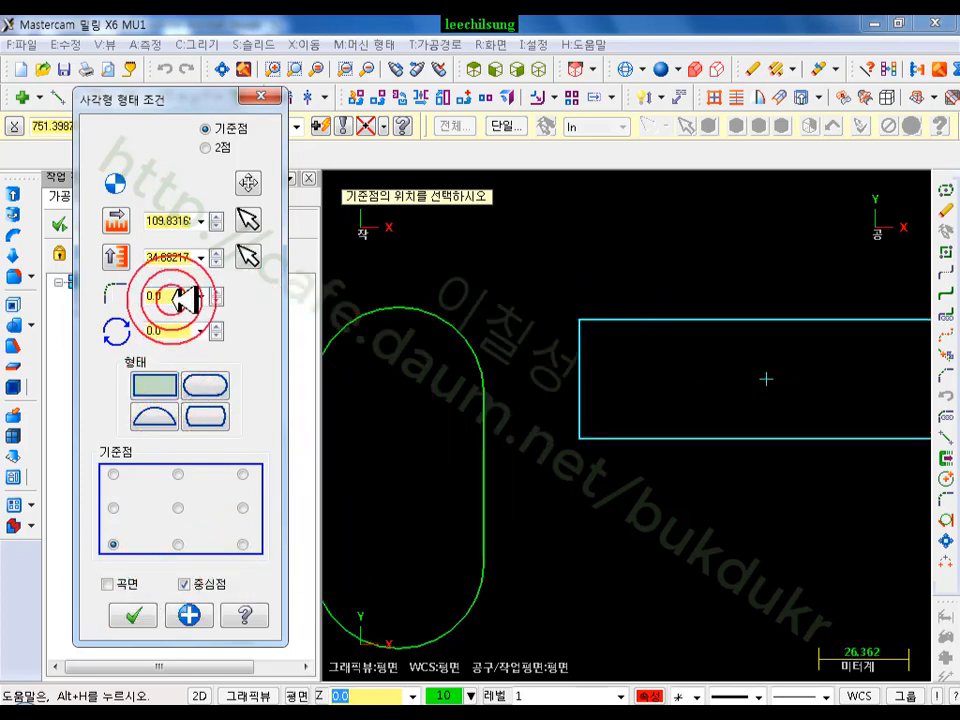
{"action": "type", "text": "5"}
{"action": "key", "text": "Return"}
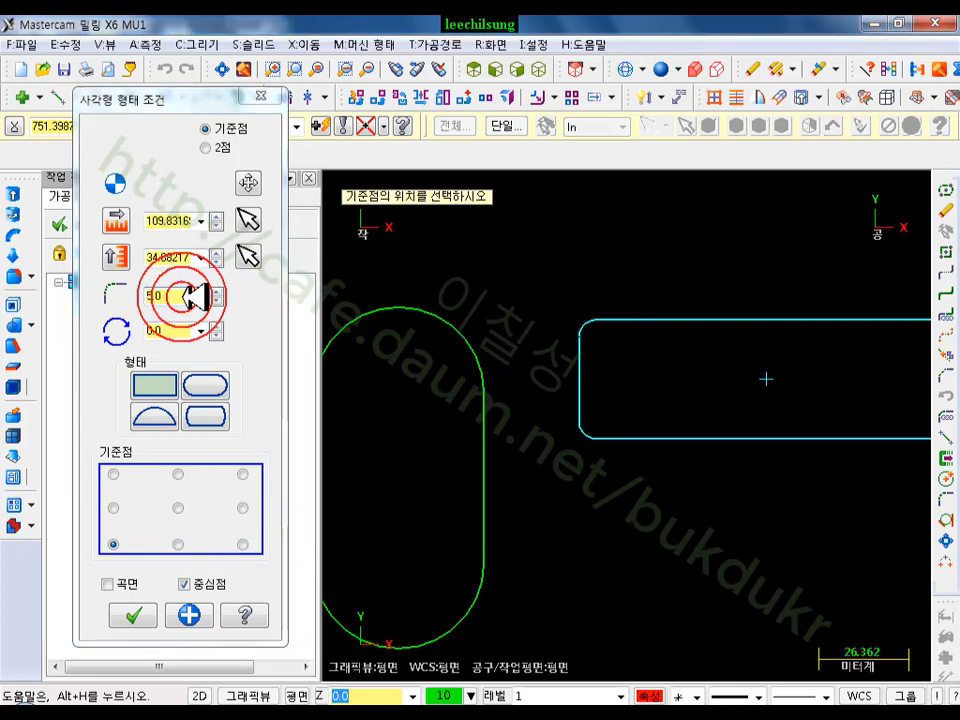
{"action": "scroll", "coordinate": [205, 304], "scroll_direction": "down", "scroll_amount": 3}
{"action": "scroll", "coordinate": [500, 330], "scroll_direction": "up", "scroll_amount": 1}
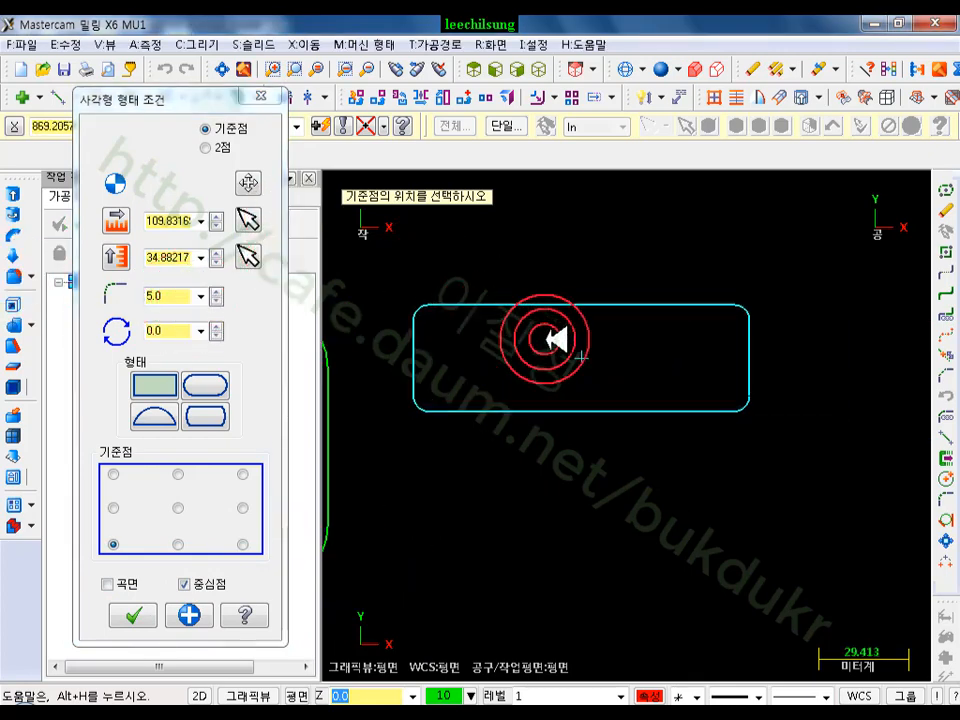
Set the rounded rectangle's base point to its center and its rotation angle to 45 degrees
{"action": "left_click", "coordinate": [178, 296]}
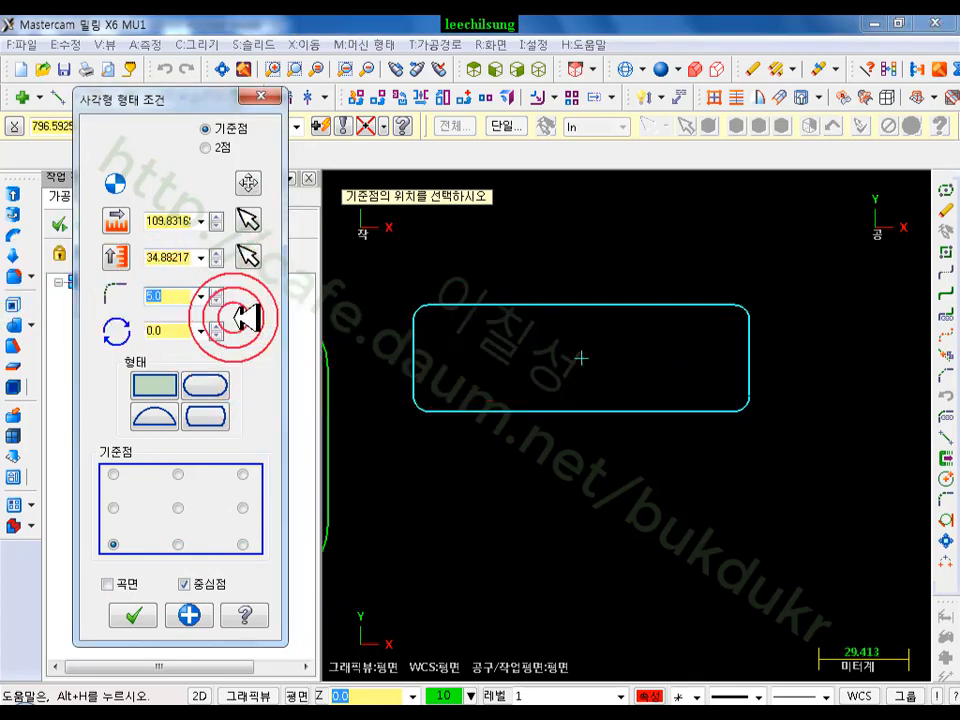
{"action": "scroll", "coordinate": [611, 403], "scroll_direction": "down", "scroll_amount": 1}
{"action": "left_click", "coordinate": [178, 508]}
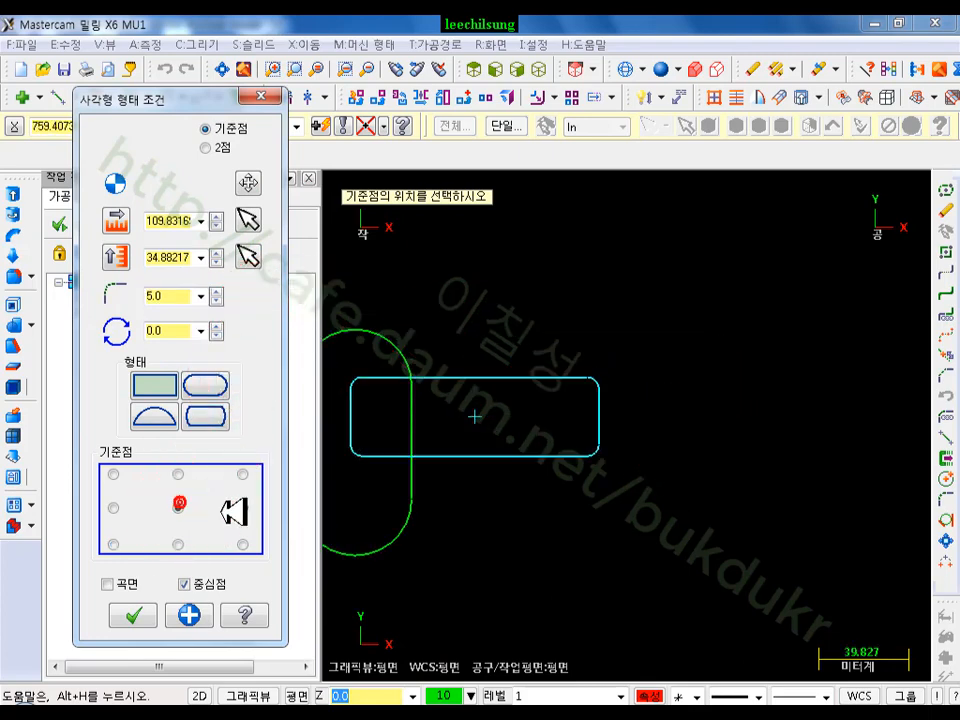
{"action": "scroll", "coordinate": [793, 596], "scroll_direction": "down", "scroll_amount": 1}
{"action": "scroll", "coordinate": [557, 422], "scroll_direction": "up", "scroll_amount": 1}
{"action": "left_click", "coordinate": [163, 333]}
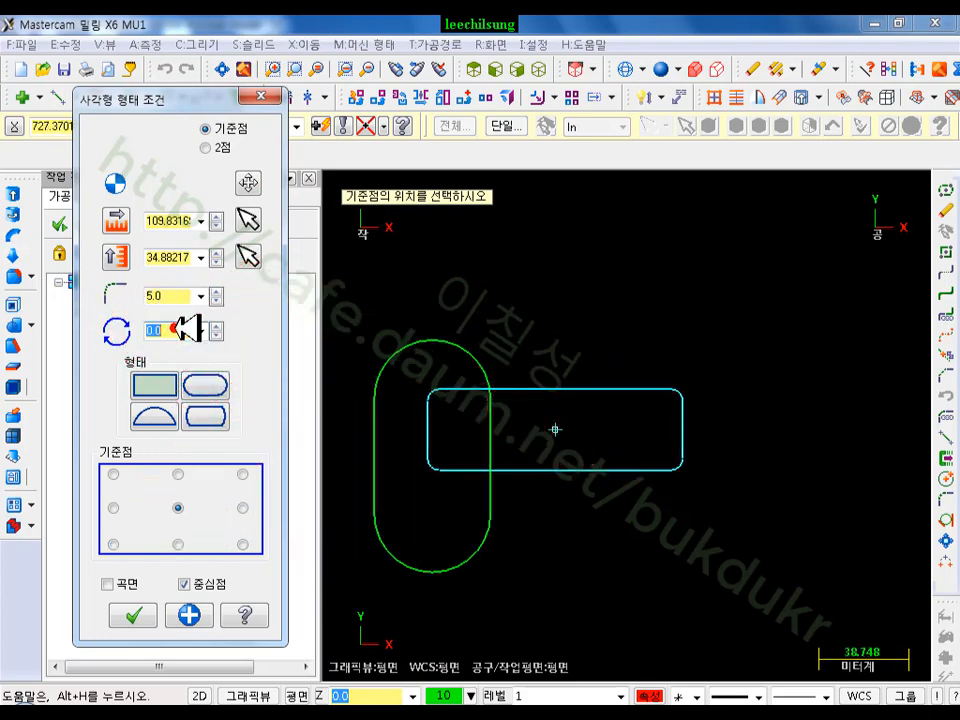
{"action": "key", "text": "Return"}
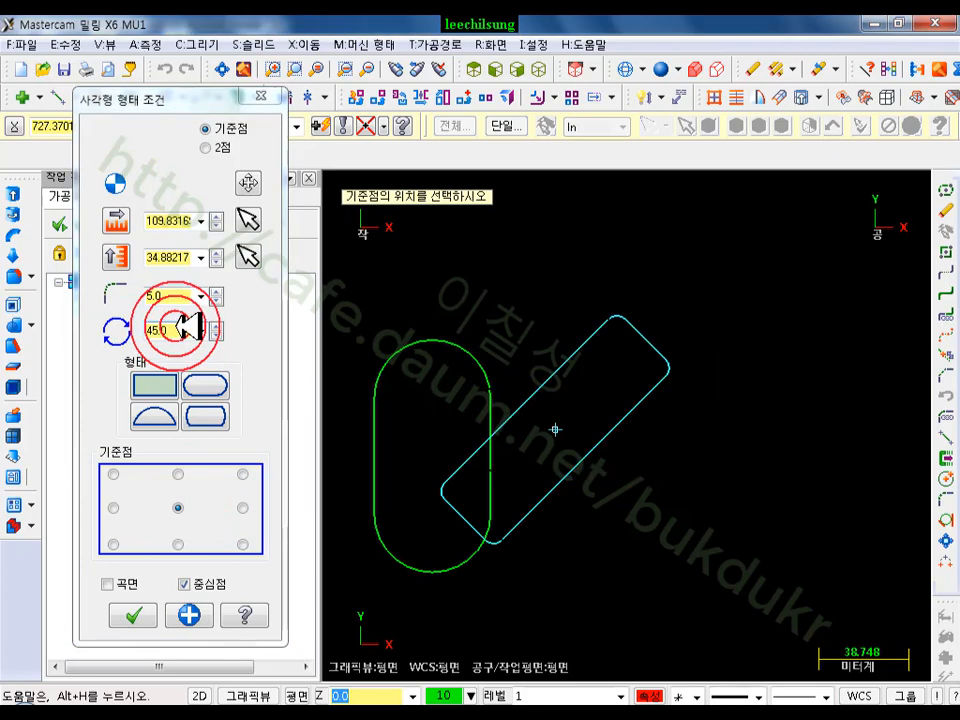
Step the rounded rectangle's rotation up to 50 and back down to 43 degrees, and accept the shape
{"action": "left_click", "coordinate": [214, 324]}
{"action": "left_click", "coordinate": [214, 324]}
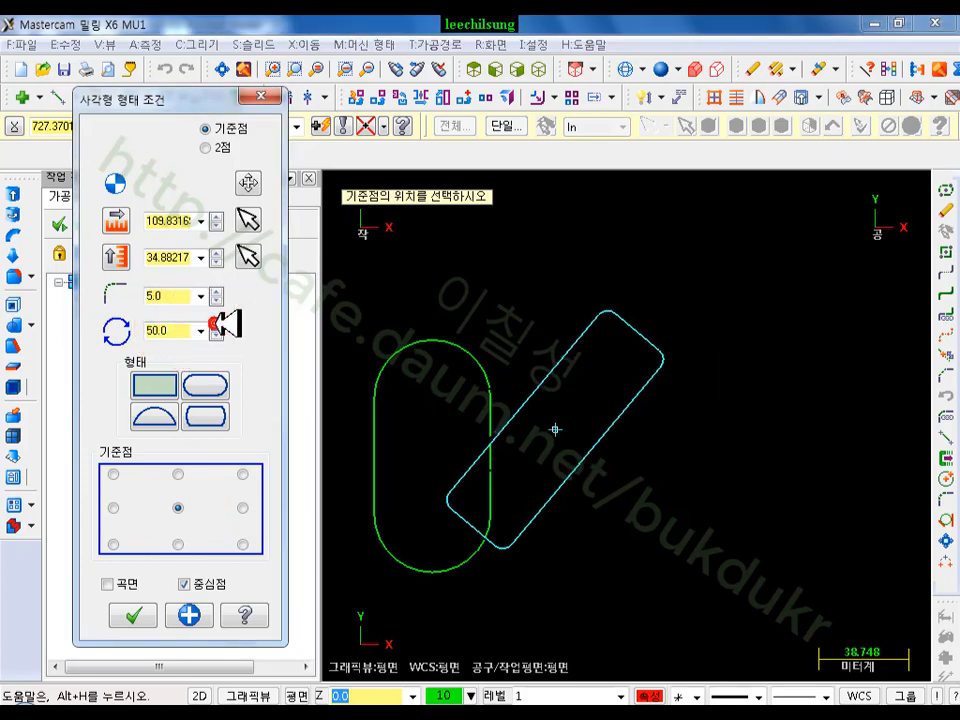
{"action": "left_click", "coordinate": [203, 332]}
{"action": "left_click", "coordinate": [214, 337]}
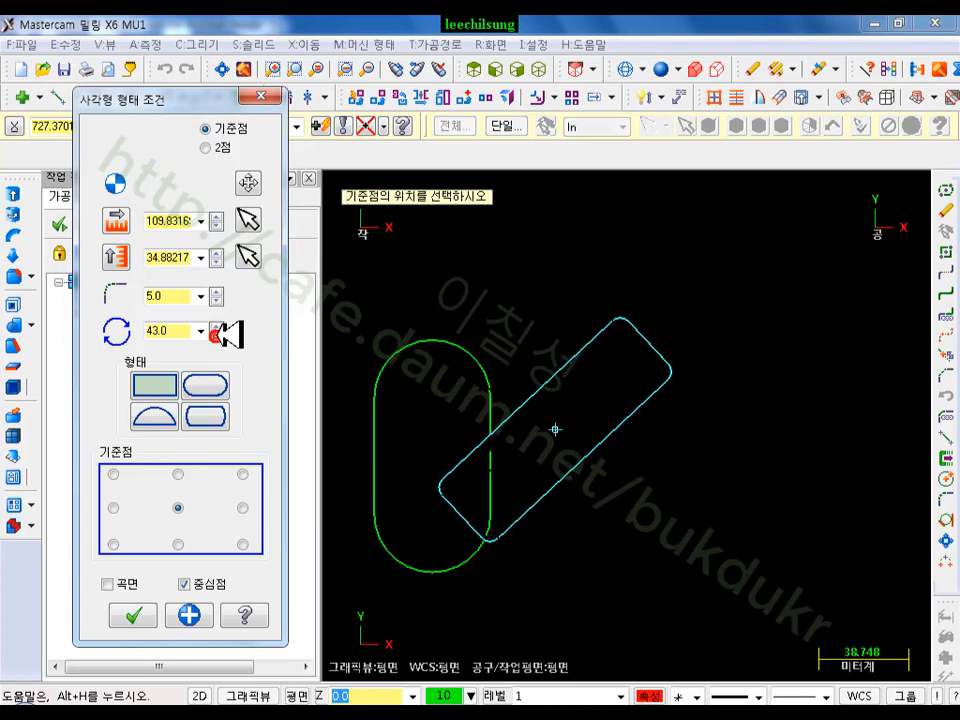
{"action": "left_click", "coordinate": [133, 615]}
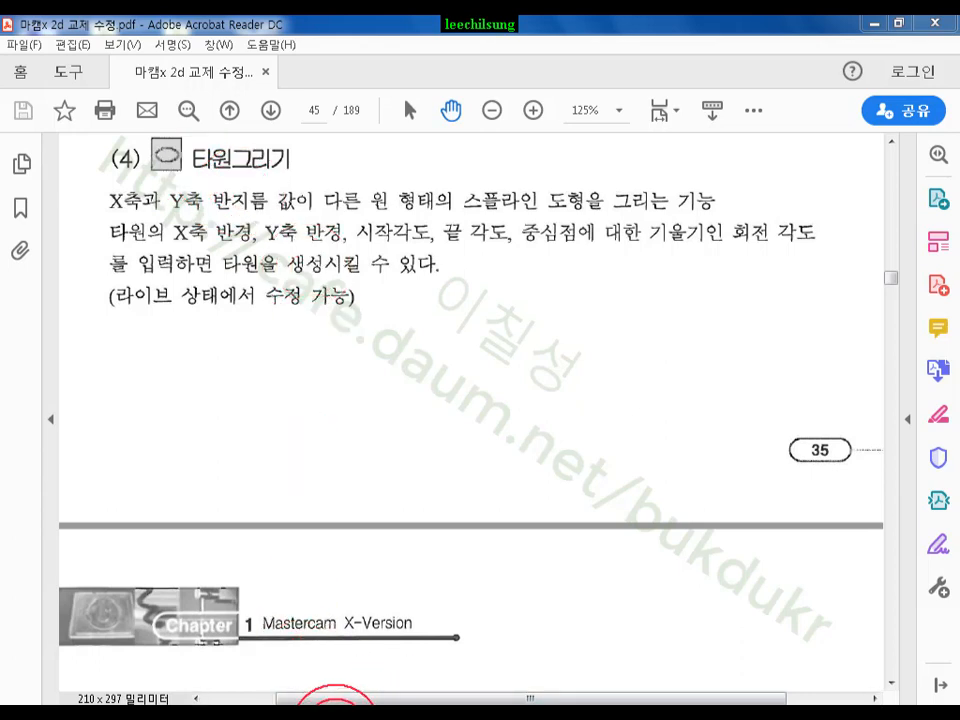
Return to Mastercam and draw a center-based rectangle about 270 wide and 98 high beside the existing shapes, with the surface option off
{"action": "mouse_move", "coordinate": [335, 708]}
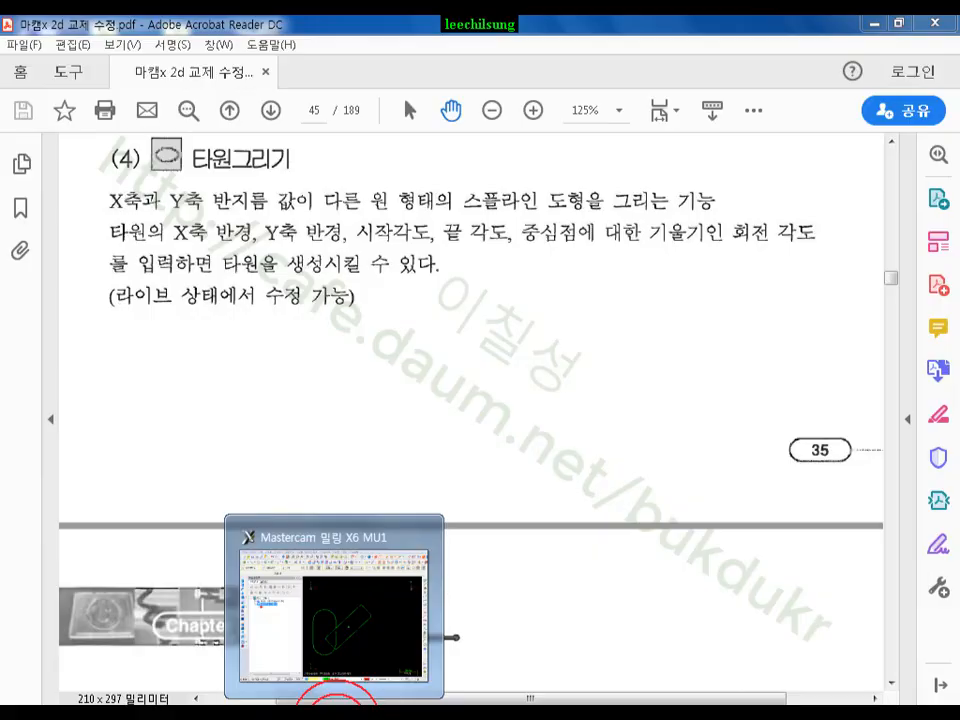
{"action": "left_click", "coordinate": [335, 706]}
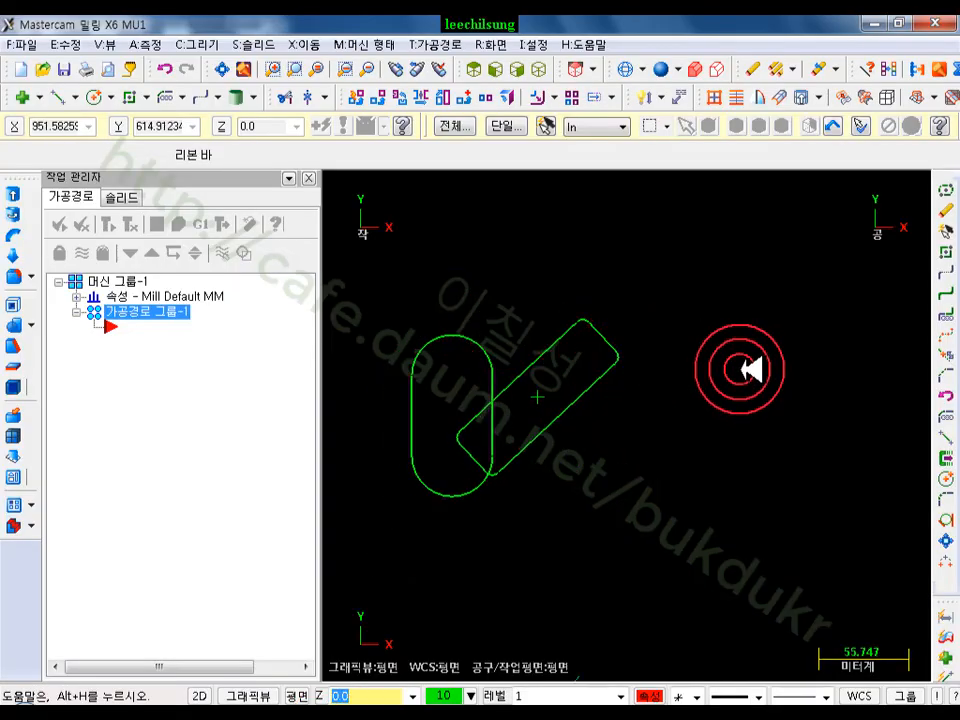
{"action": "scroll", "coordinate": [514, 379], "scroll_direction": "down", "scroll_amount": 4}
{"action": "scroll", "coordinate": [625, 345], "scroll_direction": "down", "scroll_amount": 1}
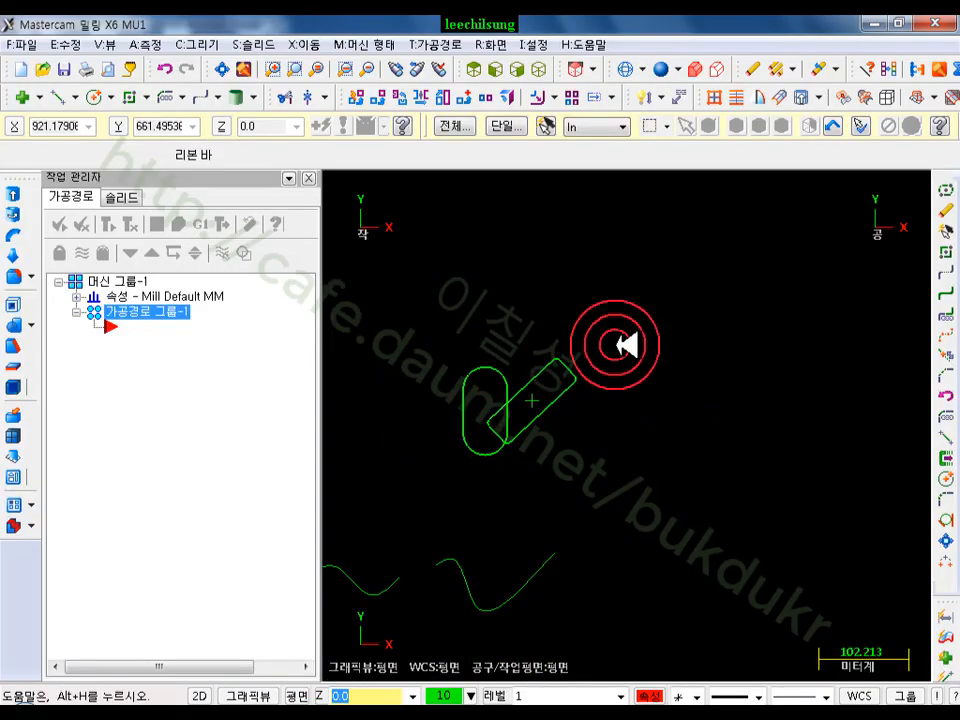
{"action": "left_click", "coordinate": [130, 96]}
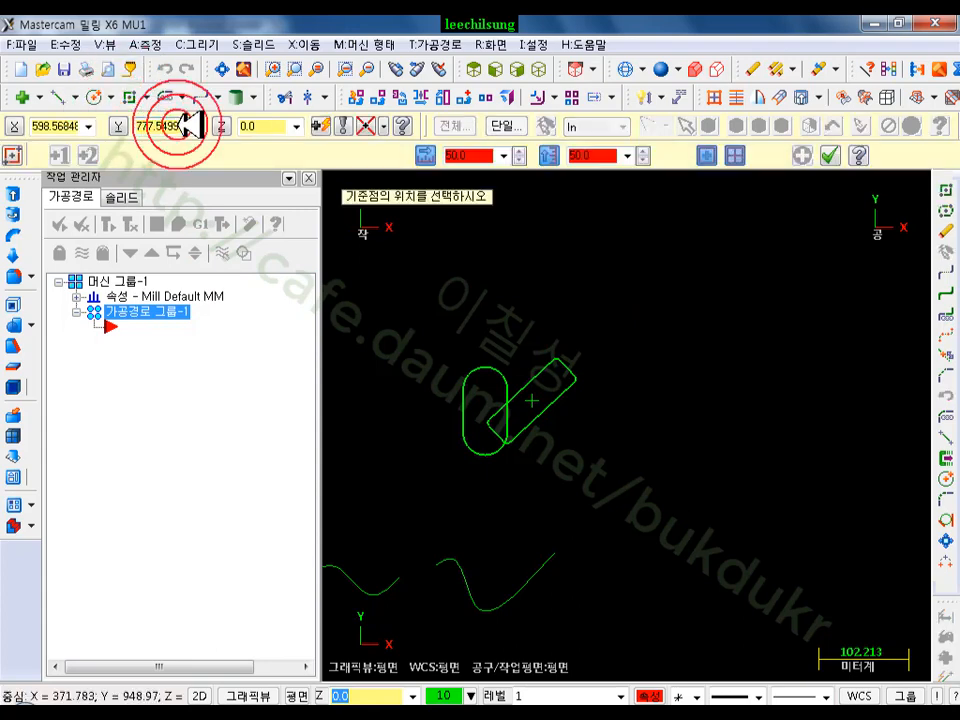
{"action": "left_click", "coordinate": [554, 157]}
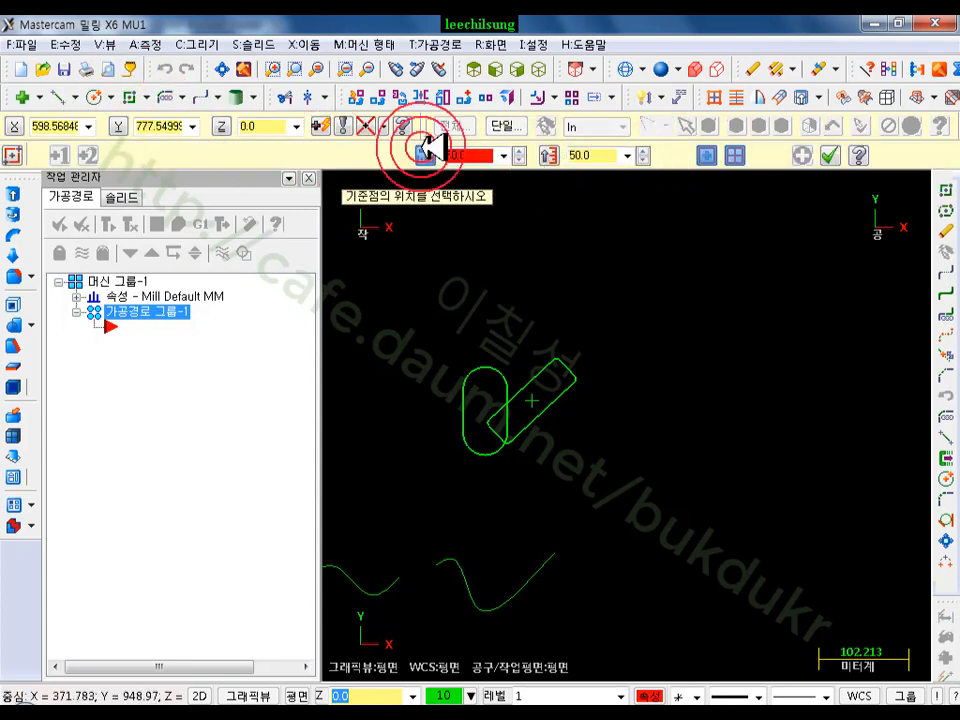
{"action": "left_click", "coordinate": [705, 156]}
{"action": "left_click", "coordinate": [729, 157]}
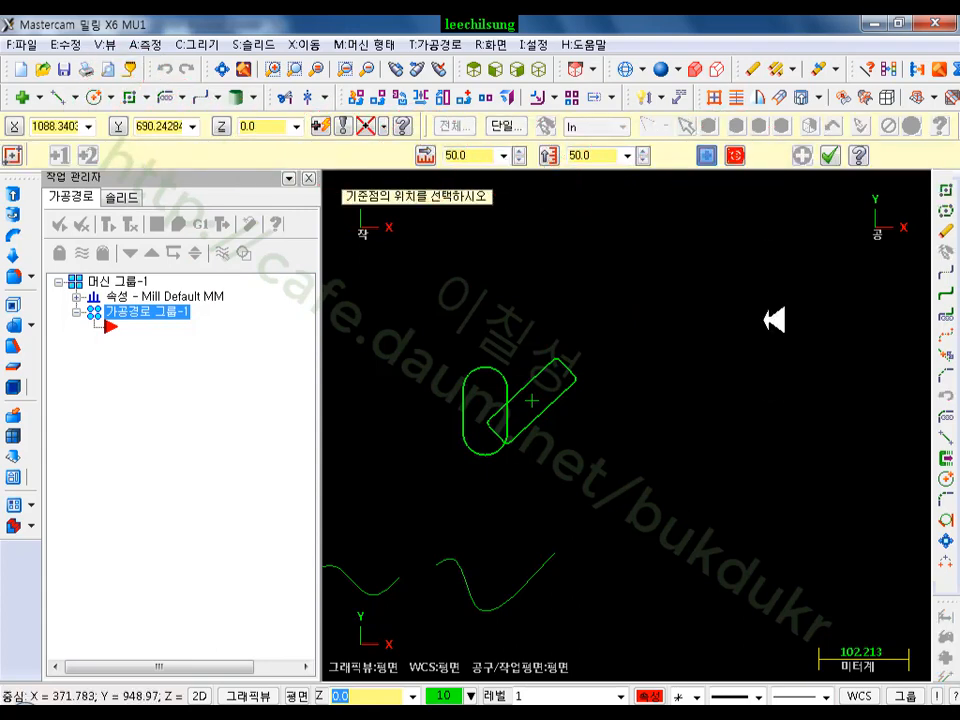
{"action": "left_click", "coordinate": [744, 384]}
{"action": "left_click", "coordinate": [864, 342]}
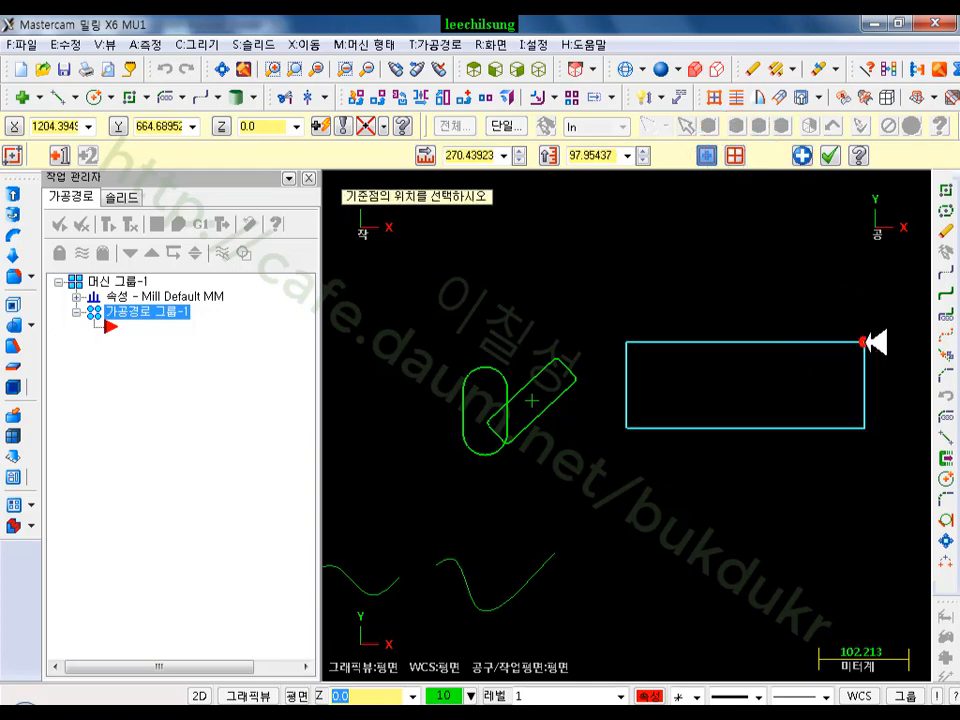
Set the new rectangle's width to 100 and height to 50, and accept it
{"action": "scroll", "coordinate": [608, 366], "scroll_direction": "down", "scroll_amount": 2}
{"action": "scroll", "coordinate": [800, 380], "scroll_direction": "up", "scroll_amount": 3}
{"action": "scroll", "coordinate": [549, 285], "scroll_direction": "up", "scroll_amount": 1}
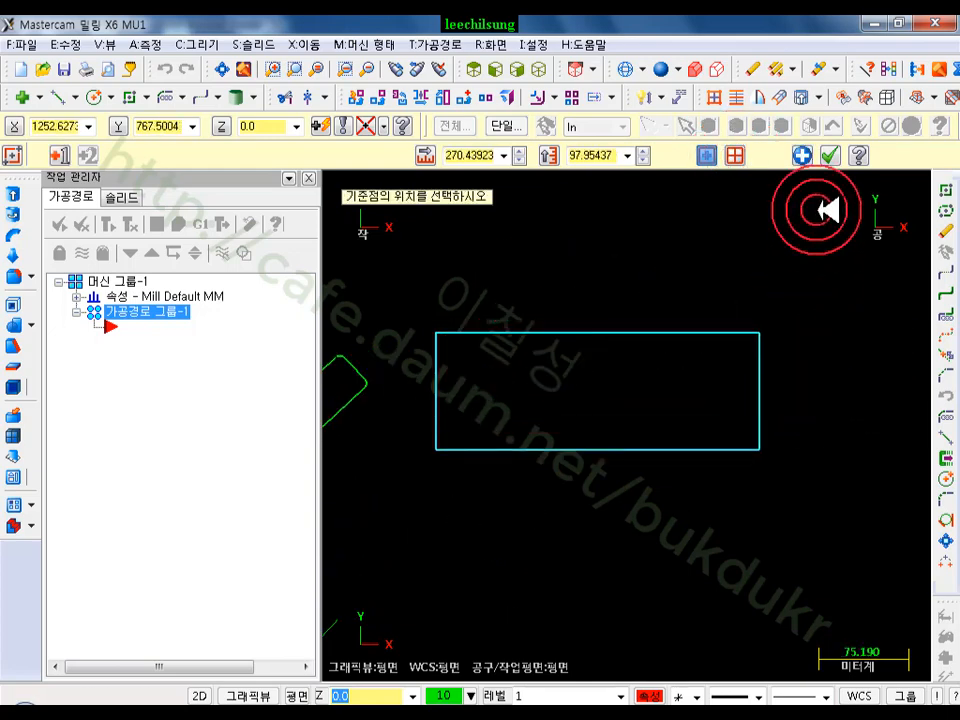
{"action": "left_click", "coordinate": [495, 157]}
{"action": "type", "text": "100"}
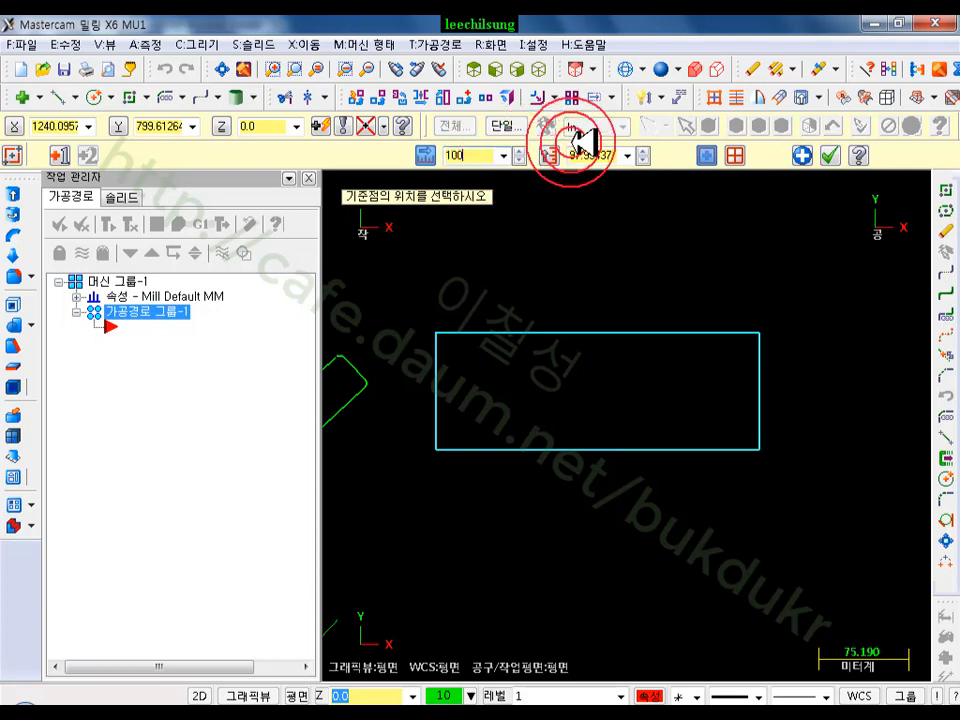
{"action": "left_click", "coordinate": [600, 157]}
{"action": "type", "text": "50"}
{"action": "key", "text": "Return"}
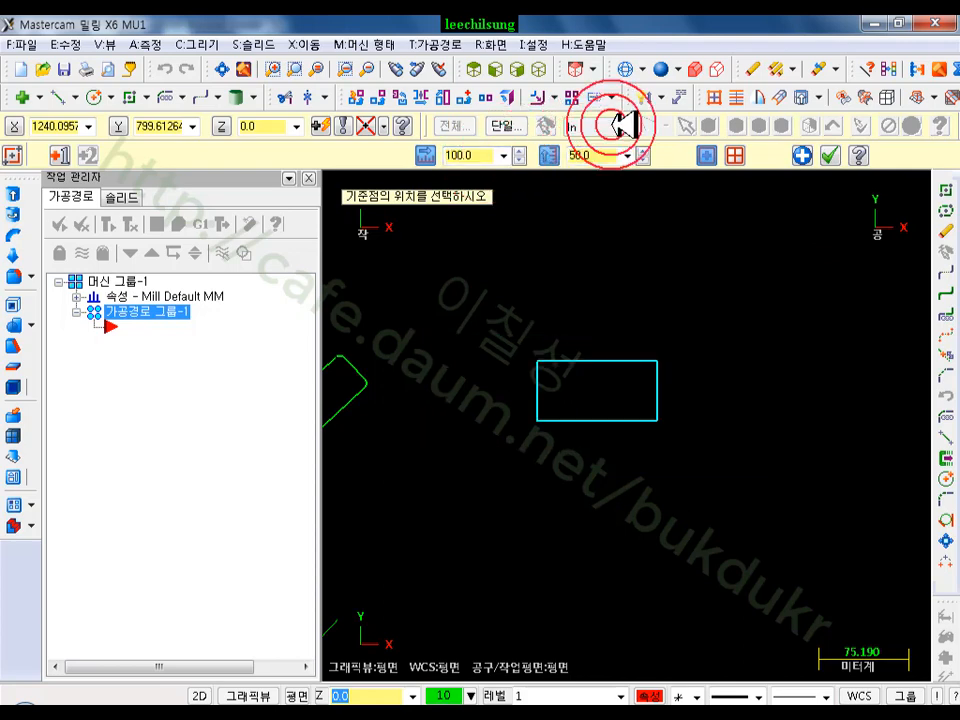
{"action": "scroll", "coordinate": [606, 439], "scroll_direction": "up", "scroll_amount": 4}
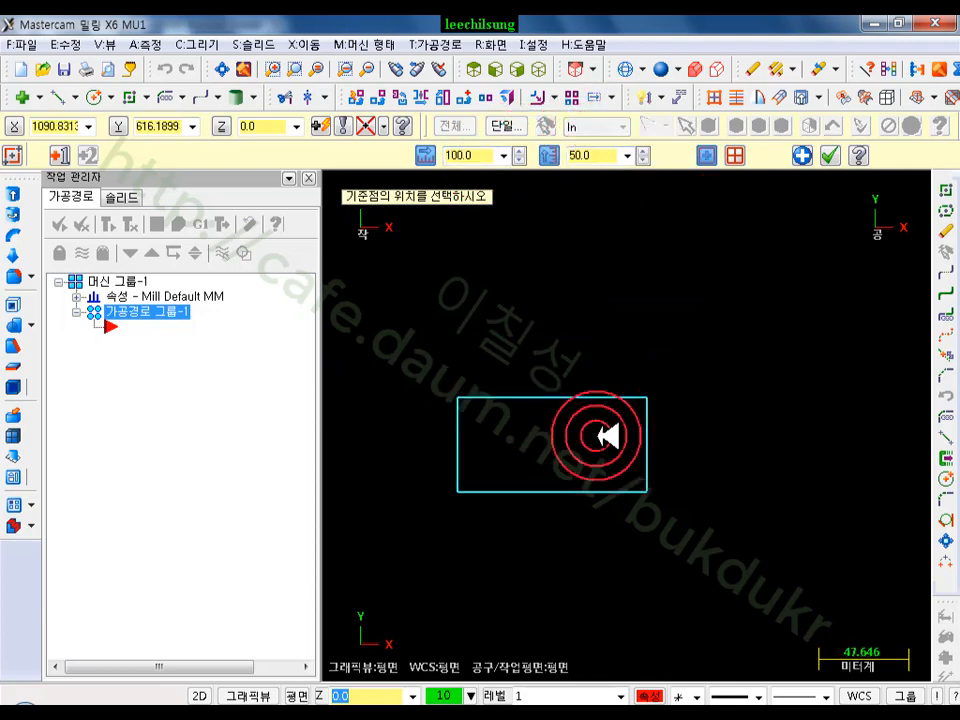
{"action": "left_click", "coordinate": [829, 155]}
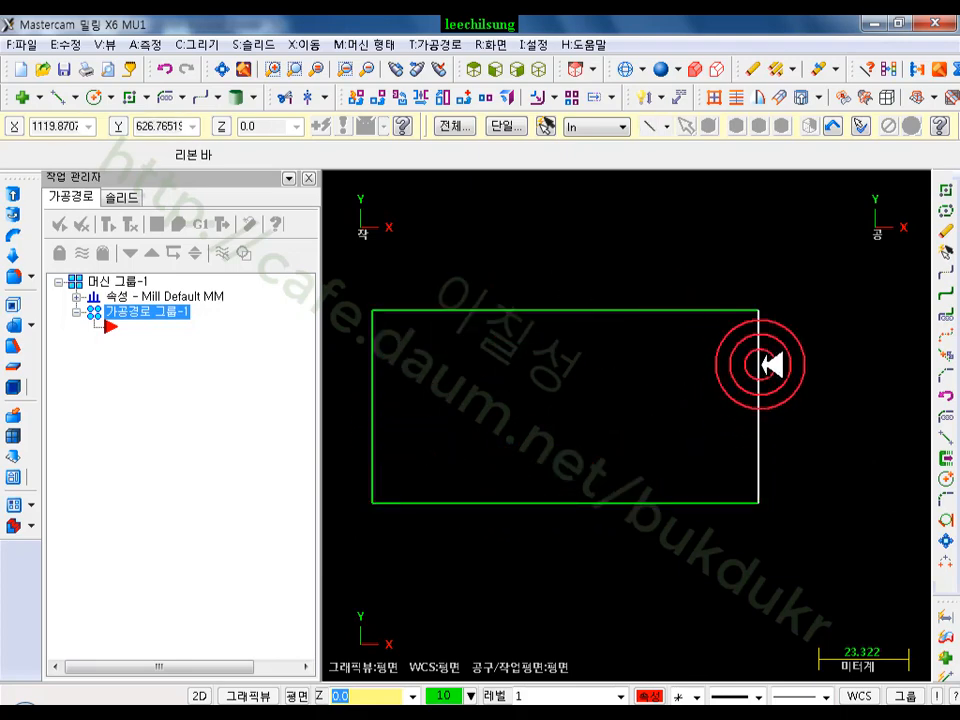
Draw a diagonal line from the rectangle's lower-left corner to its upper-right corner, with the vertical constraint off
{"action": "left_click", "coordinate": [55, 95]}
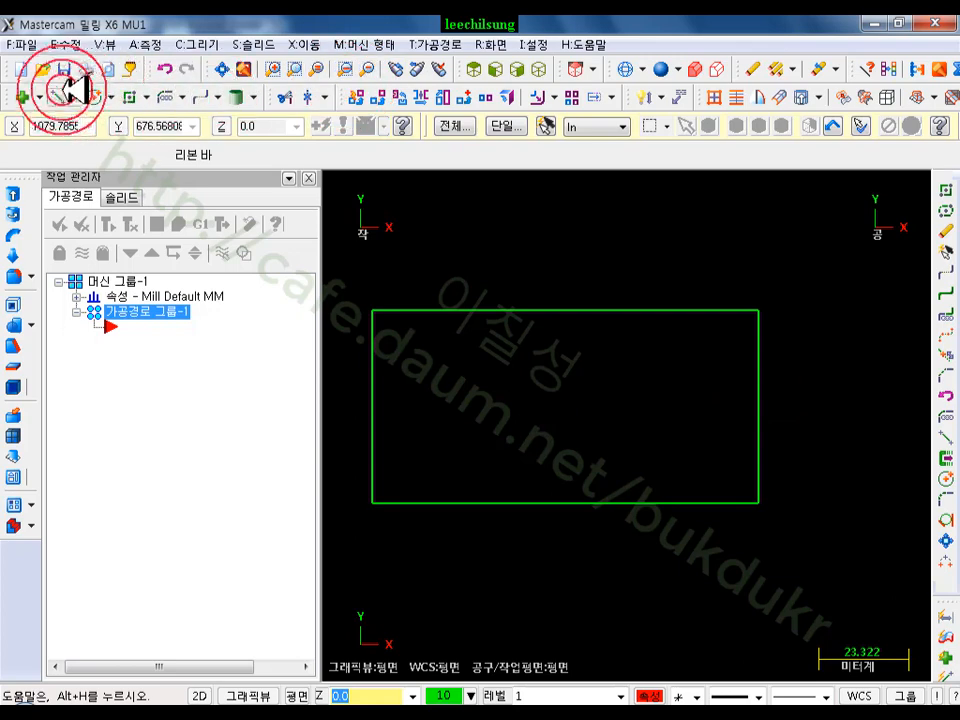
{"action": "left_click", "coordinate": [368, 503]}
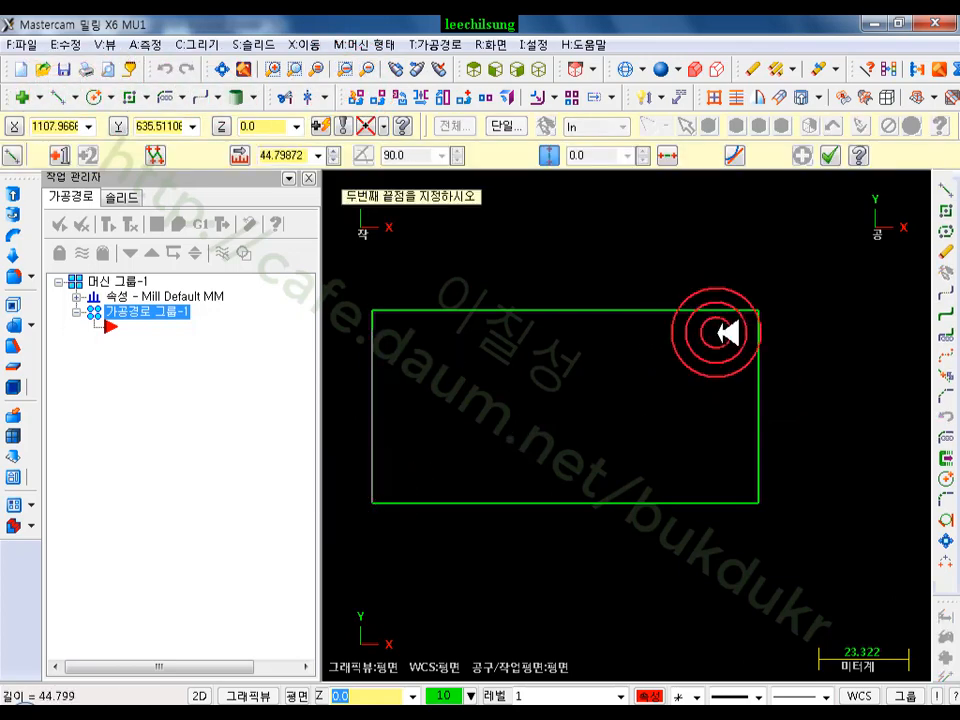
{"action": "left_click", "coordinate": [547, 153]}
{"action": "left_click", "coordinate": [755, 310]}
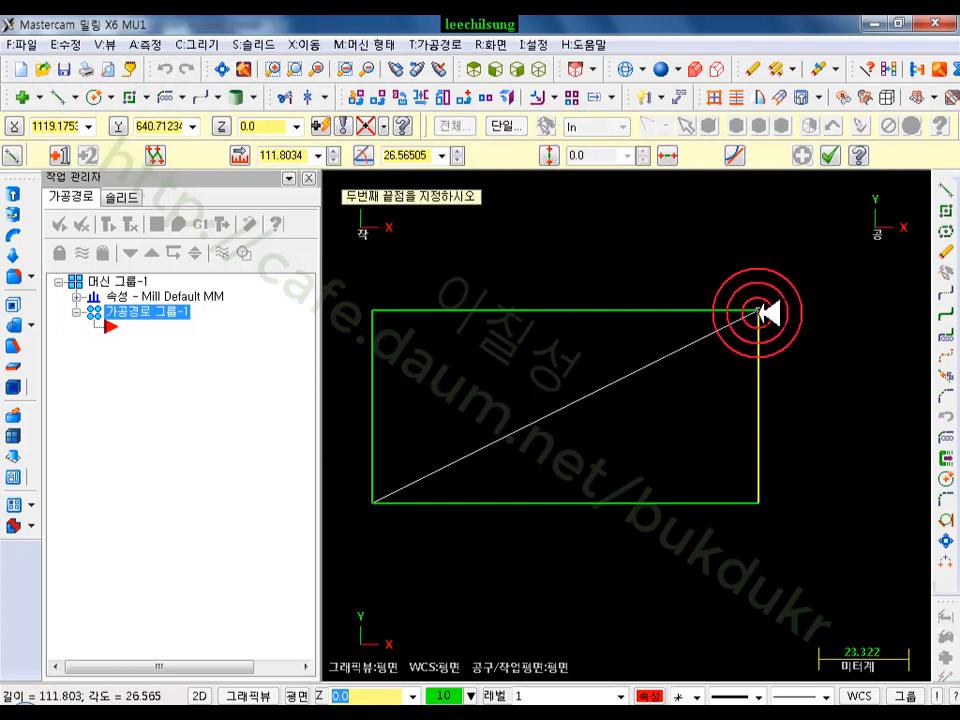
{"action": "left_click", "coordinate": [829, 155]}
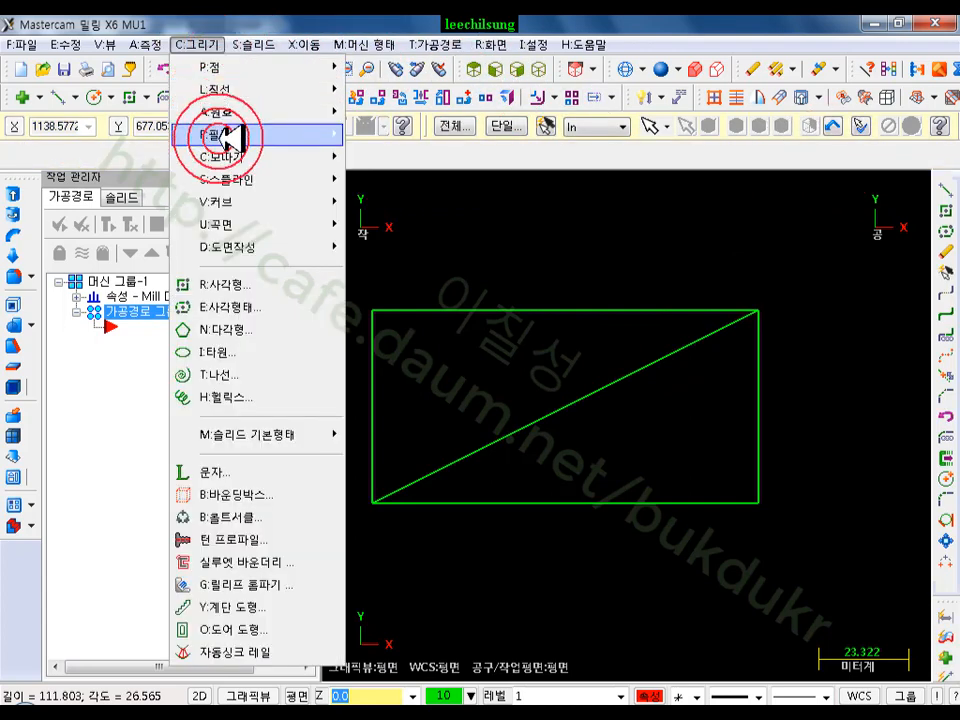
Create an ellipse centered on the diagonal's midpoint with an X radius of 50 and a Y radius of 25, touching the rectangle's sides
{"action": "left_click", "coordinate": [238, 350]}
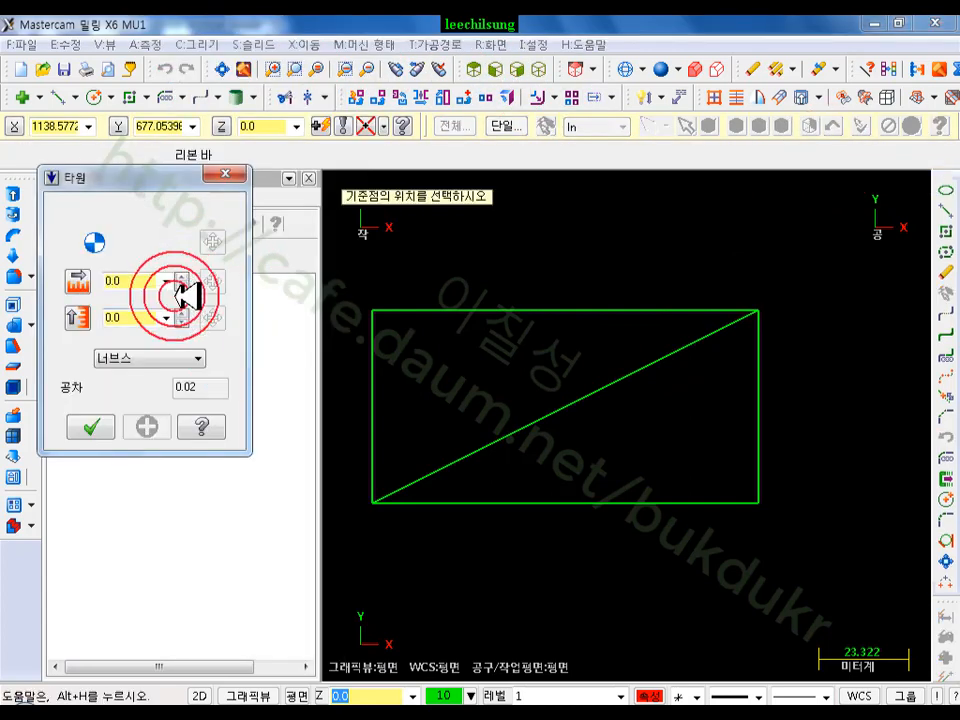
{"action": "left_click", "coordinate": [568, 407]}
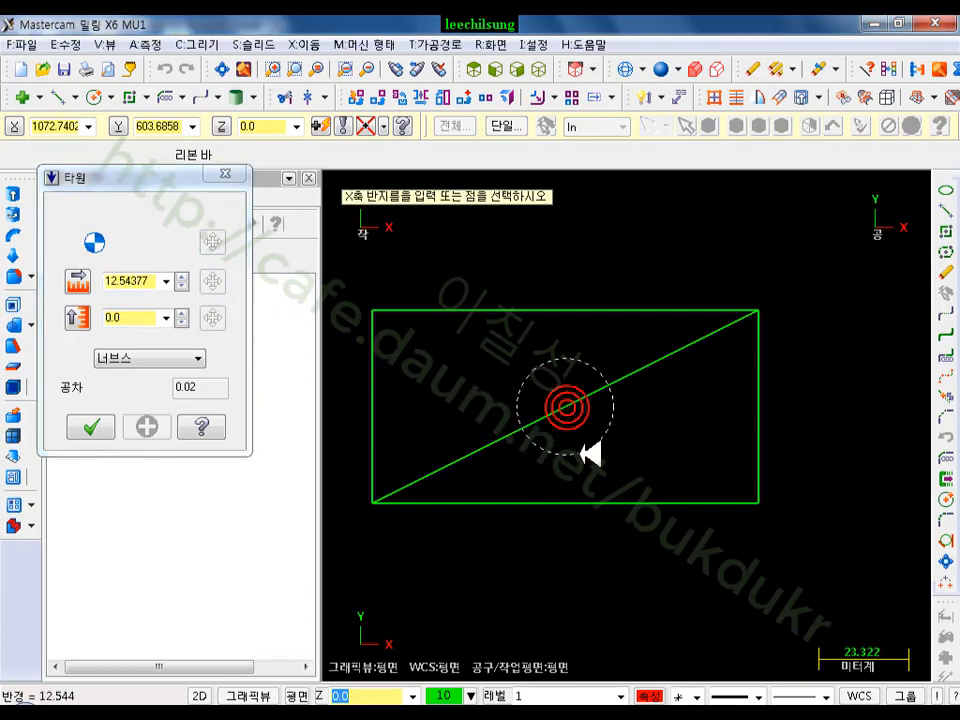
{"action": "left_click", "coordinate": [758, 412]}
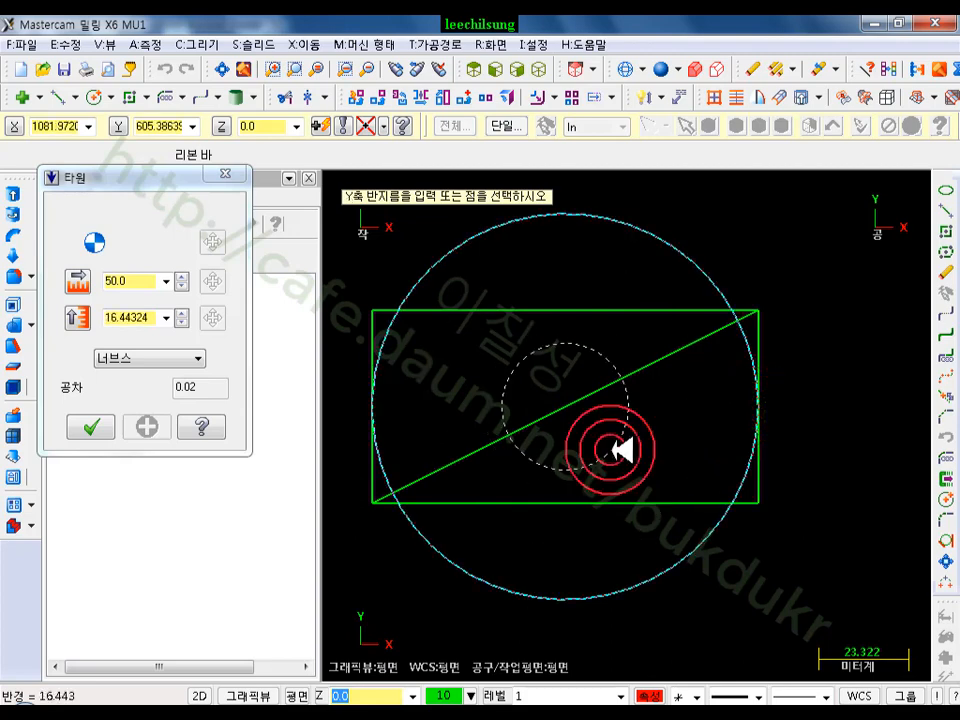
{"action": "left_click", "coordinate": [567, 312]}
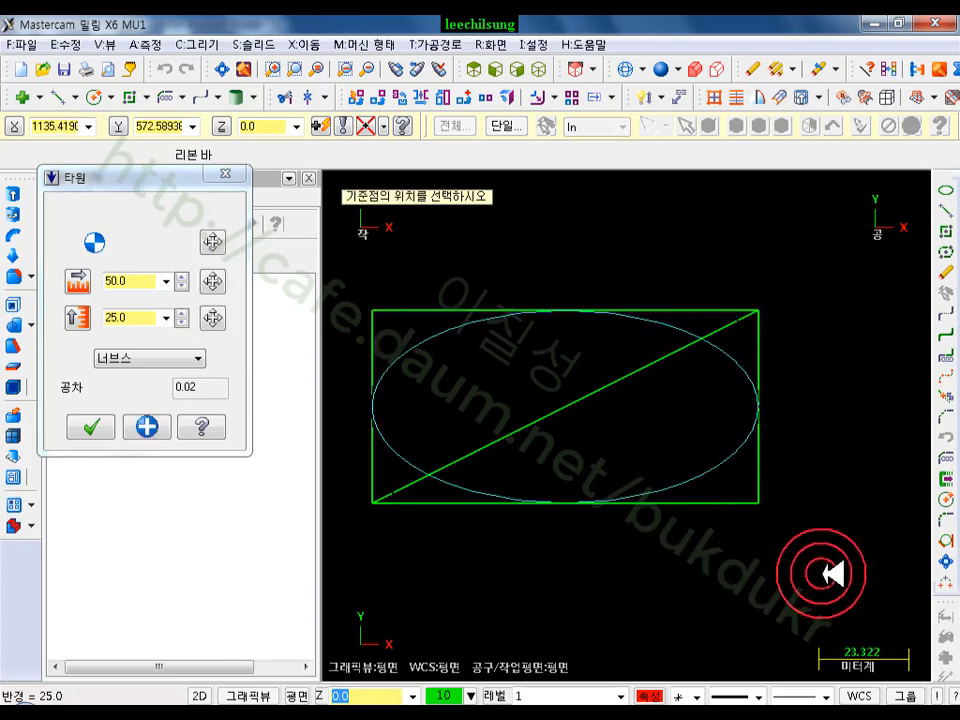
Lock the ellipse's X and Y radii and expand the ellipse dialog to show its angle, surface and center point options
{"action": "double_click", "coordinate": [148, 285]}
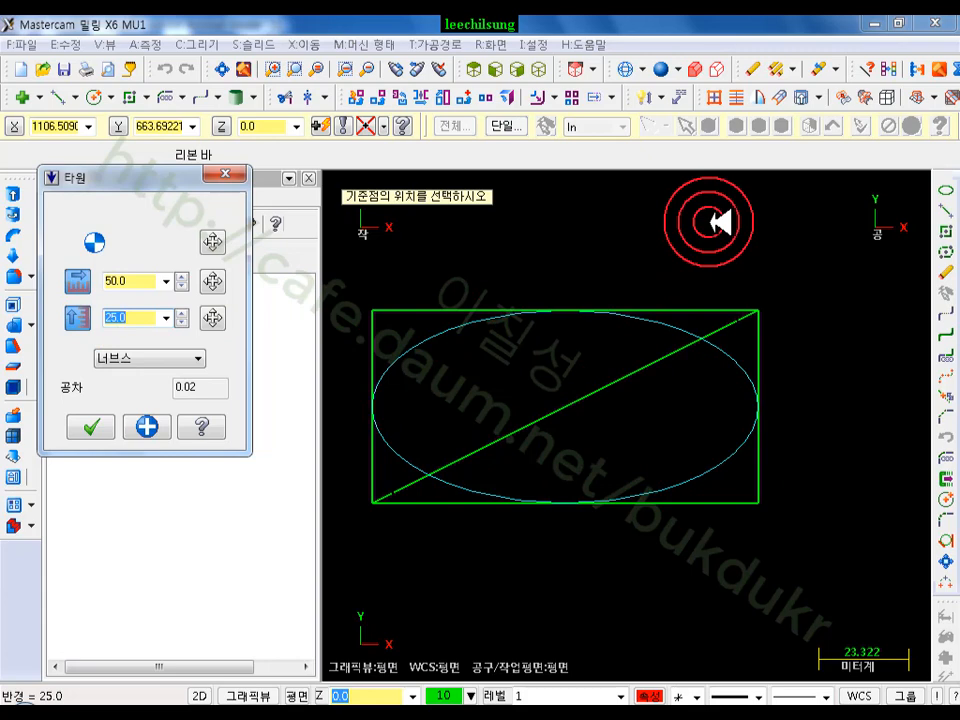
{"action": "left_click", "coordinate": [55, 179]}
{"action": "left_click_drag", "start_coordinate": [115, 176], "coordinate": [133, 96]}
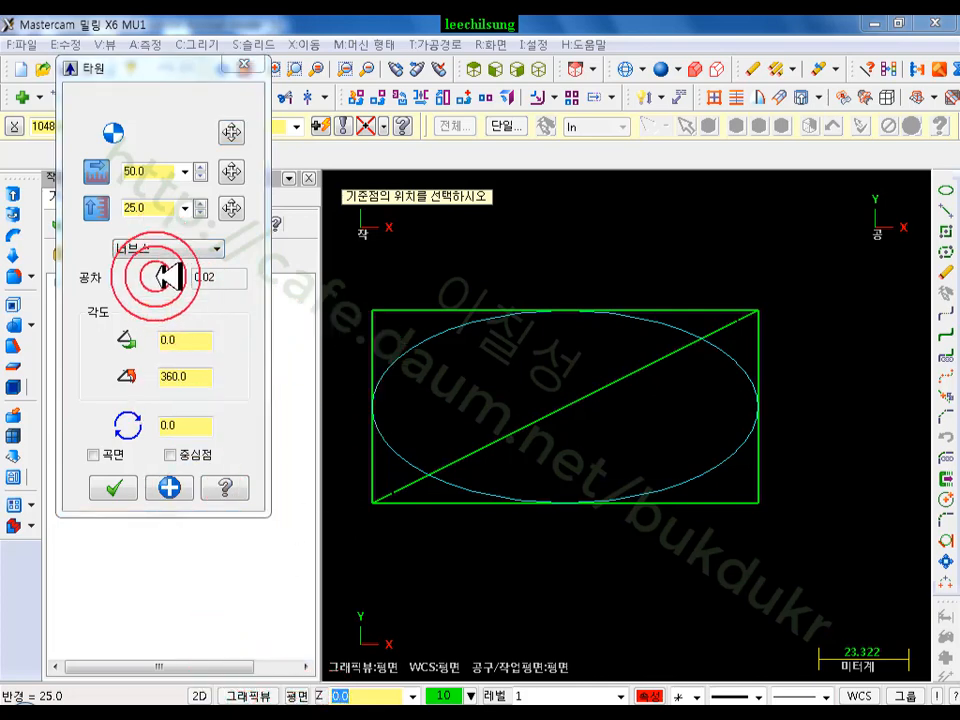
{"action": "mouse_move", "coordinate": [108, 240]}
{"action": "left_mouse_down"}
{"action": "mouse_move", "coordinate": [238, 231]}
{"action": "mouse_move", "coordinate": [248, 266]}
{"action": "left_mouse_up"}
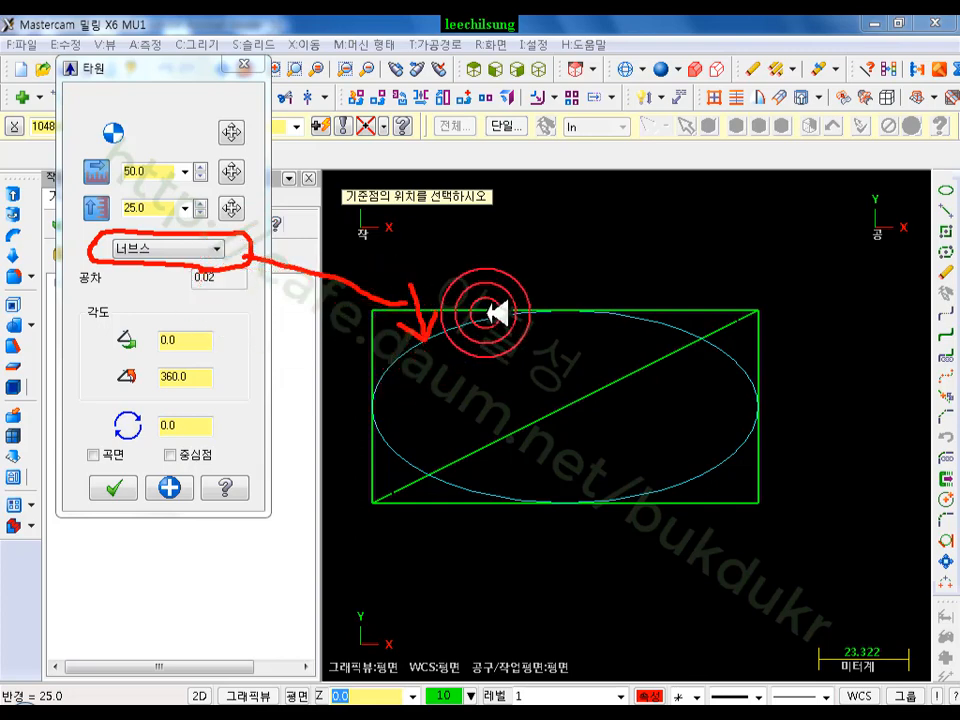
{"action": "right_click", "coordinate": [643, 231]}
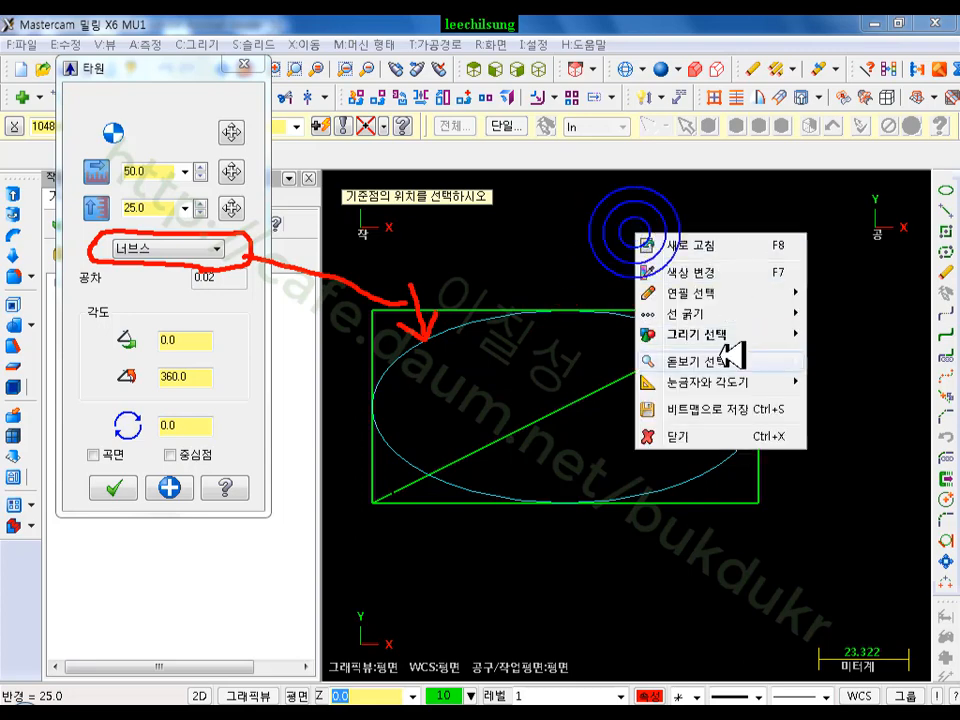
{"action": "left_click", "coordinate": [703, 434]}
Try the arc segments type on the ellipse and inspect its curve up close
{"action": "left_click", "coordinate": [205, 248]}
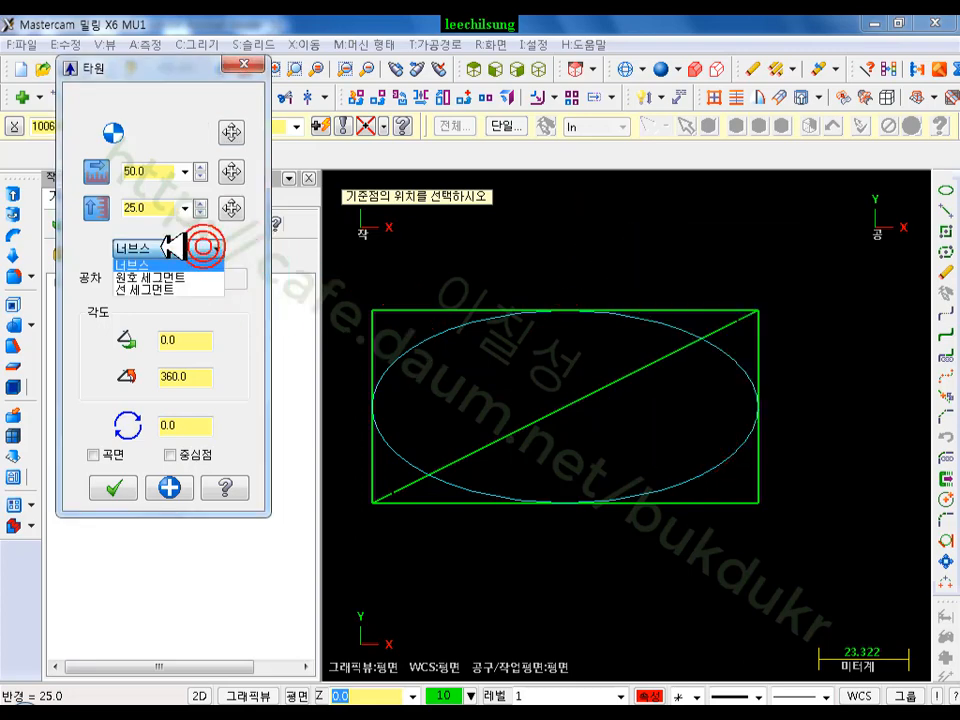
{"action": "left_click", "coordinate": [155, 275]}
{"action": "scroll", "coordinate": [381, 358], "scroll_direction": "up", "scroll_amount": 8}
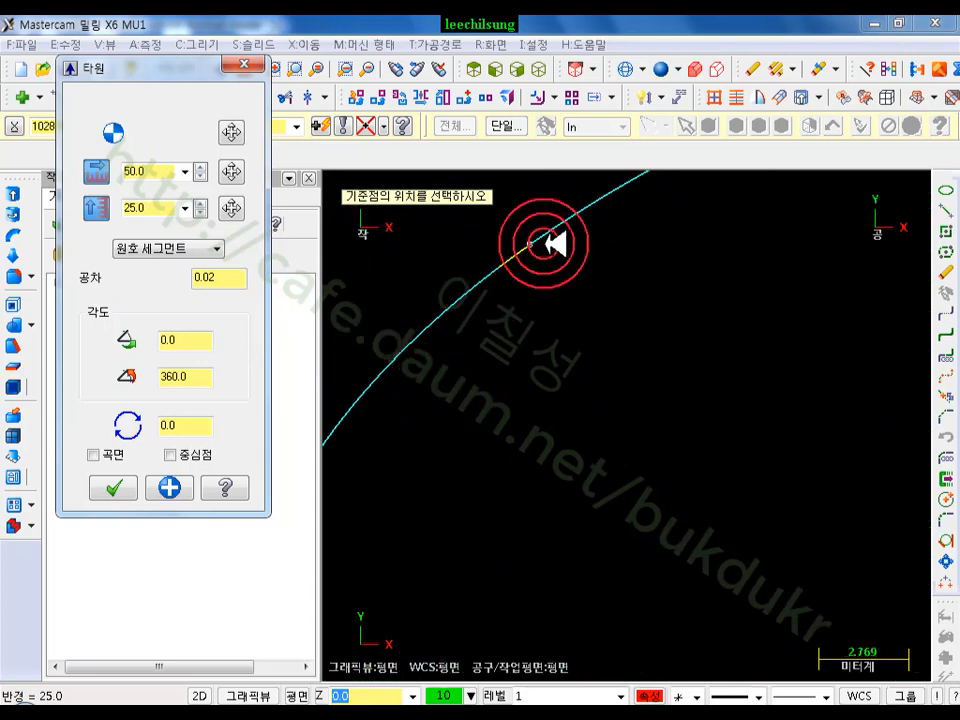
{"action": "scroll", "coordinate": [463, 277], "scroll_direction": "down", "scroll_amount": 2}
{"action": "scroll", "coordinate": [440, 290], "scroll_direction": "down", "scroll_amount": 3}
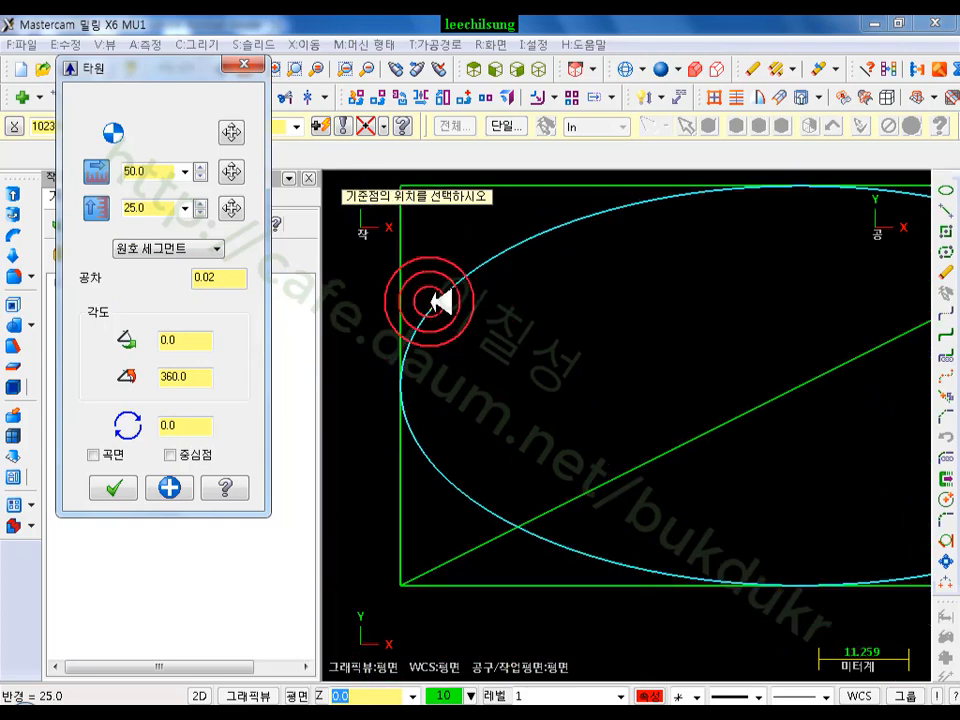
Change the ellipse's creation type to line segments
{"action": "left_click", "coordinate": [175, 248]}
{"action": "left_click", "coordinate": [150, 289]}
{"action": "scroll", "coordinate": [484, 349], "scroll_direction": "up", "scroll_amount": 1}
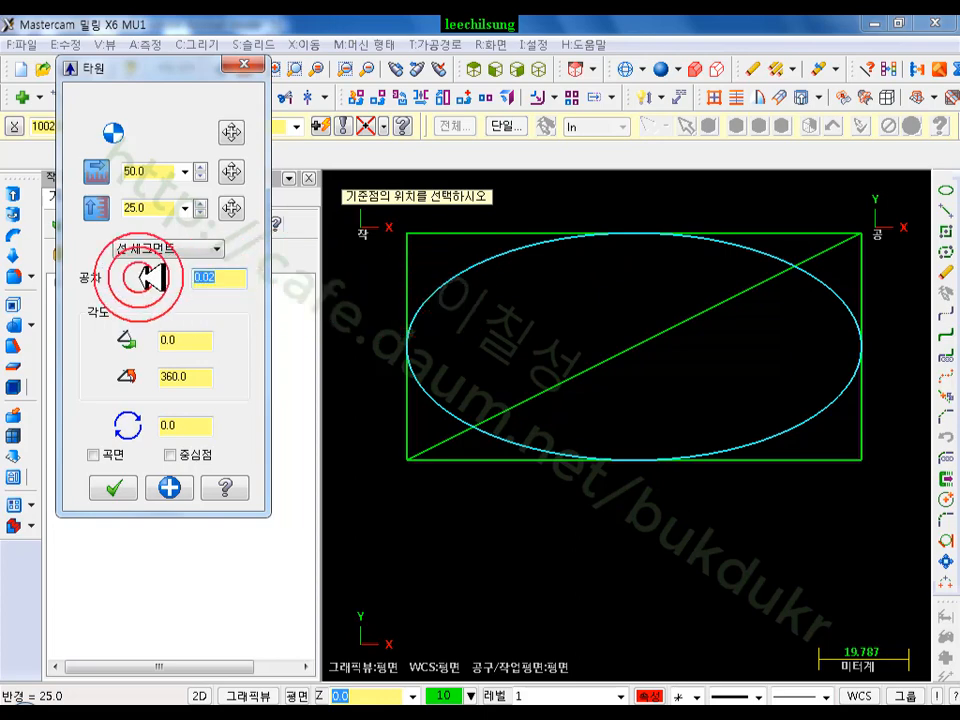
Set the line-segment ellipse's tolerance to 1.0 and inspect the coarse segments up close
{"action": "type", "text": "1"}
{"action": "key", "text": "Return"}
{"action": "scroll", "coordinate": [664, 439], "scroll_direction": "down", "scroll_amount": 1}
{"action": "scroll", "coordinate": [606, 353], "scroll_direction": "up", "scroll_amount": 2}
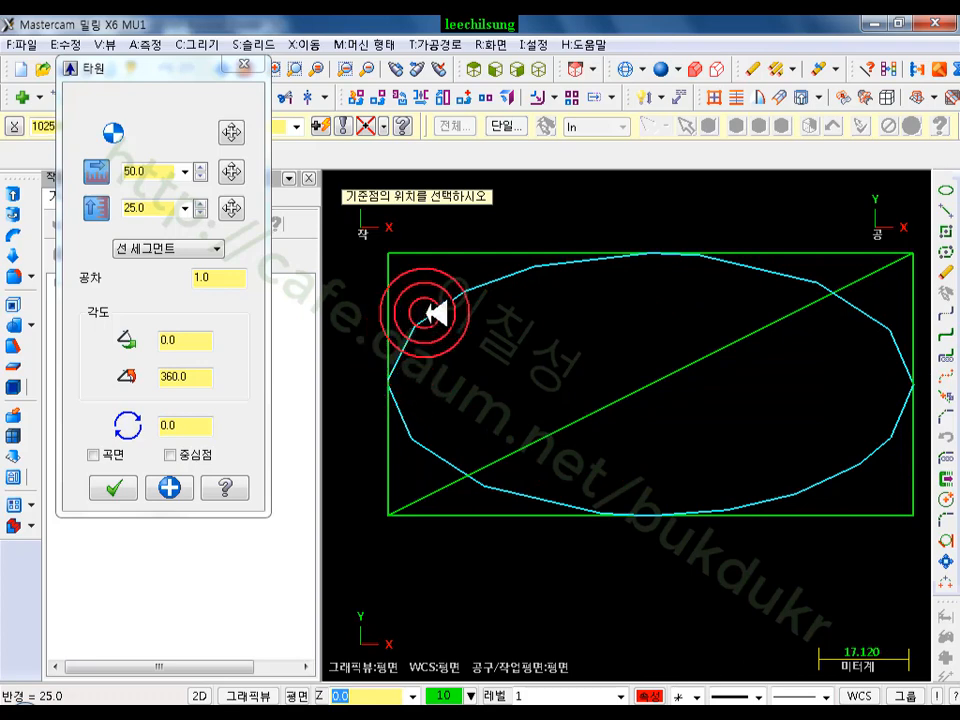
Compare the ellipse's NURBS and line segment types, leaving the creation type on NURBS
{"action": "left_click", "coordinate": [210, 248]}
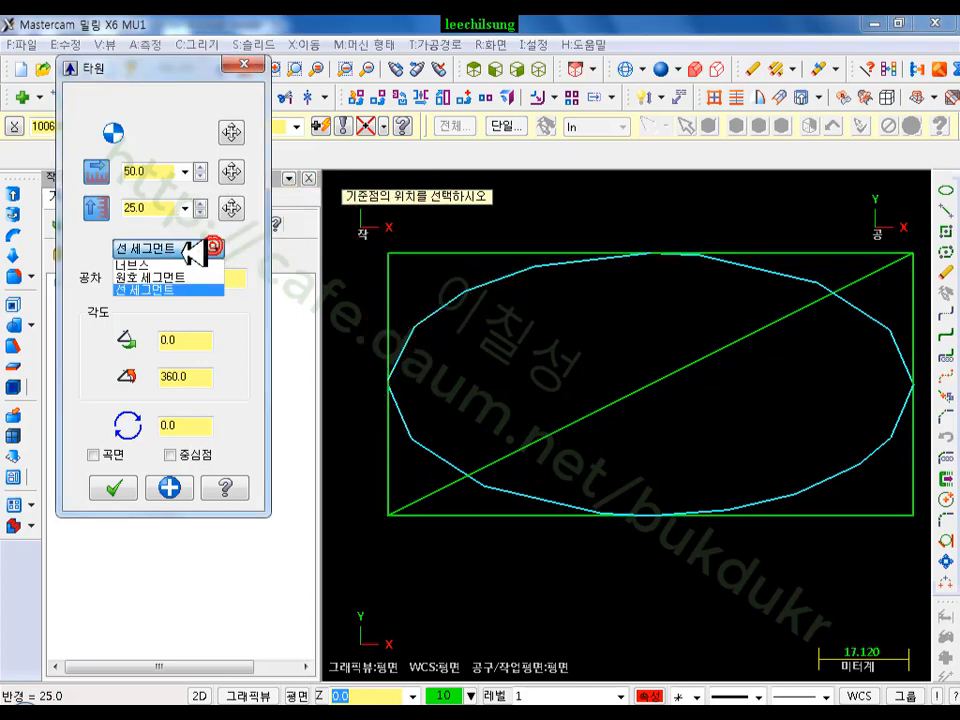
{"action": "left_click", "coordinate": [185, 263]}
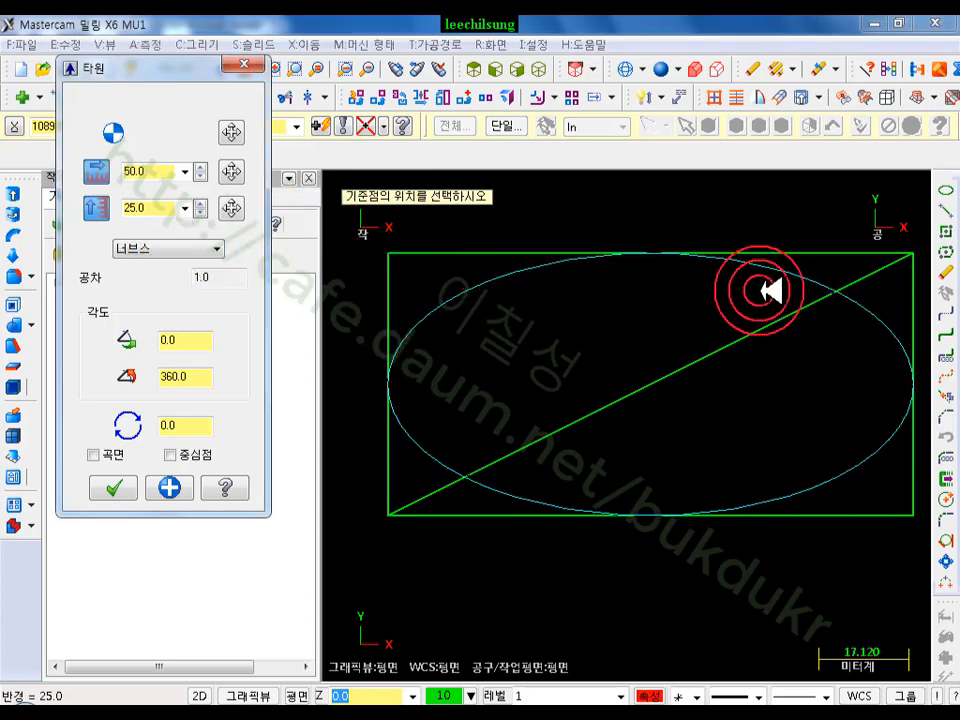
{"action": "left_click", "coordinate": [205, 248]}
{"action": "left_click", "coordinate": [140, 290]}
{"action": "scroll", "coordinate": [488, 538], "scroll_direction": "down", "scroll_amount": 2}
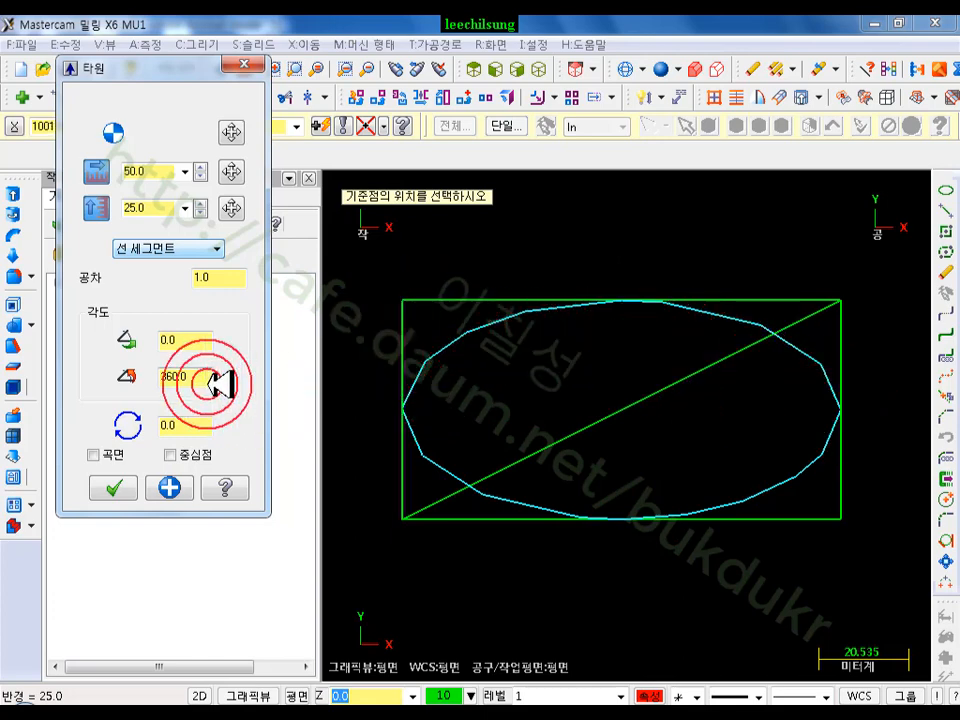
{"action": "left_click", "coordinate": [195, 243]}
{"action": "left_click", "coordinate": [170, 261]}
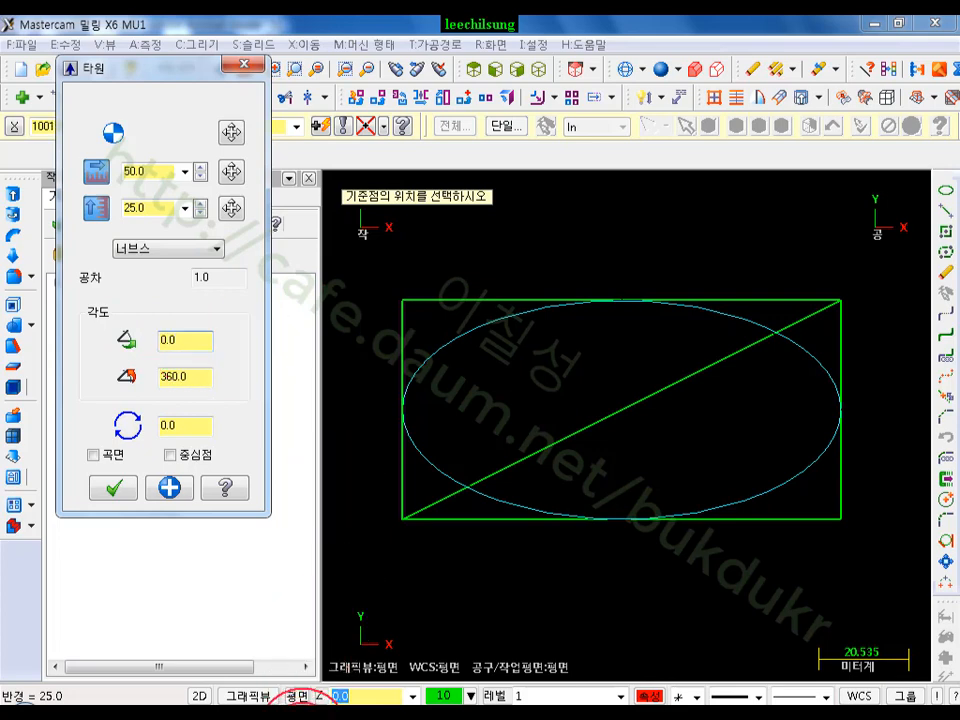
{"action": "left_click", "coordinate": [303, 716]}
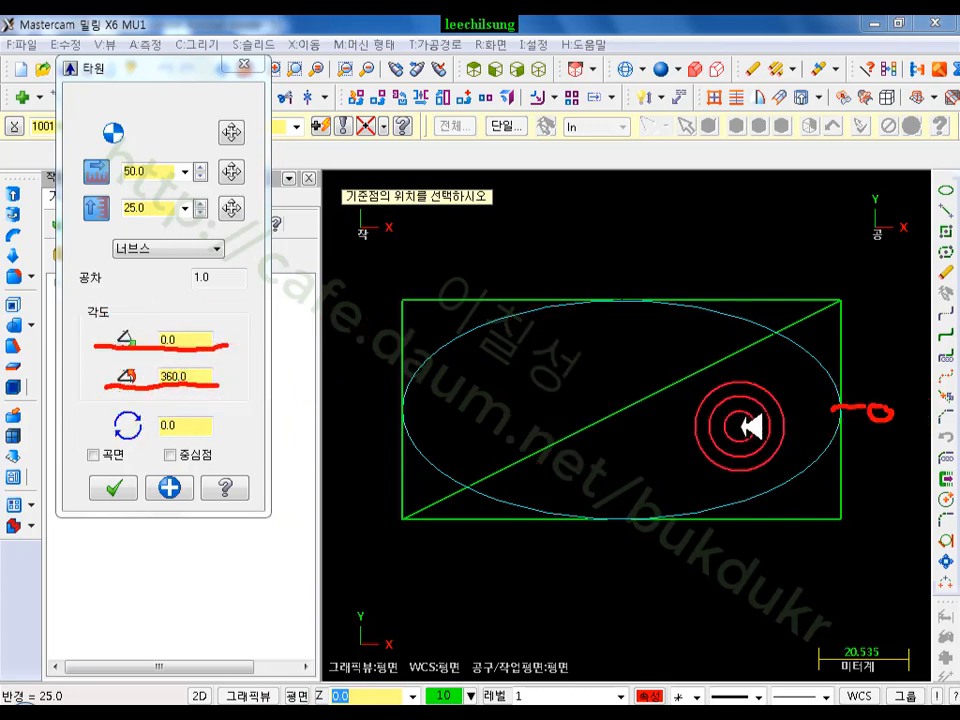
{"action": "left_click_drag", "start_coordinate": [826, 366], "coordinate": [646, 285]}
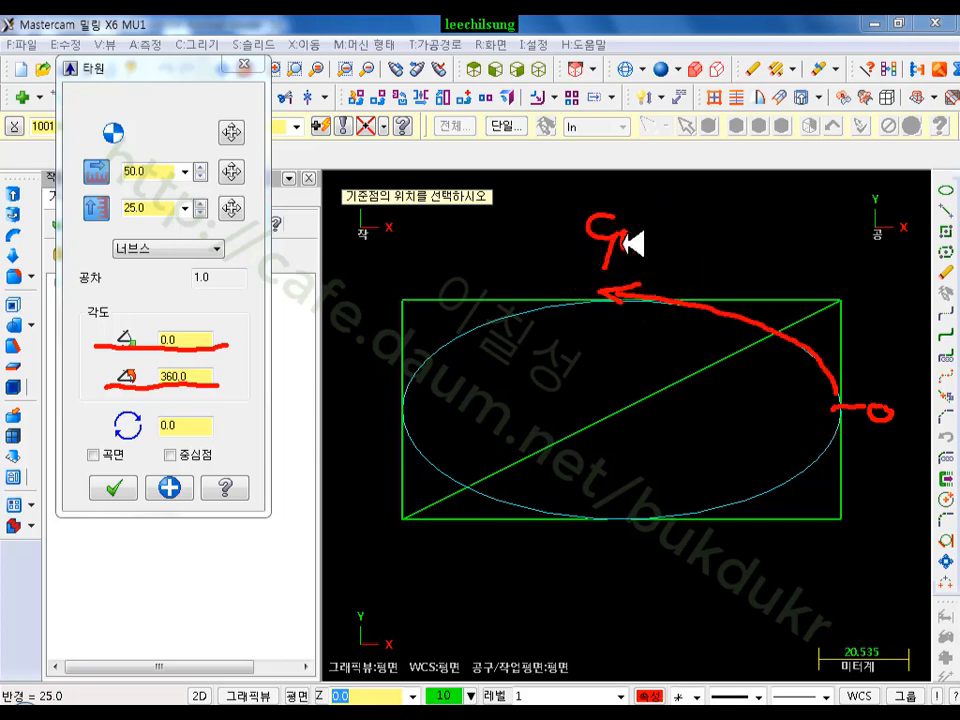
{"action": "left_click", "coordinate": [405, 382]}
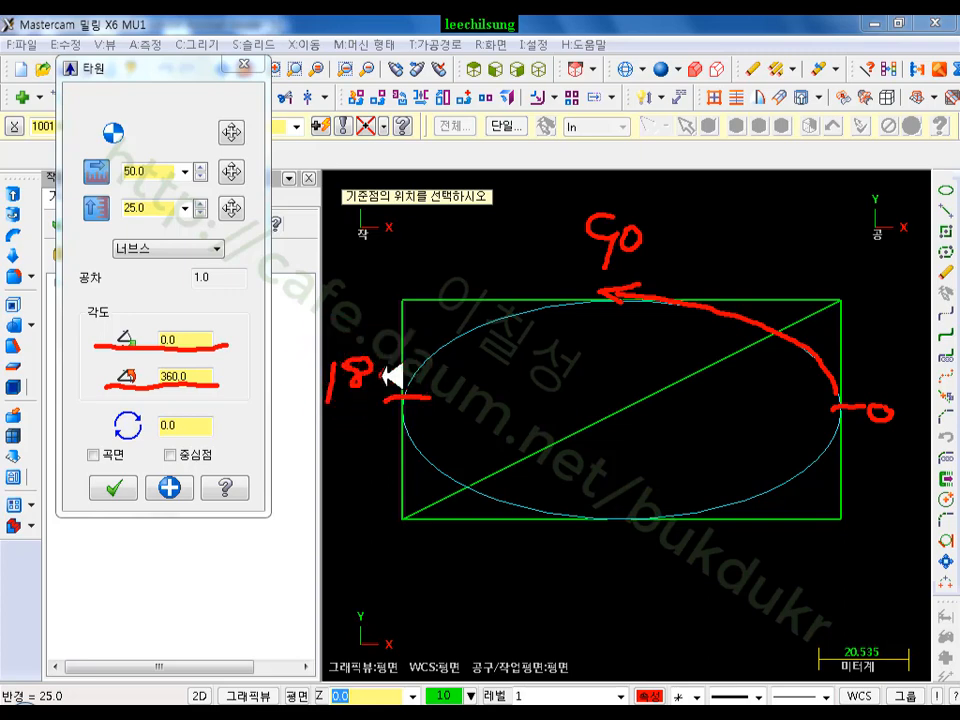
{"action": "left_click", "coordinate": [619, 512]}
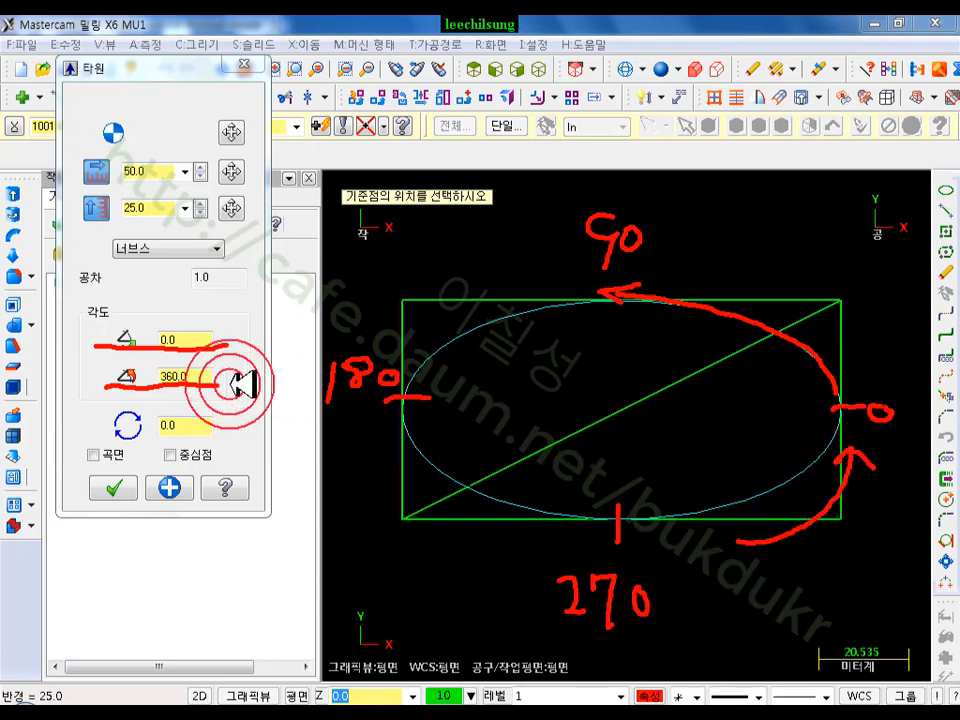
{"action": "left_click_drag", "start_coordinate": [160, 376], "coordinate": [200, 394]}
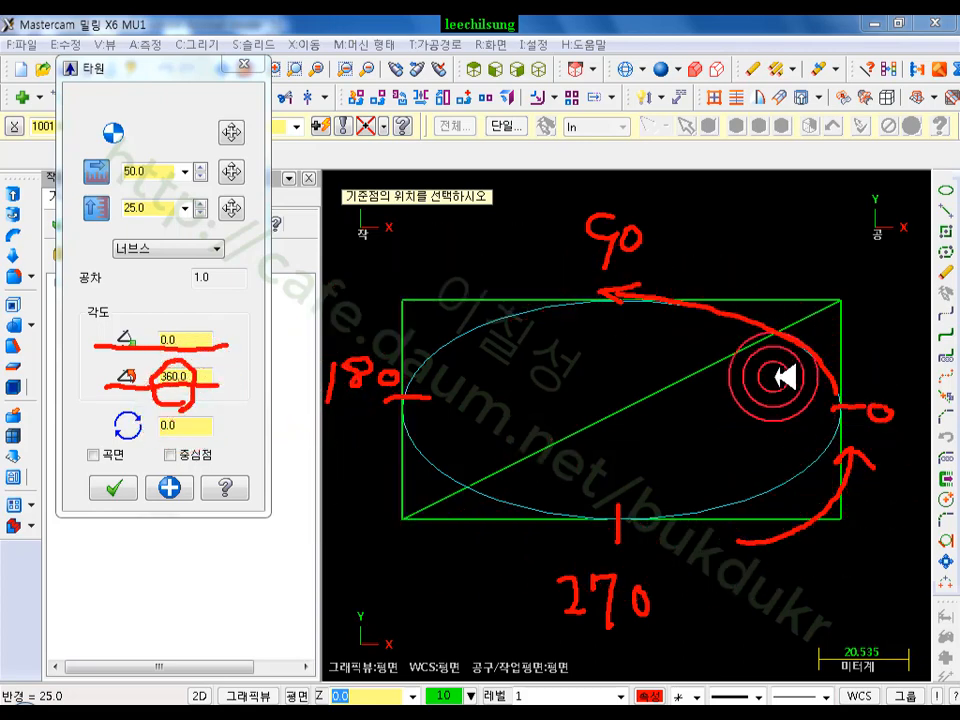
{"action": "right_click", "coordinate": [379, 272]}
{"action": "left_click", "coordinate": [418, 481]}
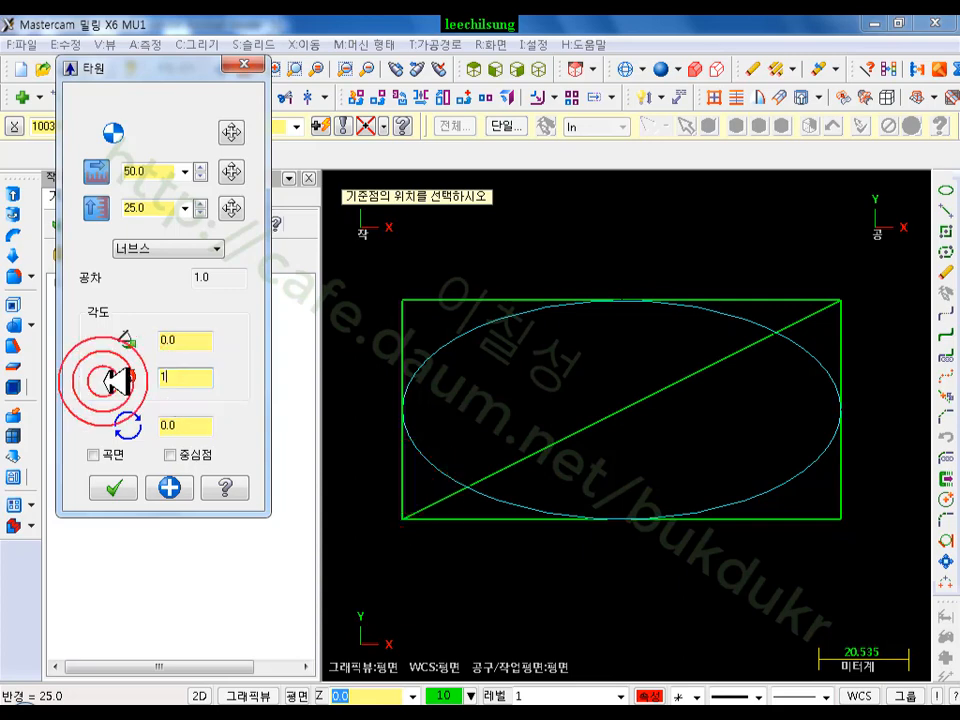
Set the ellipse's end angle to 180 degrees
{"action": "key", "text": "Return"}
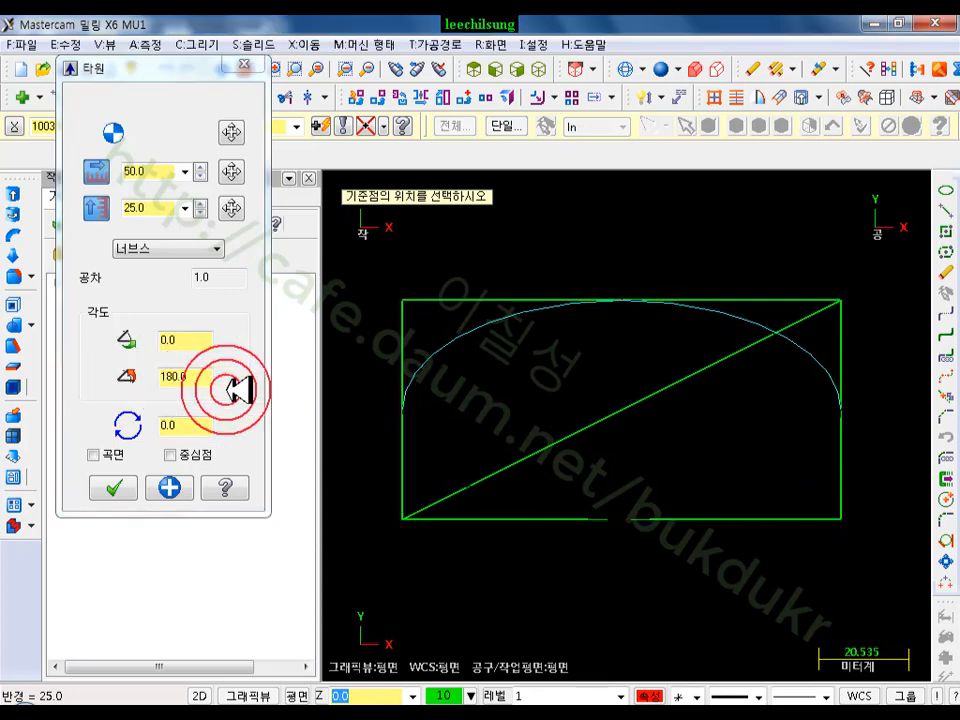
{"action": "scroll", "coordinate": [552, 418], "scroll_direction": "down", "scroll_amount": 1}
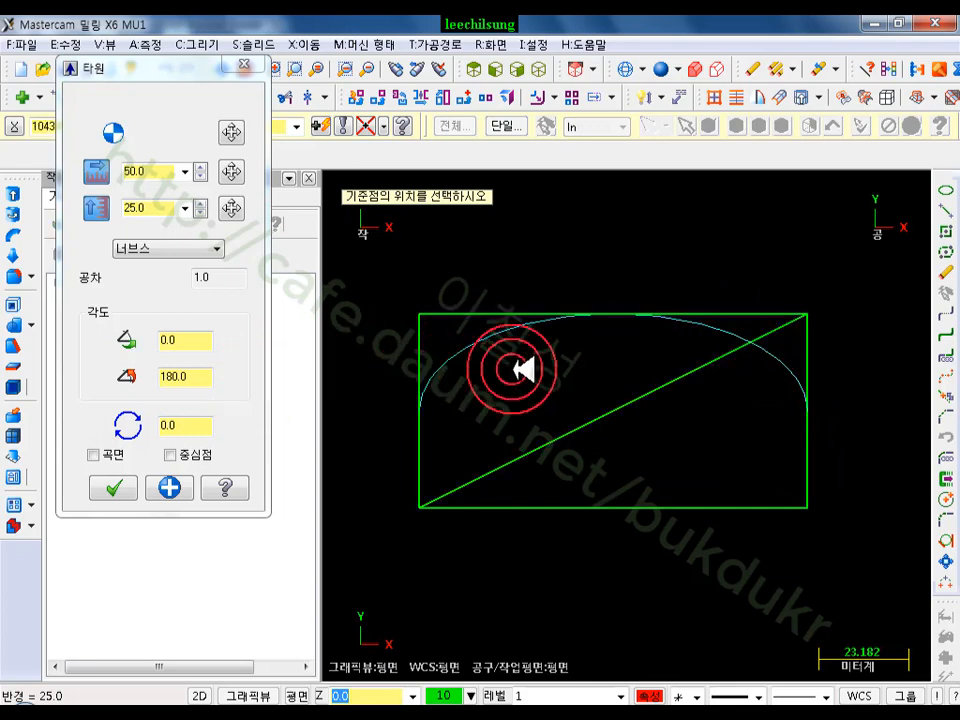
Set the ellipse's start angle to 90 degrees and its end angle to 270 degrees
{"action": "left_click", "coordinate": [174, 377]}
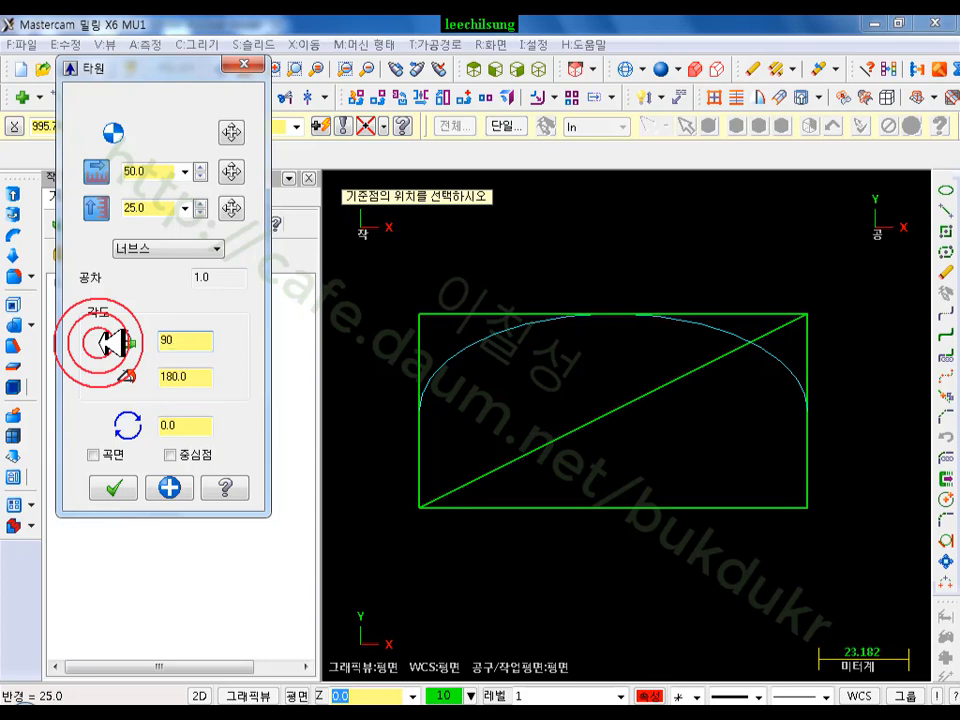
{"action": "left_click", "coordinate": [200, 376]}
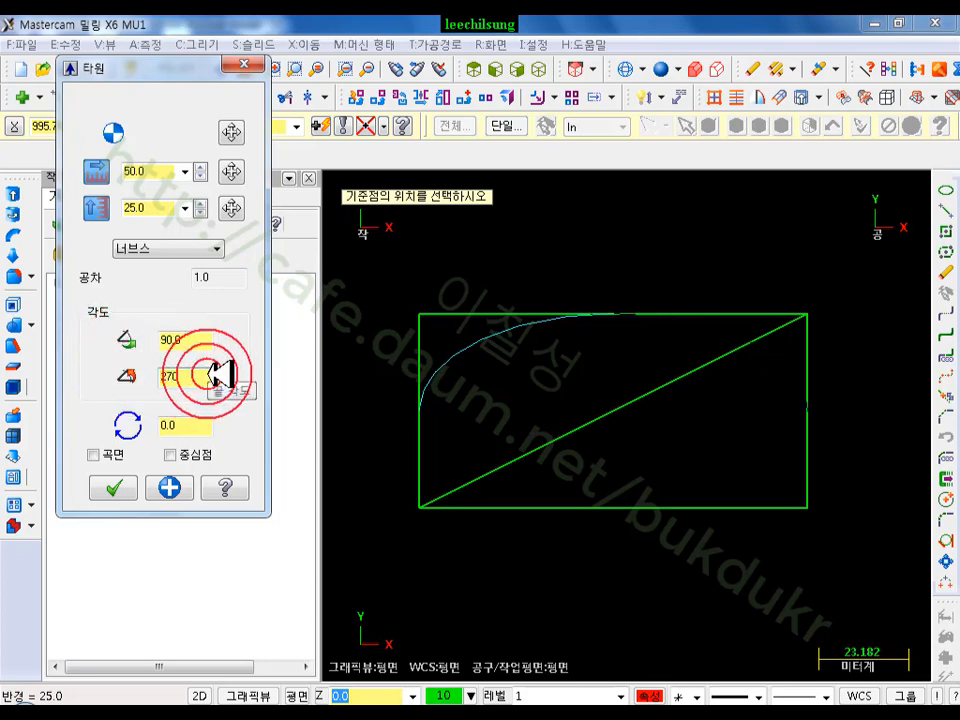
{"action": "type", "text": "270"}
{"action": "key", "text": "Return"}
{"action": "scroll", "coordinate": [621, 467], "scroll_direction": "up", "scroll_amount": 2}
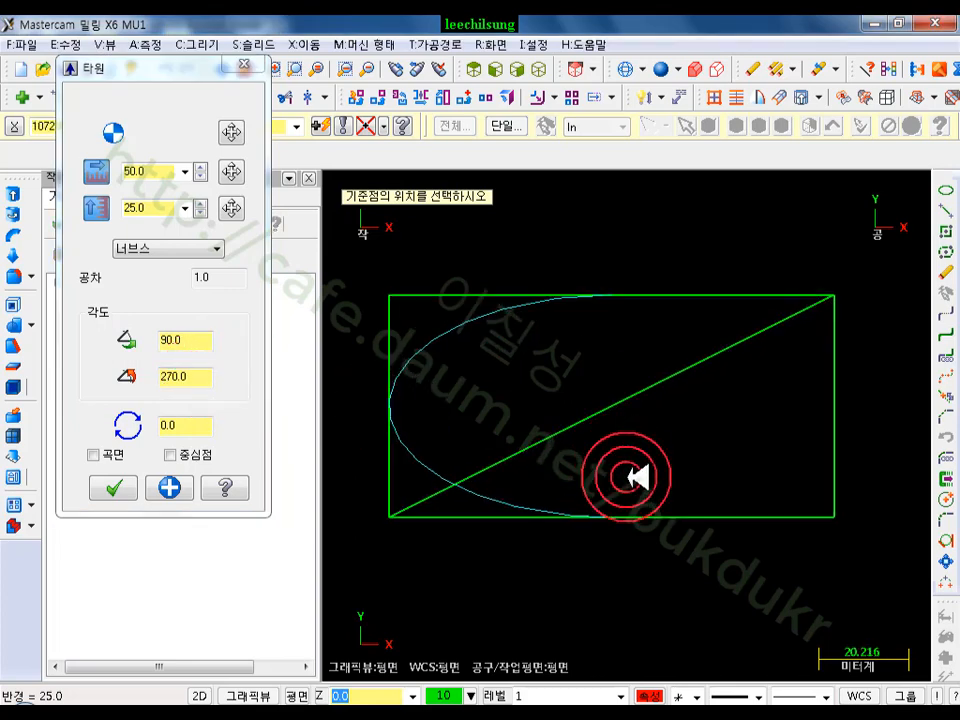
Rotate the half ellipse by 45 degrees about its center
{"action": "left_click", "coordinate": [186, 425]}
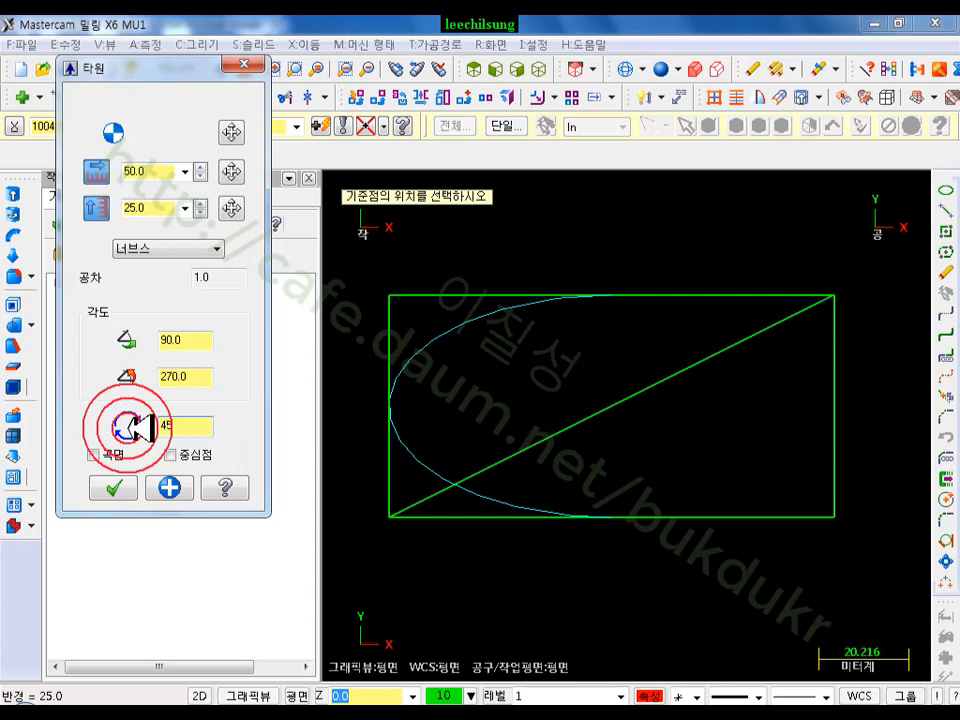
{"action": "type", "text": "45"}
{"action": "key", "text": "Return"}
{"action": "scroll", "coordinate": [668, 585], "scroll_direction": "down", "scroll_amount": 1}
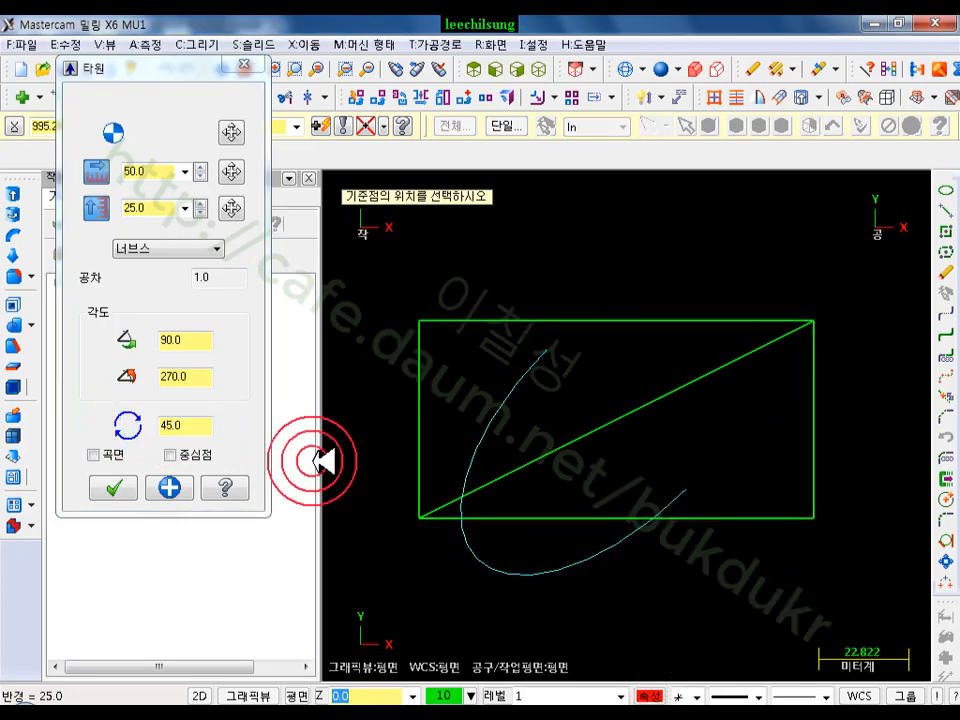
Leave surface creation off and enable the center point for the rotated half ellipse
{"action": "left_click", "coordinate": [94, 455]}
{"action": "left_click", "coordinate": [95, 453]}
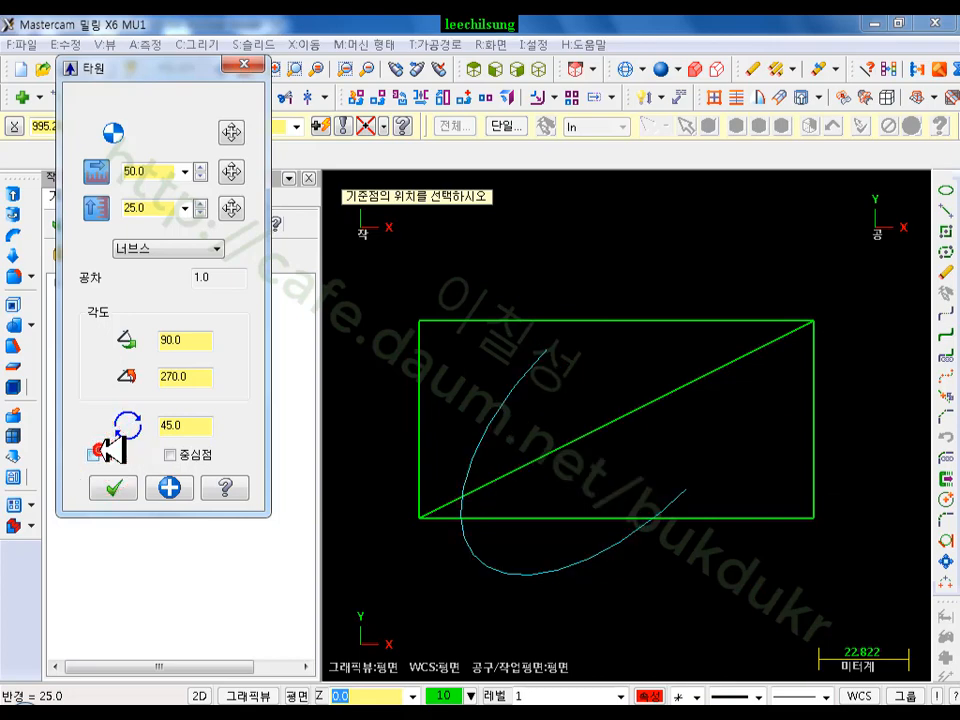
{"action": "left_click", "coordinate": [616, 420]}
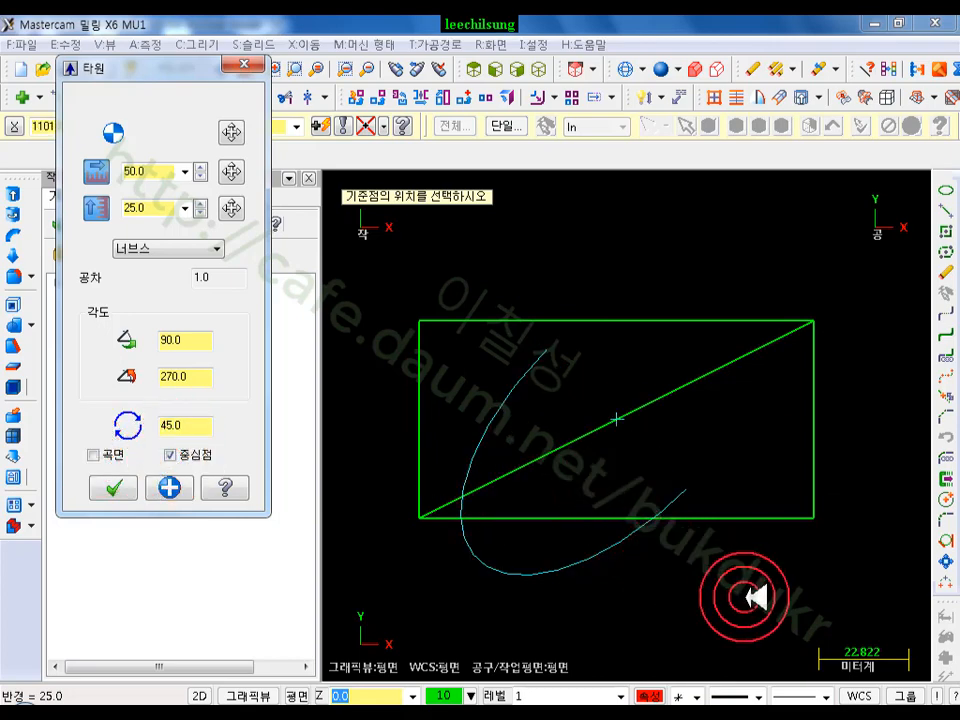
Switch to the PDF textbook in Acrobat Reader, read on to section (5) about drawing a bounding box, and return to Mastercam
{"action": "left_click", "coordinate": [512, 714]}
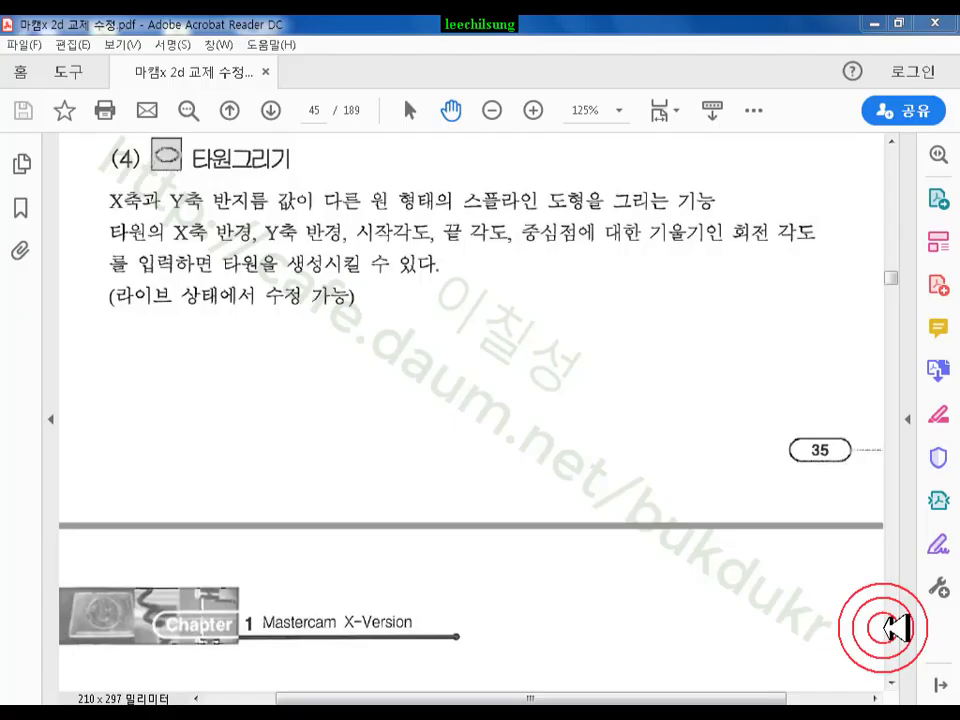
{"action": "mouse_move", "coordinate": [529, 618]}
{"action": "left_mouse_down"}
{"action": "mouse_move", "coordinate": [566, 316]}
{"action": "mouse_move", "coordinate": [563, 228]}
{"action": "left_mouse_up"}
{"action": "left_click_drag", "start_coordinate": [555, 564], "coordinate": [572, 236]}
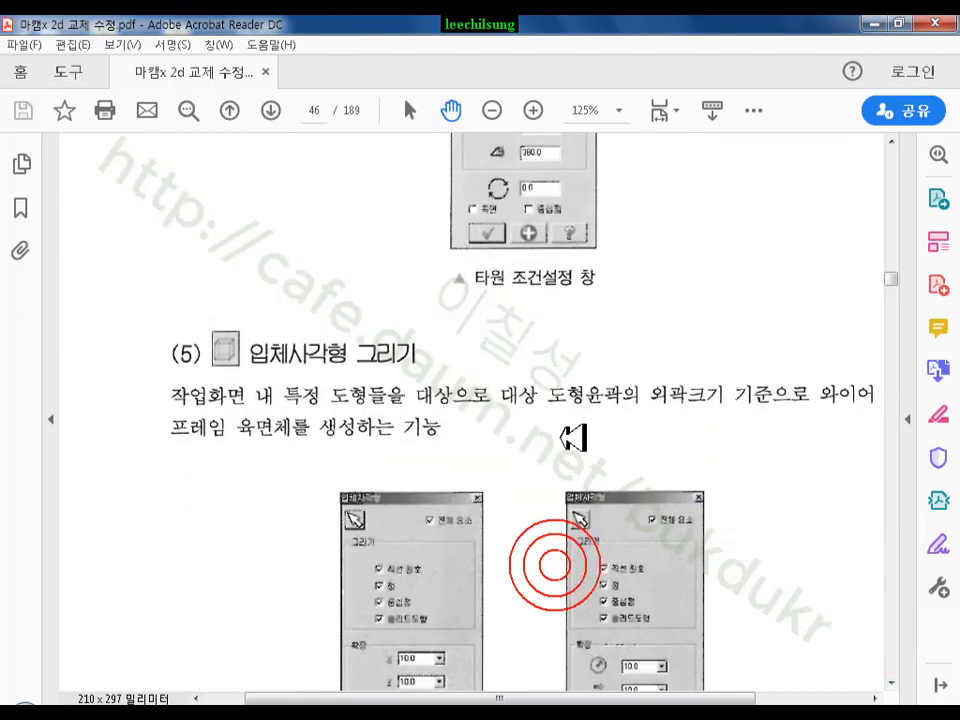
{"action": "left_click_drag", "start_coordinate": [559, 503], "coordinate": [522, 325]}
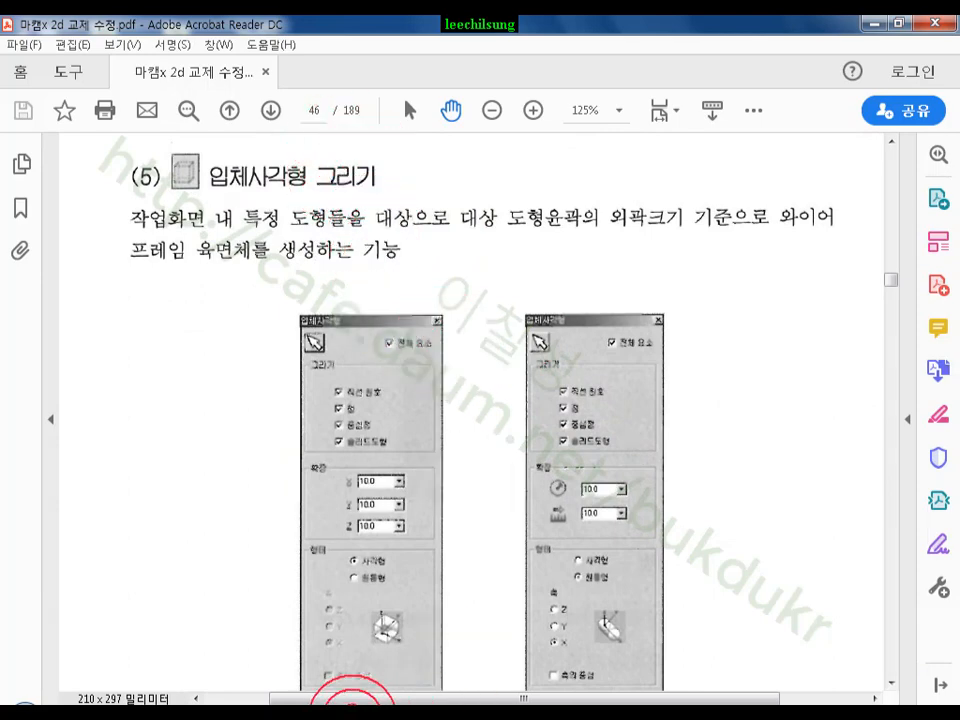
{"action": "left_click", "coordinate": [350, 706]}
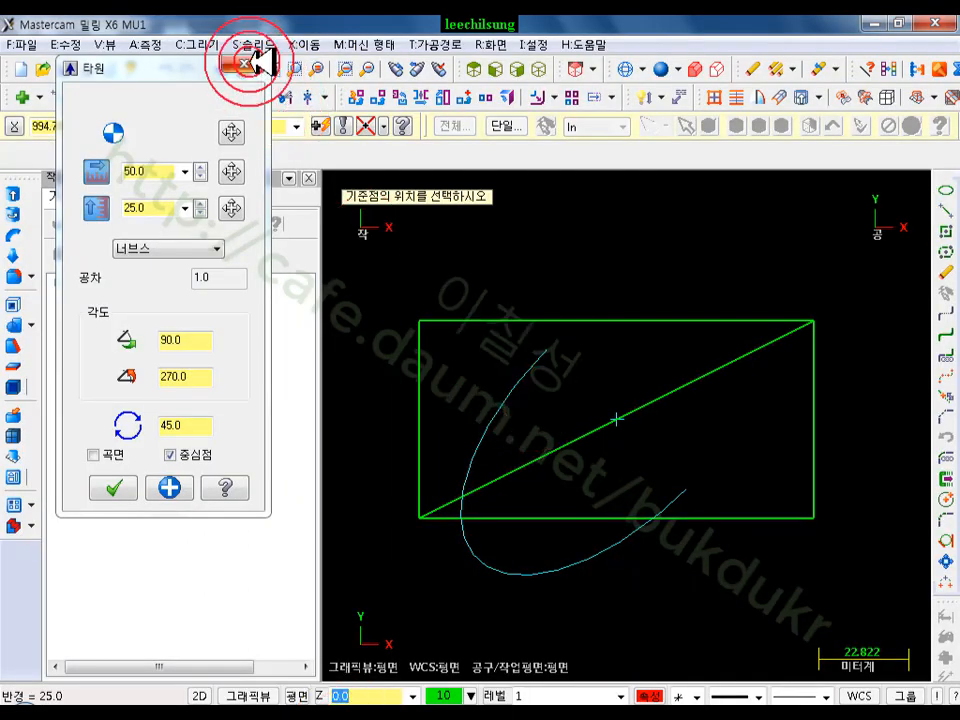
Finish the ellipse command and show all the drawn geometry fitted in the isometric view
{"action": "left_click", "coordinate": [243, 65]}
{"action": "scroll", "coordinate": [574, 214], "scroll_direction": "down", "scroll_amount": 2}
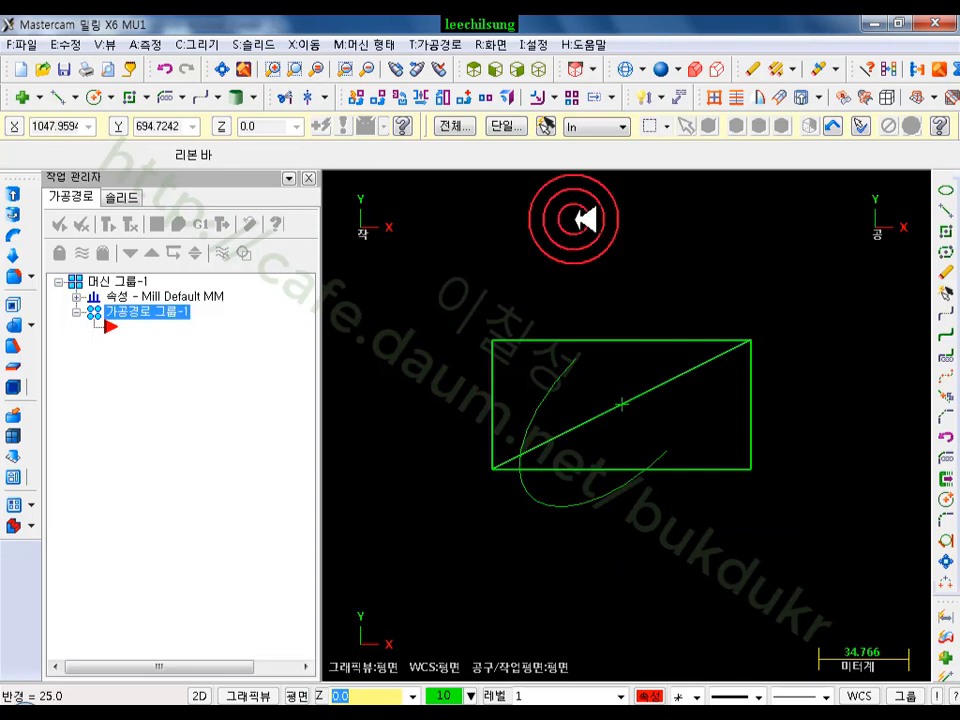
{"action": "left_click", "coordinate": [540, 69]}
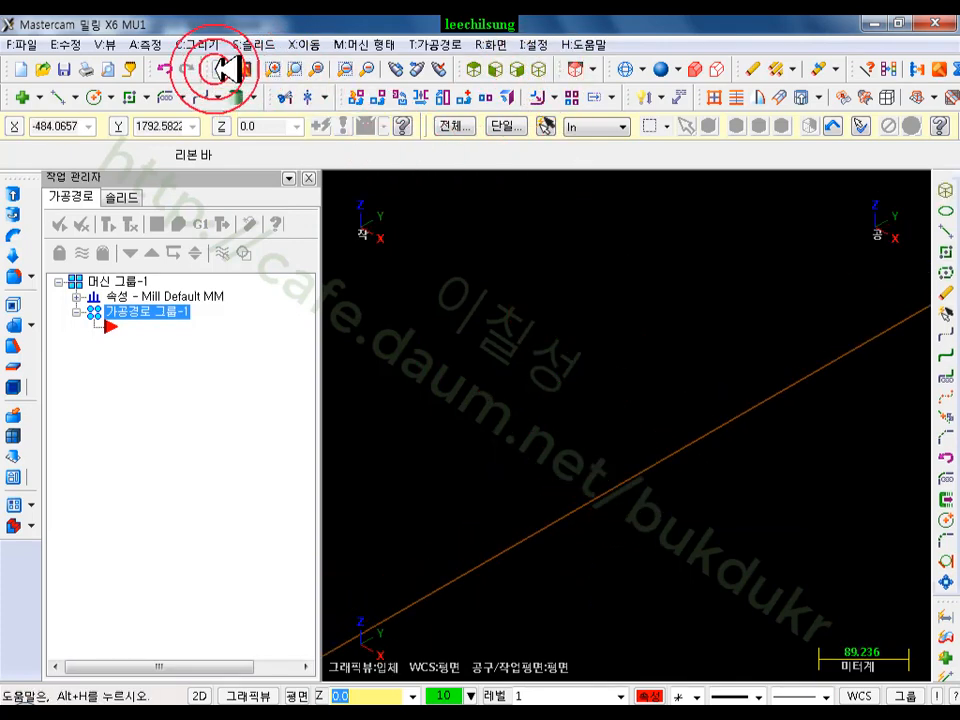
{"action": "left_click", "coordinate": [222, 69]}
{"action": "scroll", "coordinate": [664, 424], "scroll_direction": "down", "scroll_amount": 2}
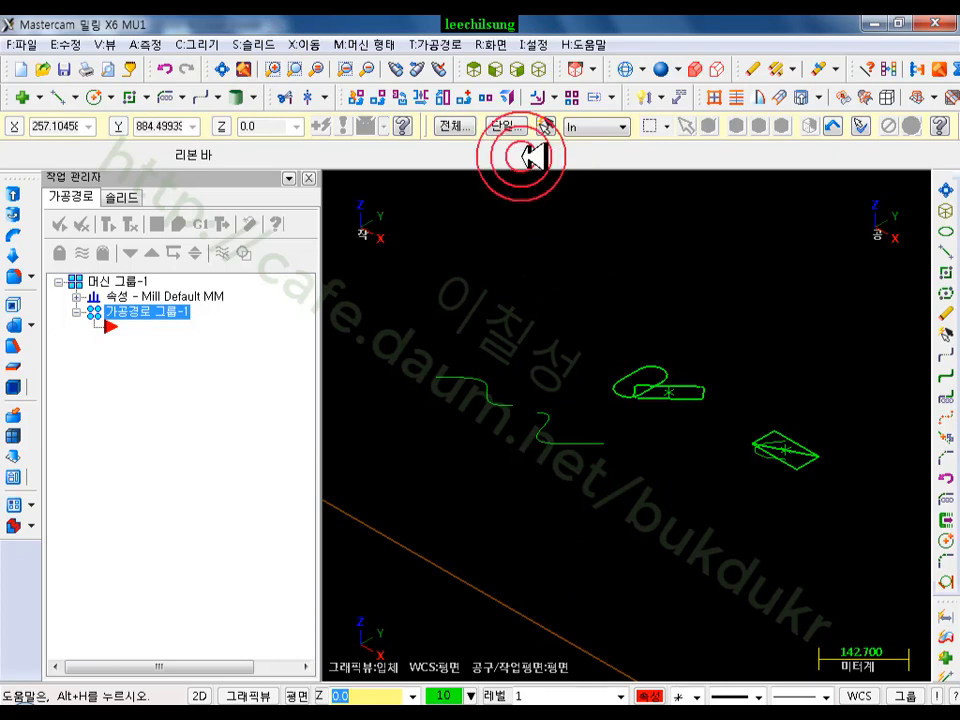
Start opening a file and browse to the Surface Toolpaths folder inside the desktop's MACAM X6 버전 MM단위 샘플파일 folder
{"action": "left_click", "coordinate": [42, 69]}
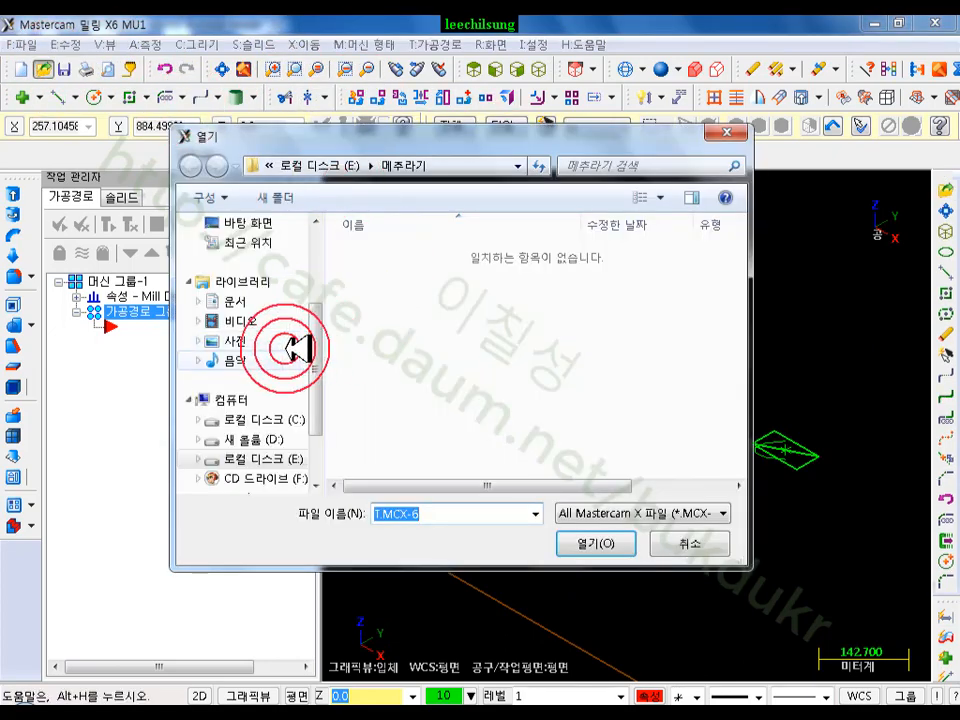
{"action": "left_click", "coordinate": [258, 220]}
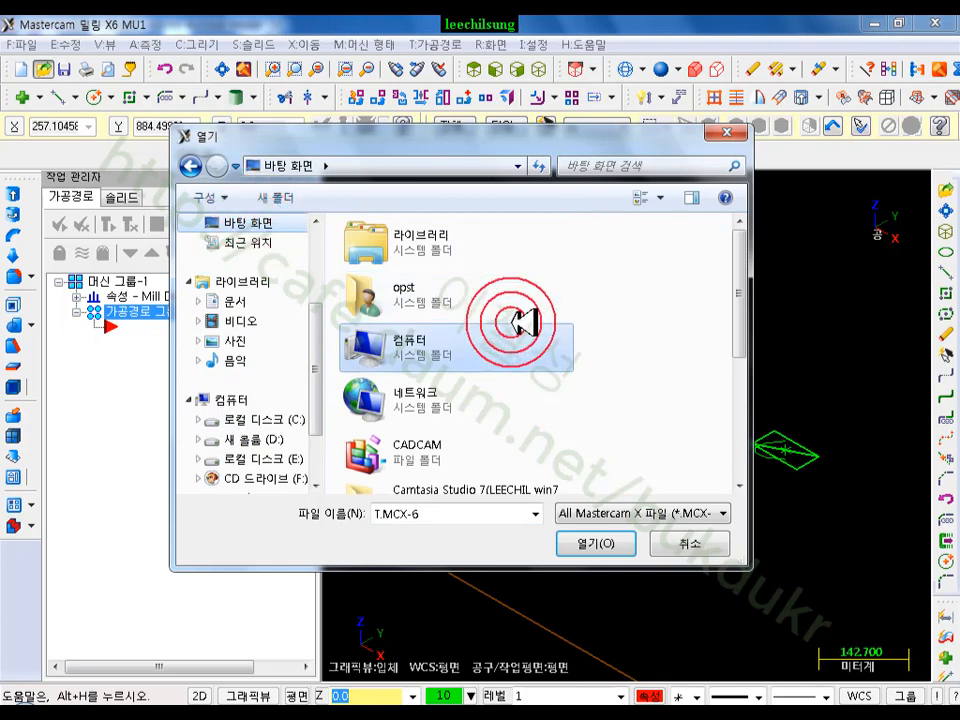
{"action": "scroll", "coordinate": [522, 320], "scroll_direction": "down", "scroll_amount": 2}
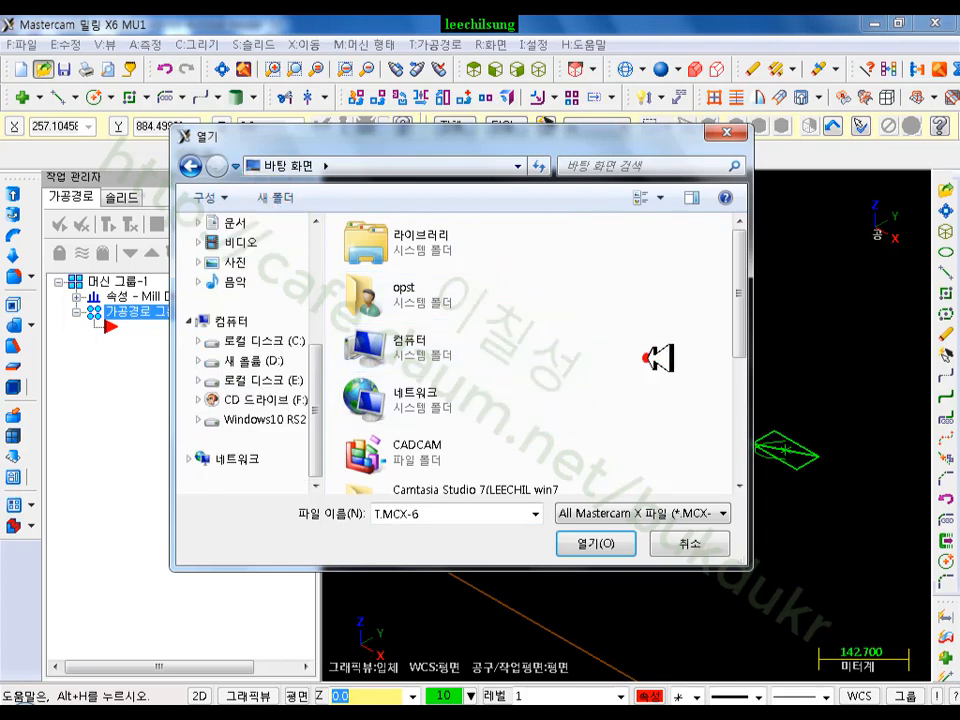
{"action": "scroll", "coordinate": [660, 358], "scroll_direction": "down", "scroll_amount": 3}
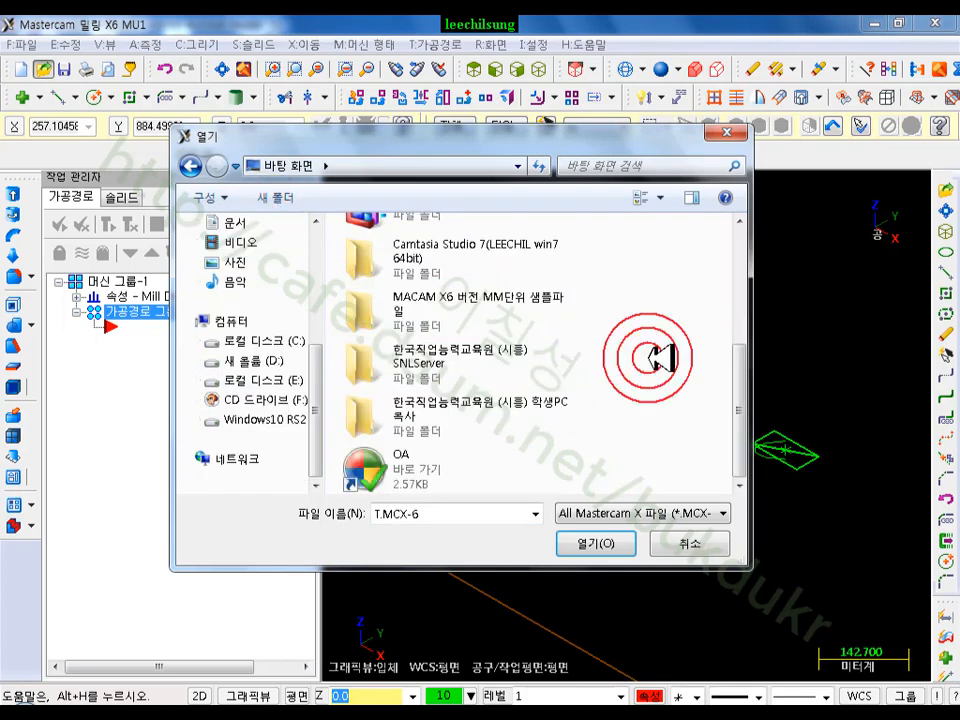
{"action": "double_click", "coordinate": [520, 302]}
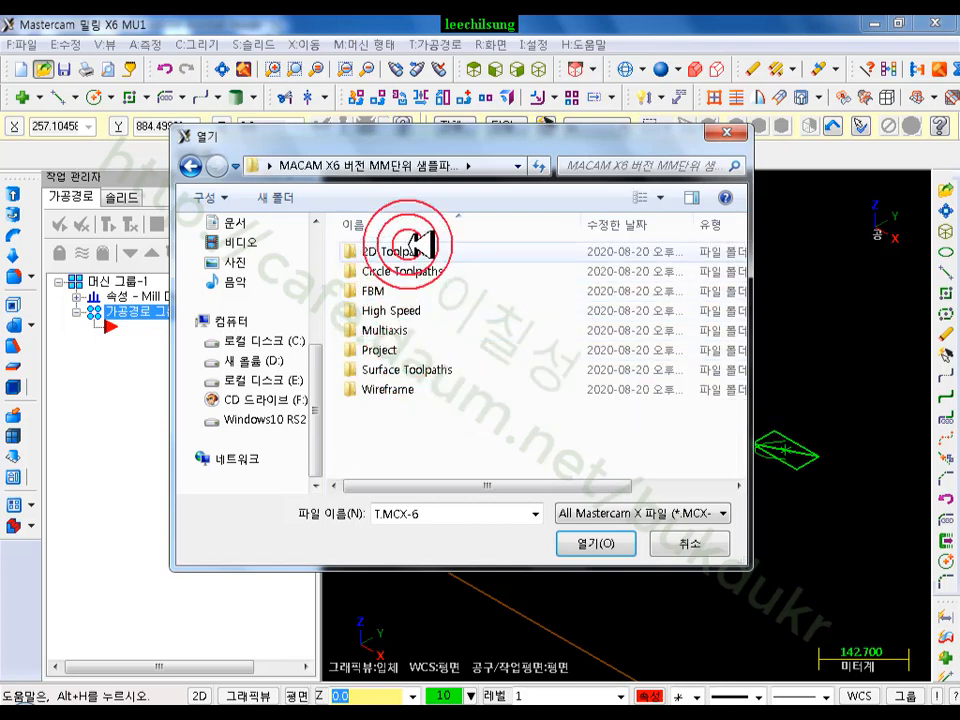
{"action": "double_click", "coordinate": [425, 370]}
Turn on the preview pane and look through the previews of several sample parts in the Surface Toolpaths folder
{"action": "left_click", "coordinate": [484, 327]}
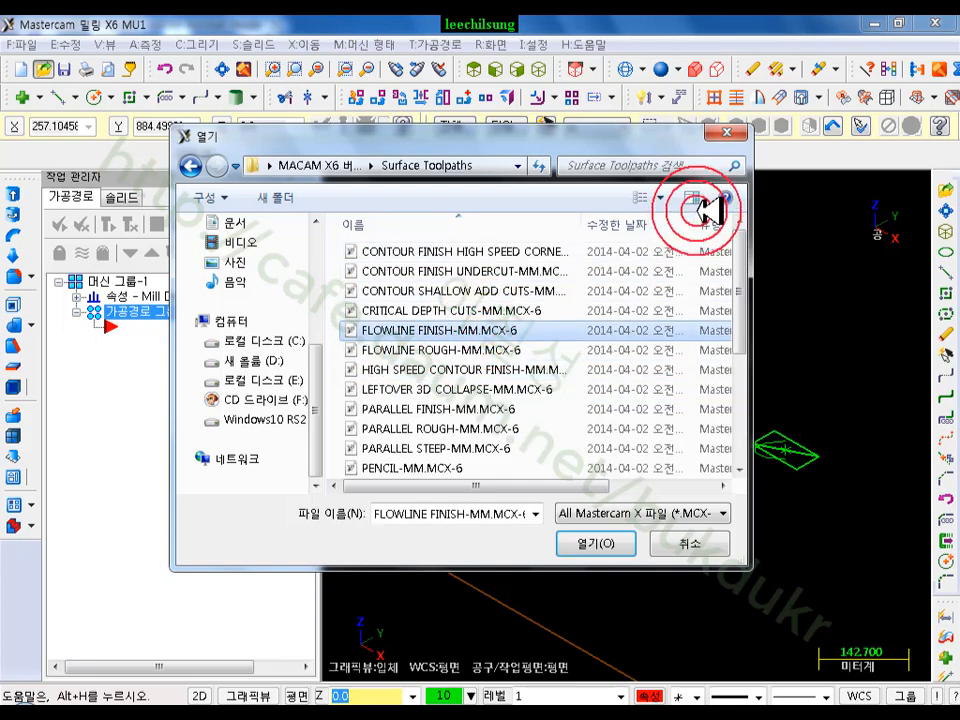
{"action": "left_click", "coordinate": [693, 198]}
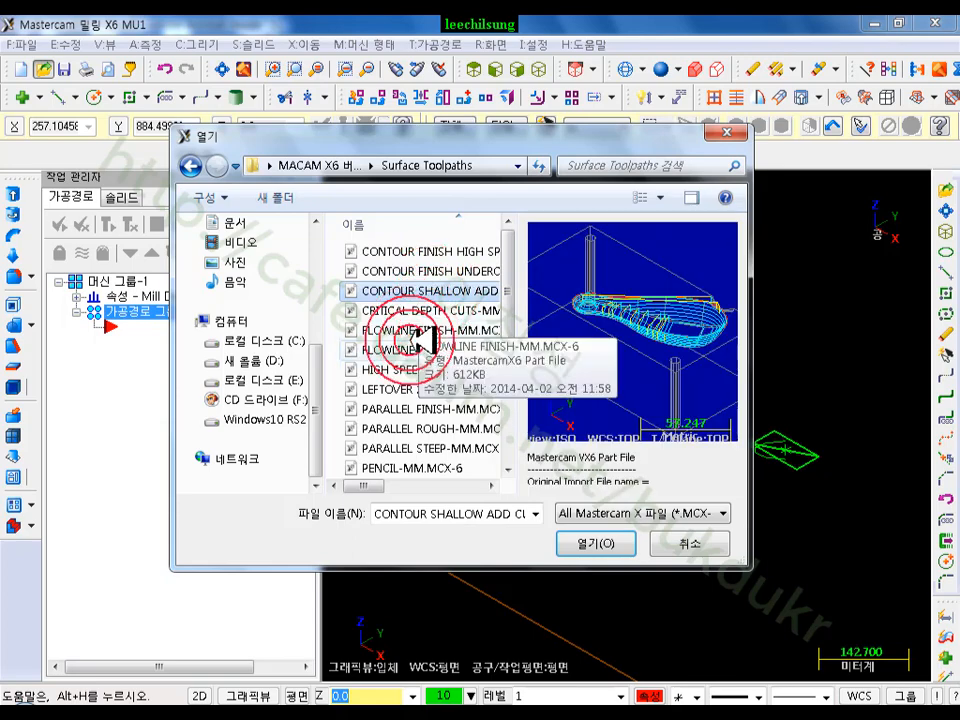
{"action": "left_click", "coordinate": [377, 271]}
{"action": "left_click", "coordinate": [398, 223]}
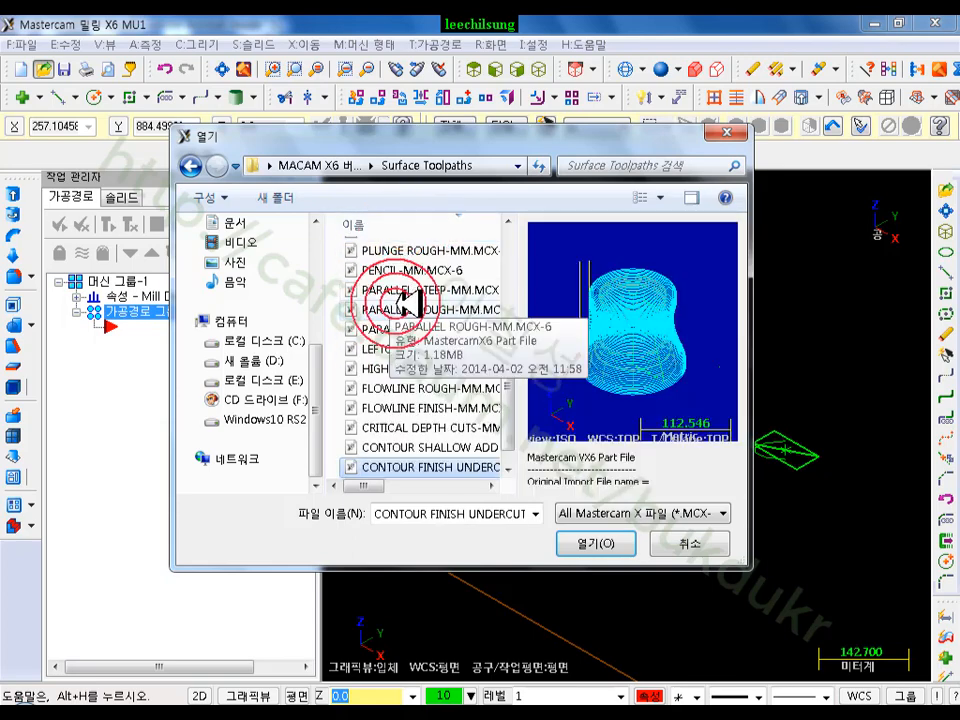
{"action": "left_click", "coordinate": [383, 349]}
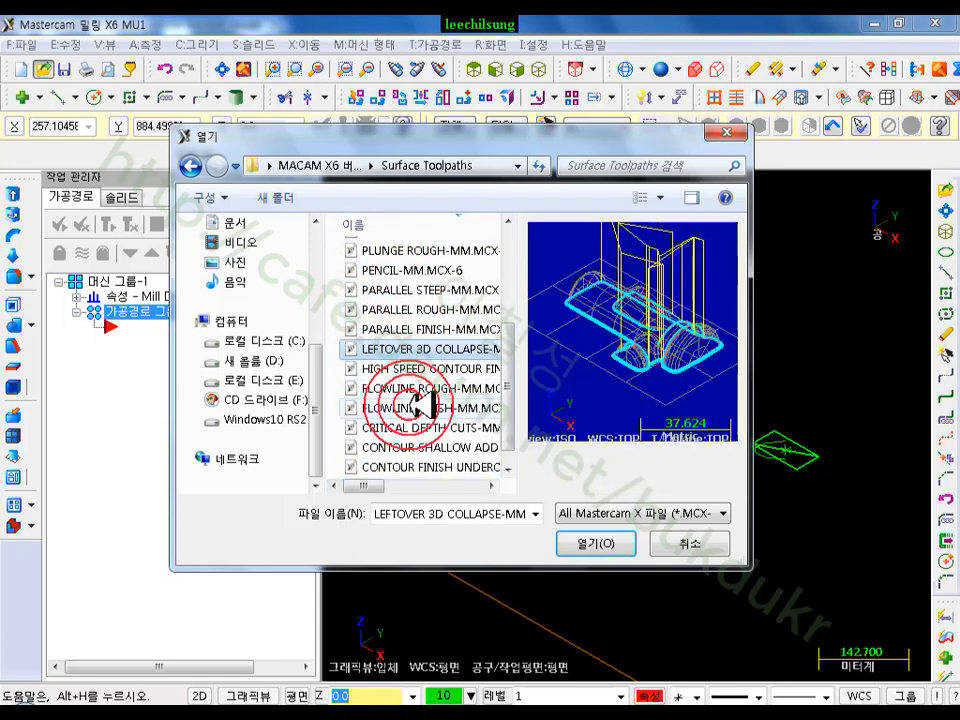
{"action": "left_click", "coordinate": [421, 407]}
{"action": "left_click", "coordinate": [419, 388]}
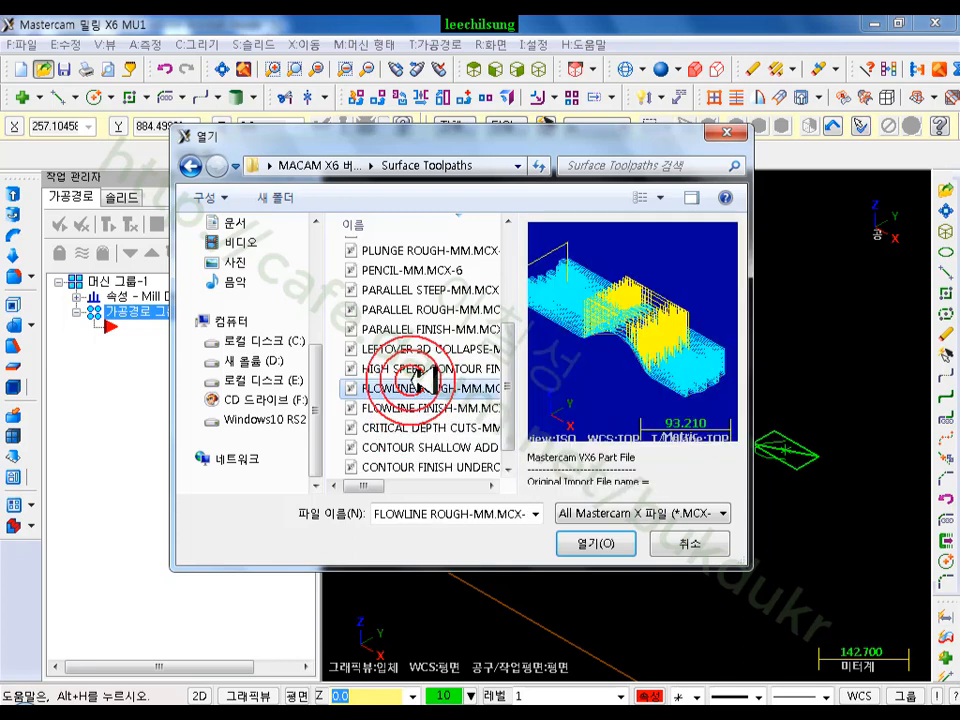
{"action": "left_click", "coordinate": [429, 250]}
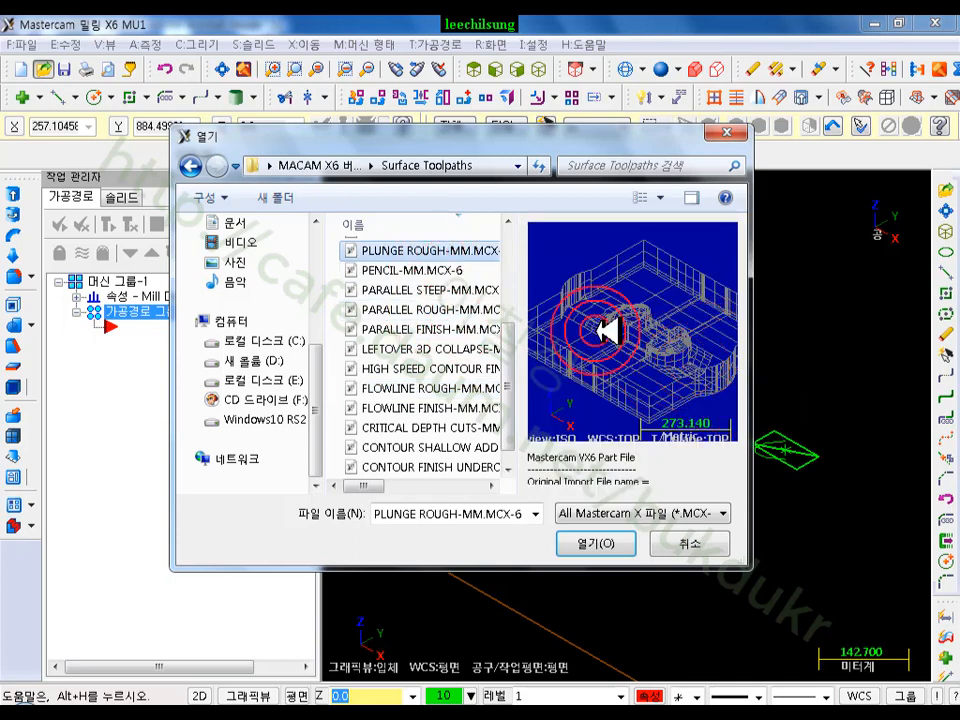
Open the sample part SCALLOP-MM.MCX-6 without saving the changes to the current drawing
{"action": "scroll", "coordinate": [513, 325], "scroll_direction": "up", "scroll_amount": 3}
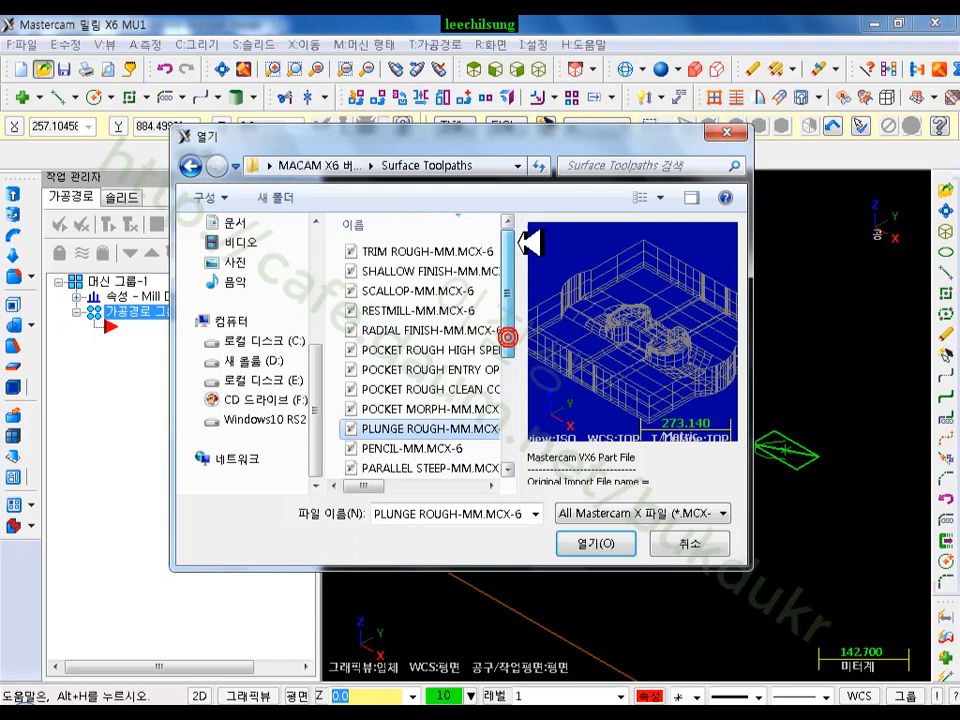
{"action": "left_click", "coordinate": [466, 250]}
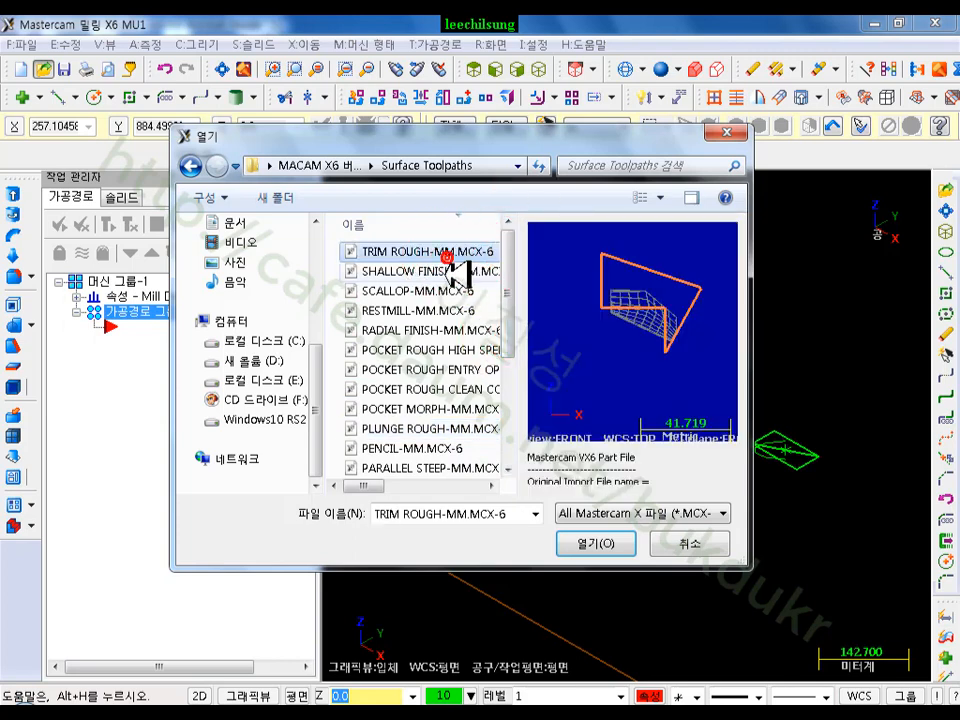
{"action": "left_click", "coordinate": [439, 271]}
{"action": "left_click", "coordinate": [452, 291]}
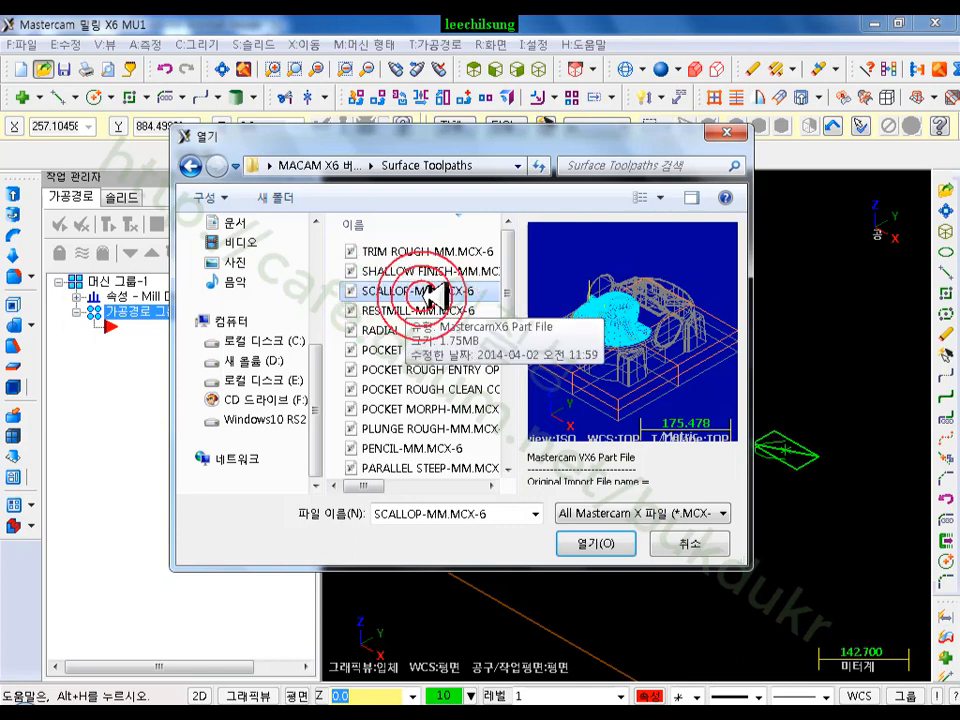
{"action": "left_click", "coordinate": [606, 542]}
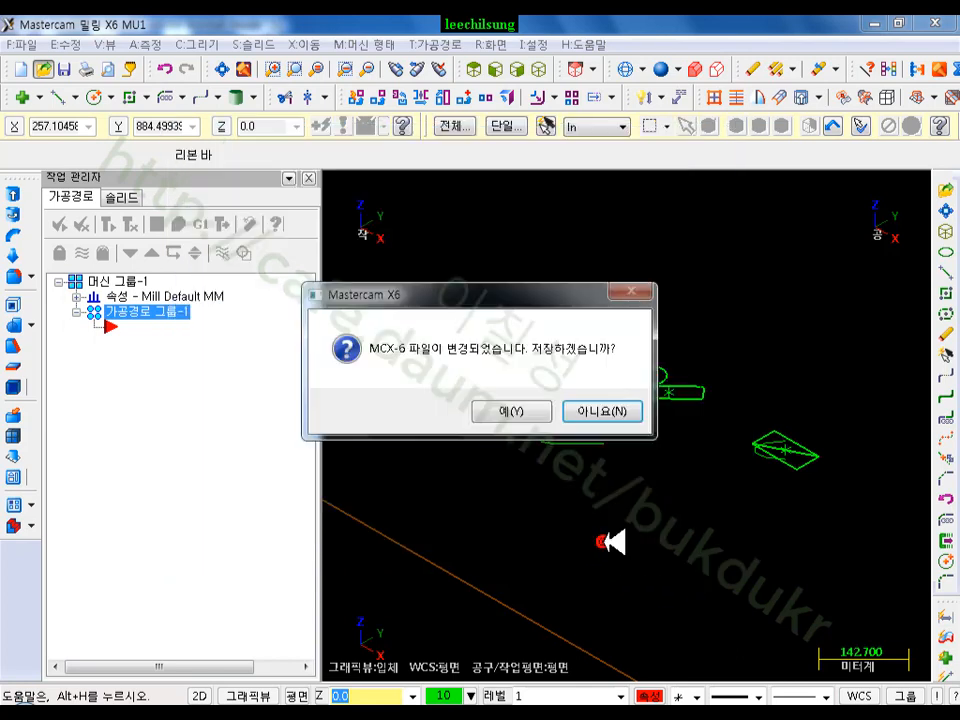
{"action": "left_click", "coordinate": [604, 411]}
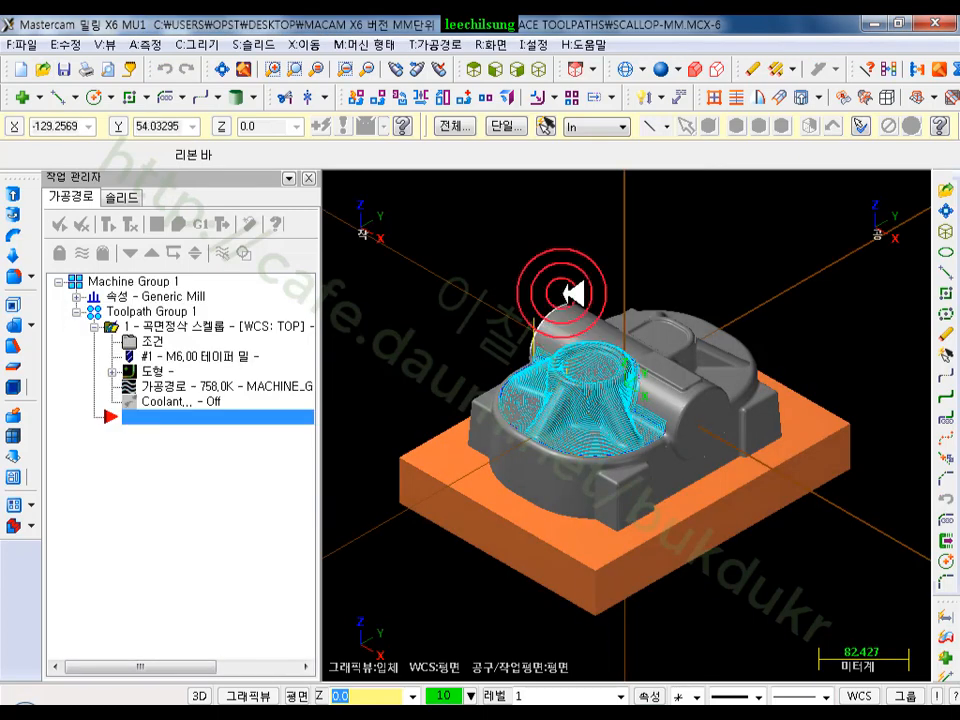
Hide the toolpath display, close the operations manager and show the whole part fitted in the isometric view
{"action": "middle_click_drag", "start_coordinate": [582, 383], "coordinate": [727, 337]}
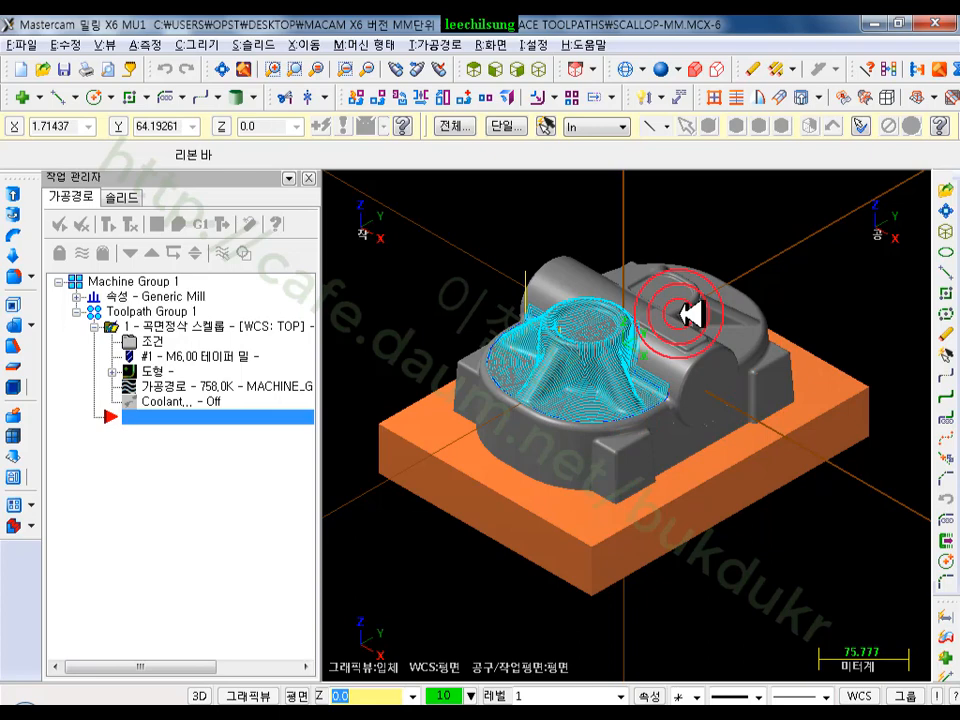
{"action": "key", "text": "alt+t"}
{"action": "middle_click_drag", "start_coordinate": [681, 314], "coordinate": [631, 232]}
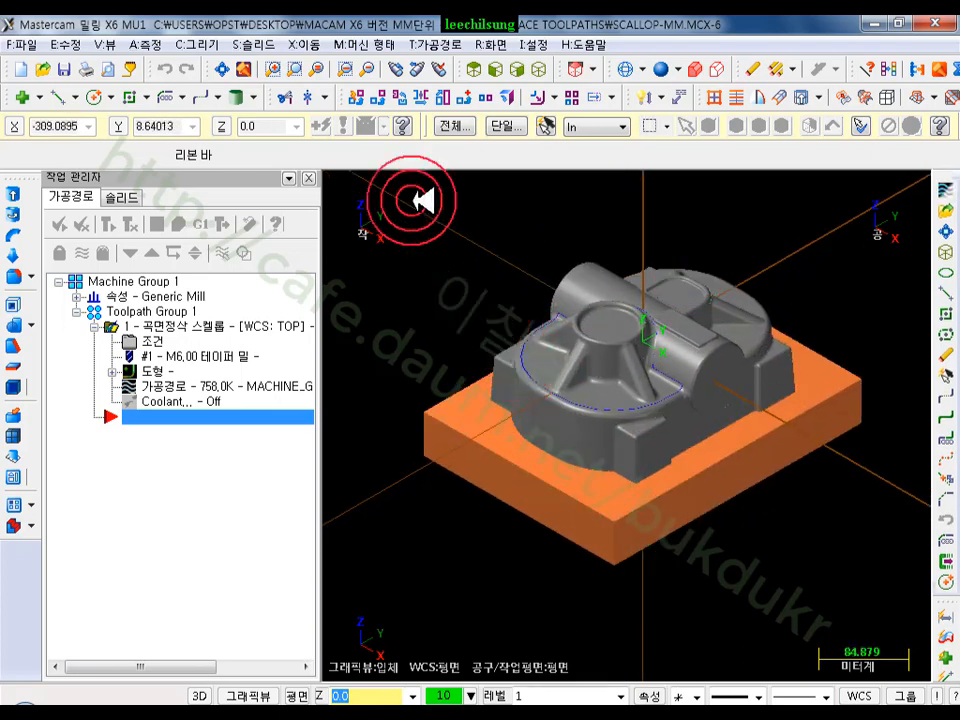
{"action": "left_click", "coordinate": [308, 178]}
{"action": "middle_click_drag", "start_coordinate": [400, 320], "coordinate": [536, 326]}
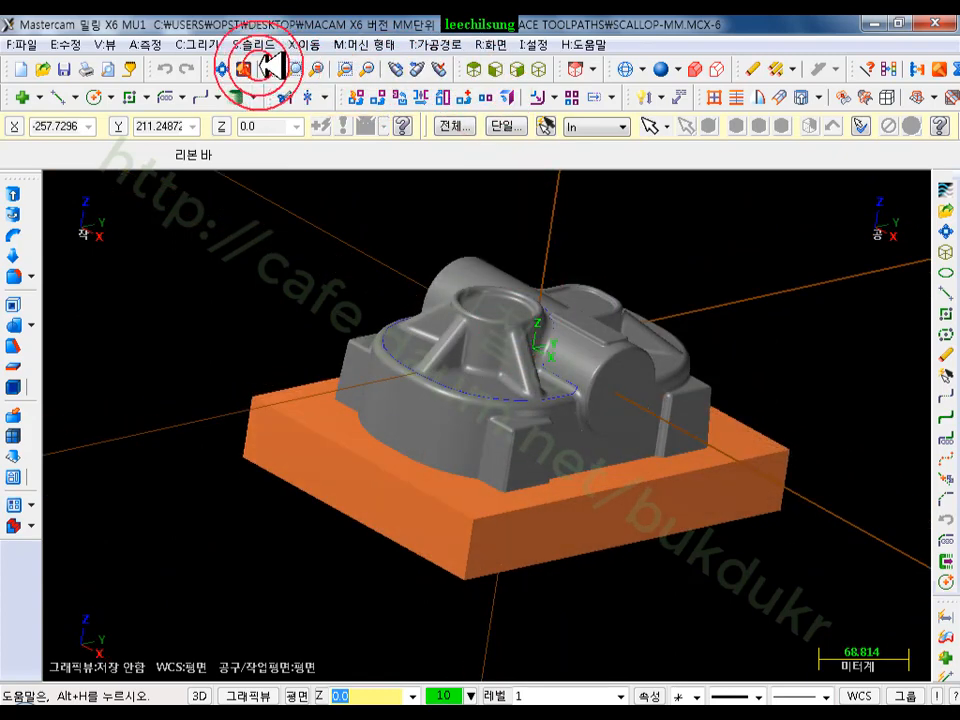
{"action": "left_click", "coordinate": [222, 68]}
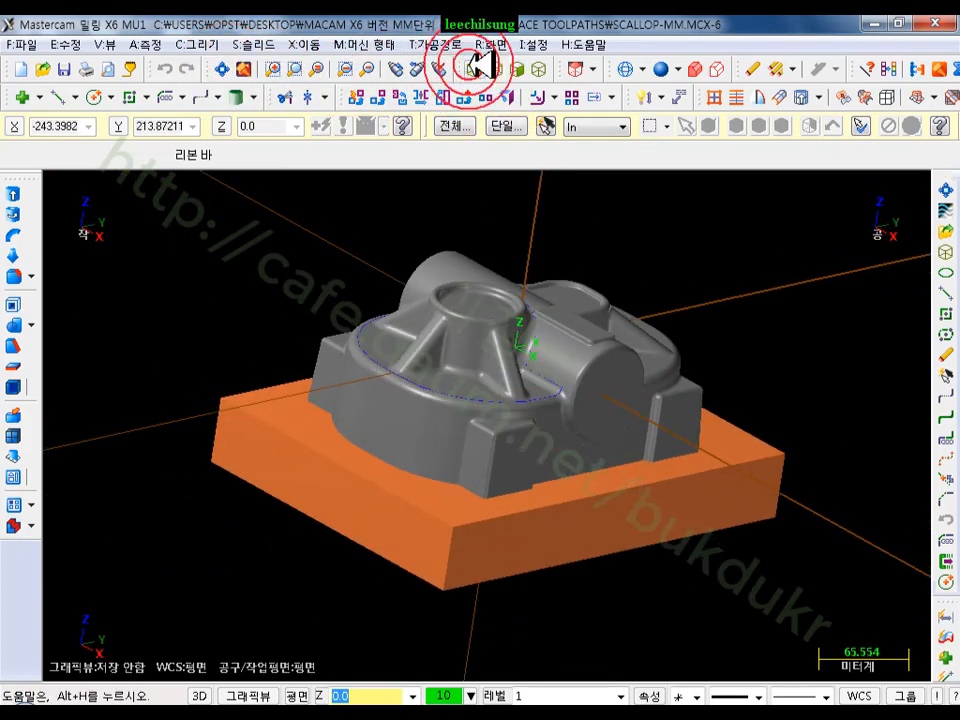
{"action": "left_click", "coordinate": [538, 68]}
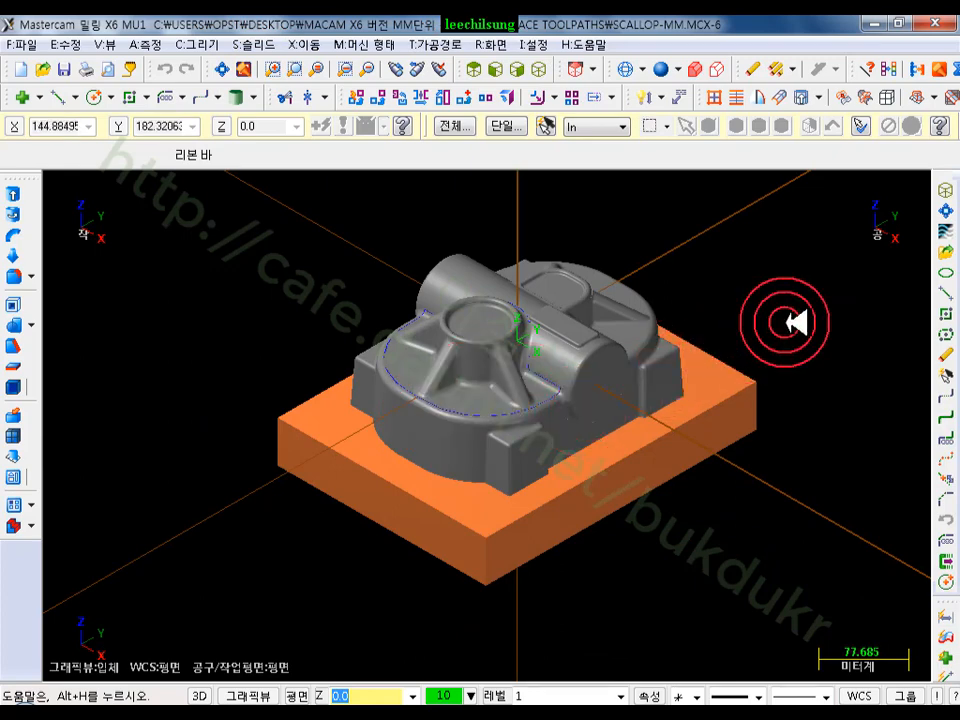
Start the bounding box command for the opened part
{"action": "left_click", "coordinate": [212, 44]}
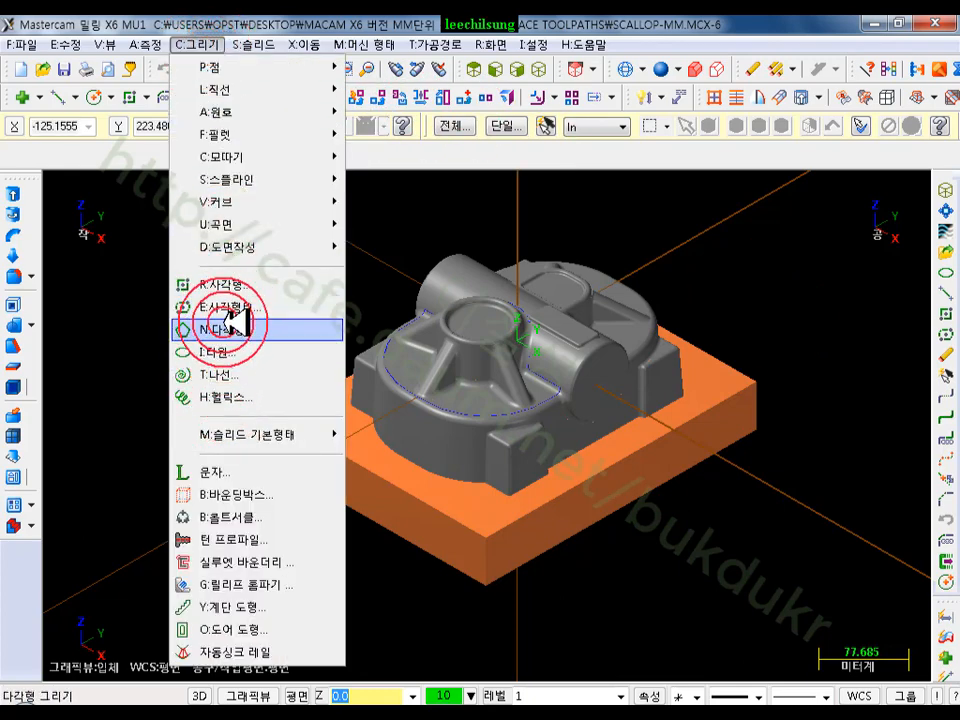
{"action": "left_click", "coordinate": [243, 494]}
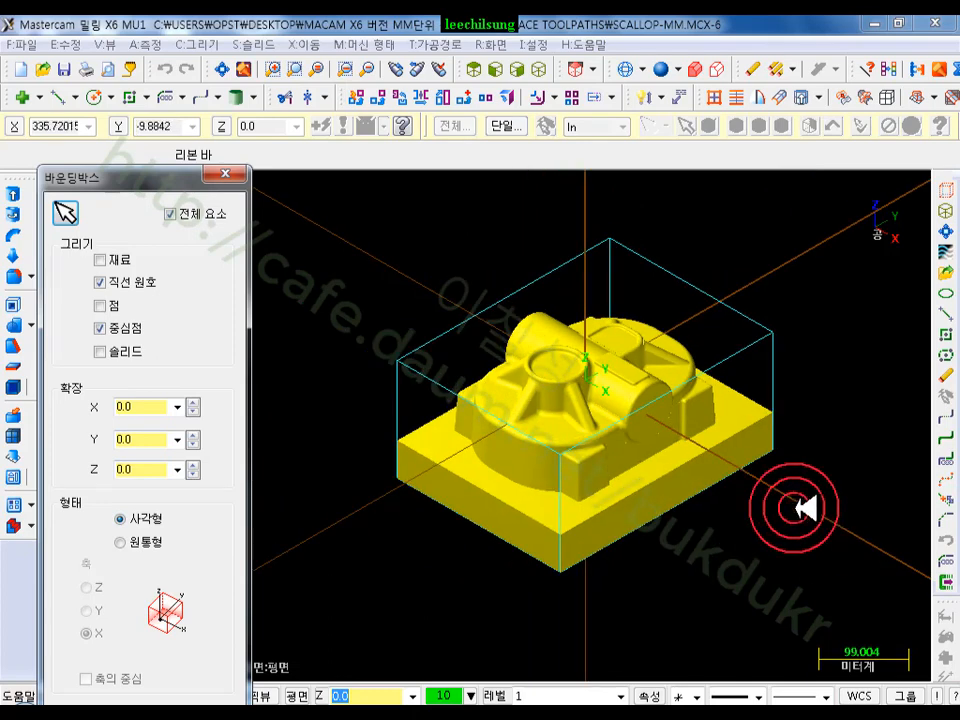
{"action": "left_click", "coordinate": [290, 716]}
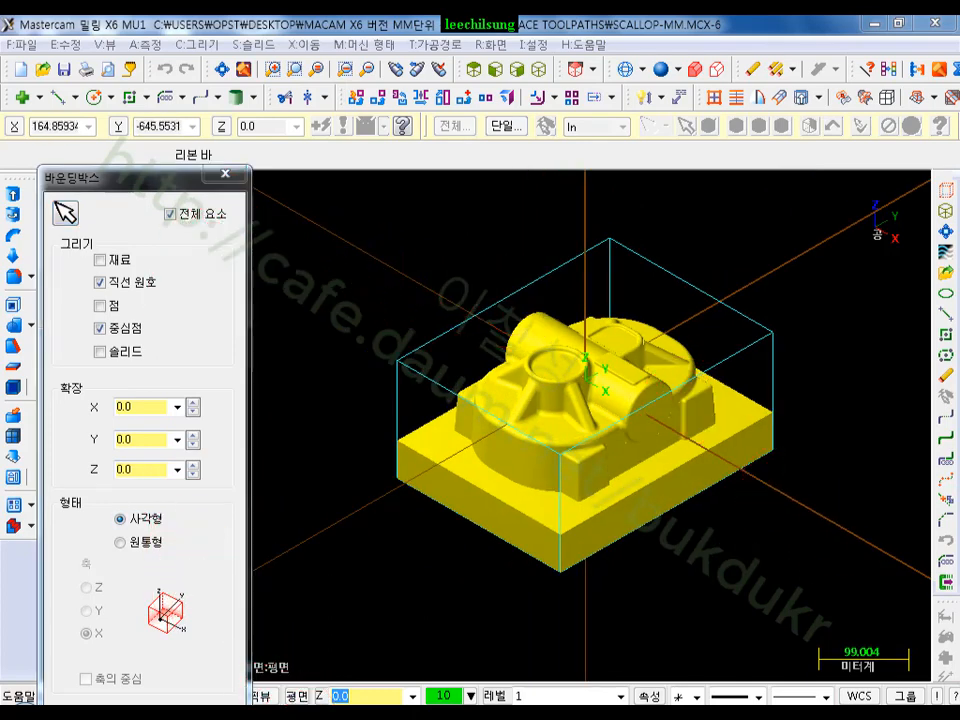
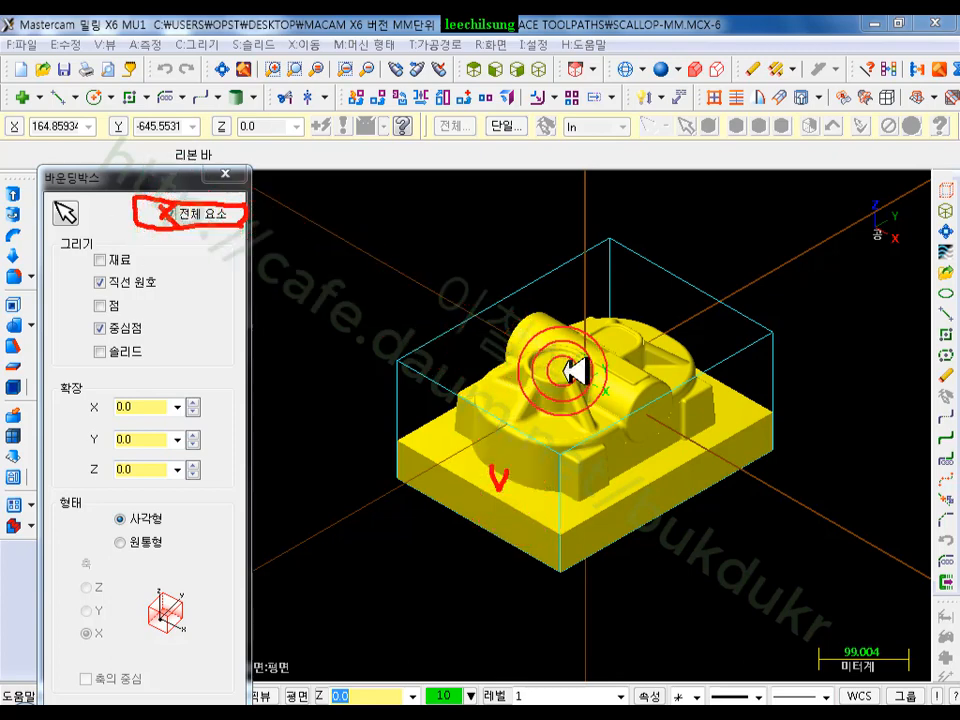
{"action": "mouse_move", "coordinate": [541, 344]}
{"action": "left_mouse_down"}
{"action": "mouse_move", "coordinate": [606, 364]}
{"action": "mouse_move", "coordinate": [578, 398]}
{"action": "left_mouse_up"}
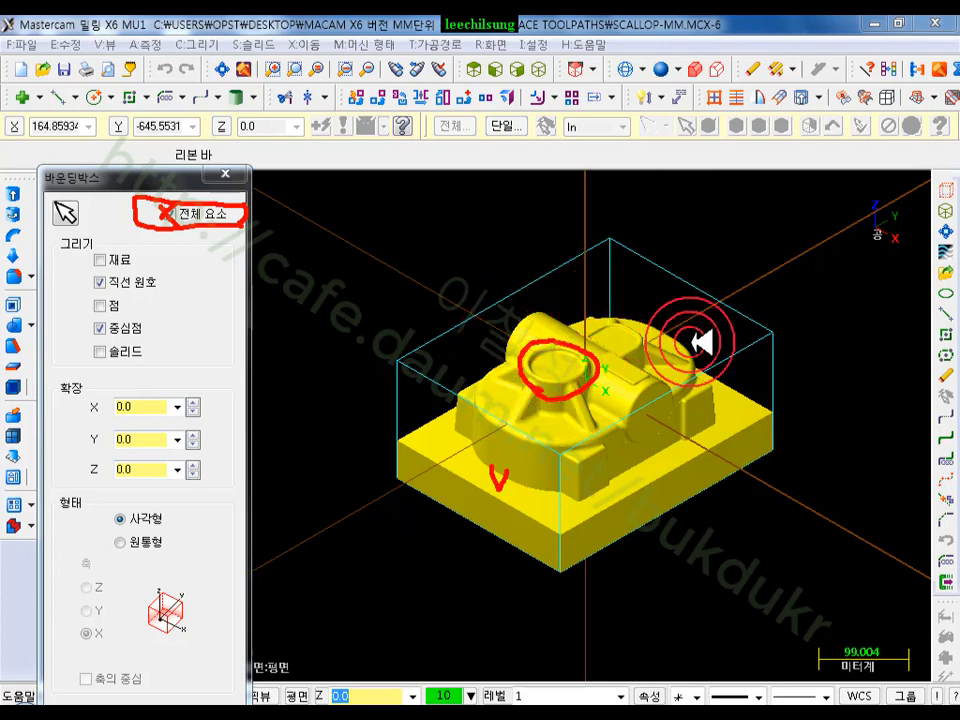
{"action": "right_click", "coordinate": [414, 266]}
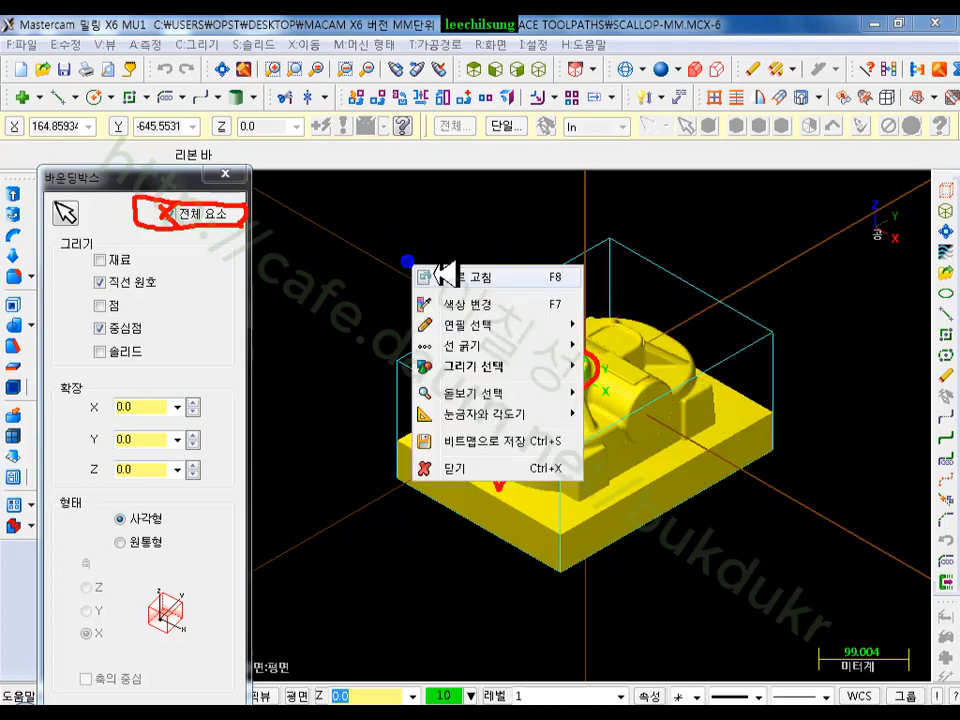
{"action": "left_click", "coordinate": [455, 467]}
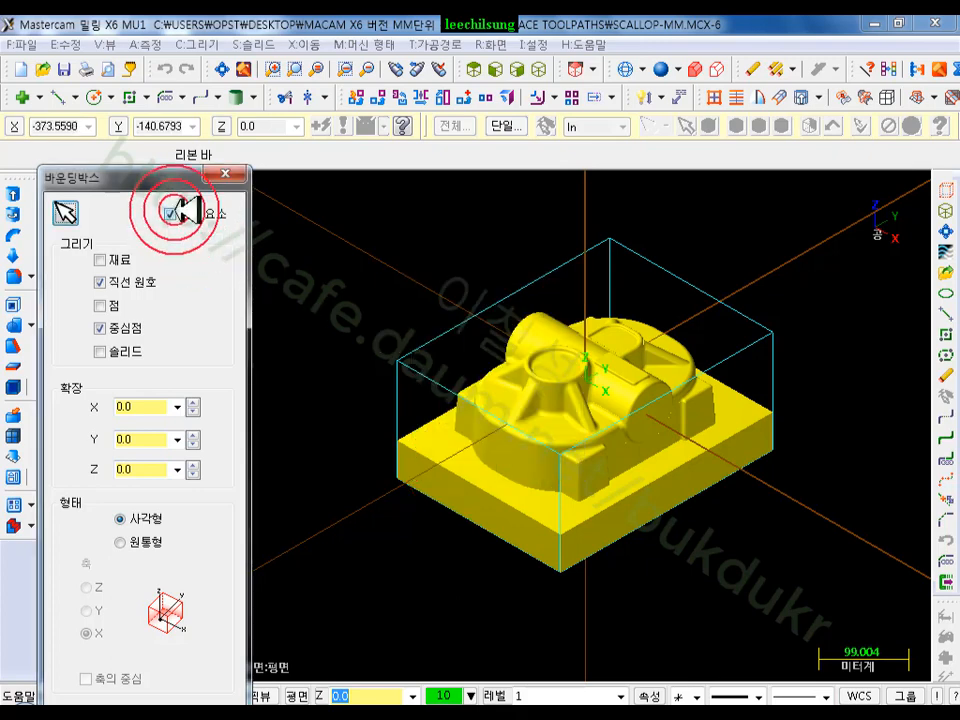
Turn off the bounding box's all-entities option (전체 요소) to choose its geometry manually on the model
{"action": "left_click", "coordinate": [188, 210]}
{"action": "middle_click_drag", "start_coordinate": [592, 472], "coordinate": [574, 525]}
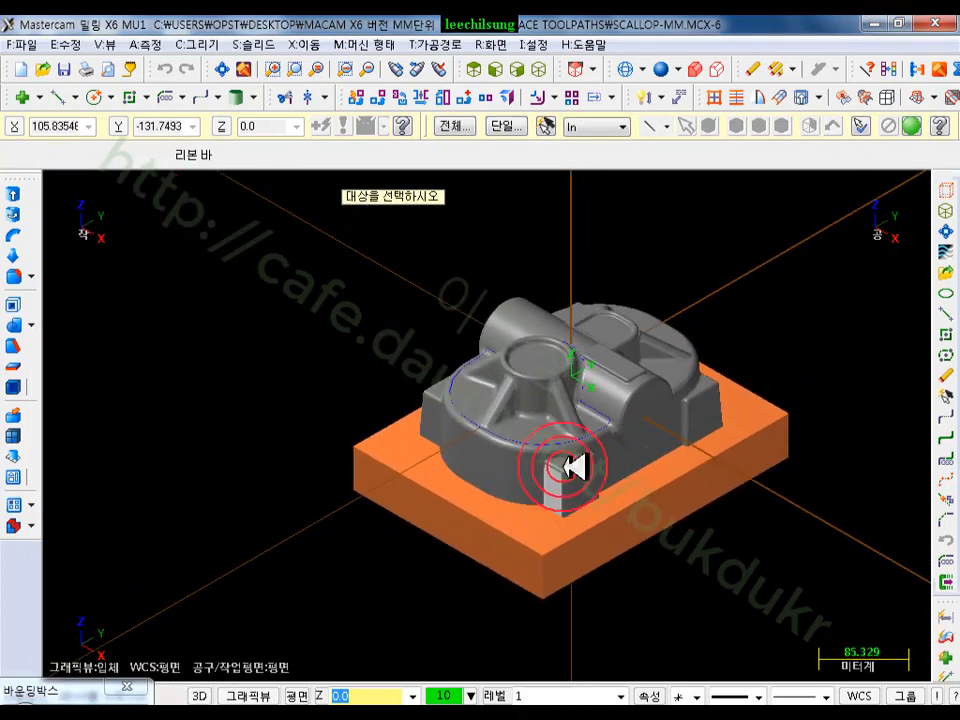
{"action": "middle_click_drag", "start_coordinate": [692, 289], "coordinate": [560, 362]}
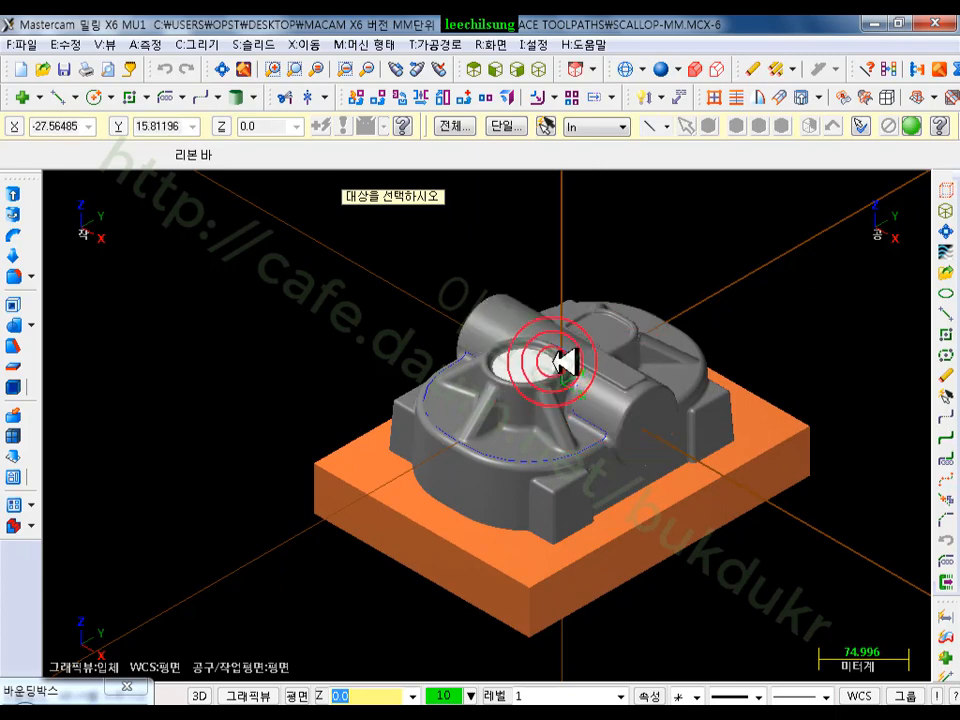
Dock the quick mask toolbar in a separate column so that all its selection filters are accessible
{"action": "left_click", "coordinate": [945, 440]}
{"action": "left_click", "coordinate": [945, 628]}
{"action": "left_click_drag", "start_coordinate": [940, 565], "coordinate": [918, 240]}
{"action": "left_click", "coordinate": [920, 436]}
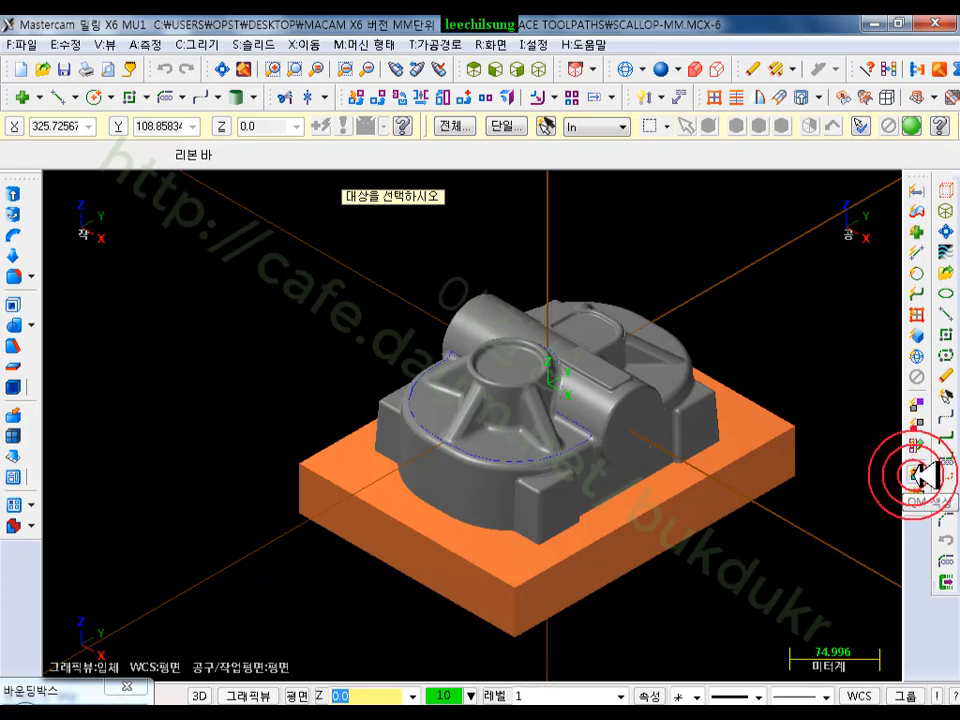
Select all gray entities of color 8 with the color quick mask and accept them as the bounding box geometry
{"action": "left_click", "coordinate": [922, 475]}
{"action": "left_click", "coordinate": [165, 481]}
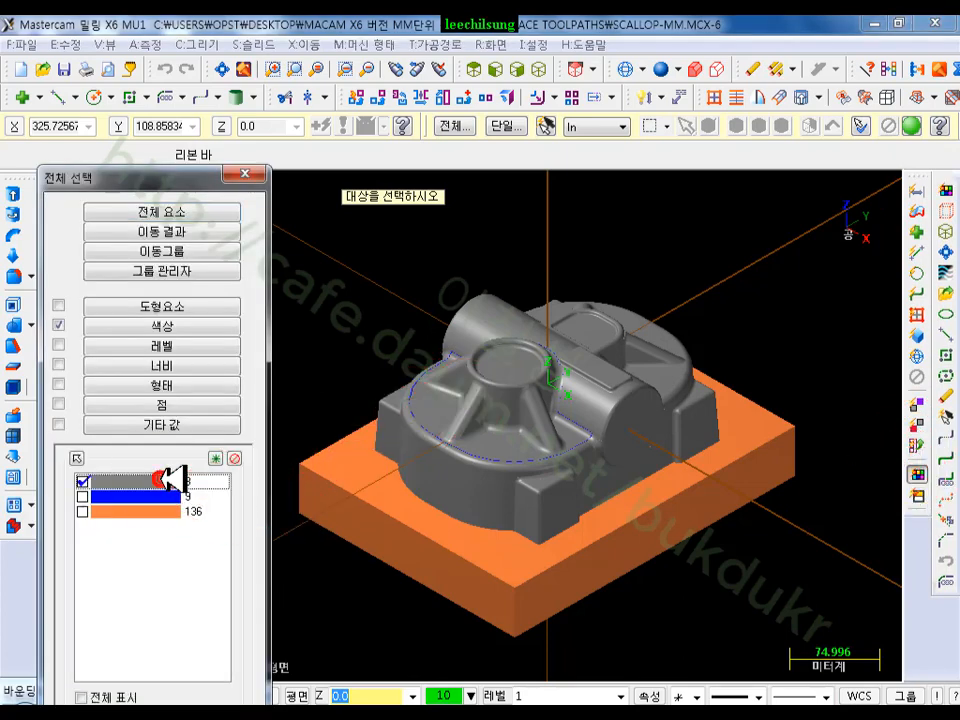
{"action": "left_click_drag", "start_coordinate": [142, 172], "coordinate": [129, 18]}
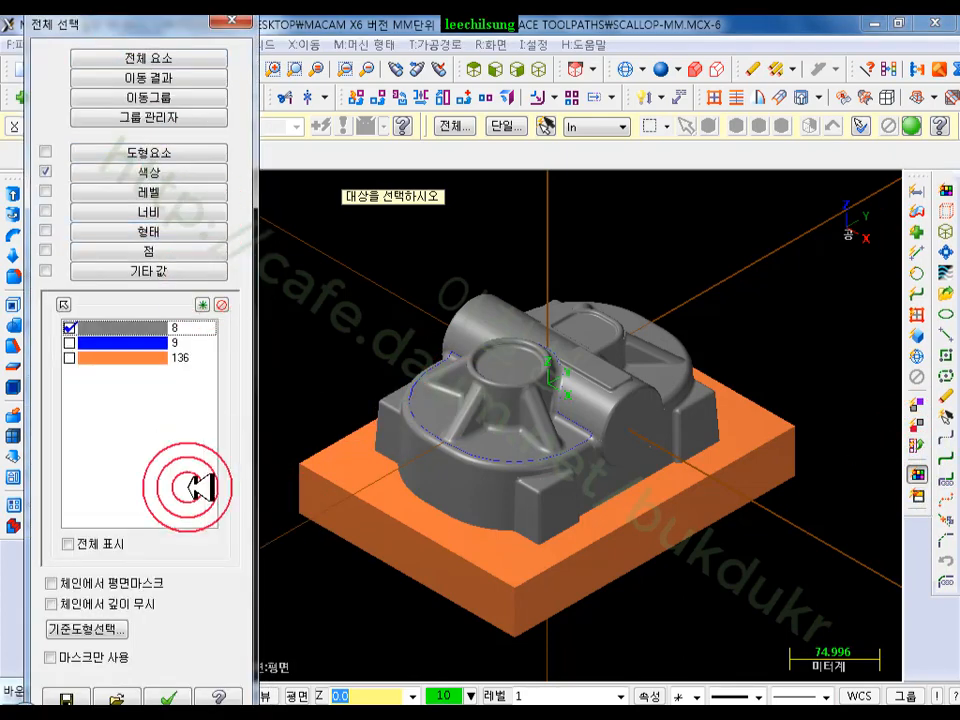
{"action": "left_click", "coordinate": [172, 697]}
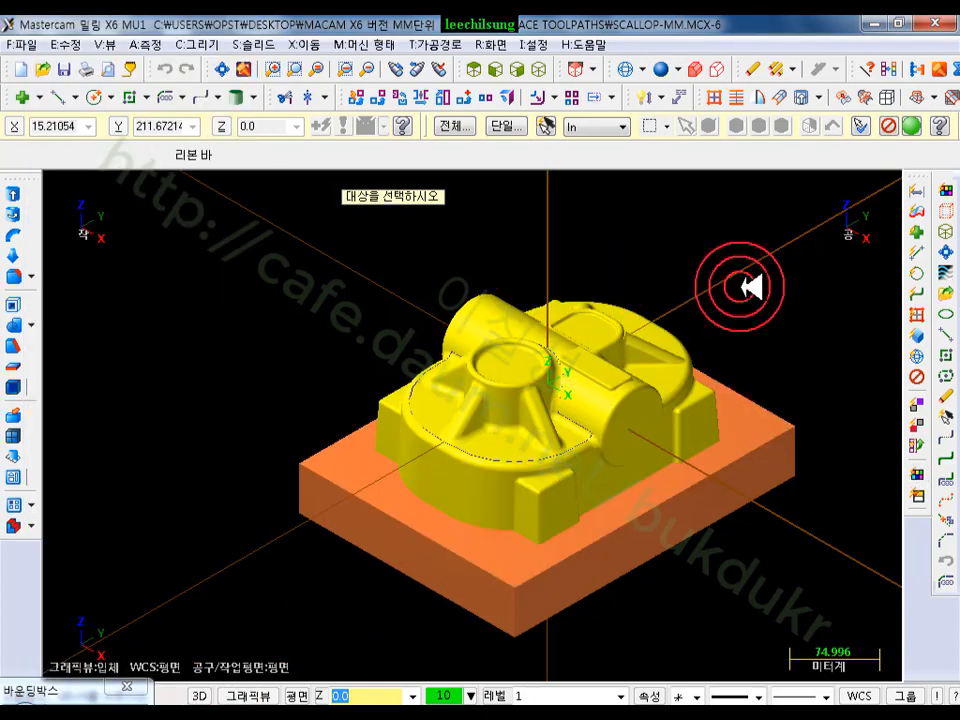
{"action": "key", "text": "Return"}
Examine the bounding box preview around the housing and its base block from above, below and the side
{"action": "scroll", "coordinate": [804, 350], "scroll_direction": "down", "scroll_amount": 2}
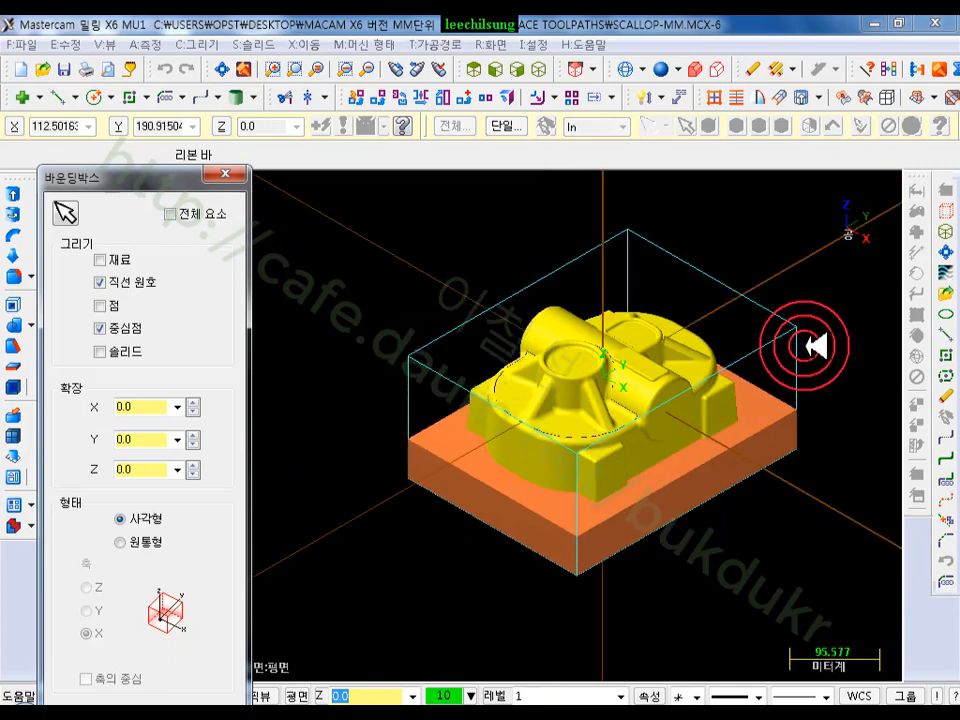
{"action": "scroll", "coordinate": [804, 345], "scroll_direction": "up", "scroll_amount": 1}
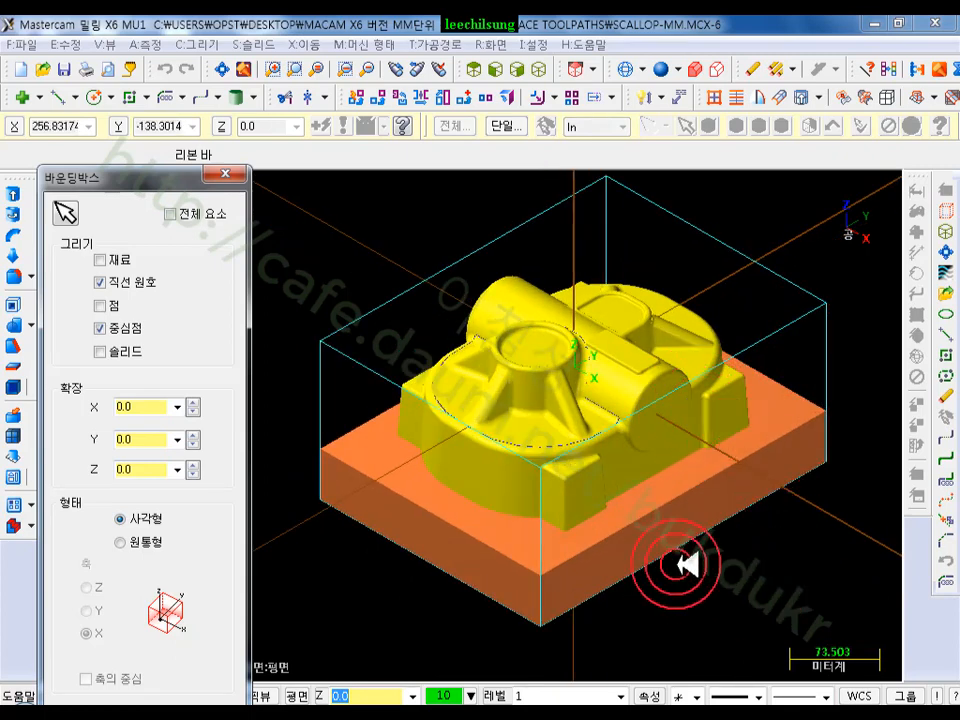
{"action": "middle_click_drag", "start_coordinate": [639, 493], "coordinate": [610, 443]}
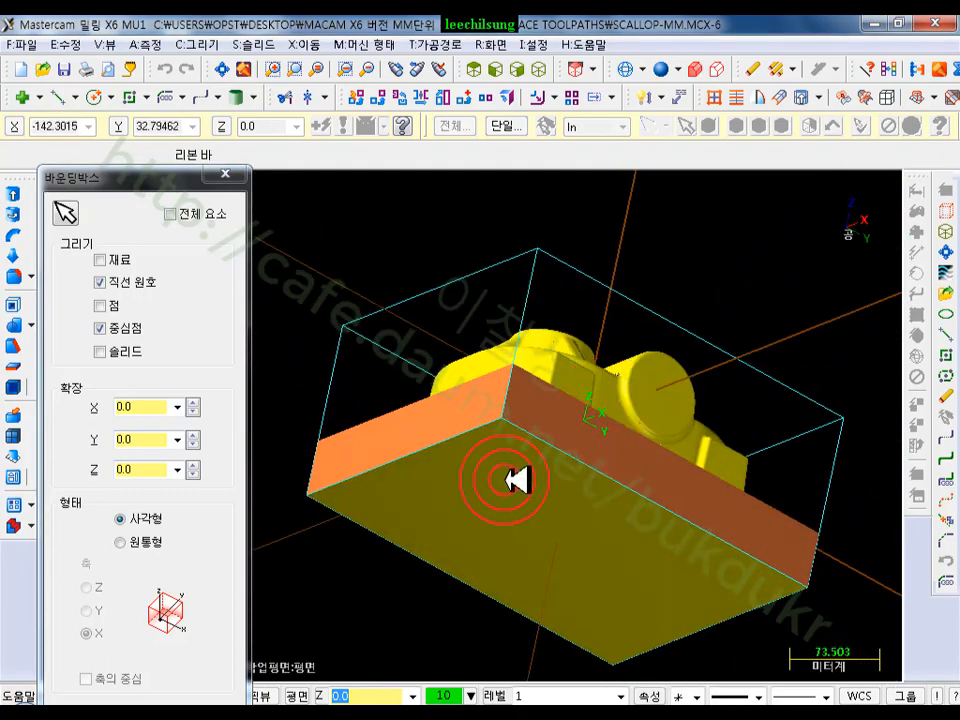
{"action": "middle_click_drag", "start_coordinate": [538, 408], "coordinate": [574, 407]}
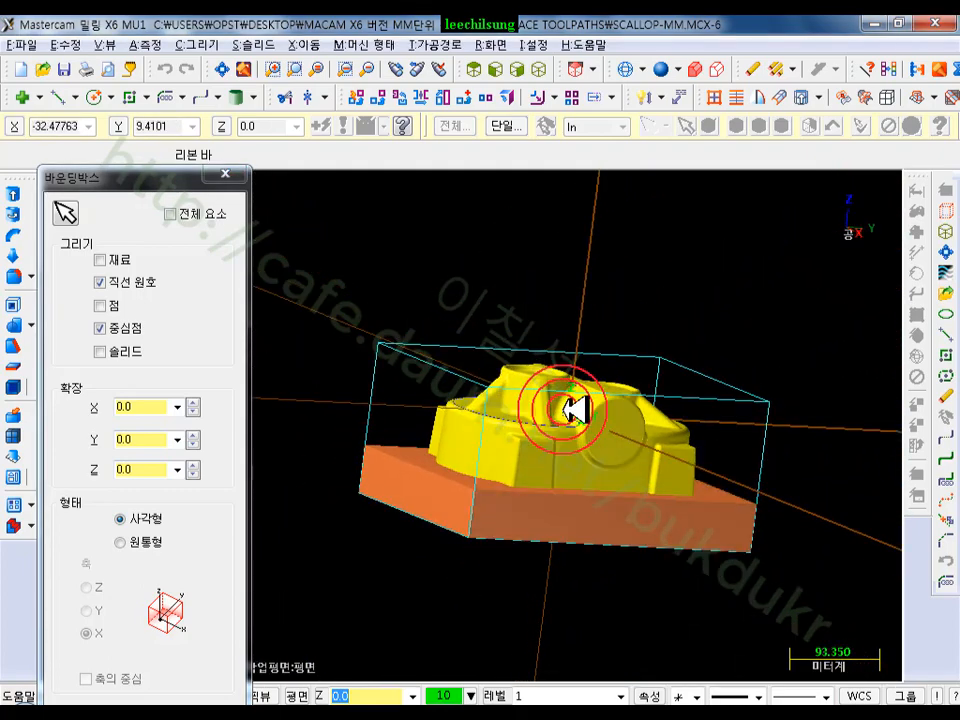
Reselect the bounding box geometry with an In+ window around the housing, excluding the base block, and accept it
{"action": "left_click", "coordinate": [496, 68]}
{"action": "scroll", "coordinate": [621, 489], "scroll_direction": "up", "scroll_amount": 3}
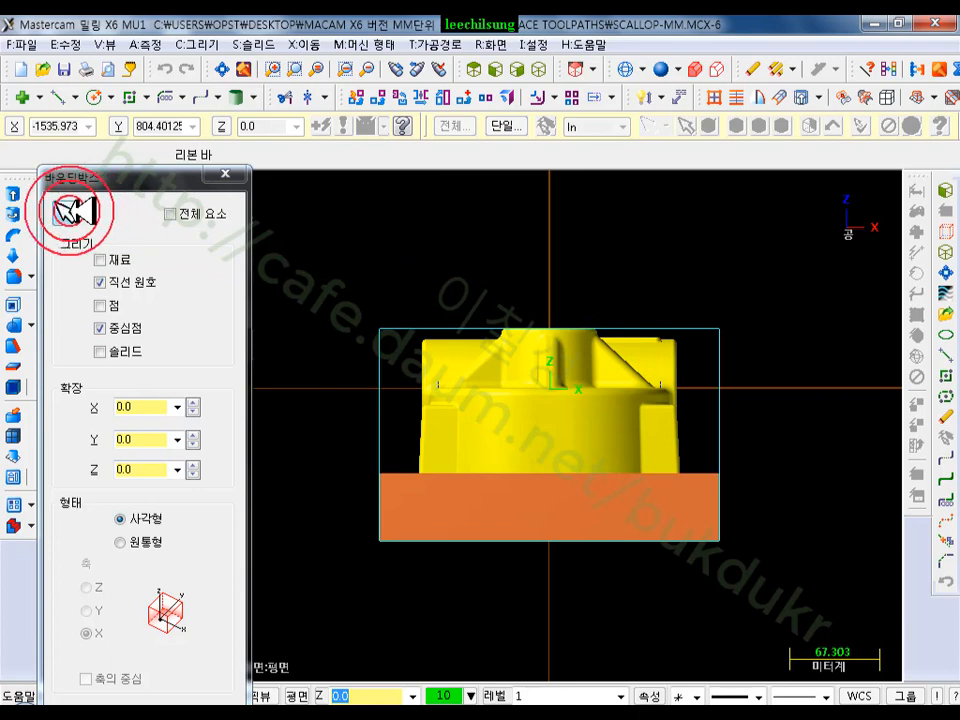
{"action": "left_click", "coordinate": [70, 210]}
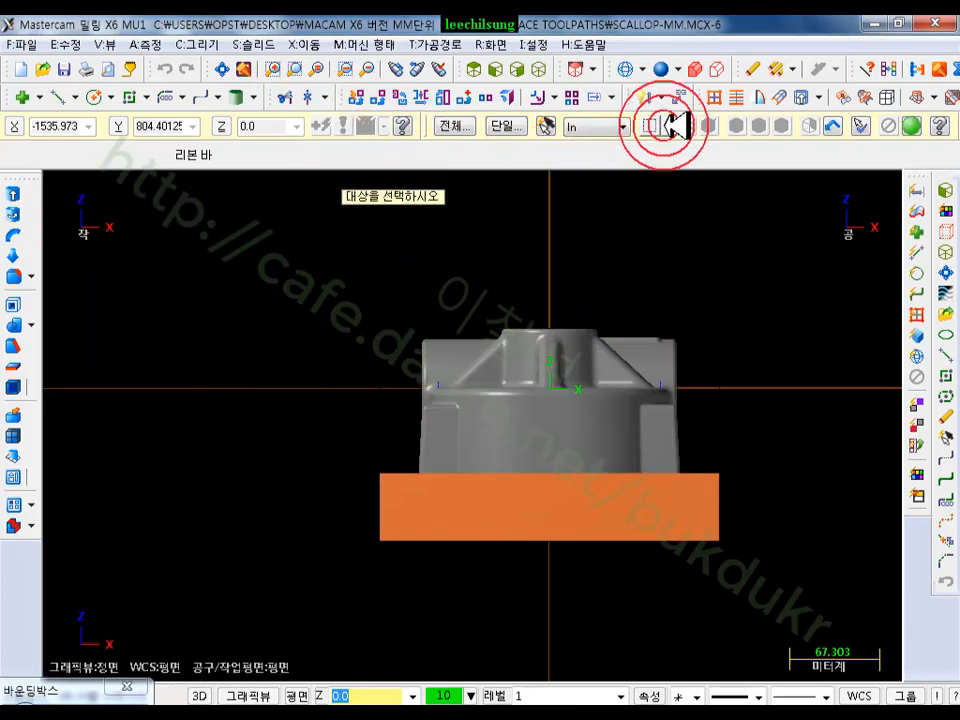
{"action": "left_click", "coordinate": [665, 126]}
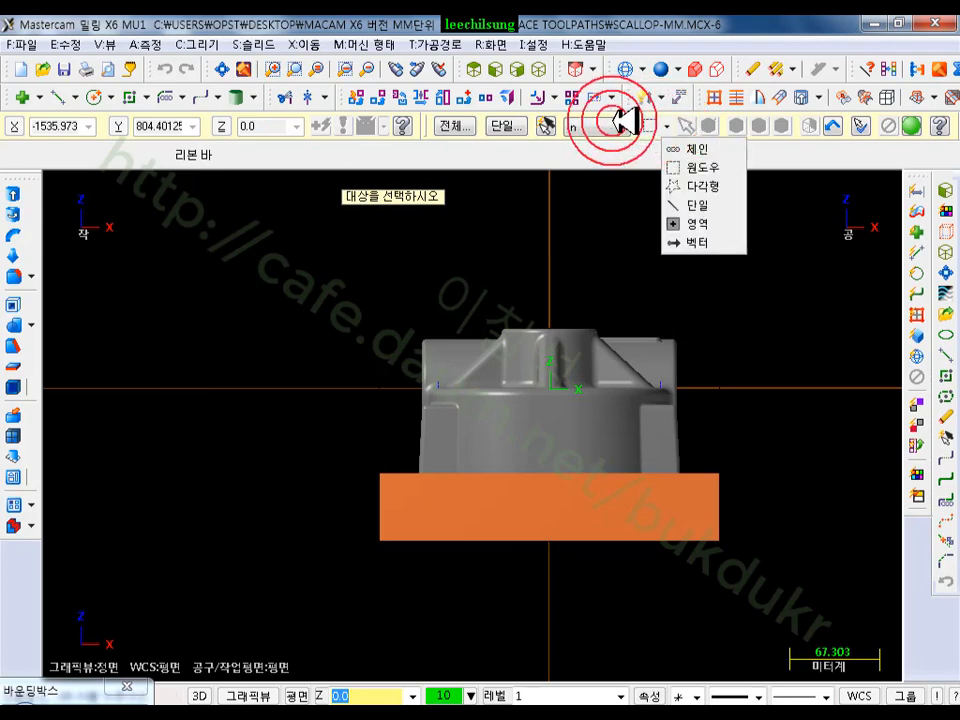
{"action": "left_click", "coordinate": [620, 127]}
{"action": "left_click", "coordinate": [587, 166]}
{"action": "left_click_drag", "start_coordinate": [353, 259], "coordinate": [806, 463]}
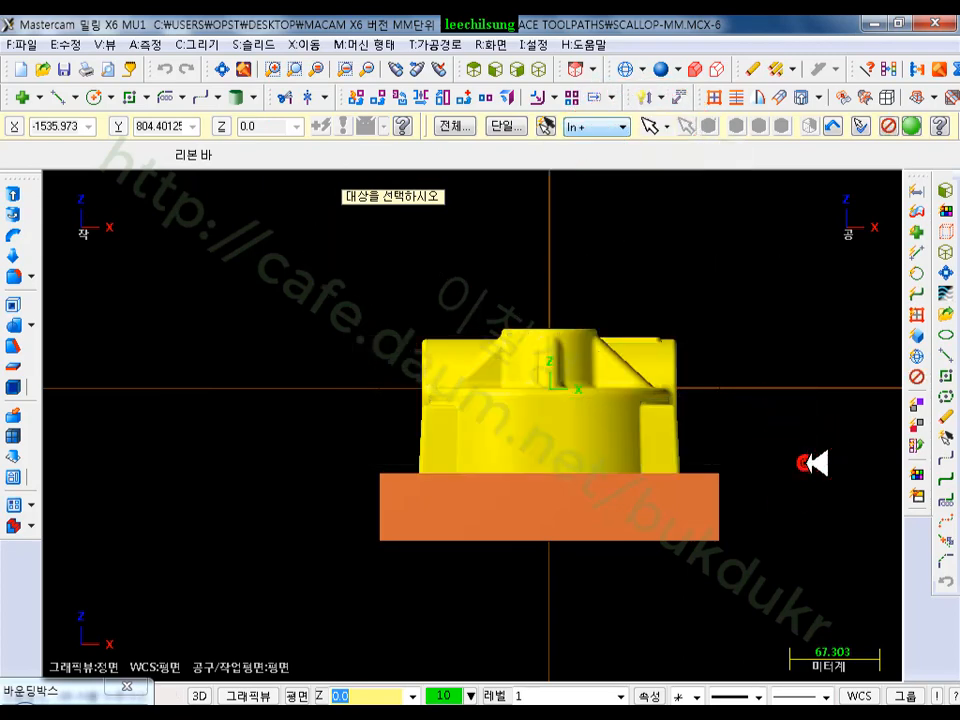
{"action": "left_click", "coordinate": [915, 120]}
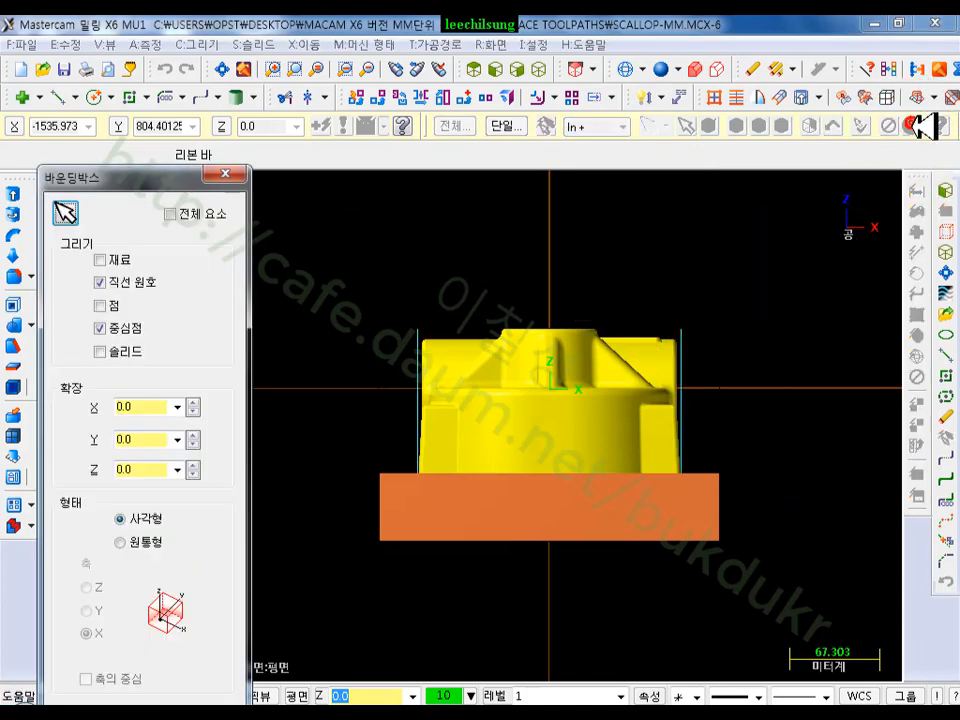
Set the bounding box expansion to 5.0 in X, Y and Z around the housing
{"action": "left_click", "coordinate": [545, 68]}
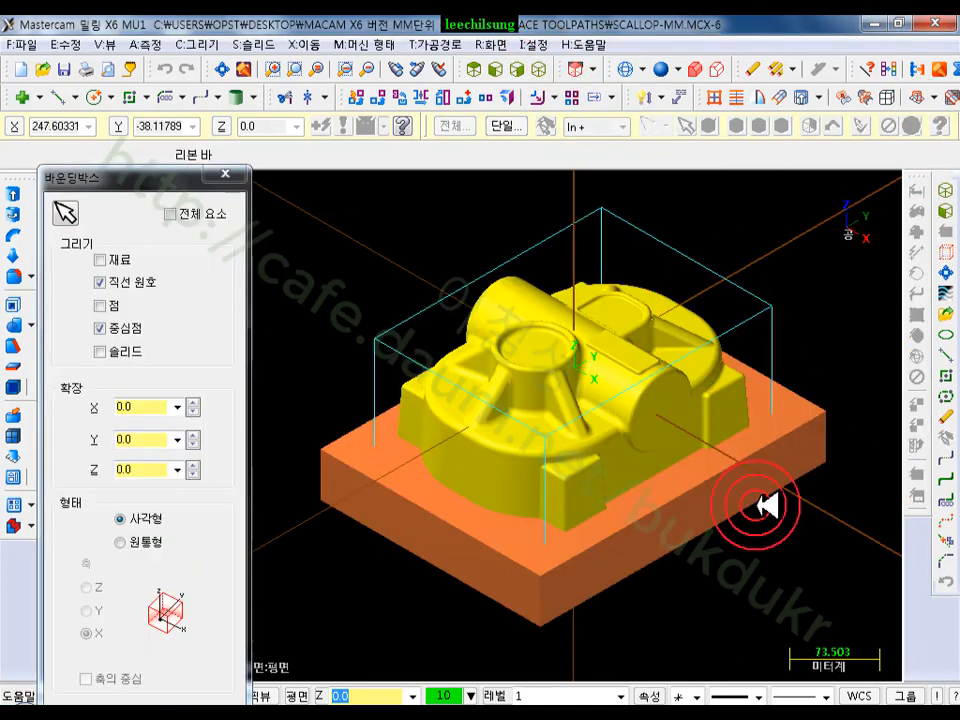
{"action": "middle_click_drag", "start_coordinate": [654, 401], "coordinate": [706, 333]}
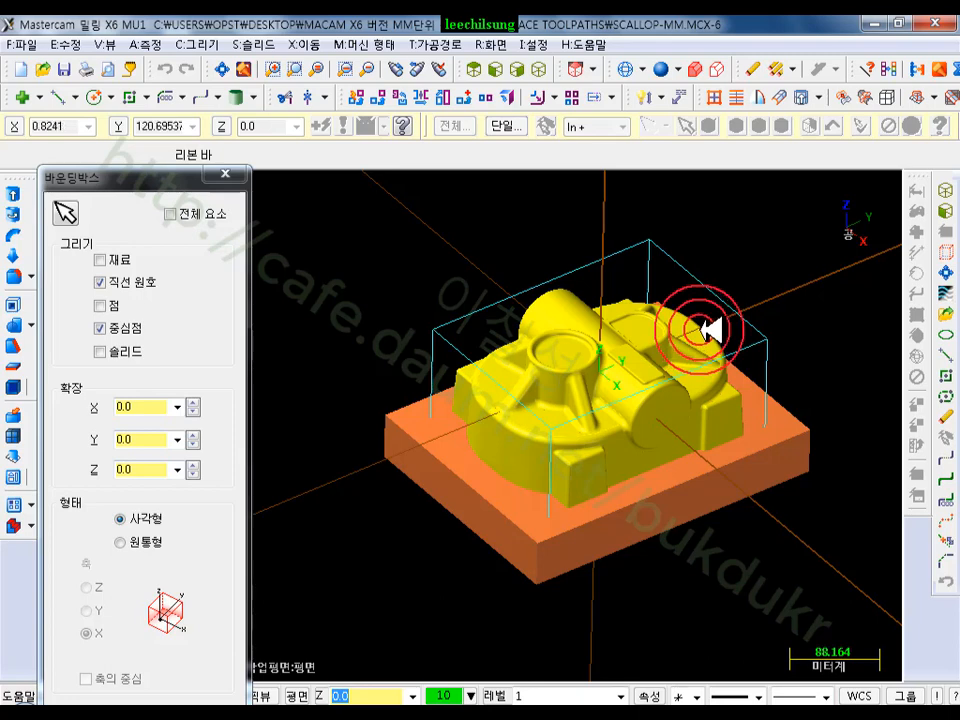
{"action": "middle_click_drag", "start_coordinate": [706, 330], "coordinate": [693, 440]}
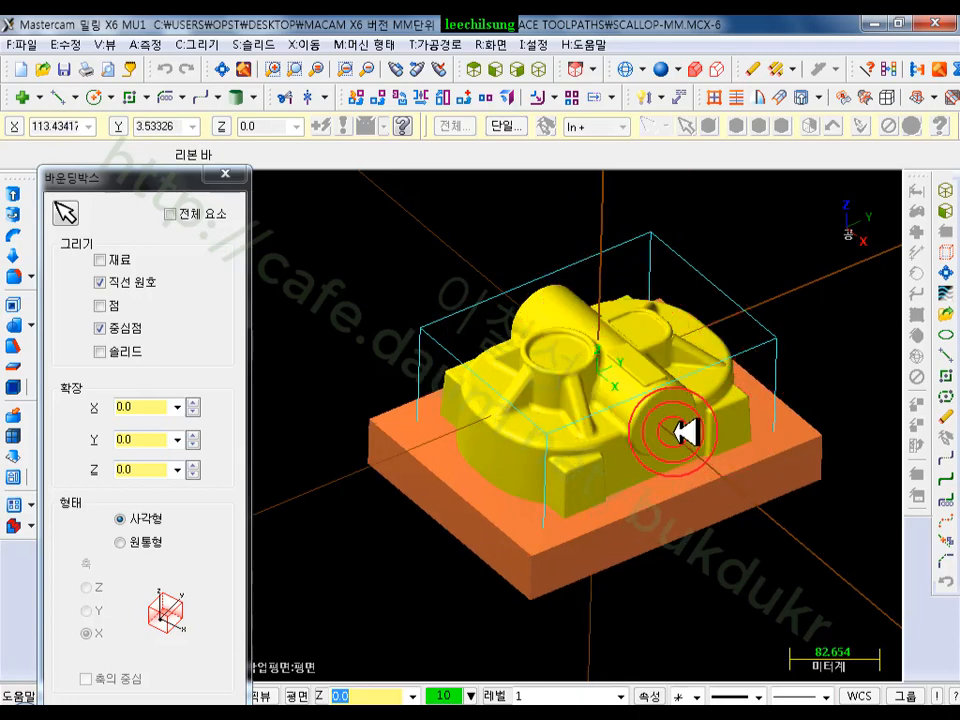
{"action": "left_click", "coordinate": [150, 404]}
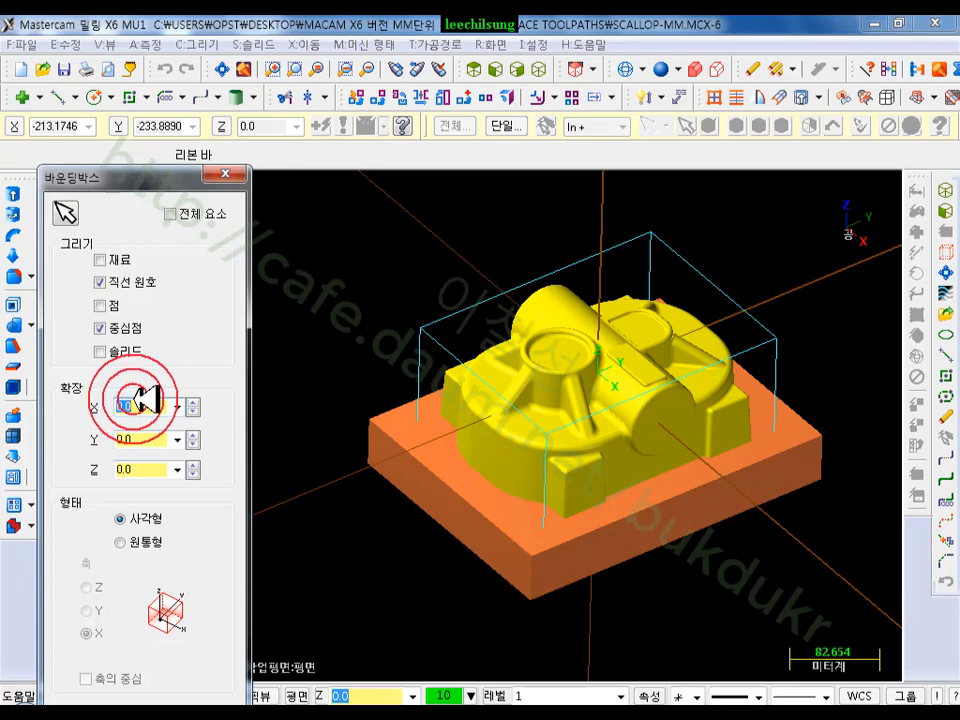
{"action": "type", "text": "5"}
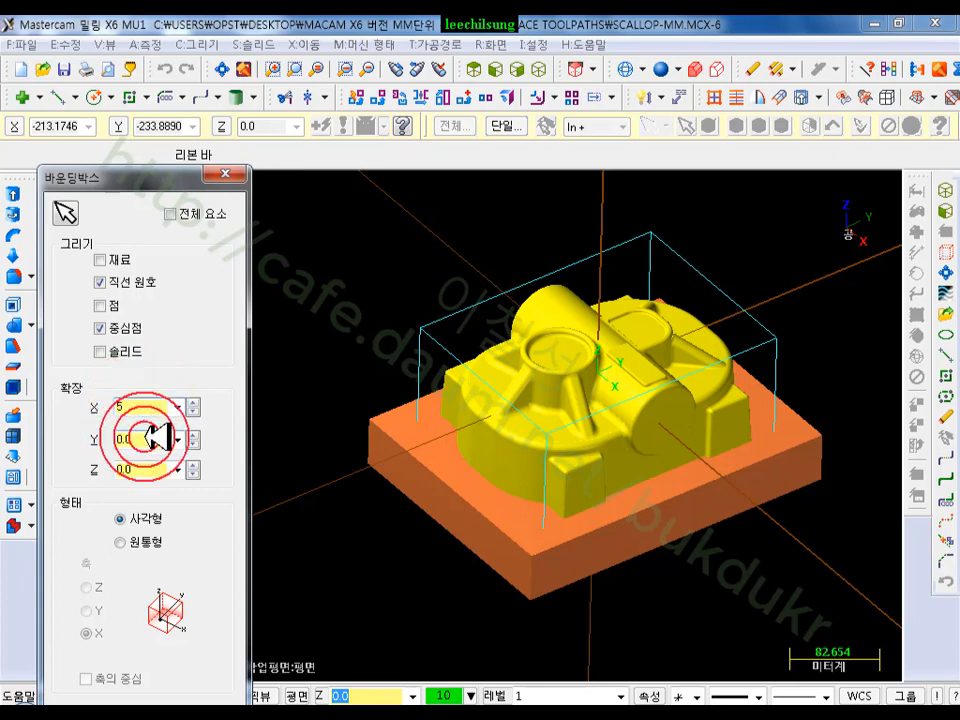
{"action": "left_click", "coordinate": [150, 440]}
{"action": "type", "text": "5"}
{"action": "left_click", "coordinate": [152, 470]}
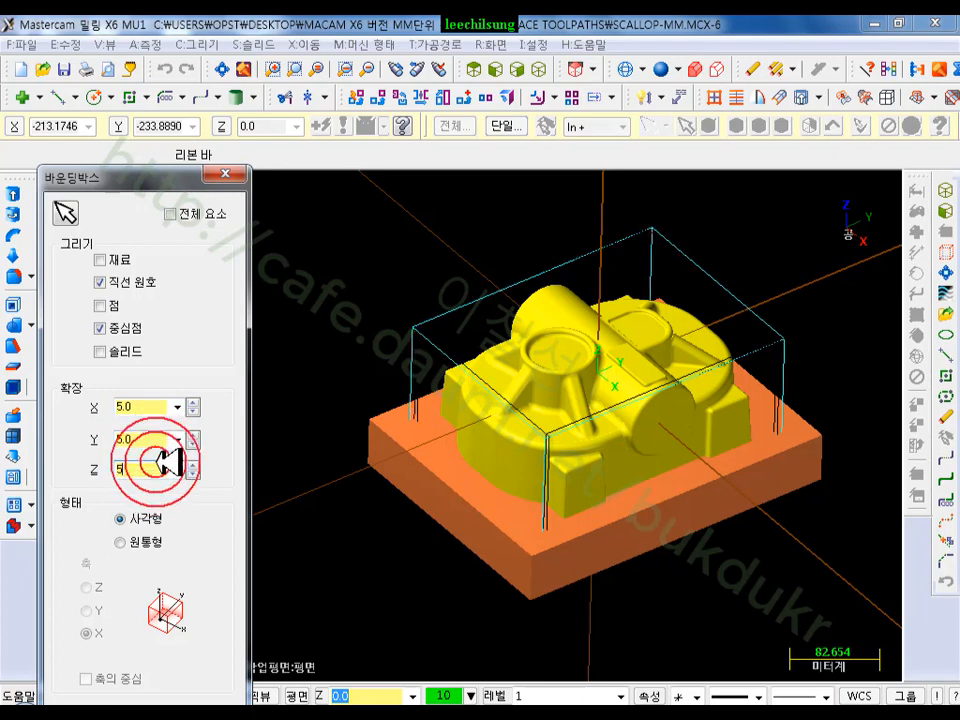
{"action": "left_click", "coordinate": [160, 441]}
{"action": "mouse_move", "coordinate": [527, 465]}
{"action": "middle_mouse_down"}
{"action": "mouse_move", "coordinate": [638, 439]}
{"action": "mouse_move", "coordinate": [597, 342]}
{"action": "middle_mouse_up"}
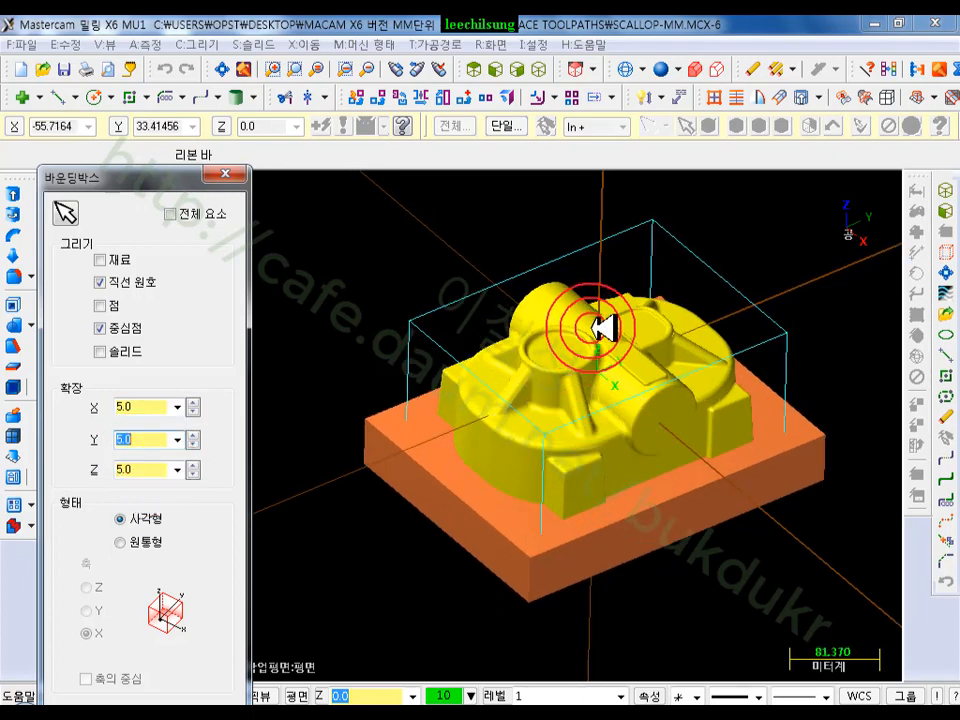
Turn on the solid option (솔리드) and create the rectangular bounding box over the housing
{"action": "left_click", "coordinate": [100, 351]}
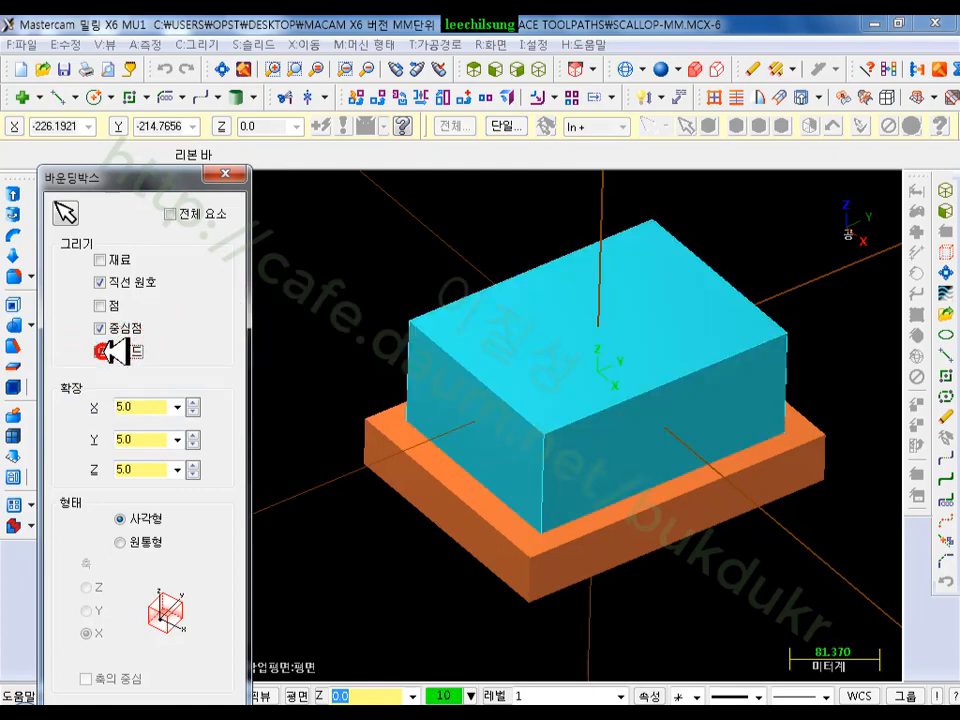
{"action": "middle_click_drag", "start_coordinate": [574, 574], "coordinate": [770, 578]}
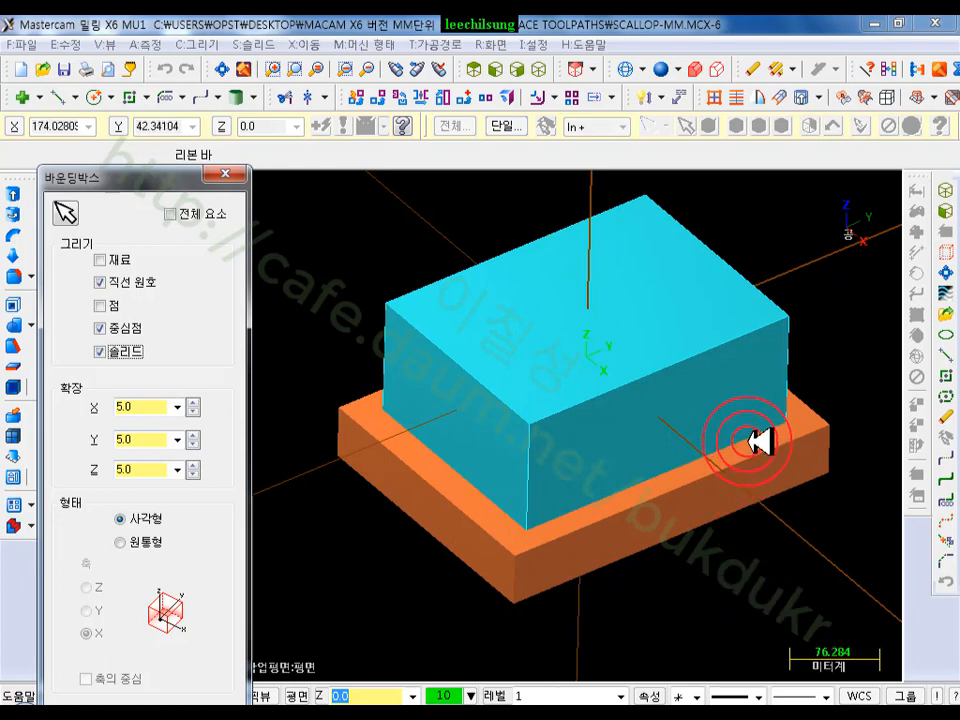
{"action": "mouse_move", "coordinate": [160, 178]}
{"action": "left_mouse_down"}
{"action": "mouse_move", "coordinate": [189, 103]}
{"action": "mouse_move", "coordinate": [150, 52]}
{"action": "left_mouse_up"}
{"action": "left_click", "coordinate": [77, 583]}
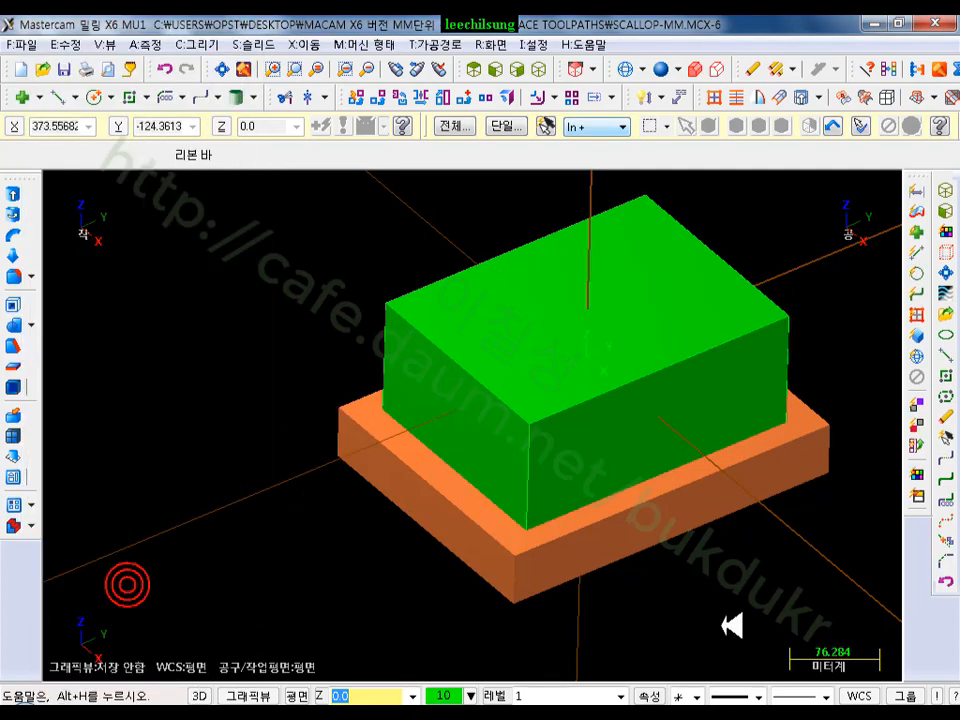
Check the created box and the orange base block by selecting their faces and edges one after another
{"action": "left_click", "coordinate": [647, 249]}
{"action": "scroll", "coordinate": [601, 496], "scroll_direction": "down", "scroll_amount": 5}
{"action": "left_click", "coordinate": [681, 431]}
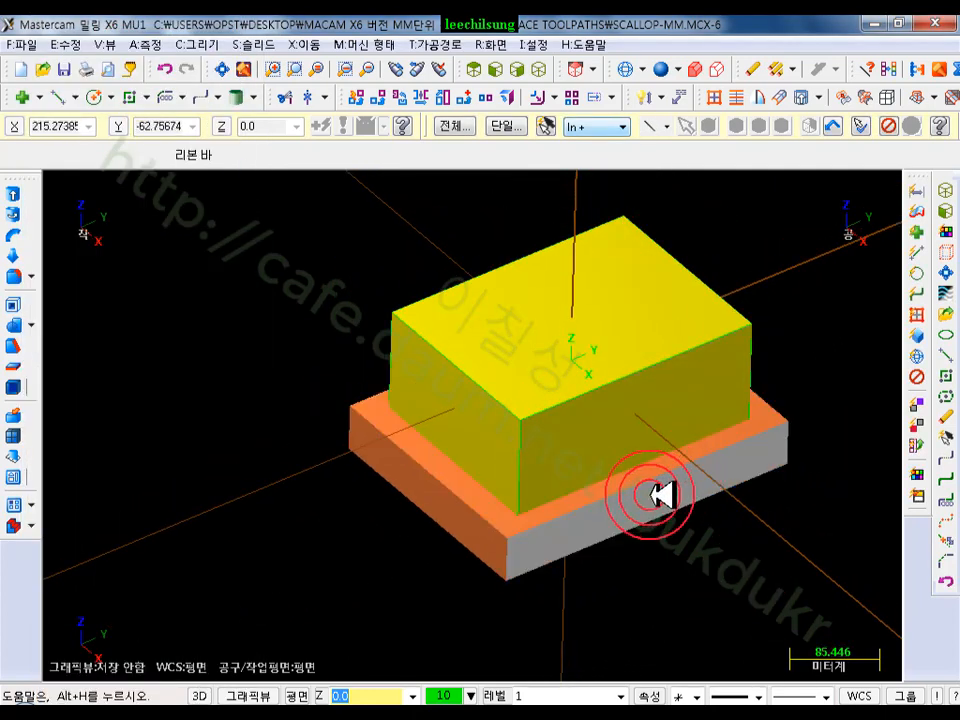
{"action": "left_click", "coordinate": [680, 455]}
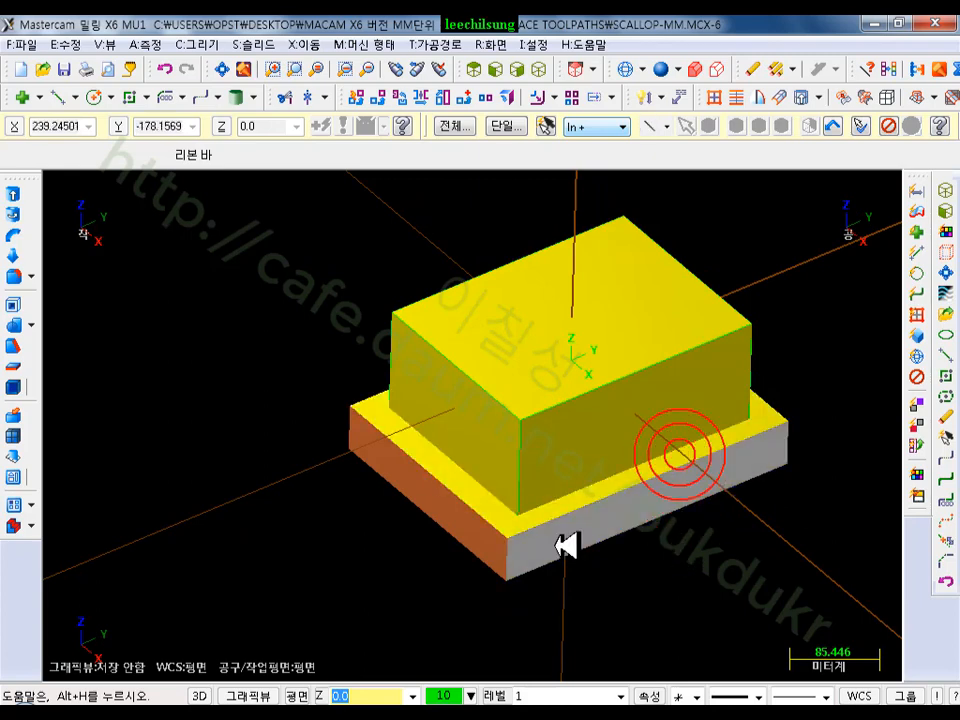
{"action": "left_click", "coordinate": [436, 512]}
{"action": "left_click", "coordinate": [541, 431]}
{"action": "left_click", "coordinate": [654, 240]}
{"action": "left_click", "coordinate": [628, 283]}
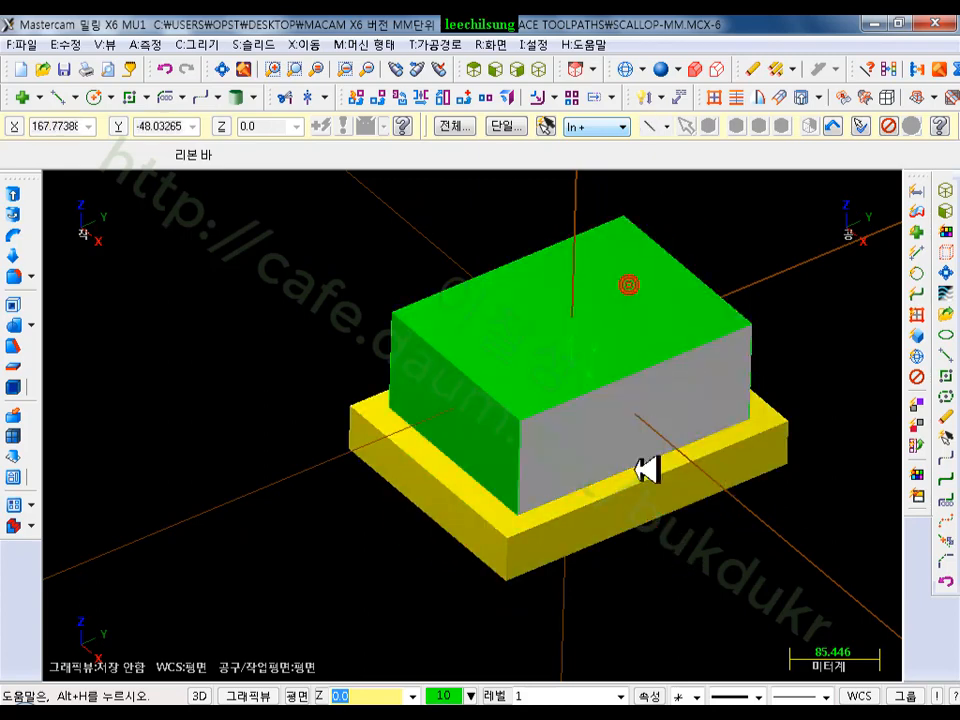
{"action": "left_click", "coordinate": [626, 503]}
{"action": "left_click", "coordinate": [473, 494]}
{"action": "left_click", "coordinate": [755, 426]}
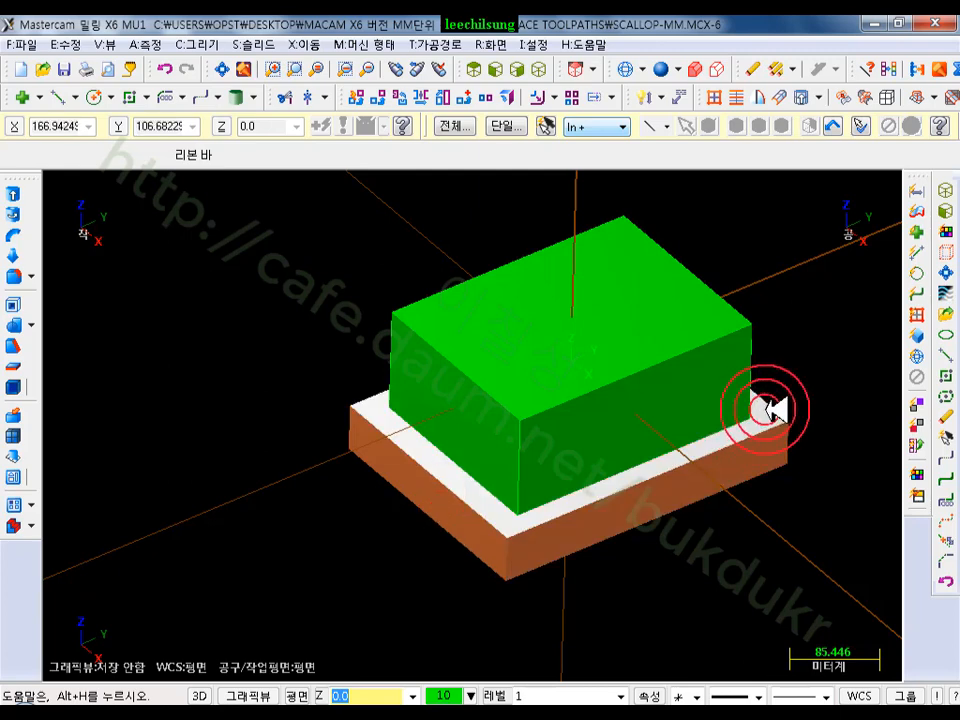
{"action": "left_click", "coordinate": [300, 246]}
{"action": "left_click", "coordinate": [84, 44]}
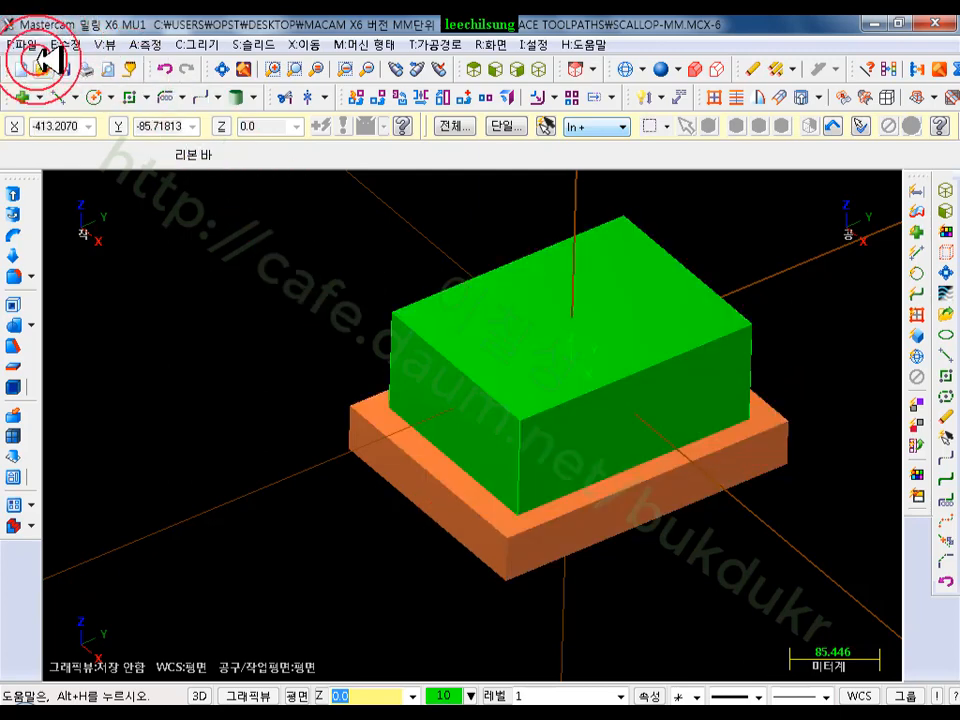
{"action": "left_click", "coordinate": [44, 66]}
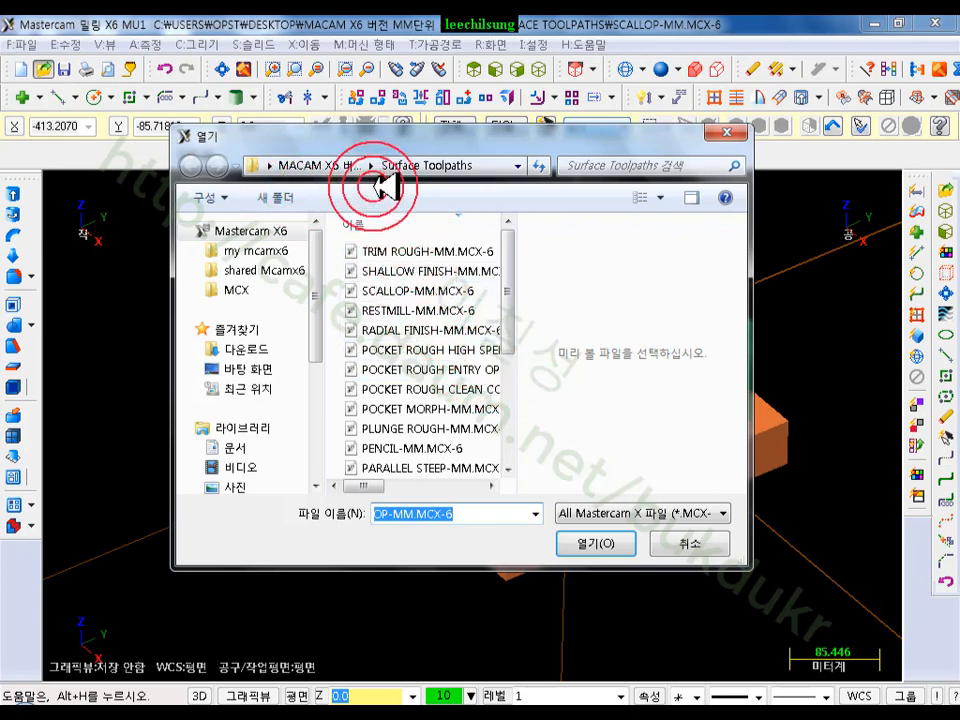
{"action": "left_click", "coordinate": [343, 165]}
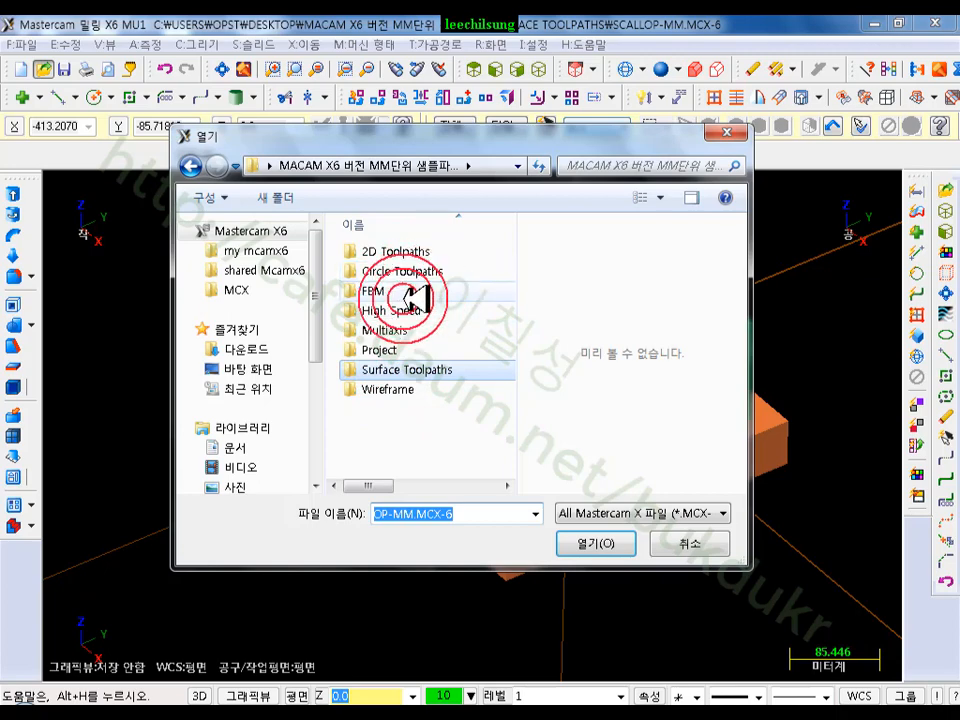
{"action": "left_click", "coordinate": [703, 535]}
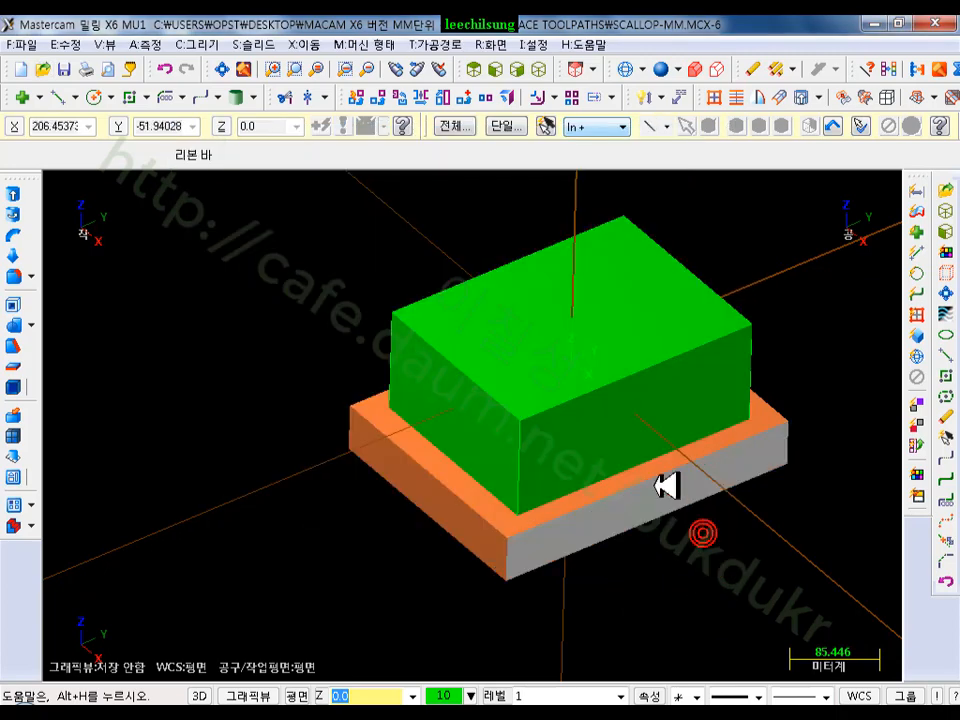
Undo the creation of the solid bounding box over the housing
{"action": "scroll", "coordinate": [628, 468], "scroll_direction": "down", "scroll_amount": 3}
{"action": "left_click", "coordinate": [538, 72]}
{"action": "left_click", "coordinate": [578, 413]}
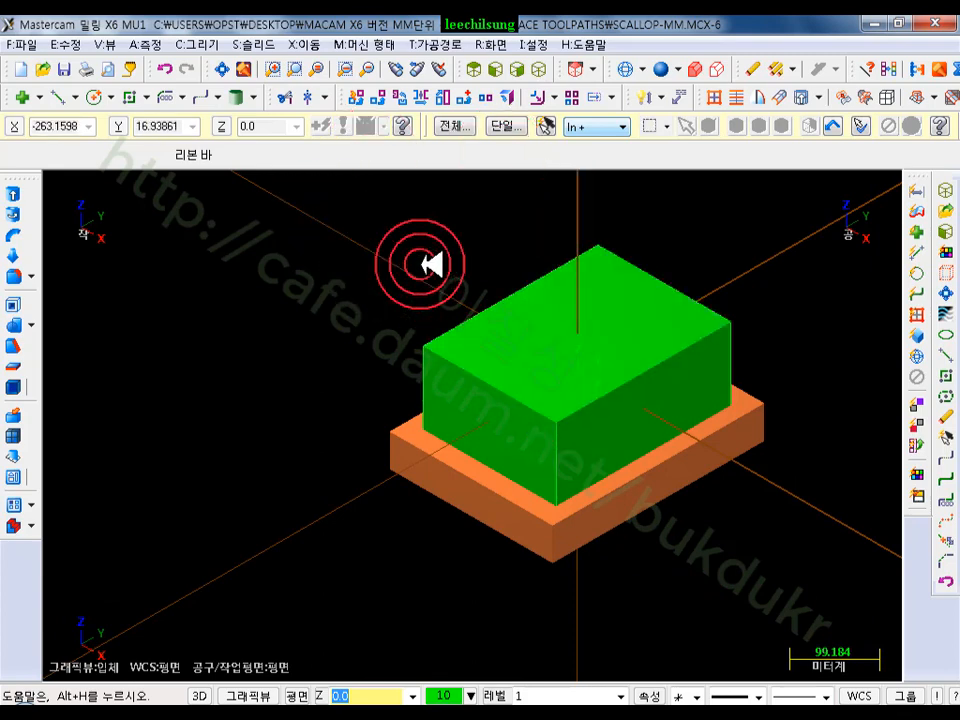
{"action": "left_click", "coordinate": [165, 68]}
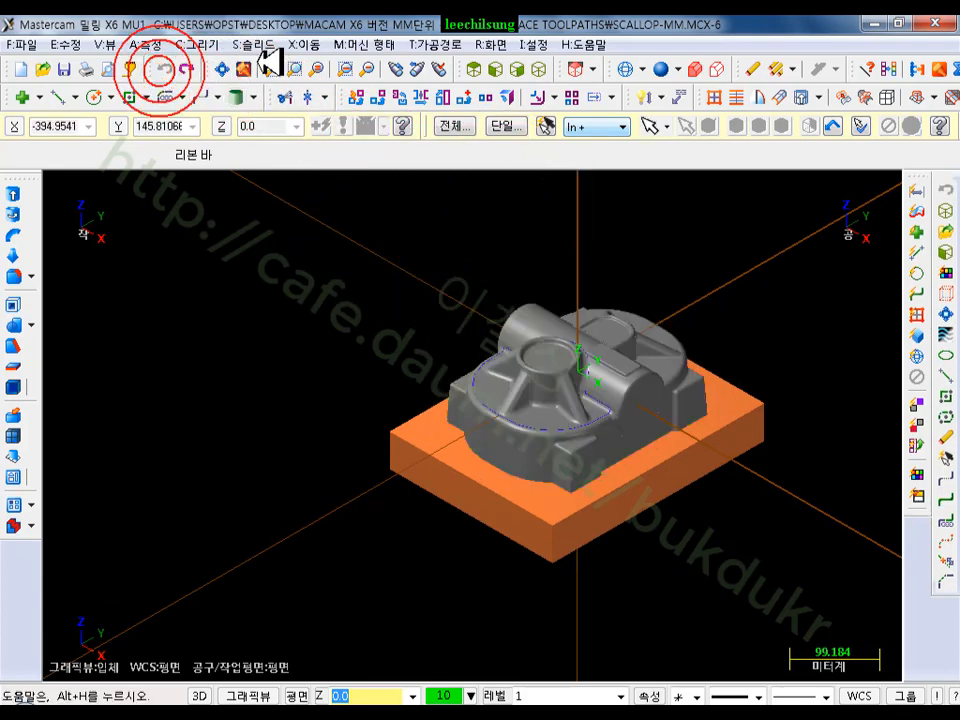
Start a new bounding box and window-select the whole part, housing and base block, as its geometry
{"action": "left_click", "coordinate": [196, 45]}
{"action": "left_click", "coordinate": [251, 494]}
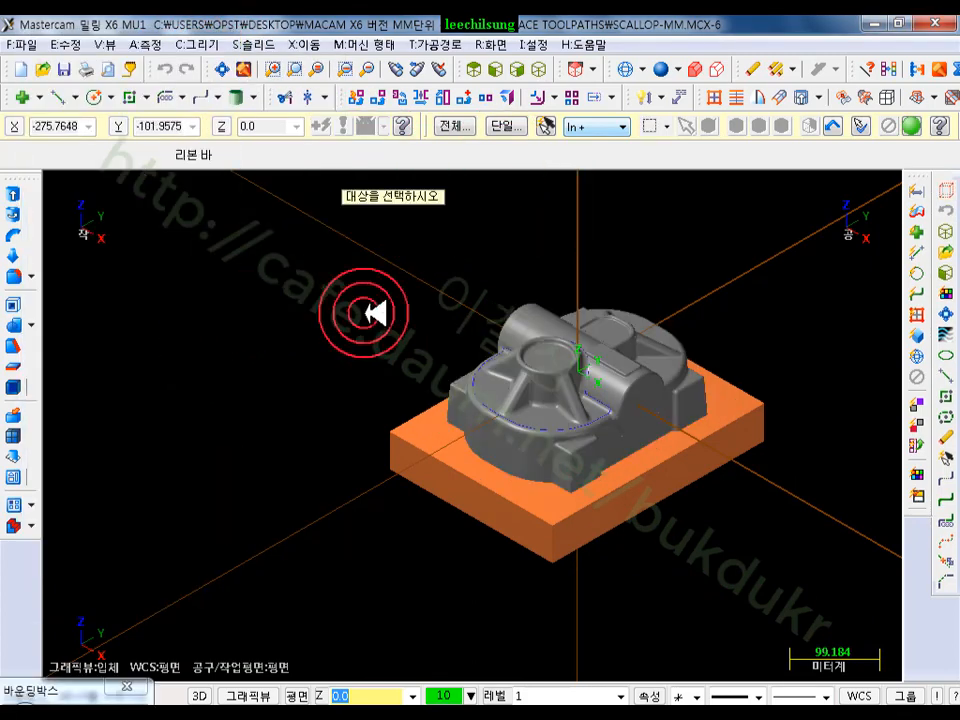
{"action": "left_click_drag", "start_coordinate": [540, 452], "coordinate": [830, 625]}
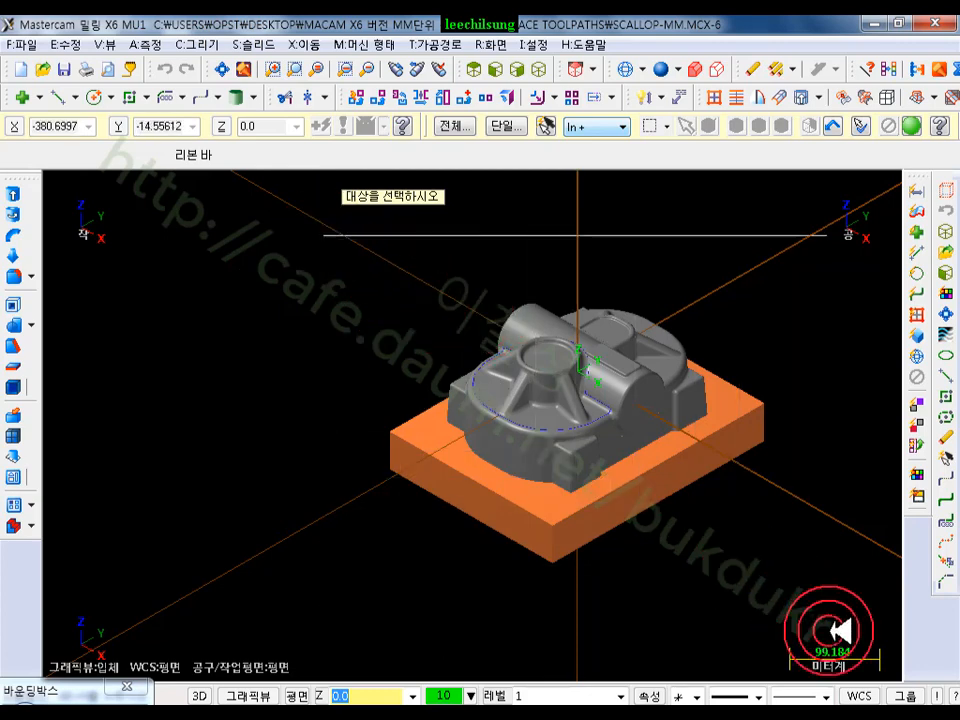
{"action": "left_click", "coordinate": [816, 508]}
{"action": "left_click", "coordinate": [677, 426]}
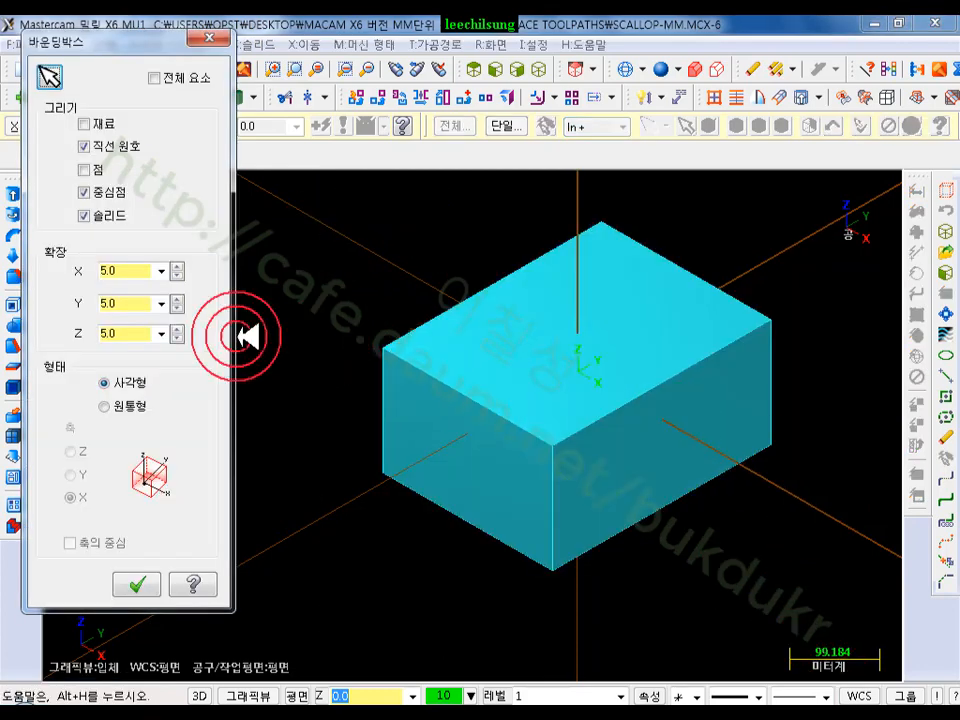
Change the bounding box shape to cylindrical (원통형), preview it as a solid, and leave the solid option (솔리드) off
{"action": "left_click", "coordinate": [88, 215]}
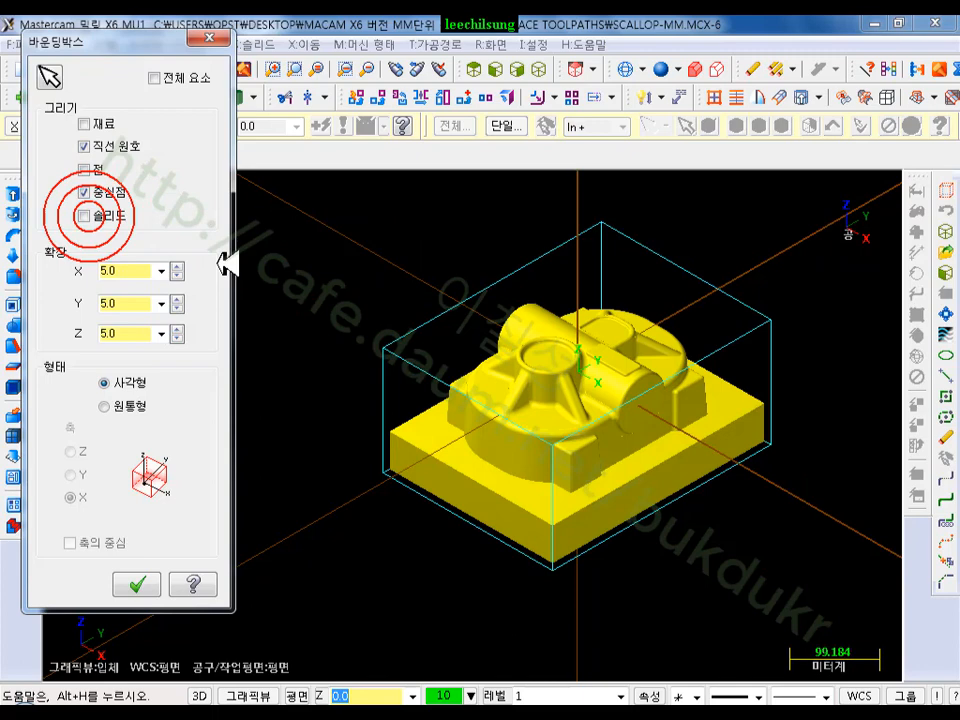
{"action": "left_click", "coordinate": [105, 406]}
{"action": "scroll", "coordinate": [785, 630], "scroll_direction": "down", "scroll_amount": 1}
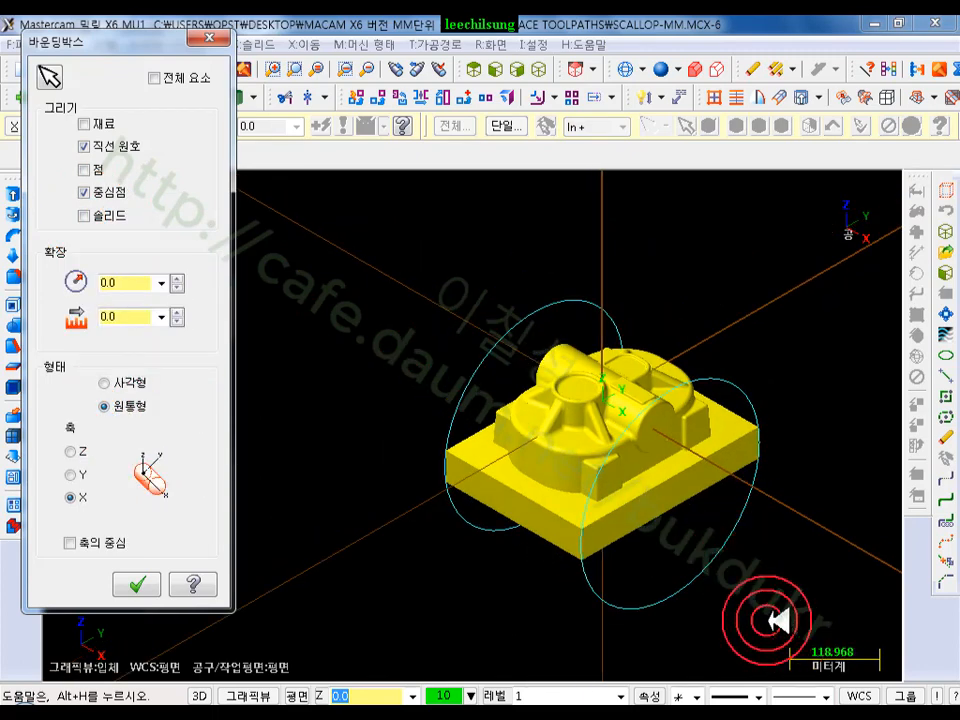
{"action": "scroll", "coordinate": [760, 610], "scroll_direction": "up", "scroll_amount": 1}
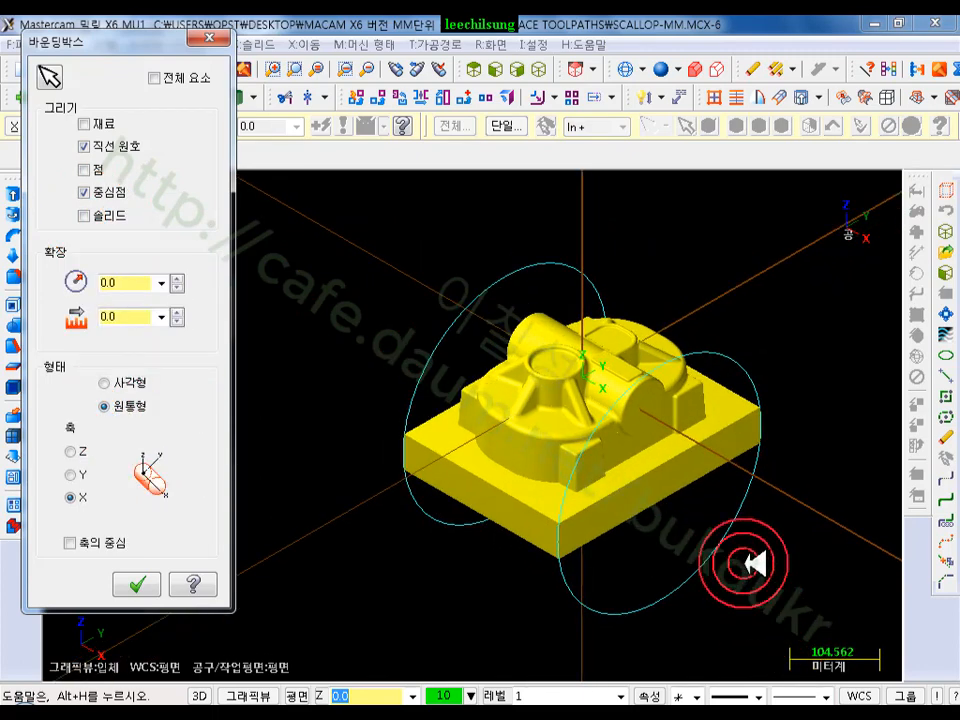
{"action": "left_click", "coordinate": [85, 216]}
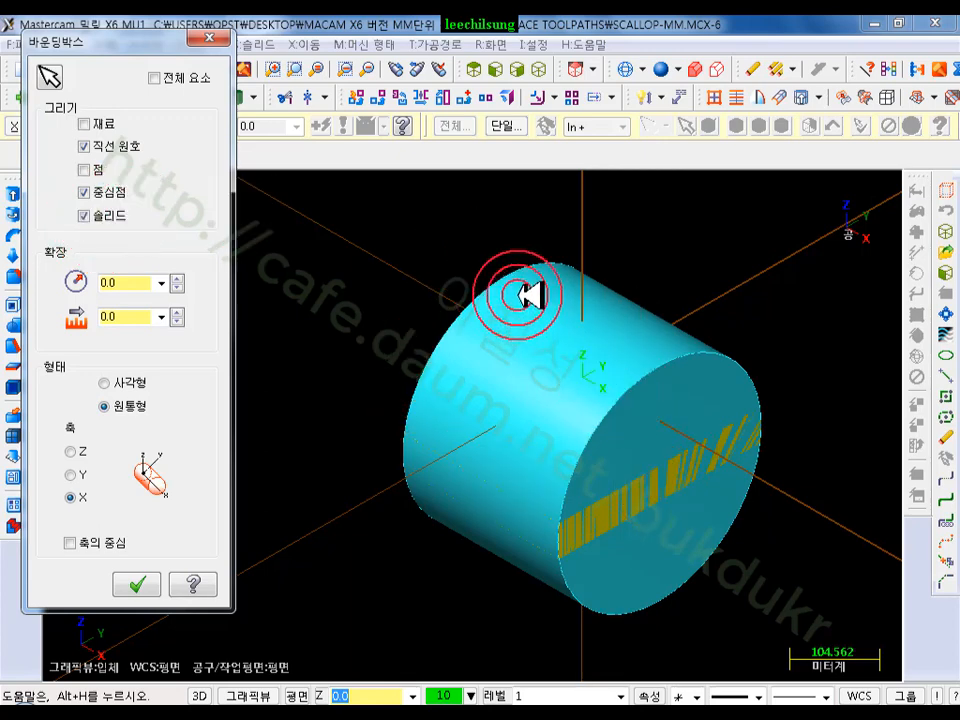
{"action": "left_click", "coordinate": [85, 215]}
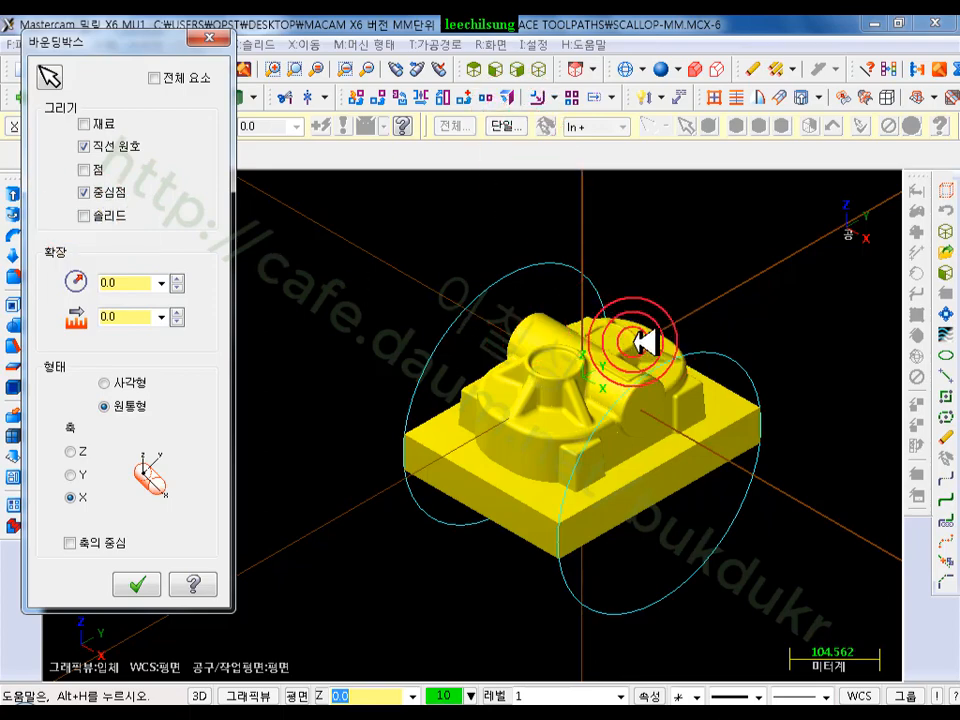
Turn on the axis-centre option (축의 중심) for the cylindrical bounding box along X
{"action": "middle_click_drag", "start_coordinate": [640, 341], "coordinate": [574, 309]}
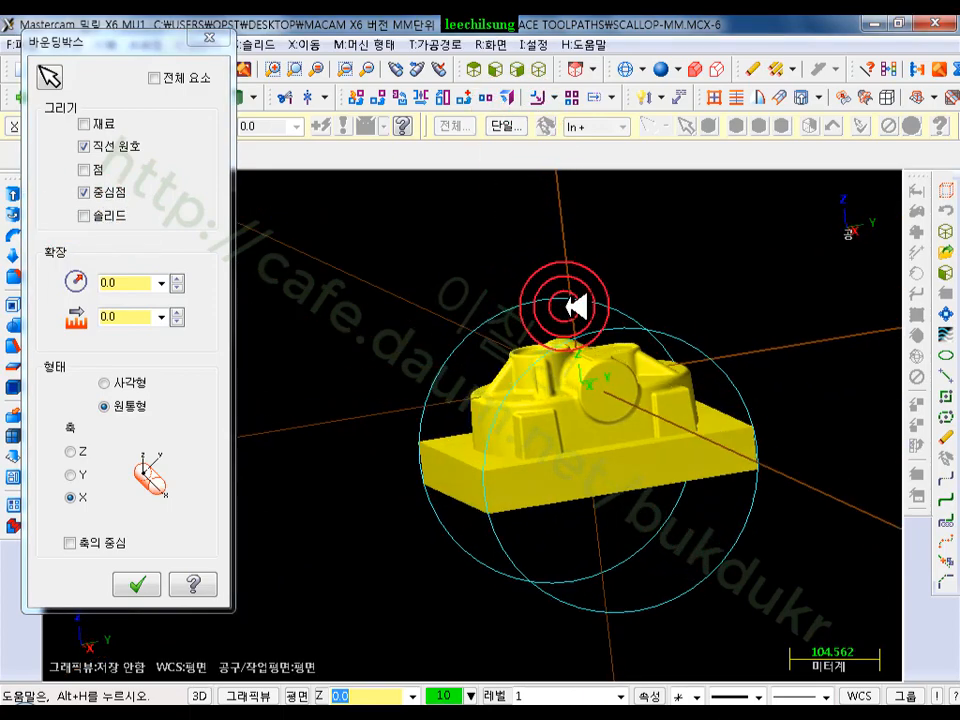
{"action": "left_click", "coordinate": [71, 542]}
{"action": "middle_click_drag", "start_coordinate": [606, 553], "coordinate": [501, 553]}
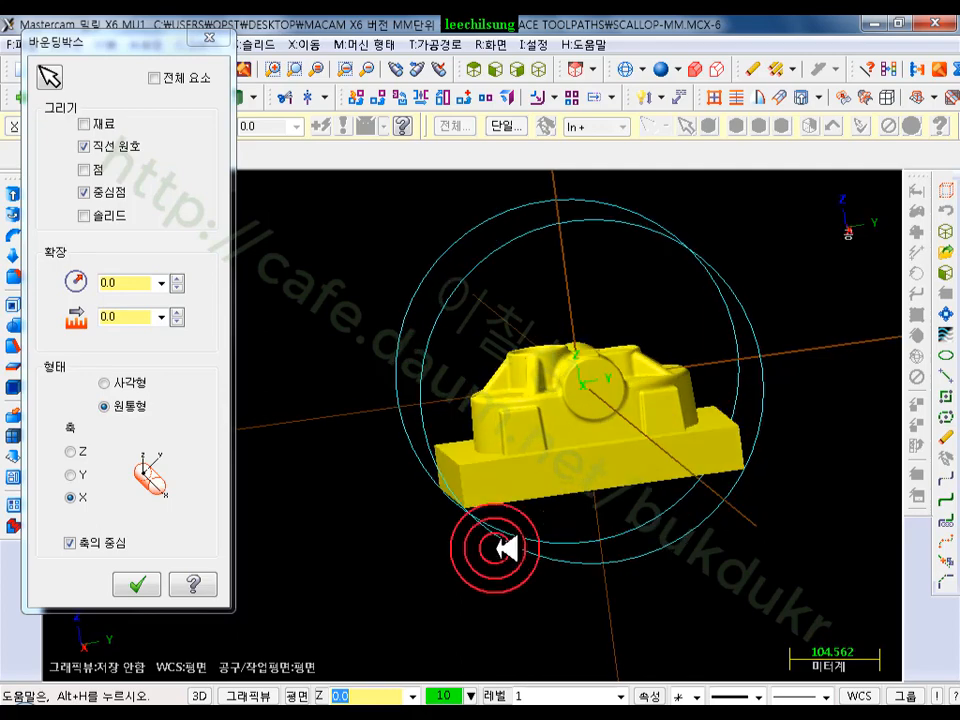
Turn off the axis-centre option (축의 중심) and set the cylindrical bounding box's axis to Z
{"action": "left_click", "coordinate": [72, 542]}
{"action": "middle_click_drag", "start_coordinate": [553, 471], "coordinate": [84, 474]}
{"action": "left_click", "coordinate": [70, 451]}
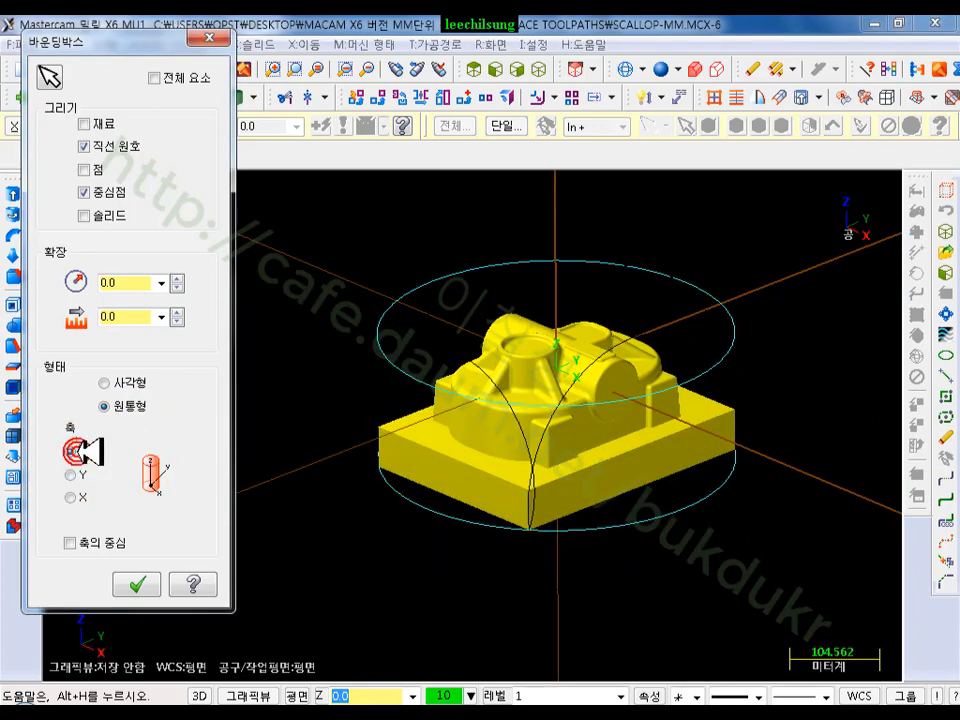
{"action": "scroll", "coordinate": [628, 537], "scroll_direction": "down", "scroll_amount": 1}
{"action": "middle_click_drag", "start_coordinate": [628, 537], "coordinate": [585, 453]}
{"action": "scroll", "coordinate": [585, 453], "scroll_direction": "up", "scroll_amount": 3}
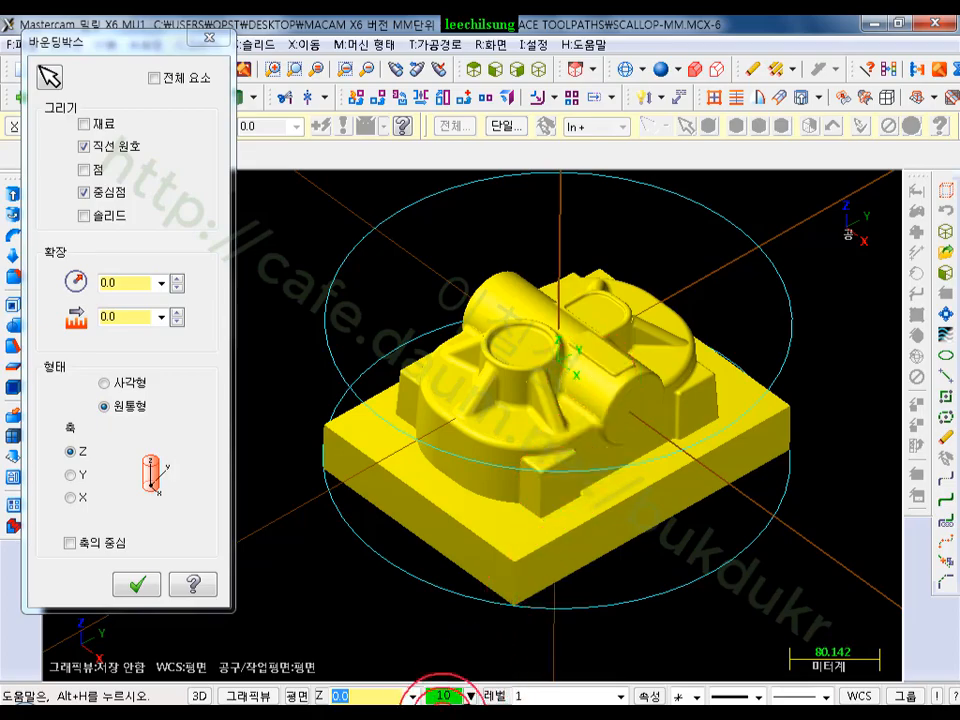
Switch to the PDF textbook in Acrobat Reader, read the text drawing section (문자 그리기) on page 47, and return to Mastercam
{"action": "left_click", "coordinate": [439, 698]}
{"action": "scroll", "coordinate": [641, 399], "scroll_direction": "down", "scroll_amount": 15}
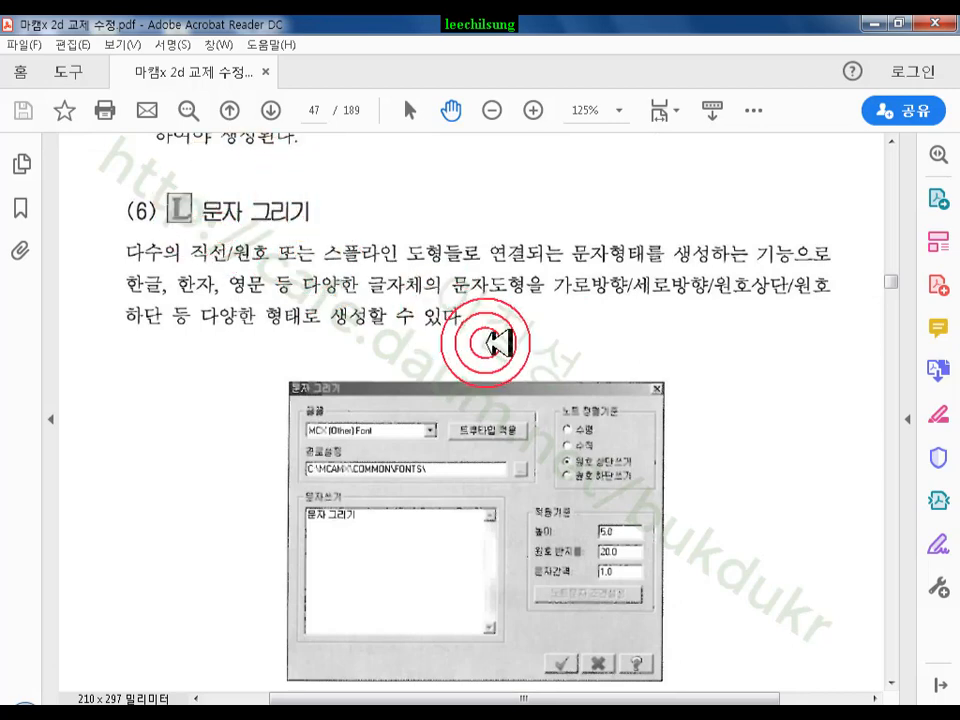
{"action": "scroll", "coordinate": [495, 343], "scroll_direction": "down", "scroll_amount": 10}
{"action": "scroll", "coordinate": [497, 343], "scroll_direction": "up", "scroll_amount": 6}
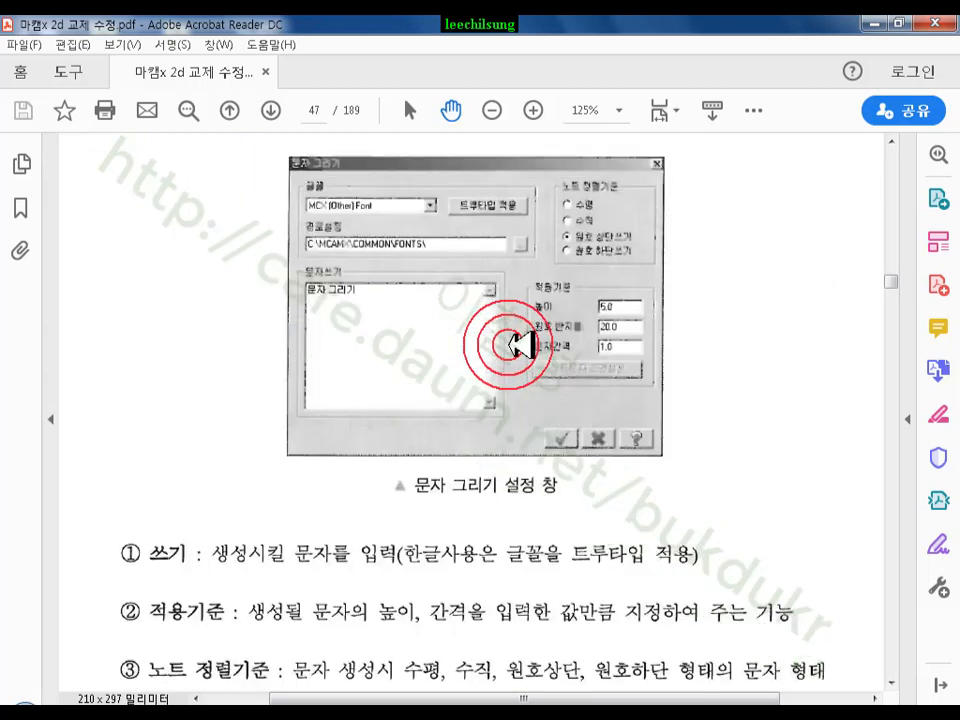
{"action": "left_click", "coordinate": [336, 718]}
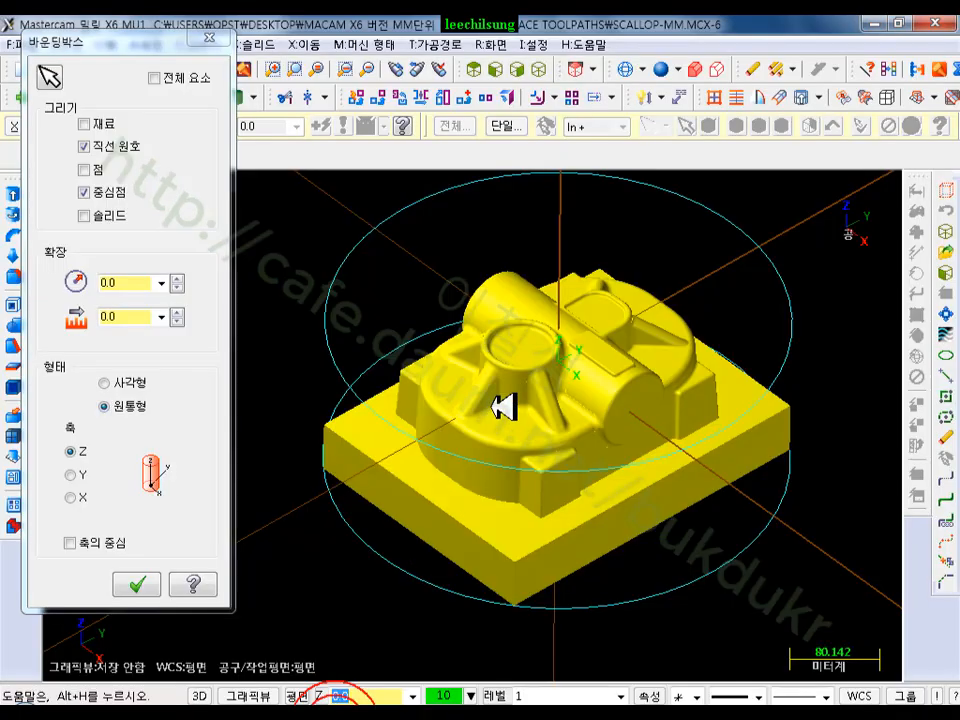
Create the cylindrical bounding box around the whole part along the Z axis
{"action": "scroll", "coordinate": [503, 403], "scroll_direction": "down", "scroll_amount": 3}
{"action": "left_click", "coordinate": [150, 593]}
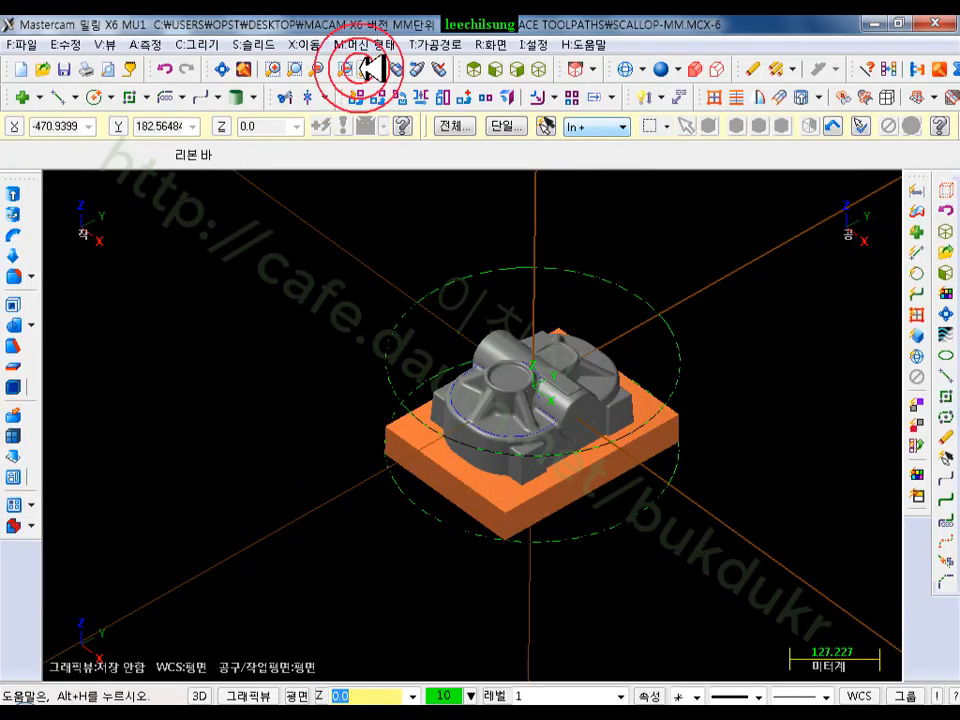
{"action": "scroll", "coordinate": [432, 286], "scroll_direction": "down", "scroll_amount": 2}
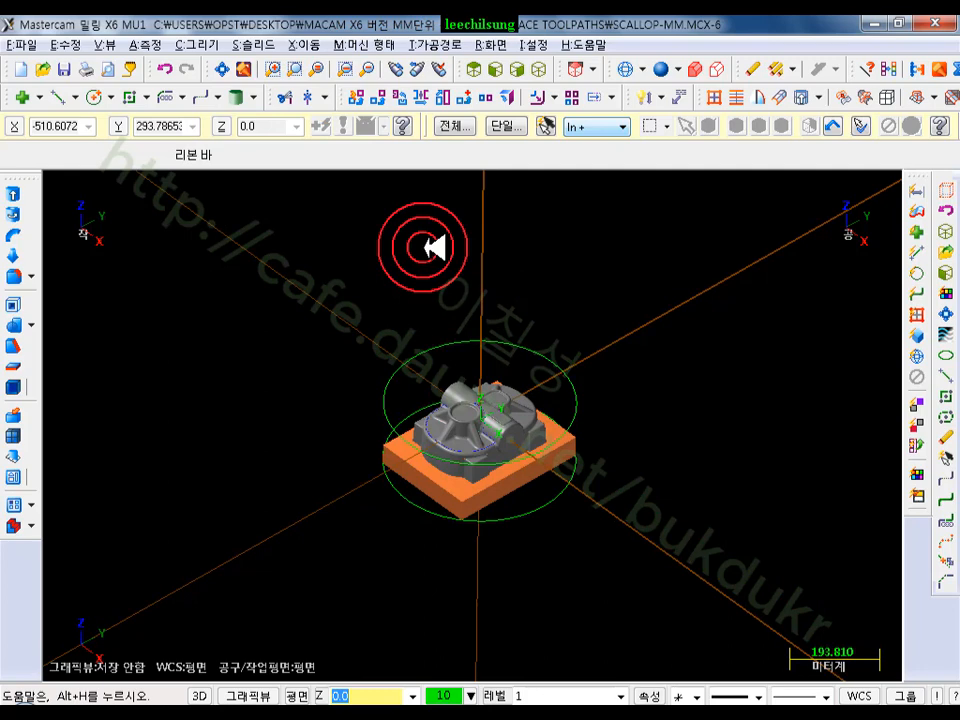
Start a new empty drawing without saving the changes to the sample part
{"action": "left_click", "coordinate": [33, 64]}
{"action": "left_click", "coordinate": [602, 409]}
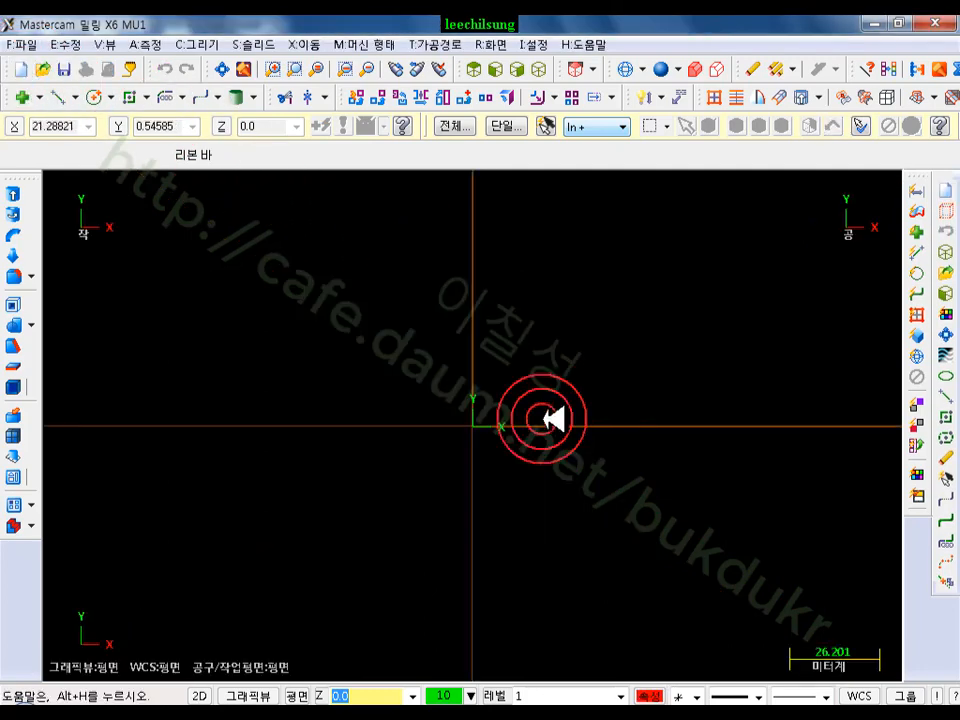
{"action": "scroll", "coordinate": [230, 366], "scroll_direction": "down", "scroll_amount": 2}
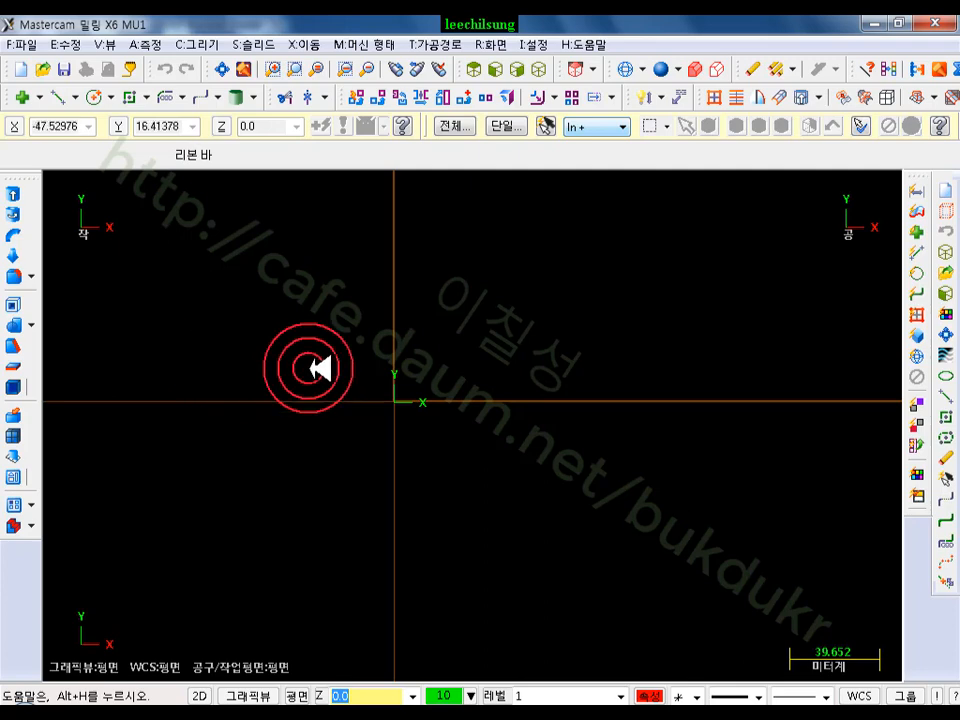
Draw a 70 by 70 mm rectangle centred on the origin
{"action": "left_click", "coordinate": [129, 97]}
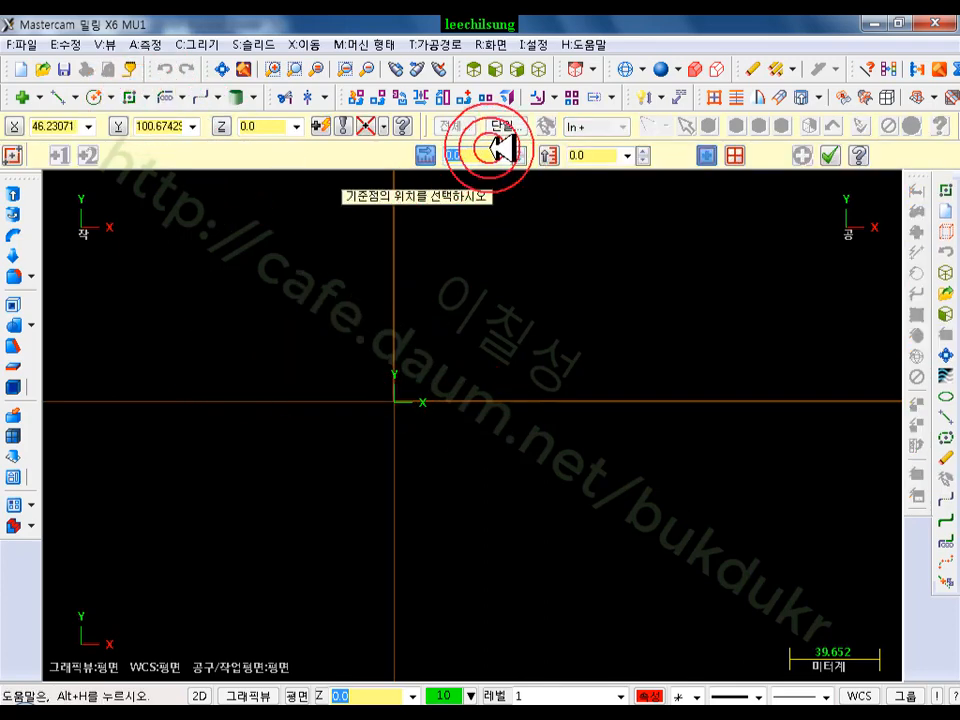
{"action": "type", "text": "70"}
{"action": "left_click", "coordinate": [580, 158]}
{"action": "type", "text": "70"}
{"action": "left_click", "coordinate": [706, 155]}
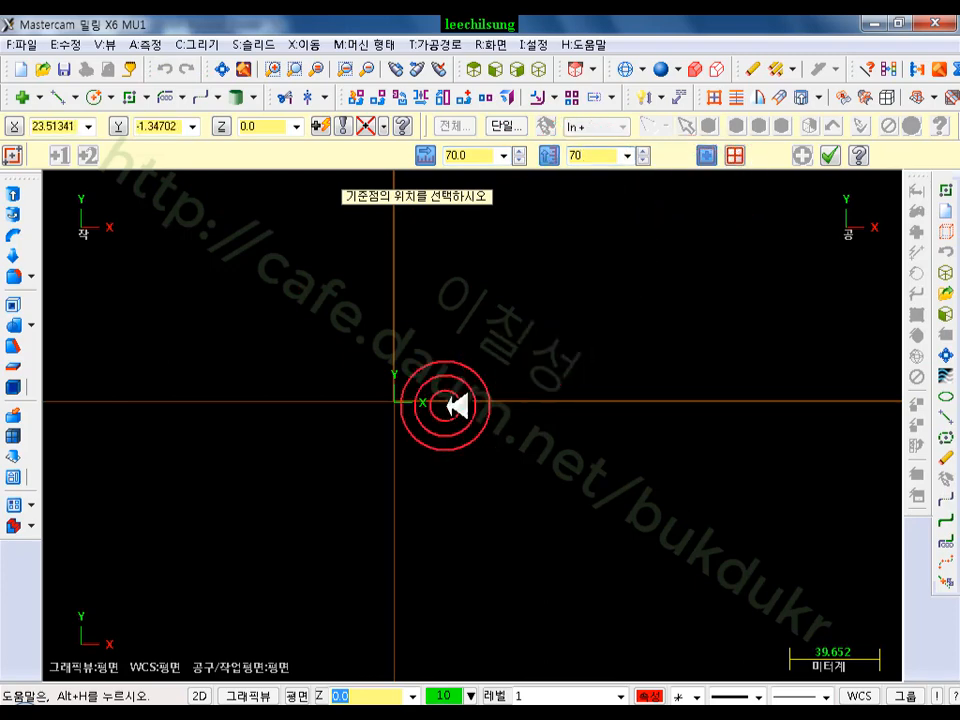
{"action": "left_click", "coordinate": [396, 406]}
{"action": "left_click", "coordinate": [830, 156]}
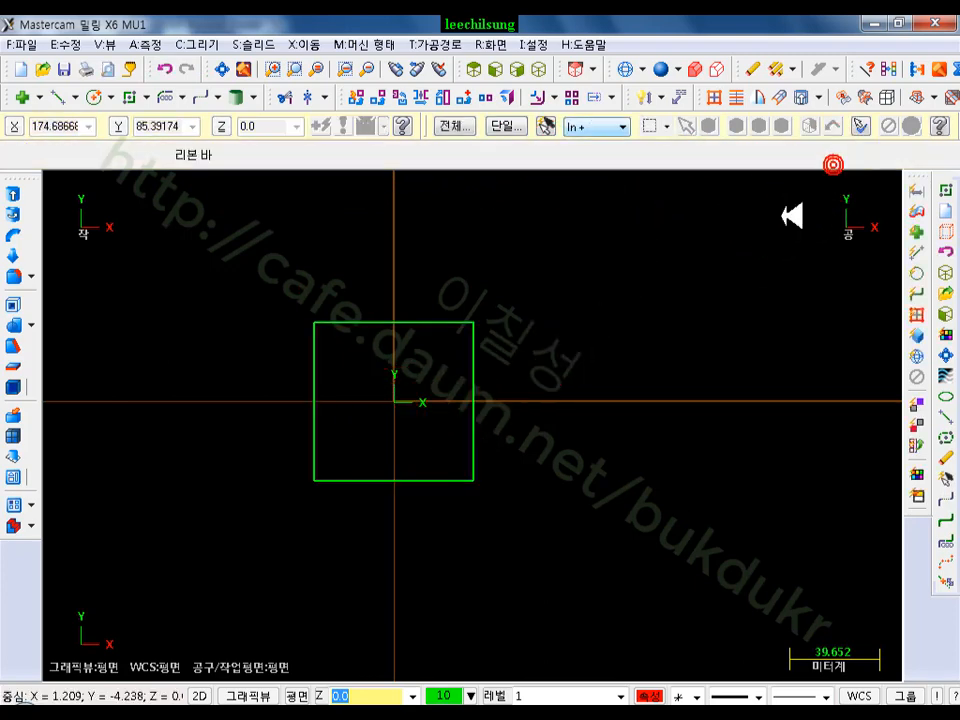
Place the horizontal text "AB" in MCX (Box) Font, height 20 and spacing 5, in the square's upper half, and hide the axis lines
{"action": "scroll", "coordinate": [274, 446], "scroll_direction": "up", "scroll_amount": 4}
{"action": "scroll", "coordinate": [514, 360], "scroll_direction": "down", "scroll_amount": 4}
{"action": "scroll", "coordinate": [386, 396], "scroll_direction": "up", "scroll_amount": 3}
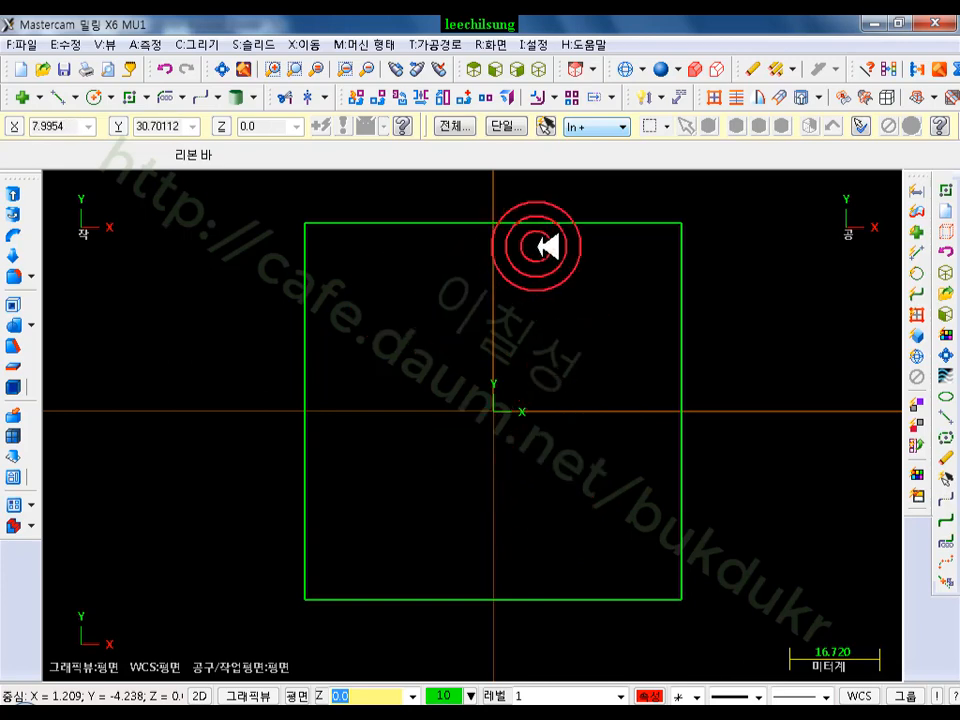
{"action": "left_click", "coordinate": [220, 44]}
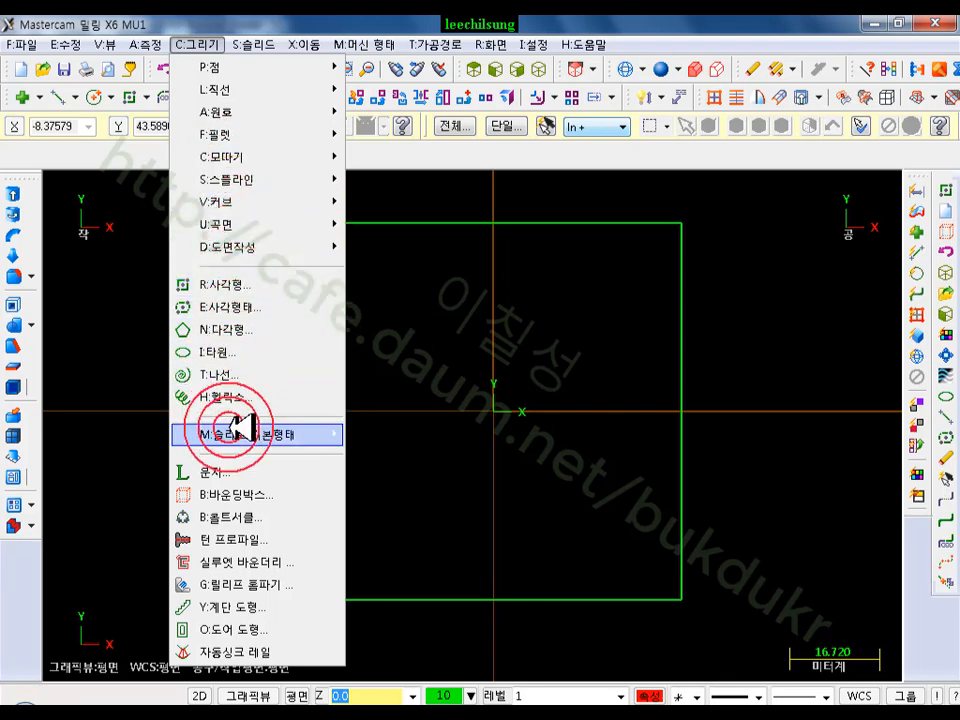
{"action": "left_click", "coordinate": [230, 472]}
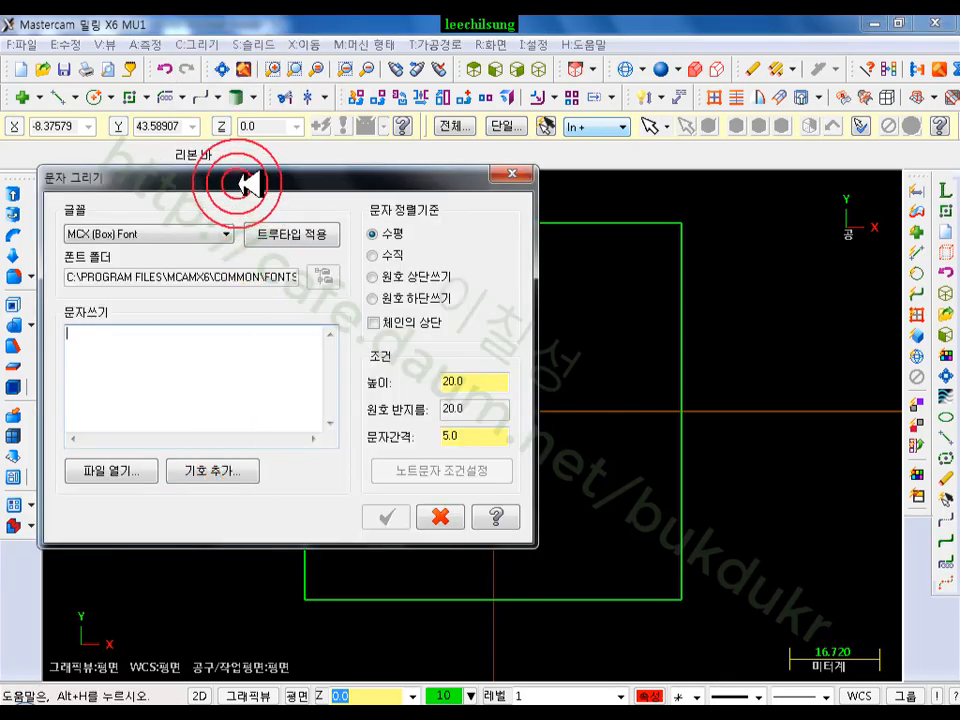
{"action": "left_click_drag", "start_coordinate": [223, 182], "coordinate": [211, 35]}
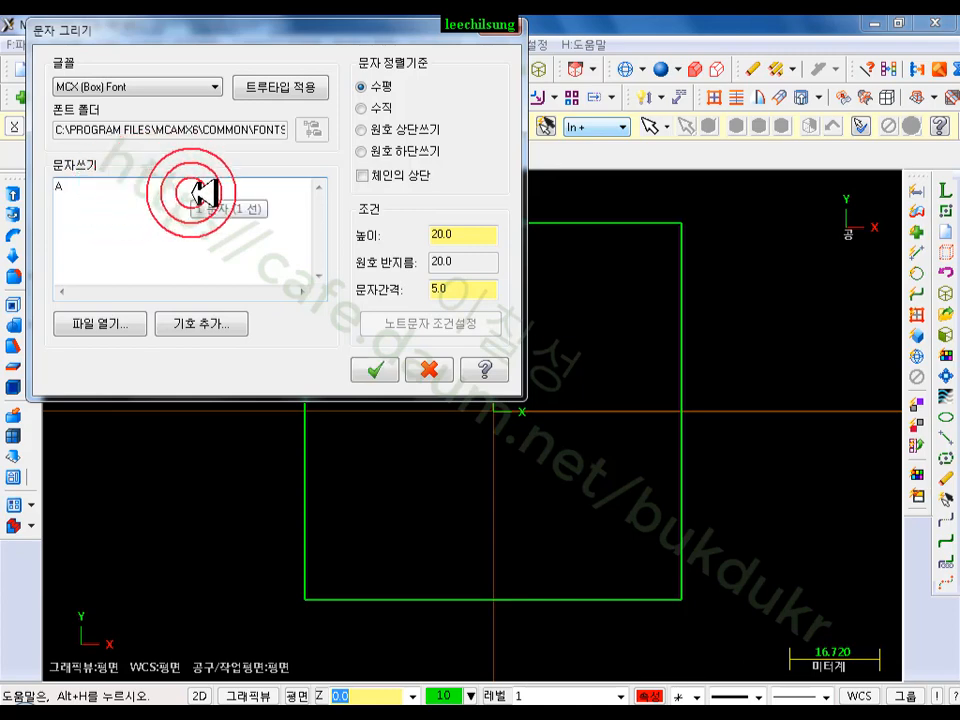
{"action": "type", "text": "B"}
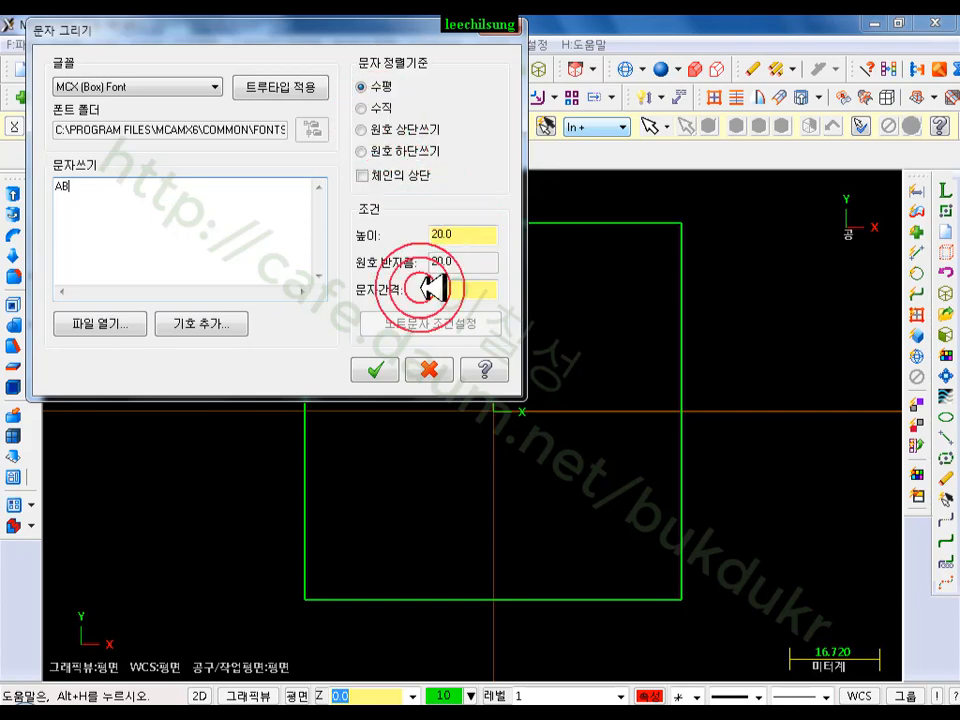
{"action": "left_click", "coordinate": [375, 369]}
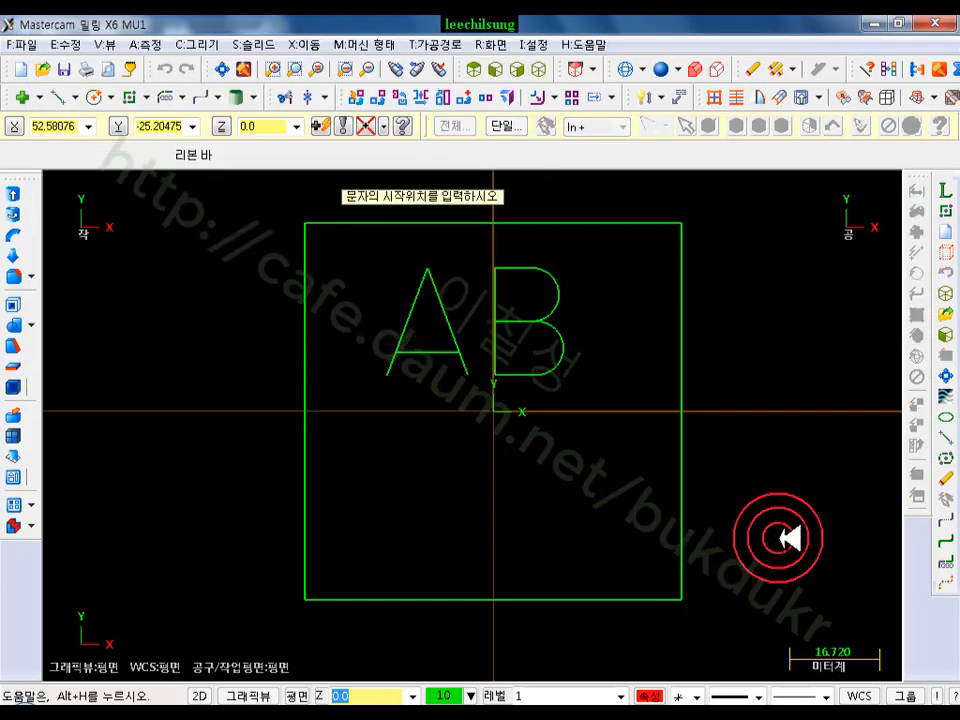
{"action": "key", "text": "F9"}
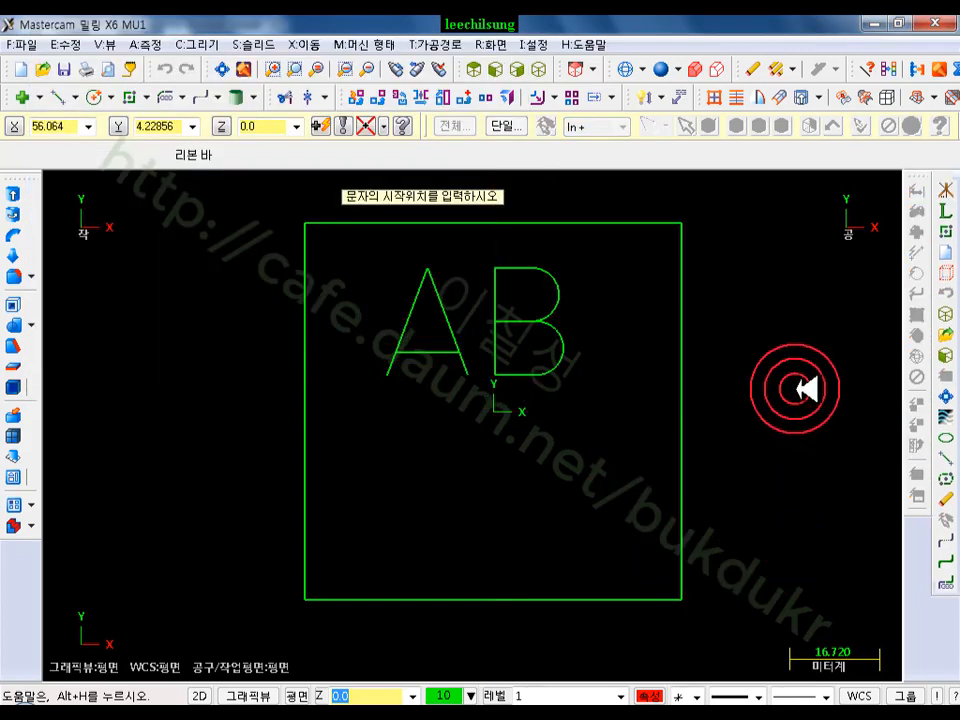
{"action": "key", "text": "Escape"}
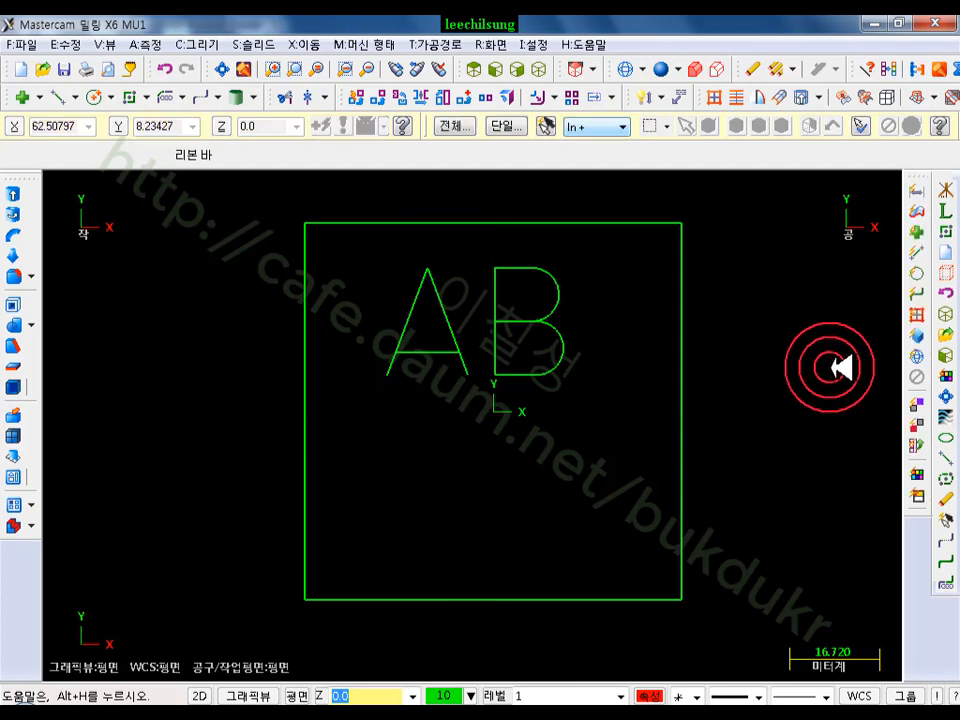
Start another text creation for "AB" and move its dialog below the letters already drawn
{"action": "left_click", "coordinate": [944, 203]}
{"action": "left_click", "coordinate": [240, 189]}
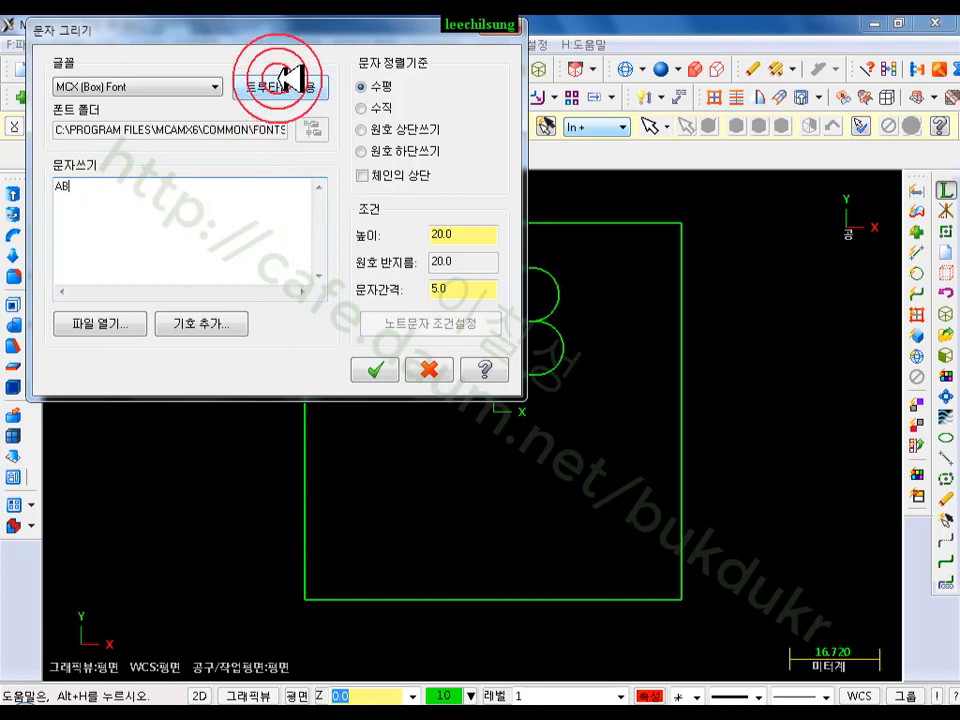
{"action": "left_click_drag", "start_coordinate": [306, 28], "coordinate": [362, 438]}
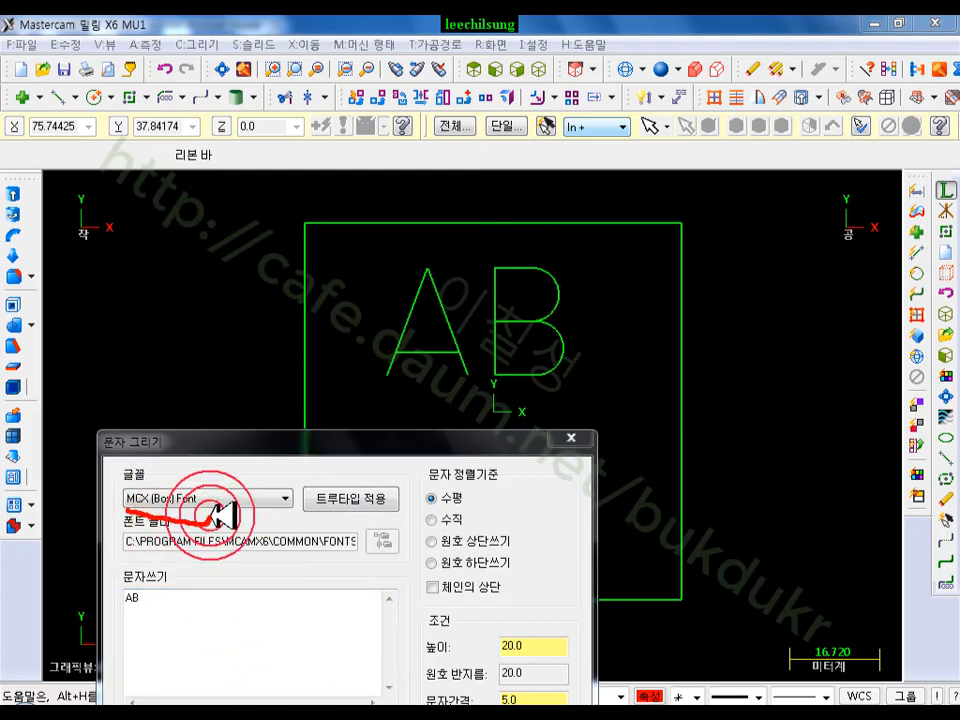
{"action": "mouse_move", "coordinate": [210, 515]}
{"action": "left_mouse_down"}
{"action": "mouse_move", "coordinate": [179, 483]}
{"action": "mouse_move", "coordinate": [108, 483]}
{"action": "mouse_move", "coordinate": [128, 511]}
{"action": "left_mouse_up"}
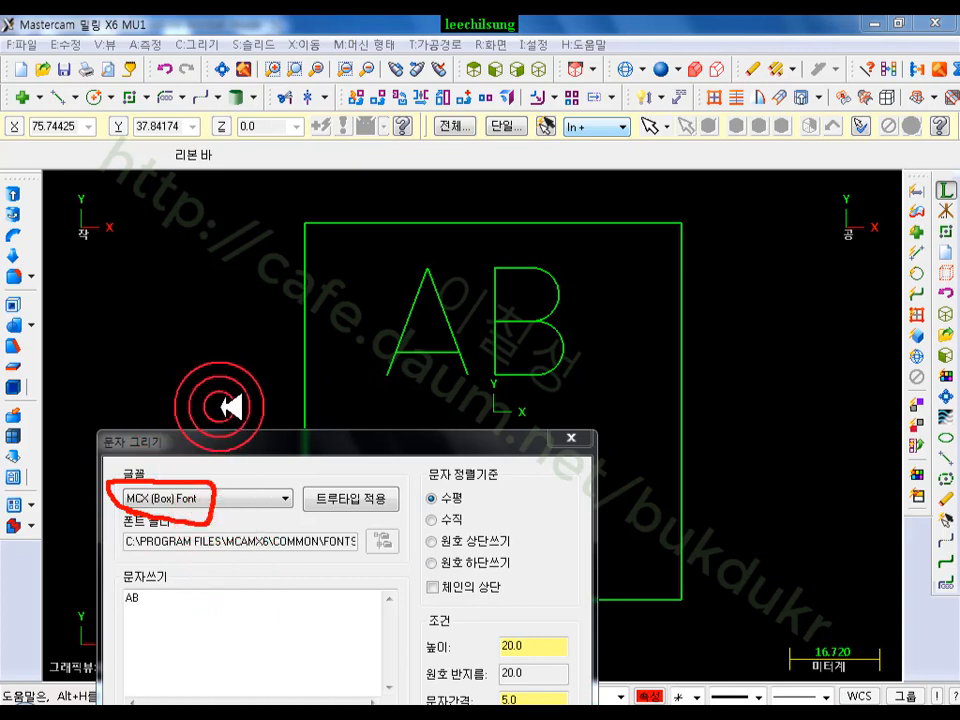
{"action": "left_click_drag", "start_coordinate": [194, 212], "coordinate": [194, 177]}
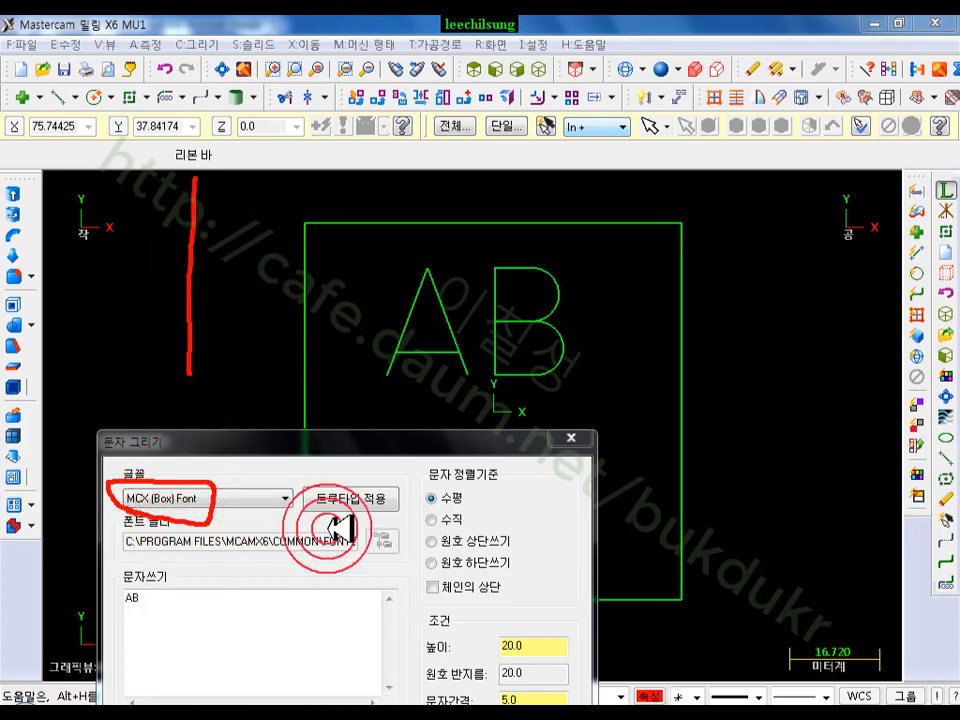
{"action": "left_click_drag", "start_coordinate": [305, 511], "coordinate": [326, 514]}
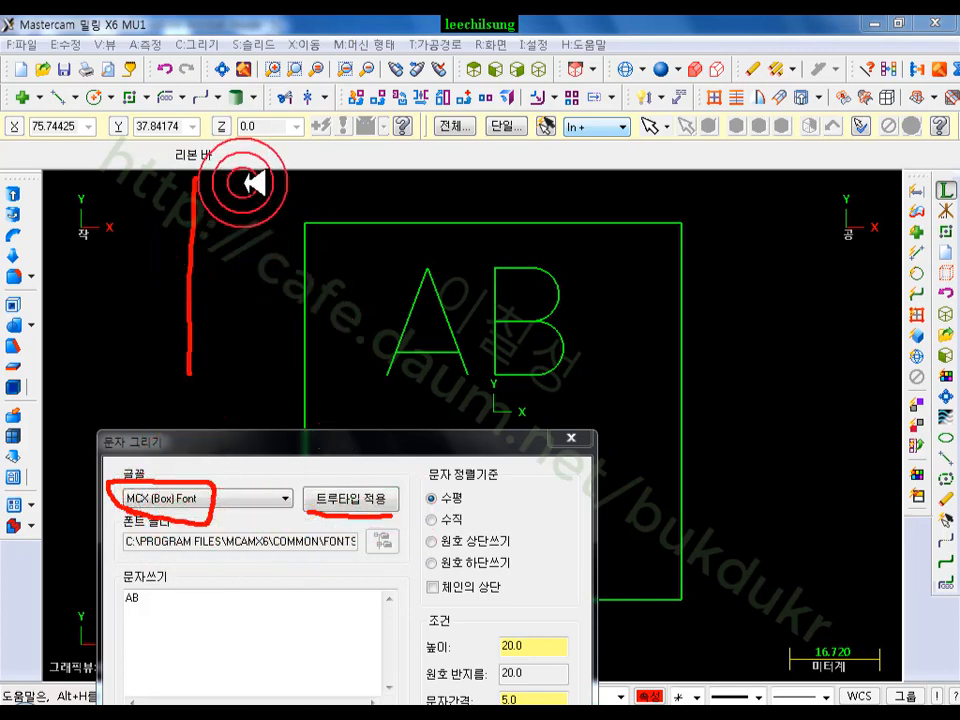
{"action": "left_click_drag", "start_coordinate": [258, 357], "coordinate": [246, 181]}
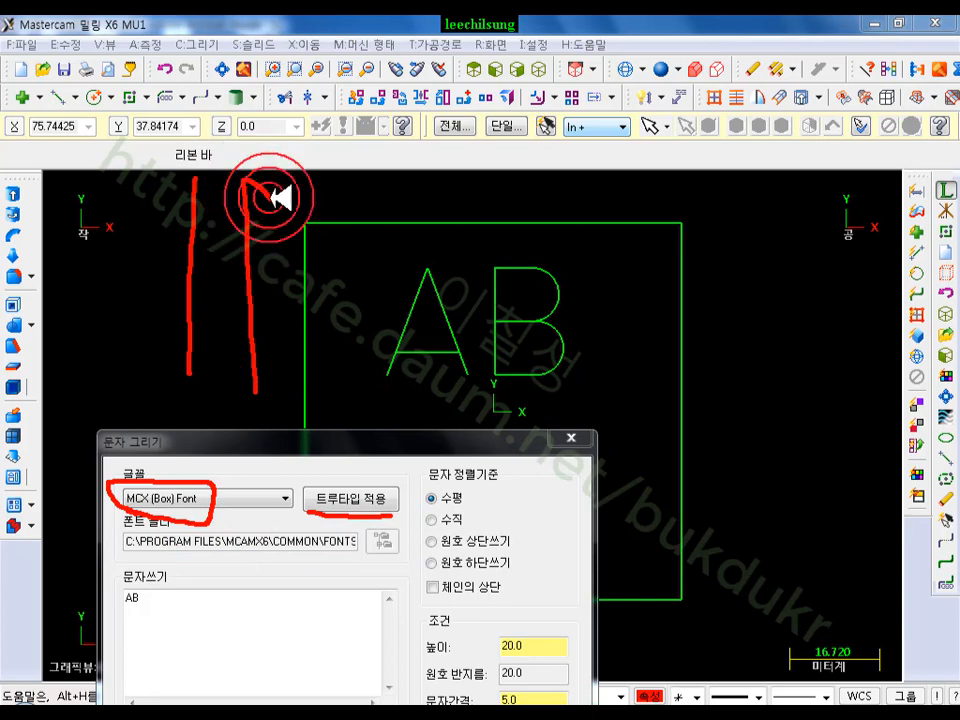
{"action": "left_click_drag", "start_coordinate": [282, 290], "coordinate": [290, 368]}
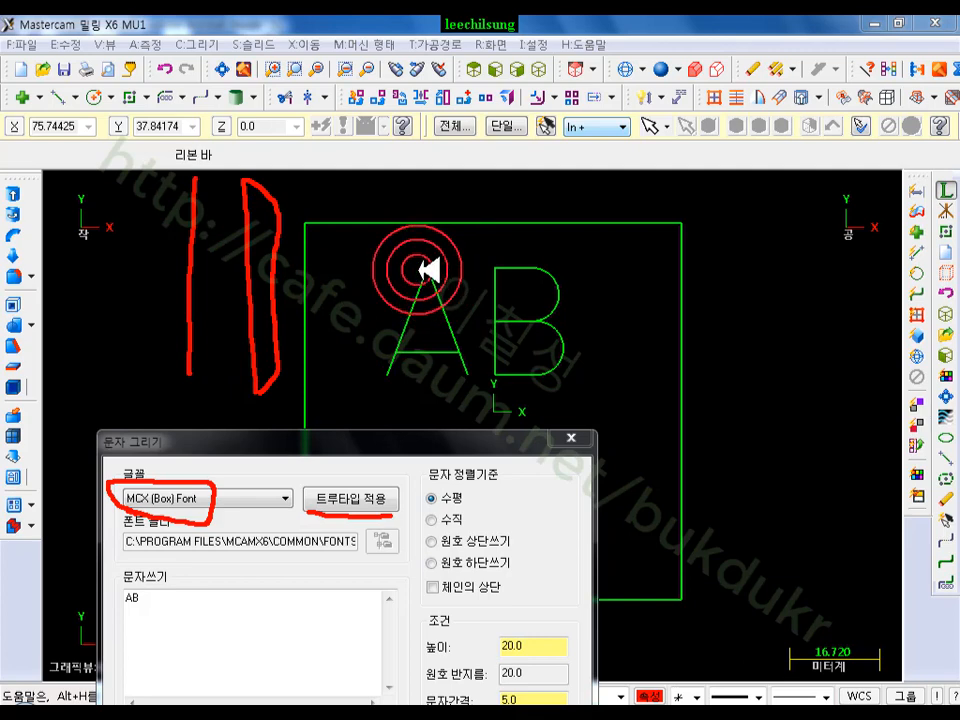
{"action": "left_click_drag", "start_coordinate": [425, 267], "coordinate": [405, 337]}
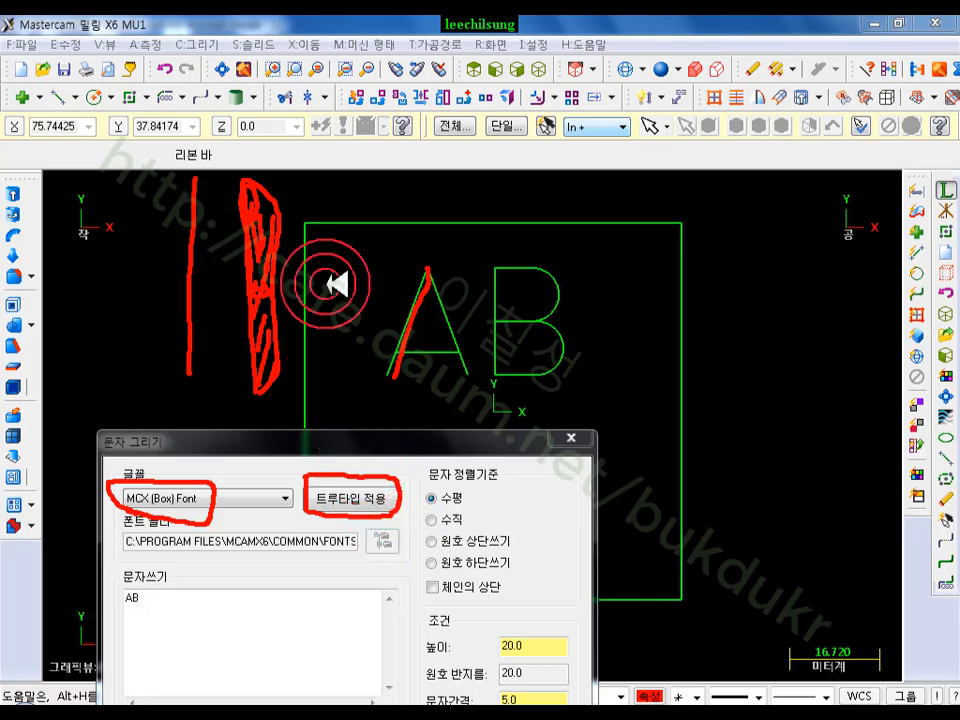
{"action": "right_click", "coordinate": [366, 173]}
{"action": "left_click", "coordinate": [413, 373]}
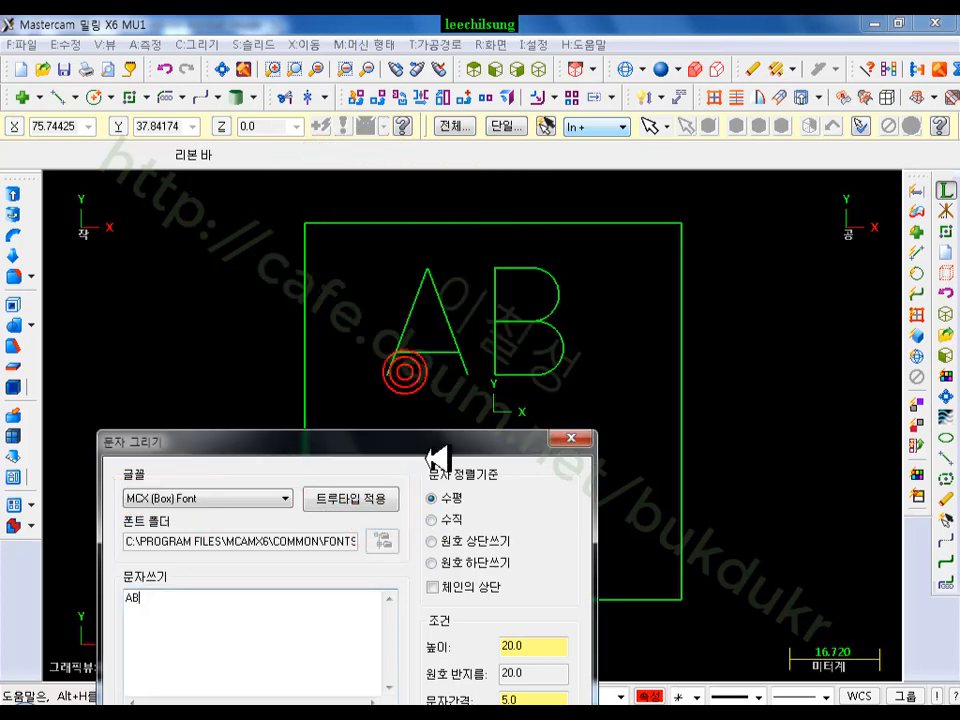
Browse the TrueType fonts for the "AB" text and apply 궁서 in the regular style (보통)
{"action": "left_click", "coordinate": [368, 497]}
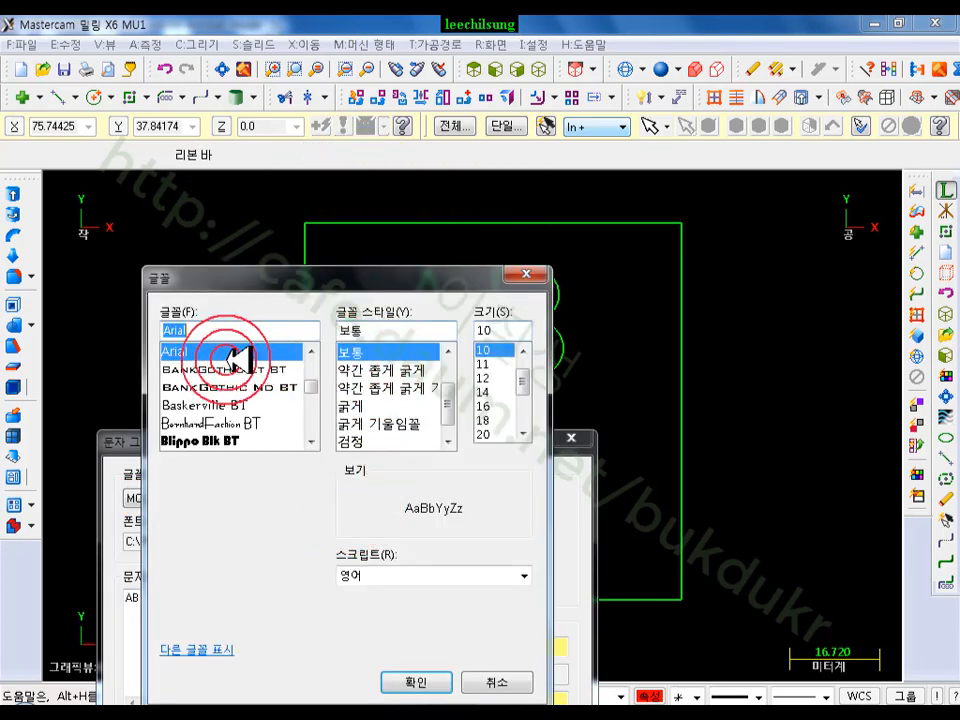
{"action": "left_click", "coordinate": [243, 388]}
{"action": "left_click", "coordinate": [189, 424]}
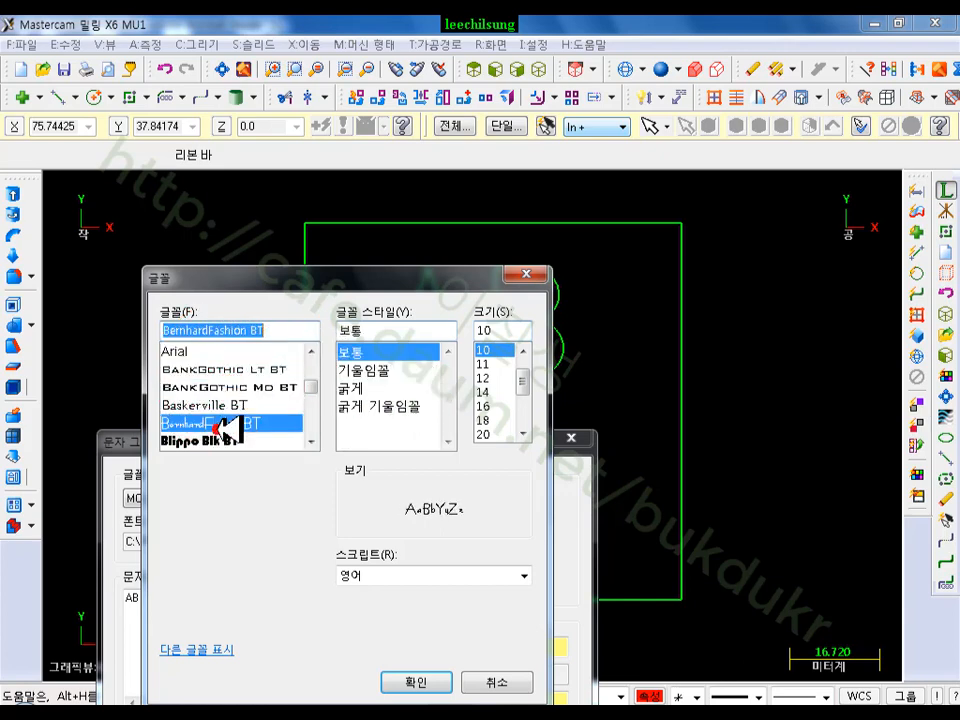
{"action": "scroll", "coordinate": [197, 396], "scroll_direction": "down", "scroll_amount": 5}
{"action": "left_click", "coordinate": [250, 370]}
{"action": "left_click", "coordinate": [210, 424]}
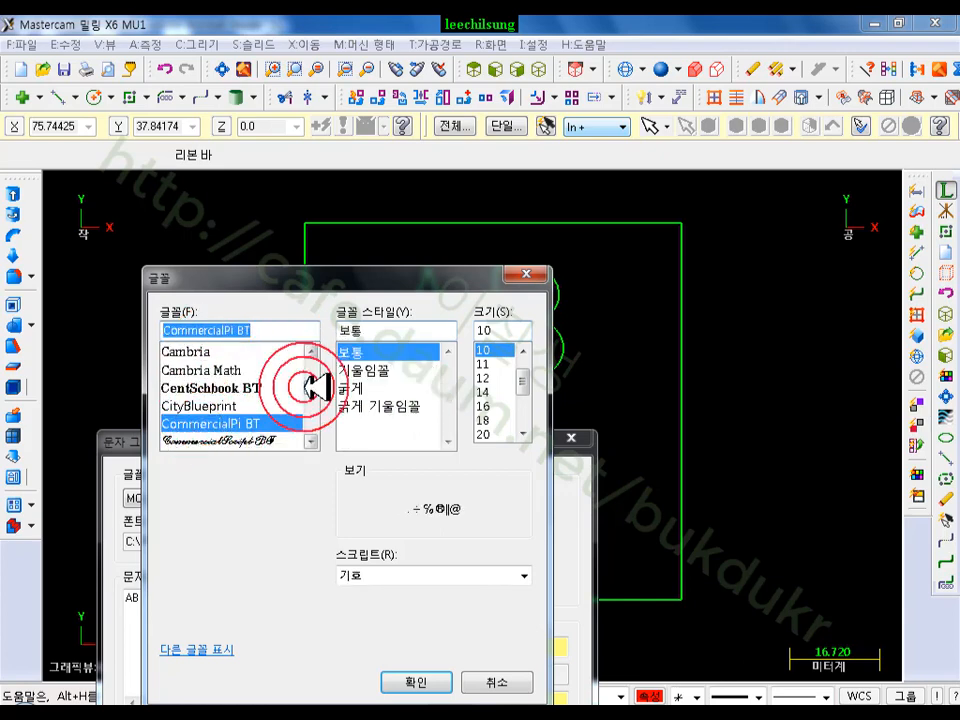
{"action": "left_click_drag", "start_coordinate": [314, 388], "coordinate": [314, 396]}
{"action": "left_click_drag", "start_coordinate": [312, 395], "coordinate": [312, 414]}
{"action": "left_click", "coordinate": [189, 403]}
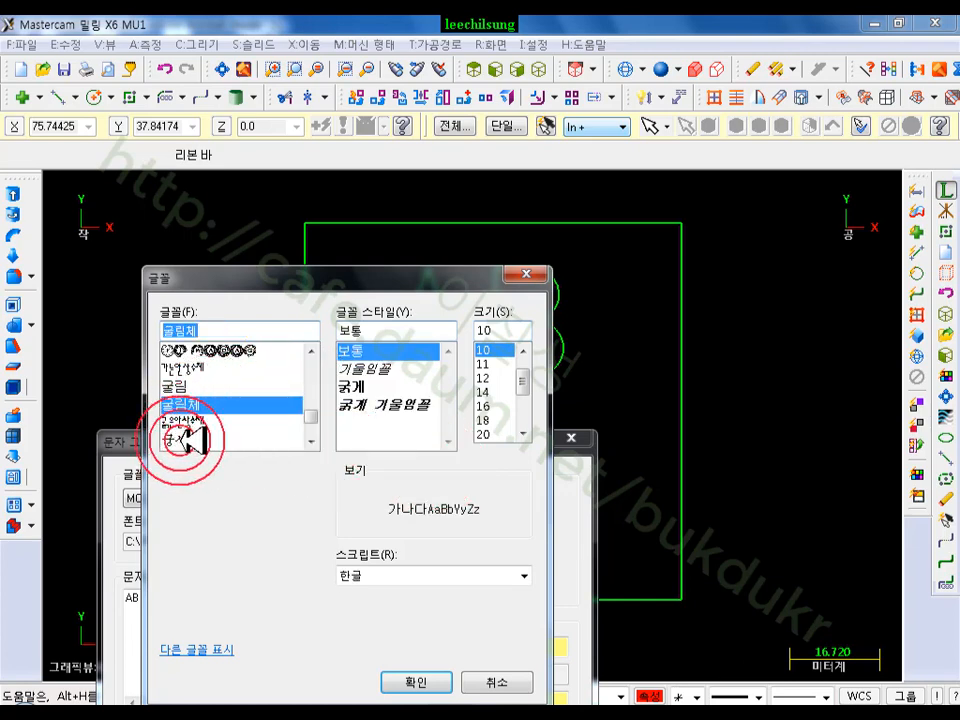
{"action": "left_click", "coordinate": [180, 440]}
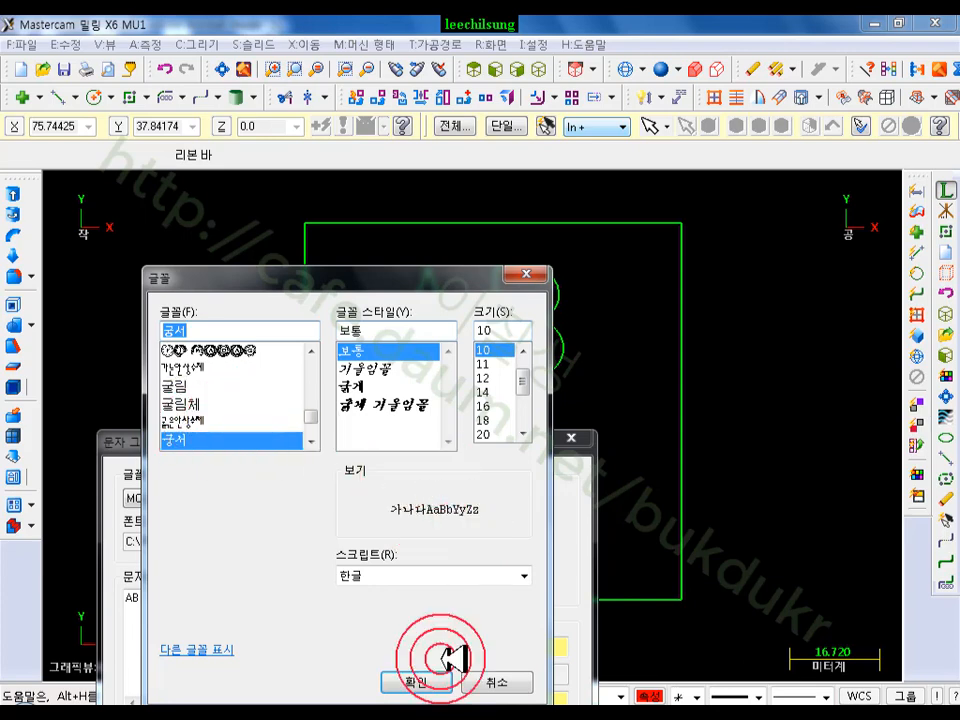
{"action": "left_click", "coordinate": [416, 681]}
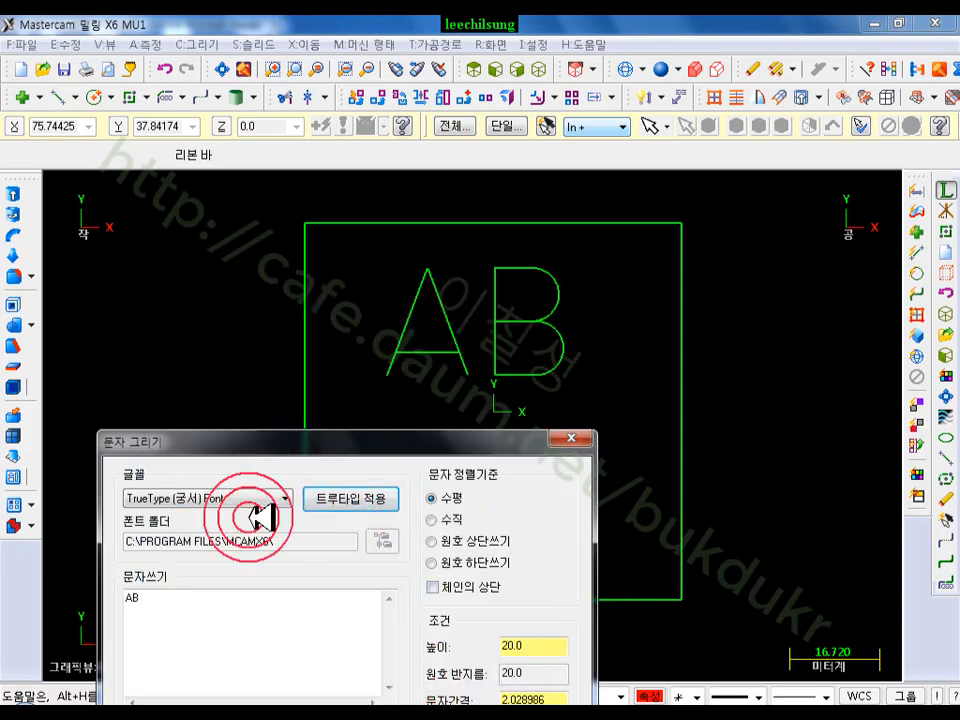
Place the horizontal text "AB" in the TrueType 궁서 font, height 20, in the square's lower half
{"action": "left_click_drag", "start_coordinate": [272, 440], "coordinate": [177, 42]}
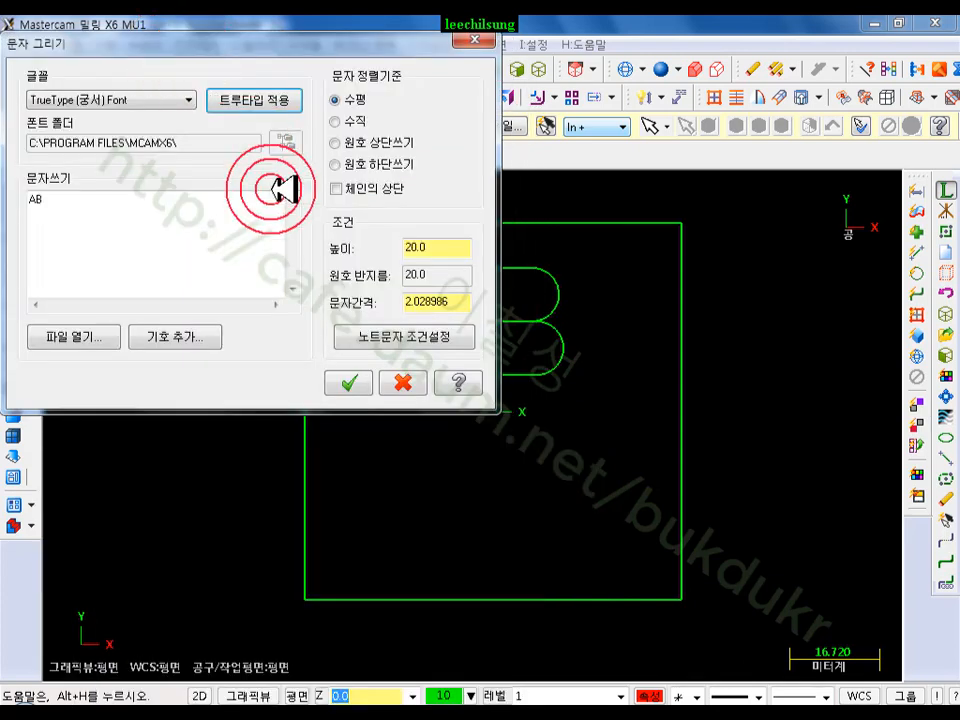
{"action": "left_click", "coordinate": [352, 384]}
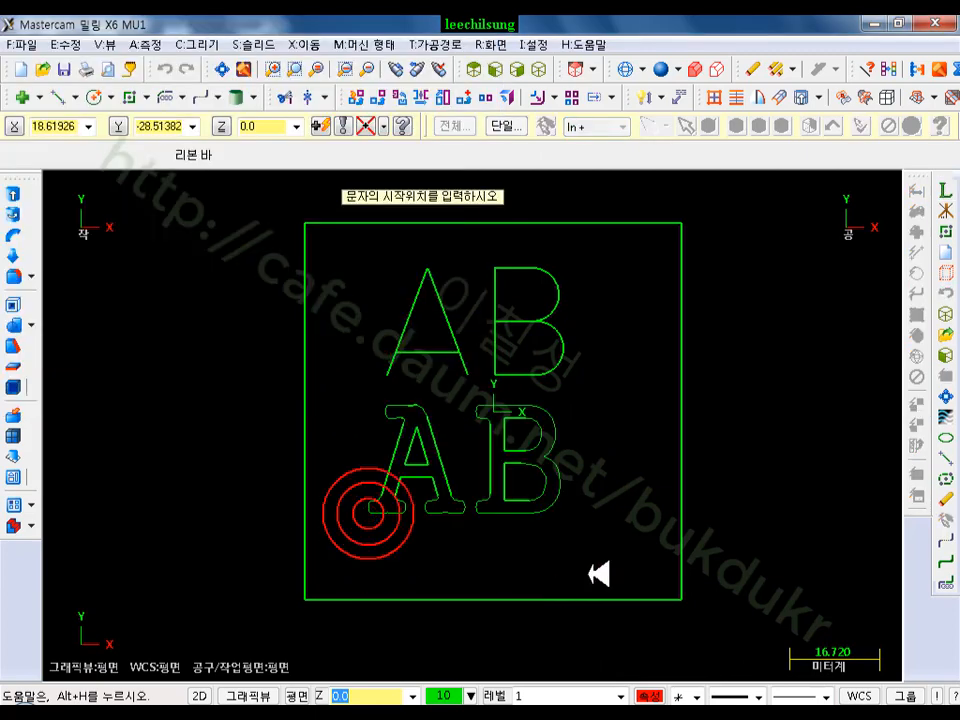
{"action": "scroll", "coordinate": [521, 465], "scroll_direction": "up", "scroll_amount": 2}
{"action": "scroll", "coordinate": [422, 448], "scroll_direction": "down", "scroll_amount": 3}
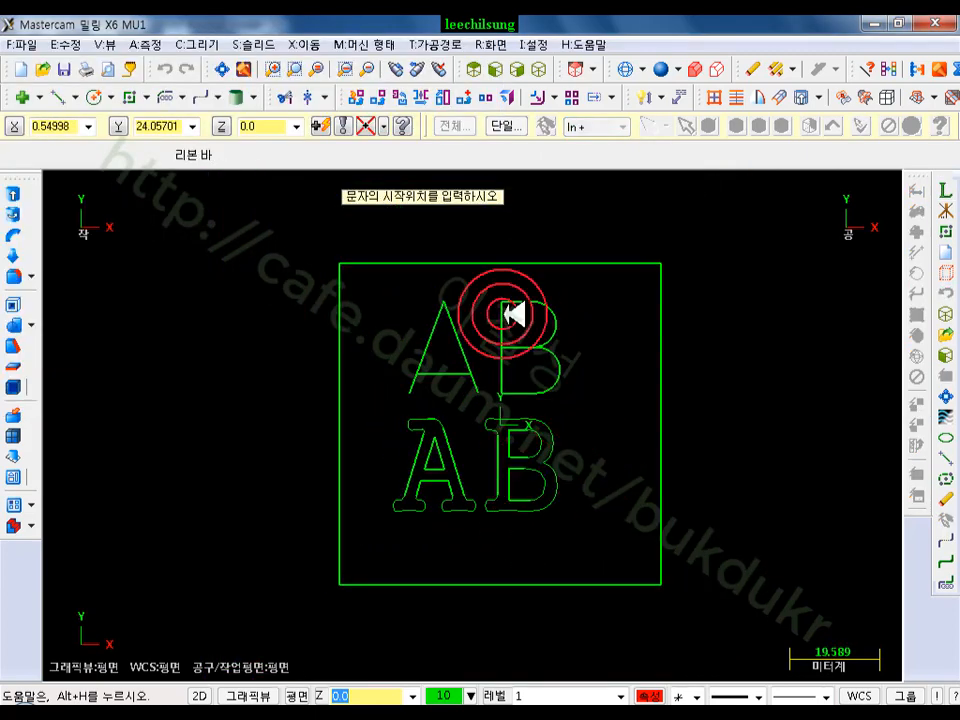
{"action": "scroll", "coordinate": [518, 316], "scroll_direction": "up", "scroll_amount": 2}
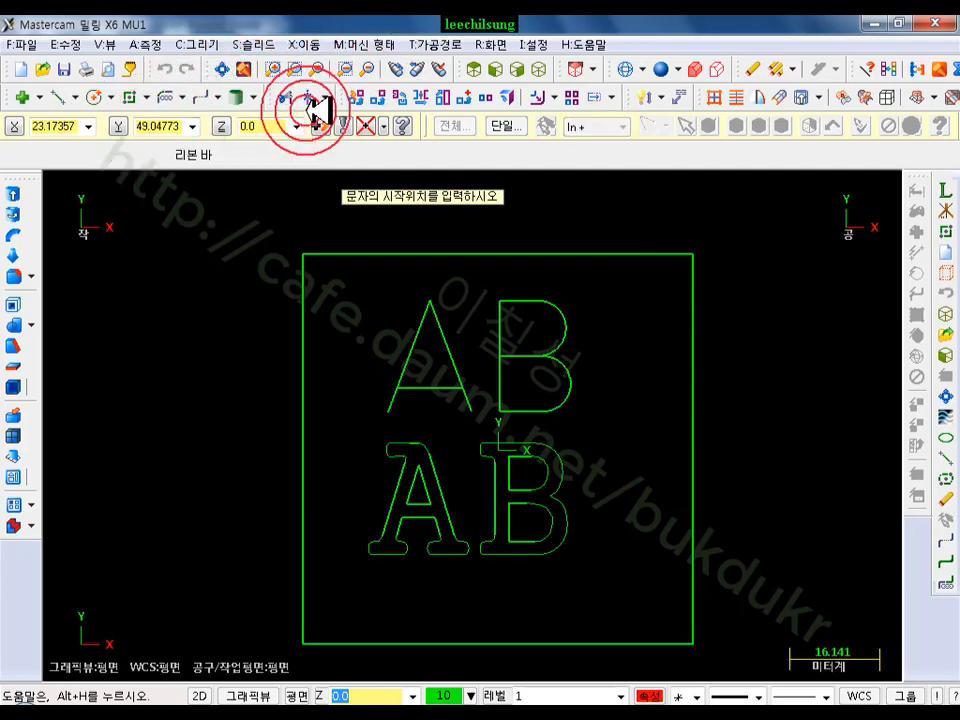
{"action": "key", "text": "Escape"}
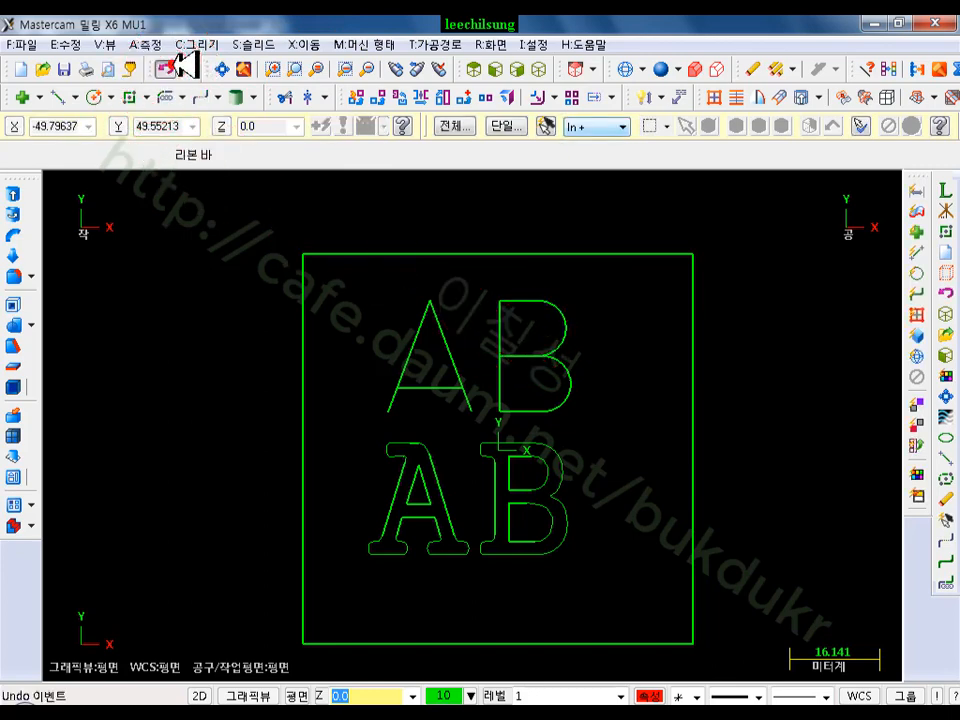
Undo the creation of both "AB" texts inside the square
{"action": "left_click", "coordinate": [185, 67]}
{"action": "scroll", "coordinate": [560, 405], "scroll_direction": "up", "scroll_amount": 1}
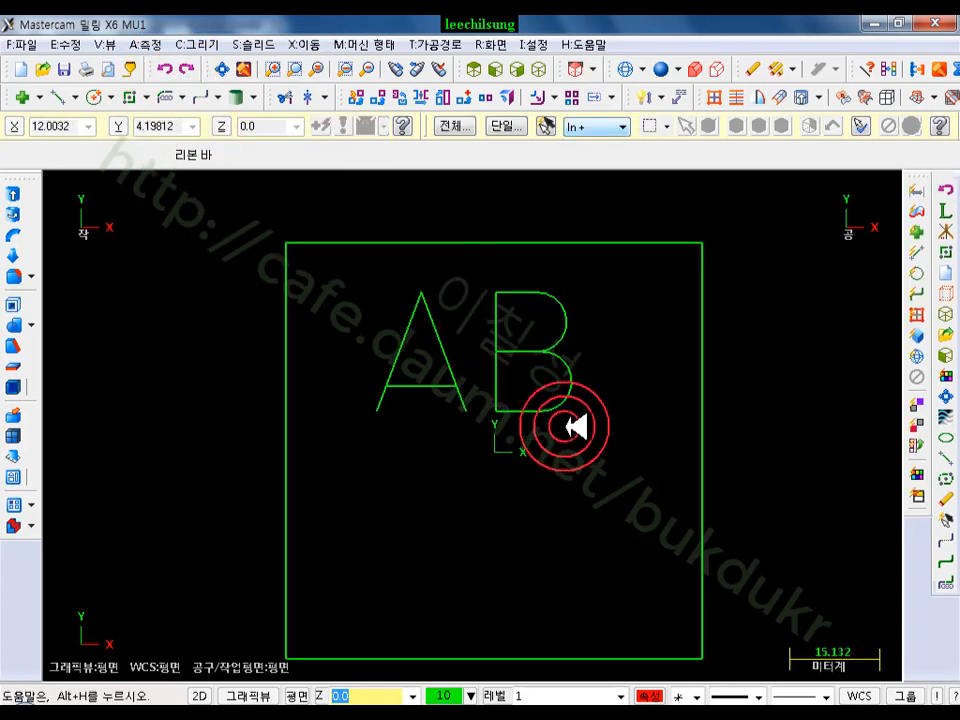
{"action": "left_click", "coordinate": [168, 68]}
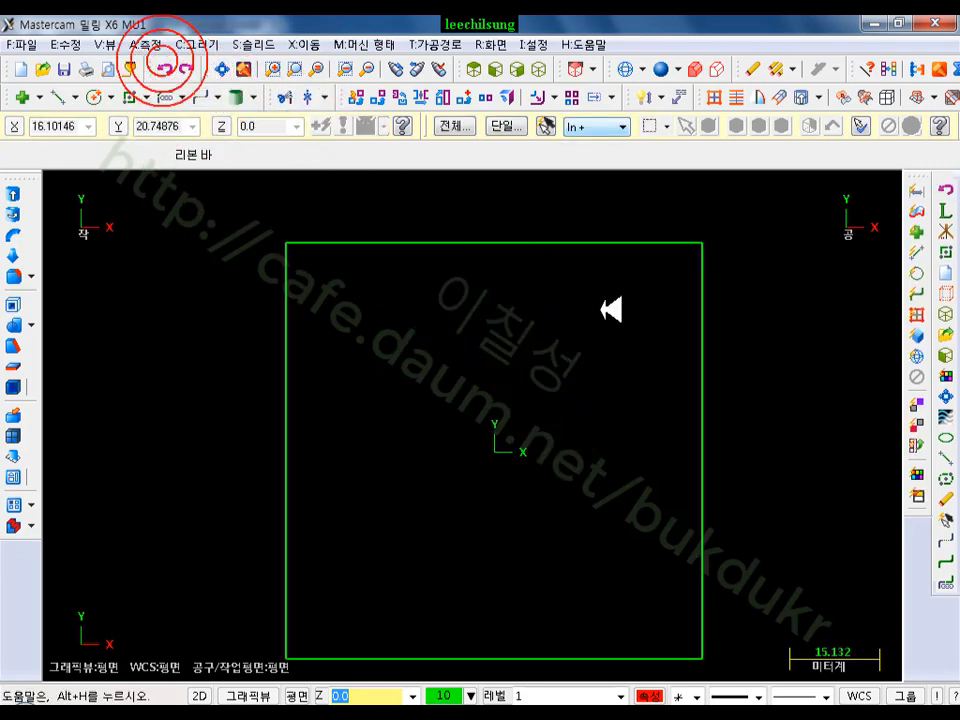
Place the horizontal letter "A" in MCX (Box) Font, height 20, in the square's upper-left area
{"action": "left_click", "coordinate": [945, 209]}
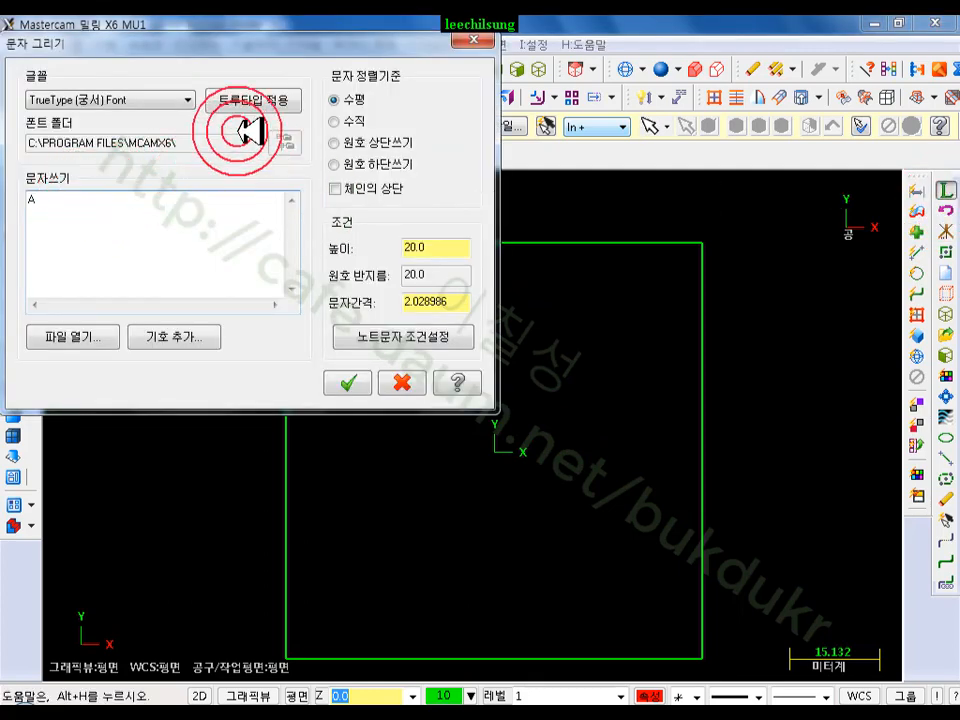
{"action": "left_click", "coordinate": [187, 100]}
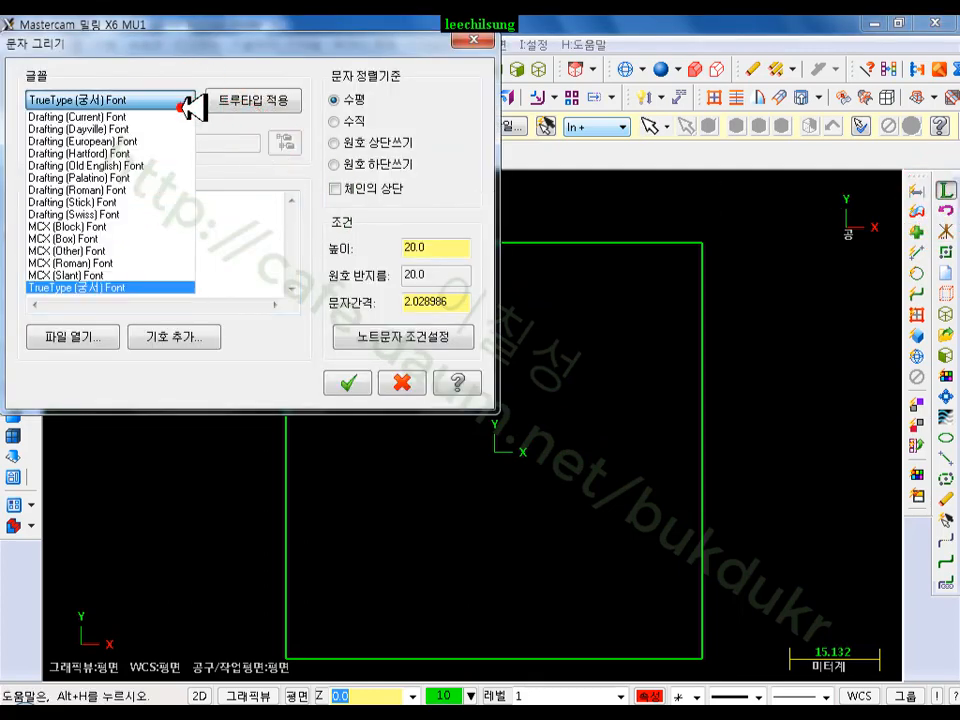
{"action": "left_click", "coordinate": [92, 237]}
{"action": "left_click", "coordinate": [349, 382]}
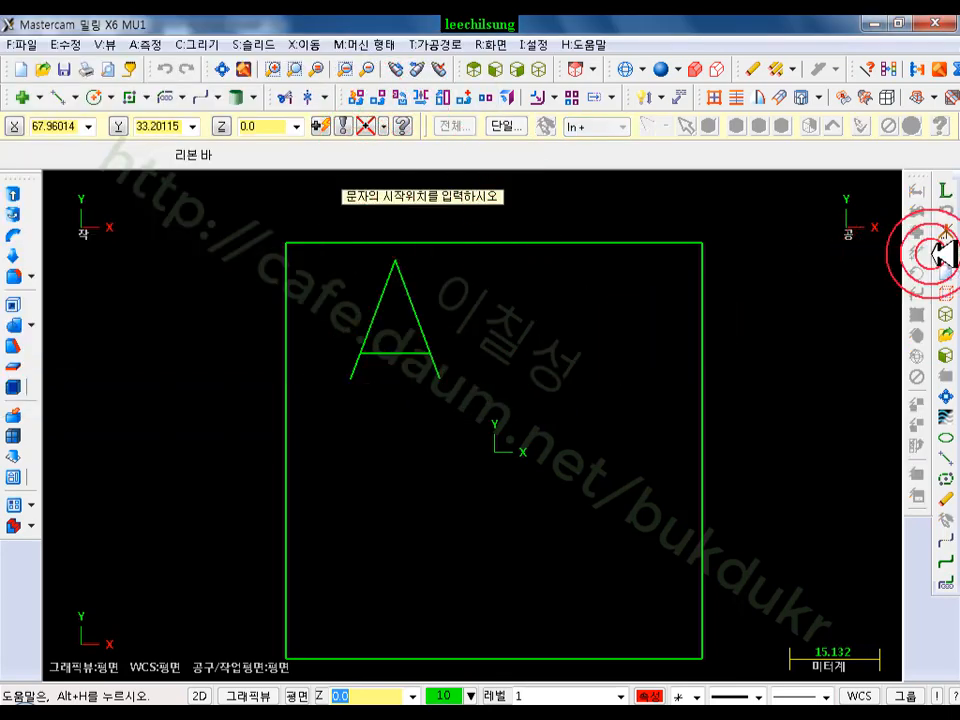
Place another "A" in the TrueType 궁서 font, regular style (보통), in the square's upper-right area, level with the first letter
{"action": "left_click", "coordinate": [945, 190]}
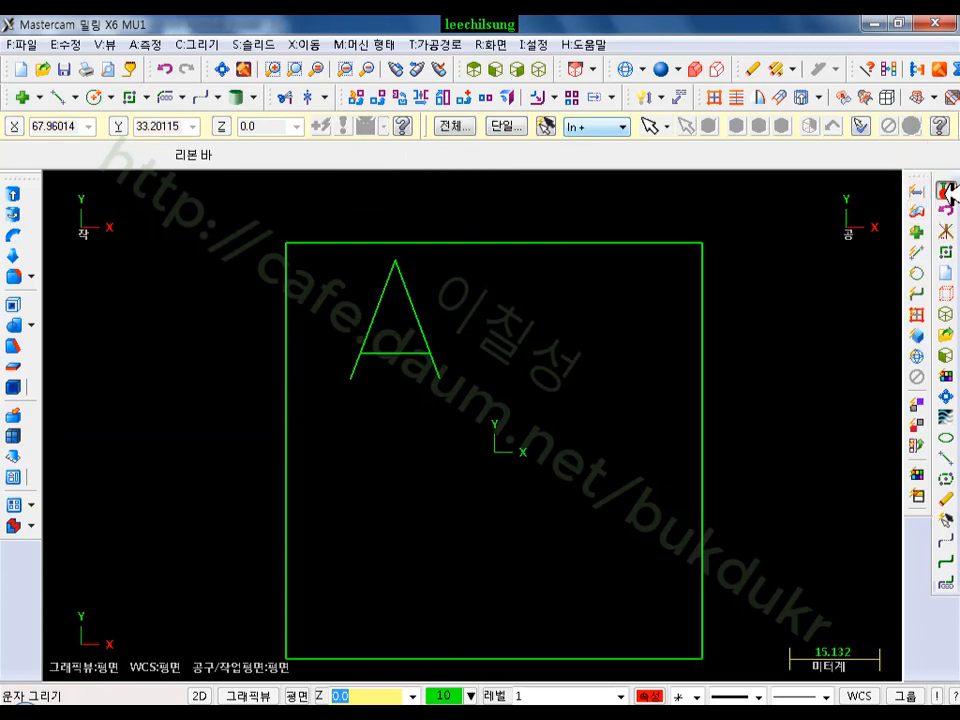
{"action": "left_click", "coordinate": [288, 94]}
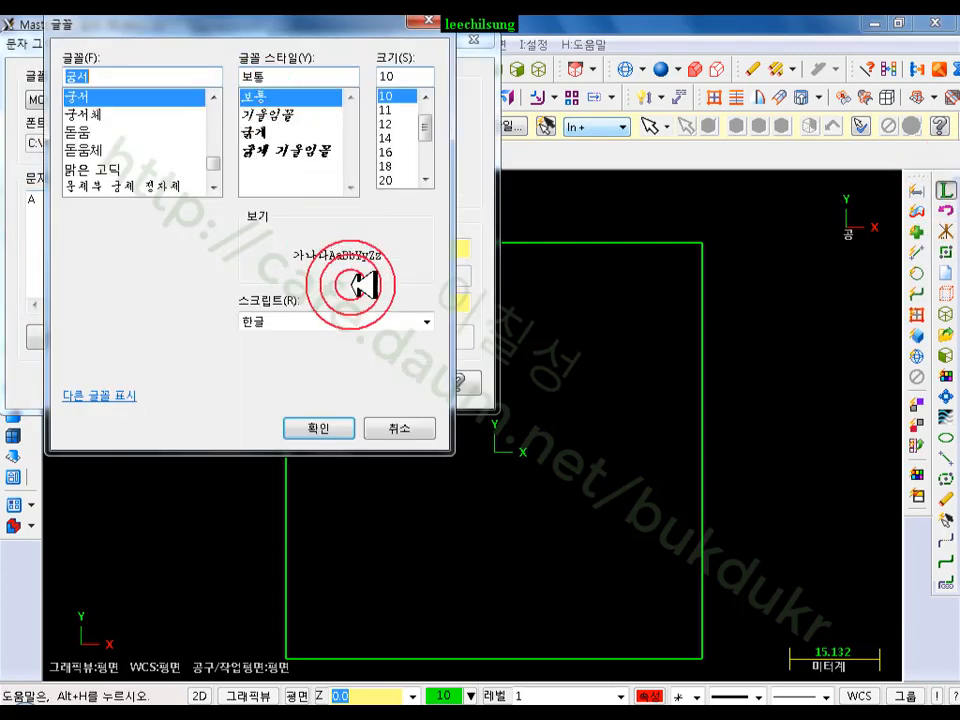
{"action": "left_click", "coordinate": [333, 428]}
{"action": "left_click", "coordinate": [349, 380]}
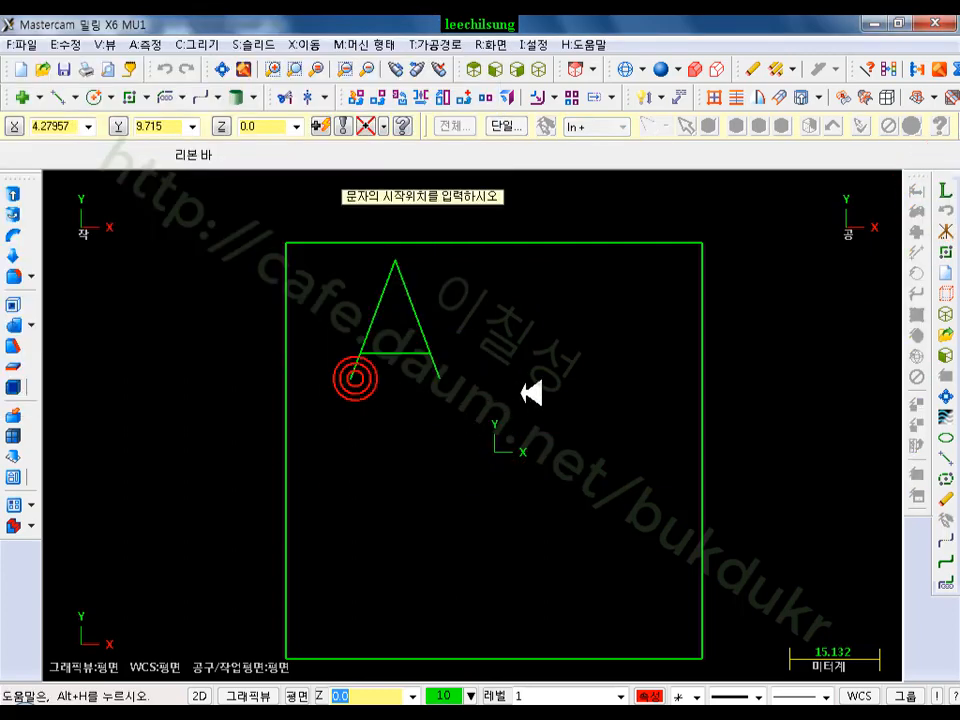
{"action": "left_click", "coordinate": [527, 379]}
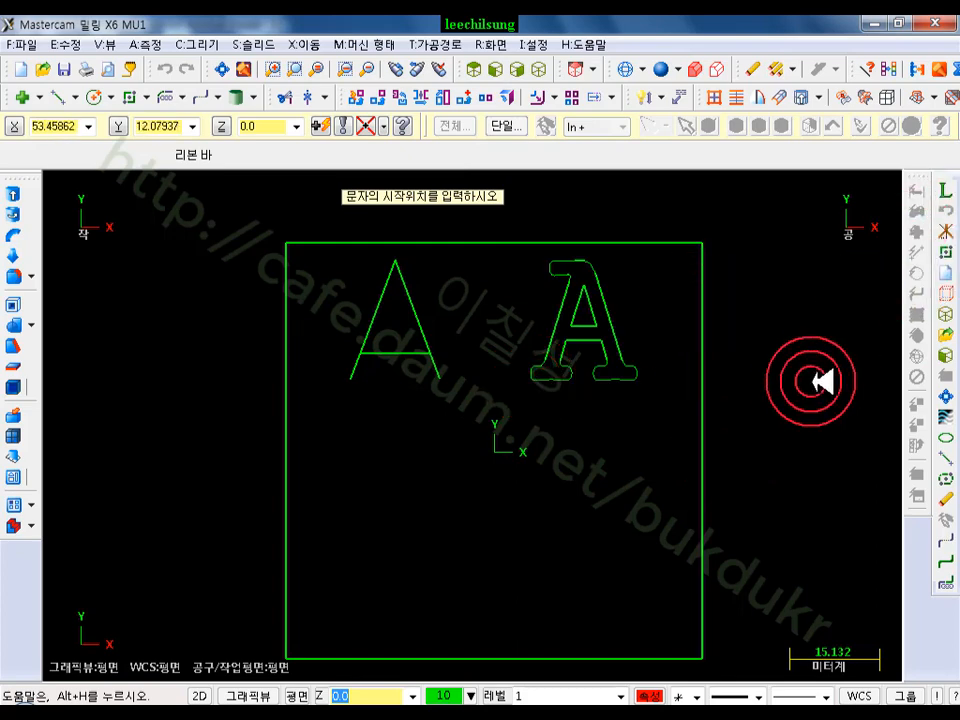
{"action": "key", "text": "Escape"}
Place the Korean letter "이" in the TrueType 궁서 font, height 20, in the square's lower-left area
{"action": "left_click", "coordinate": [945, 188]}
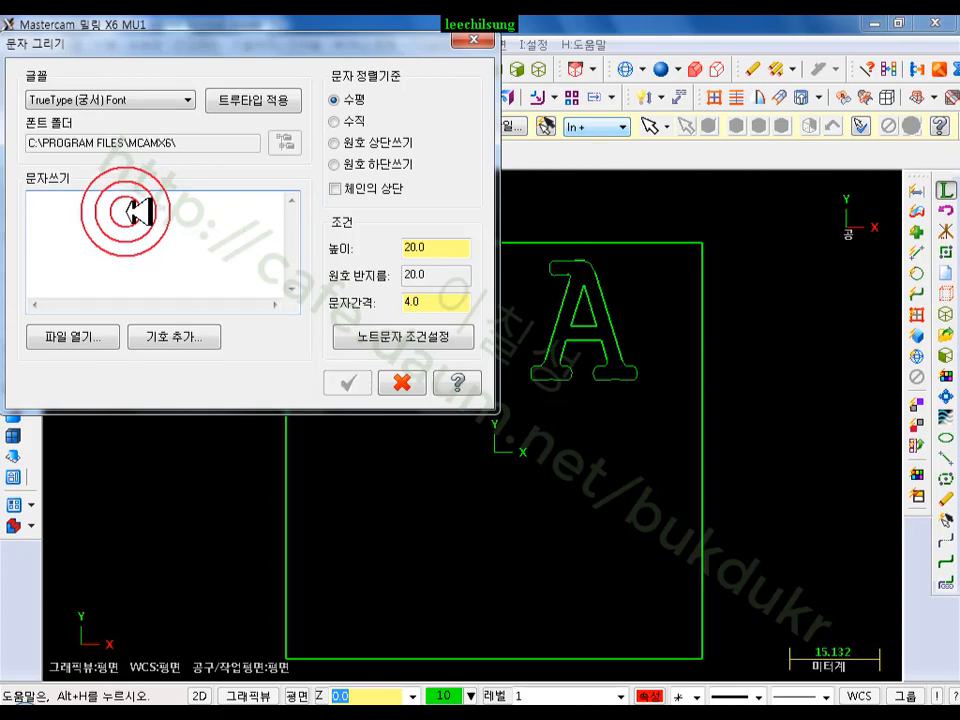
{"action": "left_click", "coordinate": [352, 383]}
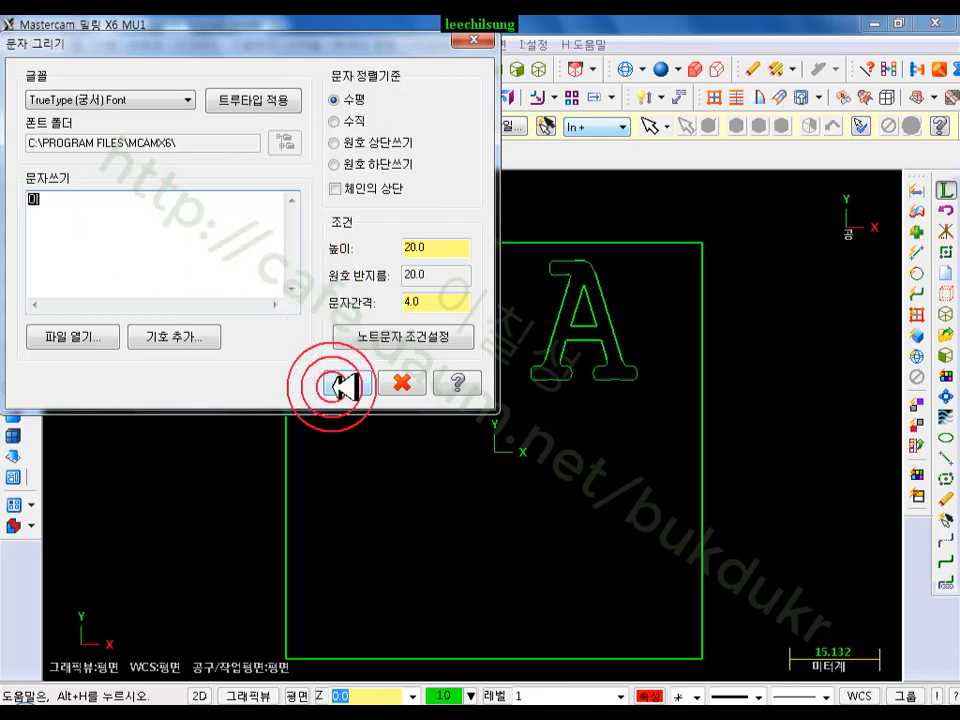
{"action": "left_click", "coordinate": [357, 620]}
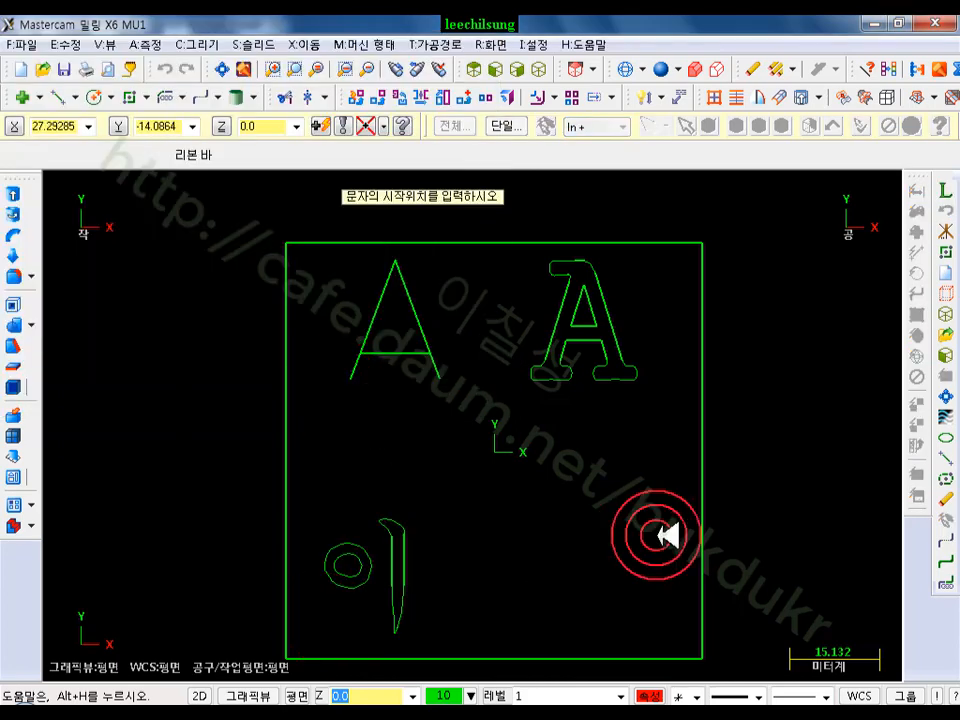
Start another text with "이" and look through its Hanja conversion candidates, returning to the start of the list
{"action": "left_click", "coordinate": [944, 184]}
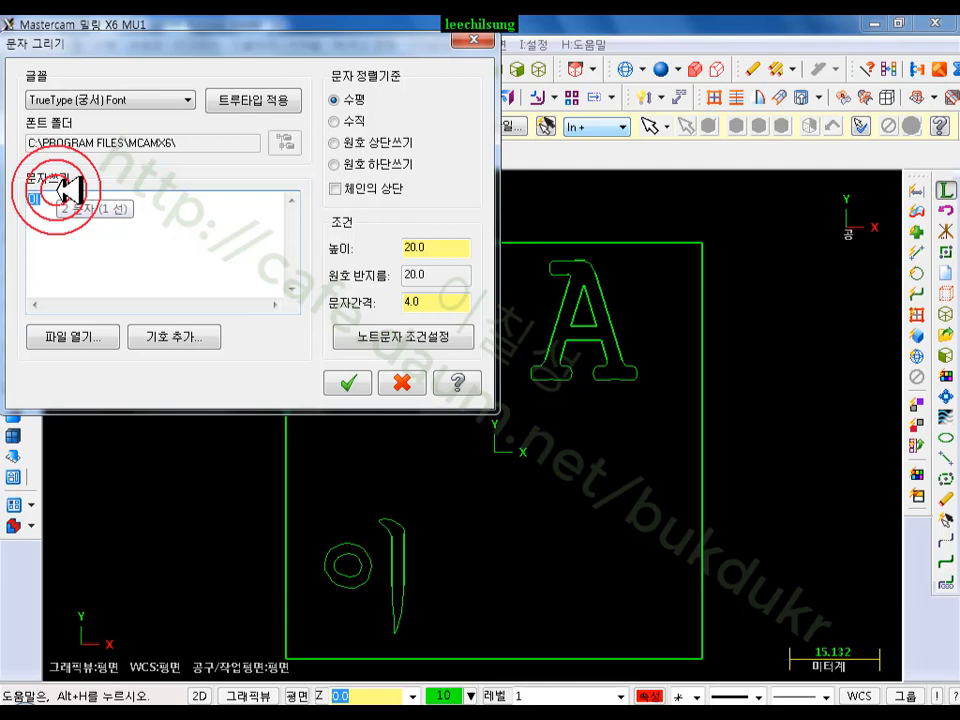
{"action": "key", "text": "Hangul_Hanja"}
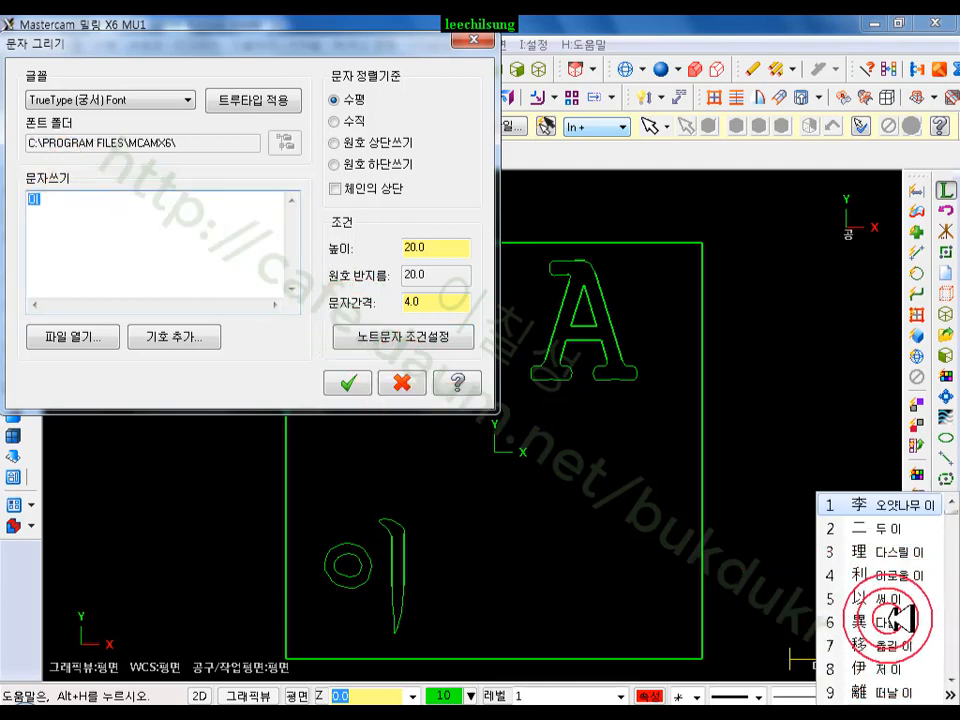
{"action": "left_click", "coordinate": [950, 679]}
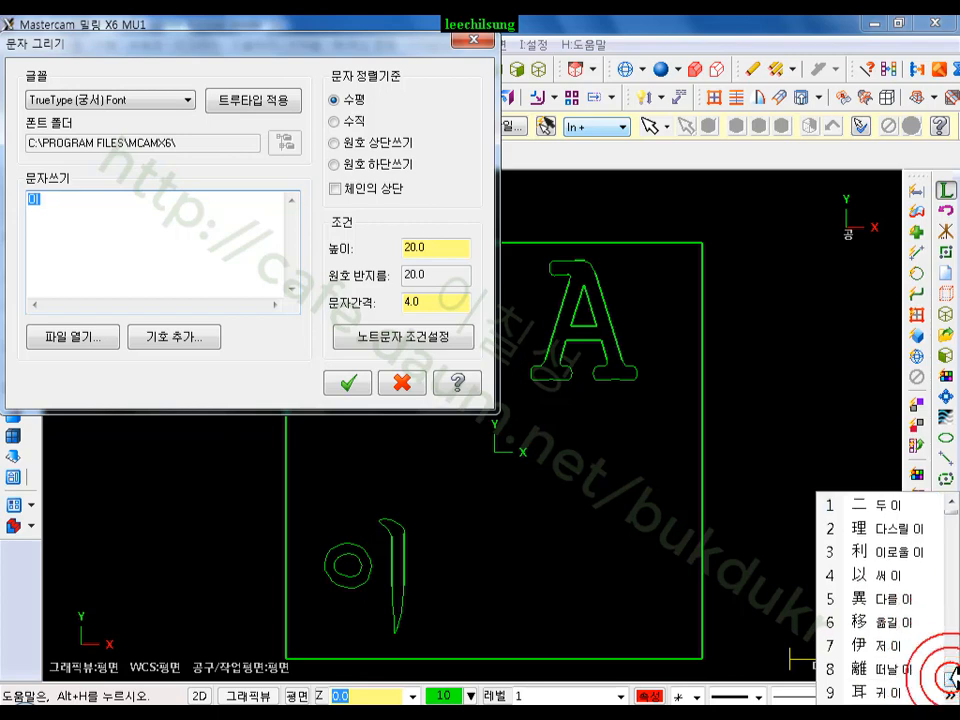
{"action": "left_click", "coordinate": [950, 679]}
{"action": "left_click", "coordinate": [950, 679]}
{"action": "left_click", "coordinate": [950, 679]}
{"action": "left_click", "coordinate": [950, 679]}
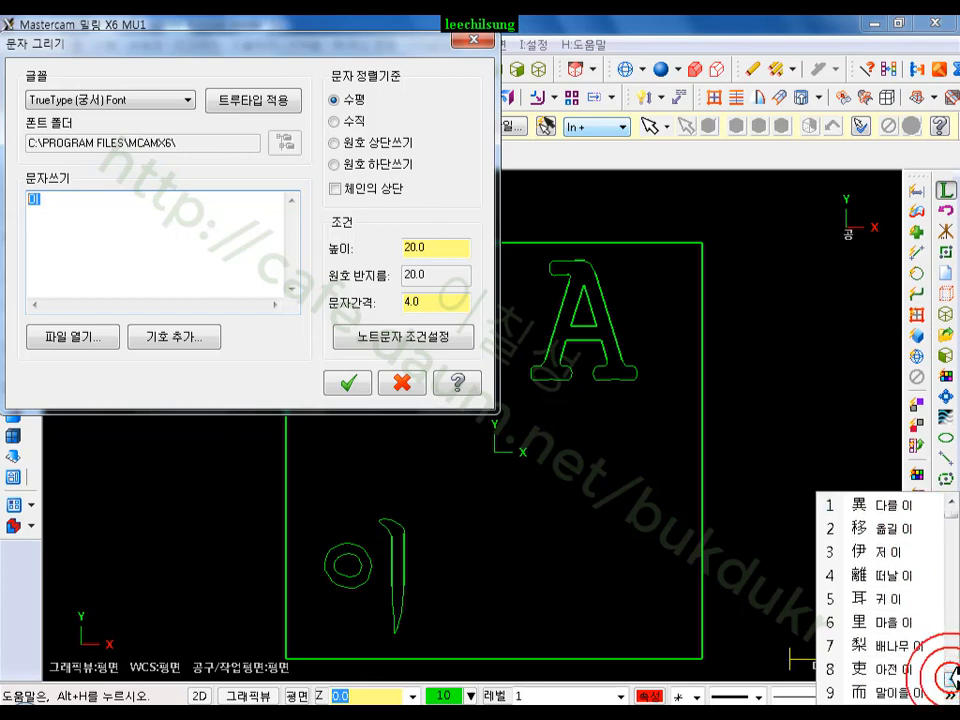
{"action": "left_click", "coordinate": [950, 679]}
{"action": "left_click", "coordinate": [950, 679]}
{"action": "left_click", "coordinate": [950, 679]}
{"action": "left_click", "coordinate": [950, 679]}
{"action": "left_click", "coordinate": [950, 679]}
{"action": "left_click", "coordinate": [950, 679]}
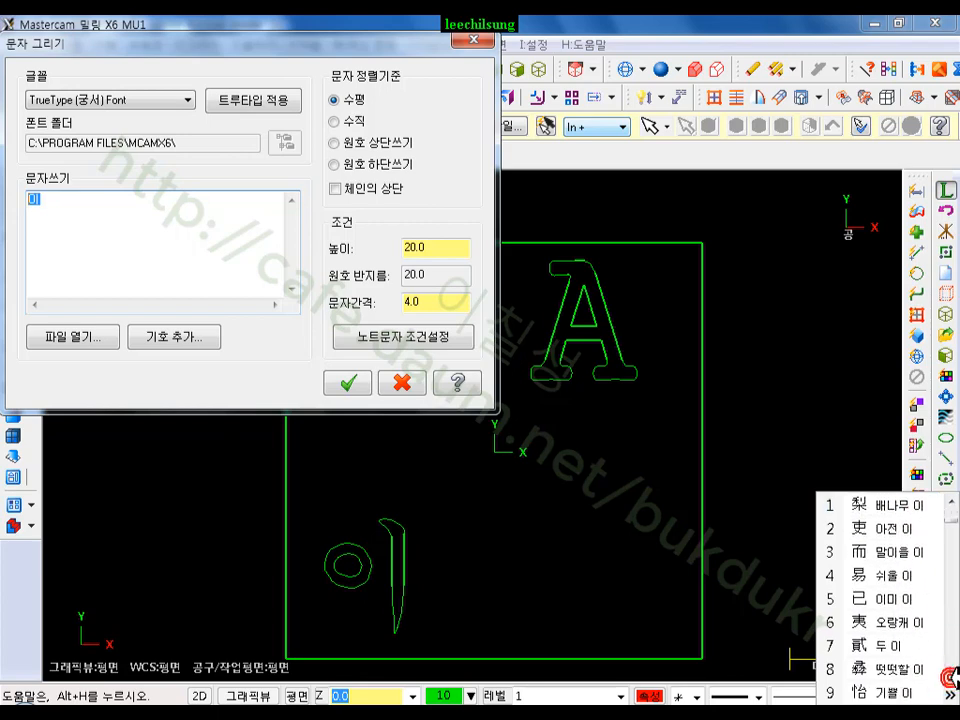
{"action": "left_click", "coordinate": [950, 679]}
{"action": "left_click", "coordinate": [950, 679]}
{"action": "left_click", "coordinate": [950, 679]}
{"action": "left_click", "coordinate": [950, 679]}
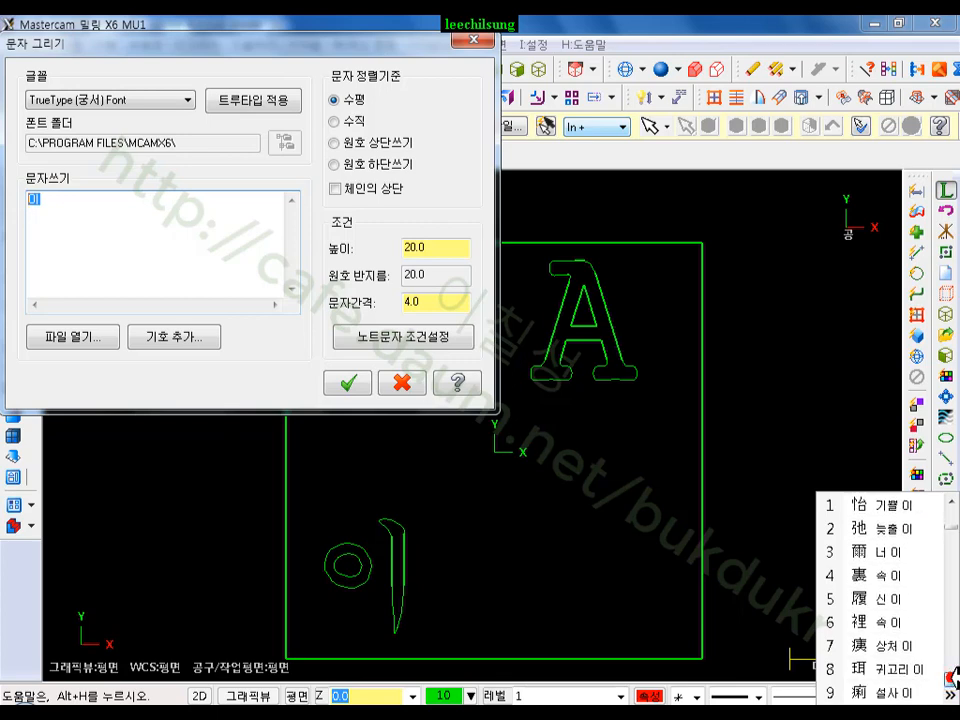
{"action": "left_click", "coordinate": [950, 679]}
{"action": "left_click", "coordinate": [950, 679]}
{"action": "left_click", "coordinate": [950, 679]}
{"action": "left_click", "coordinate": [950, 679]}
{"action": "left_click", "coordinate": [950, 679]}
{"action": "left_click", "coordinate": [950, 679]}
{"action": "left_click", "coordinate": [950, 679]}
{"action": "left_click", "coordinate": [950, 679]}
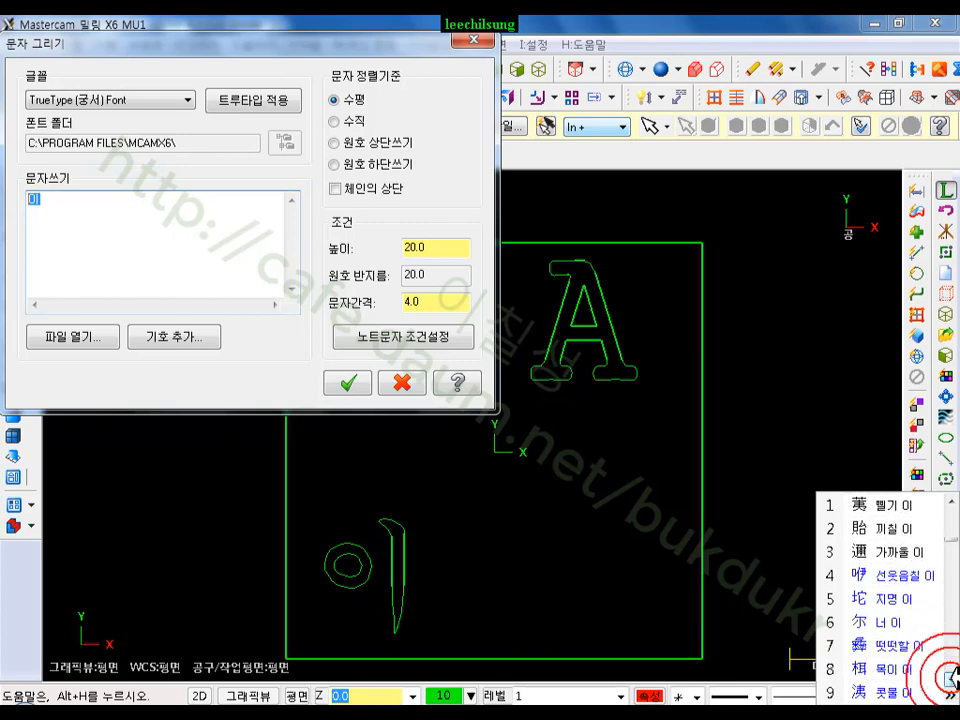
{"action": "left_click_drag", "start_coordinate": [950, 540], "coordinate": [955, 488]}
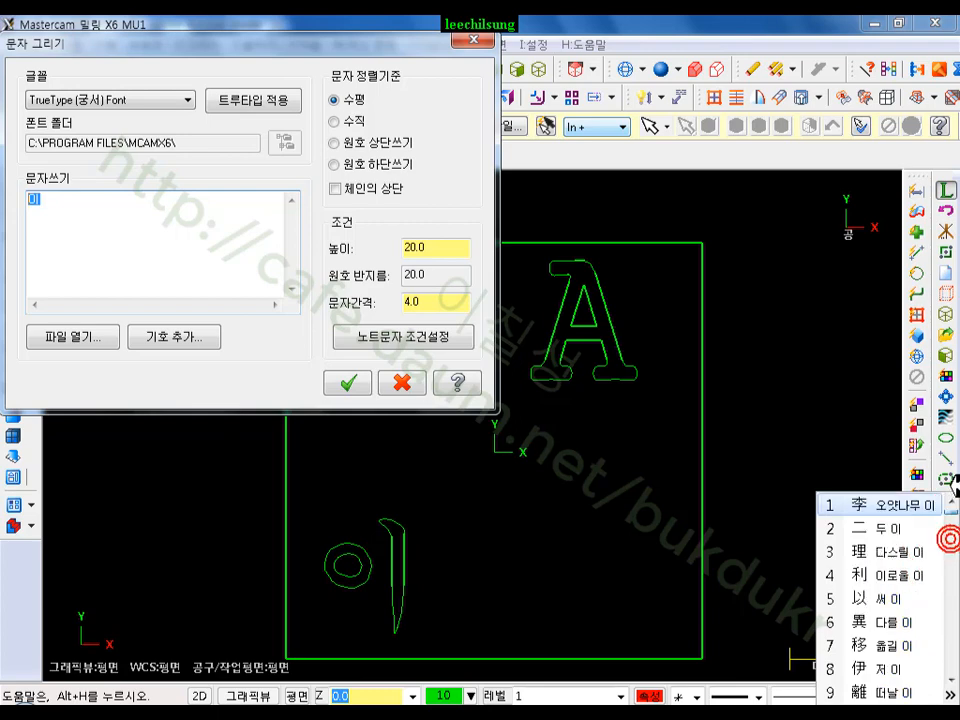
Convert the text to the Hanja "二" (두 이) and place it in the square's lower-right area at height 20
{"action": "left_click", "coordinate": [890, 540]}
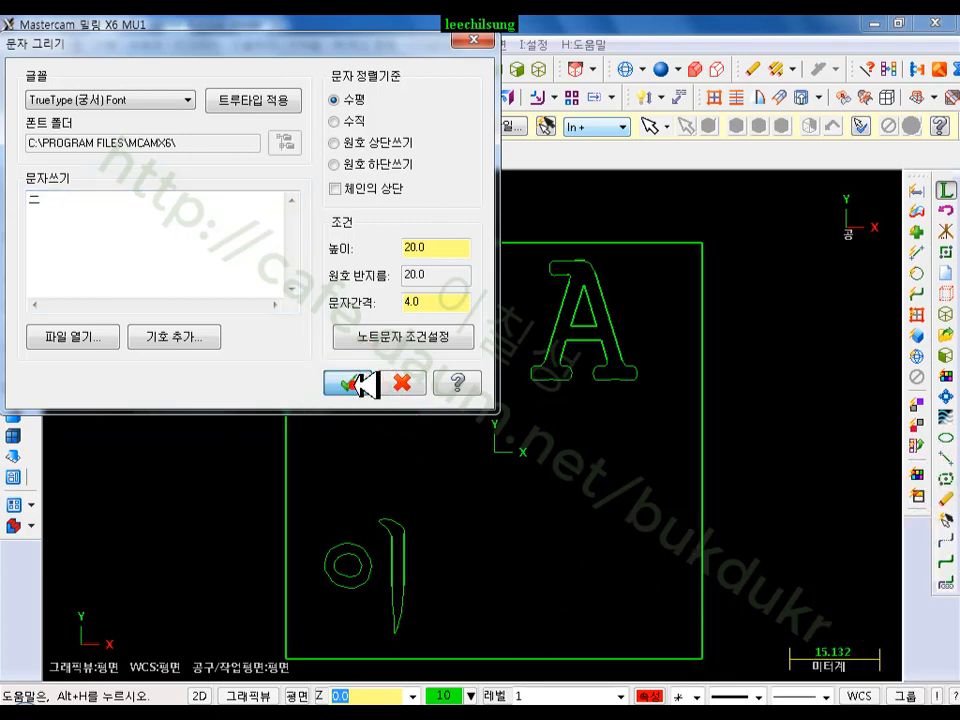
{"action": "left_click", "coordinate": [376, 386]}
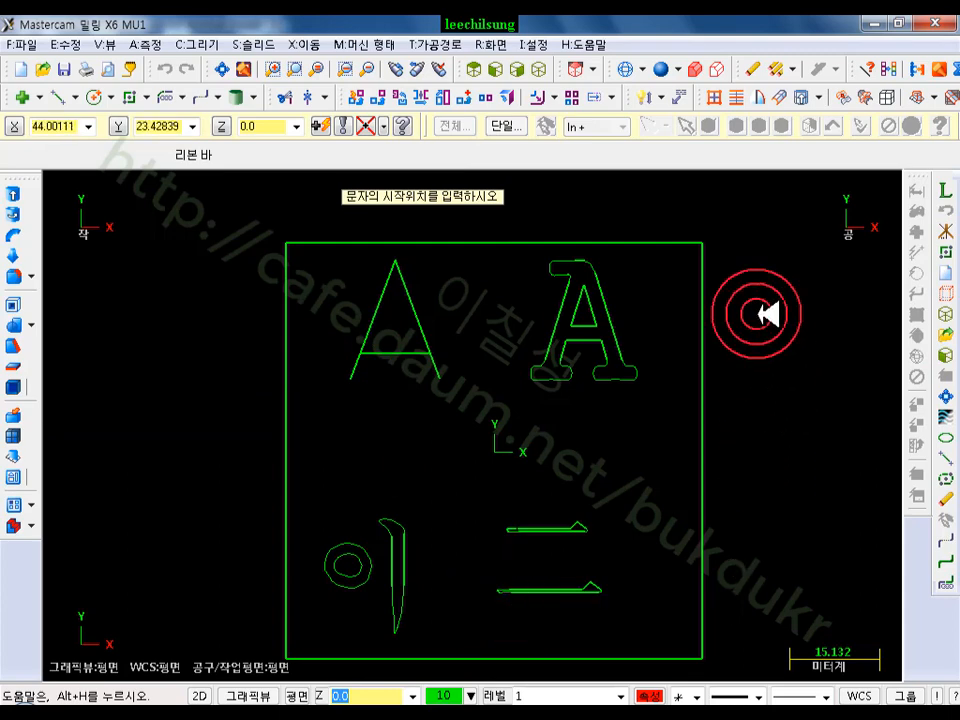
{"action": "key", "text": "Escape"}
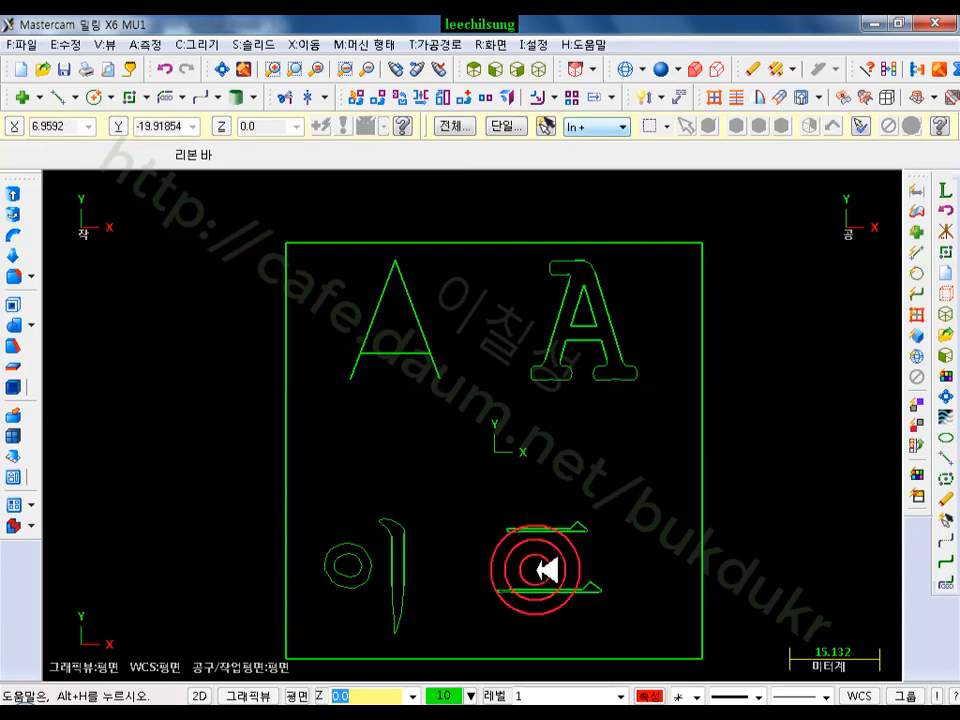
Inspect the square and its four letters in the top and isometric views, finishing in the isometric view
{"action": "scroll", "coordinate": [578, 392], "scroll_direction": "up", "scroll_amount": 4}
{"action": "scroll", "coordinate": [484, 285], "scroll_direction": "down", "scroll_amount": 3}
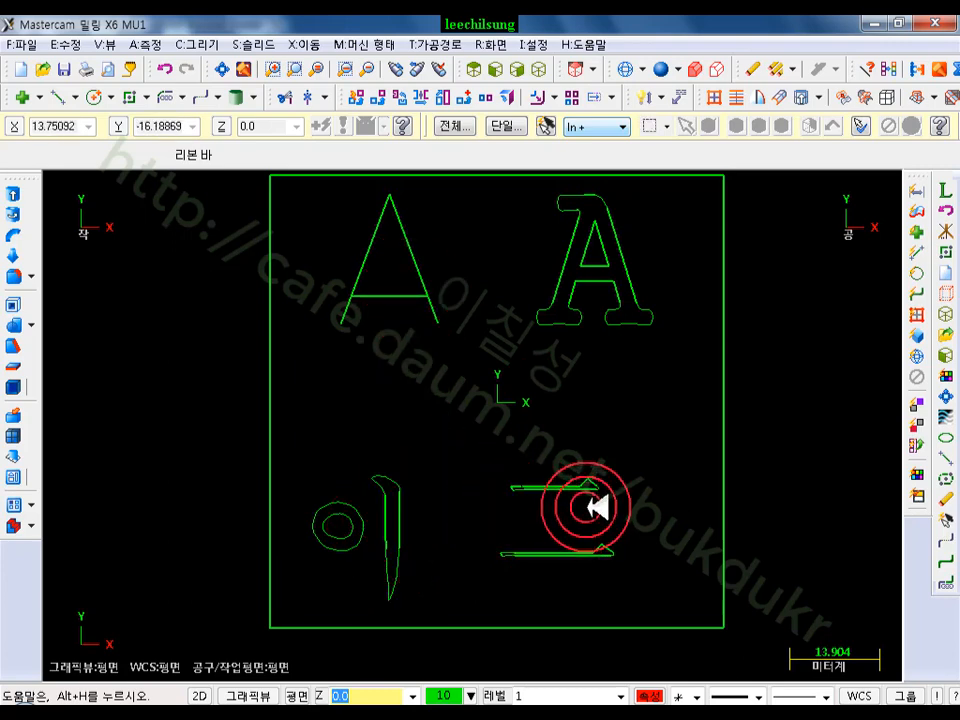
{"action": "scroll", "coordinate": [597, 507], "scroll_direction": "down", "scroll_amount": 1}
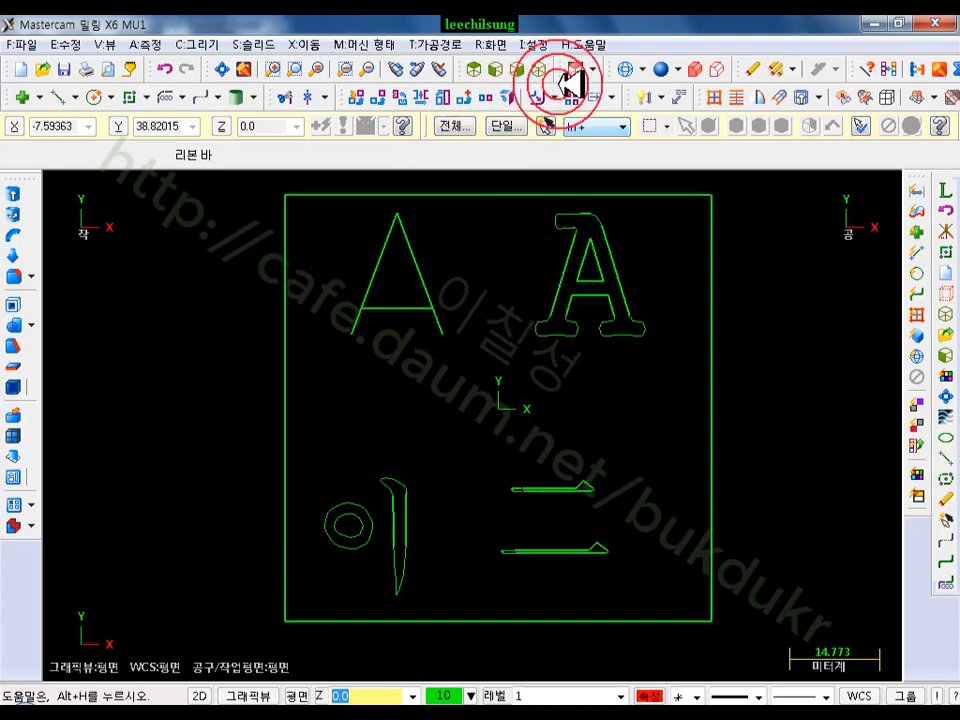
{"action": "left_click", "coordinate": [540, 69]}
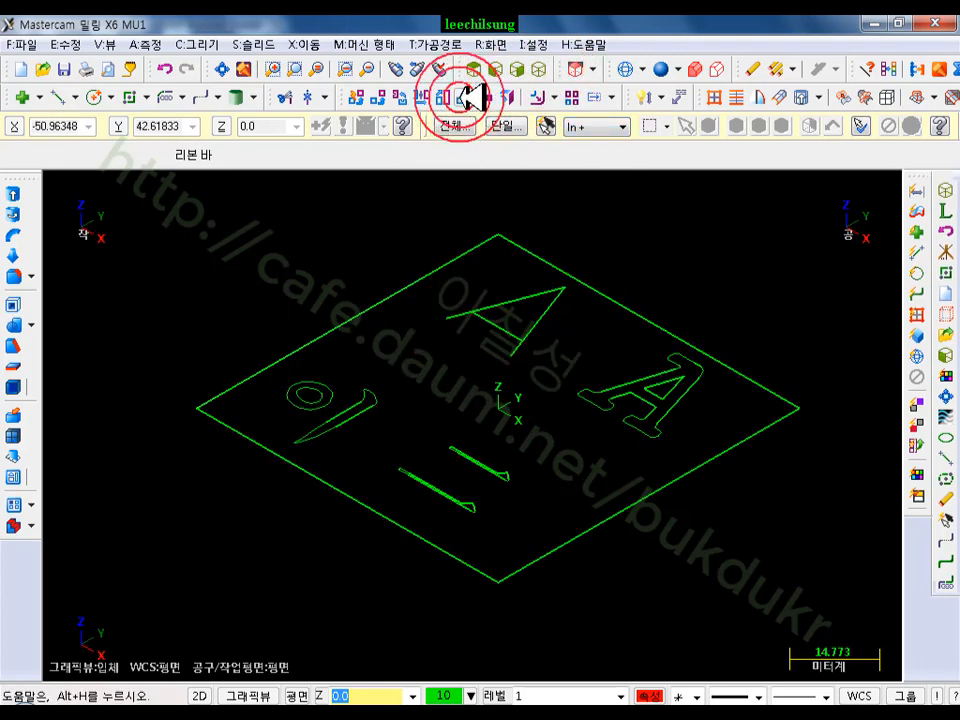
{"action": "scroll", "coordinate": [658, 260], "scroll_direction": "down", "scroll_amount": 4}
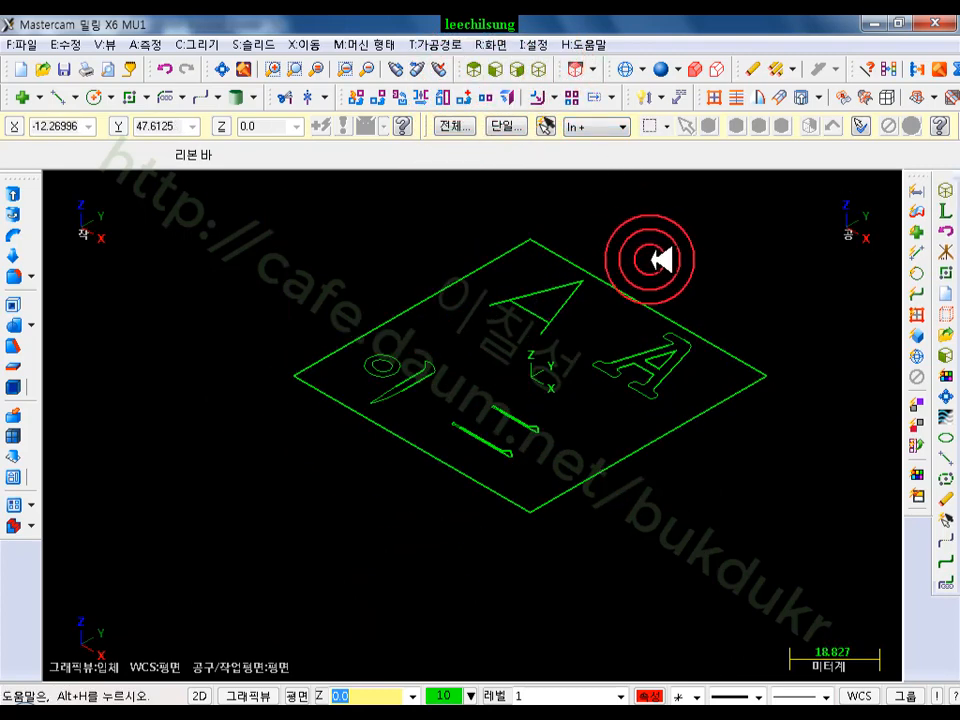
{"action": "left_click", "coordinate": [475, 69]}
{"action": "scroll", "coordinate": [618, 382], "scroll_direction": "down", "scroll_amount": 1}
{"action": "scroll", "coordinate": [618, 382], "scroll_direction": "down", "scroll_amount": 1}
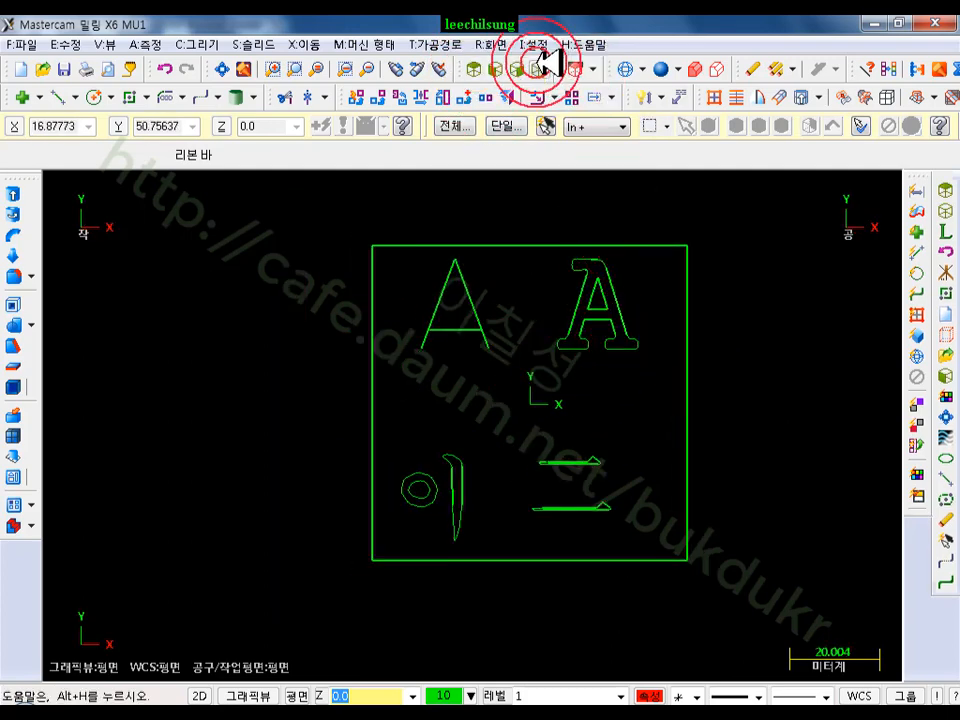
{"action": "left_click", "coordinate": [540, 68]}
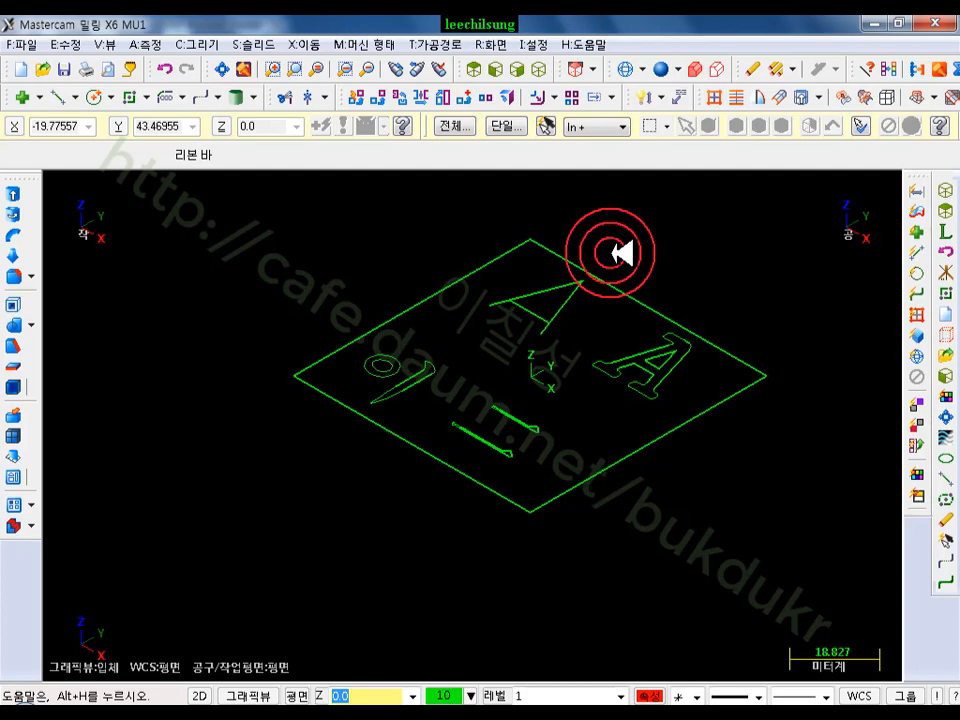
Show the Operations Manager (작업 관리자) docked beside the drawing and expand the machine group's Mill Default MM properties
{"action": "left_click", "coordinate": [115, 42]}
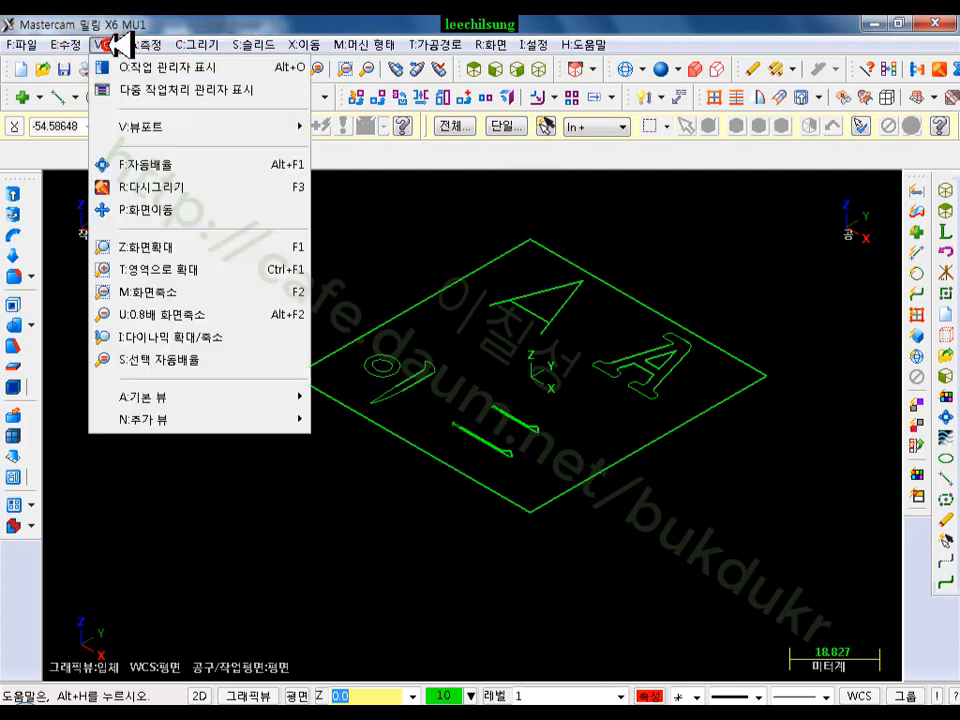
{"action": "left_click", "coordinate": [236, 67]}
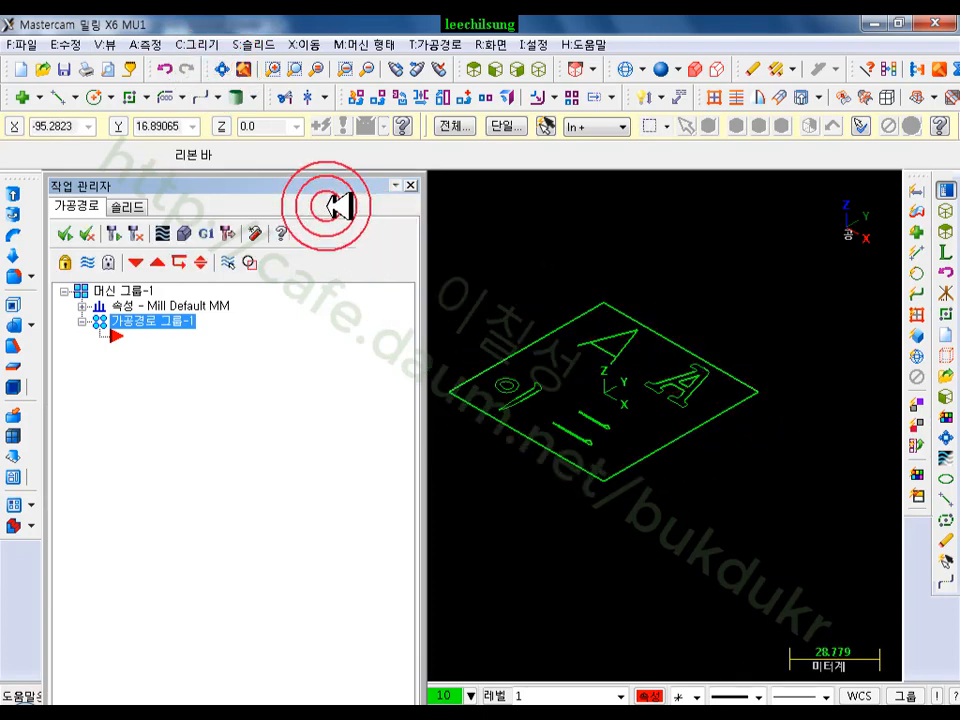
{"action": "double_click", "coordinate": [283, 183]}
{"action": "scroll", "coordinate": [470, 518], "scroll_direction": "down", "scroll_amount": 4}
{"action": "scroll", "coordinate": [690, 469], "scroll_direction": "up", "scroll_amount": 4}
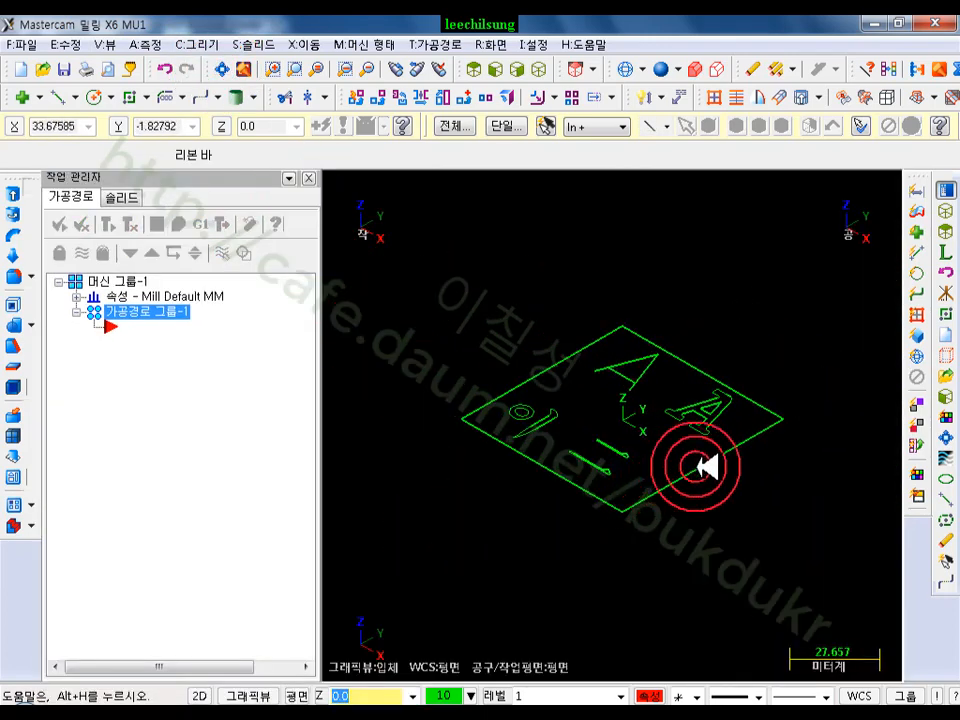
{"action": "scroll", "coordinate": [690, 470], "scroll_direction": "up", "scroll_amount": 1}
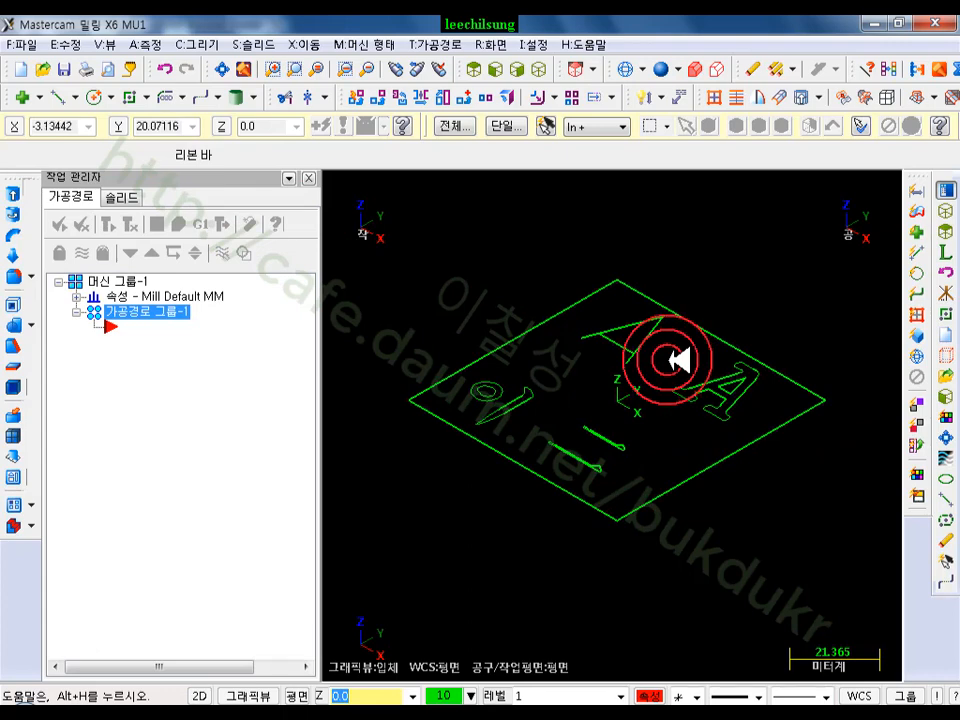
{"action": "left_click", "coordinate": [77, 297]}
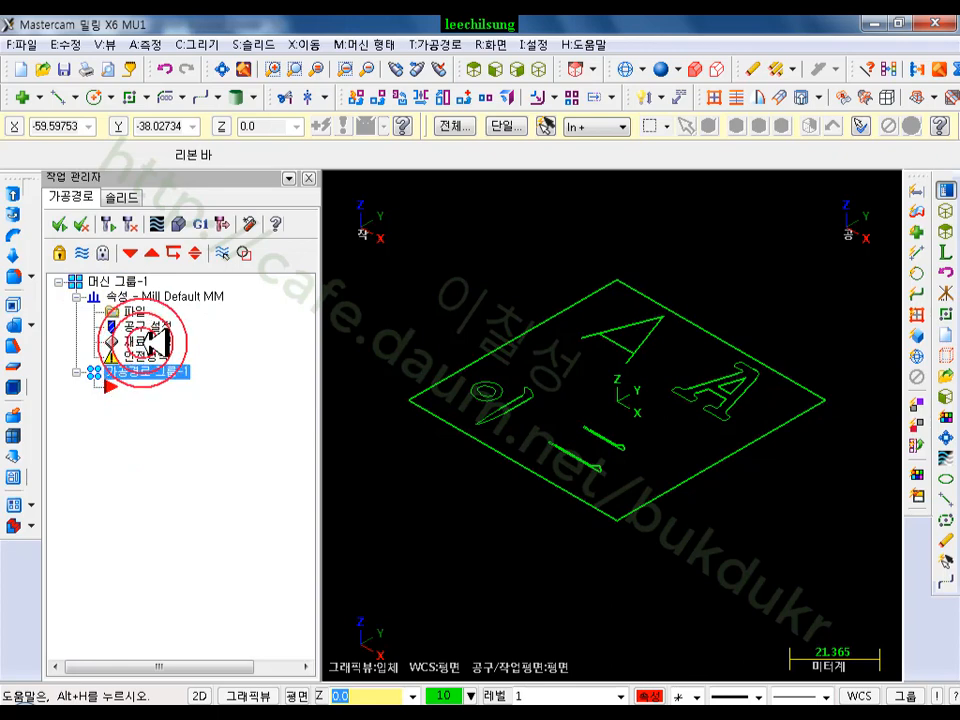
{"action": "left_click", "coordinate": [76, 298]}
{"action": "left_click", "coordinate": [76, 297]}
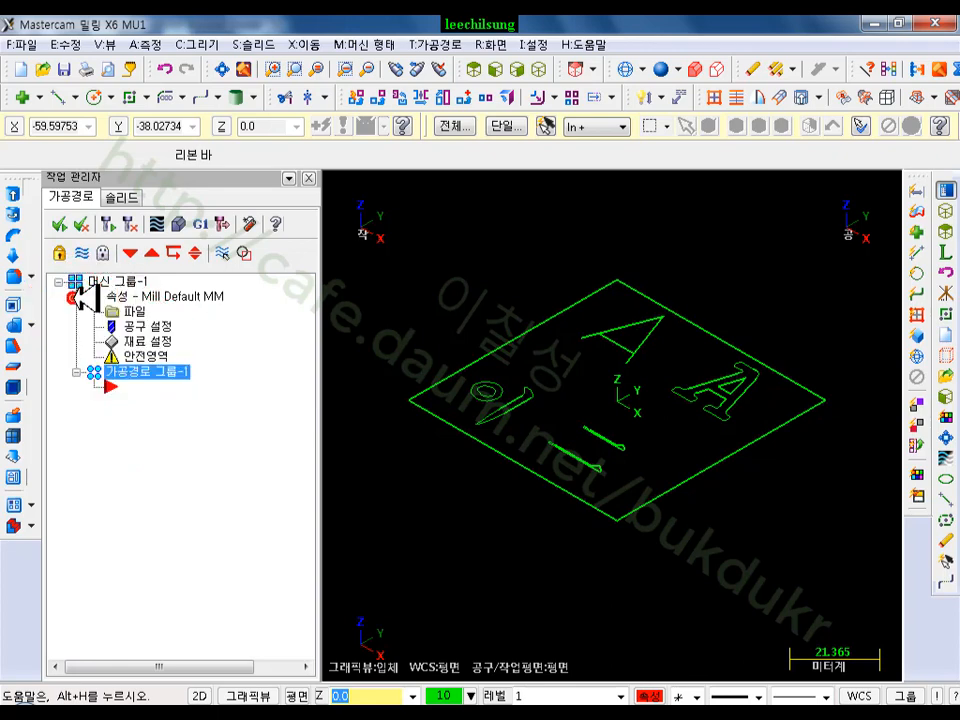
In the stock setup (재료 설정), size the rectangular stock from all geometry (전체 형상) and set its Z thickness to 20
{"action": "left_click", "coordinate": [165, 337]}
{"action": "left_click_drag", "start_coordinate": [236, 179], "coordinate": [208, 23]}
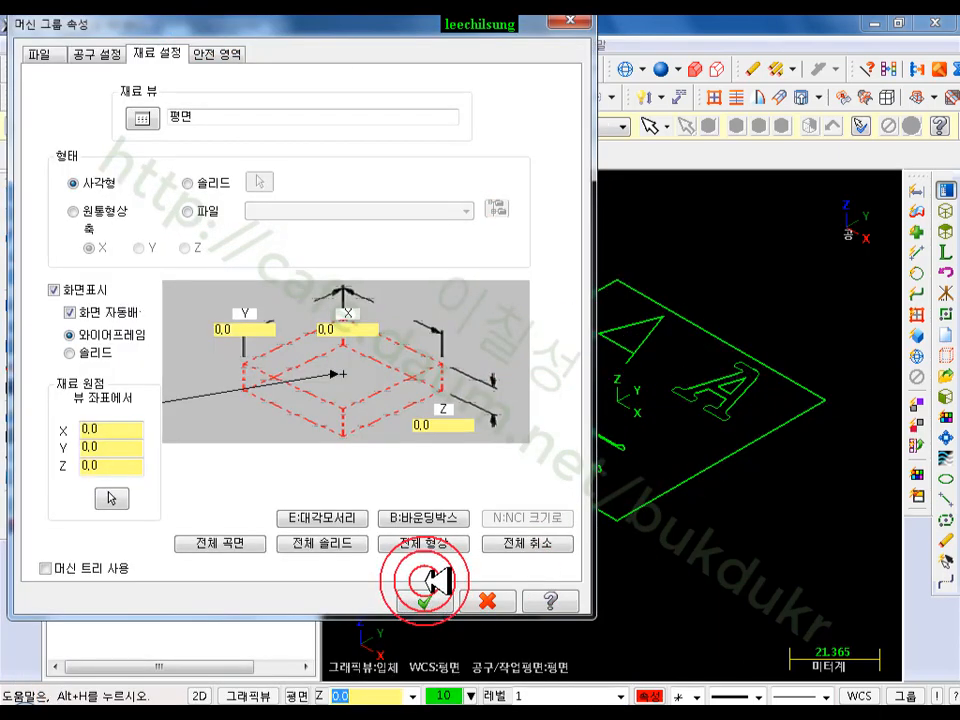
{"action": "left_click", "coordinate": [420, 541]}
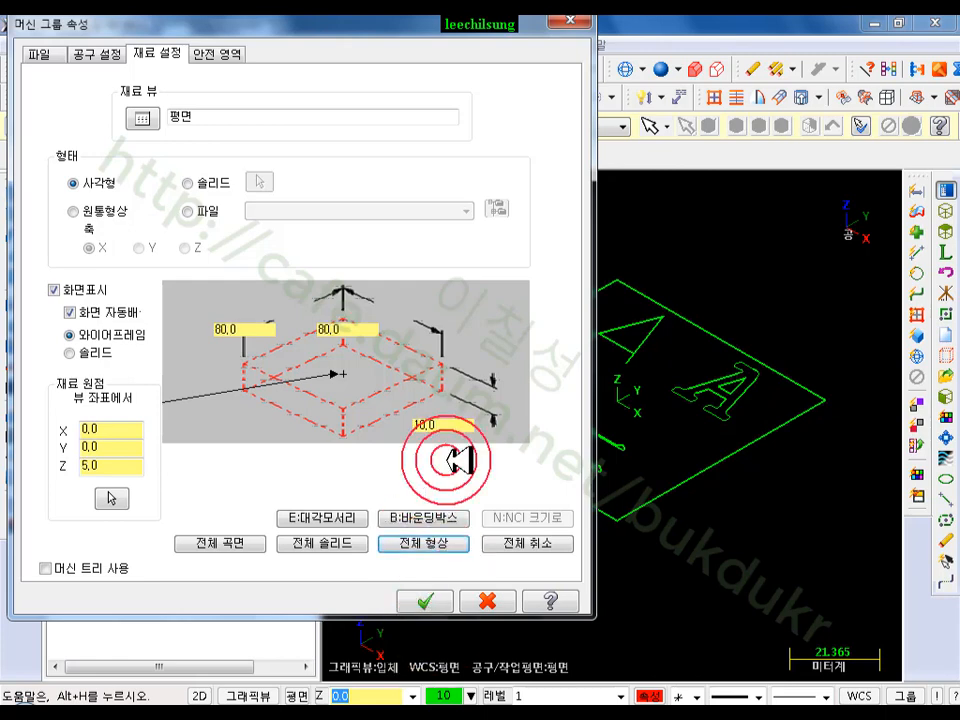
{"action": "double_click", "coordinate": [443, 427]}
{"action": "type", "text": "20"}
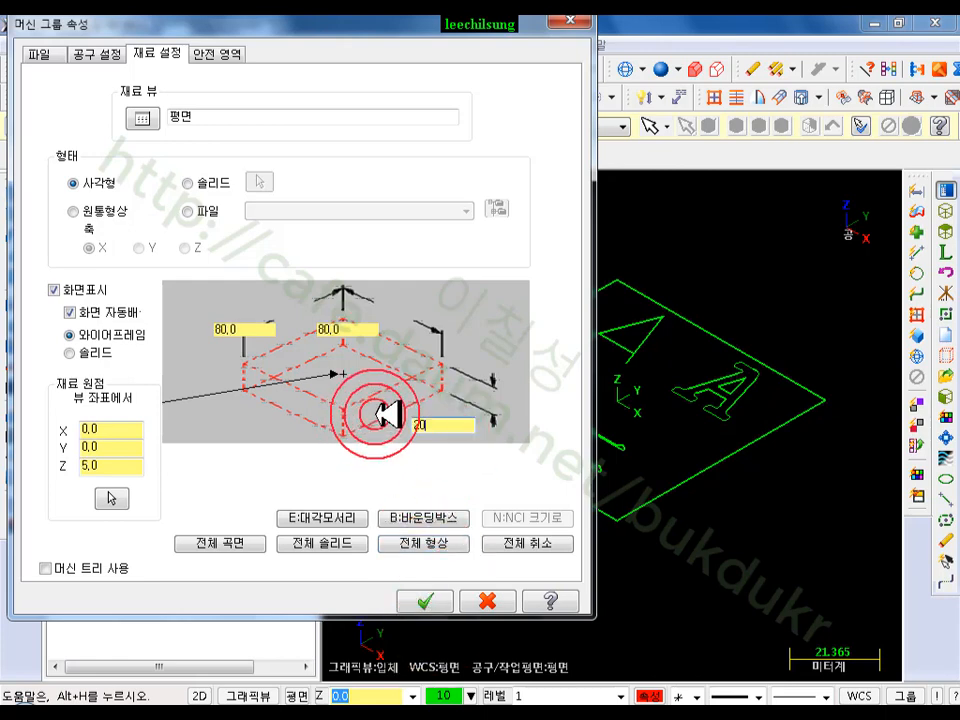
{"action": "left_click", "coordinate": [424, 597]}
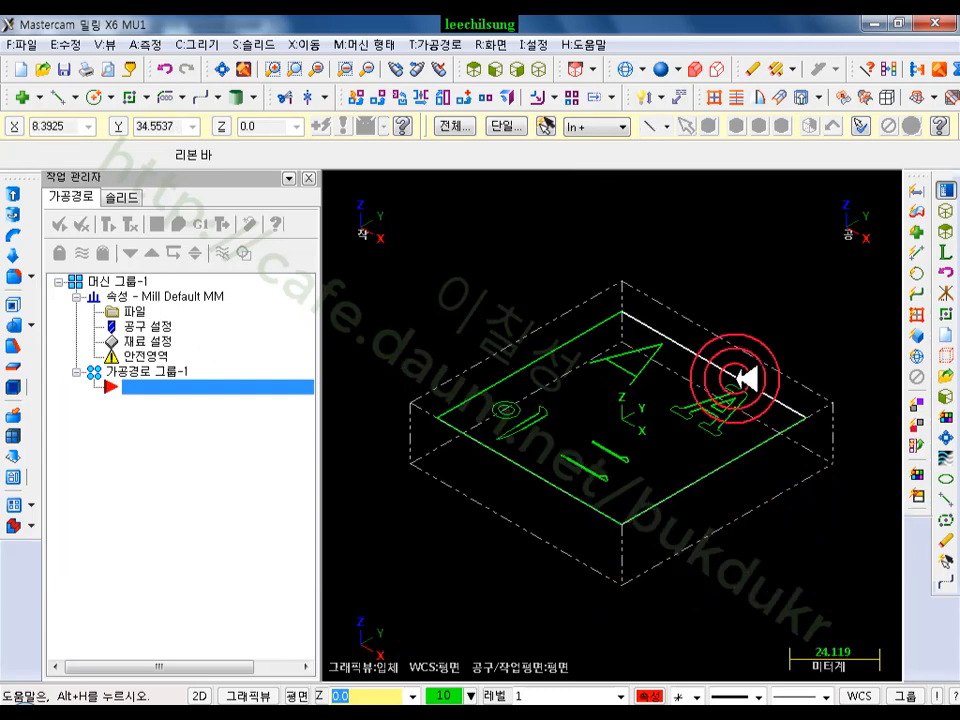
Reopen the stock setup and choose the square and all letters as the geometry for the stock's bounding box (바운딩박스)
{"action": "left_click", "coordinate": [165, 340]}
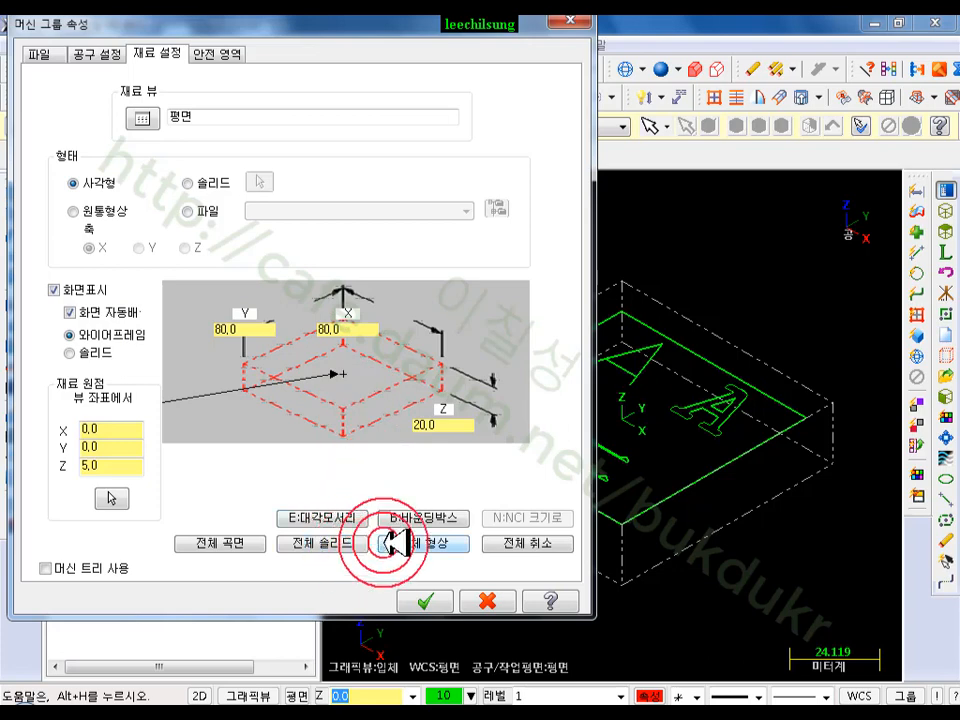
{"action": "left_click", "coordinate": [395, 543]}
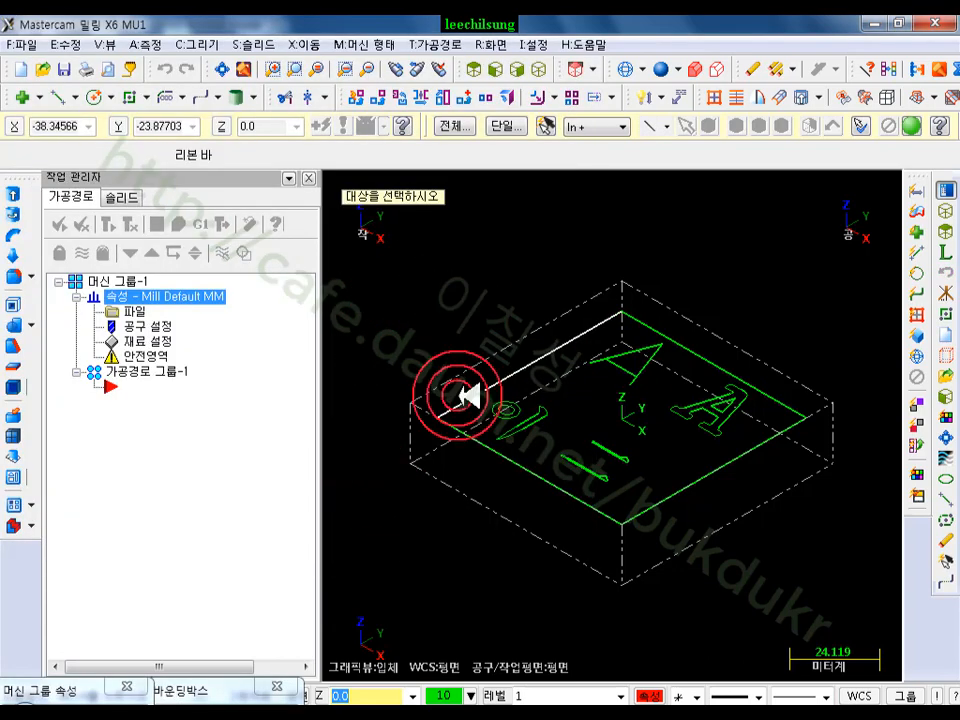
{"action": "left_click_drag", "start_coordinate": [398, 260], "coordinate": [862, 622]}
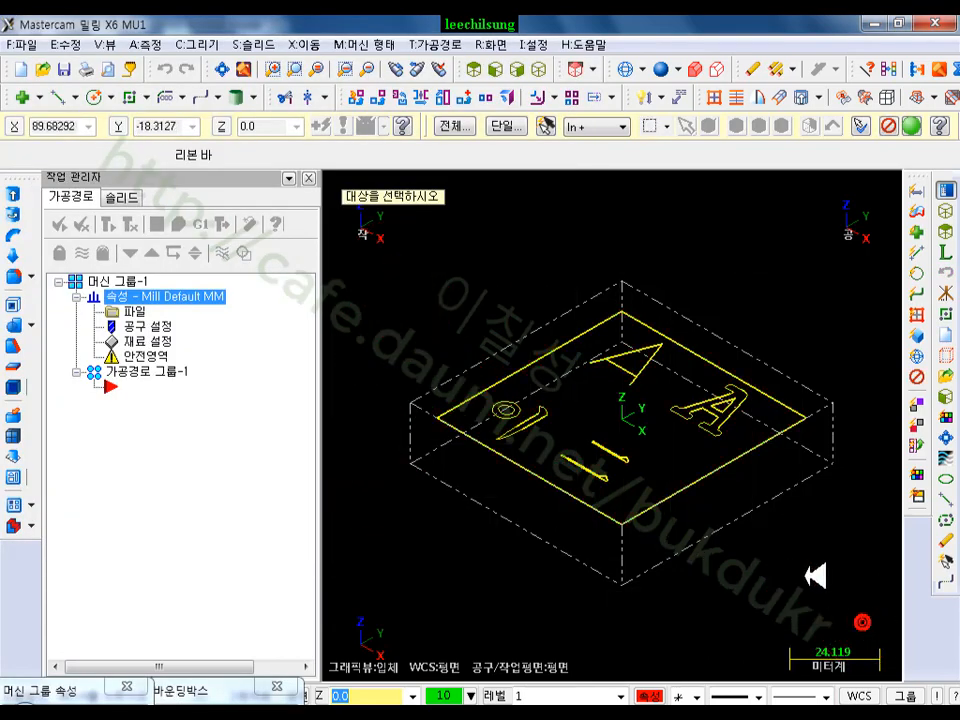
{"action": "left_click", "coordinate": [911, 126]}
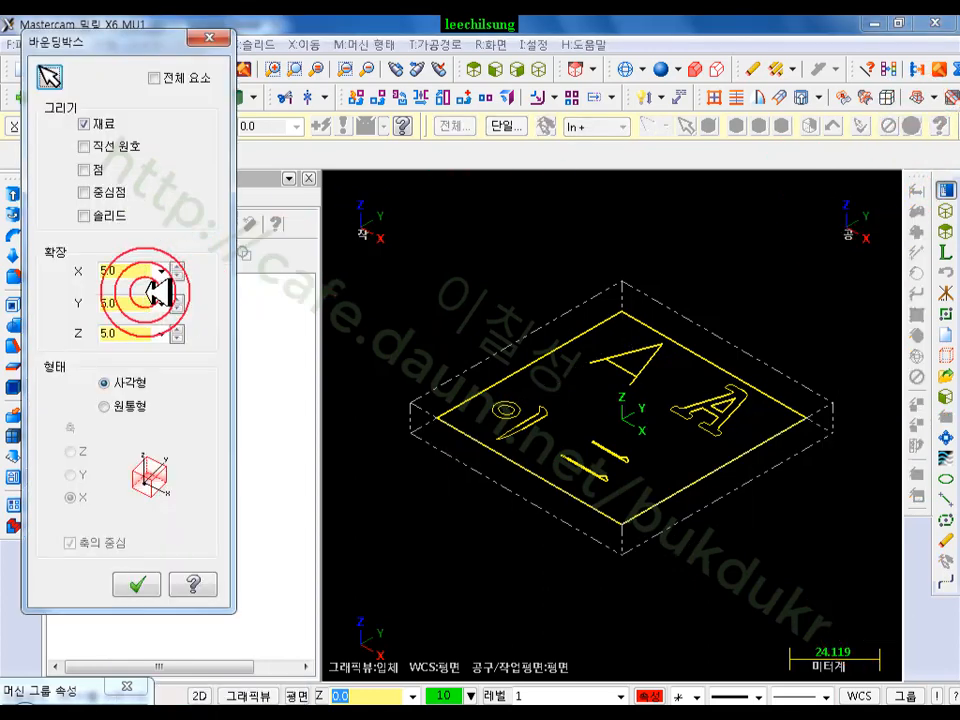
Set the bounding box's X, Y and Z expansion (확장) to 0 and apply it to the stock
{"action": "left_click", "coordinate": [118, 269]}
{"action": "type", "text": "0"}
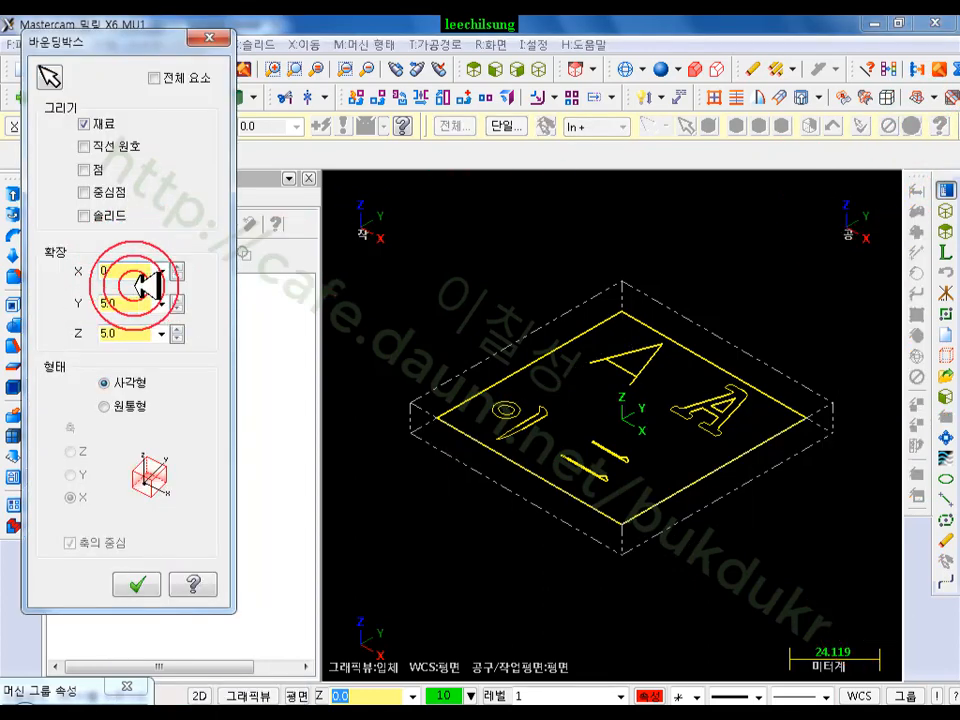
{"action": "left_click", "coordinate": [125, 301]}
{"action": "type", "text": "0"}
{"action": "left_click", "coordinate": [133, 340]}
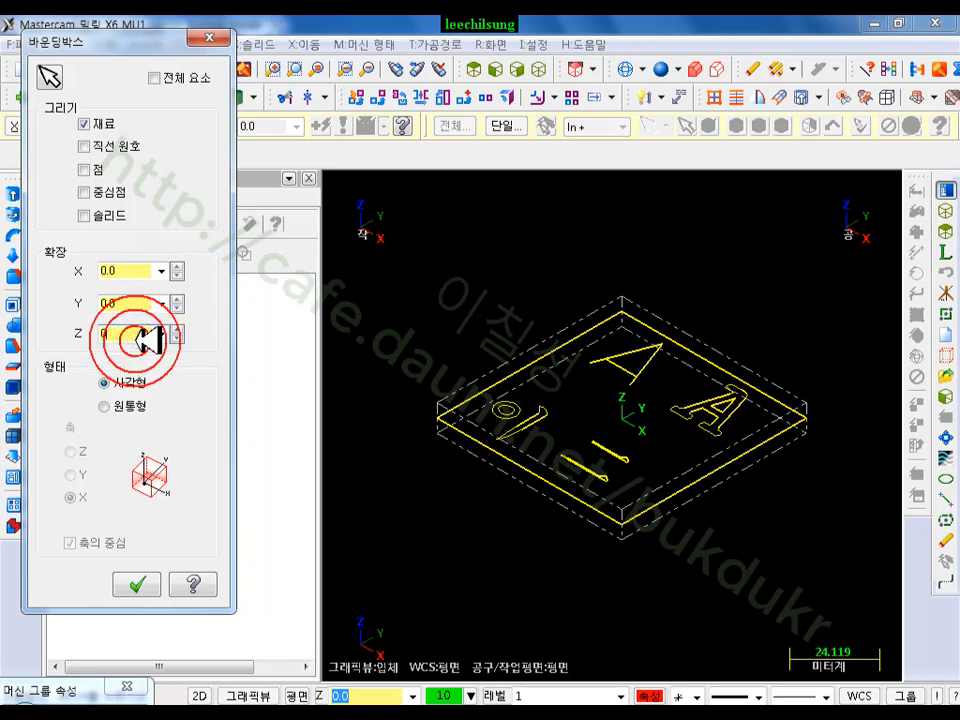
{"action": "type", "text": "0"}
{"action": "left_click", "coordinate": [140, 584]}
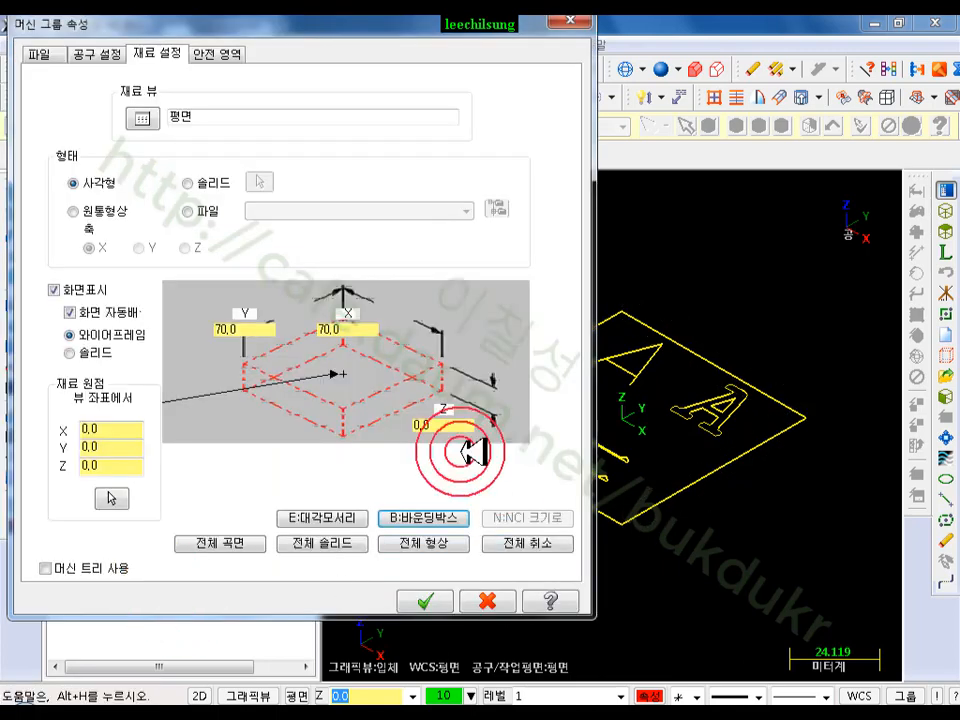
Set the stock's Z thickness to 20 and accept the machine group properties
{"action": "left_click", "coordinate": [445, 425]}
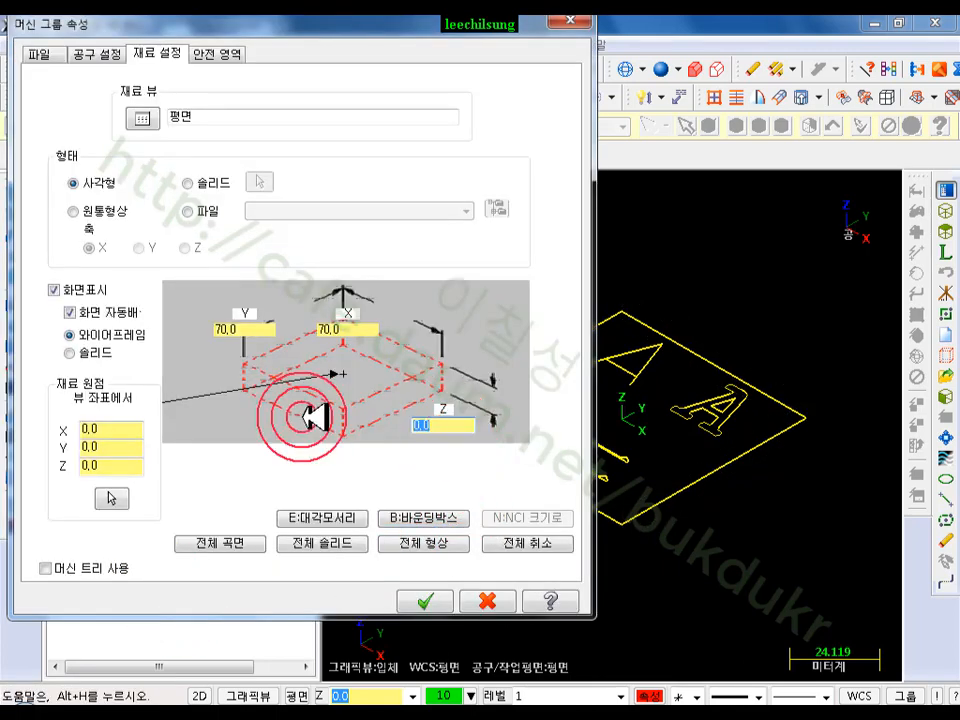
{"action": "type", "text": "20"}
{"action": "left_click", "coordinate": [420, 601]}
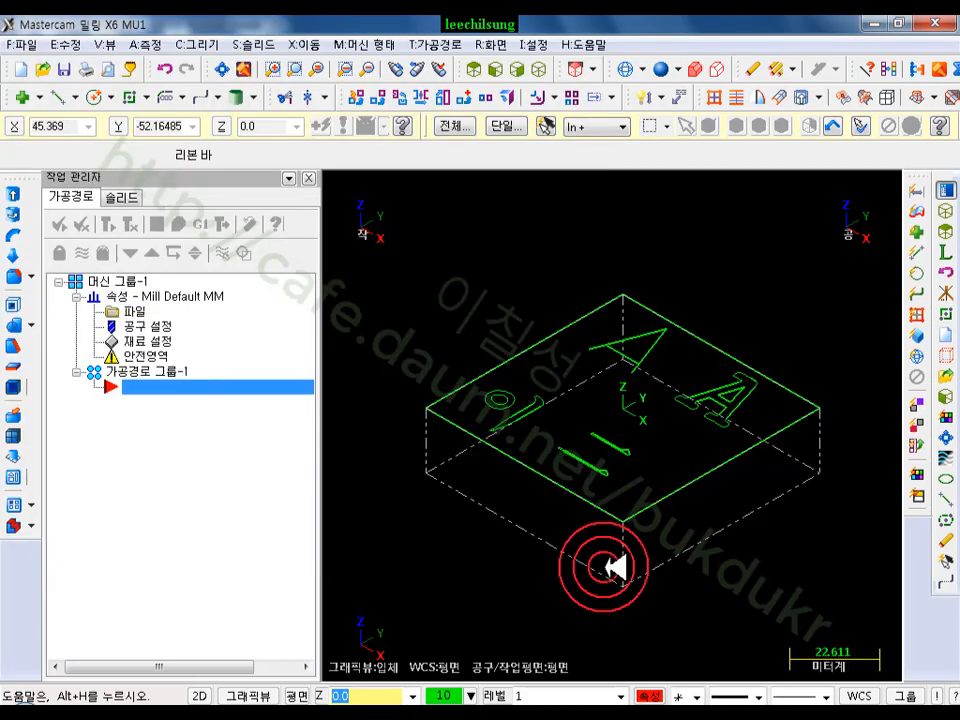
Preview the stock block shaded and hidden, then return it to the wireframe display
{"action": "scroll", "coordinate": [604, 567], "scroll_direction": "up", "scroll_amount": 2}
{"action": "scroll", "coordinate": [565, 371], "scroll_direction": "down", "scroll_amount": 1}
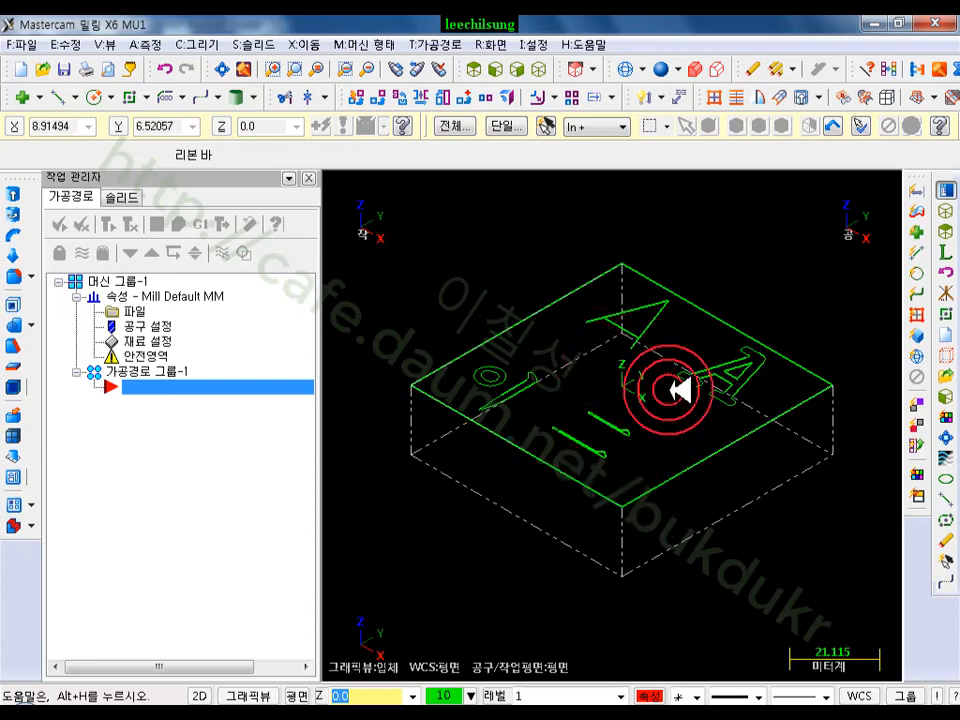
{"action": "left_click", "coordinate": [703, 69]}
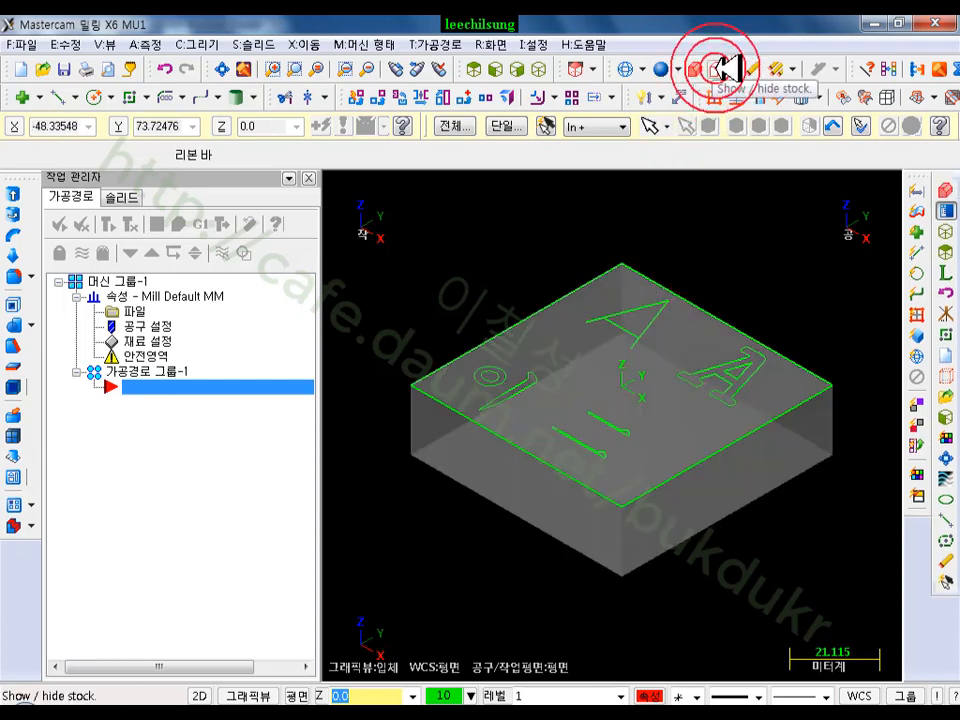
{"action": "left_click", "coordinate": [722, 68]}
{"action": "left_click", "coordinate": [726, 68]}
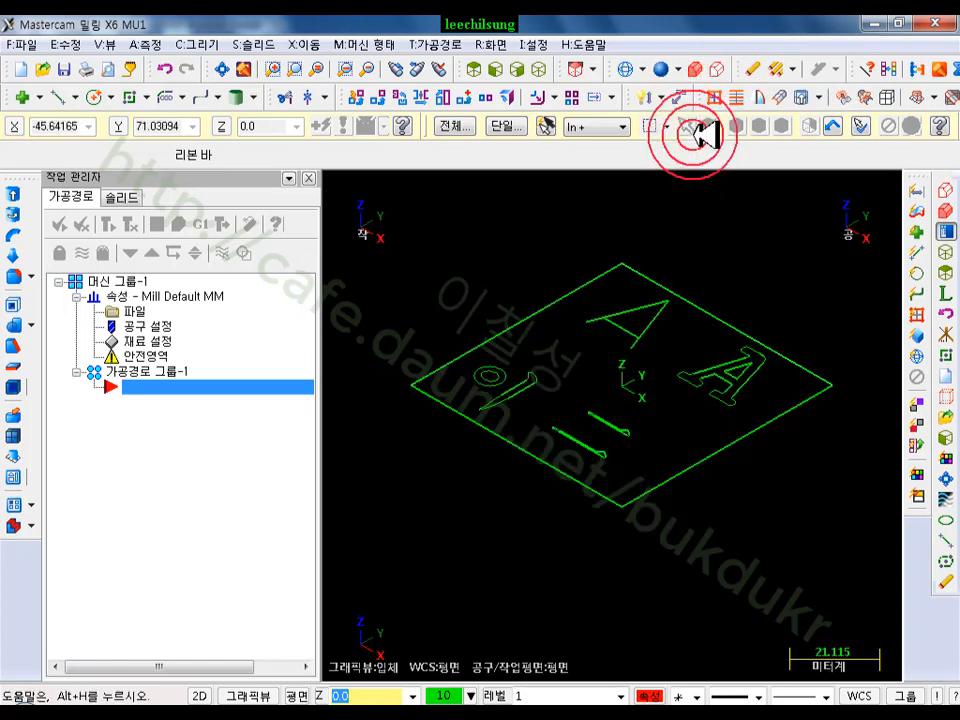
{"action": "left_click", "coordinate": [707, 62]}
{"action": "left_click", "coordinate": [705, 68]}
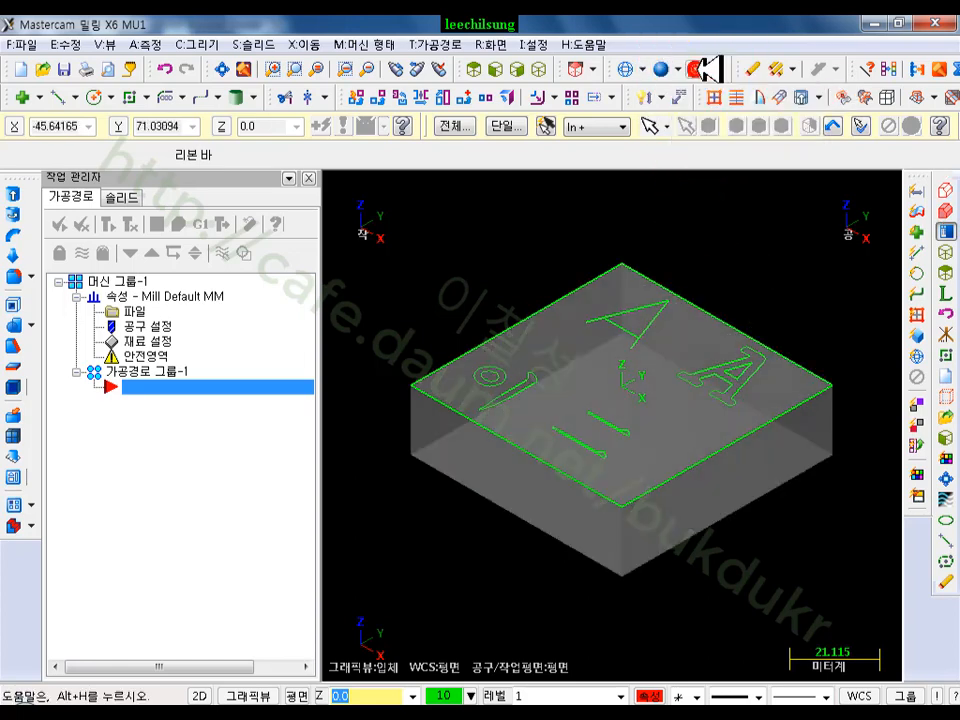
{"action": "left_click", "coordinate": [710, 66]}
{"action": "scroll", "coordinate": [717, 467], "scroll_direction": "up", "scroll_amount": 2}
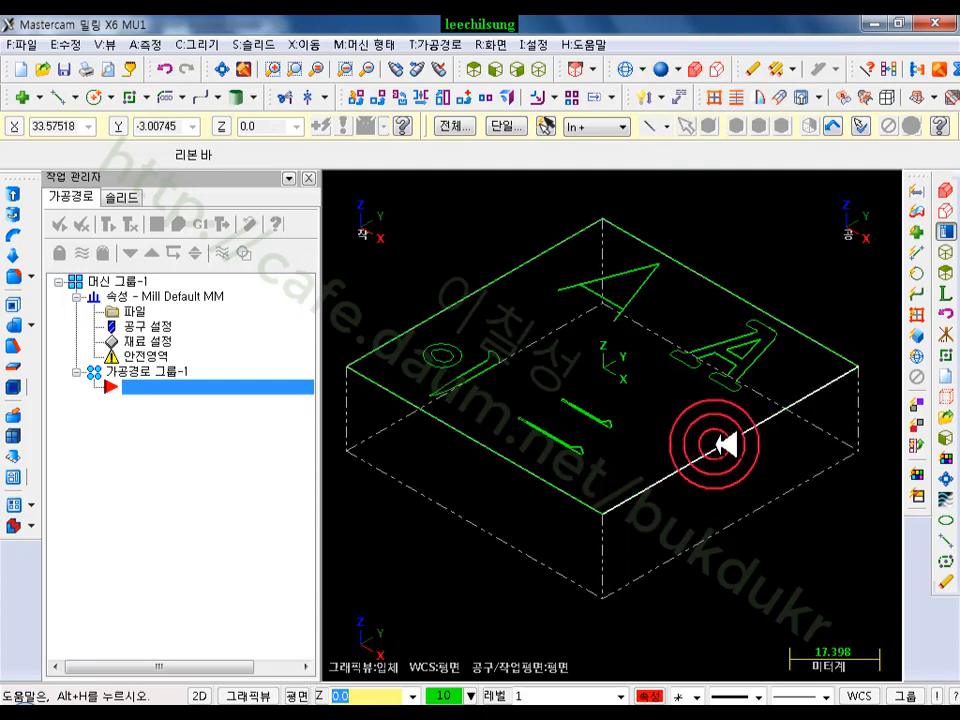
Switch to the top view and start a contour toolpath (윤곽) for the lettered square
{"action": "left_click", "coordinate": [476, 68]}
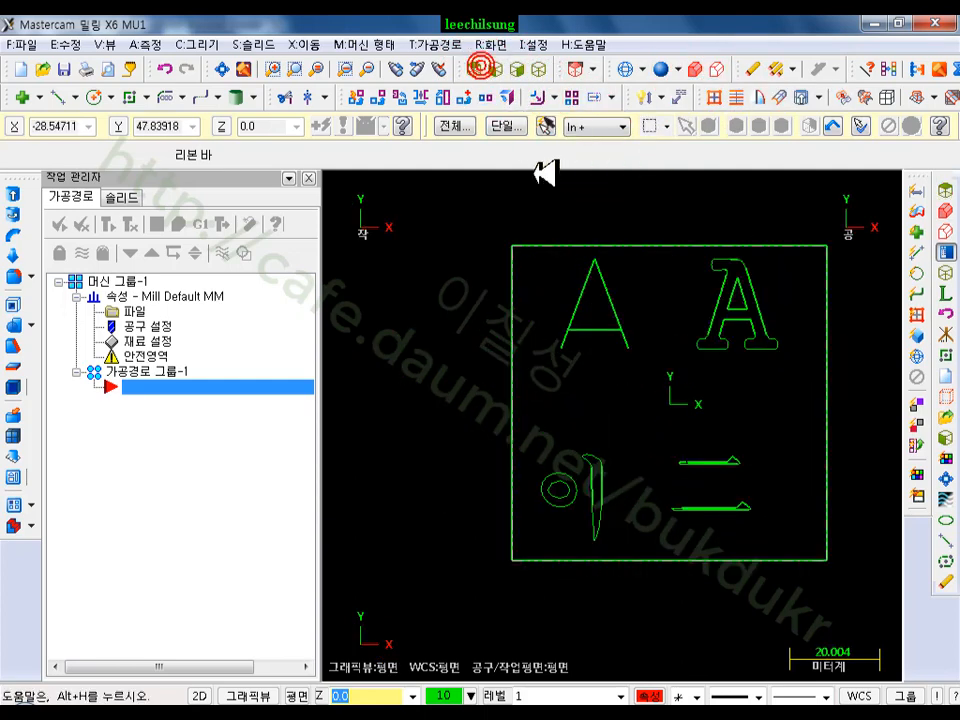
{"action": "scroll", "coordinate": [518, 311], "scroll_direction": "down", "scroll_amount": 1}
{"action": "scroll", "coordinate": [782, 364], "scroll_direction": "up", "scroll_amount": 2}
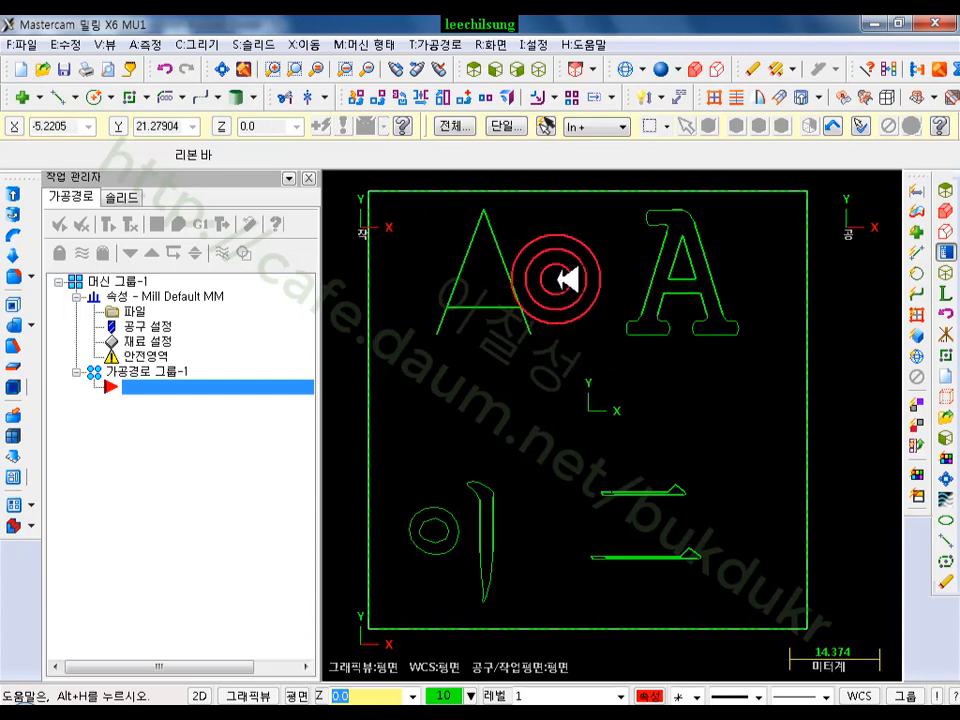
{"action": "scroll", "coordinate": [545, 276], "scroll_direction": "down", "scroll_amount": 1}
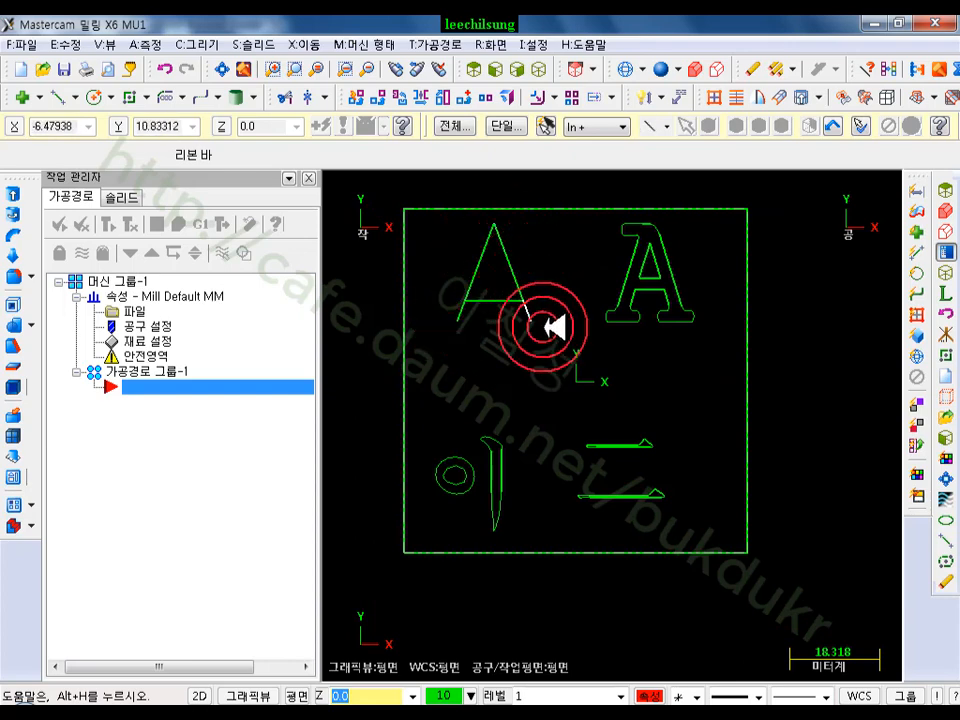
{"action": "left_click", "coordinate": [628, 446]}
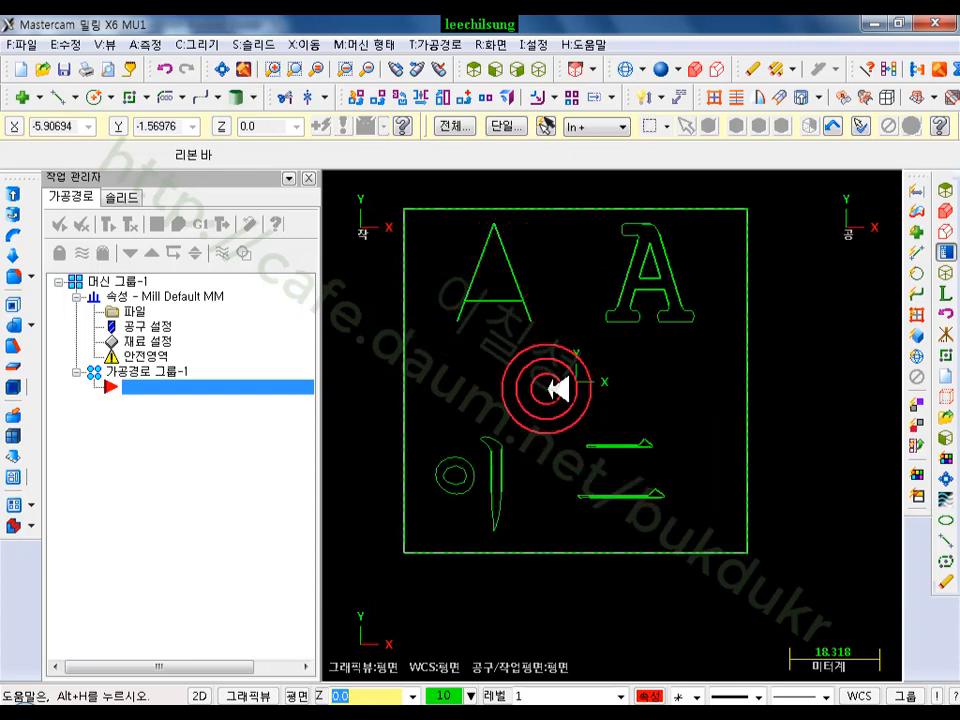
{"action": "left_click", "coordinate": [440, 44]}
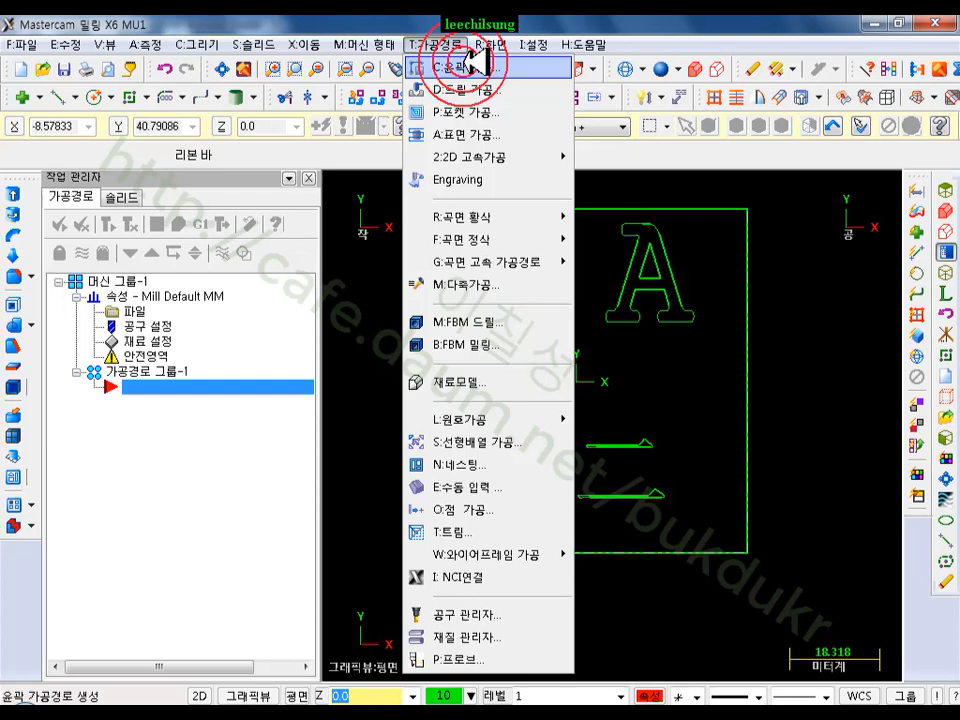
{"action": "left_click", "coordinate": [474, 66]}
{"action": "scroll", "coordinate": [606, 428], "scroll_direction": "down", "scroll_amount": 3}
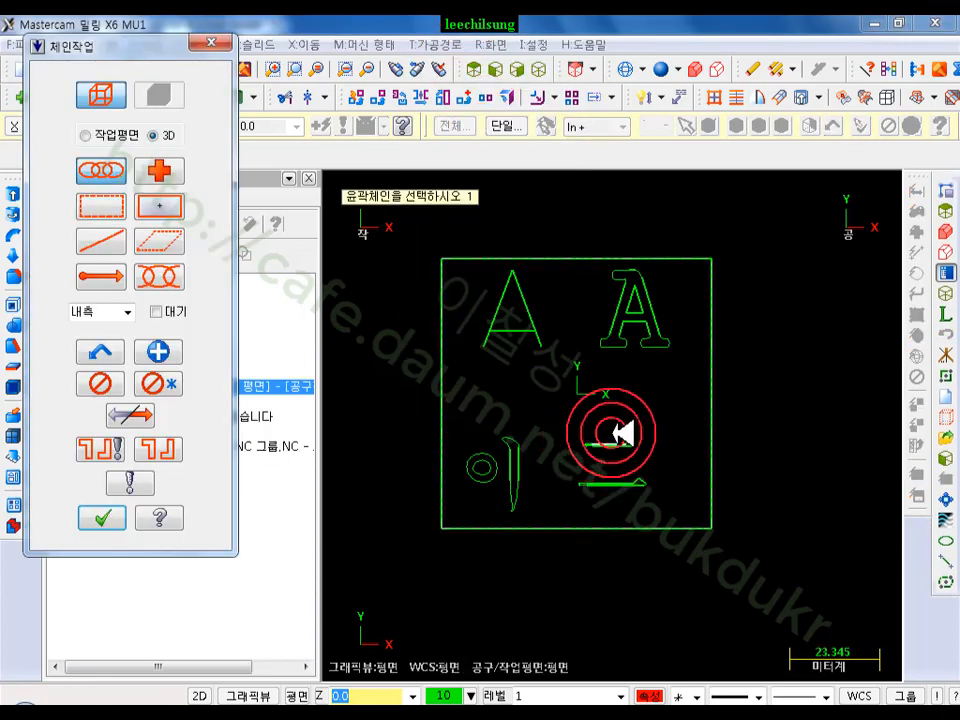
Chain the single-line letter A from its lower left leg over the apex and along the crossbar
{"action": "left_click", "coordinate": [488, 336]}
{"action": "left_click", "coordinate": [516, 303]}
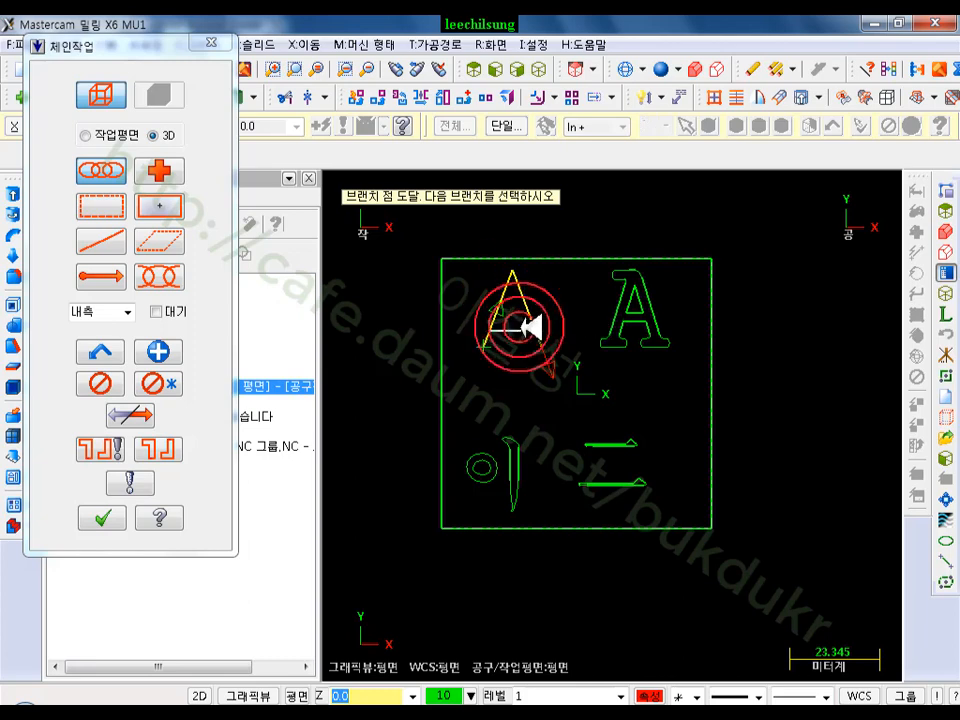
{"action": "scroll", "coordinate": [518, 305], "scroll_direction": "up", "scroll_amount": 5}
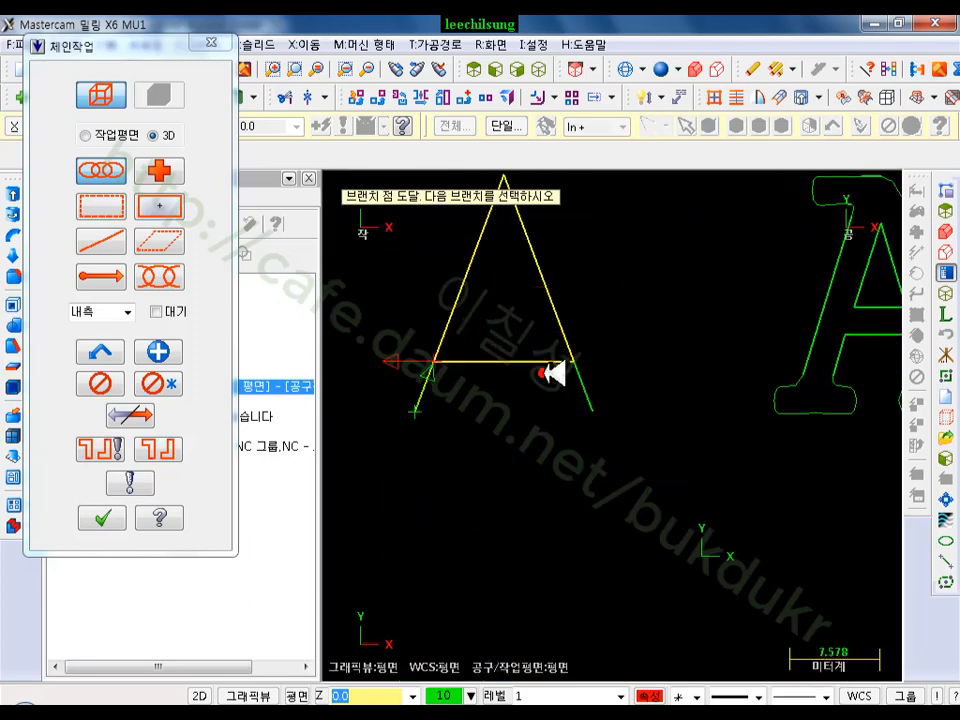
{"action": "left_click", "coordinate": [600, 398]}
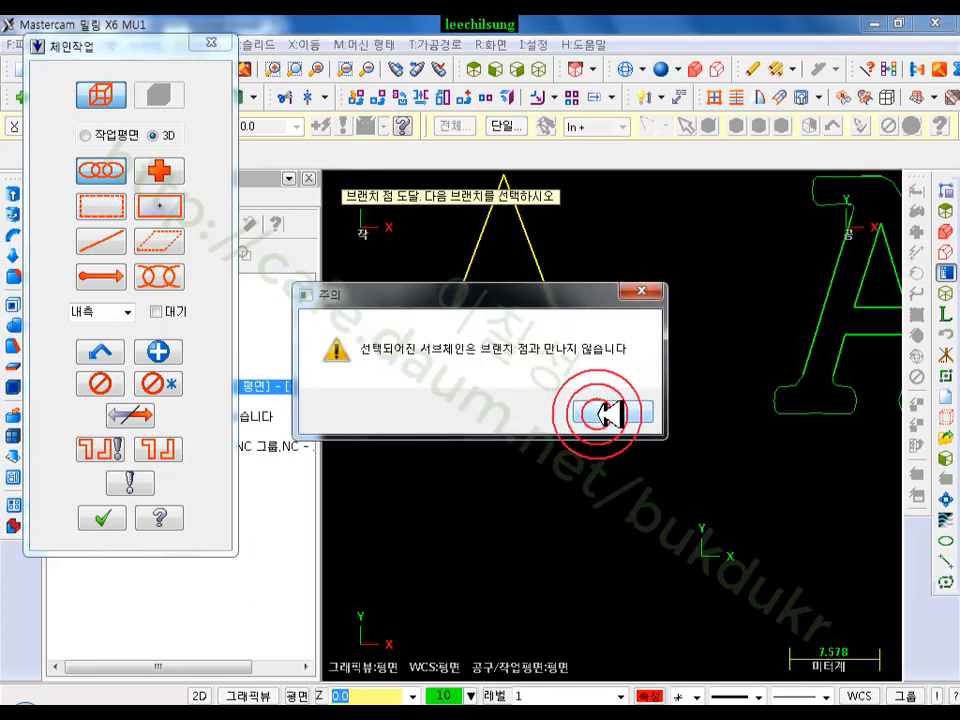
{"action": "left_click", "coordinate": [604, 412]}
{"action": "left_click", "coordinate": [440, 357]}
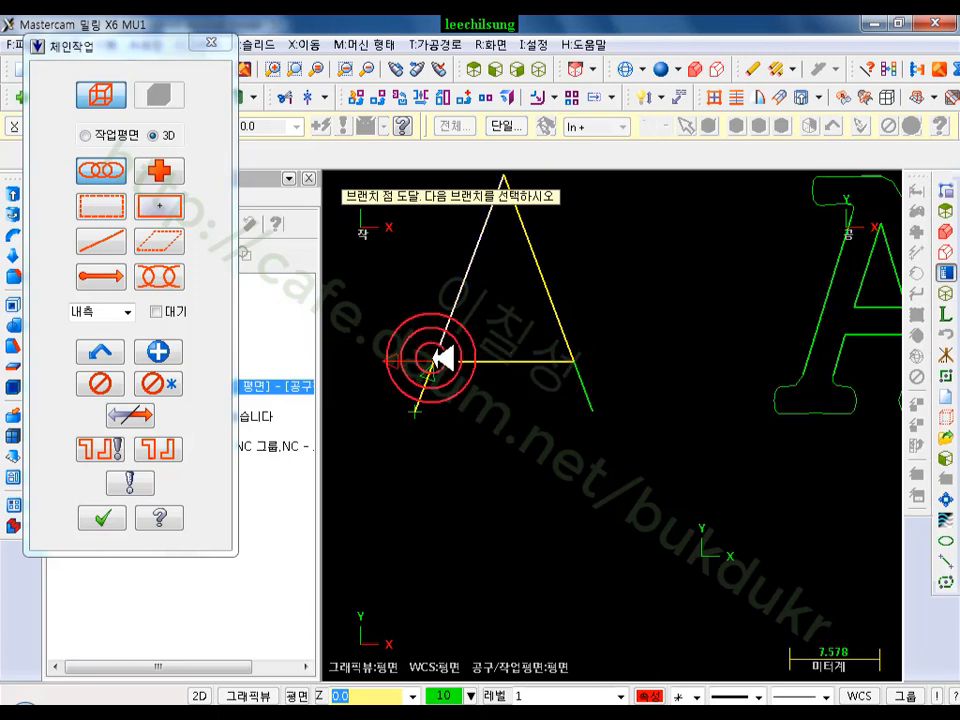
{"action": "left_click", "coordinate": [590, 392]}
{"action": "scroll", "coordinate": [715, 425], "scroll_direction": "down", "scroll_amount": 2}
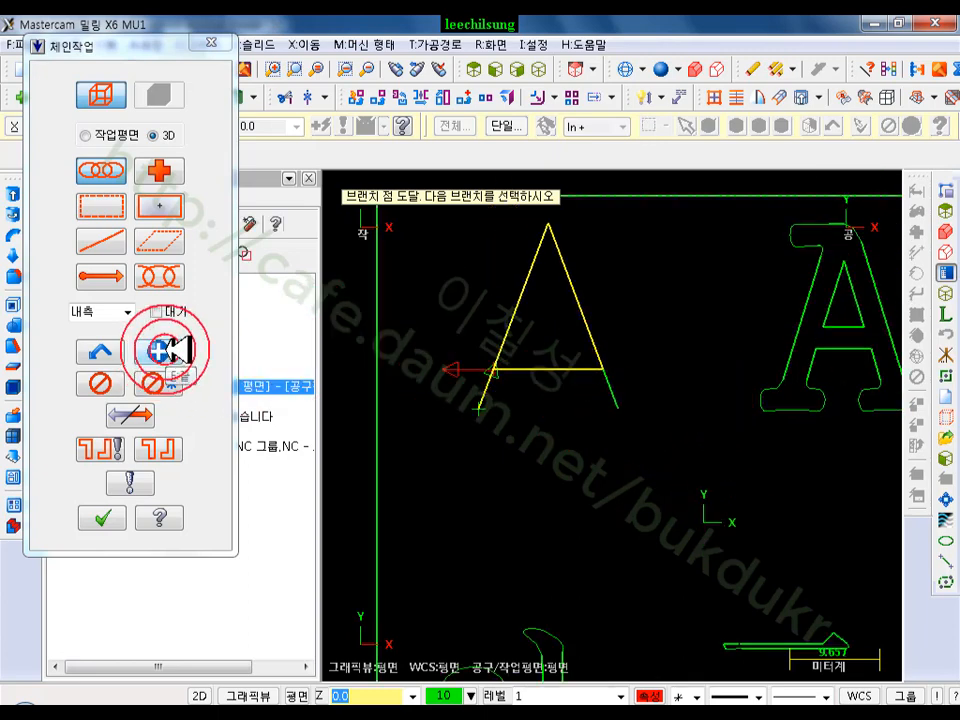
Chain the lower right leg of the single-line A as a separate contour and end the chain
{"action": "left_click", "coordinate": [606, 378]}
{"action": "scroll", "coordinate": [522, 541], "scroll_direction": "down", "scroll_amount": 1}
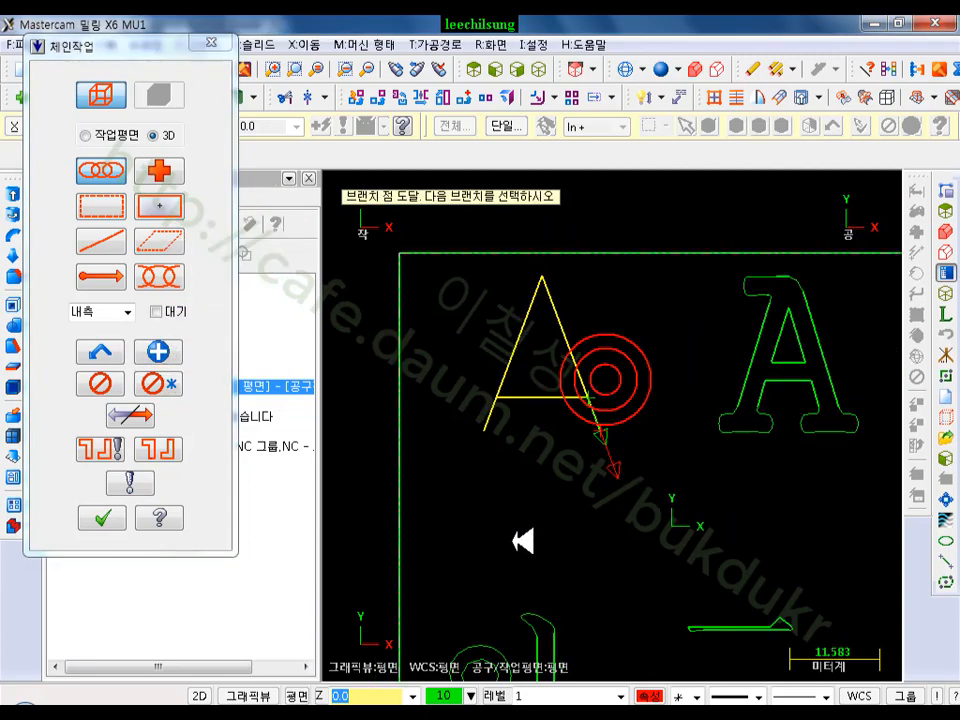
{"action": "scroll", "coordinate": [634, 244], "scroll_direction": "down", "scroll_amount": 1}
{"action": "scroll", "coordinate": [650, 340], "scroll_direction": "down", "scroll_amount": 1}
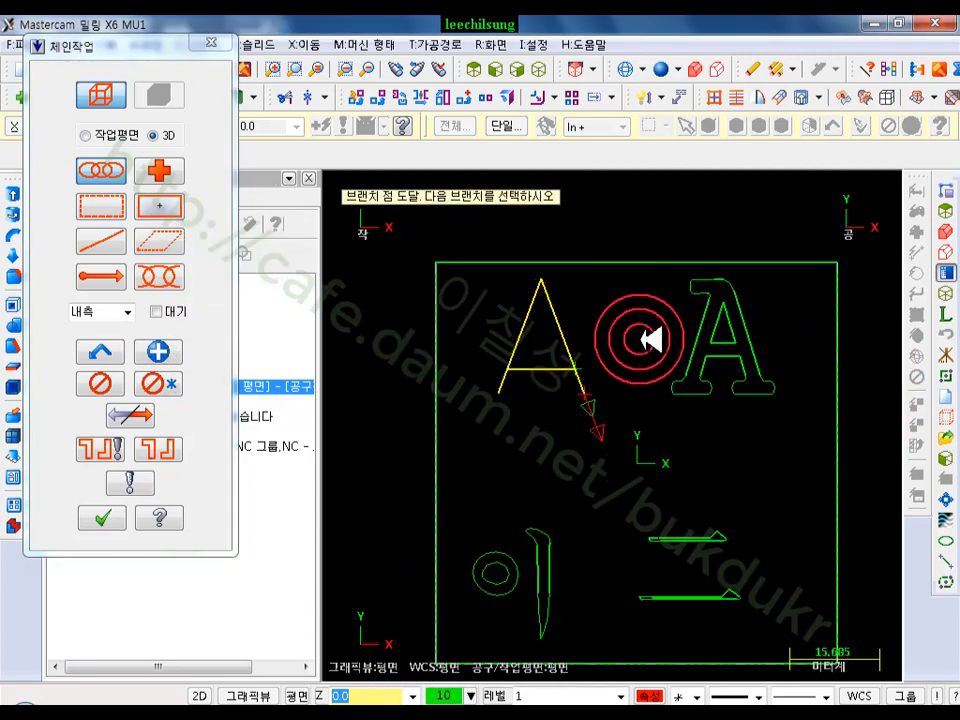
{"action": "scroll", "coordinate": [650, 340], "scroll_direction": "up", "scroll_amount": 1}
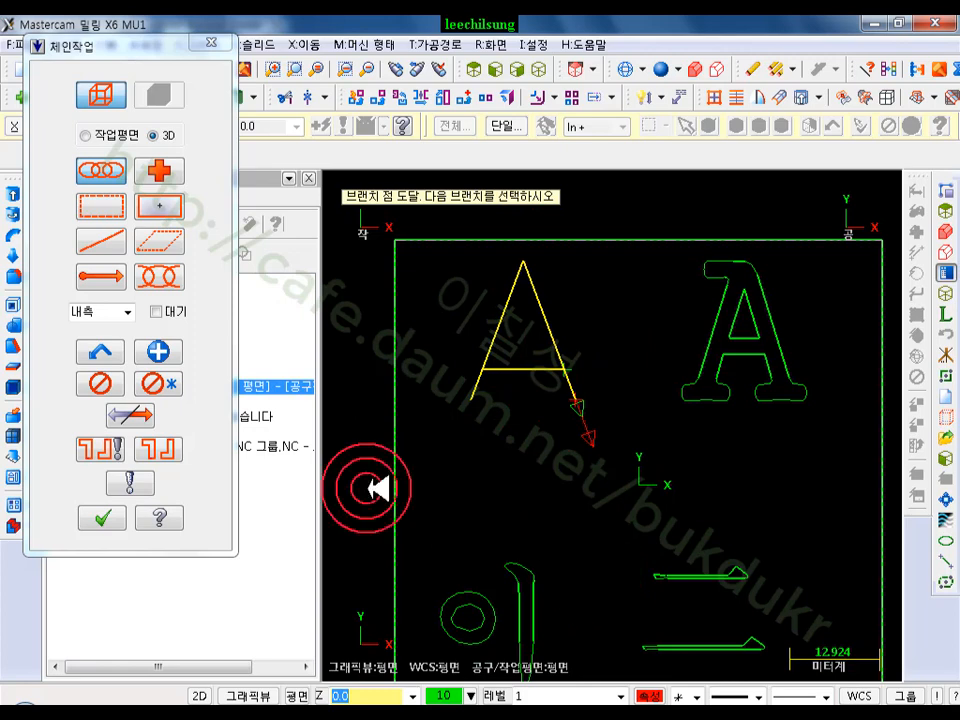
{"action": "left_click", "coordinate": [158, 350]}
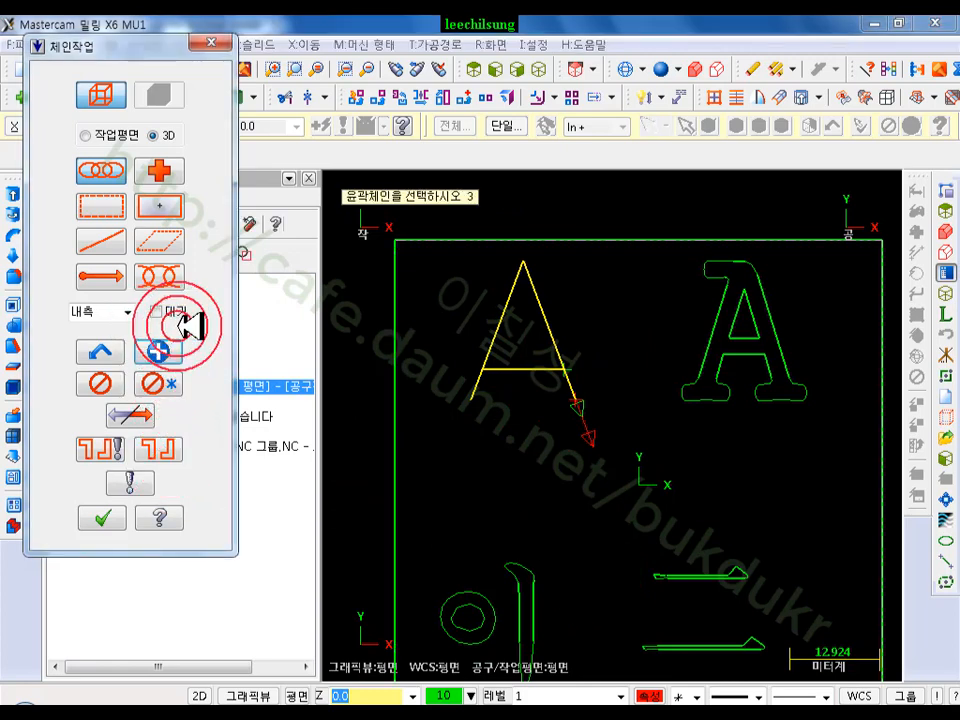
Add the outlined A, the 이 shapes and the two strokes of 二 as contour chains and accept the selection
{"action": "left_click", "coordinate": [705, 346]}
{"action": "scroll", "coordinate": [602, 437], "scroll_direction": "down", "scroll_amount": 3}
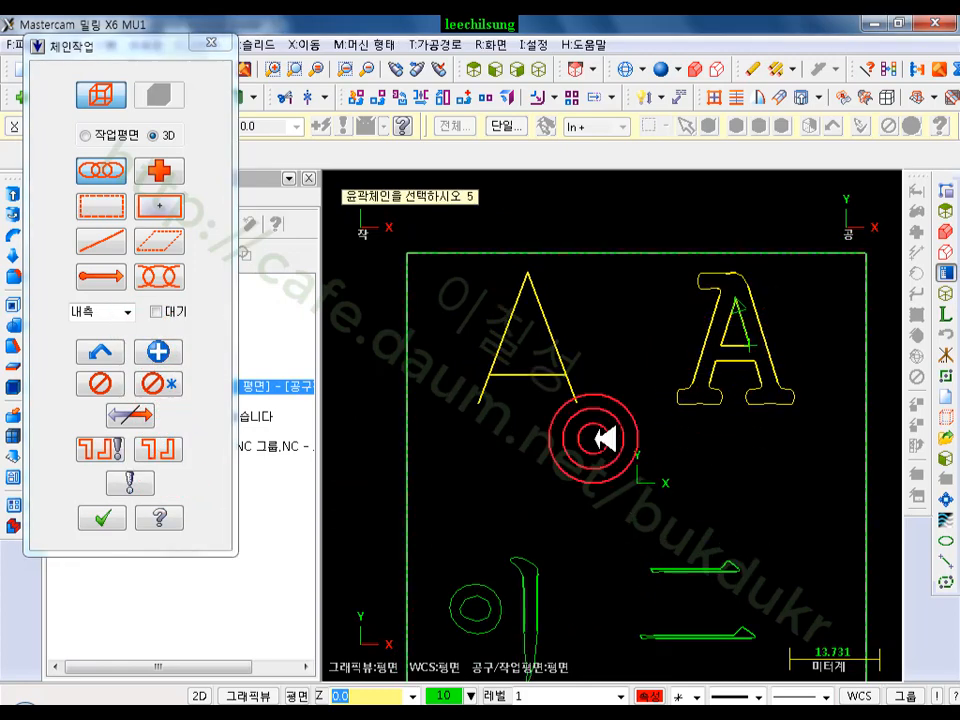
{"action": "scroll", "coordinate": [583, 437], "scroll_direction": "up", "scroll_amount": 2}
{"action": "left_click", "coordinate": [570, 445]}
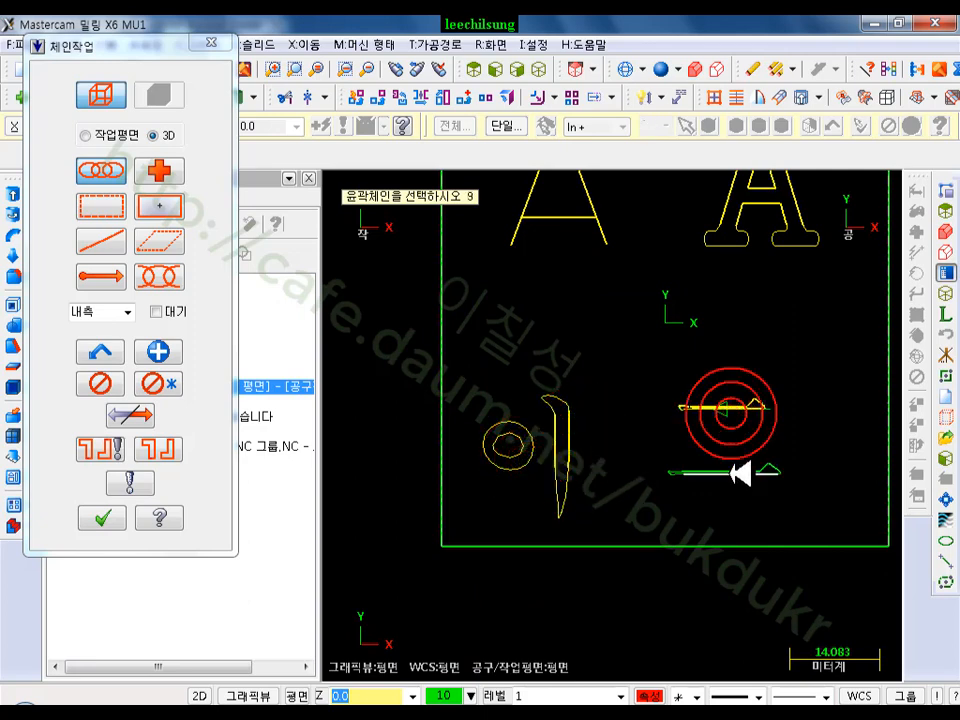
{"action": "left_click", "coordinate": [108, 516]}
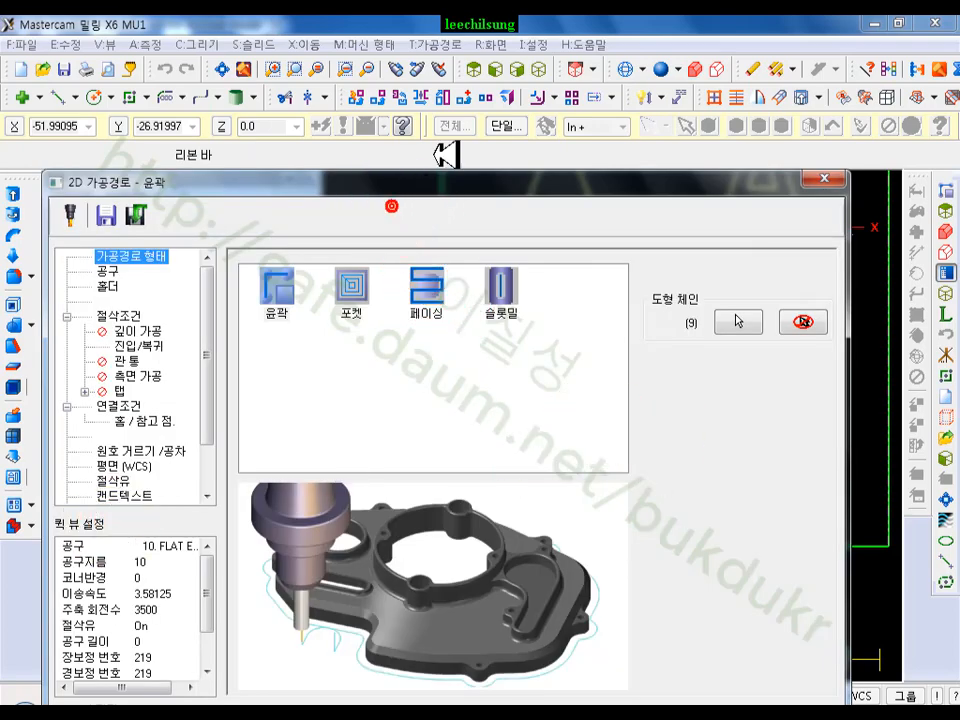
Open the tool library for the contour toolpath and filter it to chamfer mills only
{"action": "left_click_drag", "start_coordinate": [354, 178], "coordinate": [398, 36]}
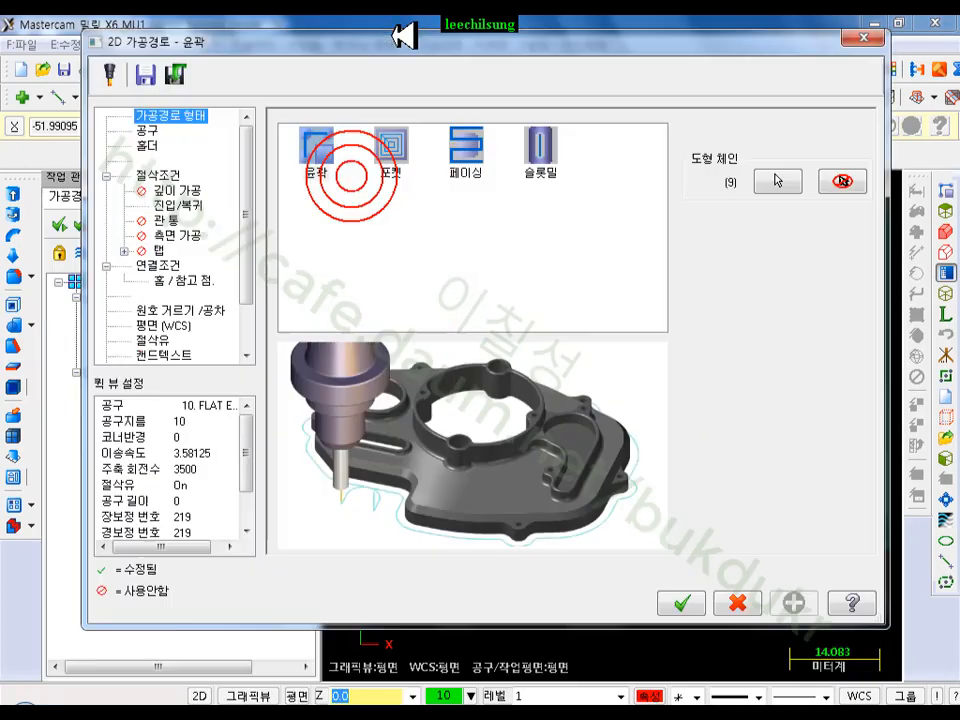
{"action": "left_click", "coordinate": [150, 130]}
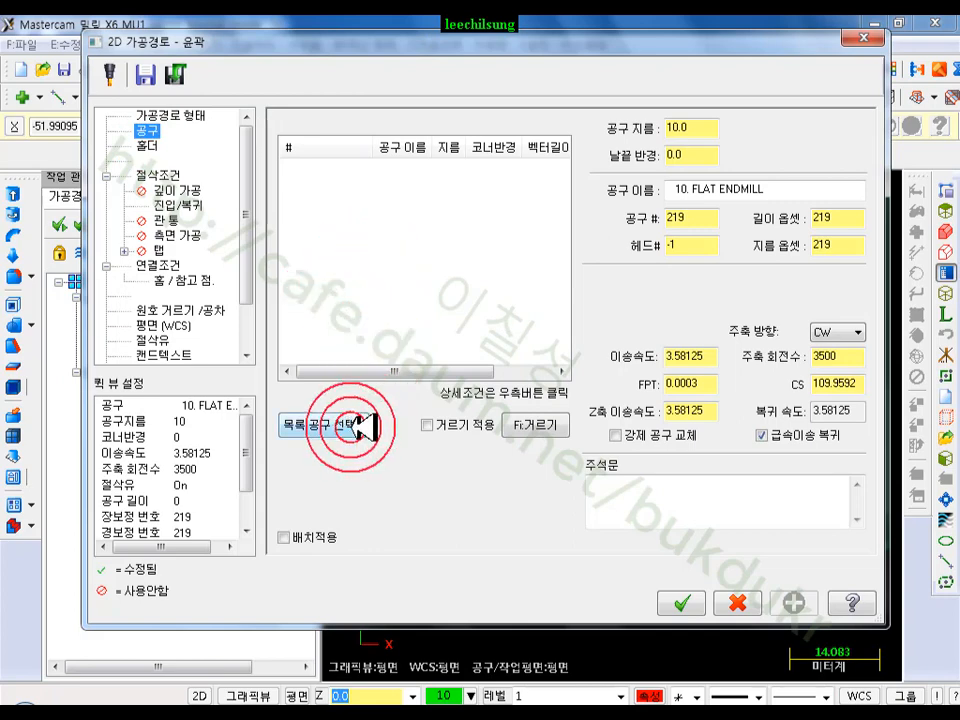
{"action": "right_click", "coordinate": [377, 236]}
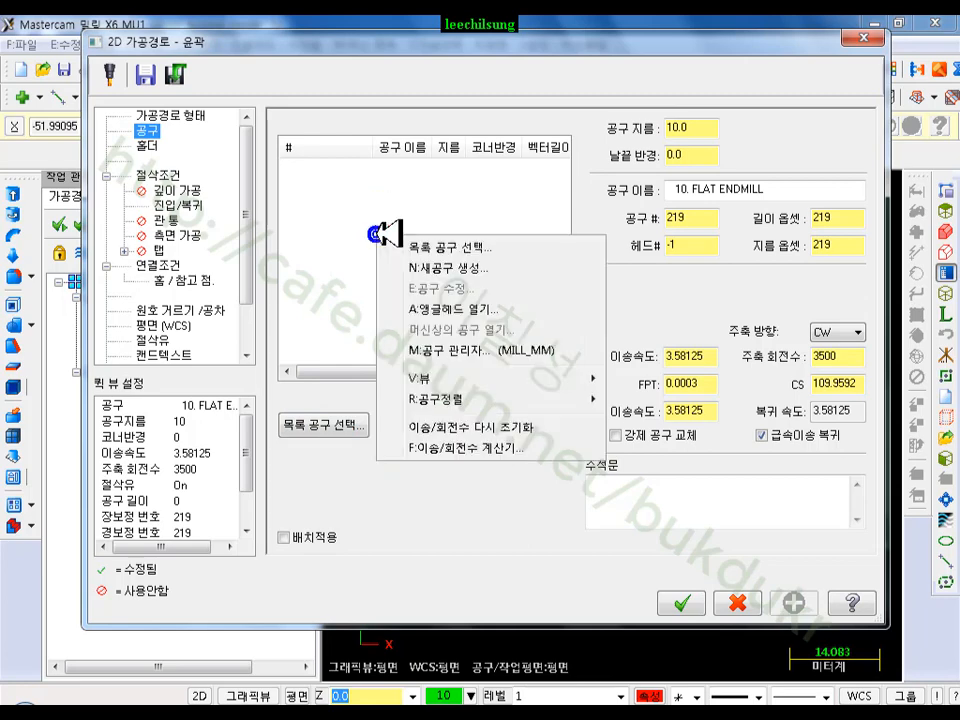
{"action": "left_click", "coordinate": [465, 248]}
{"action": "left_click", "coordinate": [560, 312]}
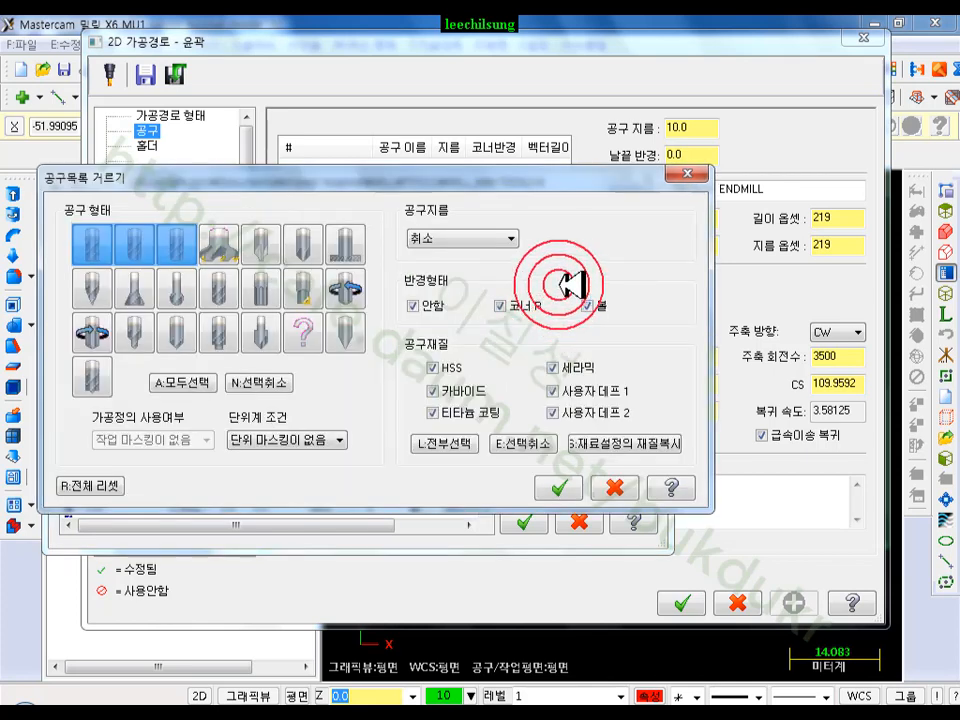
{"action": "left_click", "coordinate": [258, 383]}
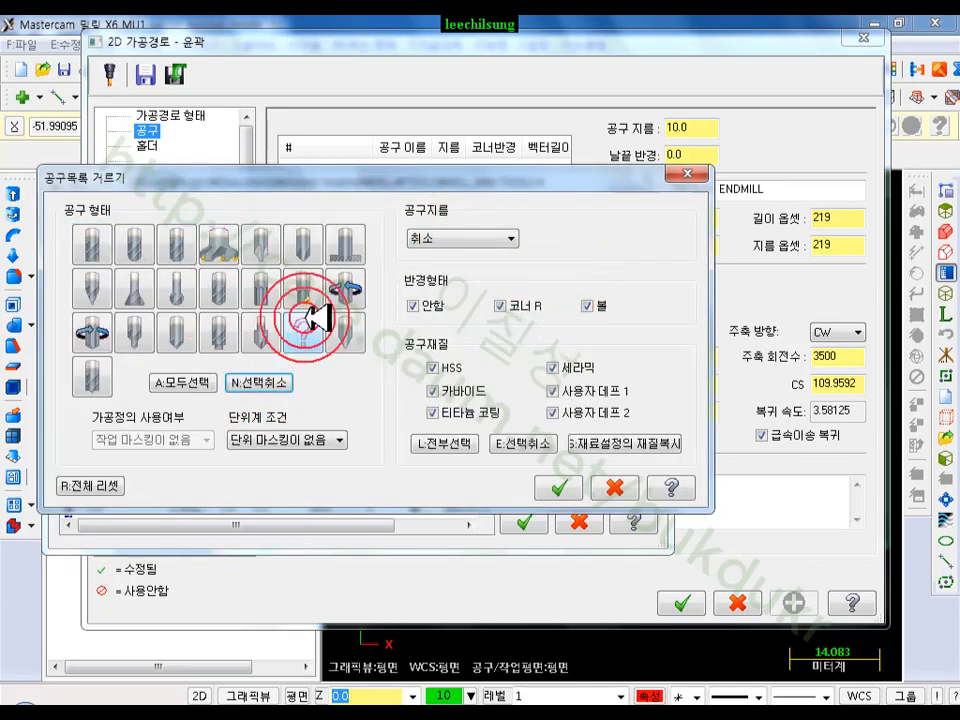
{"action": "left_click", "coordinate": [312, 250]}
{"action": "left_click", "coordinate": [308, 243]}
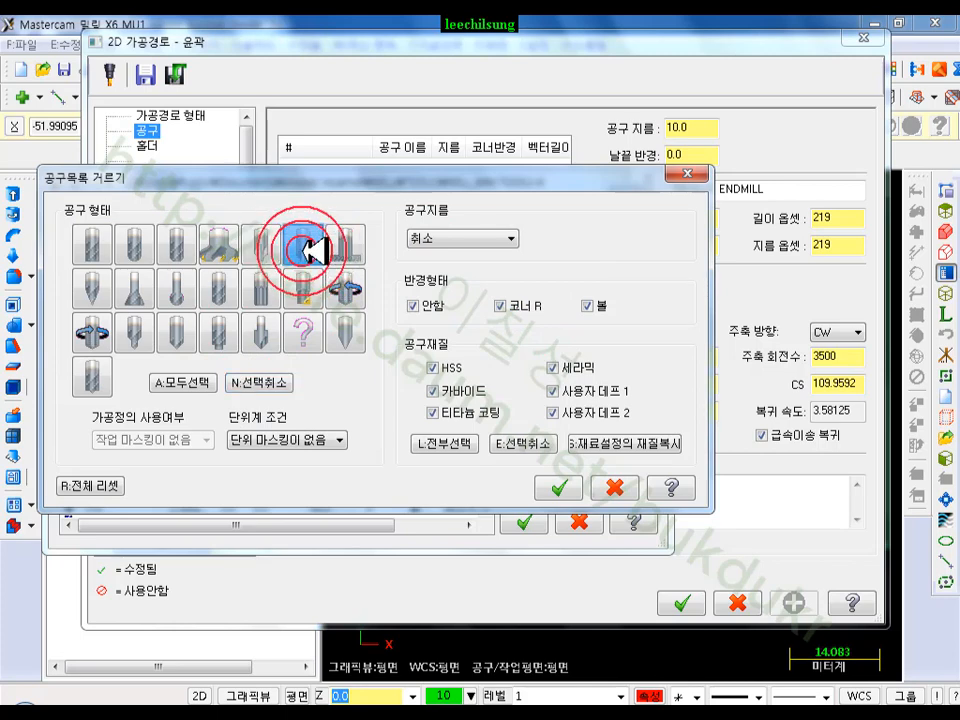
{"action": "left_click", "coordinate": [559, 487]}
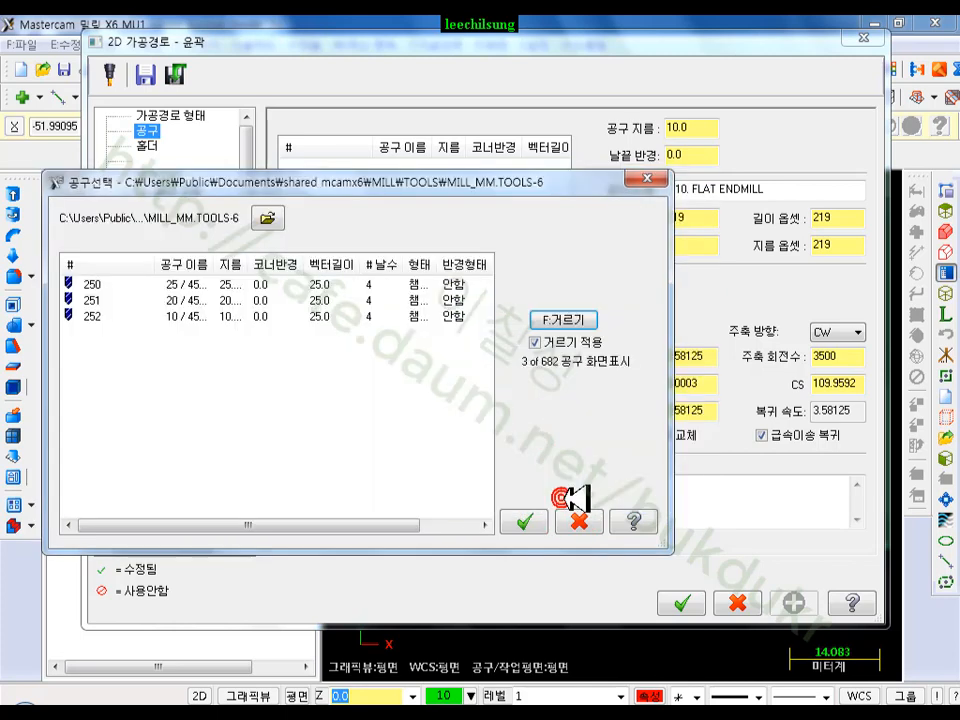
Choose the 10 / 45 Chamfer Mill, tool 252, for the contour toolpath and acknowledge the settings notice
{"action": "left_click", "coordinate": [228, 314]}
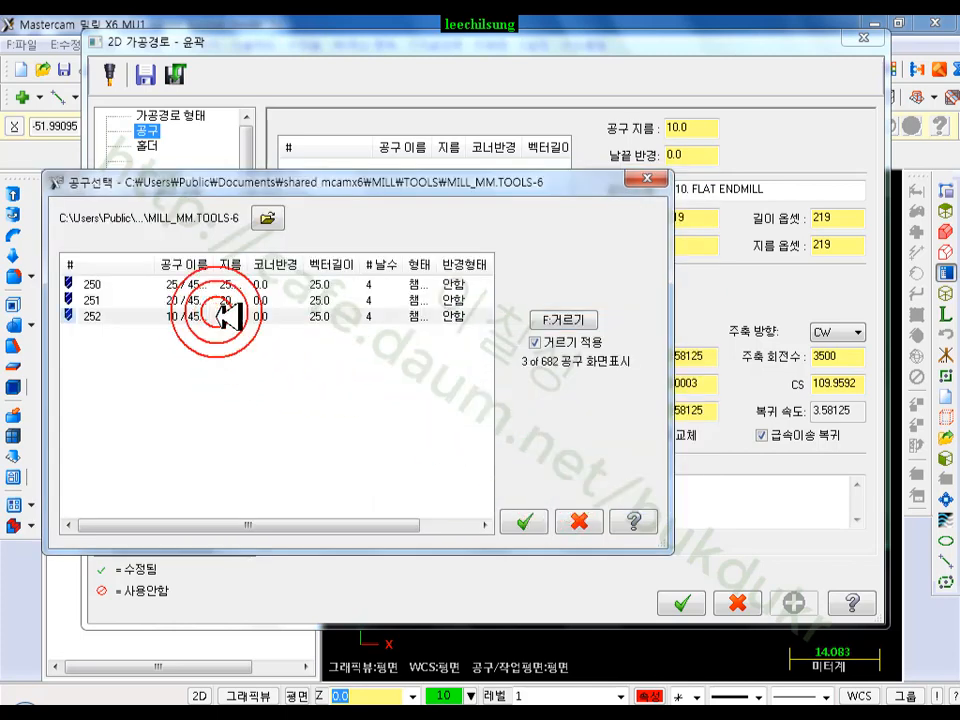
{"action": "left_click", "coordinate": [234, 317]}
{"action": "double_click", "coordinate": [240, 317]}
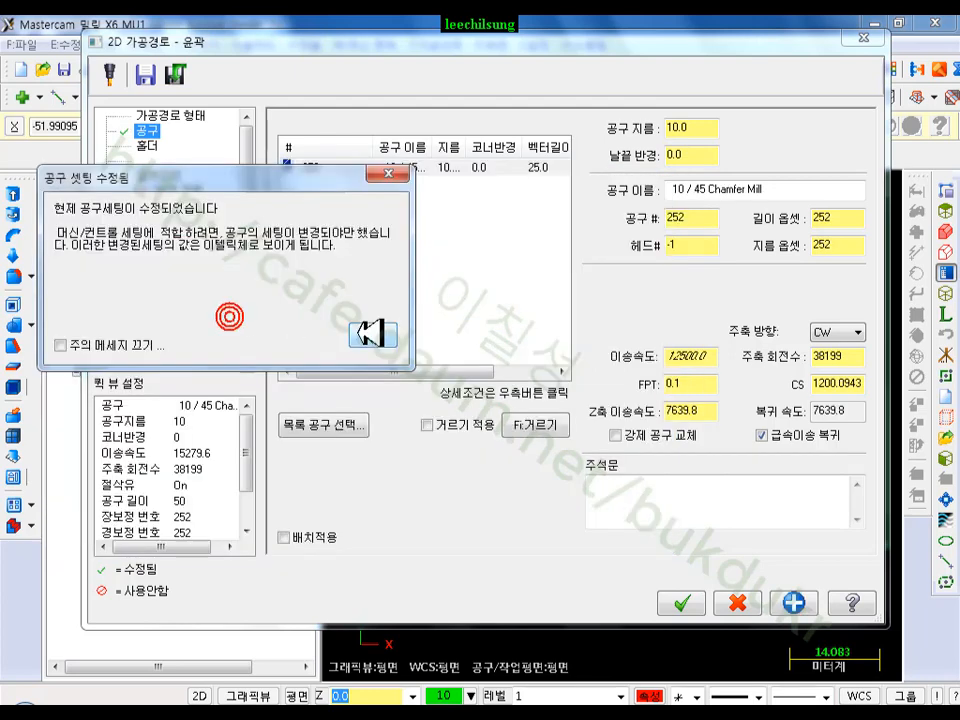
{"action": "left_click", "coordinate": [373, 338]}
Turn off the tool settings warning (주의 메세지 끄기) and set the chamfer mill's tip diameter (지름) to 0.01
{"action": "left_click", "coordinate": [466, 186]}
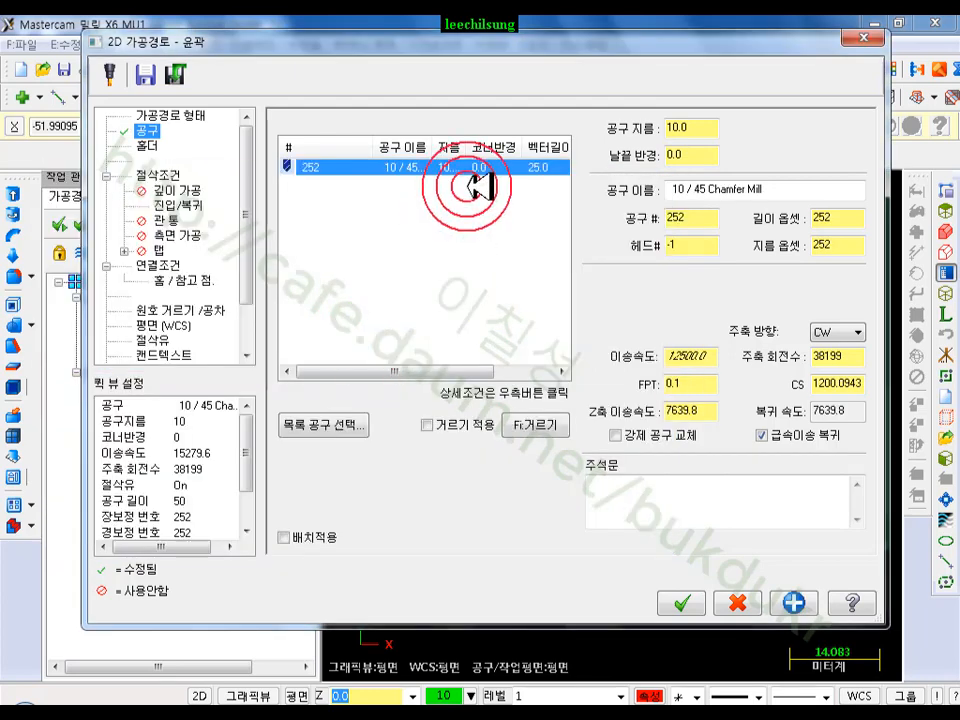
{"action": "left_click", "coordinate": [371, 332]}
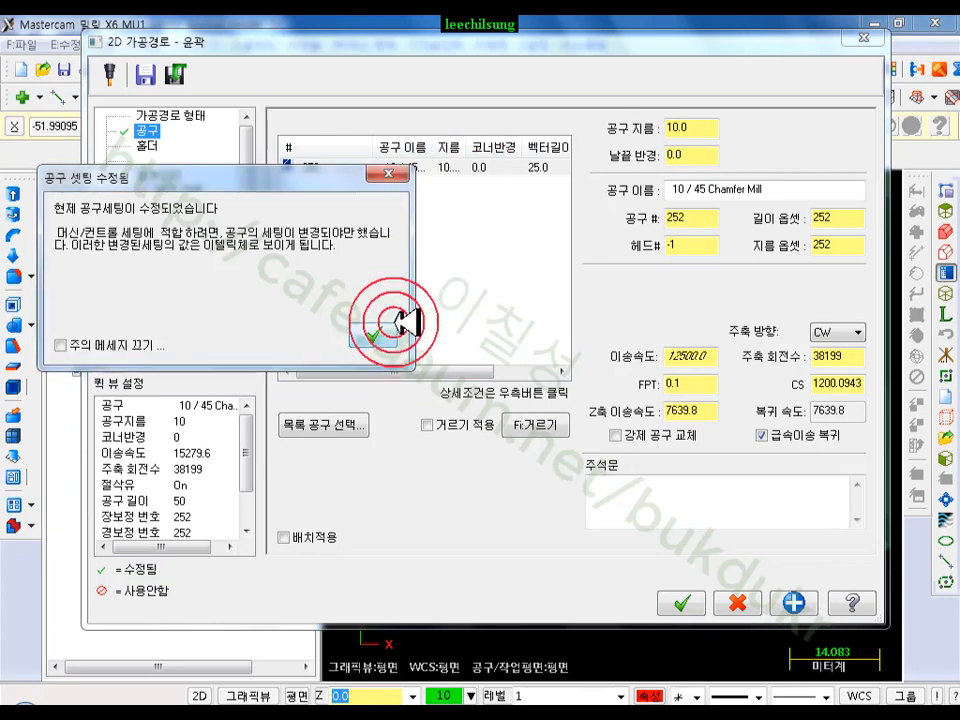
{"action": "left_click", "coordinate": [390, 167]}
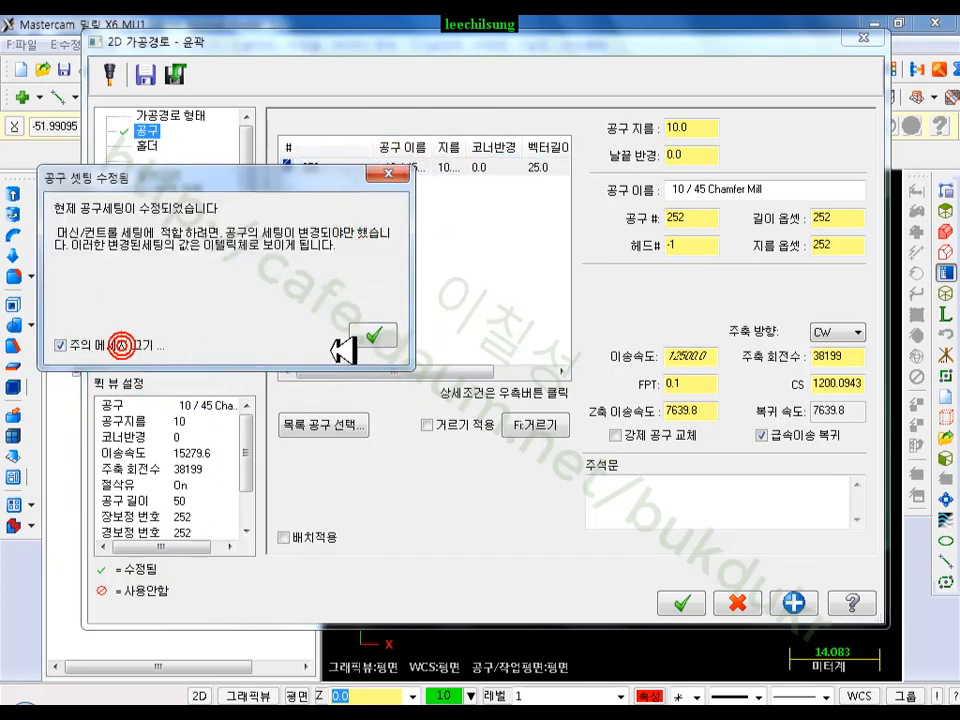
{"action": "left_click", "coordinate": [372, 335]}
{"action": "double_click", "coordinate": [392, 165]}
{"action": "left_click", "coordinate": [265, 388]}
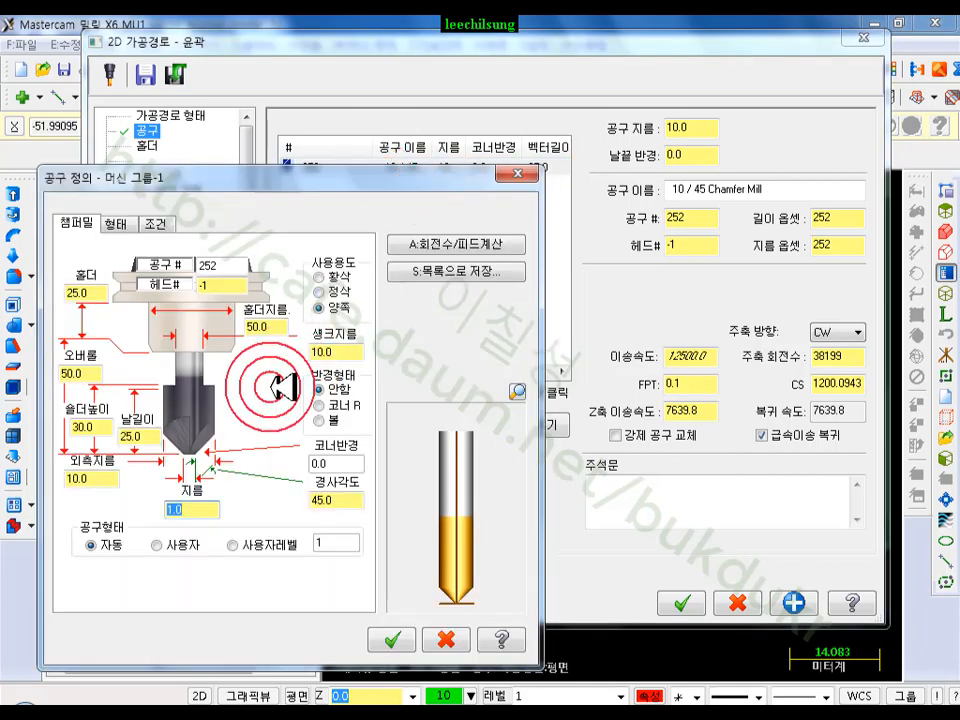
{"action": "left_click", "coordinate": [186, 508]}
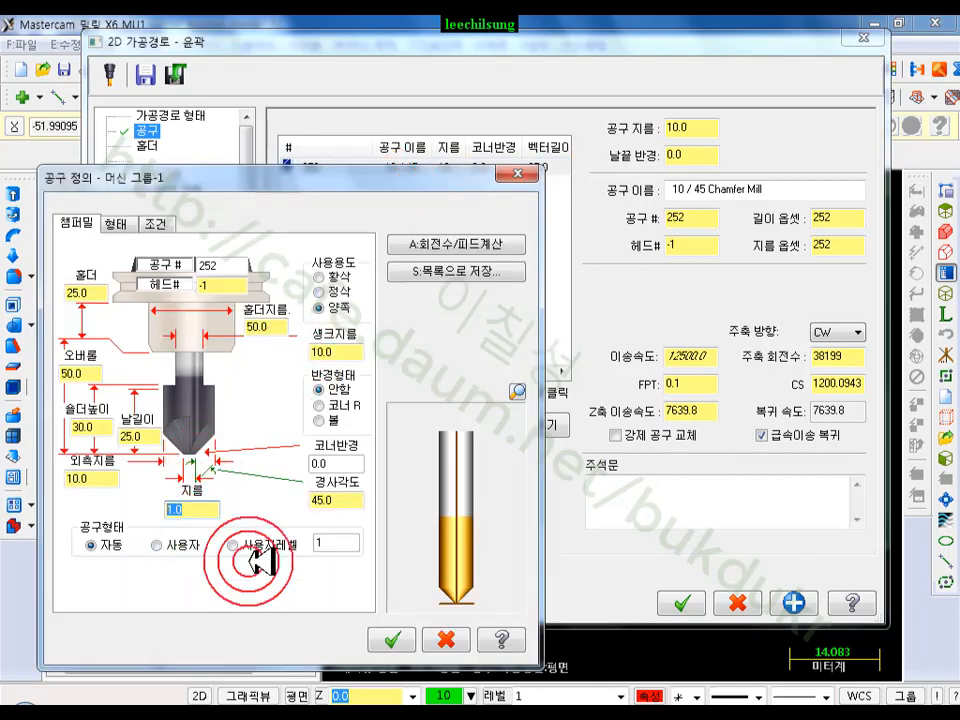
{"action": "type", "text": "1"}
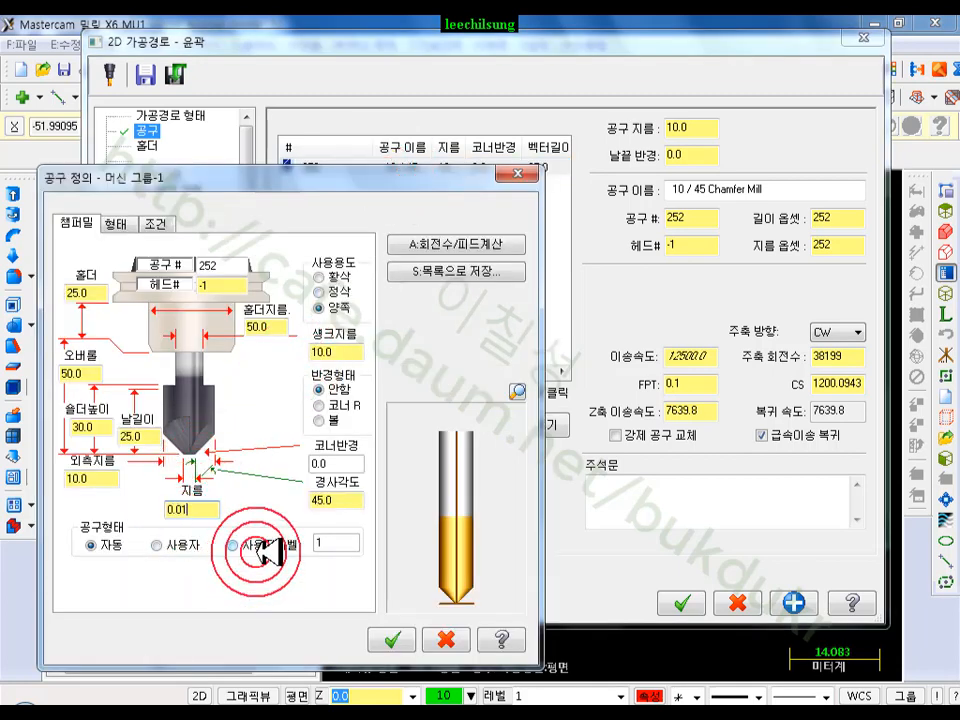
Refresh the chamfer mill's shape preview and examine its tip up close
{"action": "left_click", "coordinate": [346, 502]}
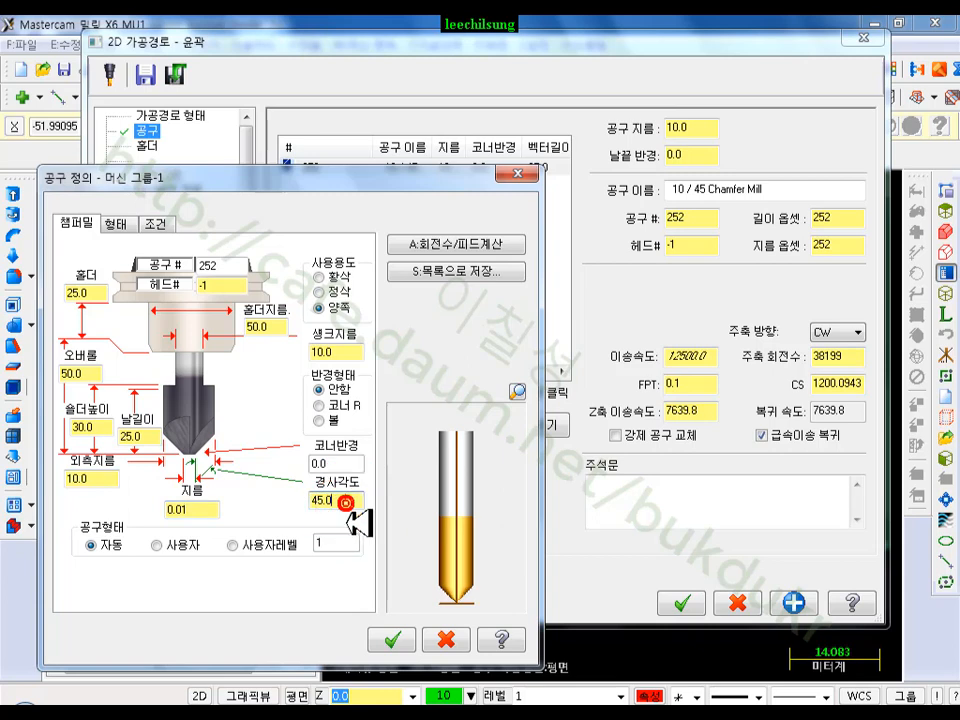
{"action": "left_click", "coordinate": [516, 391]}
{"action": "left_click", "coordinate": [452, 589]}
{"action": "left_click", "coordinate": [450, 581]}
{"action": "left_click", "coordinate": [453, 586]}
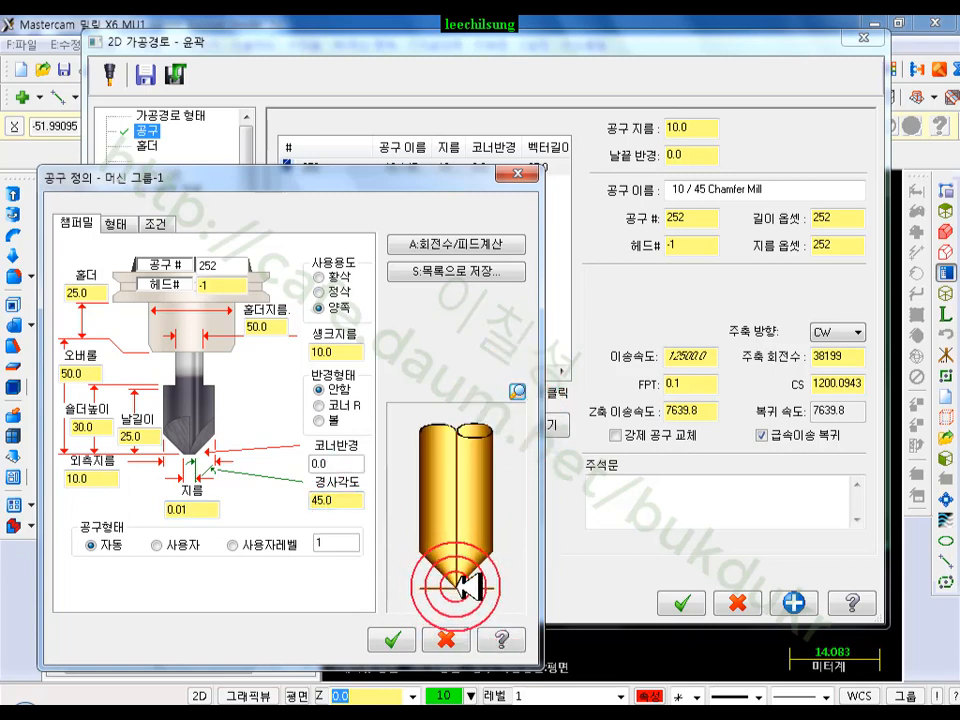
Check the chamfer mill's sharp tip and accept its definition with a tip diameter of 0.01
{"action": "left_click", "coordinate": [405, 574]}
{"action": "double_click", "coordinate": [184, 510]}
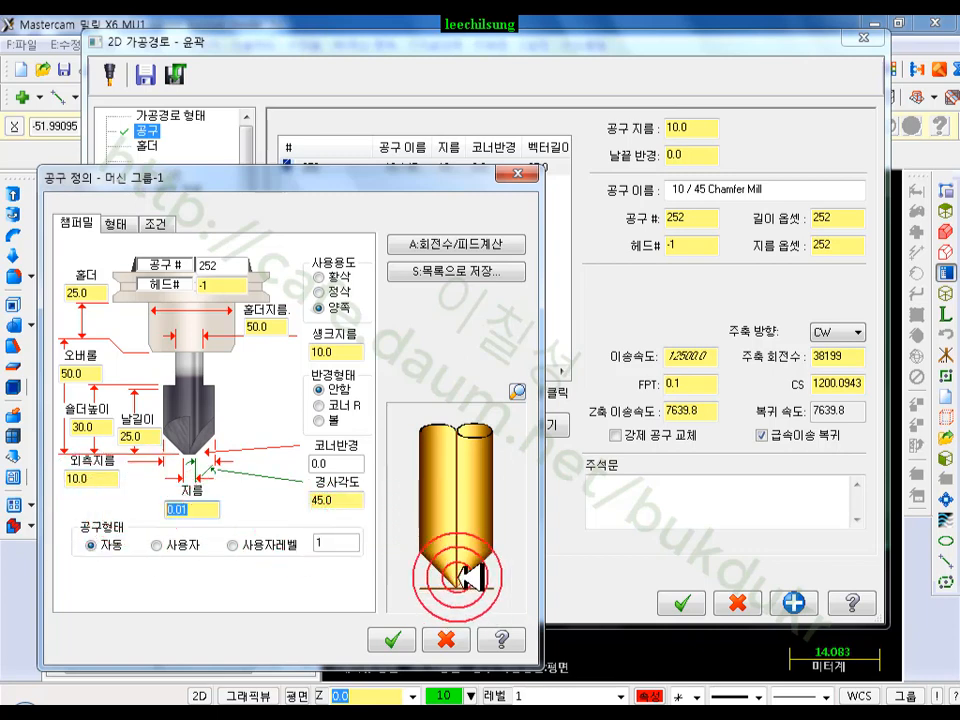
{"action": "left_click", "coordinate": [379, 629]}
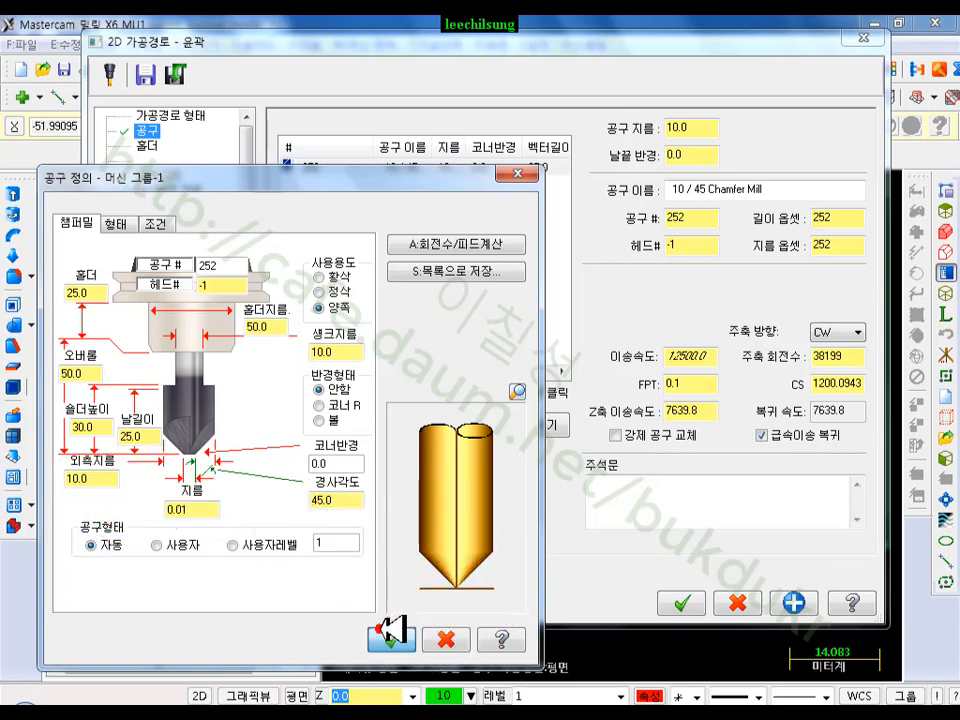
Set the contour tool's number, length offset and diameter offset to 1, and apply a feed rate of 12500
{"action": "left_click", "coordinate": [707, 216]}
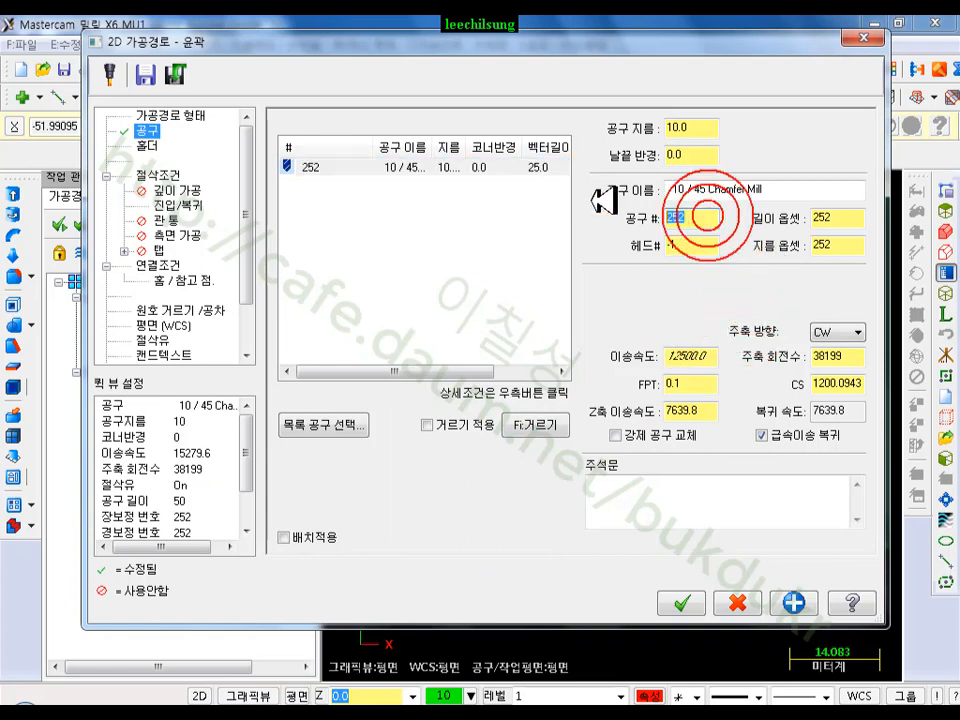
{"action": "type", "text": "1"}
{"action": "left_click", "coordinate": [846, 215]}
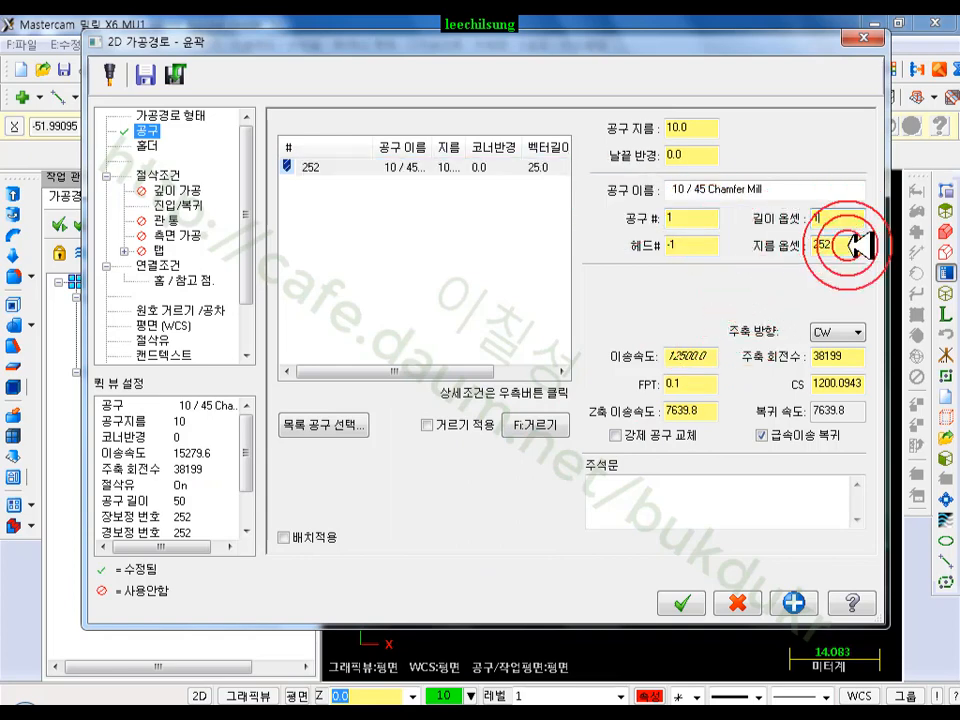
{"action": "left_click", "coordinate": [832, 244]}
{"action": "type", "text": "1"}
{"action": "left_click", "coordinate": [705, 356]}
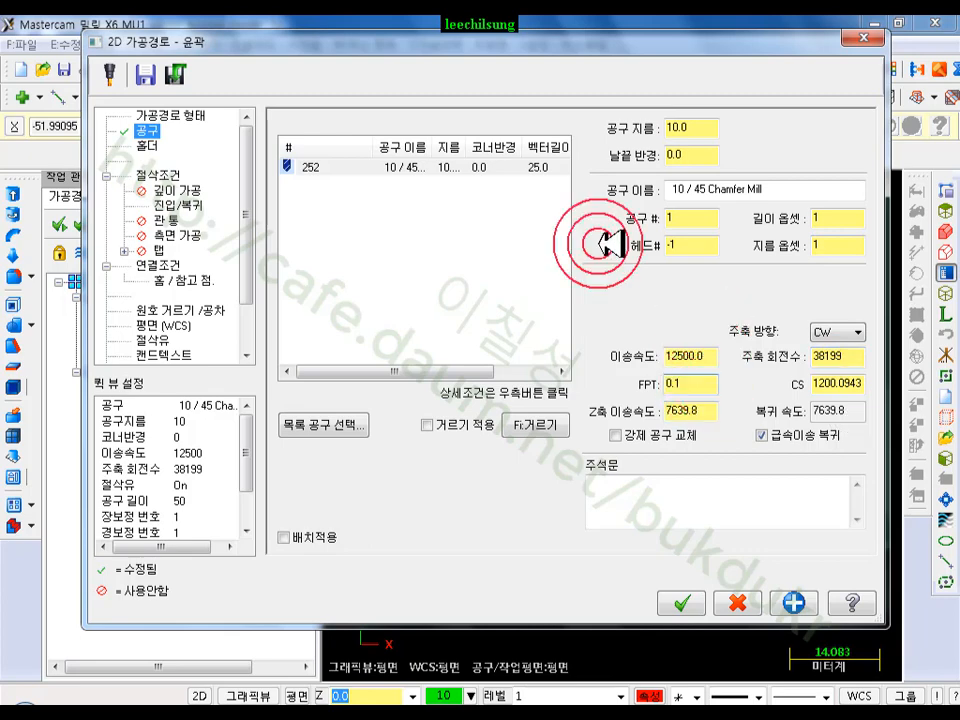
Set the contour's compensation type (보정 형태) to 안함 and turn off lead in/out (진입/복귀)
{"action": "left_click", "coordinate": [152, 174]}
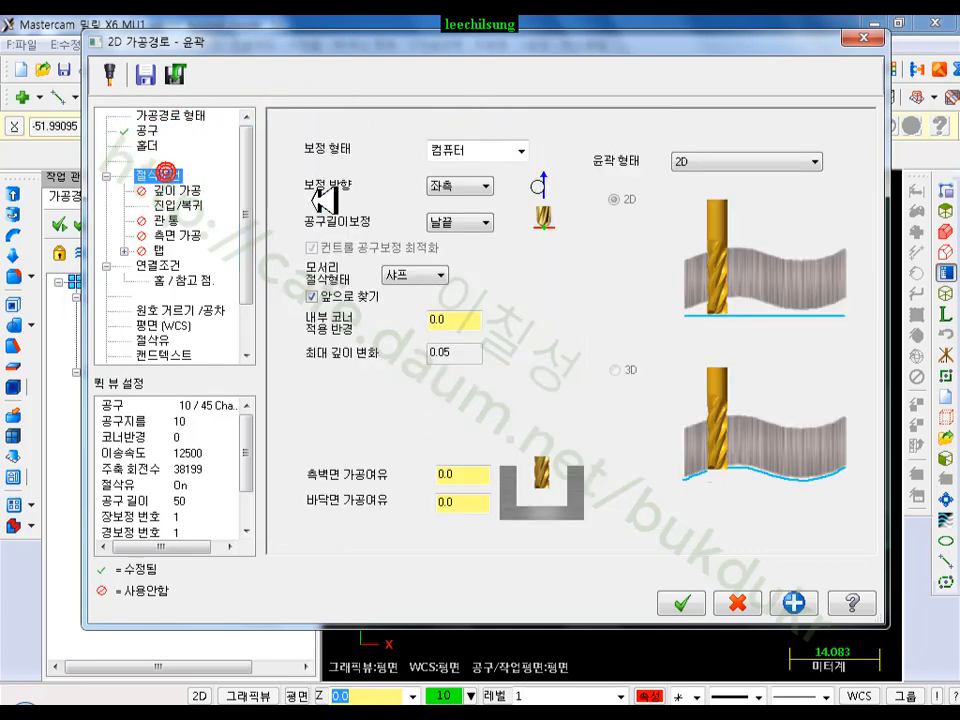
{"action": "left_click", "coordinate": [478, 150]}
{"action": "left_click", "coordinate": [452, 230]}
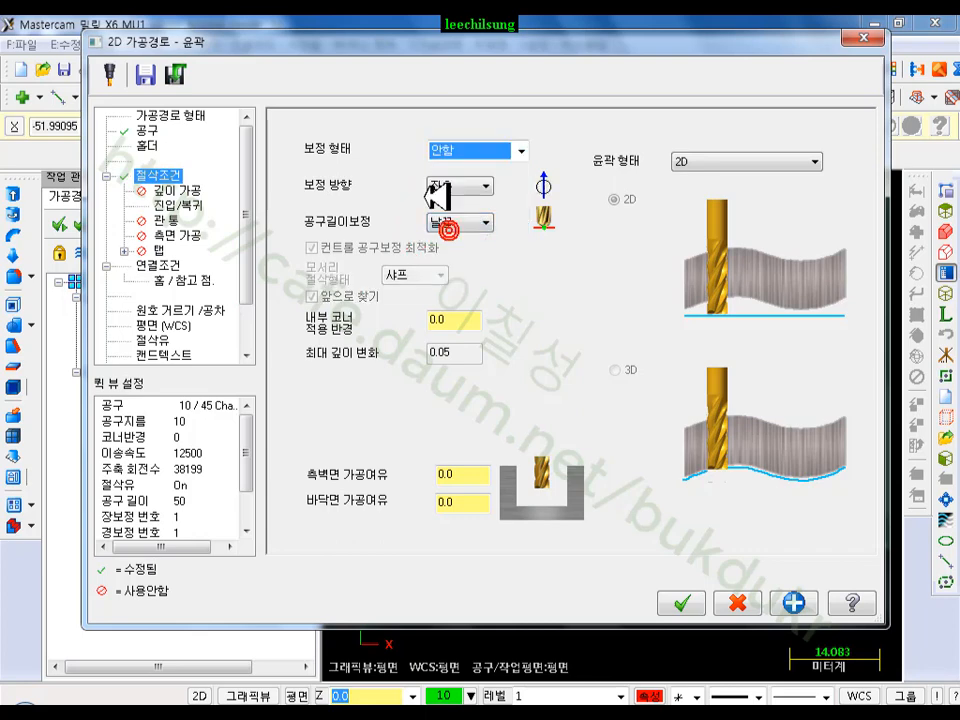
{"action": "left_click", "coordinate": [190, 204]}
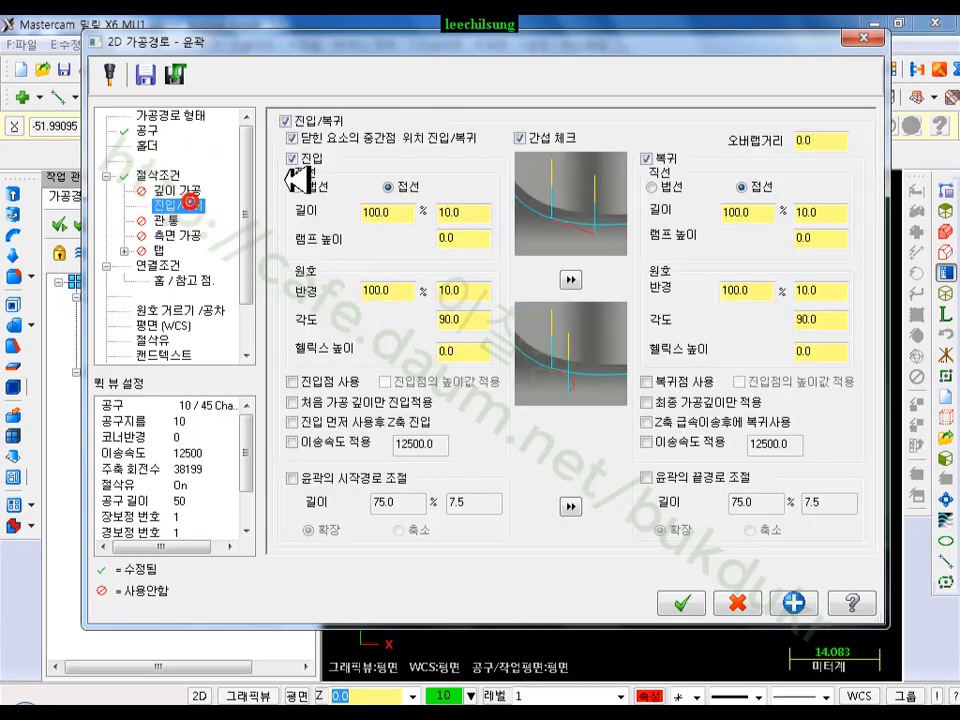
{"action": "left_click", "coordinate": [288, 120]}
Set the contour's cutting depth to -1.0 absolute, generate the toolpath and show it in isometric view
{"action": "left_click", "coordinate": [155, 265]}
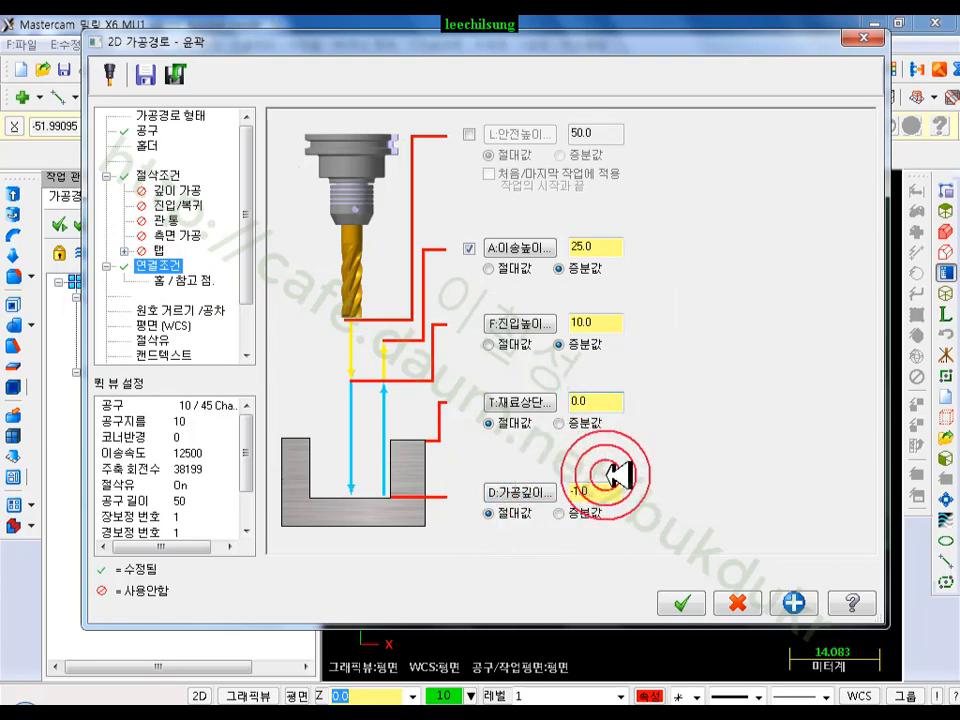
{"action": "left_click", "coordinate": [684, 601]}
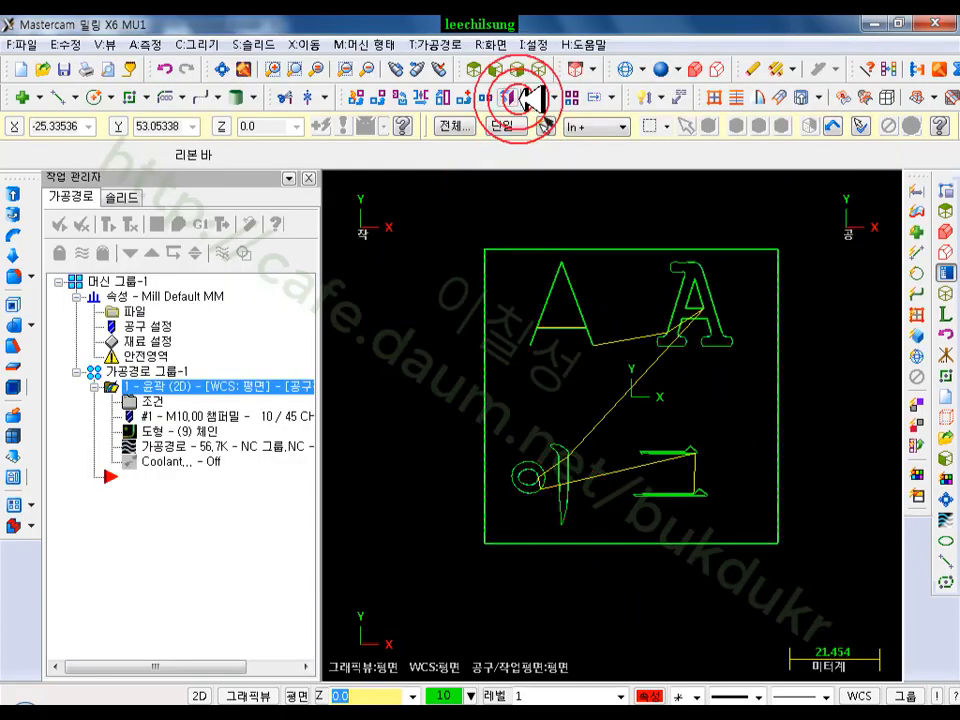
{"action": "left_click", "coordinate": [538, 69]}
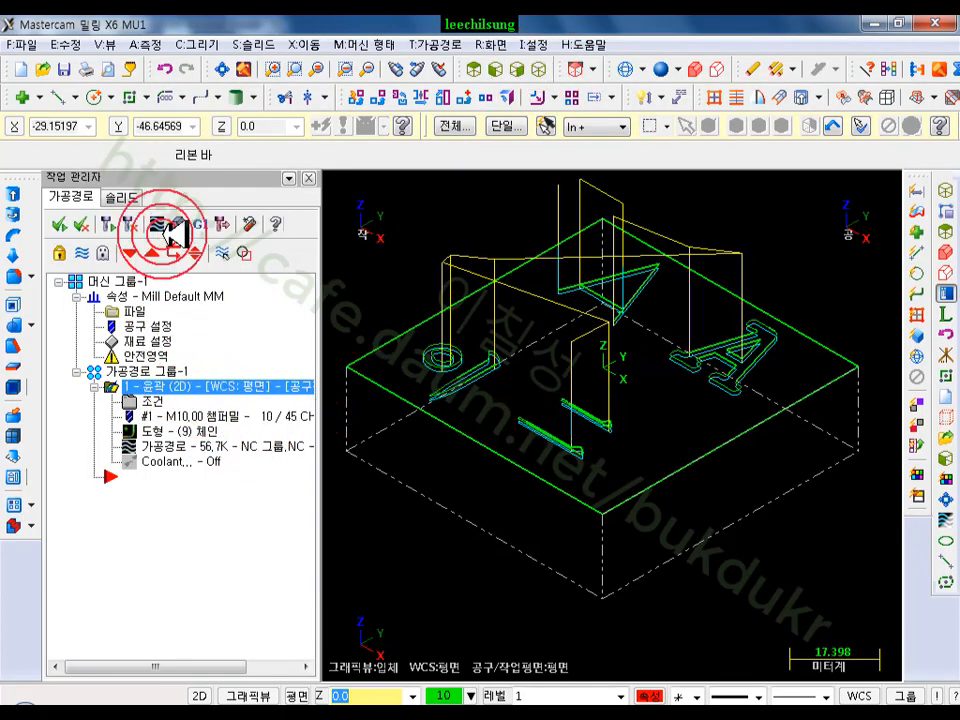
Run the machining simulation of the contour toolpath with the speed/quality setting at highest quality
{"action": "left_click", "coordinate": [186, 220]}
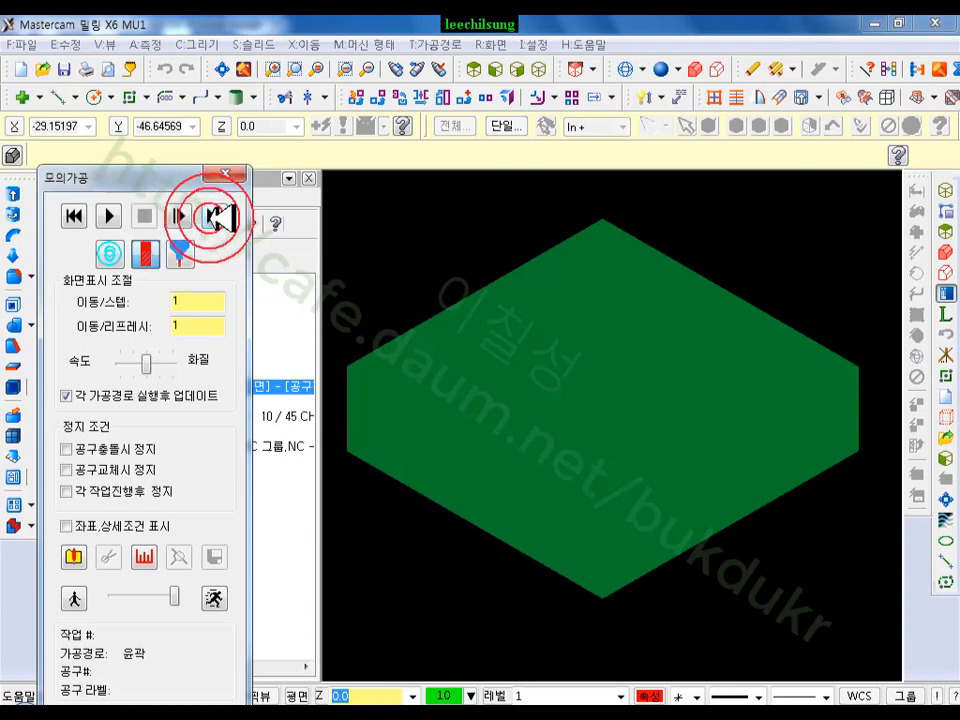
{"action": "left_click_drag", "start_coordinate": [140, 364], "coordinate": [203, 365]}
{"action": "left_click", "coordinate": [110, 216]}
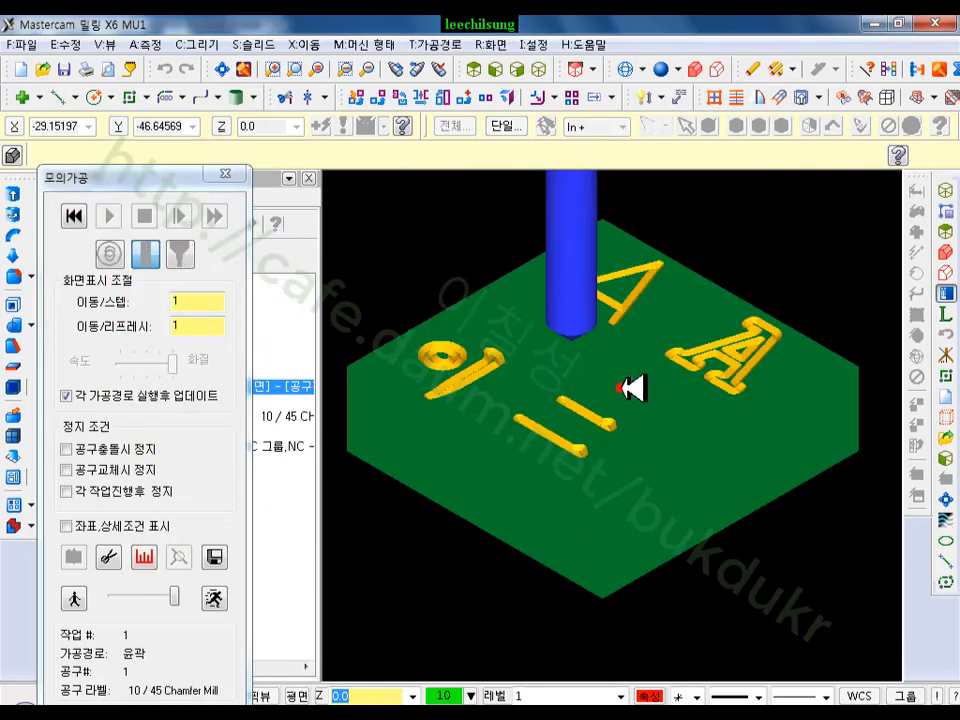
Examine the grooves cut along both A letters and the Korean character up close, and close the simulation
{"action": "middle_click_drag", "start_coordinate": [520, 413], "coordinate": [528, 484]}
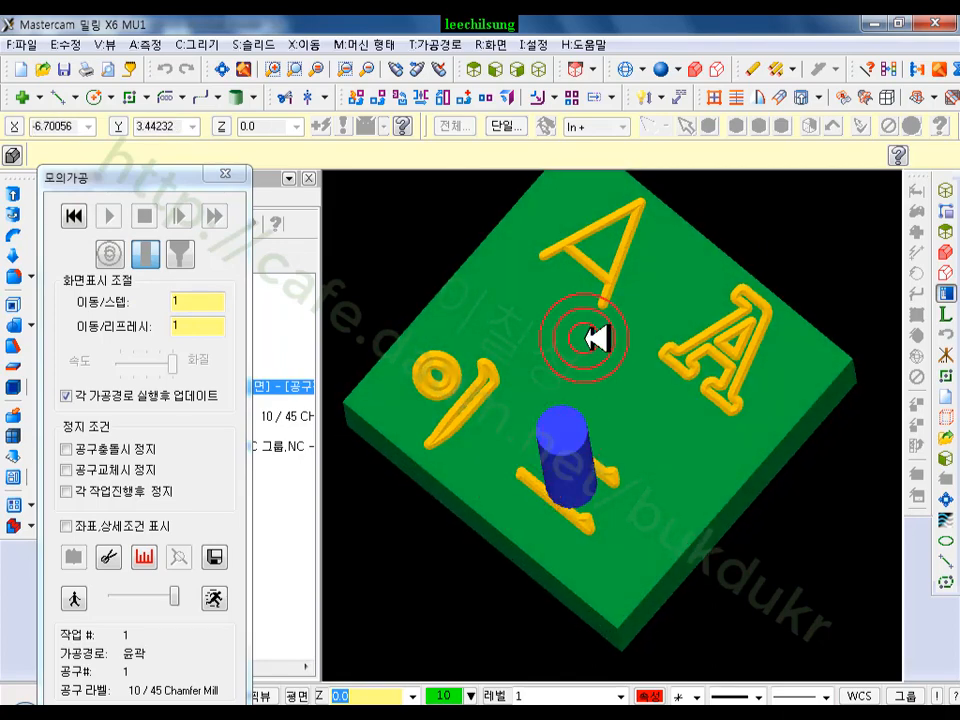
{"action": "scroll", "coordinate": [654, 214], "scroll_direction": "up", "scroll_amount": 10}
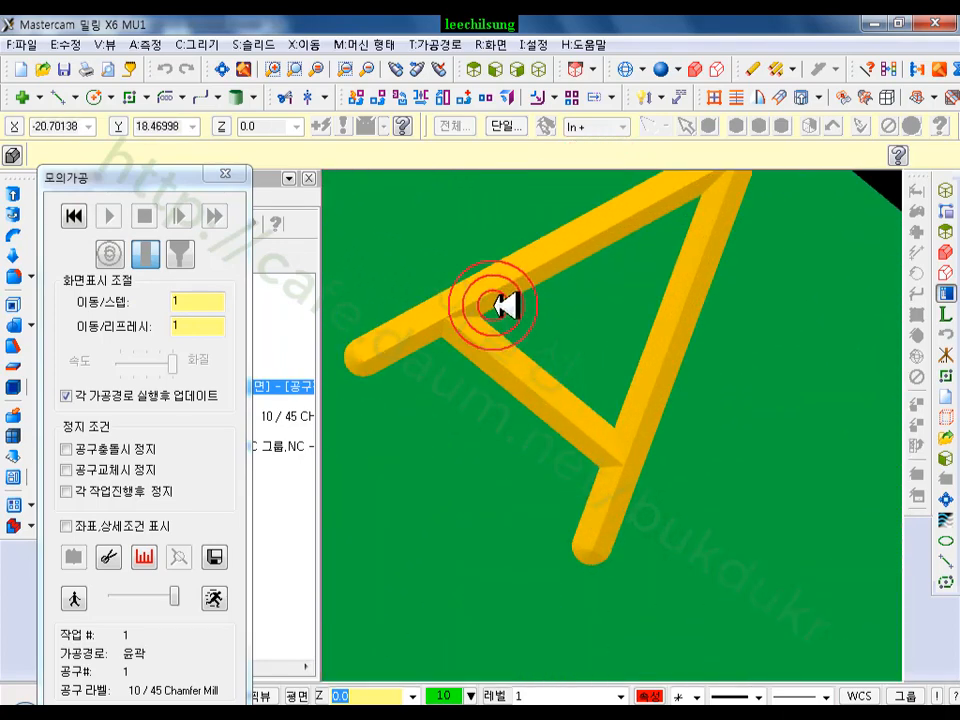
{"action": "scroll", "coordinate": [527, 354], "scroll_direction": "down", "scroll_amount": 6}
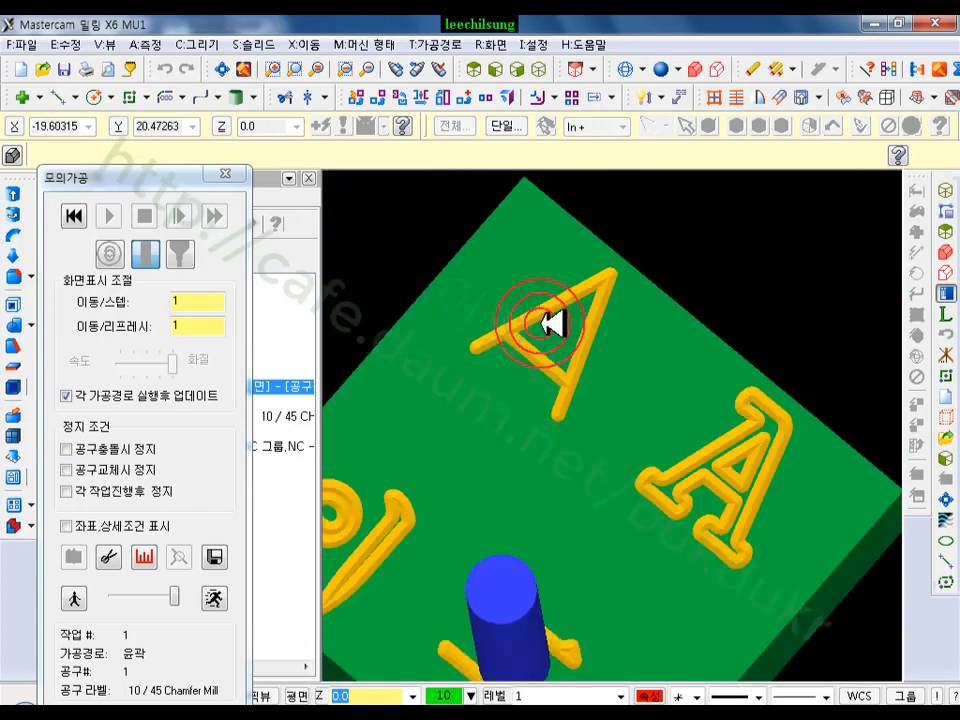
{"action": "middle_click_drag", "start_coordinate": [550, 323], "coordinate": [767, 513]}
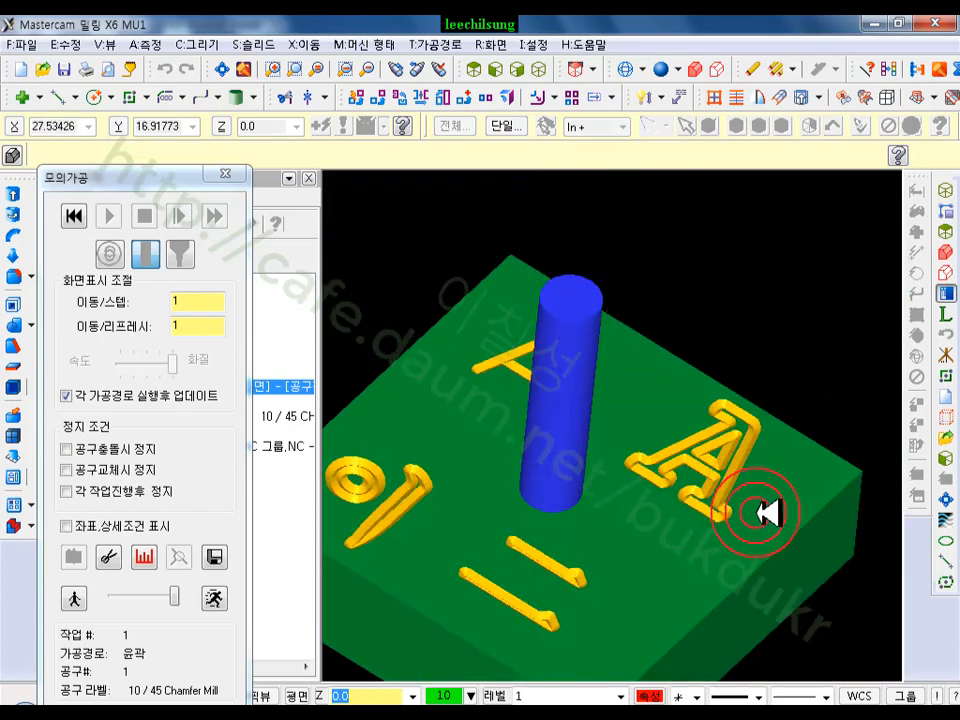
{"action": "scroll", "coordinate": [677, 467], "scroll_direction": "up", "scroll_amount": 8}
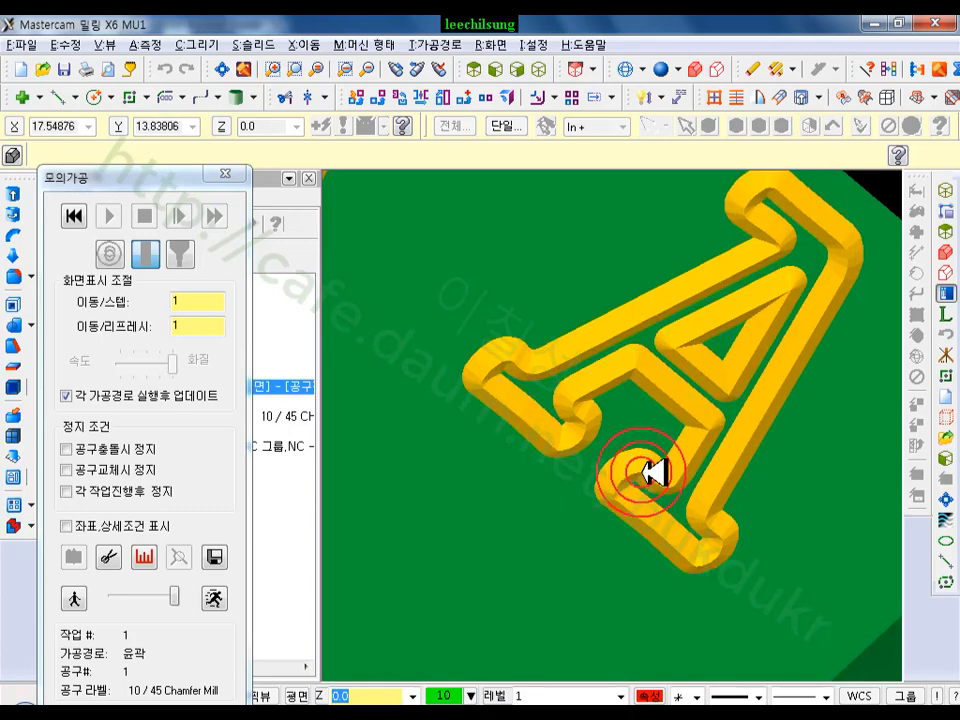
{"action": "middle_click_drag", "start_coordinate": [655, 472], "coordinate": [757, 394]}
{"action": "middle_click_drag", "start_coordinate": [815, 287], "coordinate": [473, 273]}
{"action": "scroll", "coordinate": [464, 273], "scroll_direction": "up", "scroll_amount": 3}
{"action": "middle_click_drag", "start_coordinate": [590, 392], "coordinate": [620, 394]}
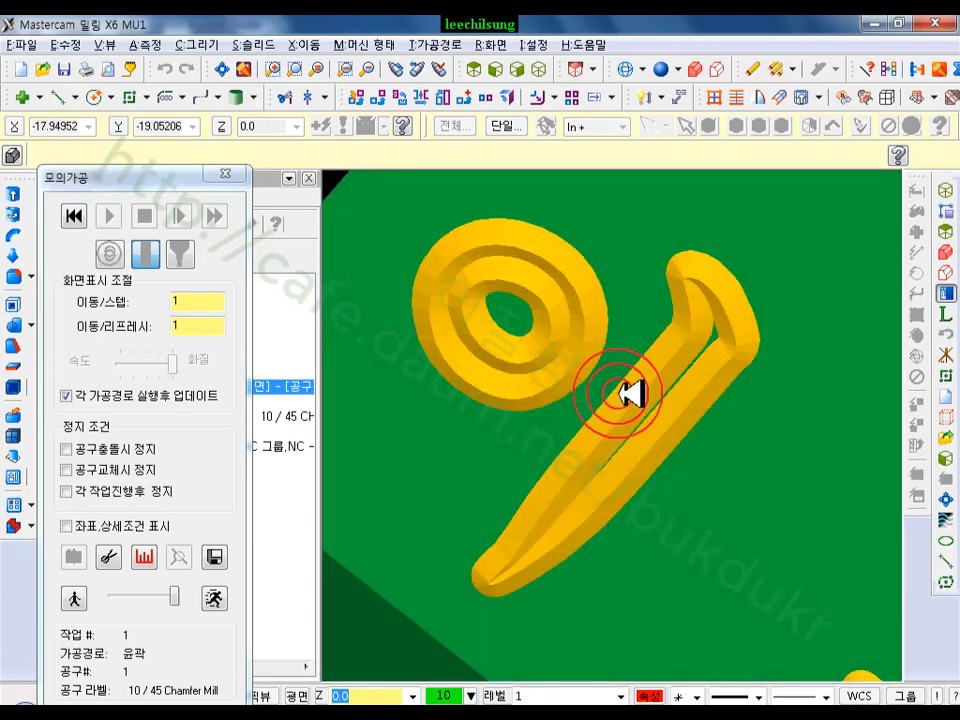
{"action": "middle_click_drag", "start_coordinate": [567, 320], "coordinate": [570, 438]}
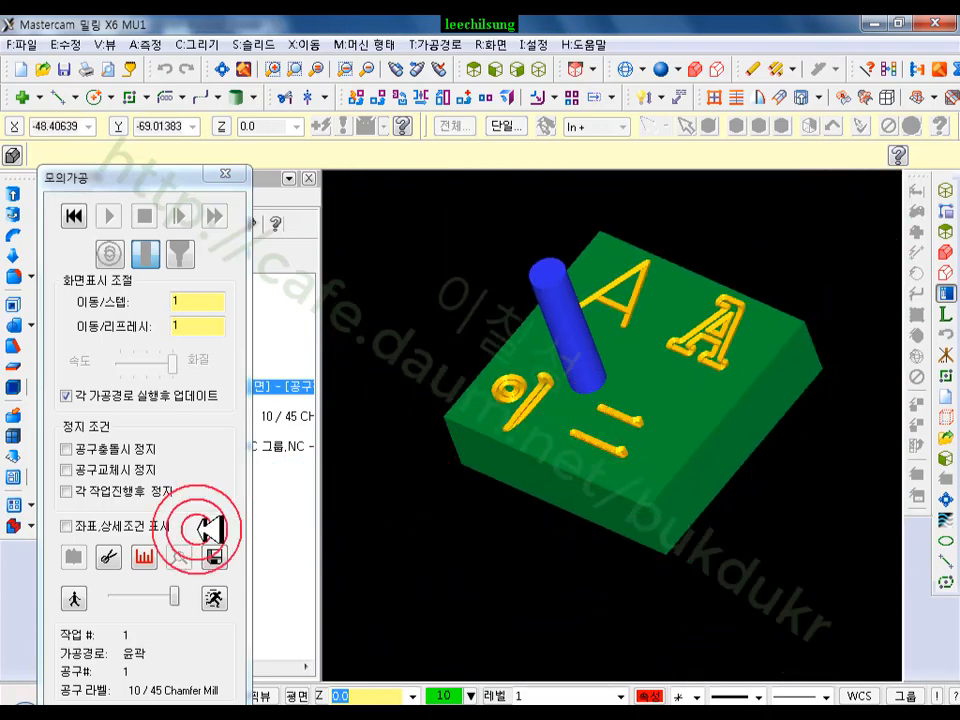
{"action": "left_click_drag", "start_coordinate": [140, 176], "coordinate": [183, 23]}
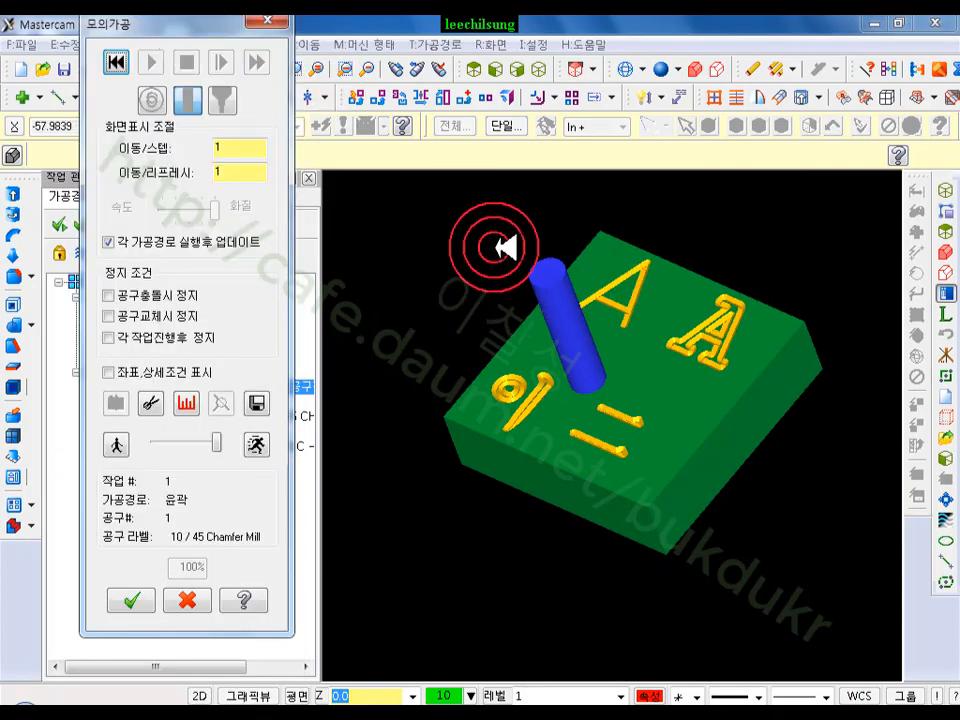
{"action": "left_click", "coordinate": [192, 598]}
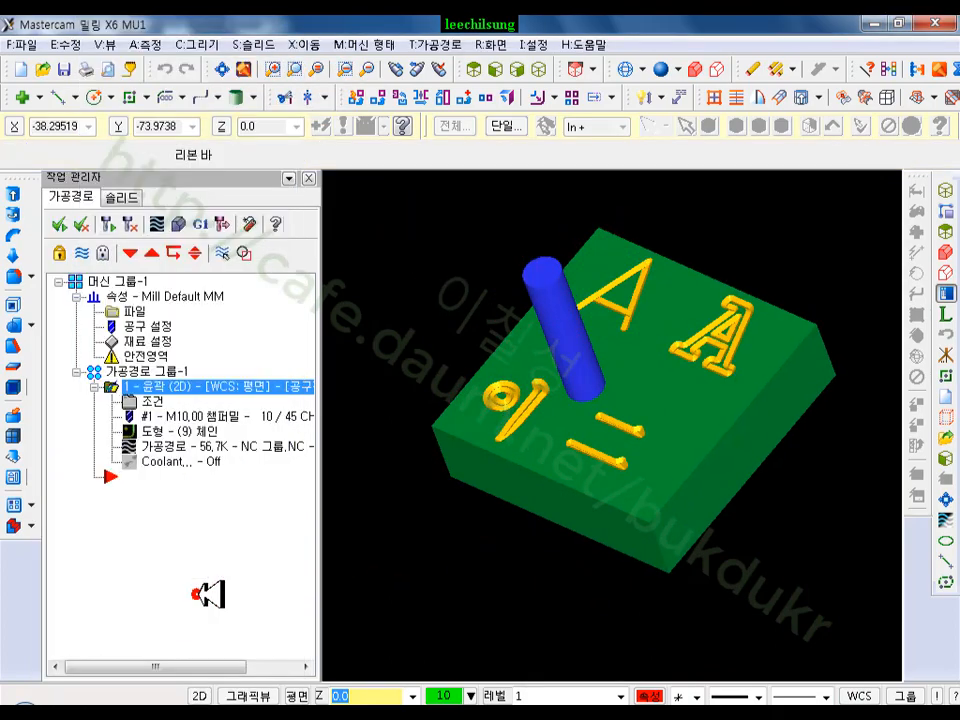
Hide the contour toolpath's display so that only the outlines of the Korean character 이 show
{"action": "middle_click_drag", "start_coordinate": [665, 379], "coordinate": [658, 390]}
{"action": "scroll", "coordinate": [658, 390], "scroll_direction": "up", "scroll_amount": 1}
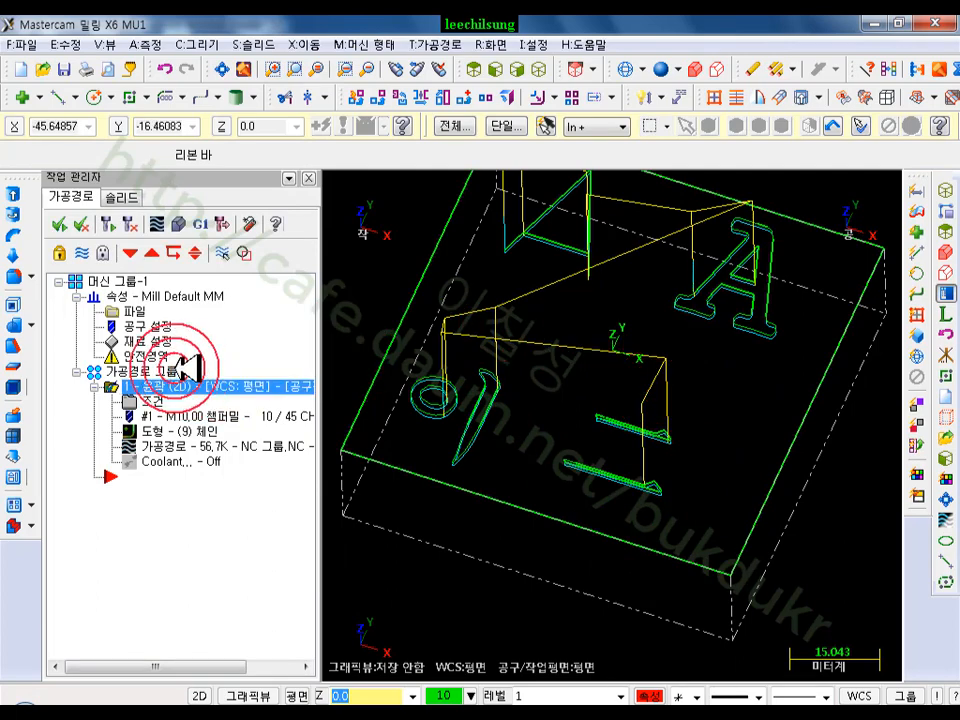
{"action": "left_click", "coordinate": [90, 253]}
{"action": "scroll", "coordinate": [489, 351], "scroll_direction": "up", "scroll_amount": 6}
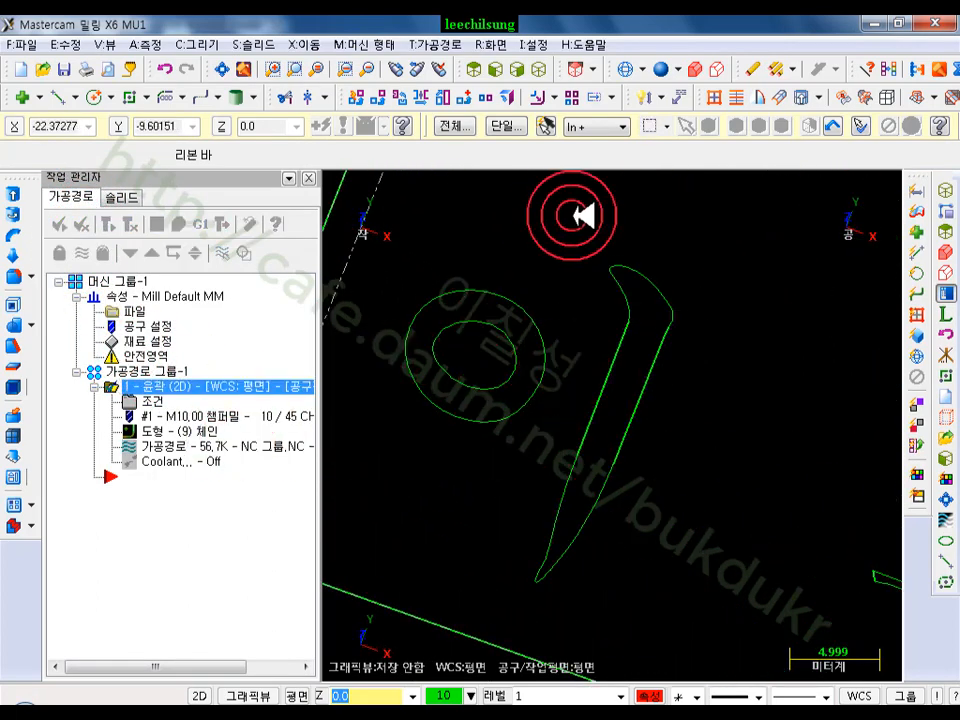
Start an Engraving toolpath and chain the two circles and the vertical stroke of the 이 character
{"action": "left_click", "coordinate": [450, 46]}
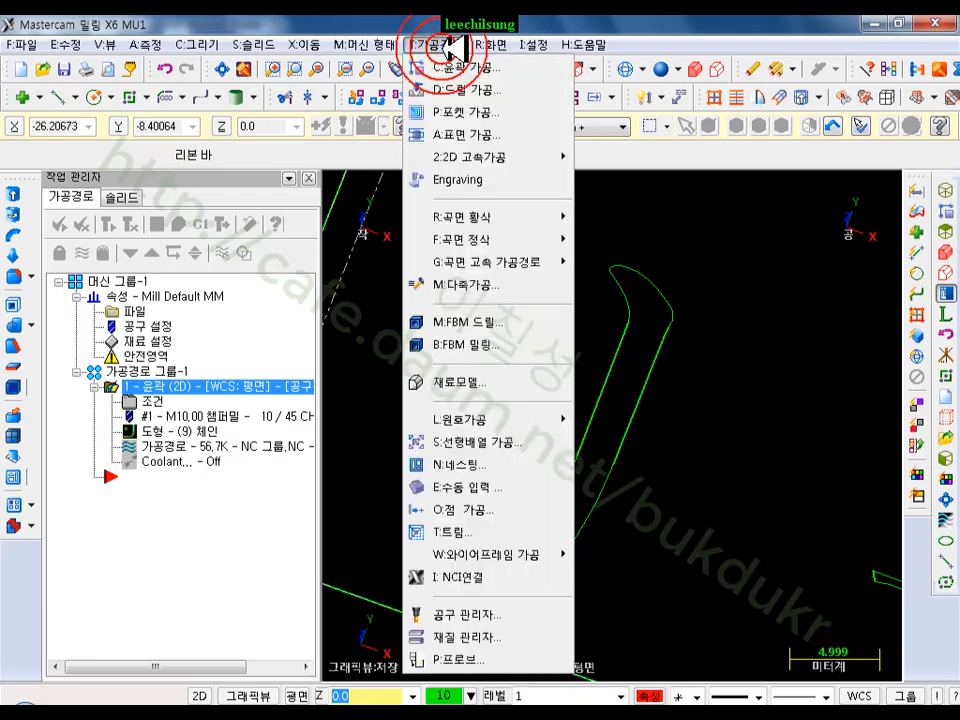
{"action": "left_click", "coordinate": [480, 181]}
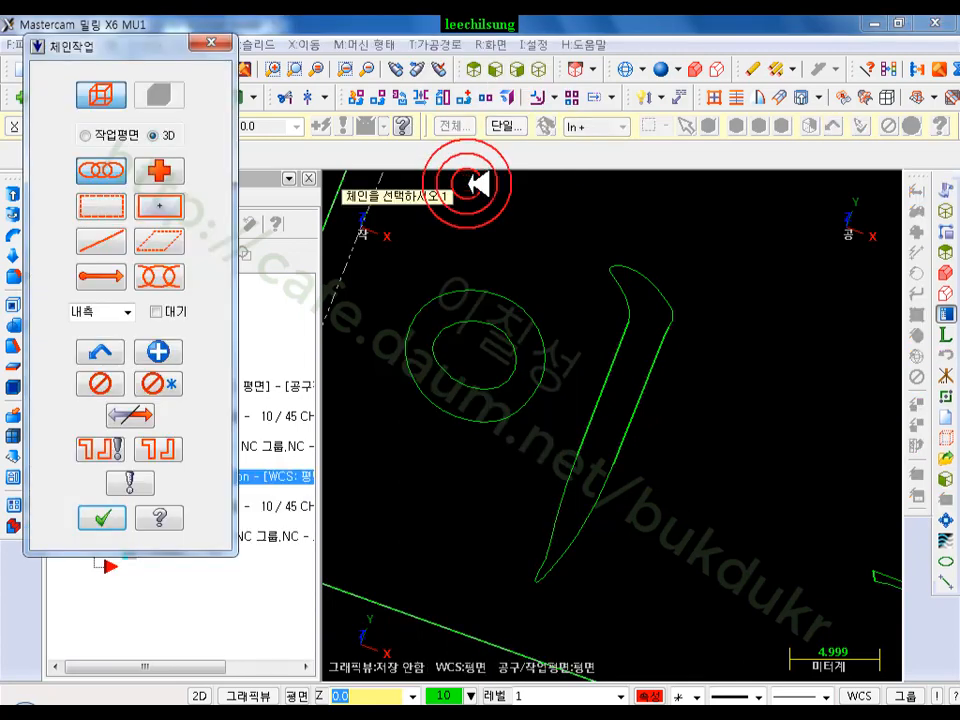
{"action": "left_click", "coordinate": [487, 297]}
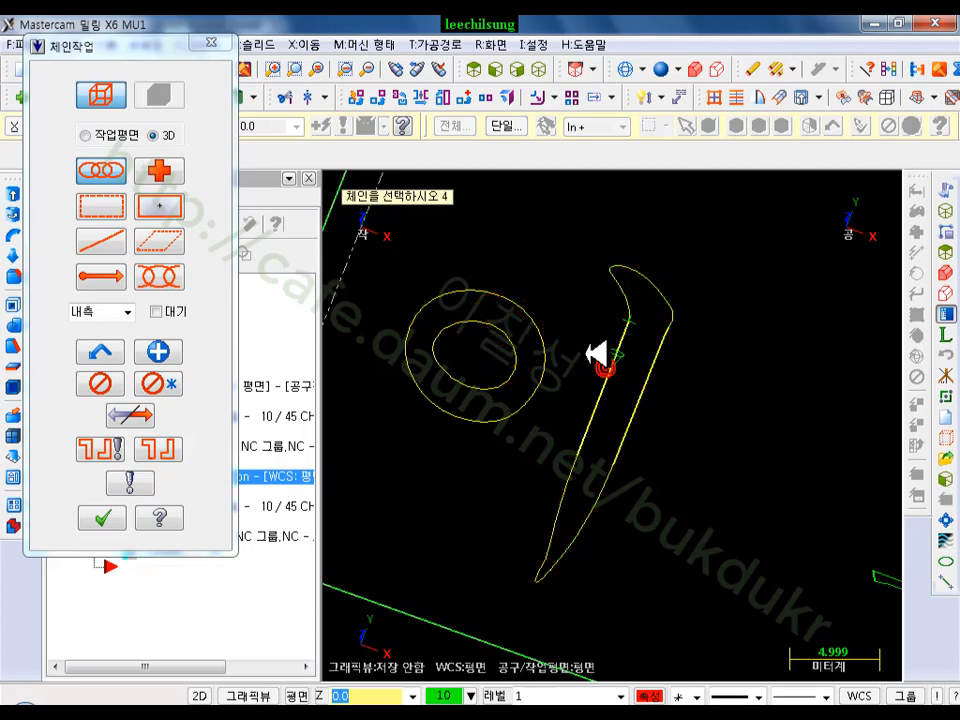
{"action": "left_click", "coordinate": [102, 517]}
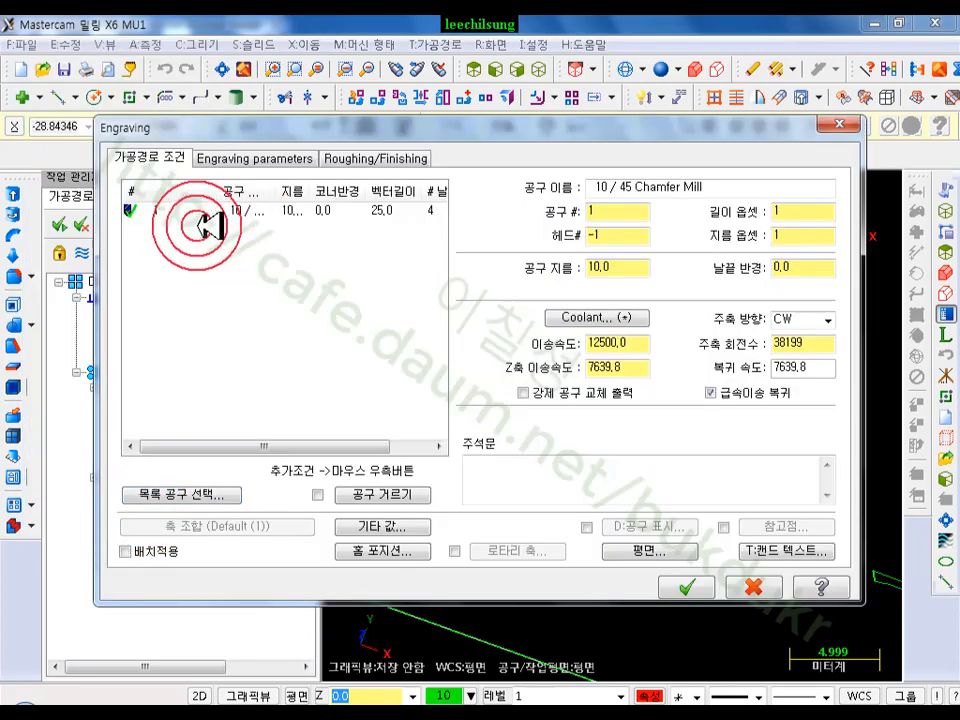
Choose tool 1, the 10 / 45 Chamfer Mill, for the engraving and set its depth to -2 absolute
{"action": "left_click", "coordinate": [212, 226]}
{"action": "left_click", "coordinate": [368, 334]}
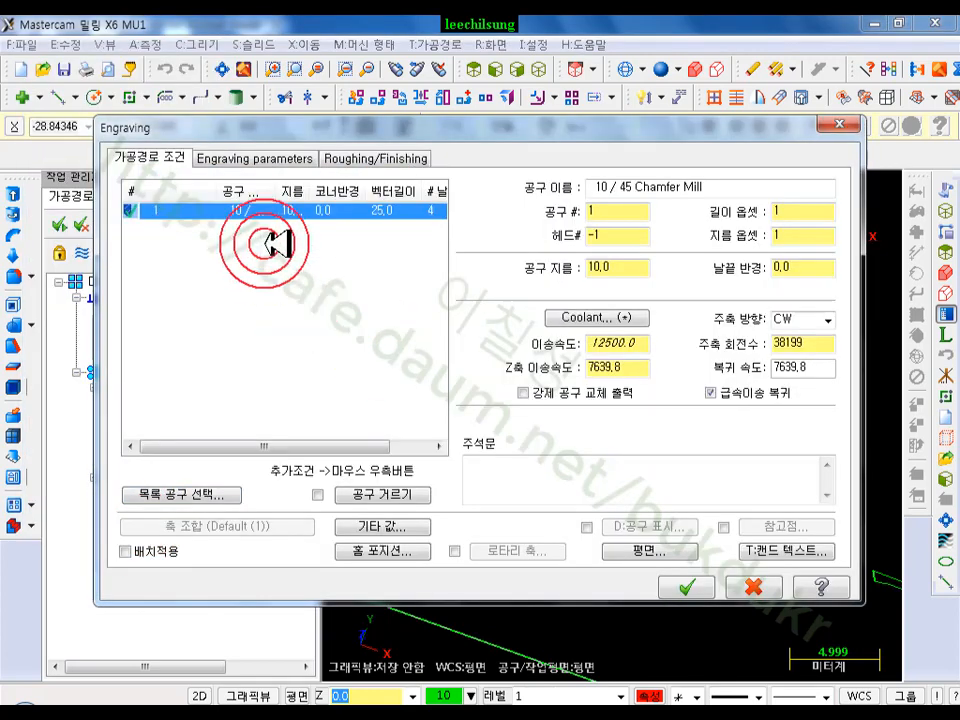
{"action": "left_click", "coordinate": [270, 158]}
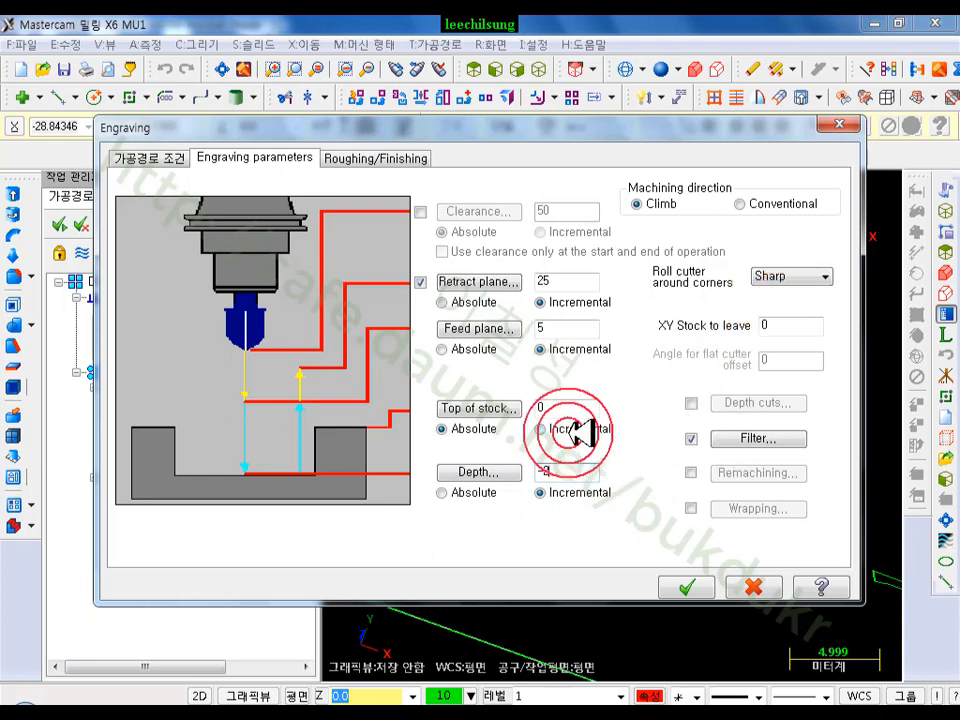
Review the engraving settings and generate the toolpath with smooth contours, geometry cut on top and a tolerance of 0.025
{"action": "left_click", "coordinate": [378, 160]}
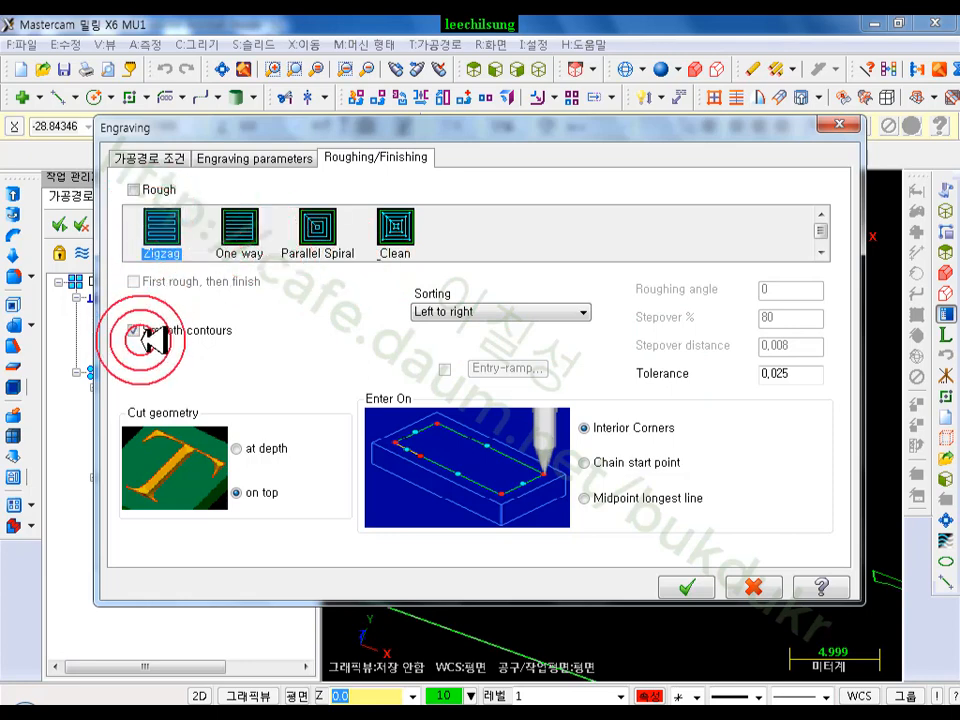
{"action": "left_click", "coordinate": [262, 157]}
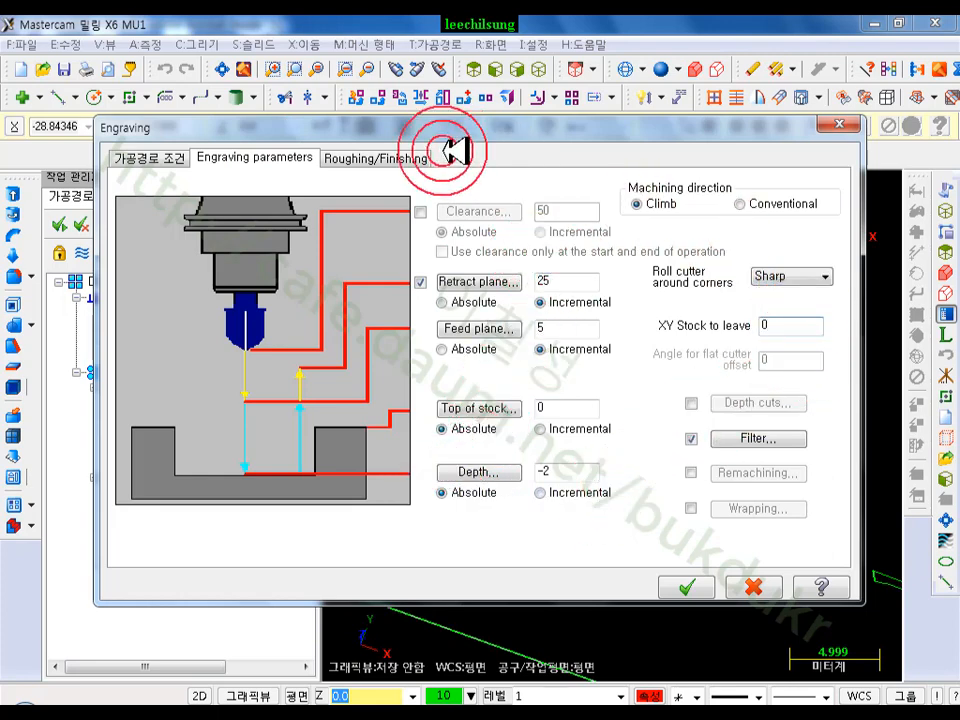
{"action": "left_click", "coordinate": [392, 157]}
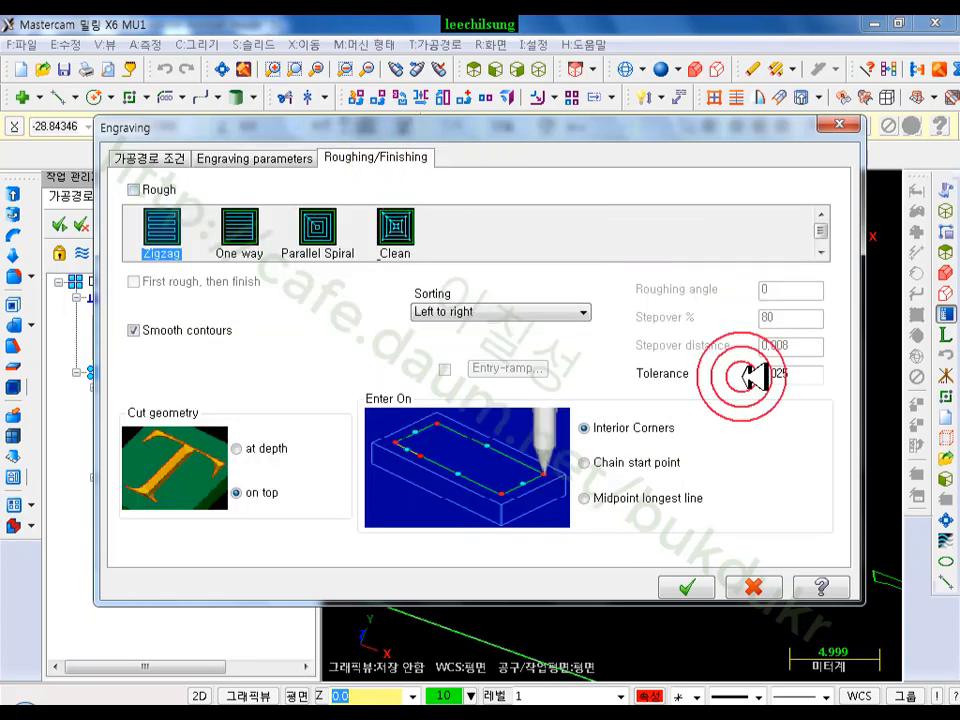
{"action": "left_click", "coordinate": [688, 587]}
Examine the engraving toolpath along the centre of the 이 character's strokes from an oblique angle
{"action": "scroll", "coordinate": [660, 582], "scroll_direction": "down", "scroll_amount": 1}
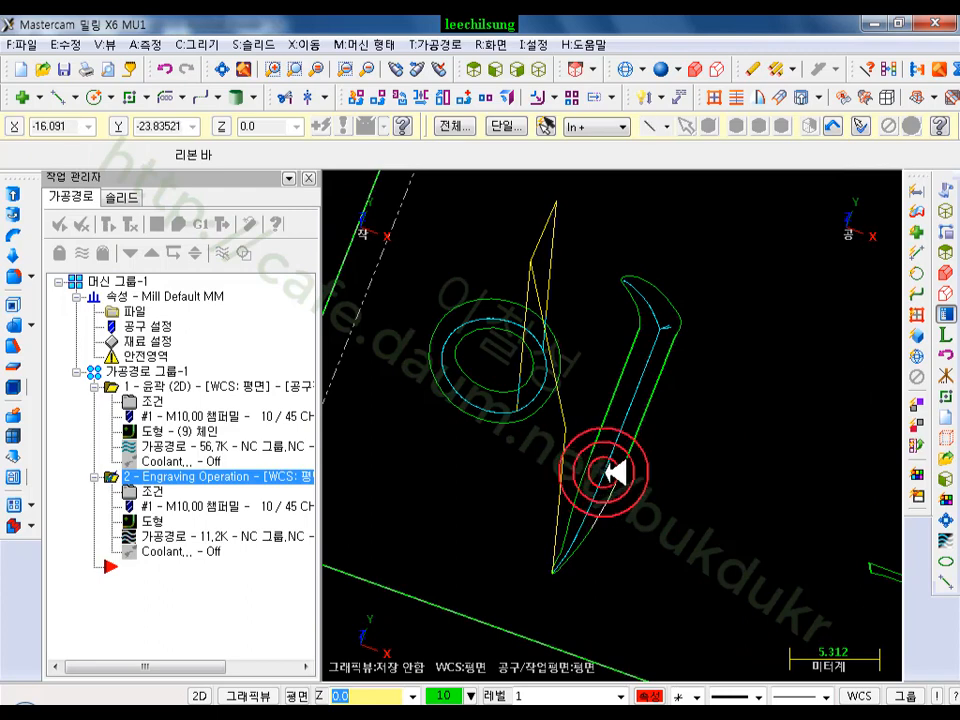
{"action": "key", "text": "alt+t"}
{"action": "middle_click_drag", "start_coordinate": [628, 424], "coordinate": [686, 402]}
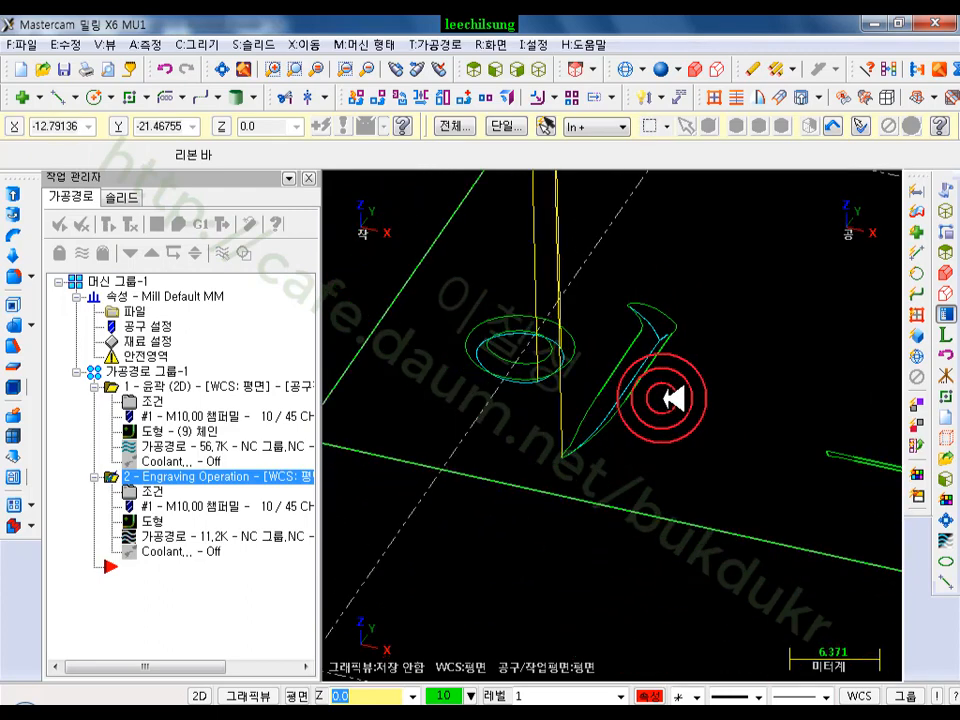
Verify the engraving operation on the solid stock, inspect the V-shaped cut of the 이 character's strokes and close the simulation
{"action": "left_click", "coordinate": [160, 340]}
{"action": "left_click", "coordinate": [164, 221]}
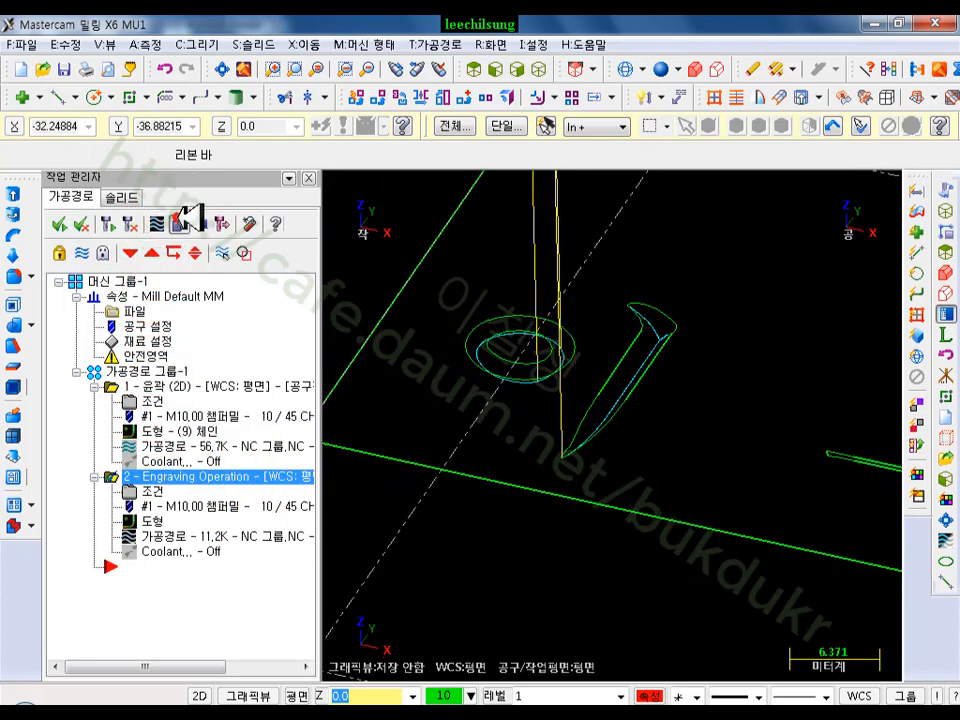
{"action": "left_click", "coordinate": [150, 62]}
{"action": "left_click", "coordinate": [612, 292]}
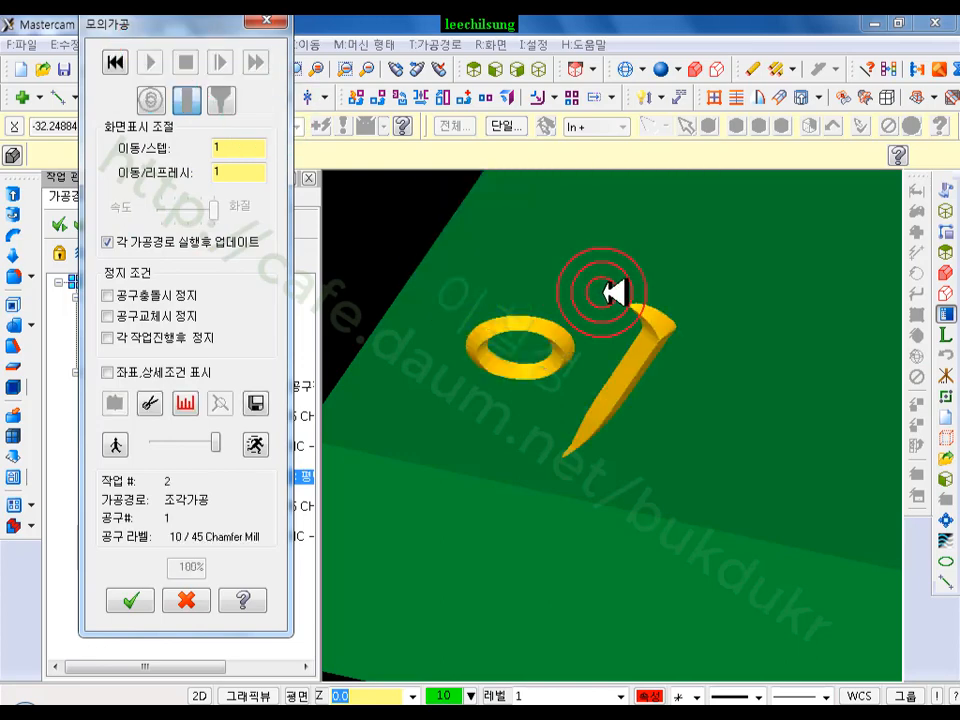
{"action": "left_click_drag", "start_coordinate": [612, 292], "coordinate": [630, 333]}
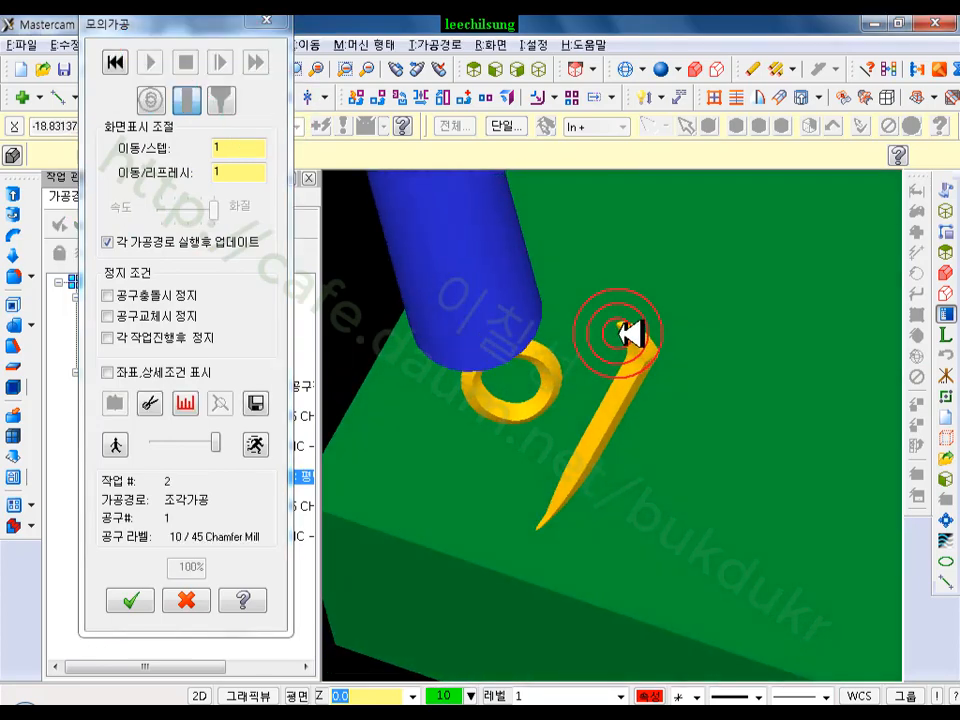
{"action": "scroll", "coordinate": [630, 333], "scroll_direction": "up", "scroll_amount": 4}
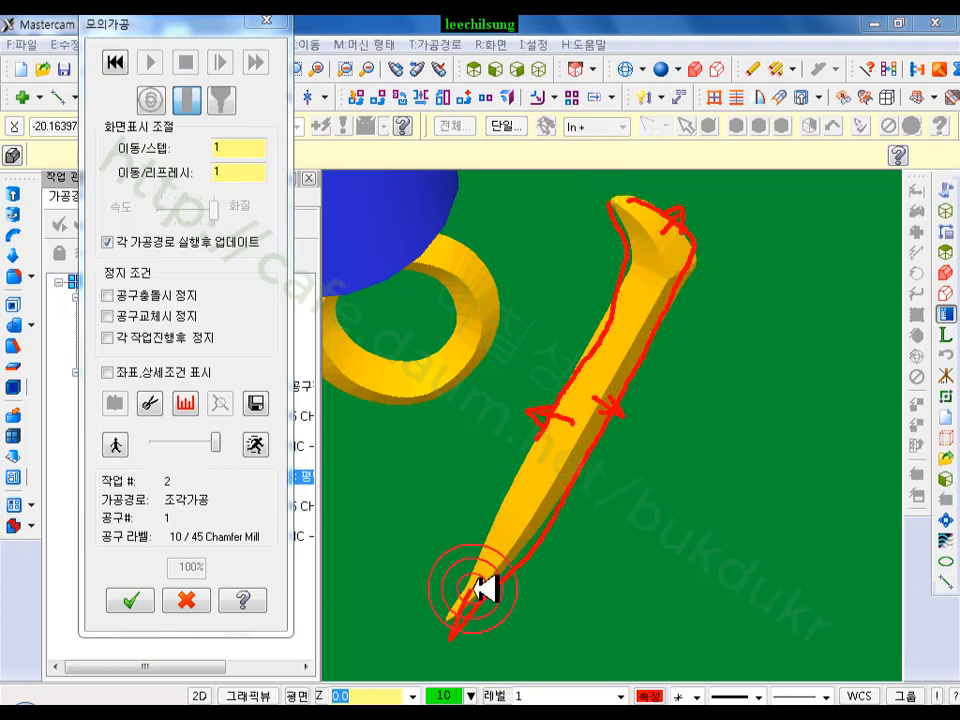
{"action": "right_click", "coordinate": [553, 367]}
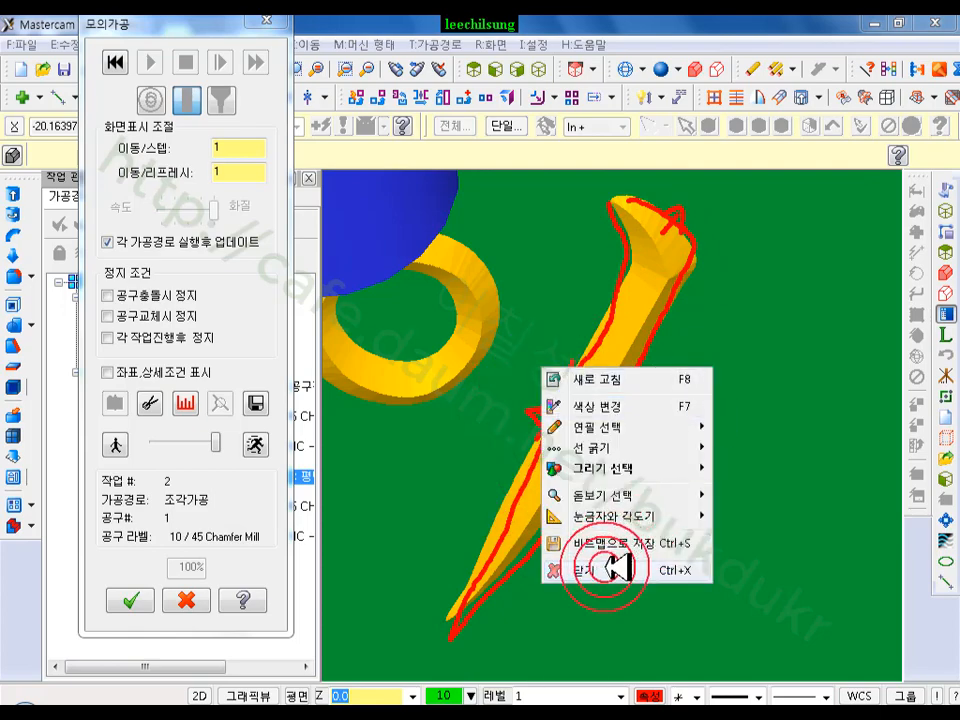
{"action": "left_click", "coordinate": [662, 563]}
{"action": "left_click", "coordinate": [243, 603]}
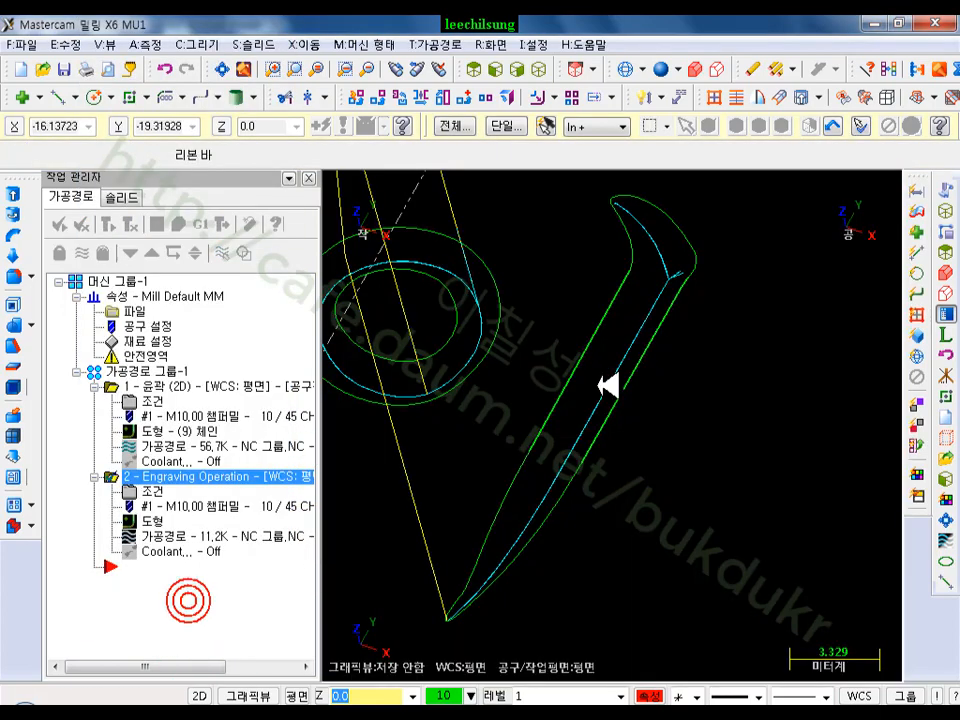
Highlight the outer contour and inner triangle of the outlined letter A for inspection, and clear the selection
{"action": "middle_click_drag", "start_coordinate": [606, 381], "coordinate": [505, 401]}
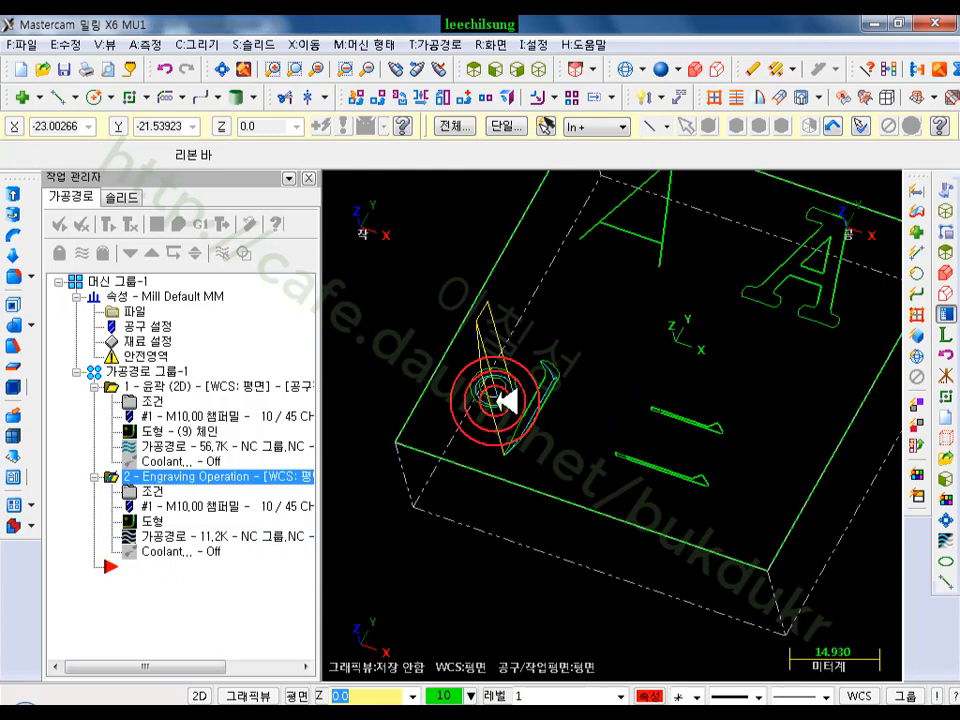
{"action": "middle_click_drag", "start_coordinate": [505, 401], "coordinate": [777, 290]}
{"action": "scroll", "coordinate": [777, 290], "scroll_direction": "up", "scroll_amount": 5}
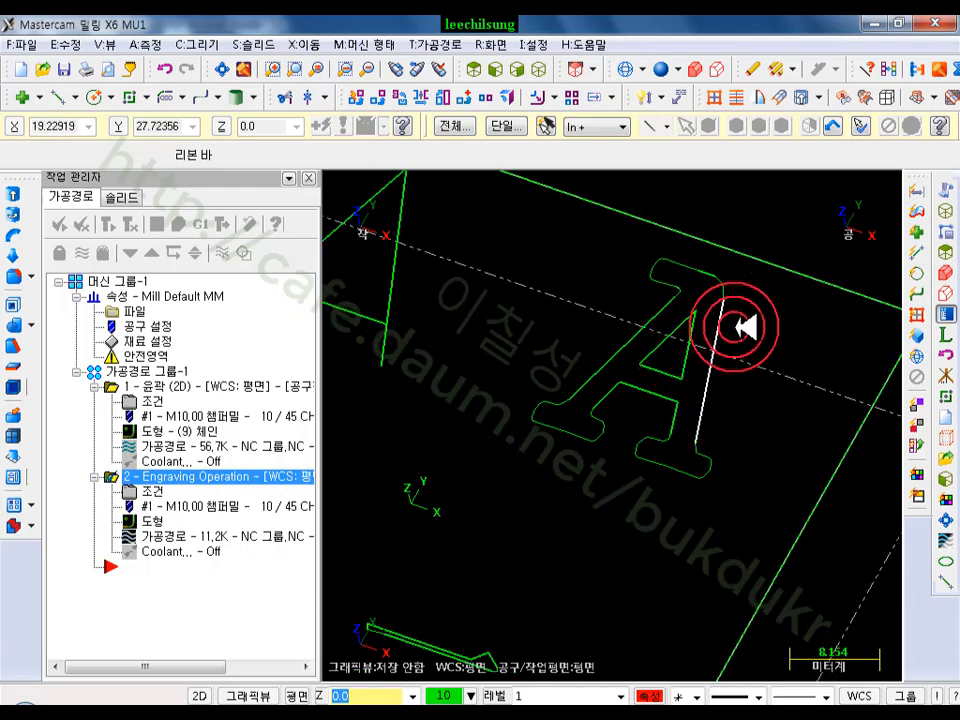
{"action": "left_click", "coordinate": [716, 326]}
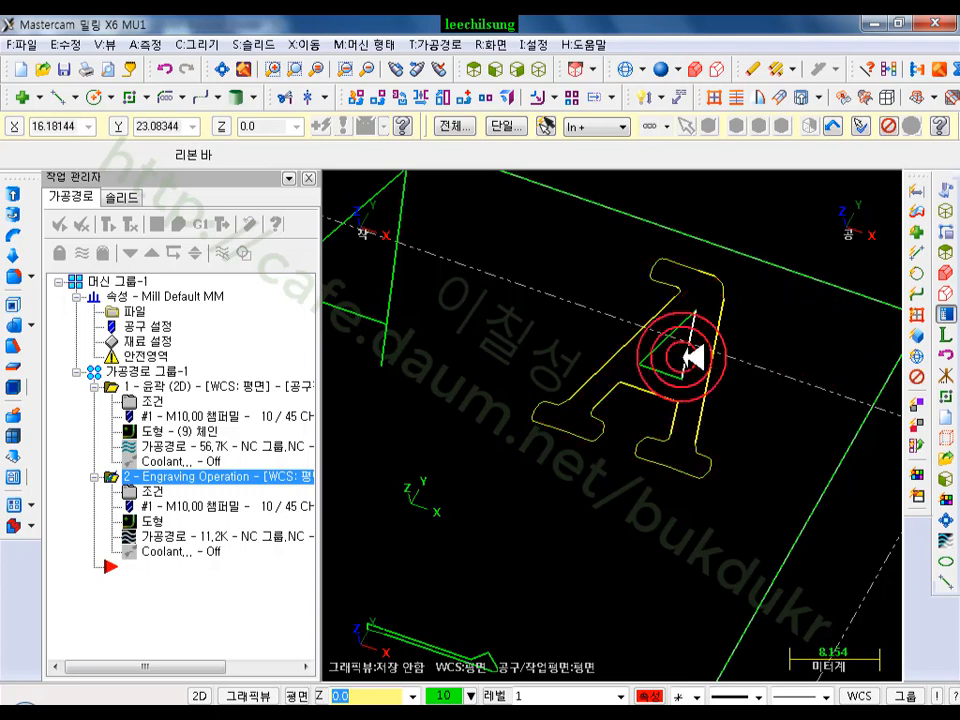
{"action": "left_click", "coordinate": [562, 346]}
{"action": "left_click", "coordinate": [418, 195]}
{"action": "left_click", "coordinate": [560, 259]}
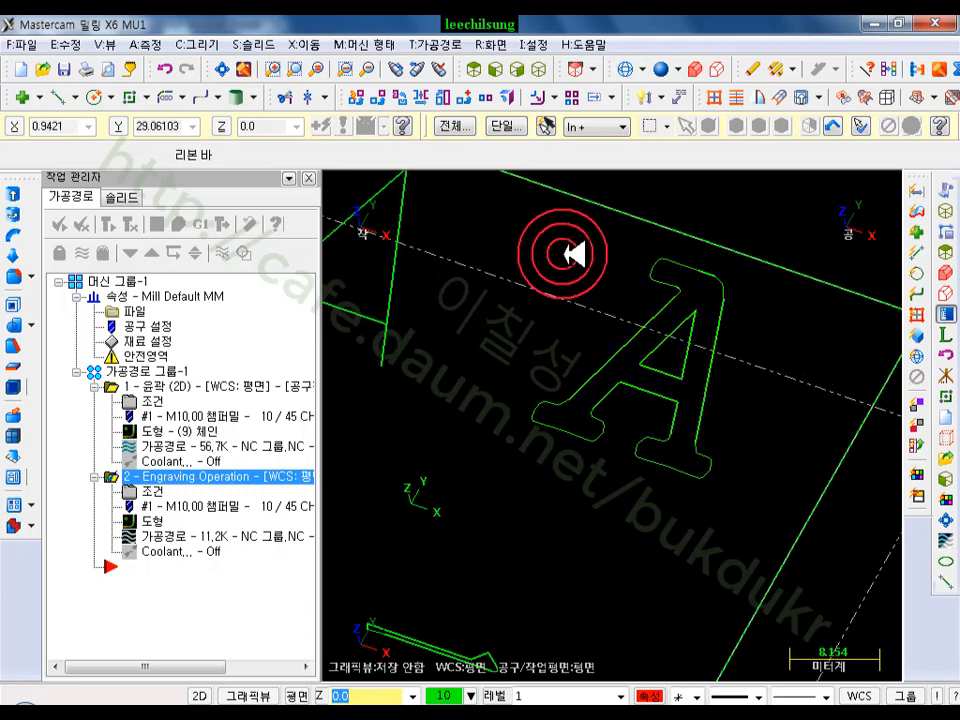
Switch to the PDF textbook in Adobe Acrobat Reader and read section (7) 나선그리기 and its spiral settings illustration
{"action": "left_click", "coordinate": [549, 690]}
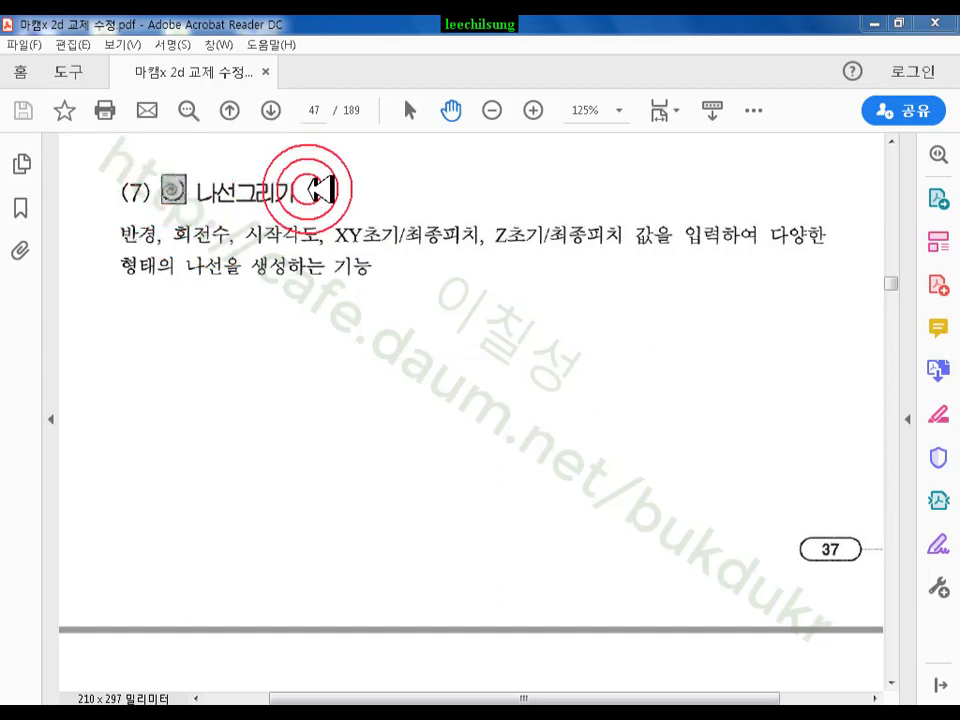
{"action": "left_click", "coordinate": [350, 636]}
{"action": "left_click", "coordinate": [302, 208]}
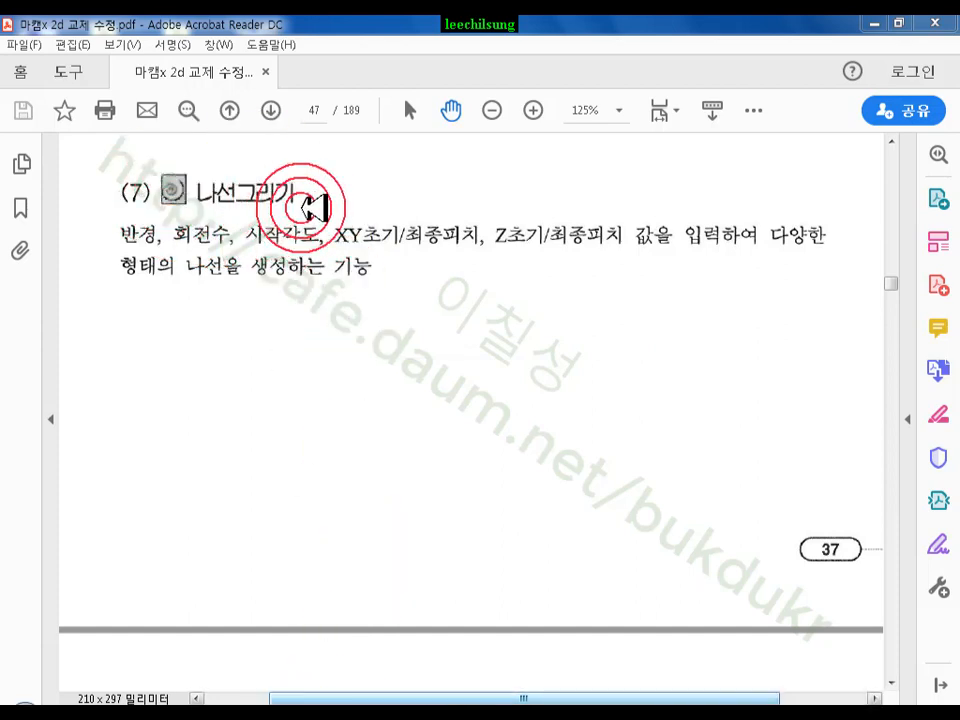
{"action": "mouse_move", "coordinate": [143, 208]}
{"action": "left_mouse_down"}
{"action": "mouse_move", "coordinate": [221, 155]}
{"action": "mouse_move", "coordinate": [329, 190]}
{"action": "left_mouse_up"}
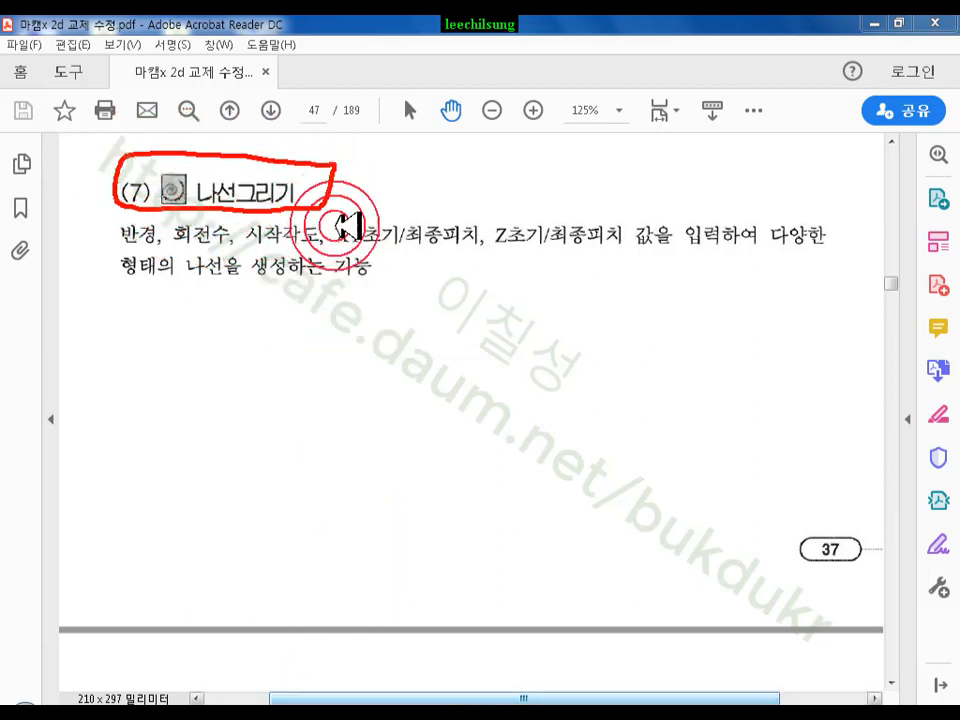
{"action": "mouse_move", "coordinate": [435, 582]}
{"action": "left_mouse_down"}
{"action": "mouse_move", "coordinate": [380, 576]}
{"action": "mouse_move", "coordinate": [474, 358]}
{"action": "mouse_move", "coordinate": [568, 484]}
{"action": "mouse_move", "coordinate": [478, 593]}
{"action": "mouse_move", "coordinate": [420, 583]}
{"action": "left_mouse_up"}
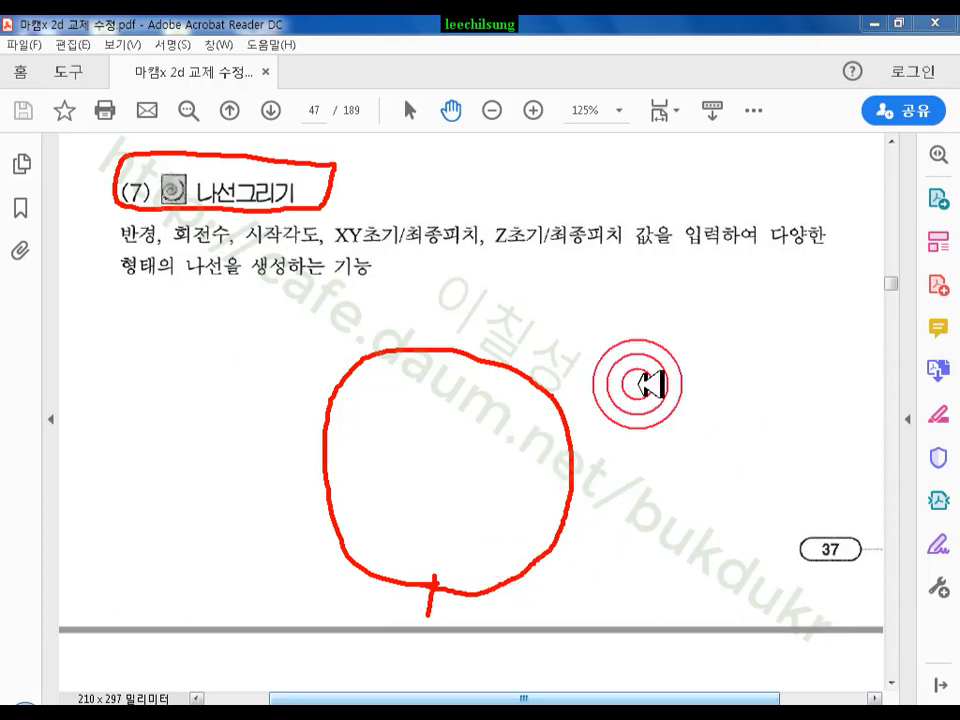
{"action": "left_click_drag", "start_coordinate": [800, 231], "coordinate": [746, 231]}
{"action": "mouse_move", "coordinate": [578, 318]}
{"action": "left_mouse_down"}
{"action": "mouse_move", "coordinate": [735, 396]}
{"action": "mouse_move", "coordinate": [853, 332]}
{"action": "mouse_move", "coordinate": [750, 274]}
{"action": "mouse_move", "coordinate": [570, 343]}
{"action": "mouse_move", "coordinate": [696, 497]}
{"action": "mouse_move", "coordinate": [816, 435]}
{"action": "mouse_move", "coordinate": [568, 431]}
{"action": "mouse_move", "coordinate": [692, 630]}
{"action": "mouse_move", "coordinate": [754, 570]}
{"action": "mouse_move", "coordinate": [536, 611]}
{"action": "mouse_move", "coordinate": [587, 668]}
{"action": "left_mouse_up"}
{"action": "right_click", "coordinate": [293, 274]}
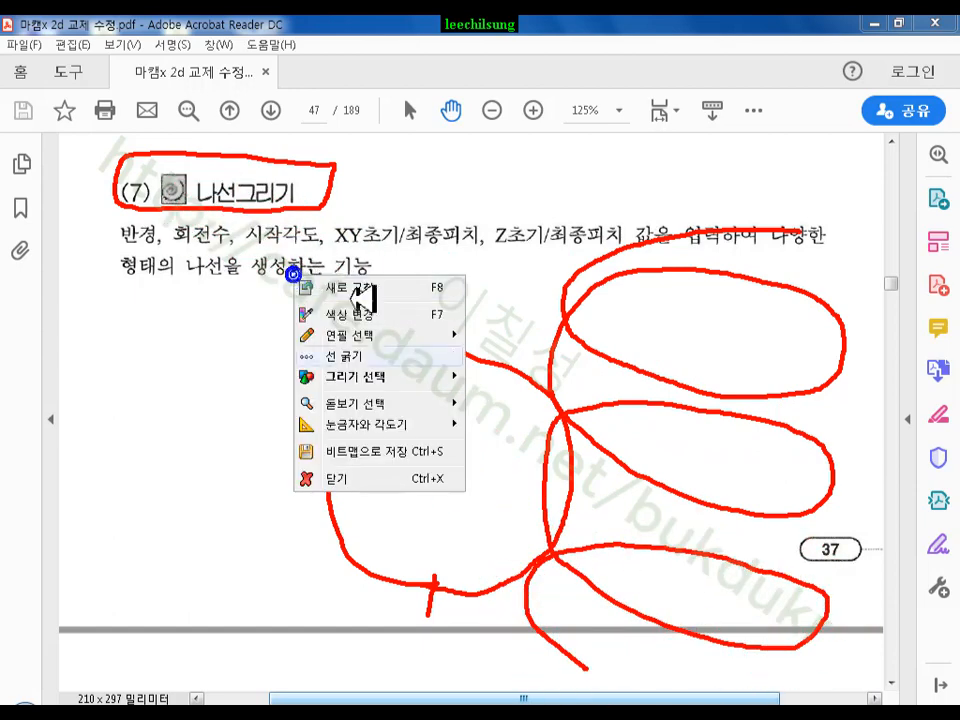
{"action": "left_click", "coordinate": [378, 480]}
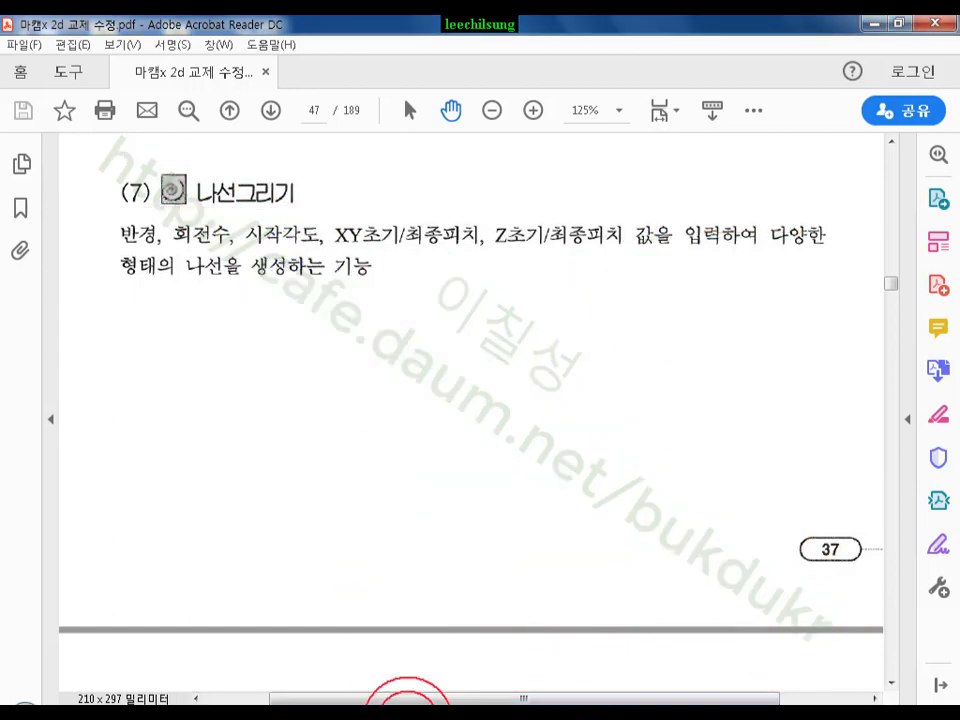
{"action": "scroll", "coordinate": [418, 379], "scroll_direction": "down", "scroll_amount": 10}
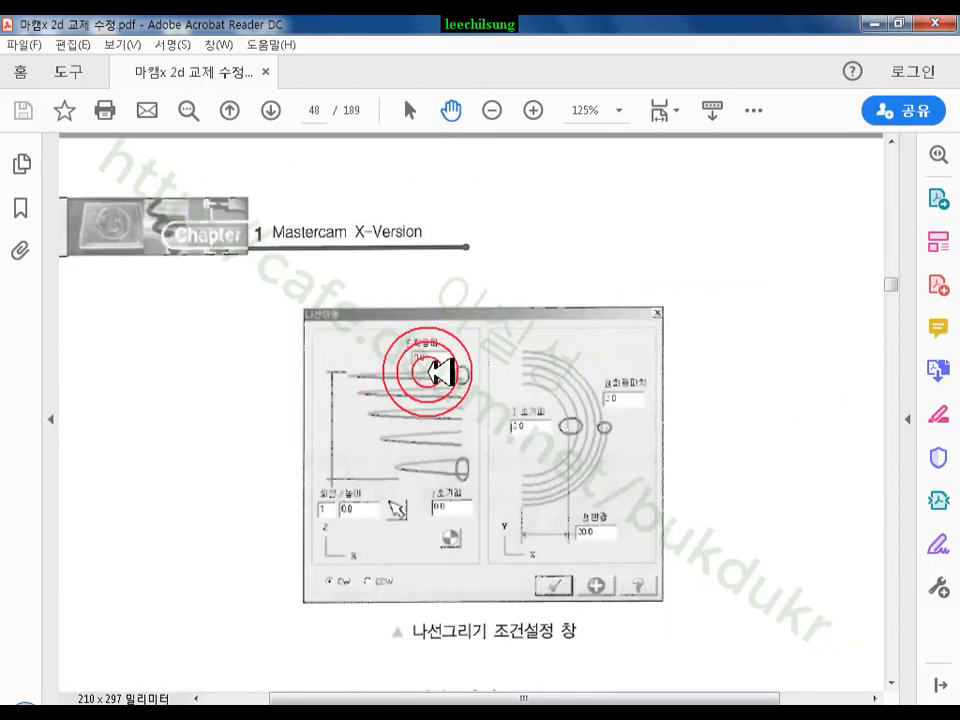
Switch back to Mastercam and delete all of the lettered square's geometry
{"action": "left_click", "coordinate": [365, 719]}
{"action": "scroll", "coordinate": [780, 440], "scroll_direction": "down", "scroll_amount": 12}
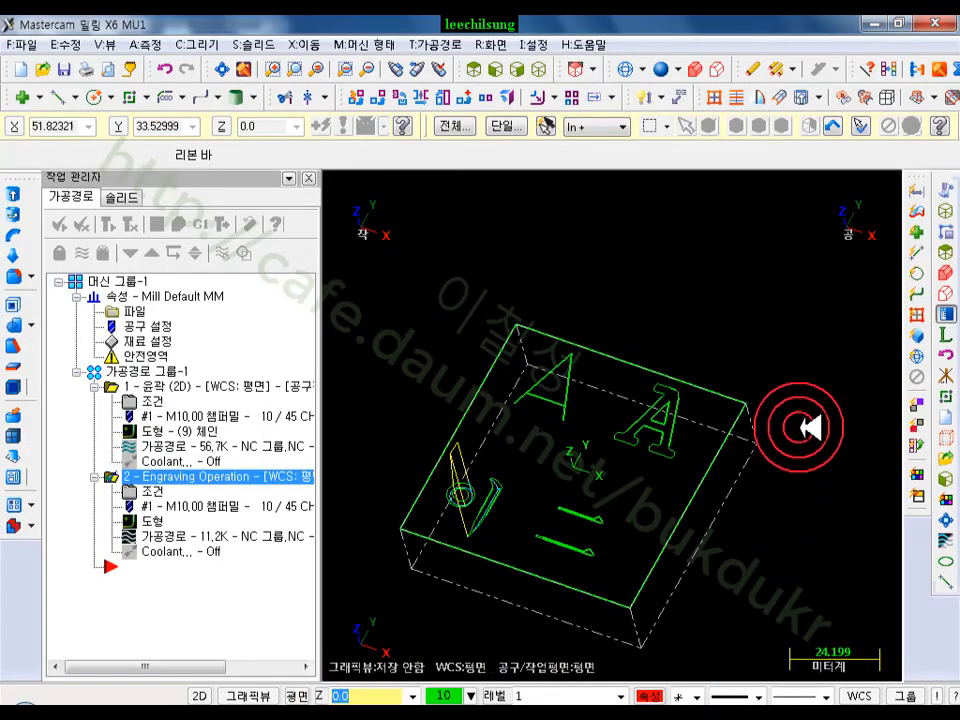
{"action": "left_click", "coordinate": [539, 69]}
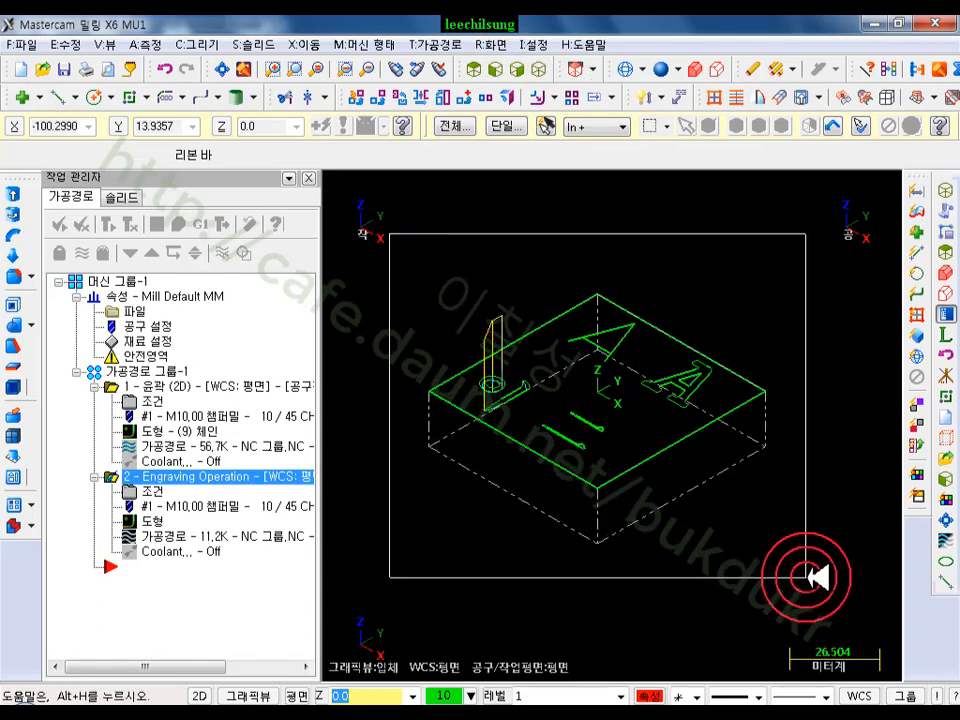
{"action": "left_click", "coordinate": [805, 605]}
{"action": "key", "text": "Delete"}
{"action": "left_click", "coordinate": [365, 325]}
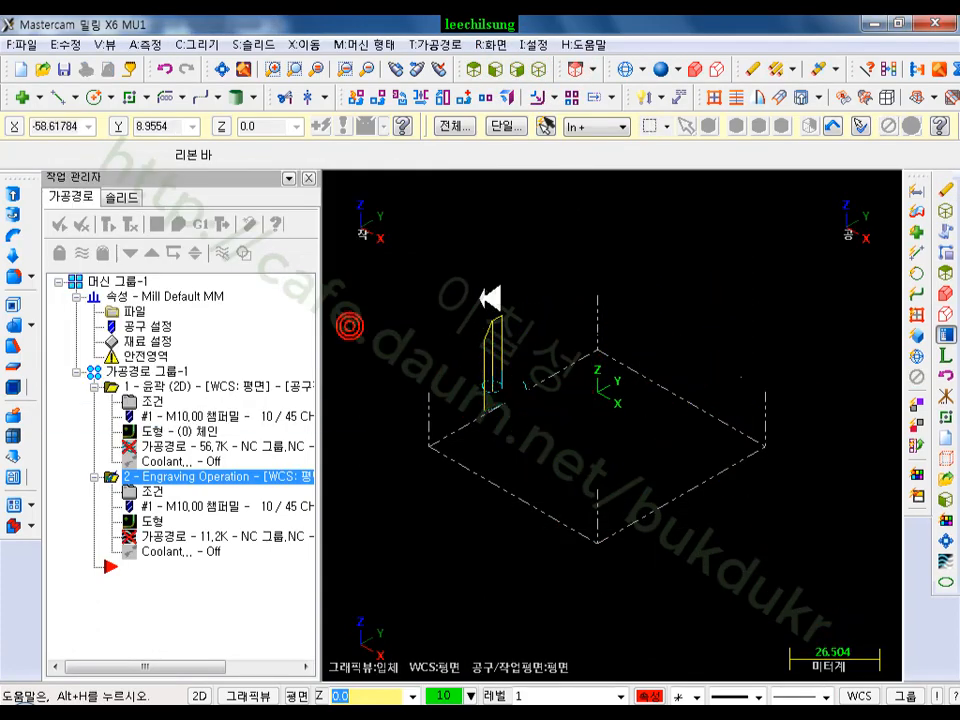
Start a new file without saving the changes and show it in the isometric view
{"action": "left_click", "coordinate": [24, 70]}
{"action": "left_click", "coordinate": [602, 411]}
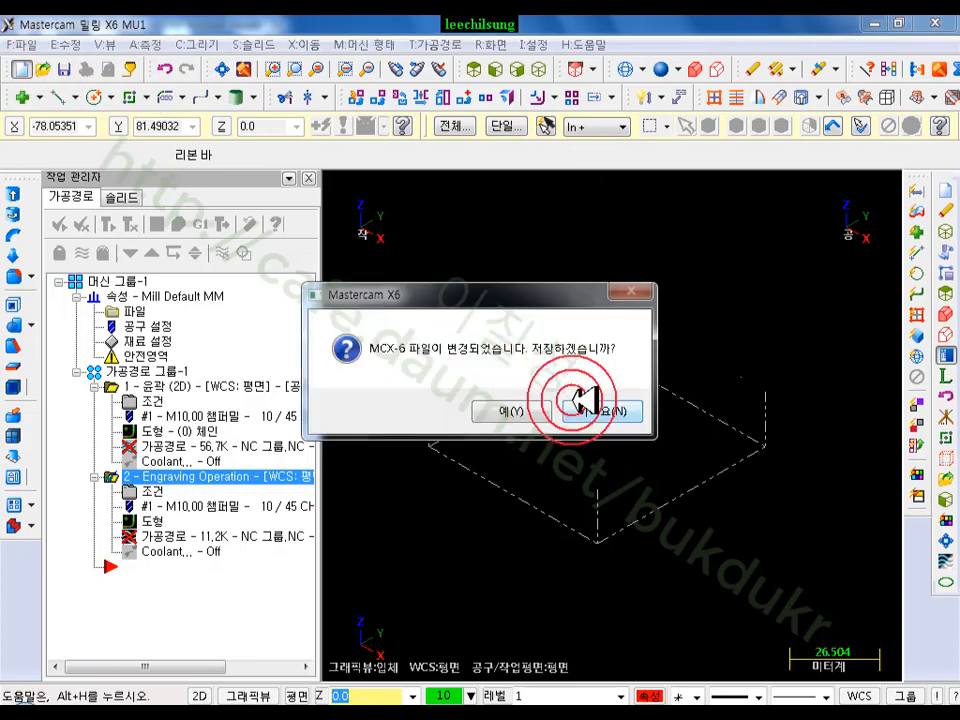
{"action": "left_click", "coordinate": [490, 379]}
{"action": "left_click", "coordinate": [525, 67]}
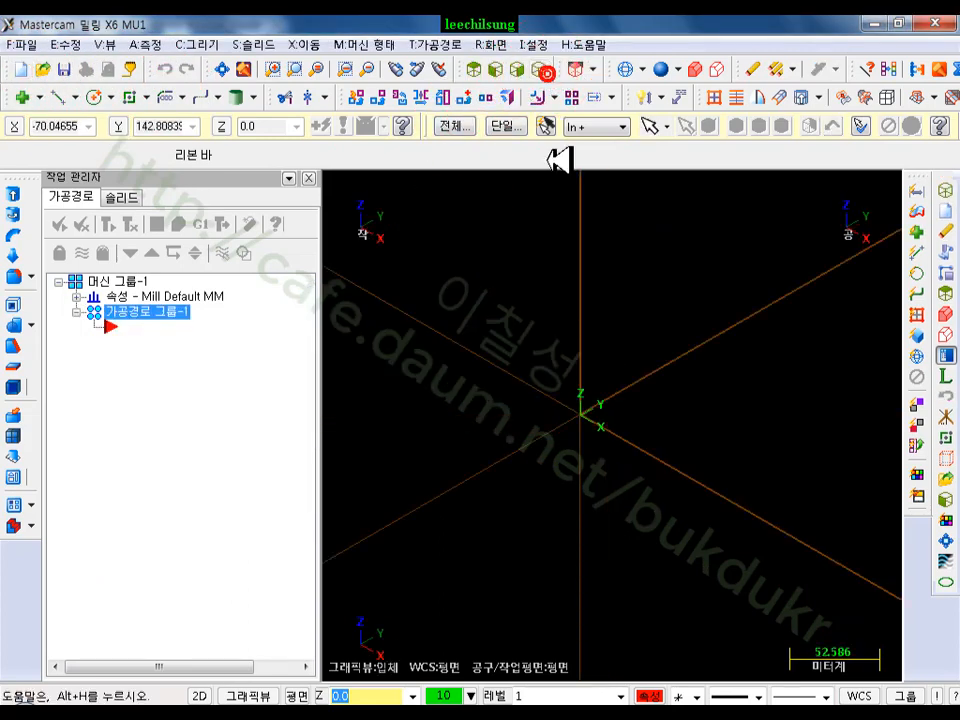
{"action": "left_click", "coordinate": [505, 247]}
Place a clockwise one-turn spiral of radius 20.0 with initial and final XY pitches of 2.0, centred on the origin
{"action": "left_click", "coordinate": [205, 44]}
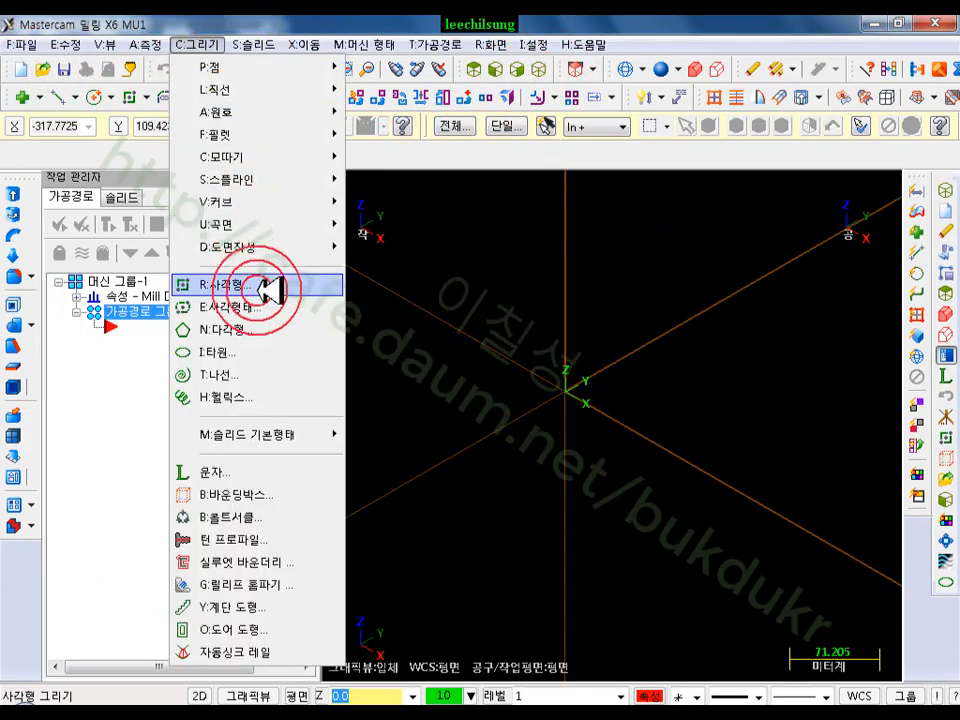
{"action": "left_click", "coordinate": [252, 373]}
{"action": "left_click_drag", "start_coordinate": [290, 186], "coordinate": [260, 36]}
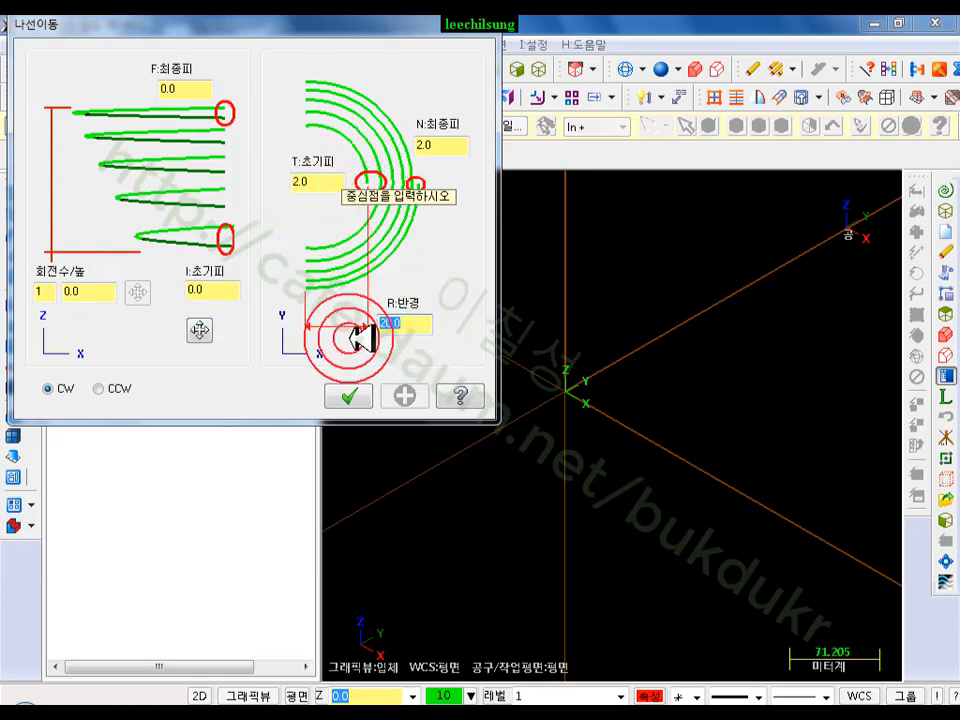
{"action": "scroll", "coordinate": [750, 407], "scroll_direction": "down", "scroll_amount": 2}
{"action": "scroll", "coordinate": [605, 410], "scroll_direction": "up", "scroll_amount": 4}
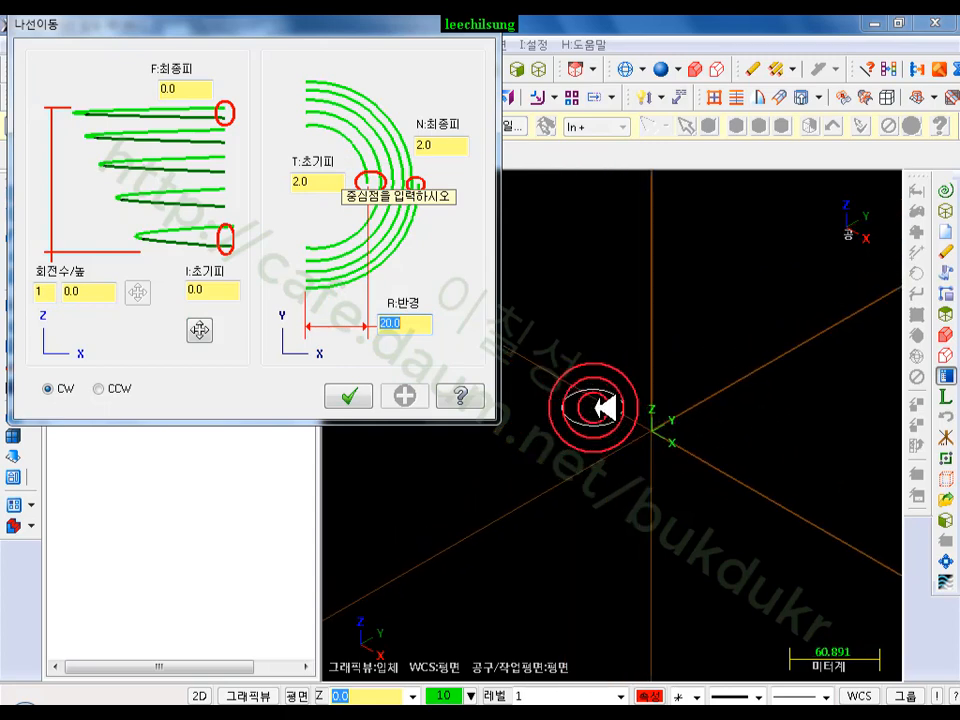
{"action": "scroll", "coordinate": [620, 423], "scroll_direction": "down", "scroll_amount": 1}
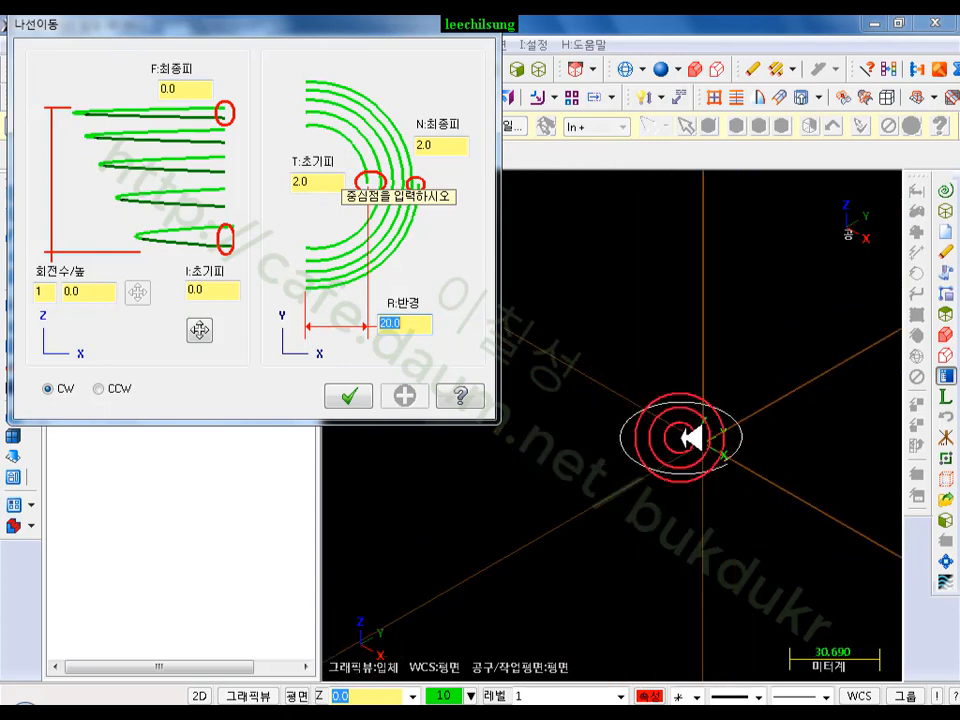
{"action": "left_click", "coordinate": [707, 446]}
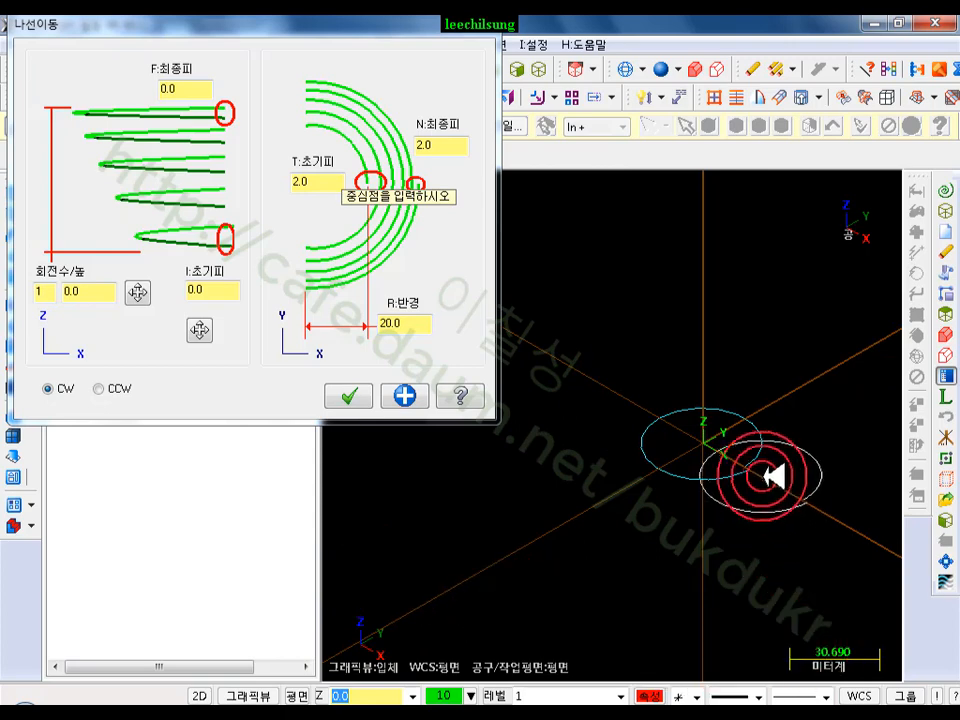
Examine the gap between the spiral's start and end points in relation to its final pitch and radius settings
{"action": "scroll", "coordinate": [785, 469], "scroll_direction": "up", "scroll_amount": 5}
{"action": "scroll", "coordinate": [785, 469], "scroll_direction": "up", "scroll_amount": 12}
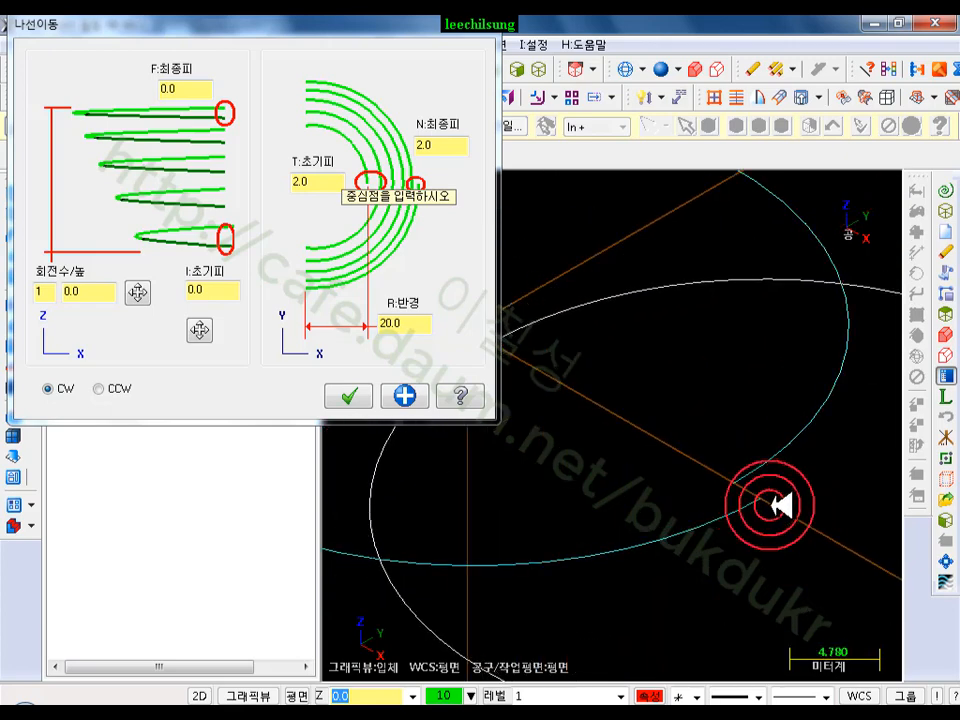
{"action": "scroll", "coordinate": [790, 497], "scroll_direction": "down", "scroll_amount": 7}
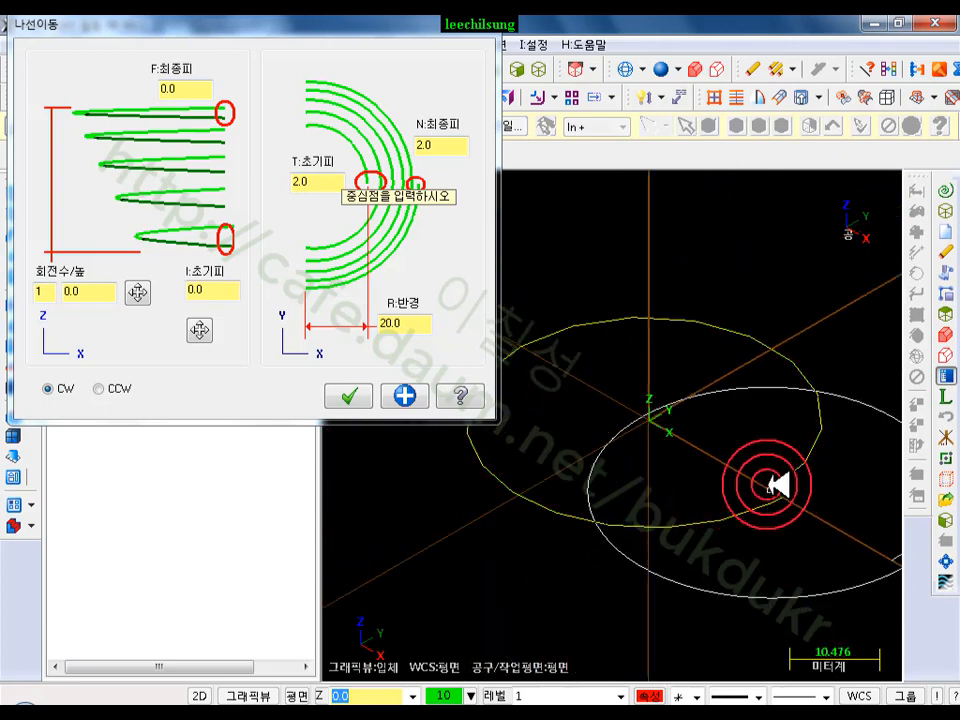
{"action": "left_click", "coordinate": [448, 146]}
{"action": "left_click", "coordinate": [420, 331]}
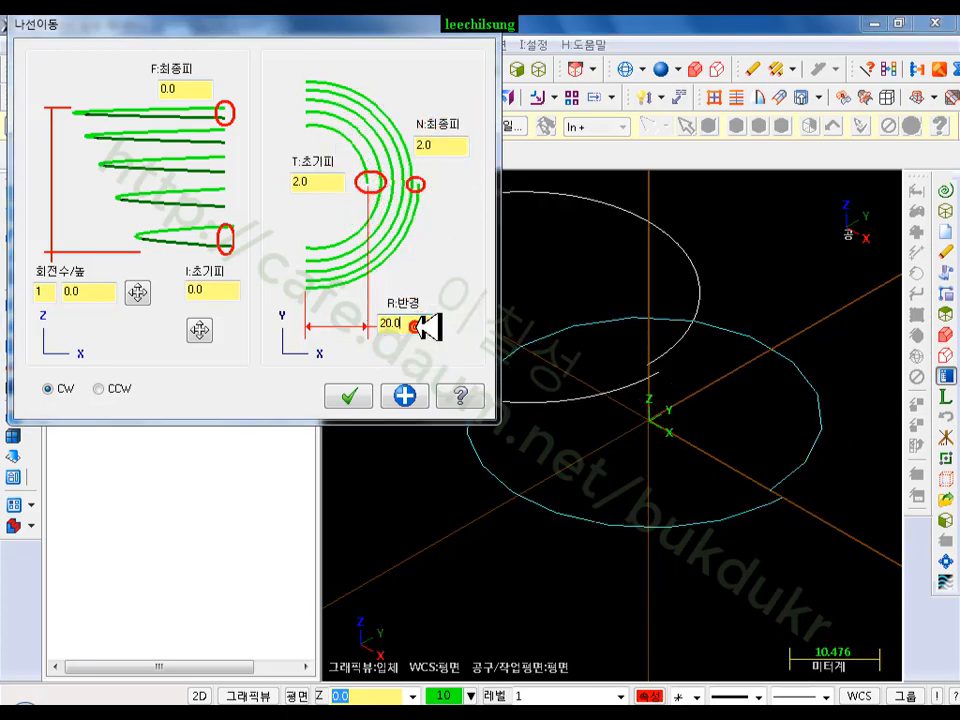
{"action": "left_click", "coordinate": [408, 320]}
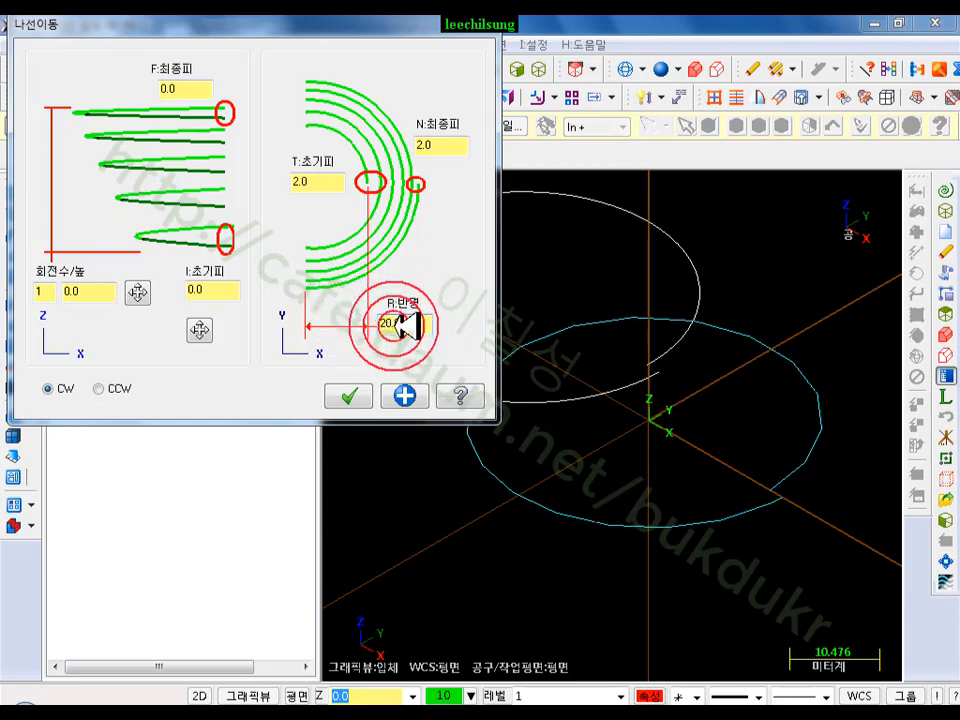
{"action": "left_click", "coordinate": [435, 141]}
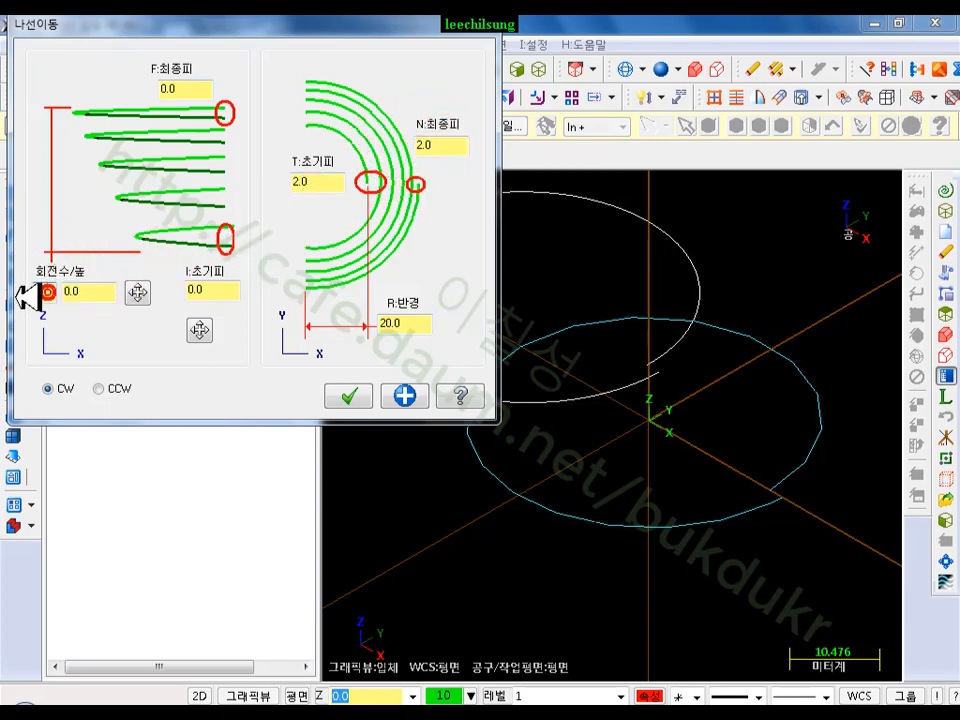
Set the spiral's number of revolutions to 5 and inspect the spacing between its turns
{"action": "left_click", "coordinate": [40, 292]}
{"action": "type", "text": "5"}
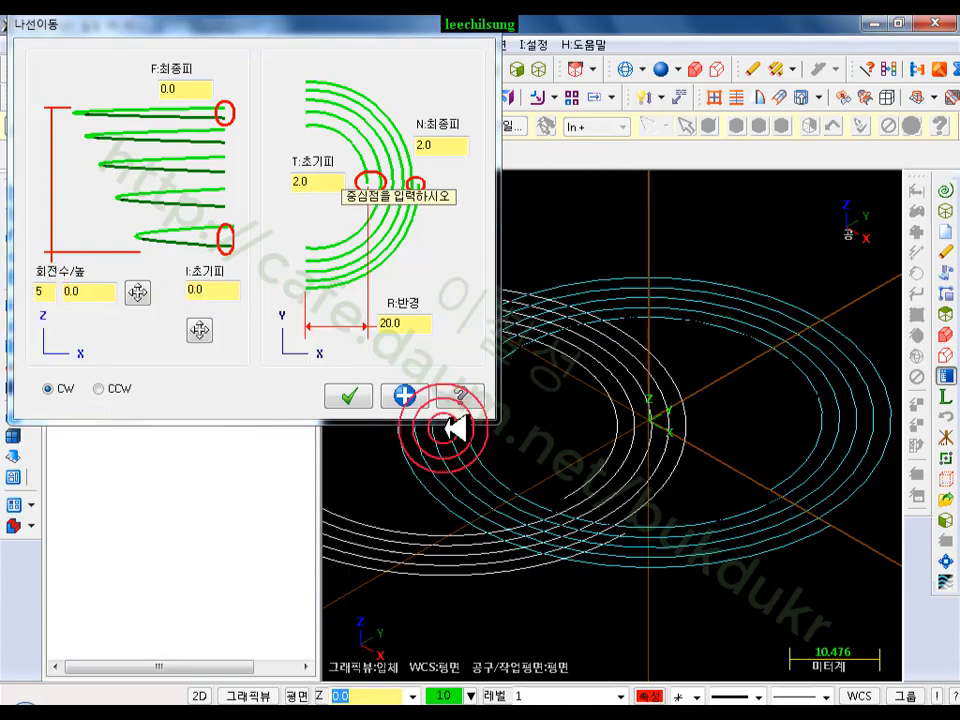
{"action": "scroll", "coordinate": [664, 465], "scroll_direction": "down", "scroll_amount": 1}
{"action": "left_click", "coordinate": [425, 143]}
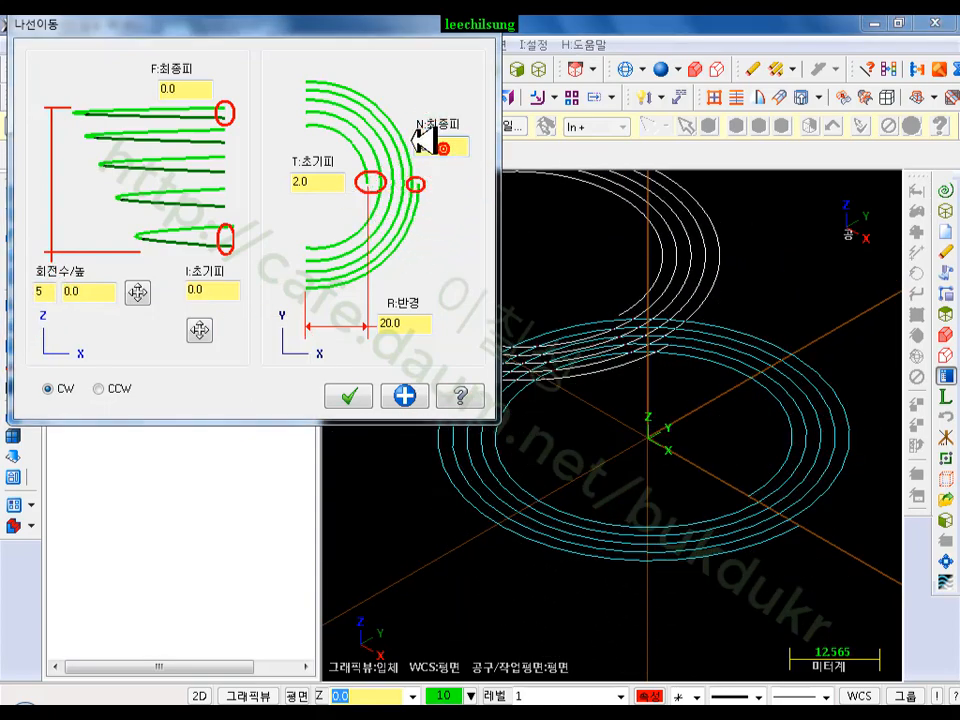
{"action": "scroll", "coordinate": [786, 561], "scroll_direction": "up", "scroll_amount": 4}
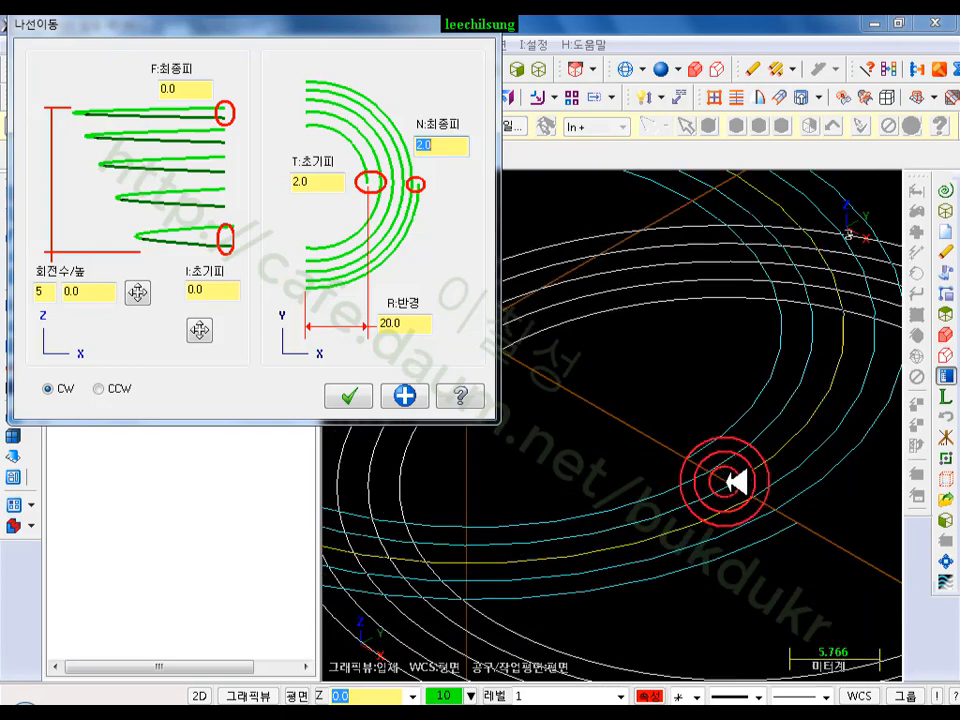
Set the total height of the five-turn spiral to 3.0
{"action": "scroll", "coordinate": [793, 521], "scroll_direction": "down", "scroll_amount": 5}
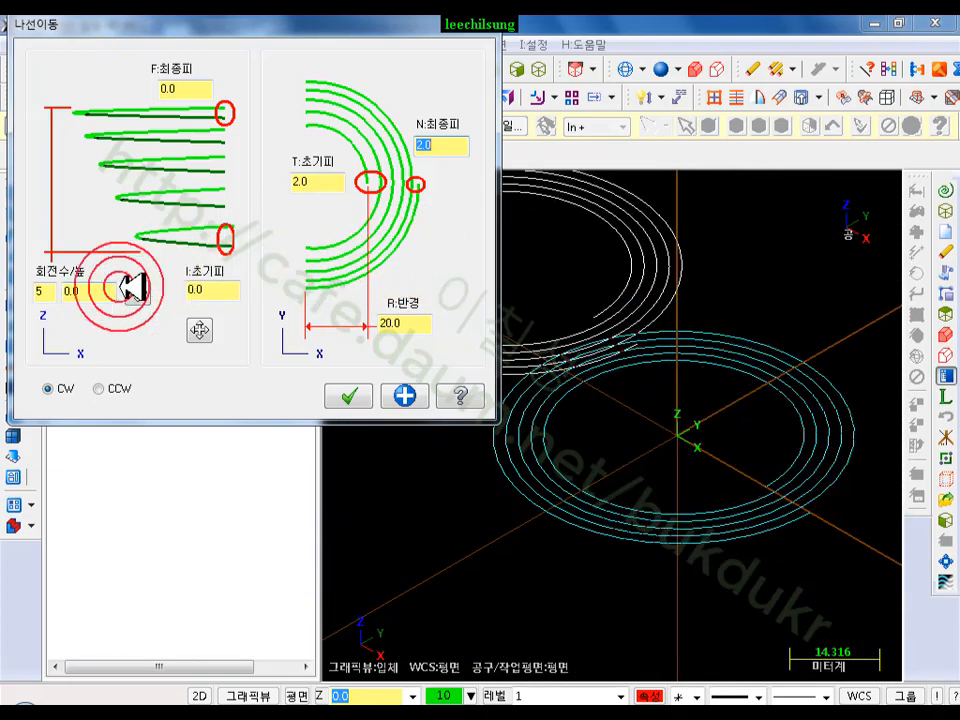
{"action": "left_click", "coordinate": [95, 290]}
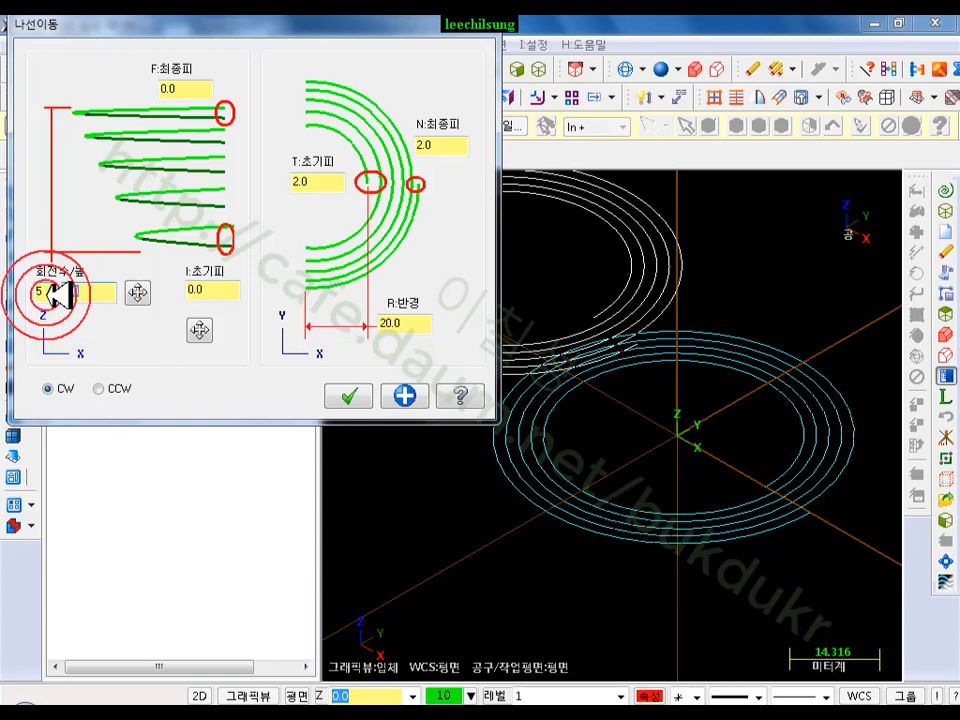
{"action": "type", "text": "3"}
{"action": "key", "text": "Return"}
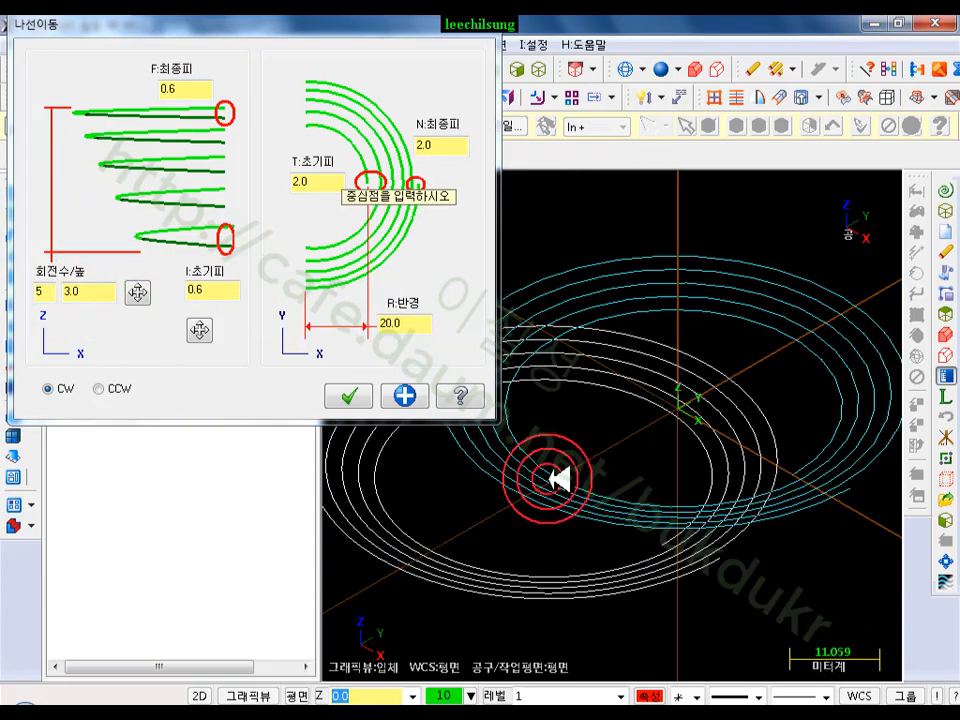
Set the total height of the five-turn spiral to 15.0
{"action": "left_click", "coordinate": [98, 291]}
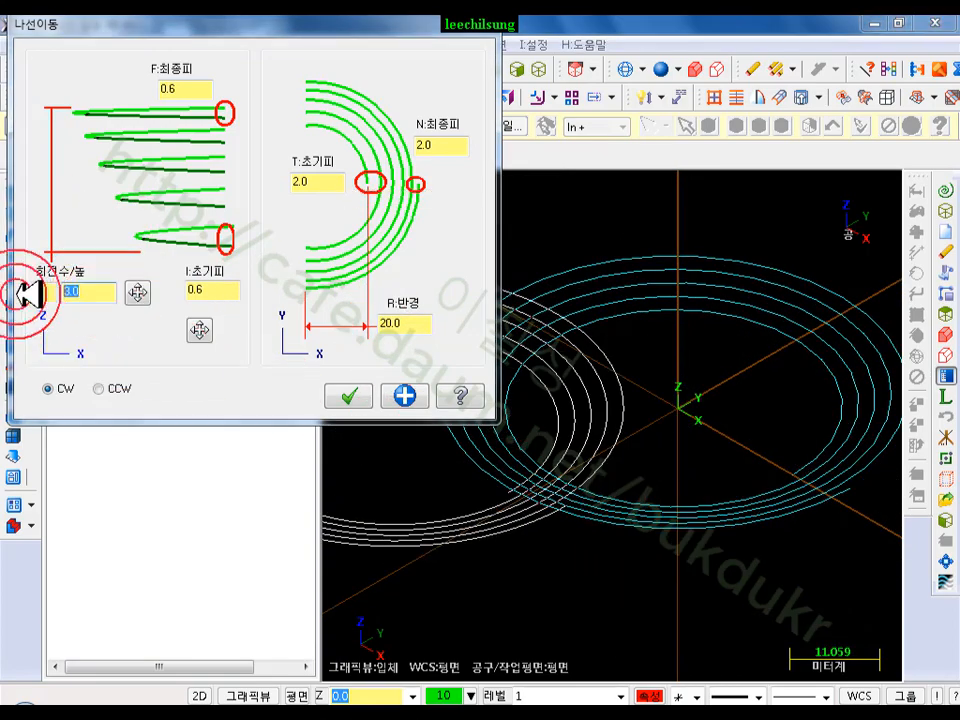
{"action": "double_click", "coordinate": [98, 291]}
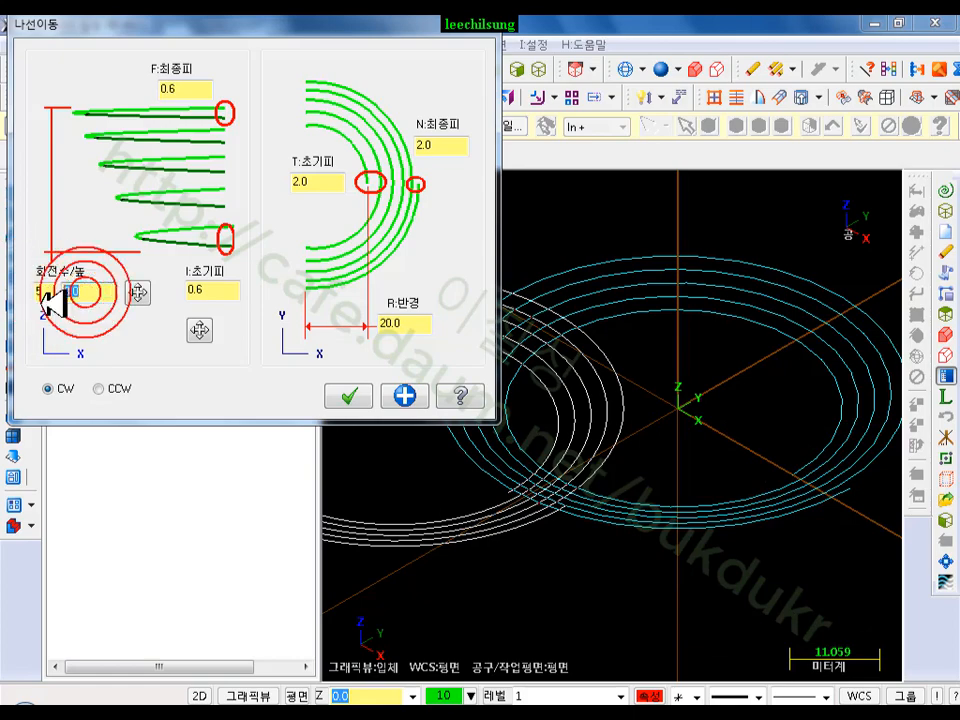
{"action": "key", "text": "Return"}
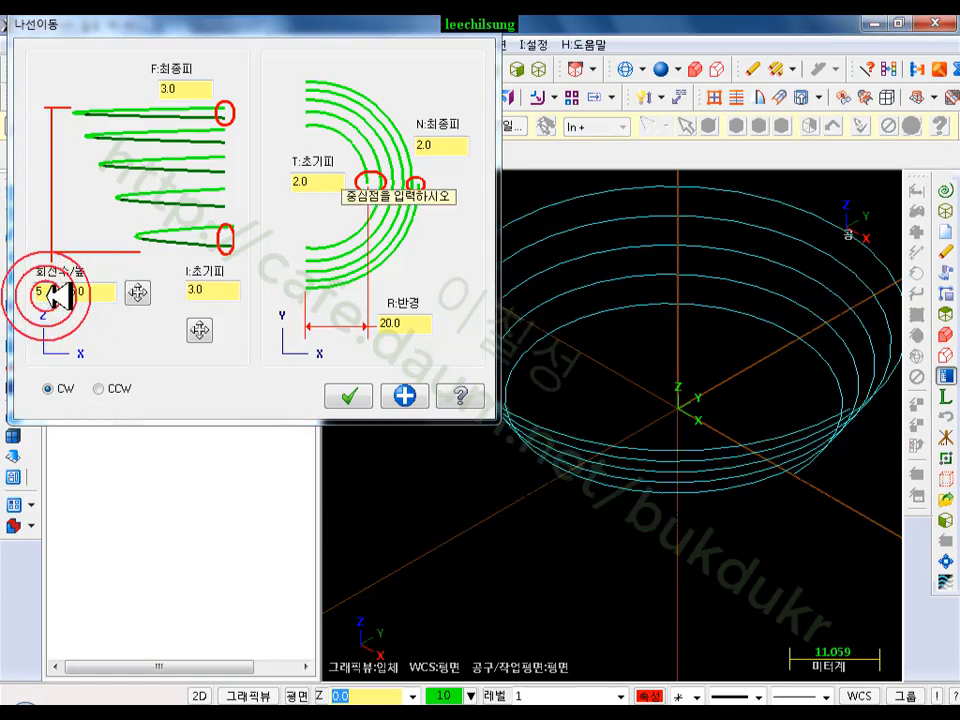
Examine the spiral's vertical and radial turn spacing from the side against its height, pitch and radius settings
{"action": "scroll", "coordinate": [675, 583], "scroll_direction": "down", "scroll_amount": 5}
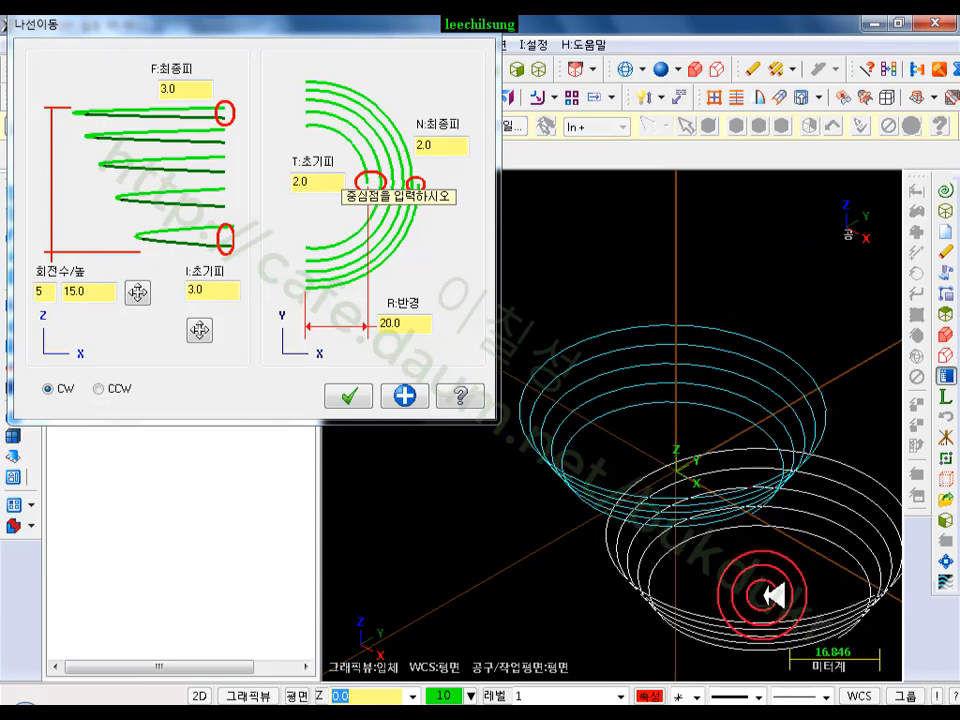
{"action": "middle_click_drag", "start_coordinate": [761, 594], "coordinate": [787, 549]}
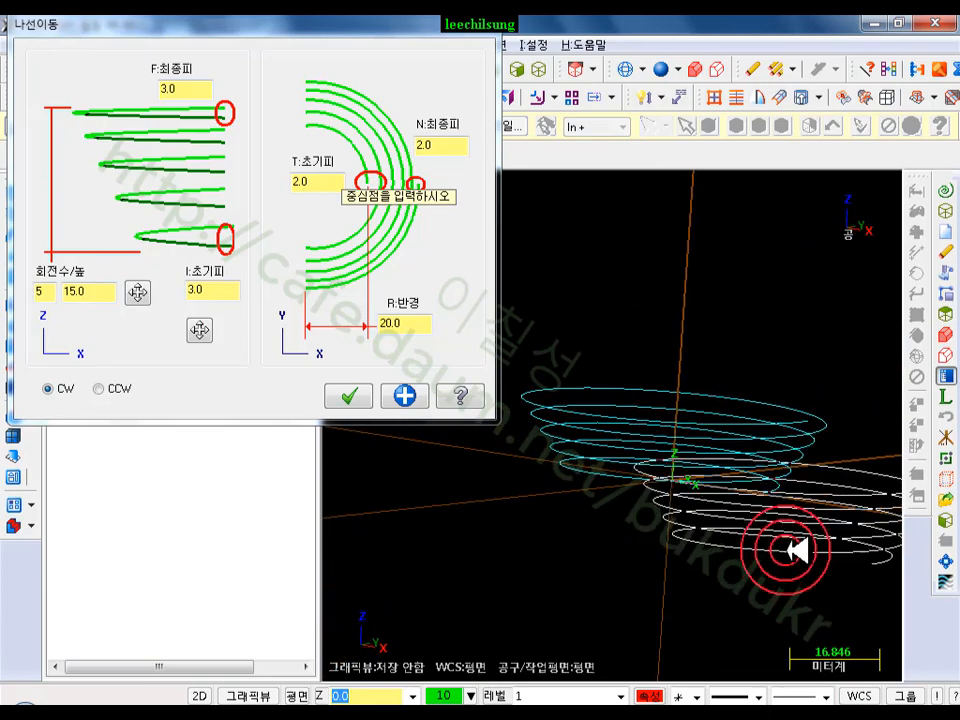
{"action": "scroll", "coordinate": [827, 393], "scroll_direction": "up", "scroll_amount": 4}
{"action": "scroll", "coordinate": [838, 393], "scroll_direction": "up", "scroll_amount": 4}
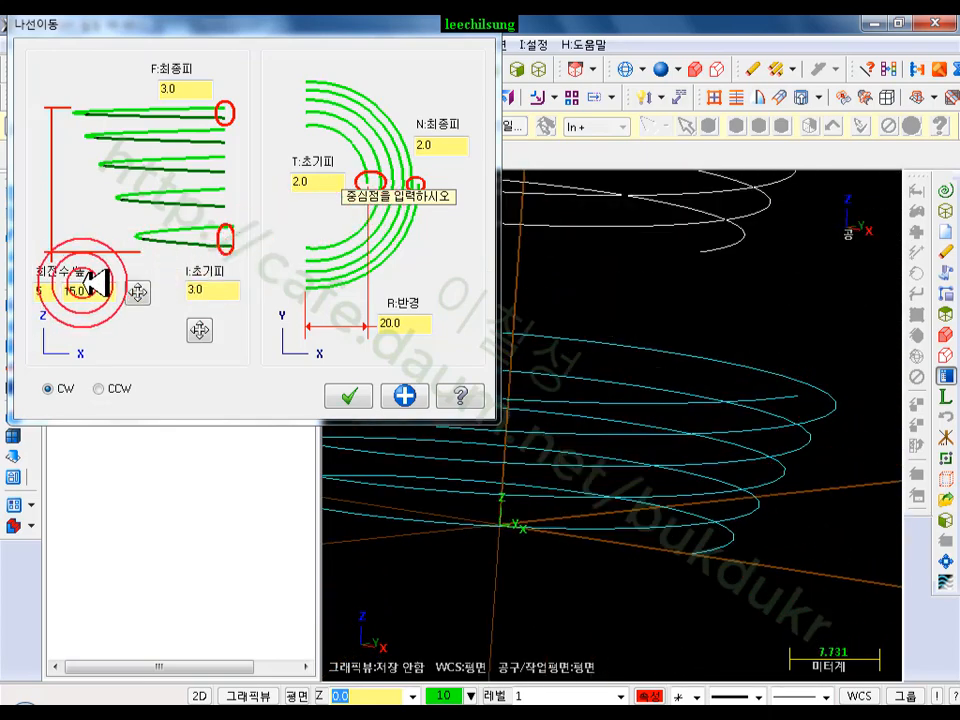
{"action": "left_click", "coordinate": [212, 289]}
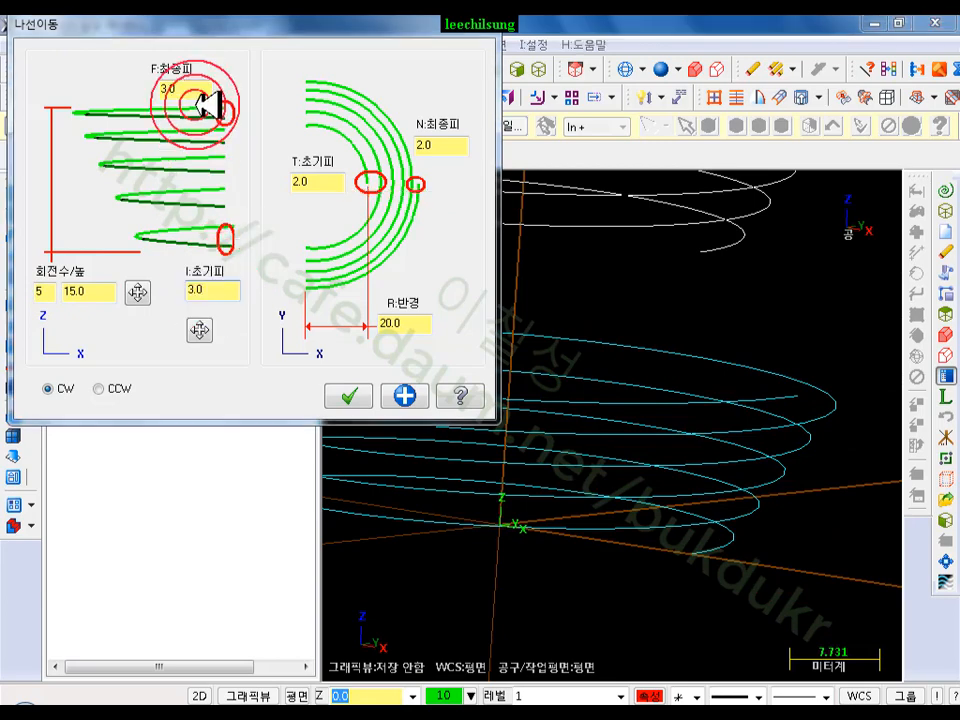
{"action": "left_click", "coordinate": [222, 292]}
{"action": "left_click", "coordinate": [398, 334]}
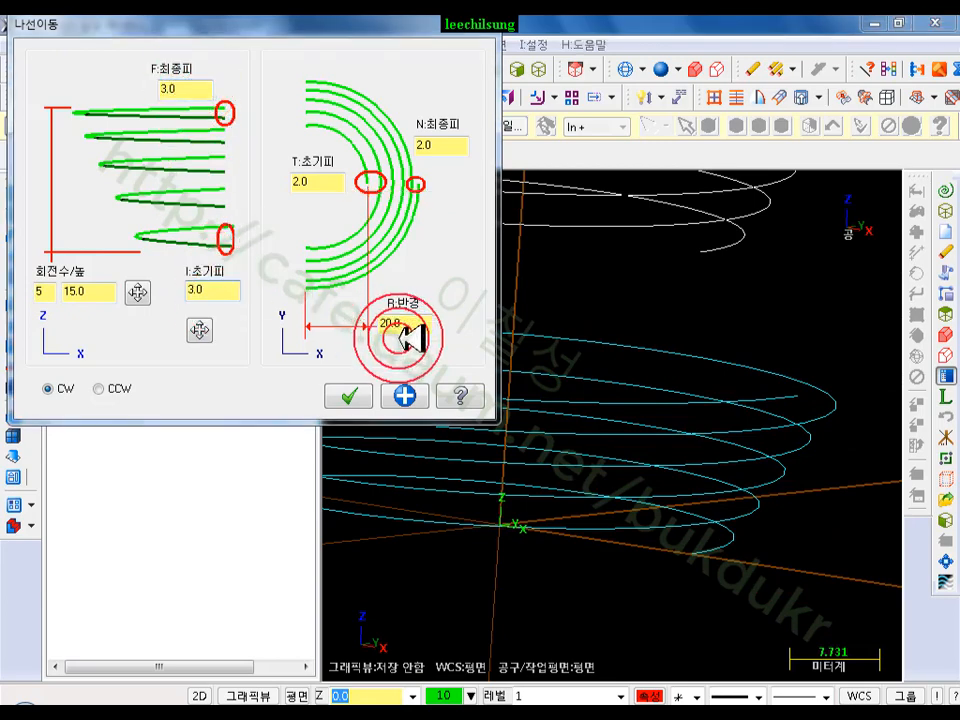
{"action": "left_click", "coordinate": [436, 152]}
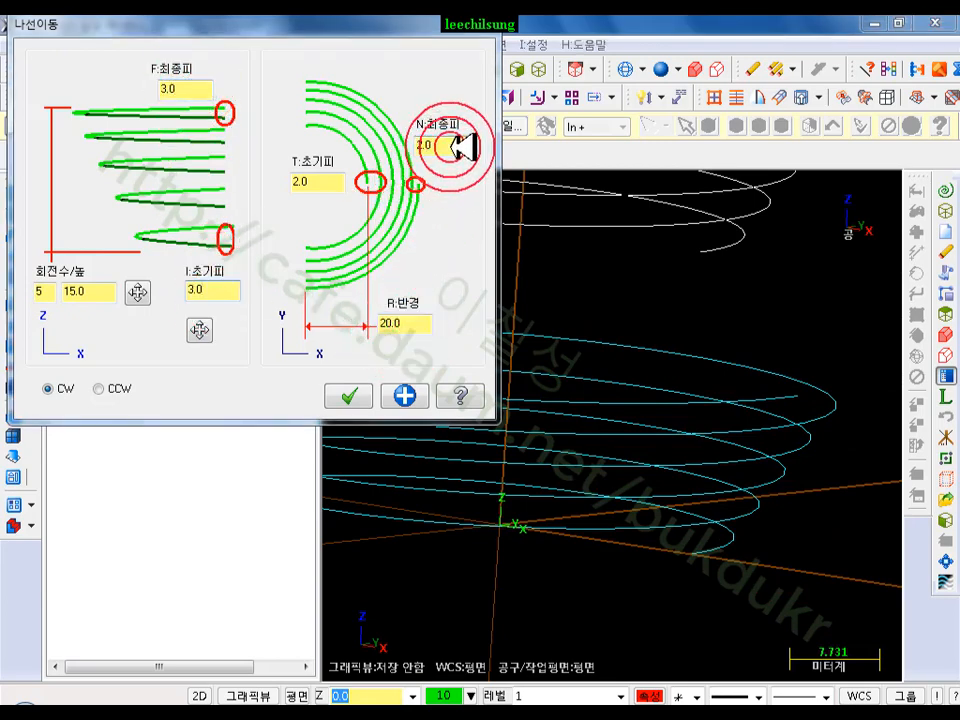
{"action": "scroll", "coordinate": [770, 322], "scroll_direction": "down", "scroll_amount": 4}
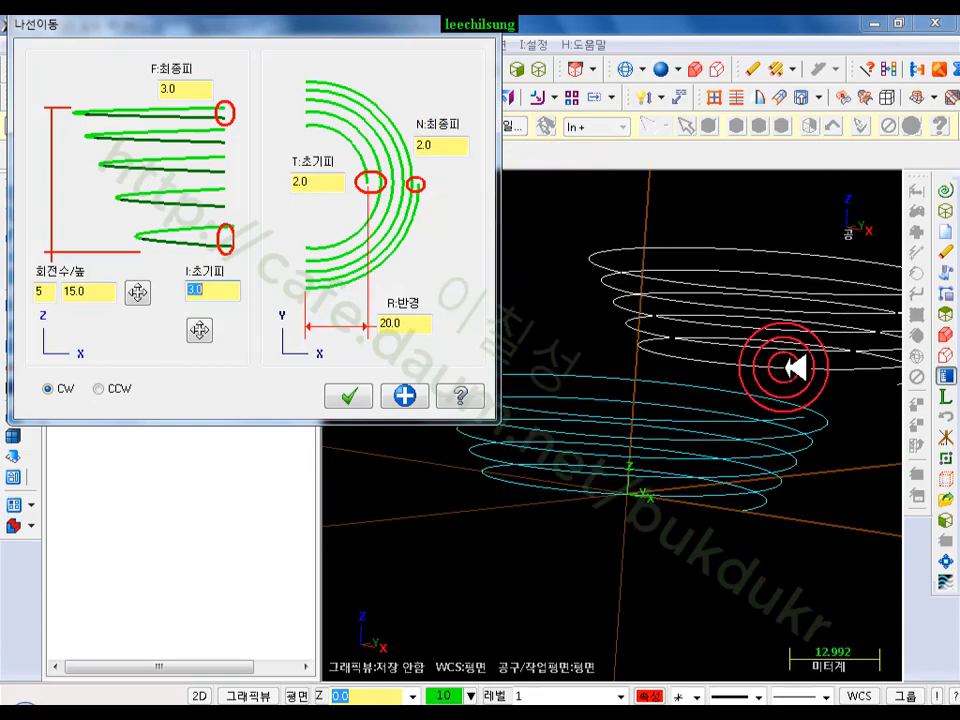
{"action": "middle_click_drag", "start_coordinate": [790, 366], "coordinate": [425, 165]}
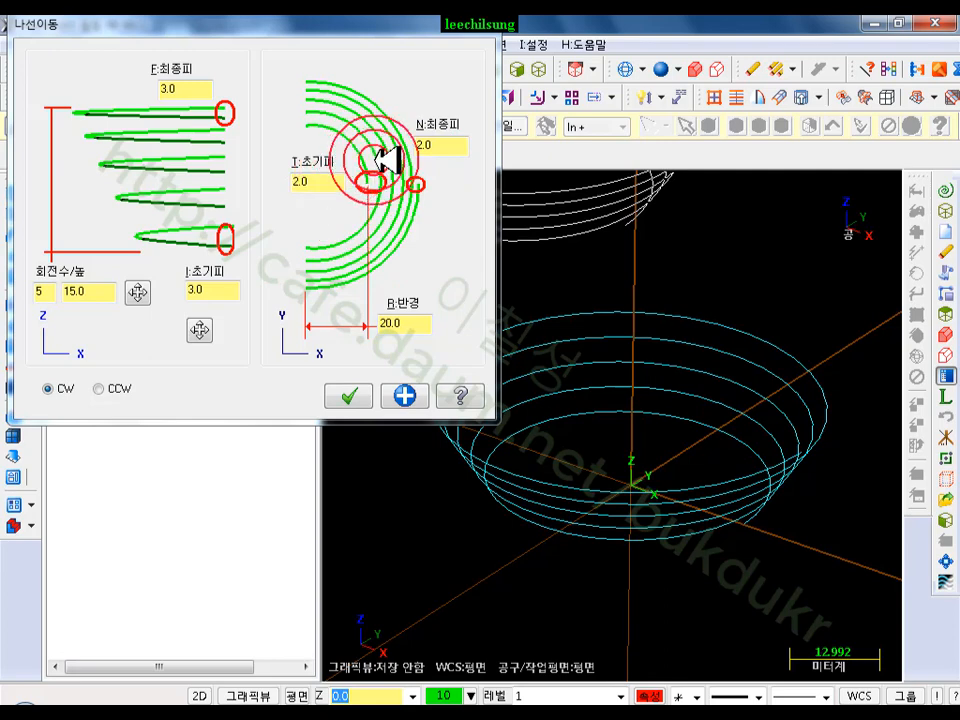
Show the spiral in the top view and compare its CCW and CW directions, ending on CW
{"action": "middle_click_drag", "start_coordinate": [385, 160], "coordinate": [437, 15]}
{"action": "left_click_drag", "start_coordinate": [437, 15], "coordinate": [487, 72]}
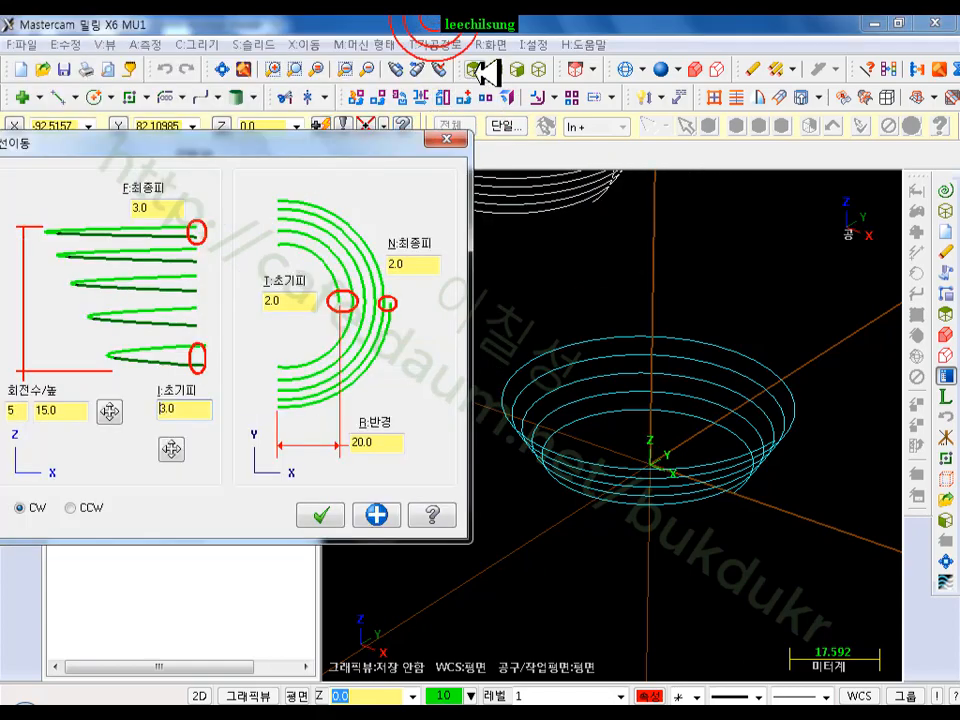
{"action": "left_click", "coordinate": [476, 70]}
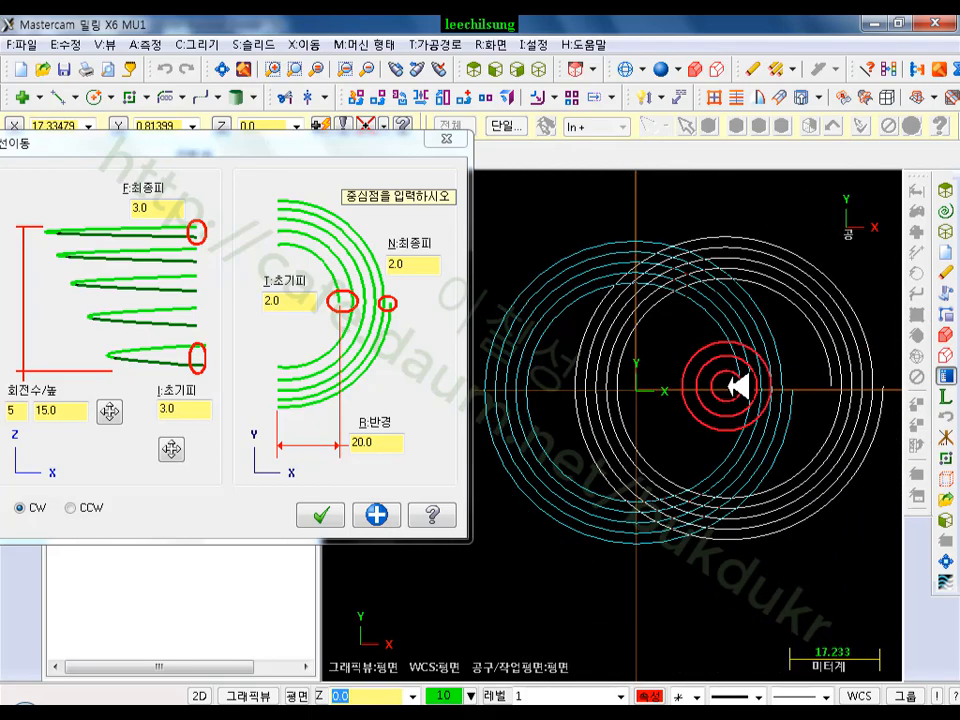
{"action": "left_click", "coordinate": [72, 510]}
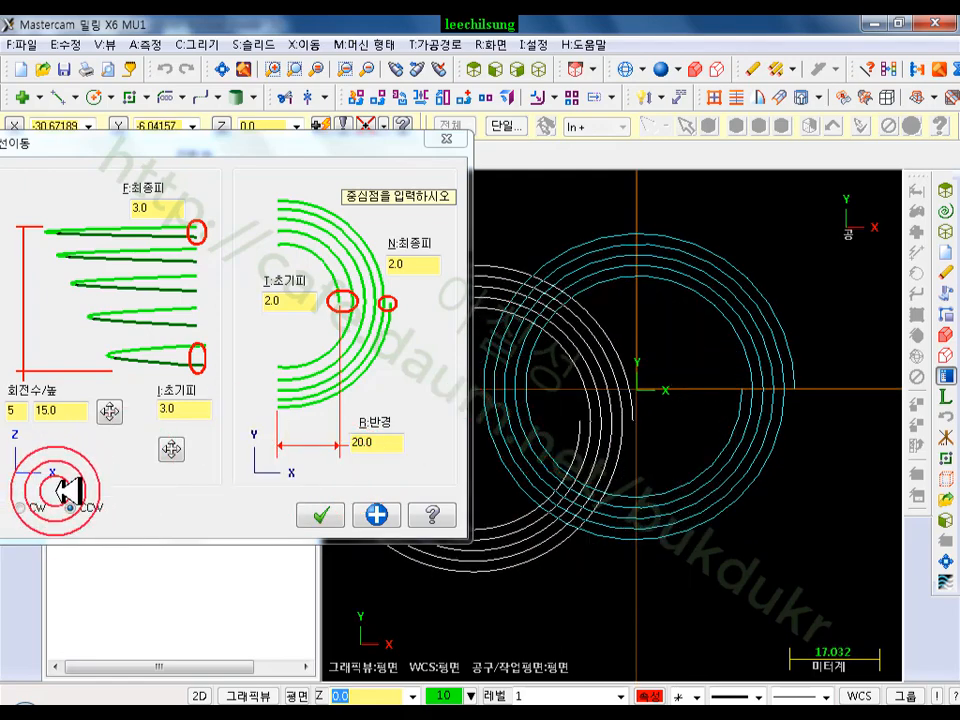
{"action": "left_click", "coordinate": [21, 508]}
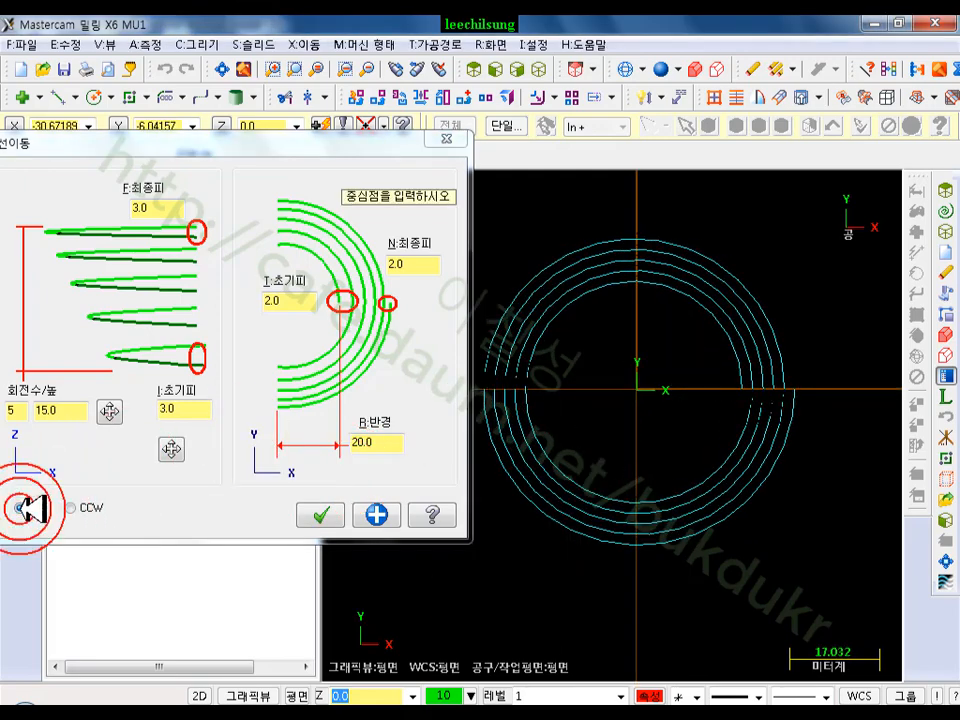
{"action": "left_click", "coordinate": [72, 509]}
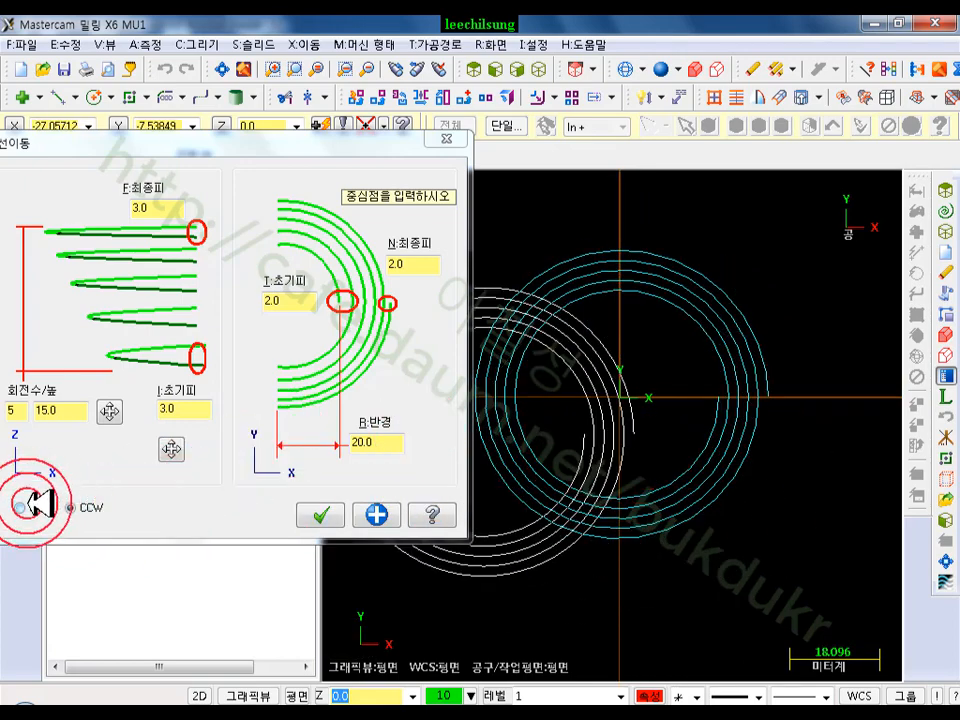
{"action": "left_click", "coordinate": [21, 508]}
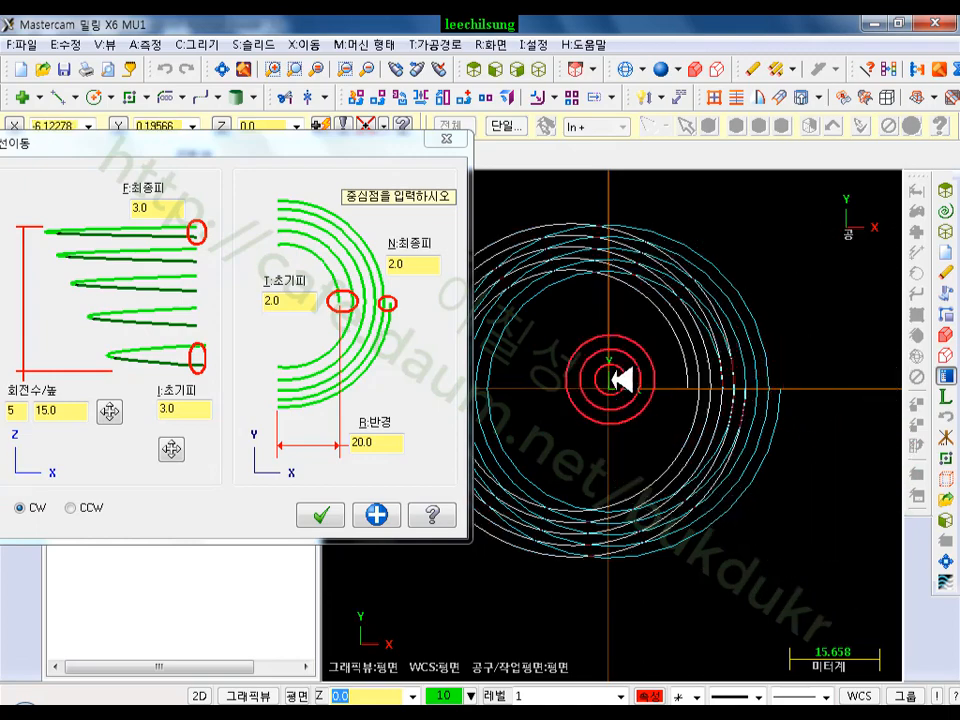
Accept the clockwise five-turn spiral at the origin and show it in the isometric view
{"action": "left_click_drag", "start_coordinate": [272, 146], "coordinate": [376, 131]}
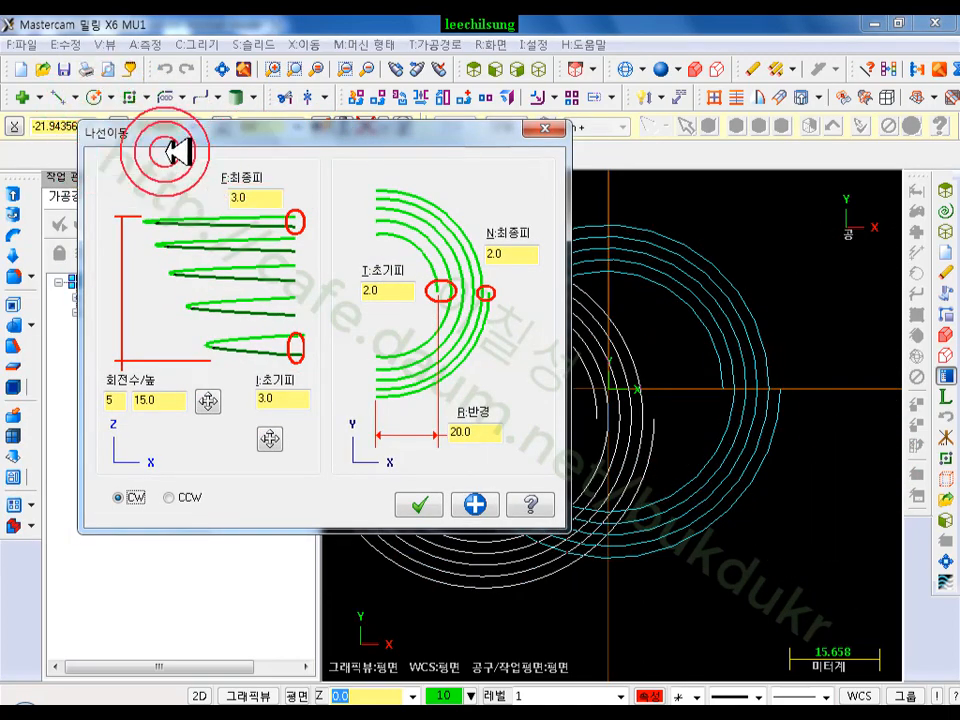
{"action": "left_click", "coordinate": [422, 502]}
{"action": "scroll", "coordinate": [731, 447], "scroll_direction": "down", "scroll_amount": 3}
{"action": "scroll", "coordinate": [753, 319], "scroll_direction": "up", "scroll_amount": 3}
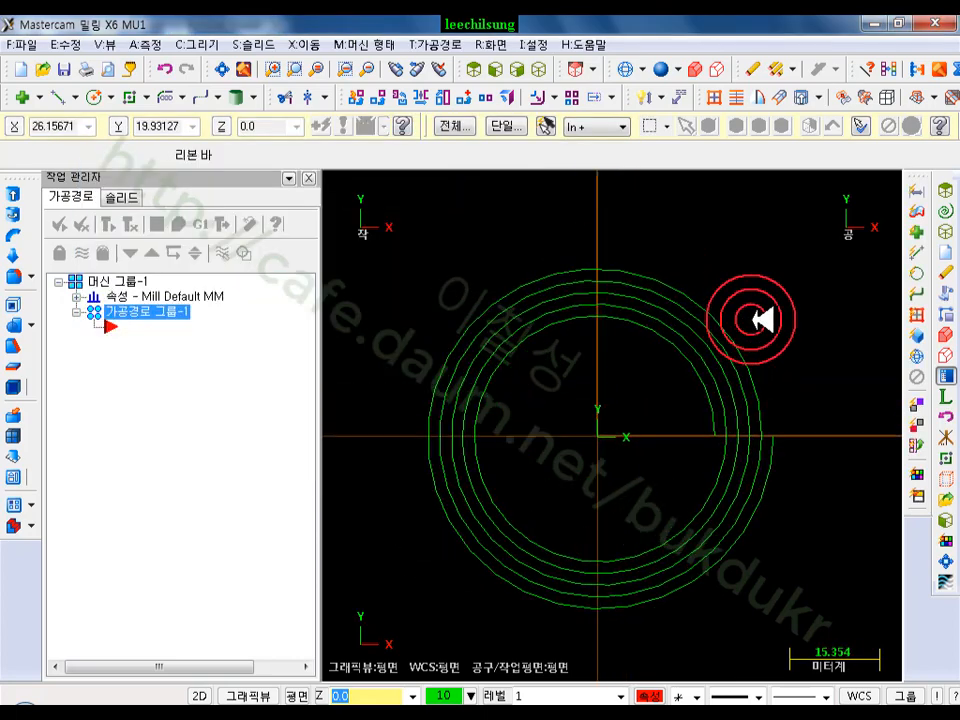
{"action": "scroll", "coordinate": [460, 297], "scroll_direction": "down", "scroll_amount": 3}
{"action": "scroll", "coordinate": [464, 320], "scroll_direction": "down", "scroll_amount": 1}
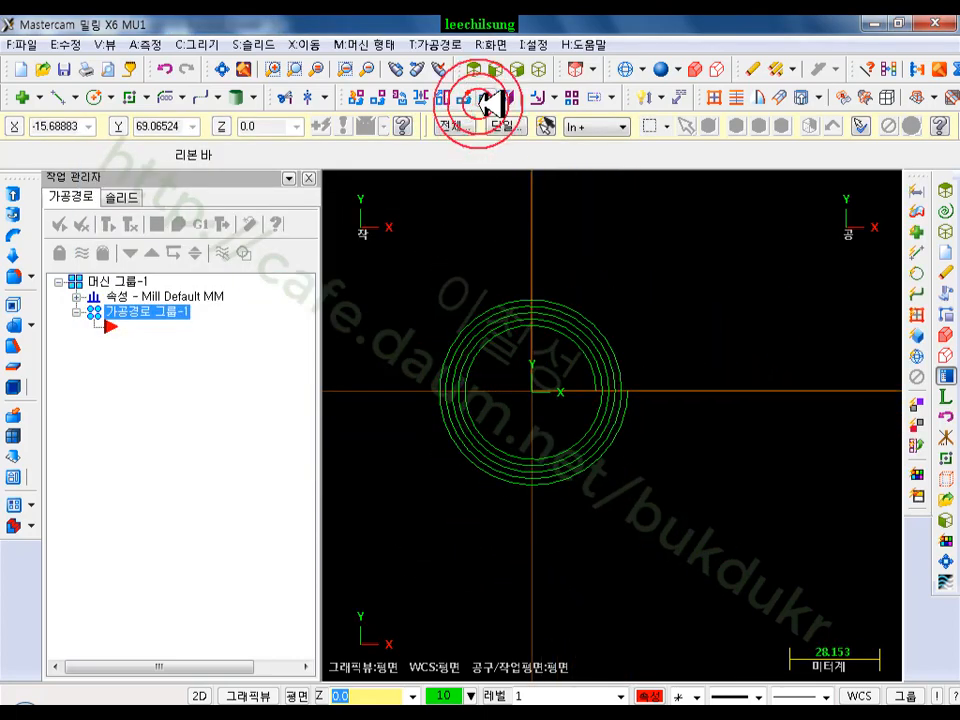
{"action": "left_click", "coordinate": [546, 68]}
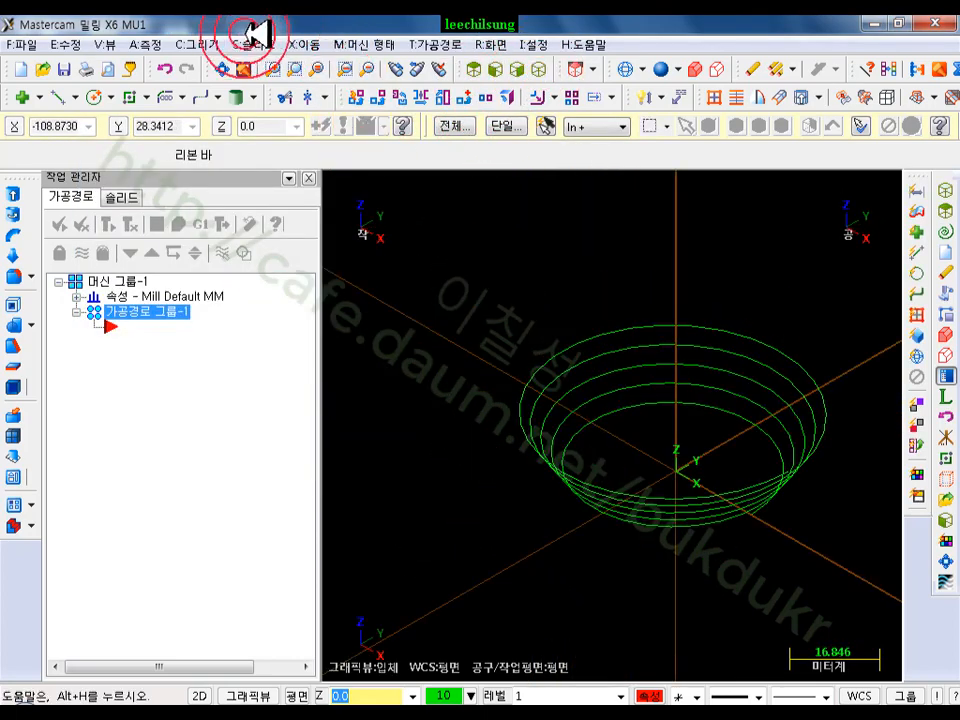
Start choosing another geometry creation command
{"action": "left_click", "coordinate": [215, 44]}
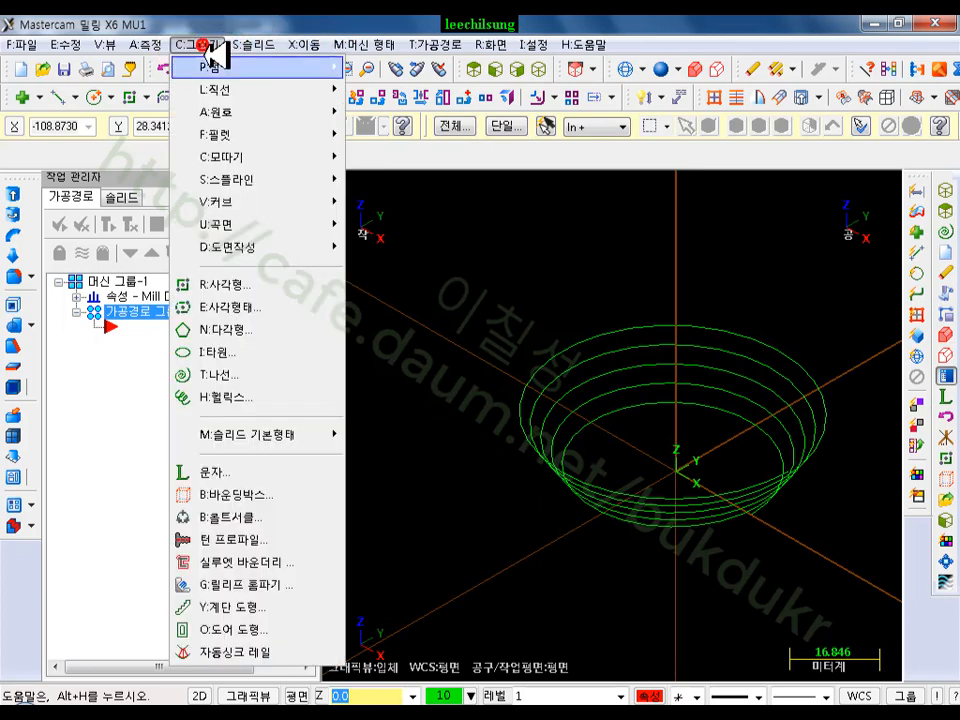
Start a 20 mm radius helix and place its centre beside the existing one, at about X78, Y-4
{"action": "left_click", "coordinate": [245, 399]}
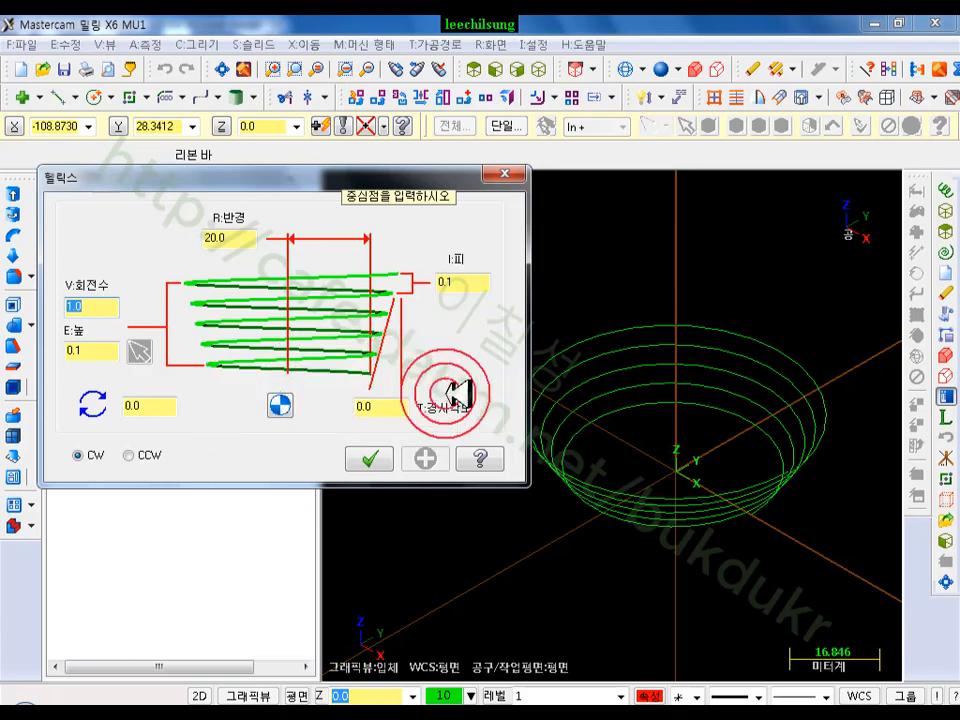
{"action": "scroll", "coordinate": [570, 263], "scroll_direction": "down", "scroll_amount": 1}
{"action": "scroll", "coordinate": [560, 264], "scroll_direction": "down", "scroll_amount": 1}
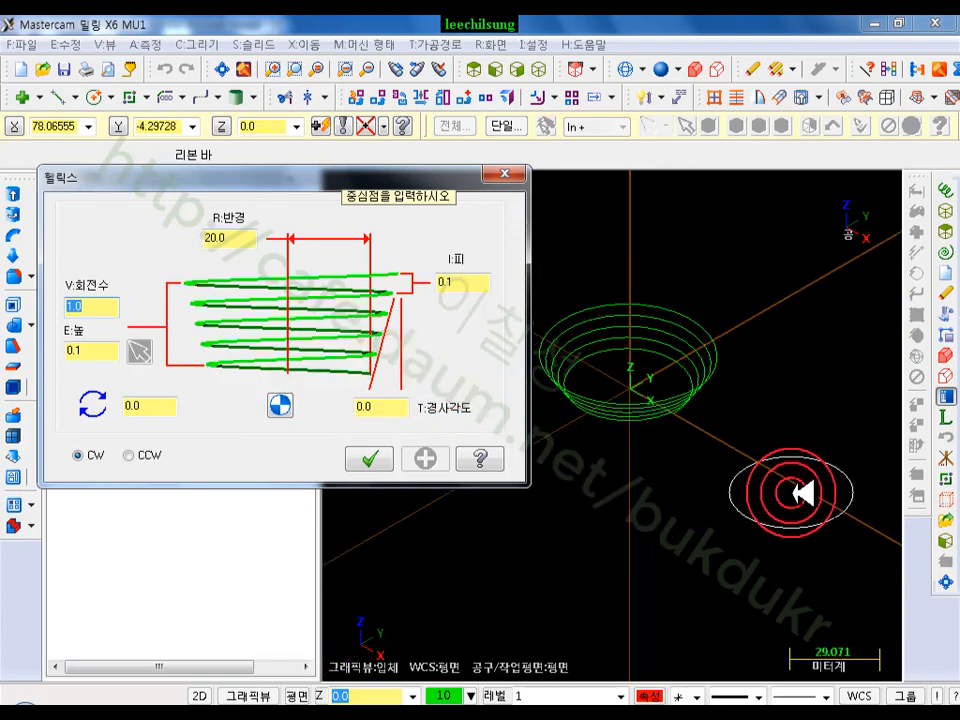
{"action": "left_click", "coordinate": [791, 493]}
{"action": "scroll", "coordinate": [666, 362], "scroll_direction": "down", "scroll_amount": 4}
{"action": "scroll", "coordinate": [855, 413], "scroll_direction": "up", "scroll_amount": 4}
{"action": "scroll", "coordinate": [820, 515], "scroll_direction": "up", "scroll_amount": 1}
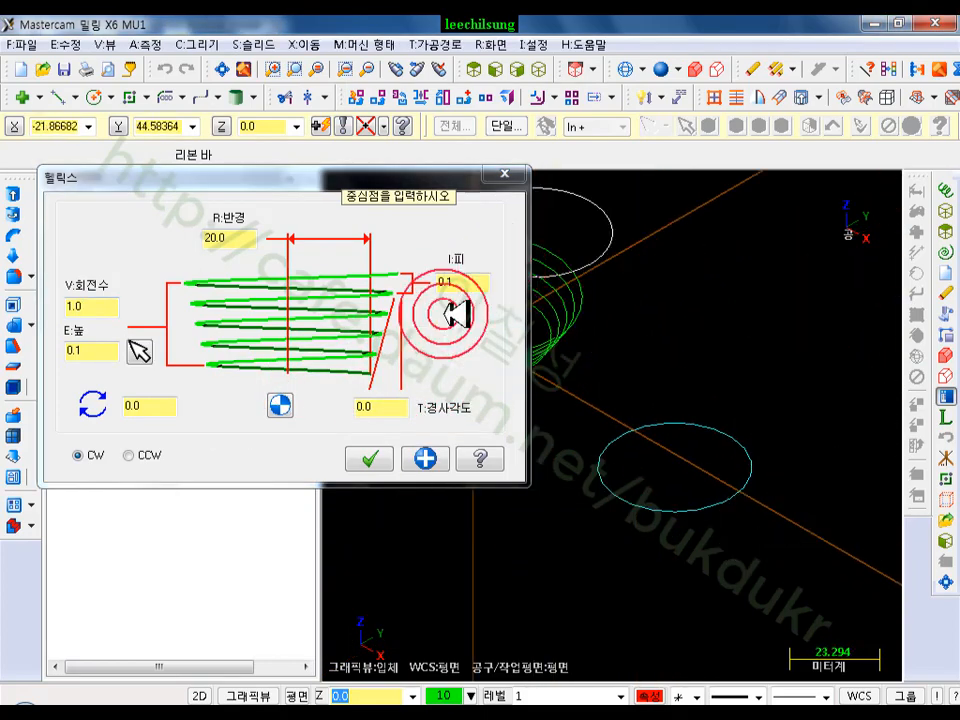
Set the new helix's taper angle to 45 degrees, pitch to 3.0 and number of revolutions to 5
{"action": "left_click", "coordinate": [370, 407]}
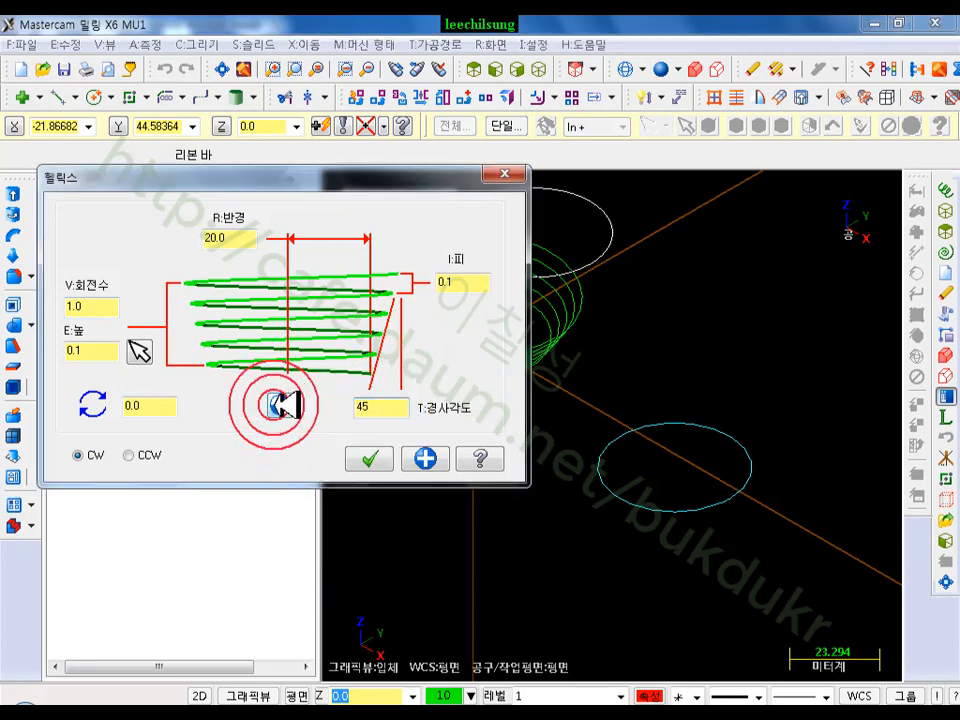
{"action": "left_click", "coordinate": [466, 284]}
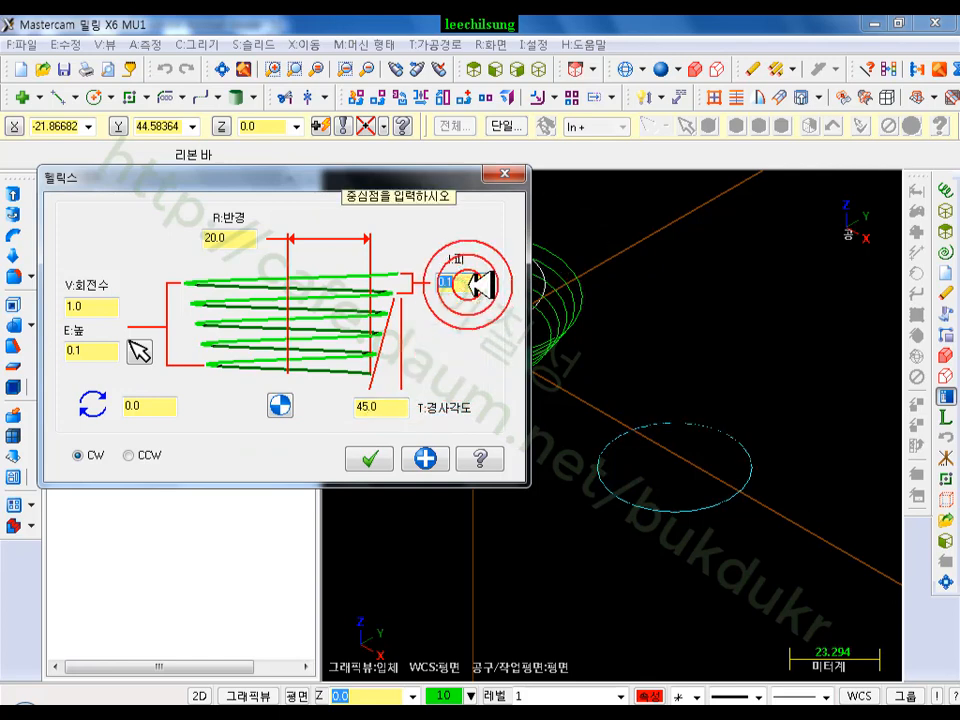
{"action": "left_click", "coordinate": [104, 332]}
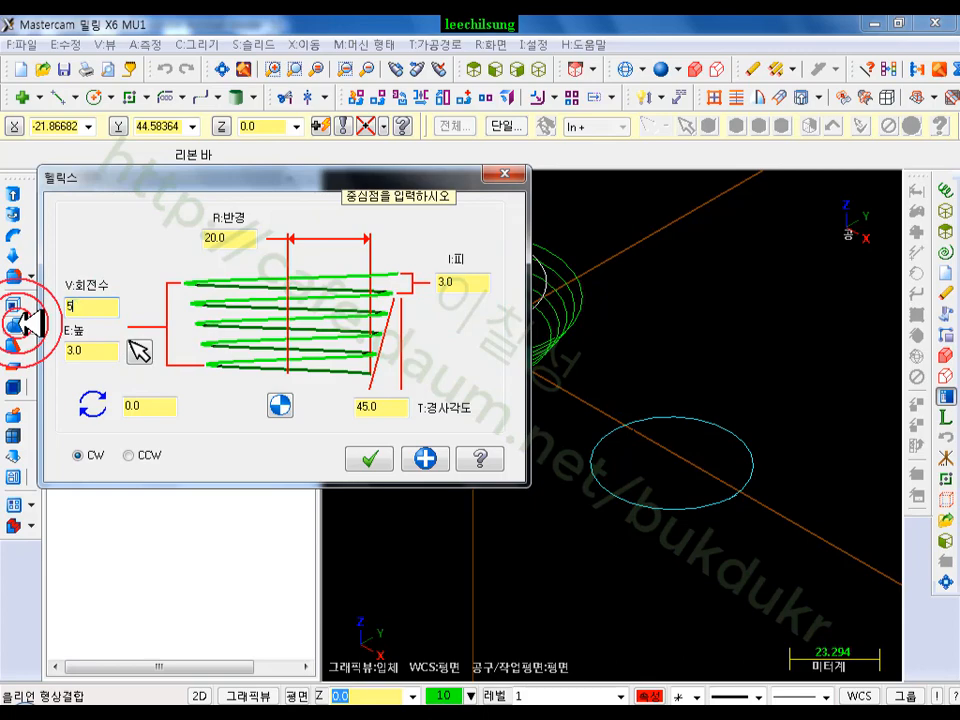
{"action": "key", "text": "Tab"}
{"action": "scroll", "coordinate": [745, 560], "scroll_direction": "down", "scroll_amount": 3}
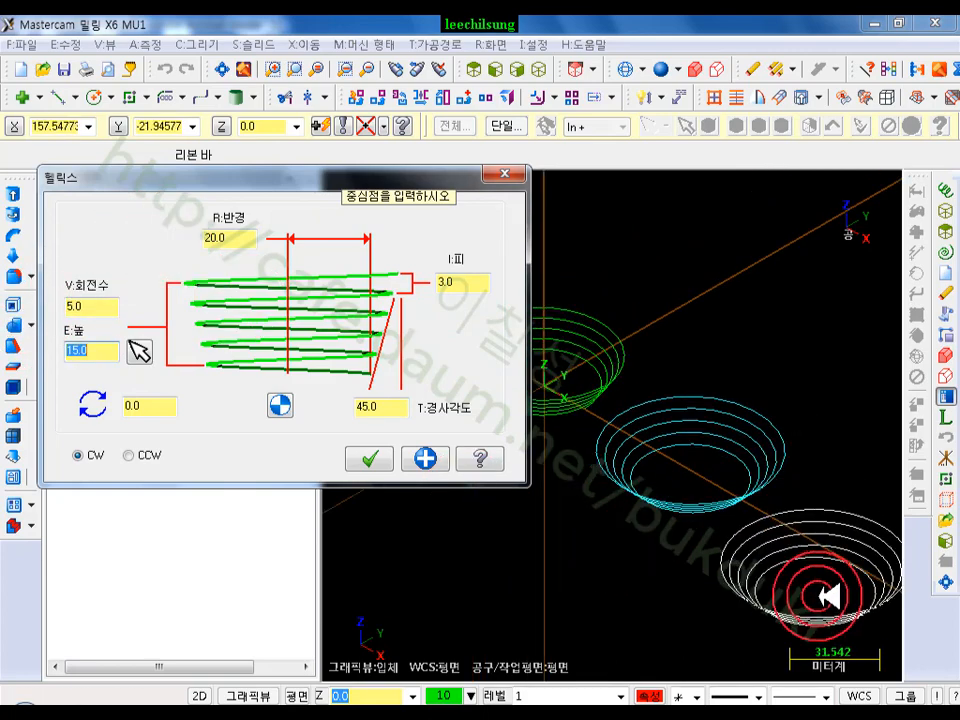
{"action": "middle_click_drag", "start_coordinate": [828, 597], "coordinate": [390, 508]}
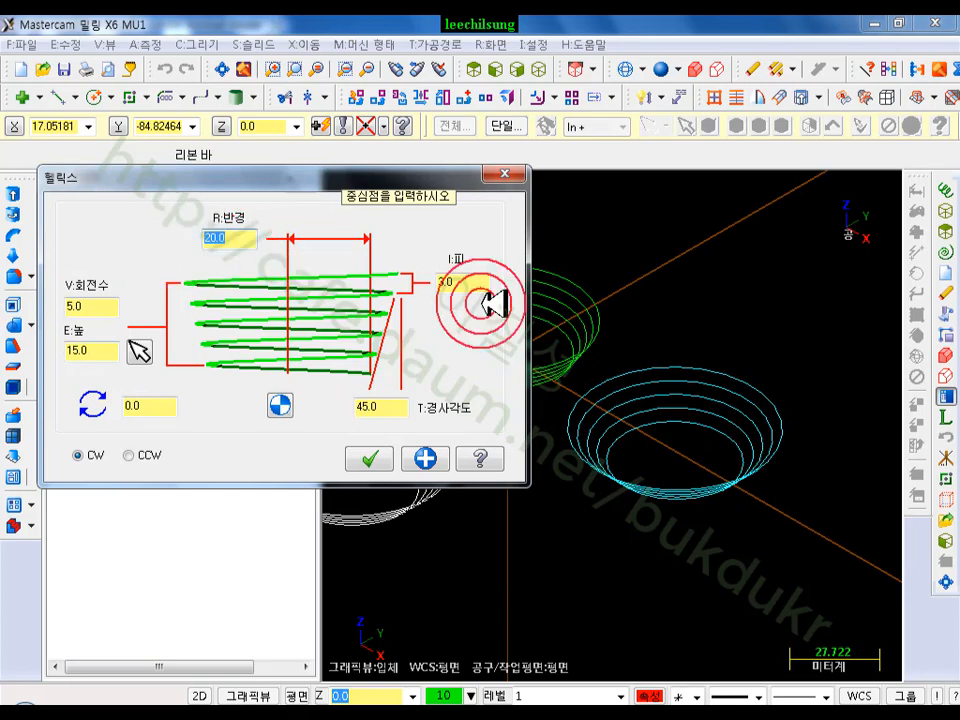
{"action": "scroll", "coordinate": [877, 389], "scroll_direction": "down", "scroll_amount": 5}
{"action": "scroll", "coordinate": [677, 281], "scroll_direction": "up", "scroll_amount": 3}
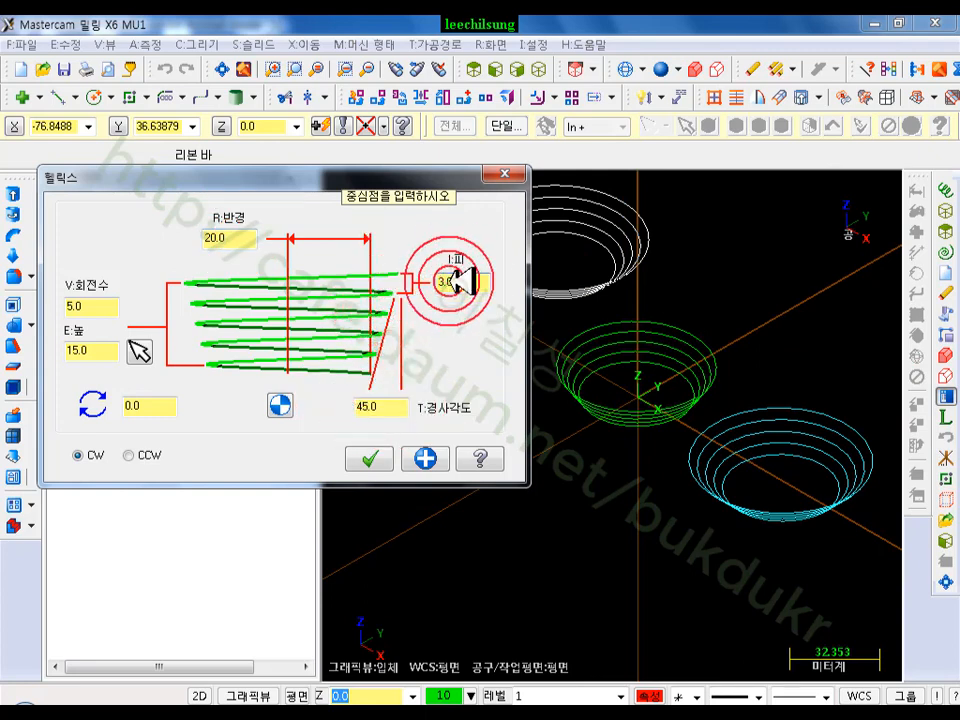
Try taper angles of 0 and 0.8 degrees on the new helix and compare the shapes
{"action": "left_click", "coordinate": [458, 281]}
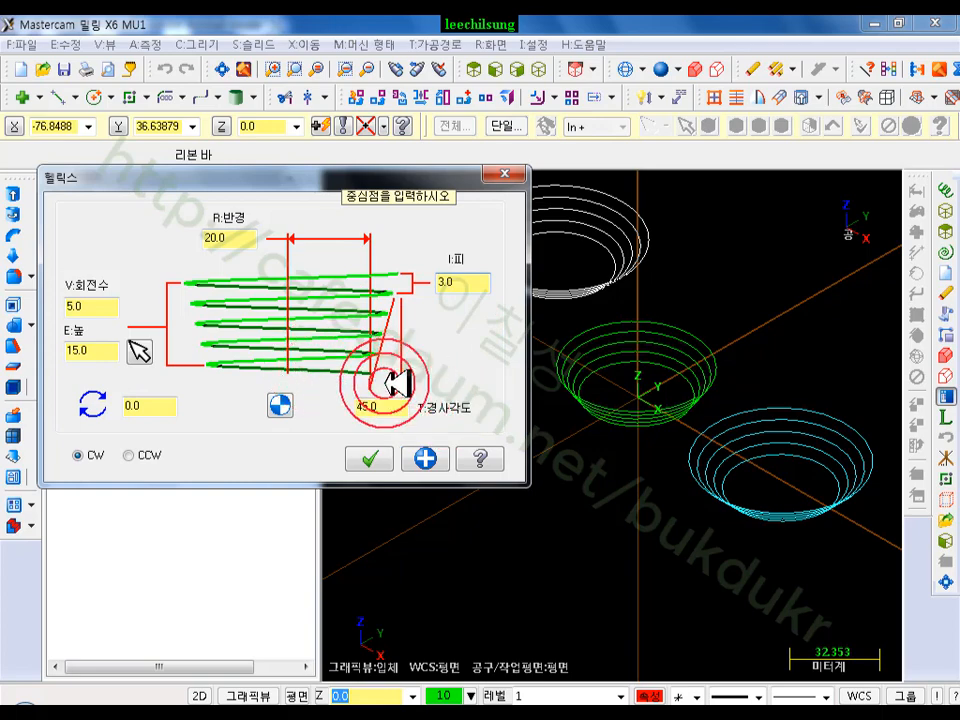
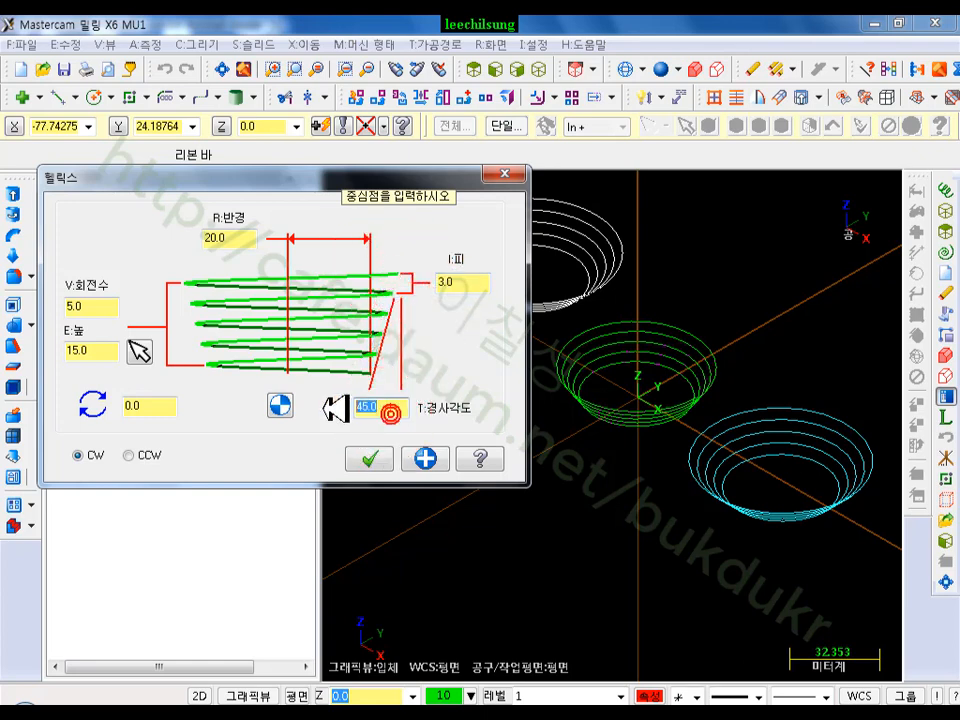
{"action": "type", "text": "0"}
{"action": "key", "text": "Tab"}
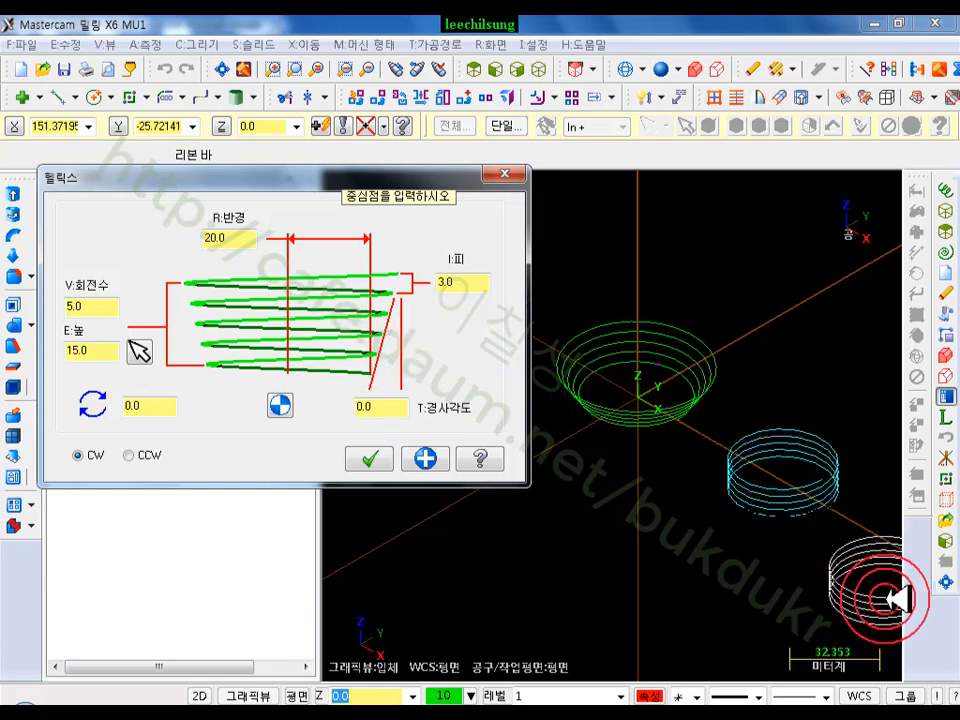
{"action": "scroll", "coordinate": [850, 570], "scroll_direction": "up", "scroll_amount": 19}
{"action": "scroll", "coordinate": [860, 385], "scroll_direction": "down", "scroll_amount": 5}
{"action": "scroll", "coordinate": [850, 370], "scroll_direction": "down", "scroll_amount": 1}
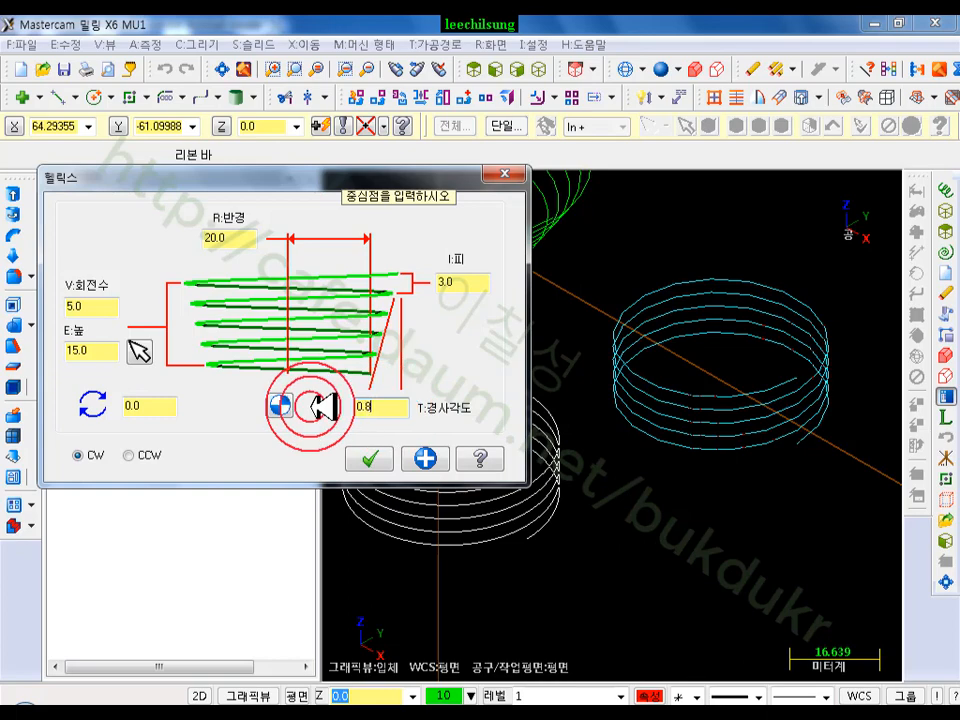
{"action": "key", "text": "Return"}
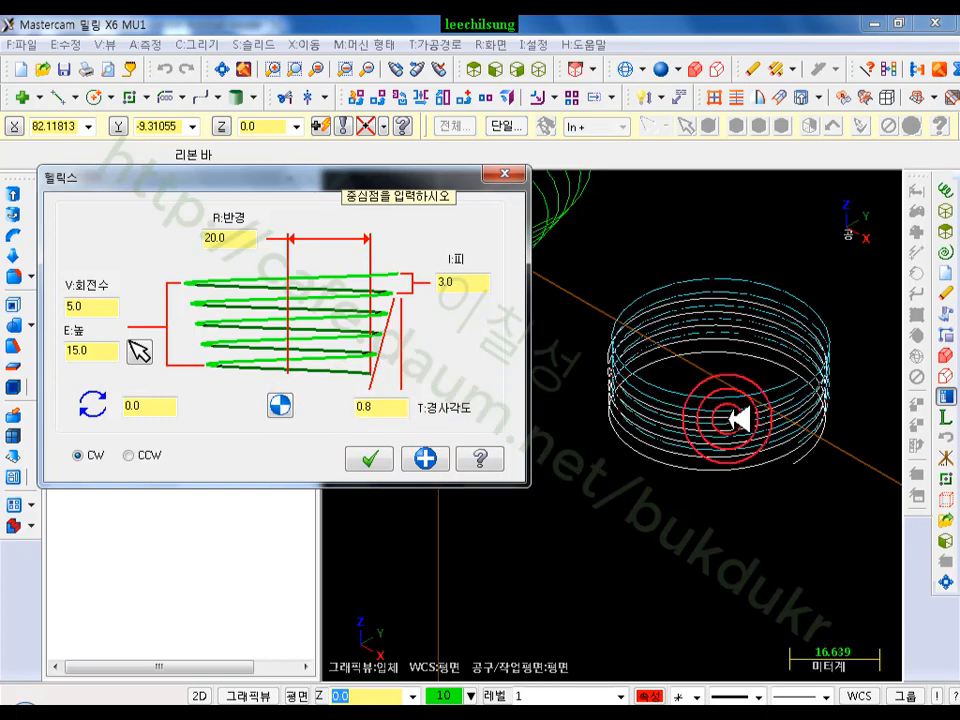
{"action": "scroll", "coordinate": [800, 437], "scroll_direction": "up", "scroll_amount": 5}
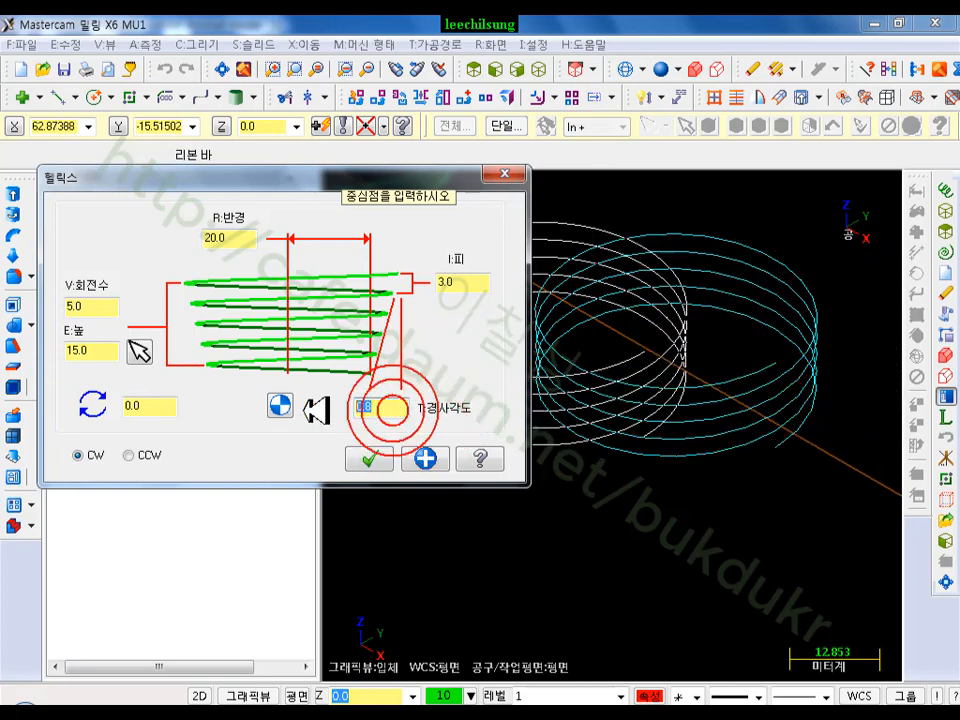
Set the new helix's taper angle to 10 degrees and inspect the shape from the side
{"action": "type", "text": "10"}
{"action": "key", "text": "Return"}
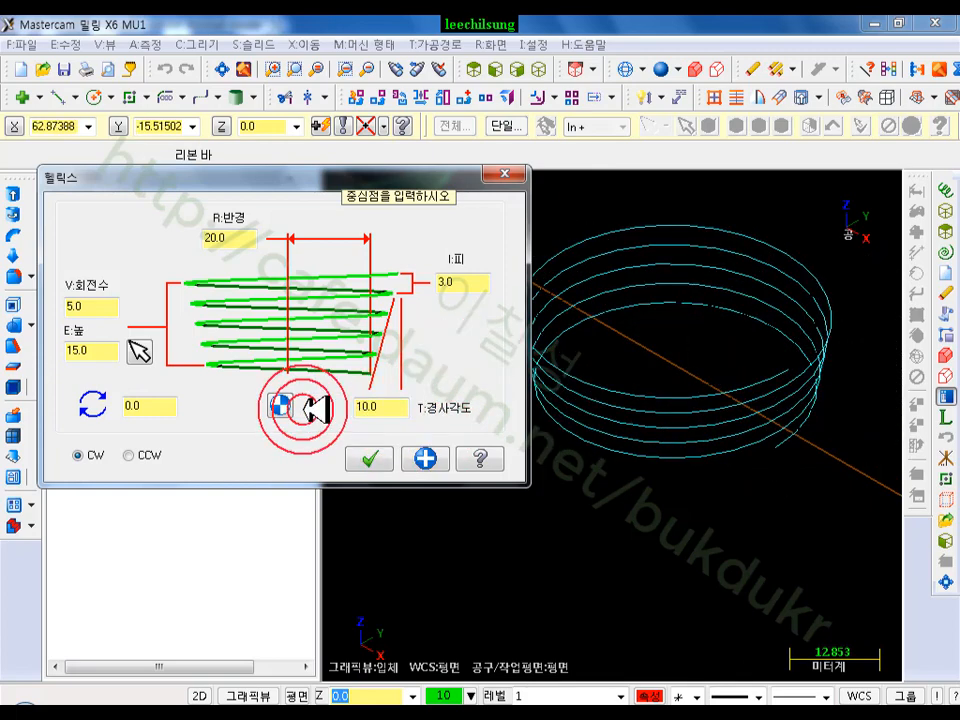
{"action": "scroll", "coordinate": [804, 525], "scroll_direction": "down", "scroll_amount": 4}
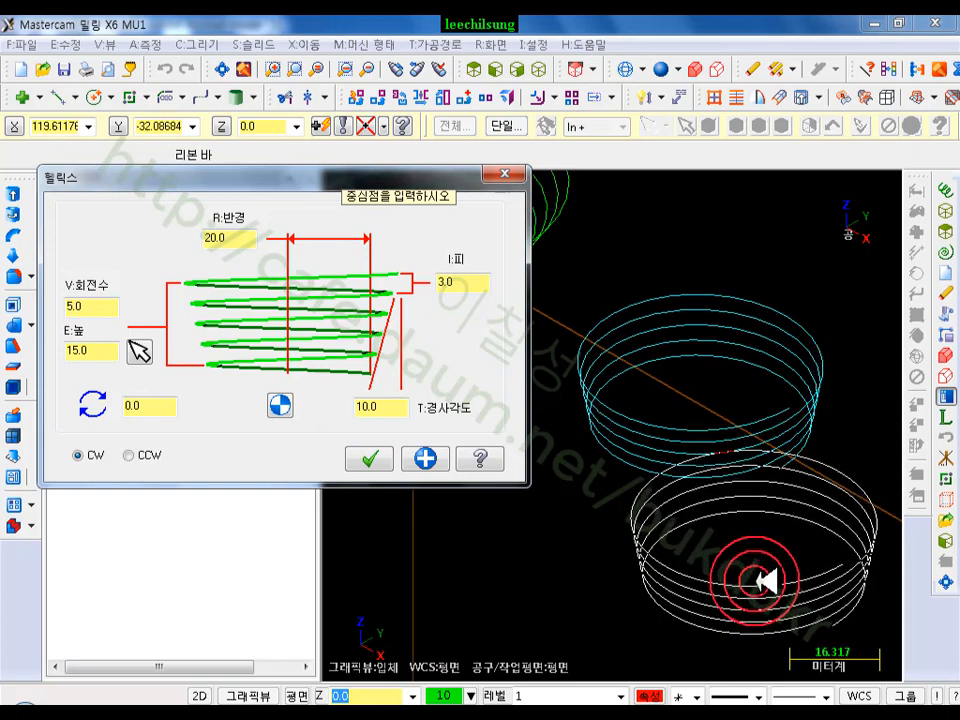
{"action": "middle_click_drag", "start_coordinate": [768, 580], "coordinate": [776, 400]}
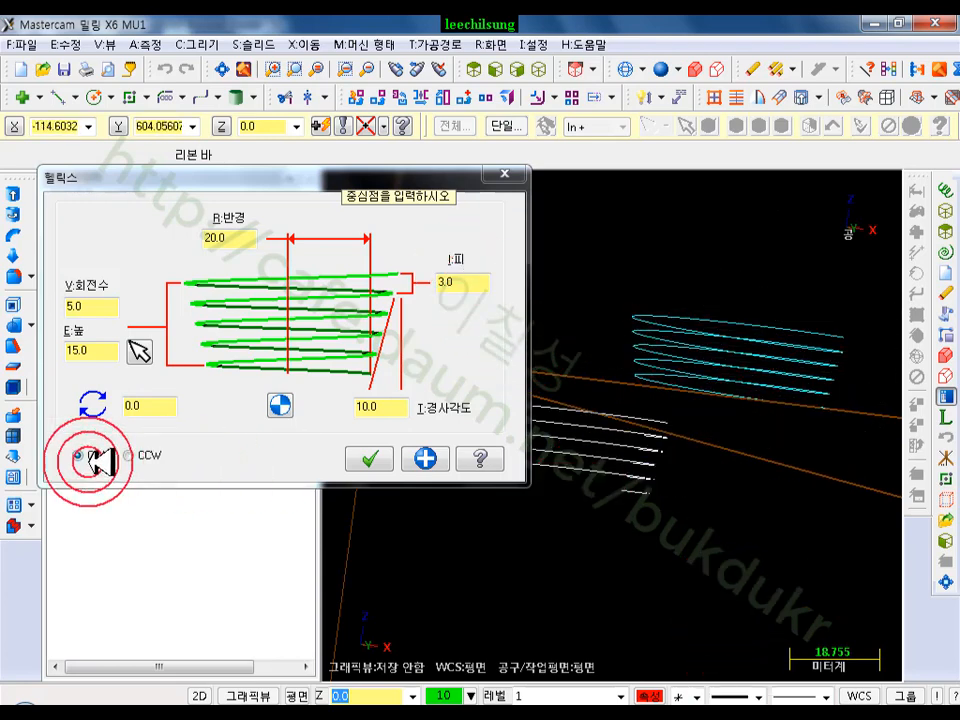
Compare both winding directions of the new helix and leave it at CCW
{"action": "left_click", "coordinate": [136, 452]}
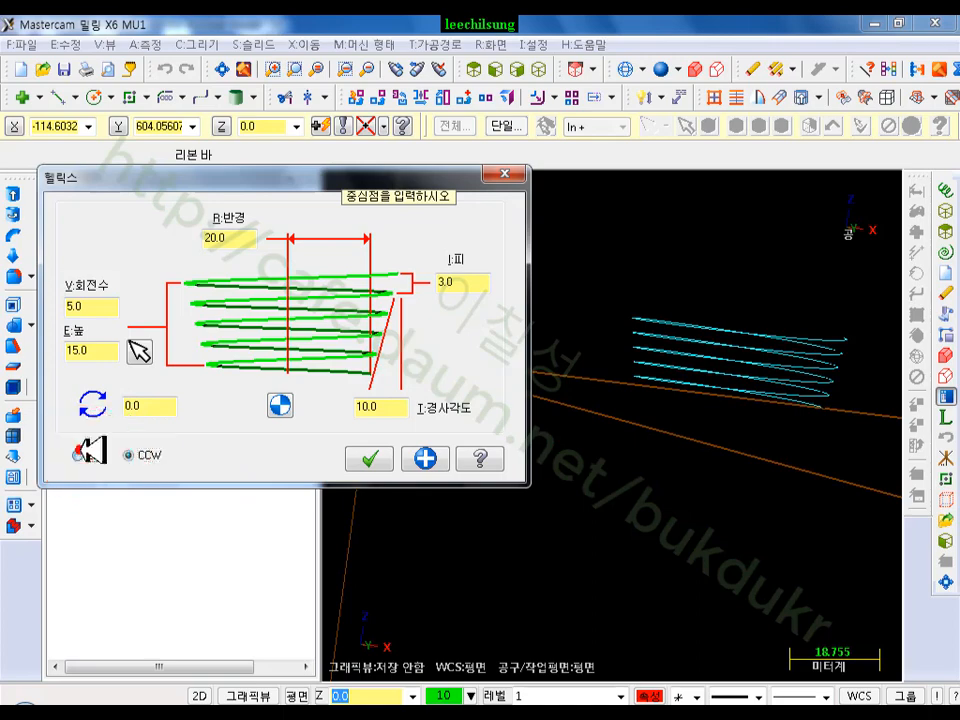
{"action": "left_click", "coordinate": [80, 453]}
{"action": "left_click", "coordinate": [135, 452]}
{"action": "scroll", "coordinate": [797, 369], "scroll_direction": "up", "scroll_amount": 5}
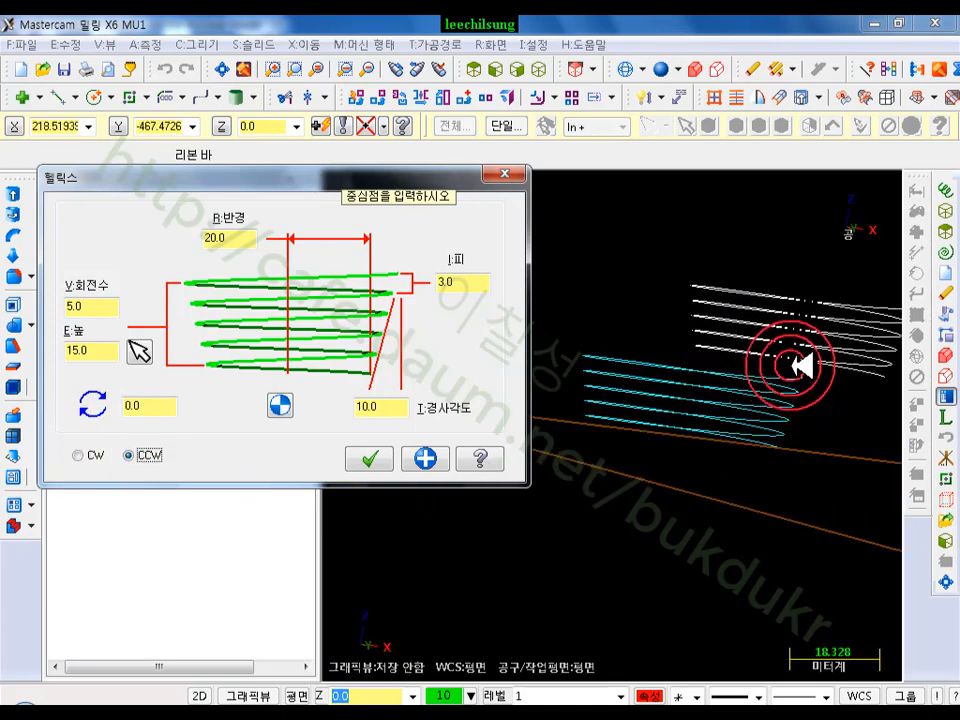
{"action": "scroll", "coordinate": [838, 349], "scroll_direction": "down", "scroll_amount": 4}
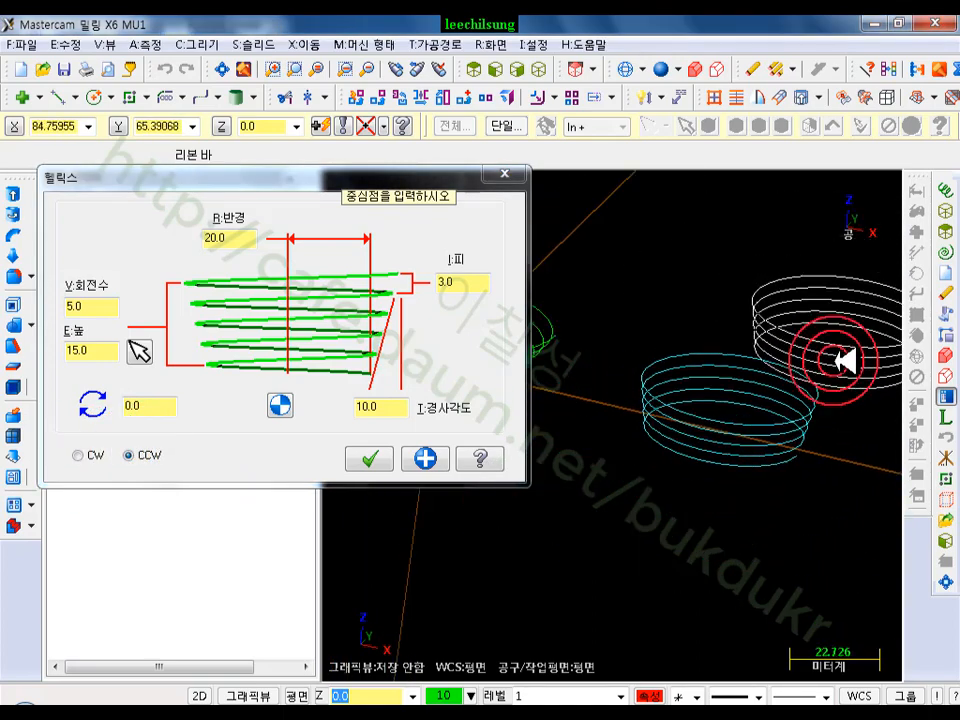
Set the new helix's start angle to 10 degrees while viewing it from above
{"action": "left_click", "coordinate": [150, 416]}
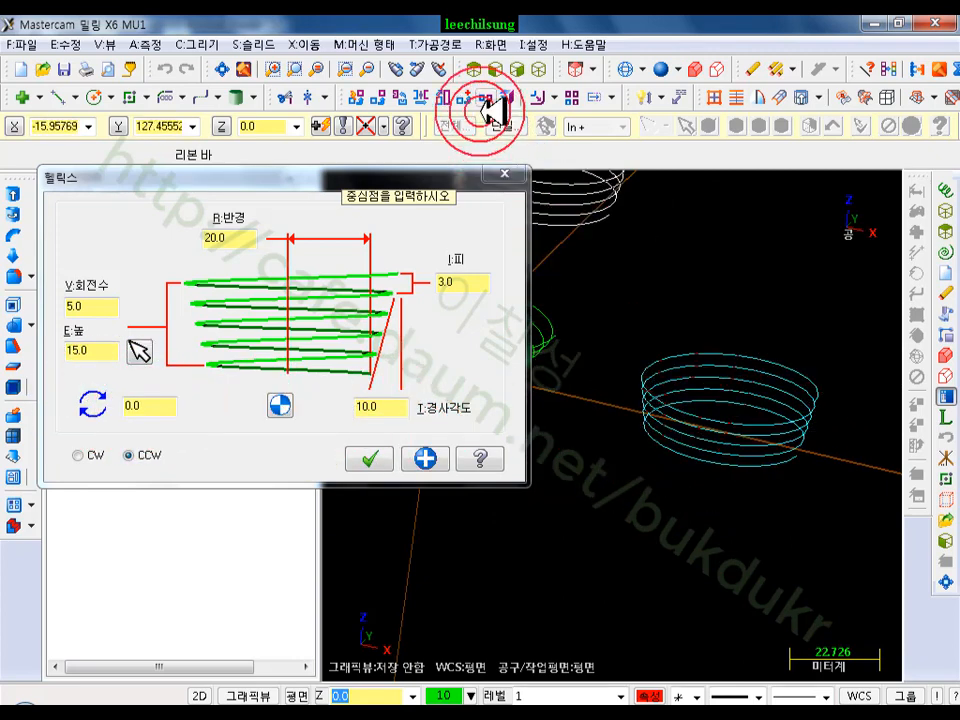
{"action": "left_click", "coordinate": [490, 67]}
{"action": "scroll", "coordinate": [810, 379], "scroll_direction": "up", "scroll_amount": 6}
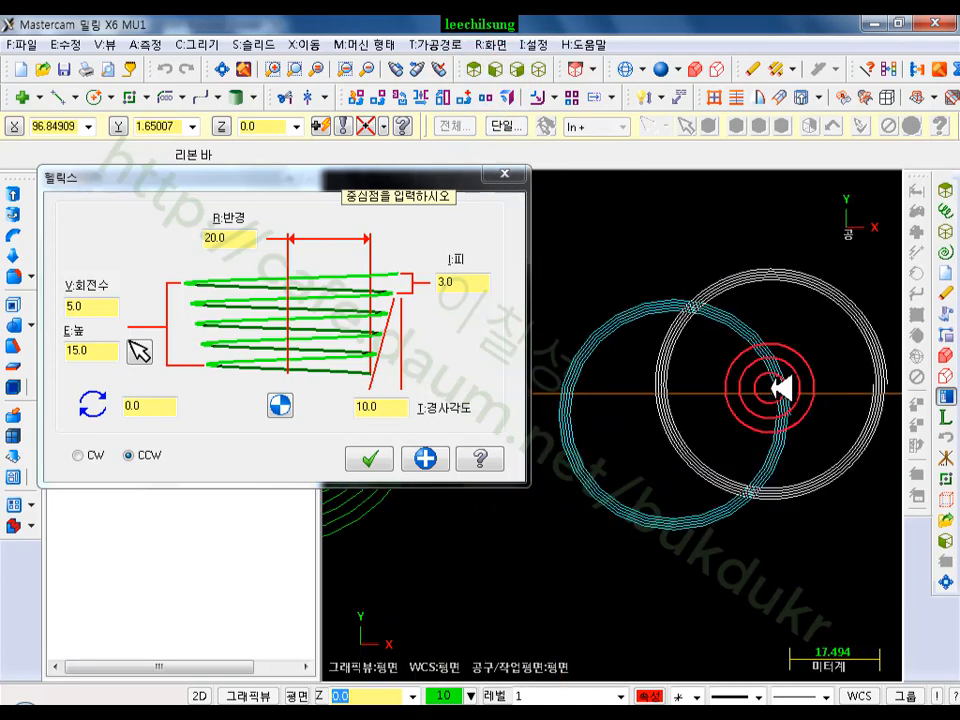
{"action": "scroll", "coordinate": [815, 457], "scroll_direction": "up", "scroll_amount": 3}
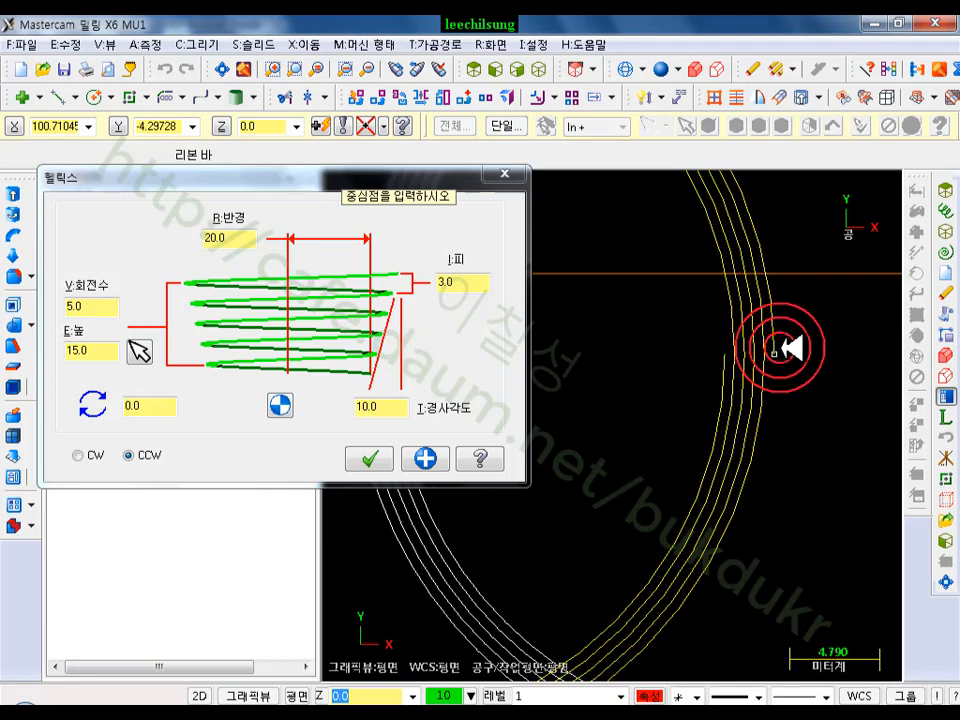
{"action": "scroll", "coordinate": [860, 380], "scroll_direction": "down", "scroll_amount": 2}
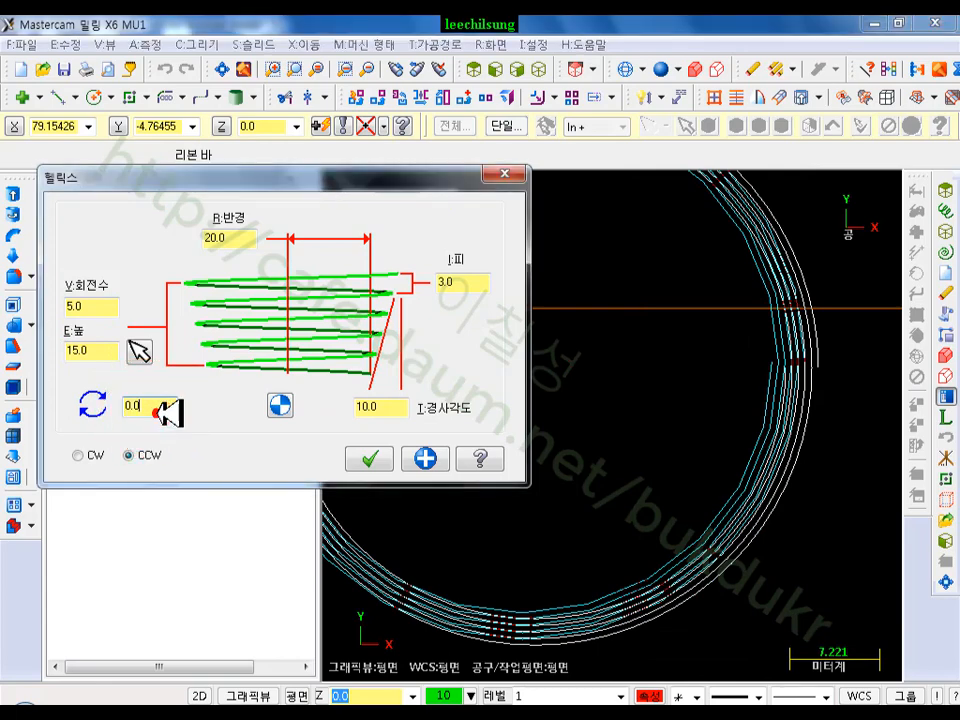
{"action": "left_click", "coordinate": [70, 412]}
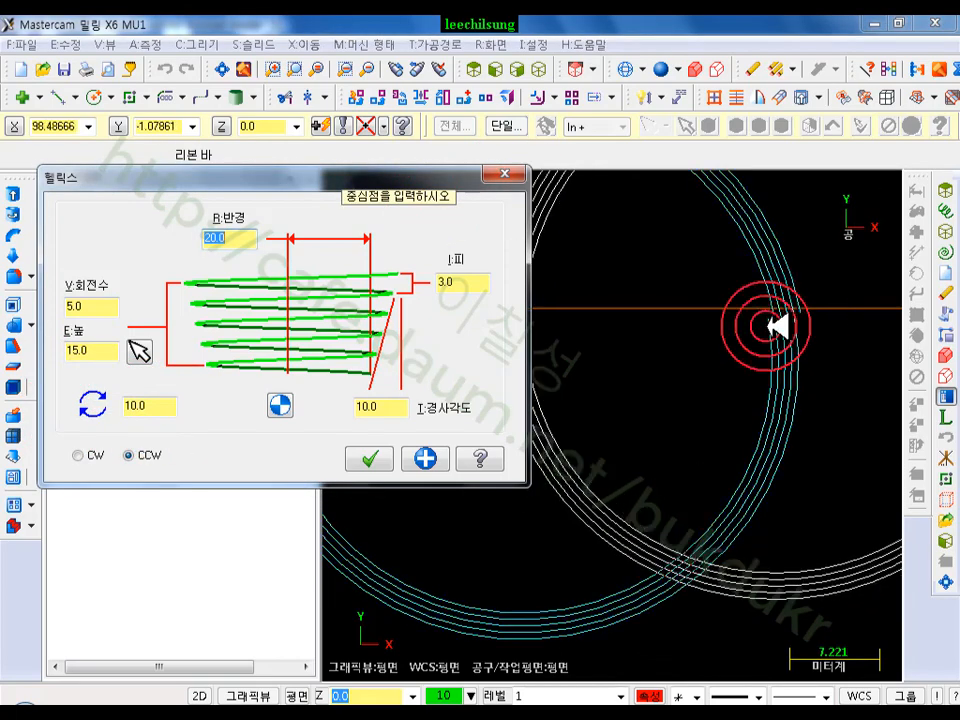
Inspect the rotated helix from above and in 3D, and accept it to finish the Helix command
{"action": "scroll", "coordinate": [712, 353], "scroll_direction": "down", "scroll_amount": 5}
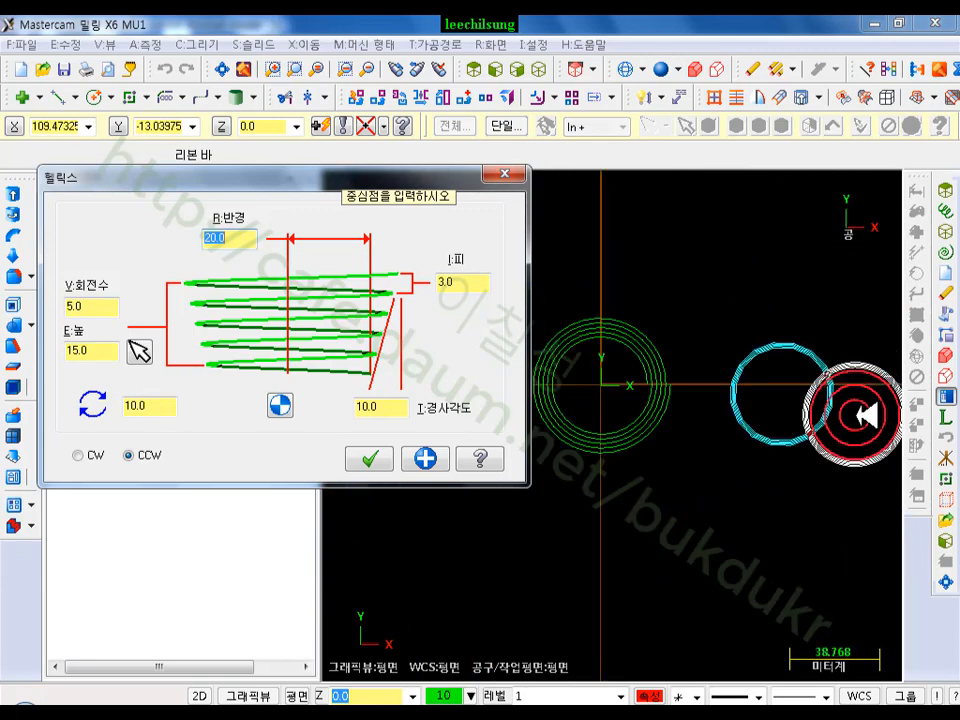
{"action": "scroll", "coordinate": [614, 405], "scroll_direction": "up", "scroll_amount": 3}
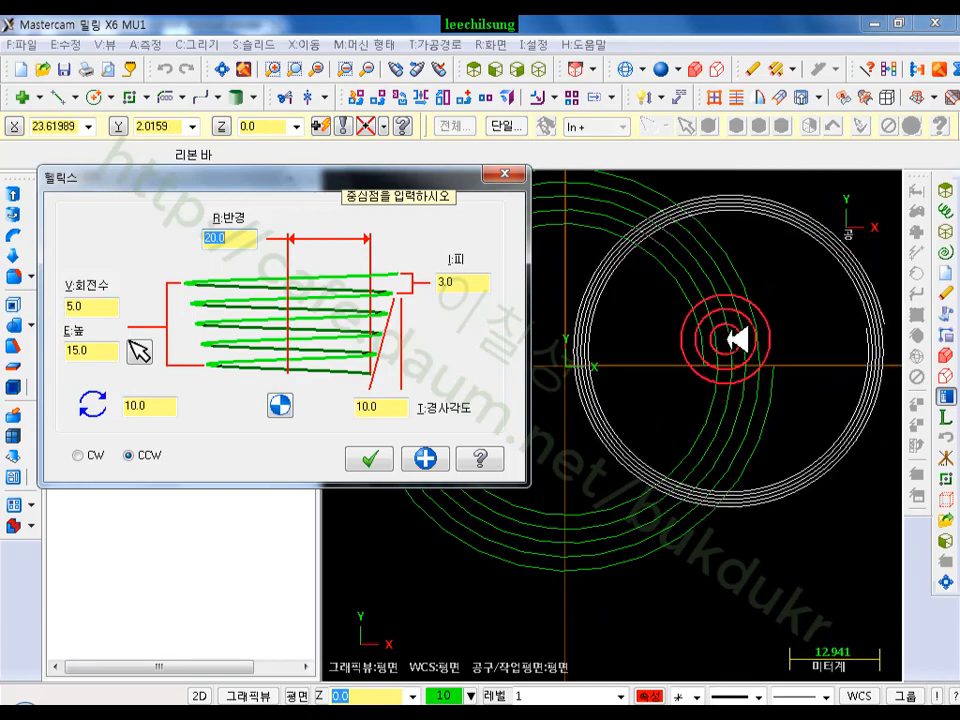
{"action": "scroll", "coordinate": [622, 326], "scroll_direction": "down", "scroll_amount": 3}
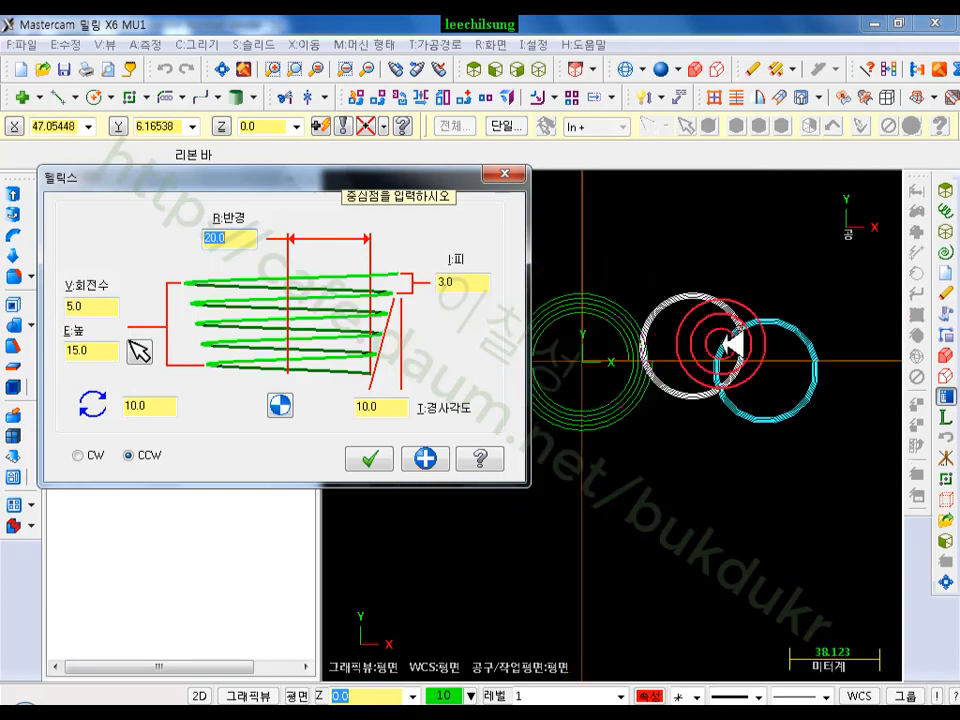
{"action": "scroll", "coordinate": [780, 375], "scroll_direction": "up", "scroll_amount": 2}
{"action": "scroll", "coordinate": [724, 450], "scroll_direction": "down", "scroll_amount": 2}
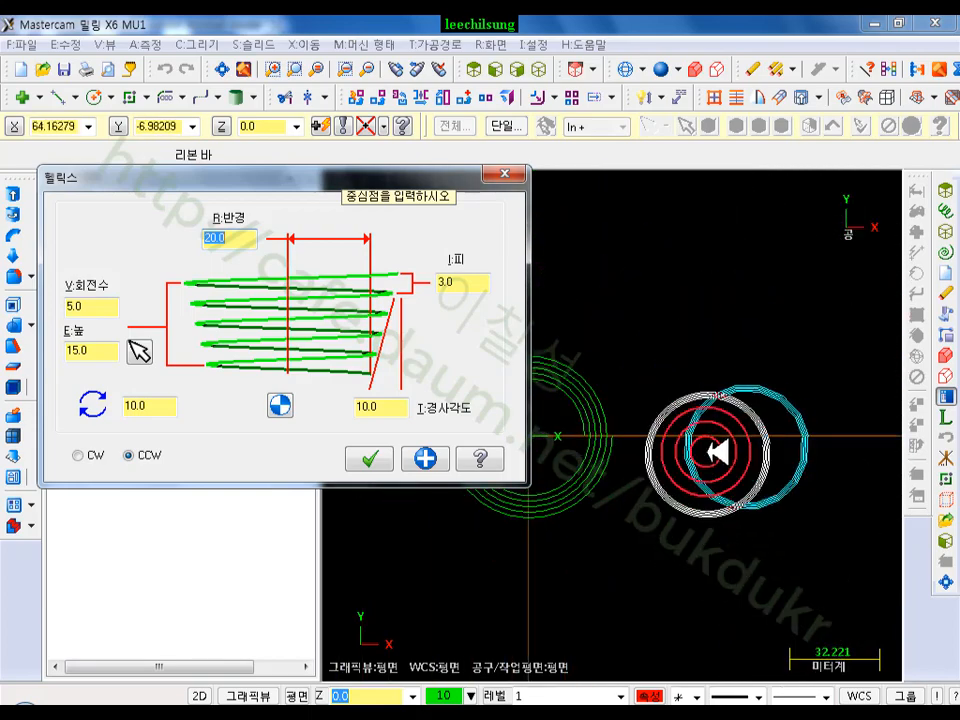
{"action": "middle_click_drag", "start_coordinate": [724, 450], "coordinate": [731, 361]}
{"action": "scroll", "coordinate": [838, 392], "scroll_direction": "down", "scroll_amount": 3}
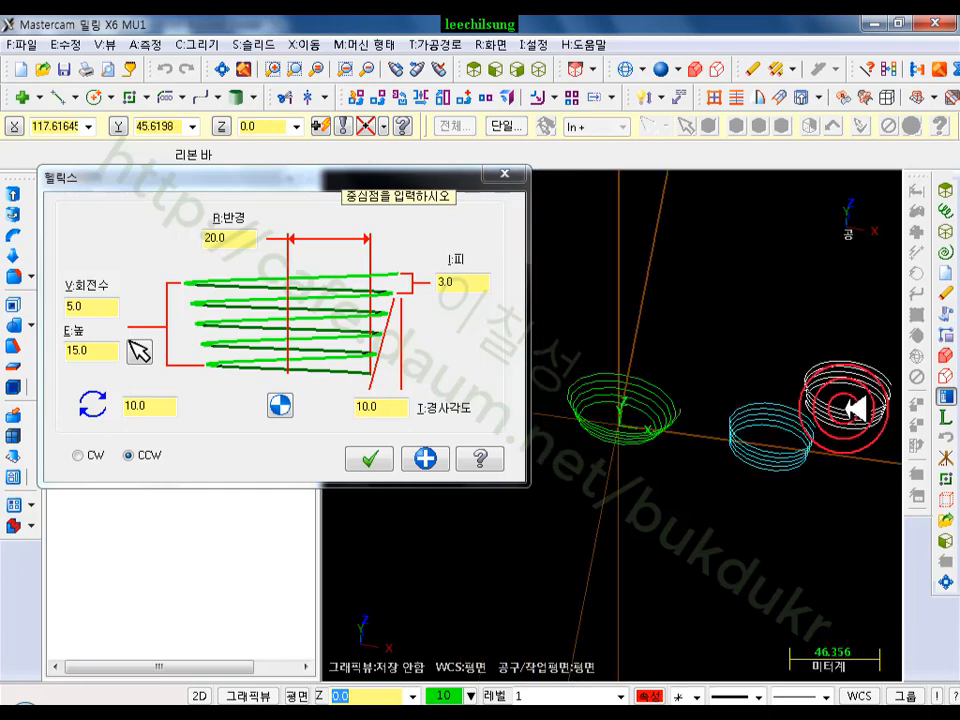
{"action": "scroll", "coordinate": [708, 460], "scroll_direction": "up", "scroll_amount": 1}
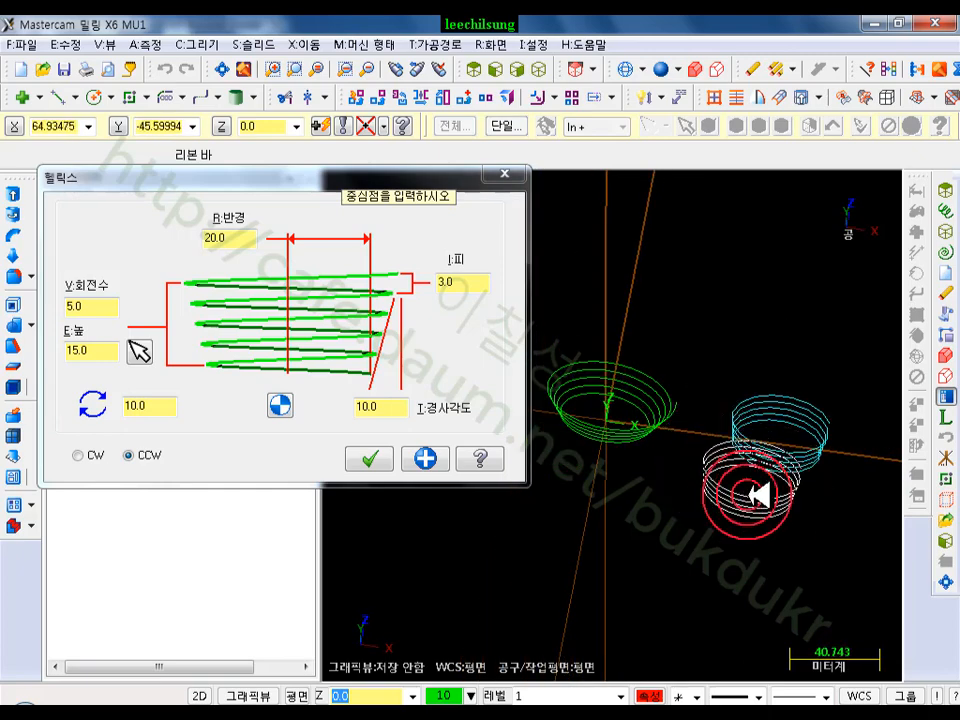
{"action": "scroll", "coordinate": [830, 492], "scroll_direction": "up", "scroll_amount": 2}
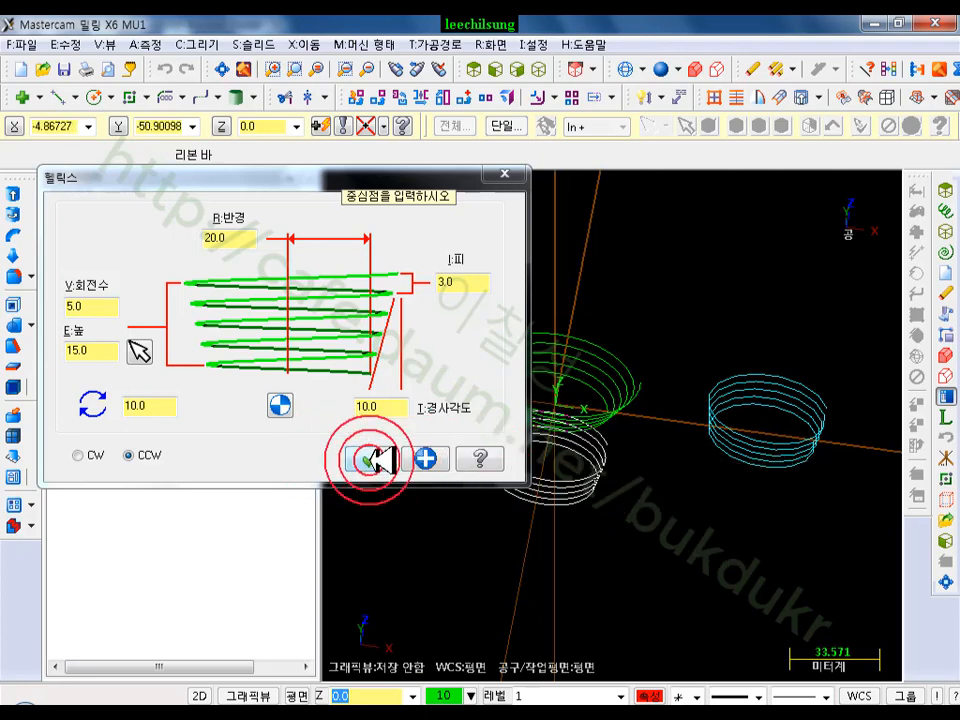
{"action": "left_click", "coordinate": [371, 459]}
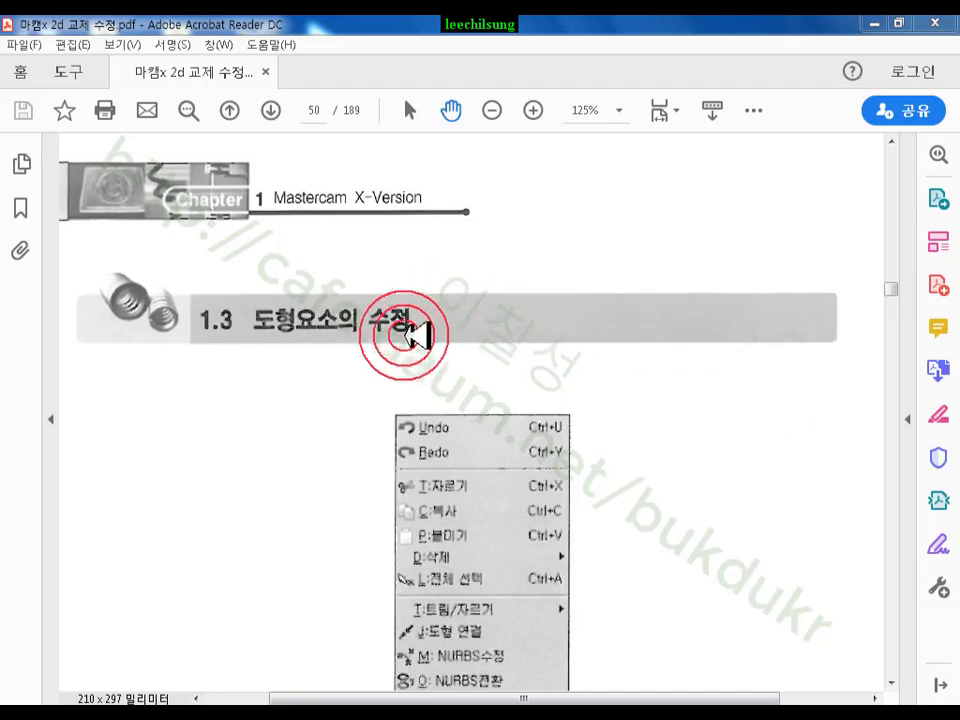
Read the textbook's geometry editing menu in section 1.3, then switch to Mastercam and start a new file without saving the helix drawing
{"action": "left_click_drag", "start_coordinate": [386, 422], "coordinate": [375, 273]}
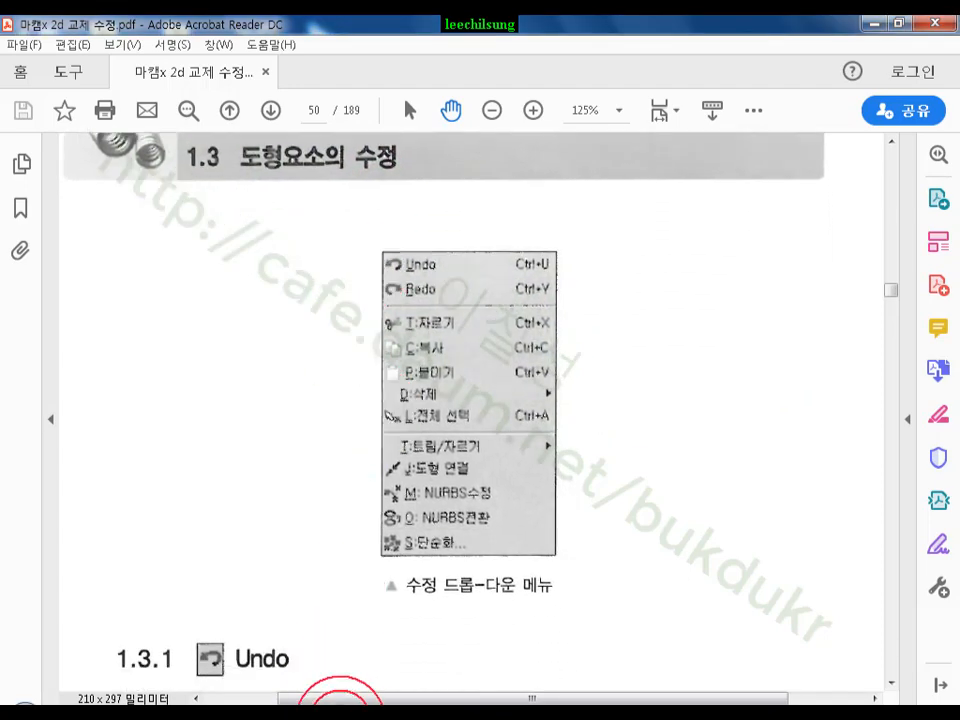
{"action": "left_click", "coordinate": [340, 705]}
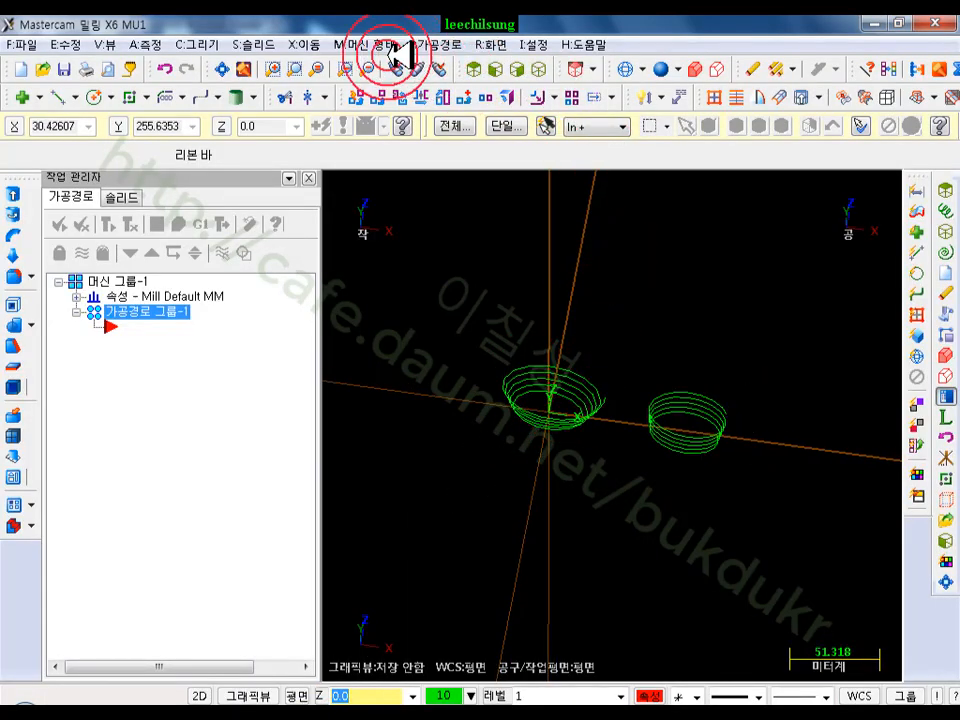
{"action": "left_click", "coordinate": [22, 70]}
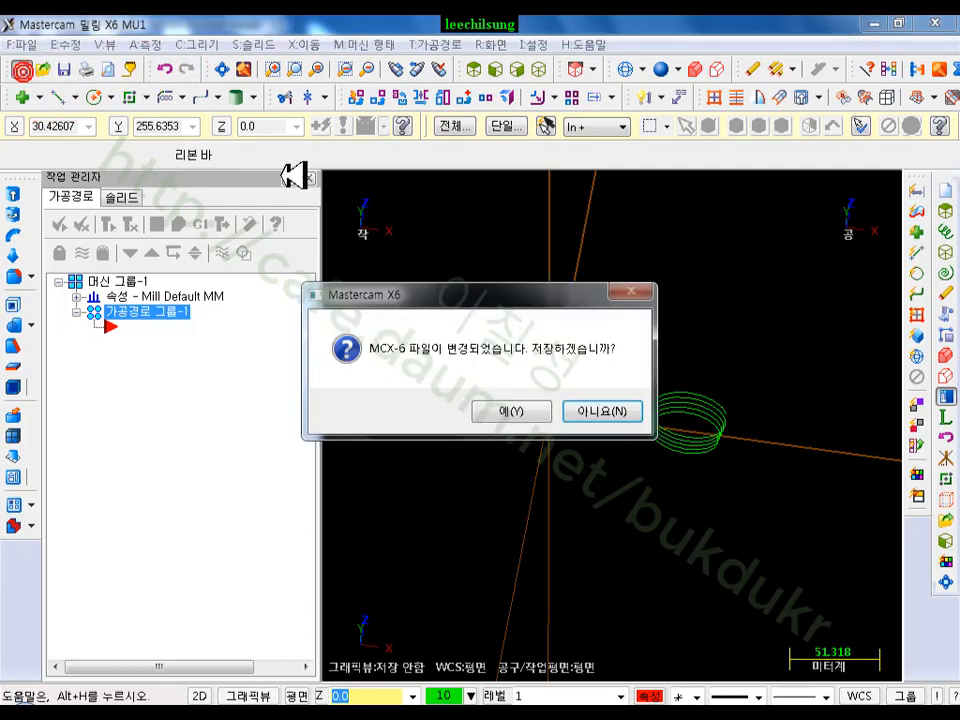
{"action": "left_click", "coordinate": [600, 411]}
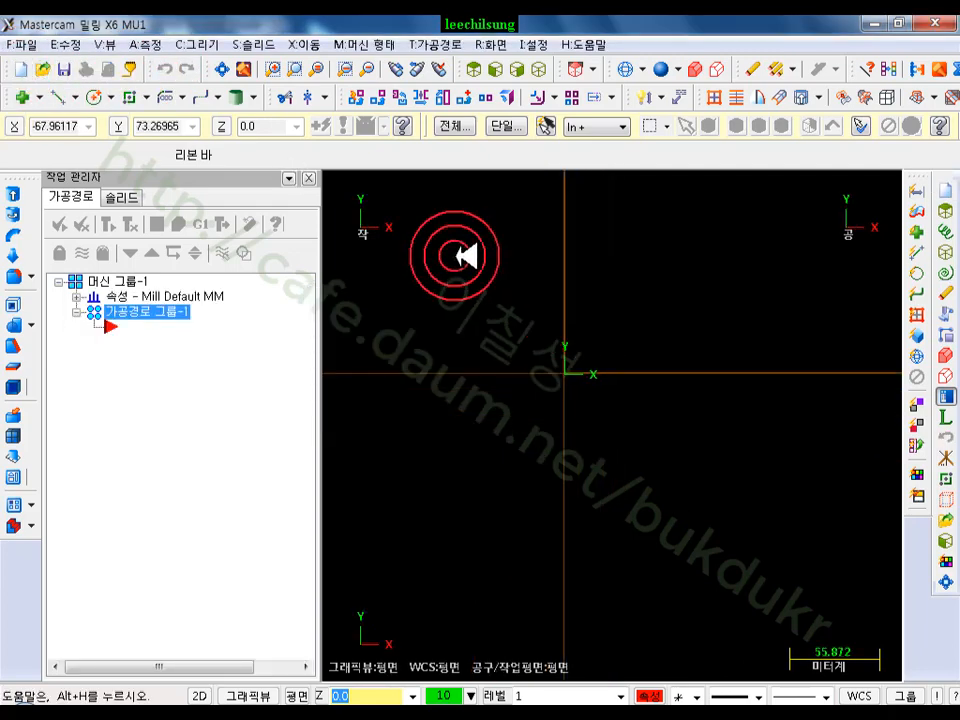
{"action": "left_click", "coordinate": [192, 44]}
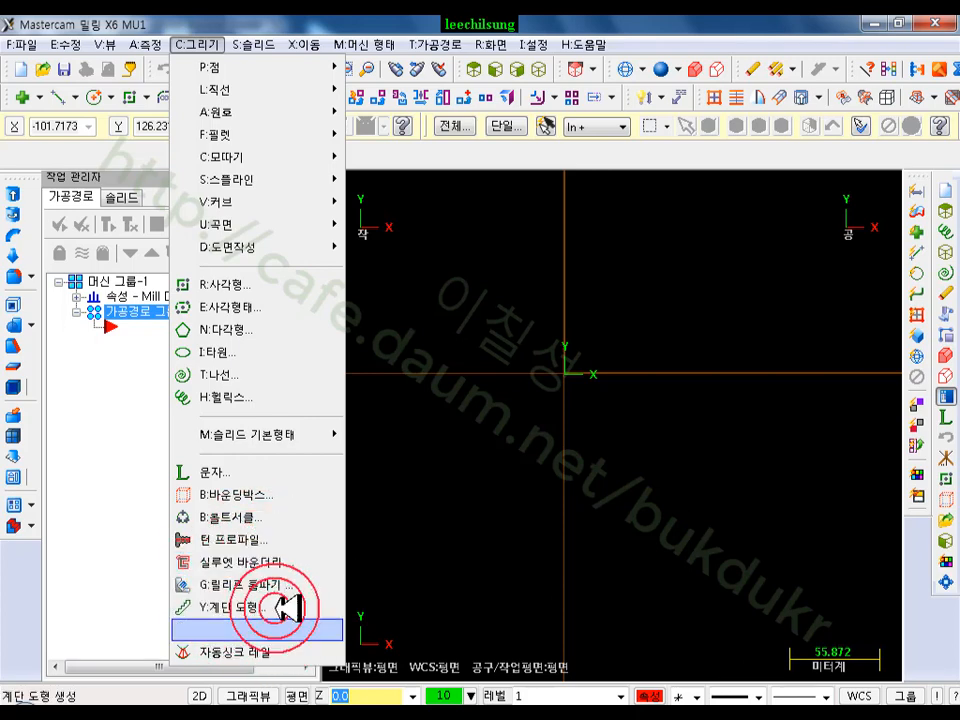
{"action": "left_click", "coordinate": [268, 541]}
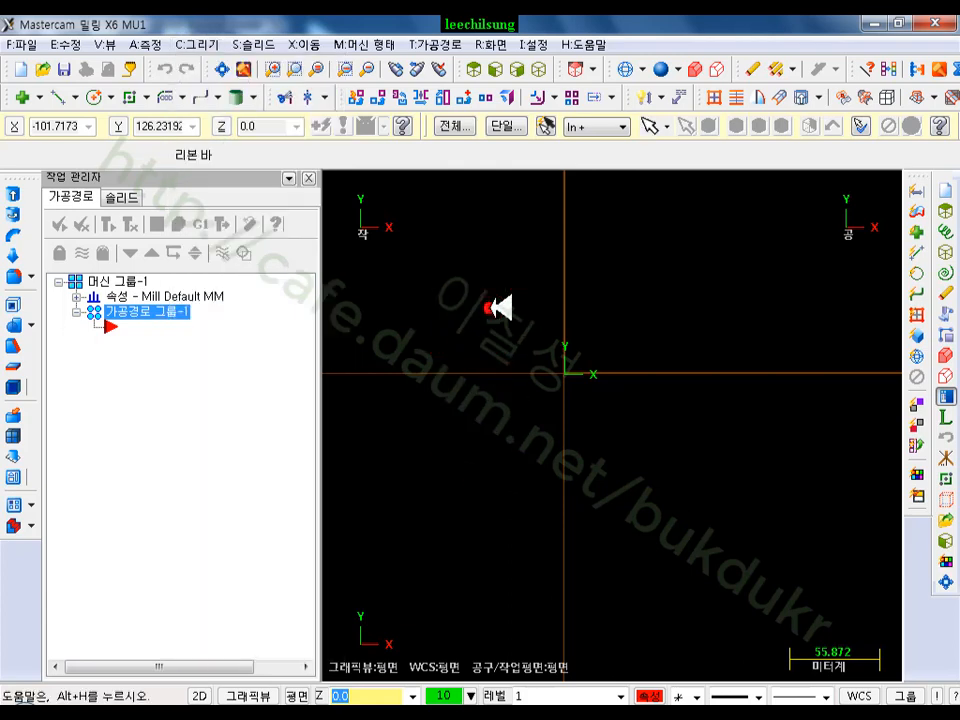
{"action": "scroll", "coordinate": [634, 369], "scroll_direction": "down", "scroll_amount": 1}
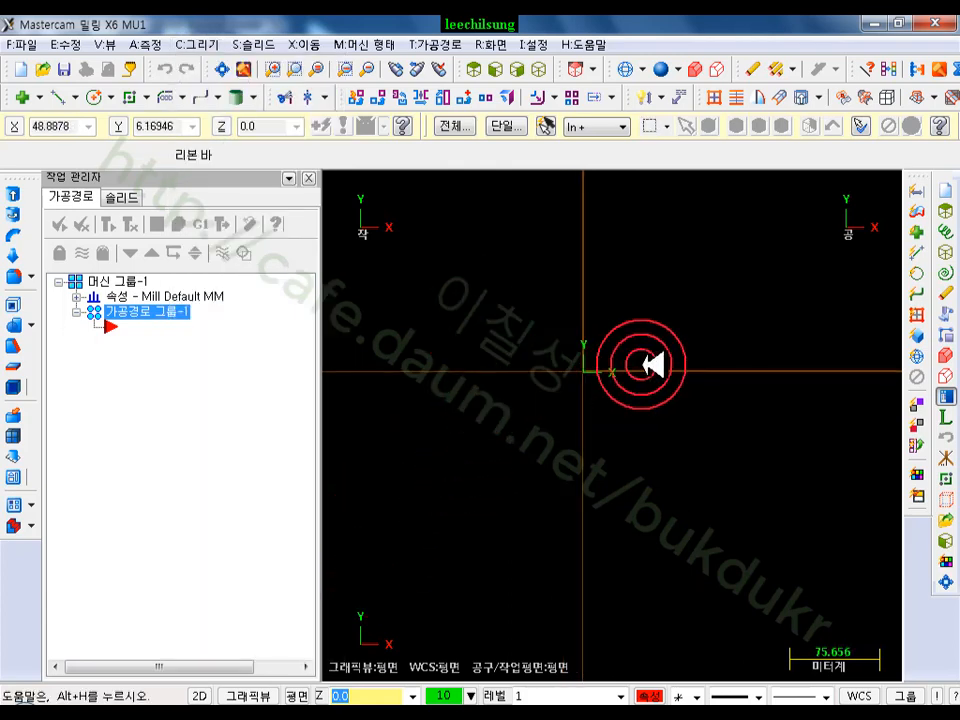
{"action": "left_click", "coordinate": [68, 45]}
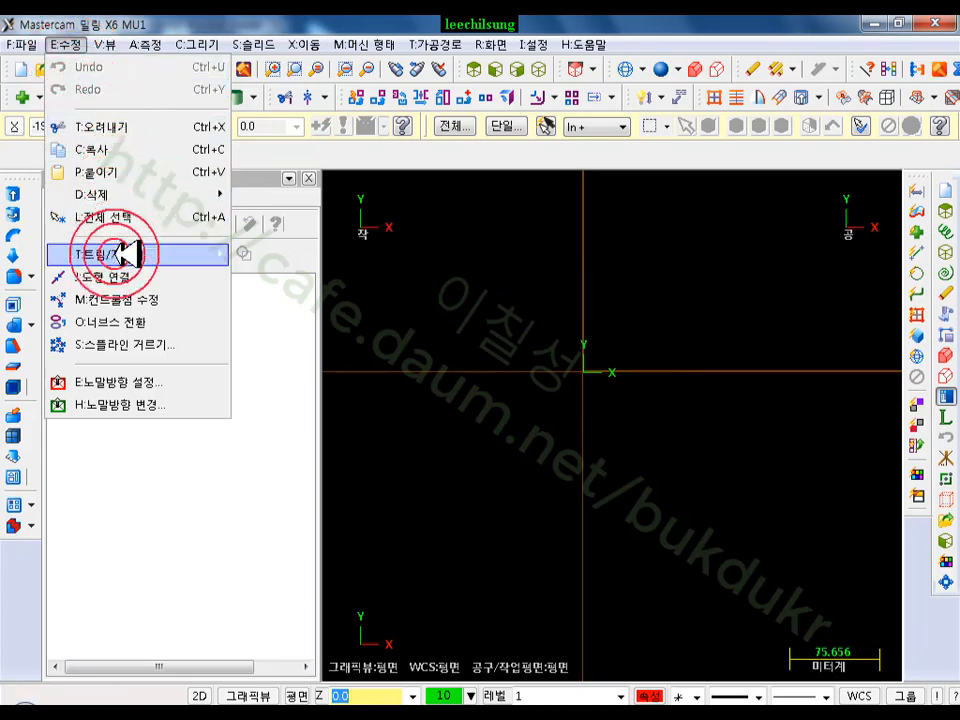
{"action": "mouse_move", "coordinate": [140, 257]}
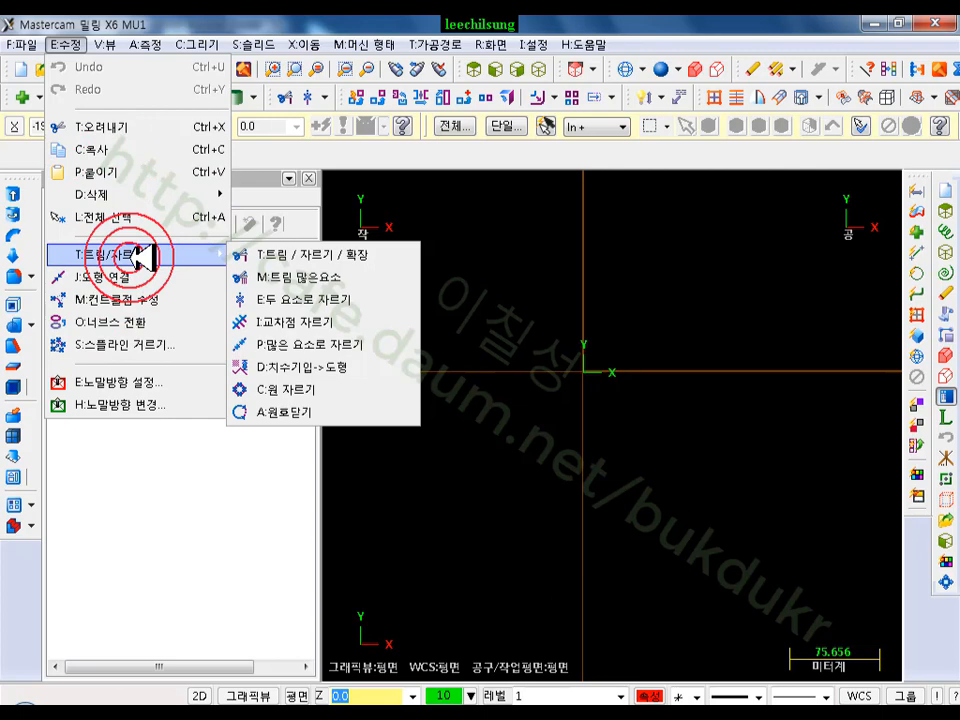
{"action": "left_click", "coordinate": [514, 330]}
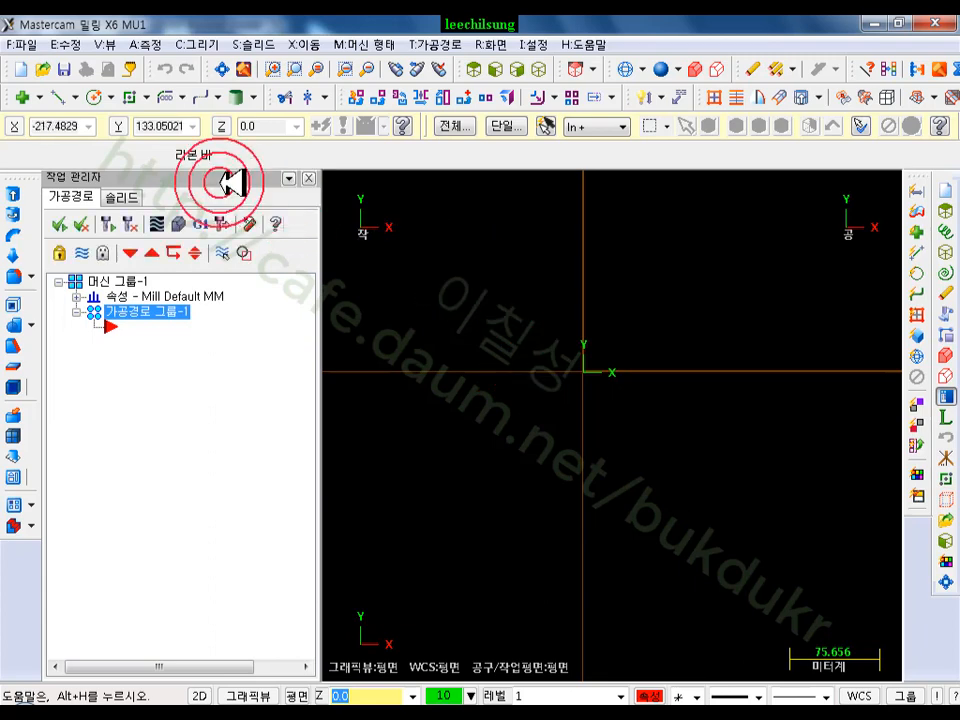
Draw a closed five-pointed star from connected multi-line segments around the origin, and finish the line command
{"action": "left_click", "coordinate": [130, 98]}
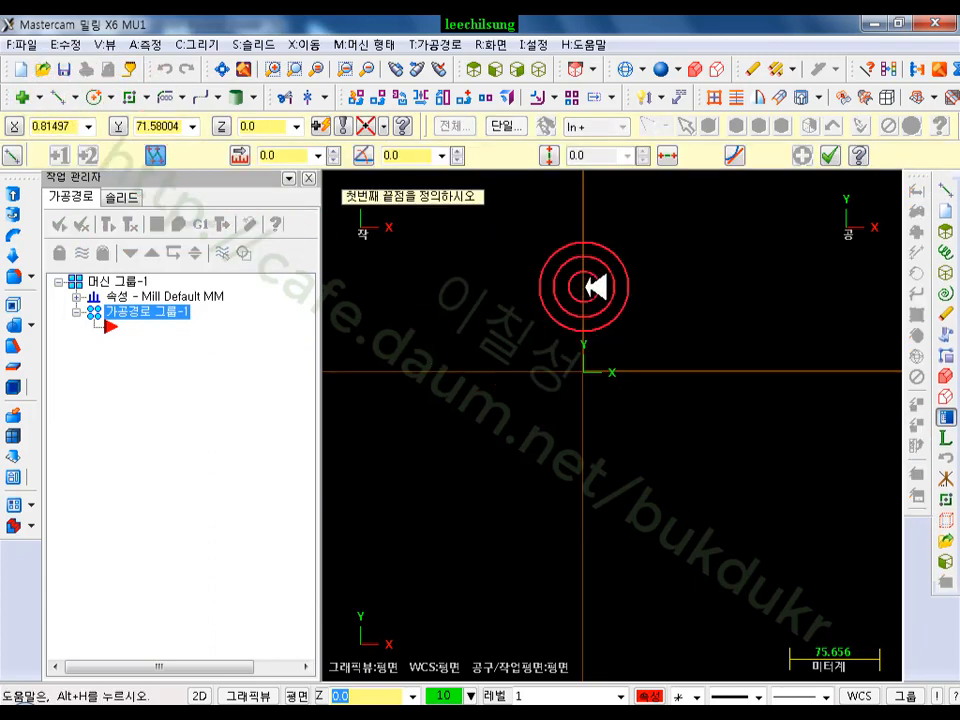
{"action": "left_click", "coordinate": [618, 238]}
{"action": "left_click", "coordinate": [446, 499]}
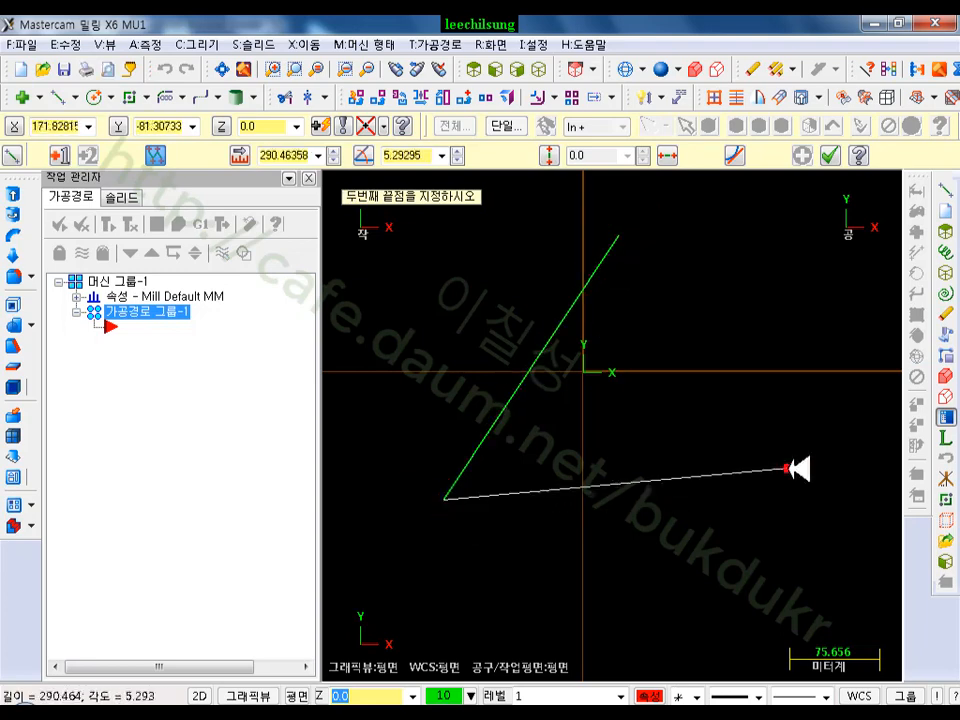
{"action": "left_click", "coordinate": [786, 467]}
{"action": "left_click", "coordinate": [480, 274]}
{"action": "left_click", "coordinate": [595, 568]}
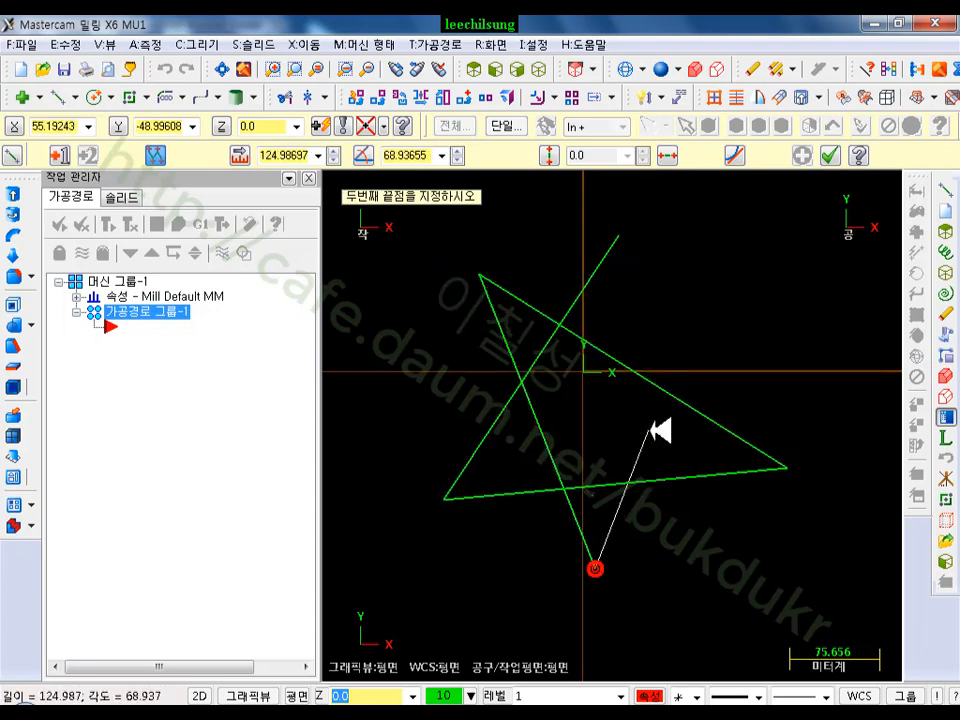
{"action": "left_click", "coordinate": [618, 238]}
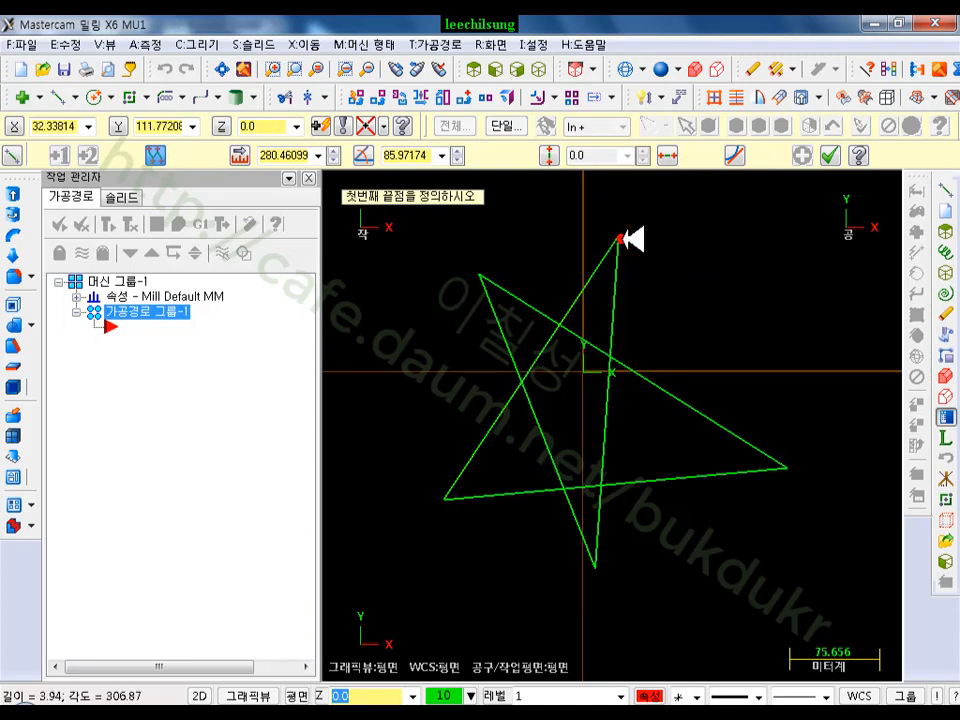
{"action": "left_click", "coordinate": [829, 155]}
{"action": "scroll", "coordinate": [574, 394], "scroll_direction": "up", "scroll_amount": 1}
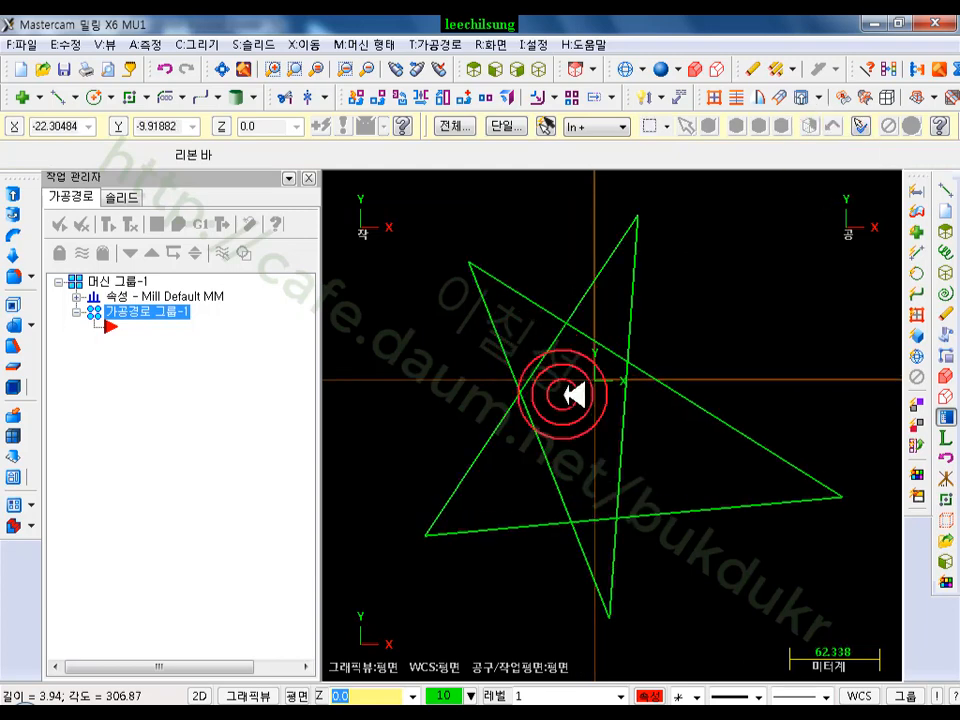
{"action": "scroll", "coordinate": [621, 557], "scroll_direction": "up", "scroll_amount": 1}
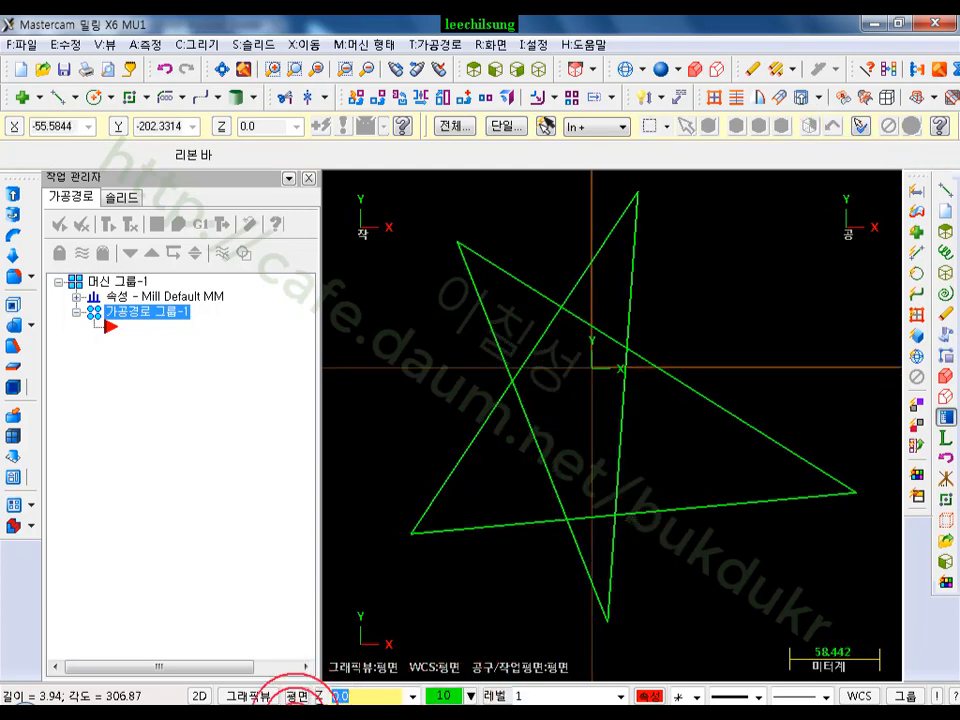
Mark the star's five inner segments with the on-screen pen, and close the annotation overlay
{"action": "left_click", "coordinate": [553, 341]}
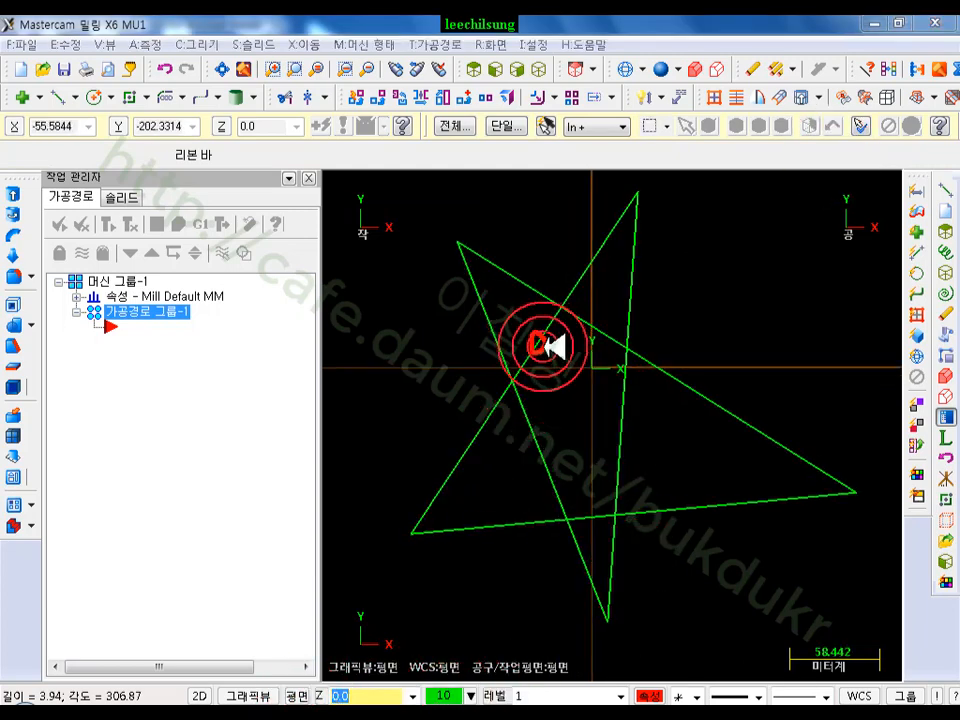
{"action": "left_click", "coordinate": [601, 330]}
{"action": "left_click", "coordinate": [632, 408]}
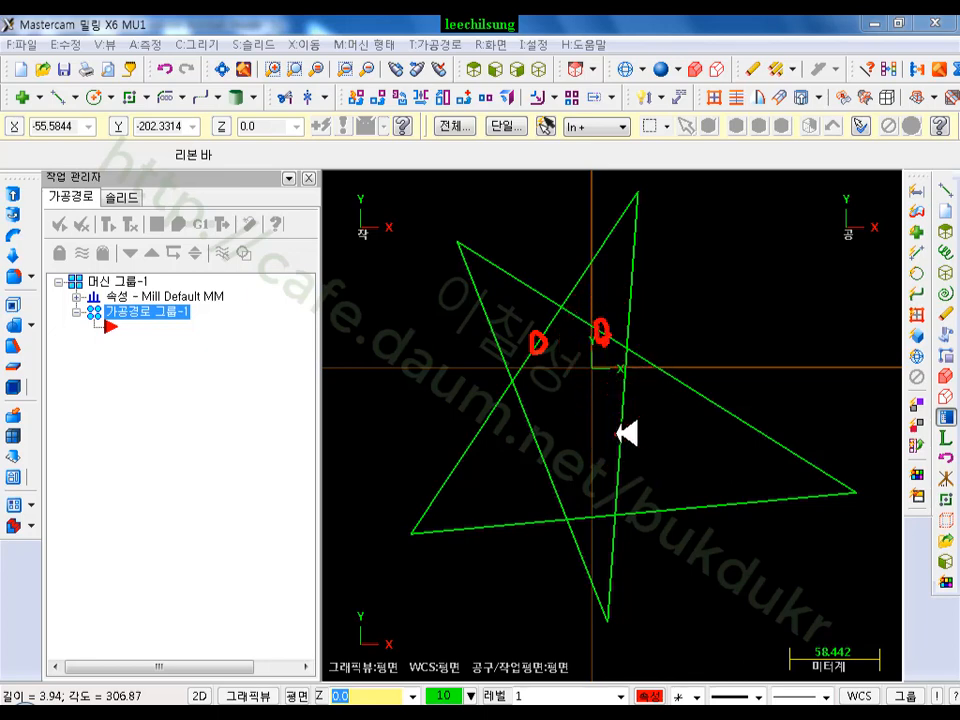
{"action": "left_click", "coordinate": [624, 428]}
{"action": "left_click", "coordinate": [528, 455]}
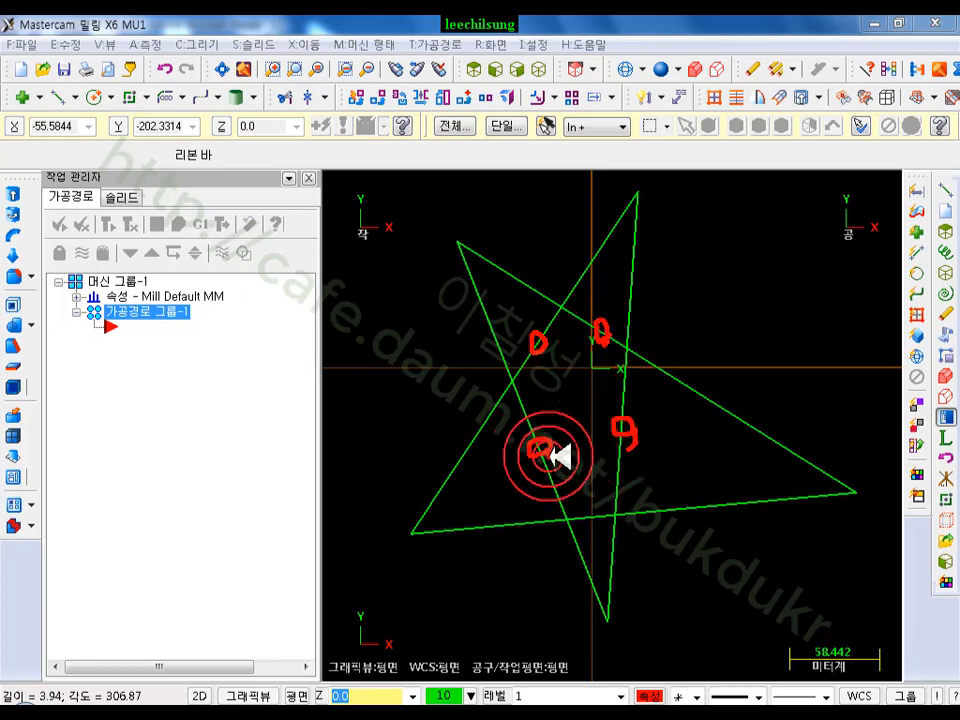
{"action": "left_click", "coordinate": [598, 531]}
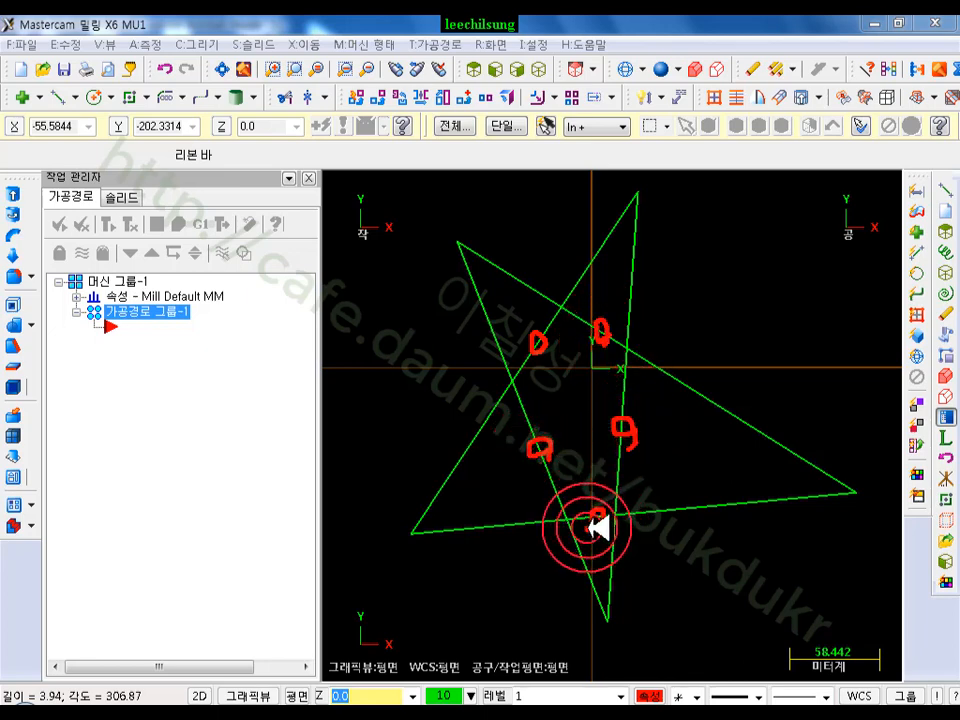
{"action": "left_click", "coordinate": [840, 357]}
{"action": "right_click", "coordinate": [750, 261]}
{"action": "left_click", "coordinate": [782, 465]}
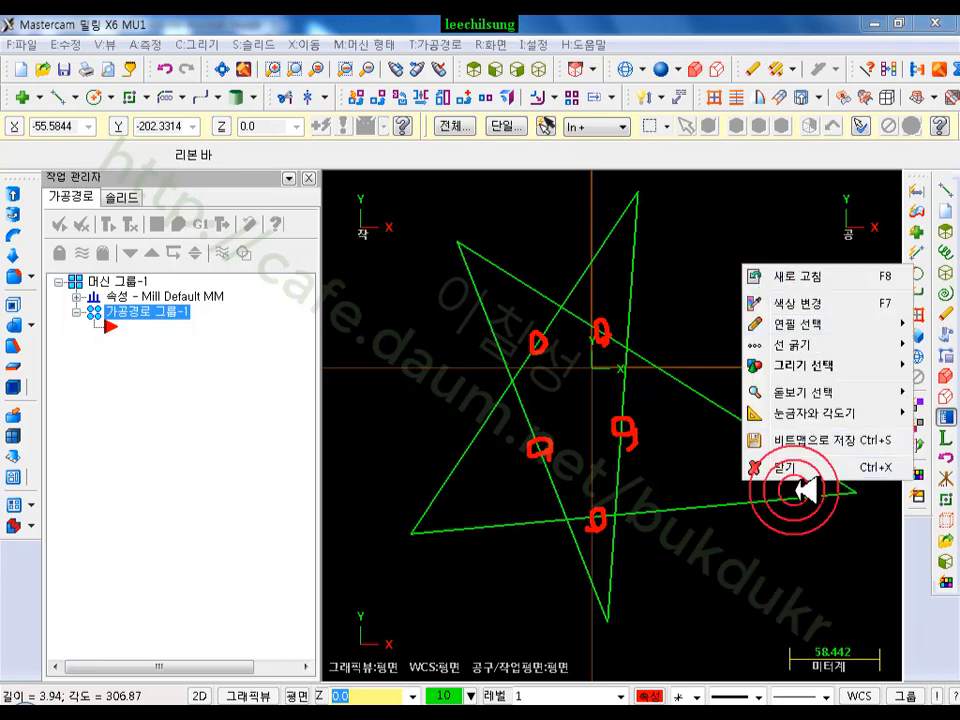
Remove the star's five inner segments with Trim/Break/Extend in divide mode, leaving only the outer outline
{"action": "left_click", "coordinate": [410, 97]}
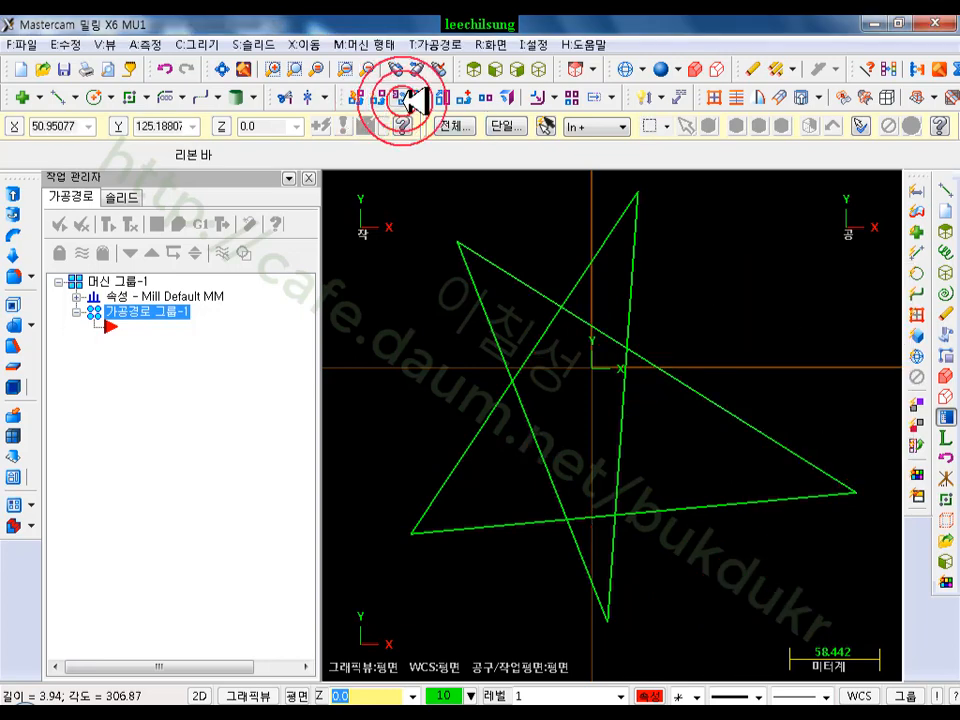
{"action": "left_click", "coordinate": [295, 97]}
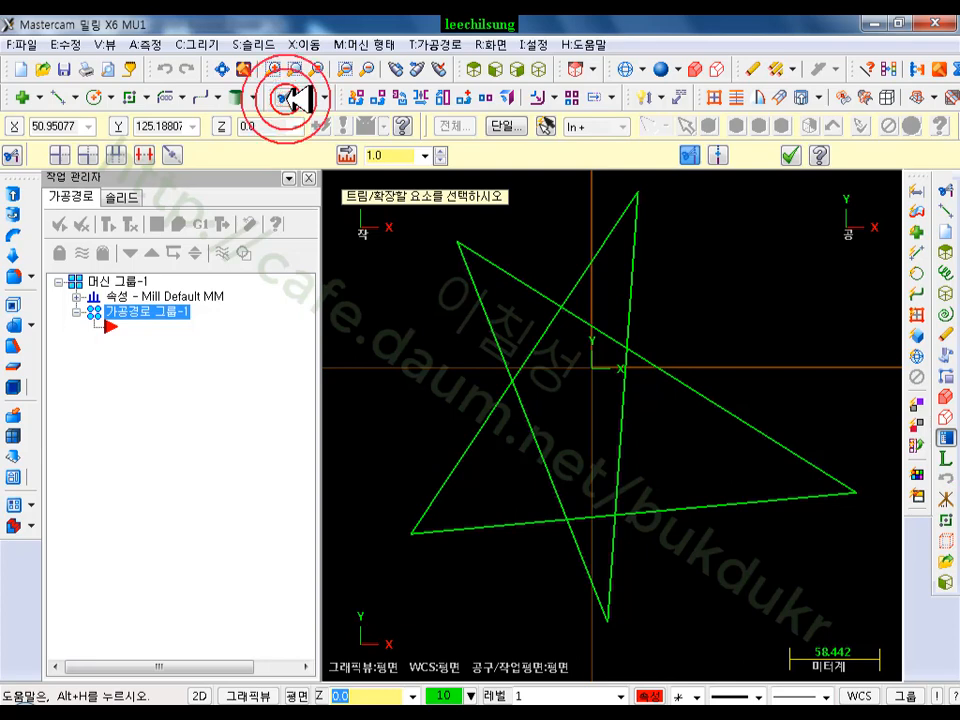
{"action": "left_click", "coordinate": [576, 285]}
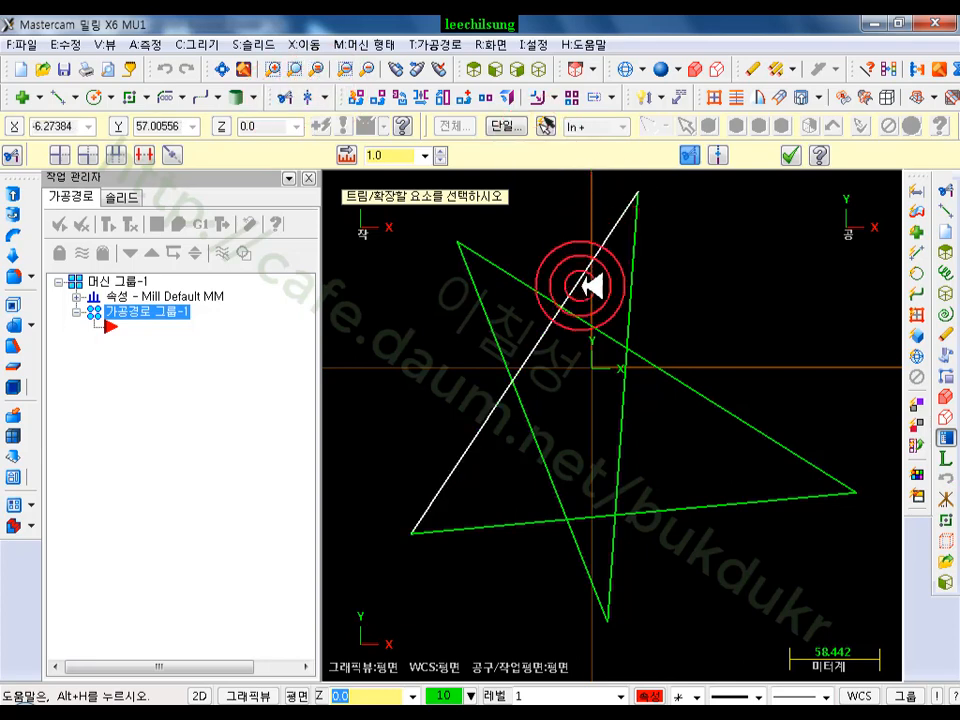
{"action": "left_click", "coordinate": [523, 347]}
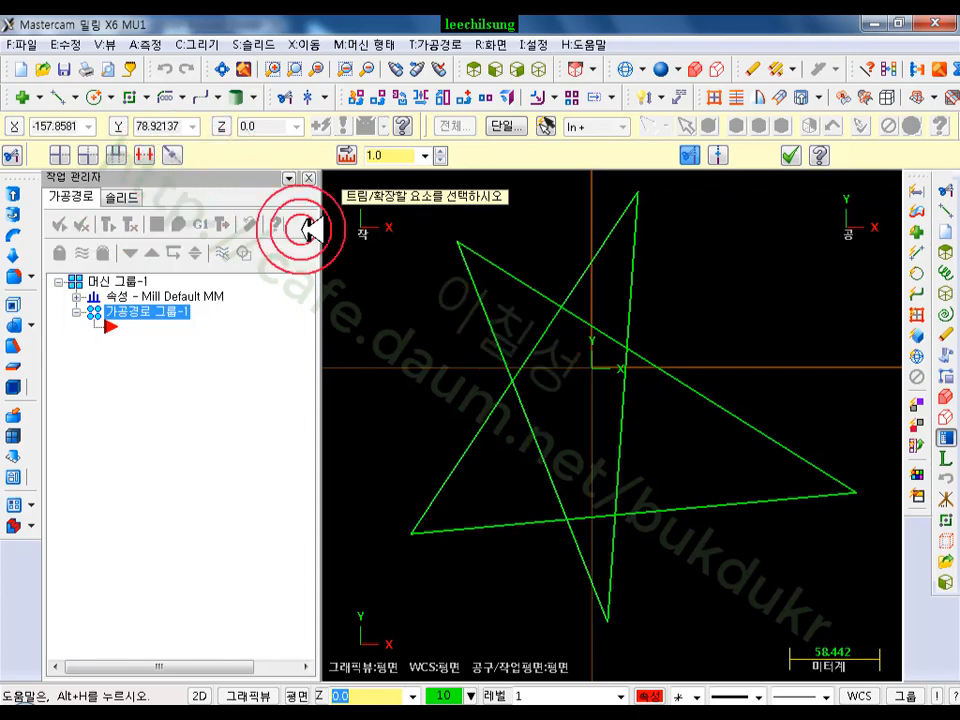
{"action": "left_click", "coordinate": [148, 153]}
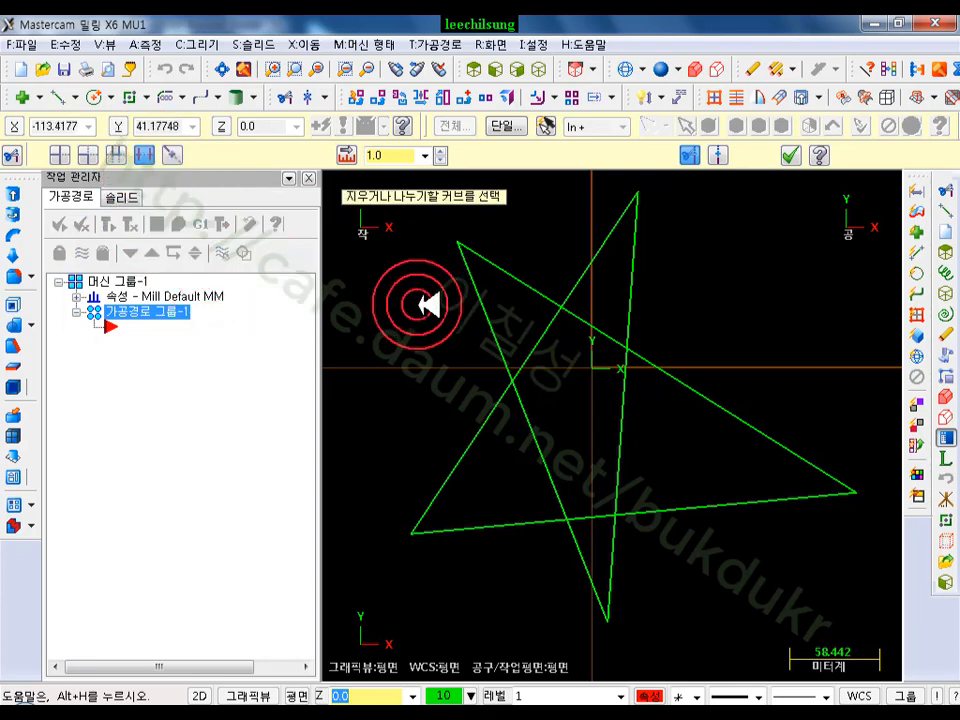
{"action": "left_click", "coordinate": [551, 351]}
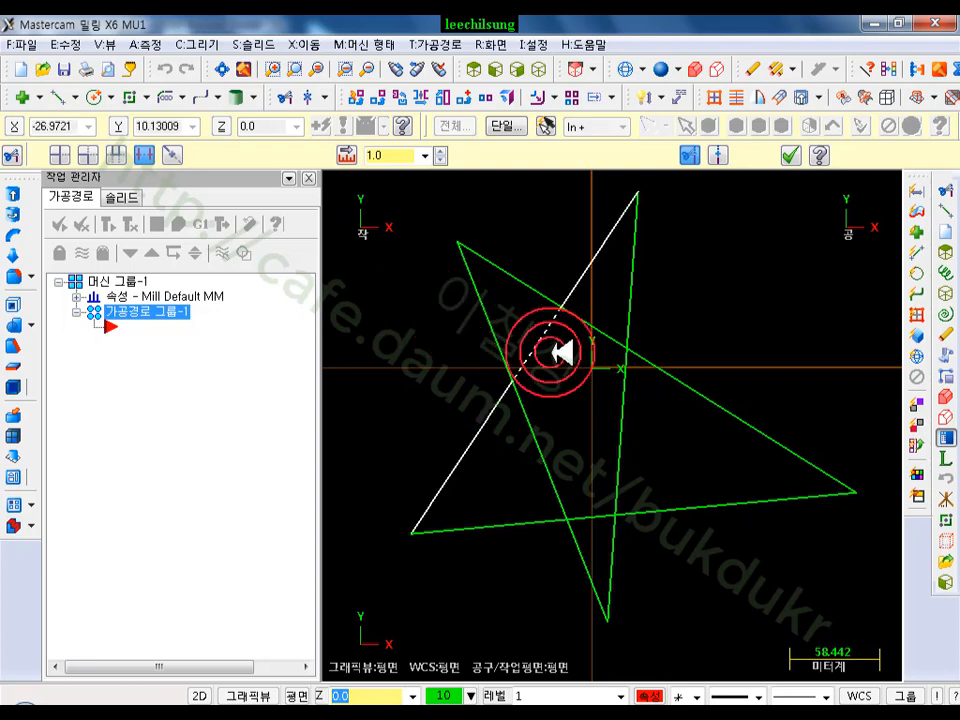
{"action": "left_click", "coordinate": [551, 352]}
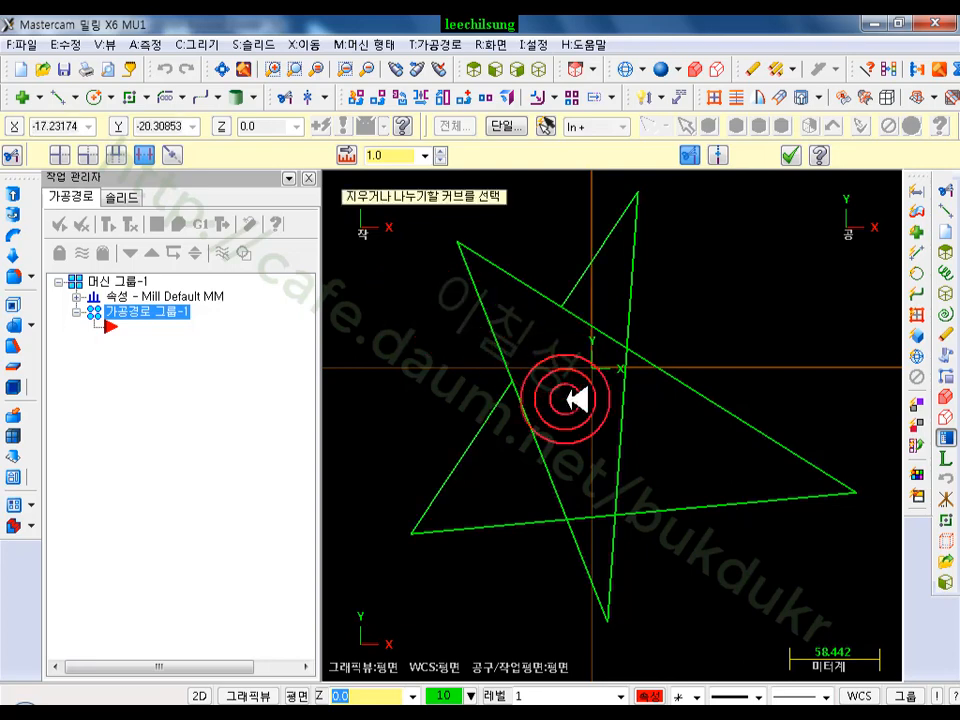
{"action": "left_click", "coordinate": [545, 423]}
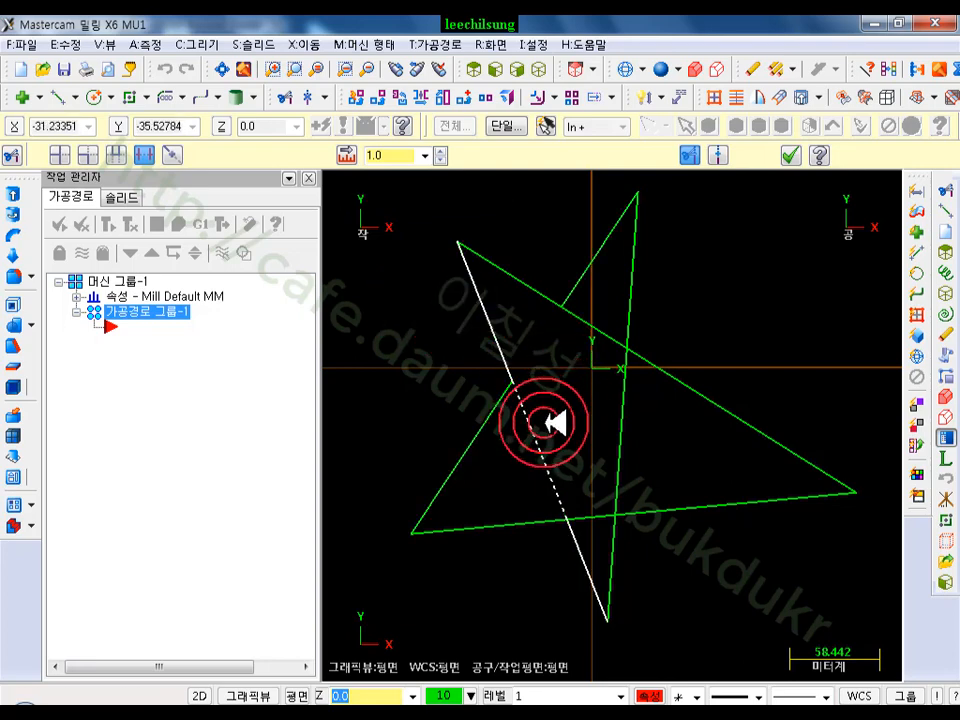
{"action": "left_click", "coordinate": [578, 324]}
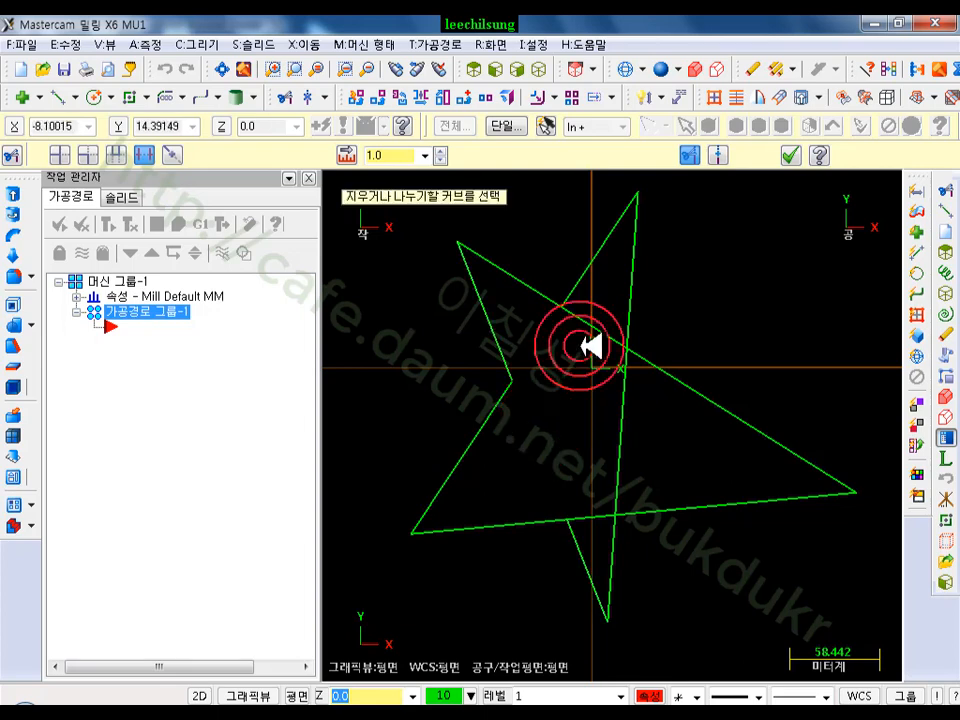
{"action": "left_click", "coordinate": [611, 407]}
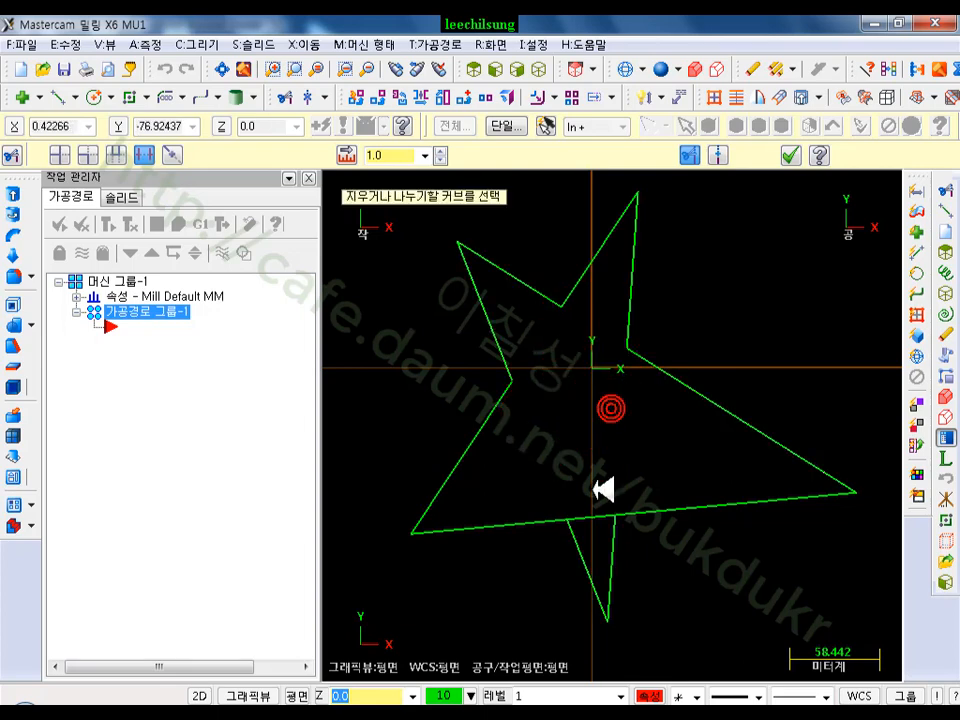
{"action": "left_click", "coordinate": [590, 508]}
{"action": "left_click", "coordinate": [791, 341]}
{"action": "scroll", "coordinate": [805, 335], "scroll_direction": "down", "scroll_amount": 1}
{"action": "scroll", "coordinate": [821, 315], "scroll_direction": "up", "scroll_amount": 1}
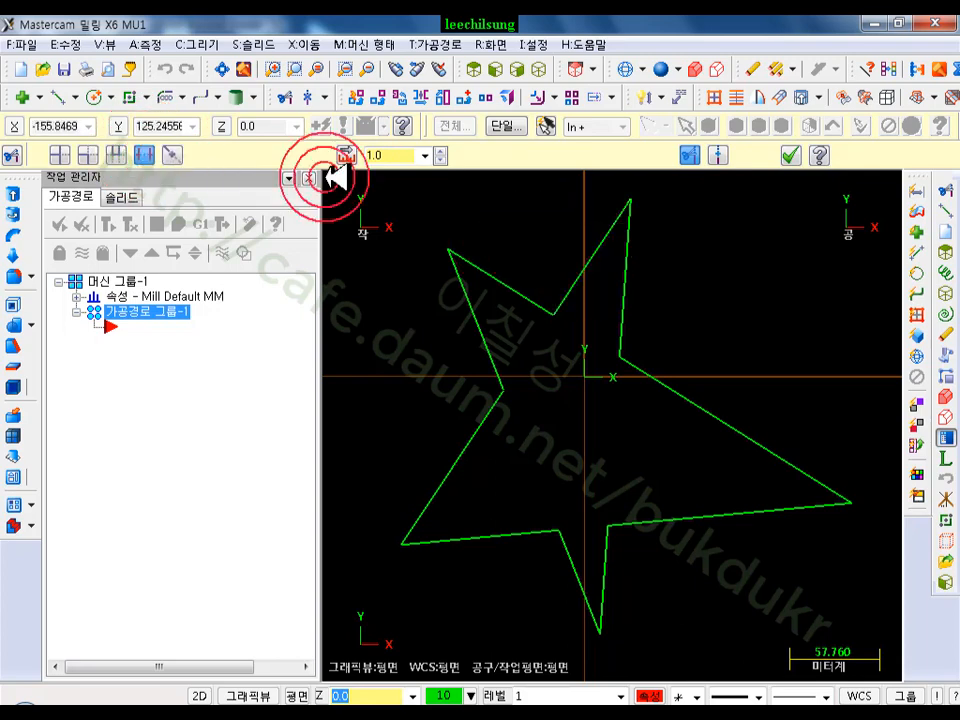
Extend the top arm's left edge to the upper-left arm's lower edge with Trim/Break/Extend in one-entity mode
{"action": "left_click", "coordinate": [62, 155]}
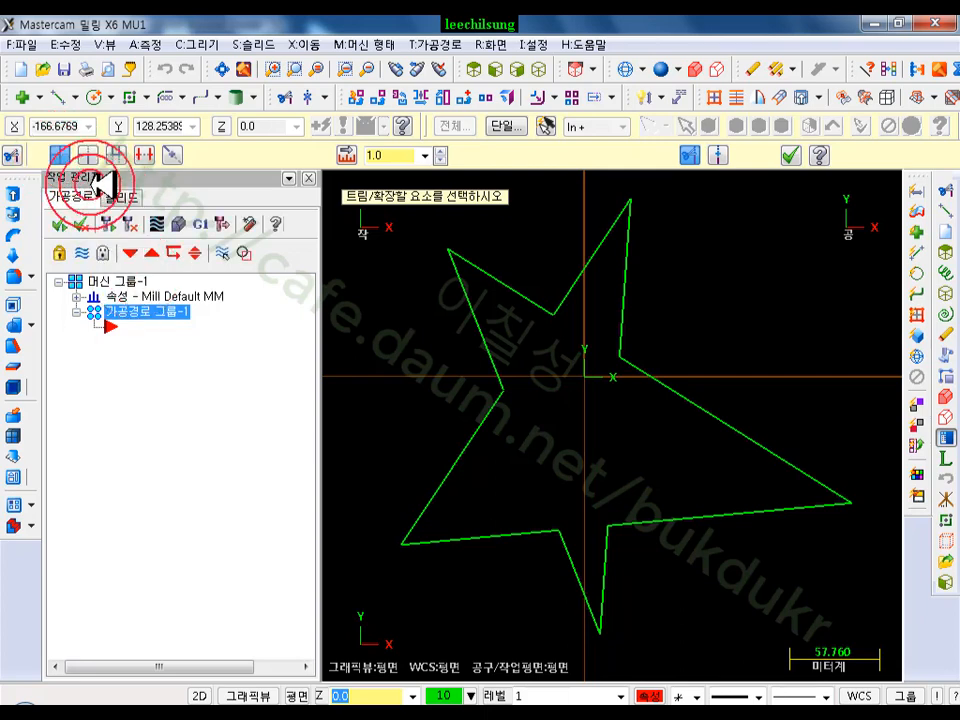
{"action": "left_click", "coordinate": [597, 263]}
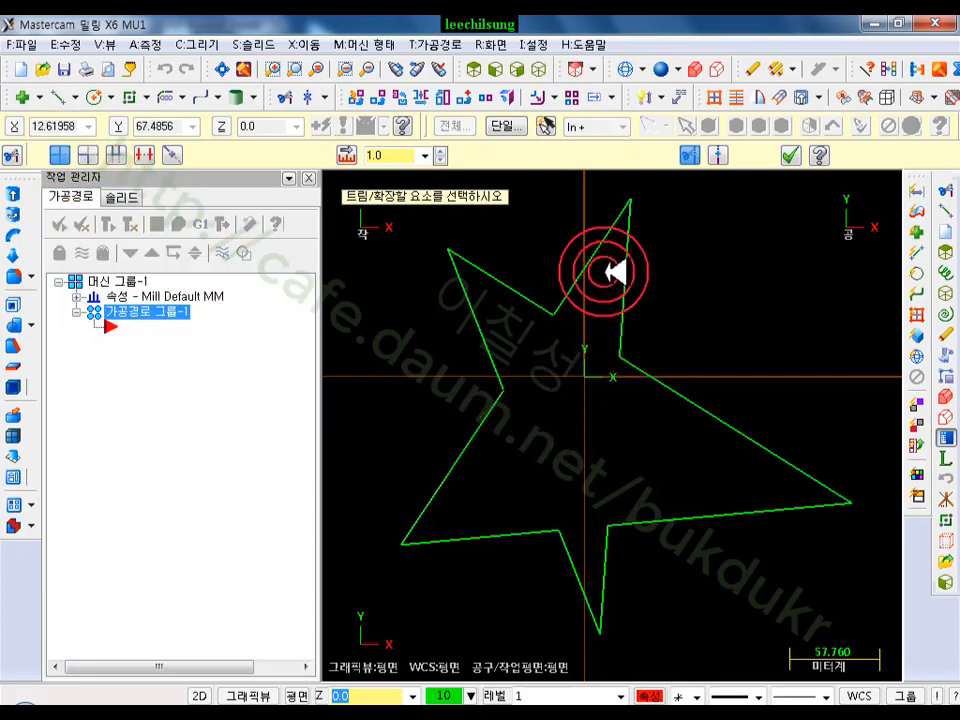
{"action": "left_click", "coordinate": [590, 405]}
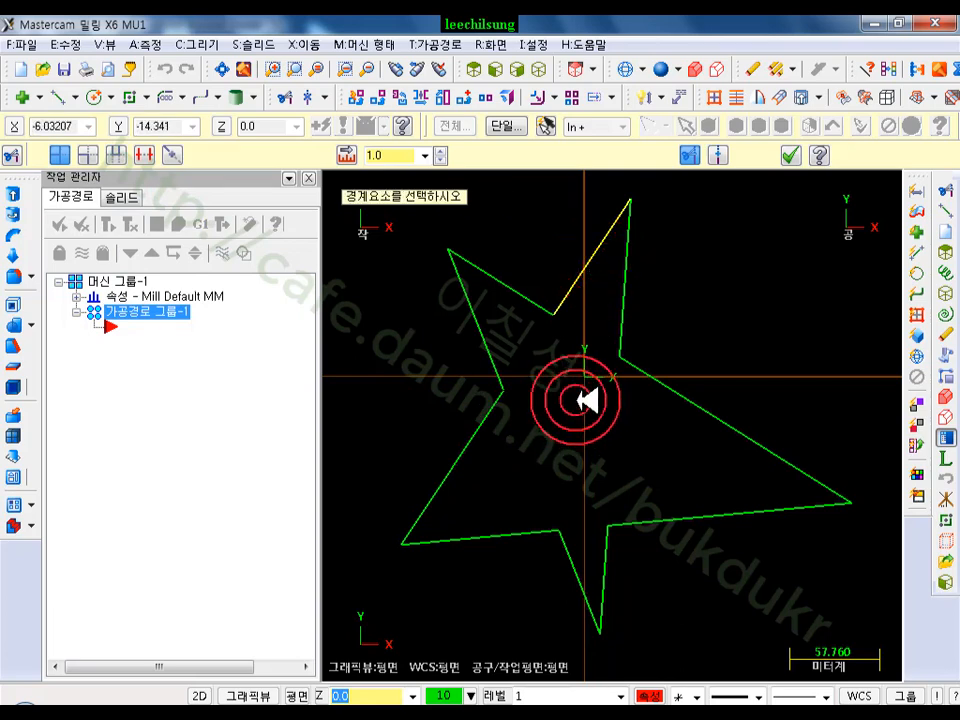
{"action": "left_click", "coordinate": [486, 346]}
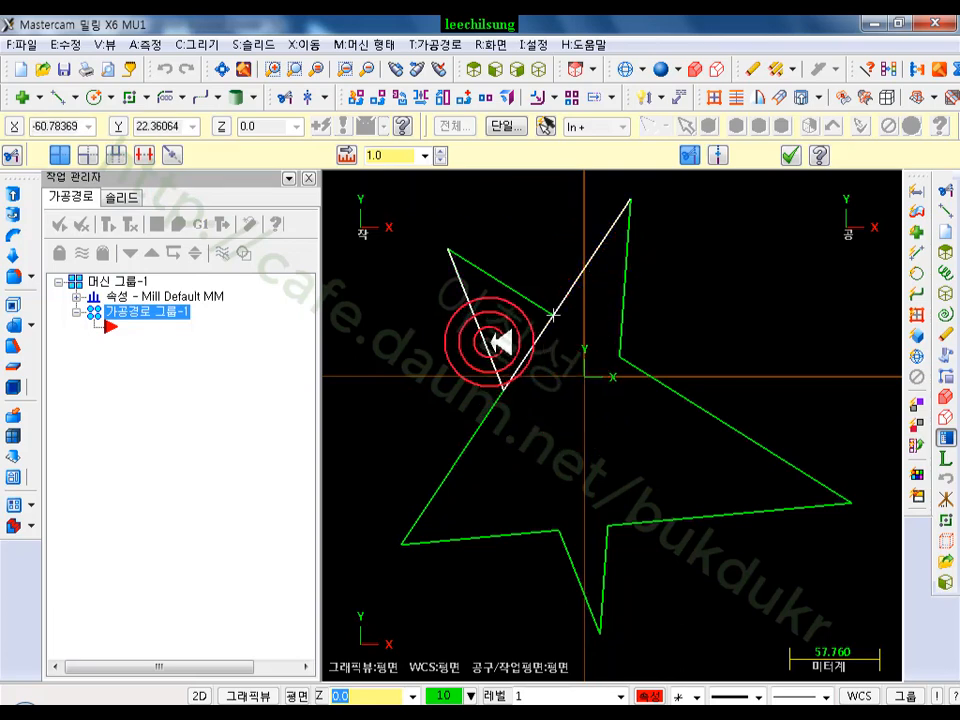
{"action": "left_click", "coordinate": [603, 283]}
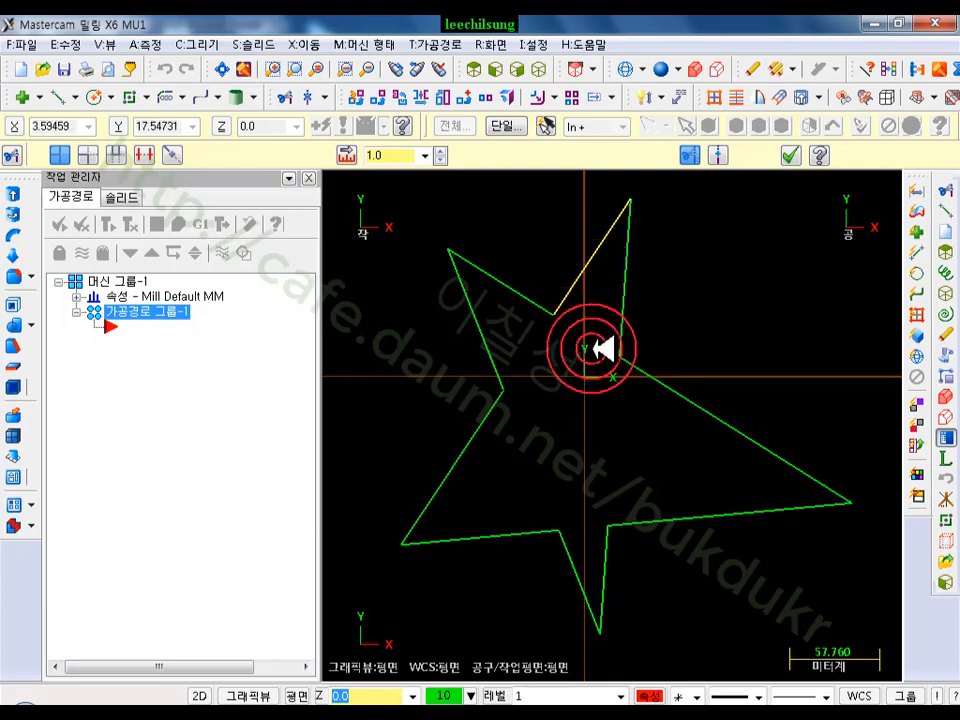
{"action": "left_click", "coordinate": [490, 317]}
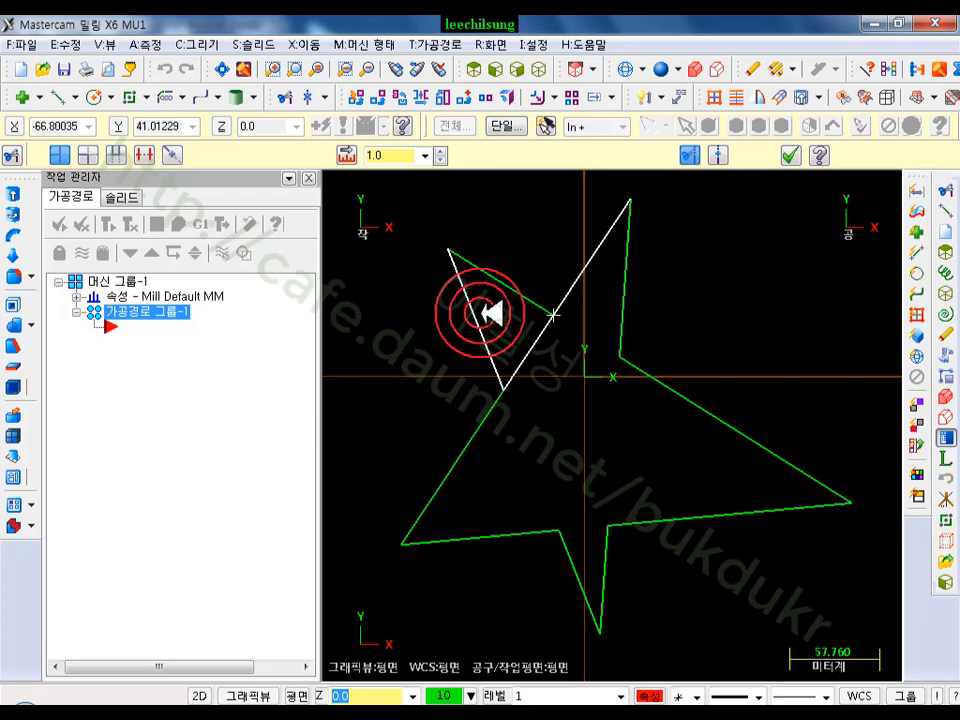
Trim the top arm's left edge back to its inner corner, using the upper-left arm's upper edge as the boundary
{"action": "scroll", "coordinate": [690, 492], "scroll_direction": "down", "scroll_amount": 1}
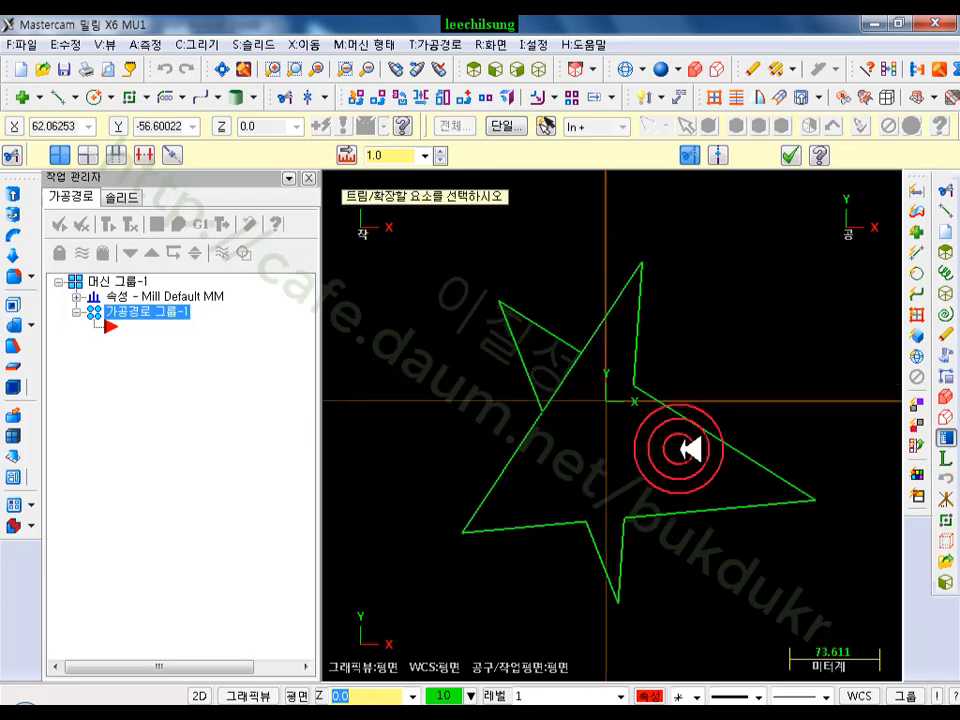
{"action": "scroll", "coordinate": [604, 311], "scroll_direction": "up", "scroll_amount": 1}
{"action": "scroll", "coordinate": [551, 285], "scroll_direction": "up", "scroll_amount": 1}
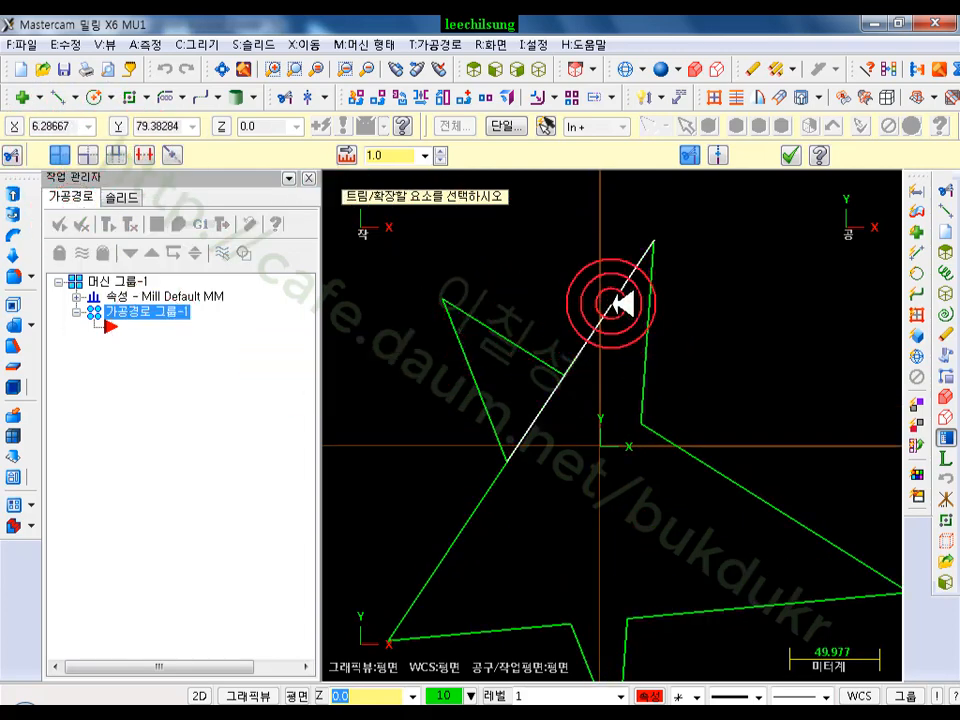
{"action": "left_click", "coordinate": [612, 303]}
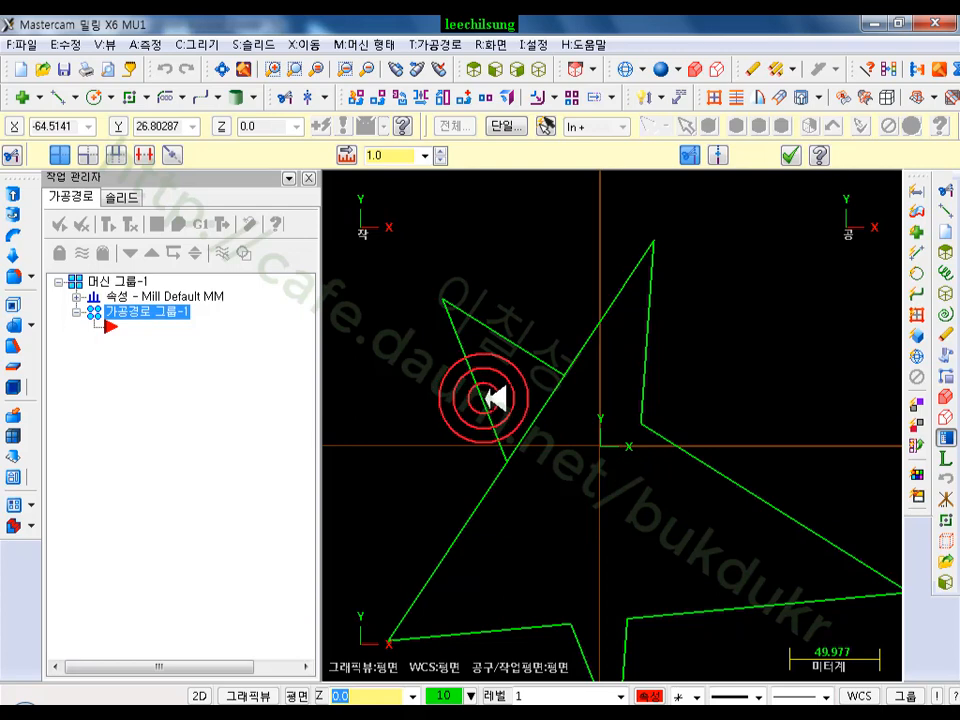
{"action": "left_click", "coordinate": [525, 347]}
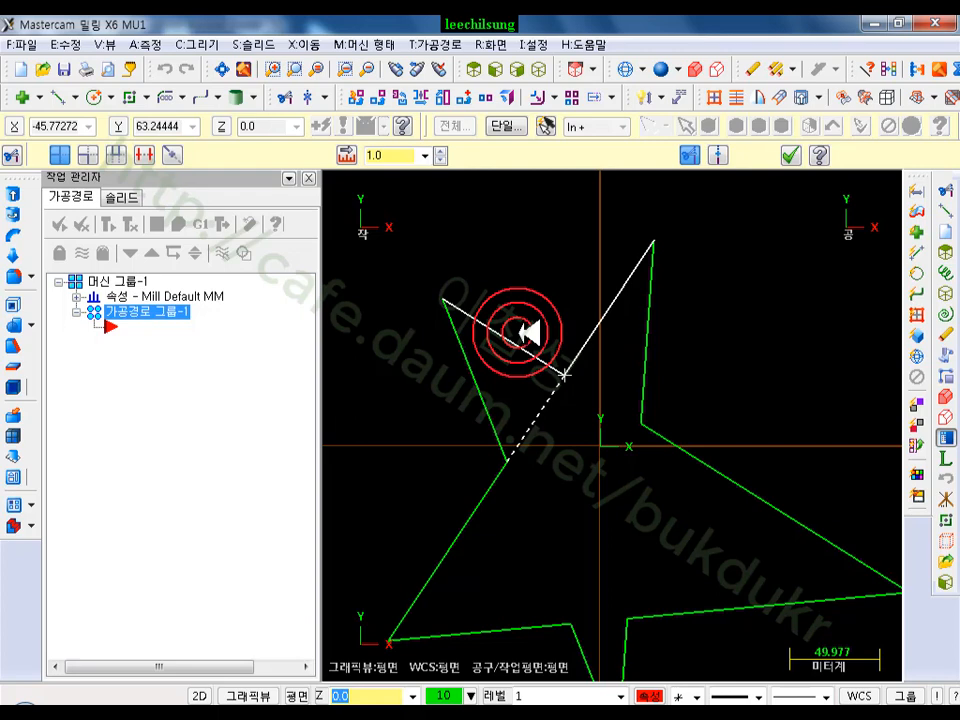
{"action": "left_click", "coordinate": [525, 334]}
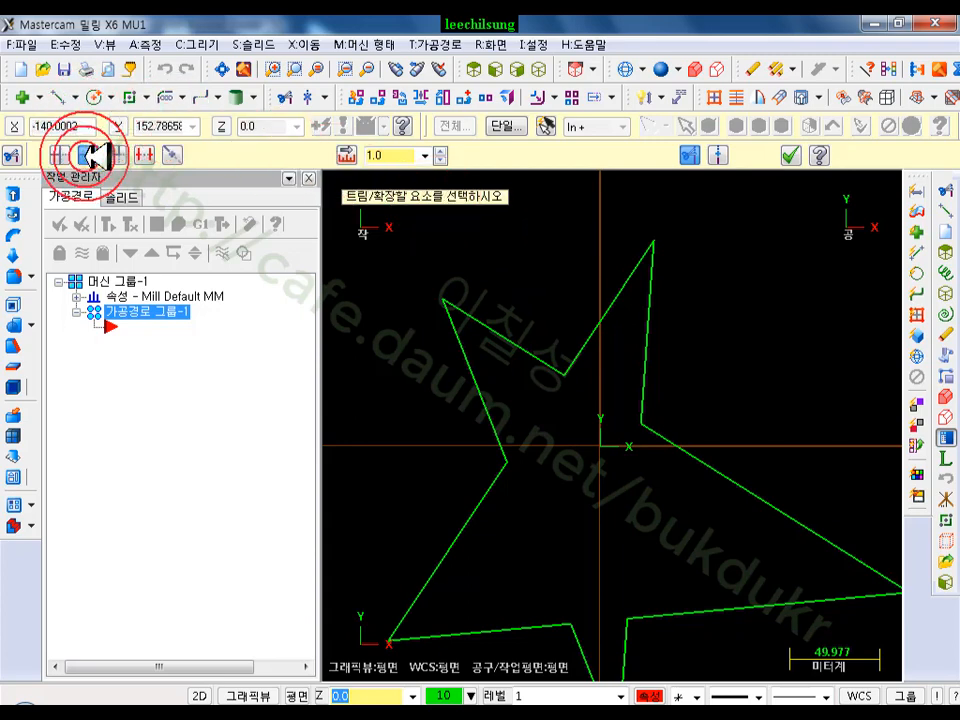
In two-entity mode, extend the top arm's right edge and the lower-left arm's bottom edge until they meet
{"action": "scroll", "coordinate": [725, 283], "scroll_direction": "down", "scroll_amount": 1}
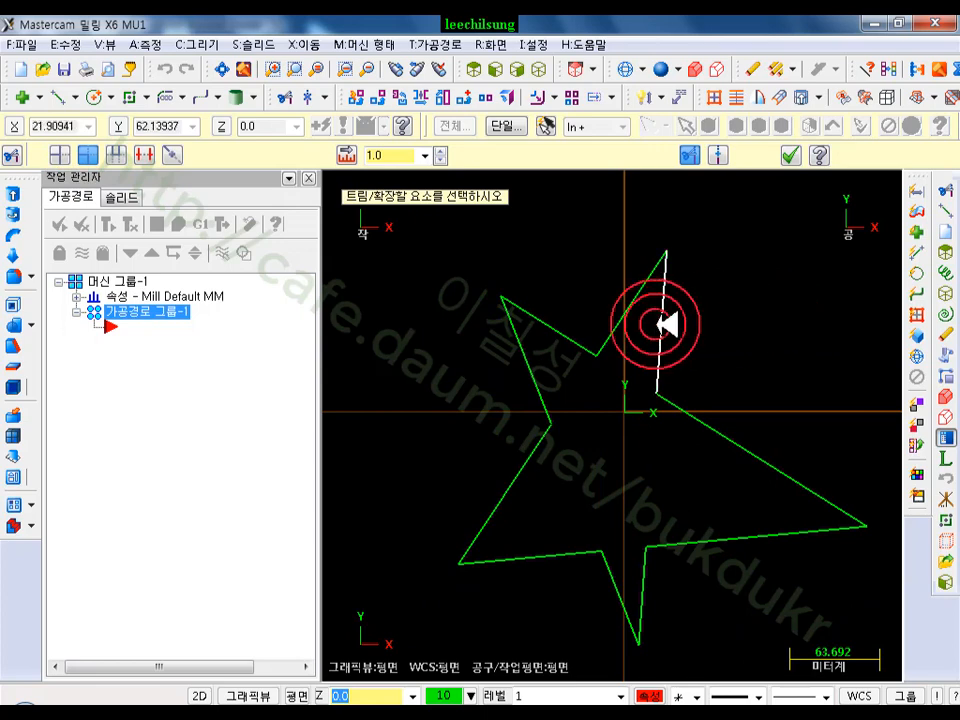
{"action": "left_click", "coordinate": [660, 325]}
{"action": "left_click", "coordinate": [545, 544]}
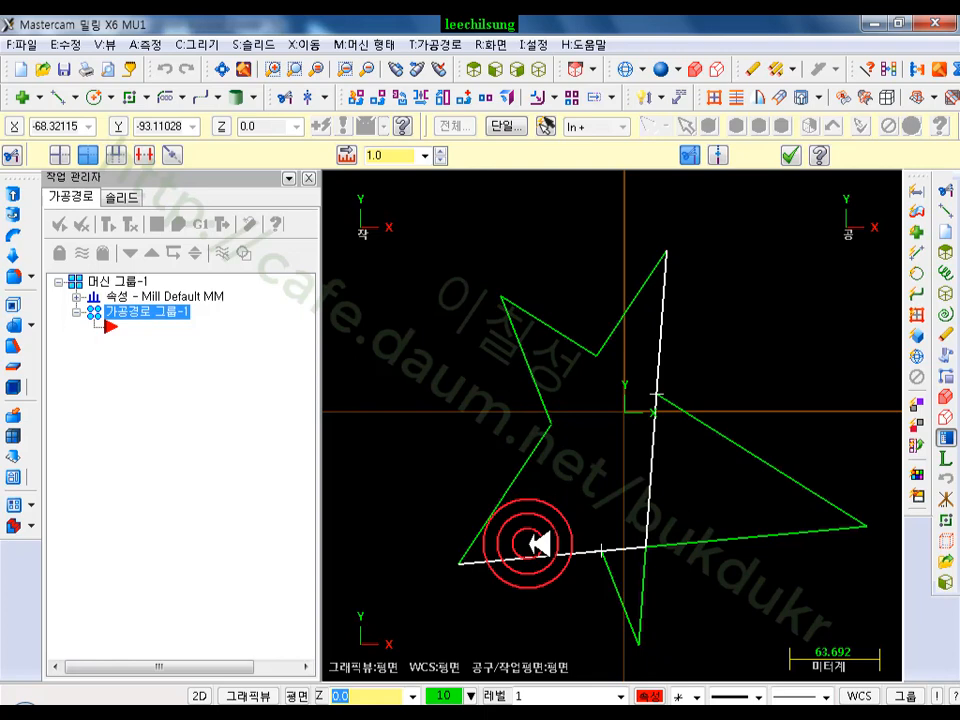
{"action": "left_click", "coordinate": [528, 543]}
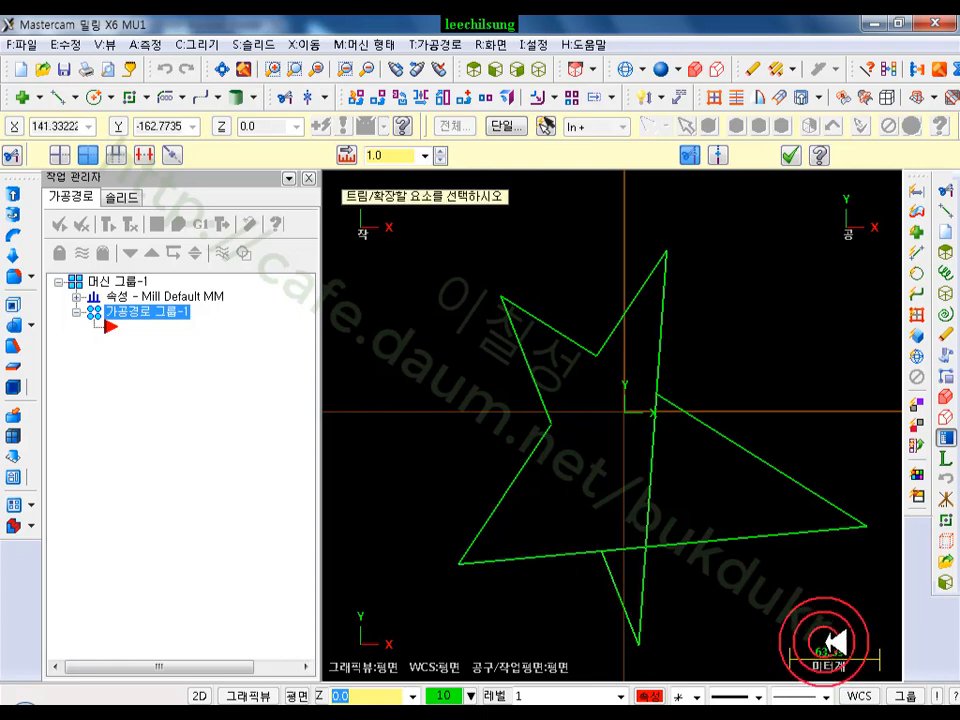
Extend the star's remaining edges in pairs with two-entity mode to restore the inner crossing lines
{"action": "left_click", "coordinate": [634, 298]}
{"action": "left_click", "coordinate": [751, 446]}
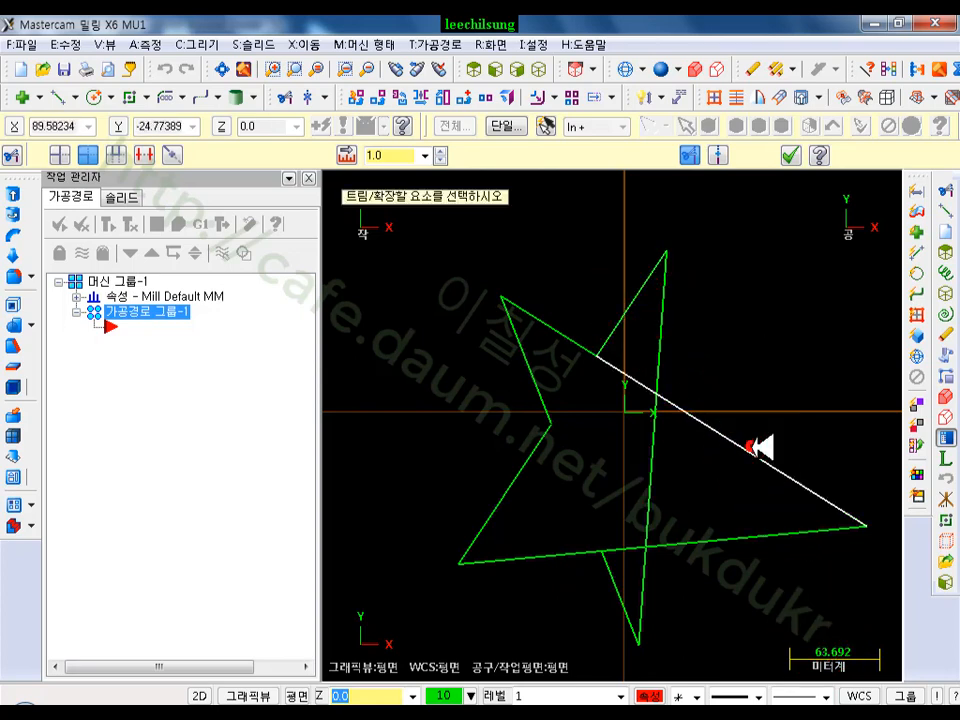
{"action": "left_click", "coordinate": [530, 403]}
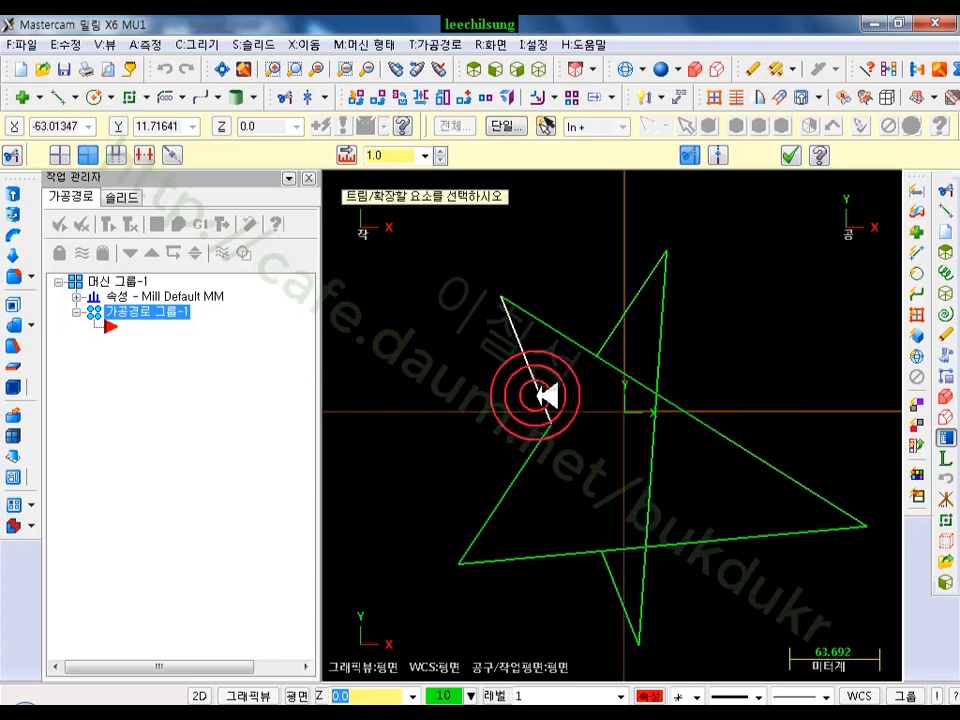
{"action": "left_click", "coordinate": [724, 529]}
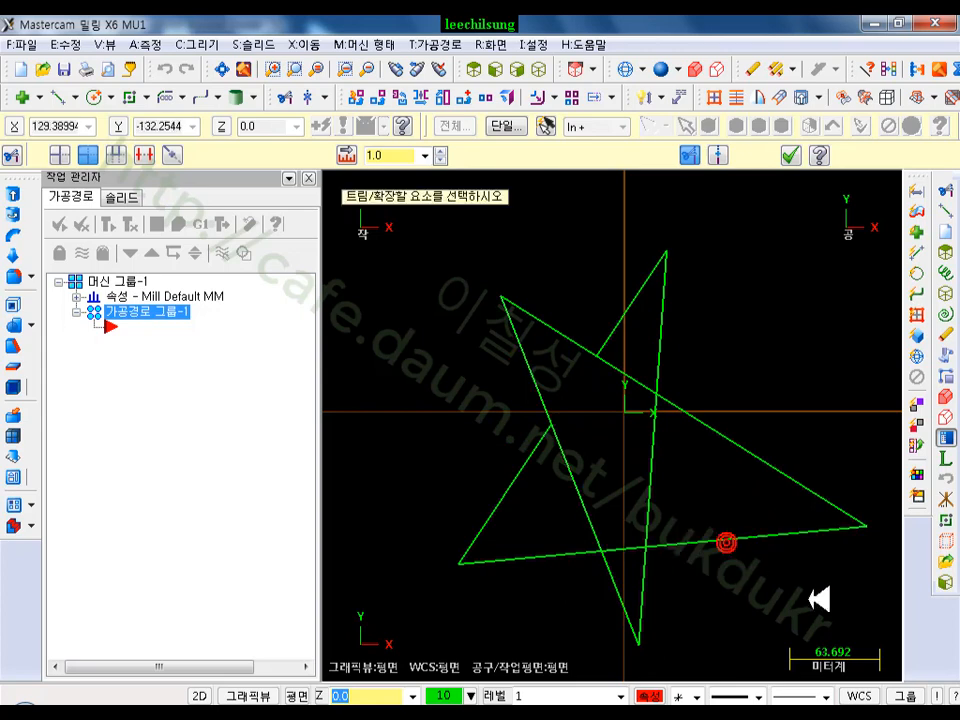
{"action": "left_click", "coordinate": [765, 566]}
{"action": "left_click", "coordinate": [528, 484]}
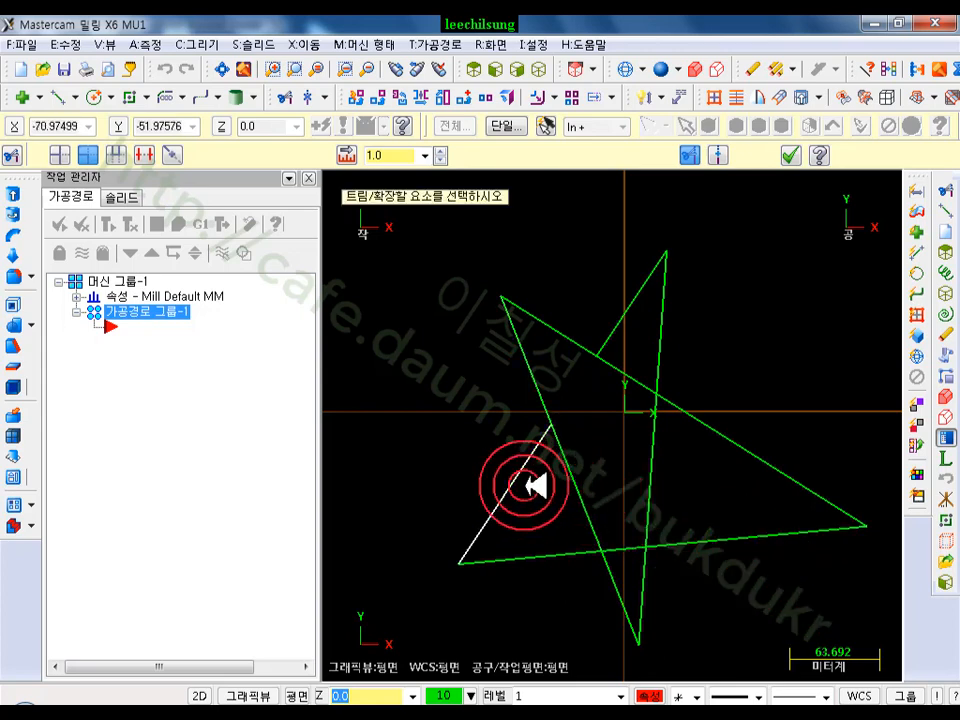
{"action": "left_click", "coordinate": [645, 390]}
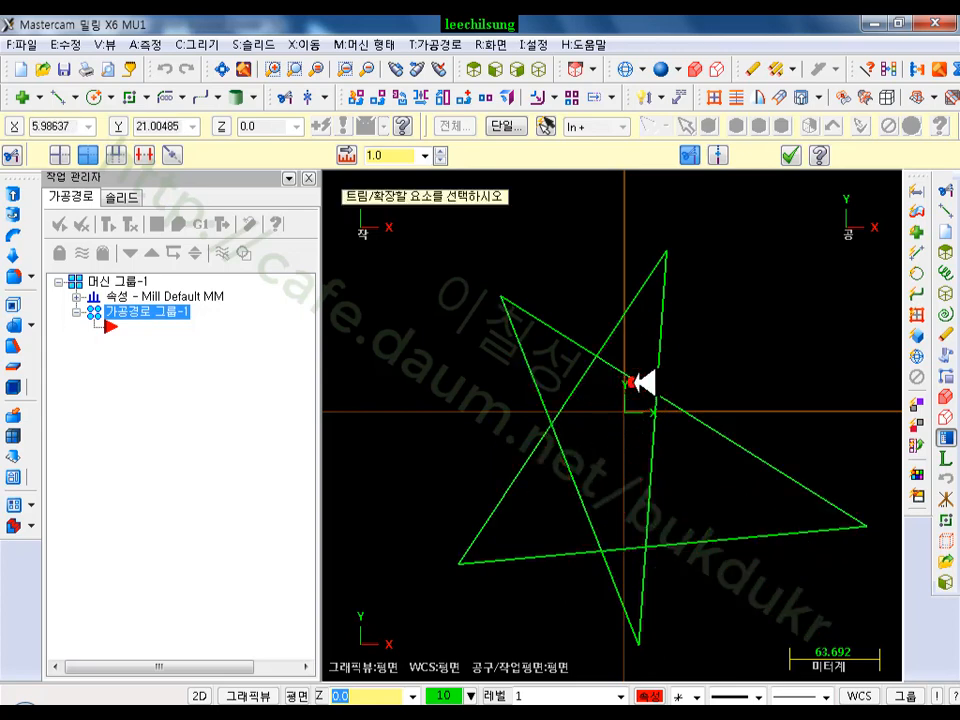
Trim the top arm's right edge and the right arm's upper edge to their shared inner corner in two-entity mode
{"action": "left_click", "coordinate": [870, 316]}
{"action": "scroll", "coordinate": [853, 388], "scroll_direction": "up", "scroll_amount": 1}
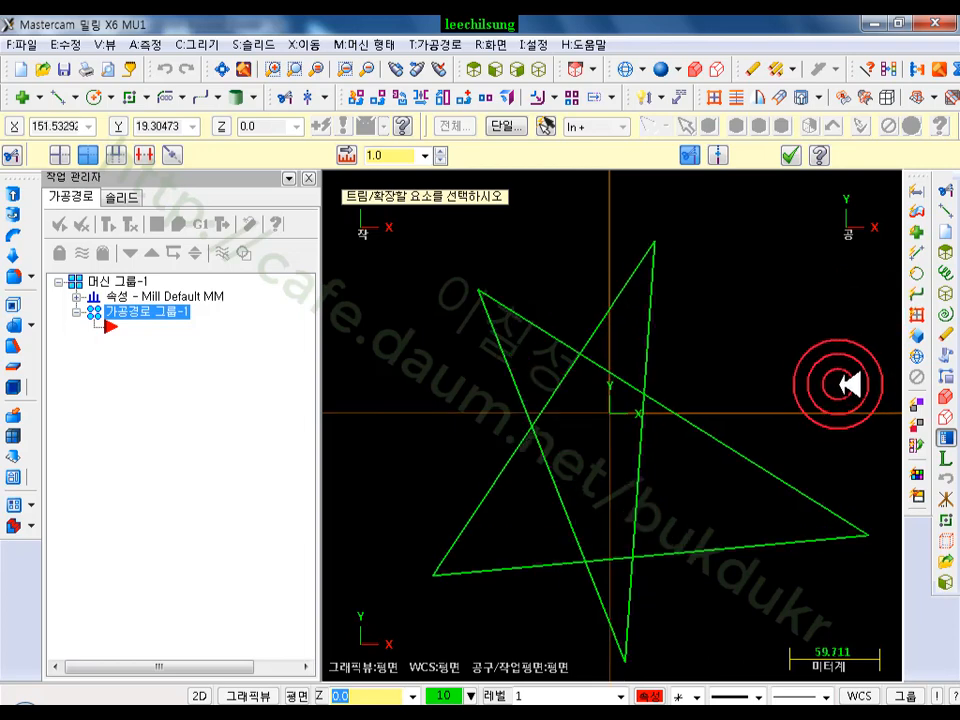
{"action": "left_click", "coordinate": [658, 298]}
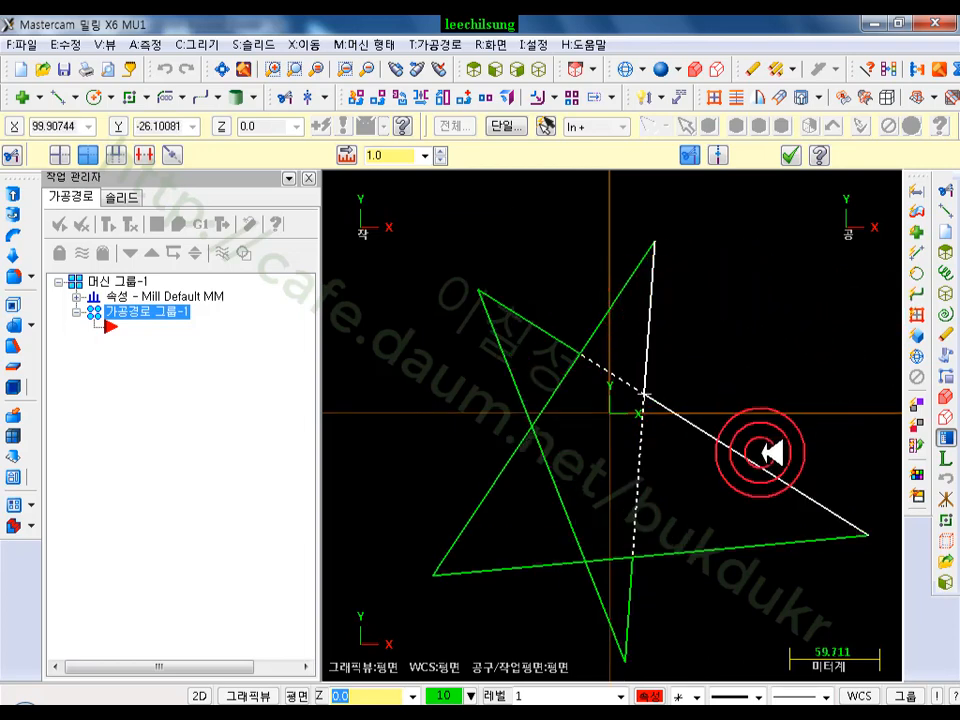
{"action": "left_click", "coordinate": [762, 453]}
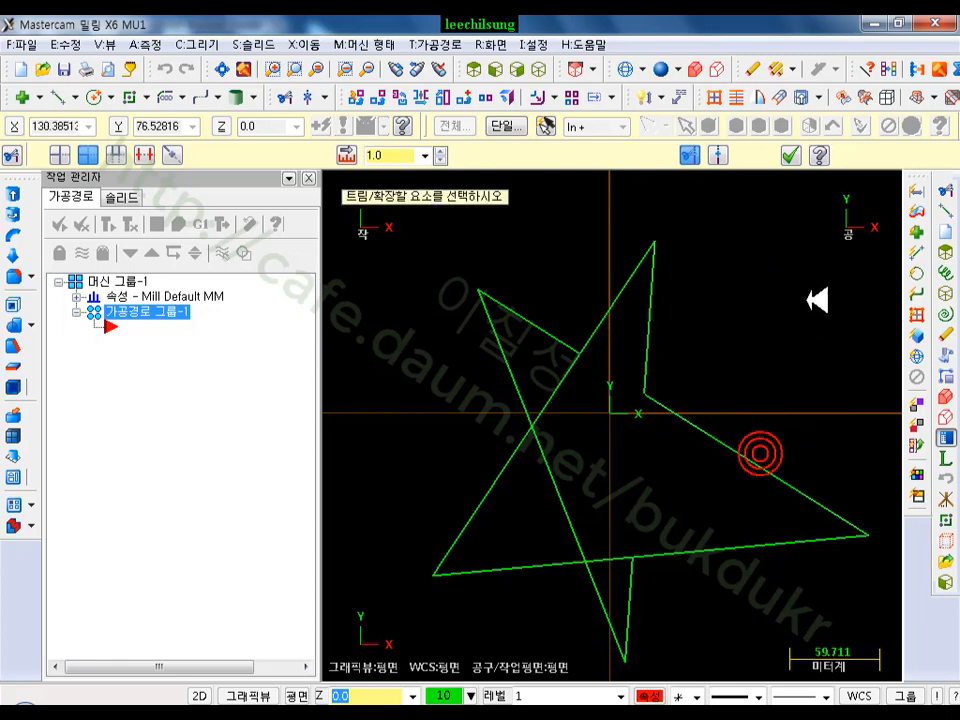
{"action": "left_click", "coordinate": [812, 288]}
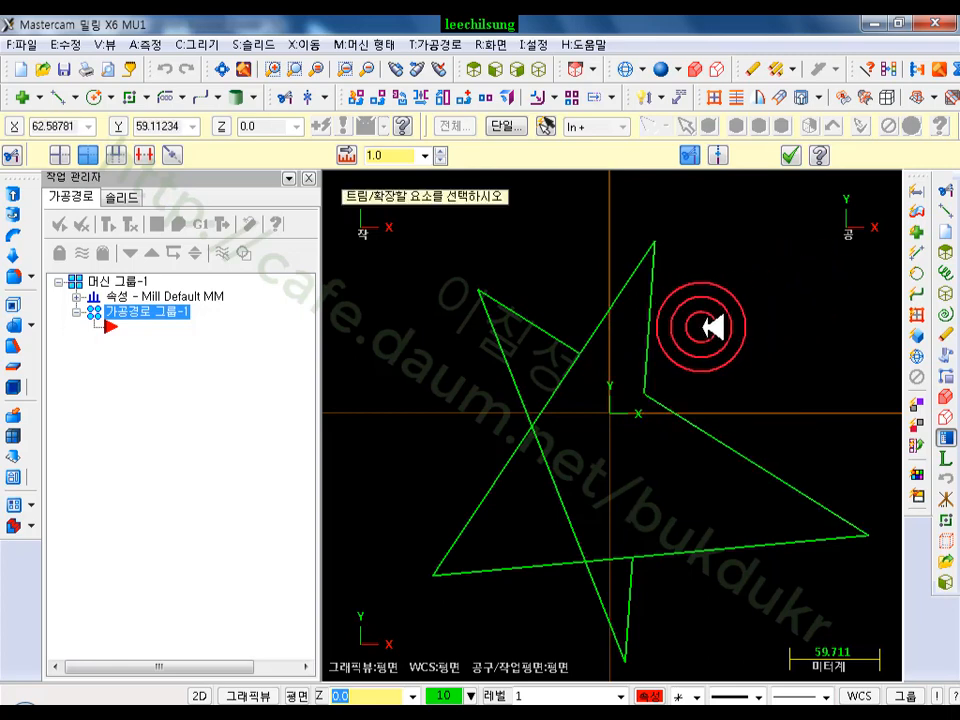
Extend the top arm's right edge to the star's bottom tip with two-entity trims against neighbouring edges, and leave the command
{"action": "left_click", "coordinate": [683, 407]}
{"action": "left_click", "coordinate": [640, 585]}
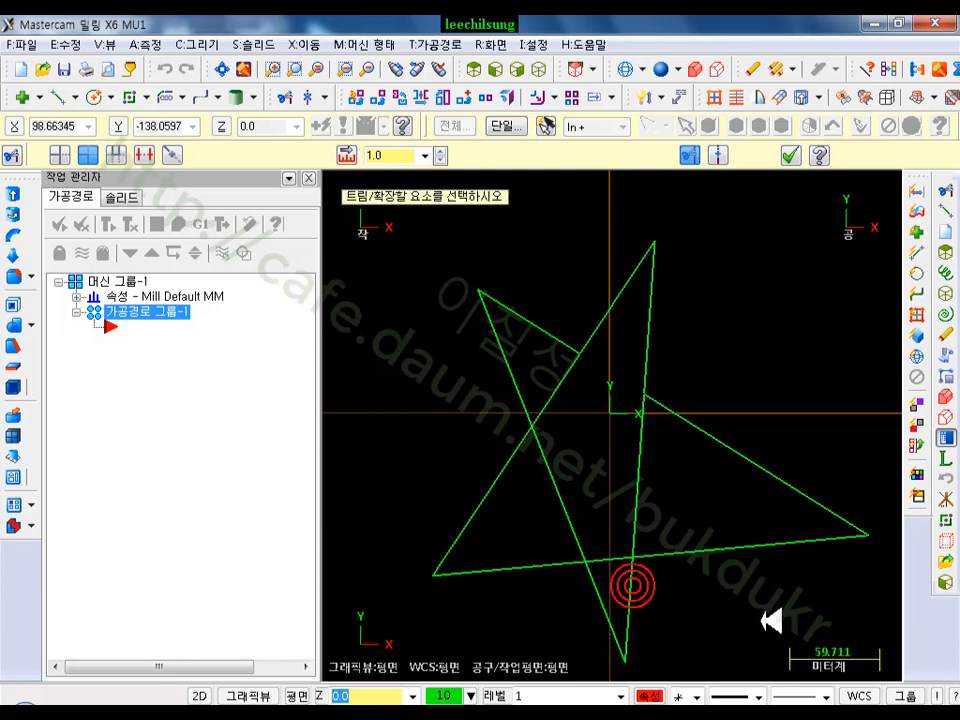
{"action": "left_click", "coordinate": [752, 474]}
{"action": "left_click", "coordinate": [653, 337]}
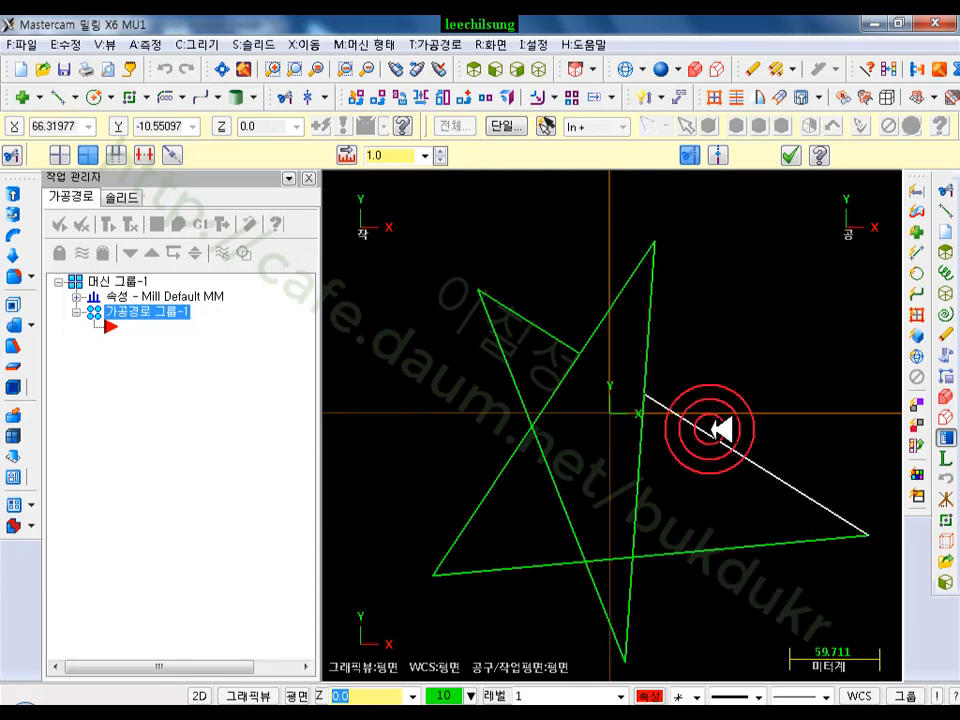
{"action": "left_click", "coordinate": [642, 402]}
{"action": "left_click", "coordinate": [686, 552]}
{"action": "left_click", "coordinate": [592, 557]}
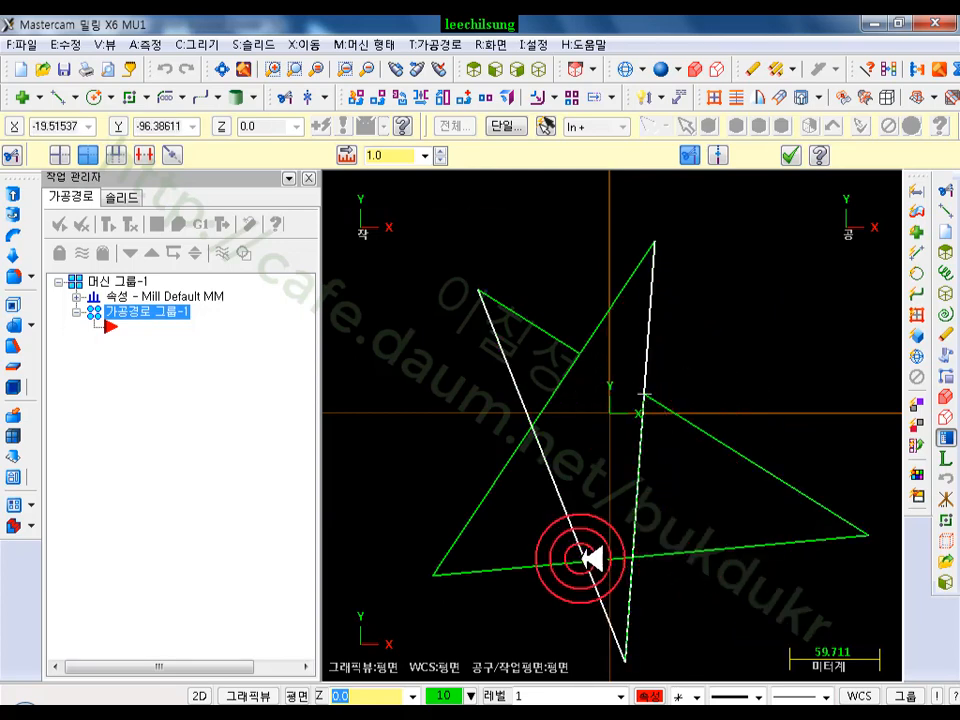
{"action": "left_click", "coordinate": [572, 375]}
{"action": "left_click", "coordinate": [508, 374]}
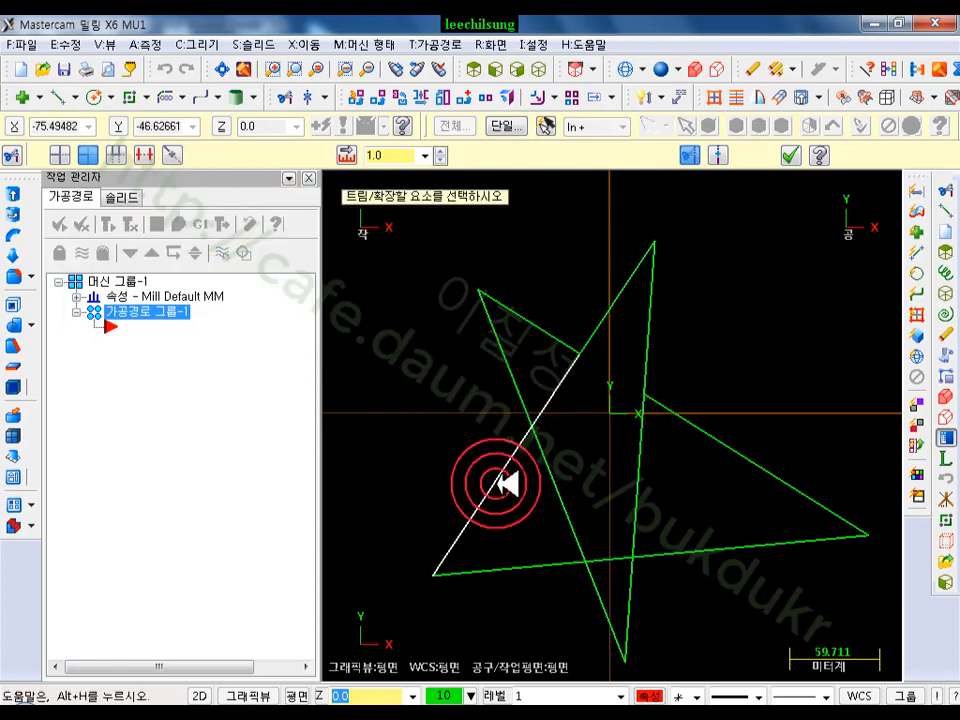
{"action": "key", "text": "Escape"}
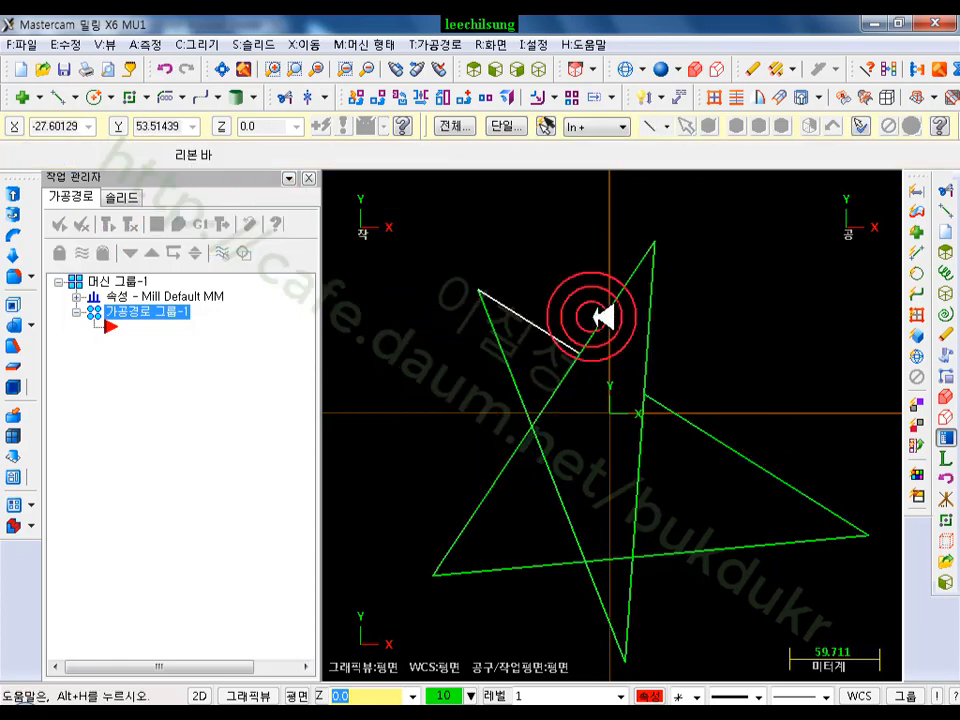
Restart Trim/Break/Extend and trim the upper-left arm's lower edge and the lower-left arm's upper edge to their shared inner corner
{"action": "left_click", "coordinate": [943, 213]}
{"action": "left_click", "coordinate": [511, 370]}
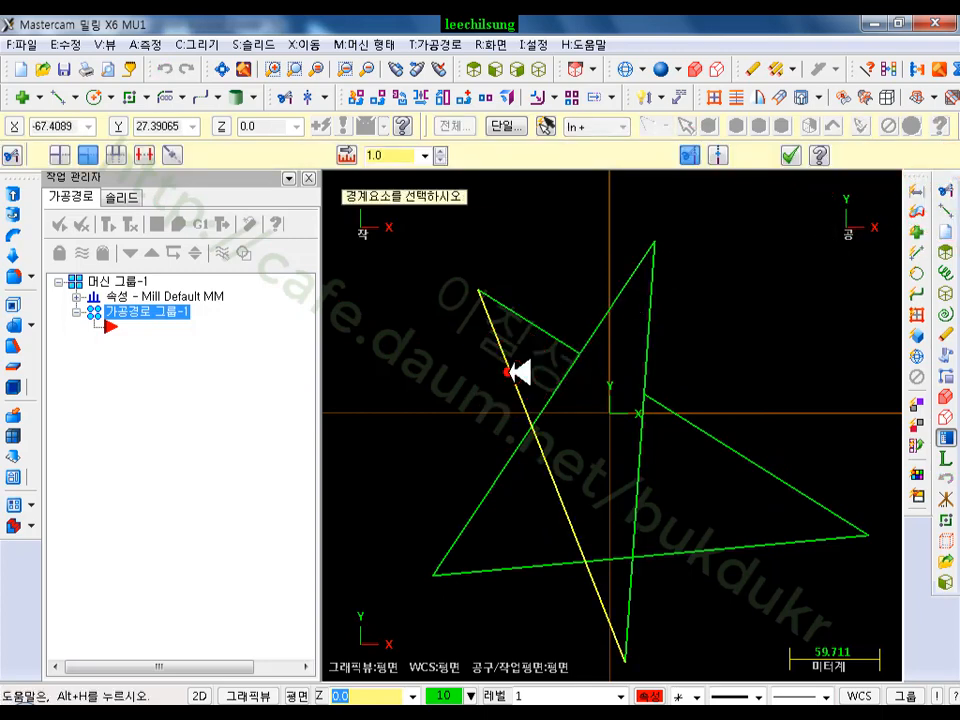
{"action": "left_click", "coordinate": [495, 474]}
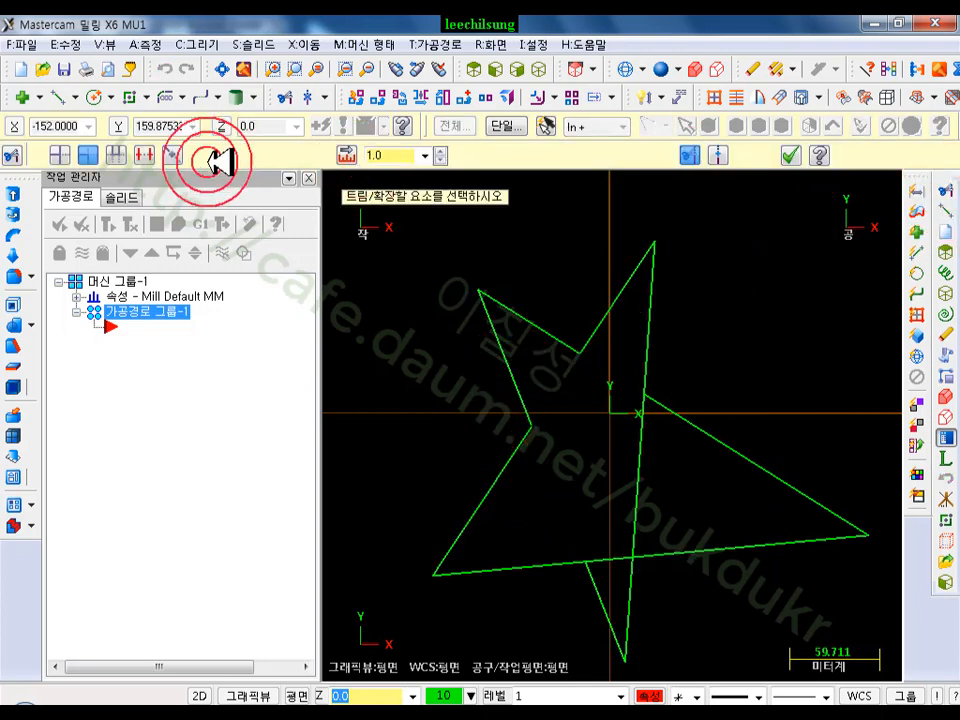
In three-entity mode, trim the bottom arm's left edge and the right arm's upper edge with the top arm's left edge, and end the command
{"action": "left_click", "coordinate": [117, 153]}
{"action": "left_click", "coordinate": [600, 598]}
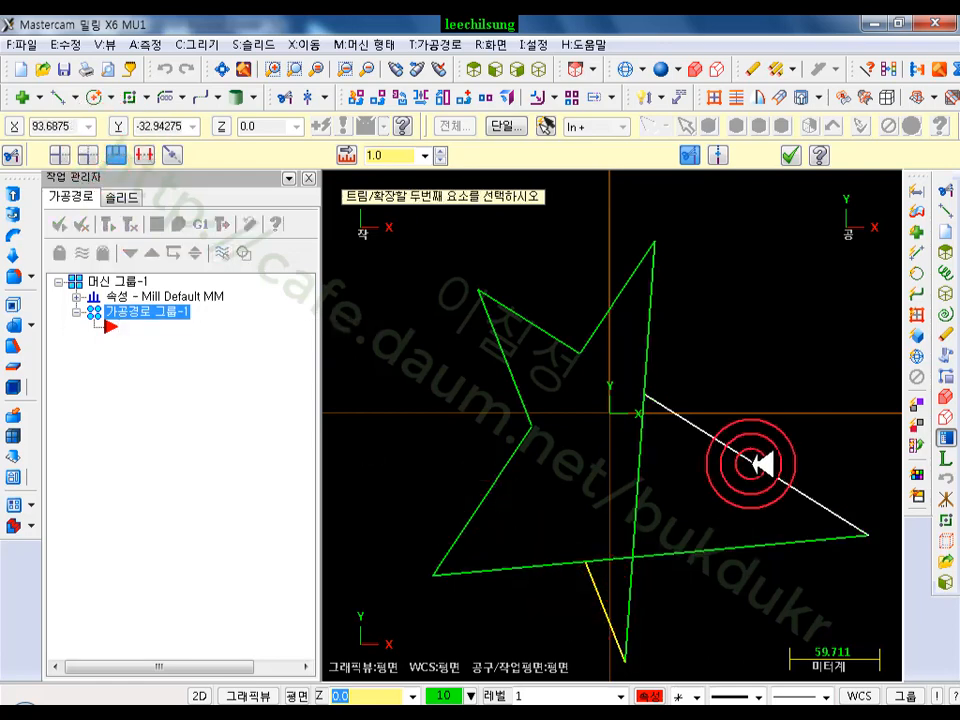
{"action": "left_click", "coordinate": [763, 463]}
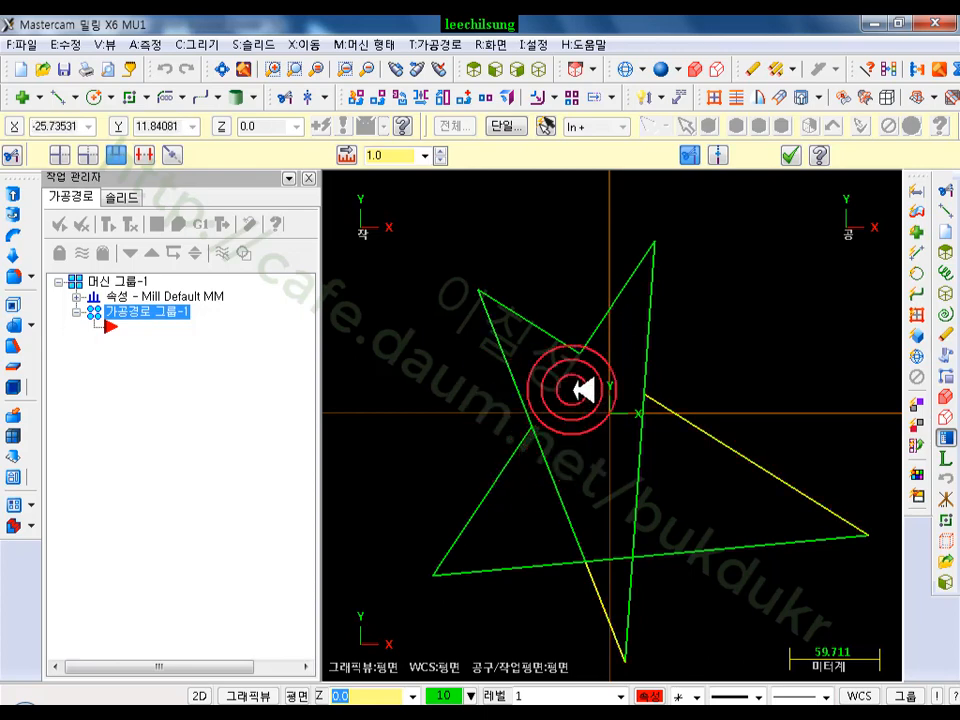
{"action": "left_click", "coordinate": [602, 314]}
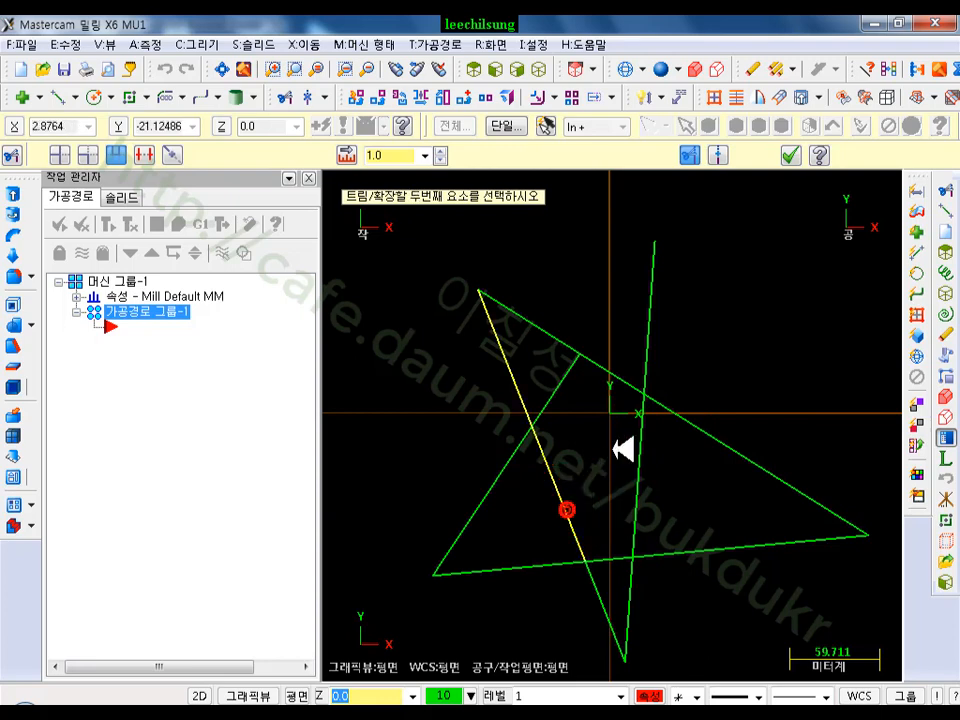
{"action": "left_click", "coordinate": [561, 381]}
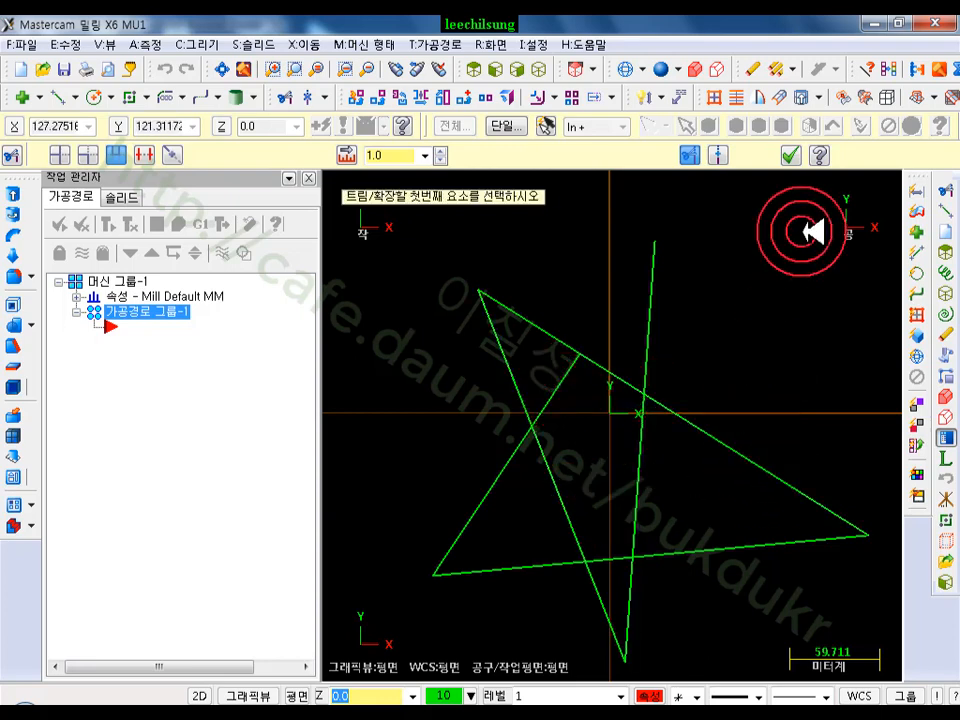
{"action": "key", "text": "Escape"}
{"action": "scroll", "coordinate": [561, 317], "scroll_direction": "down", "scroll_amount": 5}
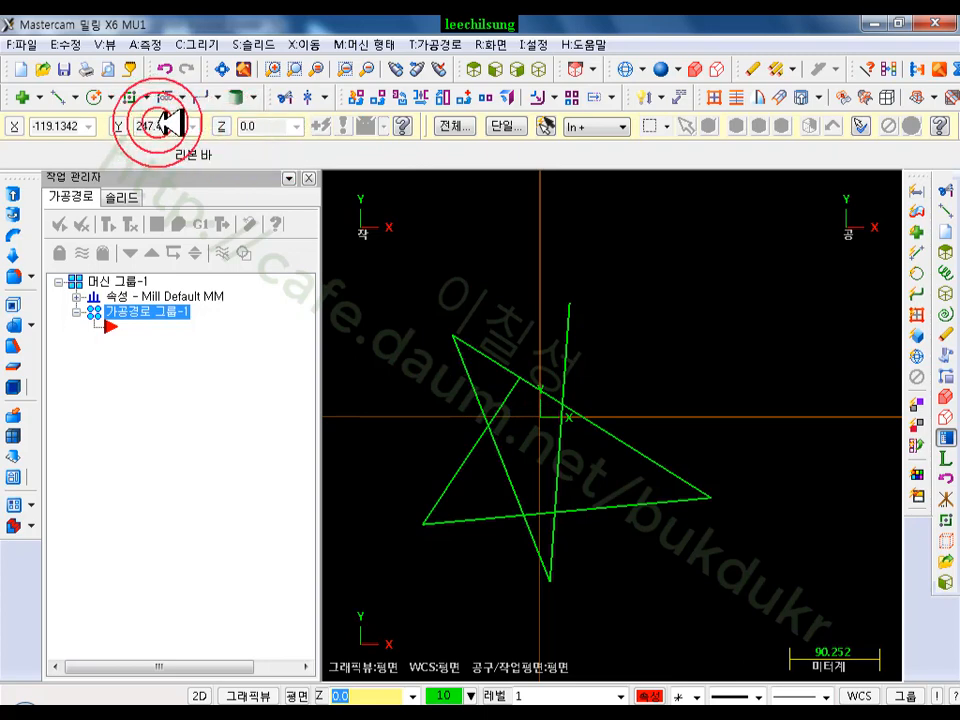
Draw an open chain of three connected lines to the upper right of the star, ending with a vertical line
{"action": "left_click", "coordinate": [60, 96]}
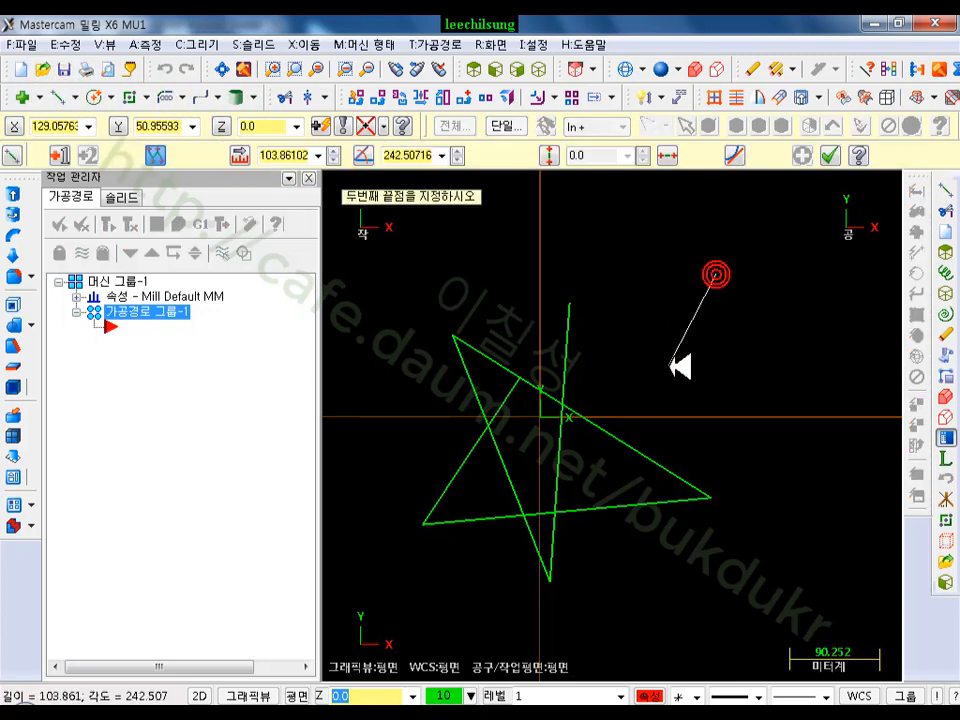
{"action": "left_click", "coordinate": [664, 368]}
{"action": "left_click", "coordinate": [790, 395]}
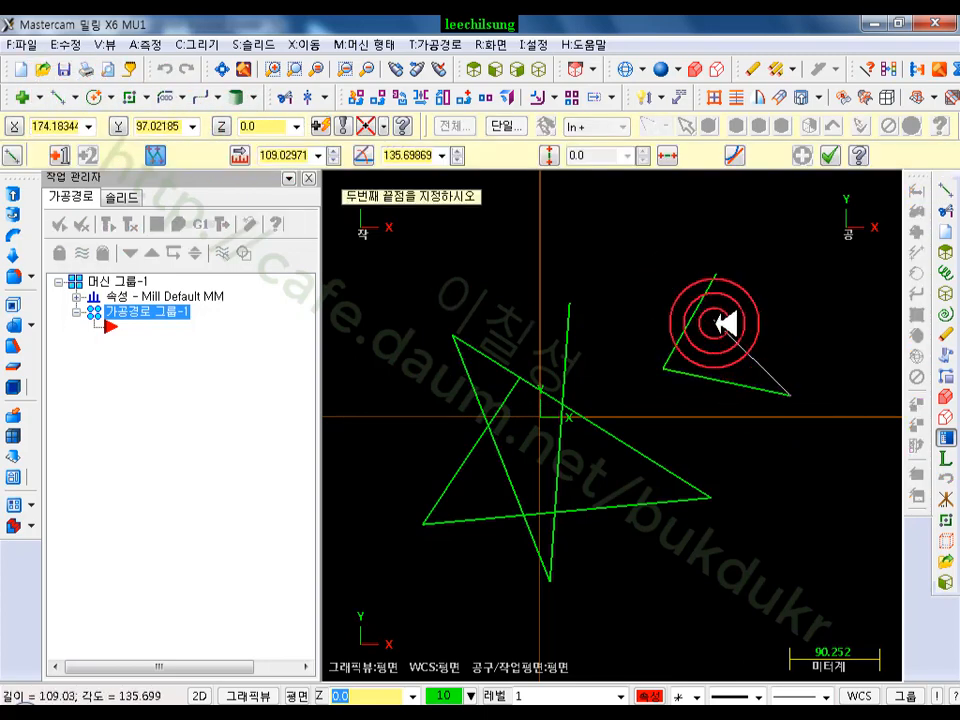
{"action": "left_click", "coordinate": [798, 244]}
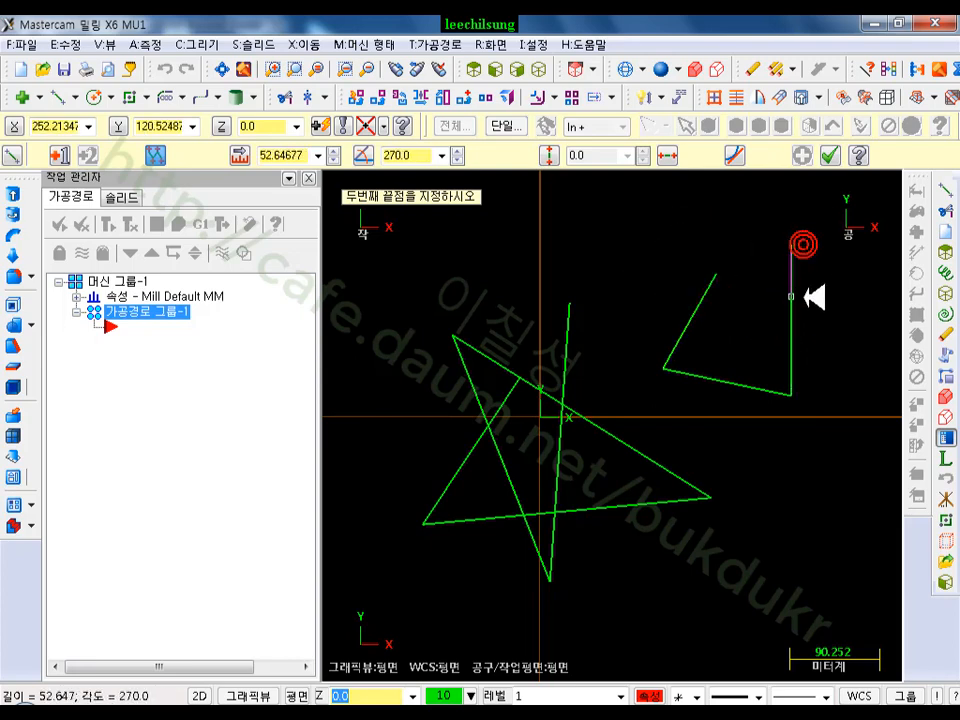
{"action": "key", "text": "Escape"}
{"action": "key", "text": "Escape"}
{"action": "scroll", "coordinate": [488, 472], "scroll_direction": "down", "scroll_amount": 3}
{"action": "scroll", "coordinate": [728, 363], "scroll_direction": "up", "scroll_amount": 3}
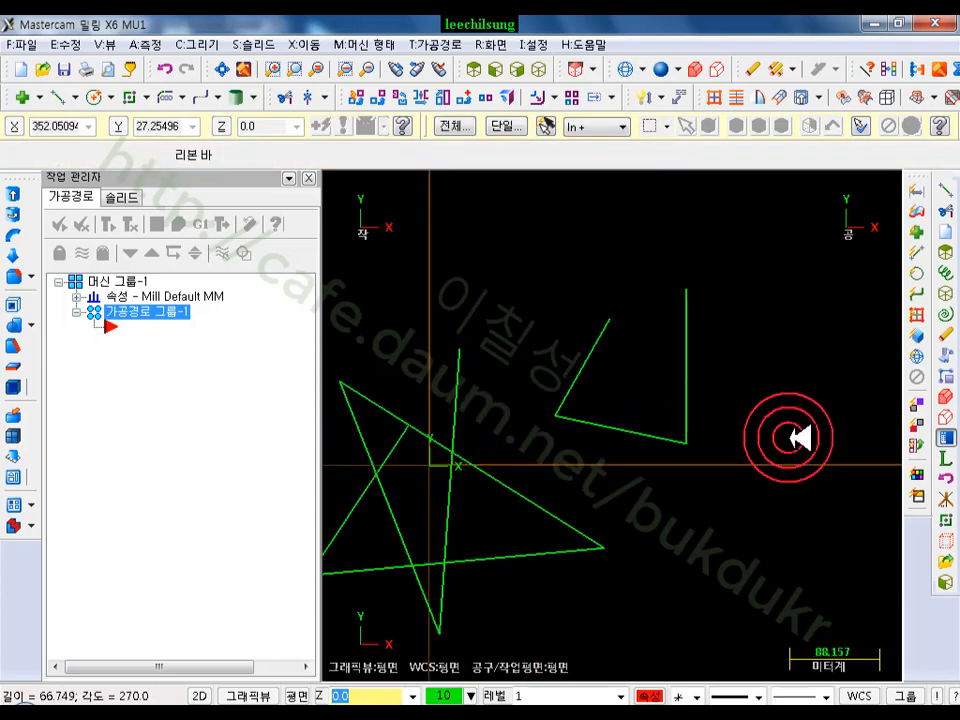
Place a circle of radius 5 above the open chain and draw a circle about 133 in radius to the chain's right
{"action": "scroll", "coordinate": [536, 536], "scroll_direction": "down", "scroll_amount": 3}
{"action": "left_click", "coordinate": [91, 97]}
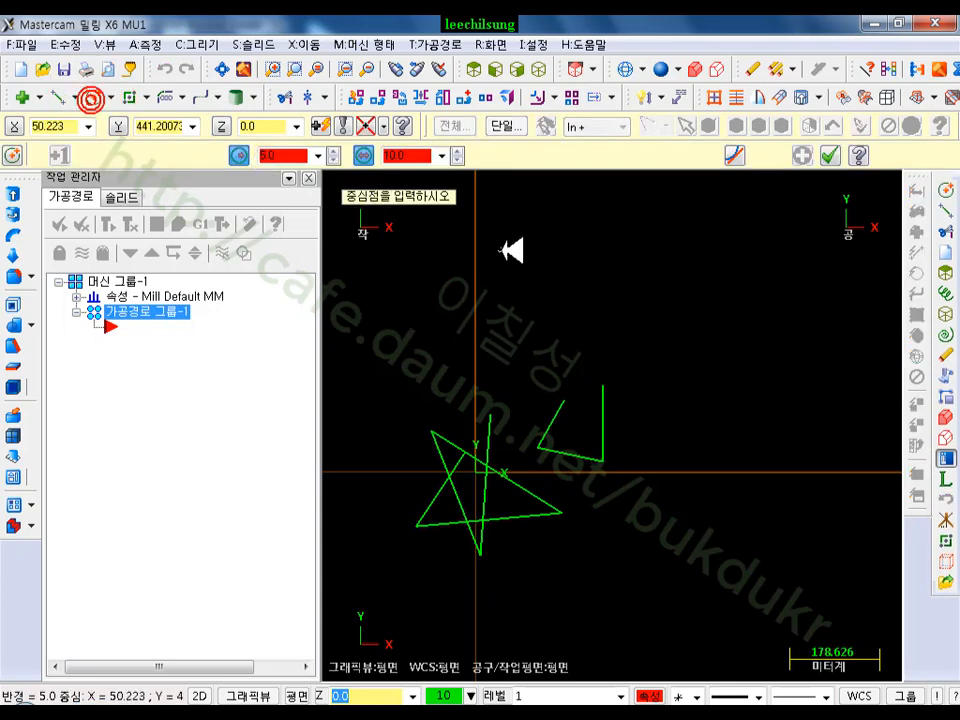
{"action": "left_click", "coordinate": [594, 302]}
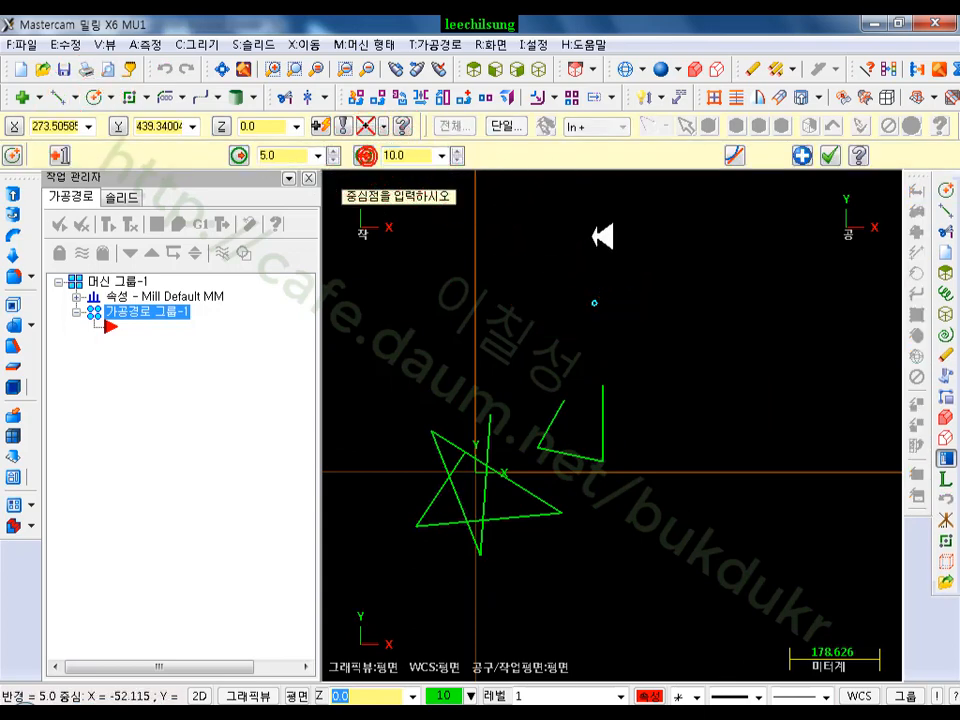
{"action": "left_click", "coordinate": [755, 487]}
{"action": "left_click", "coordinate": [769, 422]}
{"action": "scroll", "coordinate": [568, 367], "scroll_direction": "down", "scroll_amount": 4}
{"action": "scroll", "coordinate": [617, 388], "scroll_direction": "up", "scroll_amount": 6}
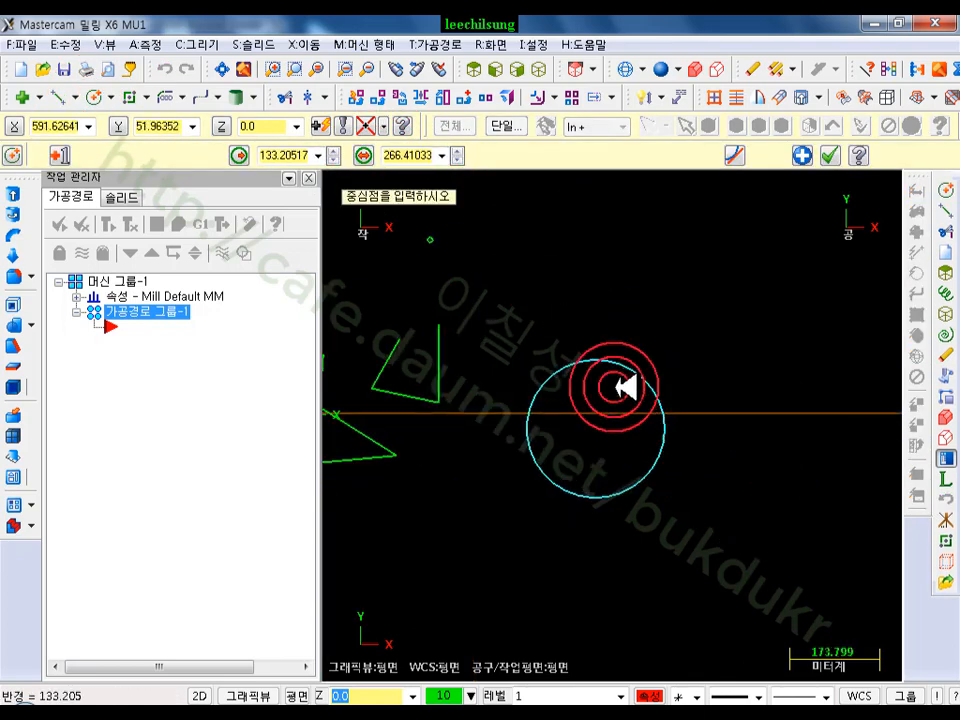
{"action": "scroll", "coordinate": [600, 440], "scroll_direction": "up", "scroll_amount": 1}
{"action": "scroll", "coordinate": [540, 380], "scroll_direction": "down", "scroll_amount": 2}
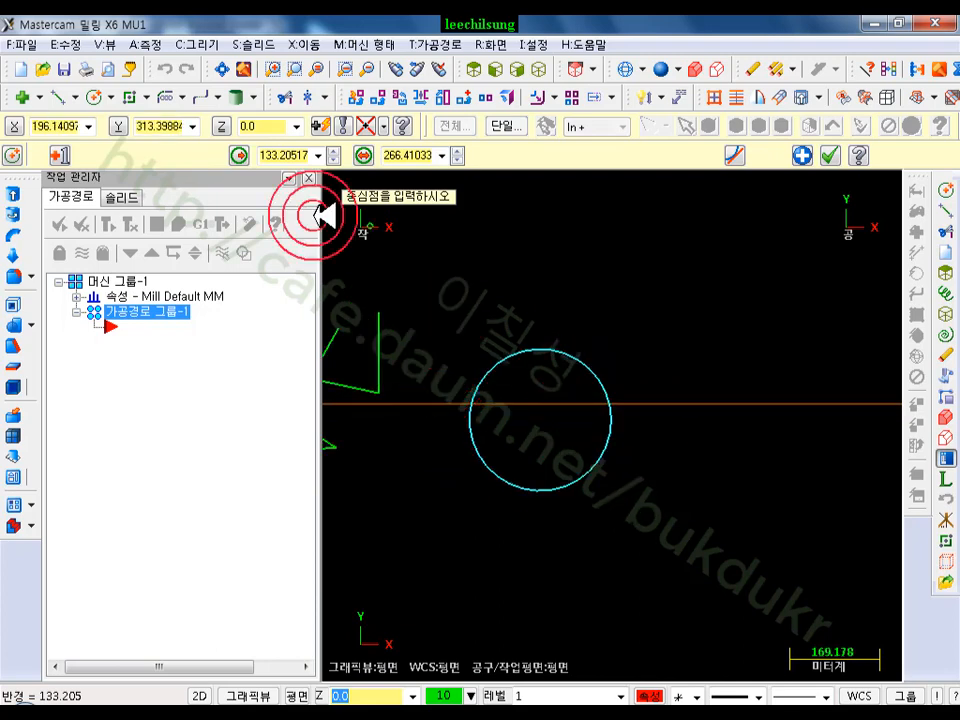
Draw two tangent lines from the large circle, one toward the upper right and one toward the lower right
{"action": "left_click", "coordinate": [62, 96]}
{"action": "left_click", "coordinate": [733, 155]}
{"action": "left_click", "coordinate": [568, 342]}
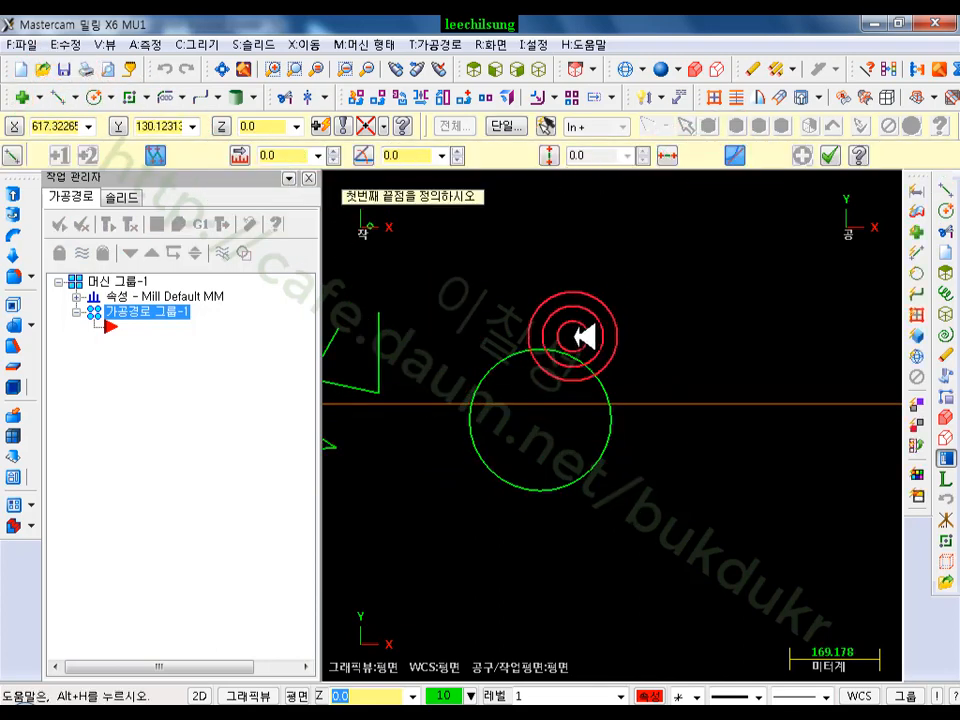
{"action": "left_click", "coordinate": [676, 240]}
{"action": "left_click", "coordinate": [600, 467]}
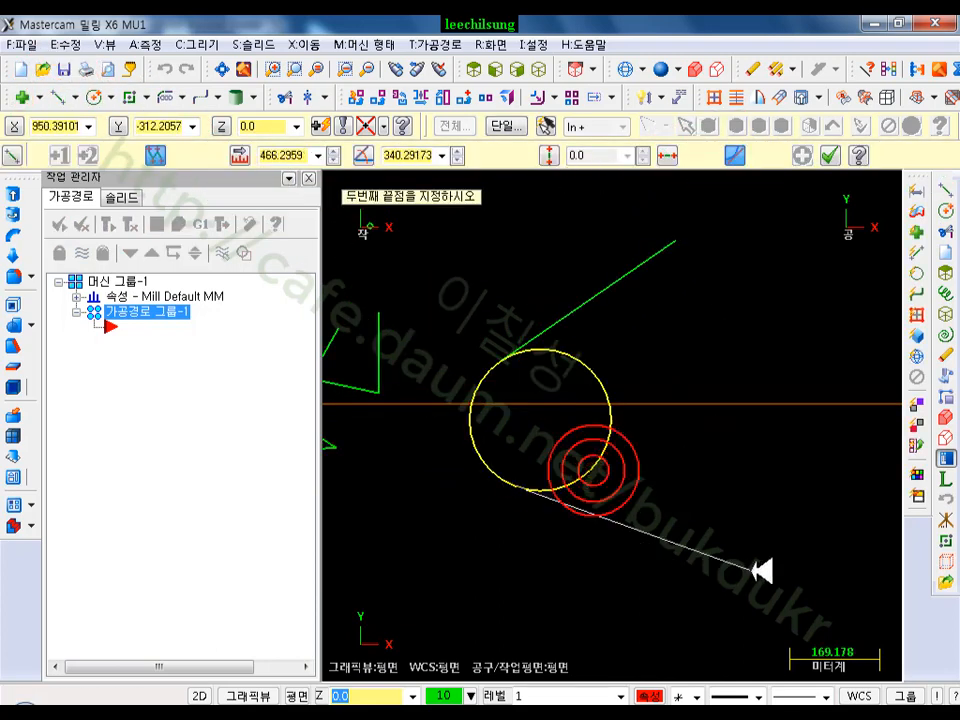
{"action": "left_click", "coordinate": [762, 571]}
{"action": "left_click", "coordinate": [832, 155]}
{"action": "left_click", "coordinate": [690, 500]}
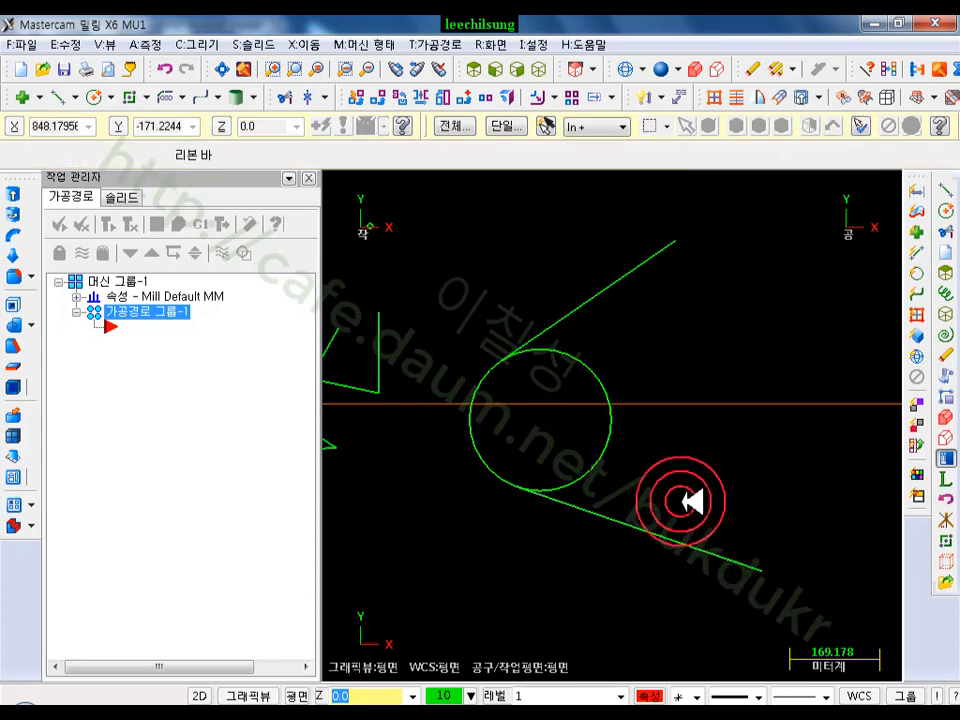
{"action": "left_click", "coordinate": [340, 695]}
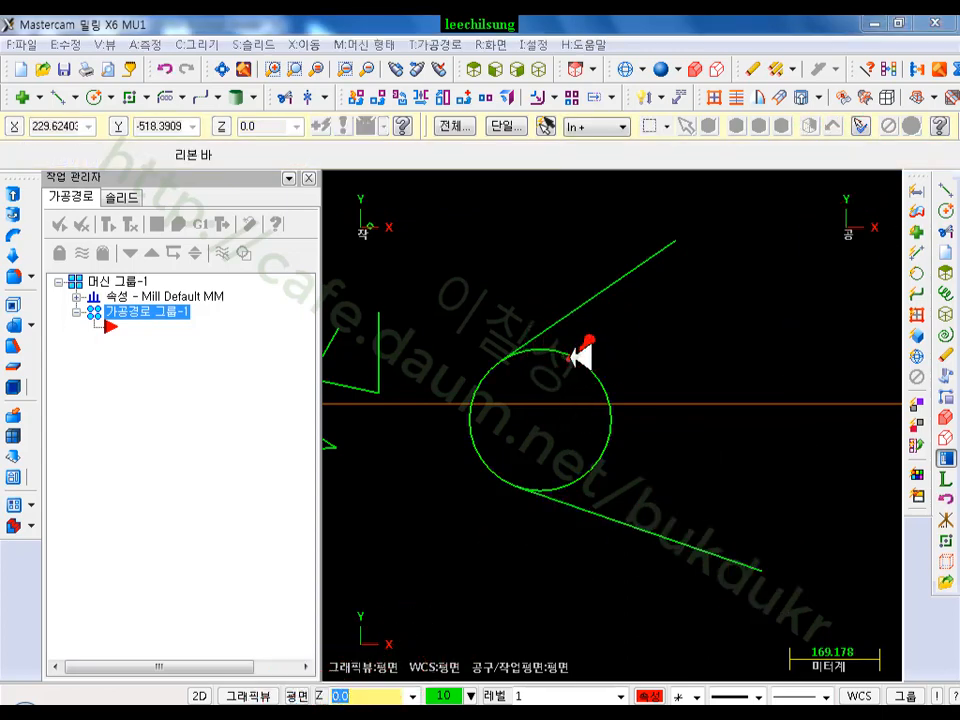
{"action": "left_click_drag", "start_coordinate": [578, 303], "coordinate": [518, 357]}
{"action": "mouse_move", "coordinate": [468, 416]}
{"action": "left_mouse_down"}
{"action": "mouse_move", "coordinate": [483, 463]}
{"action": "mouse_move", "coordinate": [530, 490]}
{"action": "mouse_move", "coordinate": [780, 580]}
{"action": "left_mouse_up"}
{"action": "left_click", "coordinate": [590, 489]}
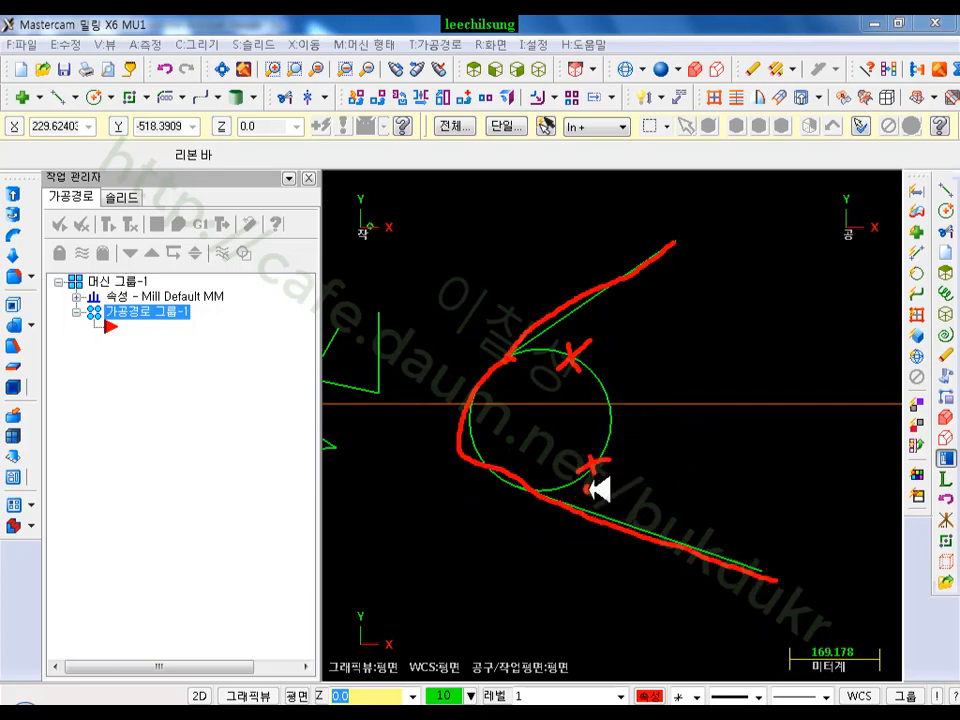
{"action": "mouse_move", "coordinate": [523, 365]}
{"action": "left_mouse_down"}
{"action": "mouse_move", "coordinate": [639, 368]}
{"action": "mouse_move", "coordinate": [571, 470]}
{"action": "left_mouse_up"}
{"action": "right_click", "coordinate": [782, 369]}
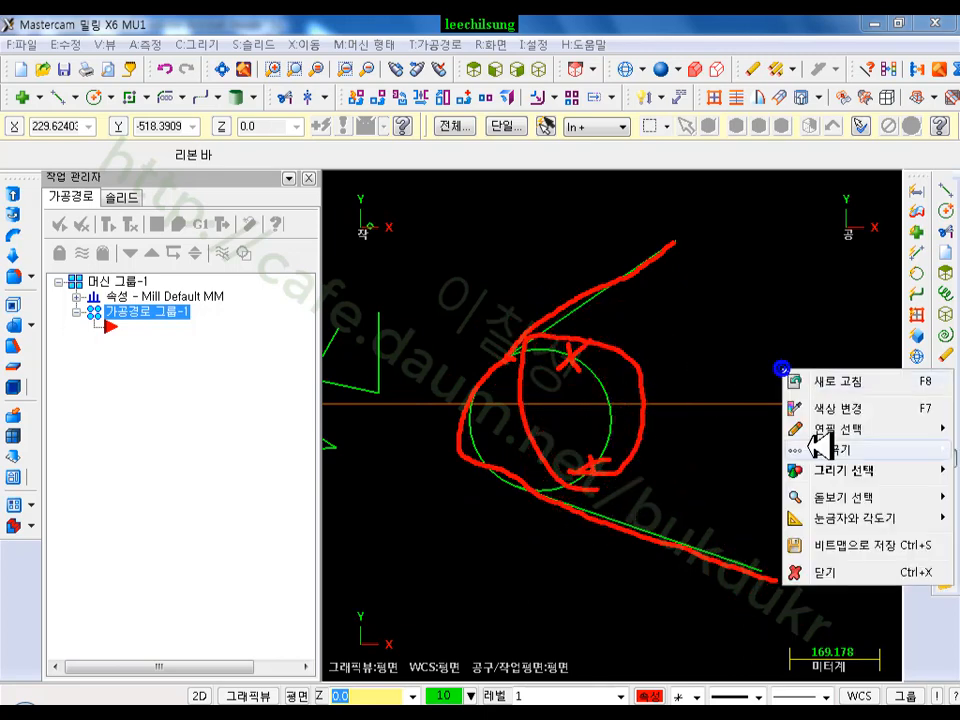
{"action": "left_click", "coordinate": [816, 577]}
{"action": "left_click", "coordinate": [480, 656]}
{"action": "left_click", "coordinate": [301, 700]}
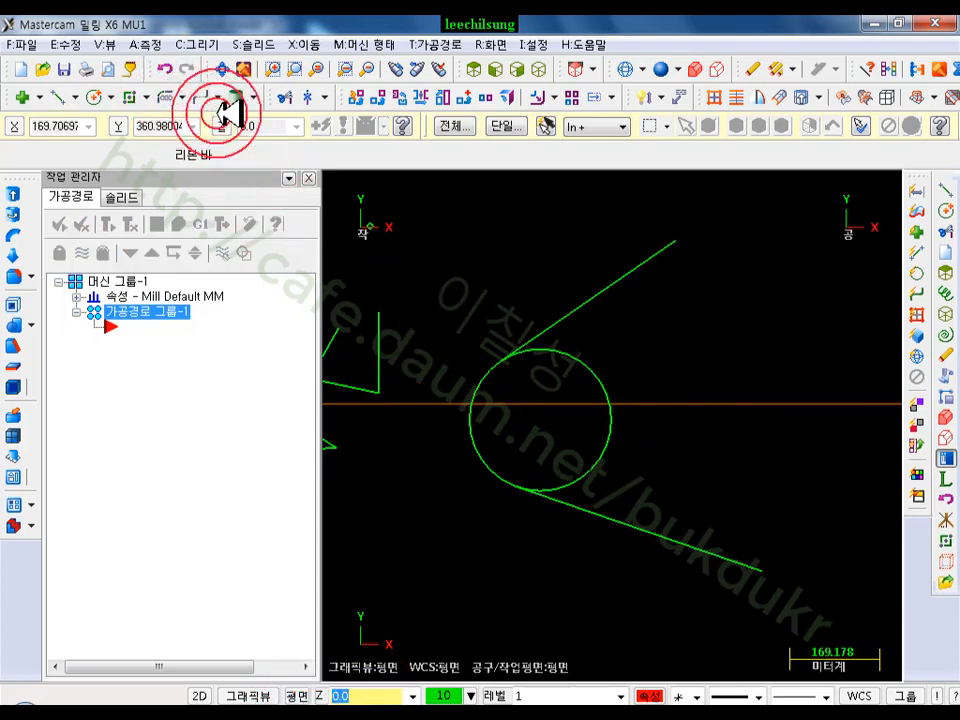
Trim the two tangent lines and the large circle in three-entity mode, keeping the circle's left arc, and undo the trim
{"action": "left_click", "coordinate": [943, 231]}
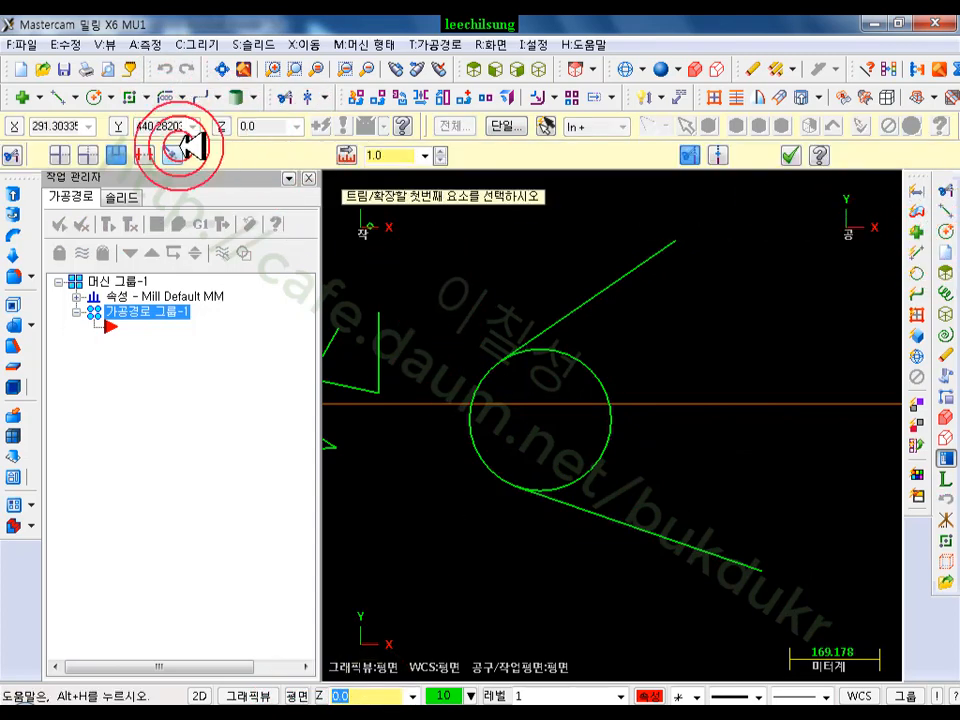
{"action": "left_click", "coordinate": [634, 266]}
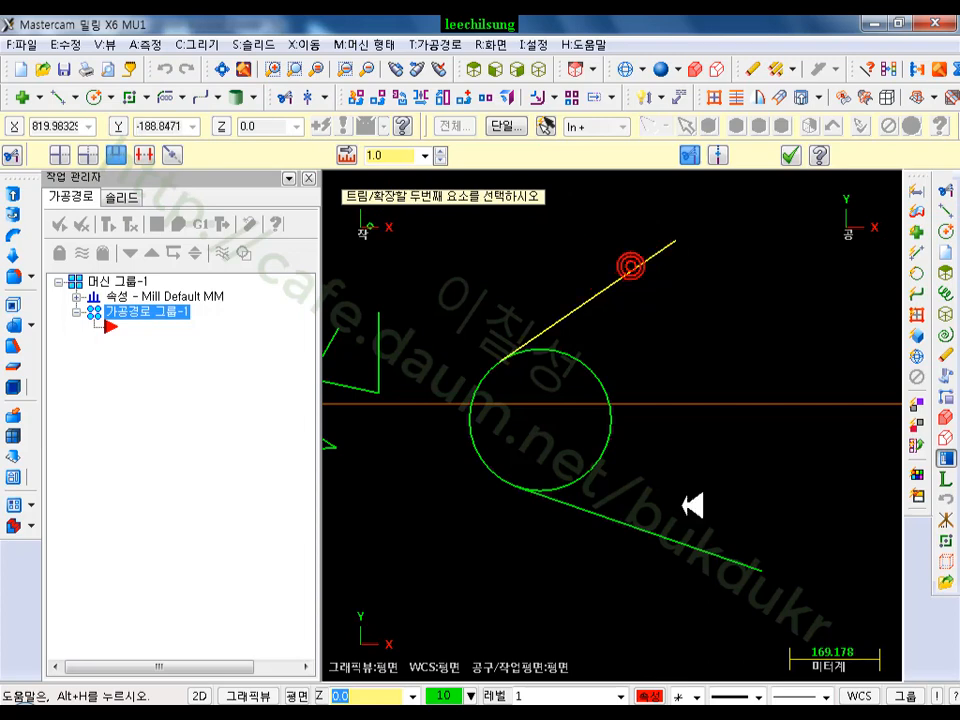
{"action": "left_click", "coordinate": [686, 537]}
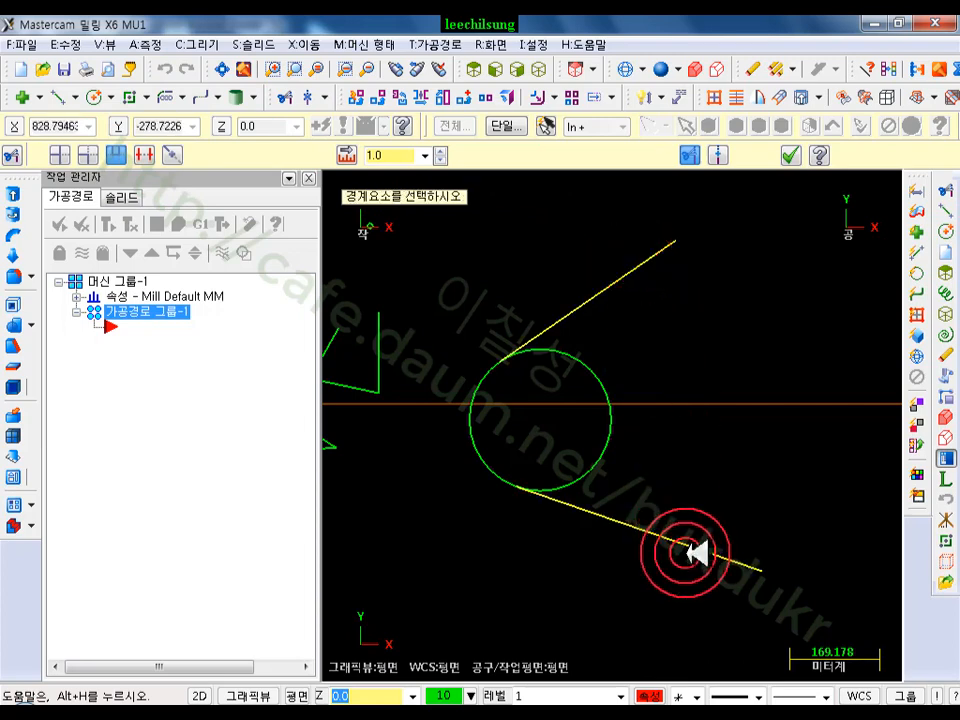
{"action": "left_click", "coordinate": [468, 432]}
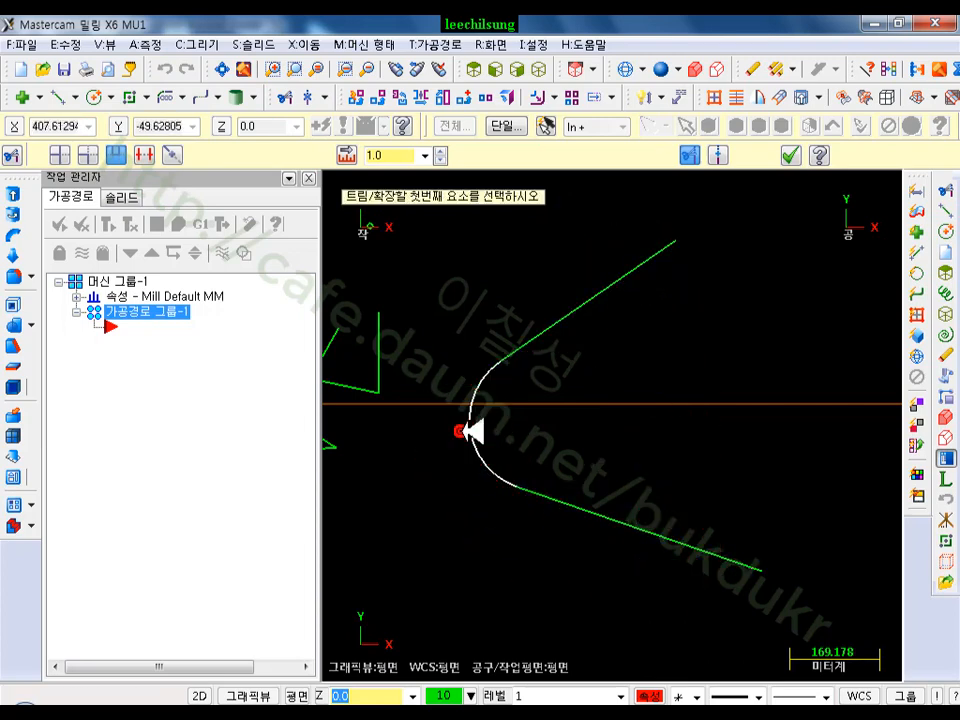
{"action": "left_click", "coordinate": [480, 594]}
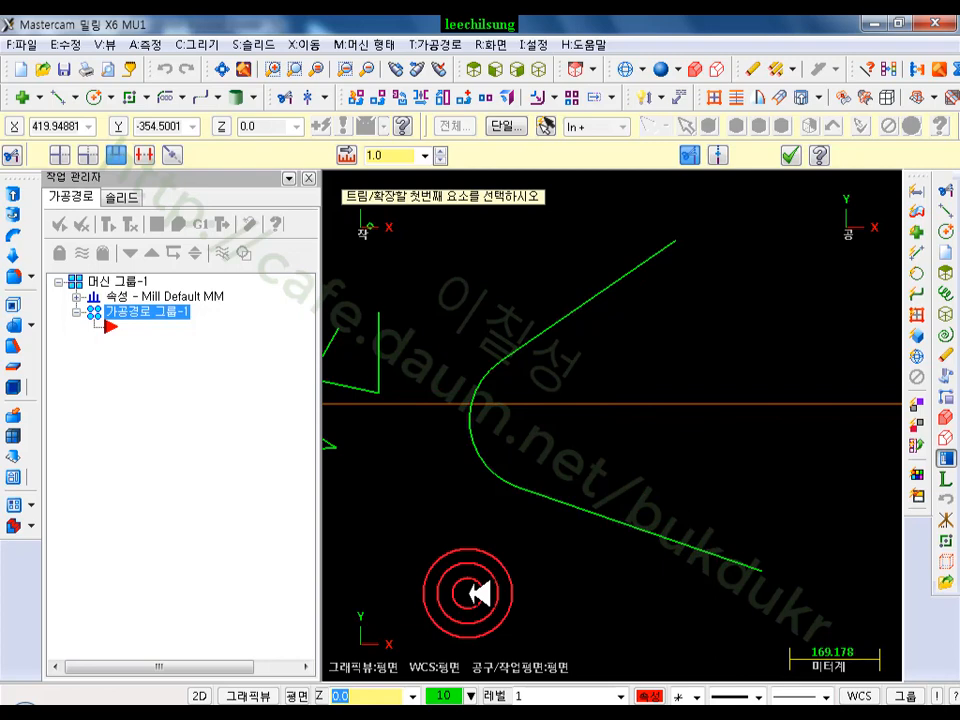
{"action": "left_click", "coordinate": [800, 152]}
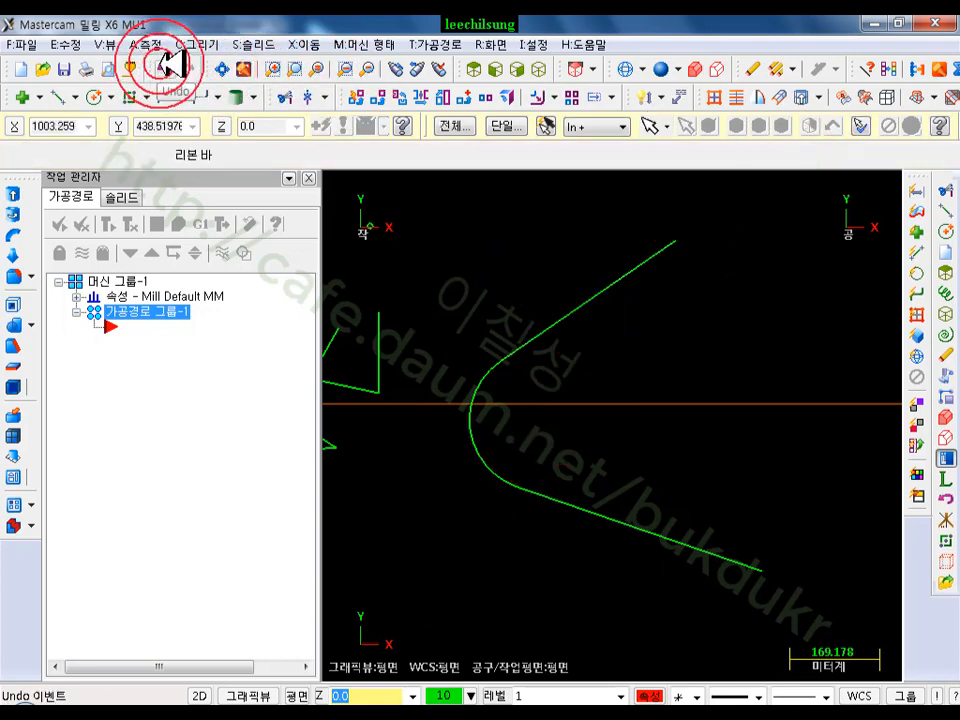
{"action": "left_click", "coordinate": [165, 67]}
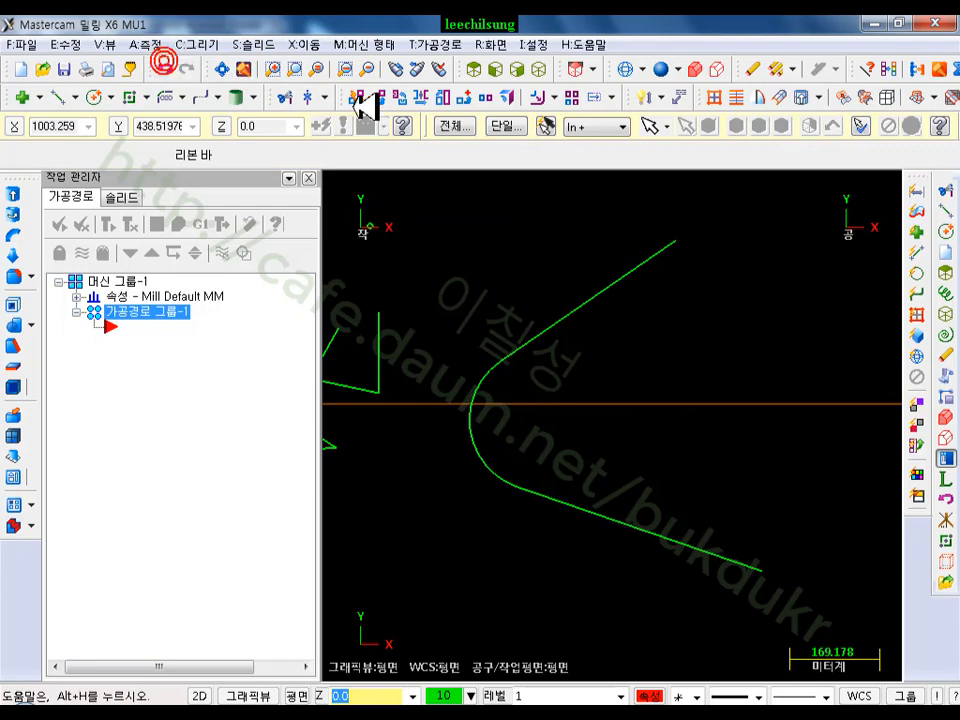
Remove the large circle's arc portions between the two tangent lines on the right using Trim/Break/Extend's divide mode
{"action": "left_click", "coordinate": [945, 210]}
{"action": "left_click", "coordinate": [143, 155]}
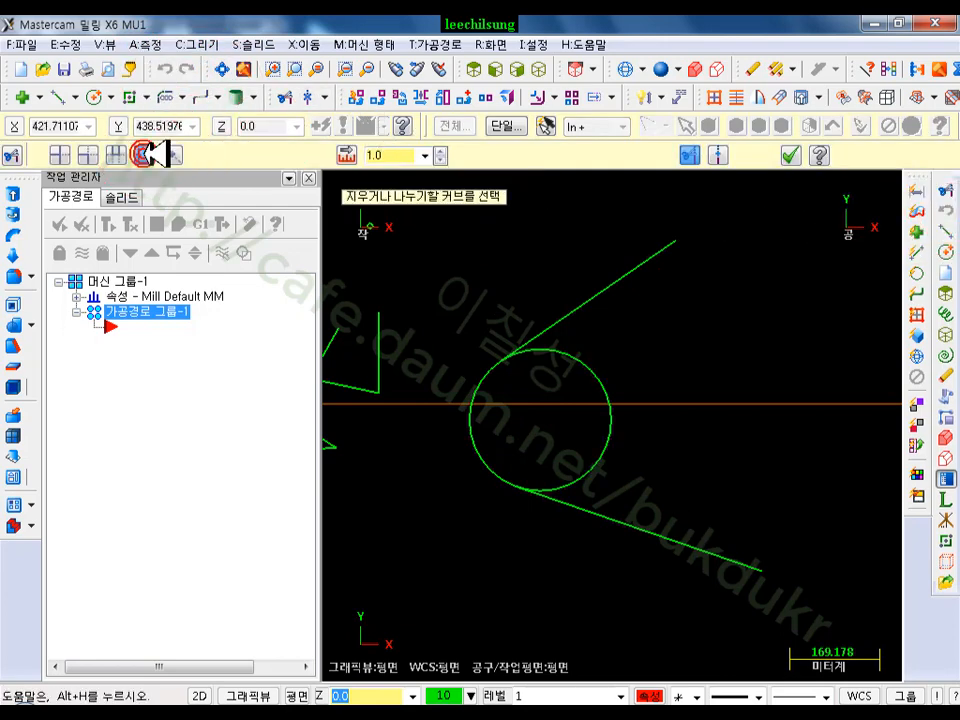
{"action": "left_click", "coordinate": [565, 355]}
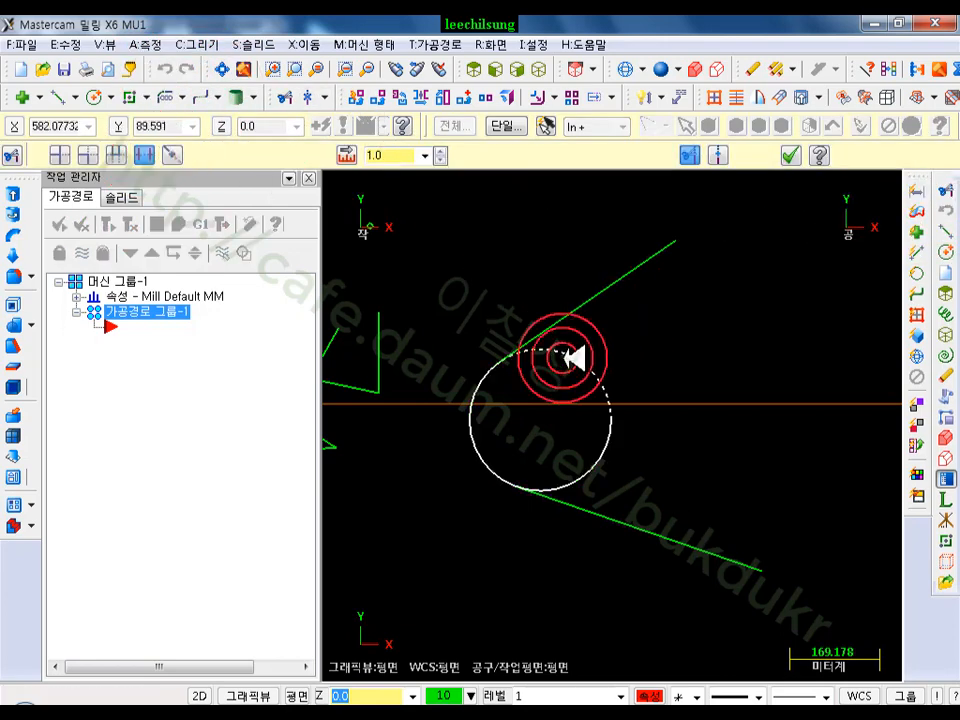
{"action": "left_click", "coordinate": [610, 455]}
{"action": "left_click", "coordinate": [826, 428]}
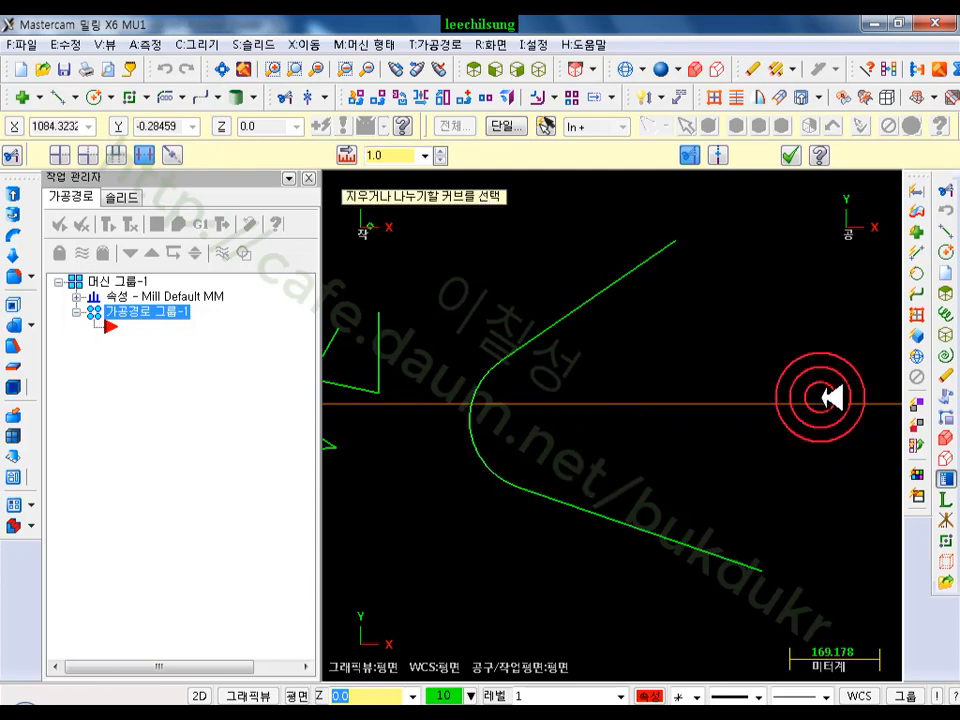
{"action": "scroll", "coordinate": [686, 380], "scroll_direction": "down", "scroll_amount": 5}
{"action": "scroll", "coordinate": [707, 279], "scroll_direction": "up", "scroll_amount": 4}
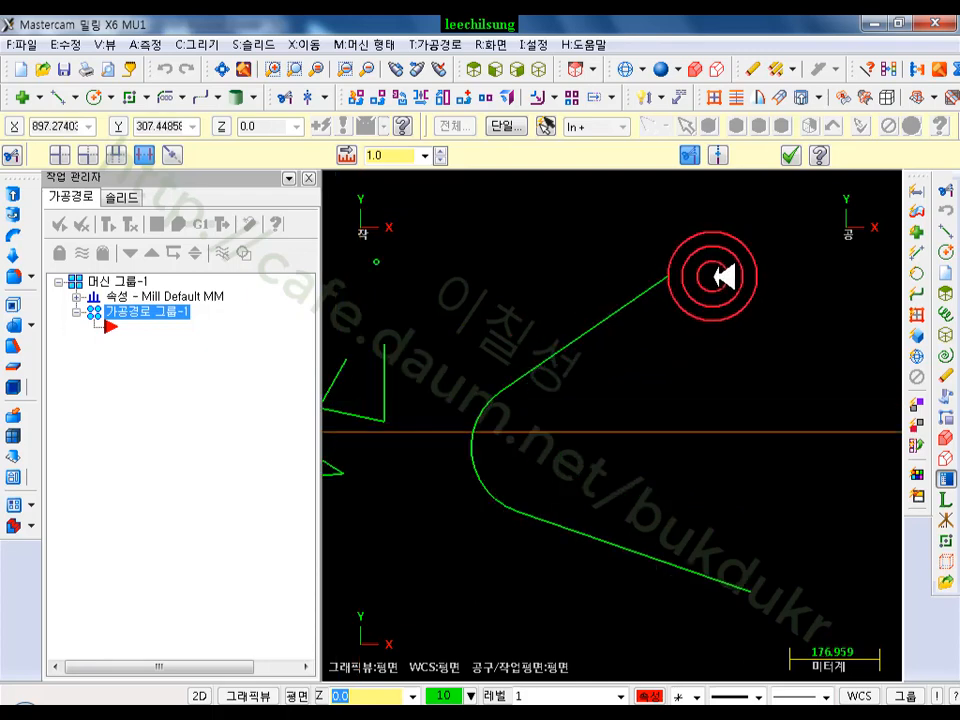
In trim-to-point mode, extend the upper tangent line beyond its outer end and shorten it back to a picked point
{"action": "left_click", "coordinate": [172, 151]}
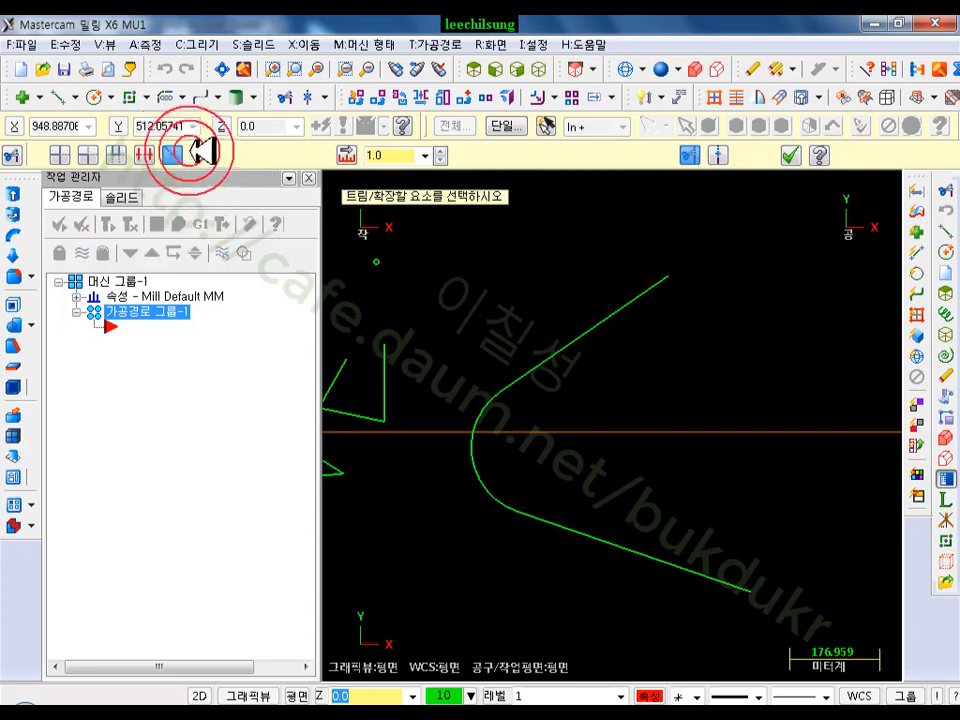
{"action": "scroll", "coordinate": [574, 399], "scroll_direction": "down", "scroll_amount": 2}
{"action": "left_click", "coordinate": [550, 327]}
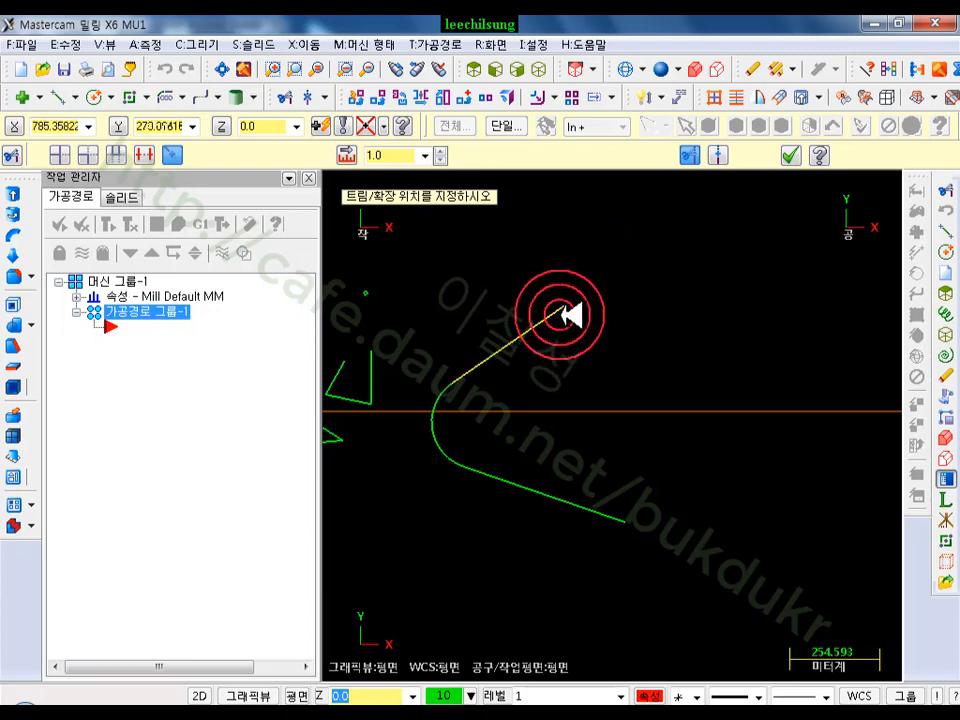
{"action": "left_click", "coordinate": [753, 230]}
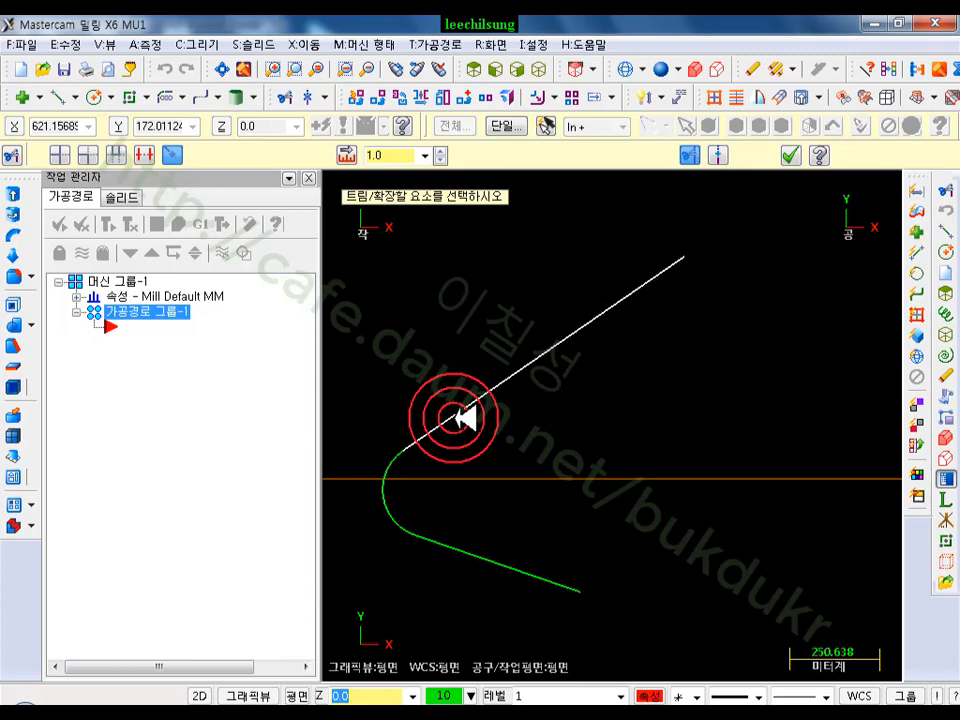
{"action": "left_click", "coordinate": [457, 418]}
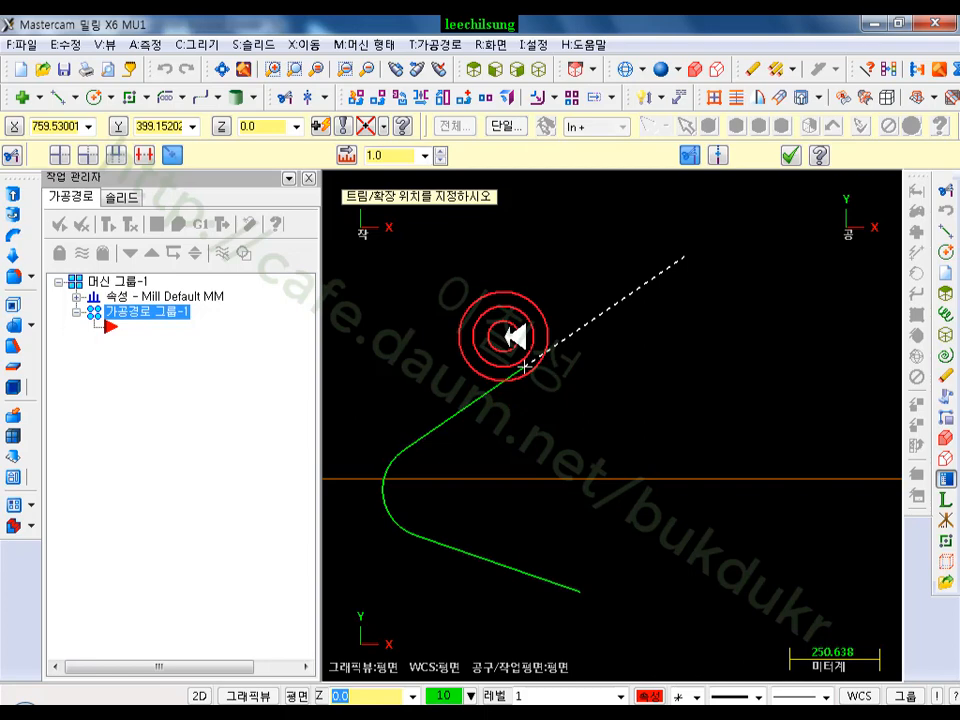
{"action": "left_click", "coordinate": [524, 368]}
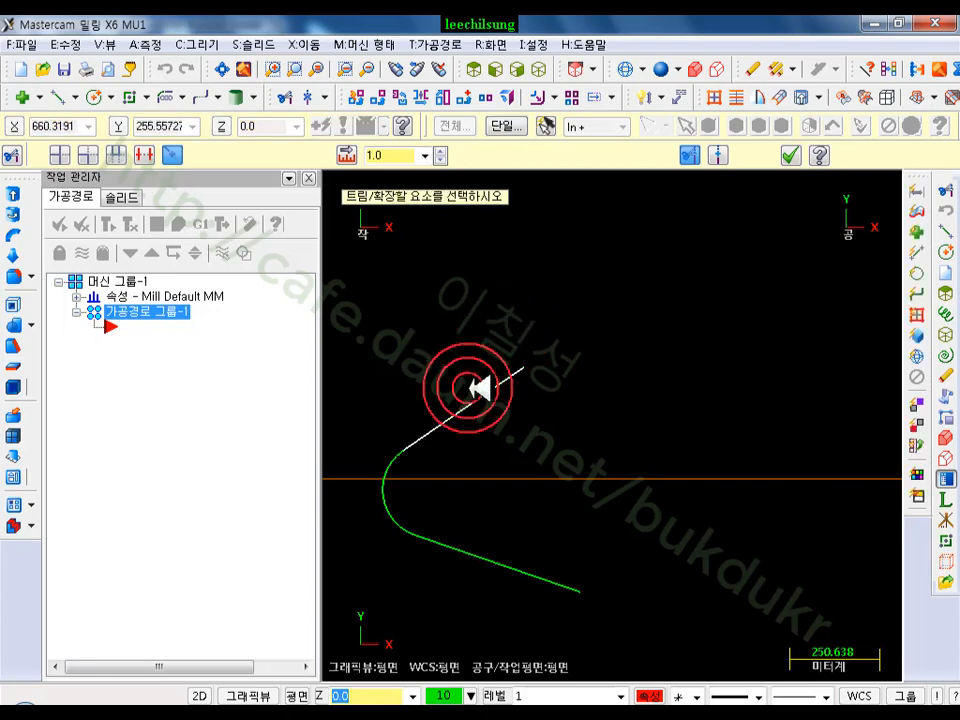
Lengthen and shorten the upper tangent line several more times by trimming its outer end to freely picked points
{"action": "left_click", "coordinate": [478, 390]}
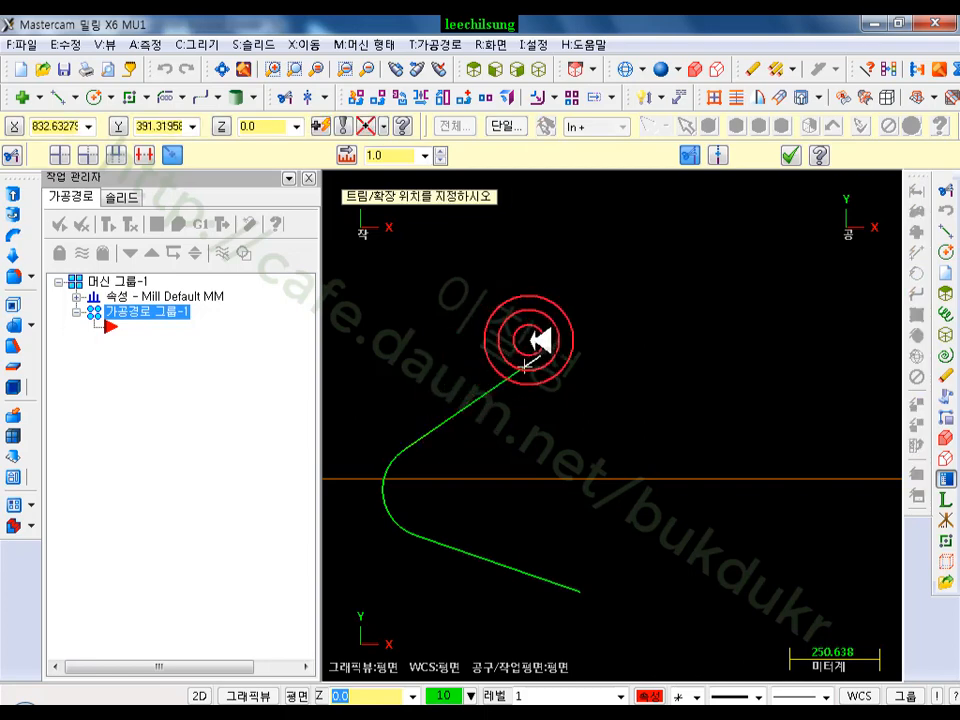
{"action": "left_click", "coordinate": [524, 368]}
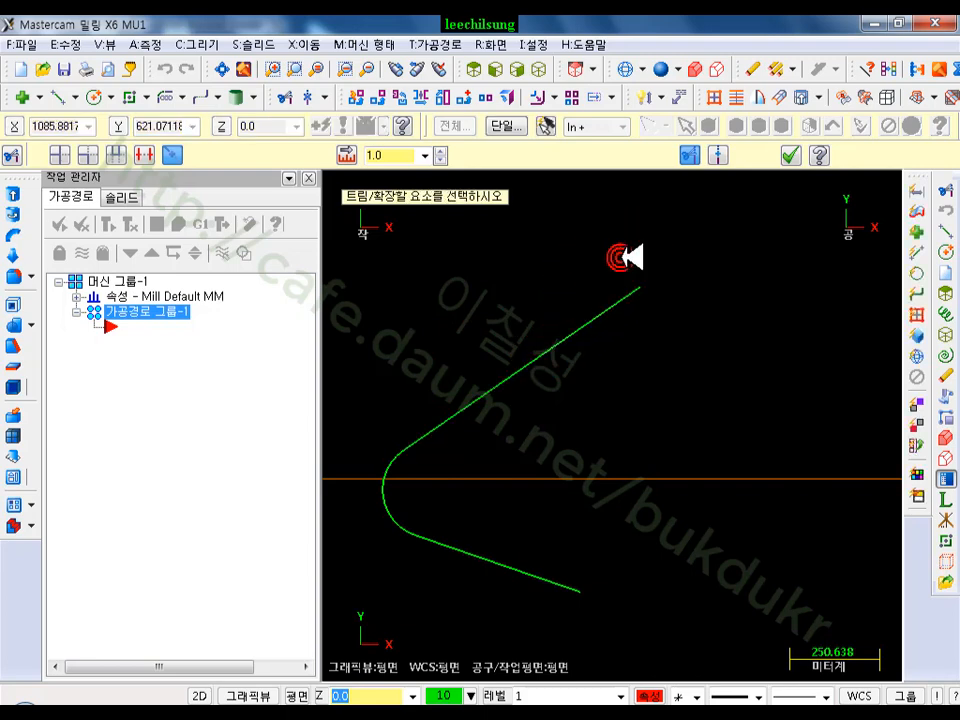
{"action": "left_click", "coordinate": [530, 361]}
{"action": "left_click", "coordinate": [779, 244]}
{"action": "left_click", "coordinate": [514, 378]}
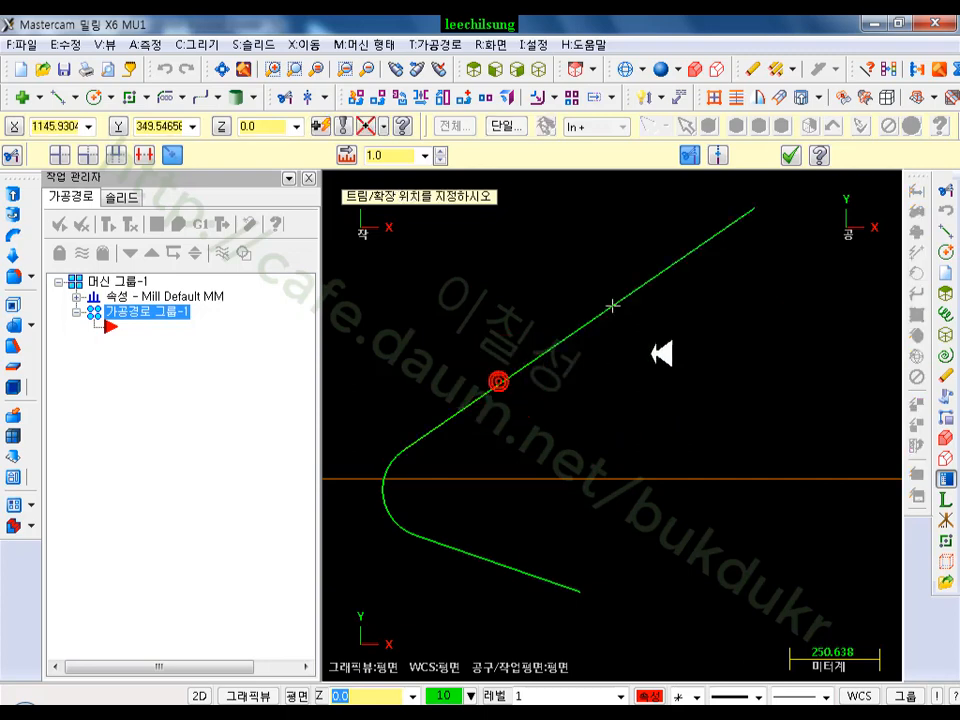
{"action": "left_click", "coordinate": [662, 348]}
{"action": "left_click", "coordinate": [494, 458]}
{"action": "left_click", "coordinate": [461, 414]}
{"action": "left_click", "coordinate": [632, 362]}
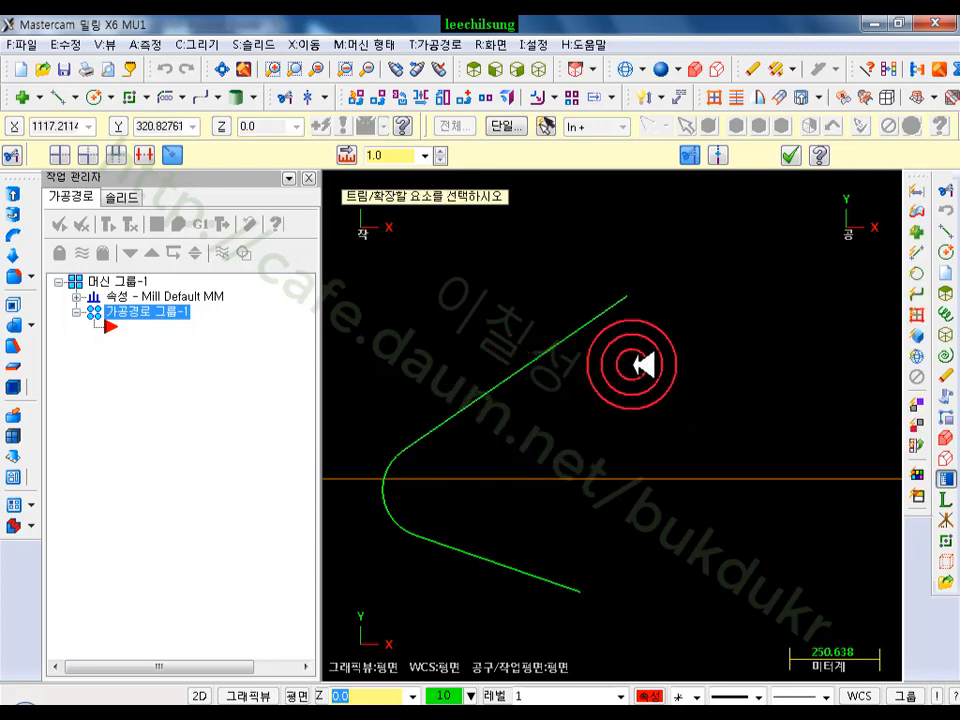
In trim-to-point mode, extend the upper tangent line to a picked point beyond its outer end and shorten it to a nearer point
{"action": "left_click", "coordinate": [164, 179]}
{"action": "left_click", "coordinate": [64, 152]}
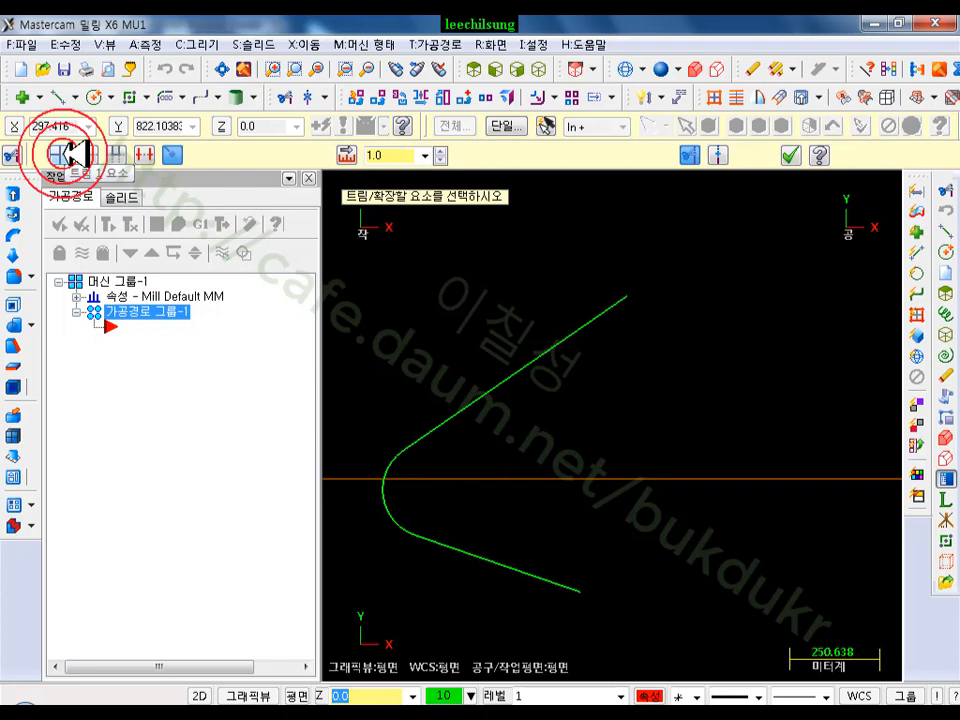
{"action": "left_click", "coordinate": [176, 155]}
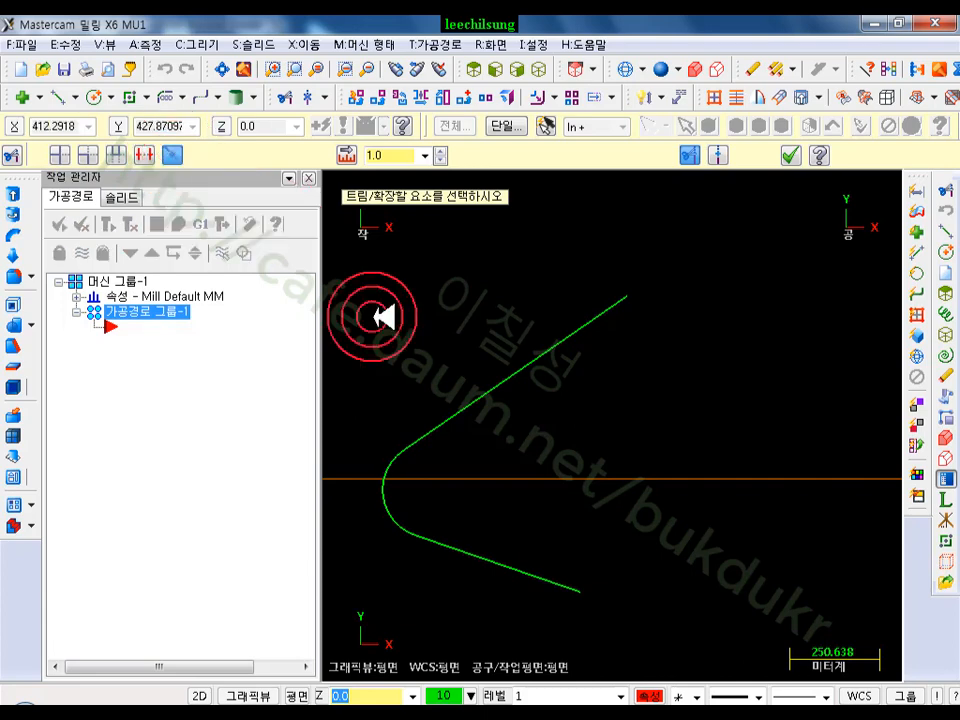
{"action": "scroll", "coordinate": [403, 402], "scroll_direction": "down", "scroll_amount": 4}
{"action": "left_click", "coordinate": [515, 373]}
{"action": "left_click", "coordinate": [720, 272]}
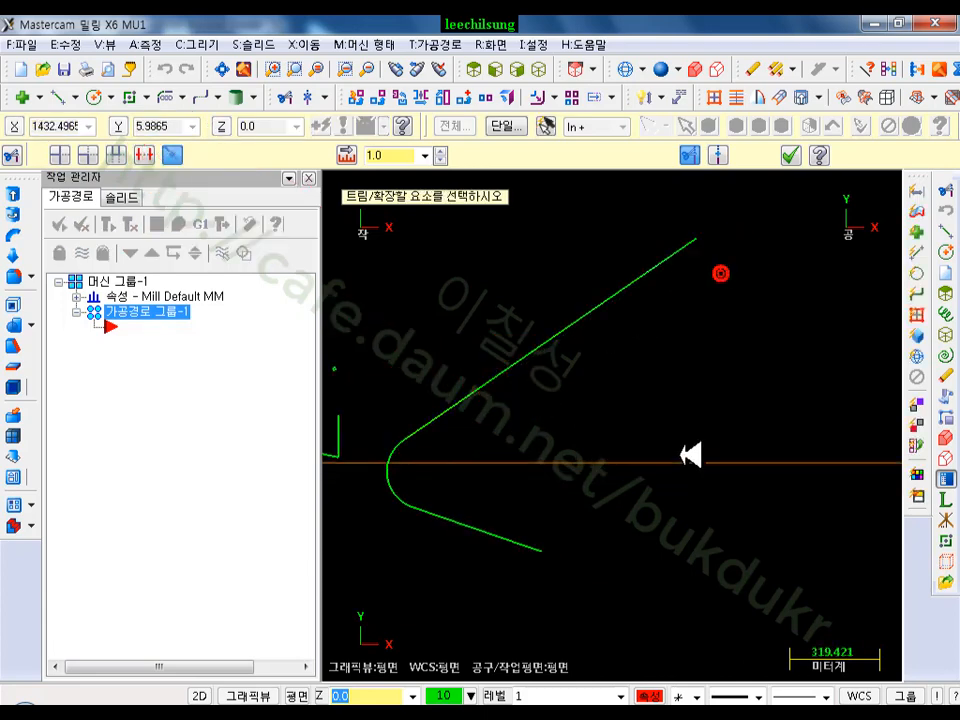
{"action": "left_click", "coordinate": [461, 413]}
{"action": "left_click", "coordinate": [527, 401]}
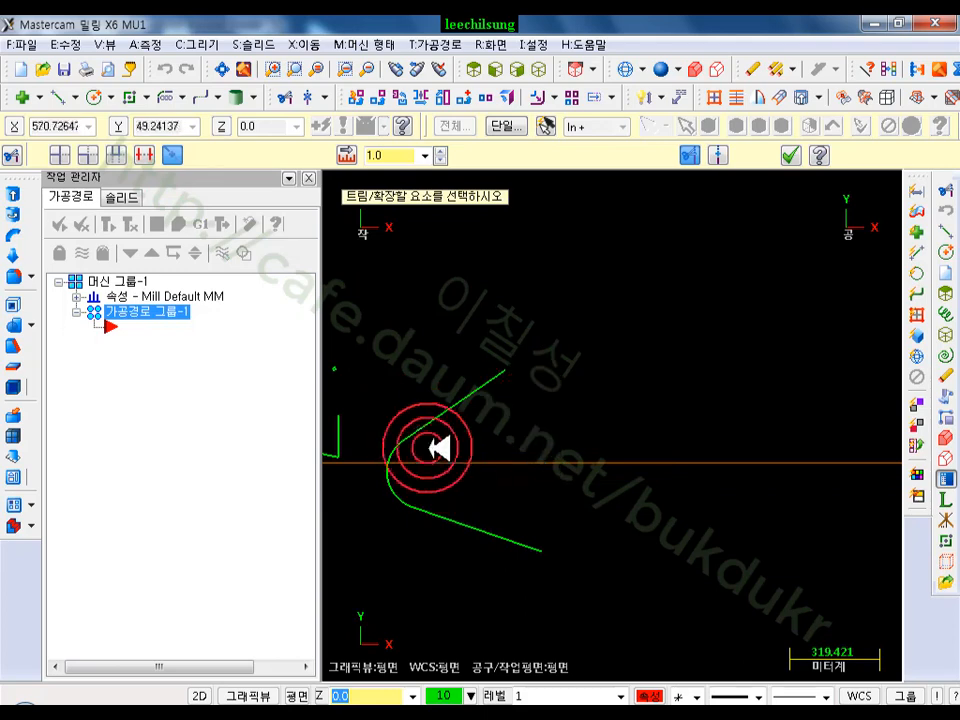
Shorten both tangent lines to picked points close to the arc
{"action": "left_click", "coordinate": [424, 428]}
{"action": "left_click", "coordinate": [456, 429]}
{"action": "left_click", "coordinate": [446, 506]}
{"action": "left_click", "coordinate": [485, 520]}
Extend the star's cut-off diagonal line up to the upper endpoint of the neighbouring steep line, closing the star's top tip
{"action": "scroll", "coordinate": [728, 344], "scroll_direction": "down", "scroll_amount": 1}
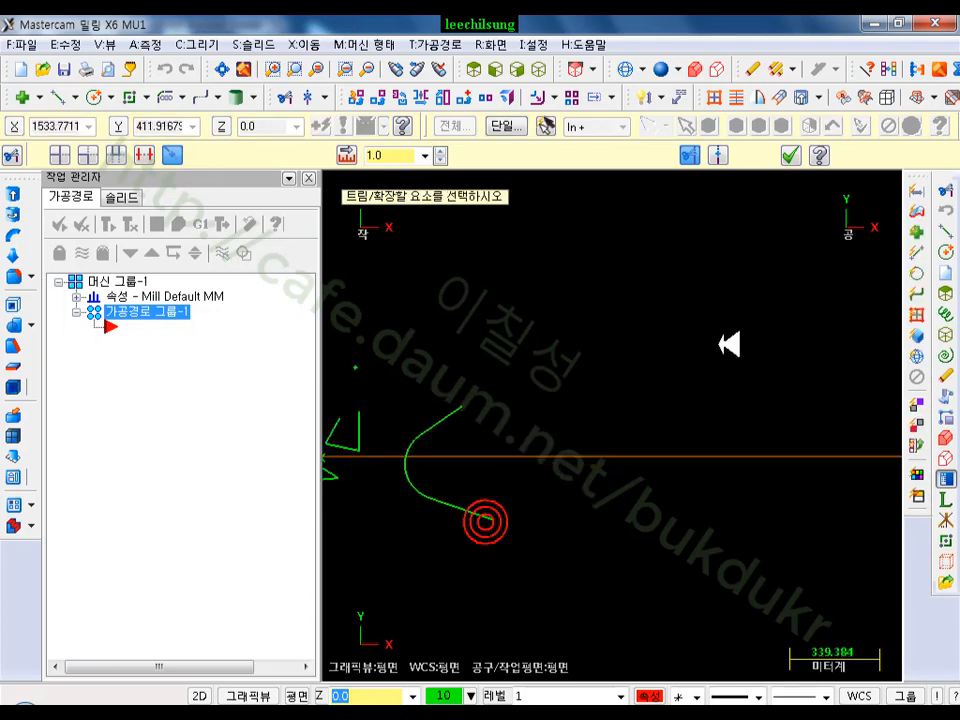
{"action": "scroll", "coordinate": [728, 344], "scroll_direction": "down", "scroll_amount": 4}
{"action": "scroll", "coordinate": [476, 427], "scroll_direction": "up", "scroll_amount": 20}
{"action": "scroll", "coordinate": [898, 580], "scroll_direction": "down", "scroll_amount": 7}
{"action": "scroll", "coordinate": [570, 533], "scroll_direction": "up", "scroll_amount": 6}
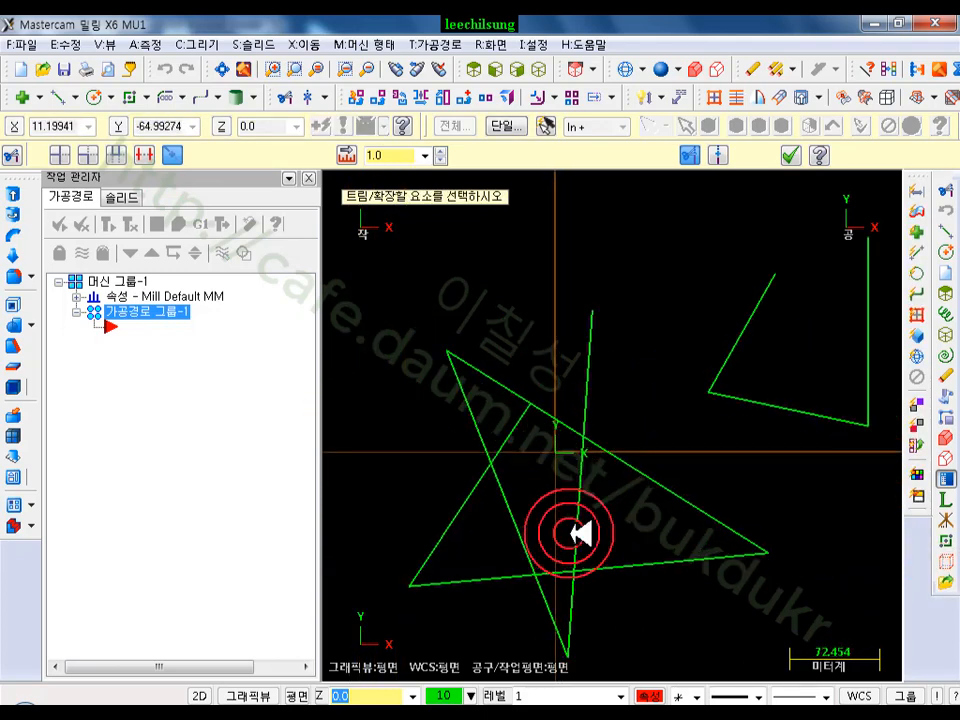
{"action": "scroll", "coordinate": [575, 535], "scroll_direction": "up", "scroll_amount": 8}
{"action": "left_click", "coordinate": [500, 322]}
{"action": "scroll", "coordinate": [478, 340], "scroll_direction": "down", "scroll_amount": 6}
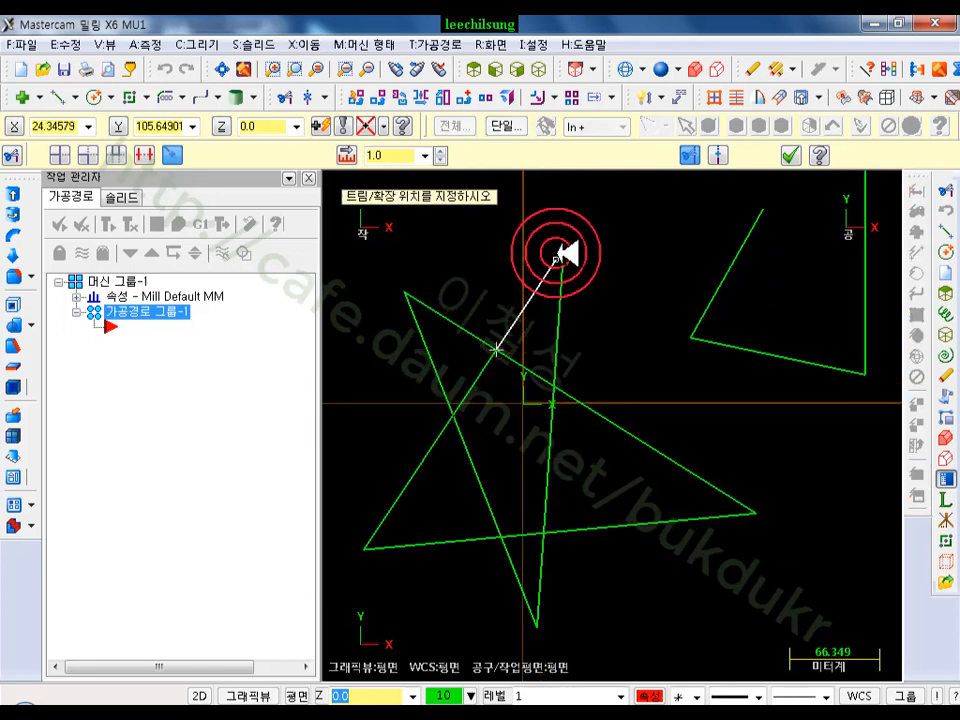
{"action": "left_click", "coordinate": [560, 252]}
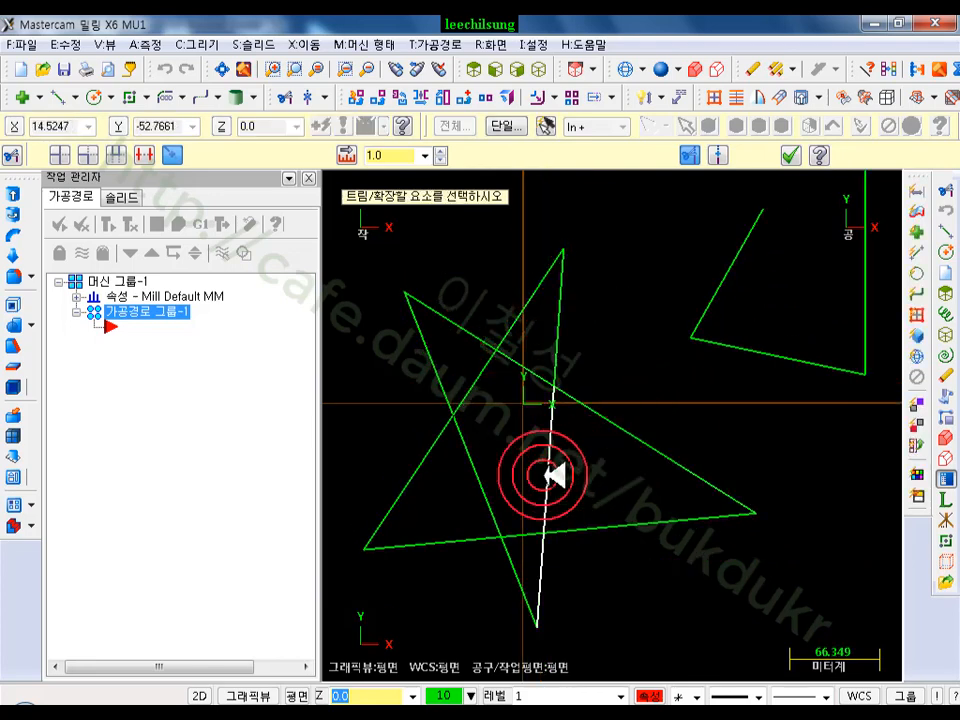
Extend the star's two lines beyond the right tip and trim them back to the tip
{"action": "left_click", "coordinate": [724, 497]}
{"action": "left_click", "coordinate": [850, 572]}
{"action": "left_click", "coordinate": [698, 521]}
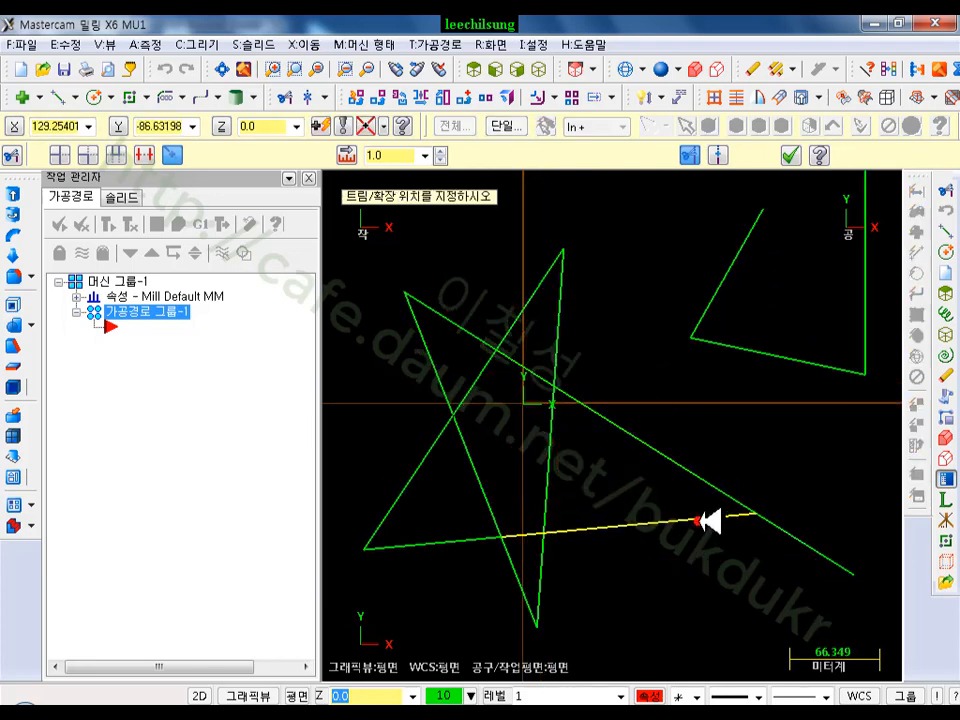
{"action": "left_click", "coordinate": [864, 496]}
{"action": "left_click", "coordinate": [665, 518]}
{"action": "left_click", "coordinate": [755, 509]}
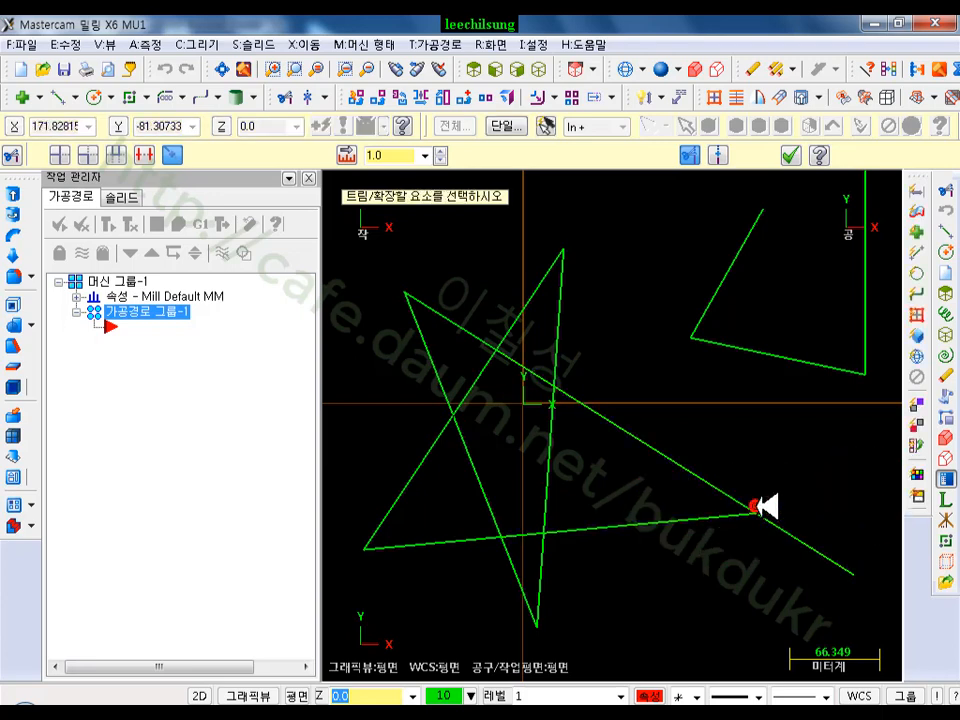
{"action": "left_click", "coordinate": [681, 464]}
{"action": "left_click", "coordinate": [756, 516]}
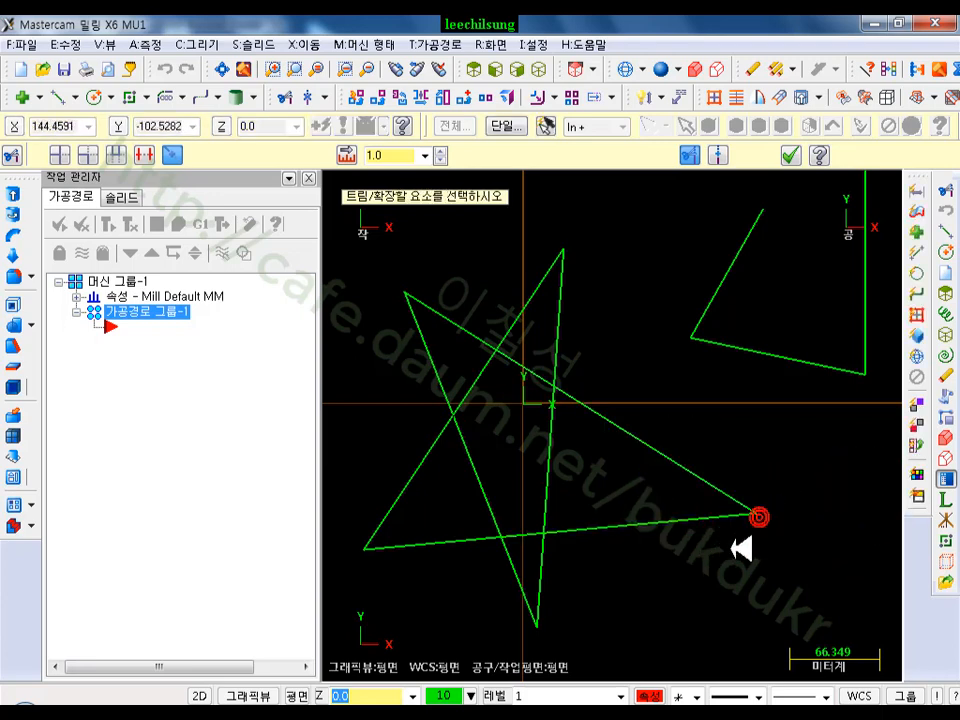
In length mode with the value -50, shorten the upper ends of the slanted line and the vertical line in repeated increments
{"action": "scroll", "coordinate": [780, 470], "scroll_direction": "down", "scroll_amount": 2}
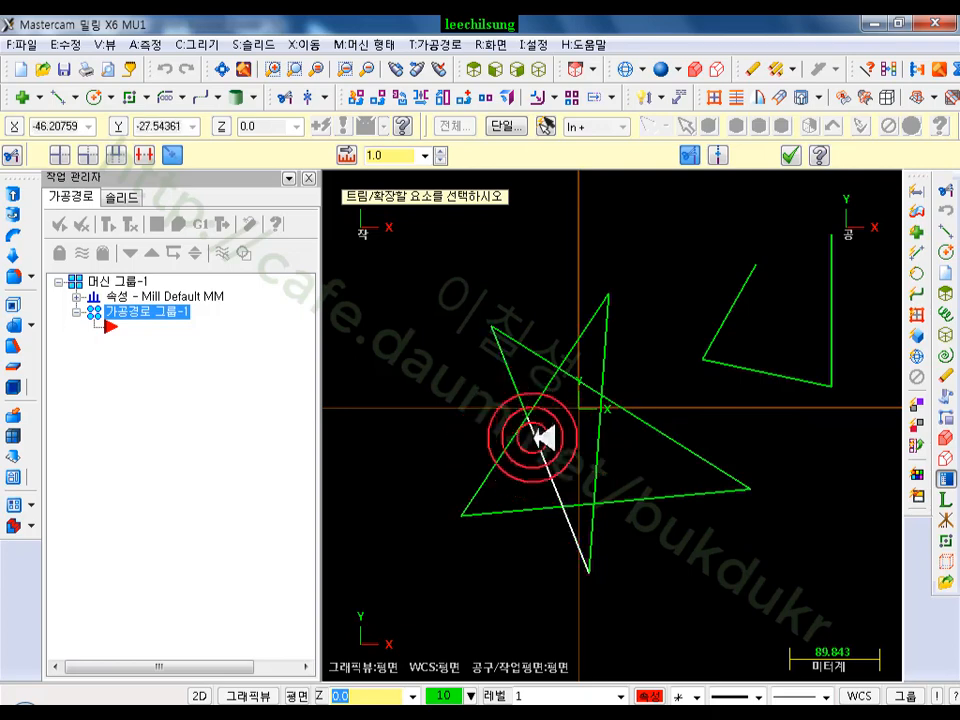
{"action": "scroll", "coordinate": [418, 386], "scroll_direction": "down", "scroll_amount": 2}
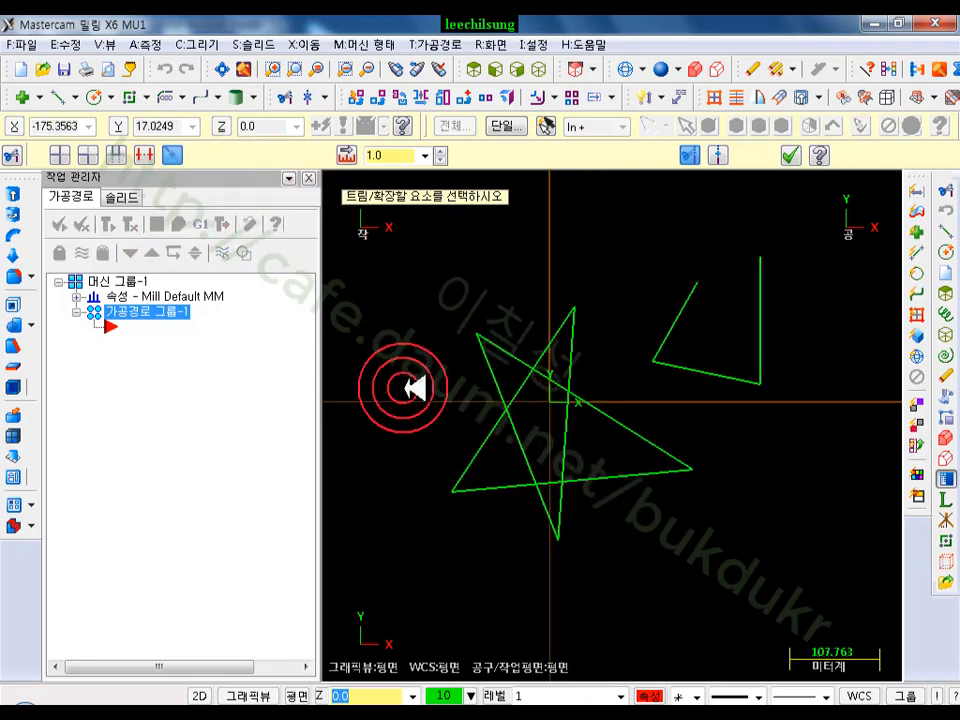
{"action": "scroll", "coordinate": [744, 317], "scroll_direction": "down", "scroll_amount": 3}
{"action": "scroll", "coordinate": [784, 291], "scroll_direction": "down", "scroll_amount": 2}
{"action": "scroll", "coordinate": [604, 228], "scroll_direction": "up", "scroll_amount": 6}
{"action": "scroll", "coordinate": [604, 228], "scroll_direction": "up", "scroll_amount": 1}
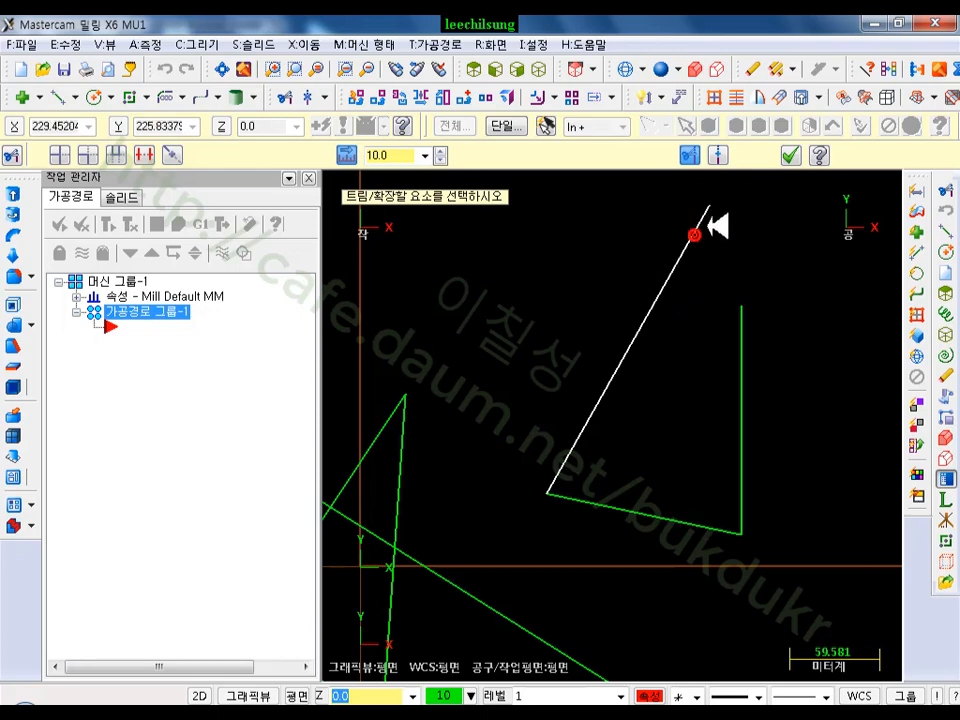
{"action": "left_click", "coordinate": [407, 155]}
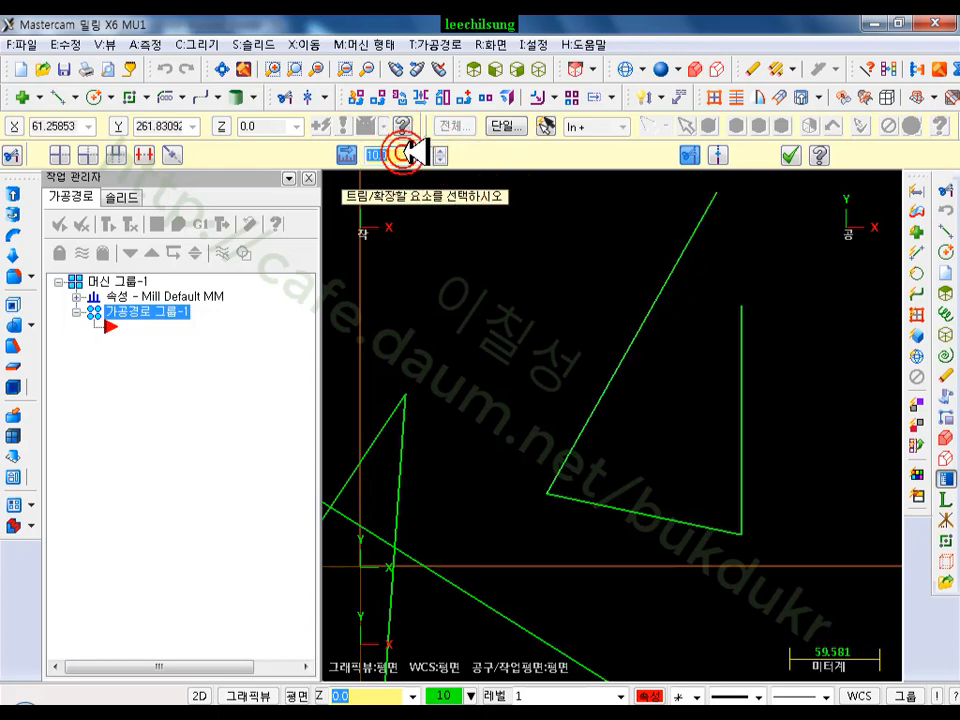
{"action": "type", "text": "-50.0"}
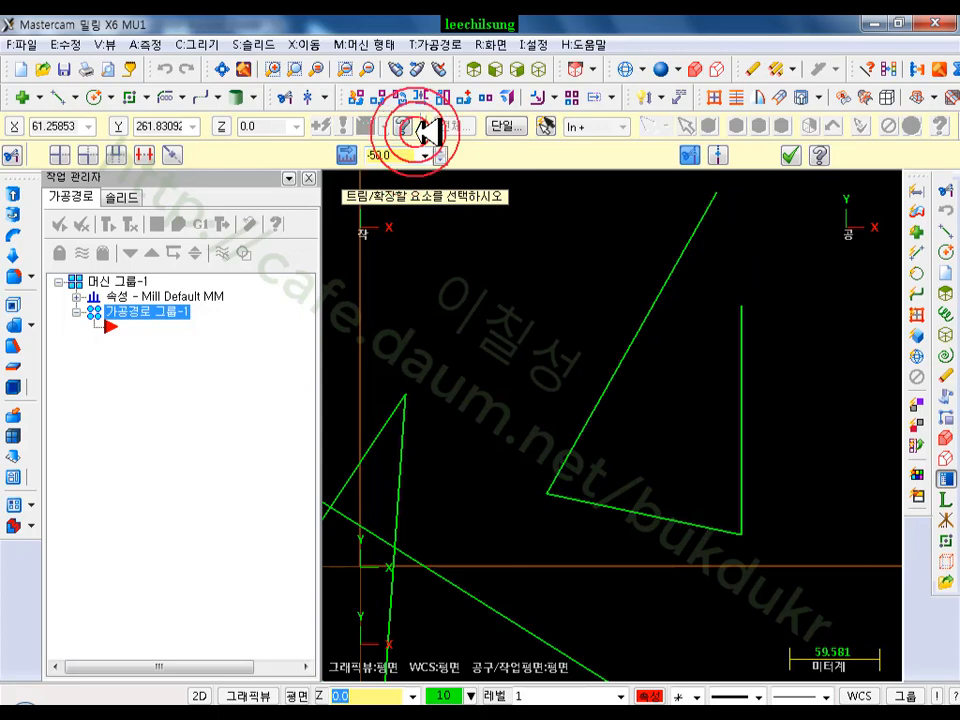
{"action": "left_click", "coordinate": [718, 206]}
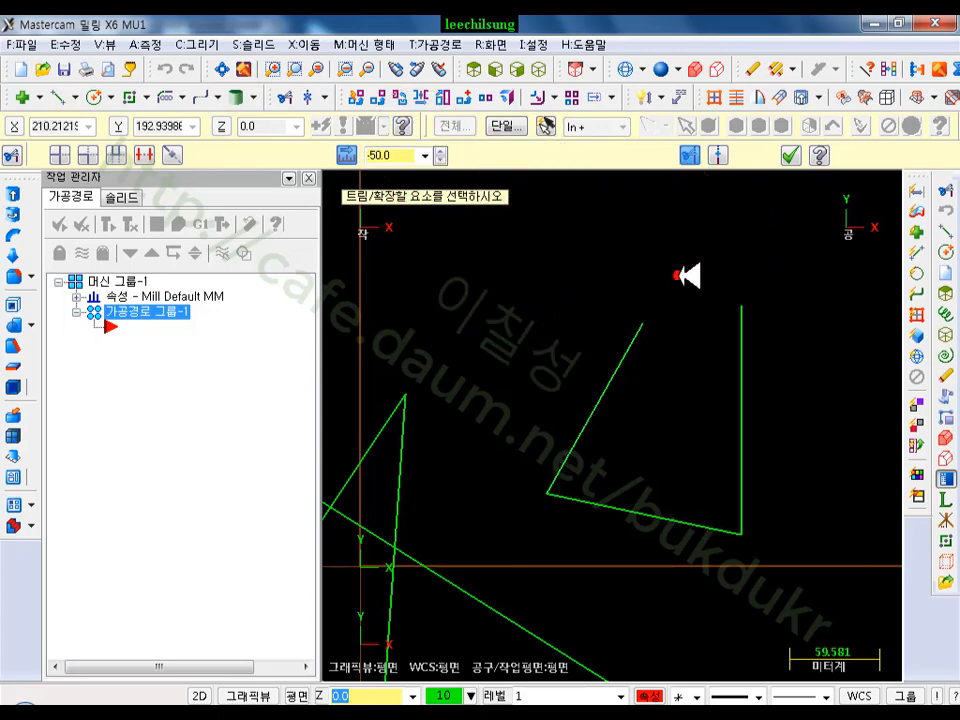
{"action": "left_click", "coordinate": [677, 275]}
{"action": "left_click", "coordinate": [675, 321]}
{"action": "left_click", "coordinate": [744, 316]}
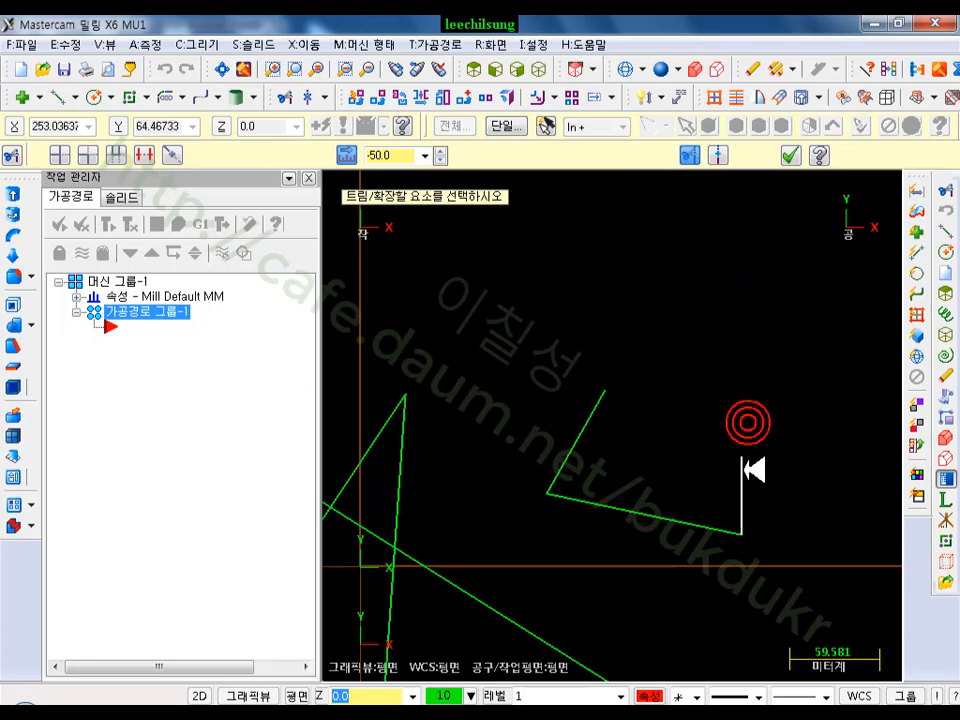
{"action": "left_click", "coordinate": [608, 424]}
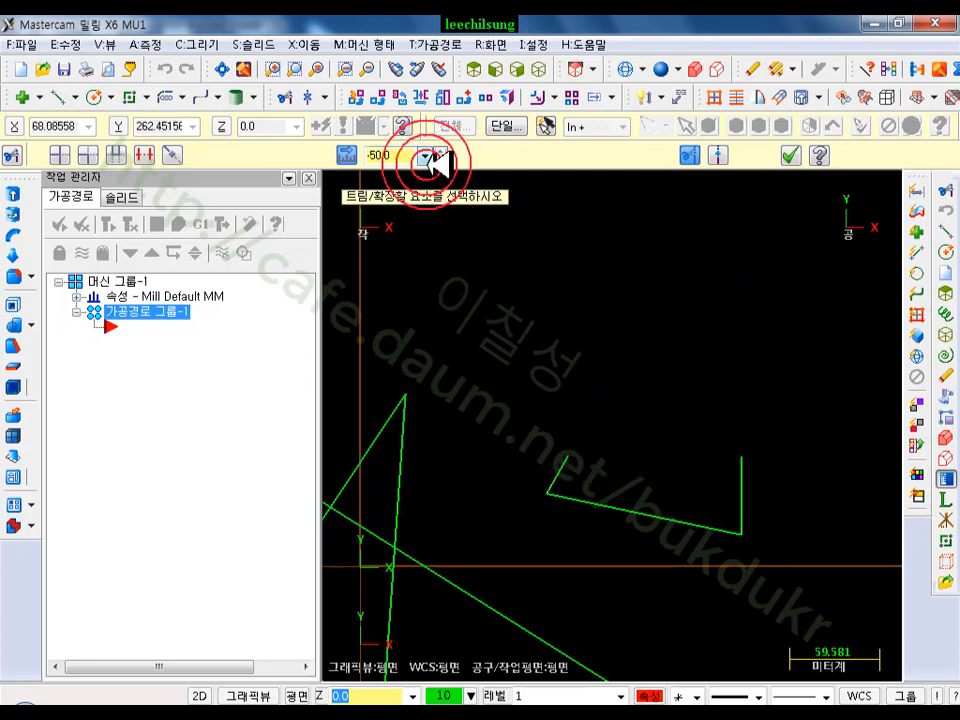
Set the length to 50 and extend the slanted line's upper end in repeated increments
{"action": "left_click", "coordinate": [403, 155]}
{"action": "key", "text": "Return"}
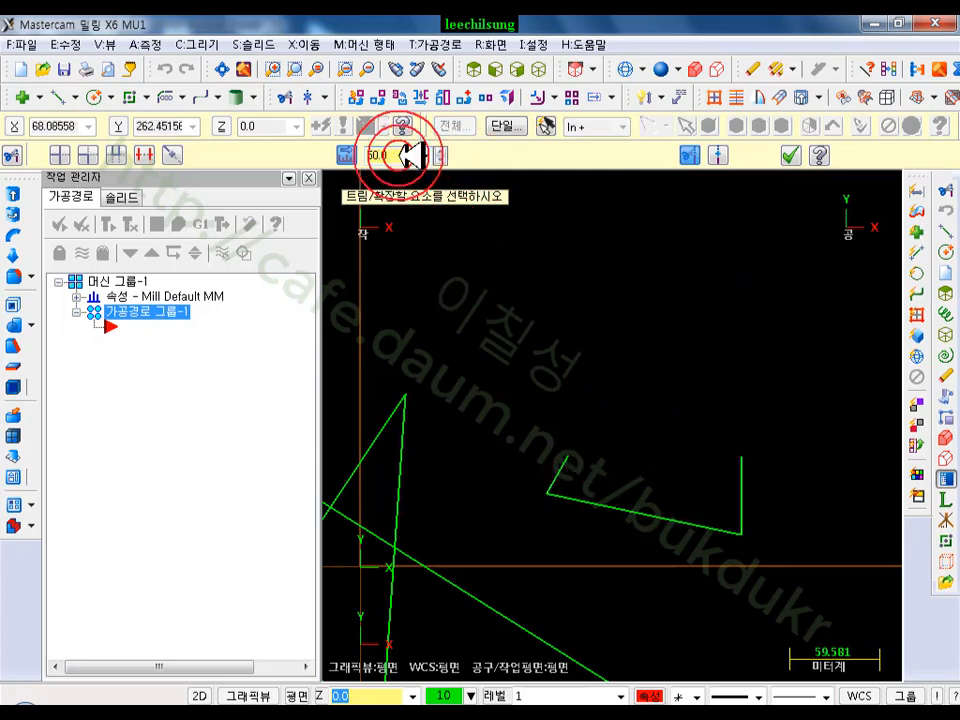
{"action": "left_click", "coordinate": [564, 460]}
{"action": "left_click", "coordinate": [597, 386]}
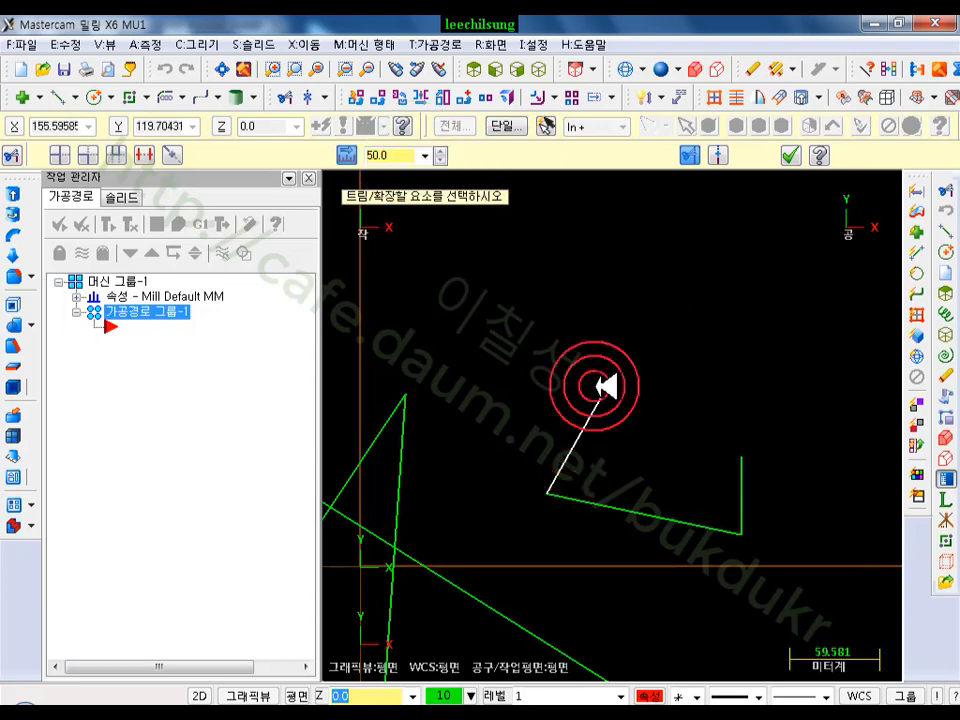
{"action": "left_click", "coordinate": [683, 267]}
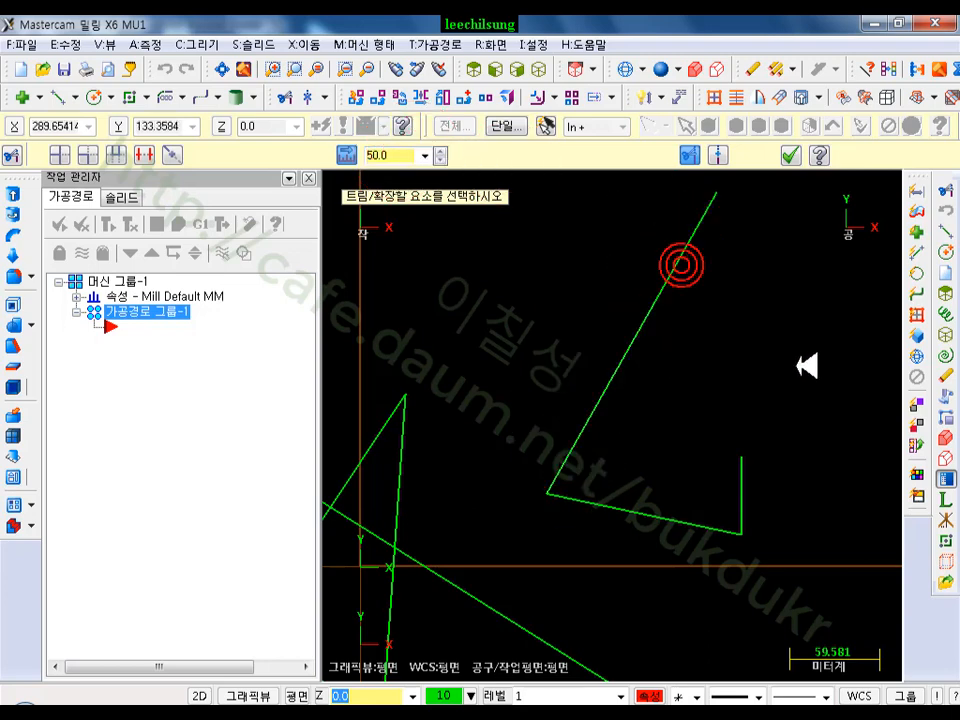
{"action": "scroll", "coordinate": [567, 404], "scroll_direction": "down", "scroll_amount": 4}
{"action": "scroll", "coordinate": [792, 264], "scroll_direction": "up", "scroll_amount": 4}
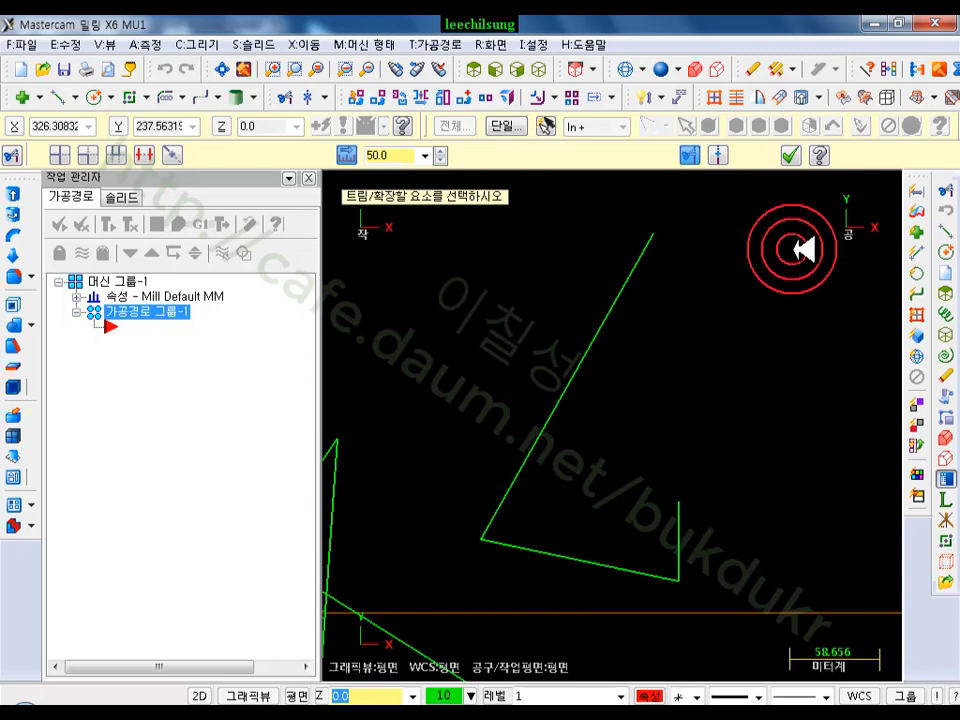
Switch to break mode with a length of -50, split successive segments off the slanted line from its upper end, and finish
{"action": "left_click", "coordinate": [718, 156]}
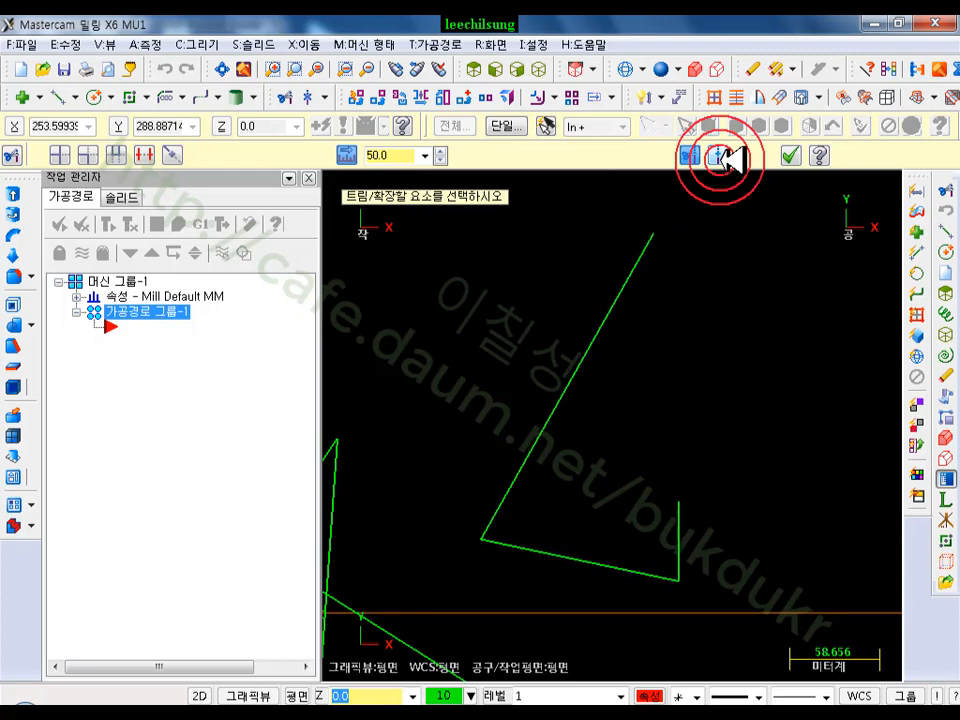
{"action": "left_click", "coordinate": [720, 159]}
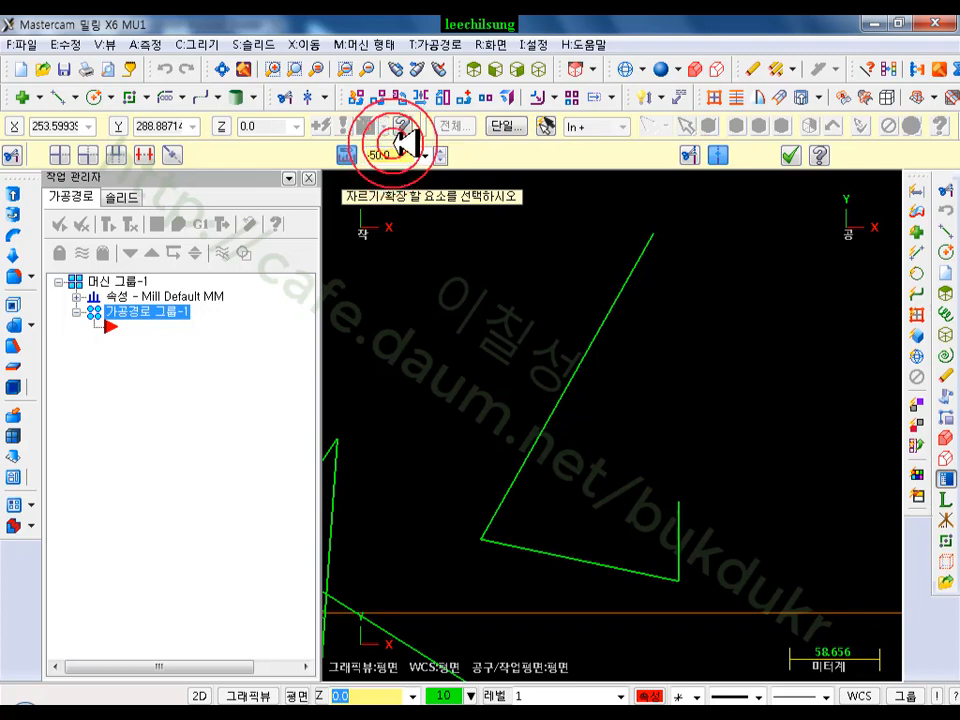
{"action": "left_click", "coordinate": [641, 251]}
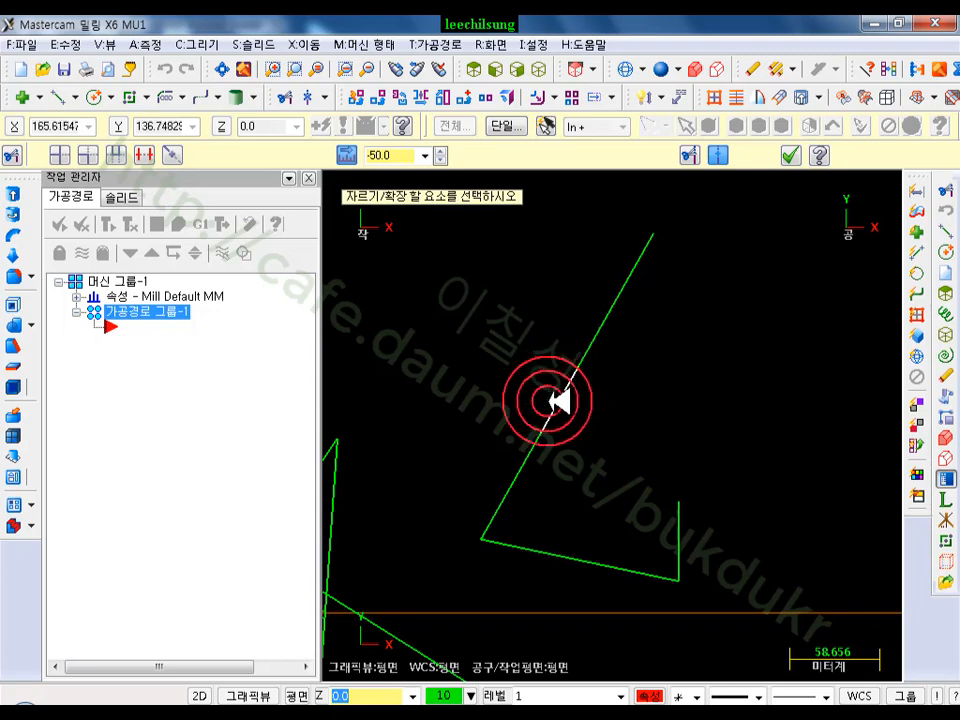
{"action": "left_click", "coordinate": [790, 155]}
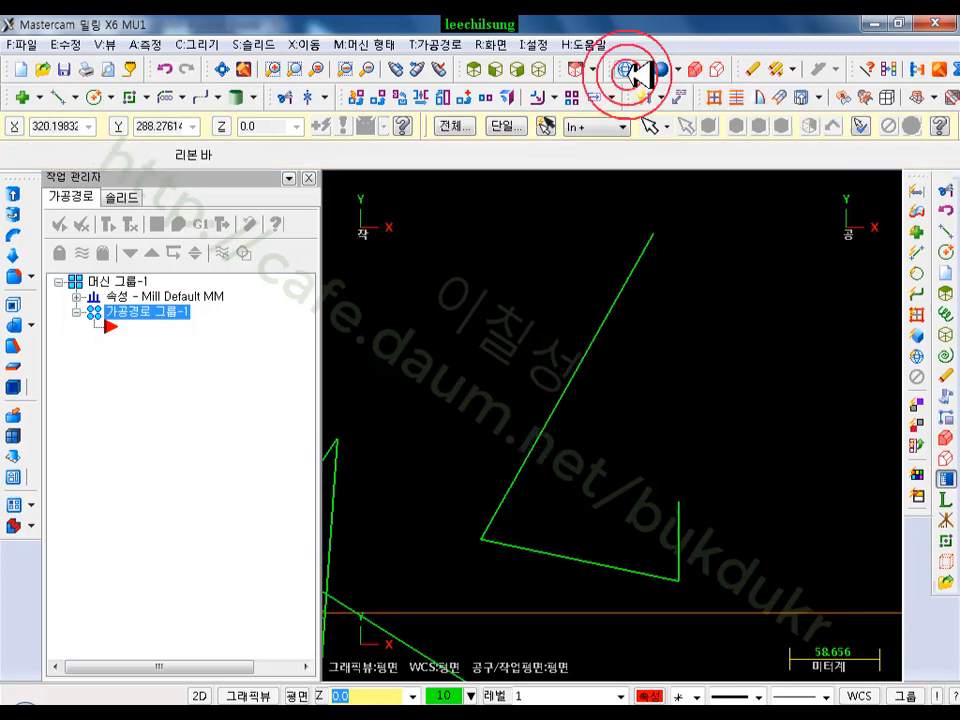
Use Smart Dimension to dimension three successive broken segments of the slanted line, placing two dimensions on its right and one on its left
{"action": "left_click", "coordinate": [627, 73]}
{"action": "left_click", "coordinate": [633, 270]}
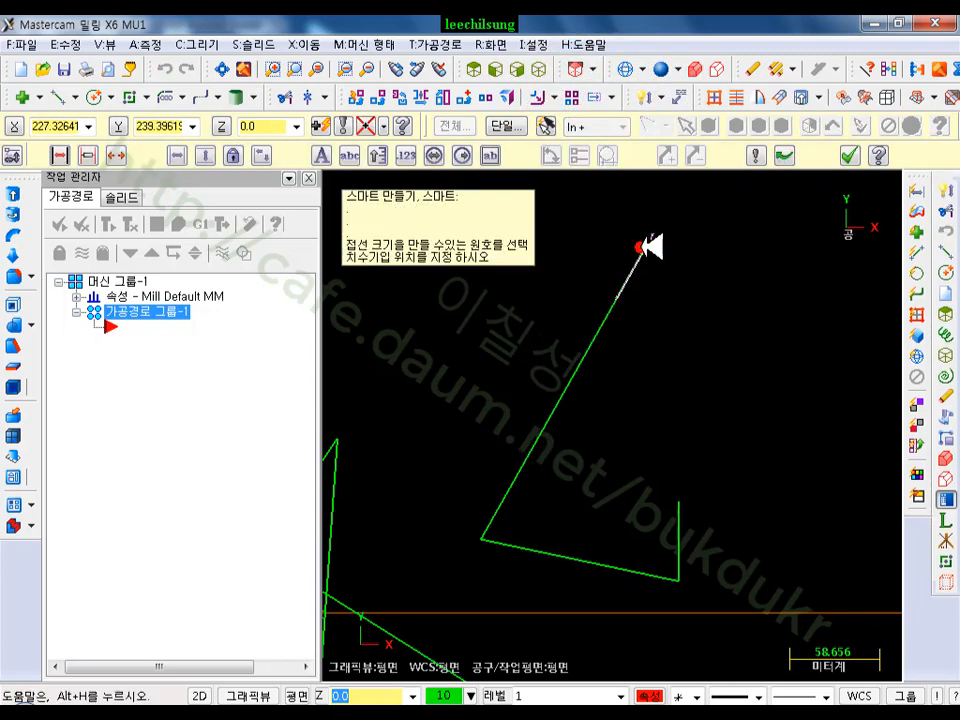
{"action": "left_click", "coordinate": [686, 285]}
{"action": "scroll", "coordinate": [640, 280], "scroll_direction": "up", "scroll_amount": 4}
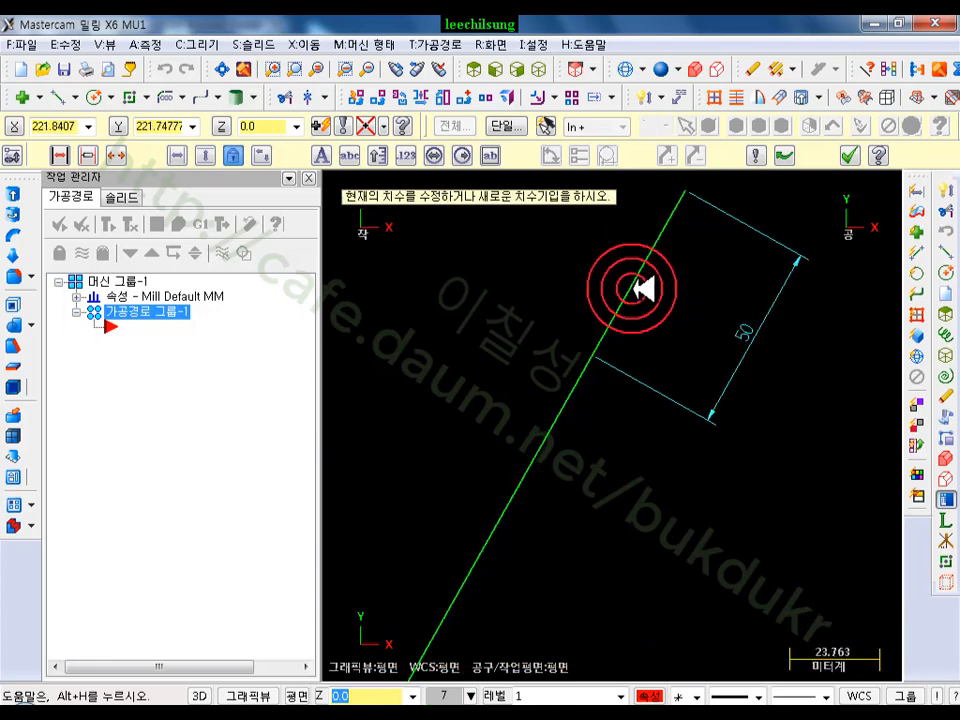
{"action": "scroll", "coordinate": [640, 288], "scroll_direction": "up", "scroll_amount": 1}
{"action": "left_click", "coordinate": [592, 388]}
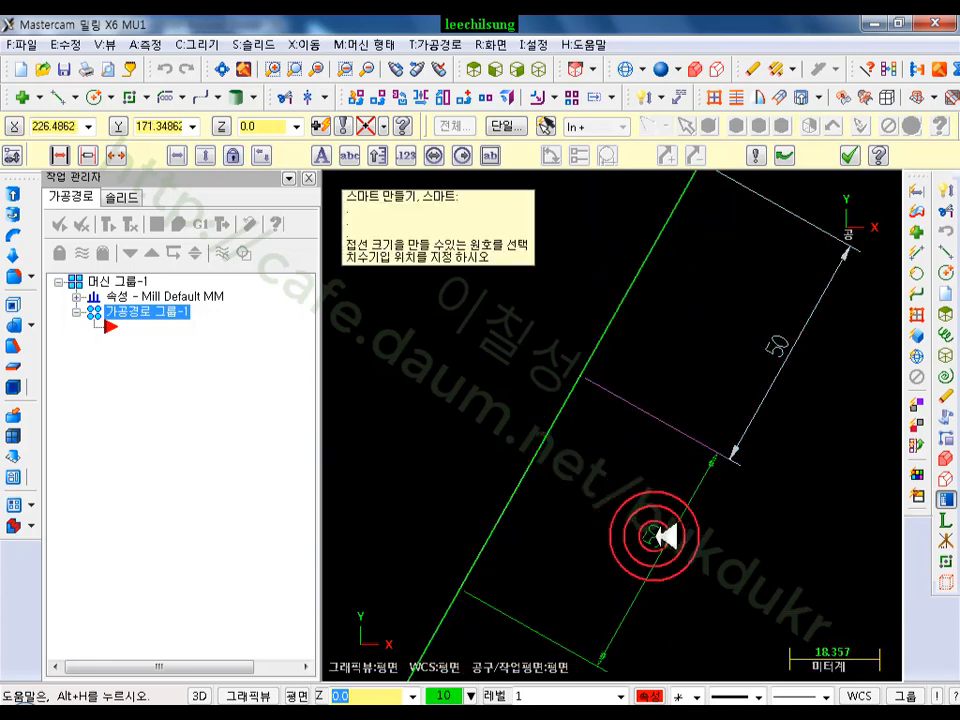
{"action": "left_click", "coordinate": [660, 542]}
{"action": "scroll", "coordinate": [754, 309], "scroll_direction": "down", "scroll_amount": 2}
{"action": "scroll", "coordinate": [521, 577], "scroll_direction": "up", "scroll_amount": 1}
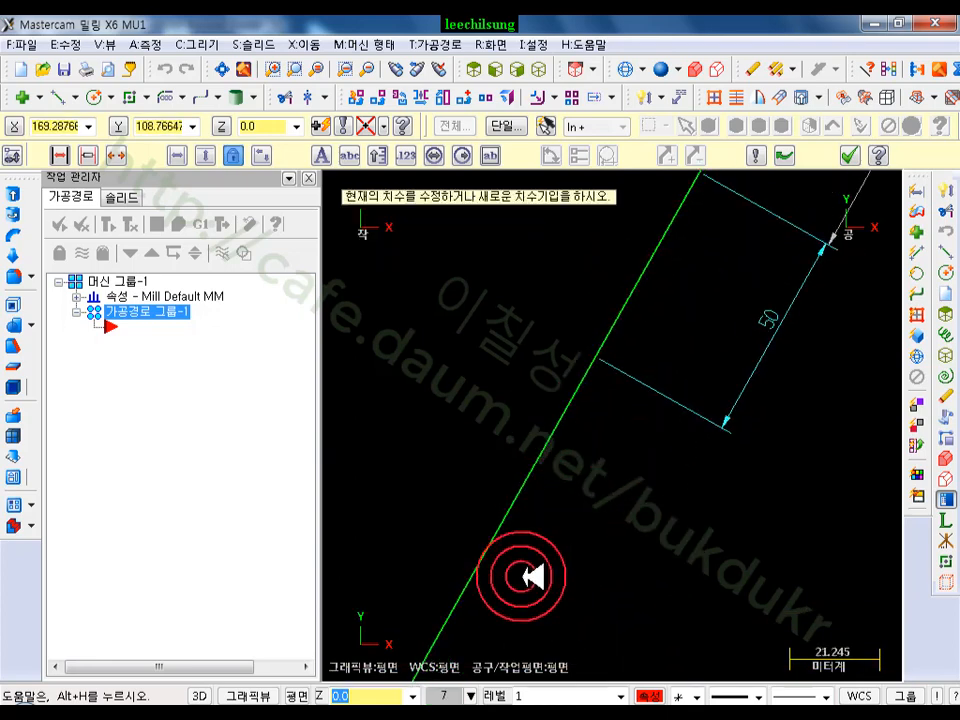
{"action": "left_click", "coordinate": [562, 426]}
{"action": "left_click", "coordinate": [484, 380]}
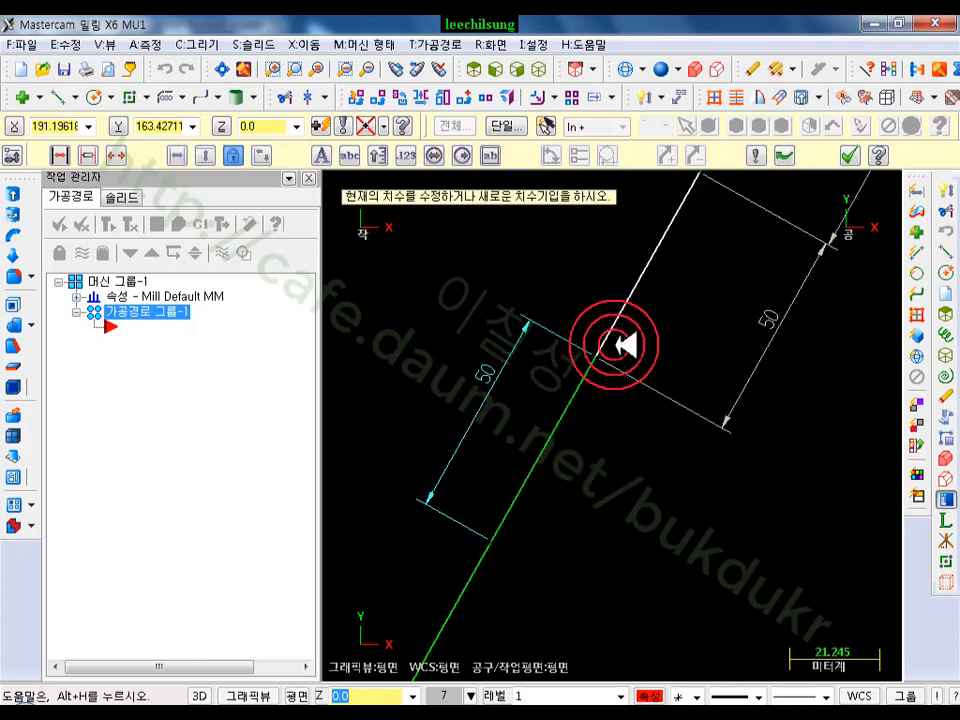
{"action": "scroll", "coordinate": [553, 326], "scroll_direction": "down", "scroll_amount": 3}
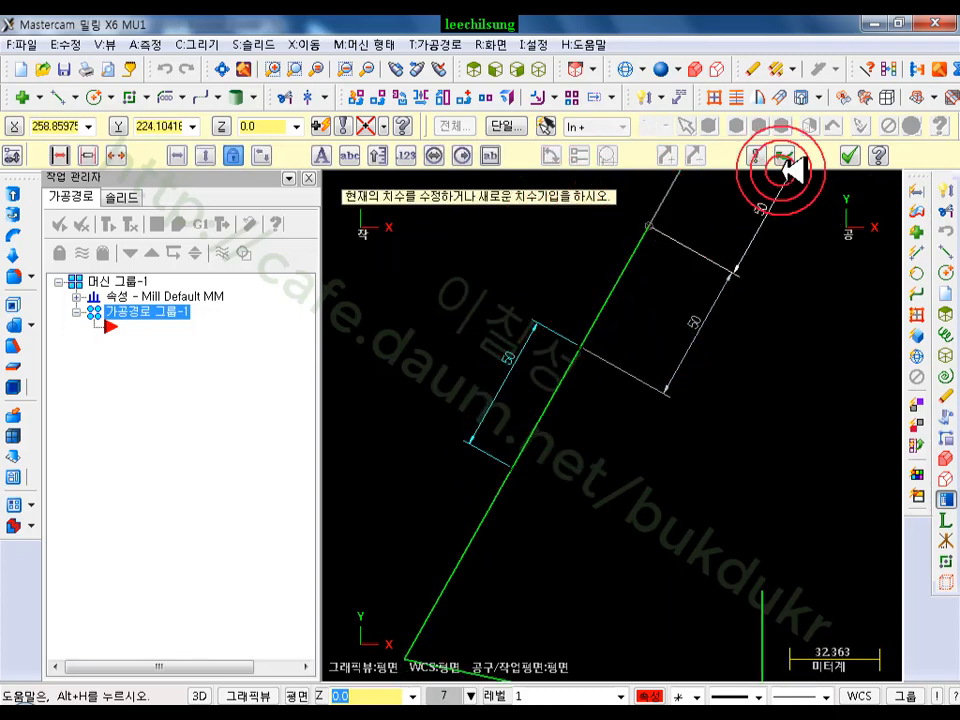
{"action": "left_click", "coordinate": [852, 155]}
Switch to the textbook PDF in Adobe Acrobat Reader to view section 1.3 on geometry editing
{"action": "left_click", "coordinate": [707, 321]}
{"action": "left_click", "coordinate": [638, 621]}
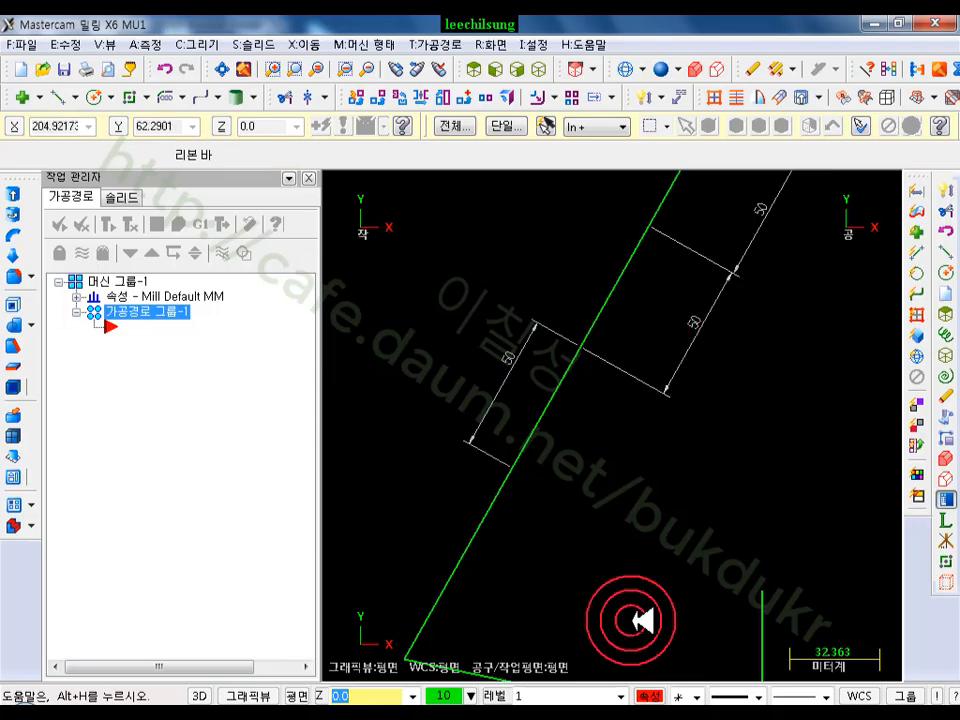
{"action": "left_click", "coordinate": [420, 703]}
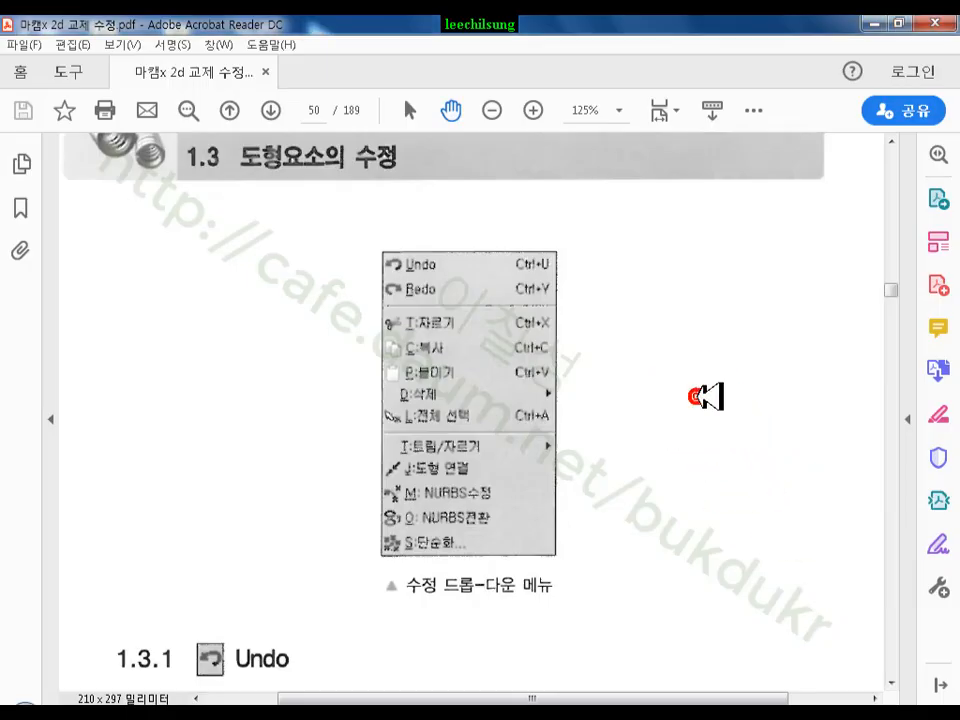
Browse the textbook from the section 1.3 editing overview to section 1.3.4 on Trim/Break
{"action": "scroll", "coordinate": [707, 390], "scroll_direction": "down", "scroll_amount": 5}
{"action": "scroll", "coordinate": [710, 375], "scroll_direction": "down", "scroll_amount": 3}
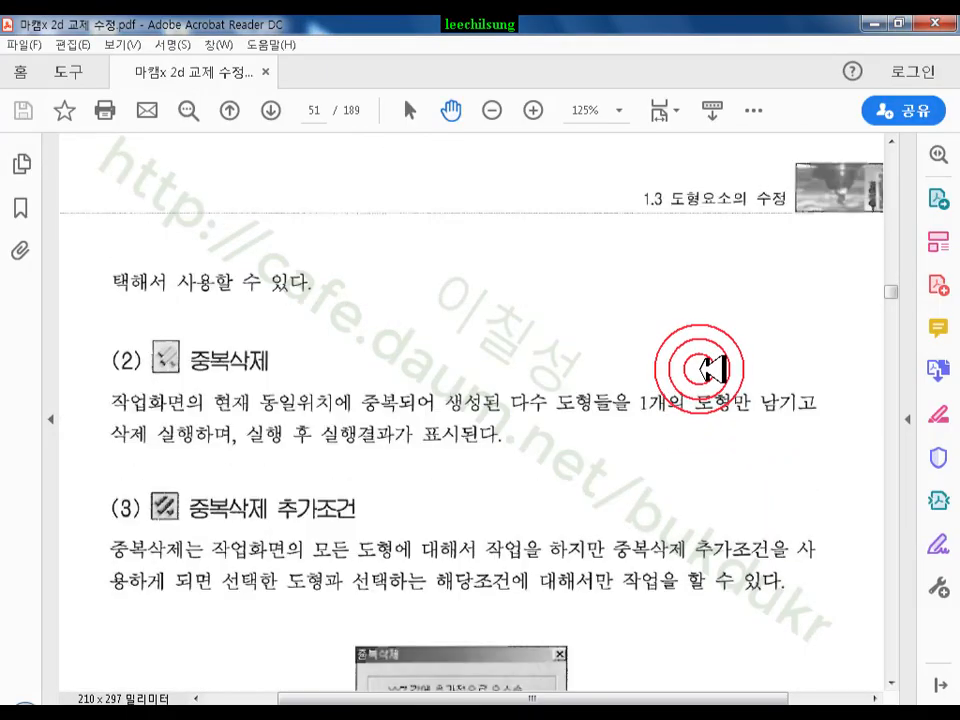
{"action": "scroll", "coordinate": [712, 370], "scroll_direction": "down", "scroll_amount": 20}
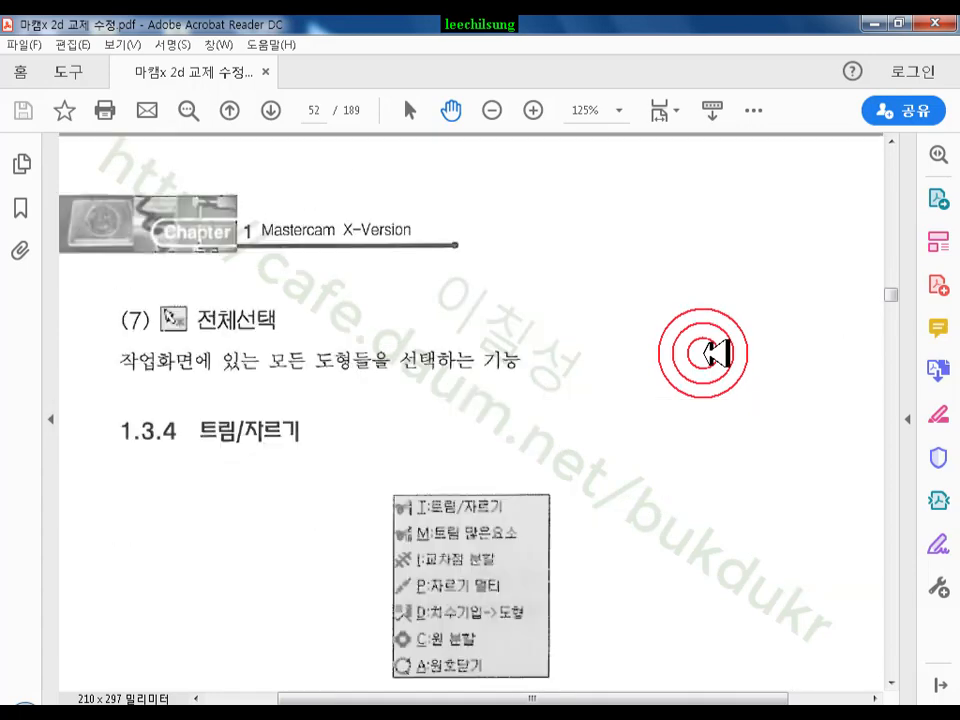
{"action": "scroll", "coordinate": [717, 353], "scroll_direction": "down", "scroll_amount": 5}
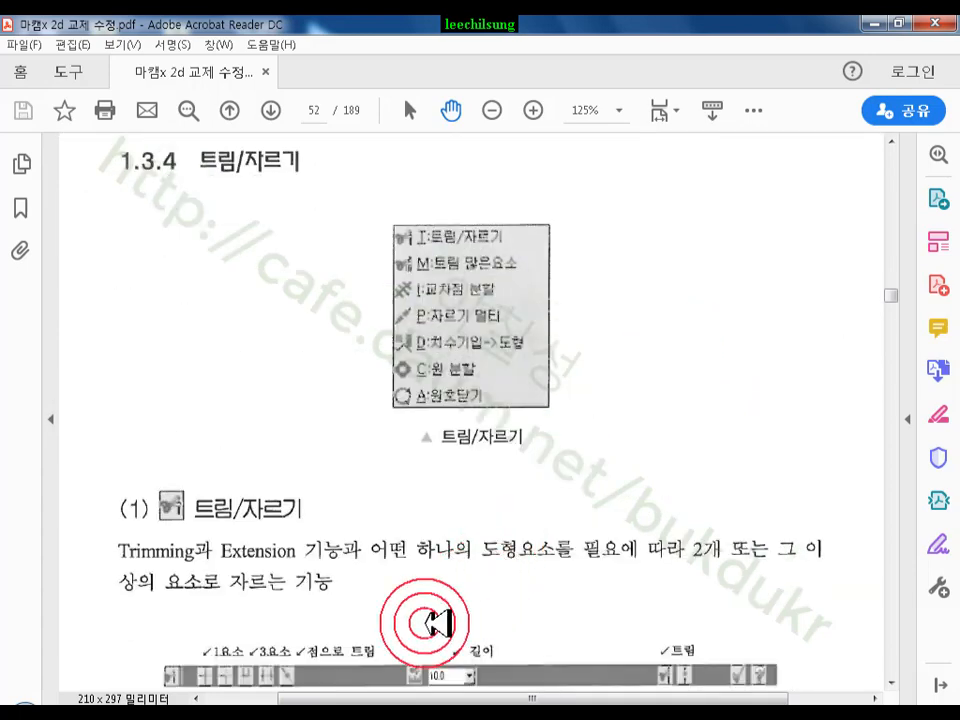
Switch back to Mastercam and start a new file without saving the changes to the current drawing
{"action": "left_click", "coordinate": [343, 715]}
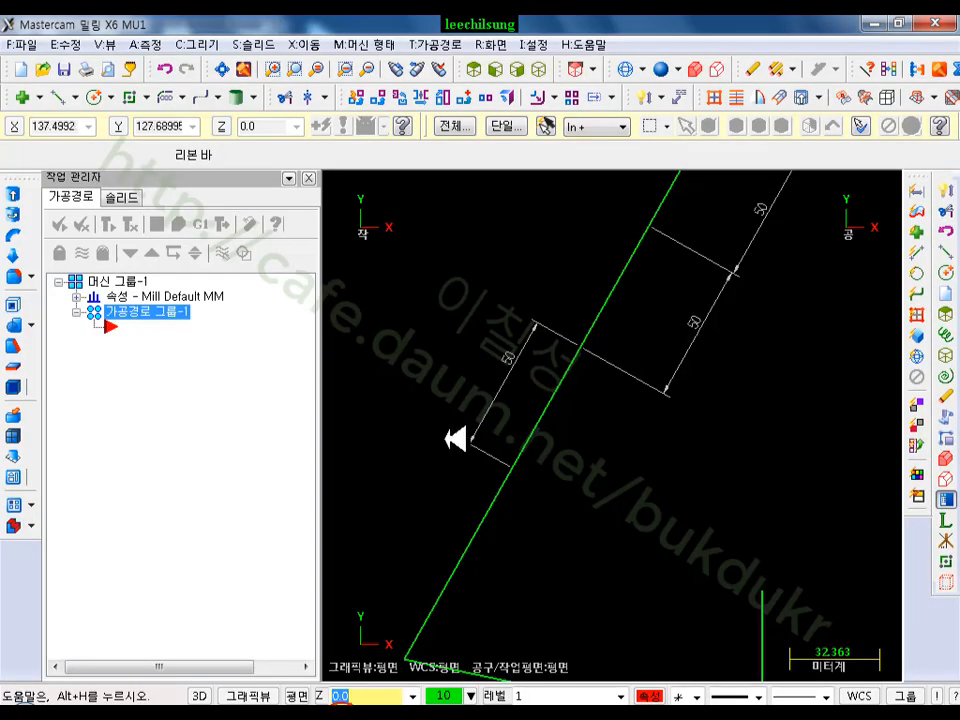
{"action": "scroll", "coordinate": [498, 421], "scroll_direction": "down", "scroll_amount": 5}
{"action": "left_click", "coordinate": [221, 71]}
{"action": "scroll", "coordinate": [571, 345], "scroll_direction": "down", "scroll_amount": 3}
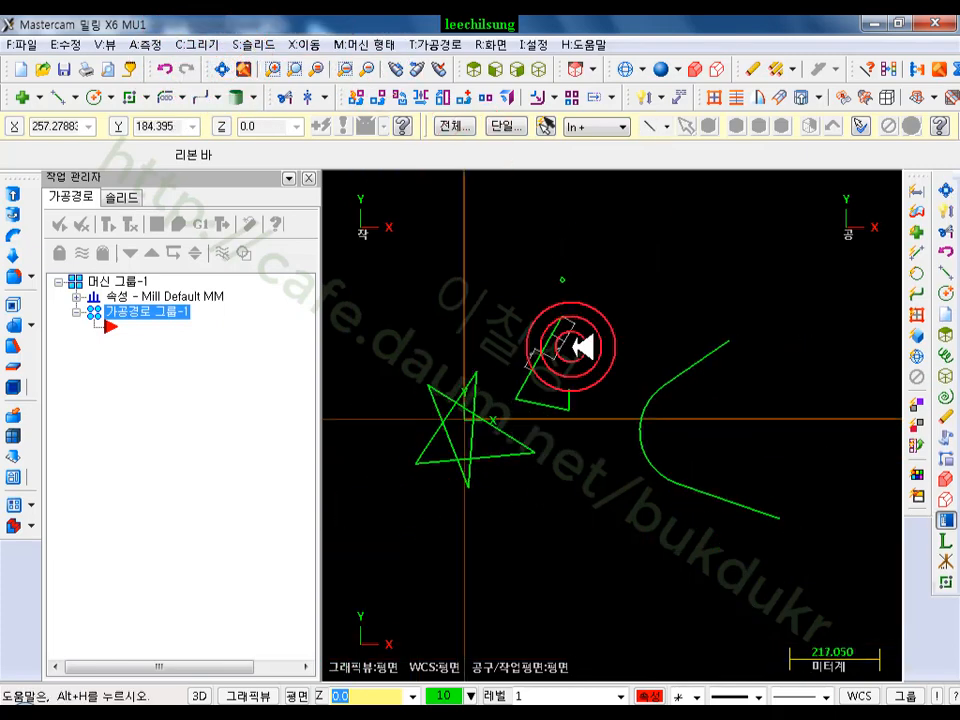
{"action": "left_click", "coordinate": [20, 69]}
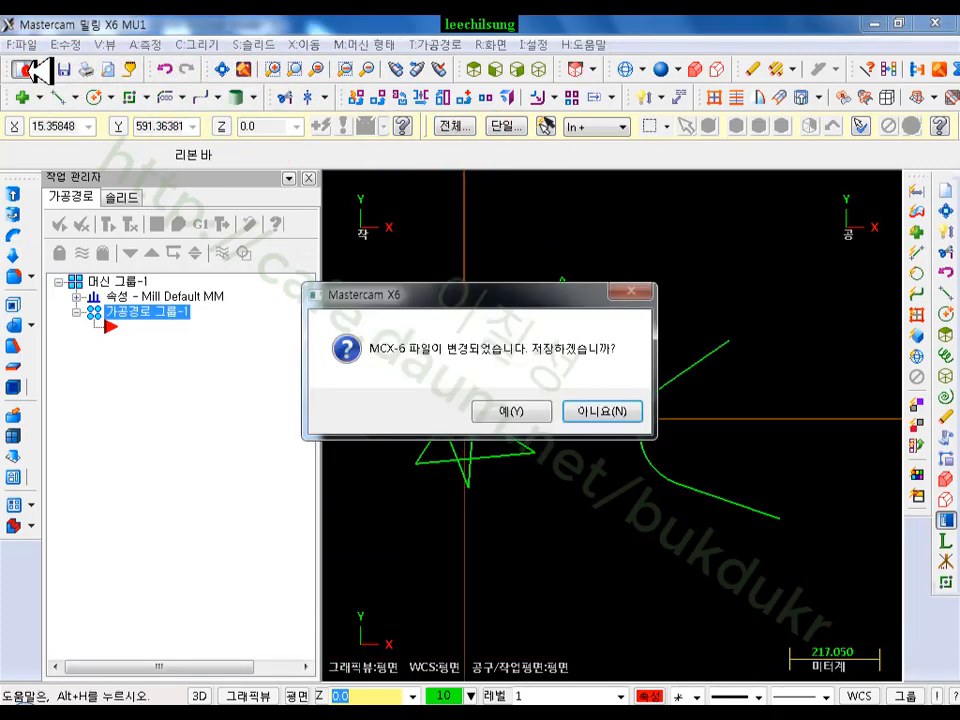
{"action": "left_click", "coordinate": [604, 412]}
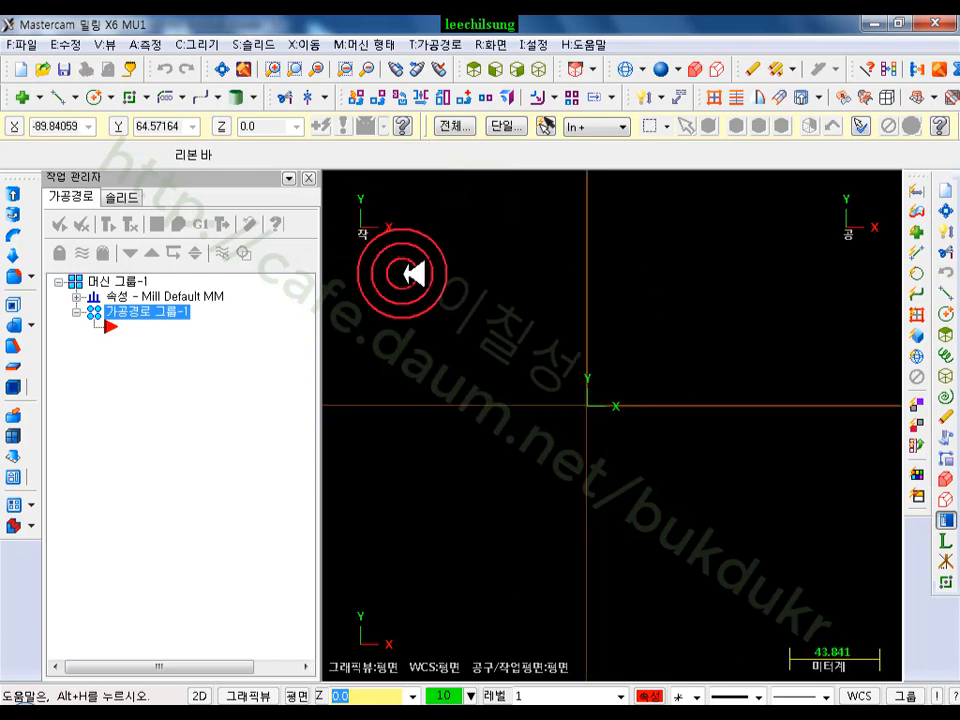
Create a rectangle 100 wide and 100 high, anchored by its center at the origin
{"action": "left_click", "coordinate": [128, 97]}
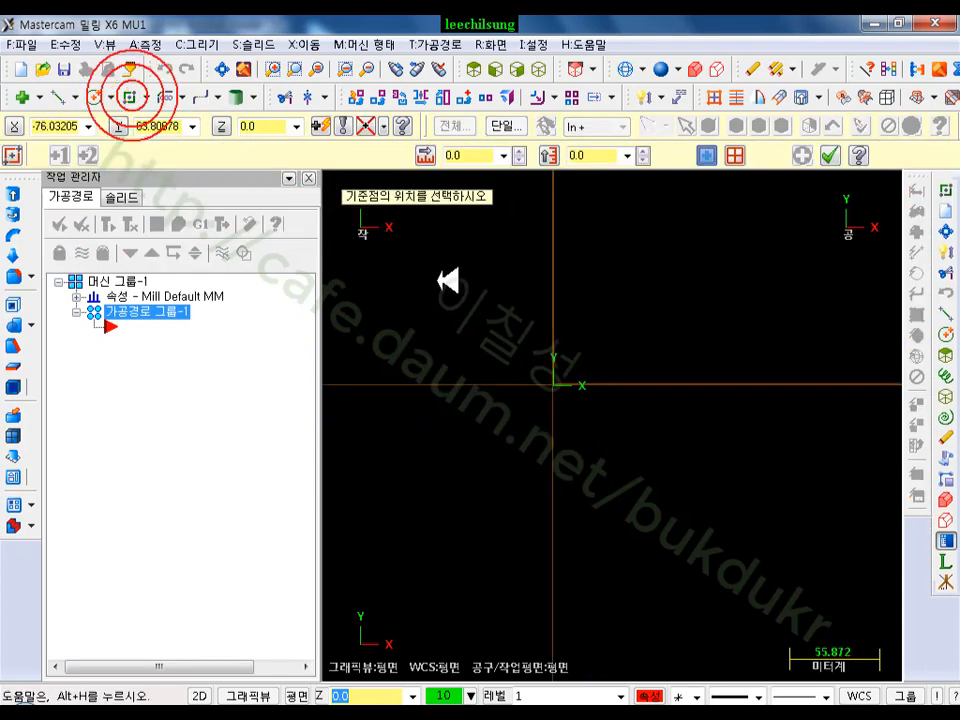
{"action": "scroll", "coordinate": [650, 256], "scroll_direction": "up", "scroll_amount": 1}
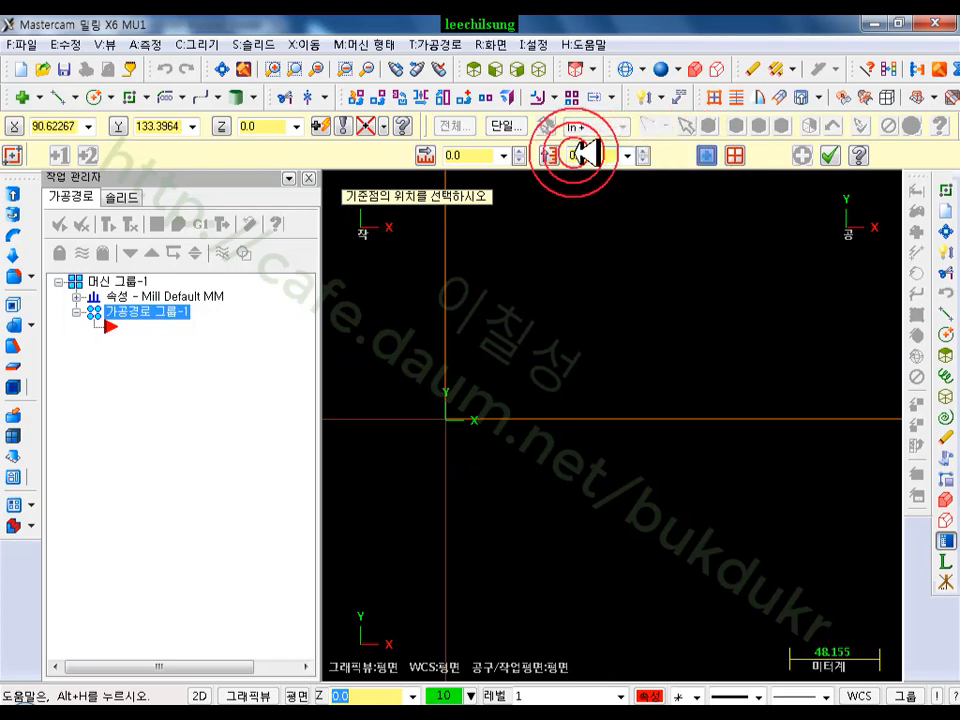
{"action": "left_click", "coordinate": [500, 152]}
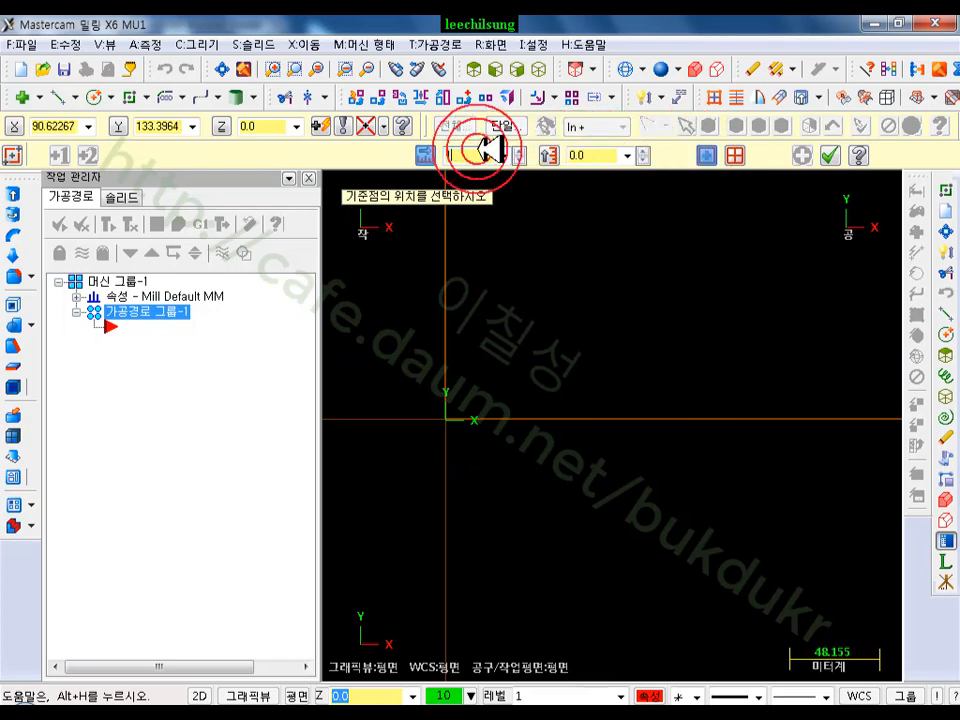
{"action": "type", "text": "100"}
{"action": "left_click", "coordinate": [600, 154]}
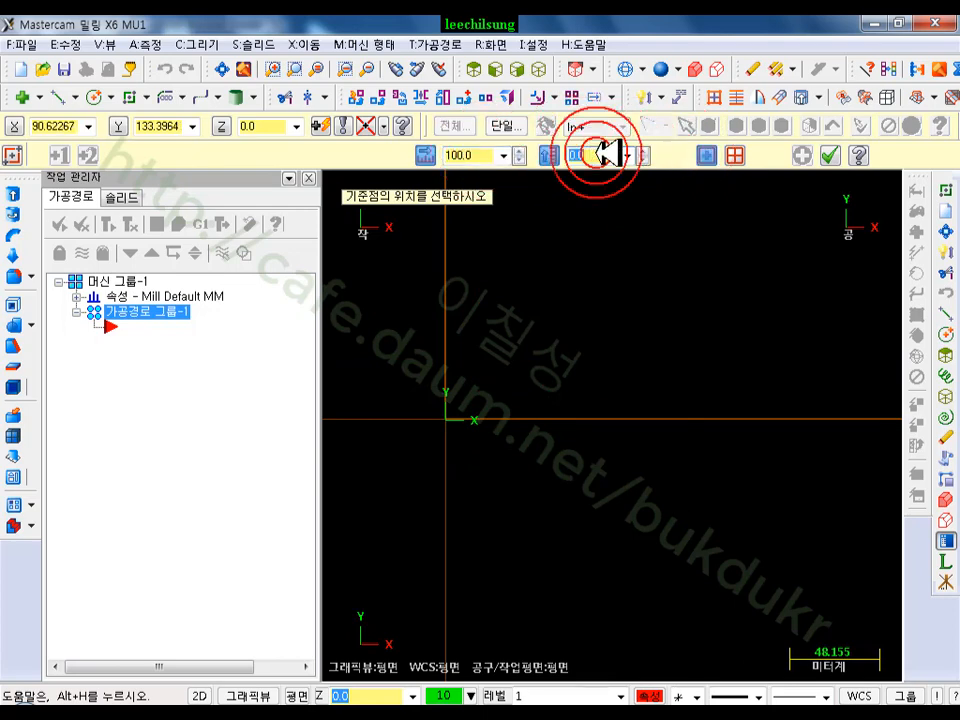
{"action": "type", "text": "100"}
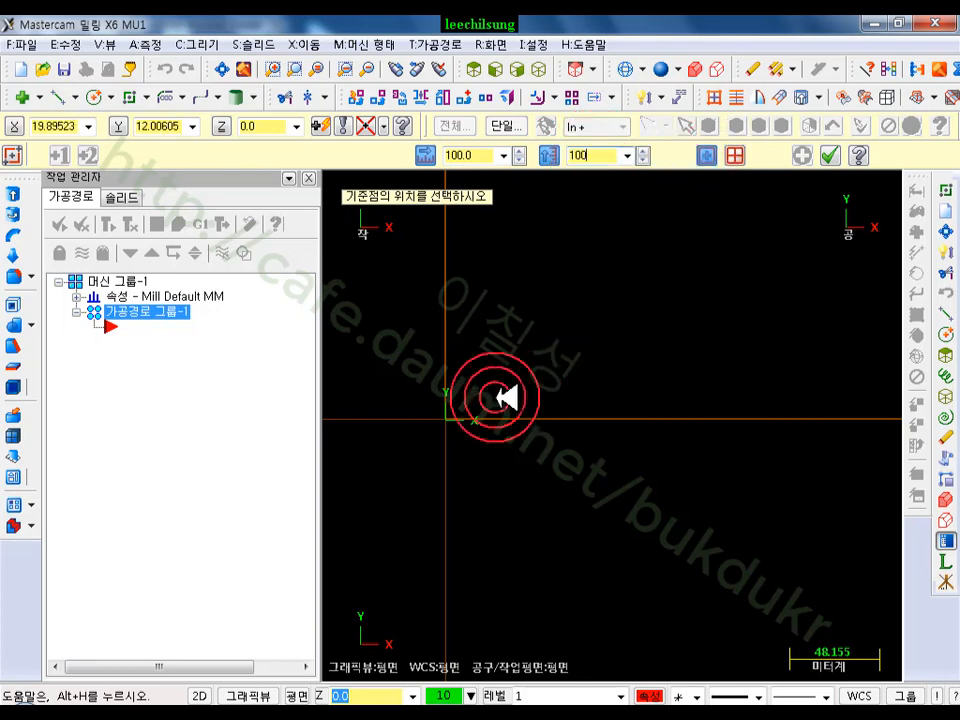
{"action": "left_click", "coordinate": [452, 425]}
{"action": "scroll", "coordinate": [725, 445], "scroll_direction": "down", "scroll_amount": 2}
{"action": "scroll", "coordinate": [696, 435], "scroll_direction": "up", "scroll_amount": 2}
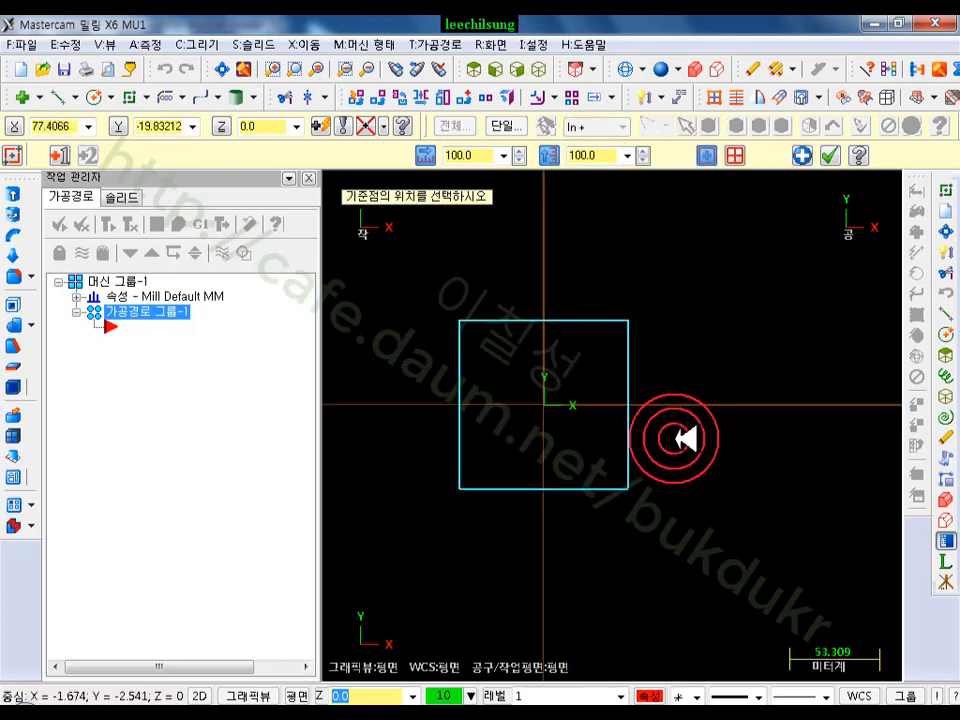
Draw two more 100 by 100 rectangles exactly over the first, each from the origin to its lower-right corner, and finish
{"action": "left_click", "coordinate": [525, 400]}
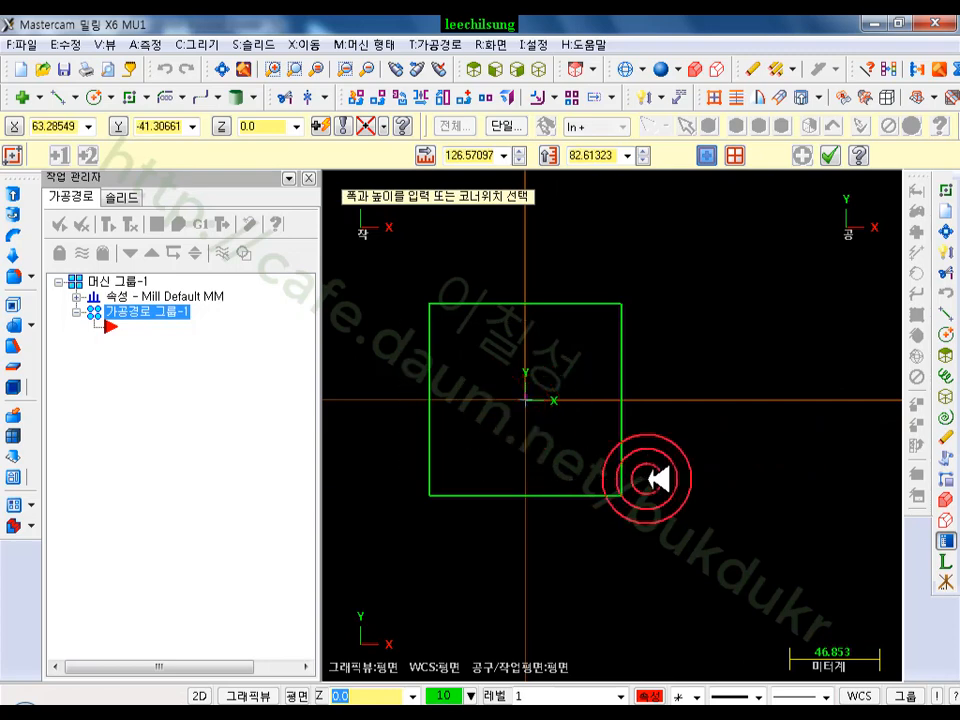
{"action": "left_click", "coordinate": [621, 494]}
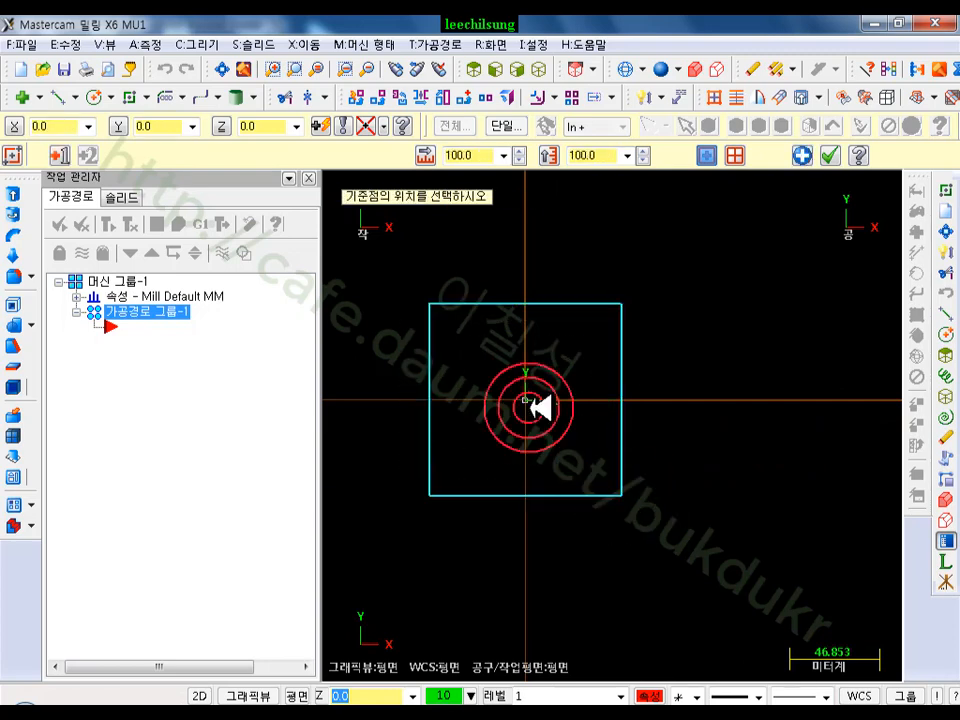
{"action": "left_click", "coordinate": [525, 402]}
{"action": "left_click", "coordinate": [621, 494]}
{"action": "left_click", "coordinate": [803, 155]}
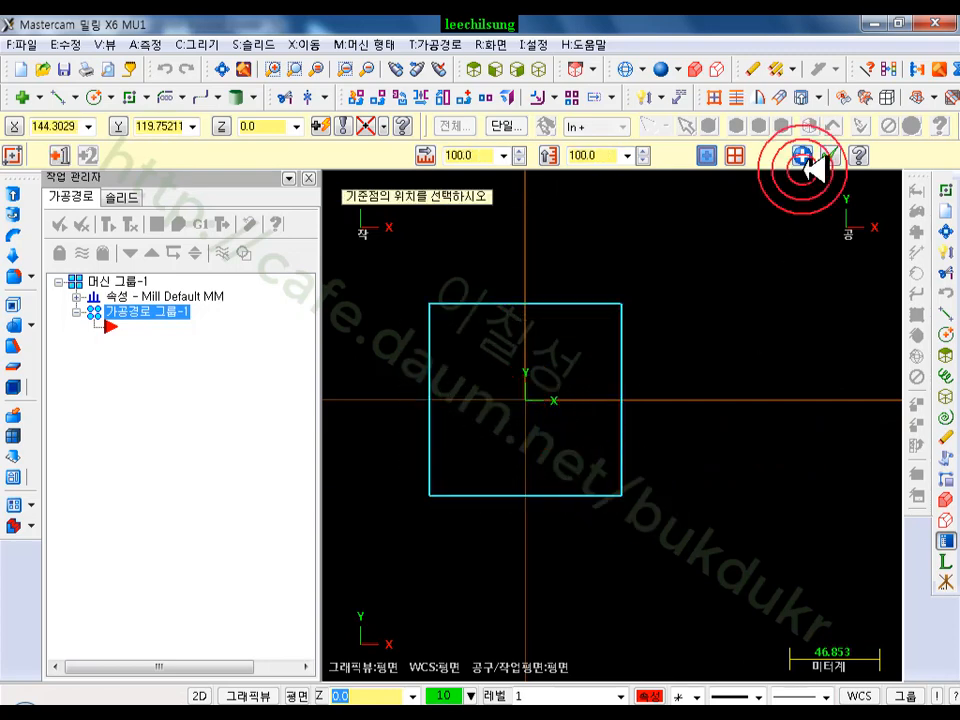
{"action": "left_click", "coordinate": [829, 155]}
{"action": "scroll", "coordinate": [375, 396], "scroll_direction": "up", "scroll_amount": 3}
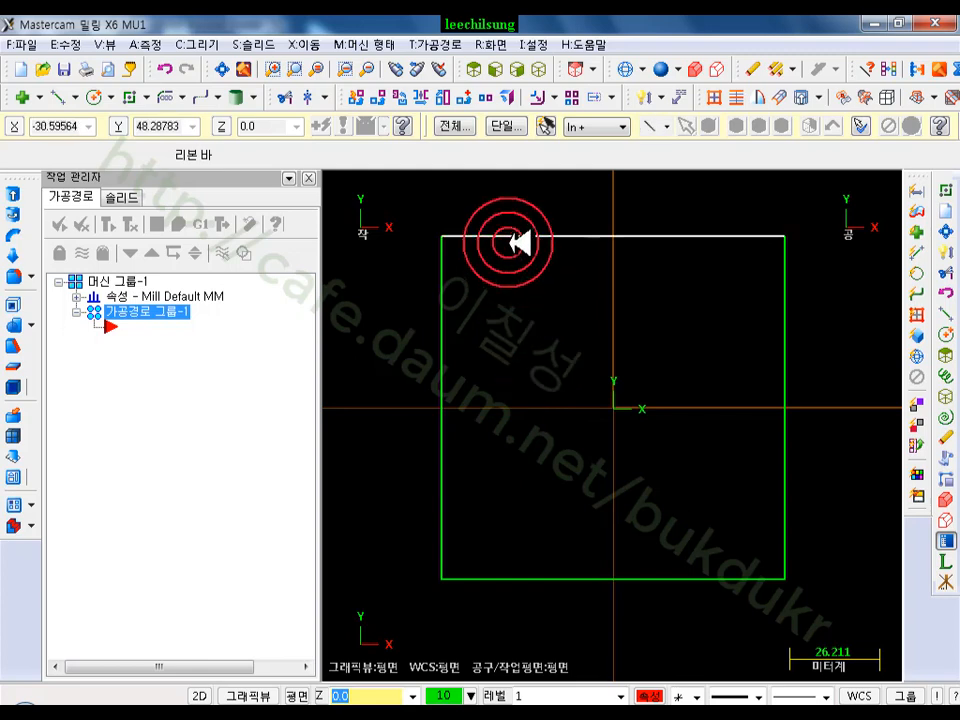
{"action": "left_click", "coordinate": [519, 242]}
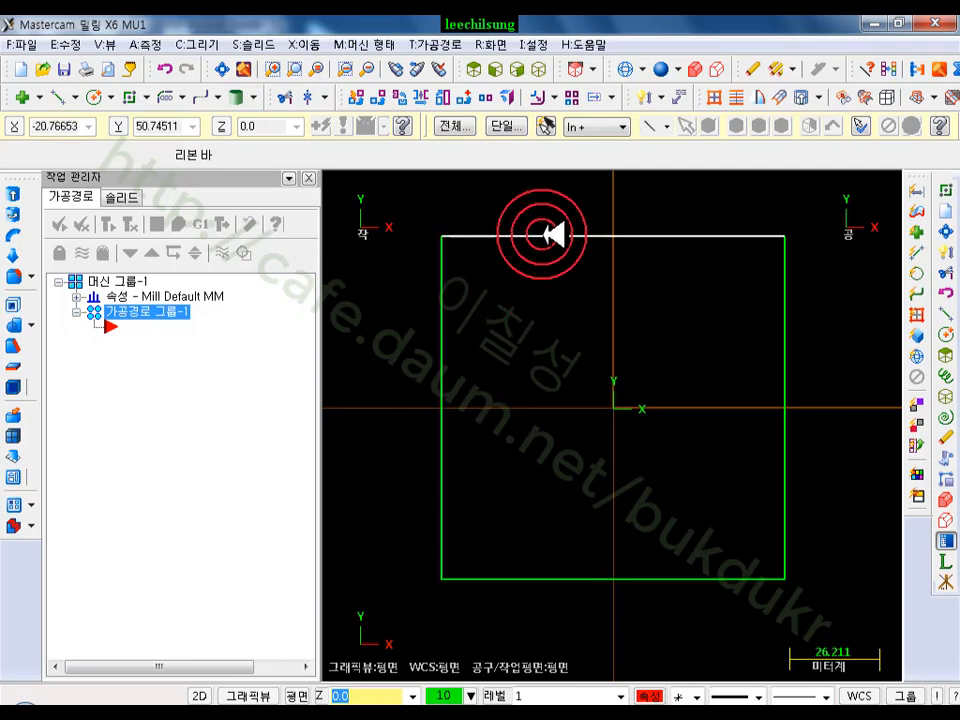
{"action": "left_click", "coordinate": [550, 237]}
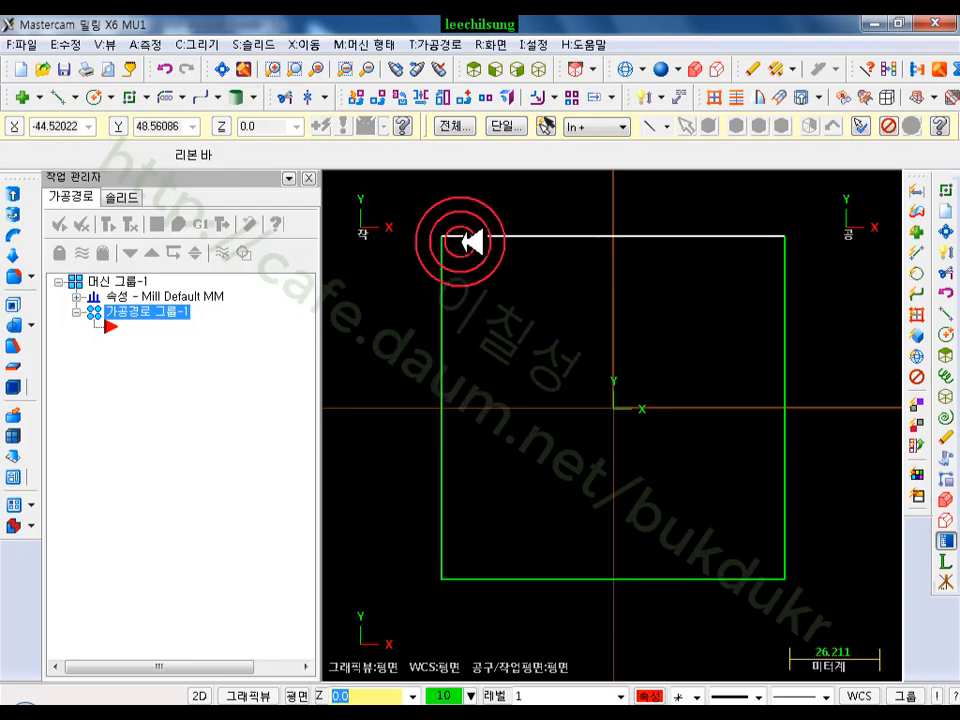
{"action": "left_click", "coordinate": [549, 237]}
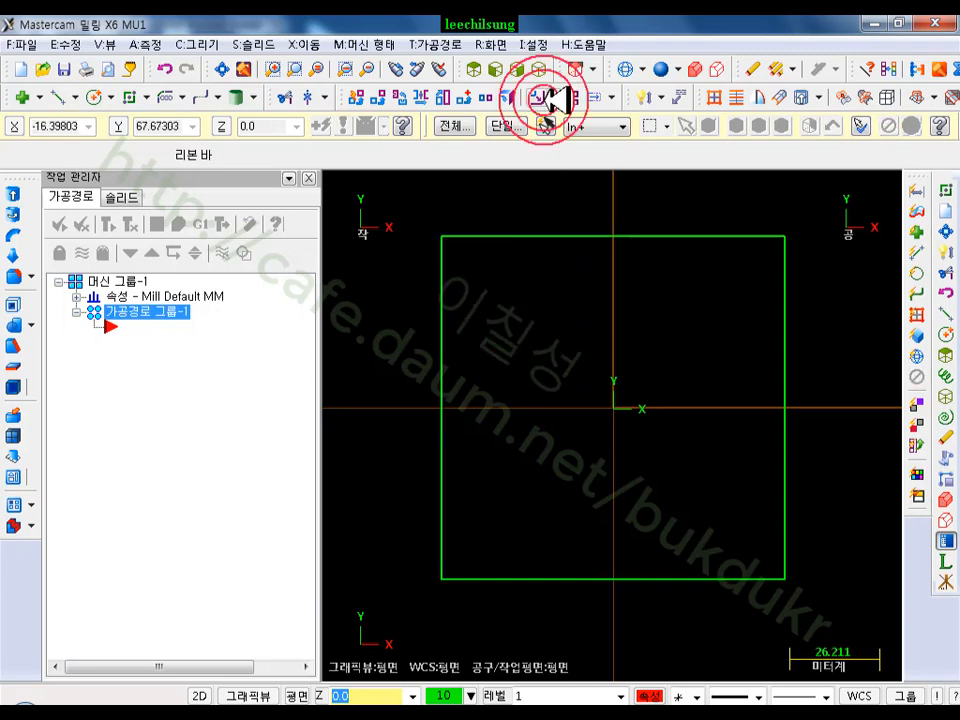
Try to chain the overlapping square for a contour toolpath, picking the next edge at each branch point from the top edge around
{"action": "left_click", "coordinate": [450, 44]}
{"action": "left_click", "coordinate": [470, 66]}
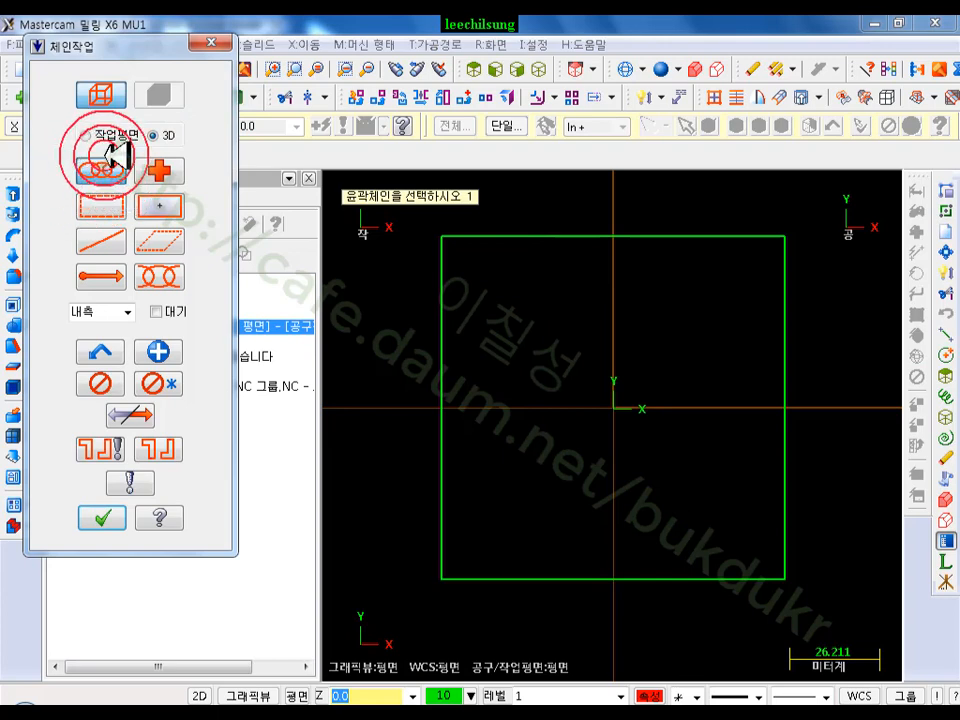
{"action": "left_click", "coordinate": [378, 222]}
{"action": "left_click", "coordinate": [510, 242]}
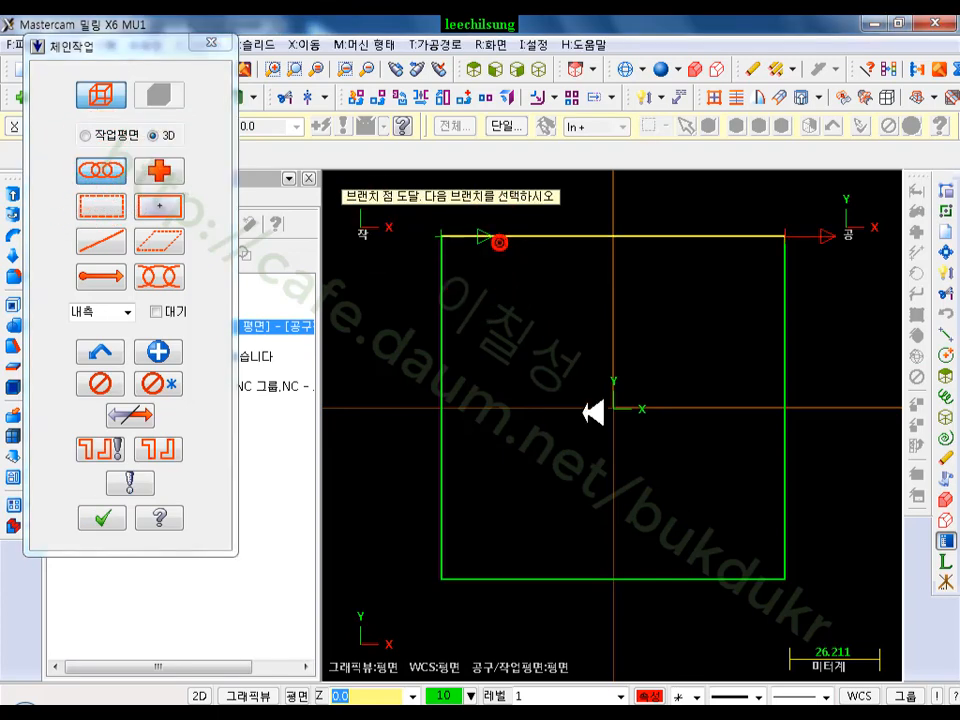
{"action": "scroll", "coordinate": [600, 440], "scroll_direction": "down", "scroll_amount": 1}
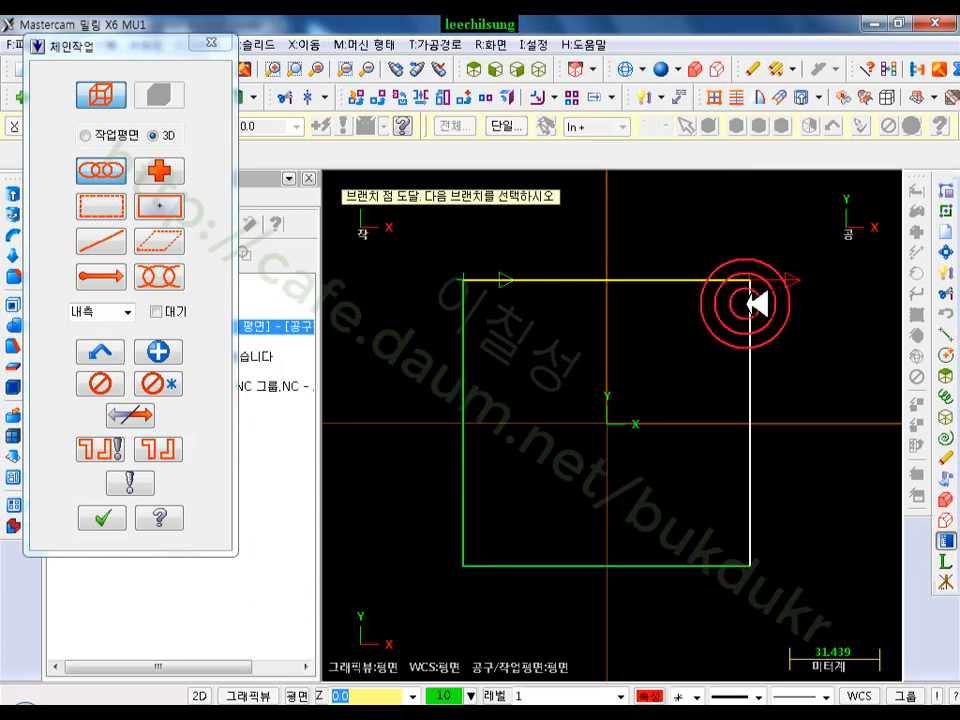
{"action": "scroll", "coordinate": [749, 302], "scroll_direction": "up", "scroll_amount": 5}
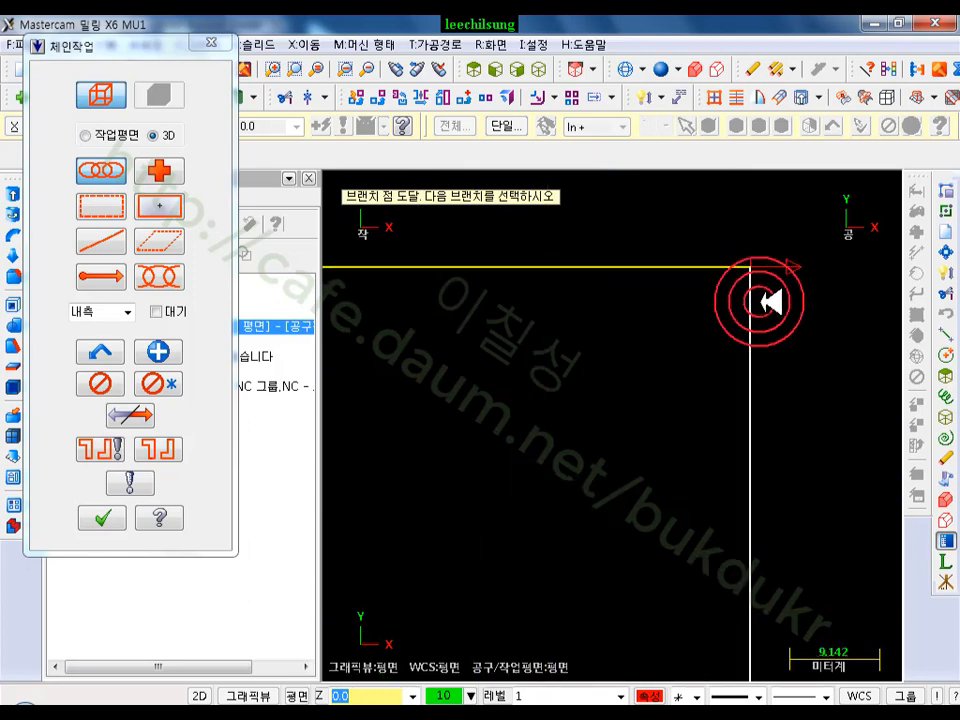
{"action": "scroll", "coordinate": [770, 302], "scroll_direction": "down", "scroll_amount": 5}
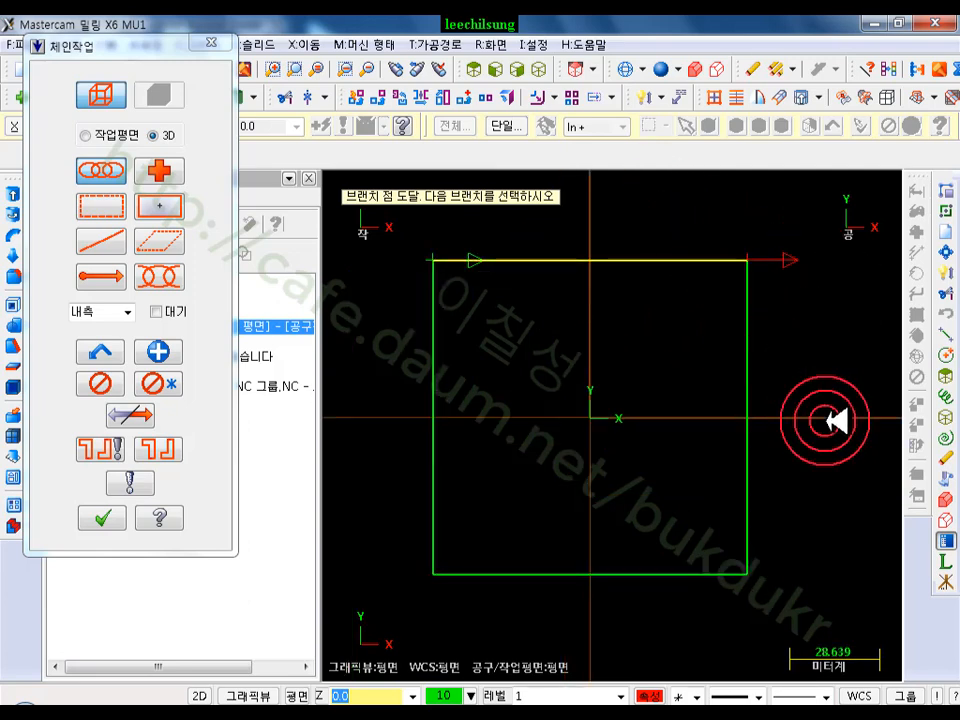
{"action": "left_click", "coordinate": [752, 380]}
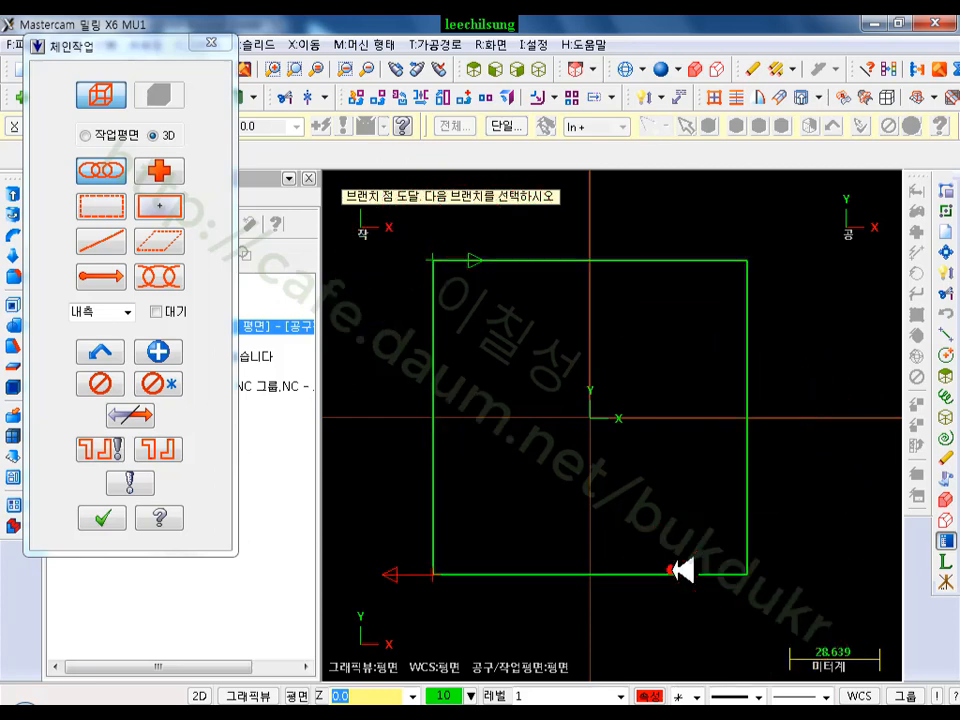
{"action": "left_click", "coordinate": [620, 573]}
{"action": "left_click", "coordinate": [433, 452]}
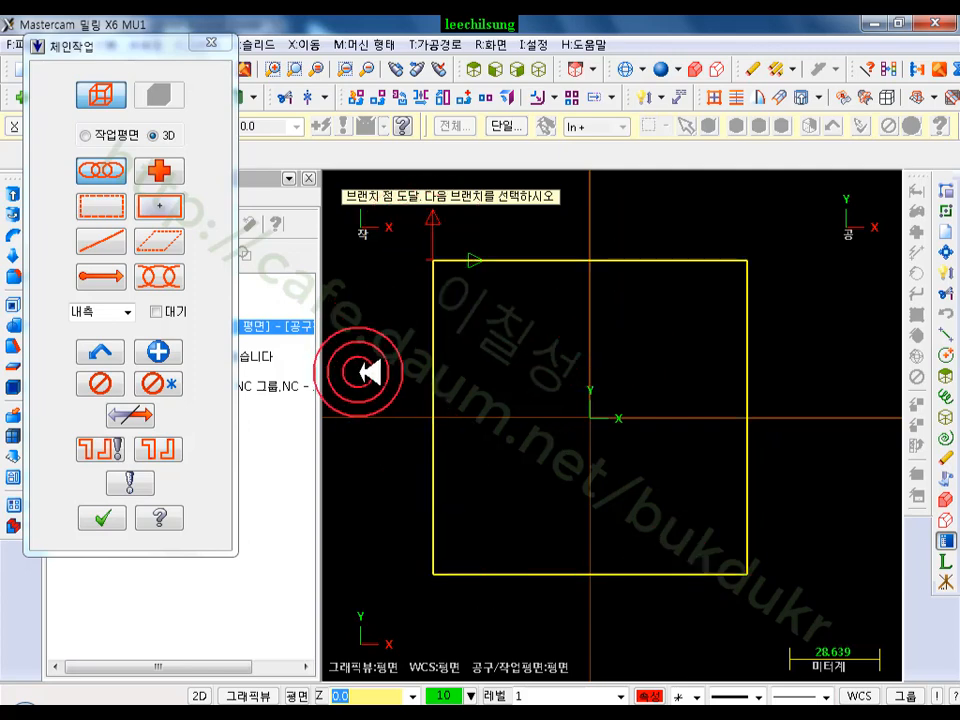
{"action": "key", "text": "Return"}
Run Delete Duplicates on the drawing to remove the overlapping lines, and acknowledge the result
{"action": "scroll", "coordinate": [579, 366], "scroll_direction": "down", "scroll_amount": 2}
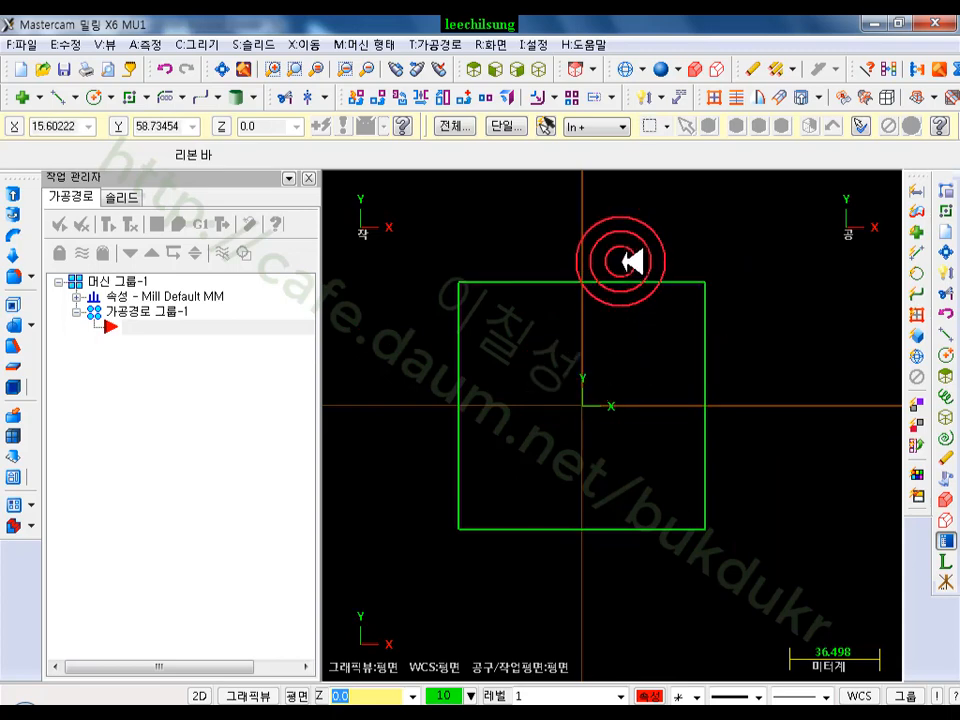
{"action": "left_click", "coordinate": [776, 71]}
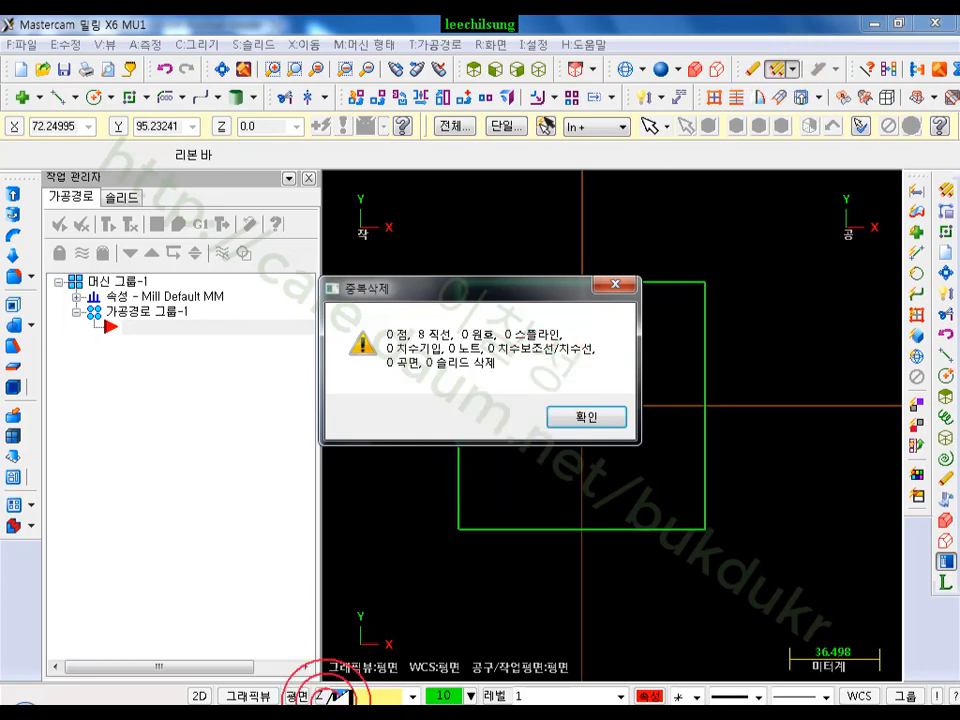
{"action": "left_click", "coordinate": [320, 714]}
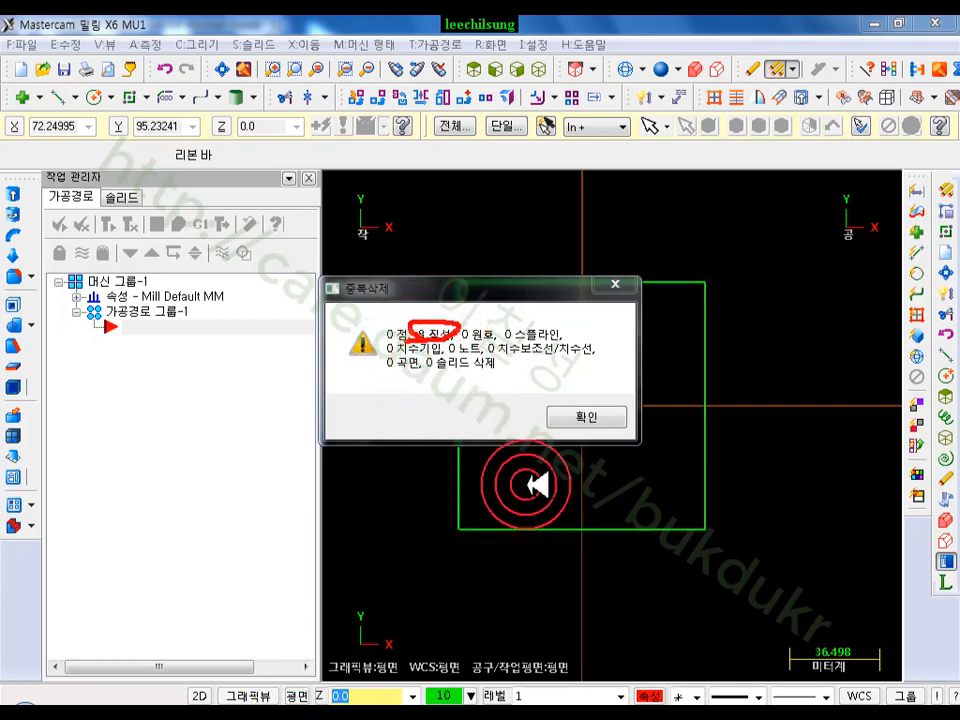
{"action": "mouse_move", "coordinate": [529, 391]}
{"action": "left_mouse_down"}
{"action": "mouse_move", "coordinate": [393, 385]}
{"action": "mouse_move", "coordinate": [523, 298]}
{"action": "mouse_move", "coordinate": [533, 394]}
{"action": "left_mouse_up"}
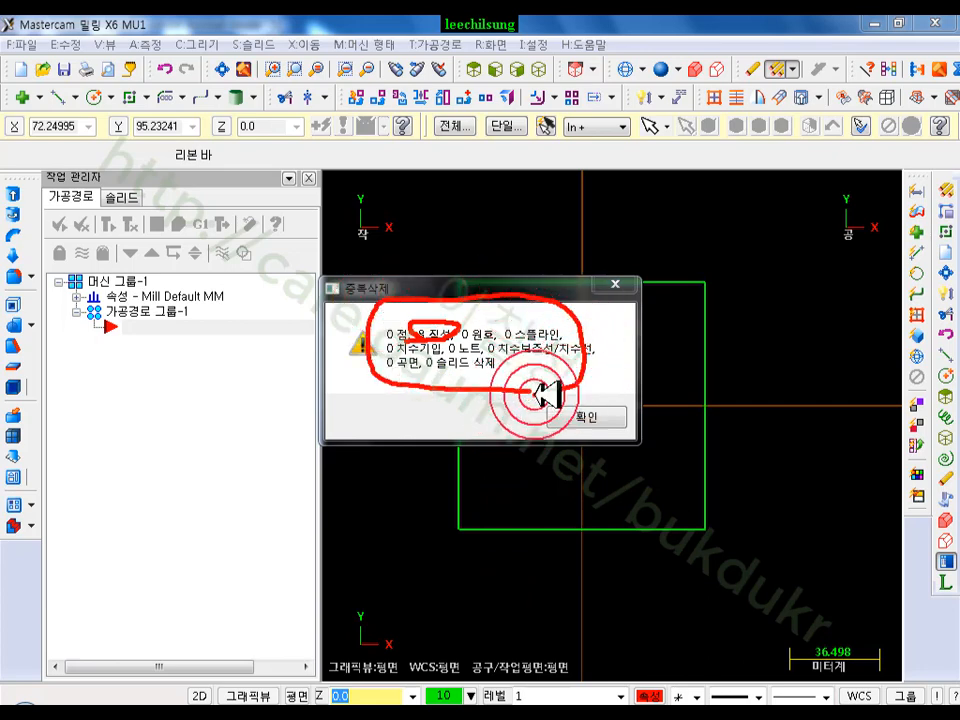
{"action": "left_click_drag", "start_coordinate": [436, 312], "coordinate": [437, 320]}
{"action": "left_click_drag", "start_coordinate": [421, 306], "coordinate": [458, 298]}
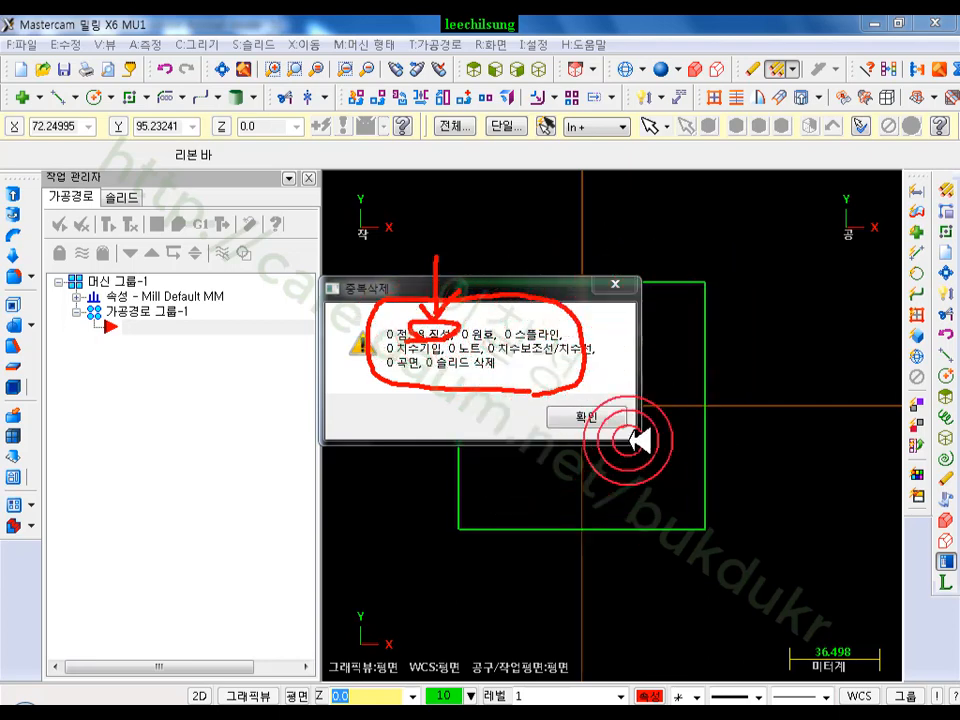
{"action": "right_click", "coordinate": [586, 207]}
{"action": "left_click", "coordinate": [700, 410]}
{"action": "left_click", "coordinate": [578, 415]}
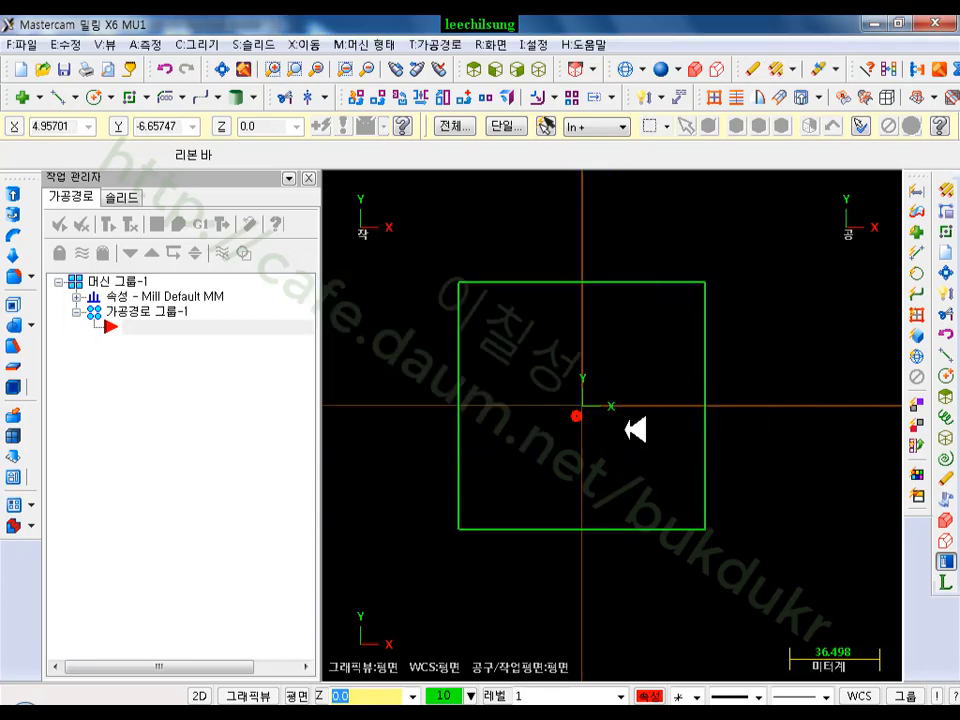
Chain the square from its top edge for a contour toolpath, accept the chain, and cancel the toolpath parameters
{"action": "scroll", "coordinate": [790, 350], "scroll_direction": "up", "scroll_amount": 1}
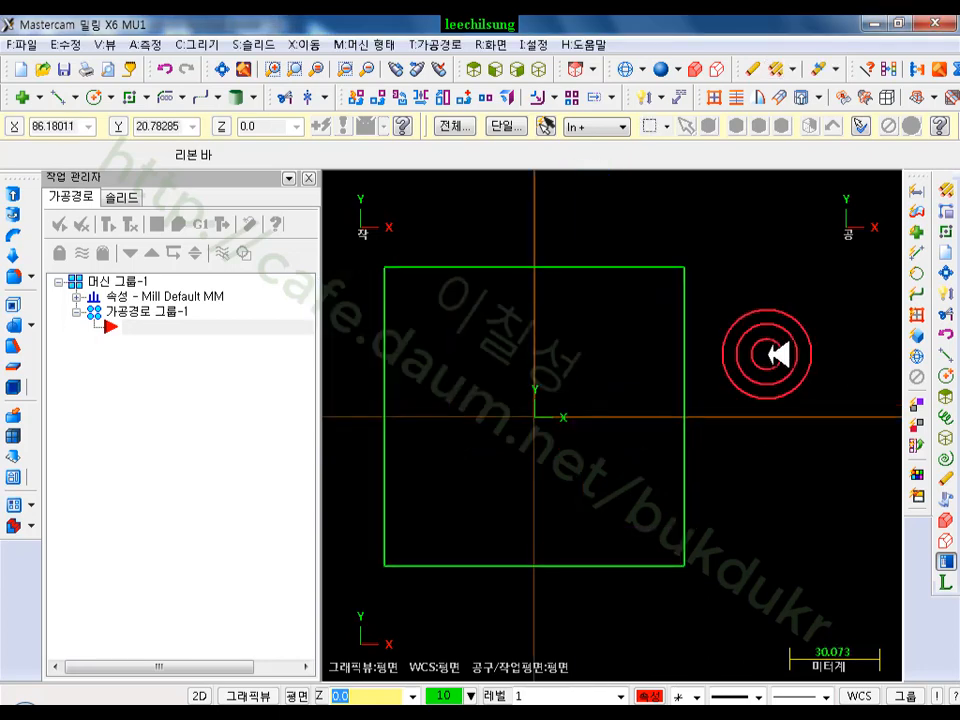
{"action": "left_click", "coordinate": [440, 44]}
{"action": "left_click", "coordinate": [460, 66]}
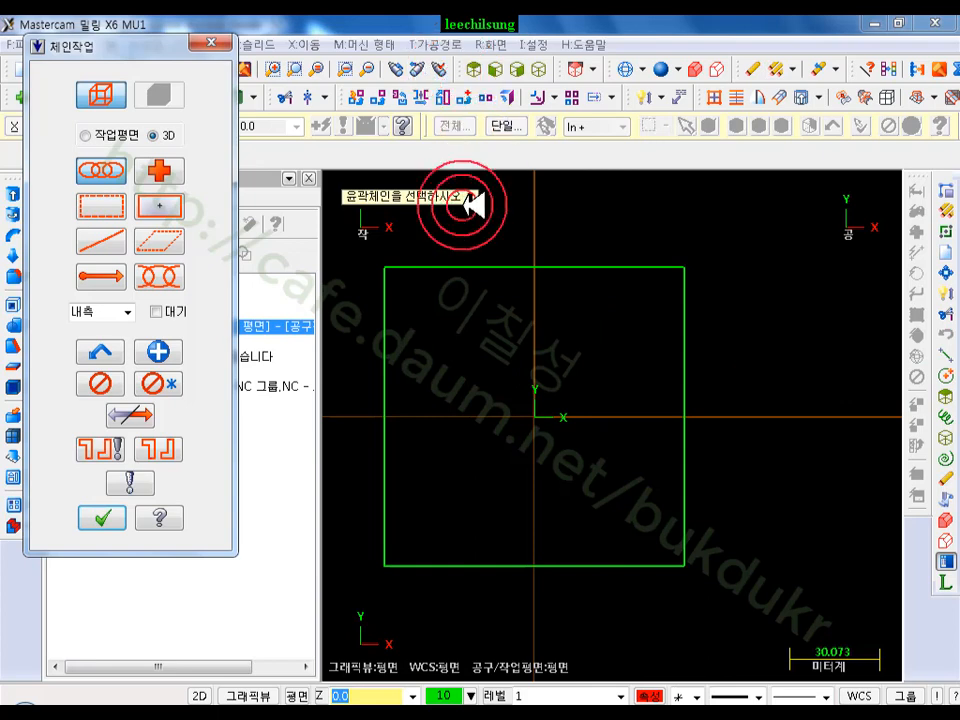
{"action": "left_click", "coordinate": [455, 264]}
{"action": "scroll", "coordinate": [714, 410], "scroll_direction": "down", "scroll_amount": 1}
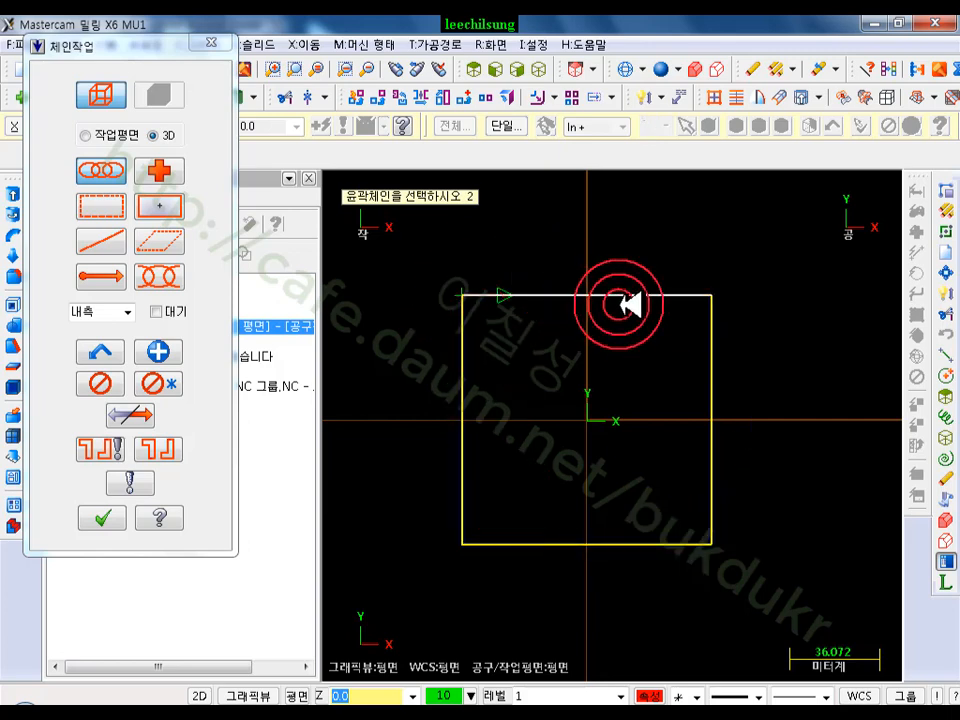
{"action": "left_click", "coordinate": [101, 516]}
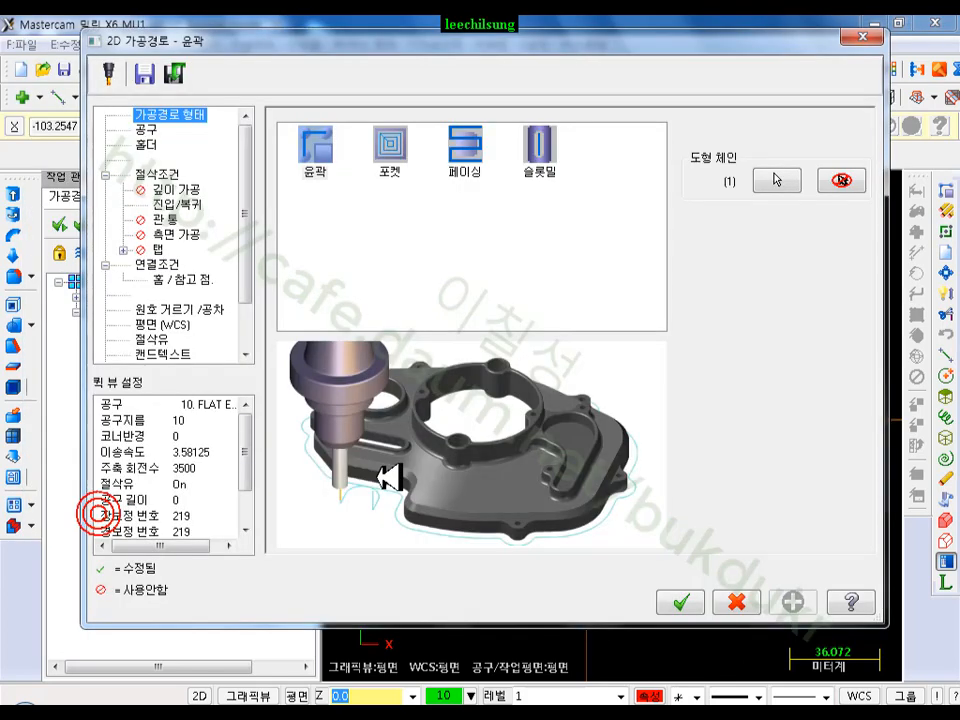
{"action": "left_click", "coordinate": [737, 601]}
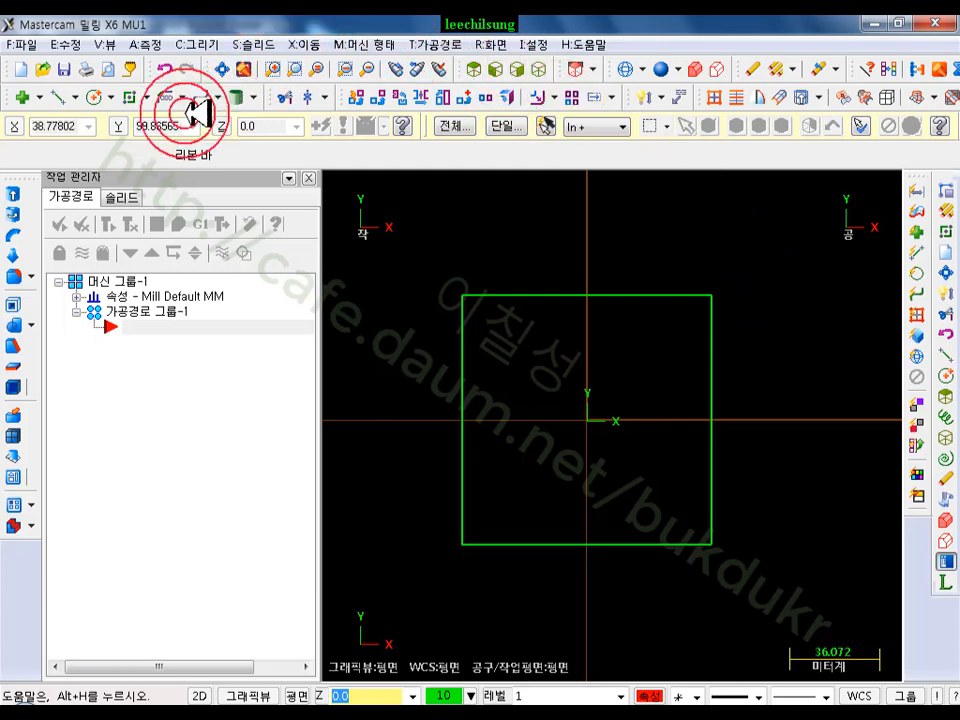
Draw consecutive shorter line segments over all four edges of the square, starting and ending at its upper-left corner
{"action": "left_click", "coordinate": [64, 96]}
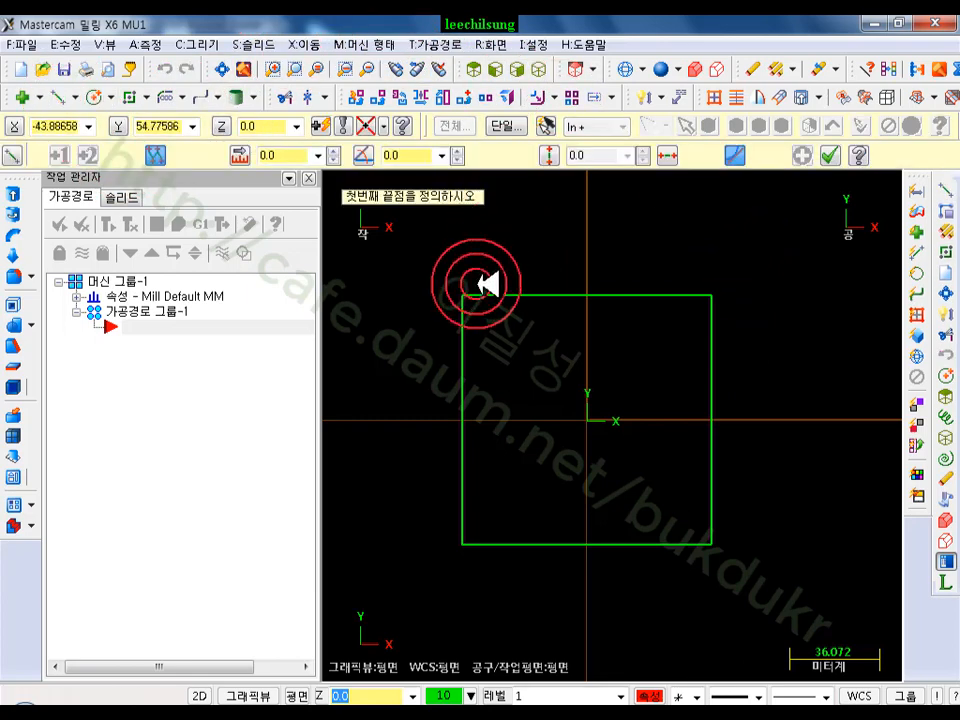
{"action": "left_click", "coordinate": [463, 296]}
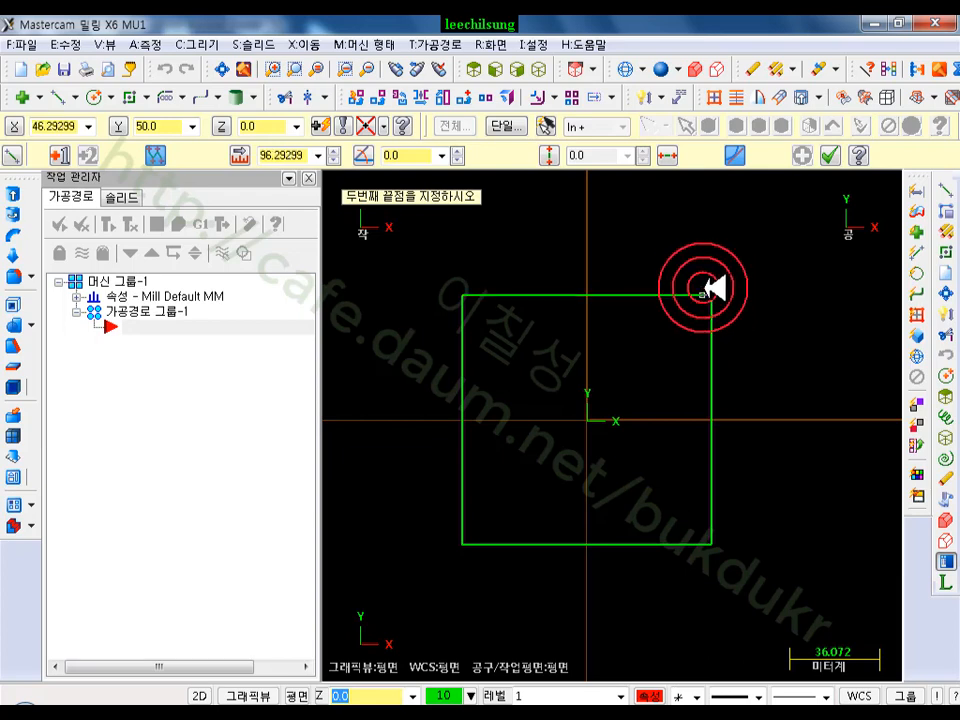
{"action": "left_click", "coordinate": [590, 296]}
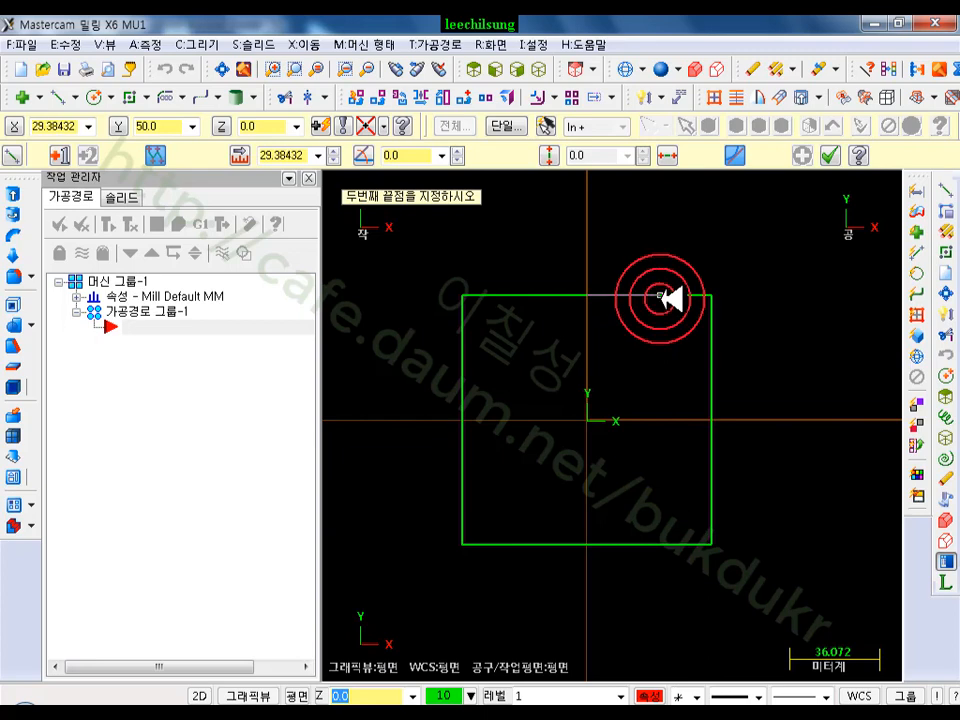
{"action": "left_click", "coordinate": [711, 297]}
{"action": "left_click", "coordinate": [711, 357]}
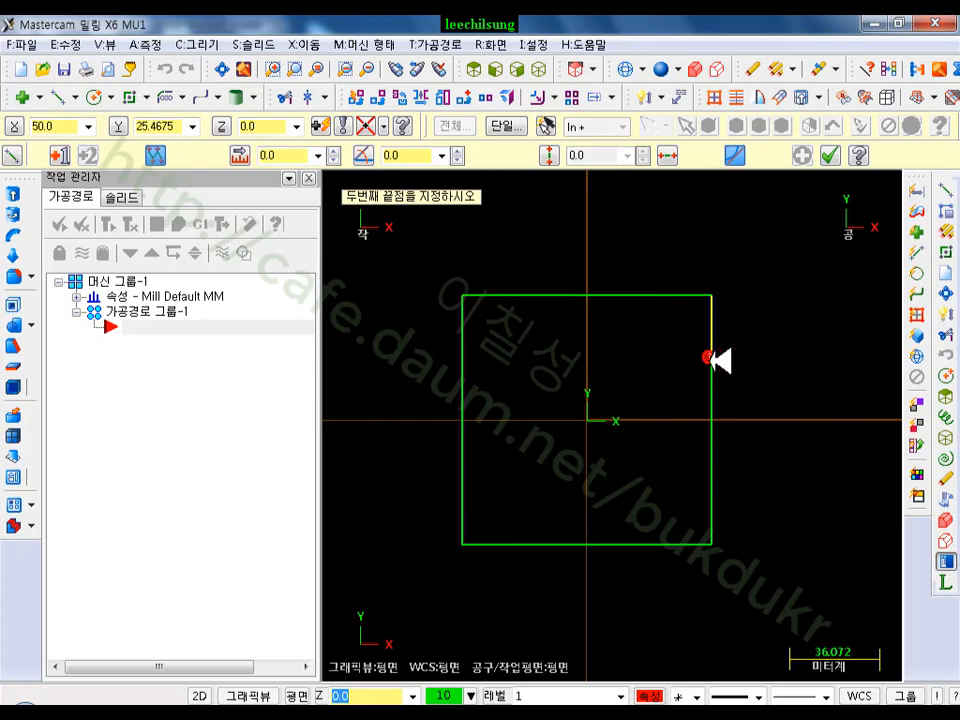
{"action": "left_click", "coordinate": [711, 544]}
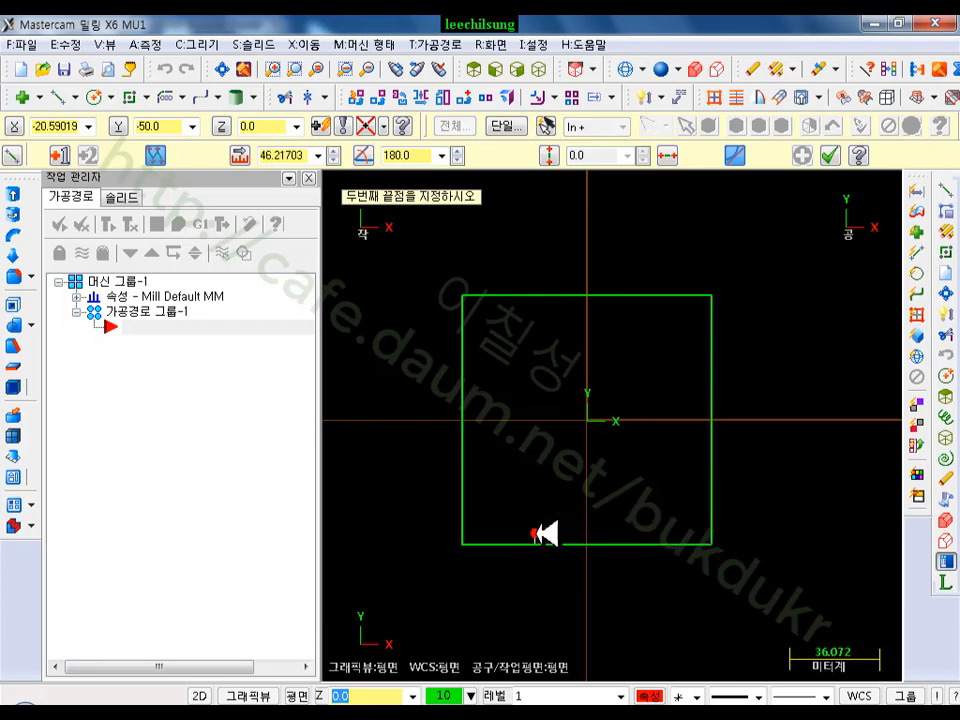
{"action": "left_click", "coordinate": [468, 543]}
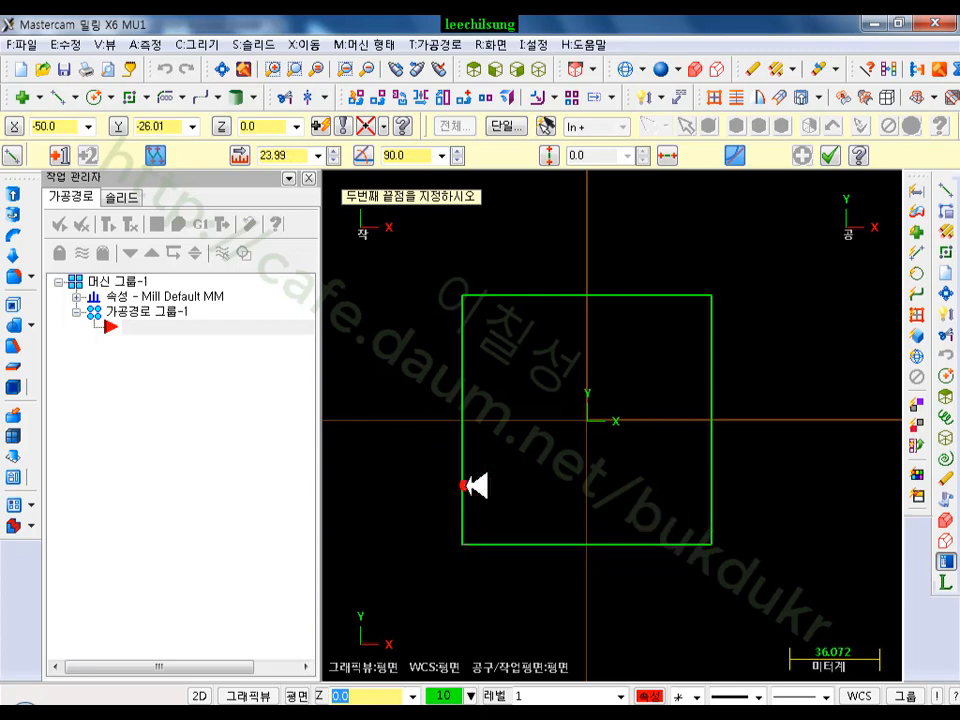
{"action": "left_click", "coordinate": [463, 297]}
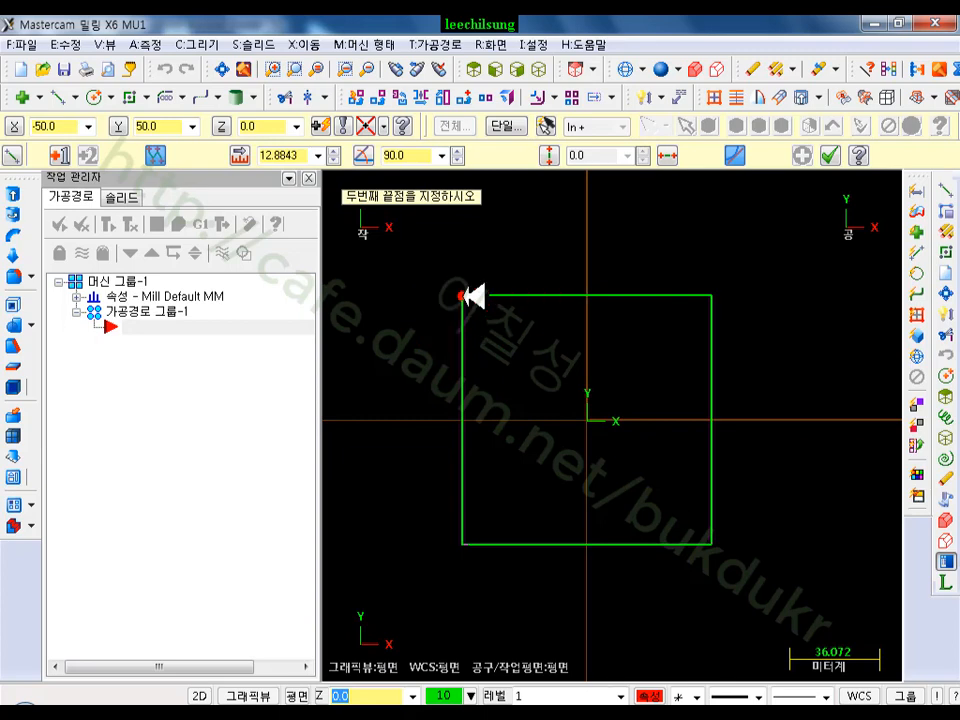
{"action": "left_click", "coordinate": [463, 297]}
{"action": "left_click", "coordinate": [831, 155]}
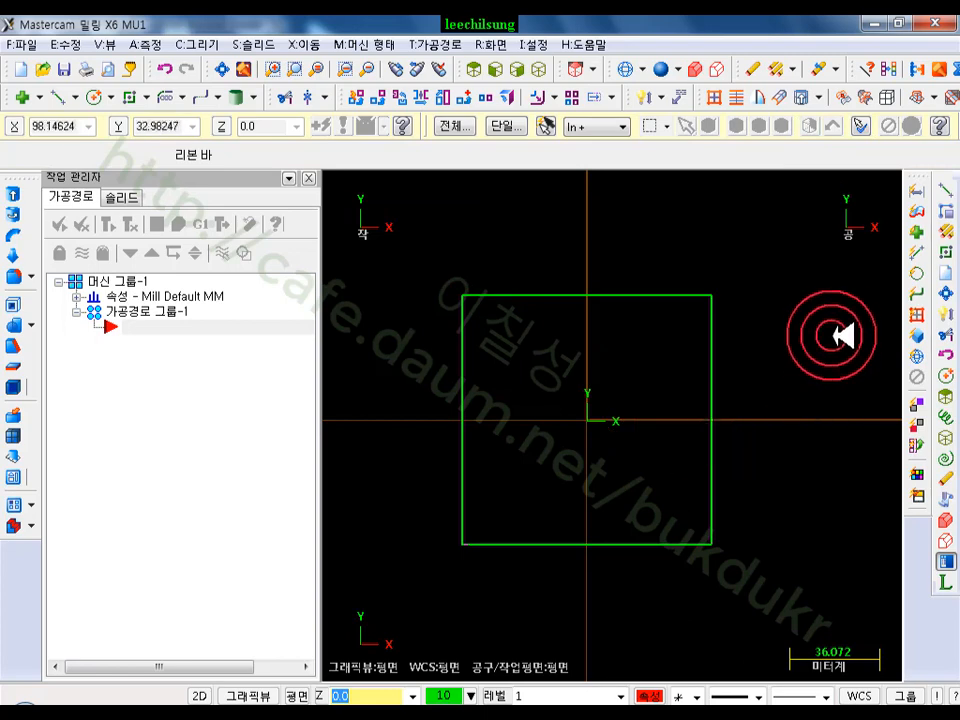
Run Delete Duplicates on the drawing, acknowledge the result, and close the Operations Manager pane
{"action": "left_click", "coordinate": [785, 68]}
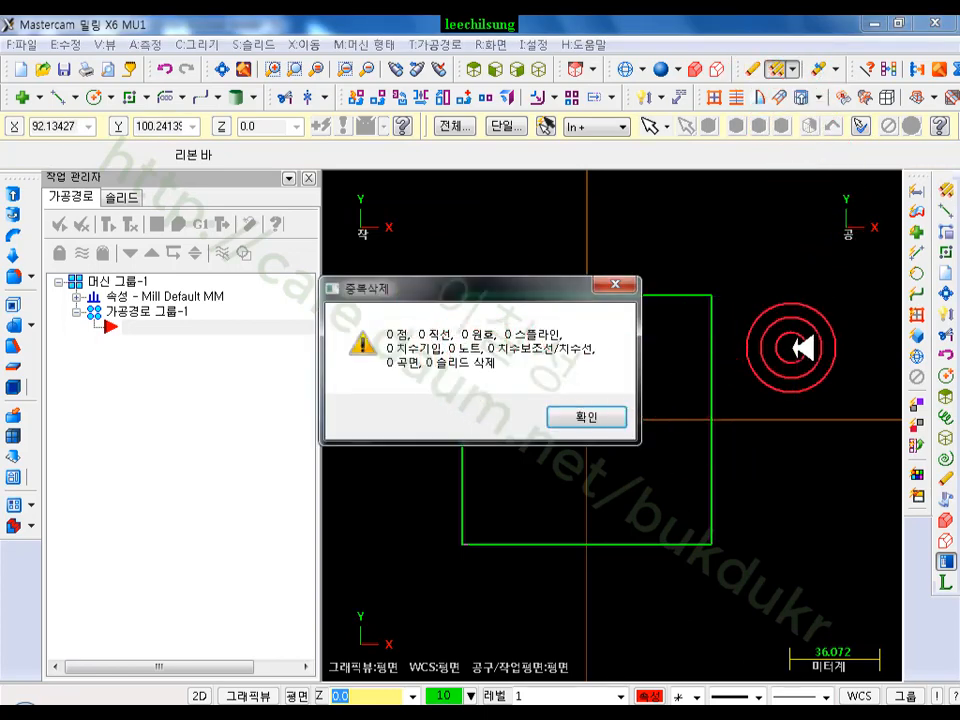
{"action": "left_click", "coordinate": [615, 414]}
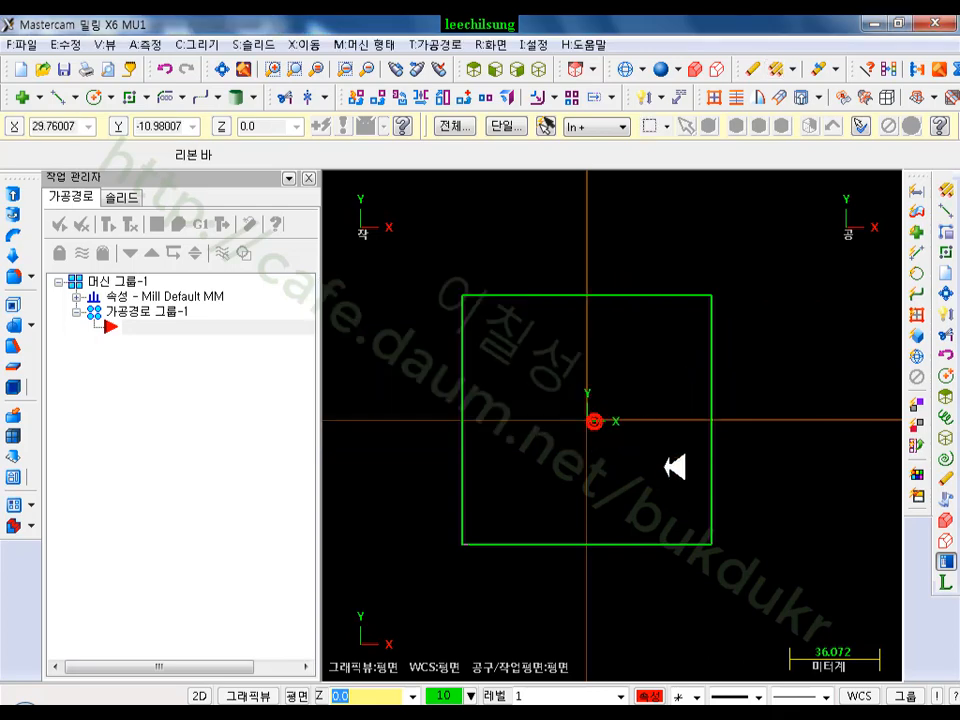
{"action": "scroll", "coordinate": [579, 484], "scroll_direction": "up", "scroll_amount": 4}
{"action": "scroll", "coordinate": [497, 402], "scroll_direction": "up", "scroll_amount": 1}
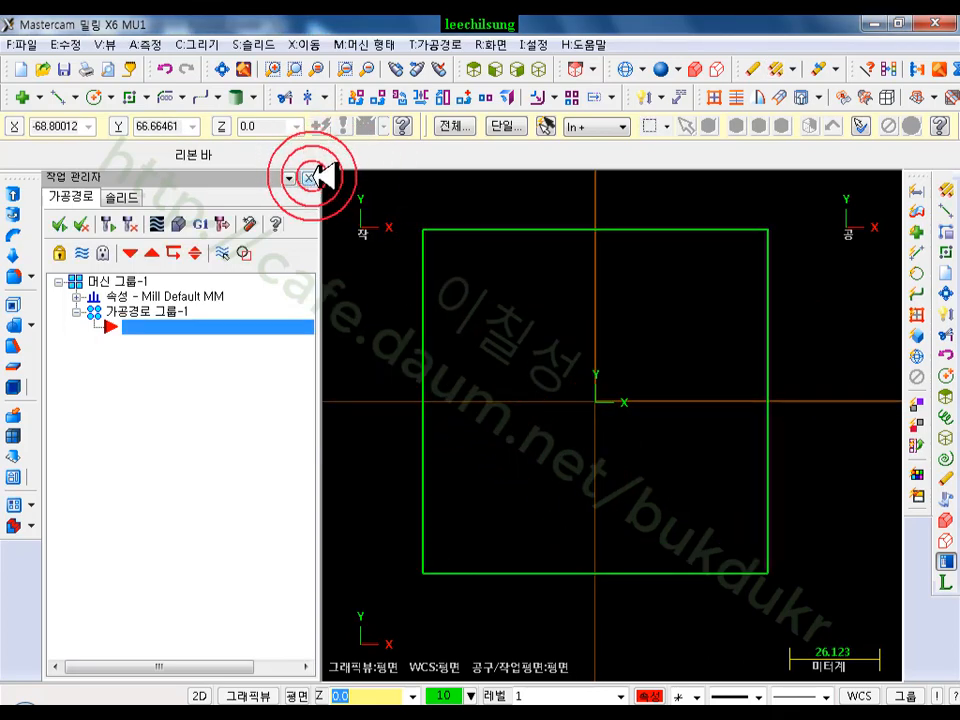
{"action": "left_click", "coordinate": [308, 178]}
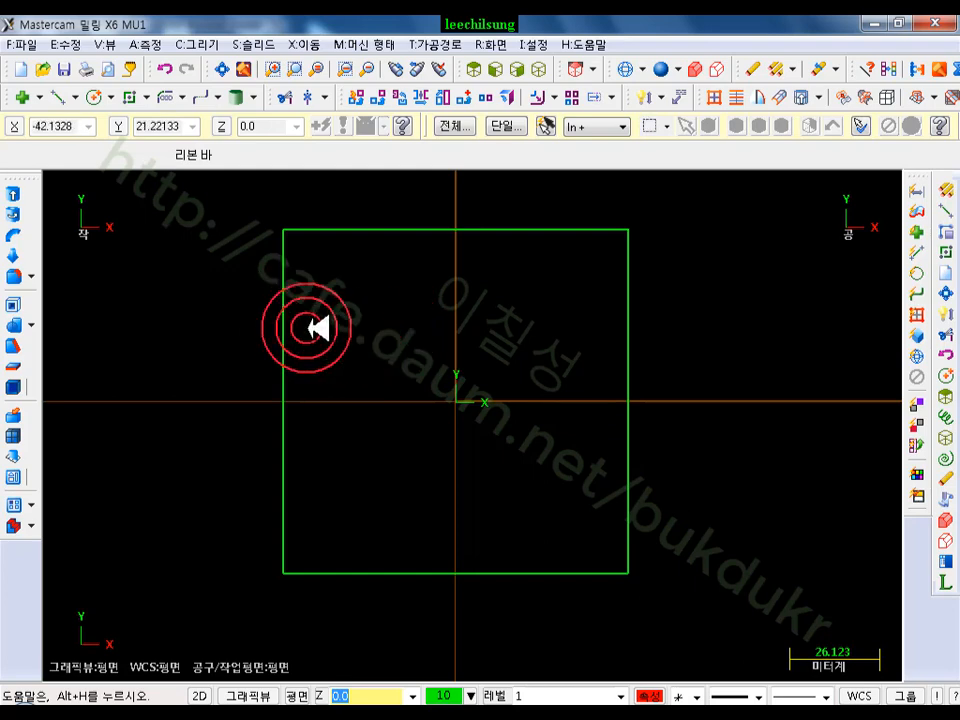
Try to chain the square from its top edge for a contour toolpath, and cancel the chaining
{"action": "left_click", "coordinate": [450, 44]}
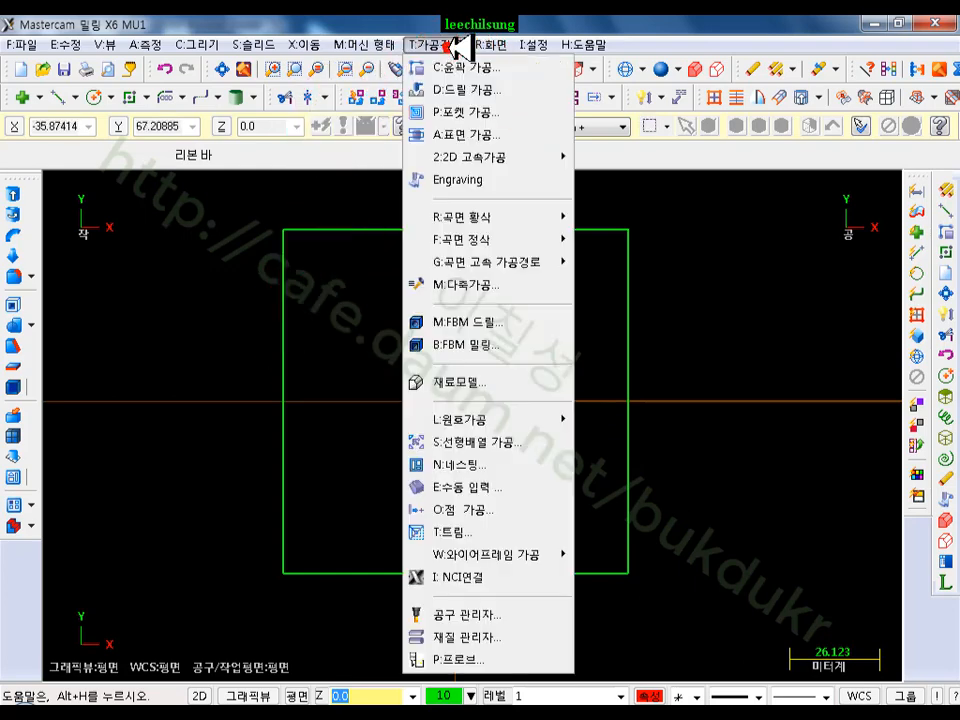
{"action": "left_click", "coordinate": [453, 66]}
{"action": "left_click", "coordinate": [326, 230]}
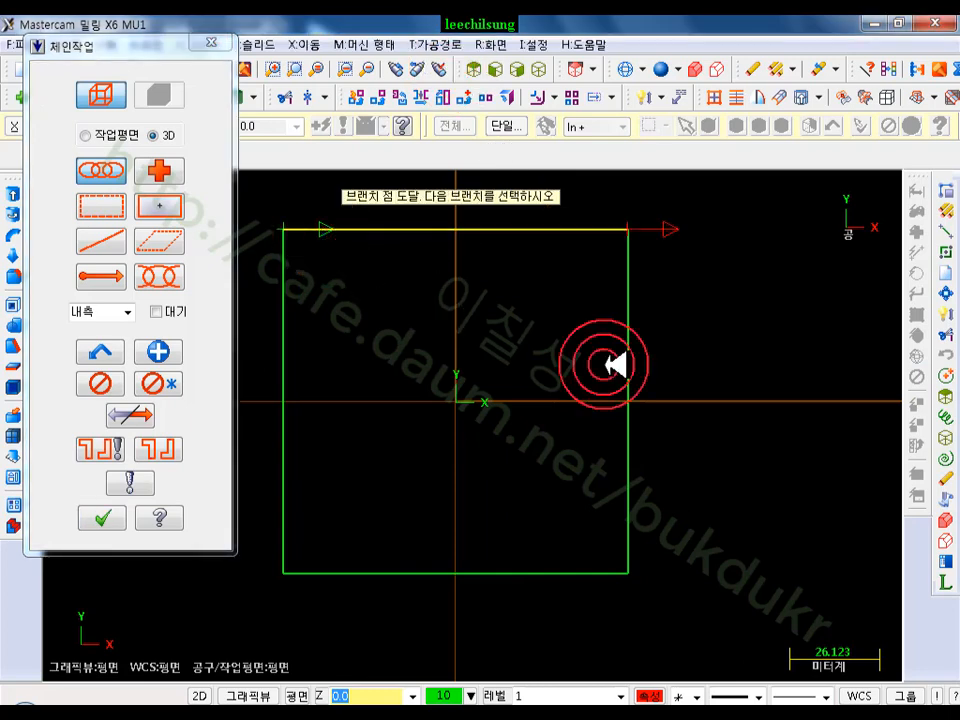
{"action": "scroll", "coordinate": [858, 392], "scroll_direction": "down", "scroll_amount": 2}
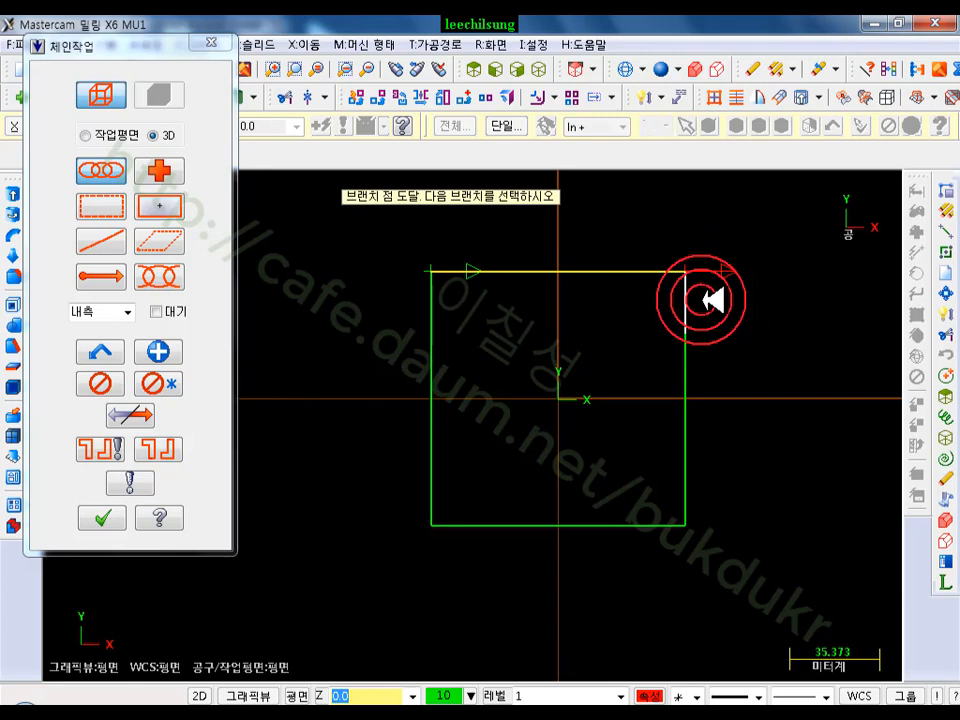
{"action": "left_click", "coordinate": [216, 44]}
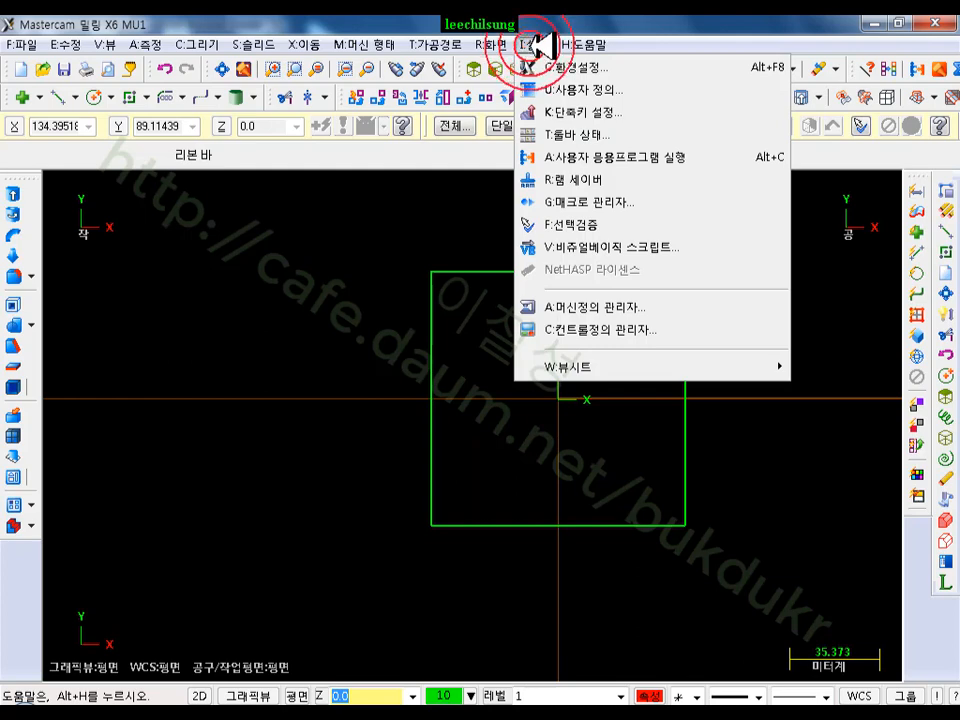
Run the FindOverlap.dll add-in from the chooks folder as a user application
{"action": "left_click", "coordinate": [588, 158]}
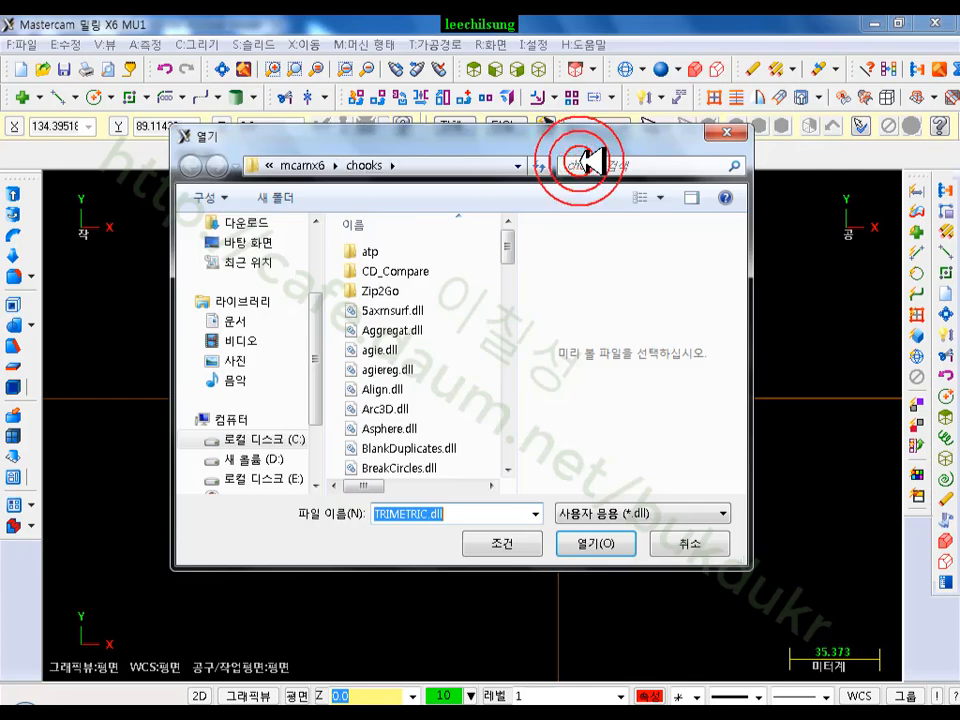
{"action": "left_click_drag", "start_coordinate": [410, 122], "coordinate": [300, 26]}
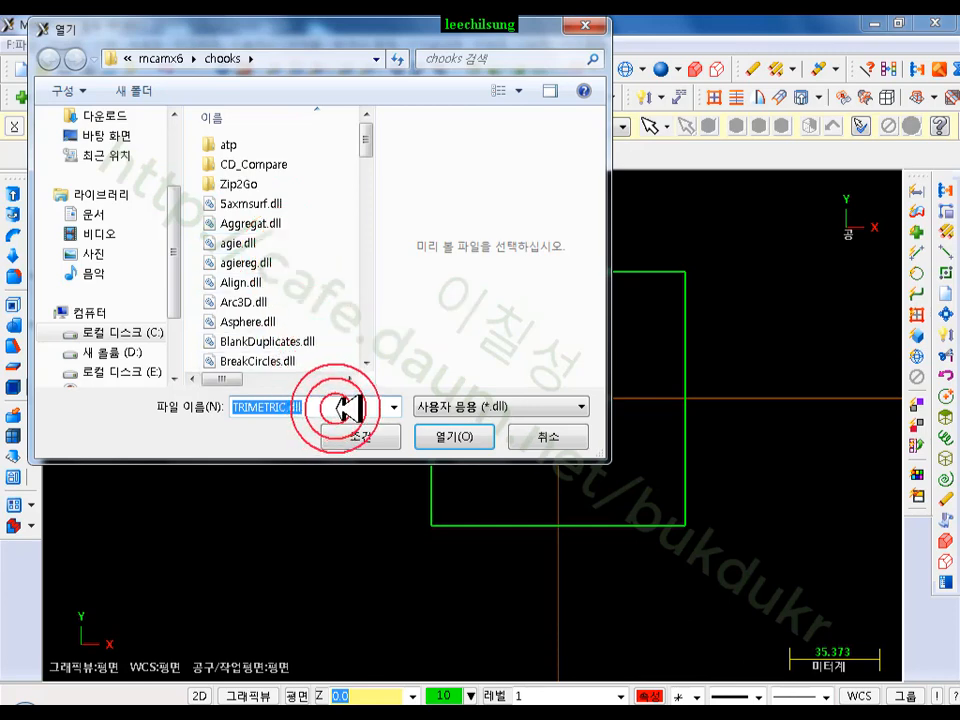
{"action": "type", "text": "ㄹ"}
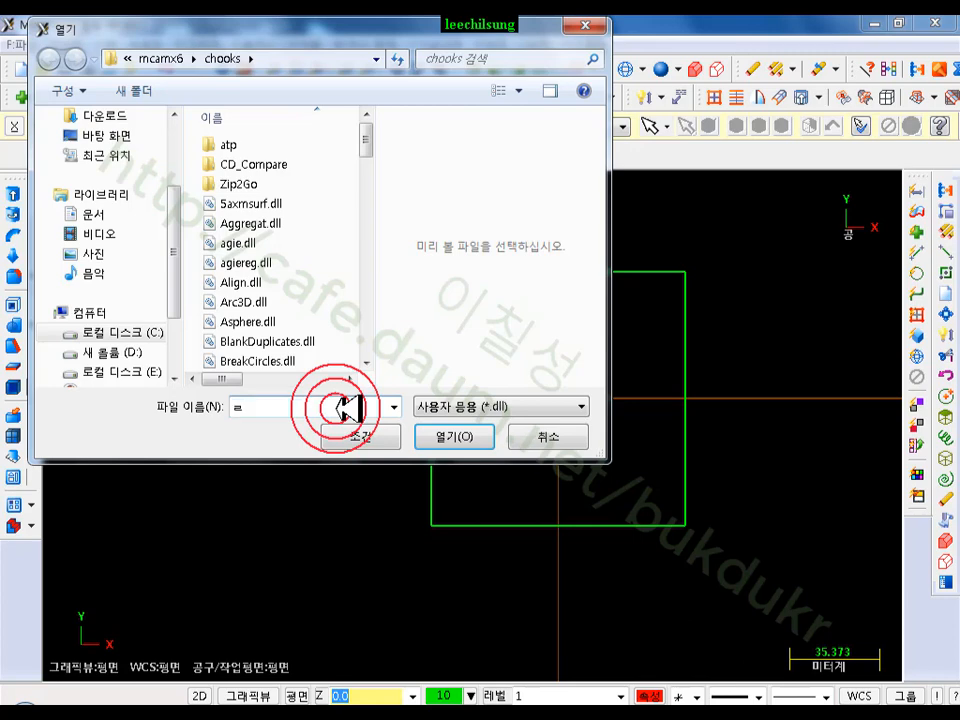
{"action": "key", "text": "BackSpace"}
{"action": "type", "text": "F"}
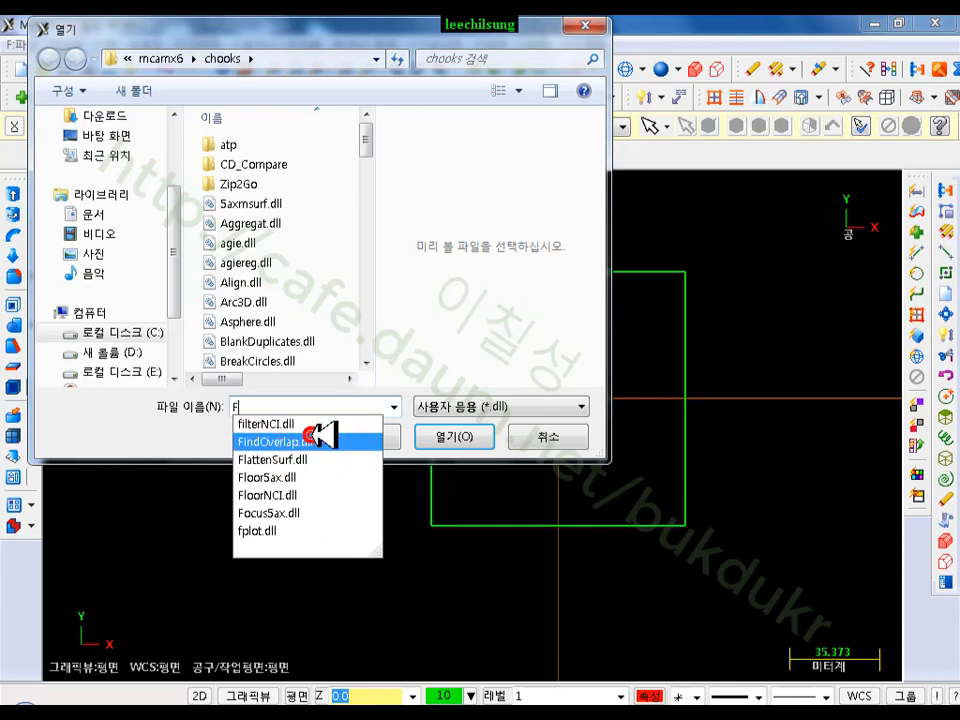
{"action": "left_click", "coordinate": [318, 438]}
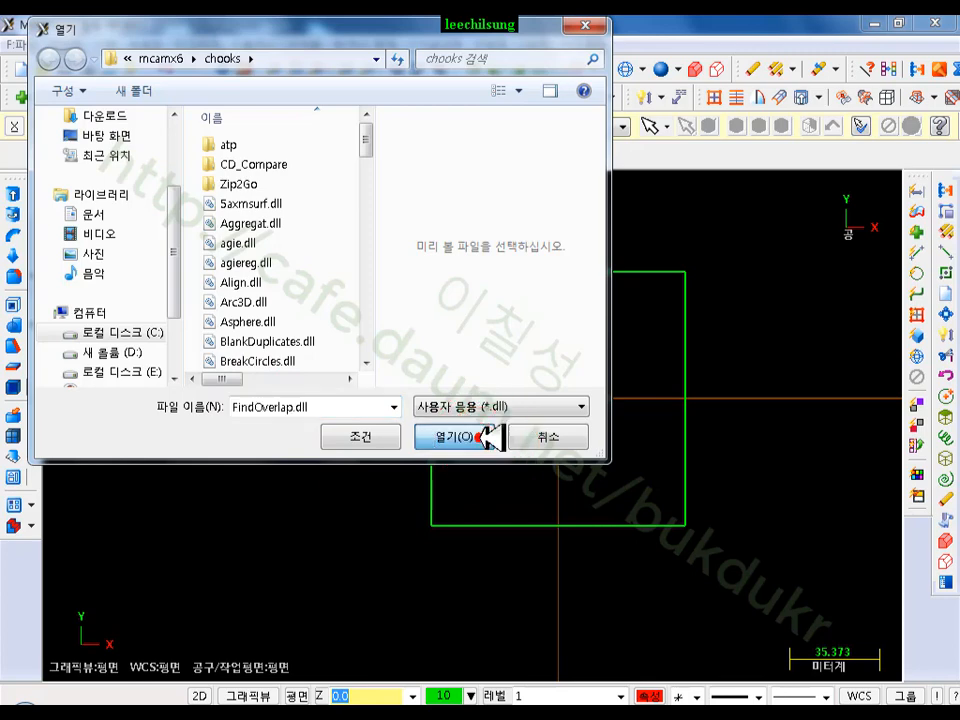
{"action": "left_click", "coordinate": [488, 436]}
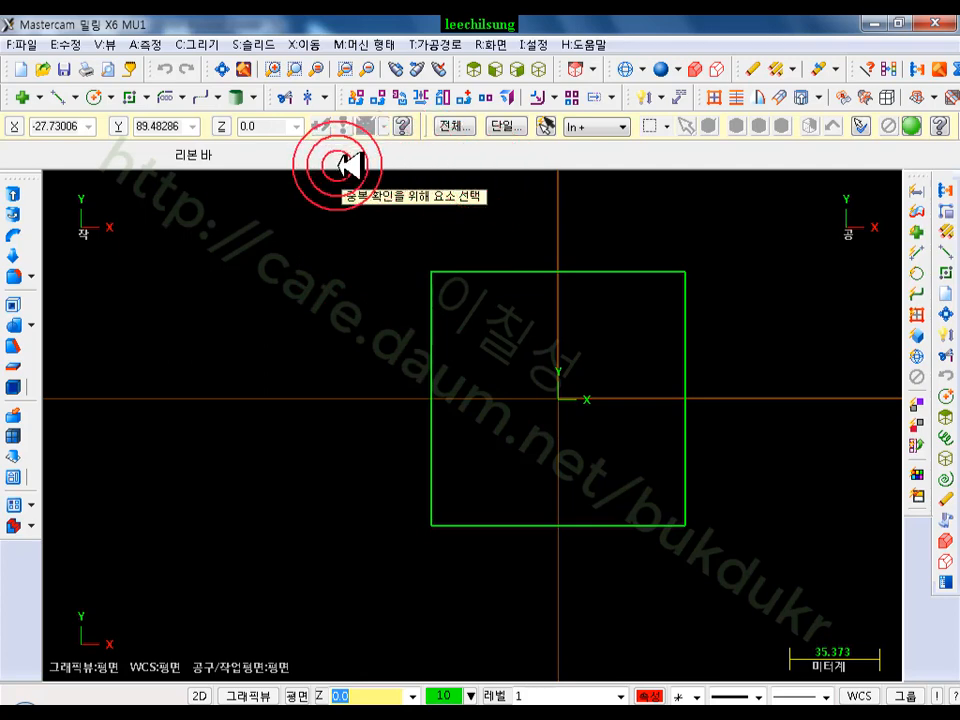
Select the whole square for the overlap check, clean up the overlapping entities, and acknowledge the result
{"action": "left_click_drag", "start_coordinate": [797, 228], "coordinate": [230, 614]}
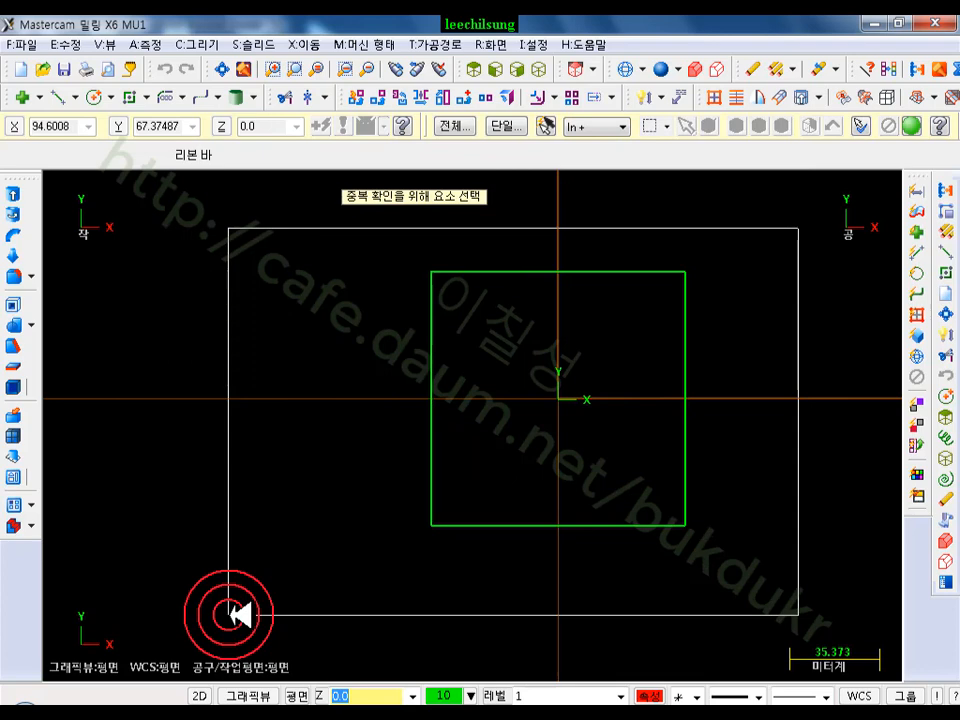
{"action": "left_click_drag", "start_coordinate": [240, 614], "coordinate": [240, 614]}
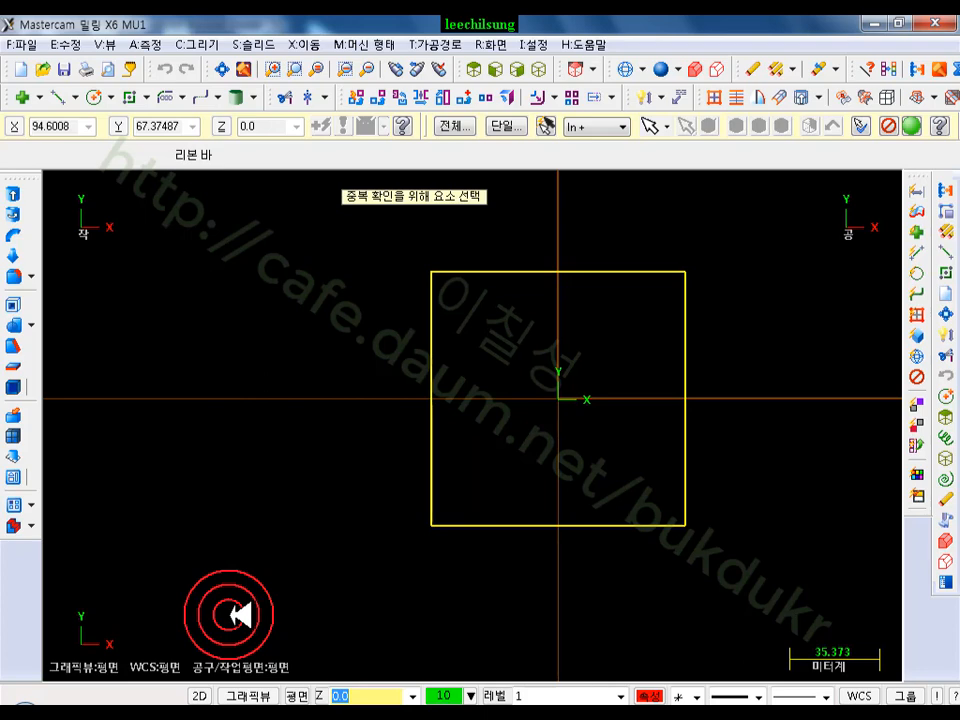
{"action": "key", "text": "Return"}
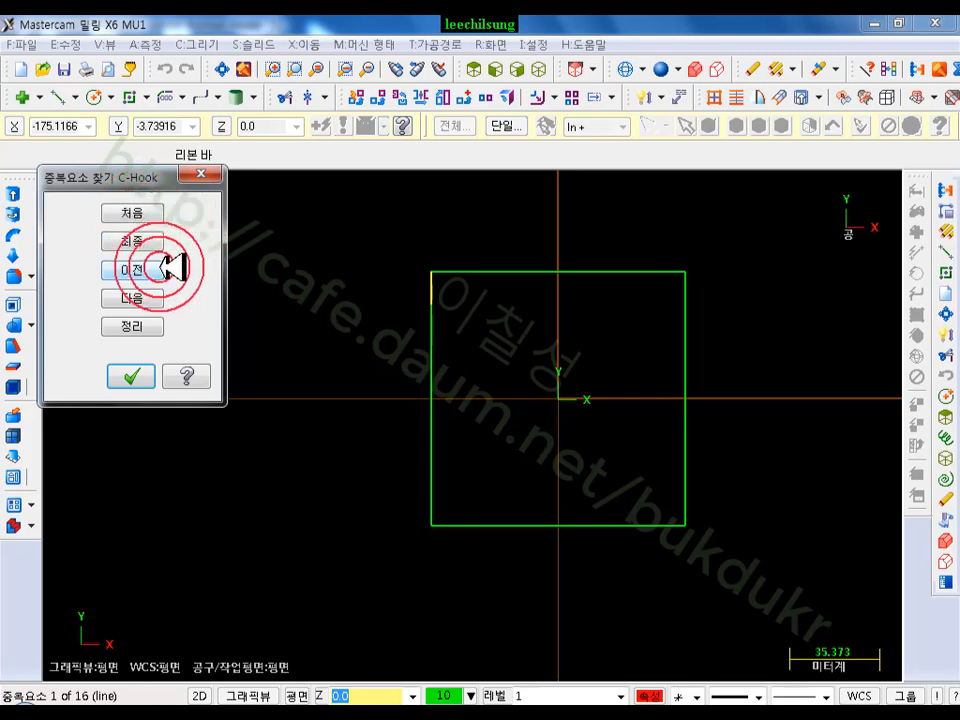
{"action": "left_click", "coordinate": [153, 326]}
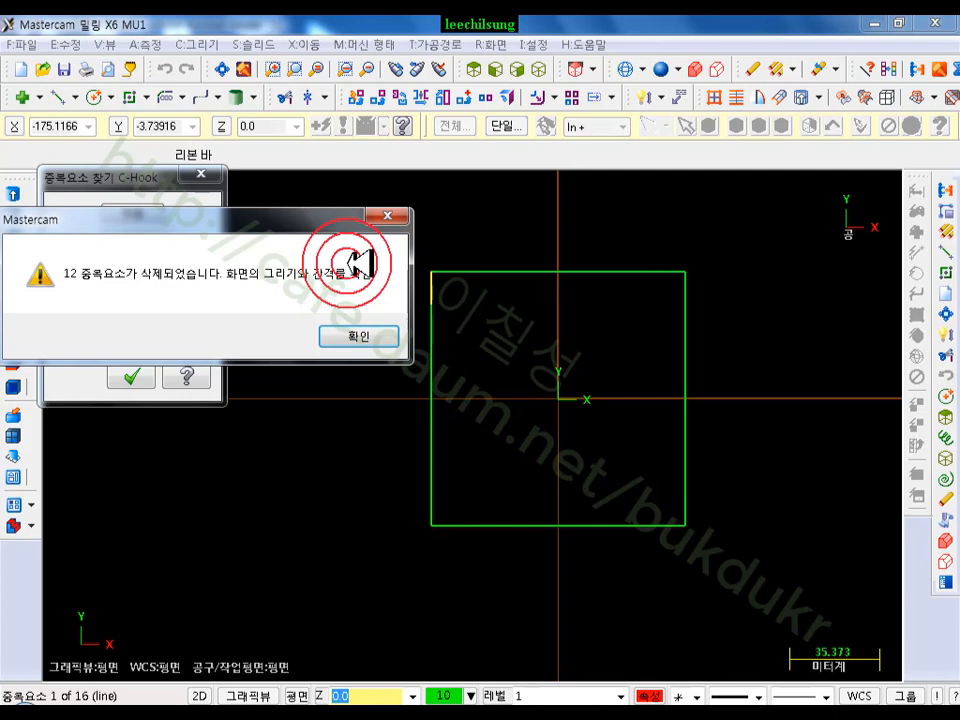
{"action": "left_click", "coordinate": [357, 335]}
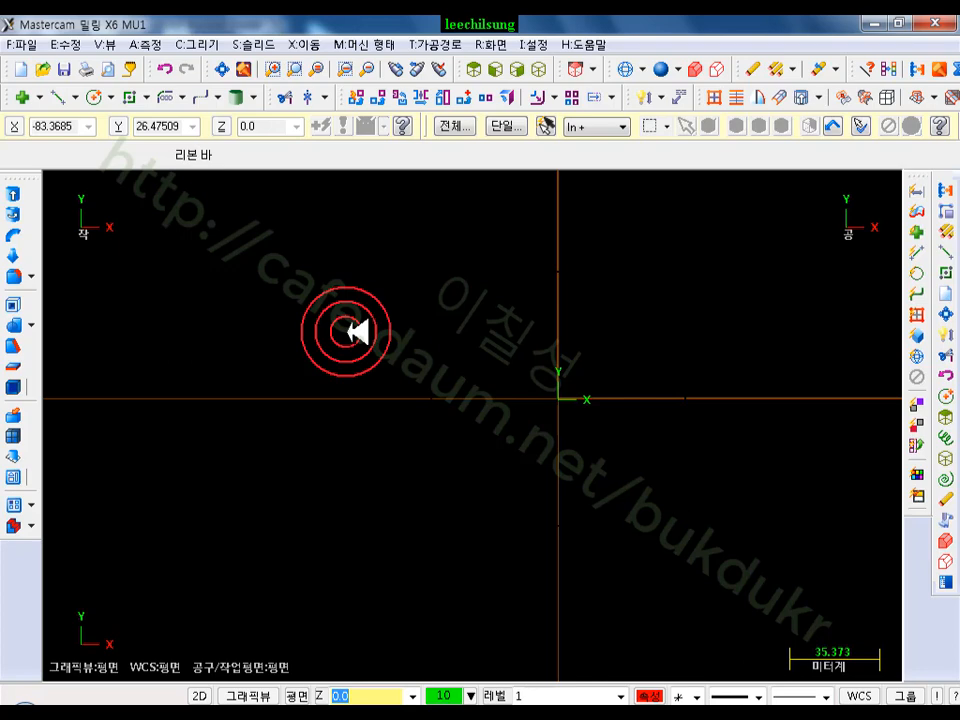
Chain the whole square from its top edge for a contour toolpath, accept the chain, and cancel the toolpath settings
{"action": "scroll", "coordinate": [348, 331], "scroll_direction": "down", "scroll_amount": 1}
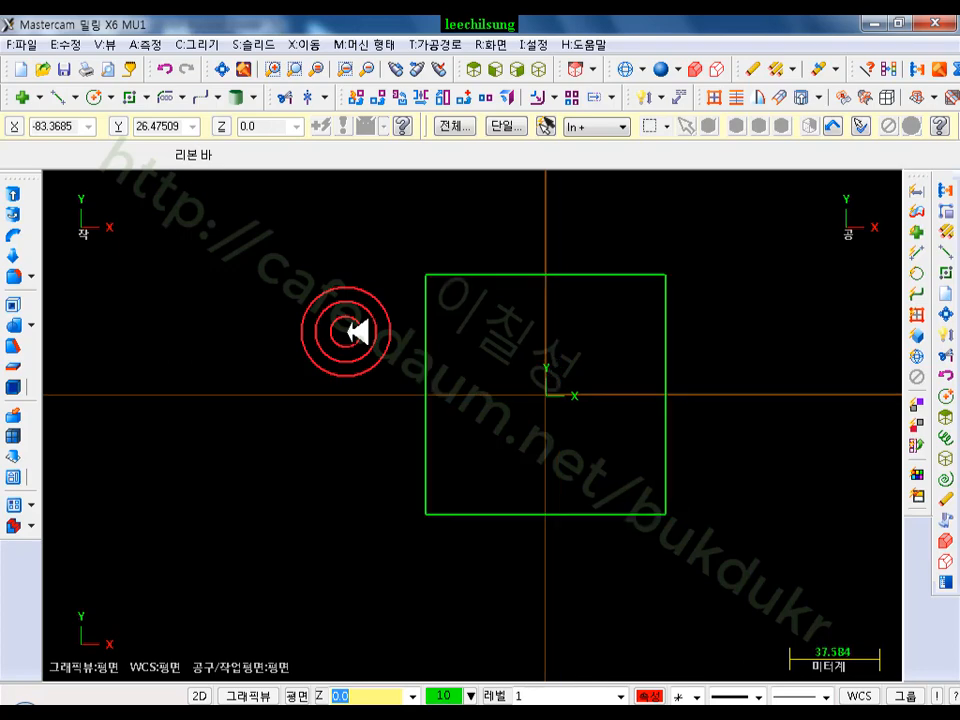
{"action": "scroll", "coordinate": [348, 331], "scroll_direction": "up", "scroll_amount": 1}
{"action": "scroll", "coordinate": [348, 331], "scroll_direction": "down", "scroll_amount": 1}
{"action": "scroll", "coordinate": [640, 369], "scroll_direction": "up", "scroll_amount": 2}
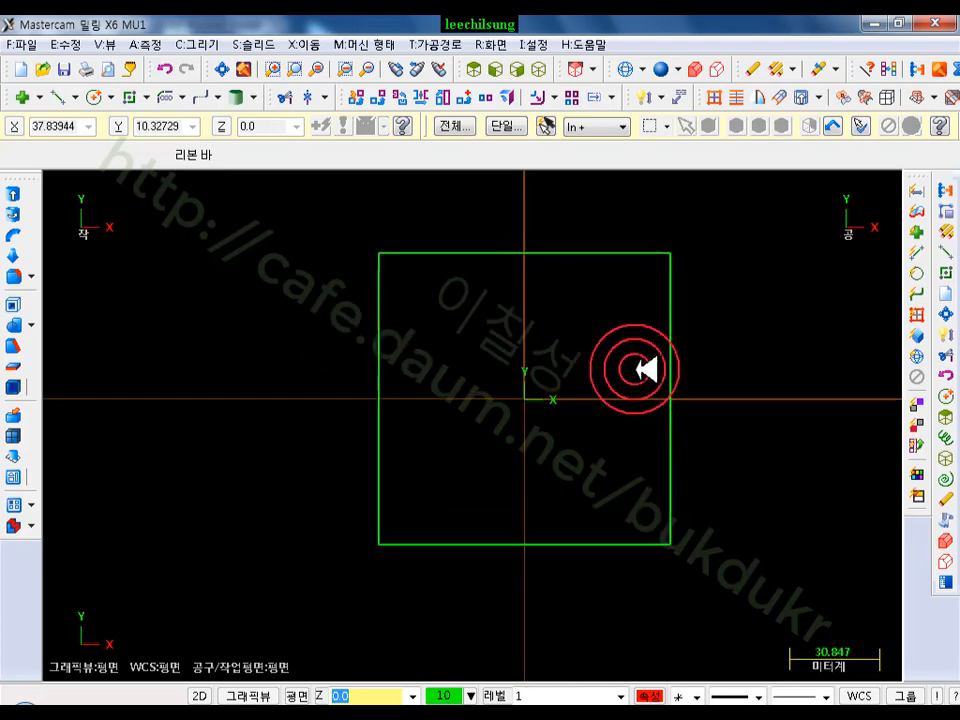
{"action": "left_click", "coordinate": [440, 44]}
{"action": "left_click", "coordinate": [455, 67]}
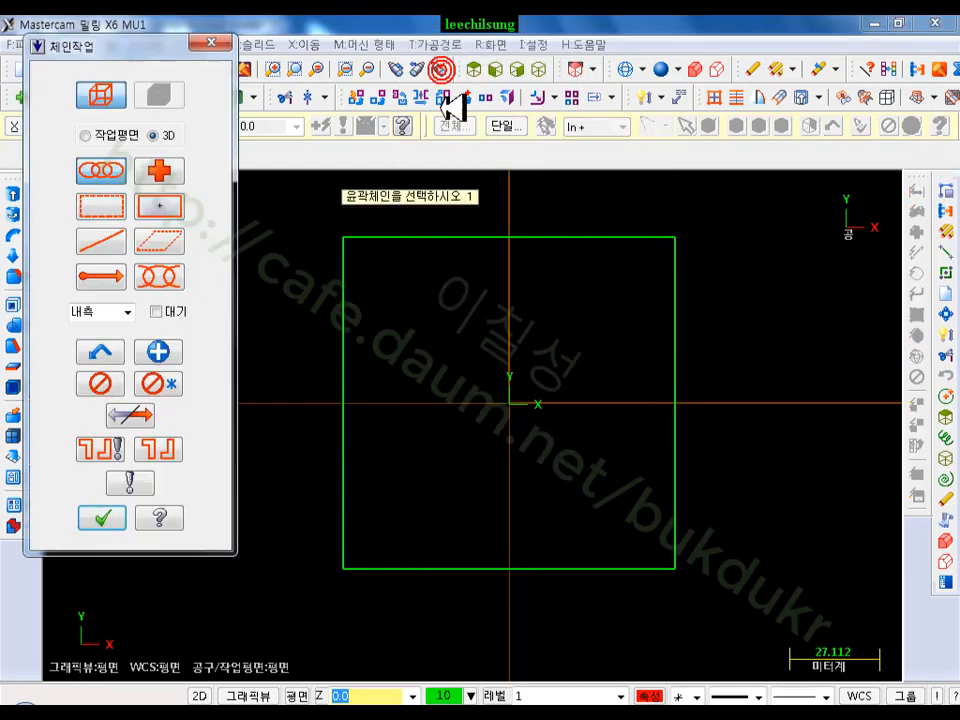
{"action": "left_click", "coordinate": [410, 243]}
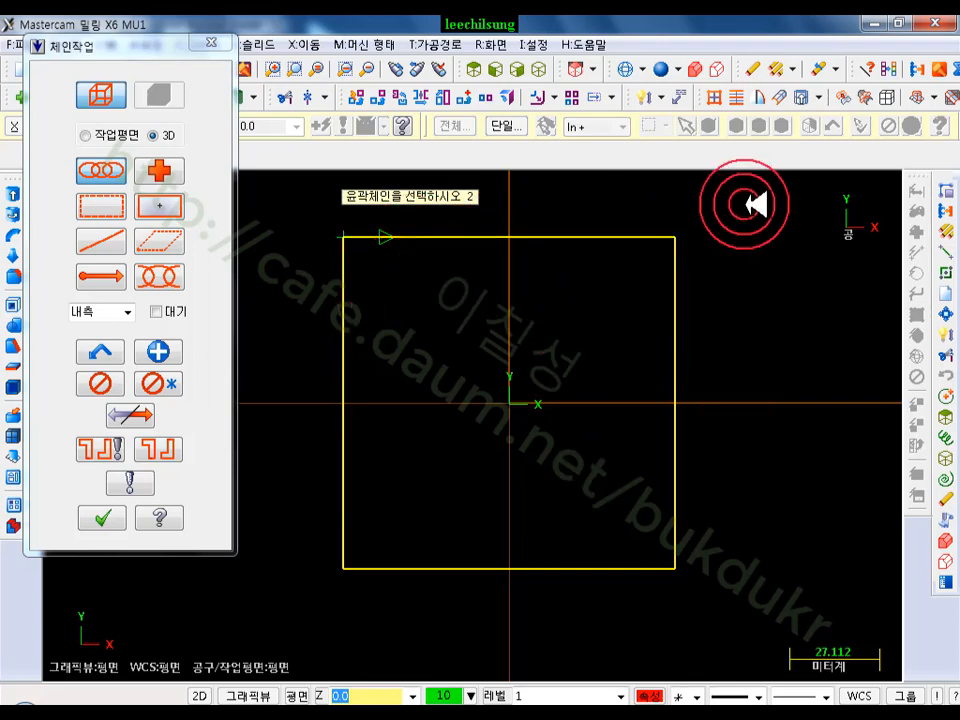
{"action": "left_click", "coordinate": [120, 513]}
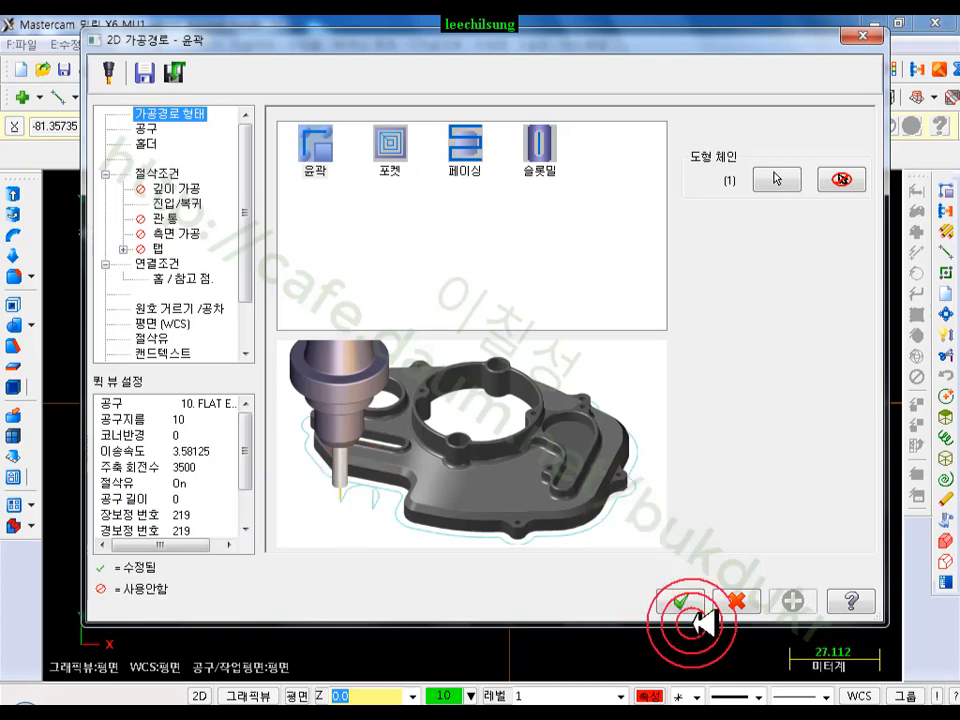
{"action": "left_click", "coordinate": [748, 600]}
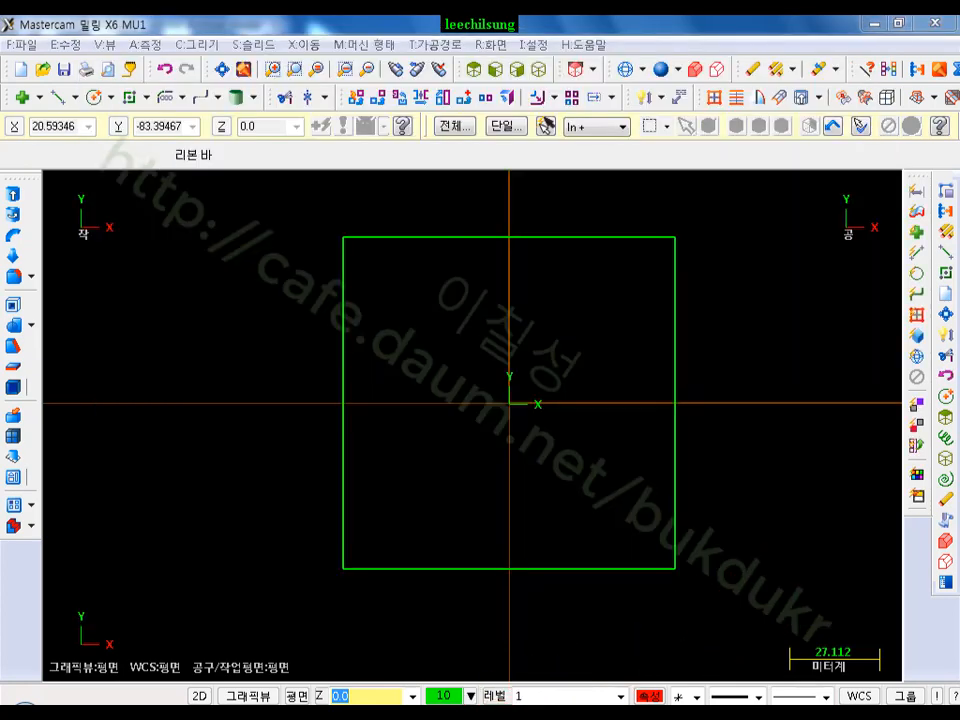
Switch to the PDF manual and read sections 8 to 11 on joining entities, NURBS editing, NURBS conversion and simplifying
{"action": "right_click", "coordinate": [500, 692]}
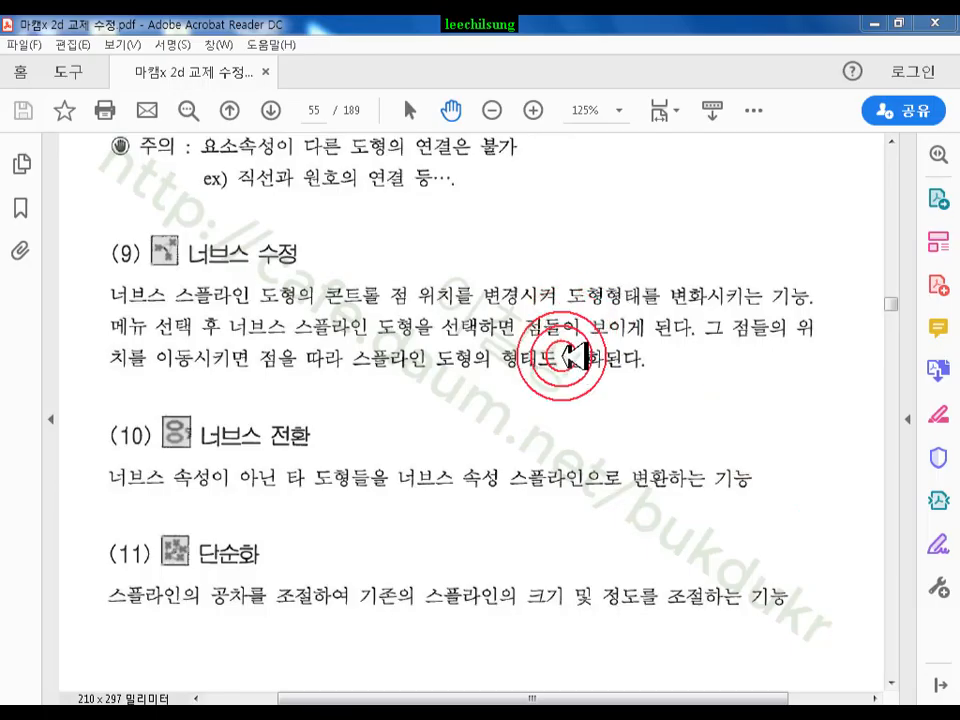
{"action": "scroll", "coordinate": [572, 300], "scroll_direction": "up", "scroll_amount": 5}
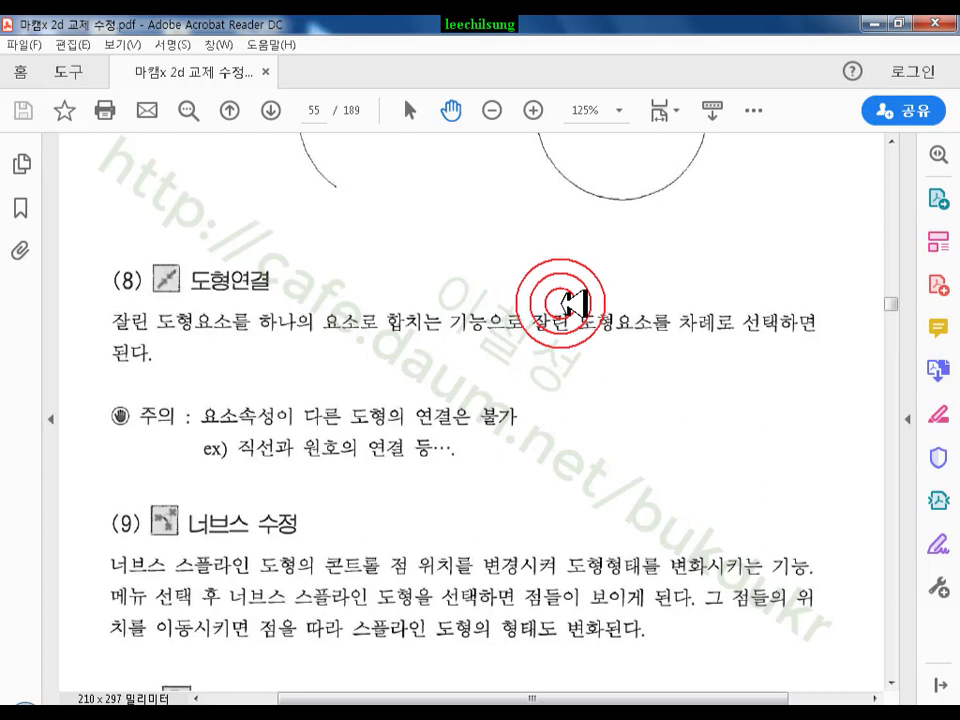
{"action": "scroll", "coordinate": [308, 318], "scroll_direction": "down", "scroll_amount": 3}
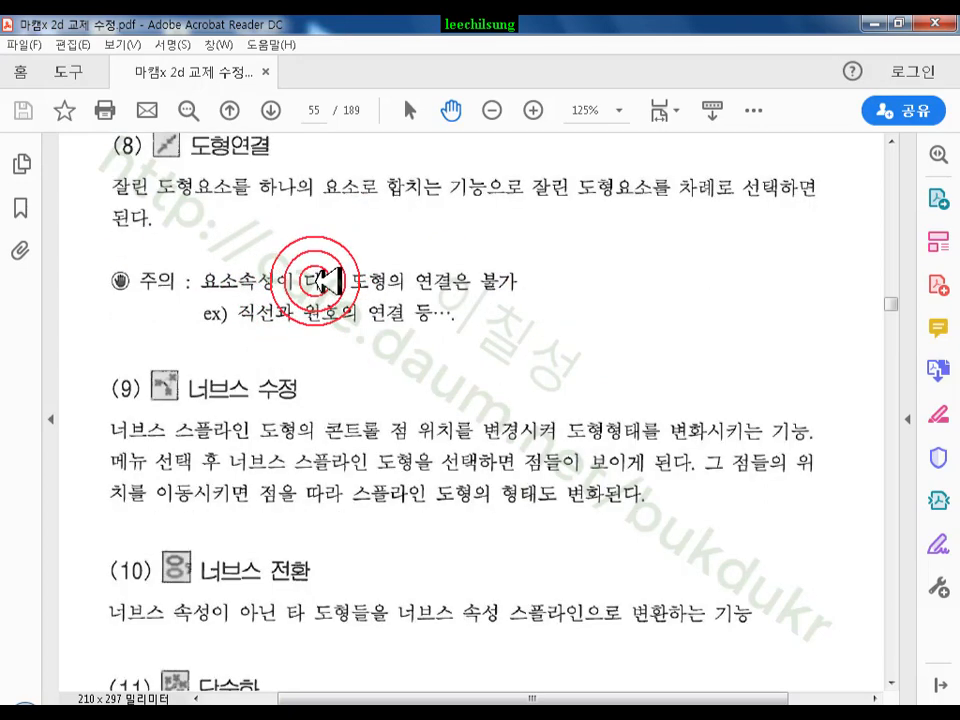
{"action": "scroll", "coordinate": [328, 280], "scroll_direction": "up", "scroll_amount": 2}
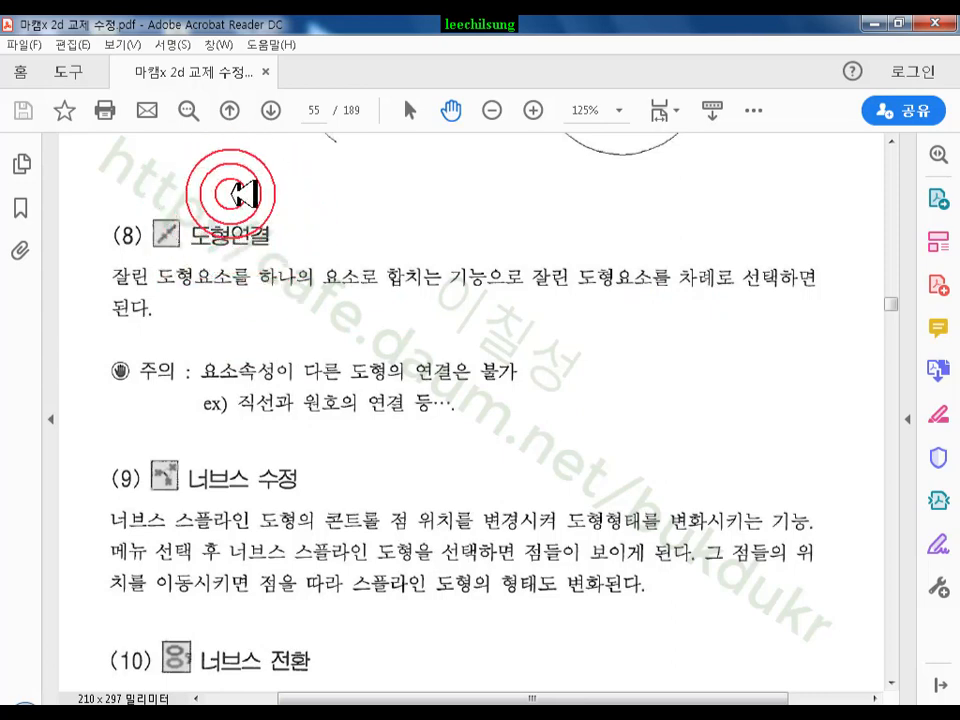
{"action": "scroll", "coordinate": [463, 296], "scroll_direction": "down", "scroll_amount": 5}
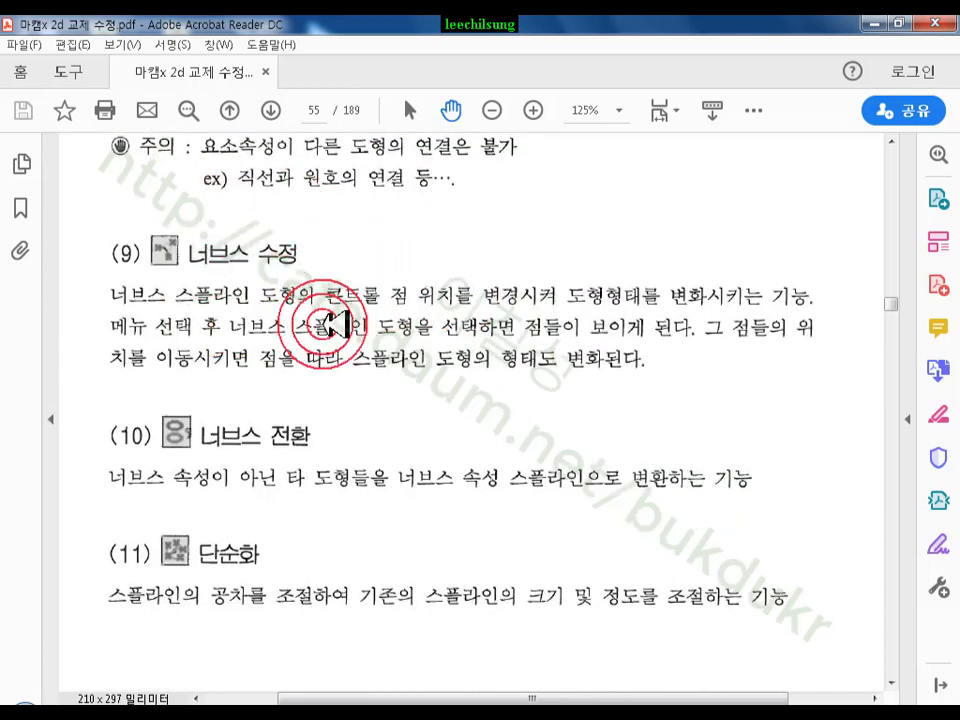
{"action": "scroll", "coordinate": [381, 326], "scroll_direction": "down", "scroll_amount": 2}
{"action": "scroll", "coordinate": [375, 317], "scroll_direction": "down", "scroll_amount": 1}
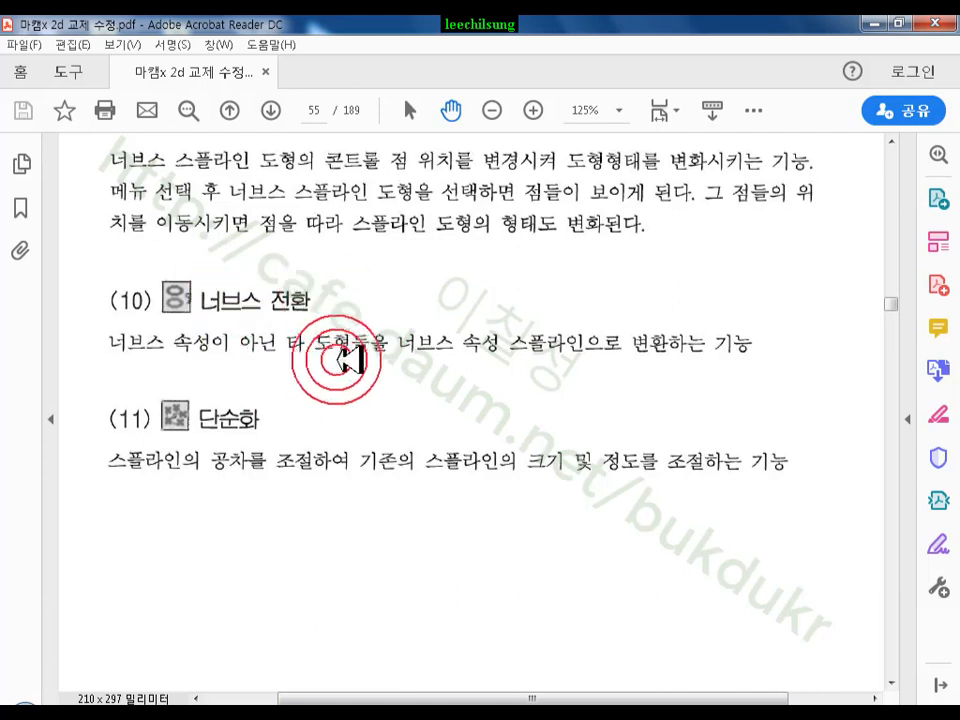
{"action": "scroll", "coordinate": [349, 343], "scroll_direction": "down", "scroll_amount": 3}
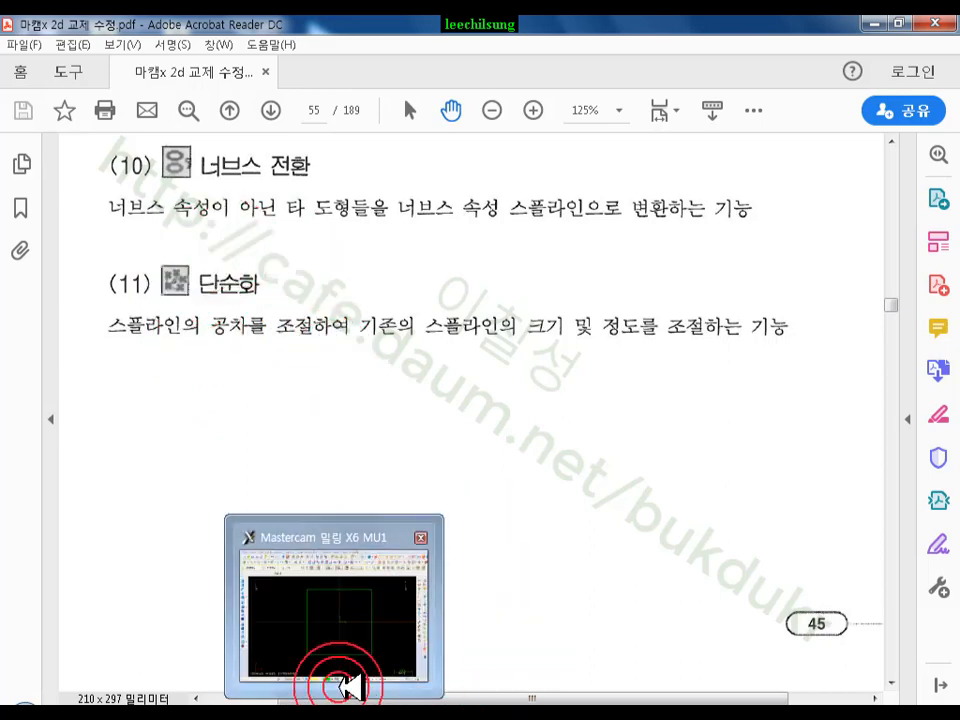
Switch back to Mastercam and draw a circle beside the square's right edge, with its diameter set to 20 mm
{"action": "left_click", "coordinate": [343, 563]}
{"action": "scroll", "coordinate": [407, 400], "scroll_direction": "down", "scroll_amount": 4}
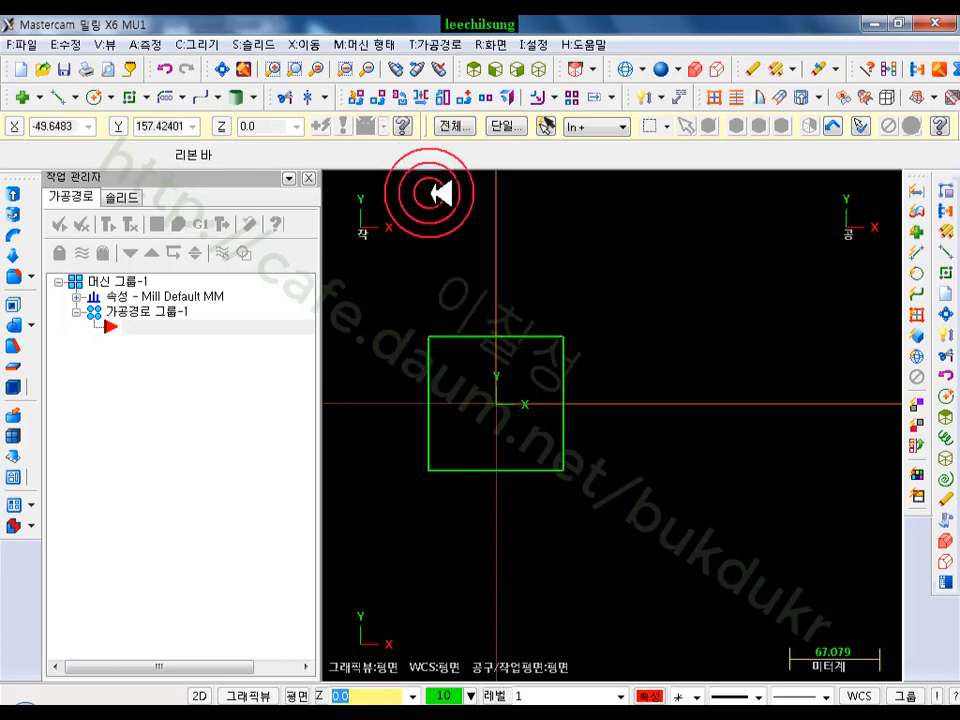
{"action": "left_click", "coordinate": [100, 97]}
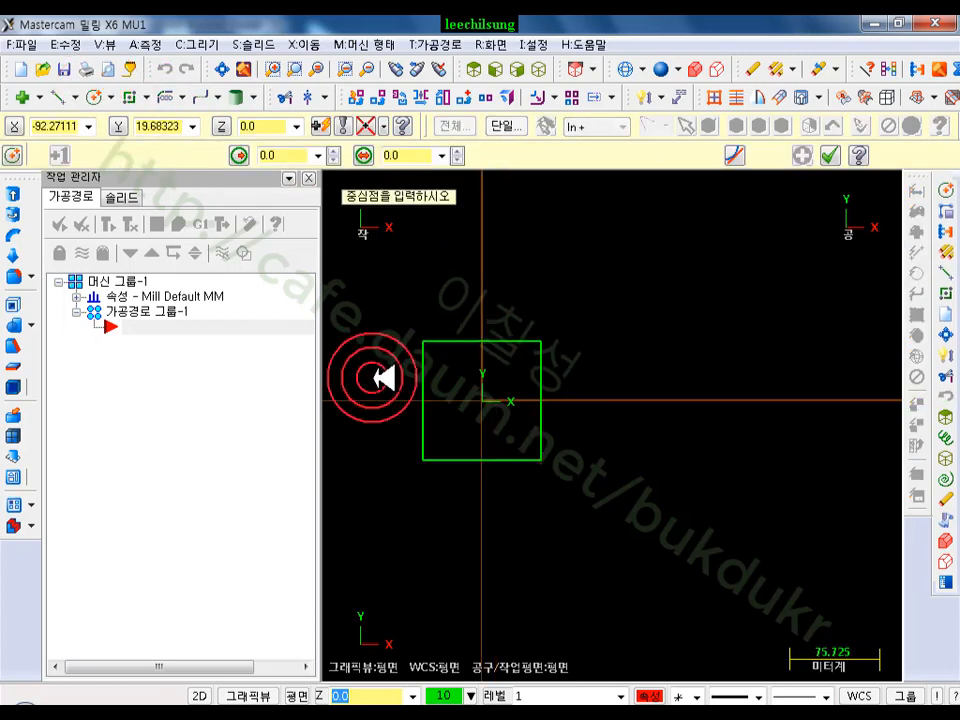
{"action": "left_click", "coordinate": [600, 358]}
{"action": "left_click", "coordinate": [604, 339]}
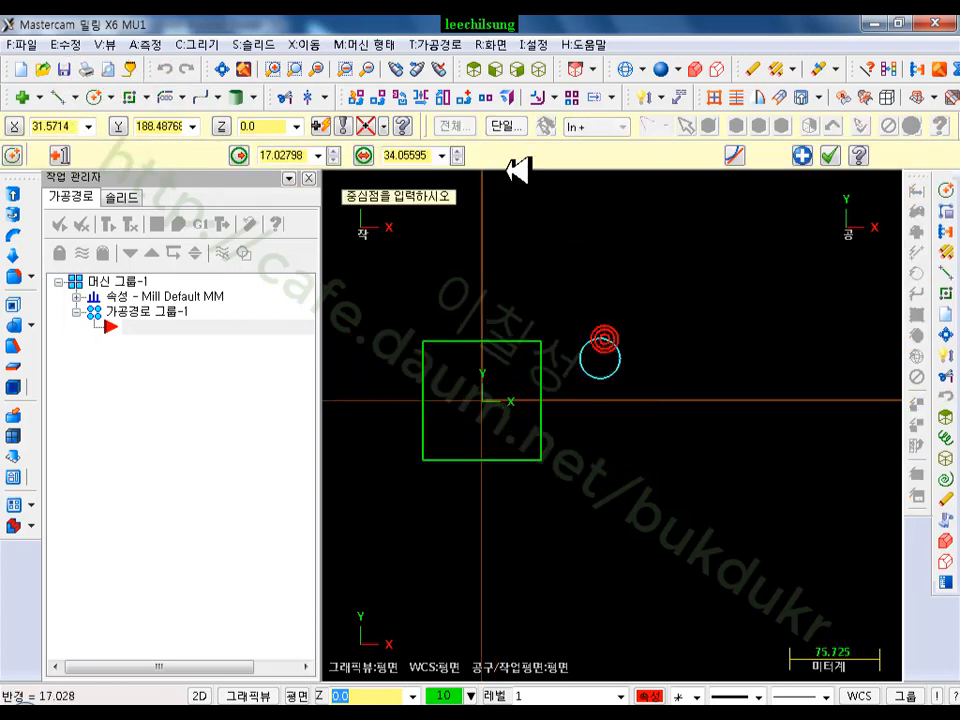
{"action": "left_click", "coordinate": [410, 152]}
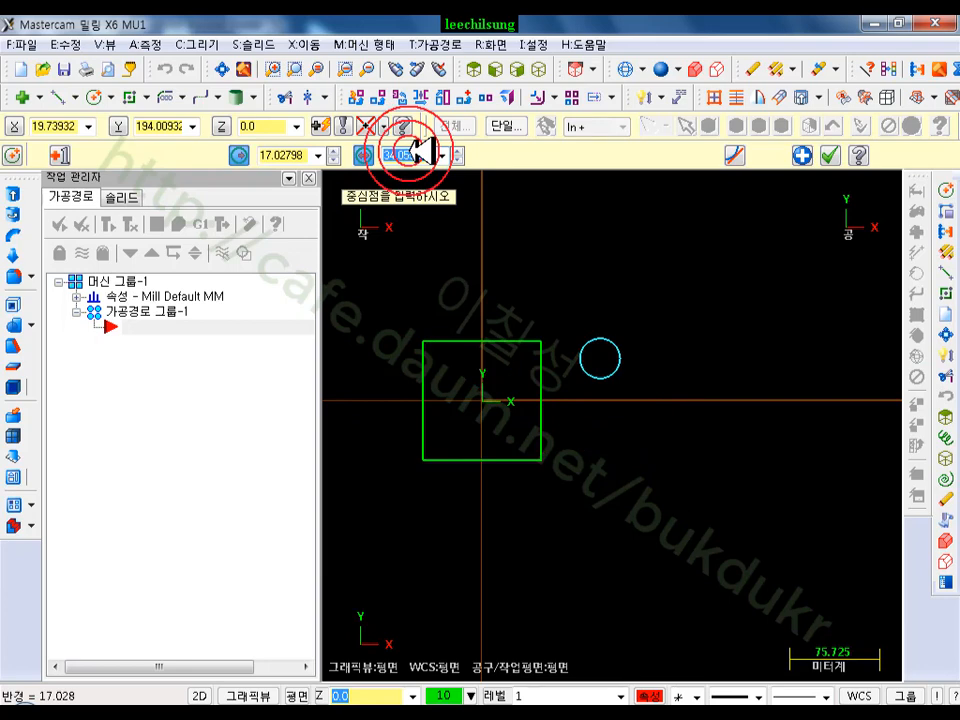
{"action": "type", "text": "20"}
{"action": "key", "text": "Return"}
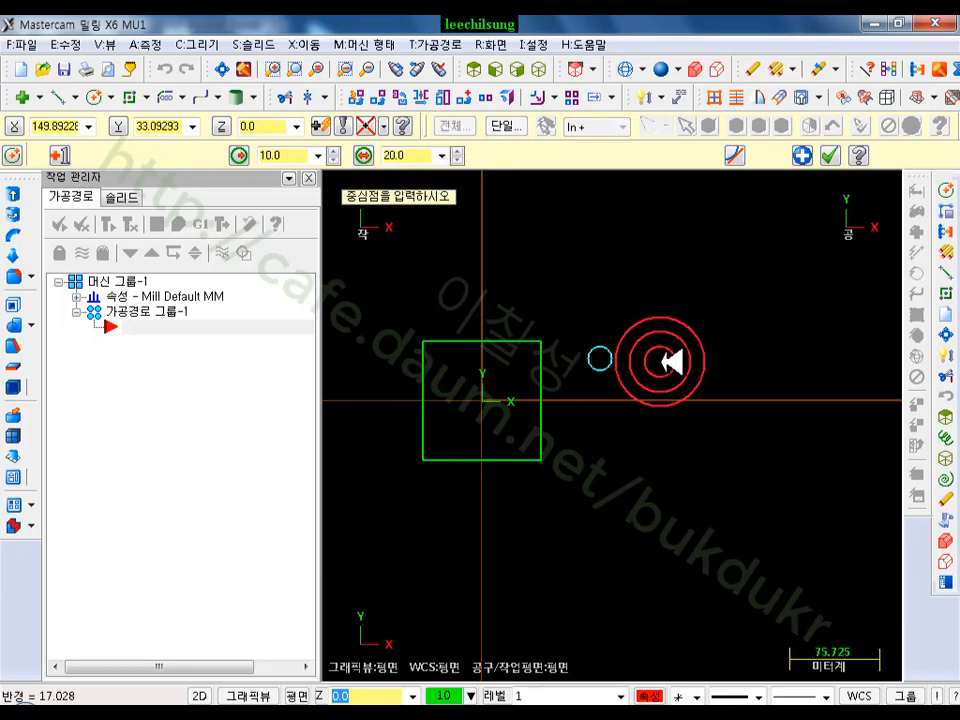
{"action": "scroll", "coordinate": [612, 368], "scroll_direction": "up", "scroll_amount": 1}
{"action": "left_click", "coordinate": [829, 155]}
Convert the circle into a spline with the Curves spline command, using the Delete Curves option for the original
{"action": "scroll", "coordinate": [671, 360], "scroll_direction": "up", "scroll_amount": 2}
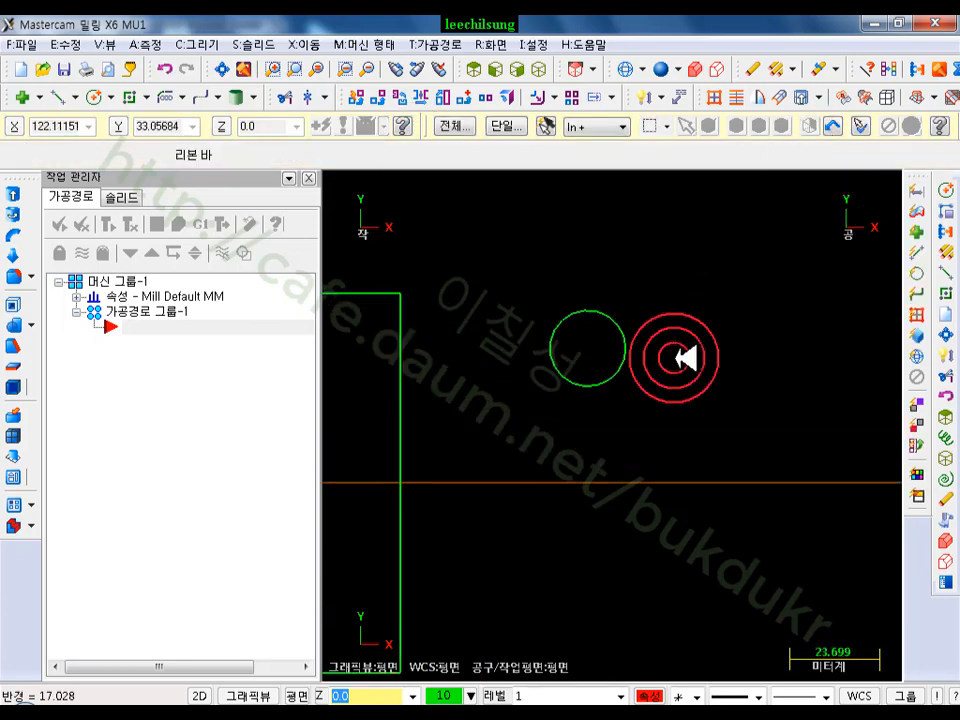
{"action": "scroll", "coordinate": [592, 356], "scroll_direction": "up", "scroll_amount": 1}
{"action": "left_click", "coordinate": [603, 359]}
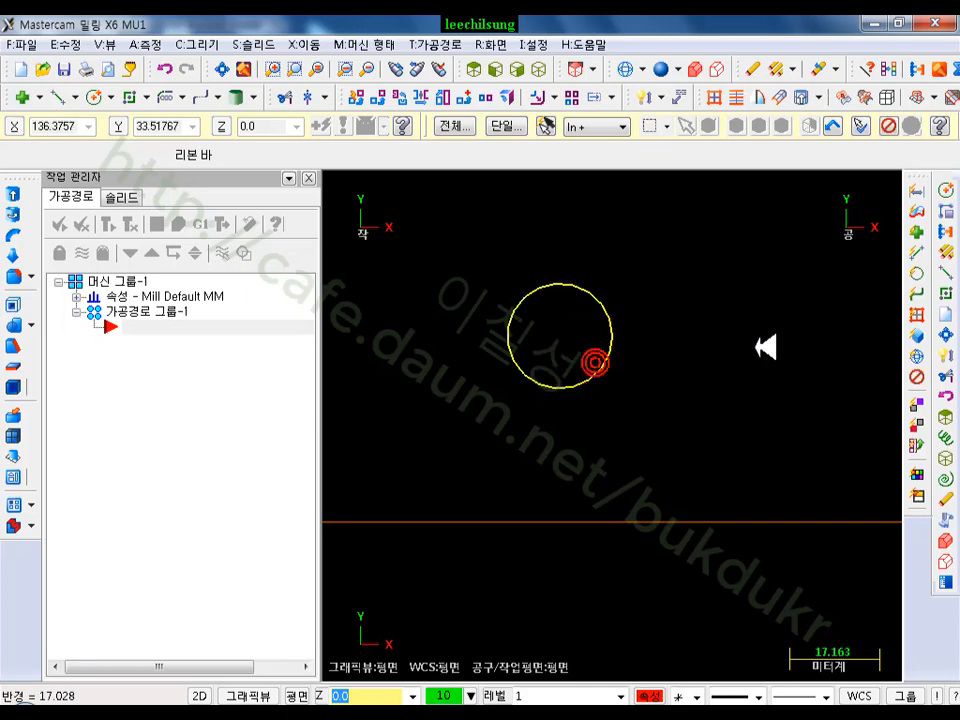
{"action": "left_click", "coordinate": [203, 45]}
{"action": "left_click", "coordinate": [253, 179]}
{"action": "left_click", "coordinate": [410, 218]}
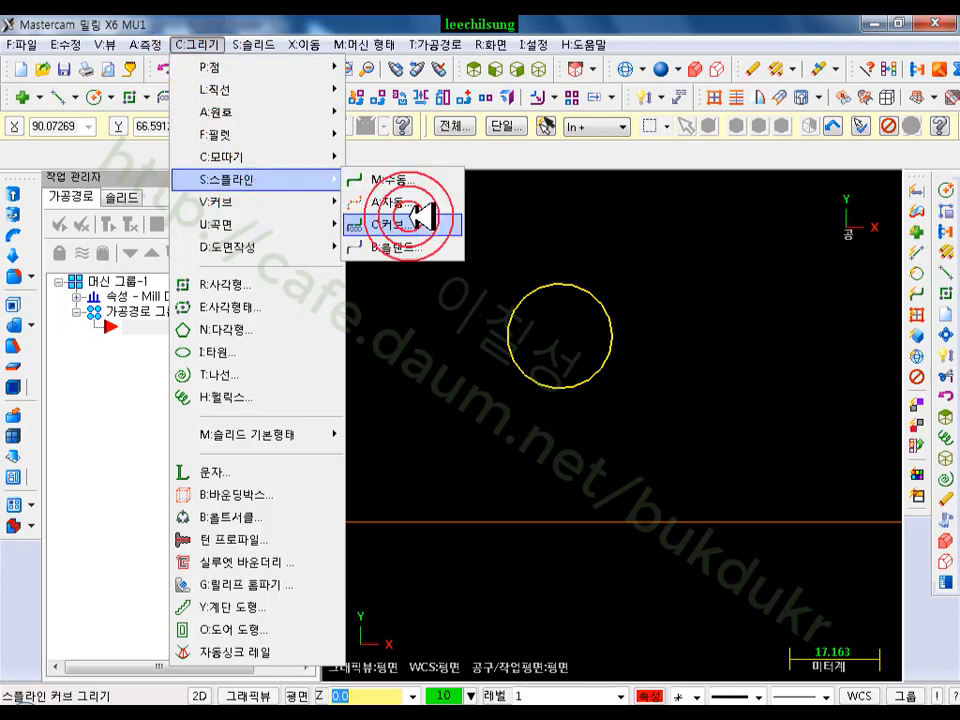
{"action": "left_click", "coordinate": [514, 306]}
{"action": "left_click", "coordinate": [115, 519]}
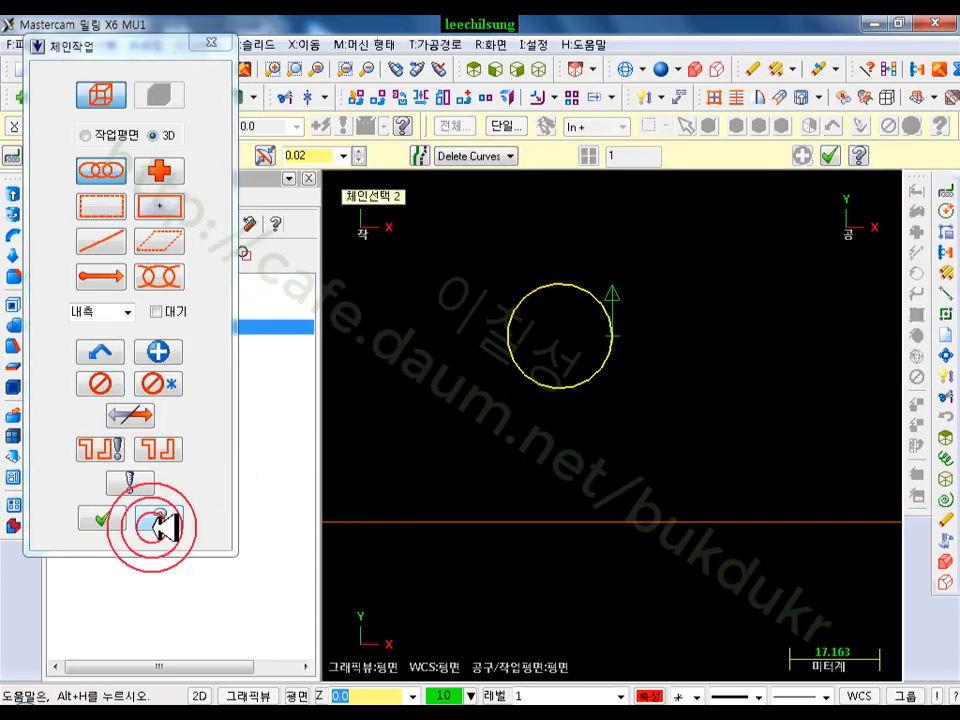
{"action": "left_click", "coordinate": [729, 261]}
{"action": "left_click", "coordinate": [826, 155]}
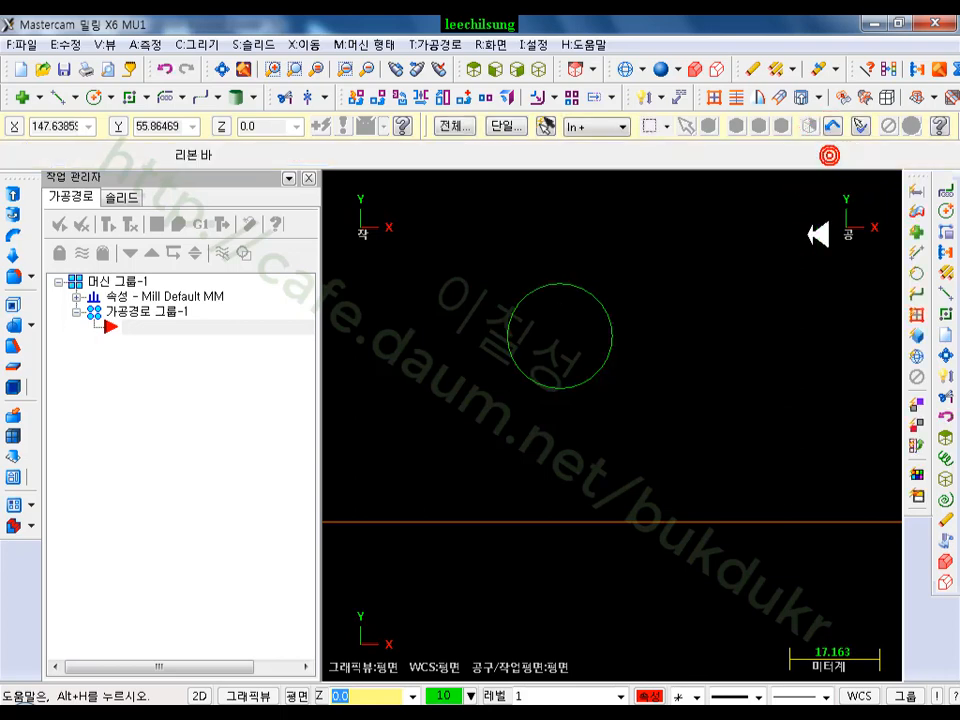
Analyze the converted circle's NURBS spline properties, including its point count and degree, and close the properties dialog
{"action": "left_click", "coordinate": [530, 218]}
{"action": "left_click", "coordinate": [622, 335]}
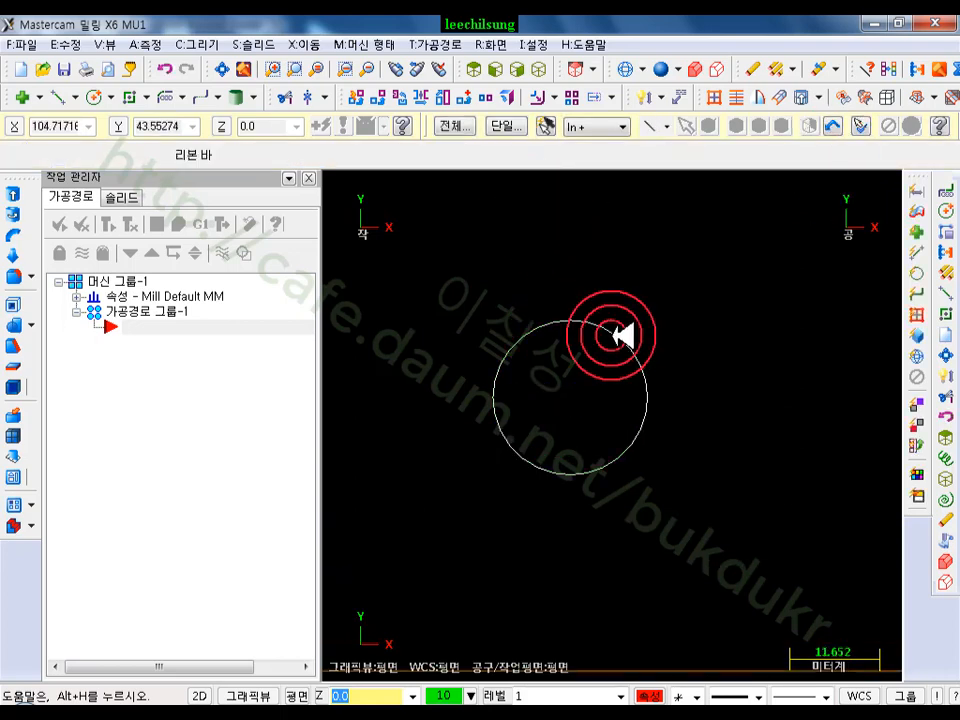
{"action": "left_click", "coordinate": [758, 343]}
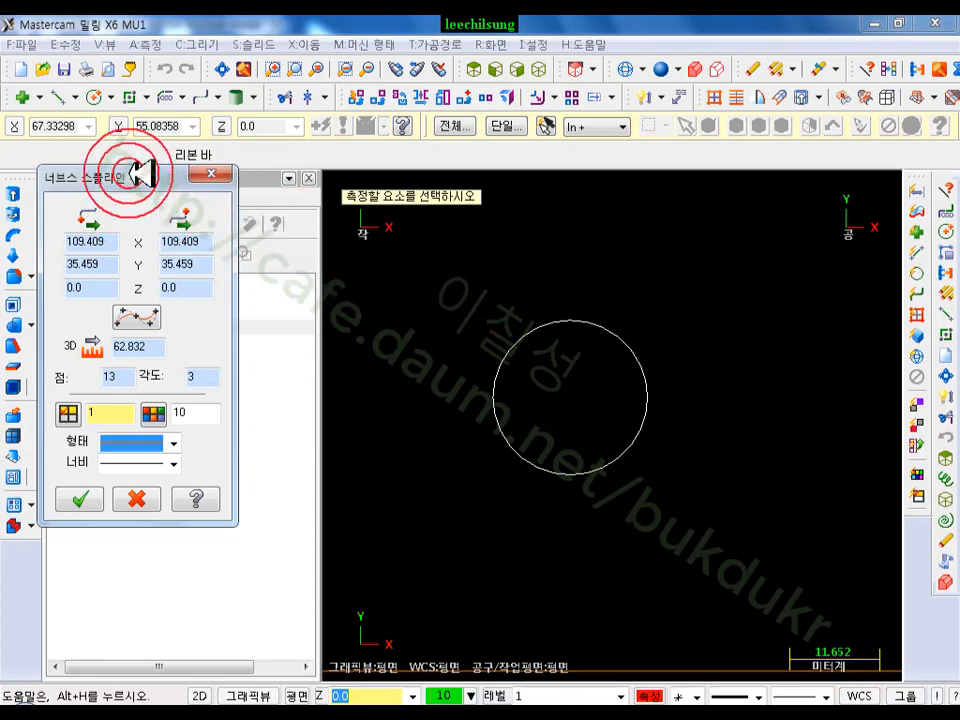
{"action": "left_click_drag", "start_coordinate": [140, 175], "coordinate": [300, 273]}
{"action": "left_click", "coordinate": [362, 470]}
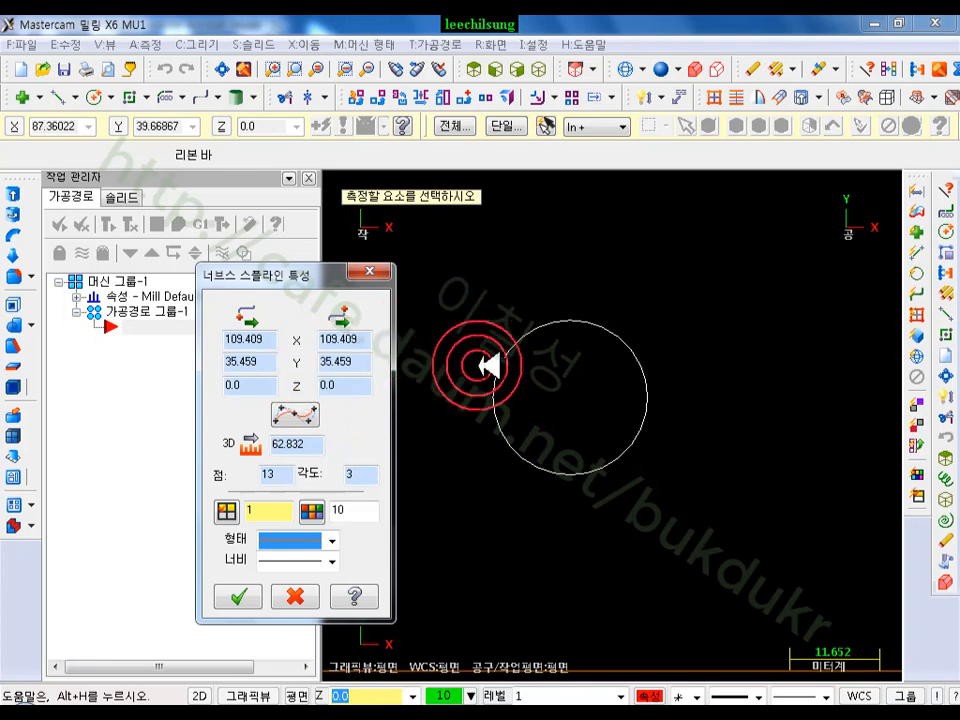
{"action": "left_click", "coordinate": [298, 594]}
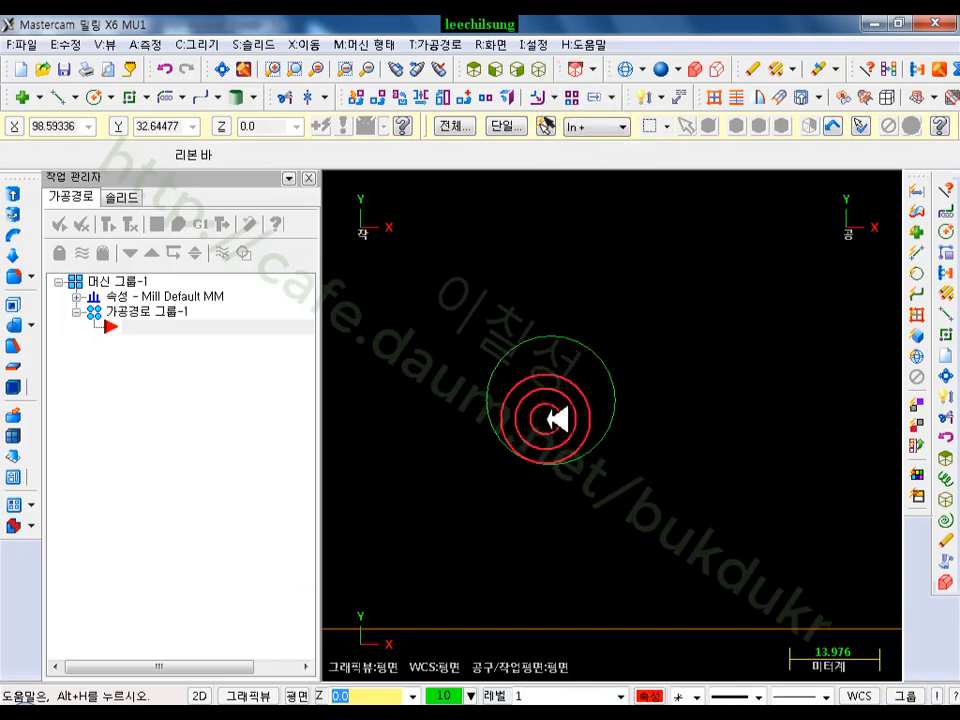
Draw a true circle of 20 mm diameter to the right of the spline circle
{"action": "scroll", "coordinate": [455, 330], "scroll_direction": "down", "scroll_amount": 1}
{"action": "left_click", "coordinate": [93, 97]}
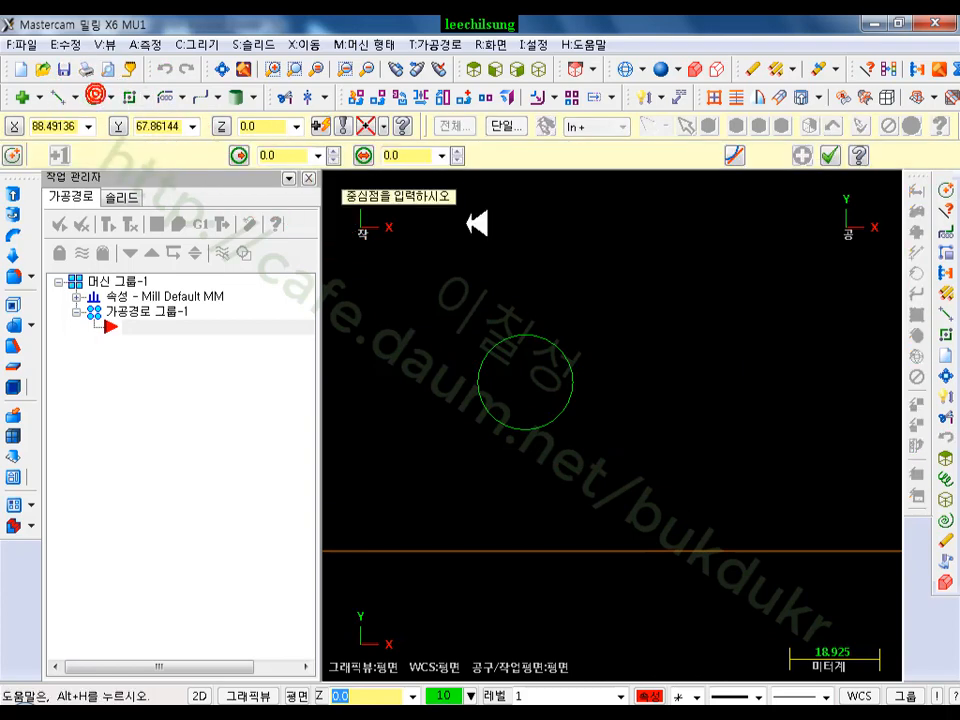
{"action": "left_click", "coordinate": [665, 372]}
{"action": "left_click", "coordinate": [685, 327]}
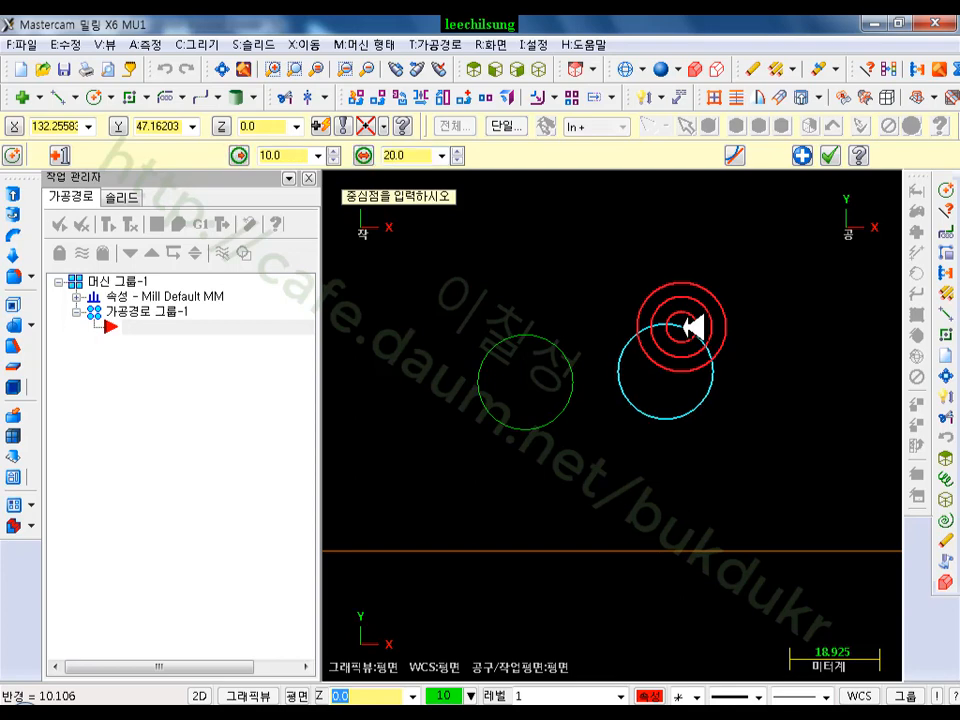
{"action": "left_click", "coordinate": [830, 155]}
Add a Smart diameter dimension above the true circle on the right
{"action": "scroll", "coordinate": [550, 290], "scroll_direction": "up", "scroll_amount": 1}
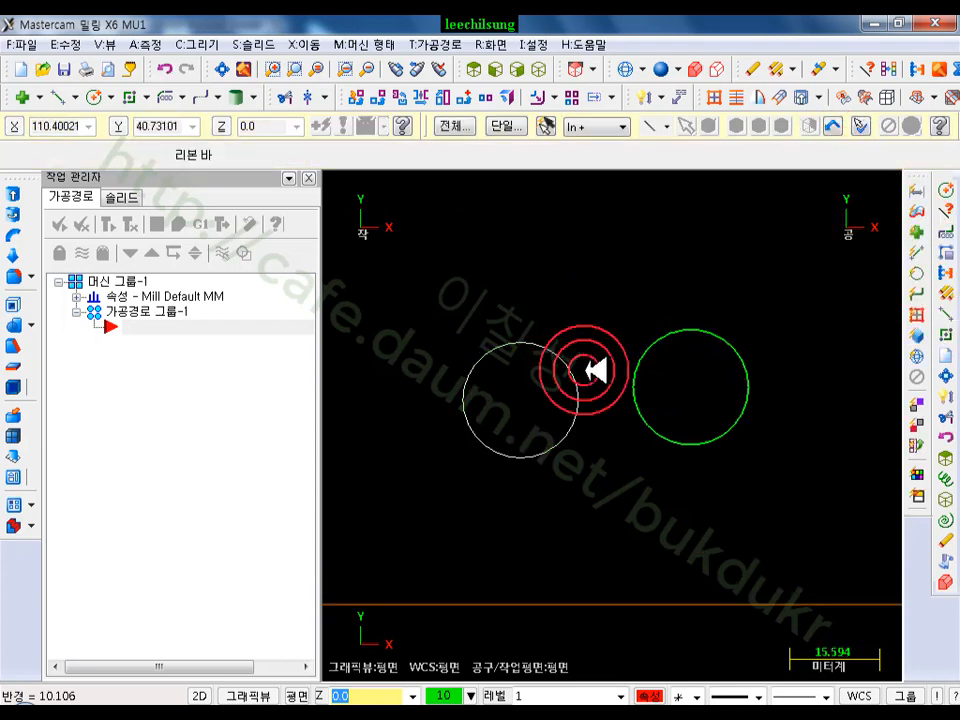
{"action": "scroll", "coordinate": [600, 375], "scroll_direction": "up", "scroll_amount": 1}
{"action": "left_click", "coordinate": [572, 404]}
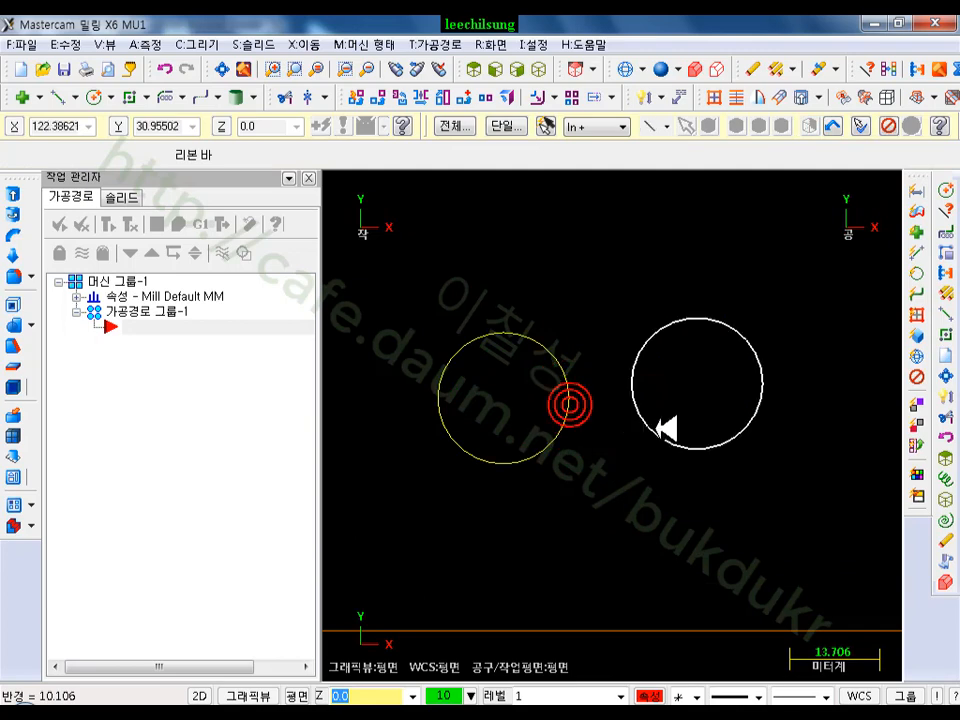
{"action": "left_click", "coordinate": [688, 444]}
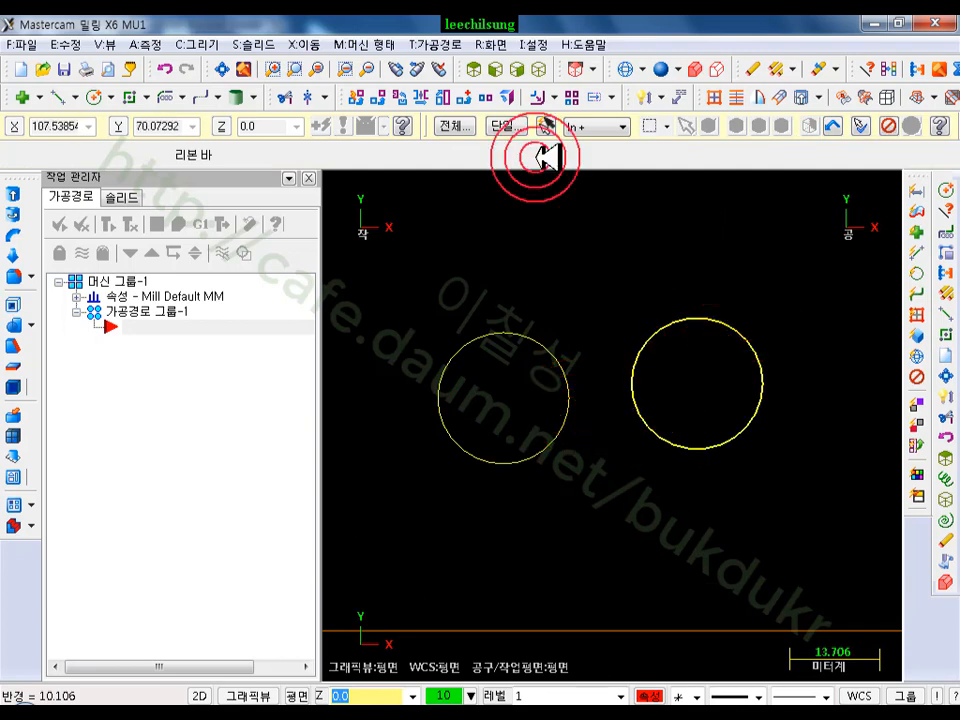
{"action": "left_click", "coordinate": [650, 97]}
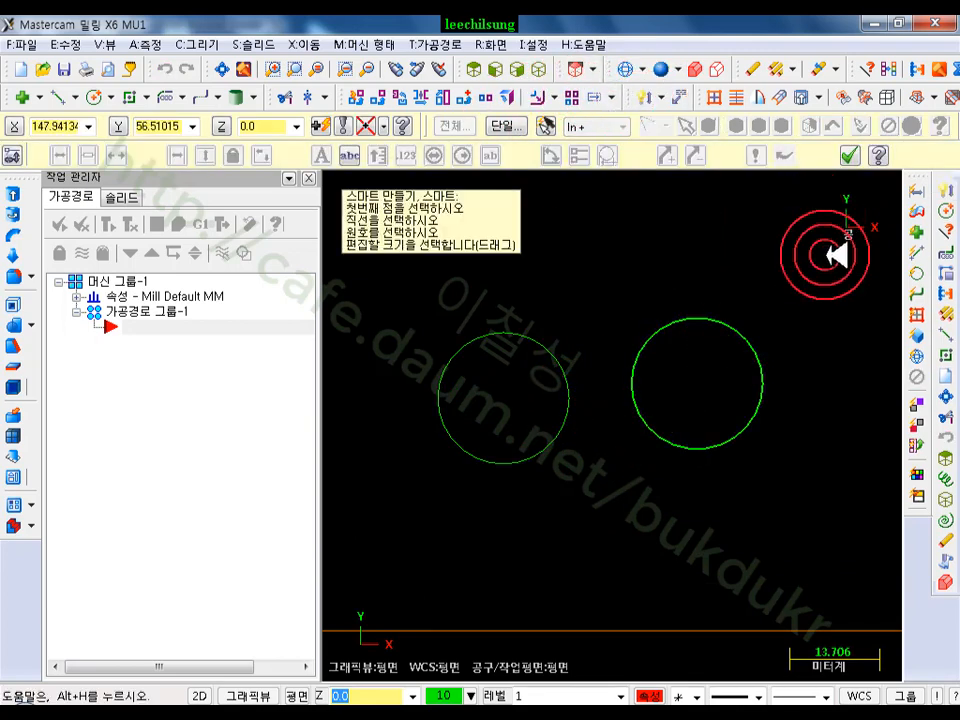
{"action": "left_click", "coordinate": [739, 330]}
{"action": "left_click", "coordinate": [770, 254]}
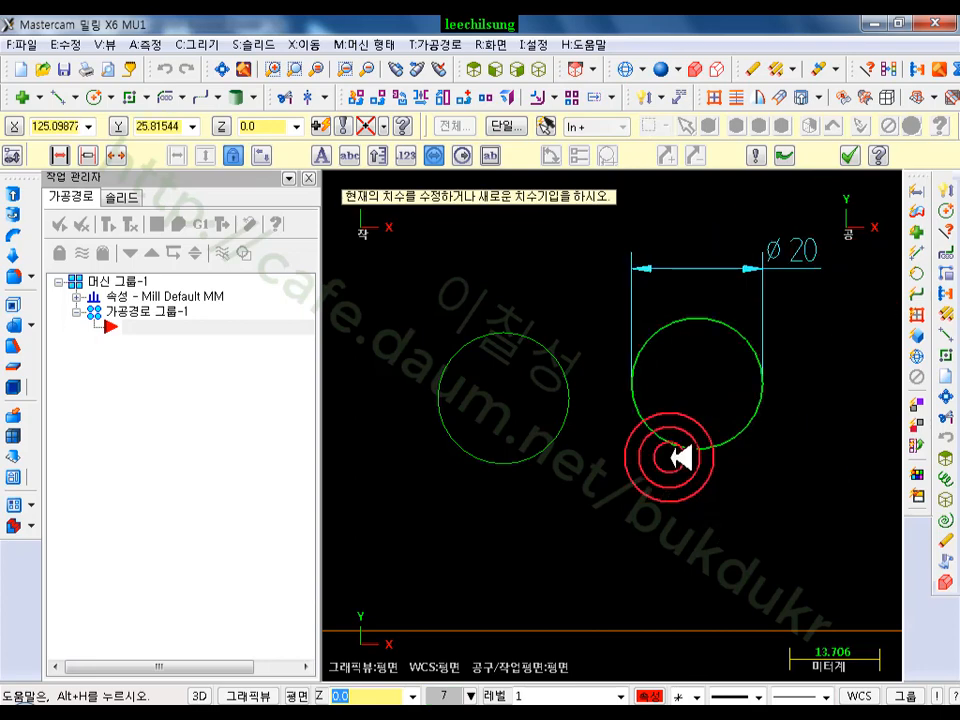
Try to dimension the spline circle on the left with Smart dimensioning between picked points on and around its curve
{"action": "left_click", "coordinate": [556, 440]}
{"action": "left_click", "coordinate": [463, 419]}
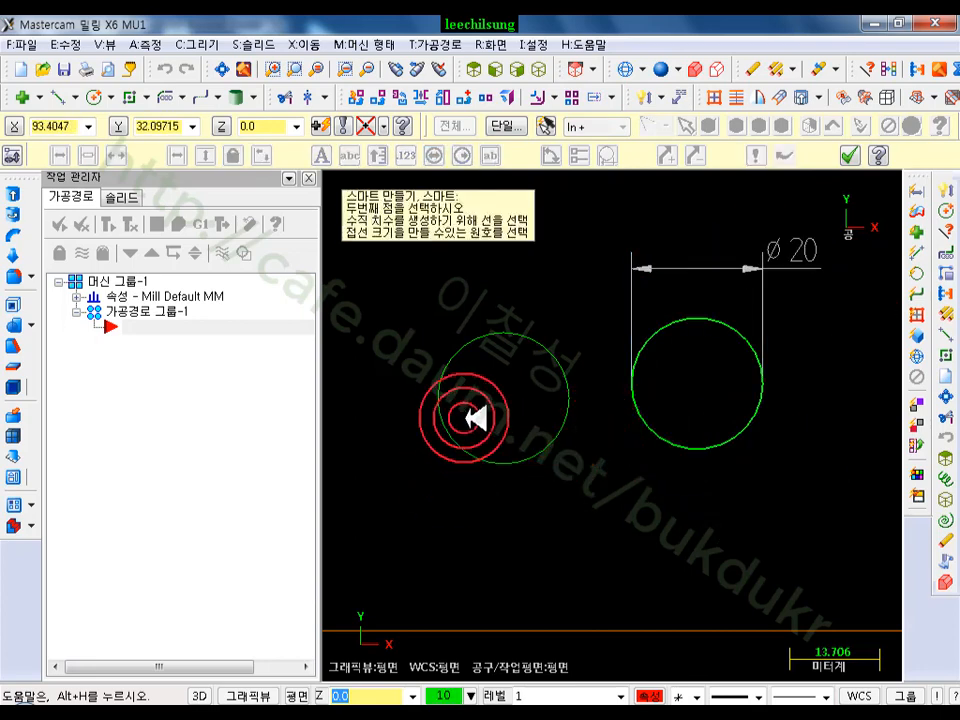
{"action": "left_click", "coordinate": [450, 418]}
{"action": "left_click", "coordinate": [482, 325]}
{"action": "left_click", "coordinate": [528, 345]}
{"action": "left_click", "coordinate": [569, 429]}
{"action": "left_click", "coordinate": [472, 439]}
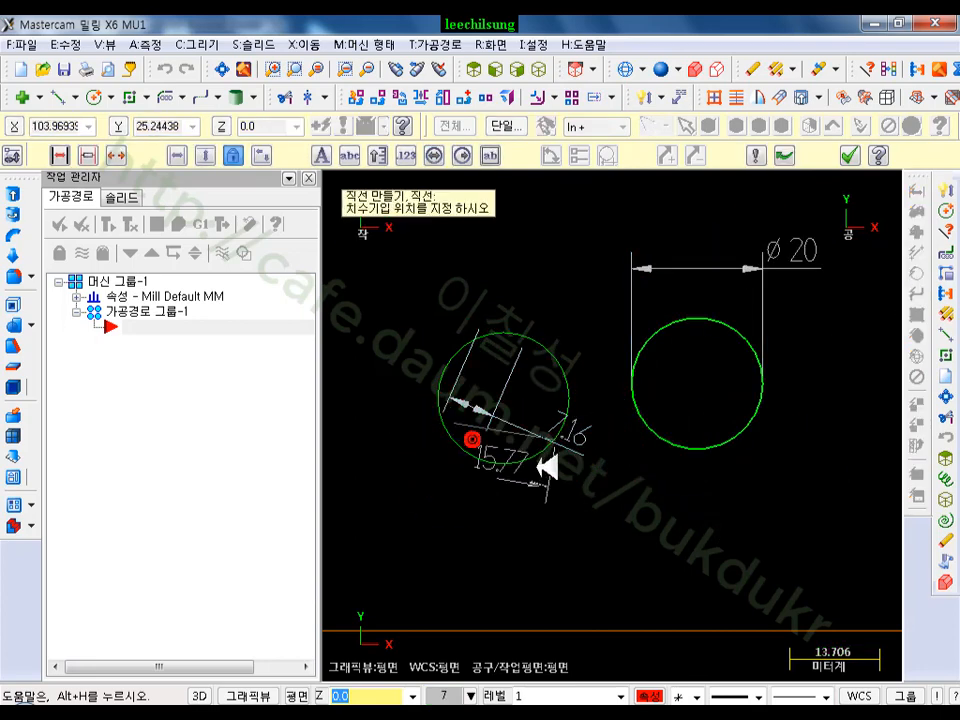
{"action": "left_click", "coordinate": [538, 468]}
{"action": "key", "text": "Escape"}
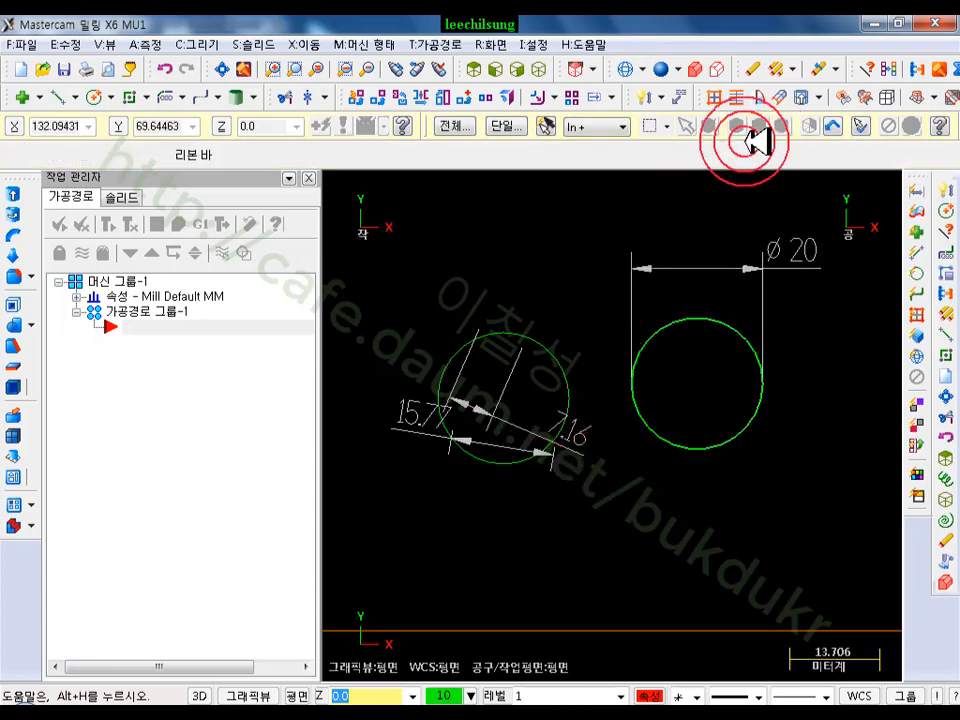
Undo the stray linear dimensions placed on the left spline circle
{"action": "left_click", "coordinate": [165, 69]}
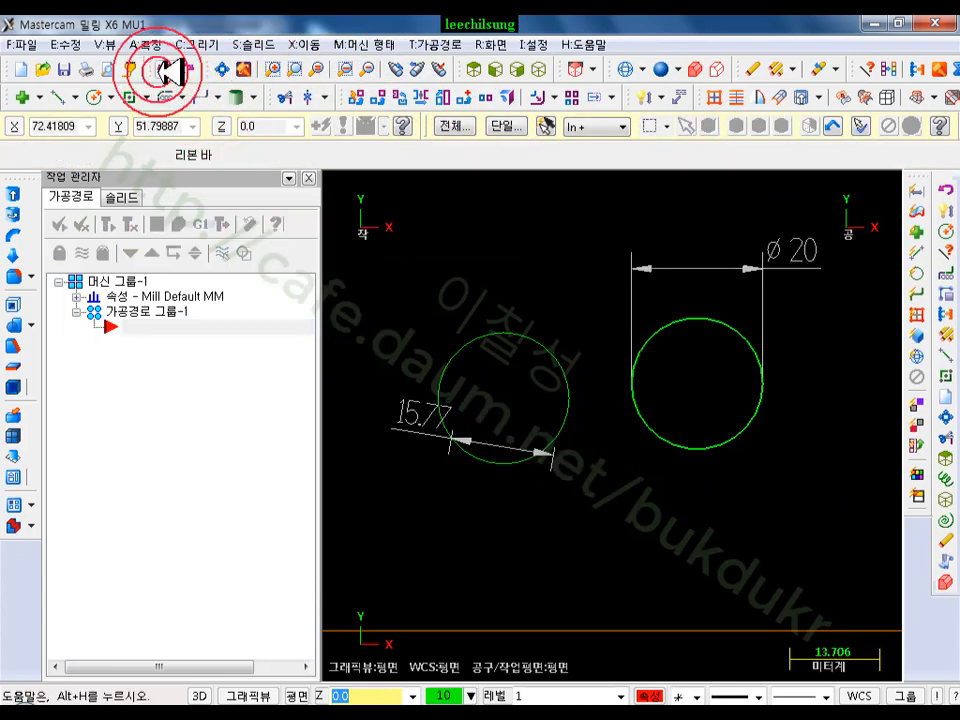
{"action": "scroll", "coordinate": [535, 372], "scroll_direction": "up", "scroll_amount": 1}
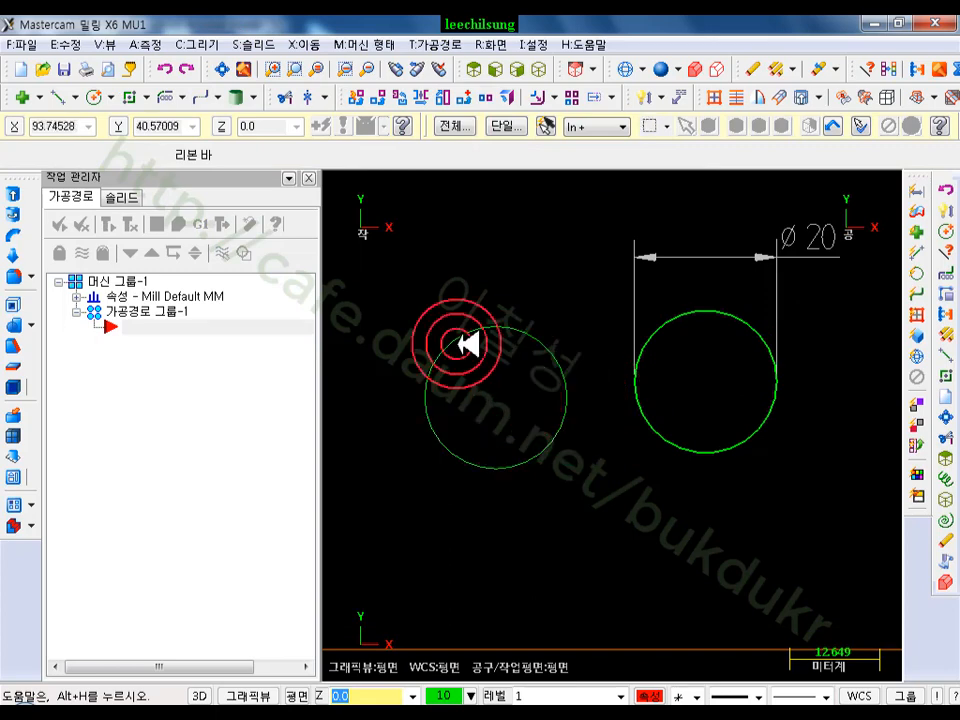
{"action": "scroll", "coordinate": [492, 452], "scroll_direction": "down", "scroll_amount": 1}
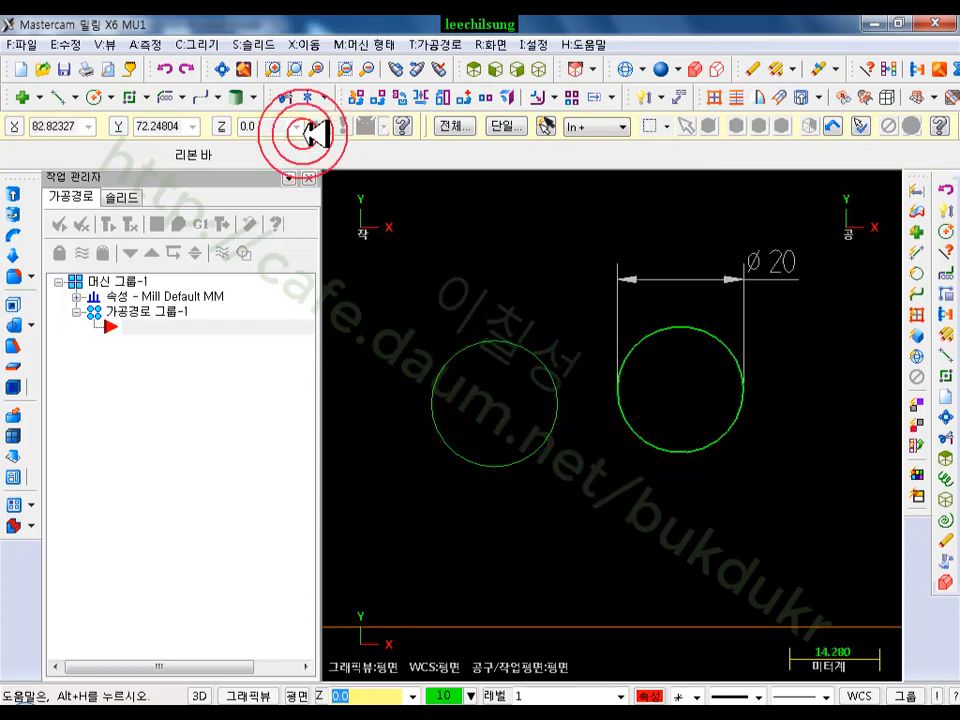
Draw two connected lines starting from the centre of the true circle, forming a V below it
{"action": "left_click", "coordinate": [55, 96]}
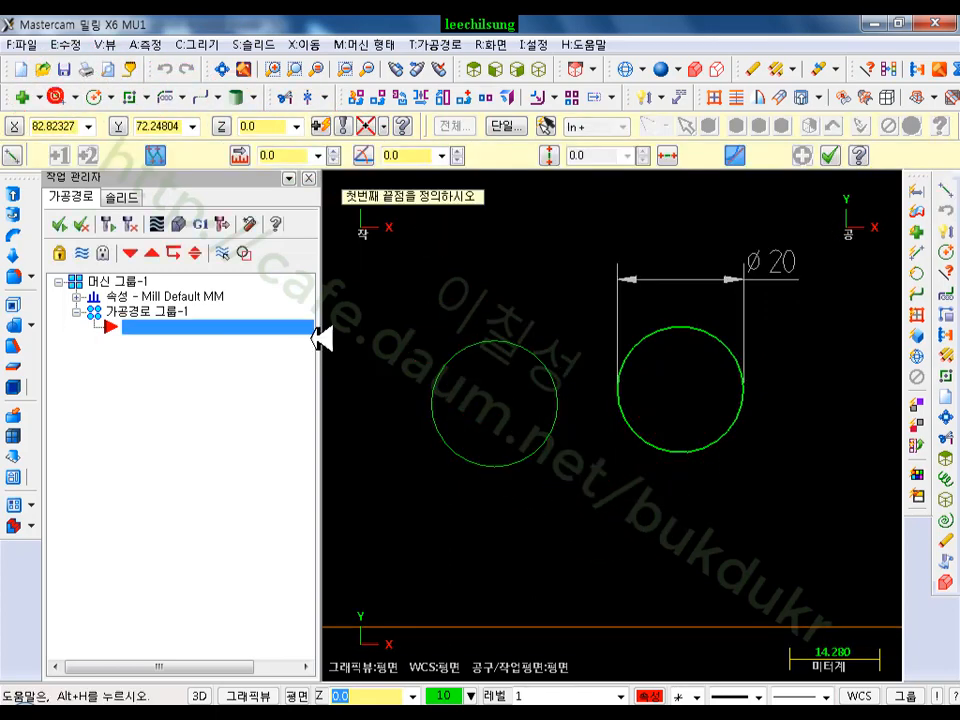
{"action": "left_click", "coordinate": [684, 388]}
{"action": "left_click", "coordinate": [555, 547]}
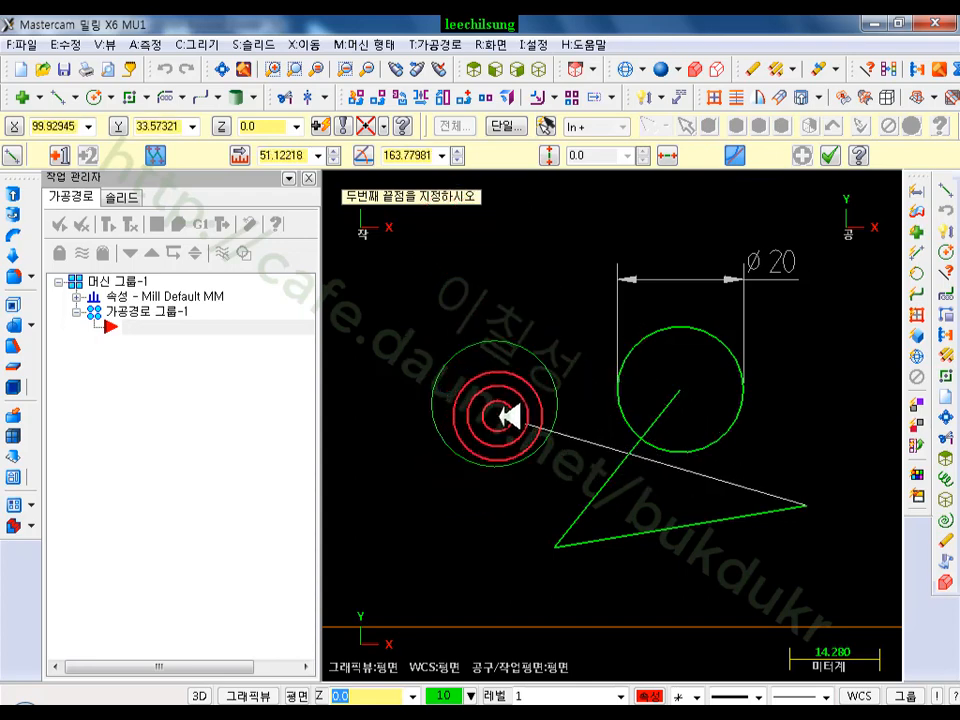
{"action": "left_click", "coordinate": [829, 155]}
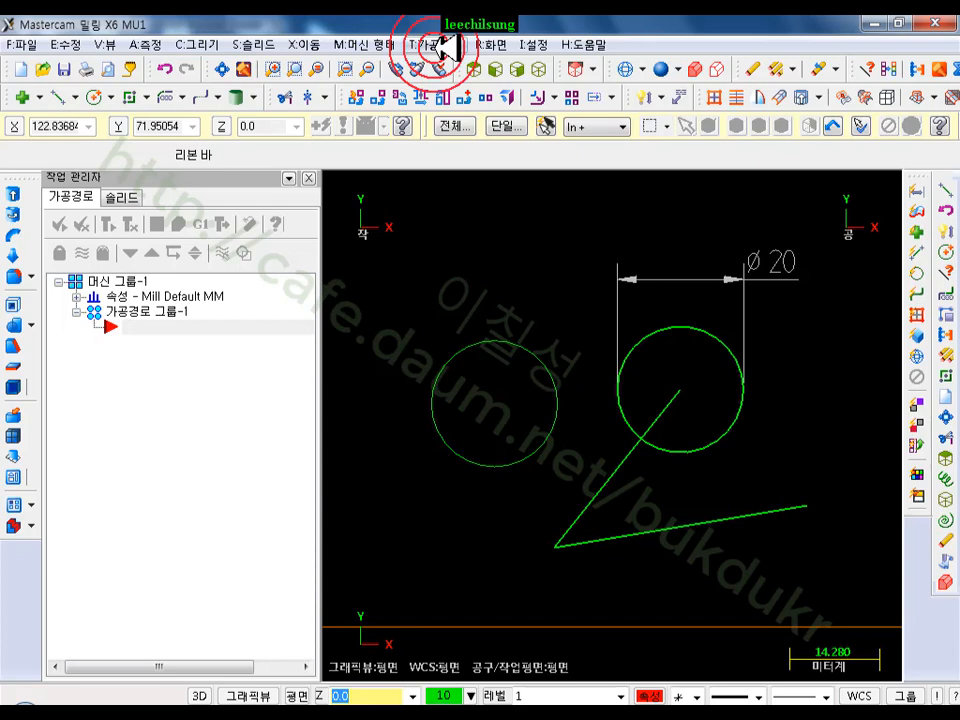
Convert the left spline circle into an arc with Simplify Spline, using a 0.02 tolerance and the Delete option for the original
{"action": "scroll", "coordinate": [604, 332], "scroll_direction": "down", "scroll_amount": 3}
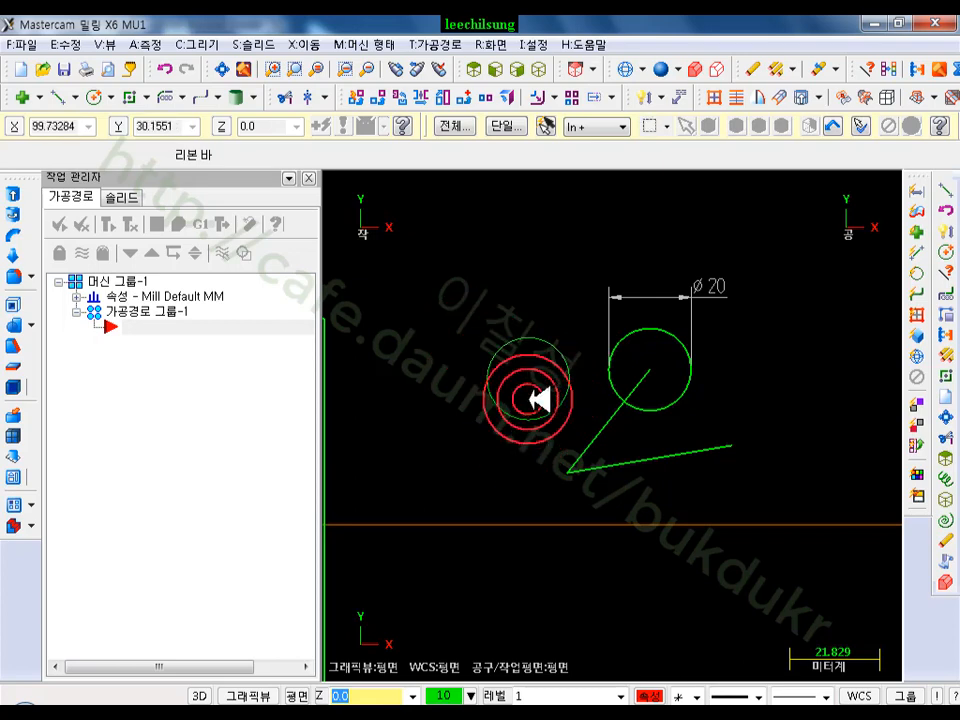
{"action": "scroll", "coordinate": [540, 397], "scroll_direction": "up", "scroll_amount": 2}
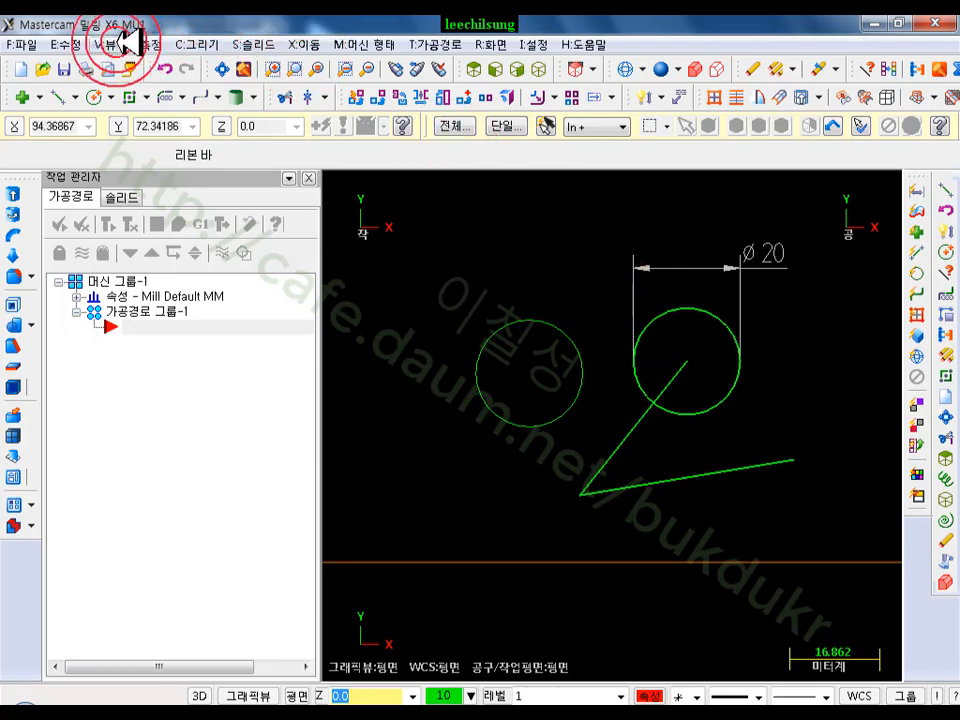
{"action": "left_click", "coordinate": [76, 44]}
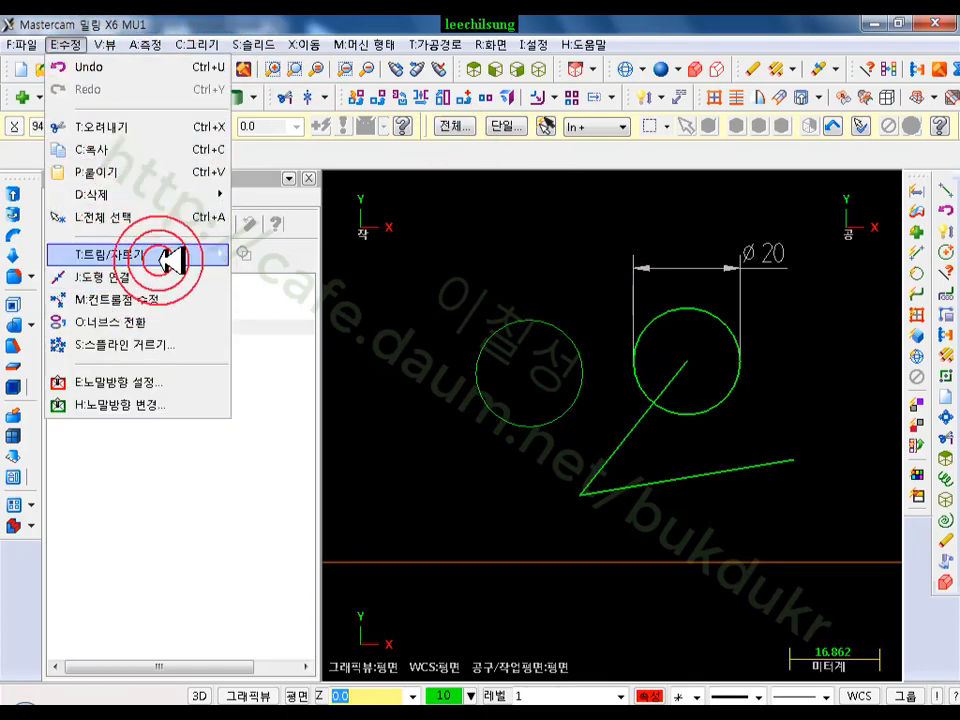
{"action": "mouse_move", "coordinate": [186, 253]}
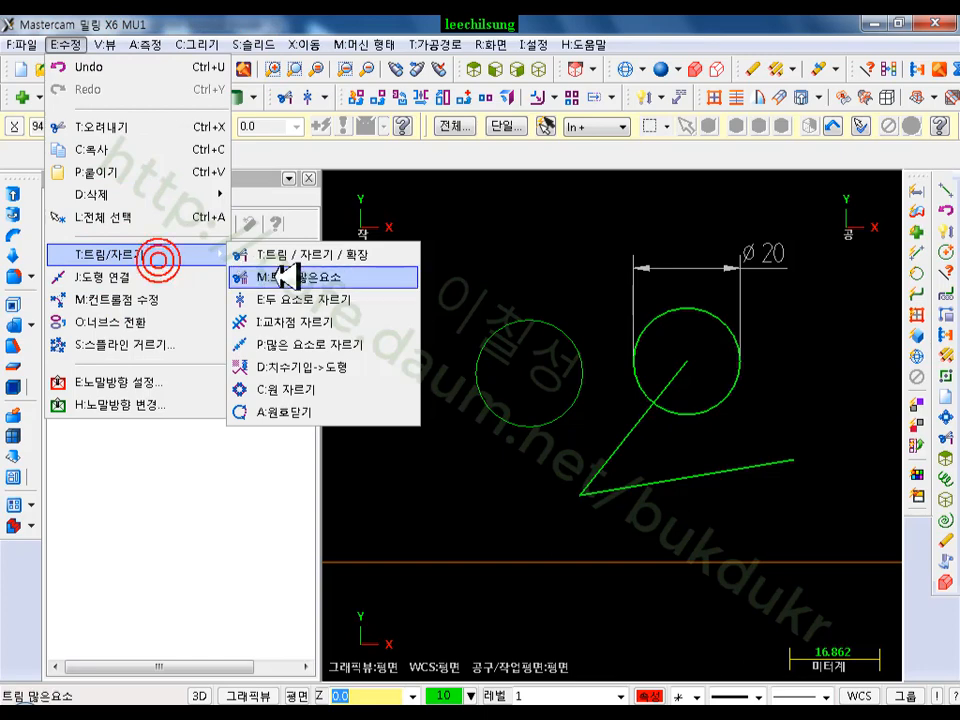
{"action": "left_click", "coordinate": [147, 346]}
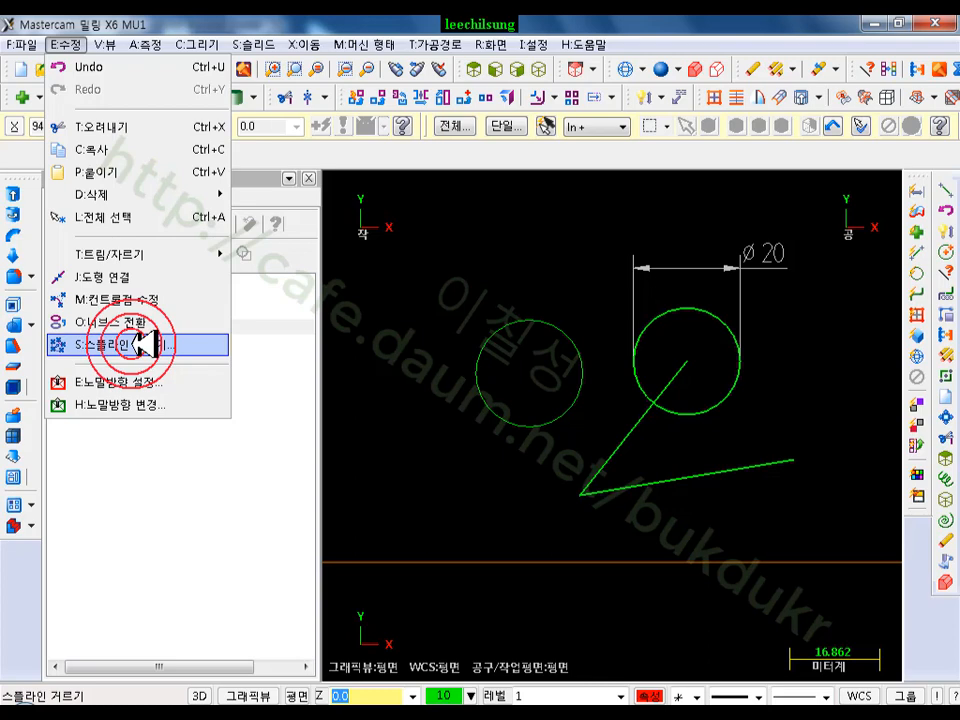
{"action": "left_click", "coordinate": [143, 345]}
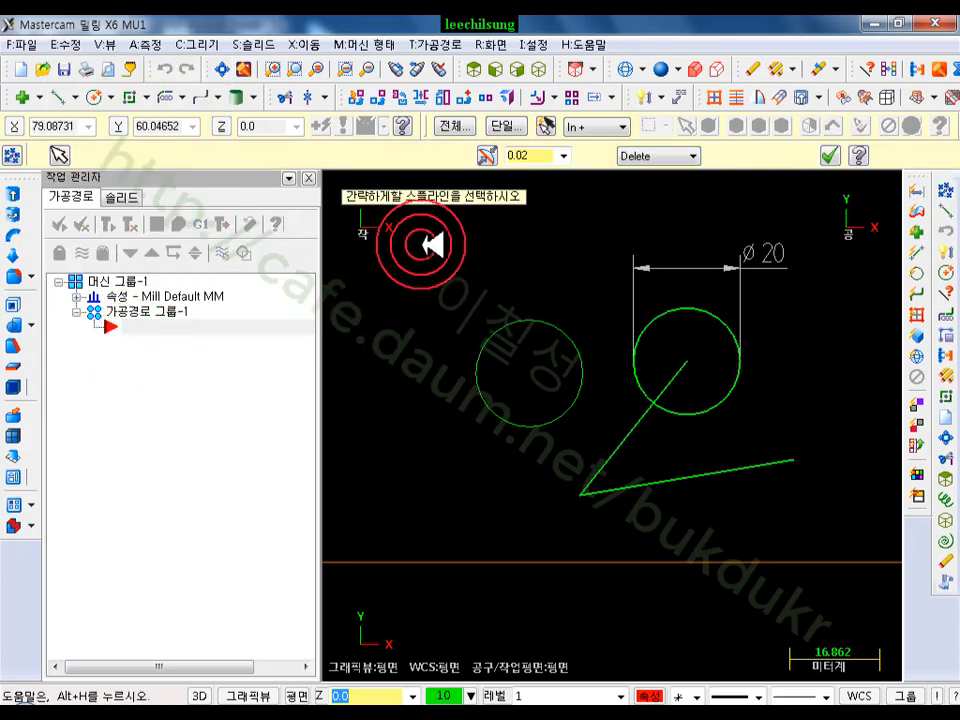
{"action": "left_click", "coordinate": [520, 321]}
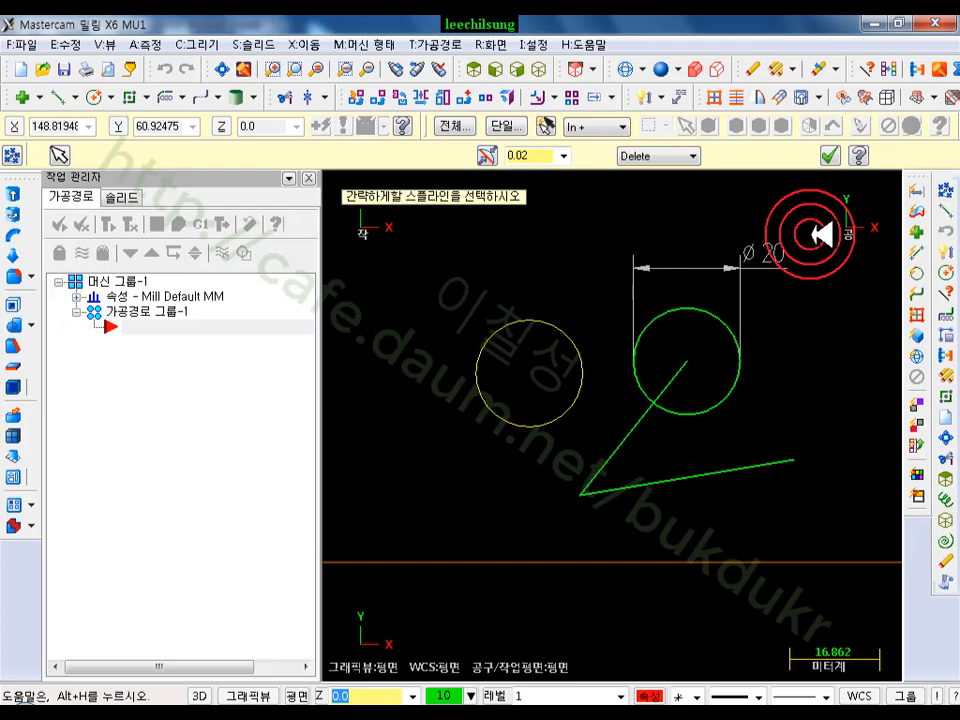
{"action": "left_click", "coordinate": [830, 156]}
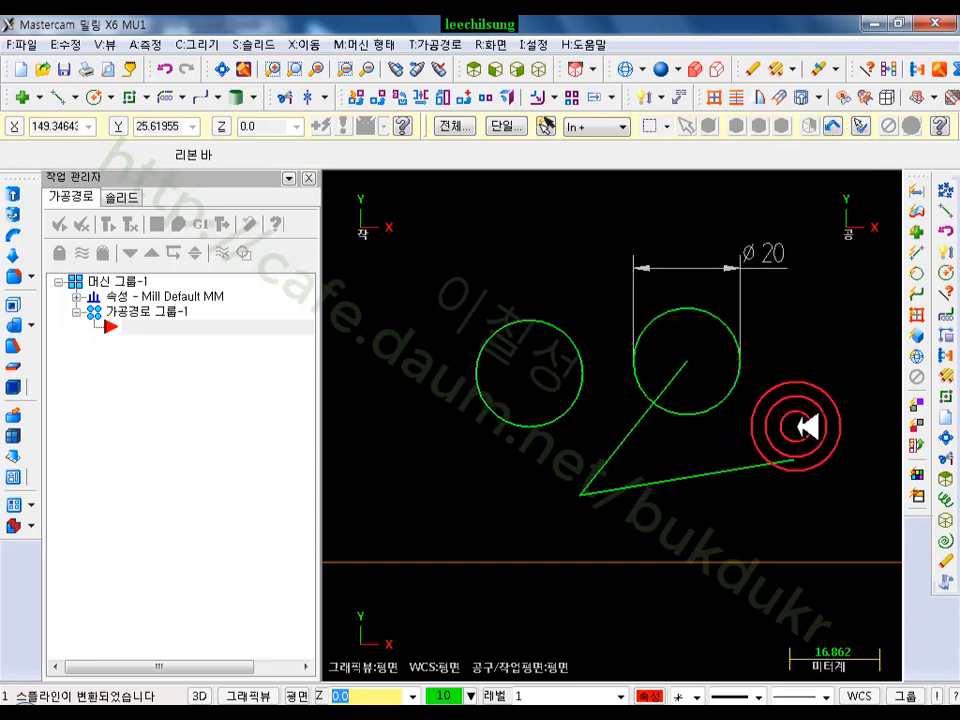
Analyze the arc properties of the converted left circle, including its radius and diameter, and close the properties dialog
{"action": "left_click", "coordinate": [572, 398]}
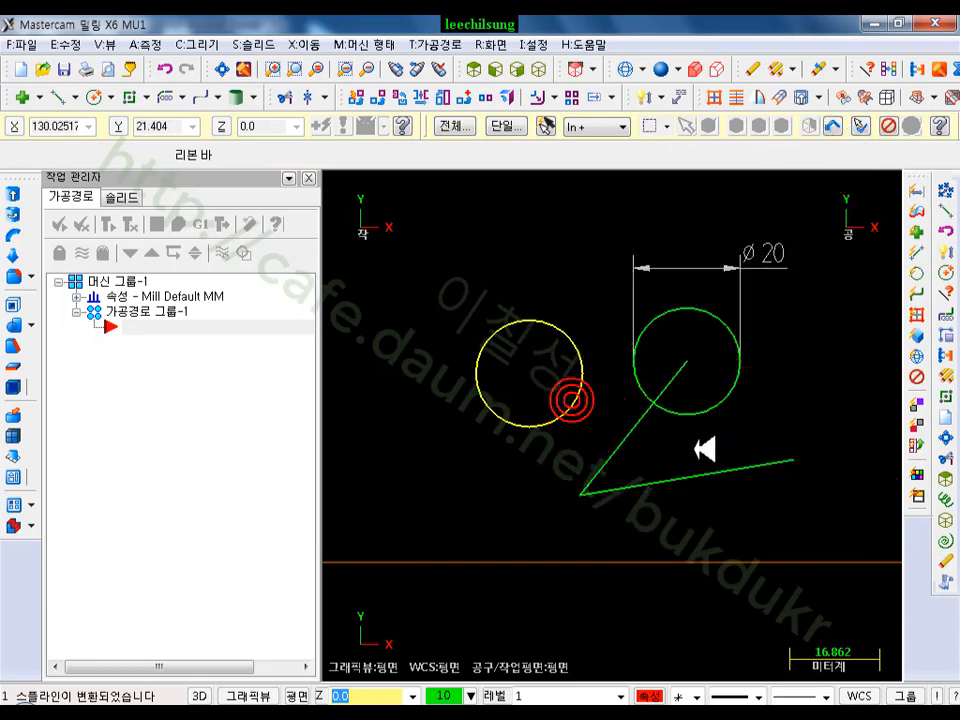
{"action": "key", "text": "F4"}
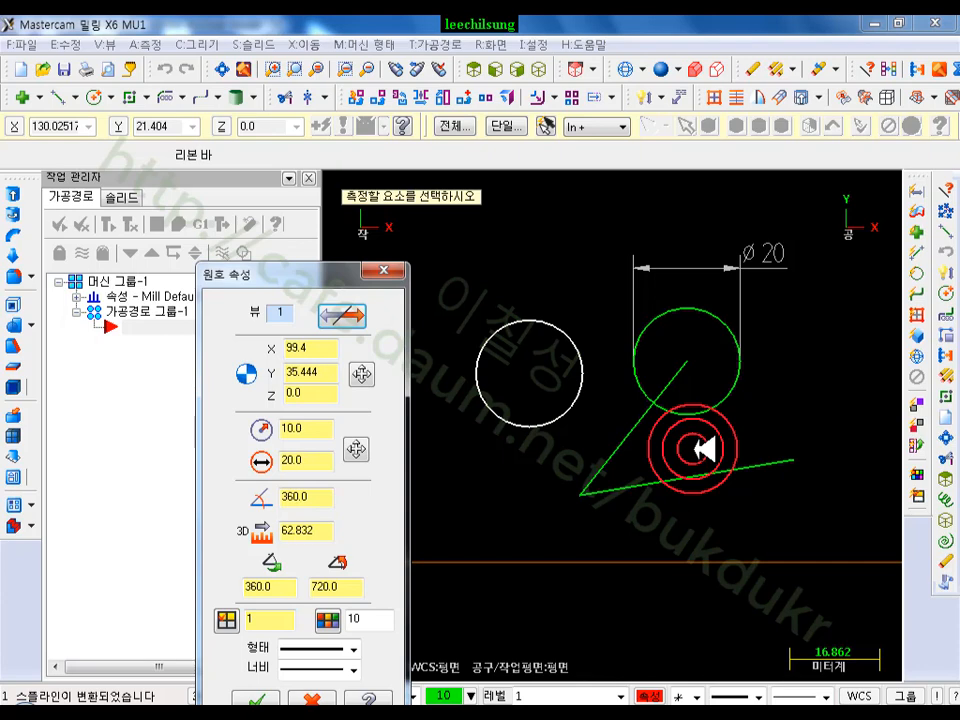
{"action": "left_click_drag", "start_coordinate": [355, 272], "coordinate": [227, 40]}
{"action": "left_click", "coordinate": [228, 345]}
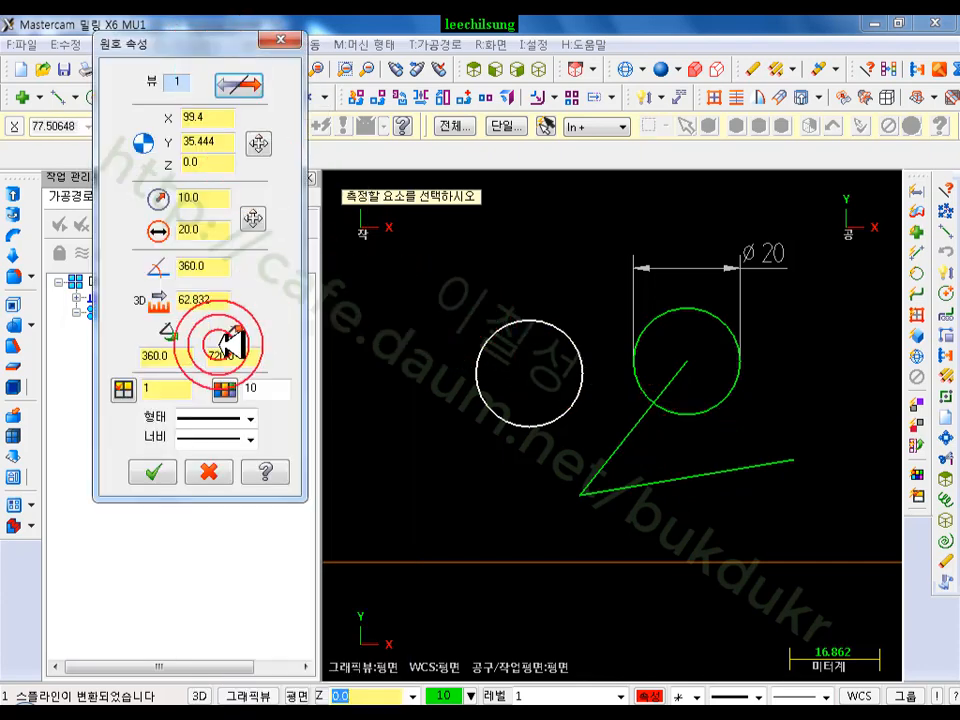
{"action": "left_click", "coordinate": [190, 247]}
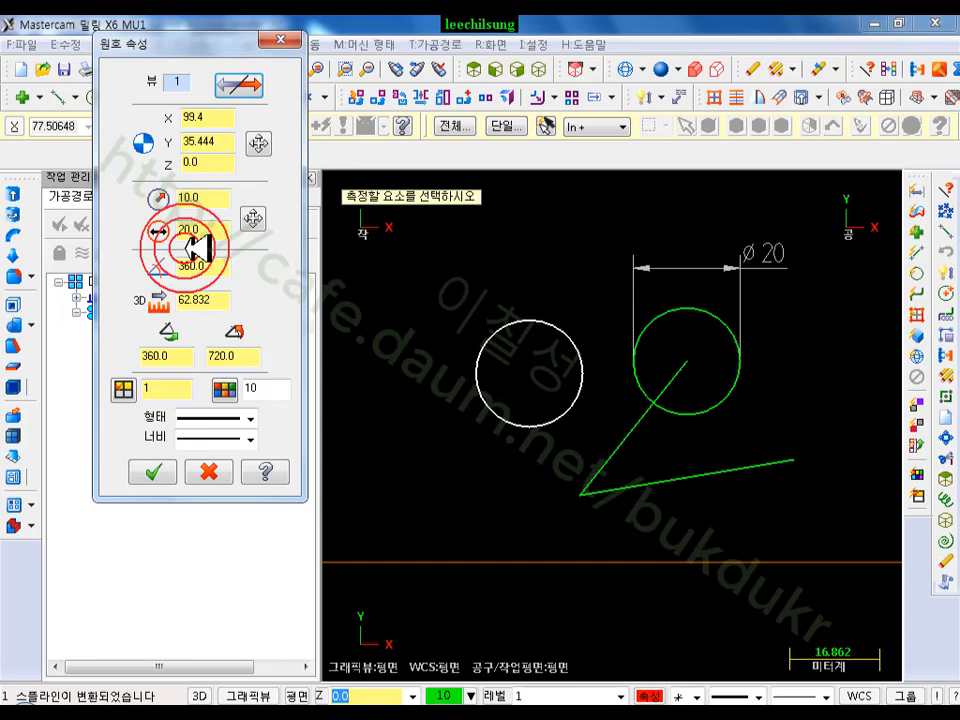
{"action": "left_click", "coordinate": [214, 430]}
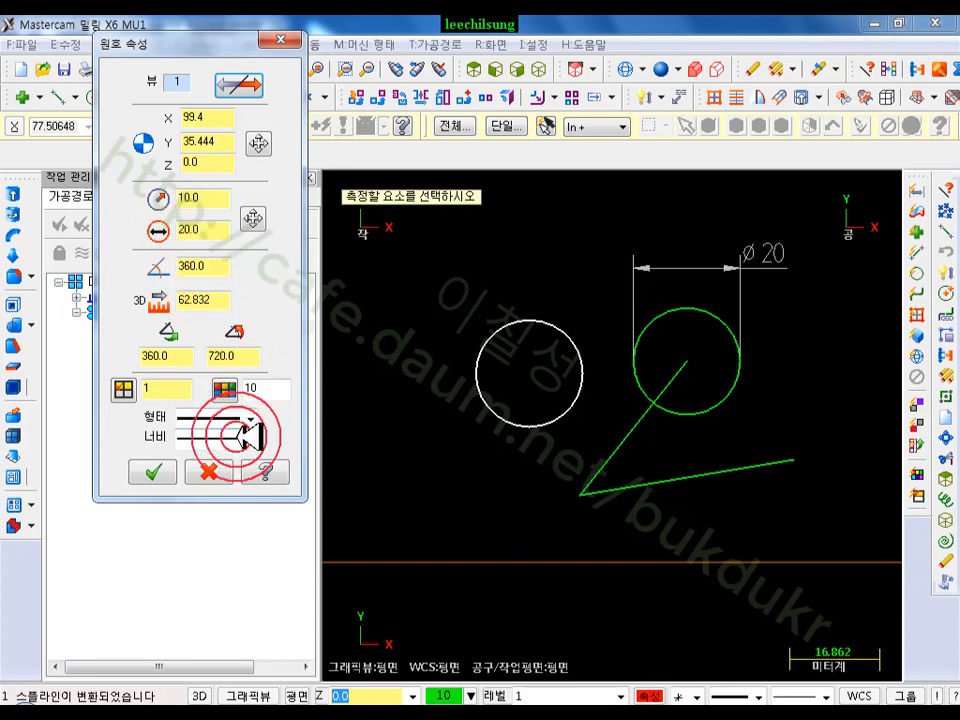
{"action": "left_click", "coordinate": [209, 468]}
{"action": "left_click", "coordinate": [543, 290]}
{"action": "scroll", "coordinate": [459, 429], "scroll_direction": "up", "scroll_amount": 4}
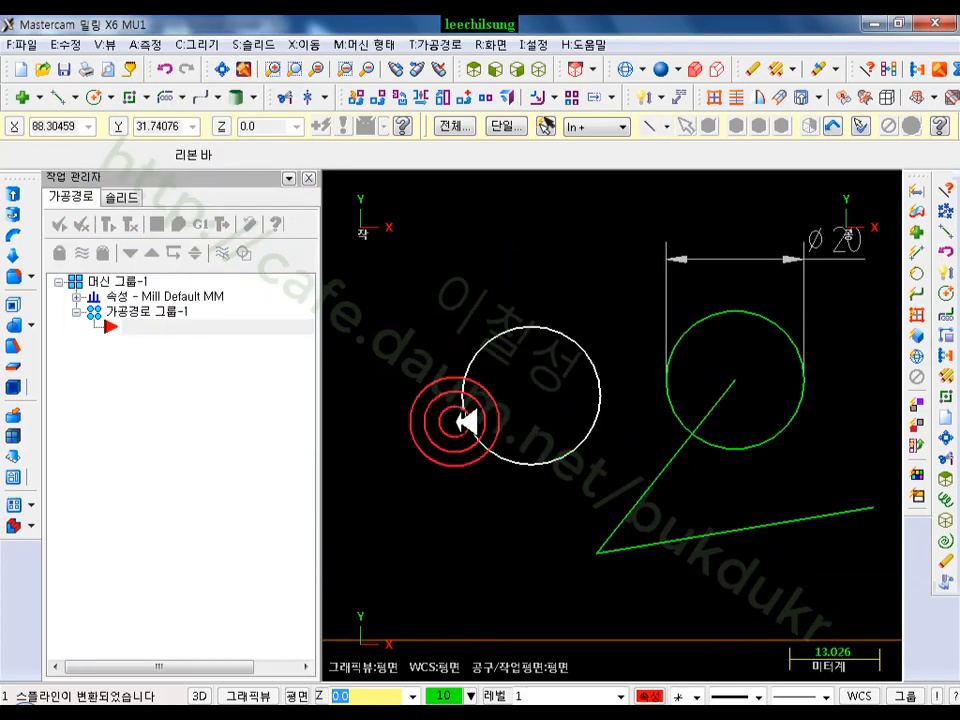
{"action": "scroll", "coordinate": [742, 284], "scroll_direction": "down", "scroll_amount": 3}
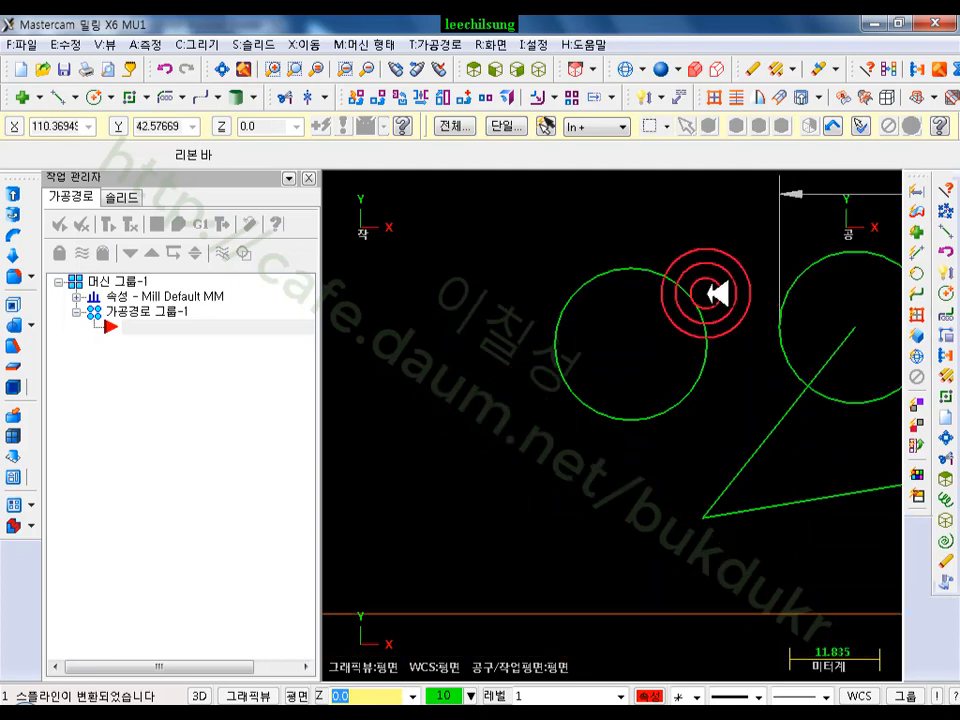
Undo the spline-to-arc conversion and analyze the left spline circle's NURBS properties
{"action": "left_click", "coordinate": [166, 70]}
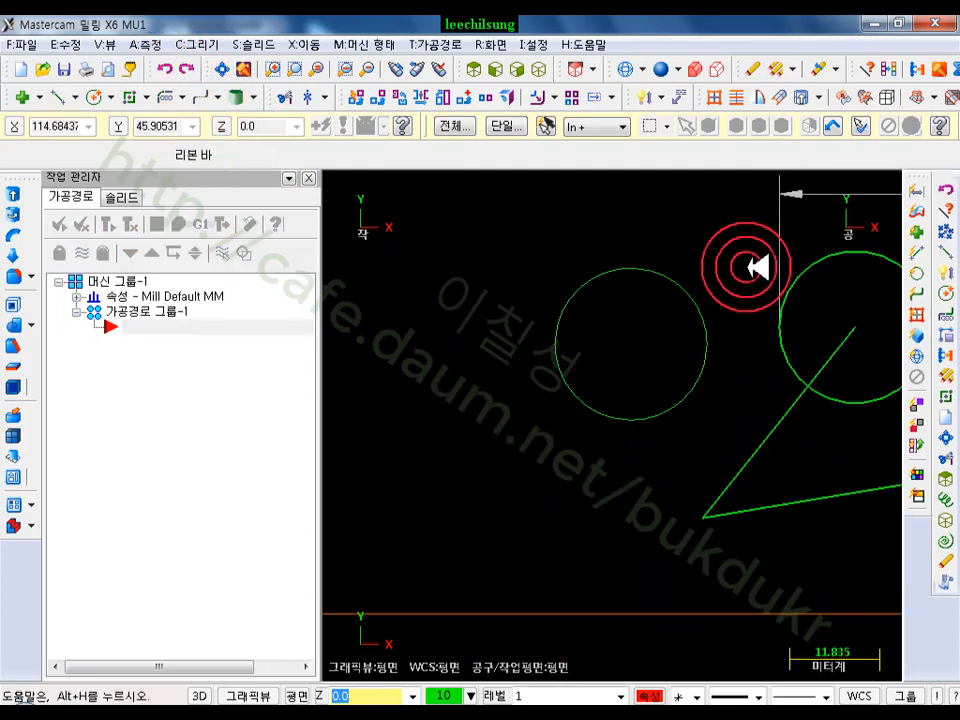
{"action": "scroll", "coordinate": [756, 262], "scroll_direction": "up", "scroll_amount": 3}
{"action": "left_click", "coordinate": [638, 310]}
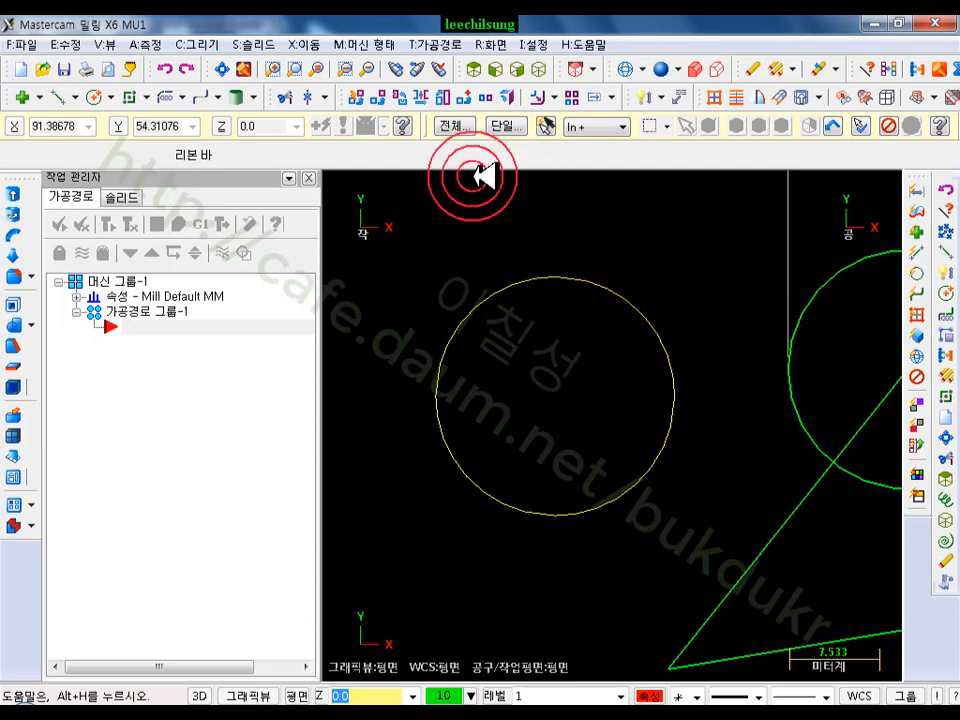
{"action": "left_click", "coordinate": [514, 218]}
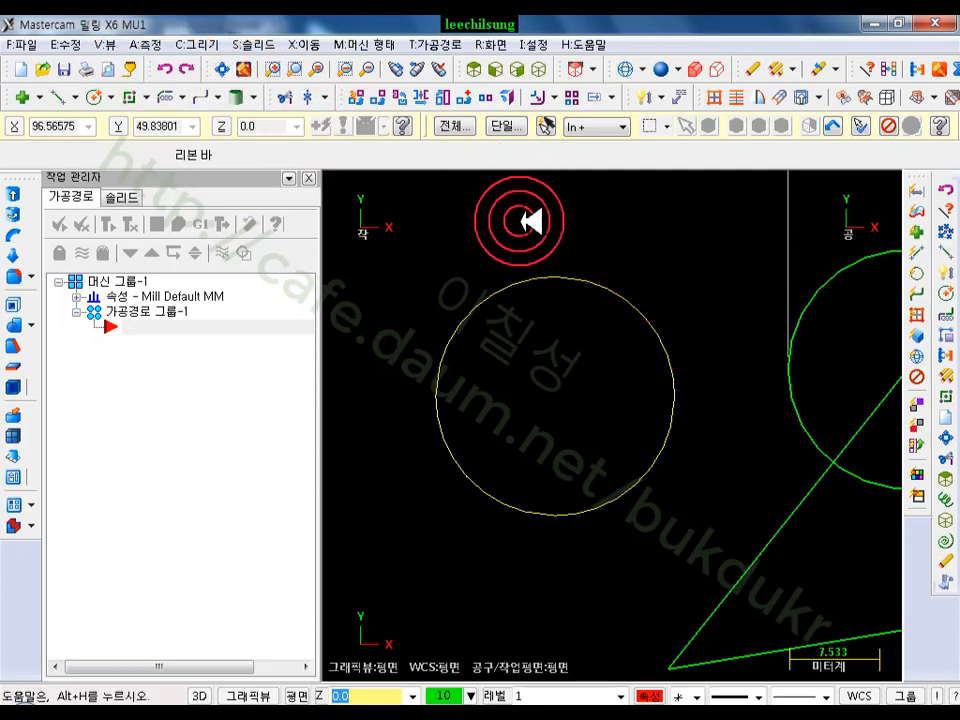
{"action": "left_click", "coordinate": [628, 290]}
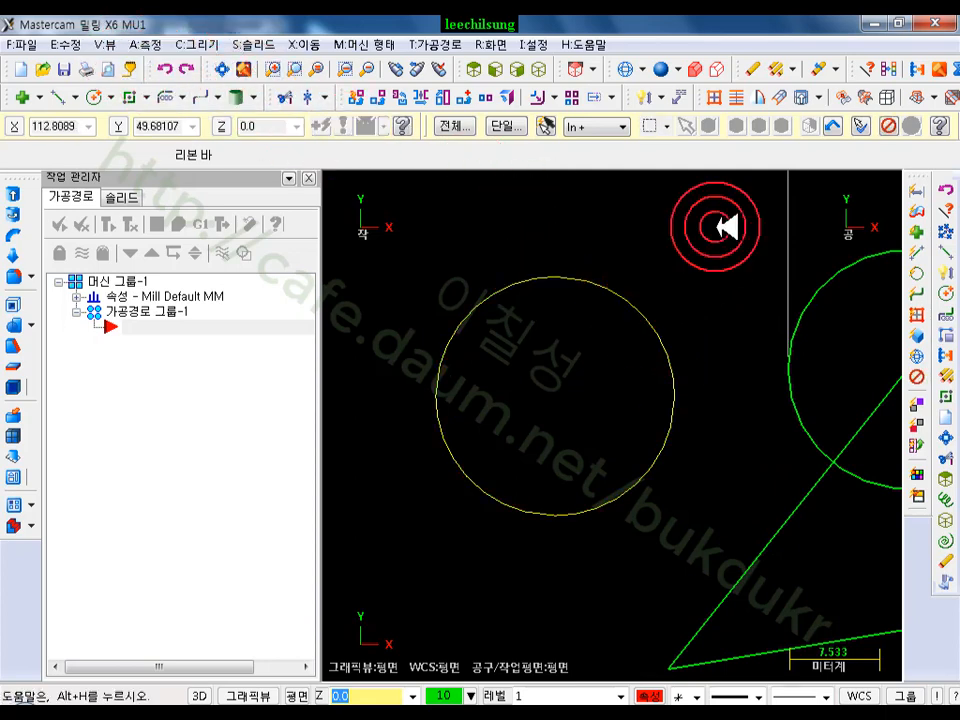
Edit the spline circle's control points from its NURBS properties, moving the rightmost and bottommost points slightly outward
{"action": "left_click", "coordinate": [188, 180]}
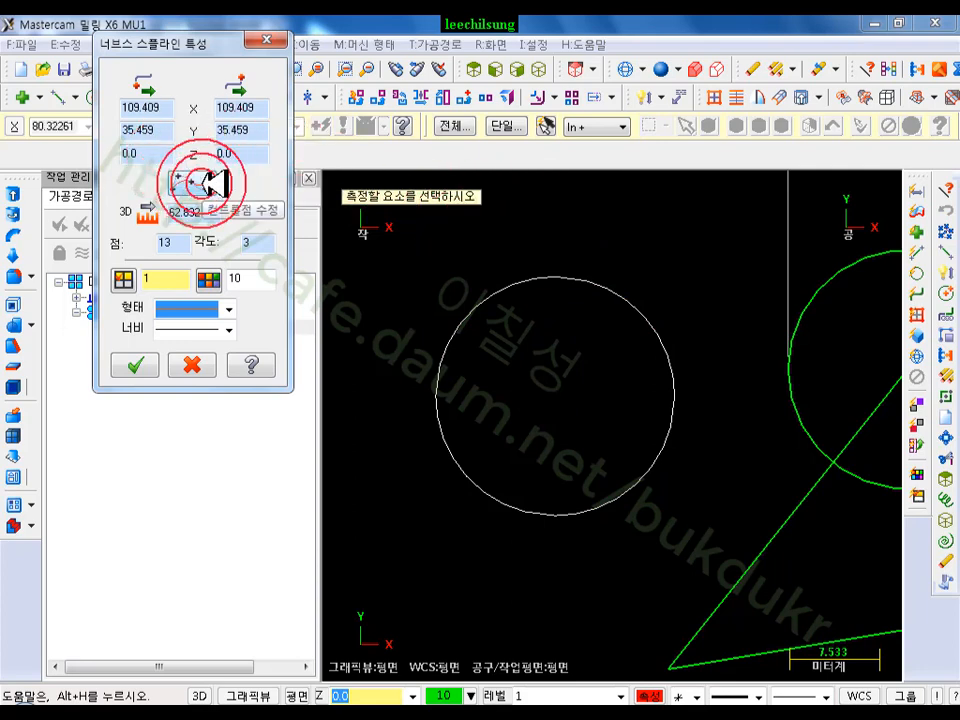
{"action": "left_click", "coordinate": [688, 334]}
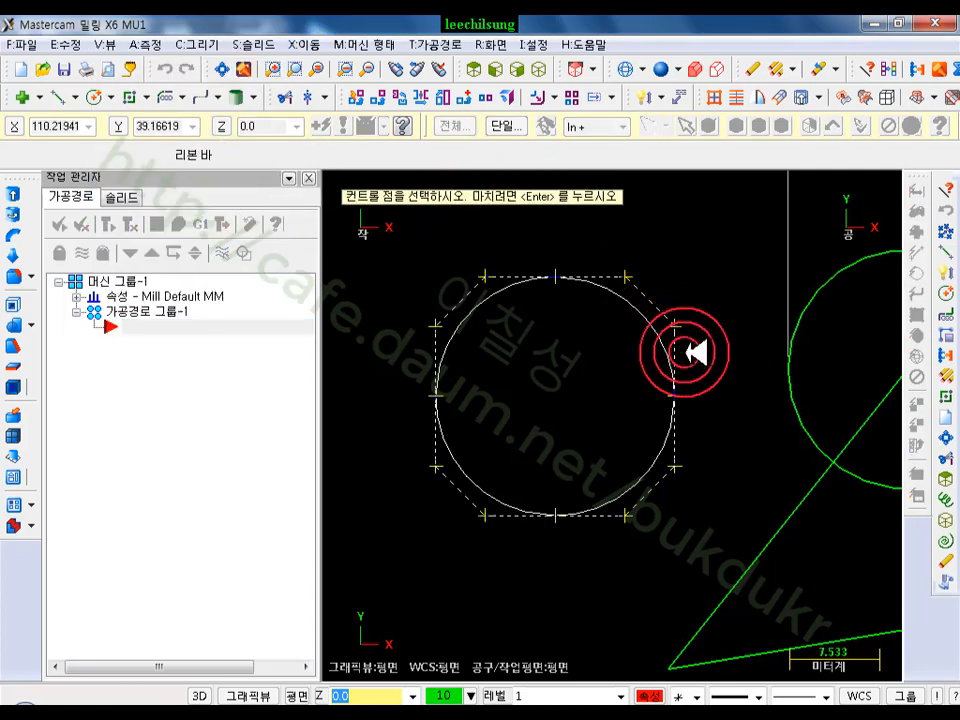
{"action": "scroll", "coordinate": [561, 349], "scroll_direction": "up", "scroll_amount": 1}
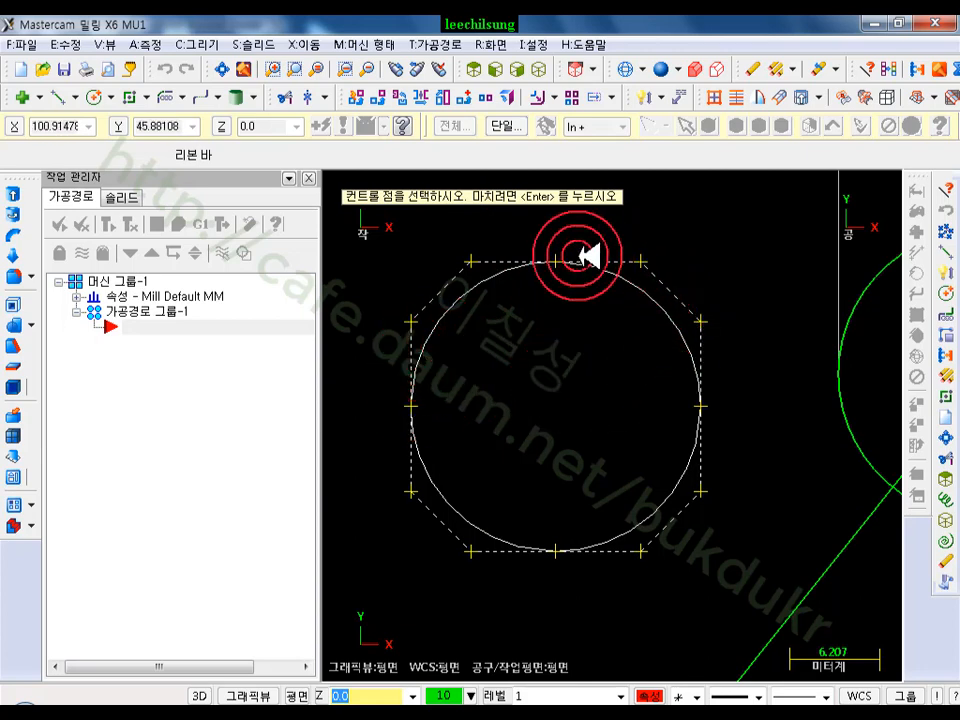
{"action": "left_click", "coordinate": [712, 406]}
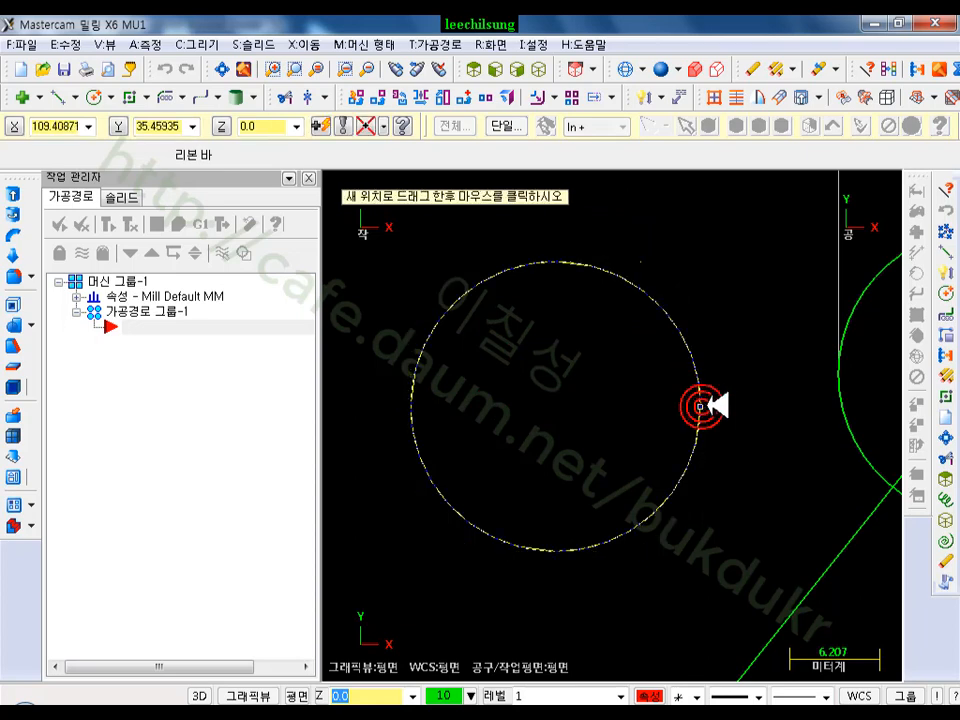
{"action": "left_click", "coordinate": [710, 406]}
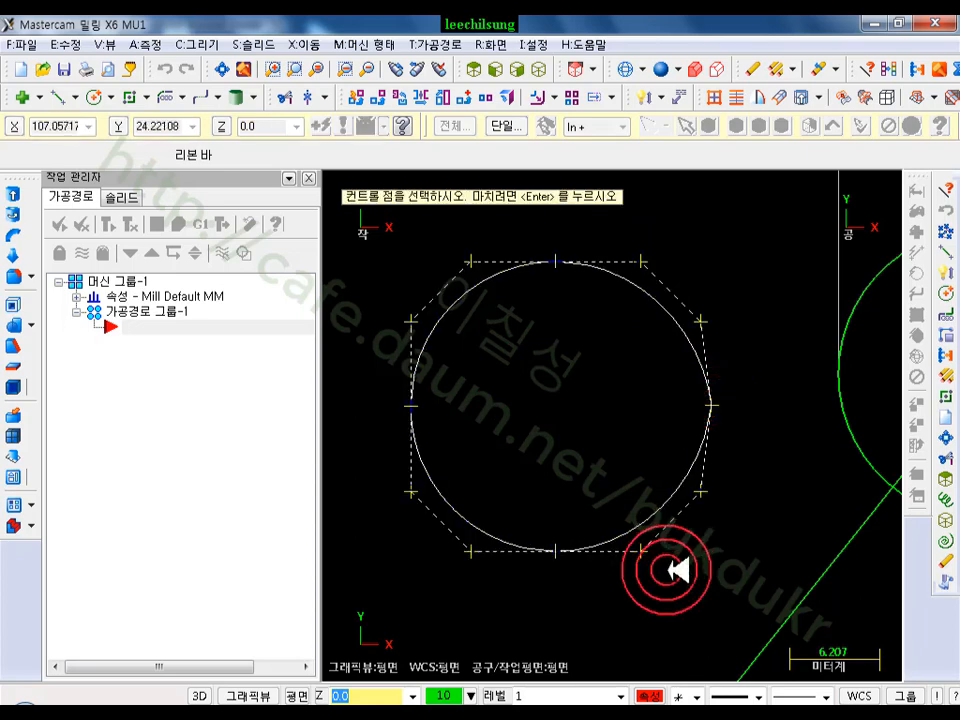
{"action": "left_click", "coordinate": [556, 551]}
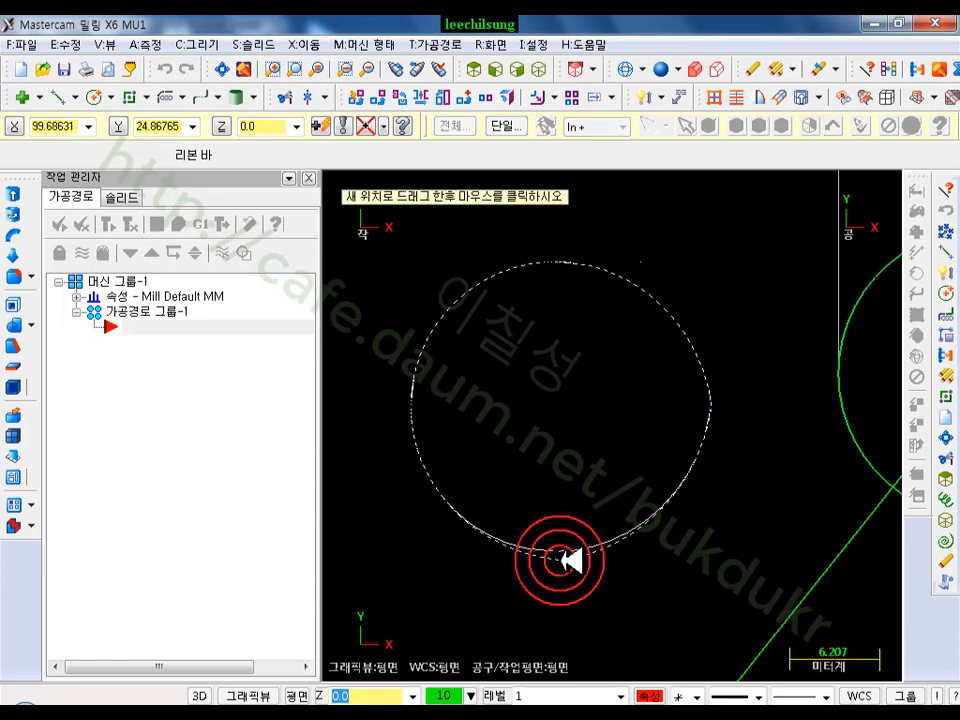
{"action": "left_click", "coordinate": [560, 558]}
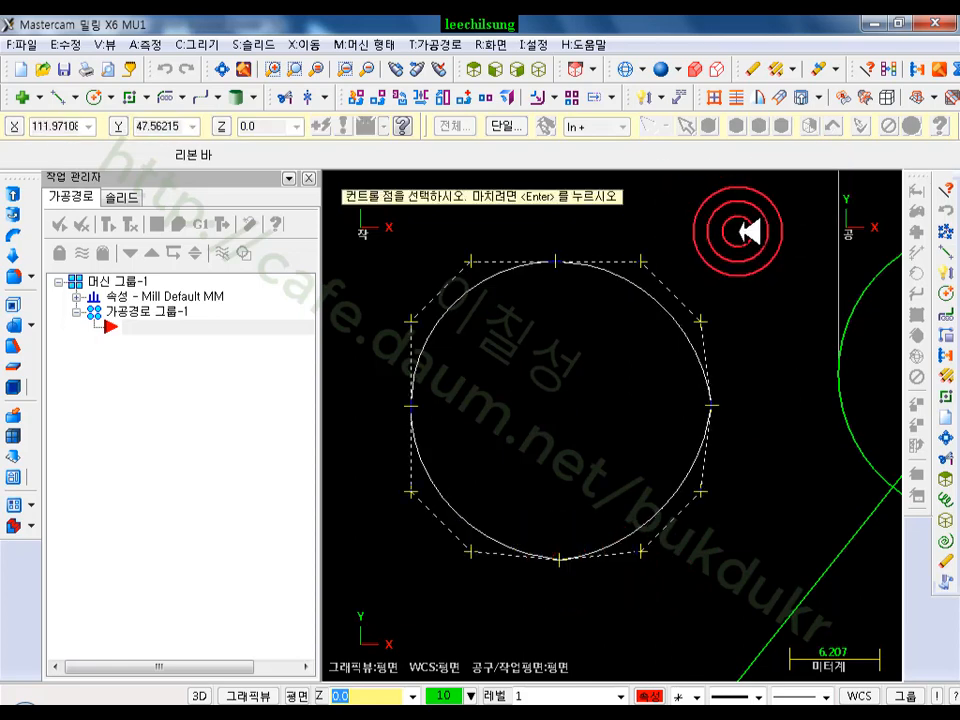
Finish the control-point edit, accept the NURBS spline properties, and hide the Operations Manager
{"action": "key", "text": "Return"}
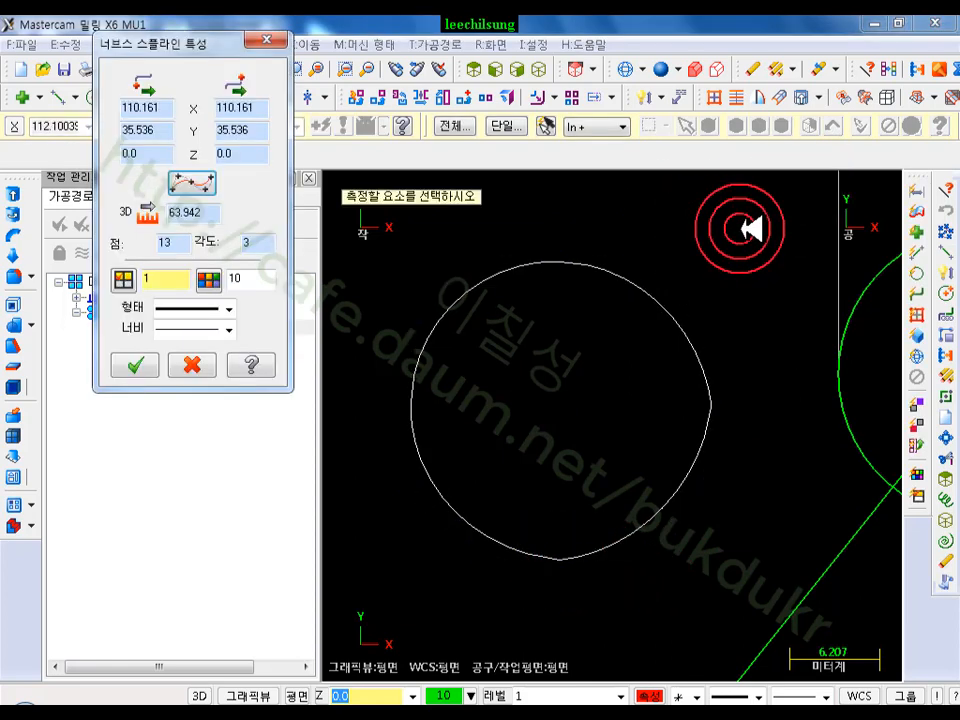
{"action": "left_click", "coordinate": [150, 366]}
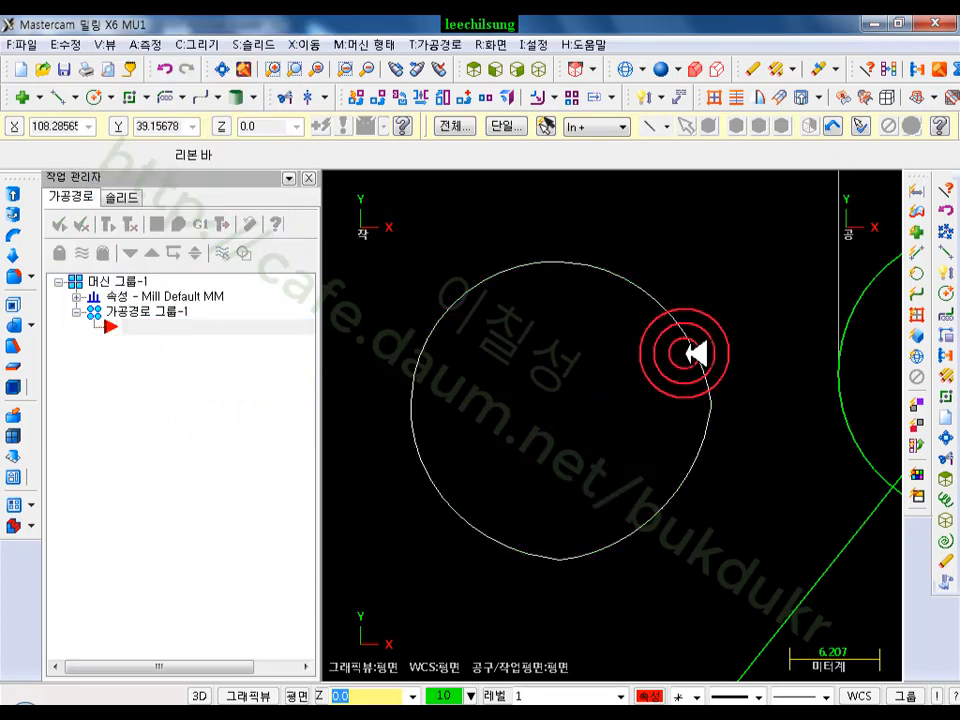
{"action": "left_click", "coordinate": [452, 377]}
{"action": "left_click", "coordinate": [309, 179]}
{"action": "left_click", "coordinate": [210, 354]}
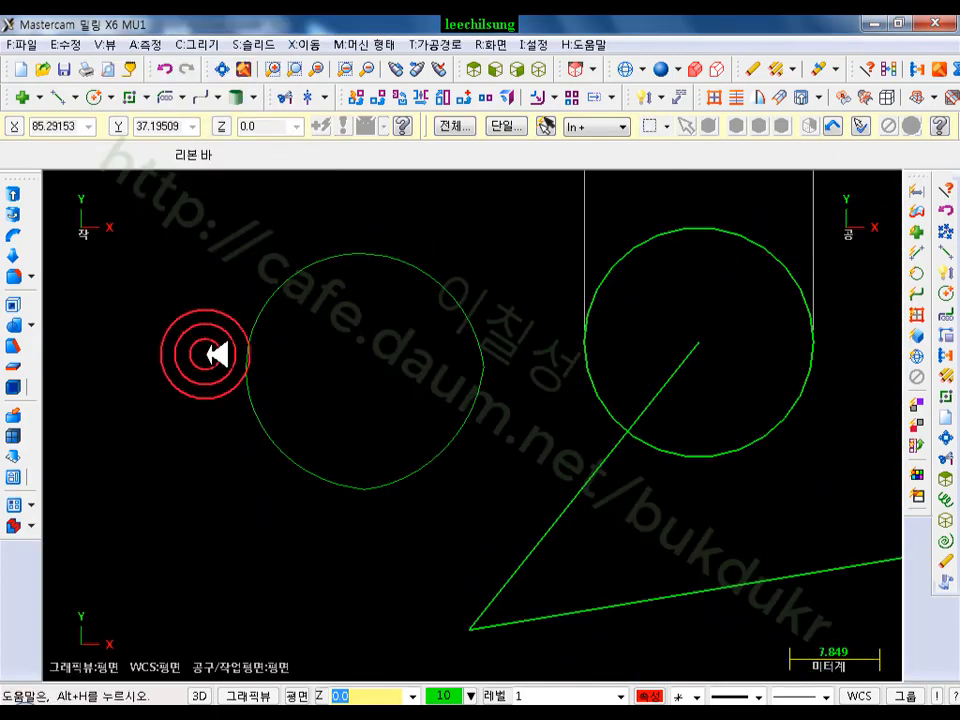
{"action": "scroll", "coordinate": [690, 318], "scroll_direction": "up", "scroll_amount": 2}
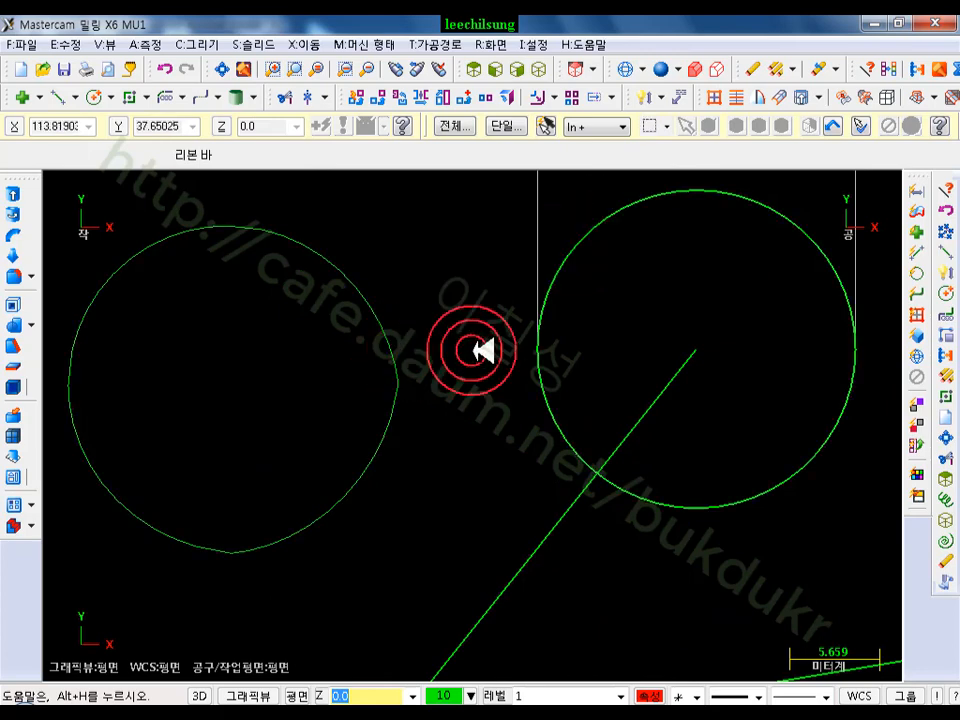
{"action": "scroll", "coordinate": [470, 360], "scroll_direction": "down", "scroll_amount": 1}
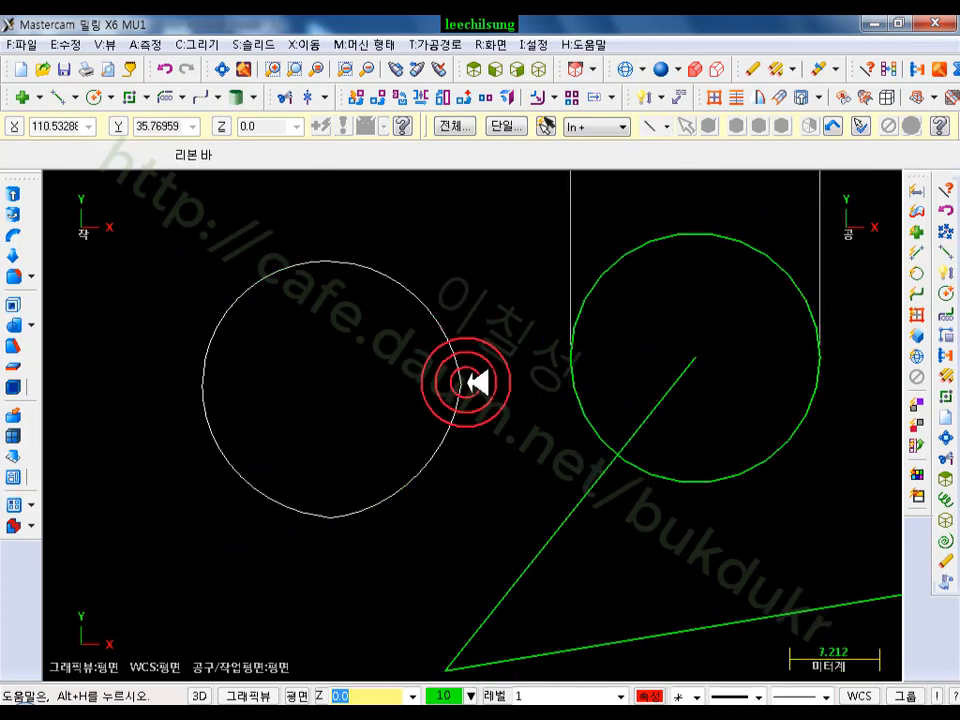
Try to convert the reshaped left spline circle into an arc with Simplify Spline, using a 1.0 tolerance and the Keep option
{"action": "left_click", "coordinate": [728, 588]}
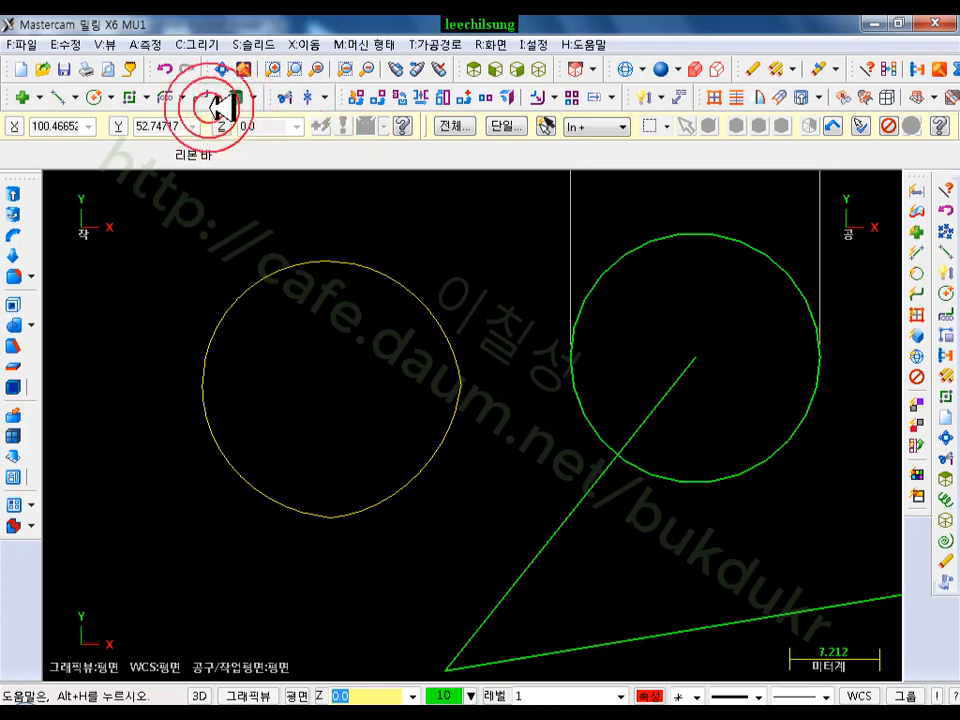
{"action": "left_click", "coordinate": [945, 228]}
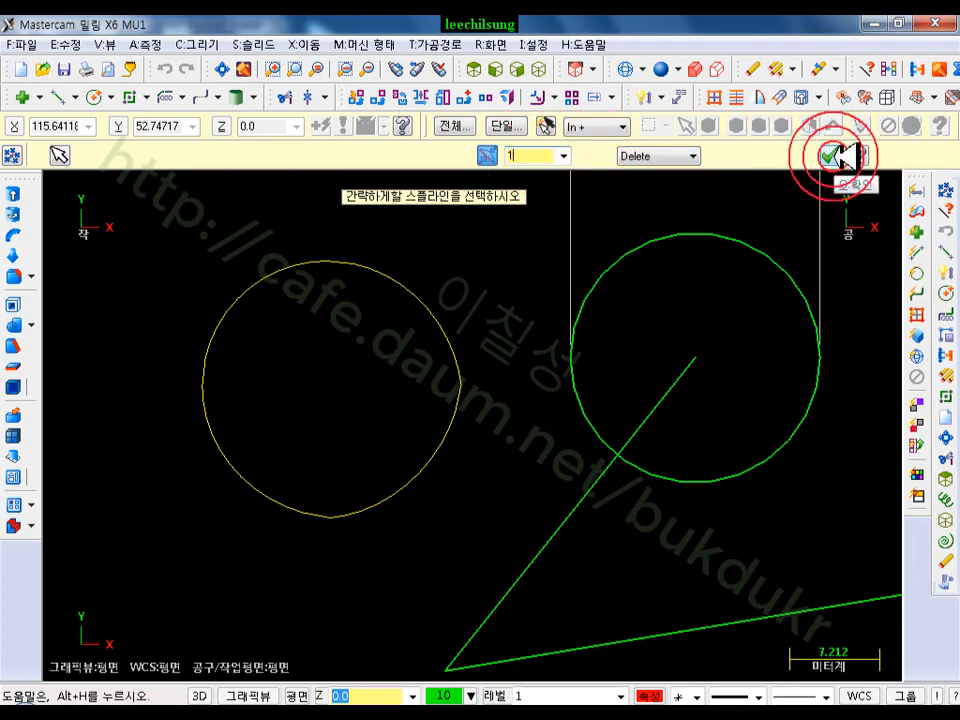
{"action": "left_click", "coordinate": [686, 156]}
{"action": "left_click", "coordinate": [645, 184]}
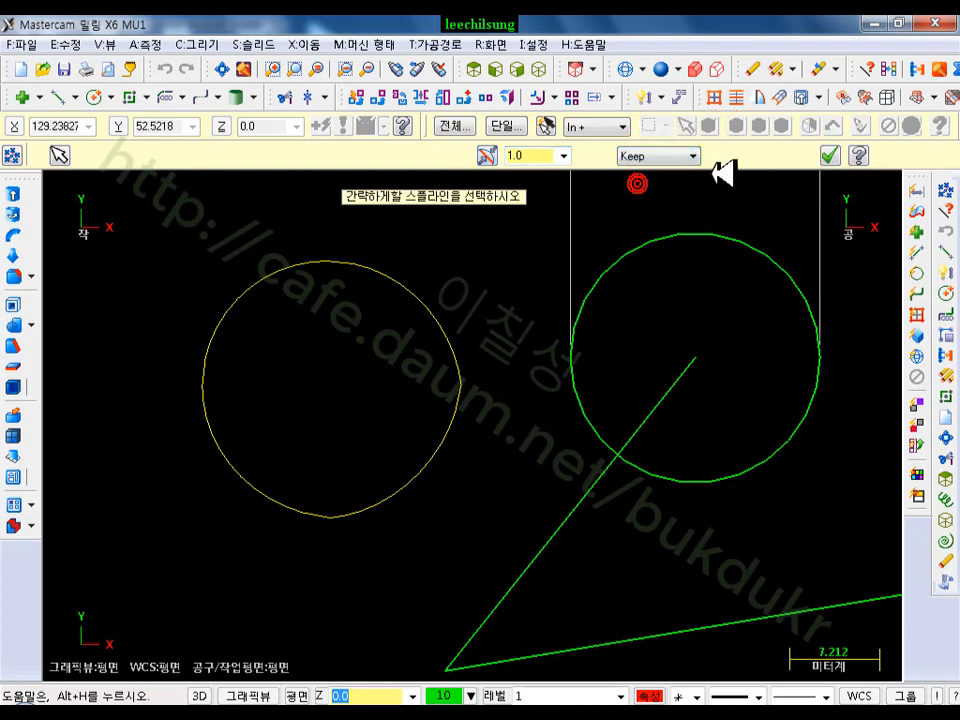
{"action": "left_click", "coordinate": [838, 154]}
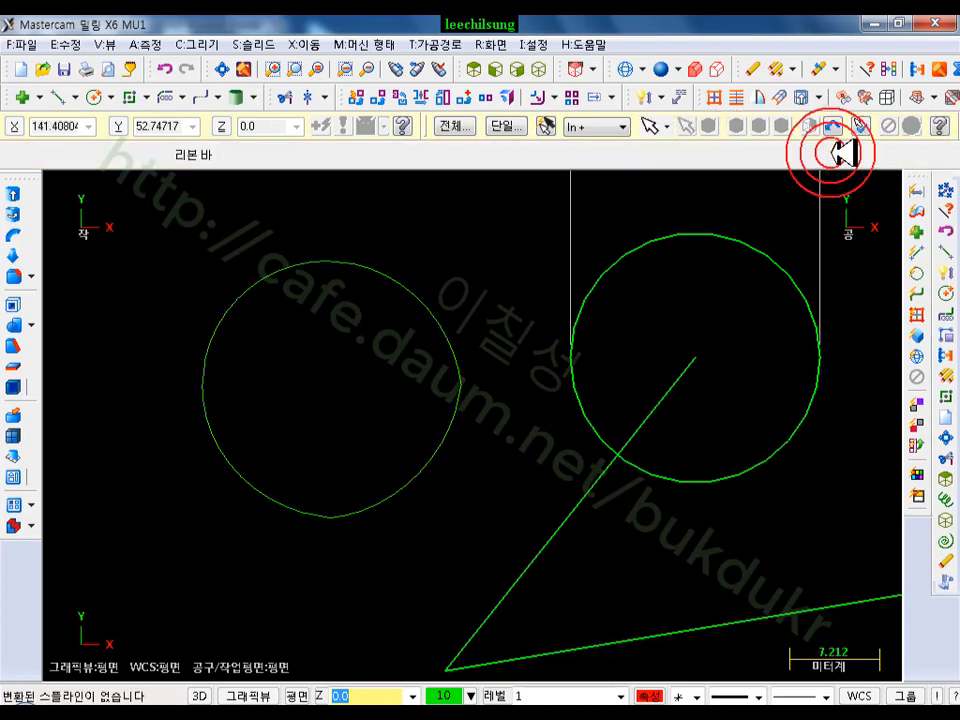
Convert the reshaped left spline circle into an arc with Simplify Spline, using a 5.0 tolerance and the Keep option
{"action": "left_click", "coordinate": [432, 302]}
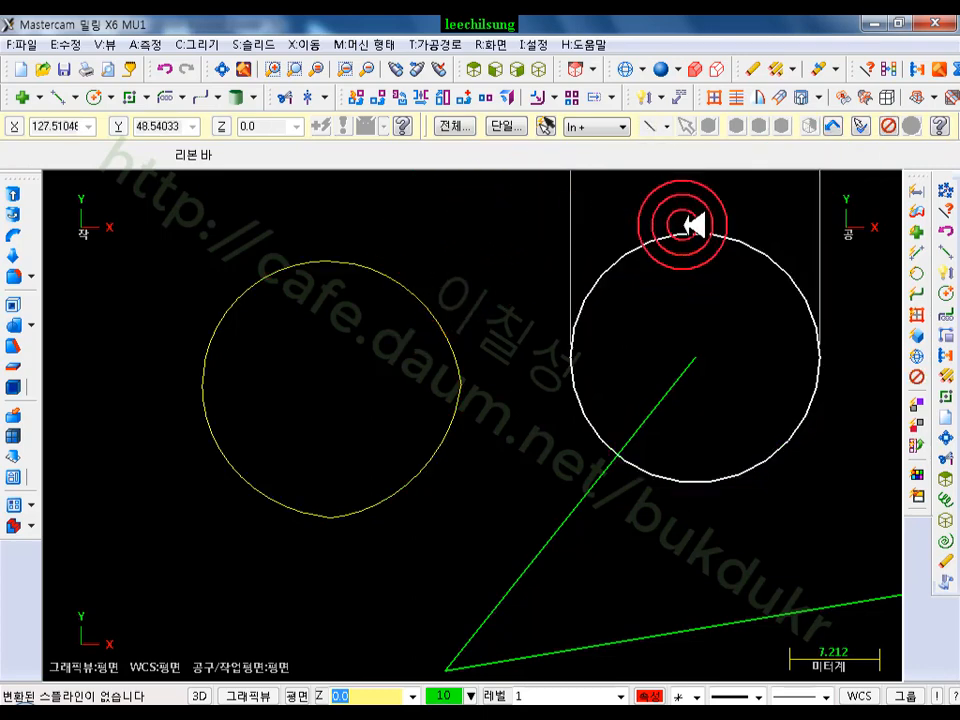
{"action": "left_click", "coordinate": [944, 190]}
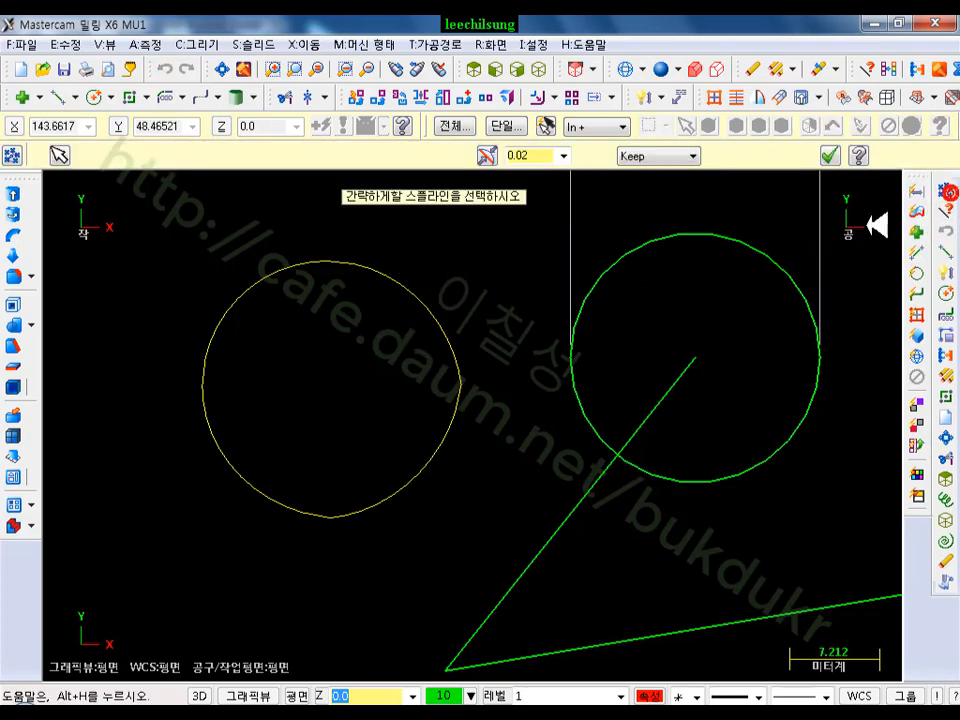
{"action": "double_click", "coordinate": [528, 155]}
{"action": "type", "text": "5.0"}
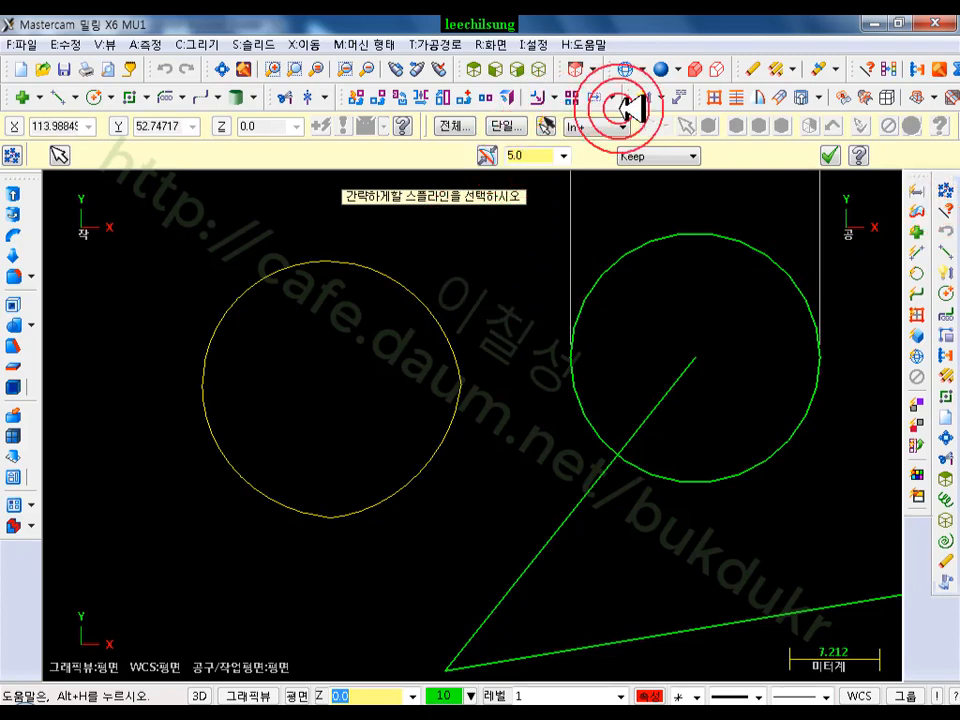
{"action": "left_click", "coordinate": [838, 152]}
{"action": "scroll", "coordinate": [283, 300], "scroll_direction": "up", "scroll_amount": 2}
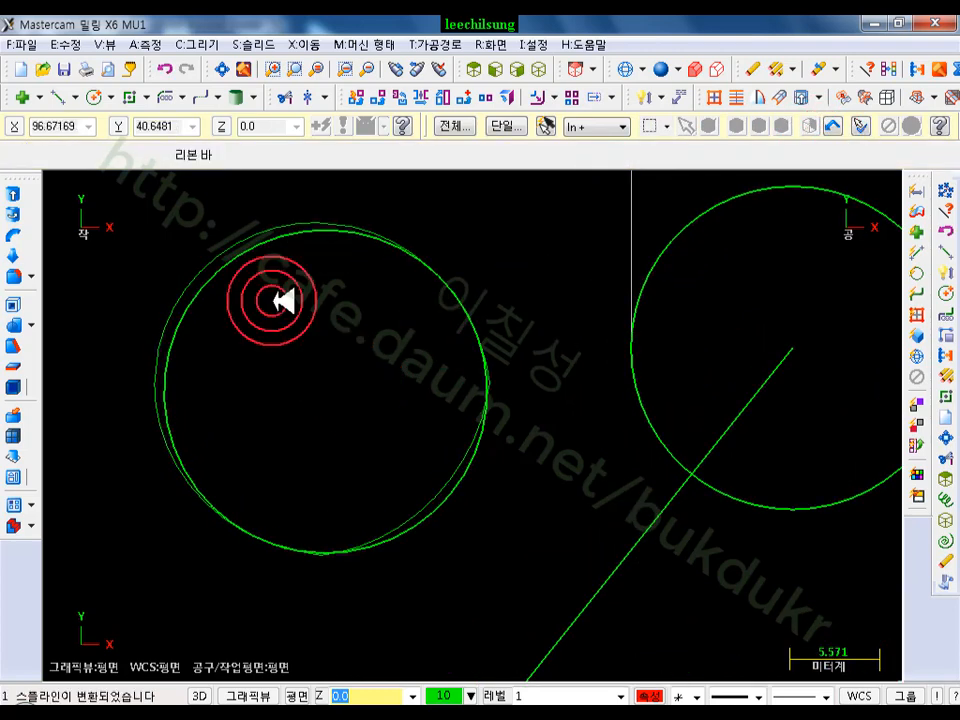
Highlight the new arc to compare its shape with the kept spline, and clear the selection
{"action": "left_click", "coordinate": [246, 262]}
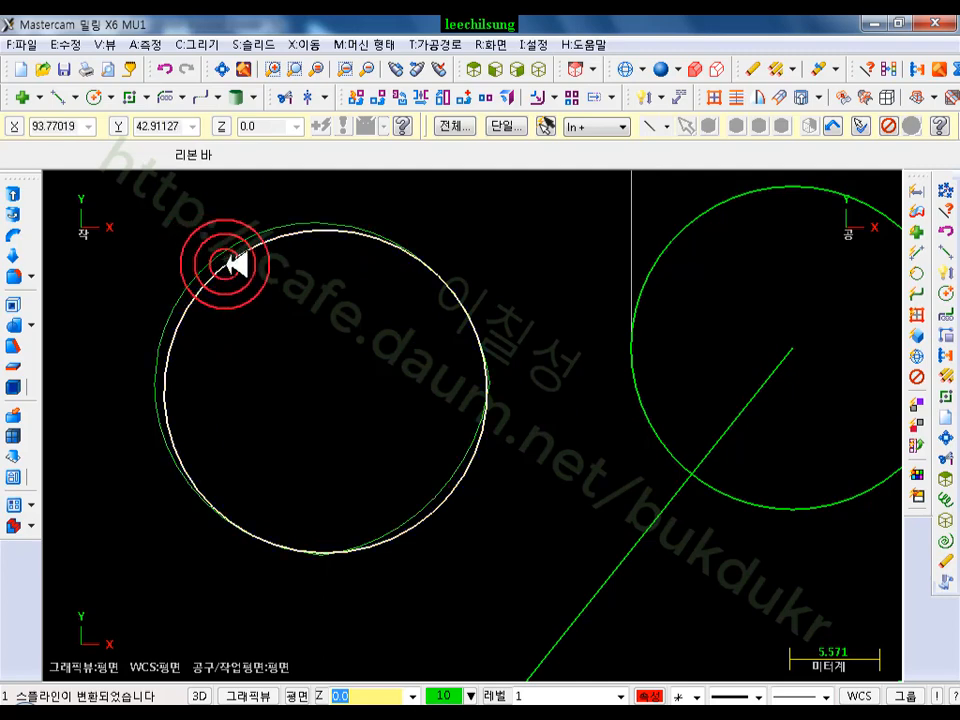
{"action": "left_click", "coordinate": [232, 264]}
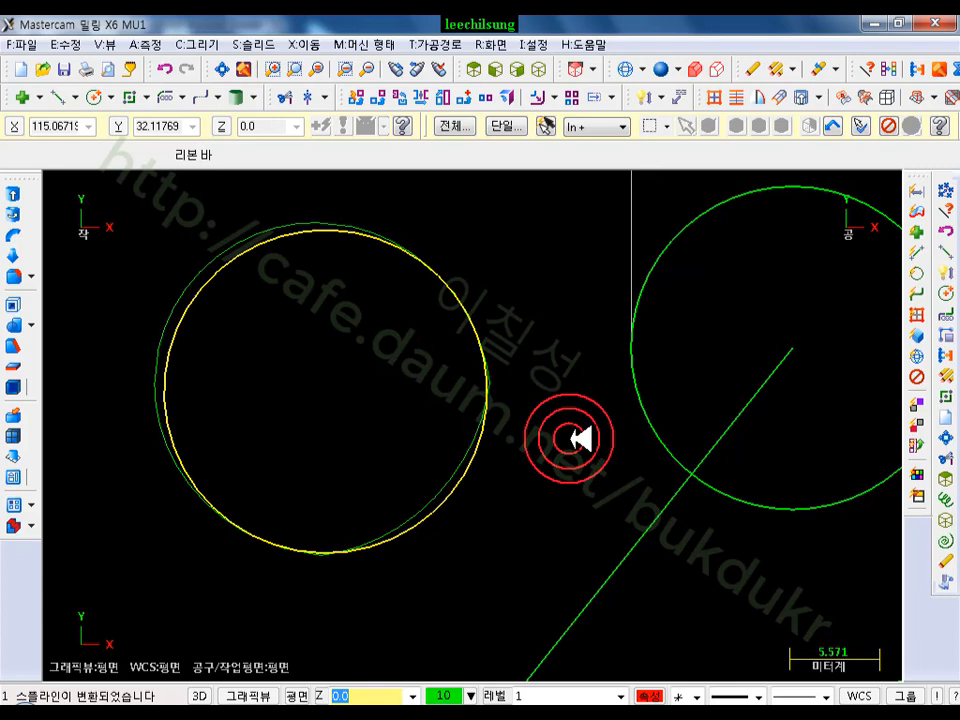
{"action": "scroll", "coordinate": [575, 438], "scroll_direction": "up", "scroll_amount": 1}
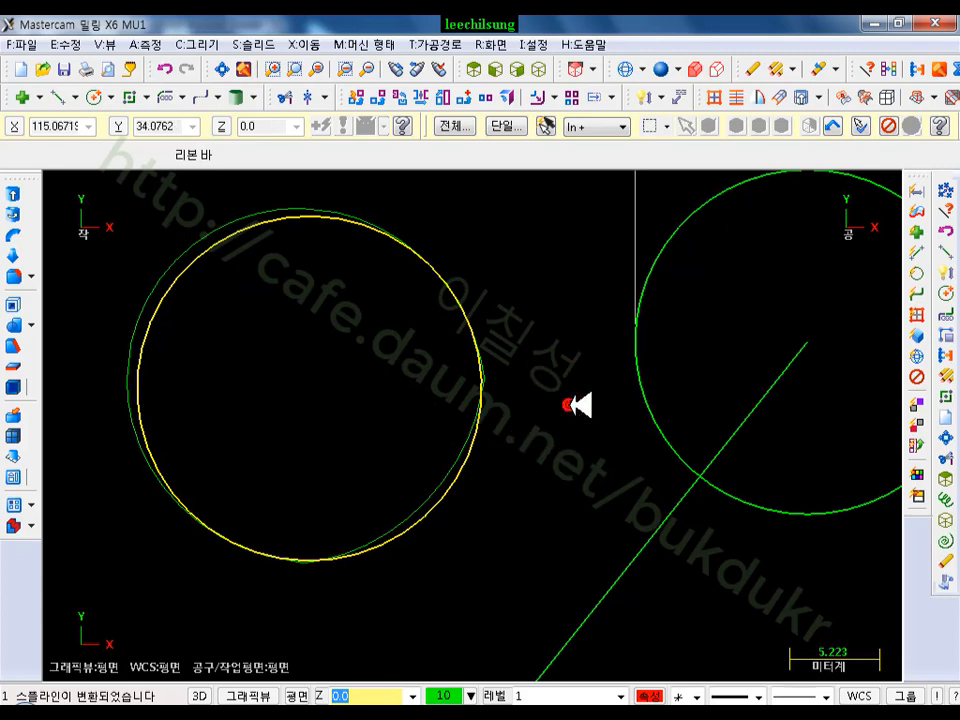
{"action": "left_click", "coordinate": [585, 406]}
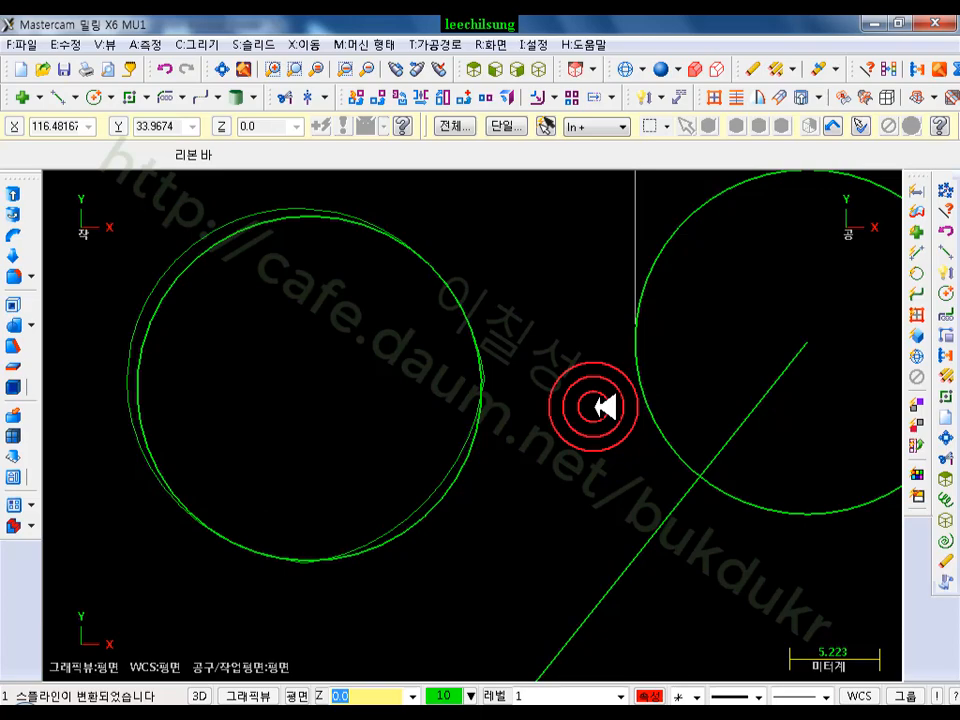
Switch to the PDF textbook in Acrobat Reader and read section 1.4 on moving geometry through 1.4.1 on Translate
{"action": "left_click", "coordinate": [622, 714]}
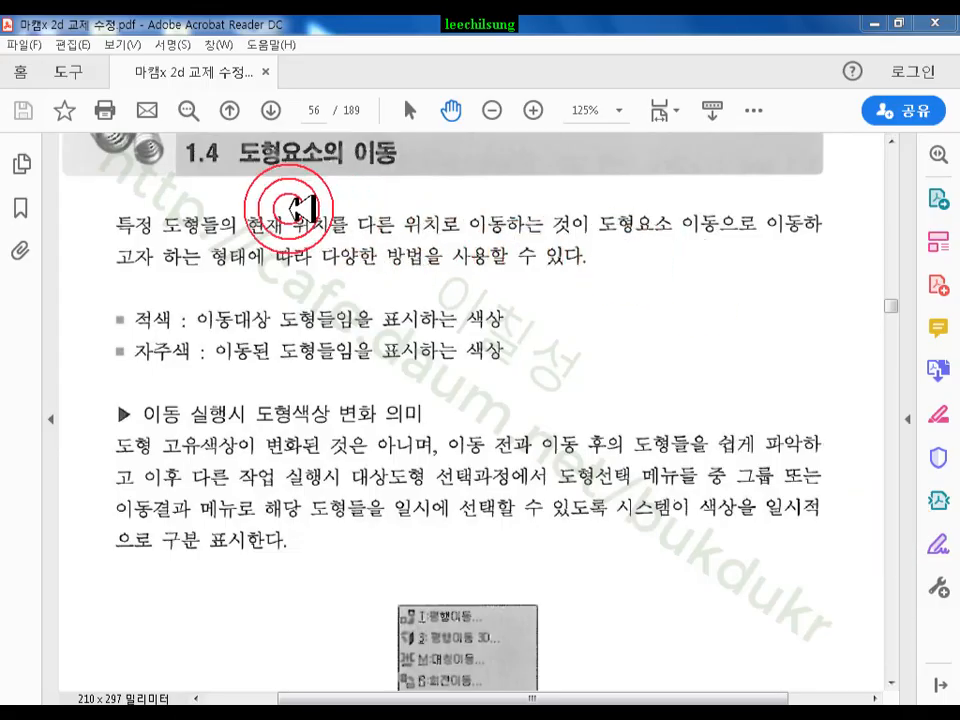
{"action": "left_click_drag", "start_coordinate": [429, 504], "coordinate": [455, 185]}
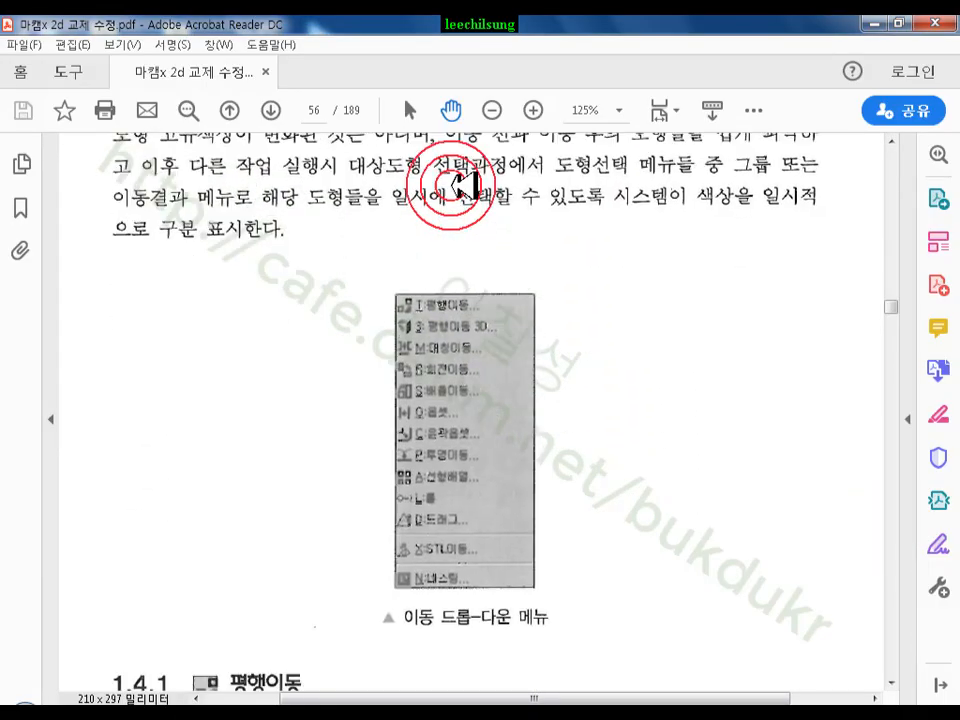
{"action": "left_click_drag", "start_coordinate": [459, 426], "coordinate": [457, 243]}
{"action": "left_click_drag", "start_coordinate": [486, 501], "coordinate": [474, 300]}
{"action": "left_click_drag", "start_coordinate": [495, 426], "coordinate": [503, 393]}
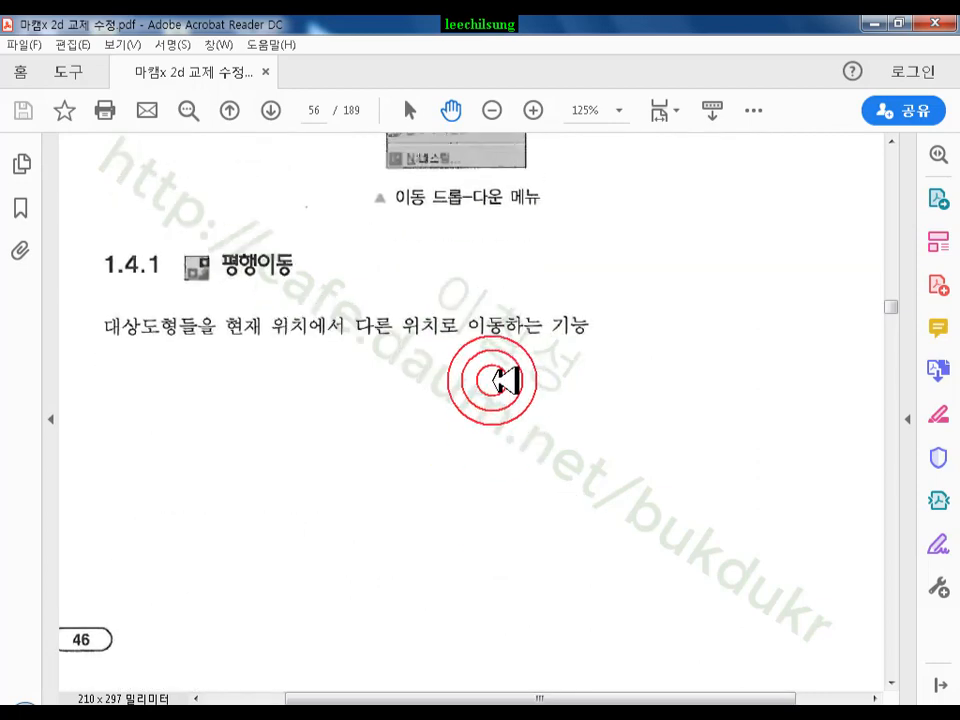
{"action": "left_click_drag", "start_coordinate": [426, 422], "coordinate": [451, 342]}
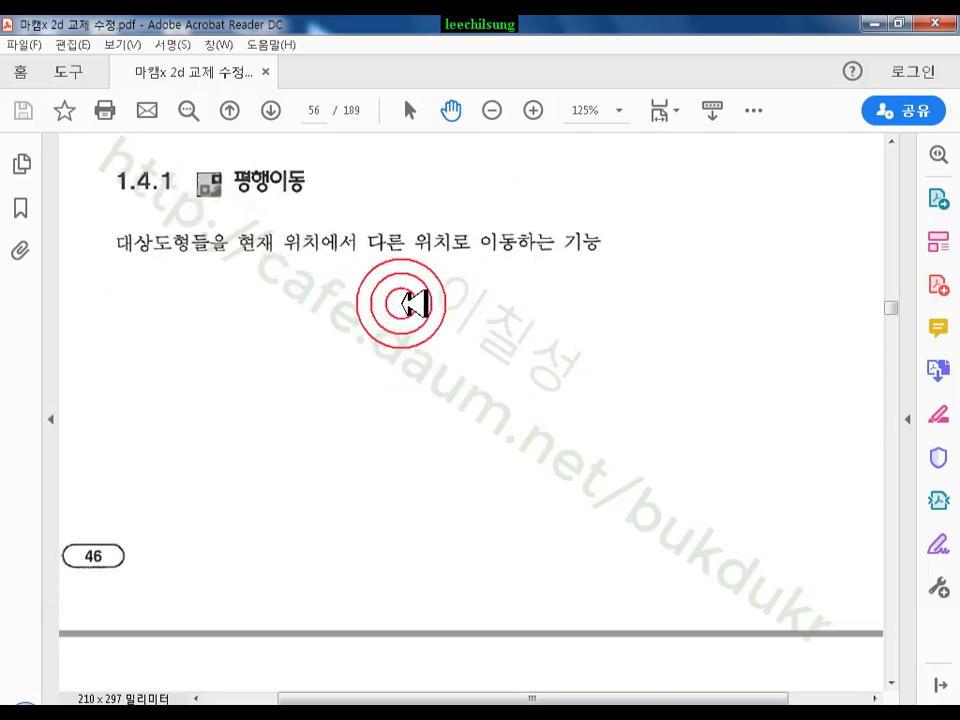
Switch back to Mastercam and delete the circles, angled lines and diameter dimension beside the square
{"action": "left_click", "coordinate": [353, 719]}
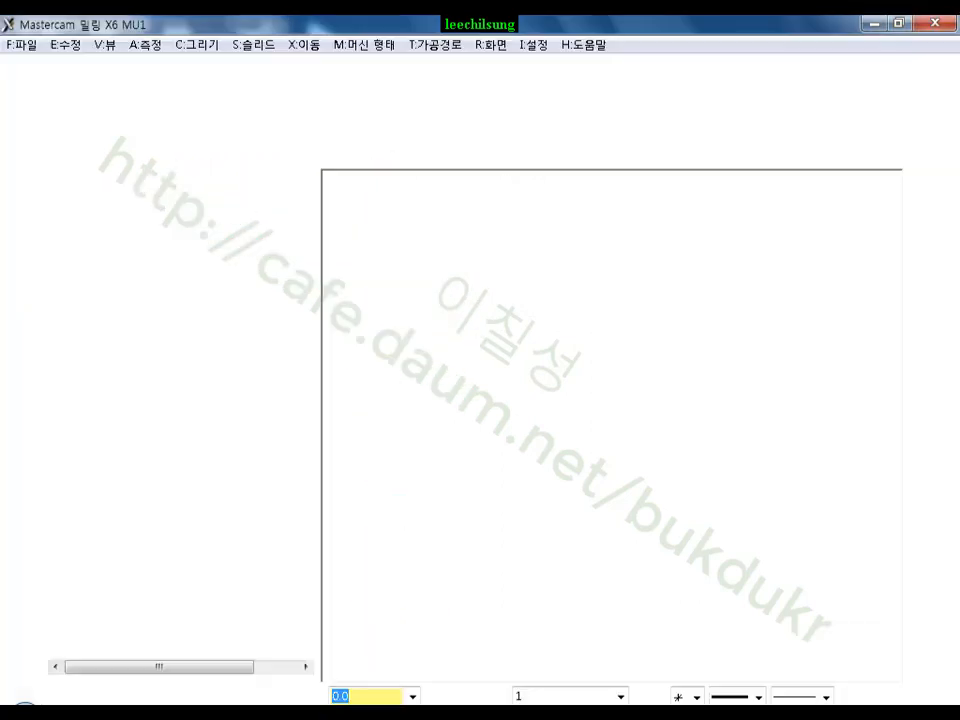
{"action": "scroll", "coordinate": [523, 474], "scroll_direction": "down", "scroll_amount": 7}
{"action": "scroll", "coordinate": [738, 376], "scroll_direction": "down", "scroll_amount": 11}
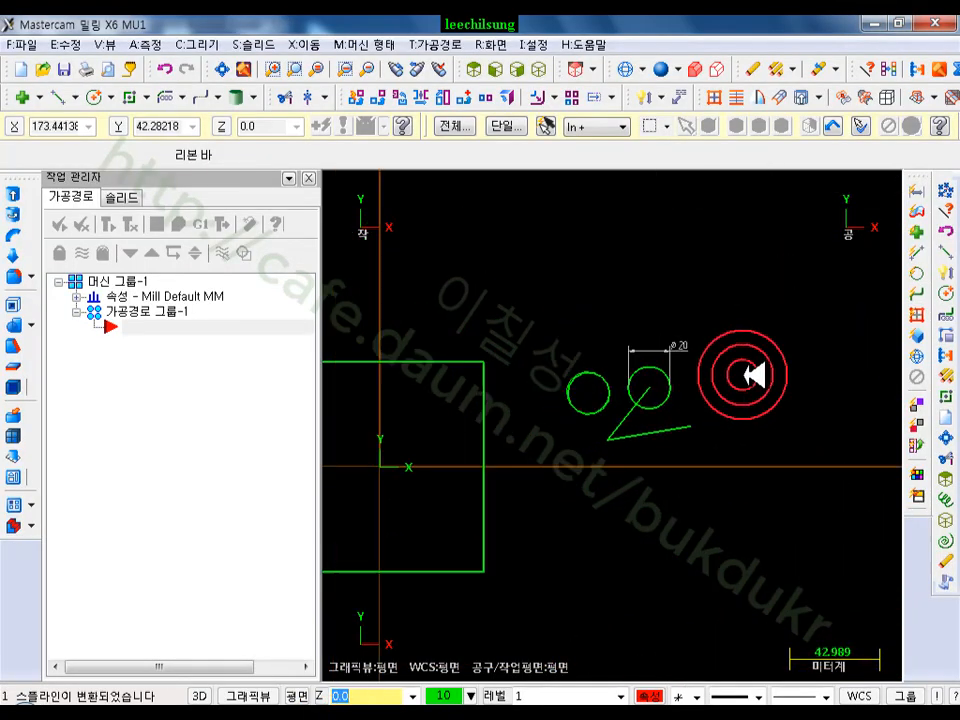
{"action": "scroll", "coordinate": [686, 343], "scroll_direction": "up", "scroll_amount": 3}
{"action": "left_click_drag", "start_coordinate": [816, 238], "coordinate": [632, 517]}
{"action": "key", "text": "Delete"}
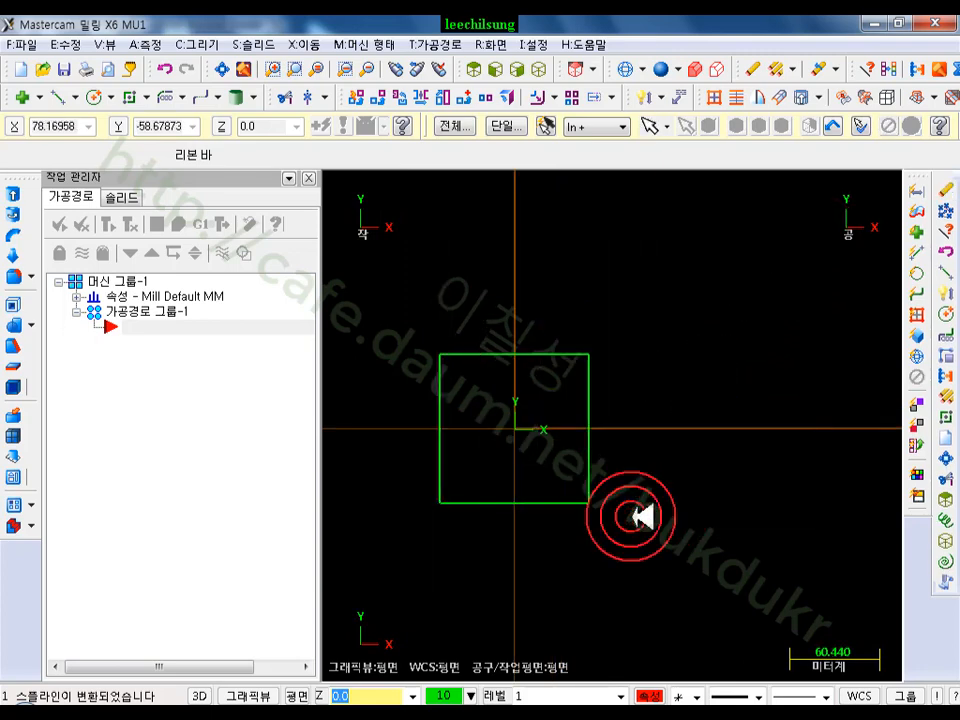
Select the whole square and start the Translate command, moving its dialog up so all options are accessible
{"action": "scroll", "coordinate": [470, 350], "scroll_direction": "up", "scroll_amount": 2}
{"action": "left_click_drag", "start_coordinate": [714, 322], "coordinate": [372, 610]}
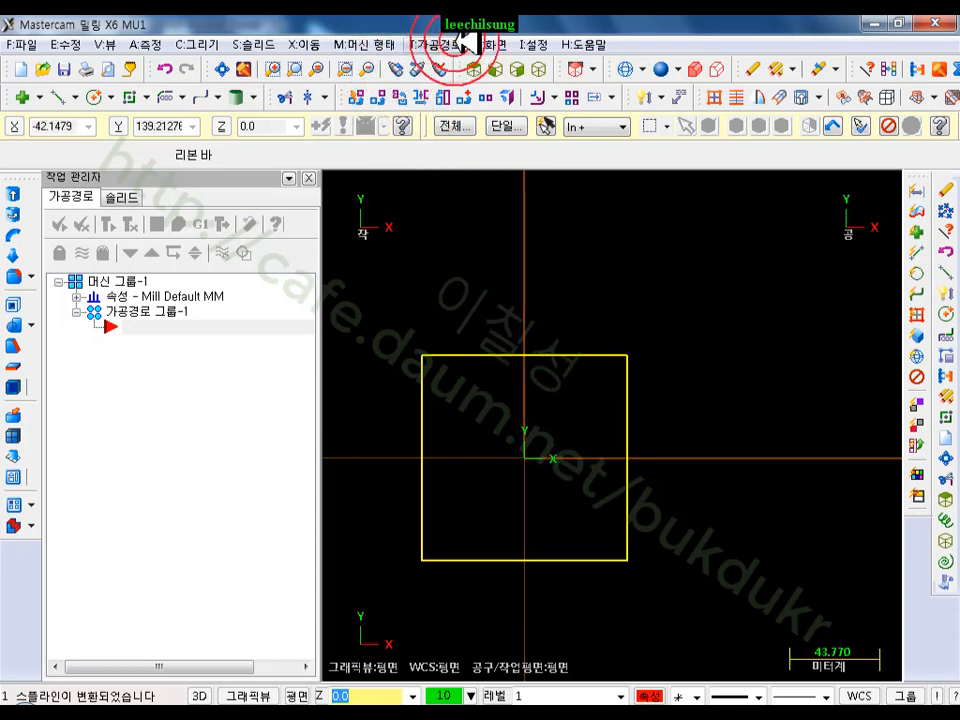
{"action": "left_click", "coordinate": [305, 44]}
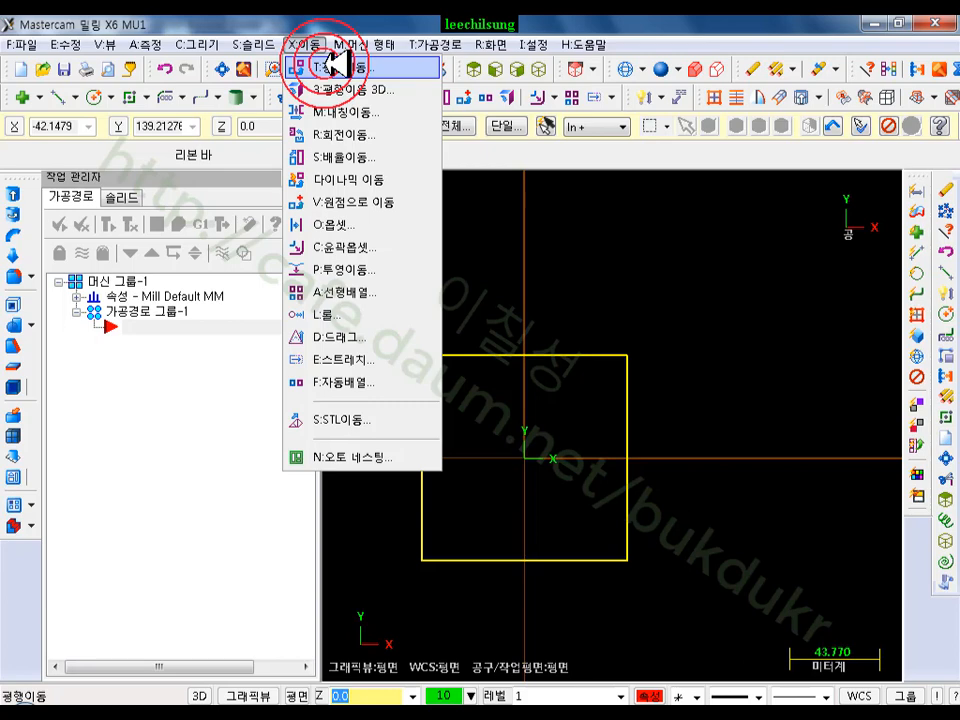
{"action": "left_click", "coordinate": [335, 66]}
{"action": "scroll", "coordinate": [420, 248], "scroll_direction": "down", "scroll_amount": 1}
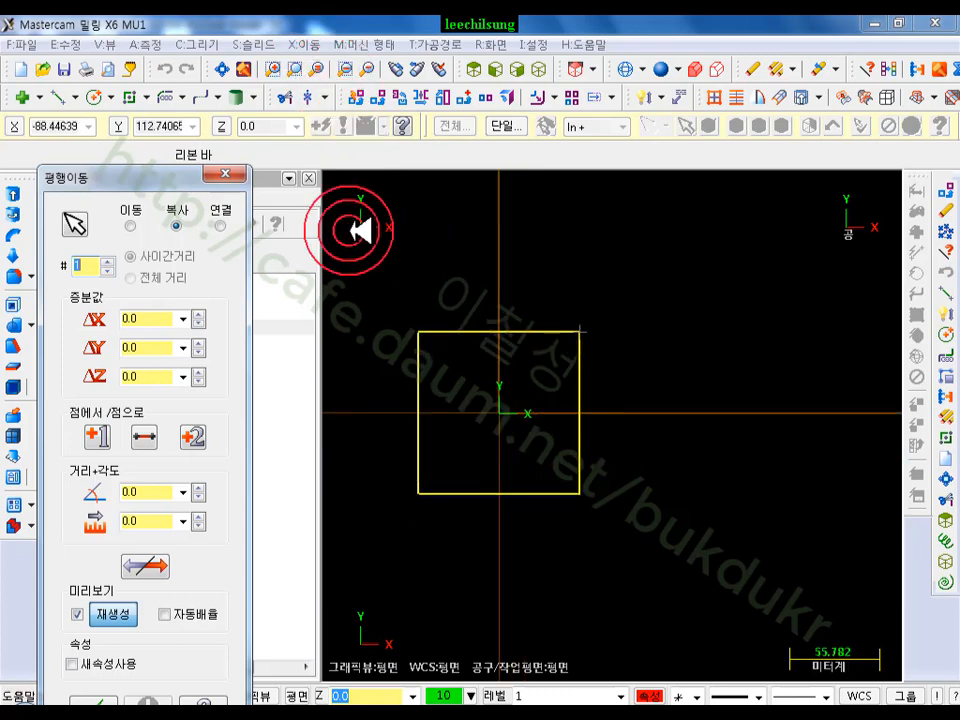
{"action": "left_click_drag", "start_coordinate": [128, 183], "coordinate": [139, 40]}
{"action": "left_click", "coordinate": [140, 90]}
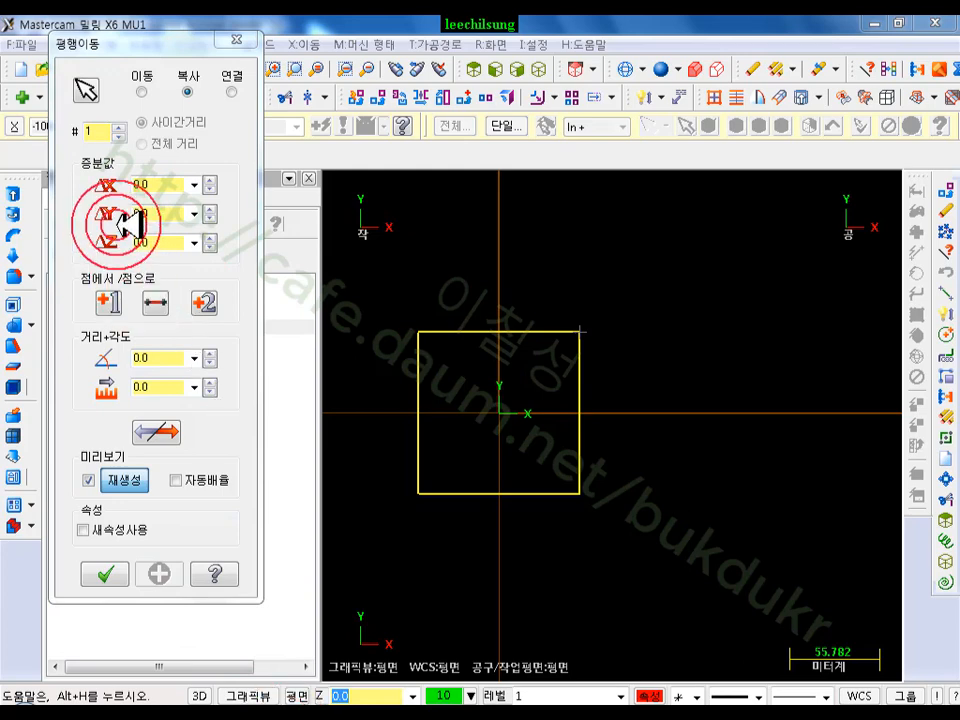
{"action": "left_click_drag", "start_coordinate": [74, 213], "coordinate": [88, 247]}
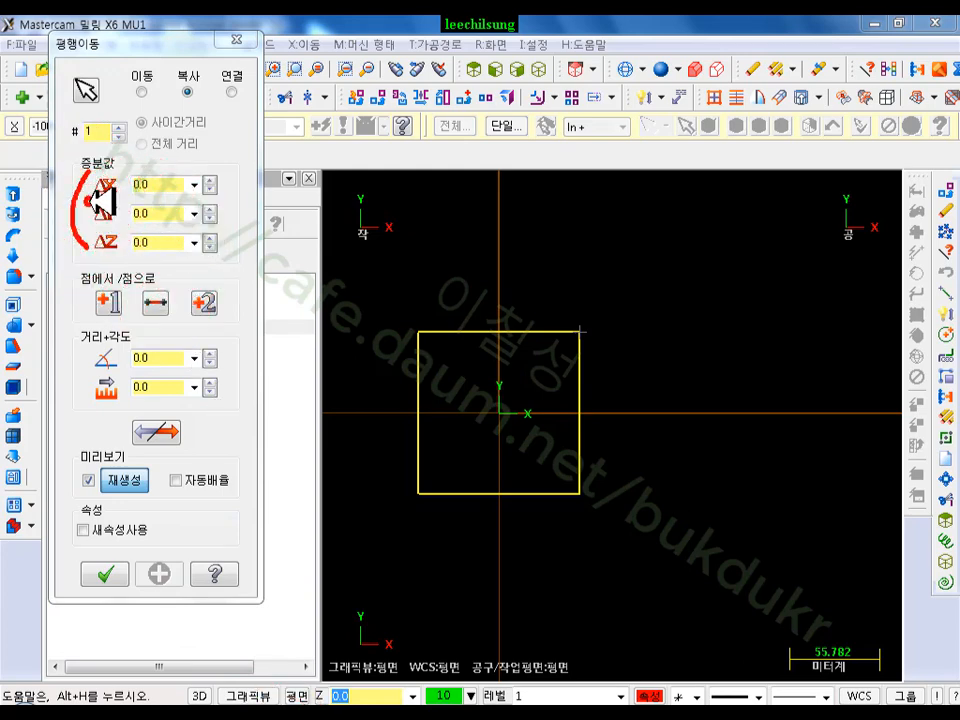
{"action": "left_click_drag", "start_coordinate": [115, 224], "coordinate": [122, 224]}
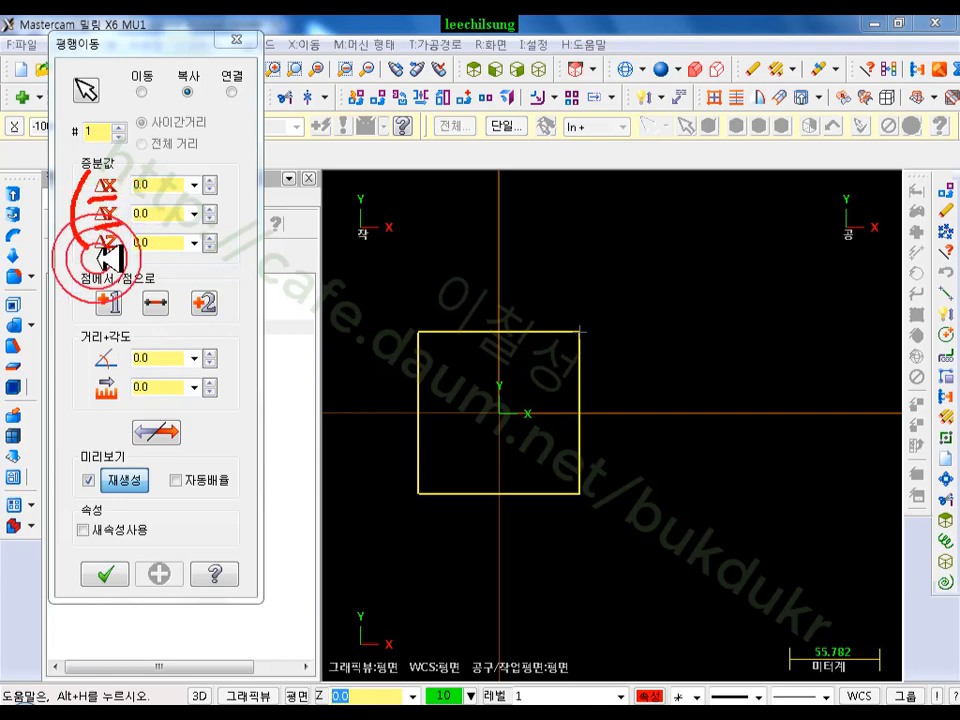
{"action": "mouse_move", "coordinate": [131, 202]}
{"action": "left_mouse_down"}
{"action": "mouse_move", "coordinate": [166, 164]}
{"action": "mouse_move", "coordinate": [187, 188]}
{"action": "mouse_move", "coordinate": [130, 201]}
{"action": "left_mouse_up"}
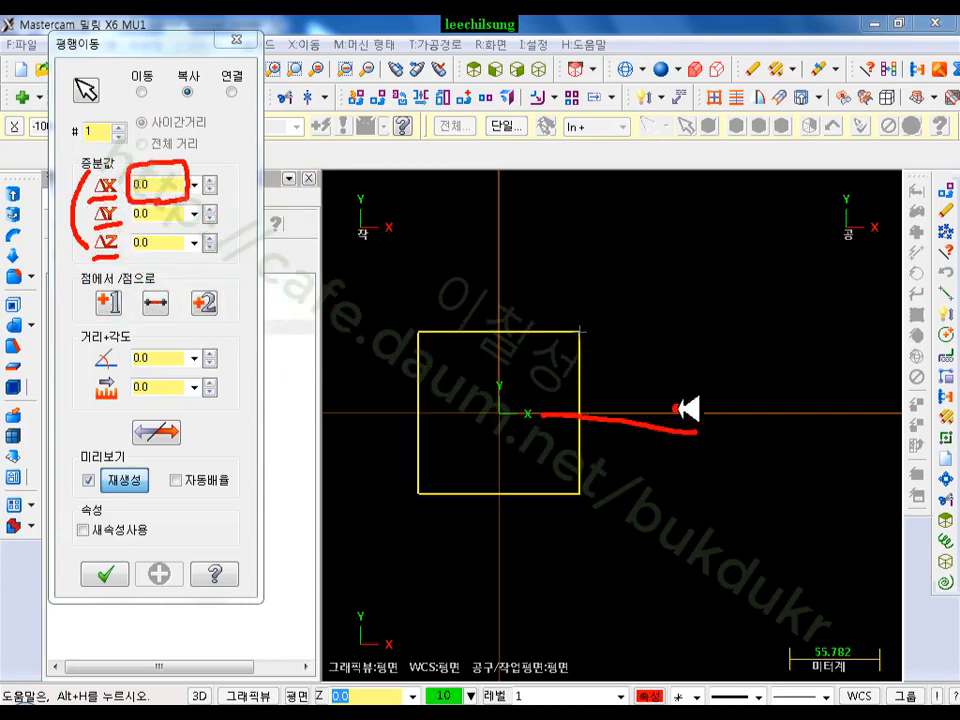
{"action": "left_click_drag", "start_coordinate": [700, 447], "coordinate": [698, 449]}
{"action": "left_click_drag", "start_coordinate": [511, 265], "coordinate": [540, 209]}
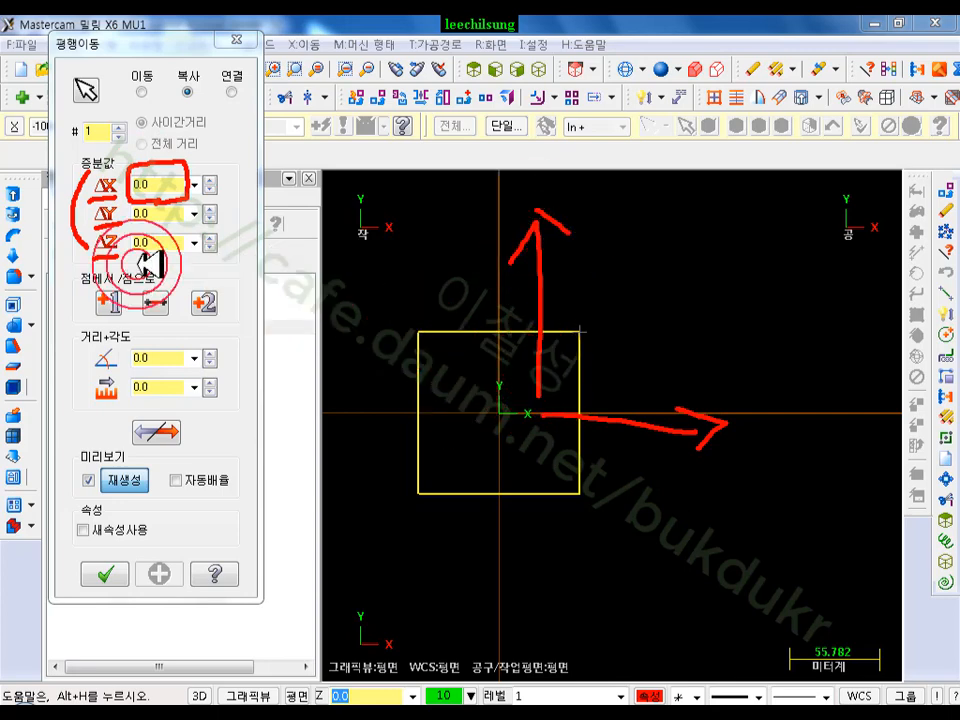
{"action": "left_click_drag", "start_coordinate": [120, 255], "coordinate": [240, 255]}
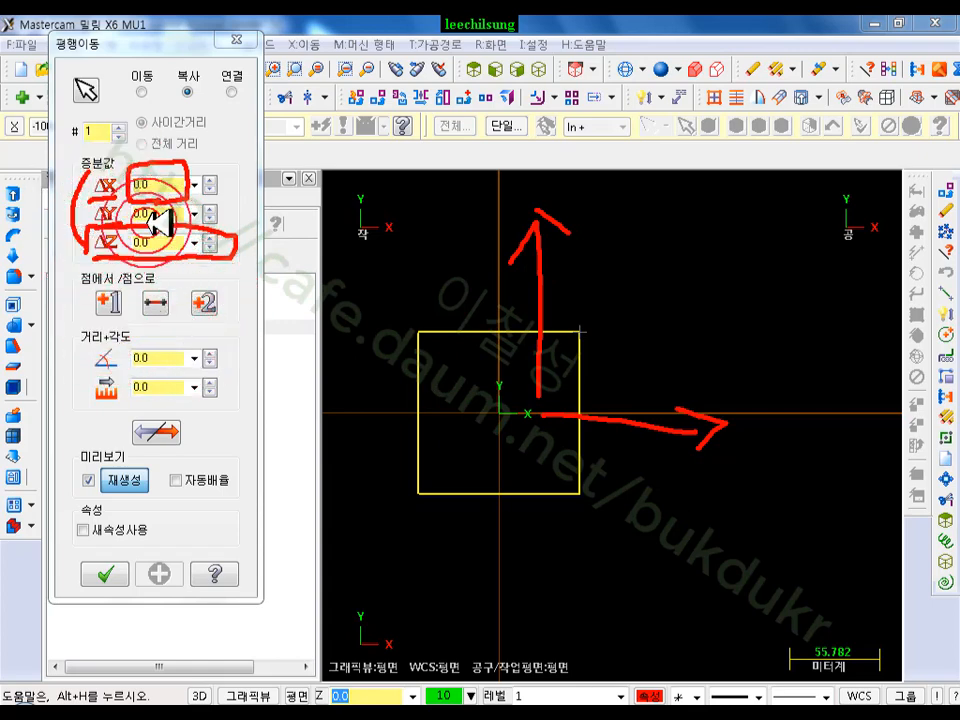
{"action": "left_click_drag", "start_coordinate": [132, 316], "coordinate": [235, 325]}
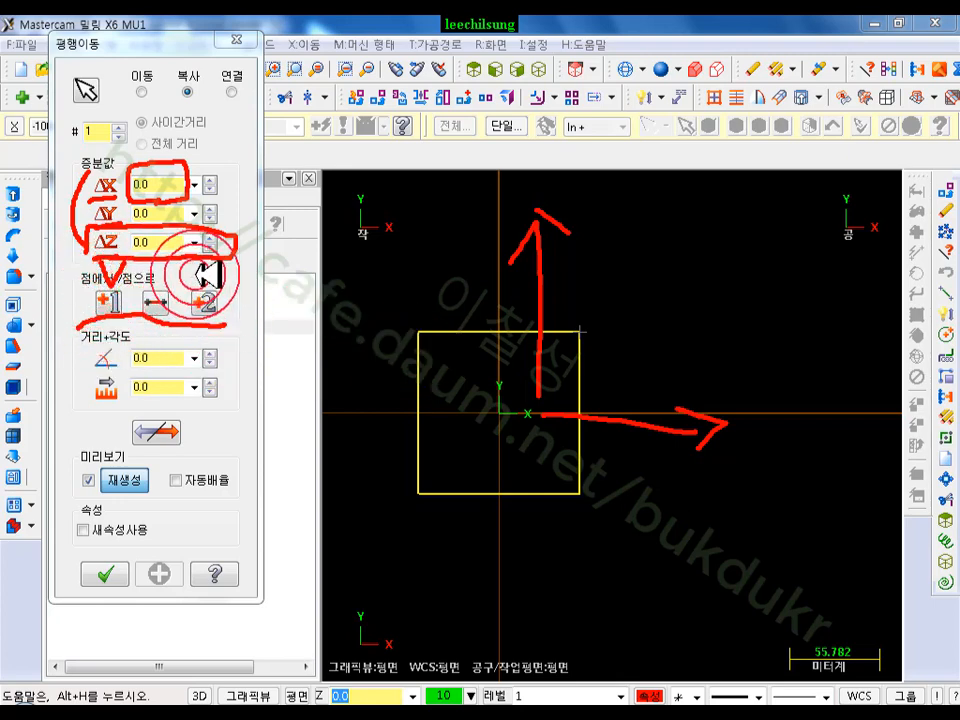
{"action": "left_click_drag", "start_coordinate": [234, 252], "coordinate": [206, 280]}
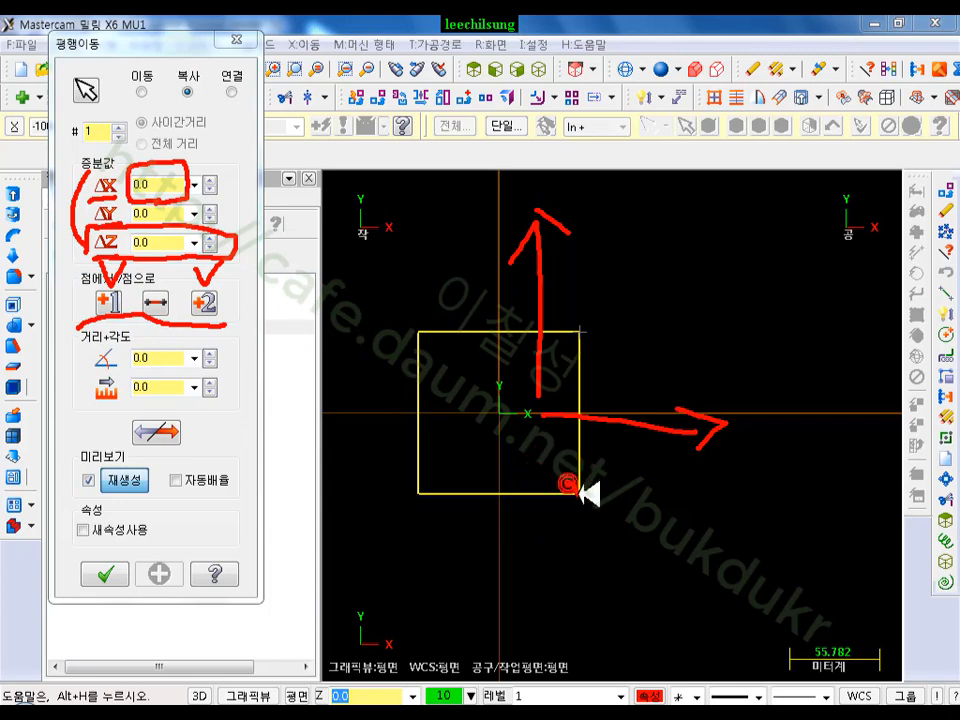
{"action": "left_click_drag", "start_coordinate": [577, 412], "coordinate": [578, 490]}
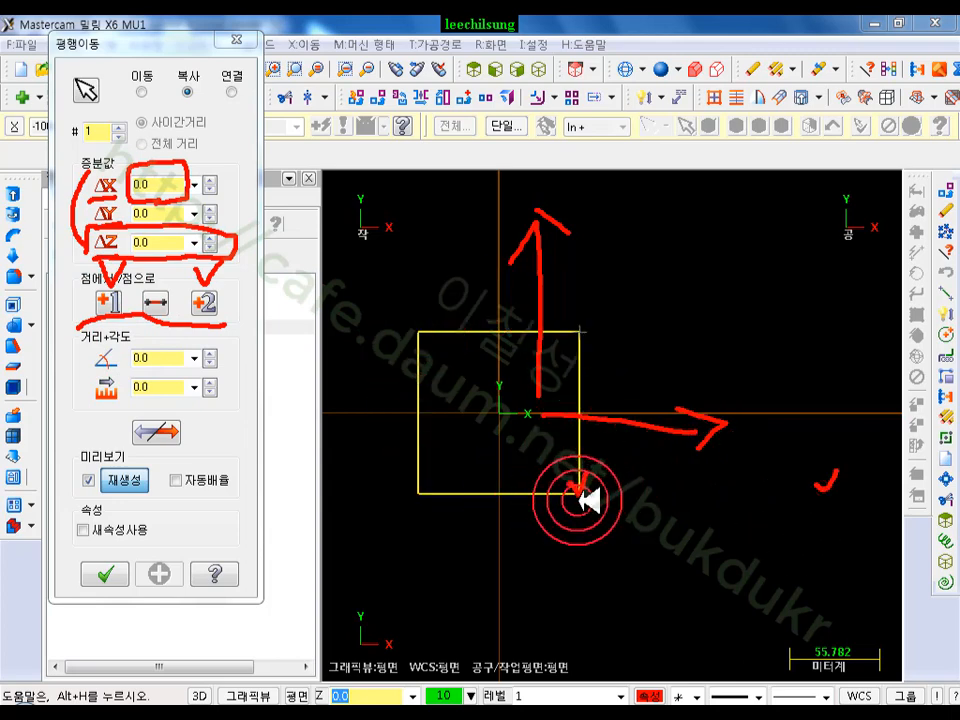
{"action": "mouse_move", "coordinate": [823, 488]}
{"action": "left_mouse_down"}
{"action": "mouse_move", "coordinate": [828, 437]}
{"action": "mouse_move", "coordinate": [761, 306]}
{"action": "mouse_move", "coordinate": [611, 461]}
{"action": "mouse_move", "coordinate": [814, 497]}
{"action": "mouse_move", "coordinate": [830, 490]}
{"action": "left_mouse_up"}
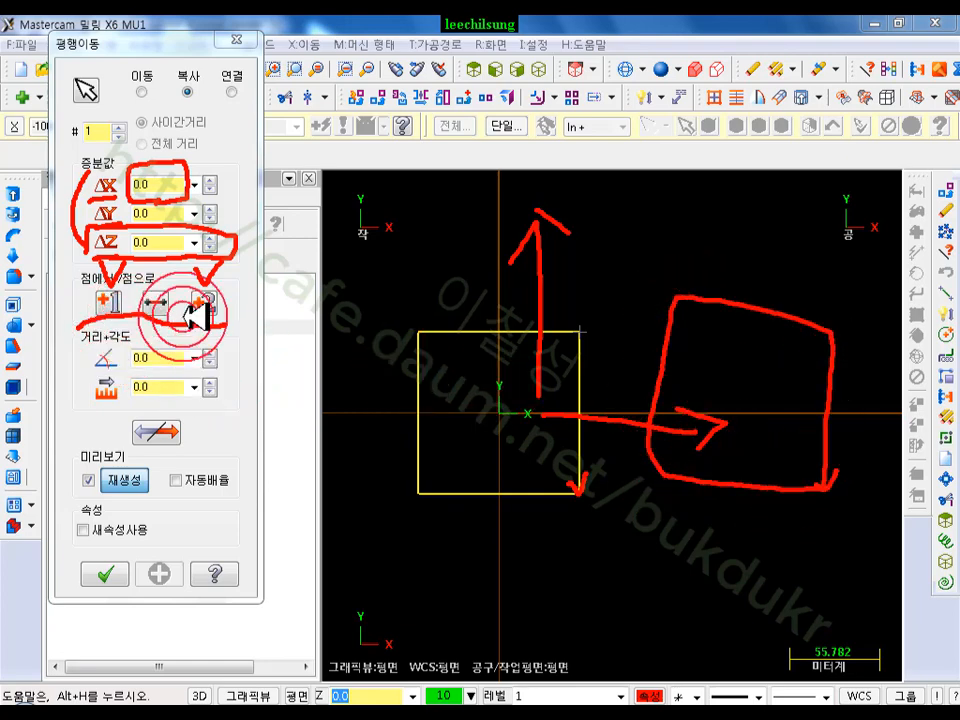
{"action": "left_click_drag", "start_coordinate": [75, 340], "coordinate": [135, 335]}
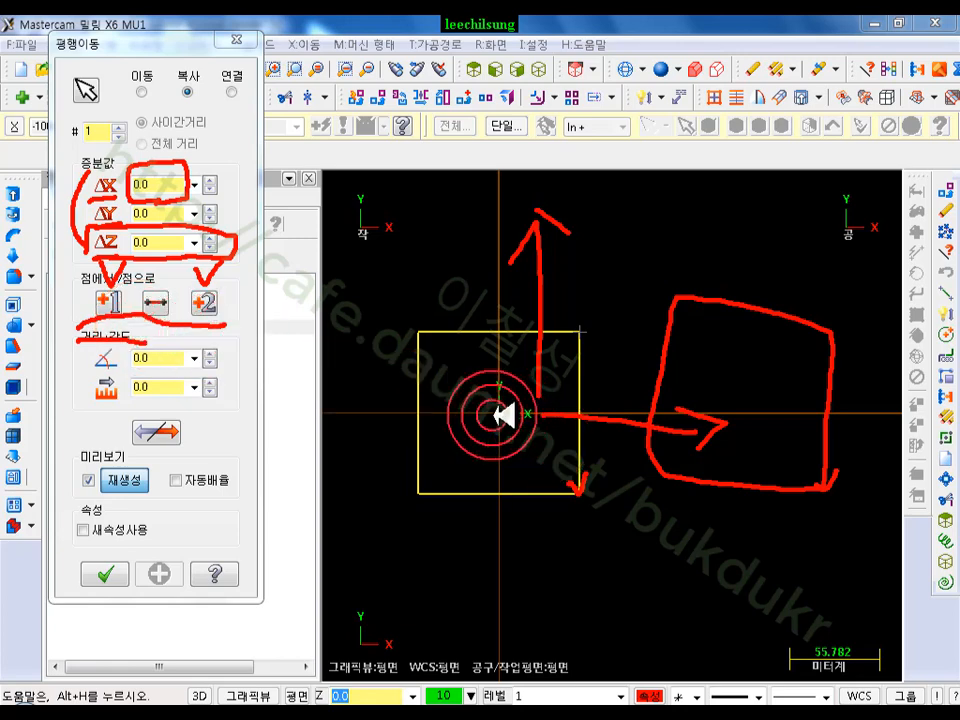
{"action": "mouse_move", "coordinate": [603, 417]}
{"action": "left_mouse_down"}
{"action": "mouse_move", "coordinate": [870, 419]}
{"action": "mouse_move", "coordinate": [849, 434]}
{"action": "left_mouse_up"}
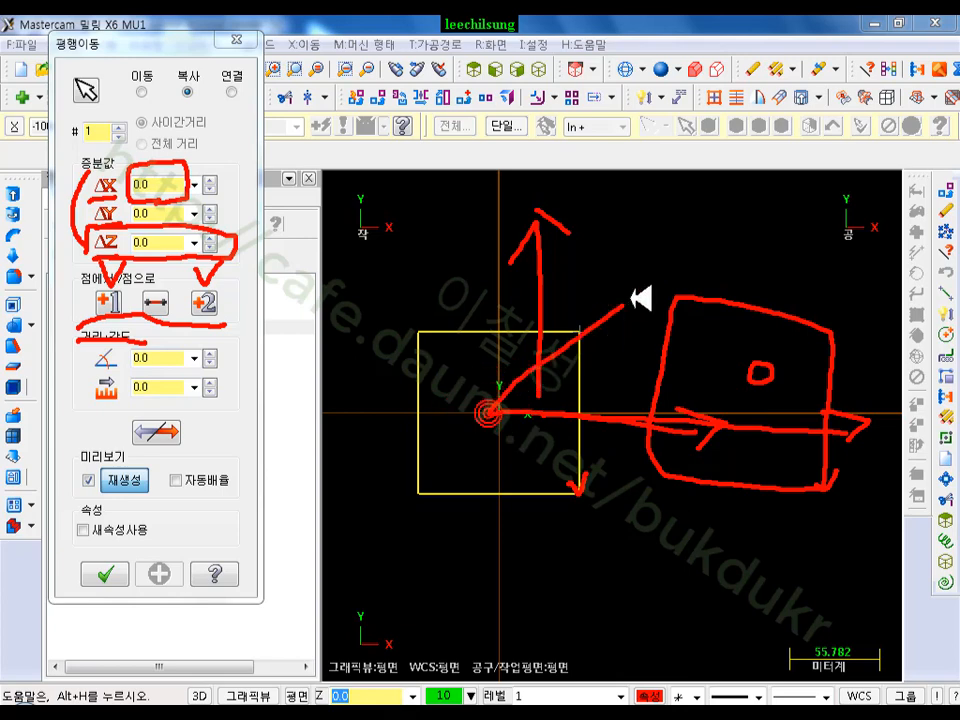
{"action": "mouse_move", "coordinate": [637, 298]}
{"action": "left_mouse_down"}
{"action": "mouse_move", "coordinate": [790, 175]}
{"action": "mouse_move", "coordinate": [795, 217]}
{"action": "left_mouse_up"}
{"action": "left_click_drag", "start_coordinate": [596, 313], "coordinate": [640, 397]}
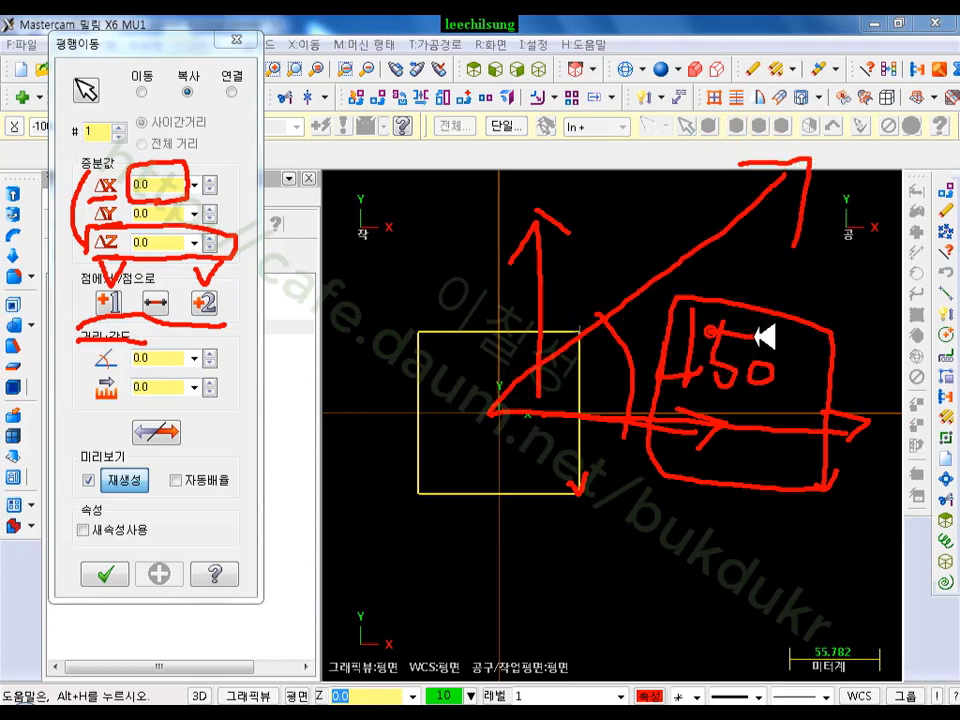
{"action": "left_click_drag", "start_coordinate": [113, 368], "coordinate": [228, 352]}
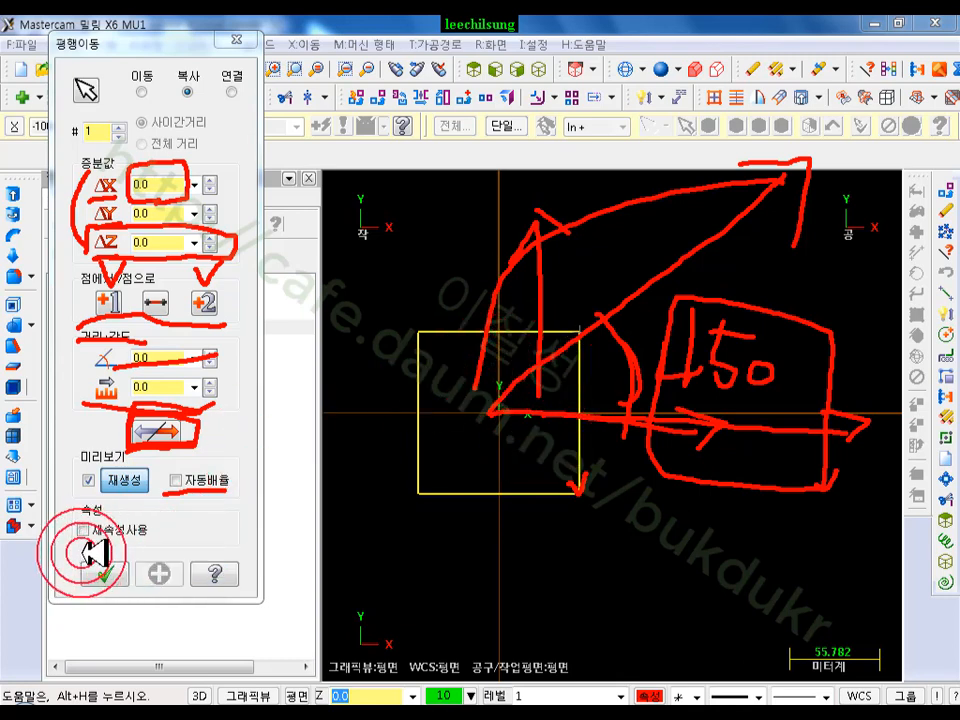
{"action": "mouse_move", "coordinate": [86, 540]}
{"action": "left_mouse_down"}
{"action": "mouse_move", "coordinate": [154, 521]}
{"action": "mouse_move", "coordinate": [64, 561]}
{"action": "mouse_move", "coordinate": [85, 548]}
{"action": "left_mouse_up"}
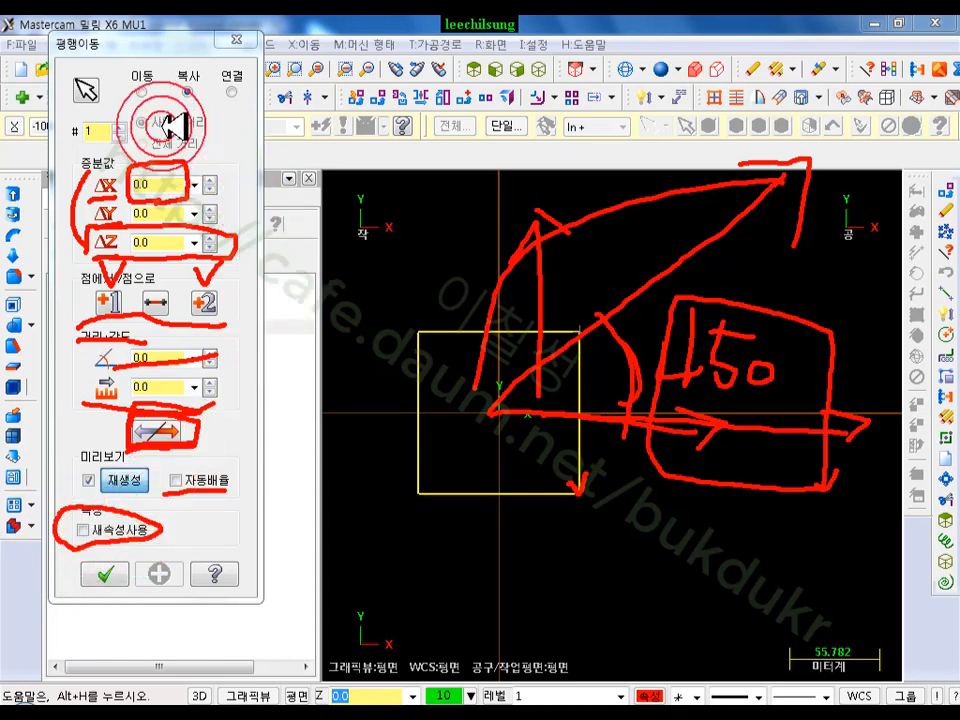
{"action": "left_click_drag", "start_coordinate": [128, 102], "coordinate": [150, 101]}
{"action": "left_click_drag", "start_coordinate": [513, 320], "coordinate": [450, 467]}
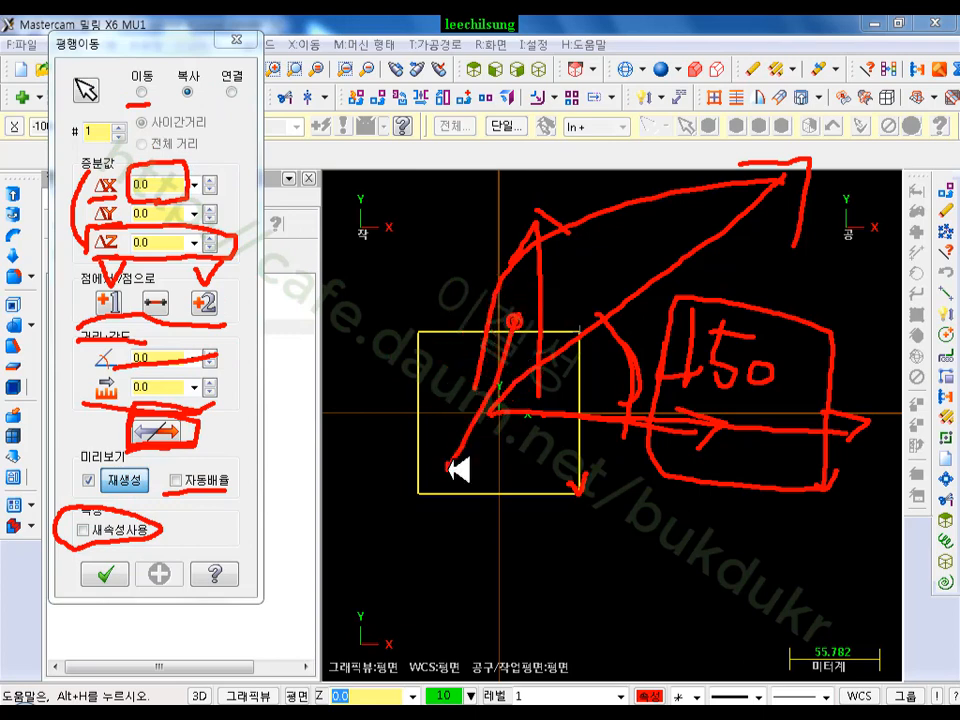
{"action": "left_click_drag", "start_coordinate": [686, 374], "coordinate": [739, 482]}
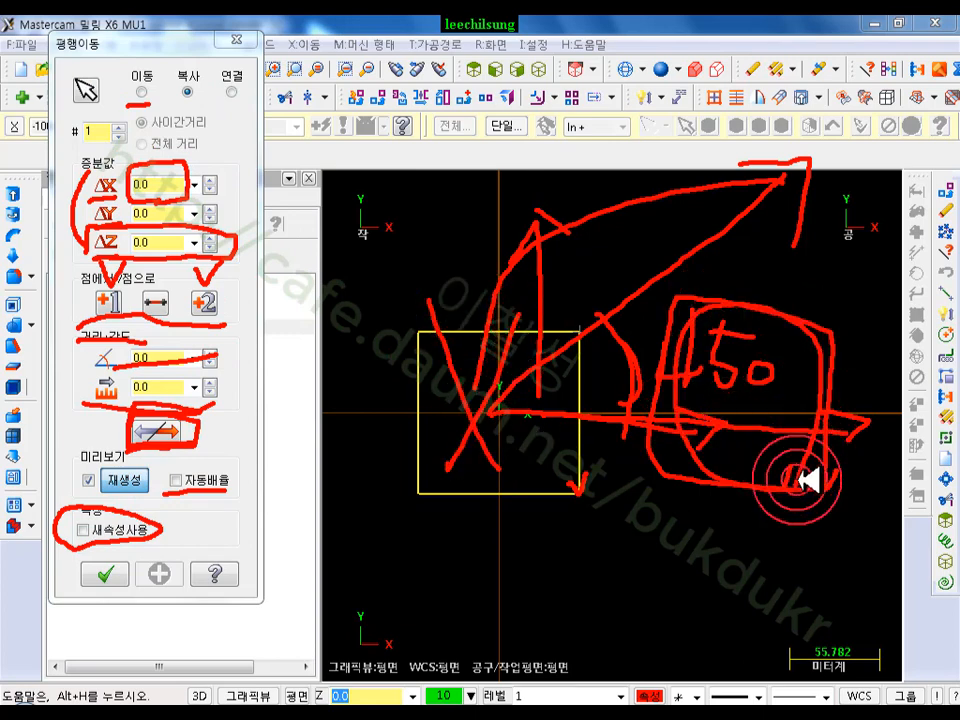
{"action": "left_click_drag", "start_coordinate": [178, 50], "coordinate": [215, 110]}
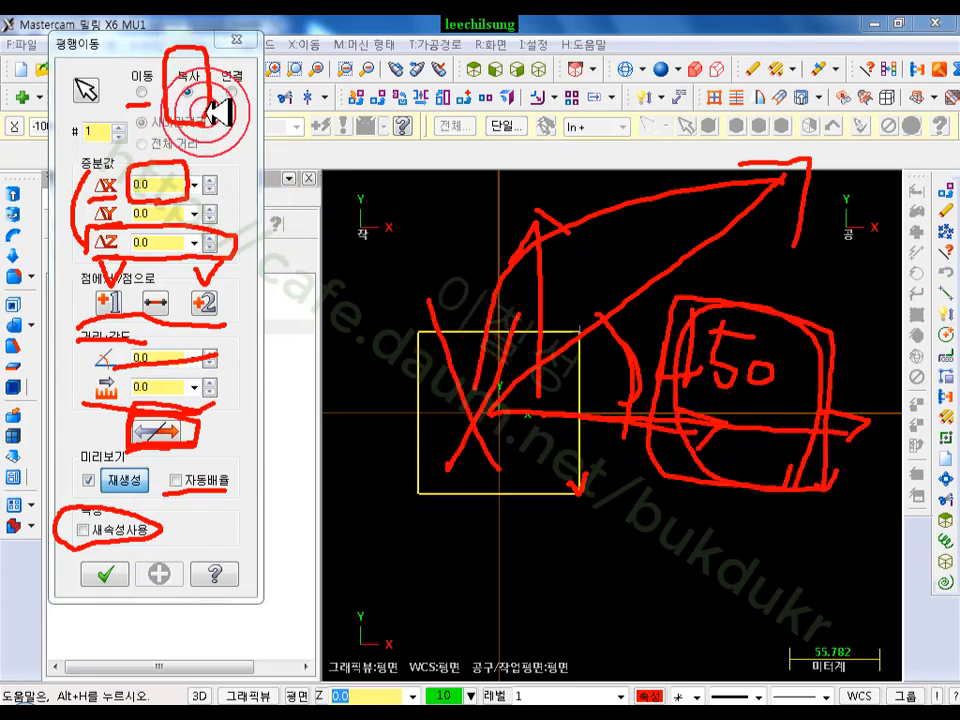
{"action": "mouse_move", "coordinate": [430, 337]}
{"action": "left_mouse_down"}
{"action": "mouse_move", "coordinate": [574, 336]}
{"action": "mouse_move", "coordinate": [420, 497]}
{"action": "left_mouse_up"}
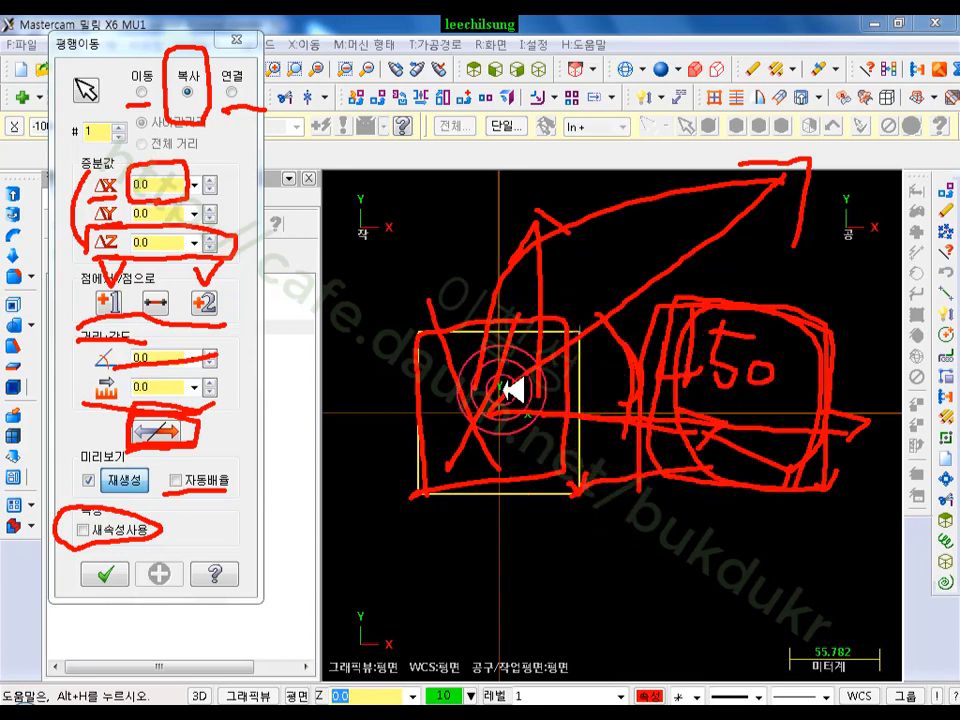
{"action": "right_click", "coordinate": [451, 247]}
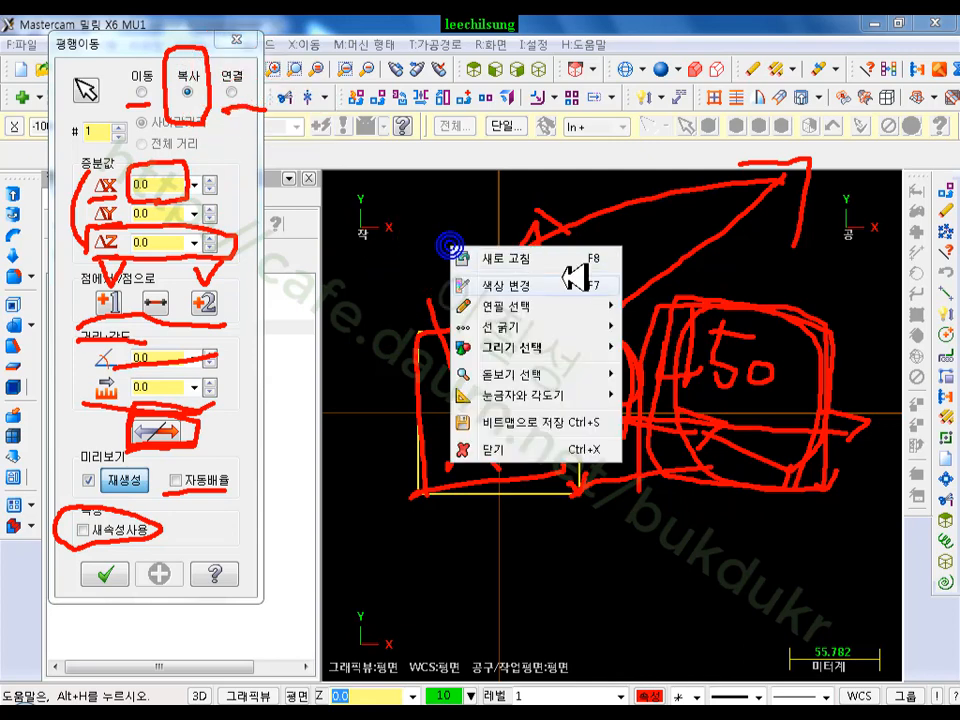
{"action": "left_click", "coordinate": [490, 447]}
Preview a copy of the square with an X increment of 100, and change the increment to 200
{"action": "scroll", "coordinate": [557, 456], "scroll_direction": "down", "scroll_amount": 5}
{"action": "scroll", "coordinate": [560, 441], "scroll_direction": "down", "scroll_amount": 2}
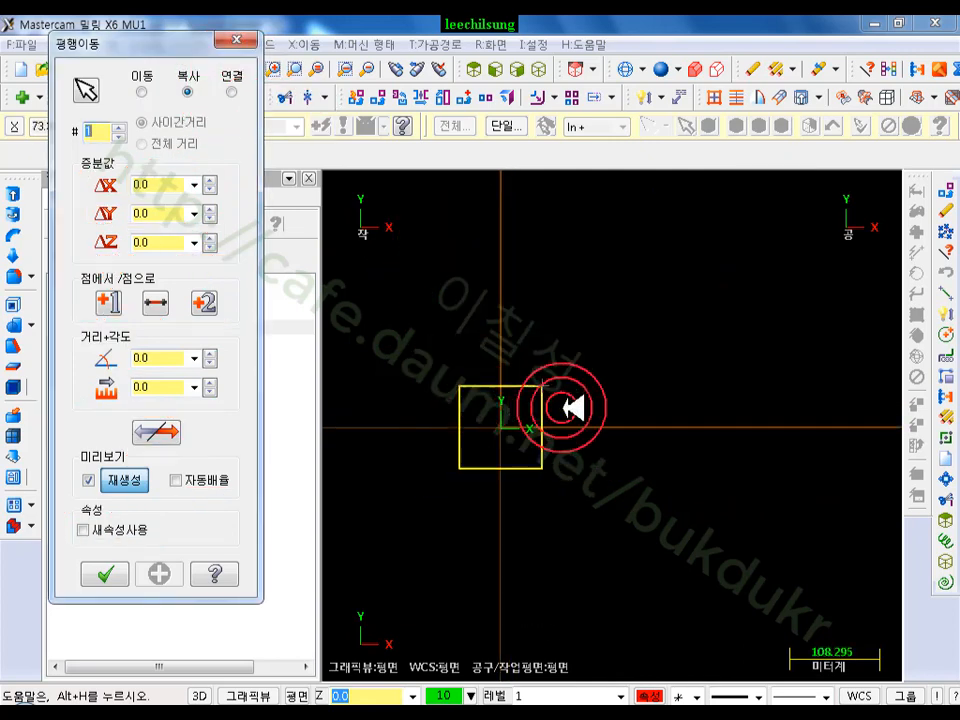
{"action": "left_click", "coordinate": [152, 184]}
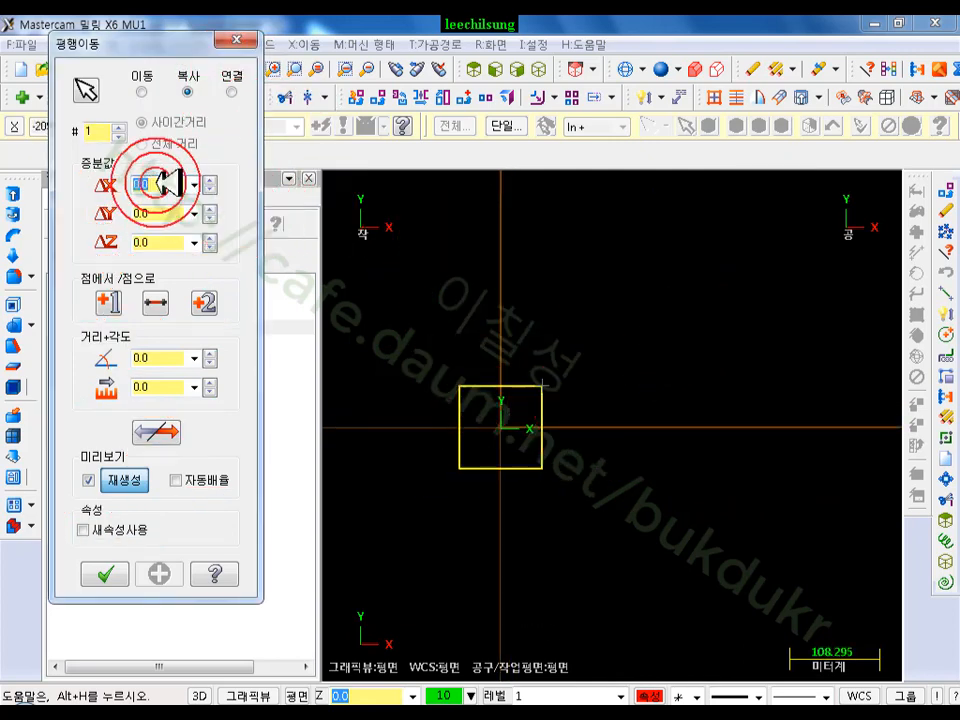
{"action": "key", "text": "Return"}
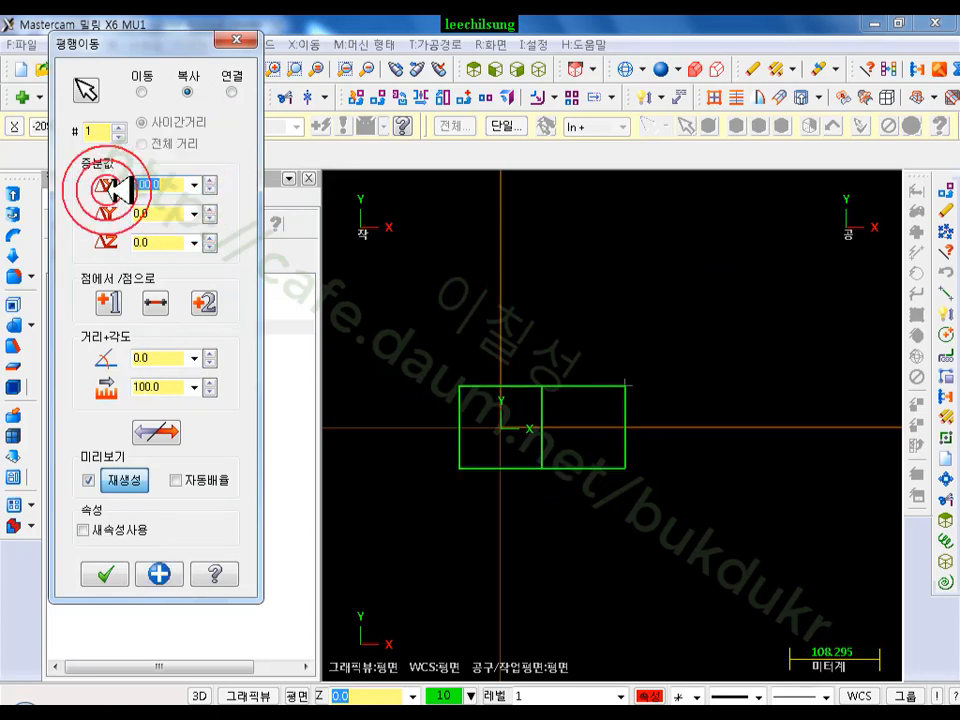
{"action": "type", "text": "200"}
{"action": "key", "text": "Return"}
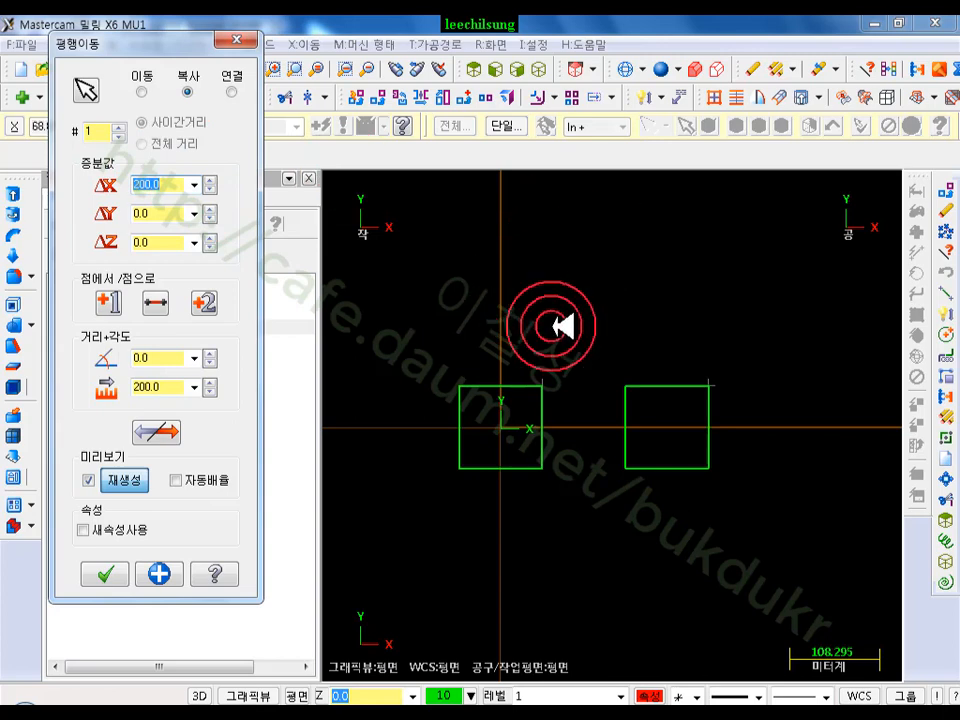
{"action": "scroll", "coordinate": [608, 338], "scroll_direction": "up", "scroll_amount": 1}
{"action": "scroll", "coordinate": [598, 300], "scroll_direction": "up", "scroll_amount": 1}
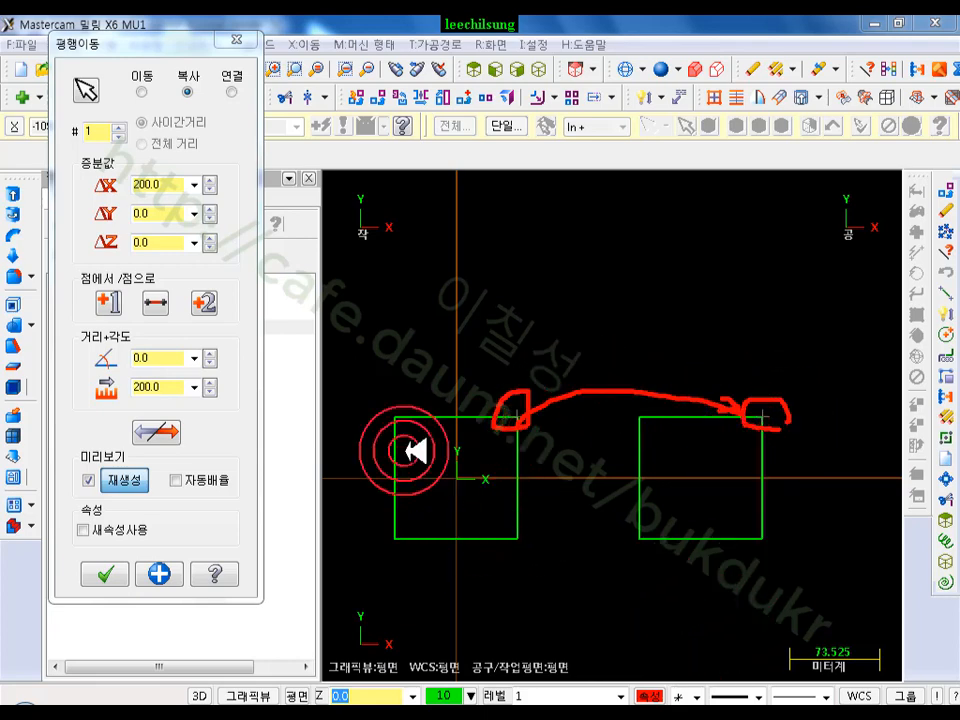
{"action": "mouse_move", "coordinate": [91, 195]}
{"action": "left_mouse_down"}
{"action": "mouse_move", "coordinate": [225, 211]}
{"action": "mouse_move", "coordinate": [246, 197]}
{"action": "left_mouse_up"}
{"action": "right_click", "coordinate": [318, 376]}
{"action": "left_click", "coordinate": [382, 582]}
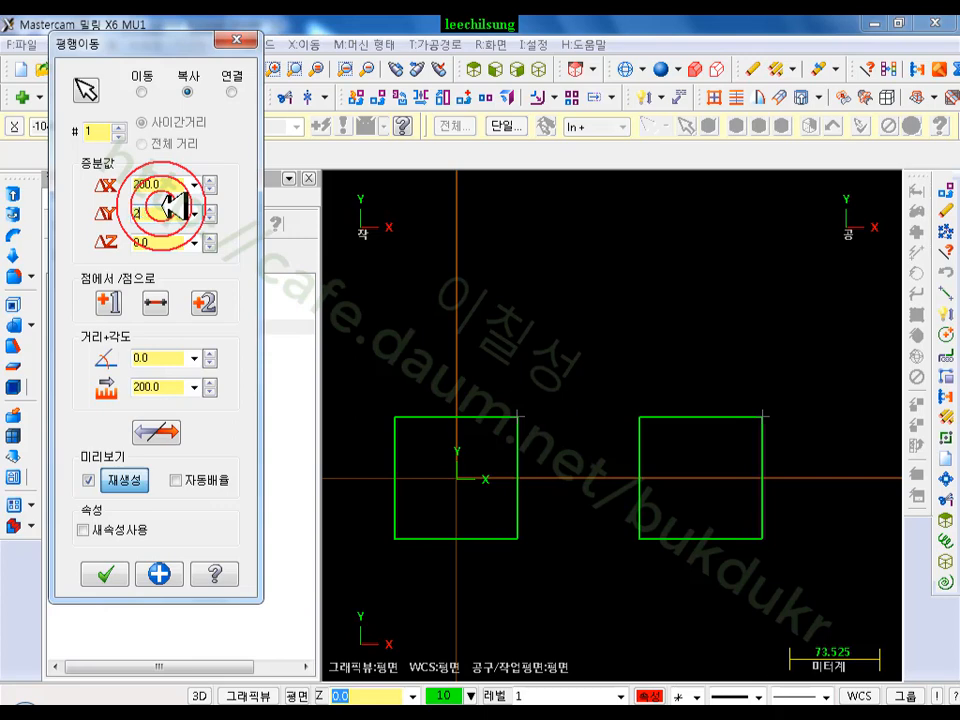
Set the Y increment to 200 to preview the square's copy shifted diagonally in X and Y
{"action": "key", "text": "Return"}
{"action": "scroll", "coordinate": [593, 572], "scroll_direction": "down", "scroll_amount": 6}
{"action": "scroll", "coordinate": [550, 292], "scroll_direction": "up", "scroll_amount": 5}
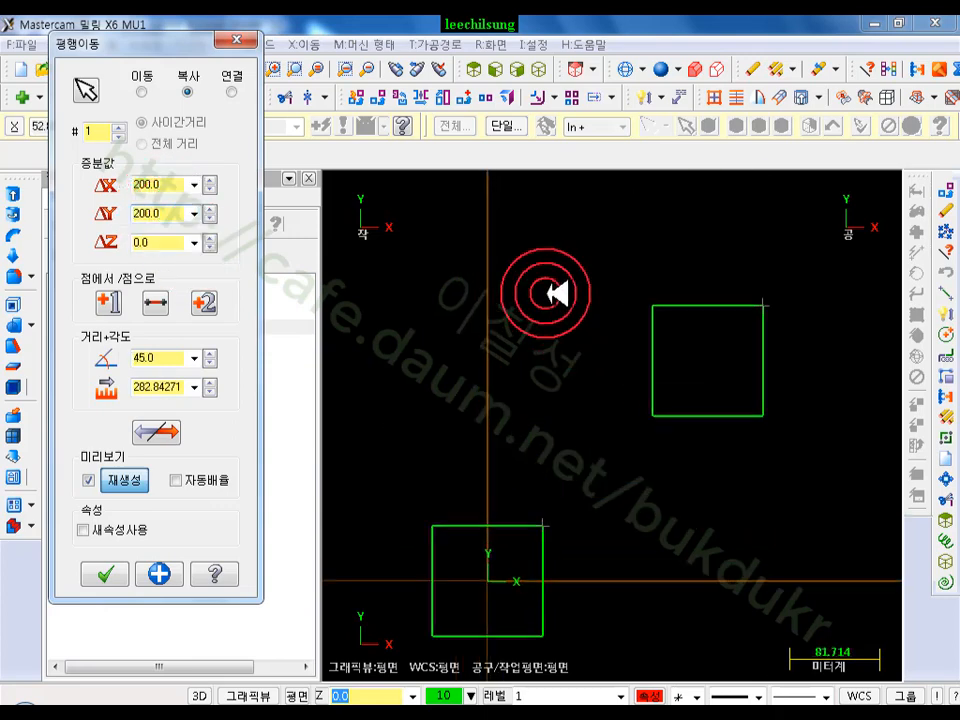
{"action": "scroll", "coordinate": [456, 213], "scroll_direction": "down", "scroll_amount": 2}
{"action": "scroll", "coordinate": [466, 213], "scroll_direction": "down", "scroll_amount": 1}
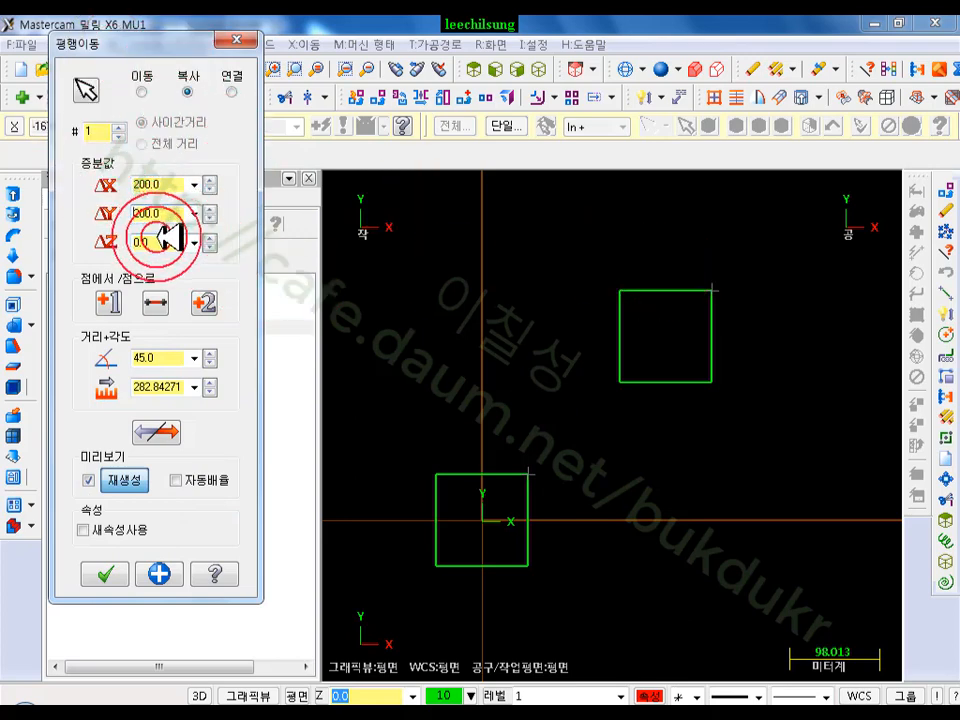
Reset both the X and Y increments of the translation to 0
{"action": "double_click", "coordinate": [170, 184]}
{"action": "type", "text": "0"}
{"action": "double_click", "coordinate": [181, 213]}
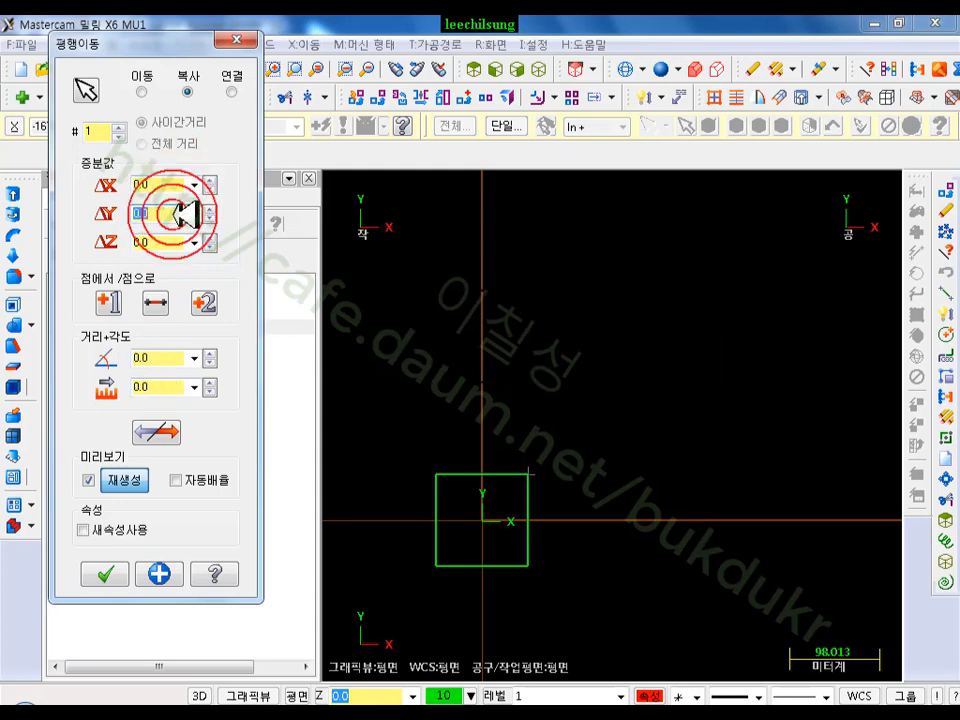
Switch to the isometric view and set the Z increment to 100 to preview a copy above the square
{"action": "left_click", "coordinate": [540, 69]}
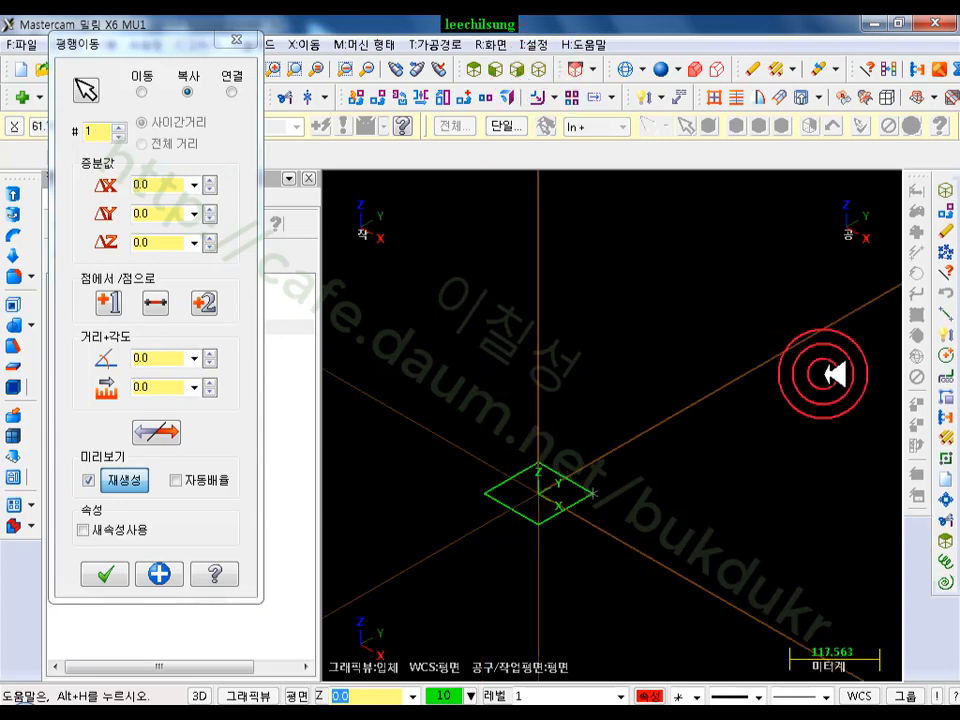
{"action": "scroll", "coordinate": [561, 553], "scroll_direction": "up", "scroll_amount": 3}
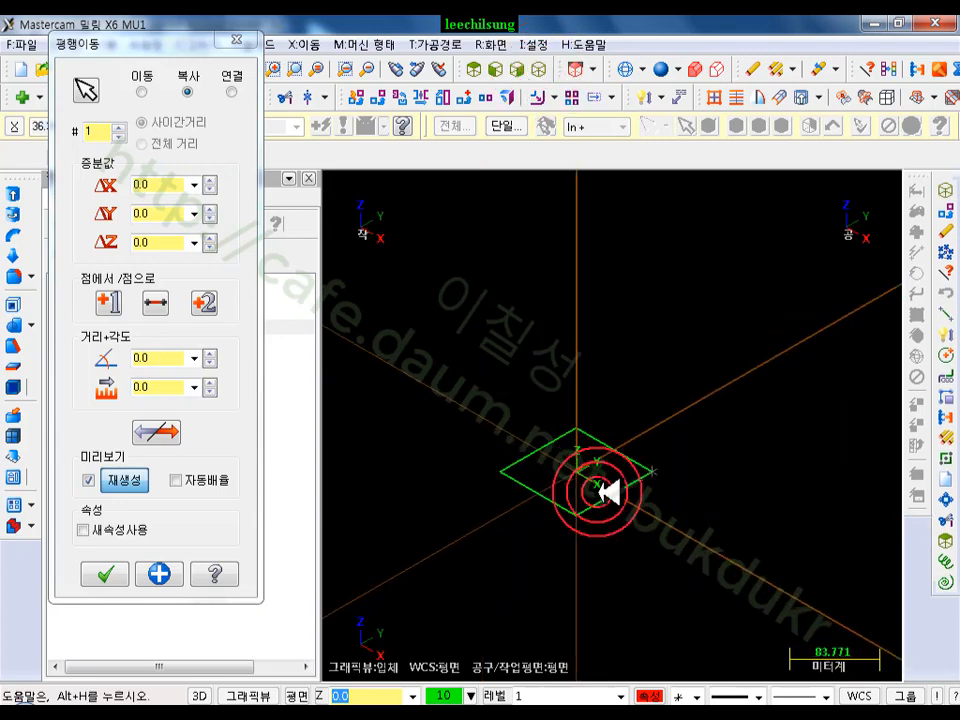
{"action": "double_click", "coordinate": [170, 243]}
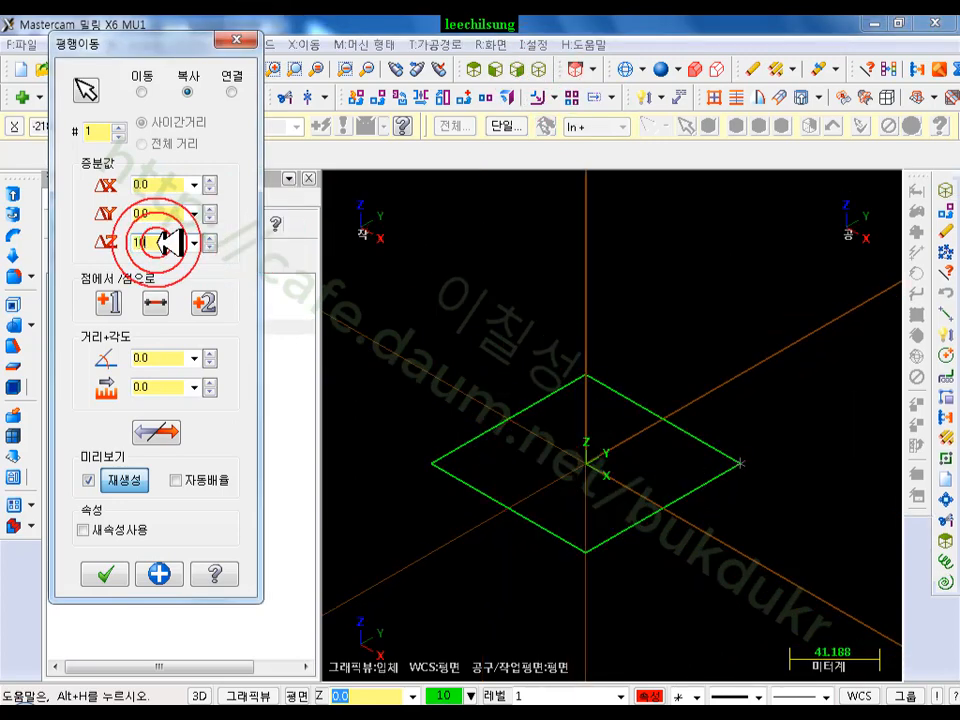
{"action": "key", "text": "Return"}
{"action": "middle_click_drag", "start_coordinate": [639, 390], "coordinate": [669, 381]}
{"action": "scroll", "coordinate": [456, 317], "scroll_direction": "down", "scroll_amount": 1}
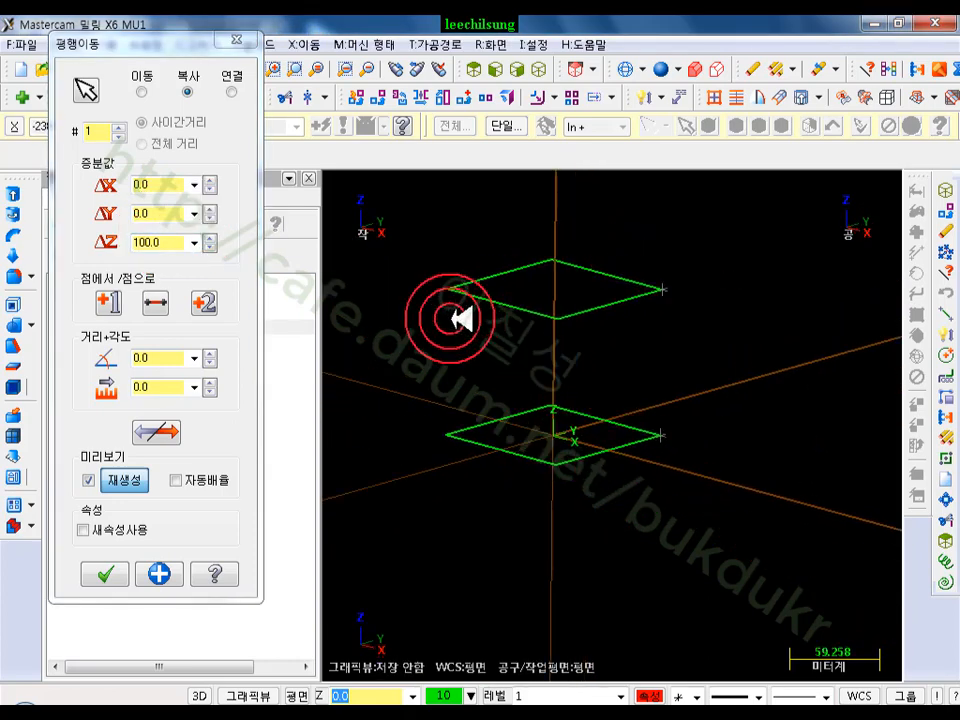
{"action": "scroll", "coordinate": [600, 268], "scroll_direction": "up", "scroll_amount": 1}
Change the translation from Copy to Join so lines connect the corners of the original and translated squares
{"action": "left_click", "coordinate": [176, 240]}
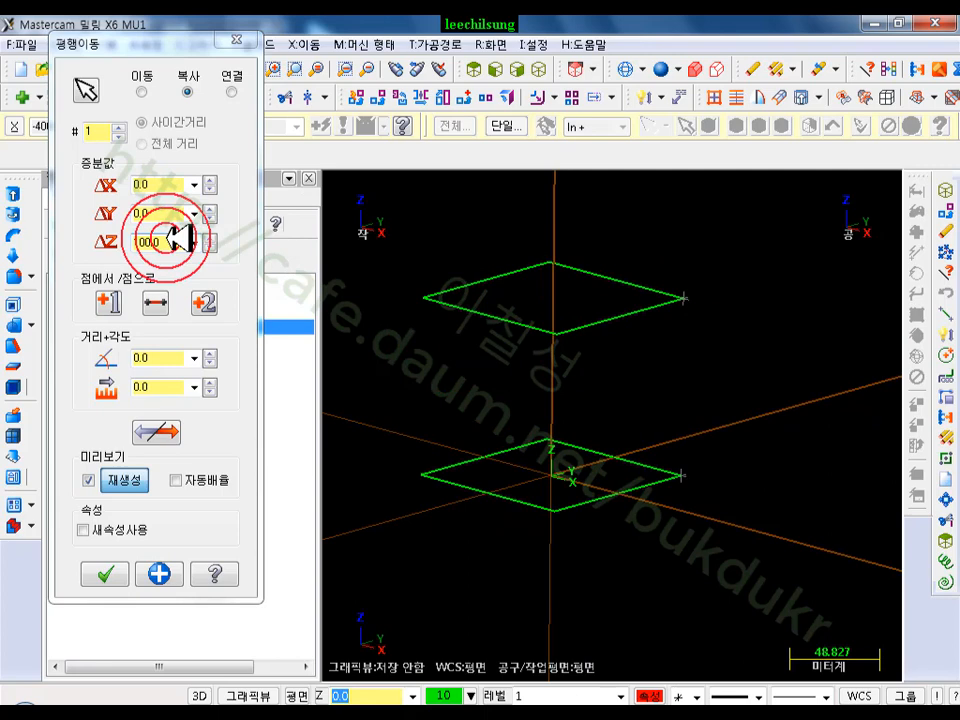
{"action": "left_click", "coordinate": [141, 91]}
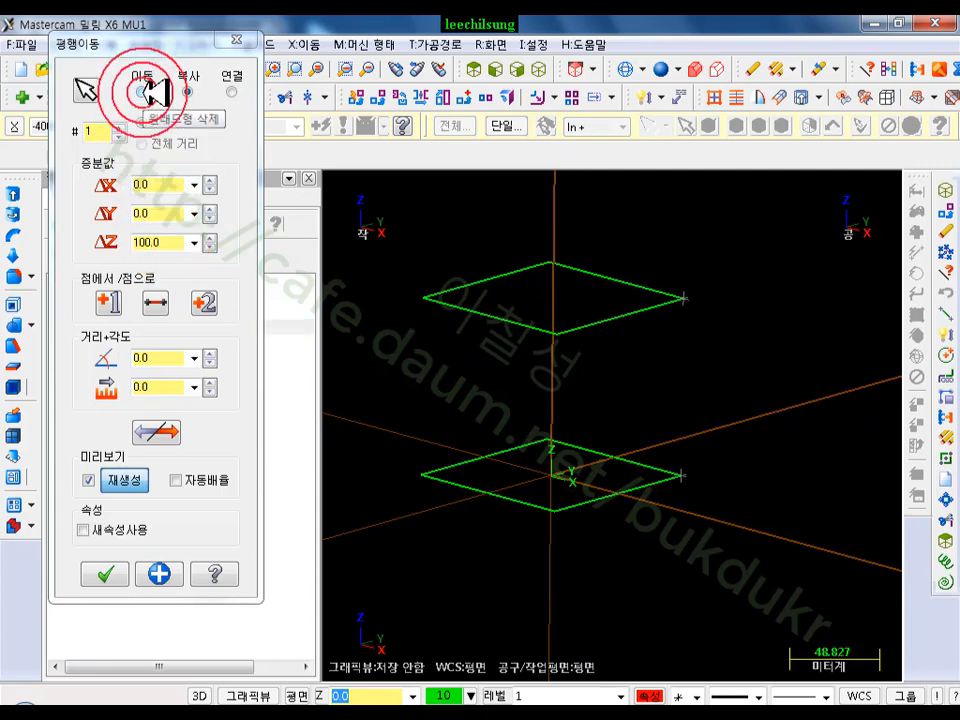
{"action": "left_click", "coordinate": [142, 91]}
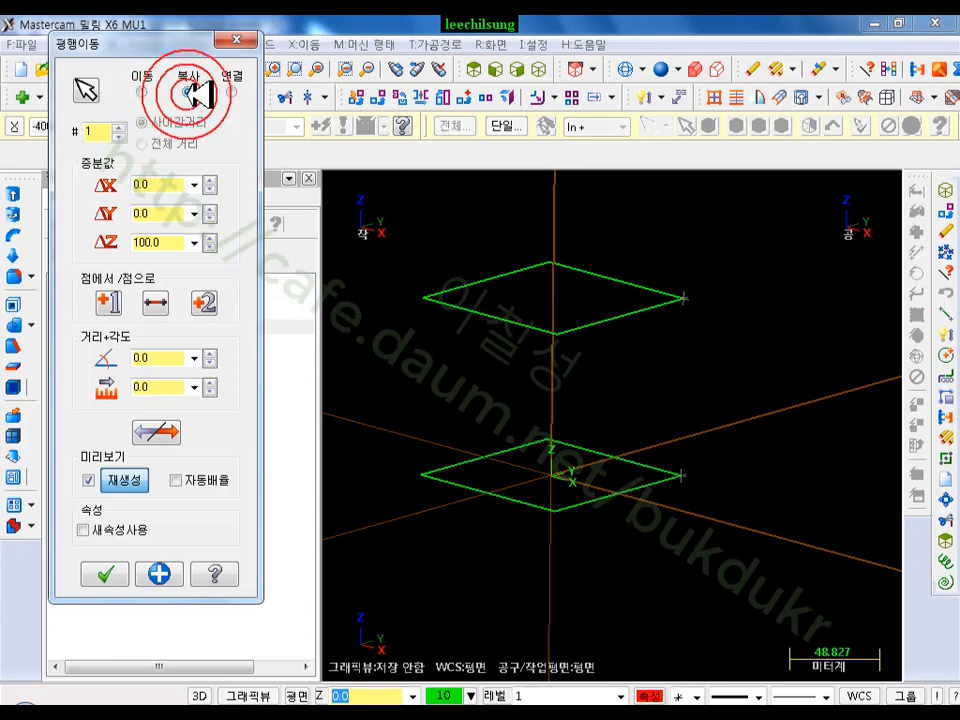
{"action": "left_click", "coordinate": [233, 93]}
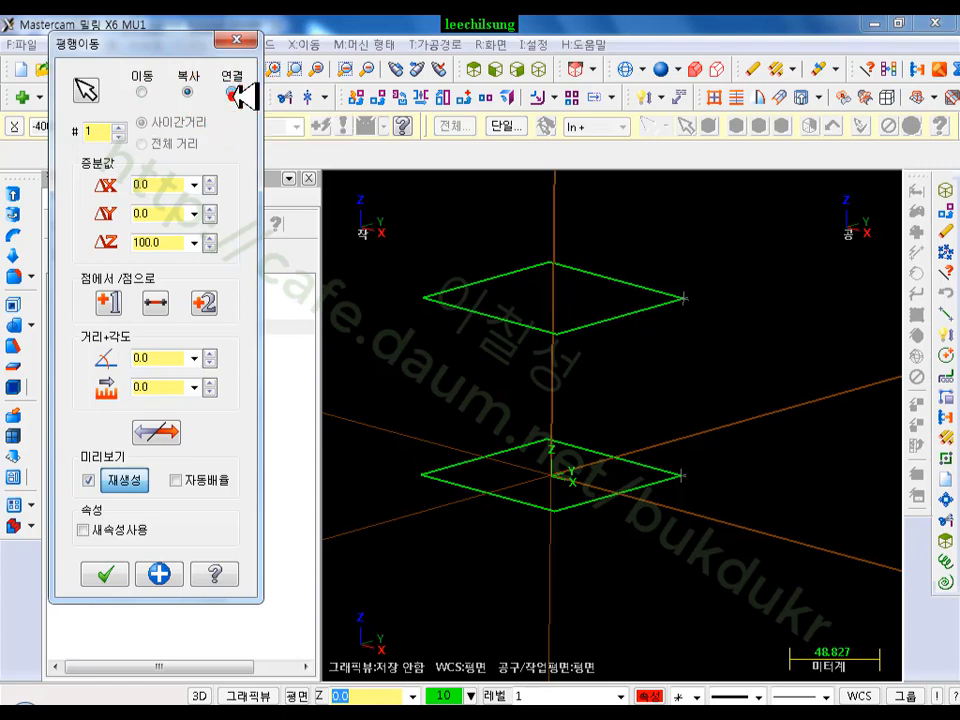
{"action": "middle_click_drag", "start_coordinate": [729, 321], "coordinate": [789, 349]}
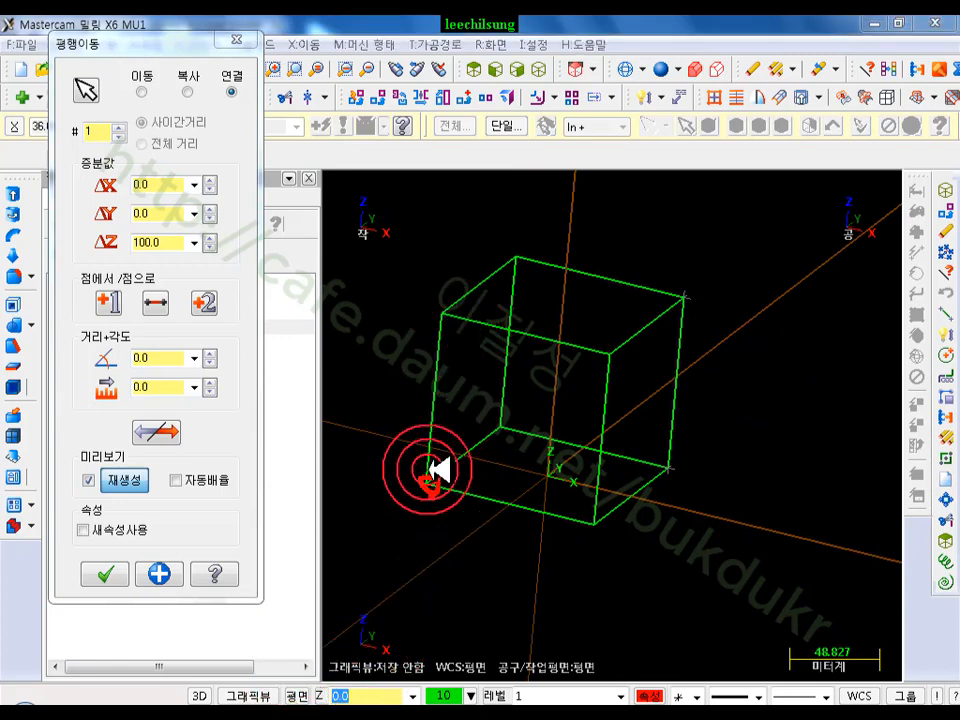
{"action": "left_click", "coordinate": [444, 318]}
{"action": "left_click", "coordinate": [436, 380]}
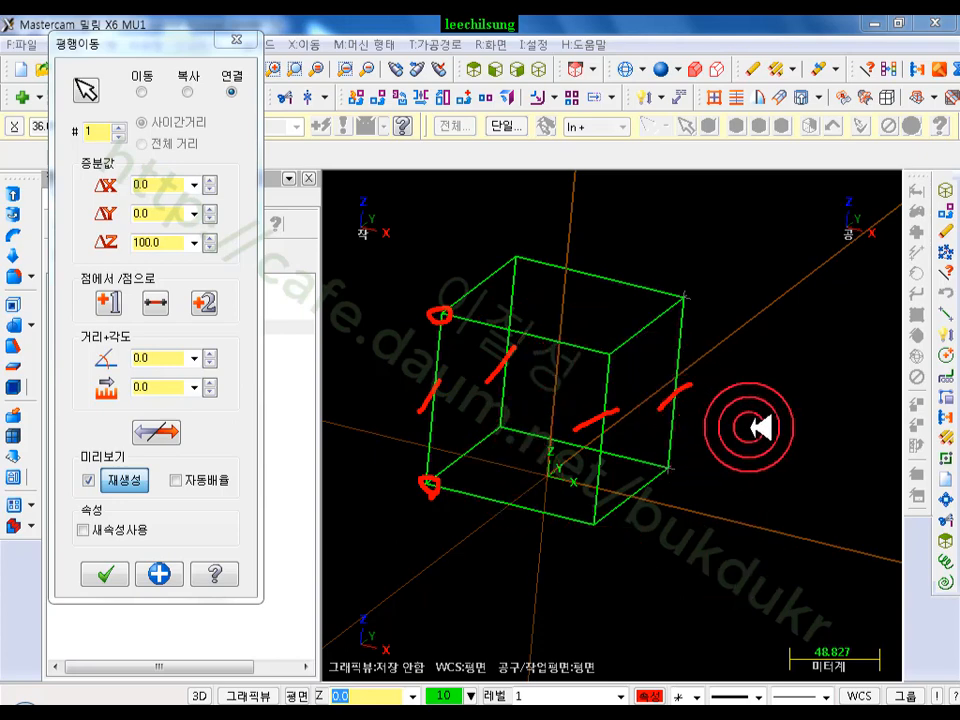
{"action": "right_click", "coordinate": [708, 243]}
{"action": "left_click", "coordinate": [753, 432]}
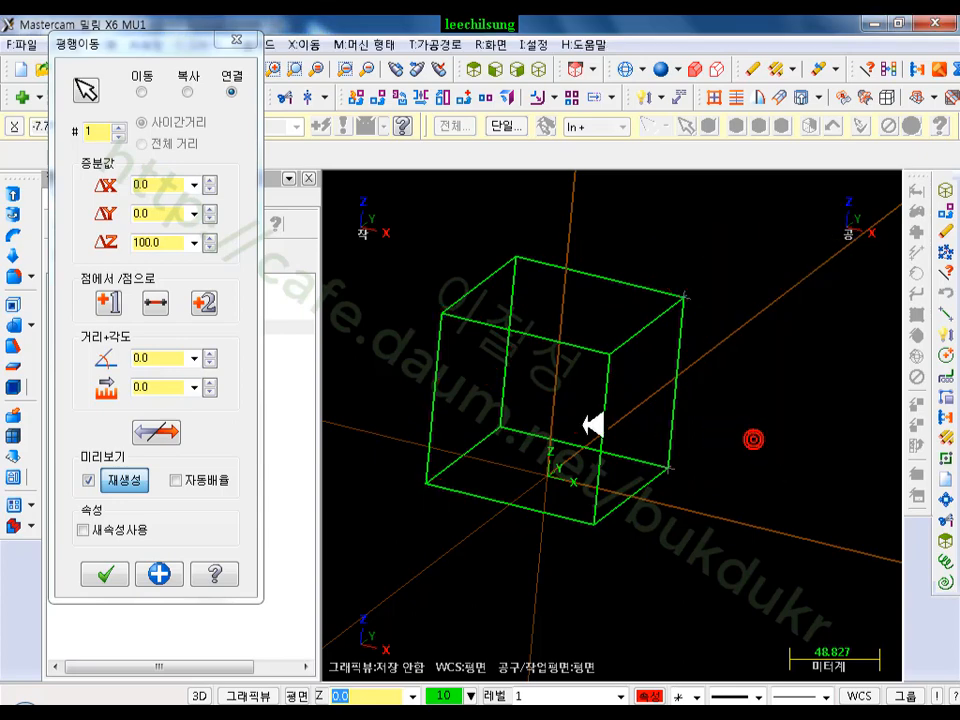
Restore the isometric view, reset the Z increment to 0, and return to the top view
{"action": "left_click", "coordinate": [540, 67]}
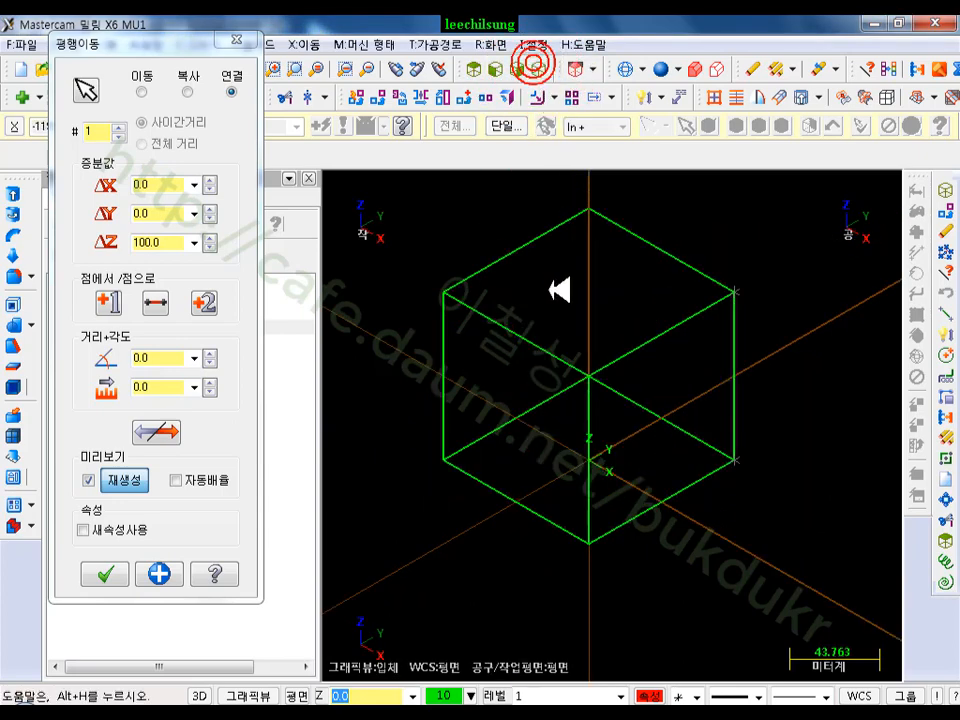
{"action": "left_click", "coordinate": [157, 238]}
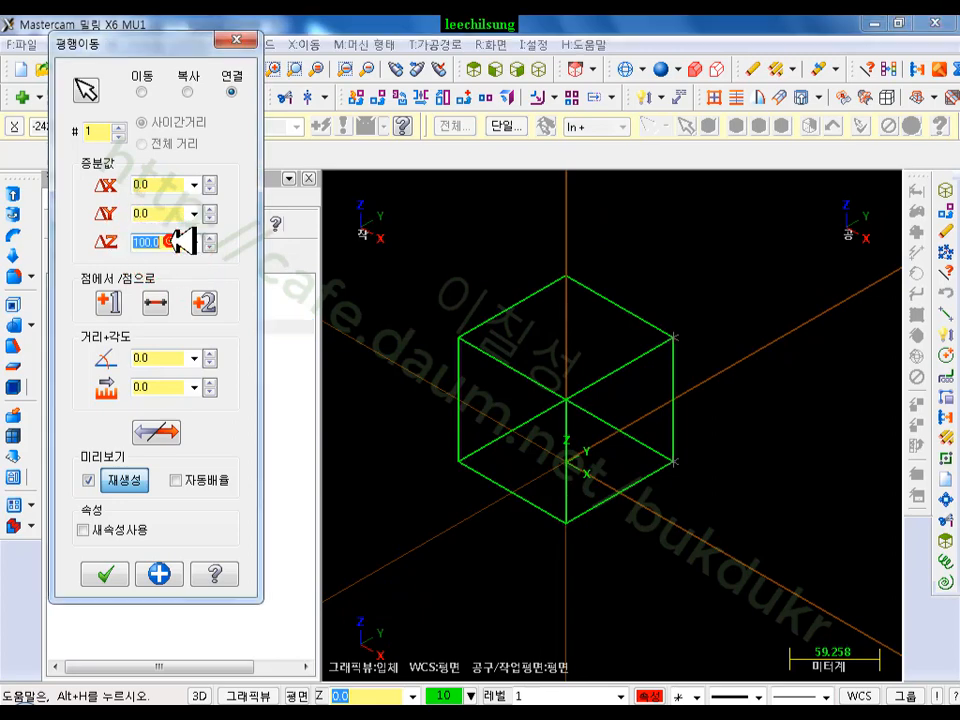
{"action": "type", "text": "0"}
{"action": "key", "text": "Return"}
{"action": "left_click", "coordinate": [466, 80]}
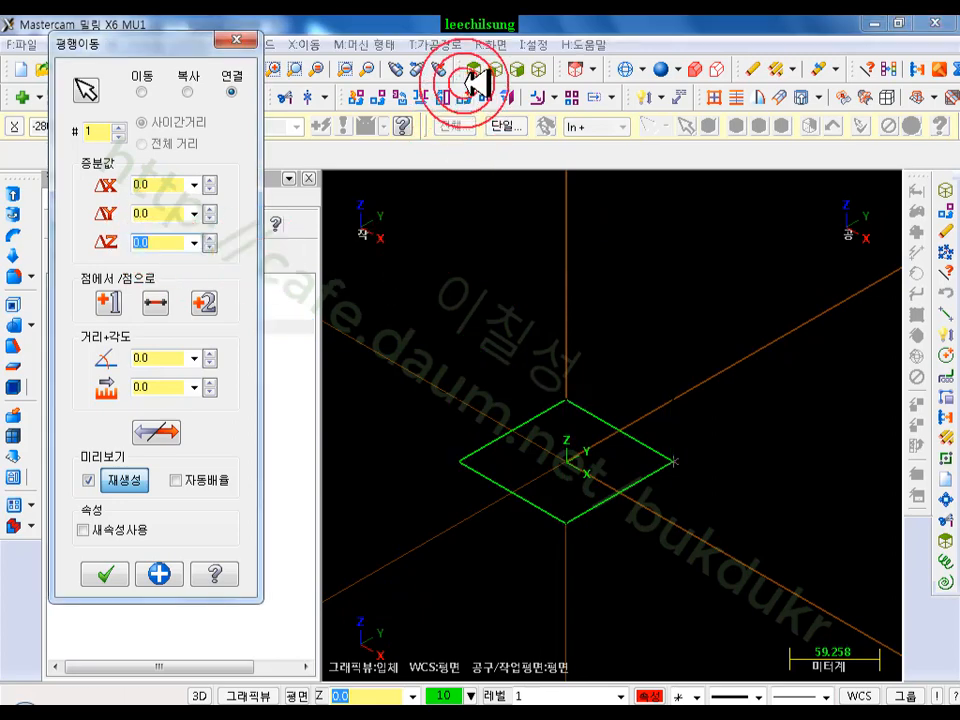
Define the translation from the square's lower-left corner to the origin using two points, and set its mode to Copy
{"action": "scroll", "coordinate": [475, 330], "scroll_direction": "down", "scroll_amount": 2}
{"action": "scroll", "coordinate": [482, 500], "scroll_direction": "up", "scroll_amount": 3}
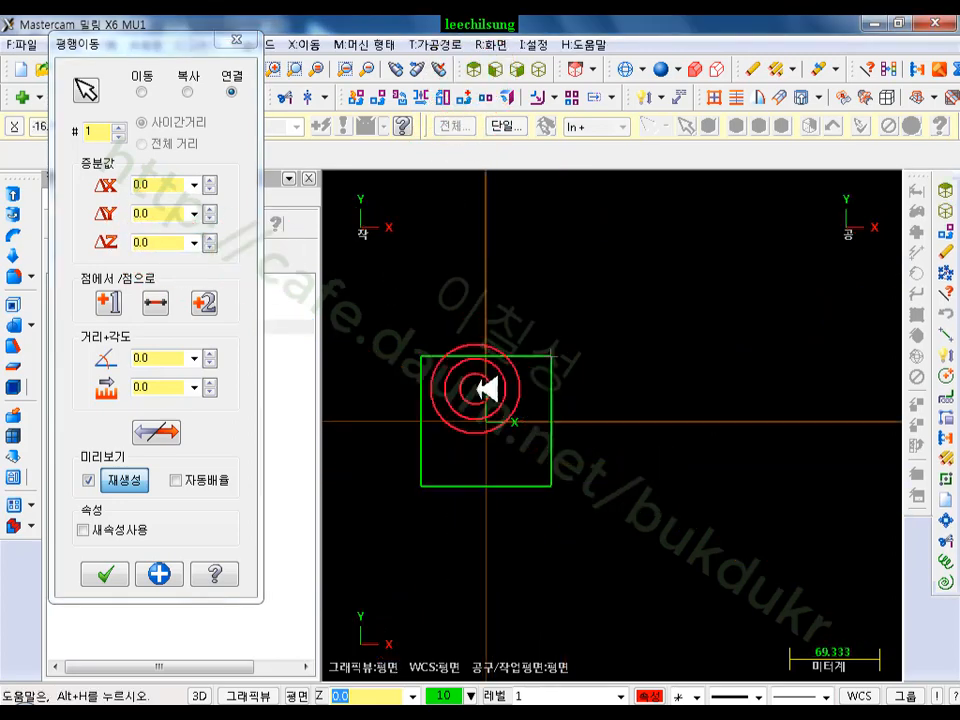
{"action": "left_click", "coordinate": [154, 296]}
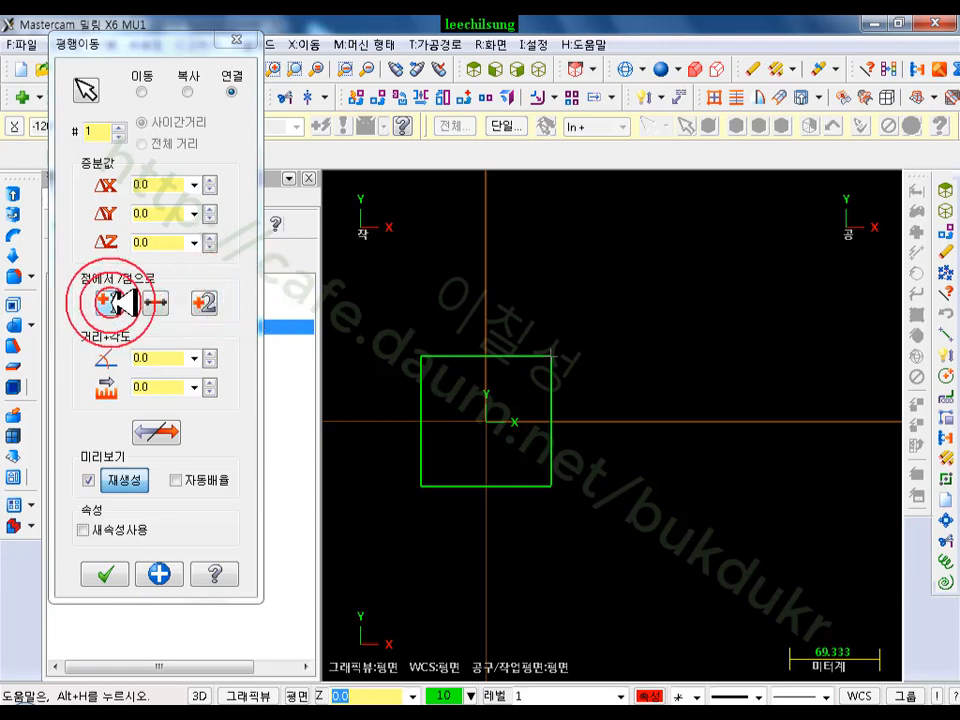
{"action": "left_click", "coordinate": [112, 300]}
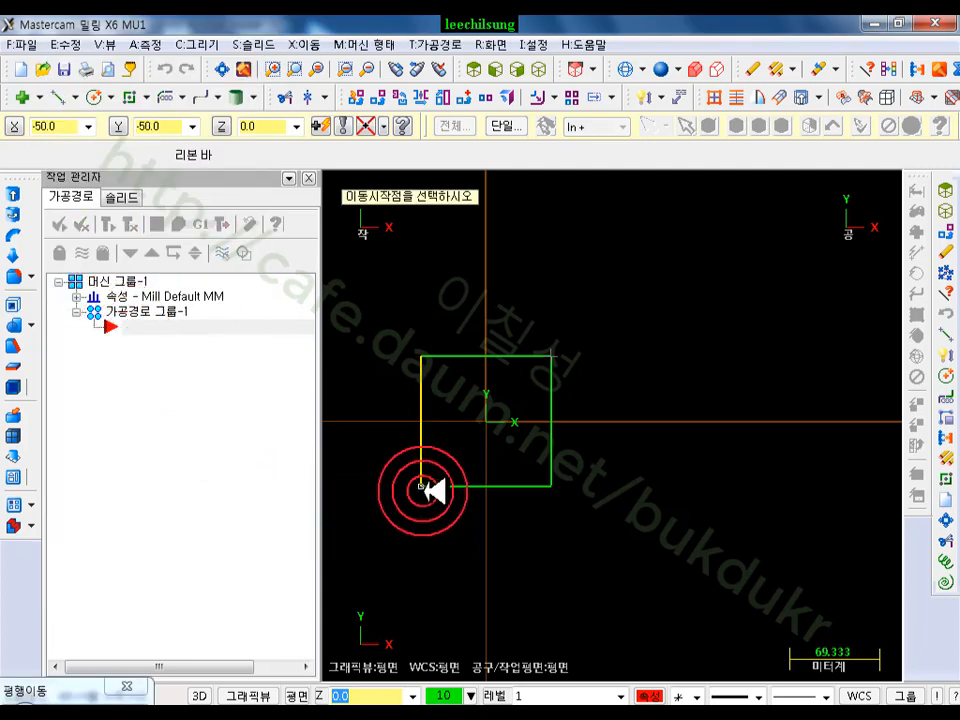
{"action": "left_click", "coordinate": [421, 486]}
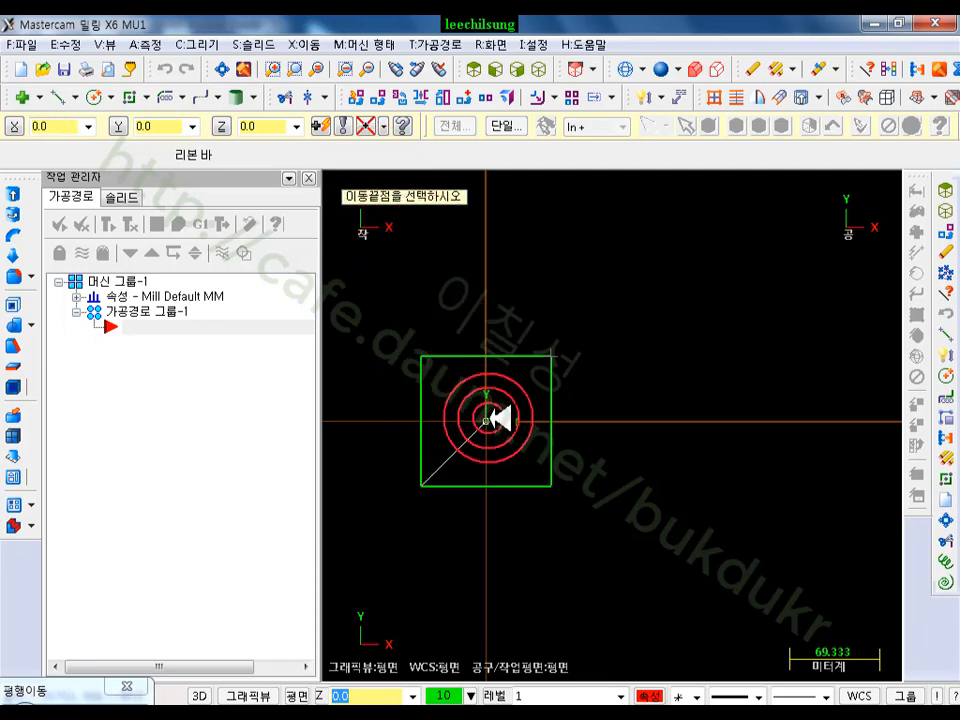
{"action": "left_click", "coordinate": [487, 420]}
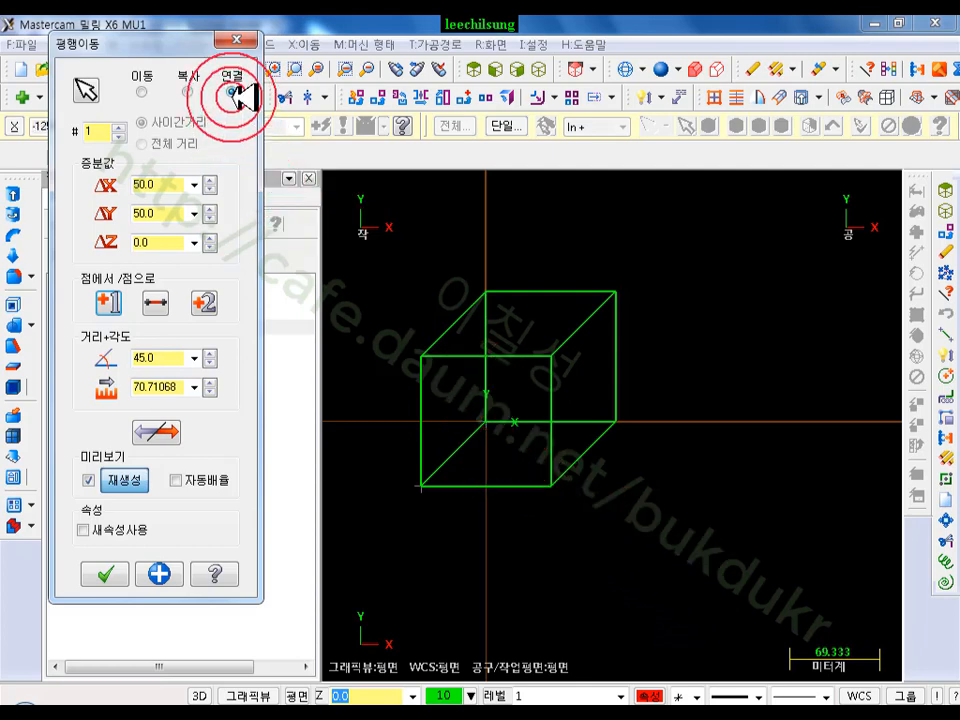
{"action": "left_click", "coordinate": [188, 91]}
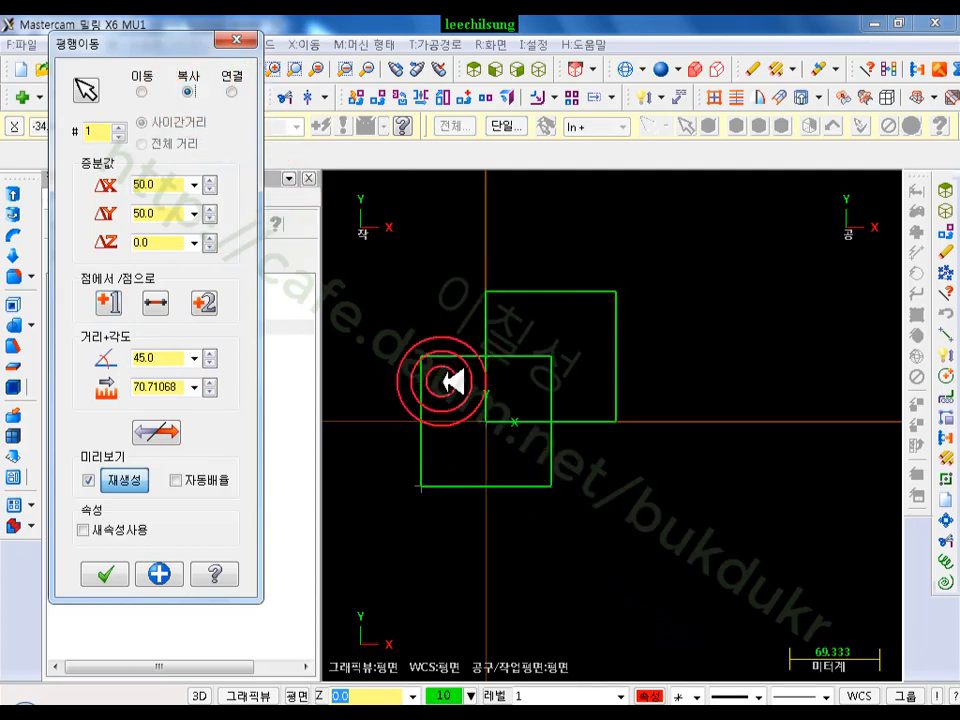
{"action": "scroll", "coordinate": [452, 387], "scroll_direction": "up", "scroll_amount": 3}
{"action": "scroll", "coordinate": [463, 331], "scroll_direction": "up", "scroll_amount": 1}
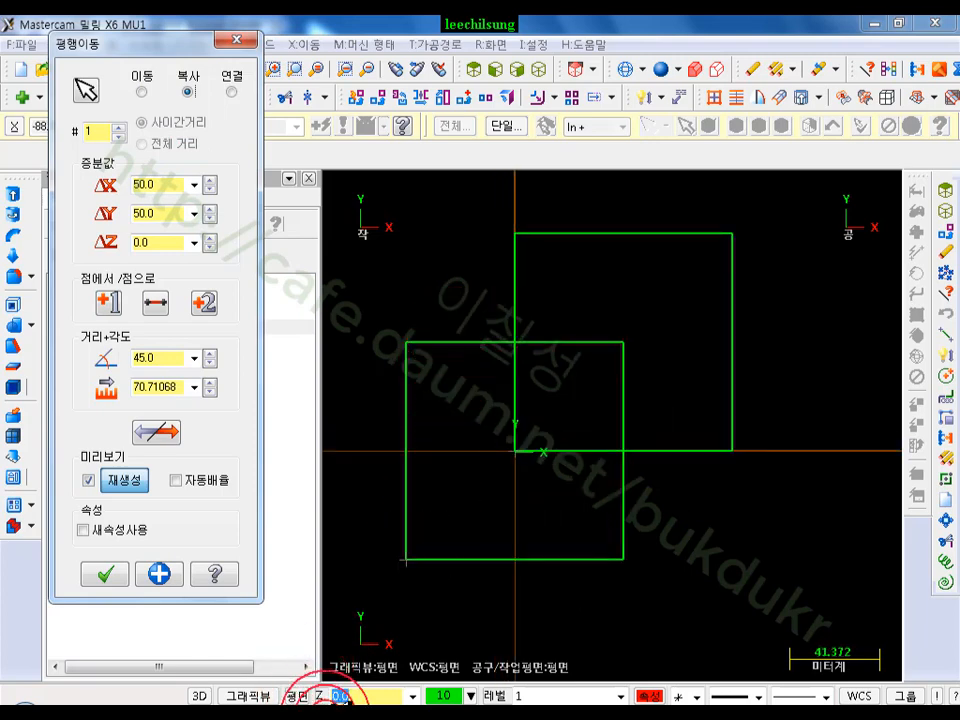
{"action": "mouse_move", "coordinate": [381, 367]}
{"action": "left_mouse_down"}
{"action": "mouse_move", "coordinate": [602, 317]}
{"action": "mouse_move", "coordinate": [645, 557]}
{"action": "mouse_move", "coordinate": [441, 579]}
{"action": "mouse_move", "coordinate": [408, 551]}
{"action": "left_mouse_up"}
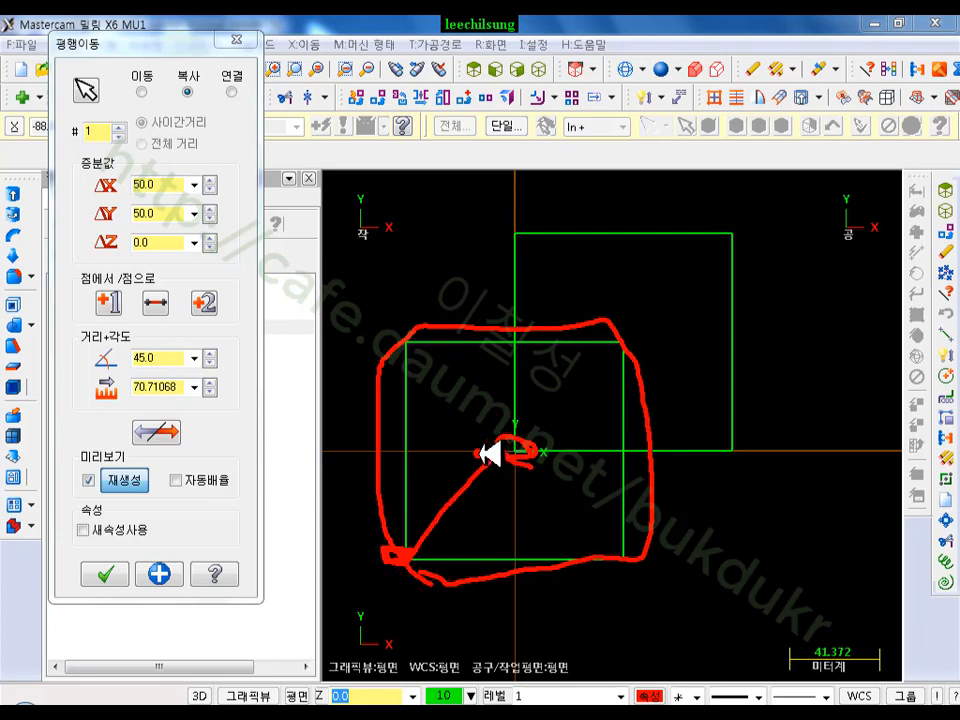
{"action": "left_click", "coordinate": [389, 582]}
{"action": "left_click_drag", "start_coordinate": [404, 540], "coordinate": [382, 599]}
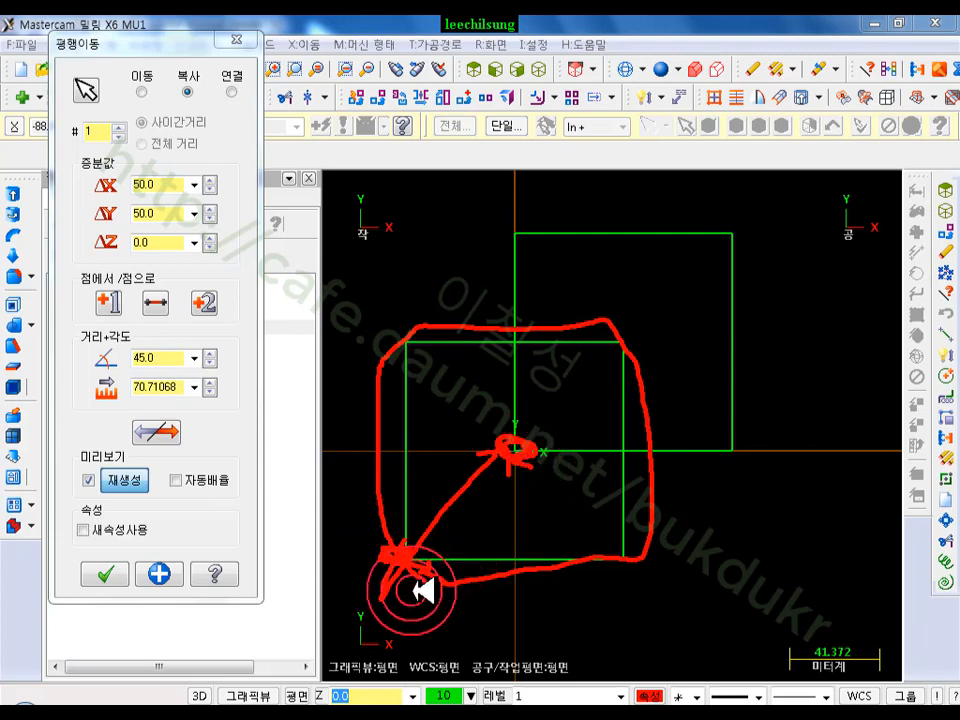
{"action": "left_click_drag", "start_coordinate": [520, 512], "coordinate": [553, 509]}
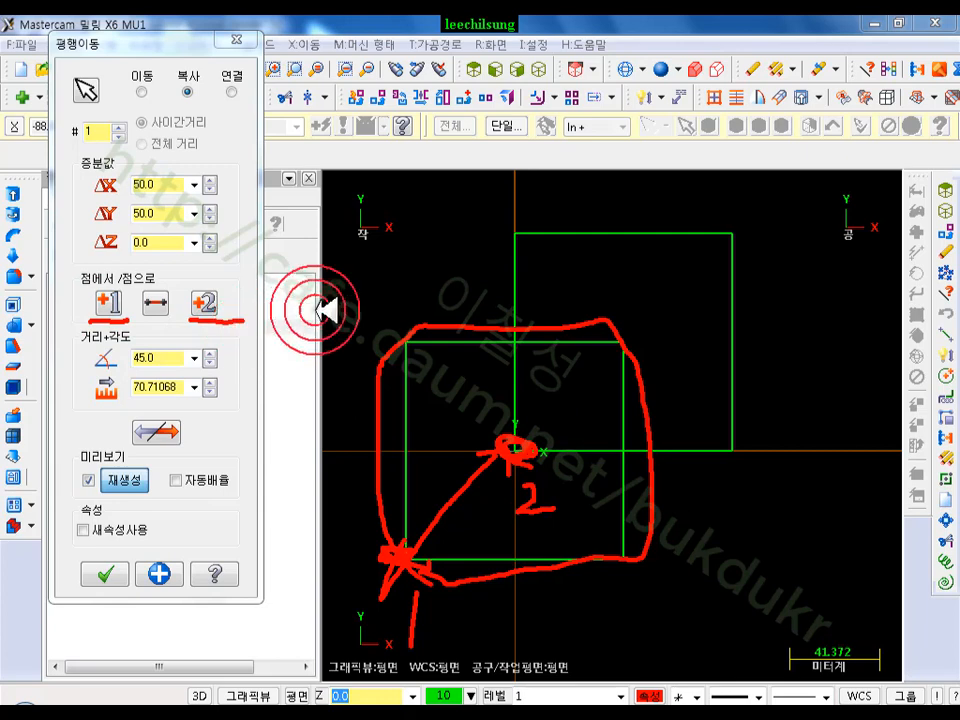
{"action": "mouse_move", "coordinate": [88, 336]}
{"action": "left_mouse_down"}
{"action": "mouse_move", "coordinate": [274, 347]}
{"action": "mouse_move", "coordinate": [208, 411]}
{"action": "mouse_move", "coordinate": [118, 425]}
{"action": "left_mouse_up"}
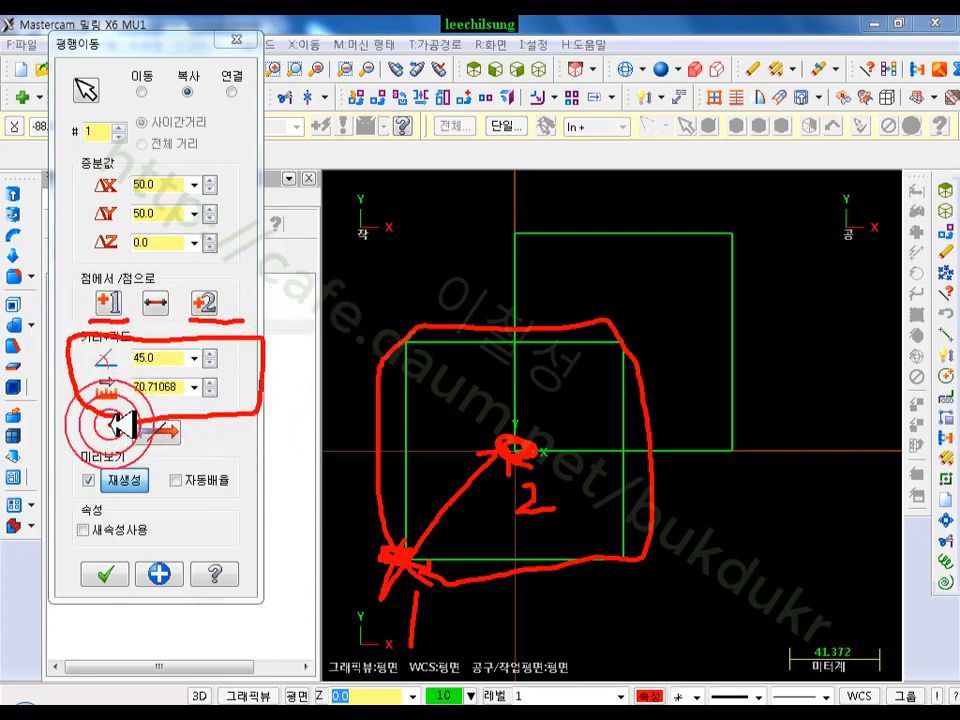
{"action": "mouse_move", "coordinate": [192, 405]}
{"action": "left_mouse_down"}
{"action": "mouse_move", "coordinate": [210, 379]}
{"action": "mouse_move", "coordinate": [107, 372]}
{"action": "mouse_move", "coordinate": [108, 401]}
{"action": "left_mouse_up"}
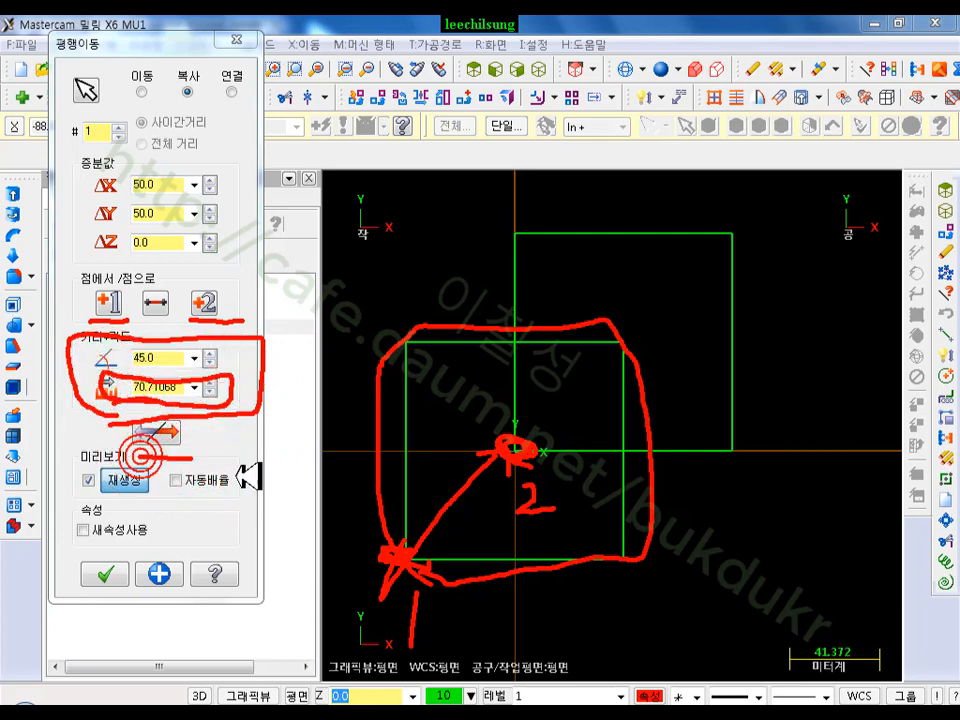
{"action": "right_click", "coordinate": [318, 299]}
{"action": "left_click", "coordinate": [358, 500]}
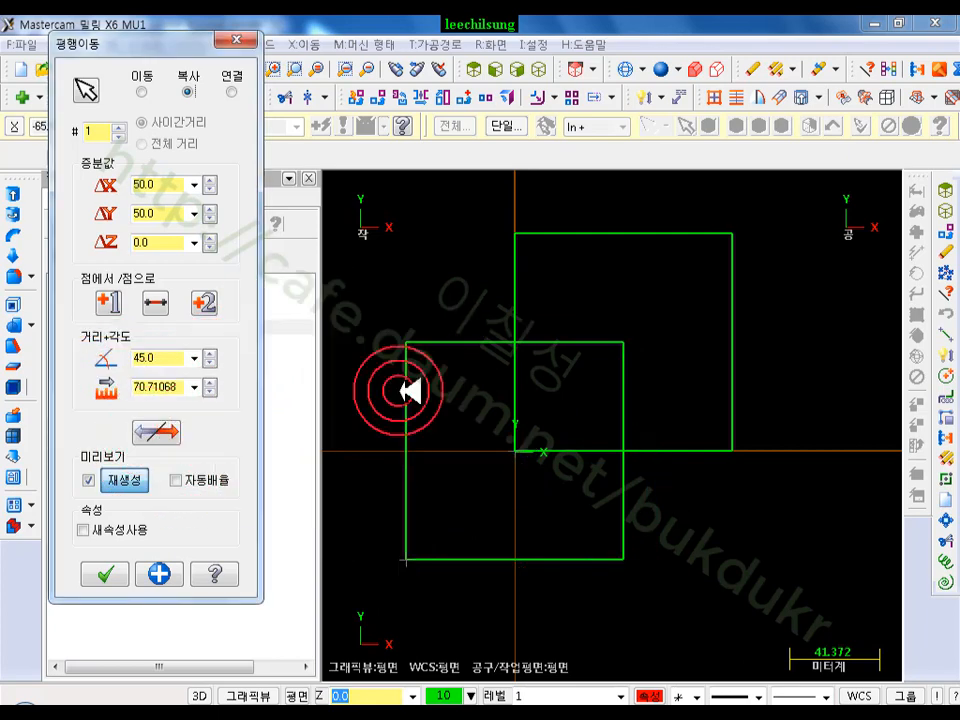
Preview the translated copy in the reversed direction and in both directions, and restore the original direction
{"action": "scroll", "coordinate": [700, 281], "scroll_direction": "down", "scroll_amount": 3}
{"action": "left_click", "coordinate": [152, 431]}
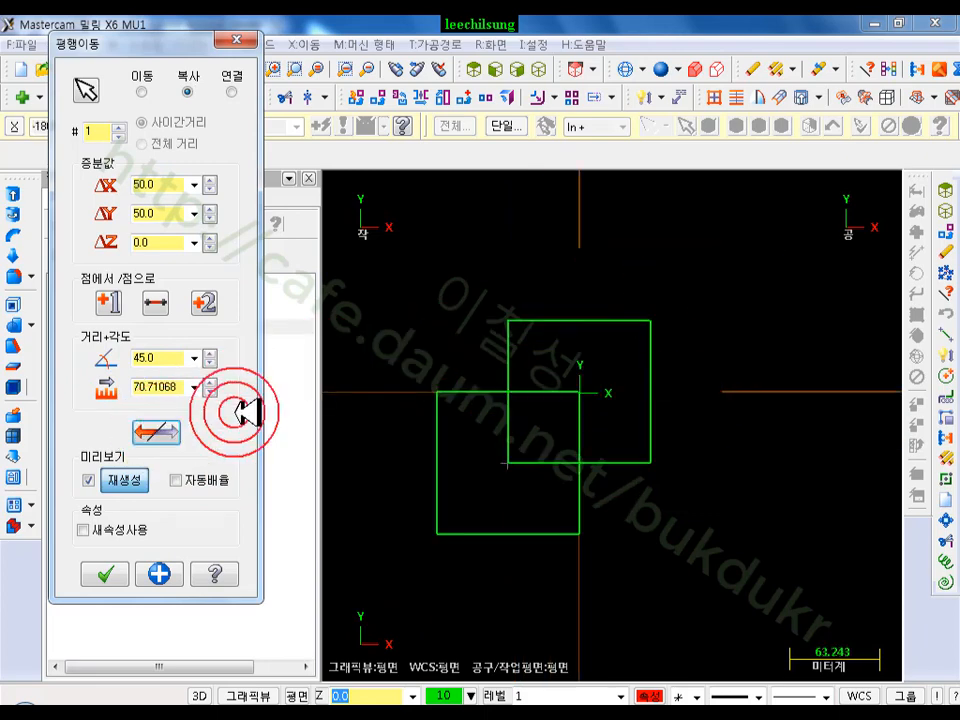
{"action": "left_click", "coordinate": [155, 431]}
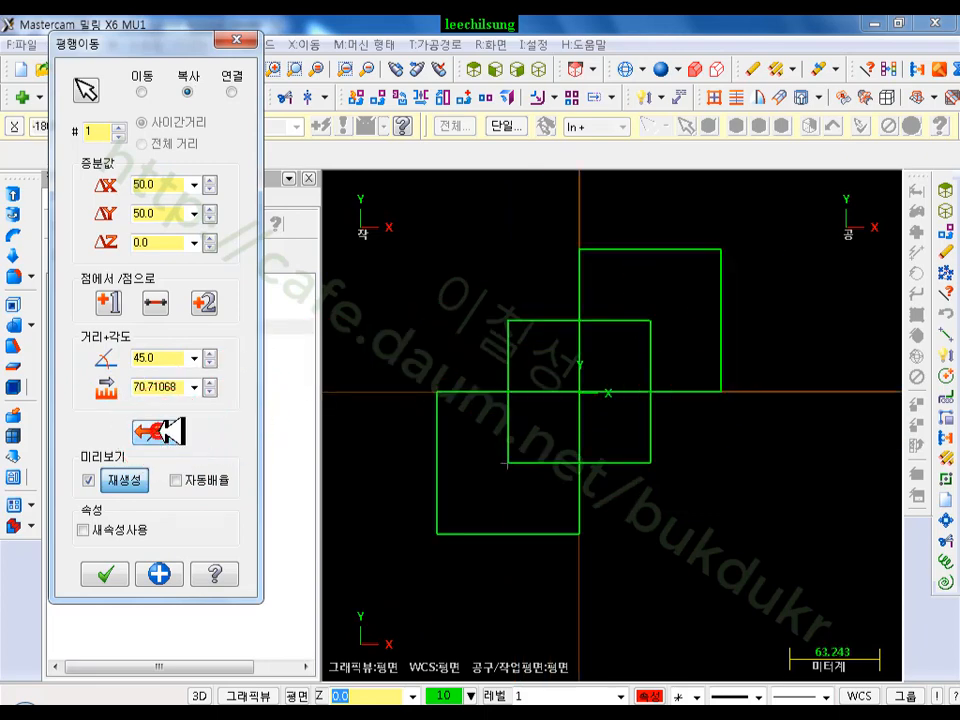
{"action": "scroll", "coordinate": [714, 440], "scroll_direction": "up", "scroll_amount": 1}
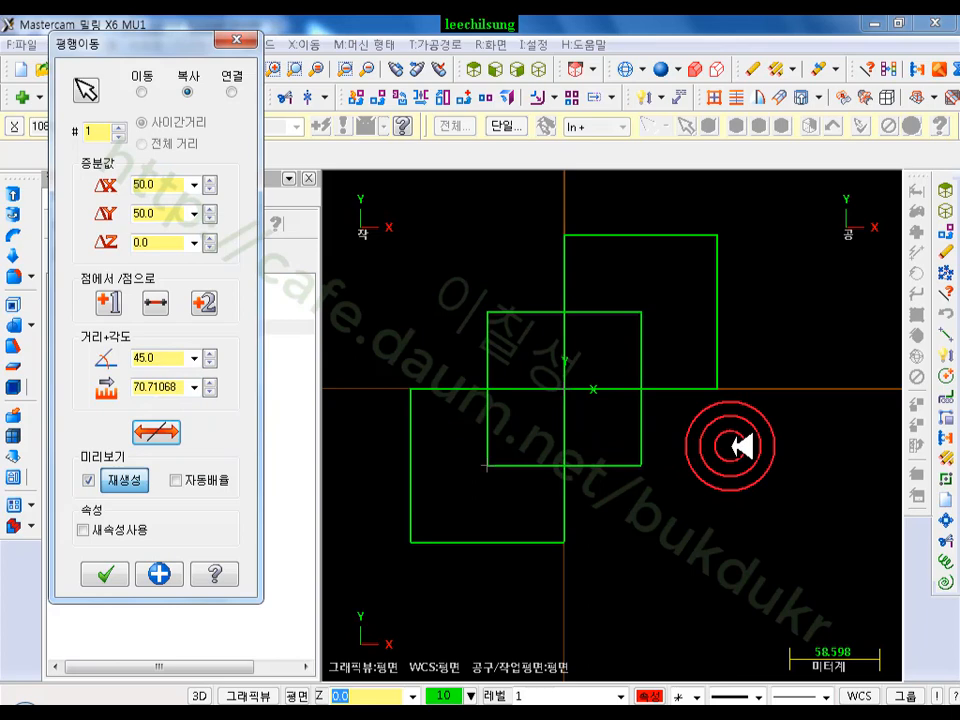
{"action": "left_click", "coordinate": [163, 431]}
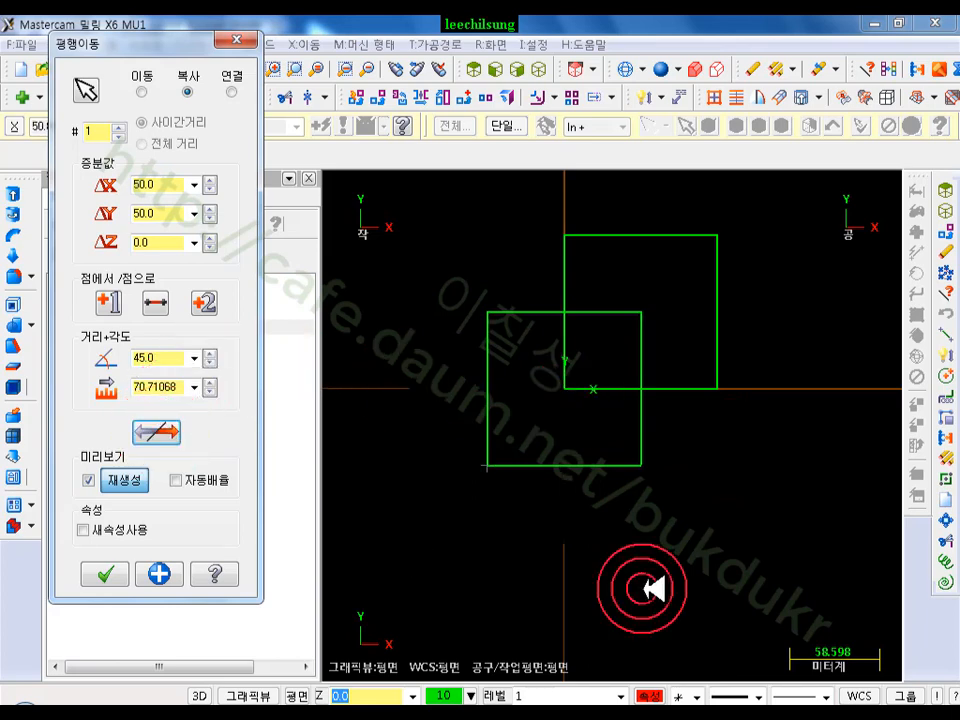